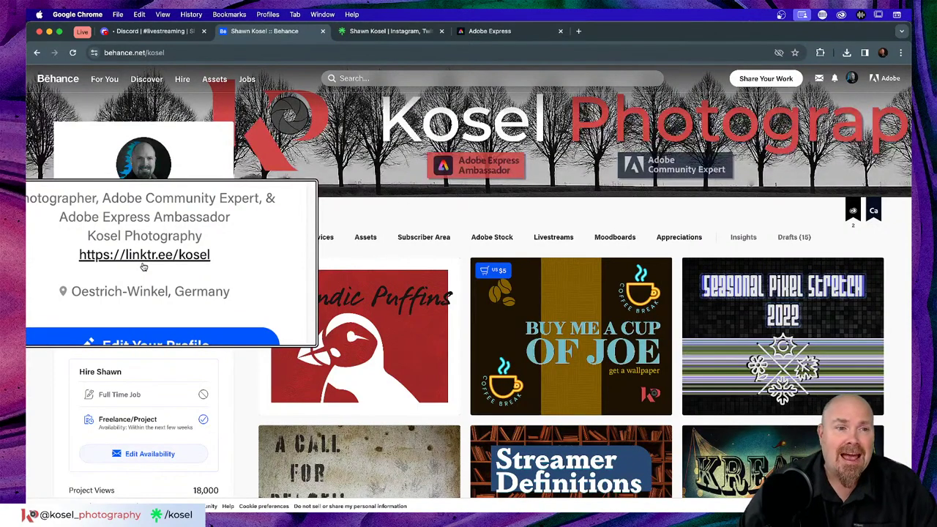
Browse the Linktree profile's links, including Website, Portfolio, Behance and Join my Discord, then return to the top
left_click(397, 32)
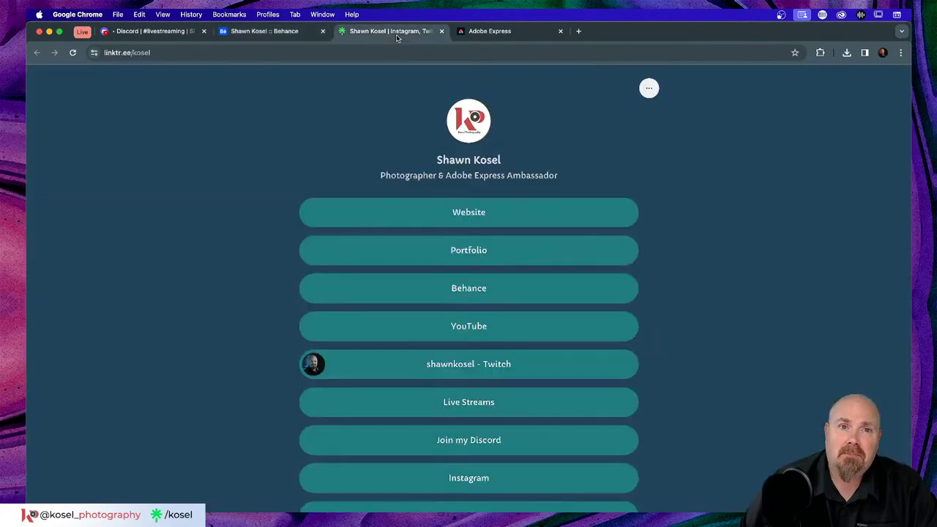
scroll(703, 361, "down", 3)
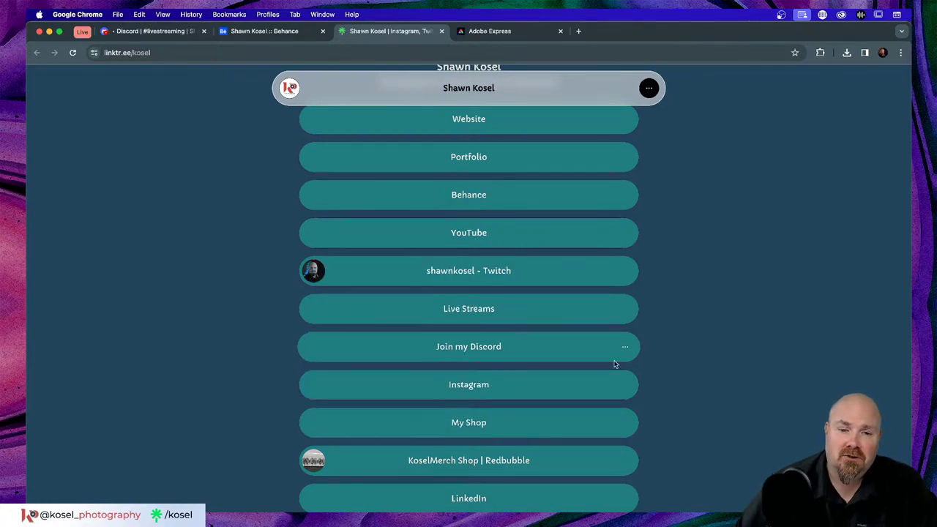
scroll(596, 361, "up", 3)
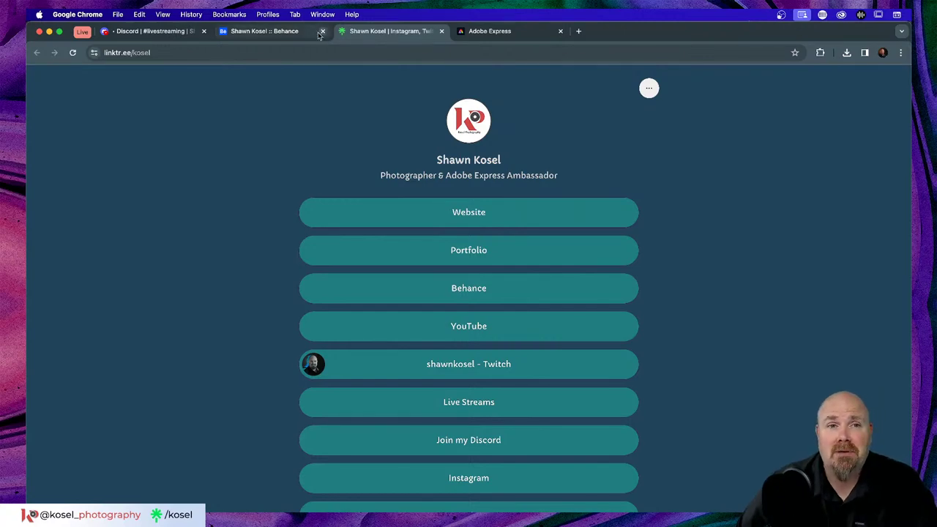
Browse the Behance profile's project grid, including Icelandic Puffins and Buy Me a Cup of Joe
left_click(281, 36)
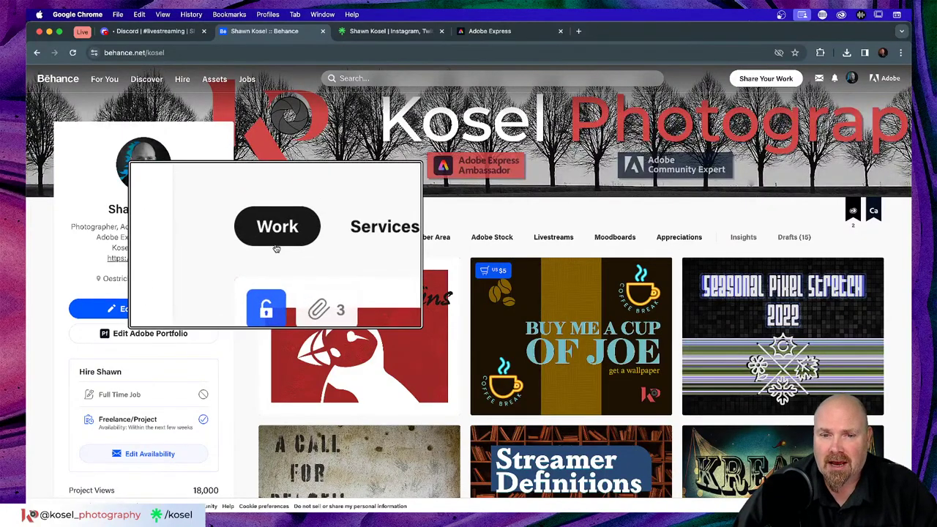
scroll(623, 248, "down", 5)
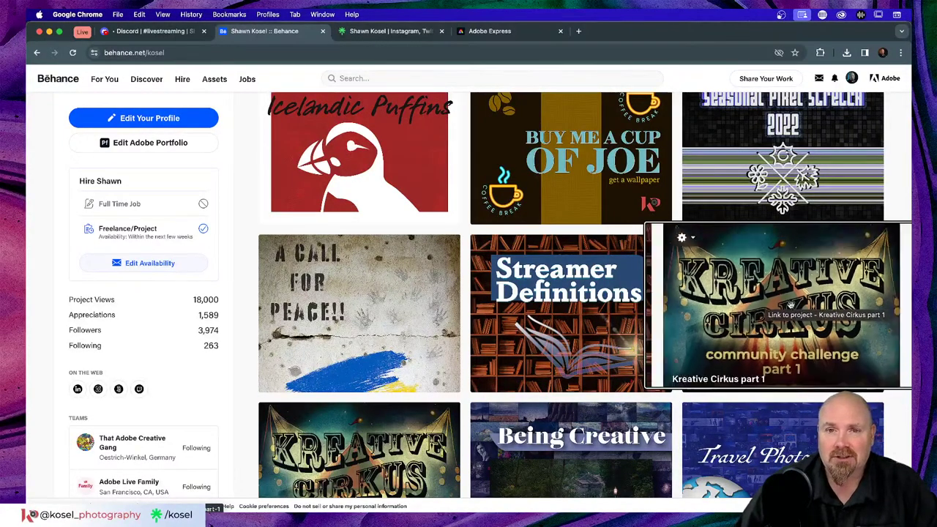
scroll(790, 305, "up", 5)
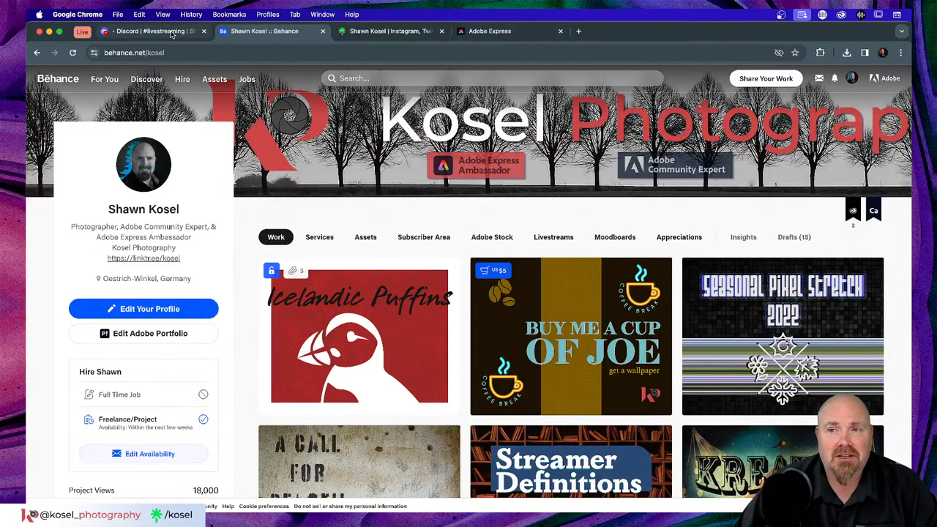
In Discord, view the your-photos-to-edit channel, then the community-artwork channel with the snowy winter post
left_click(173, 33)
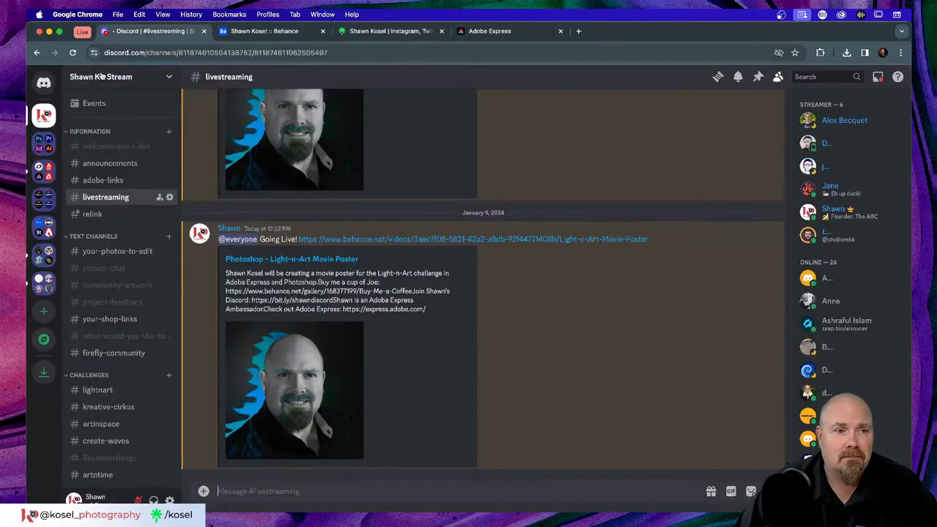
scroll(106, 282, "down", 2)
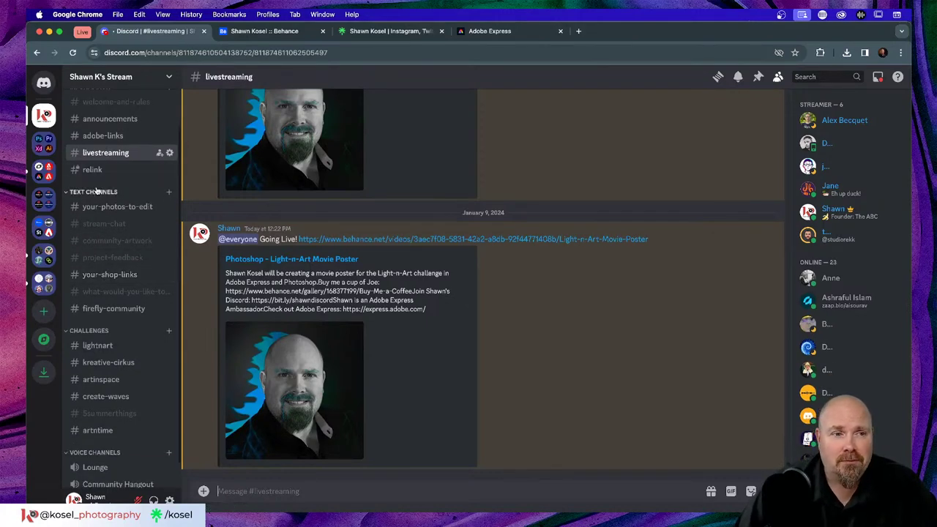
left_click(117, 206)
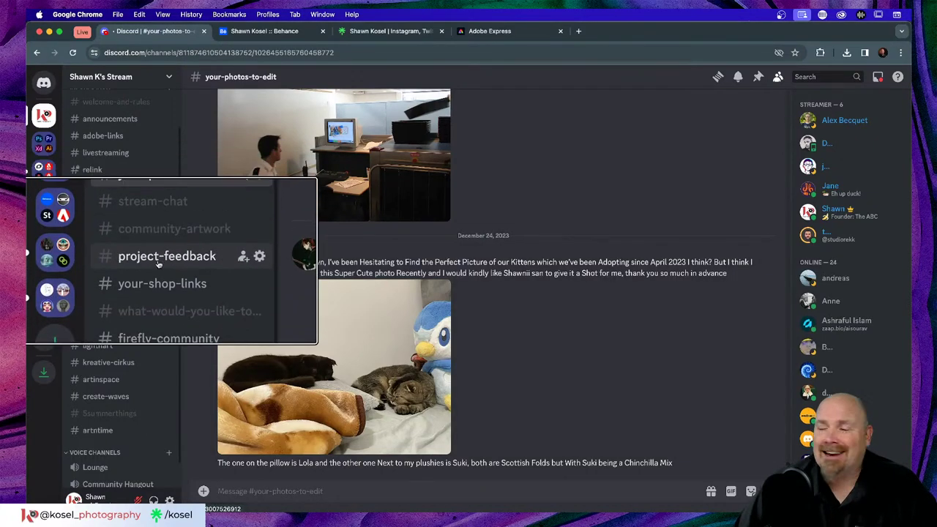
left_click(108, 244)
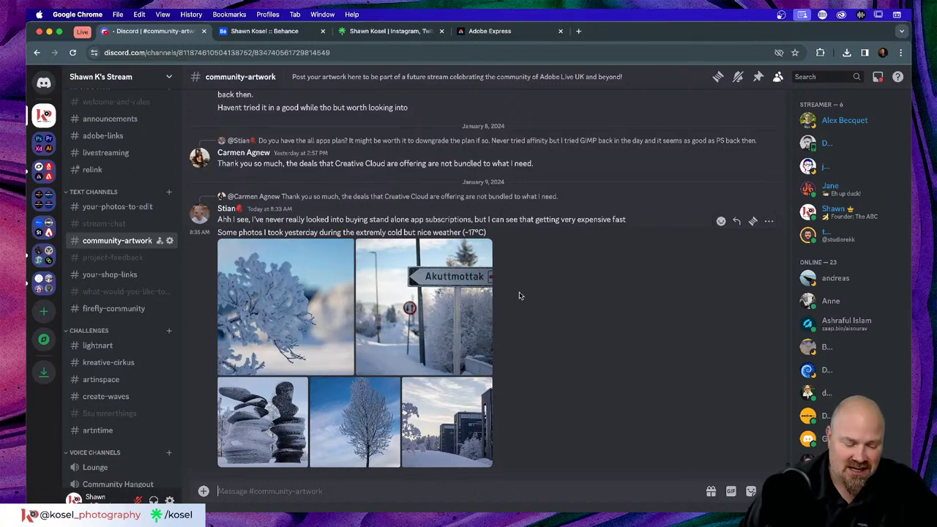
Open the frosted branch photo full-size and page through the sign, sculptures and frosted tree shots
key("alt+super+8")
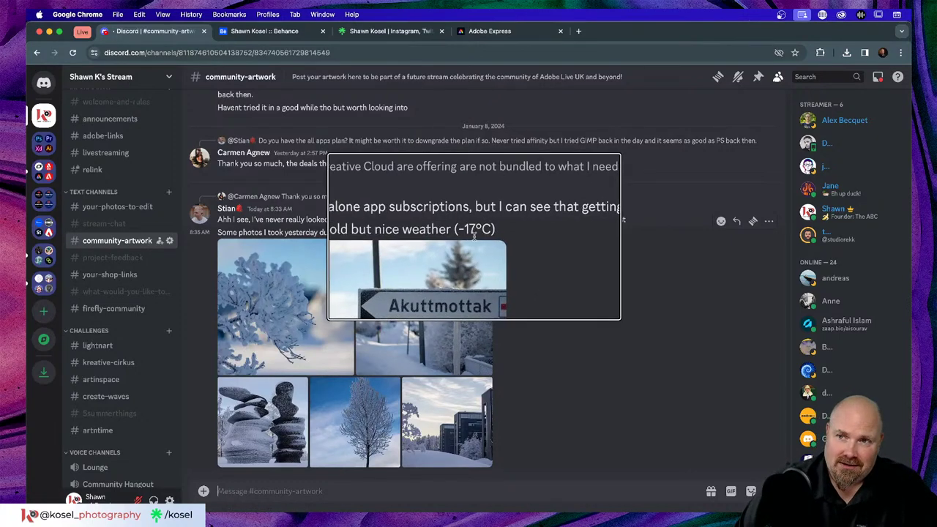
key("alt+super+8")
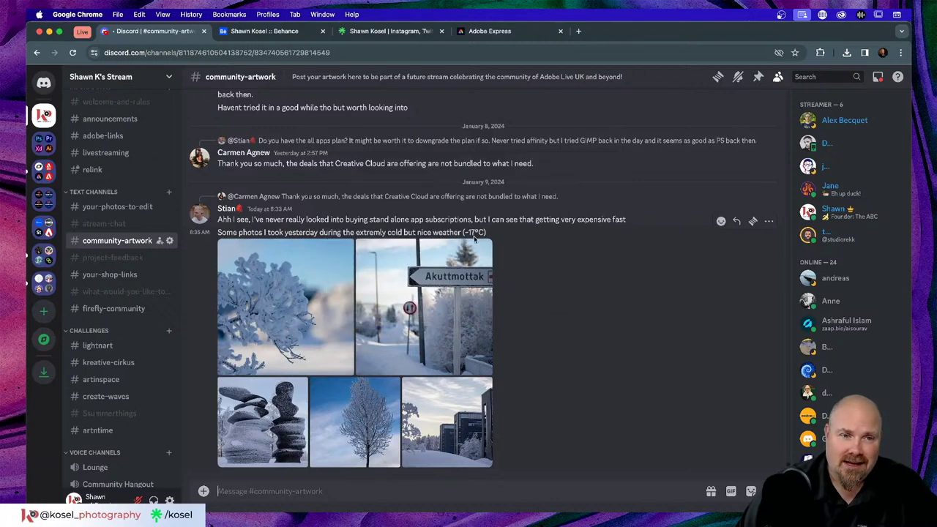
left_click(284, 308)
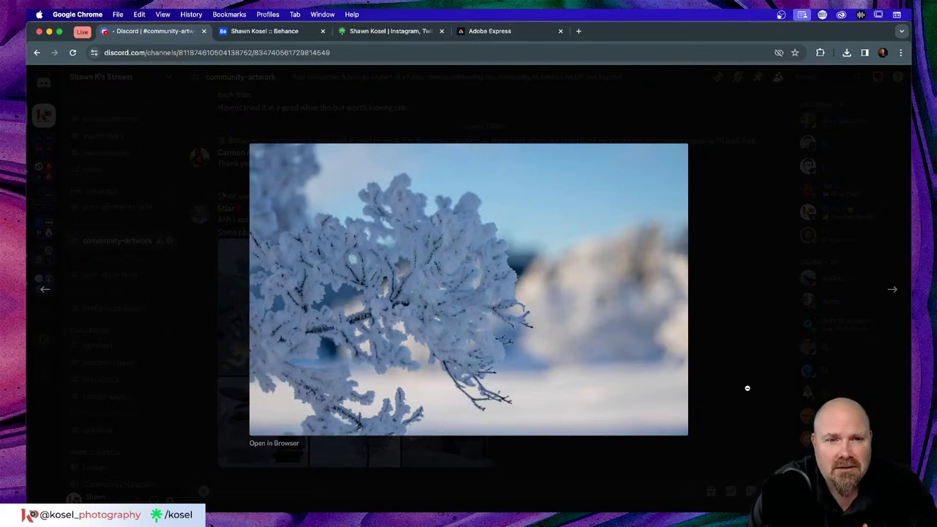
left_click(892, 289)
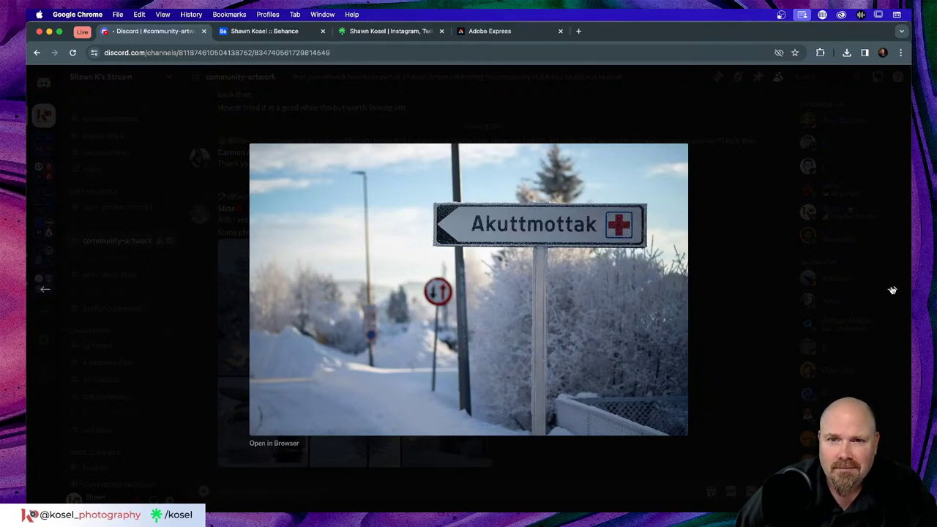
left_click(893, 290)
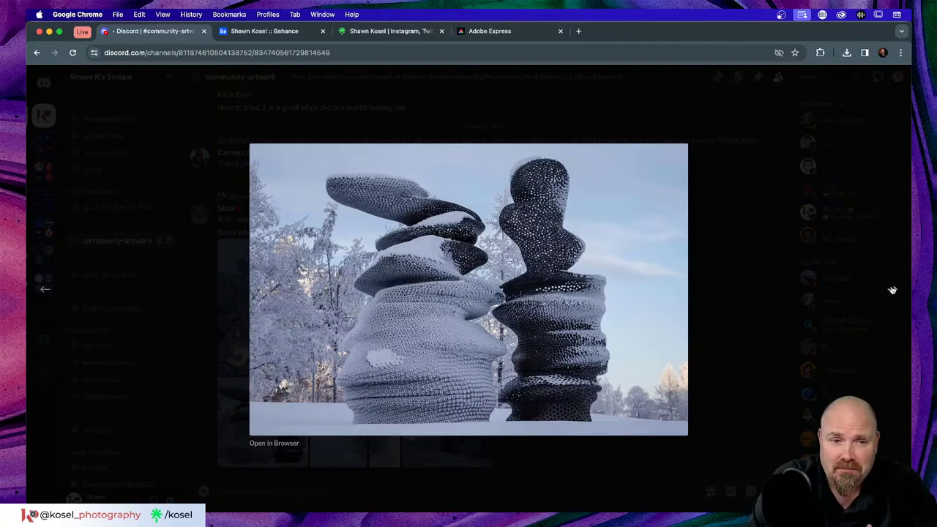
left_click(893, 290)
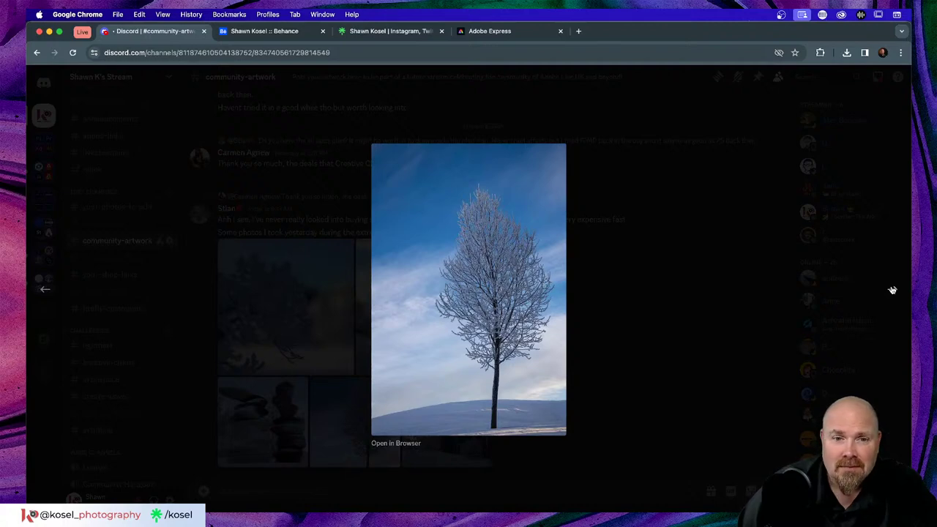
View the frosted tree photo in its own tab, close it, then view the snowy buildings photo
left_click(407, 445)
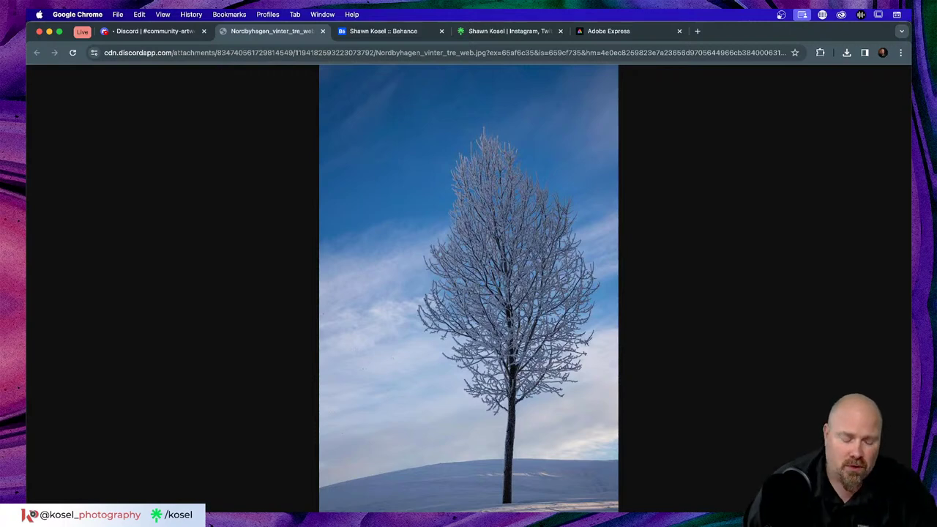
key("alt+super+8")
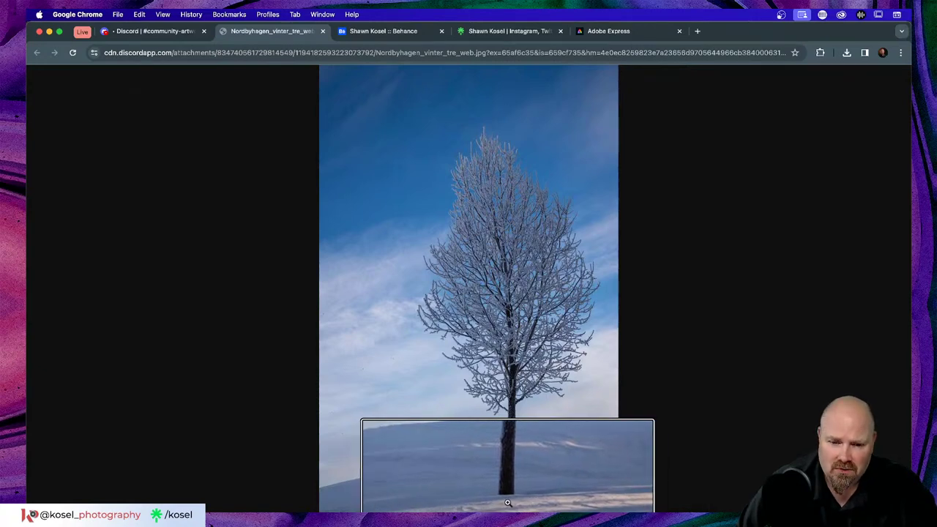
key("alt+super+8")
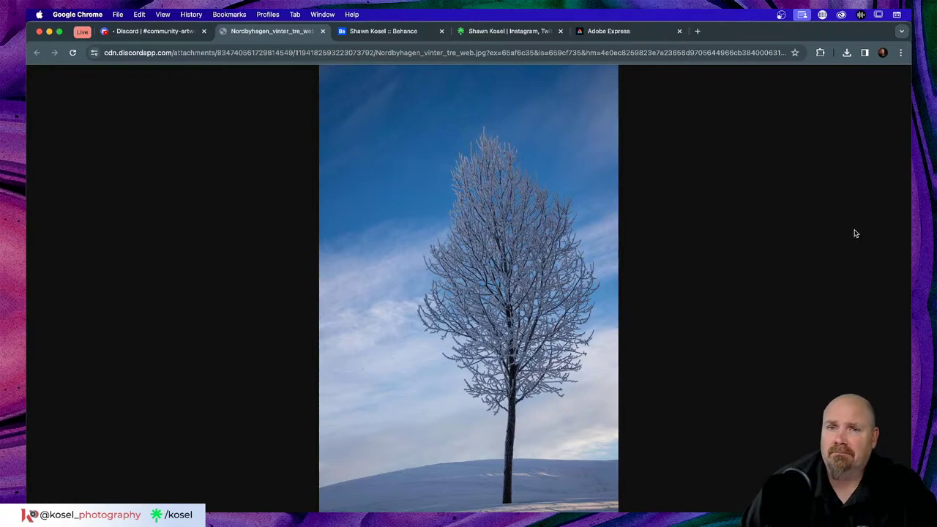
left_click(323, 32)
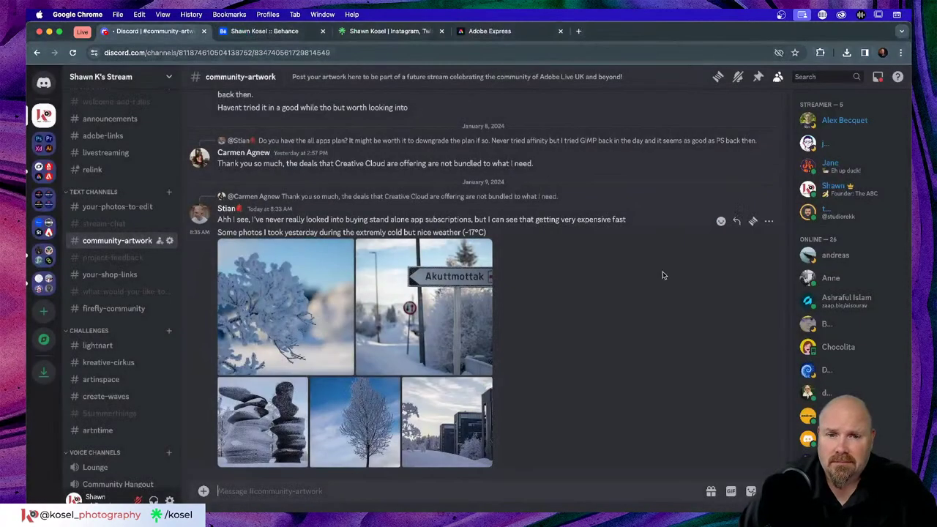
left_click(434, 399)
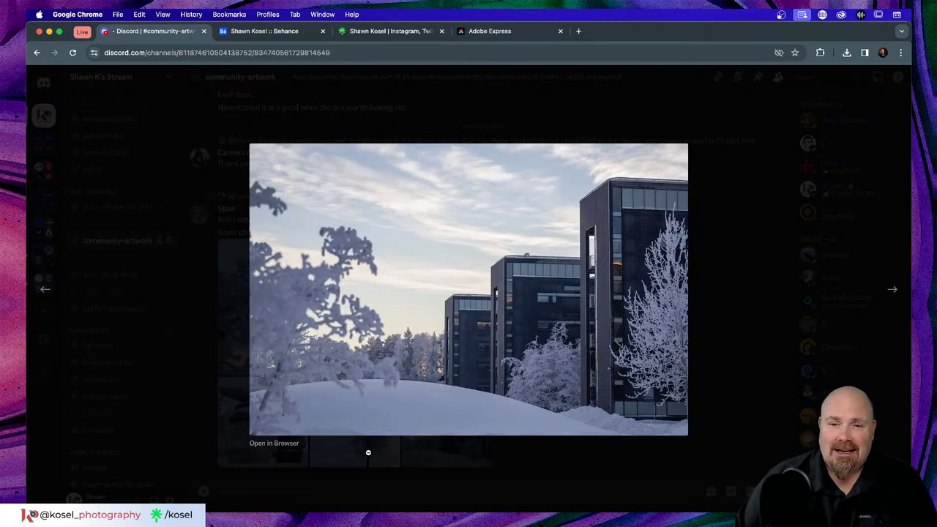
left_click(750, 260)
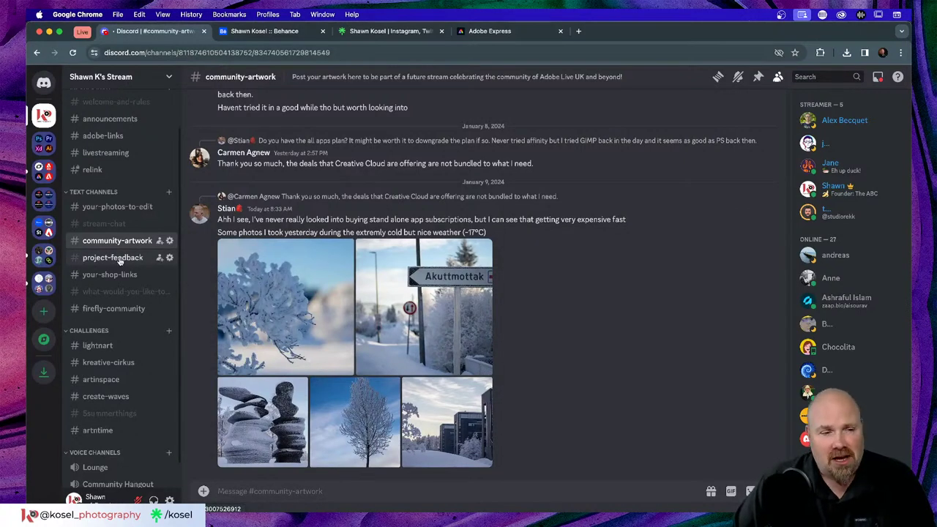
Go to Discord's lightnart challenge channel
scroll(120, 262, "down", 1)
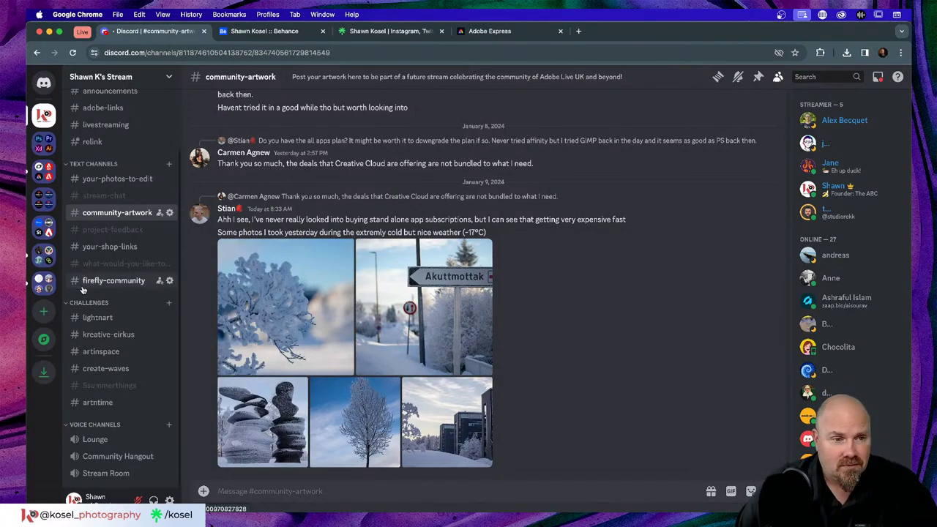
key("alt+super+8")
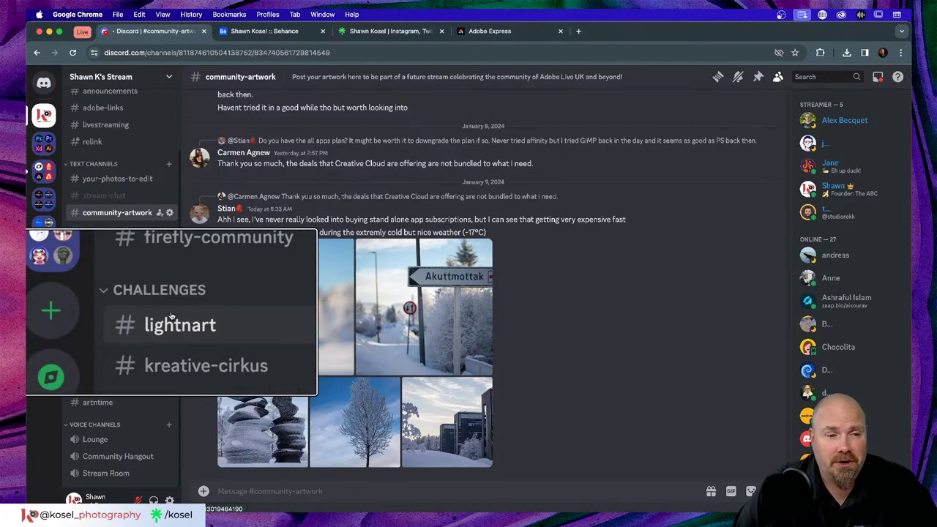
key("alt+super+8")
left_click(96, 318)
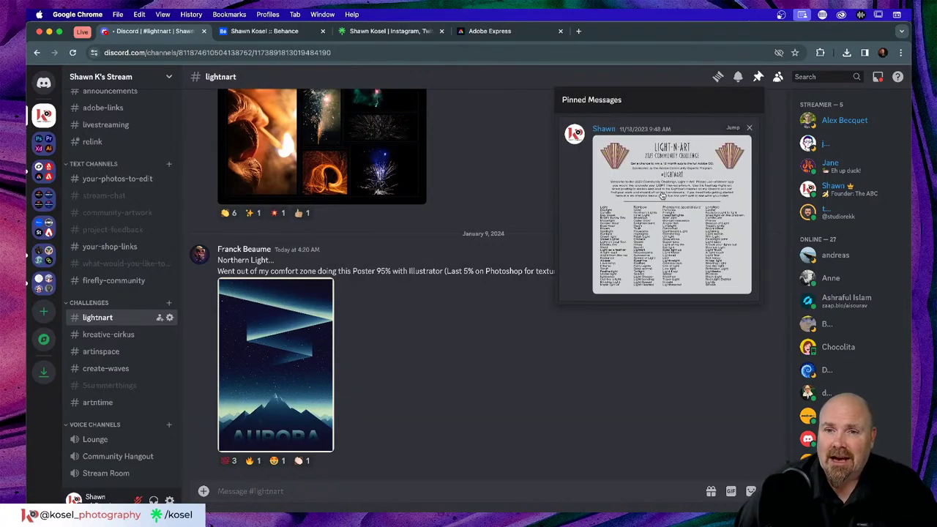
Open the pinned Light-N-Art challenge poster full-size in its own browser tab
left_click(663, 197)
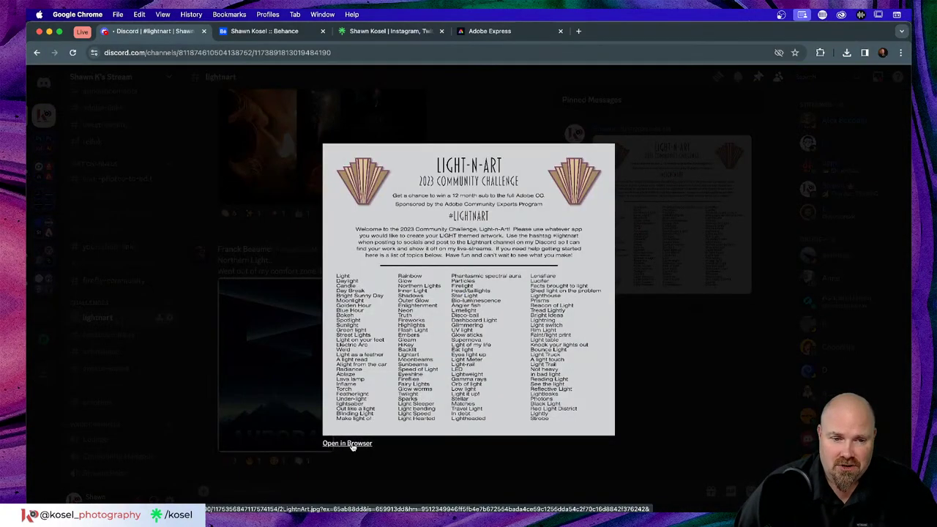
left_click(352, 443)
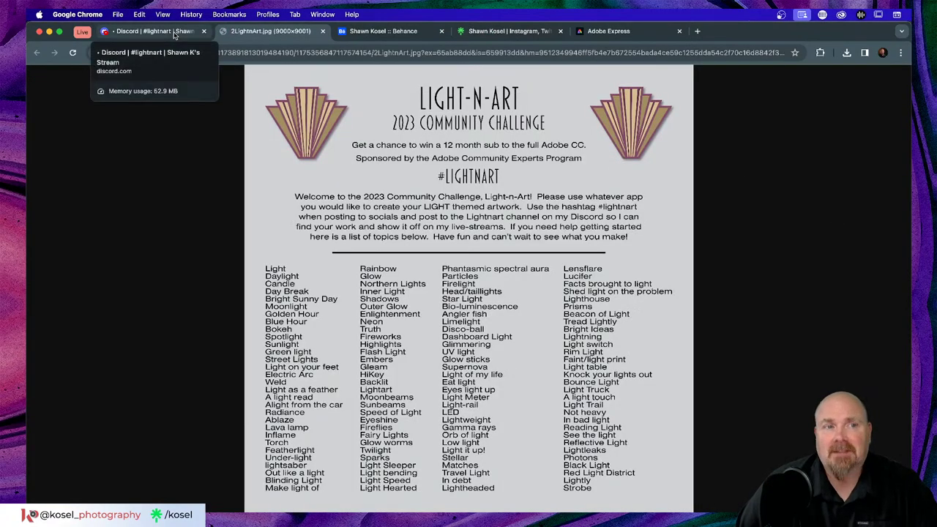
left_click(174, 33)
left_click(726, 363)
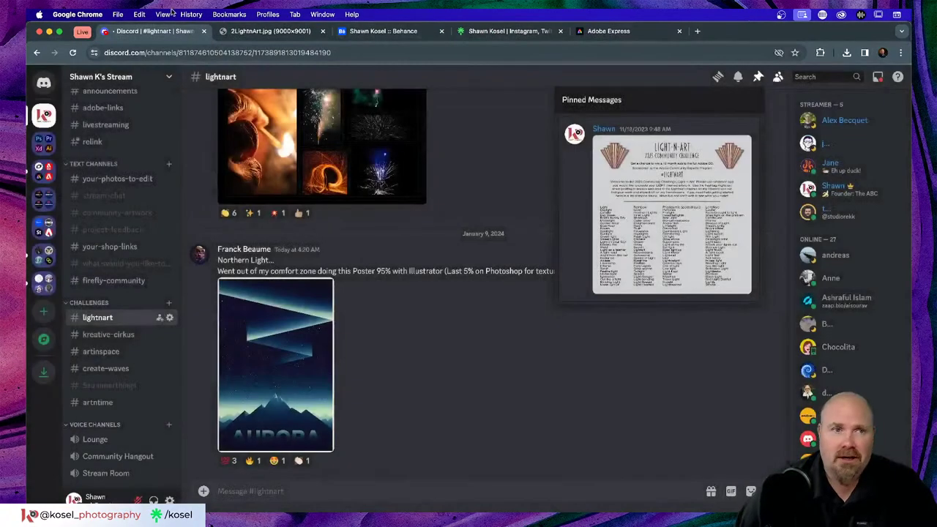
left_click(272, 32)
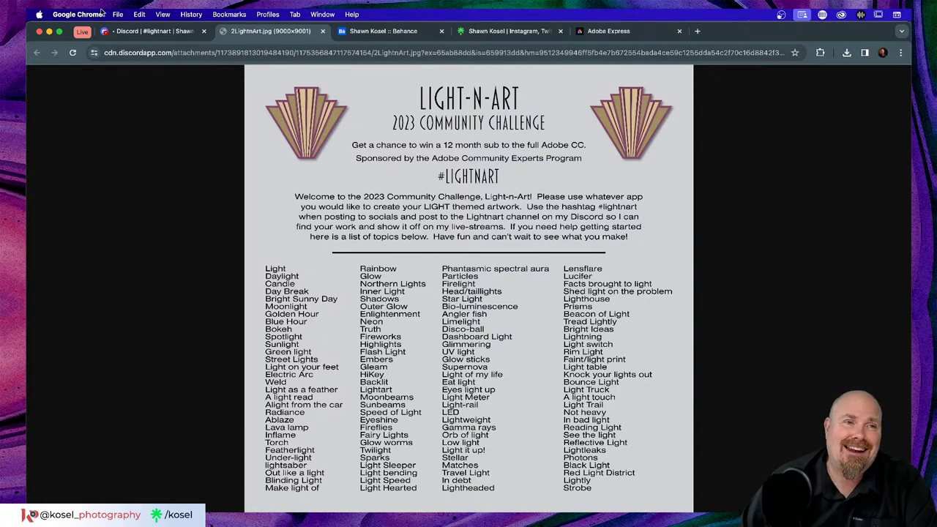
In the lightnart channel, scroll up to the bug-pack prize message and pin it
left_click(145, 31)
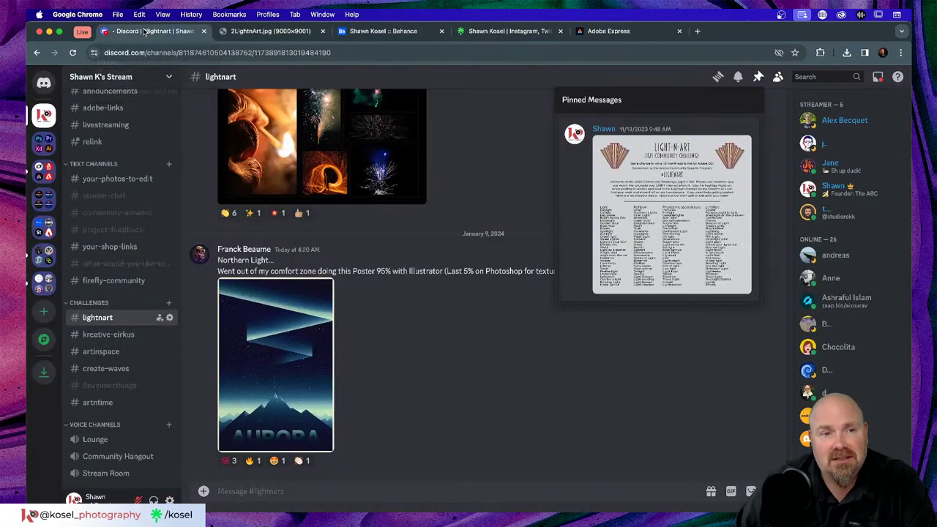
left_click(467, 352)
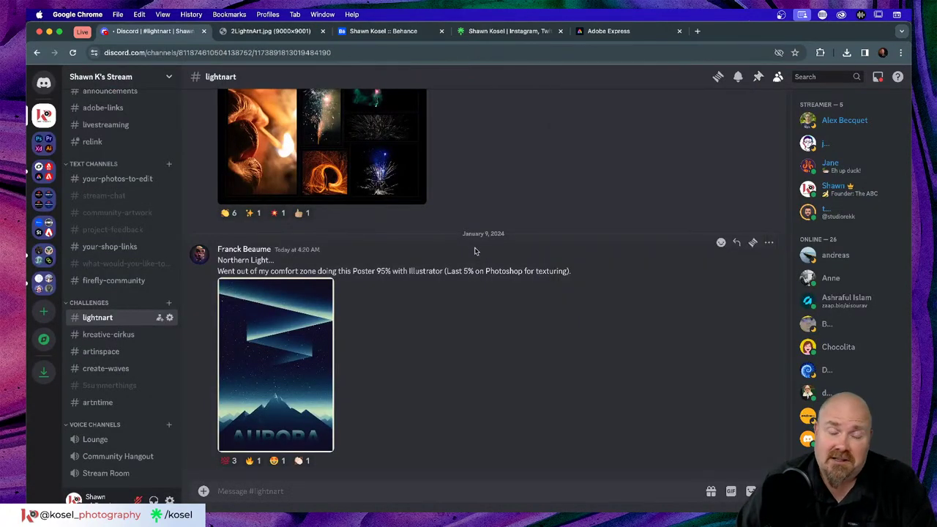
scroll(478, 241, "up", 10)
scroll(480, 238, "up", 15)
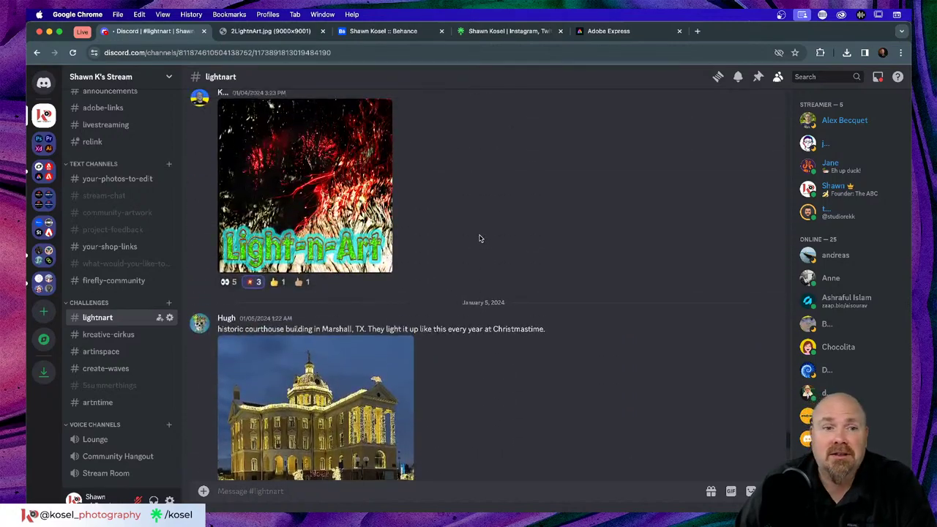
scroll(480, 238, "up", 15)
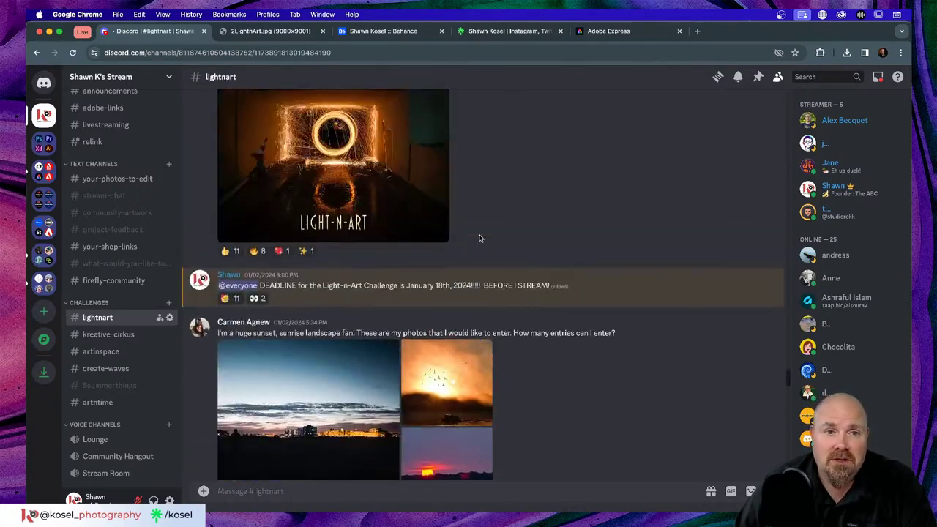
scroll(480, 237, "up", 15)
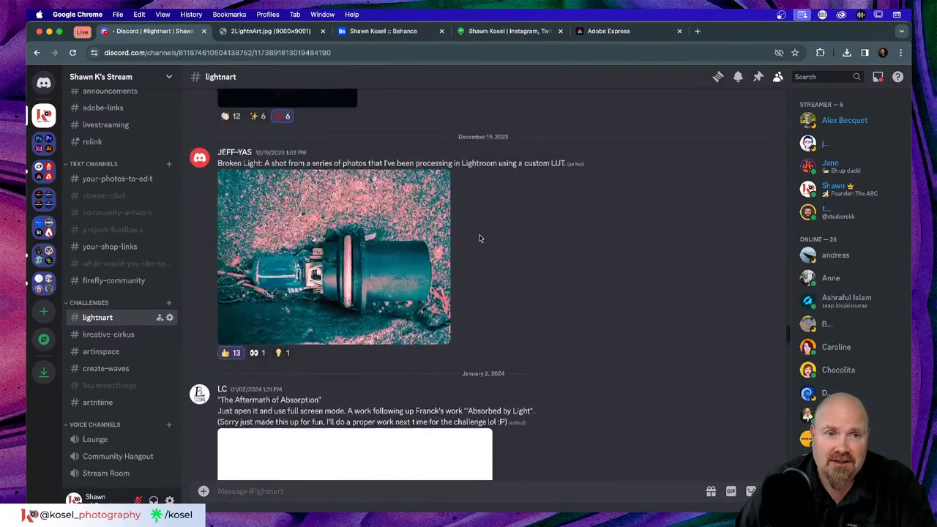
scroll(479, 238, "up", 15)
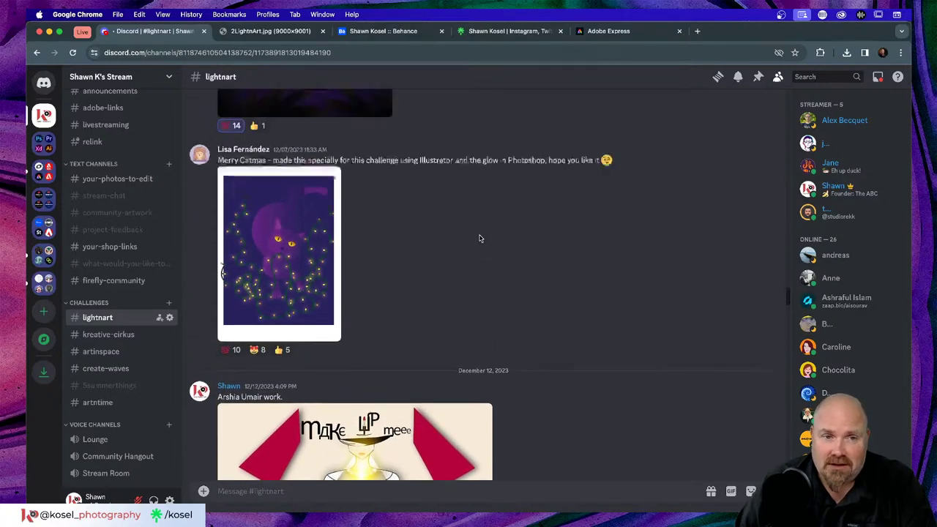
scroll(479, 238, "up", 15)
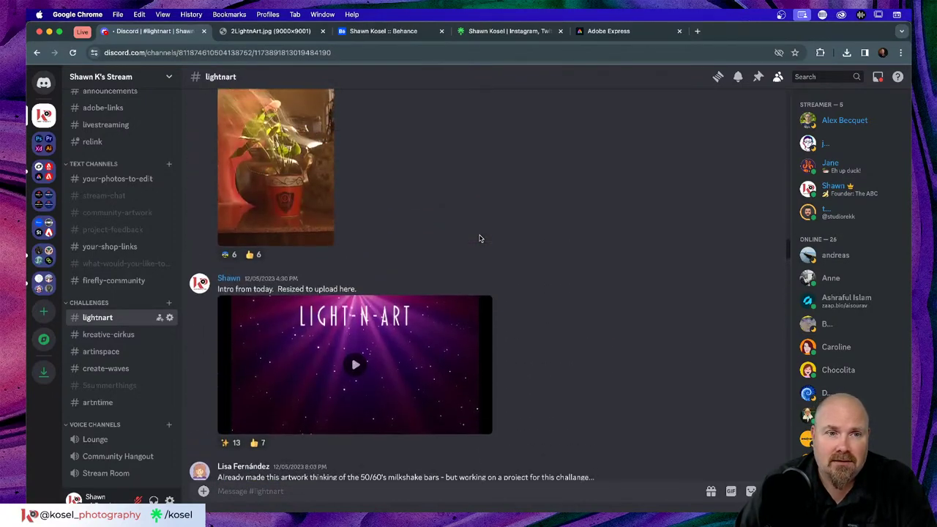
scroll(480, 238, "up", 4)
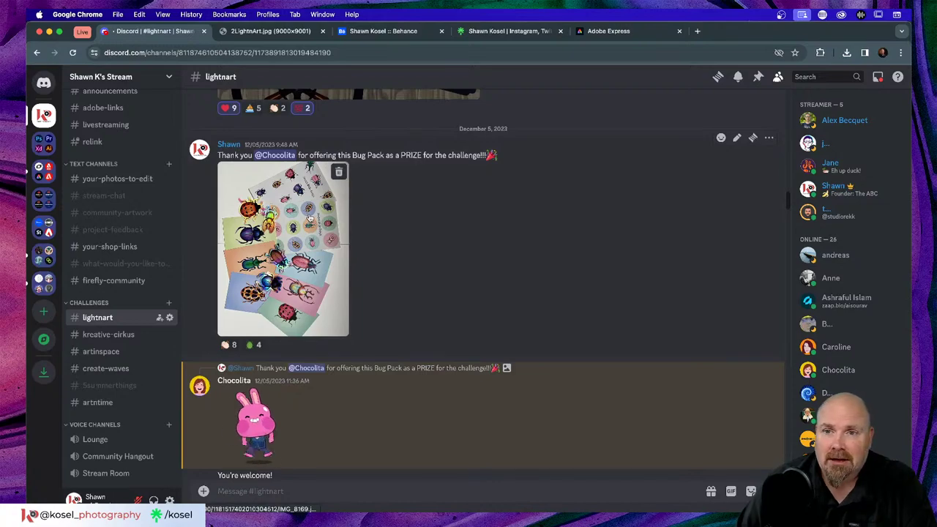
left_click(769, 138)
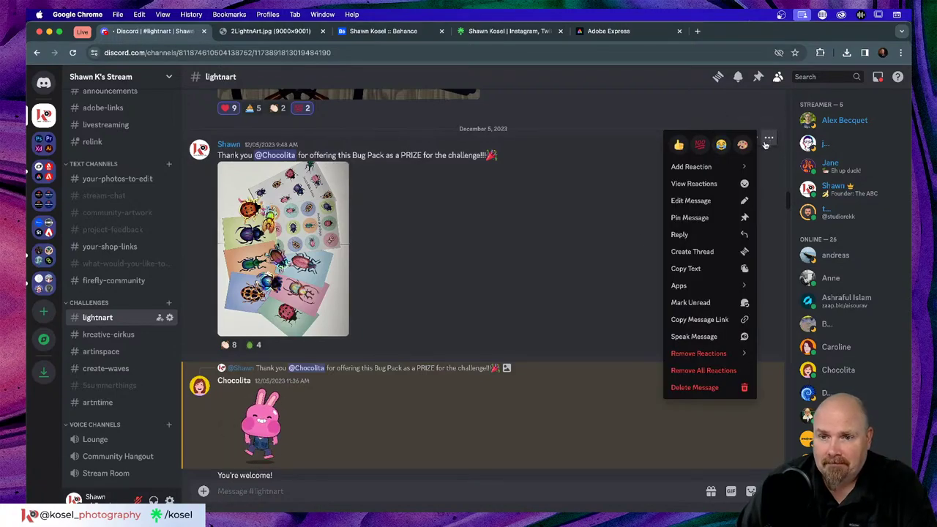
left_click(690, 217)
left_click(539, 443)
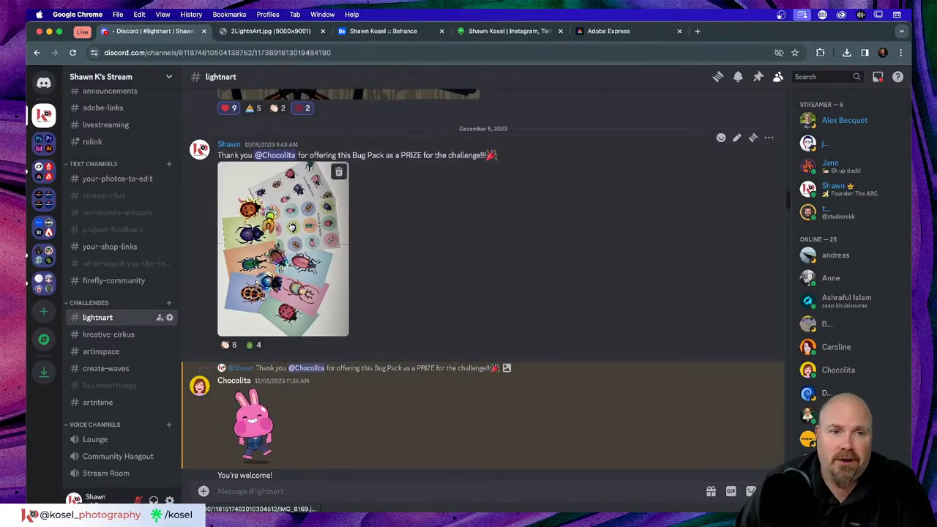
Open the bug-pack sticker photo full-size in a new tab, then return to Behance
left_click(287, 226)
left_click(378, 444)
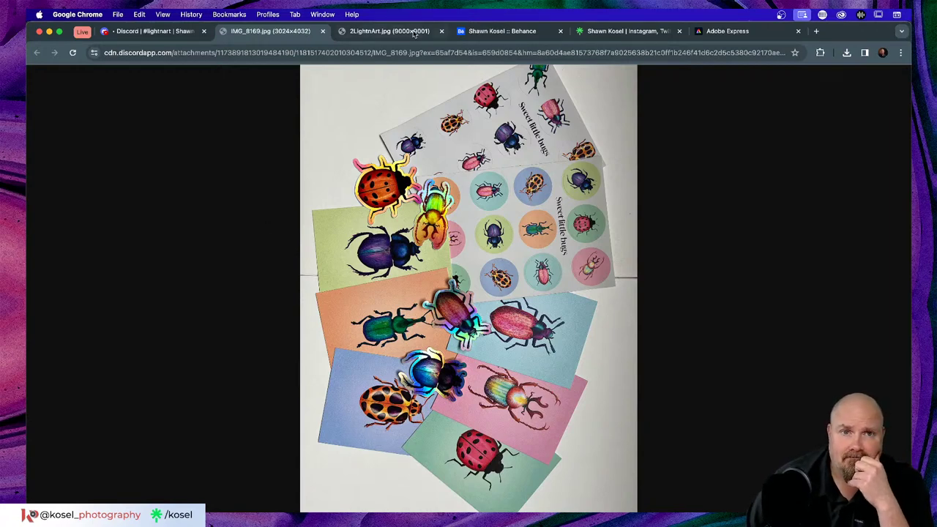
left_click(528, 33)
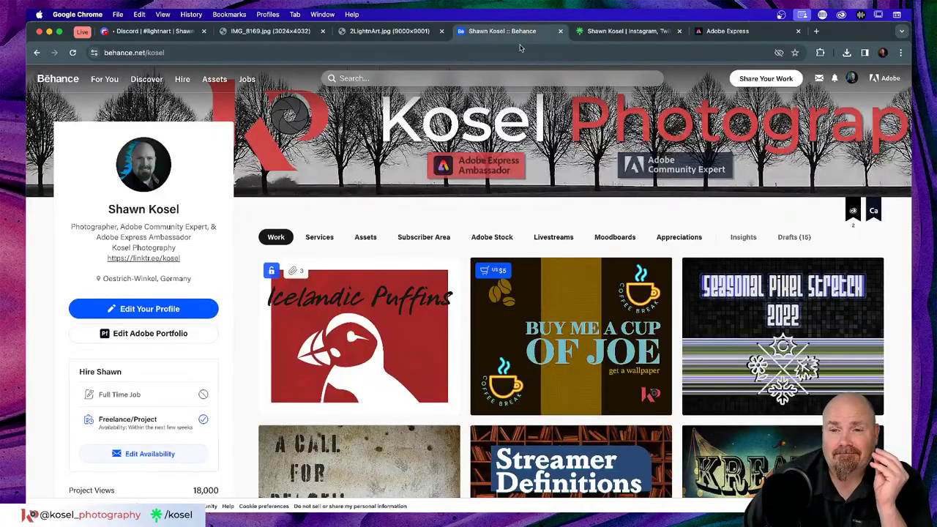
Open the Kreative Cirkus part 1 project and scroll through its Animal Circus 2023 gallery to the comments
scroll(789, 281, "down", 4)
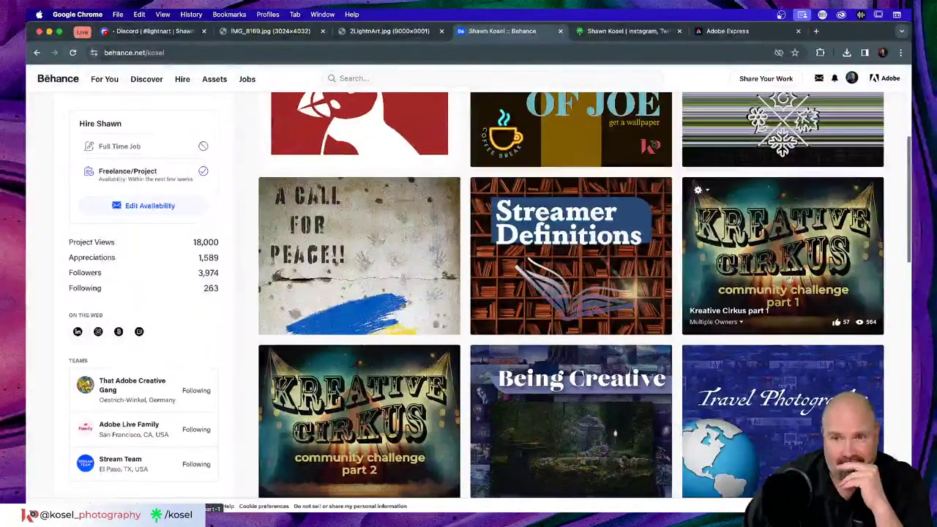
left_click(806, 272)
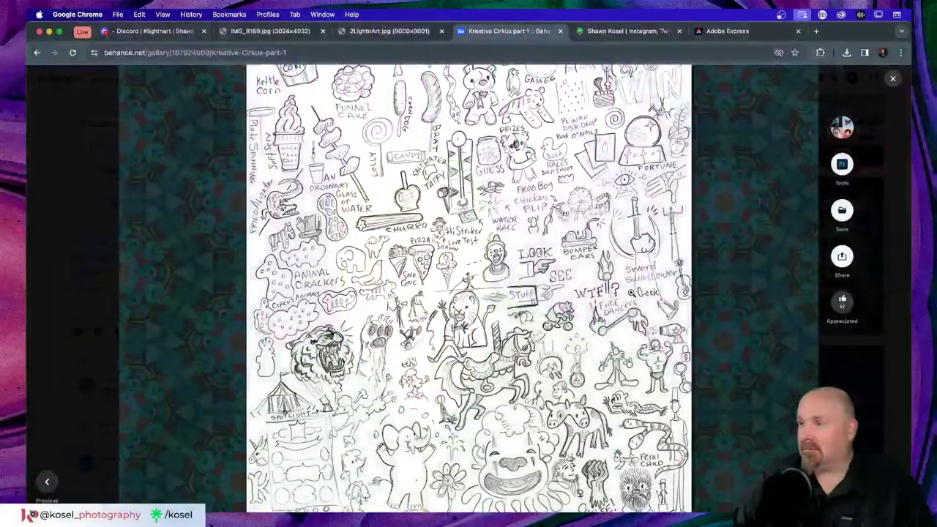
scroll(504, 249, "down", 10)
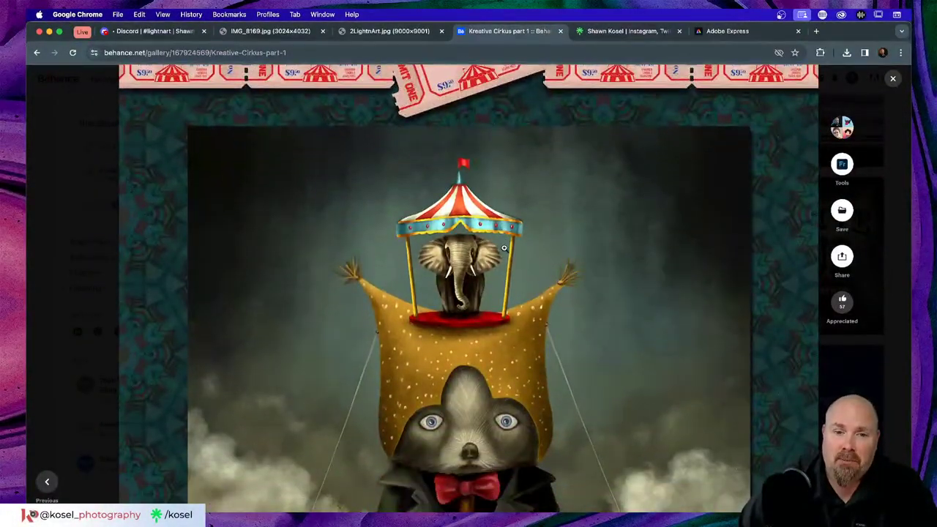
scroll(503, 248, "down", 5)
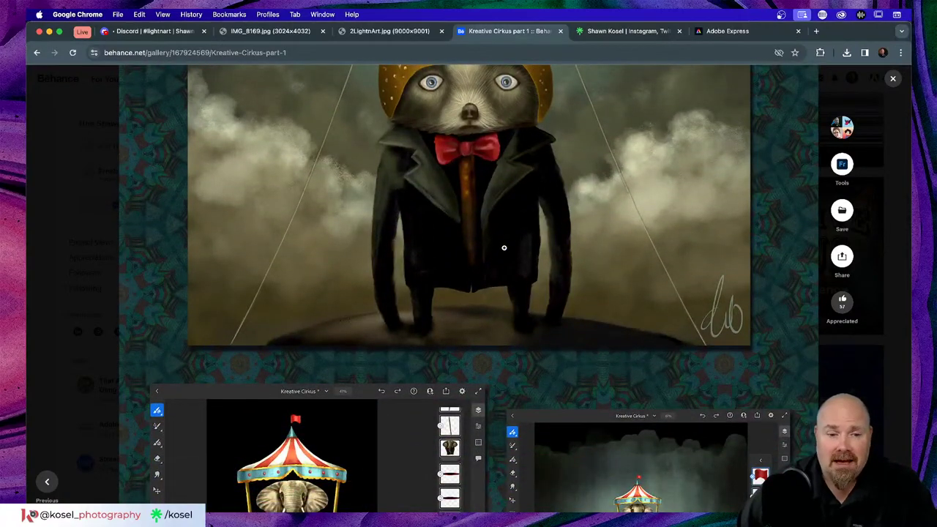
scroll(503, 248, "down", 4)
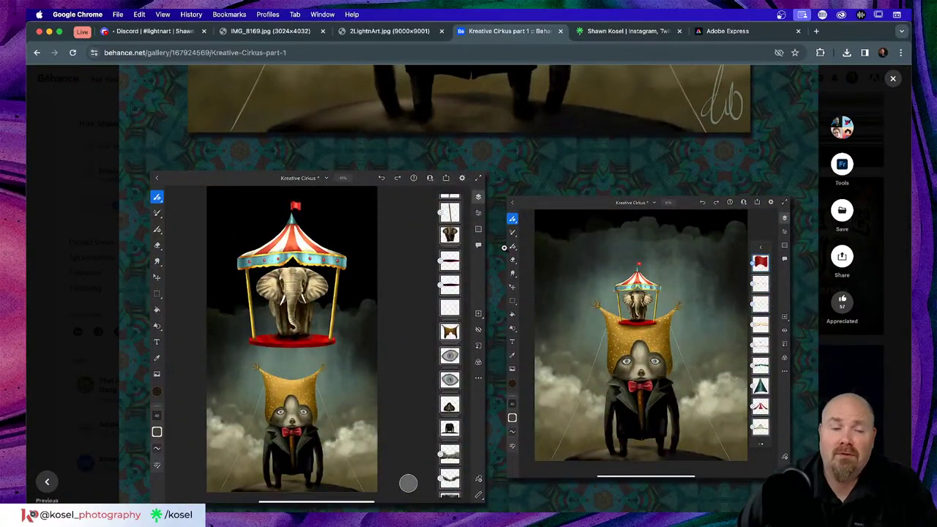
scroll(504, 249, "down", 4)
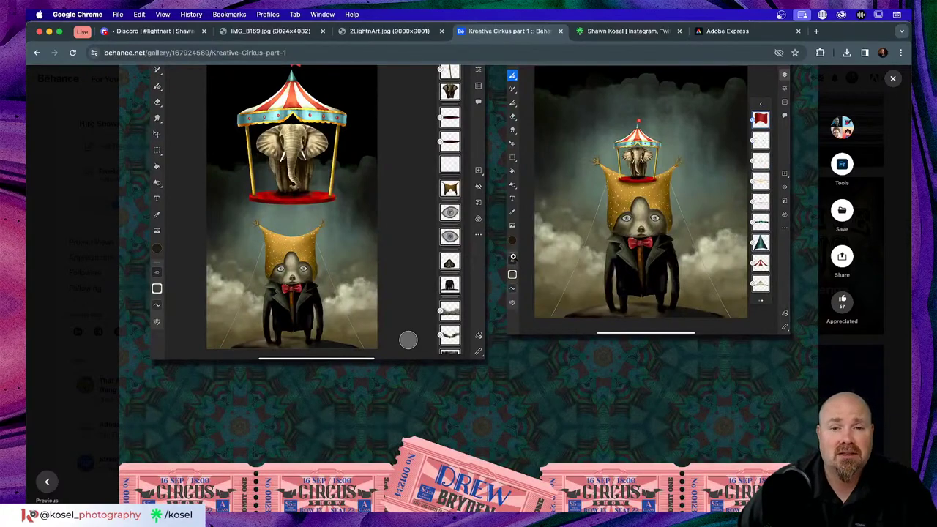
scroll(511, 258, "down", 5)
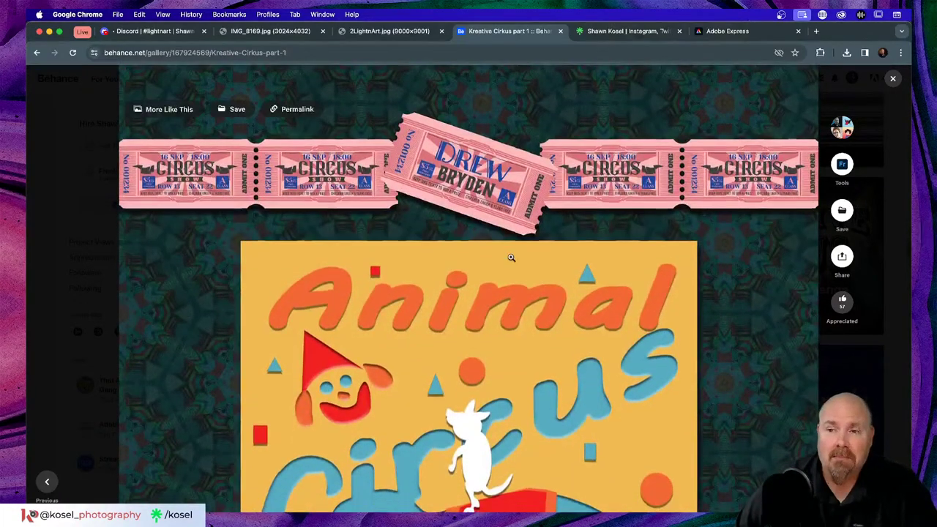
scroll(511, 257, "down", 5)
scroll(571, 329, "down", 5)
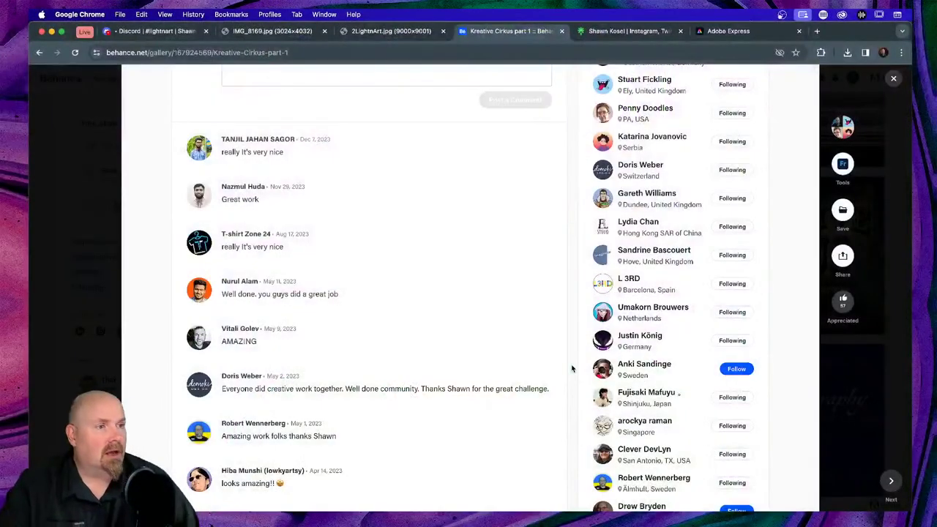
Review the Kreative Cirkus part 1 comments and credits, then close the project viewer
scroll(513, 358, "up", 3)
scroll(512, 358, "up", 1)
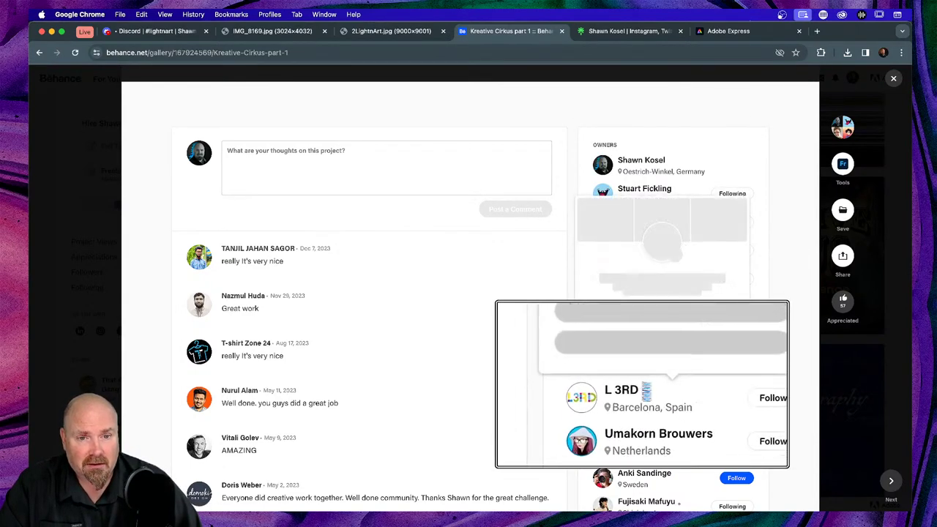
scroll(643, 384, "down", 4)
scroll(643, 384, "down", 5)
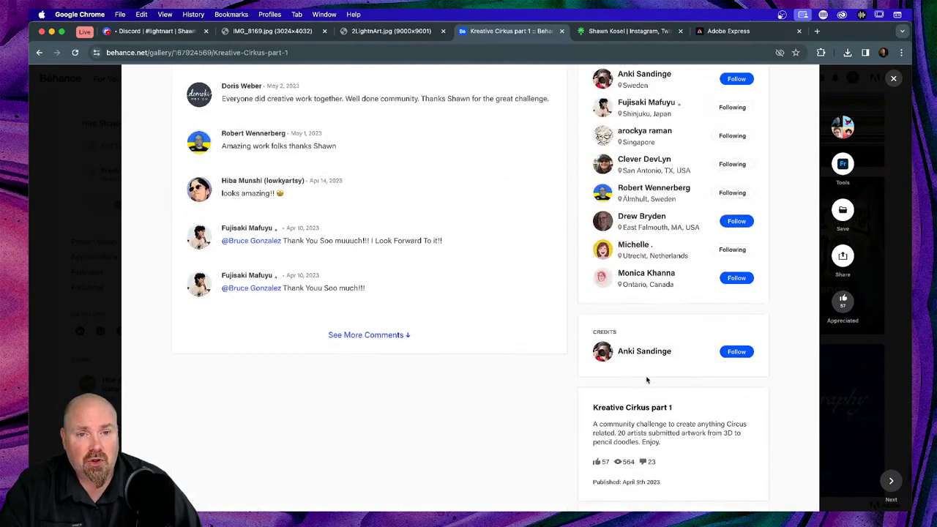
scroll(643, 219, "up", 8)
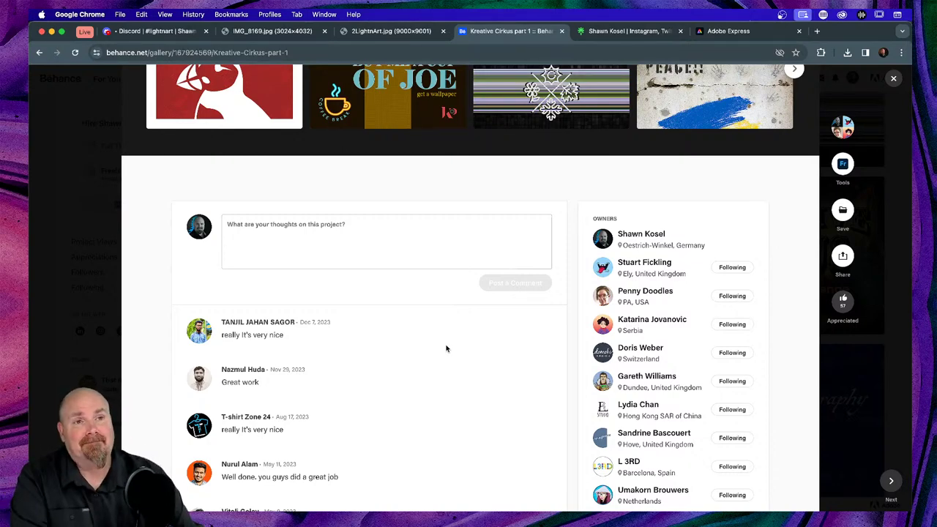
left_click(72, 191)
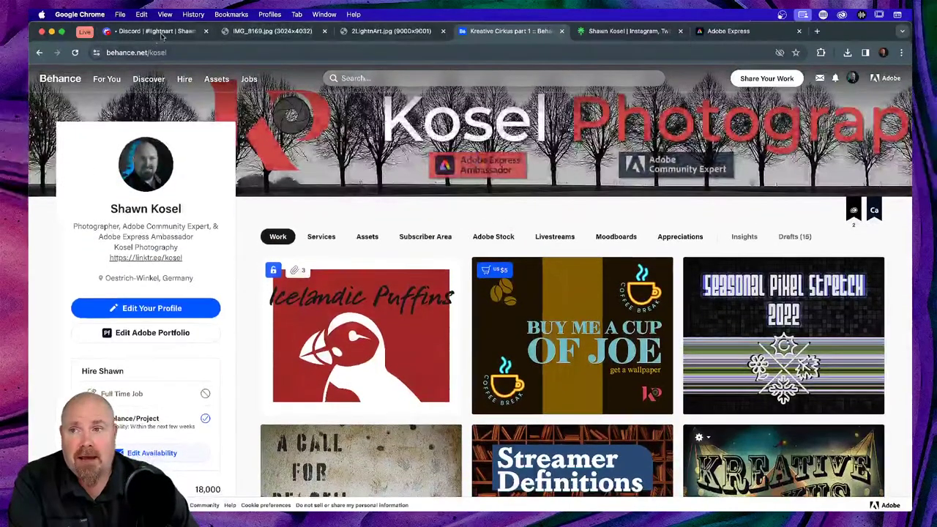
Close Discord's enlarged sticker photo, then check the IMG_8169.jpg and 2LightnArt.jpg tabs
left_click(157, 31)
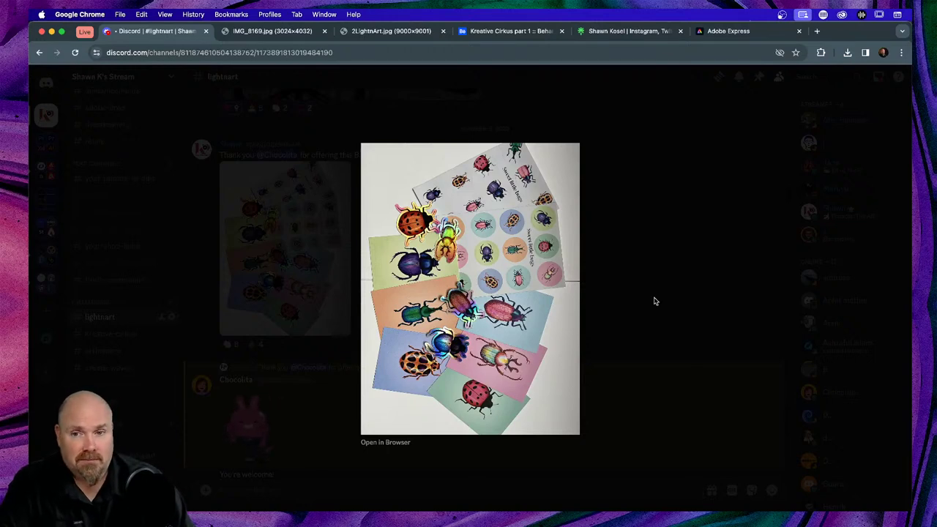
left_click(654, 299)
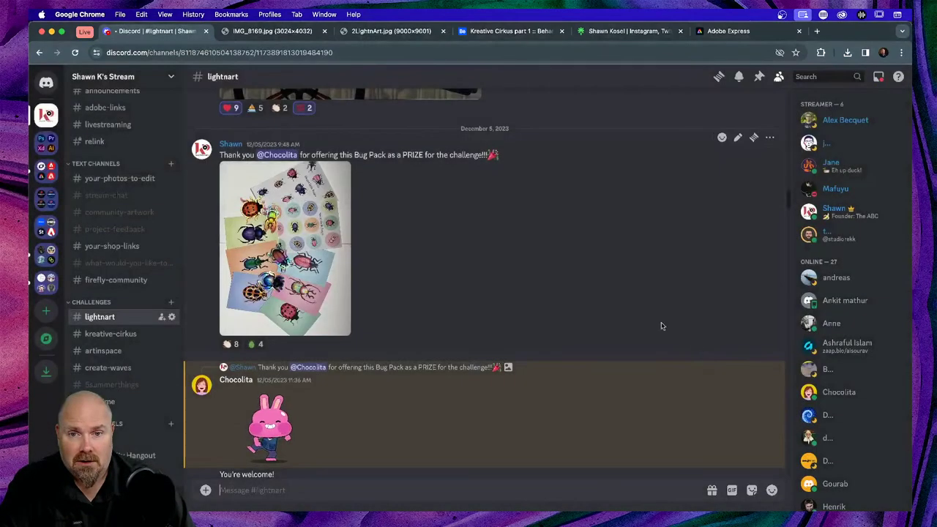
left_click(271, 32)
left_click(365, 32)
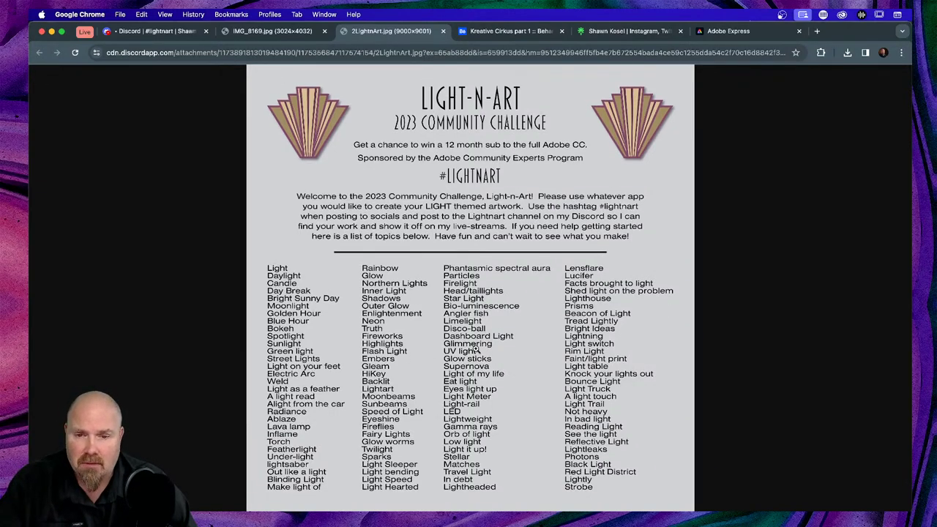
Magnify the Light-n-Art challenge topic list to read it, then return to Discord's #lightnart channel
key("alt+super+8")
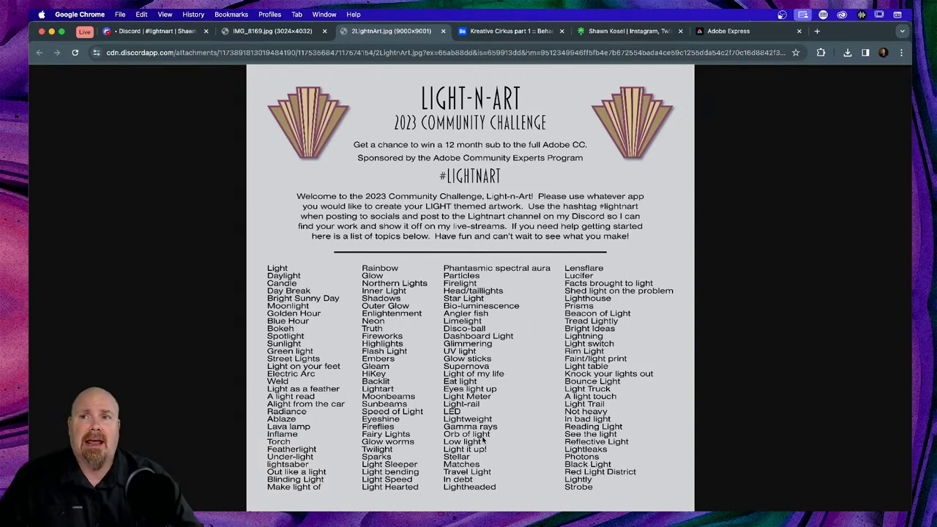
left_click(174, 32)
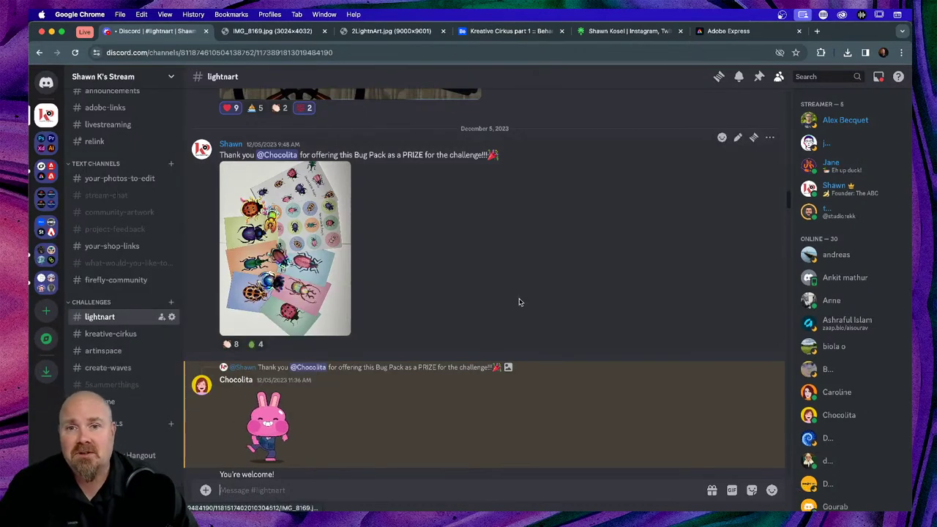
Scroll down #lightnart and enlarge the January 4 red Light-n-Art light-painting image
scroll(520, 303, "up", 5)
scroll(519, 303, "up", 1)
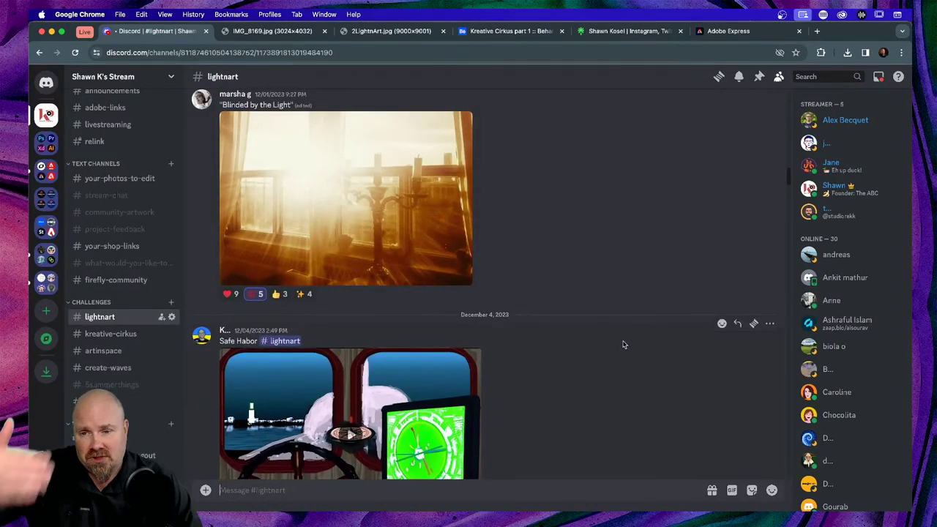
scroll(624, 345, "down", 5)
scroll(624, 345, "down", 5)
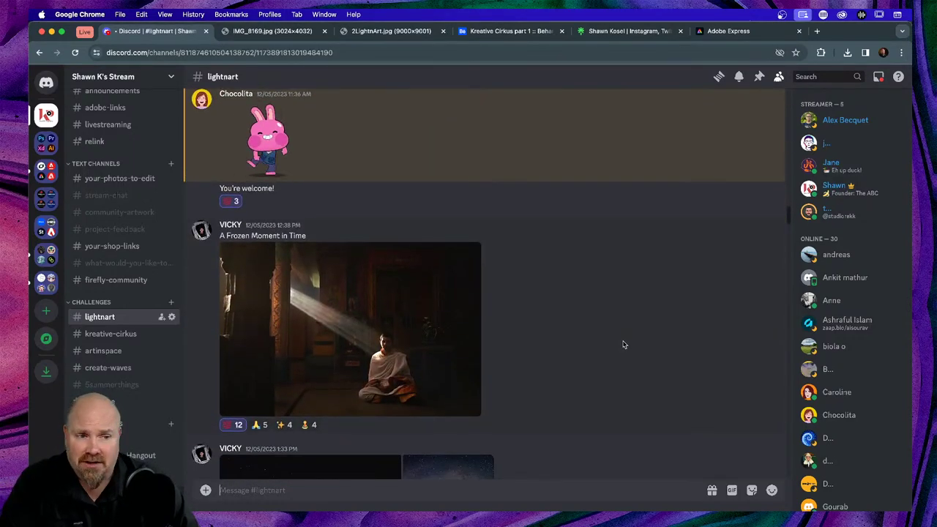
scroll(610, 335, "down", 4)
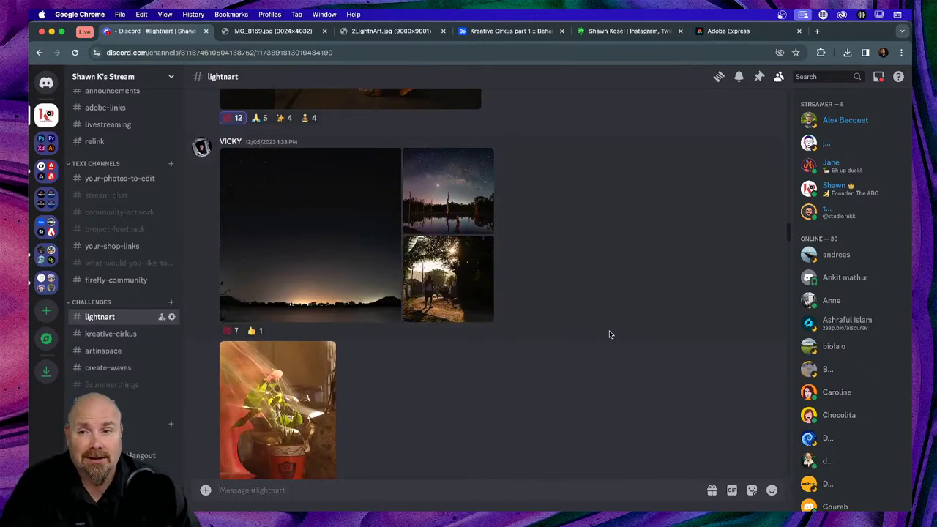
scroll(610, 335, "down", 5)
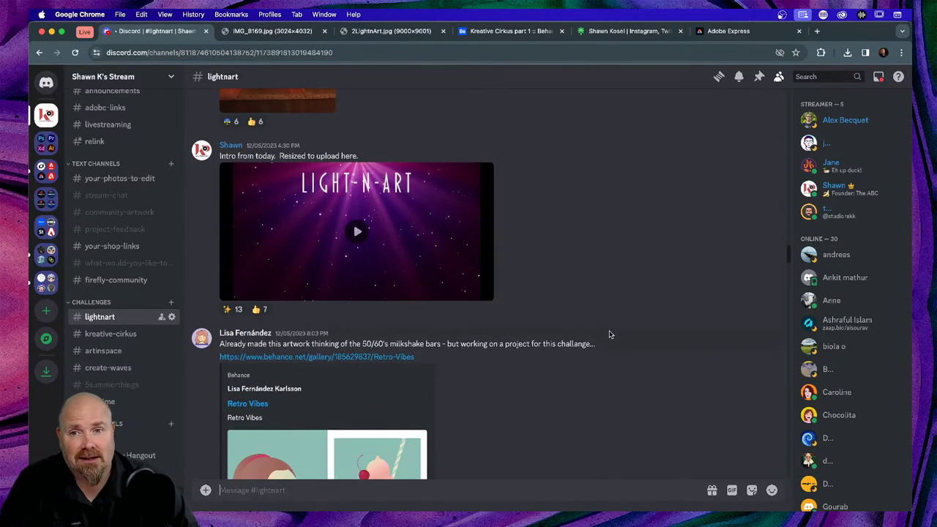
scroll(610, 334, "down", 6)
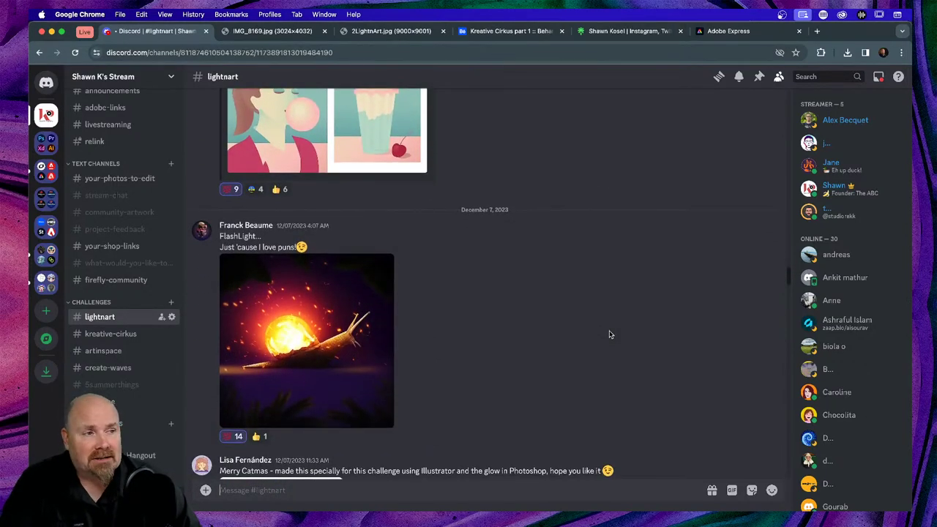
scroll(610, 334, "down", 5)
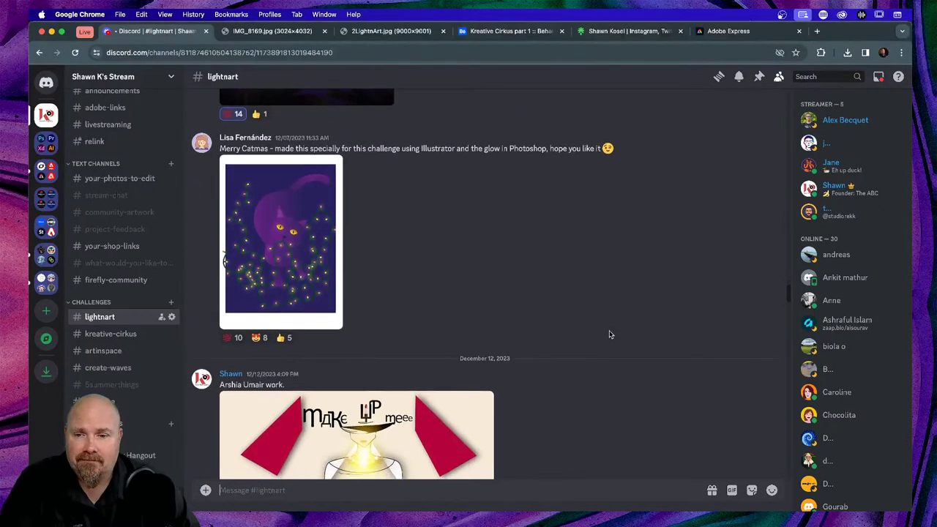
scroll(610, 335, "down", 5)
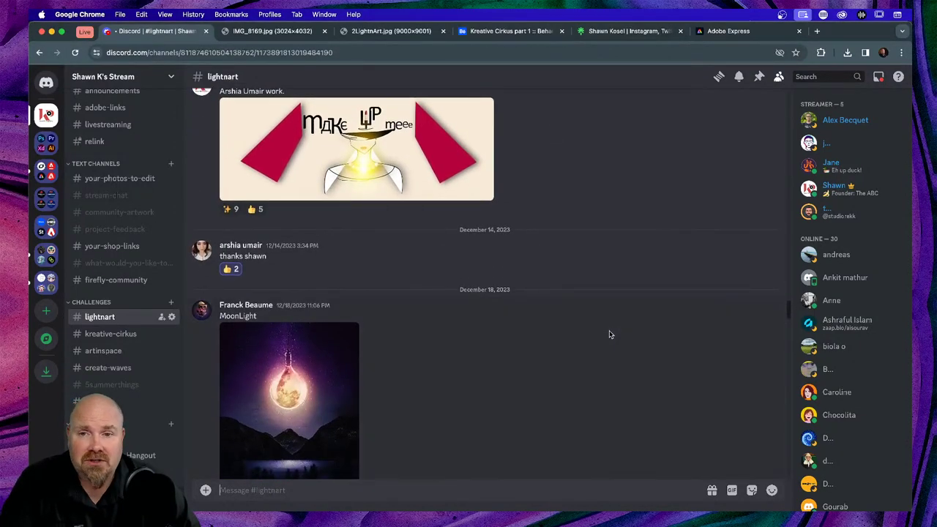
scroll(609, 334, "down", 7)
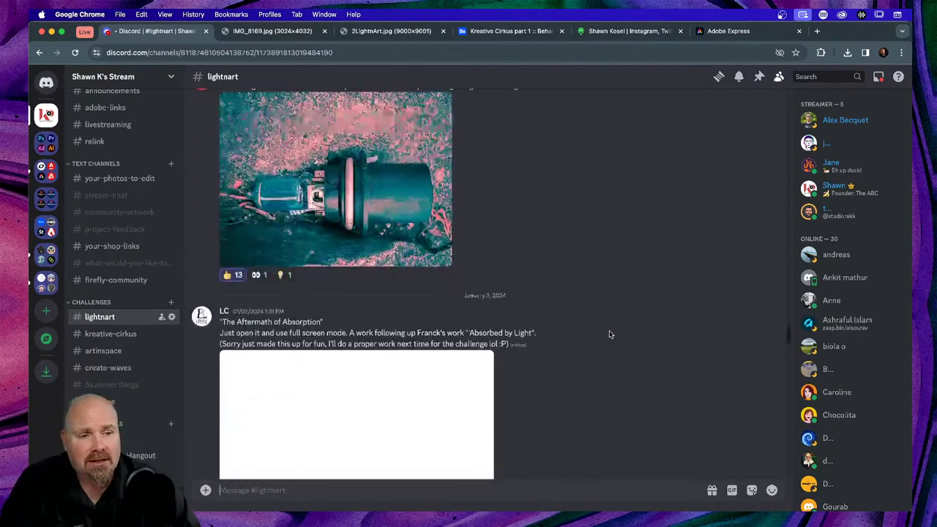
scroll(610, 335, "down", 8)
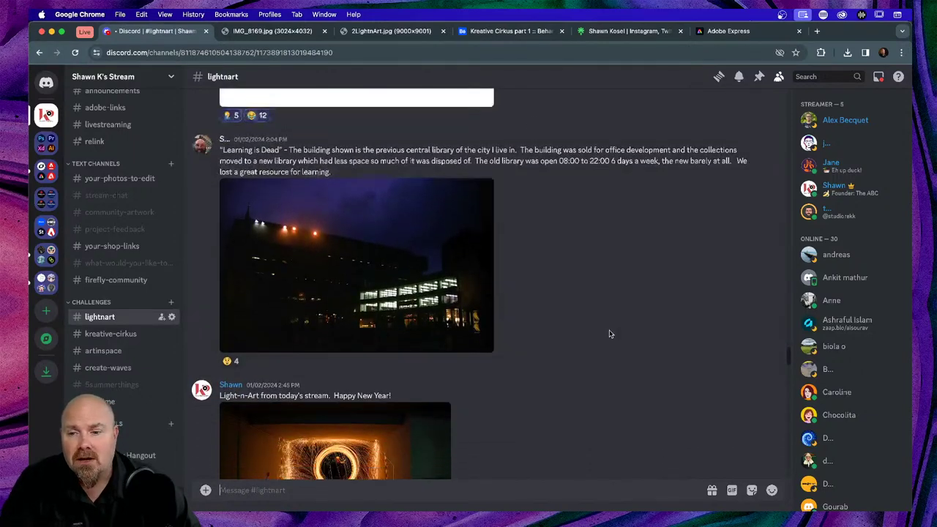
scroll(609, 334, "down", 8)
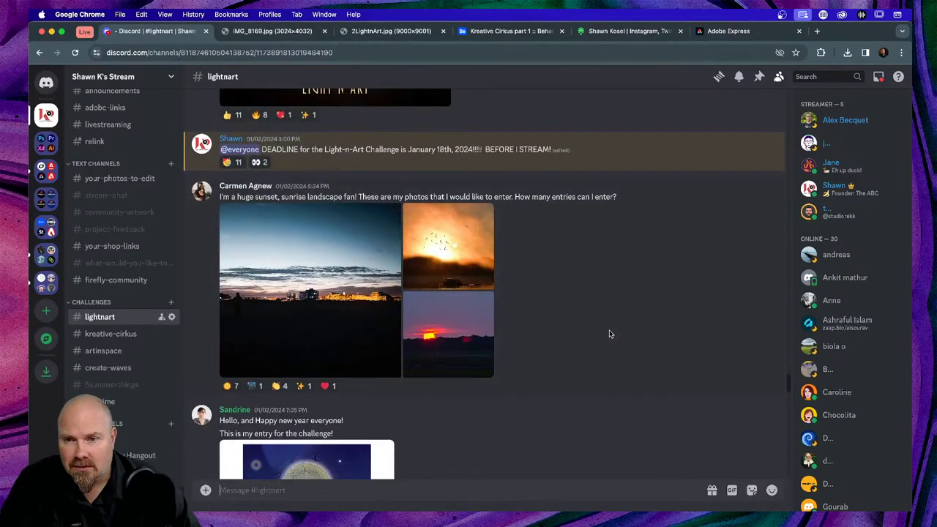
scroll(610, 335, "down", 8)
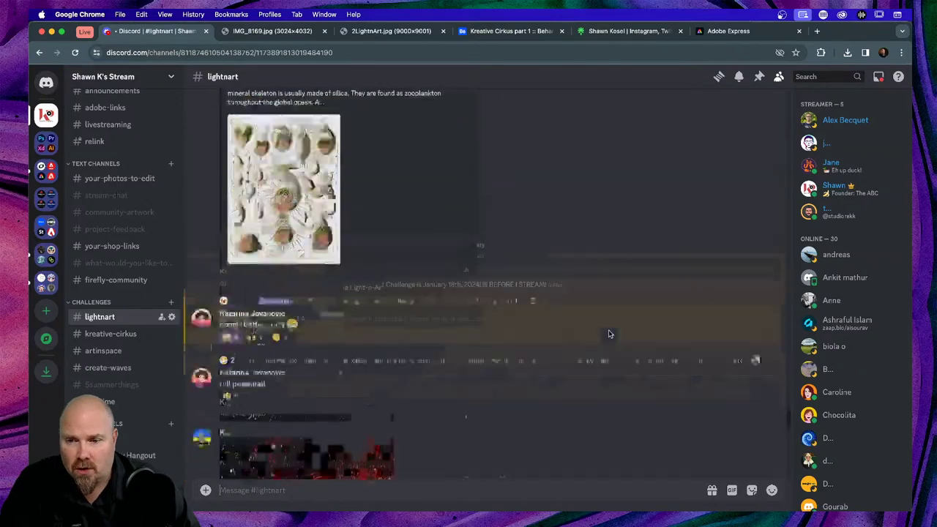
scroll(608, 334, "down", 5)
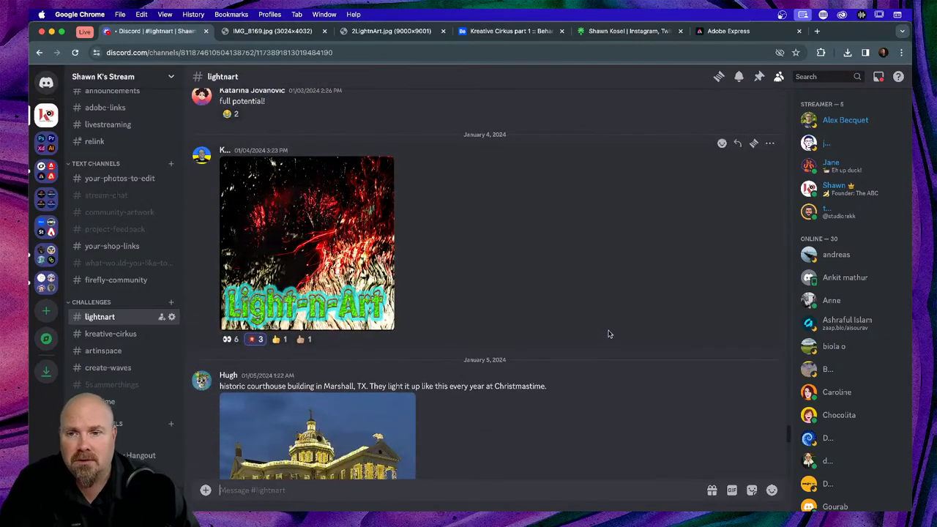
left_click(274, 224)
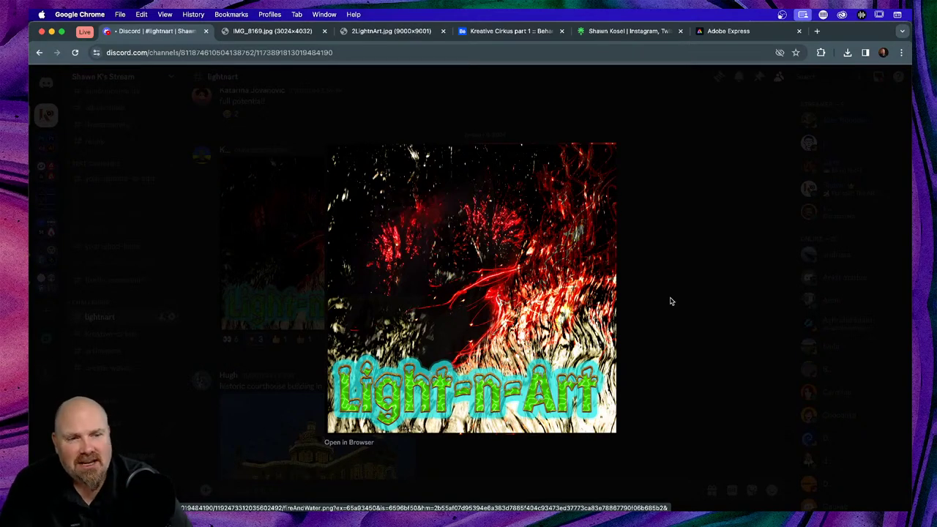
Close the Light-n-Art viewer and enlarge the January 5 Marshall, TX courthouse Christmas photo
left_click_drag(413, 424, 542, 388)
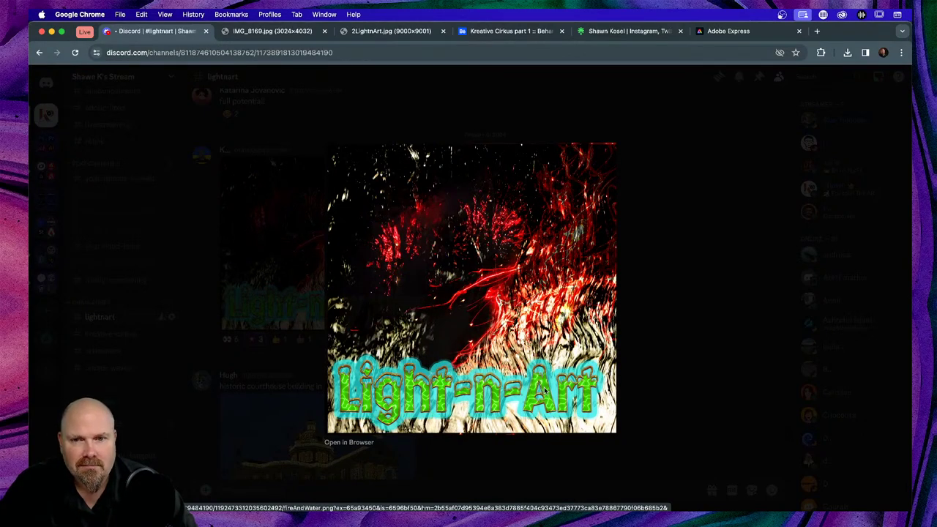
left_click(676, 376)
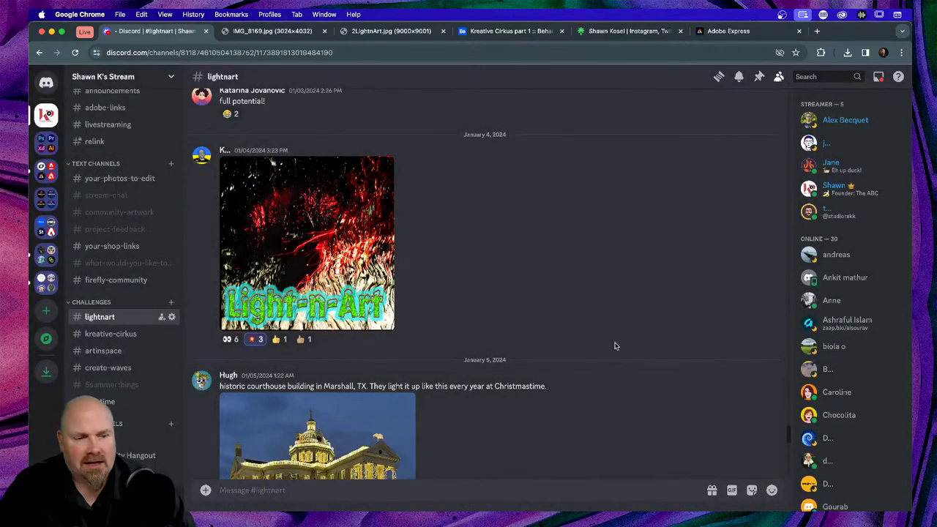
scroll(523, 280, "down", 3)
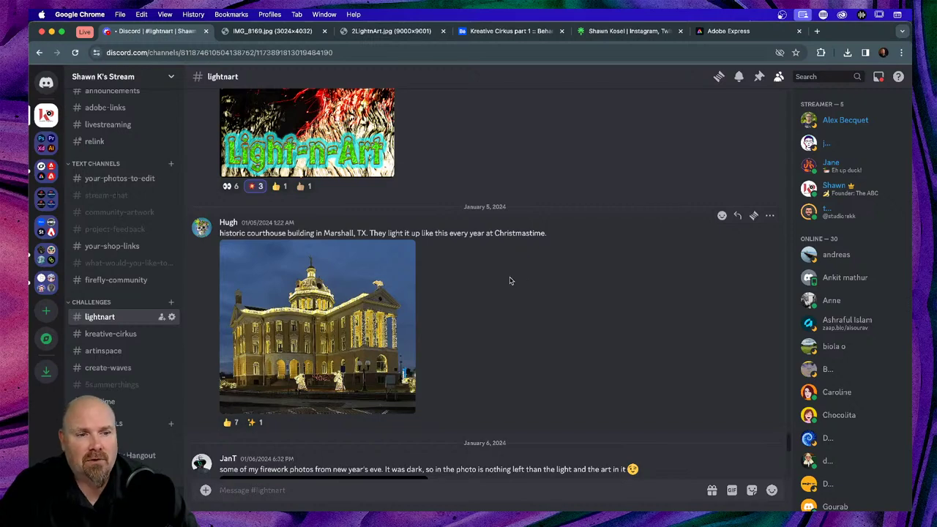
left_click(312, 313)
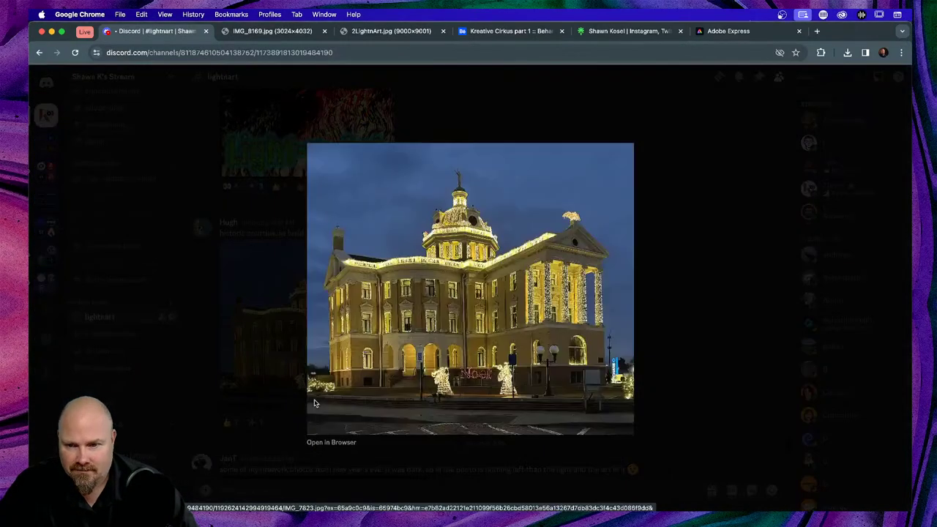
Open the courthouse photo IMG_7823.jpg in its own Chrome tab and zoom in to inspect it
left_click(337, 442)
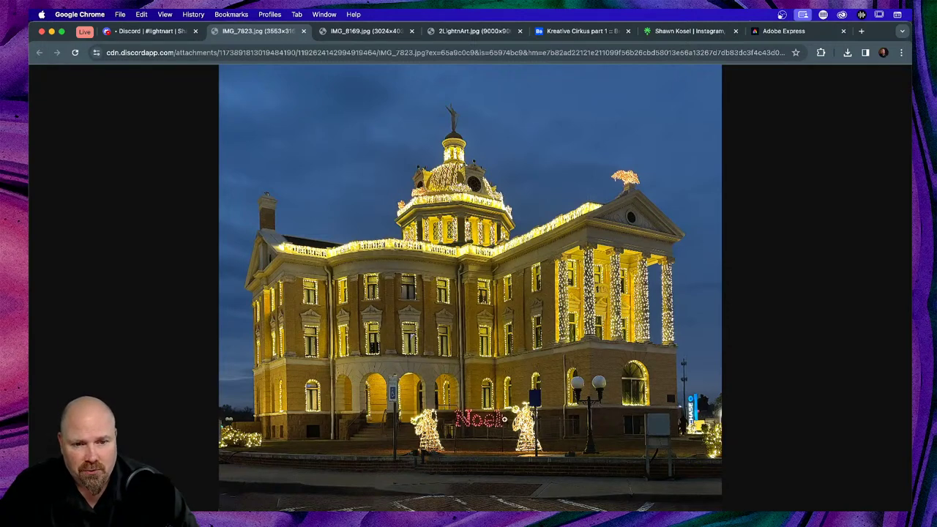
key("alt+super+8")
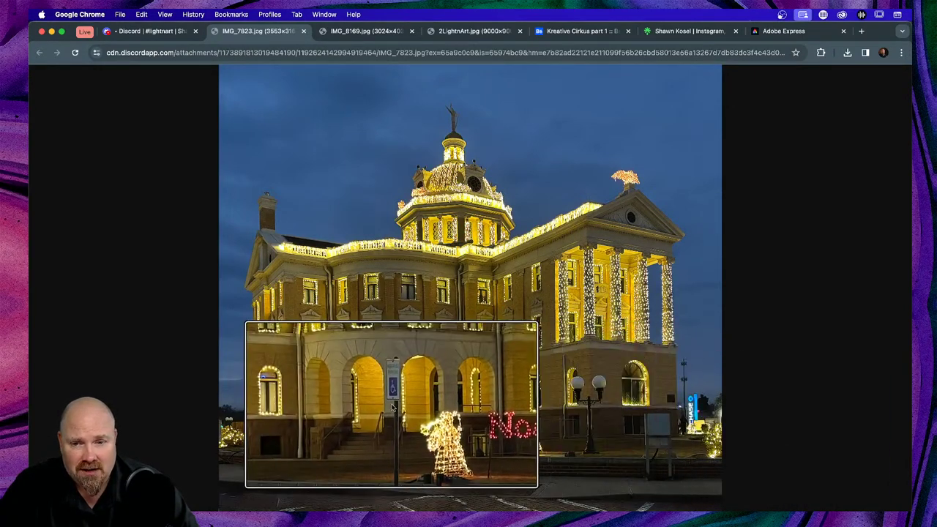
key("Escape")
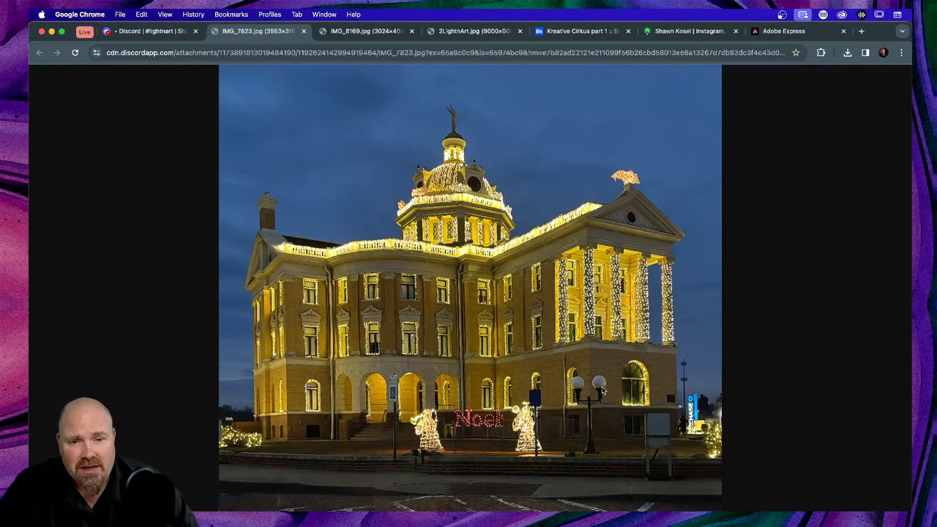
key("ctrl+4")
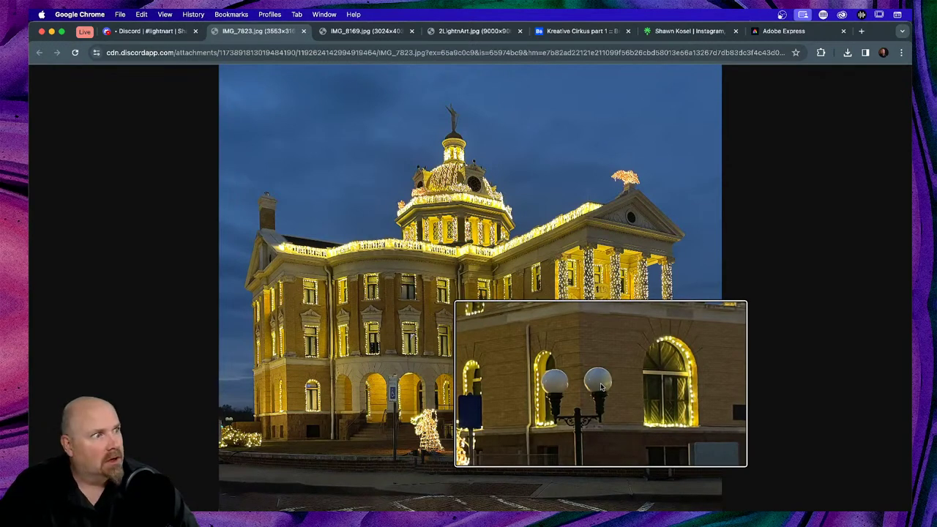
key("ctrl+4")
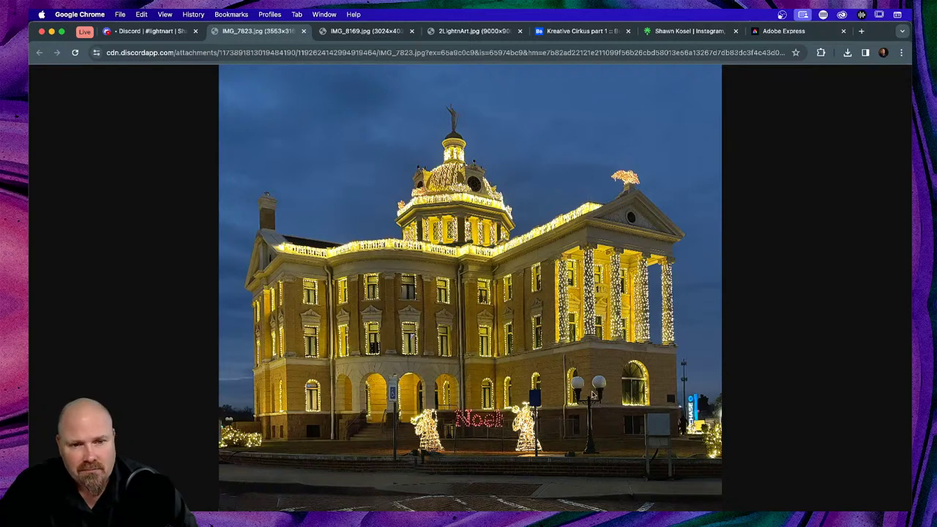
key("ctrl+4")
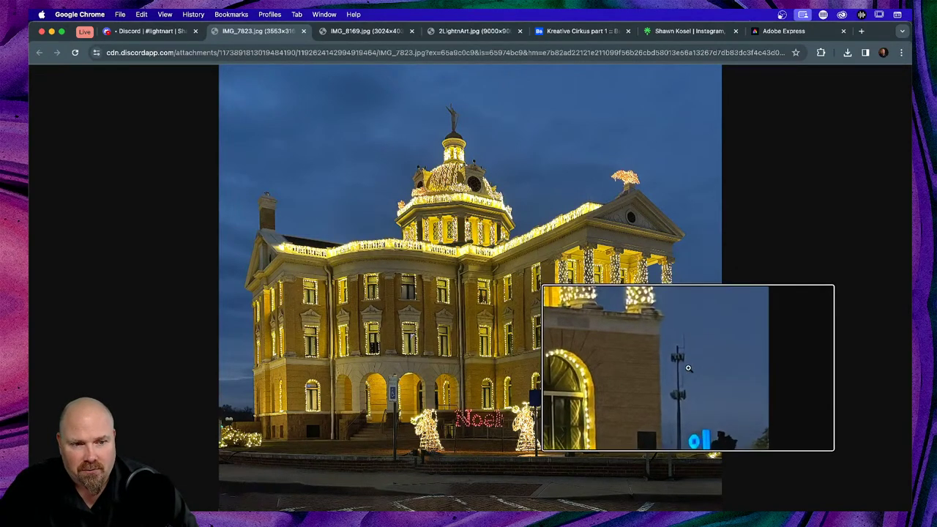
key("ctrl+4")
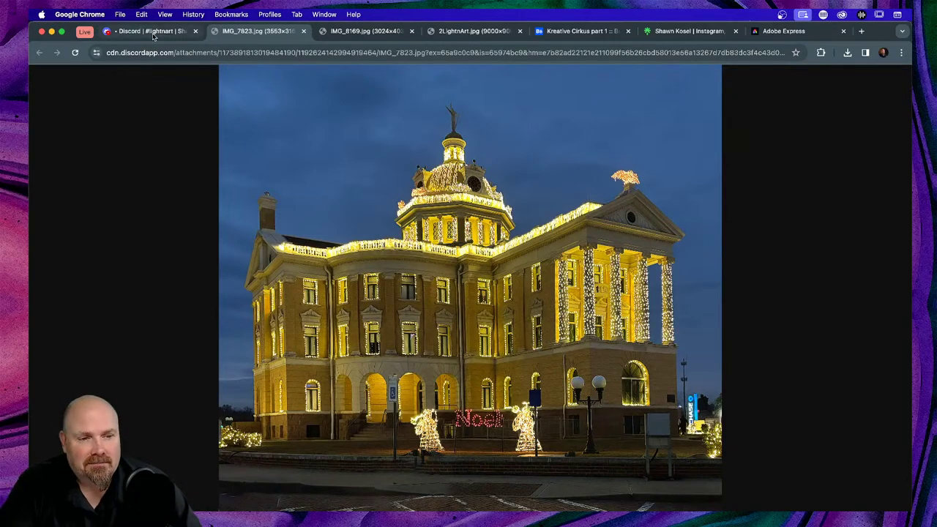
Close the IMG_7823.jpg tab and the courthouse viewer, then scroll down toward the firework post
left_click(305, 31)
left_click(711, 310)
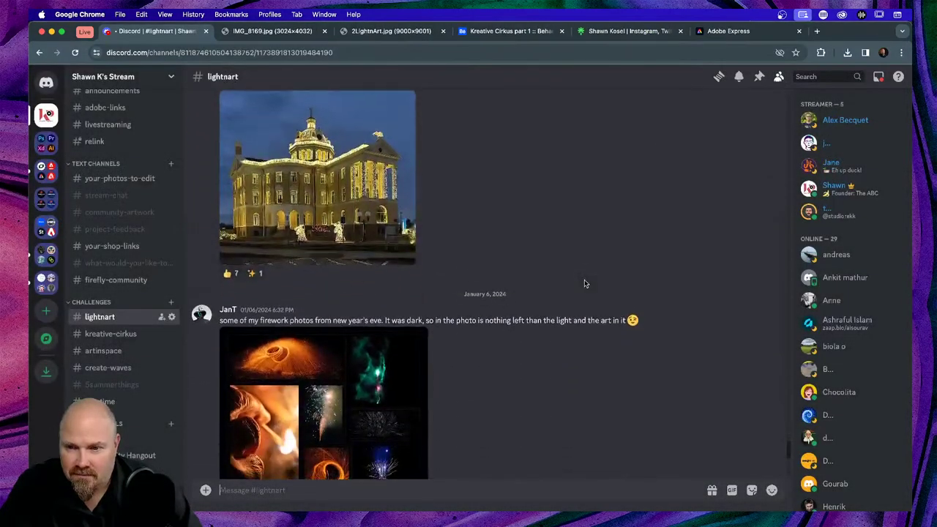
scroll(585, 283, "down", 3)
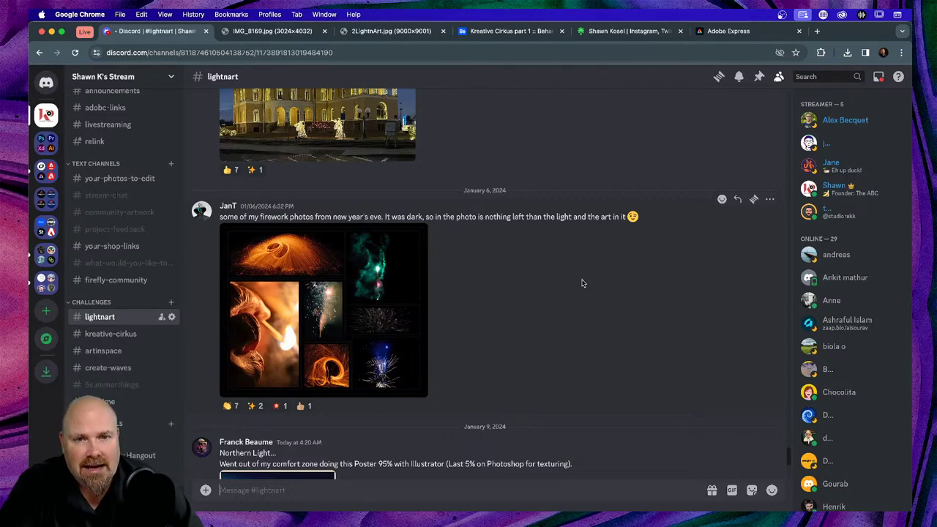
Open the firework collage firework_photos.jpeg full size in a new Chrome tab and magnify it
left_click(287, 252)
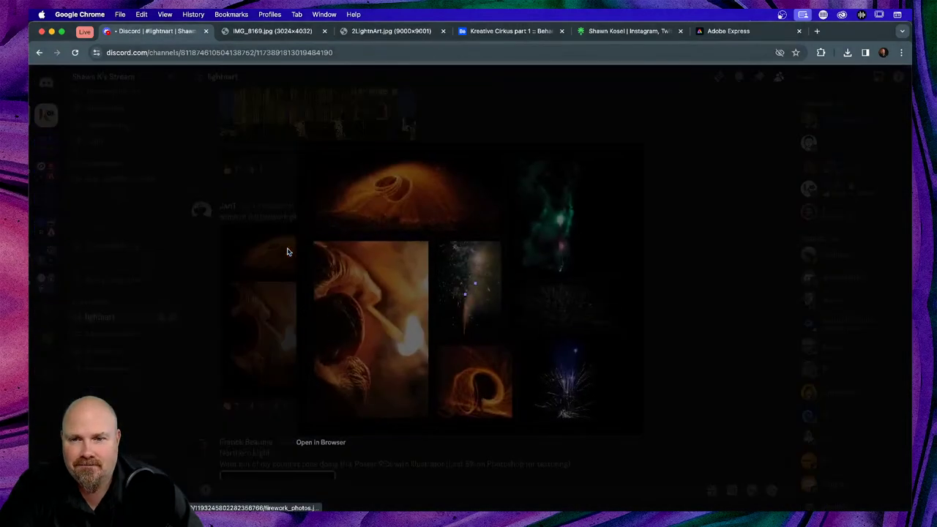
left_click(322, 443)
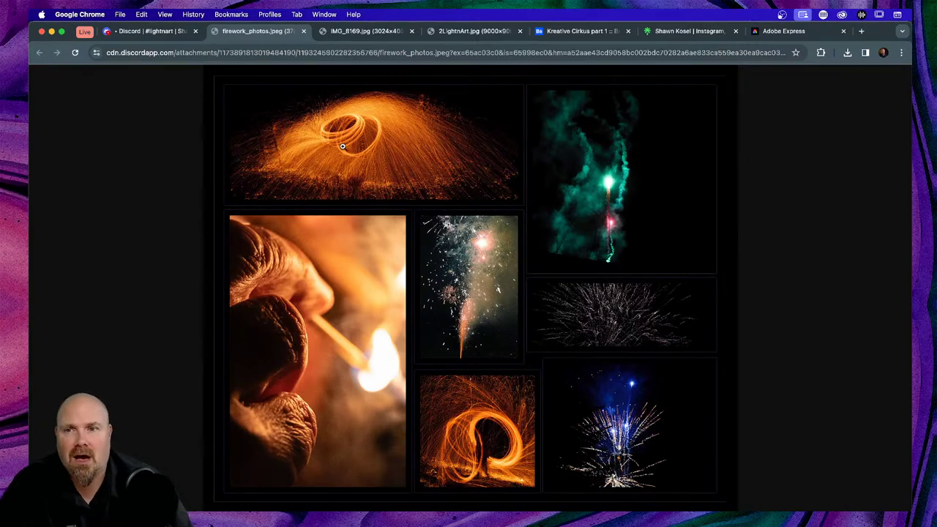
key("alt+super+8")
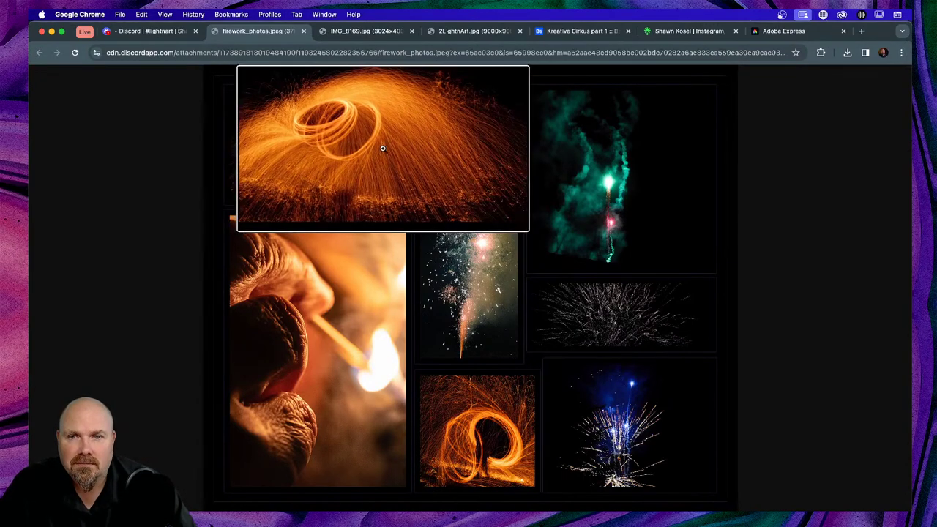
key("alt+super+8")
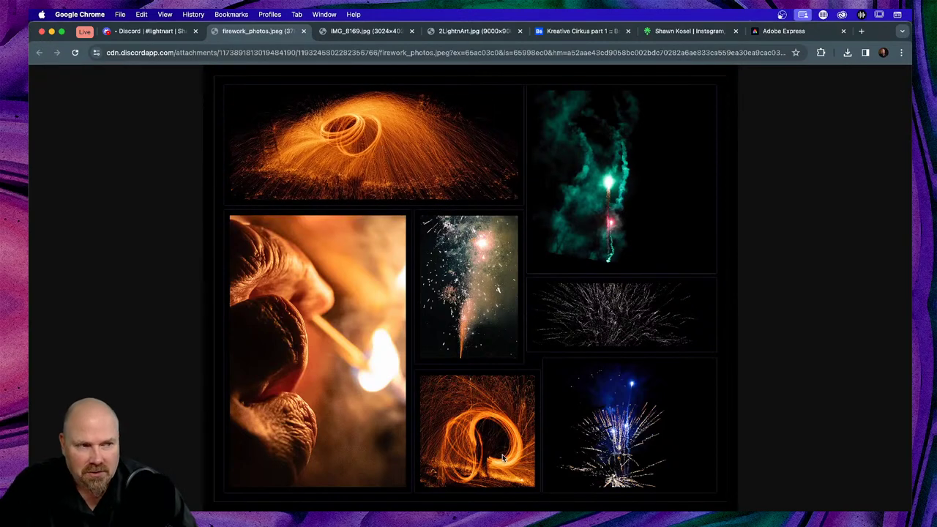
key("alt+super+8")
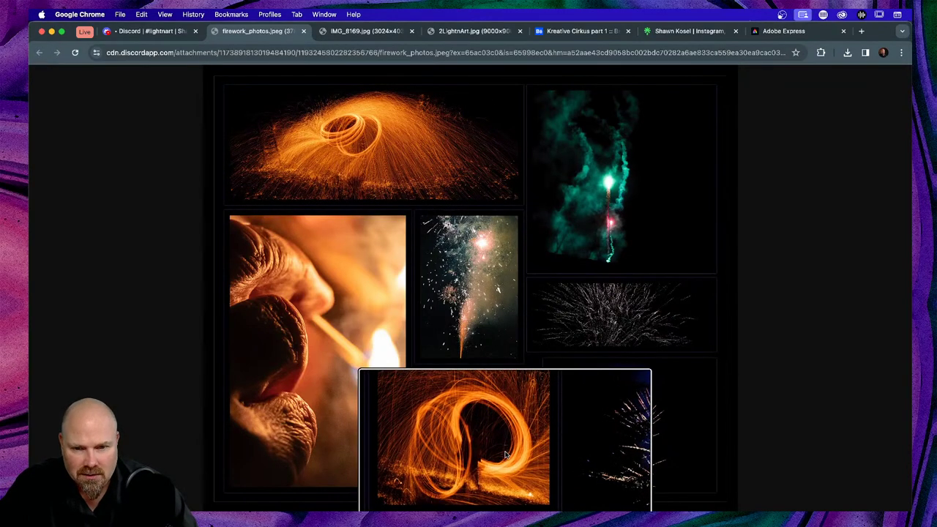
key("alt+super+8")
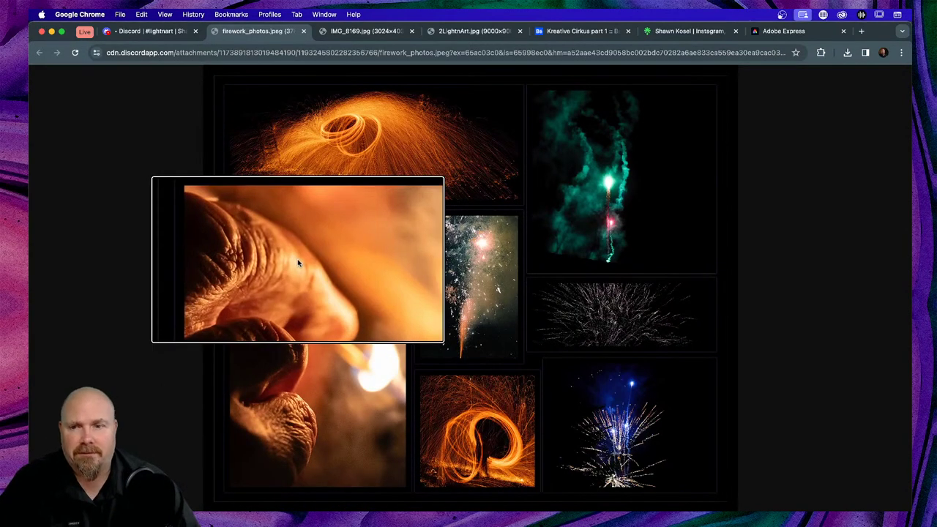
Zoom into the collage around the match photo, pan around it, then fit it back to the window
left_click(321, 300)
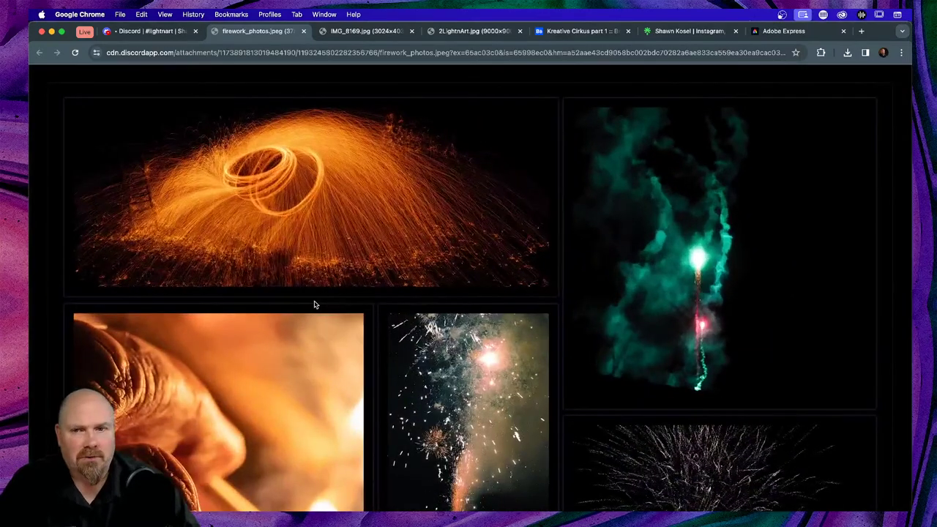
scroll(251, 356, "down", 5)
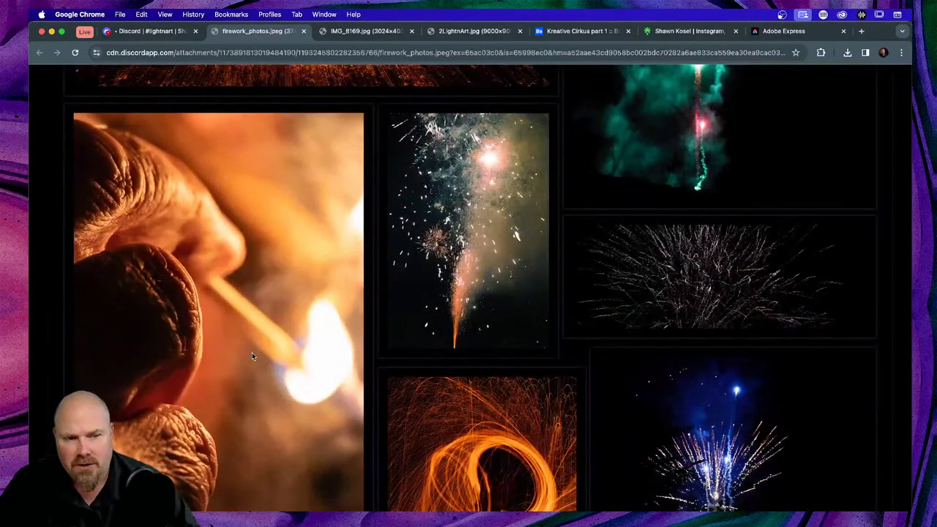
scroll(252, 352, "left", 3)
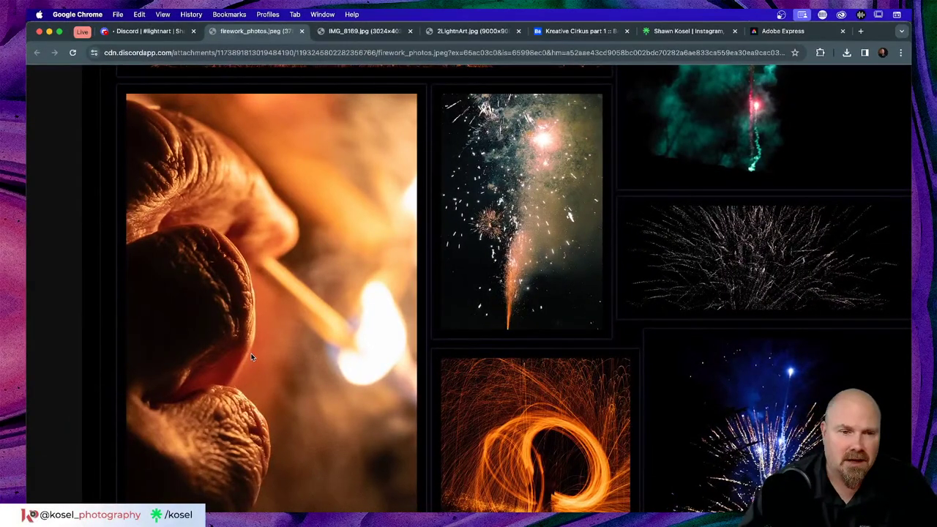
scroll(250, 356, "down", 1)
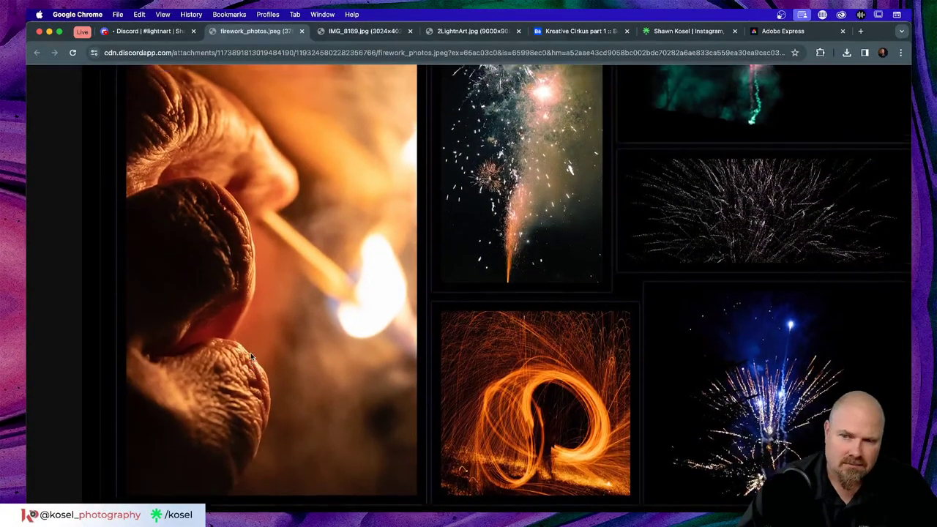
scroll(251, 356, "up", 1)
scroll(251, 357, "up", 1)
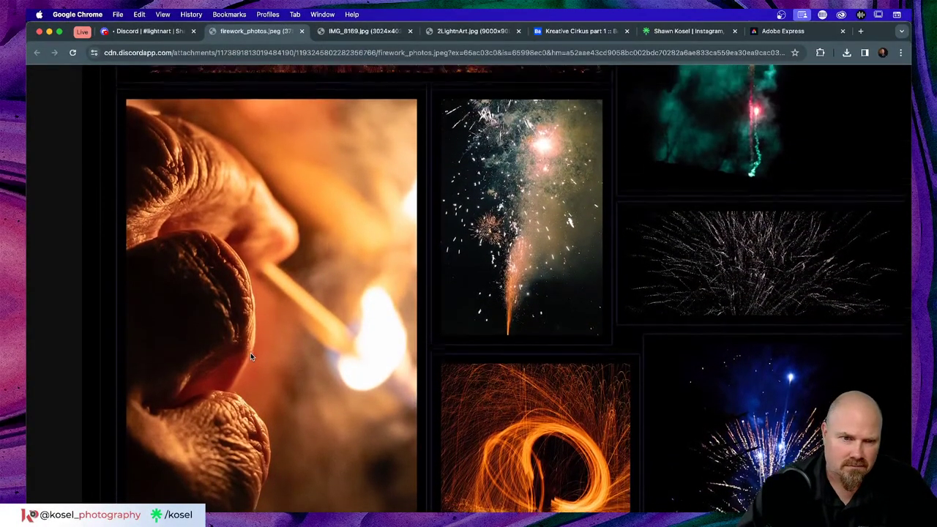
left_click(251, 356)
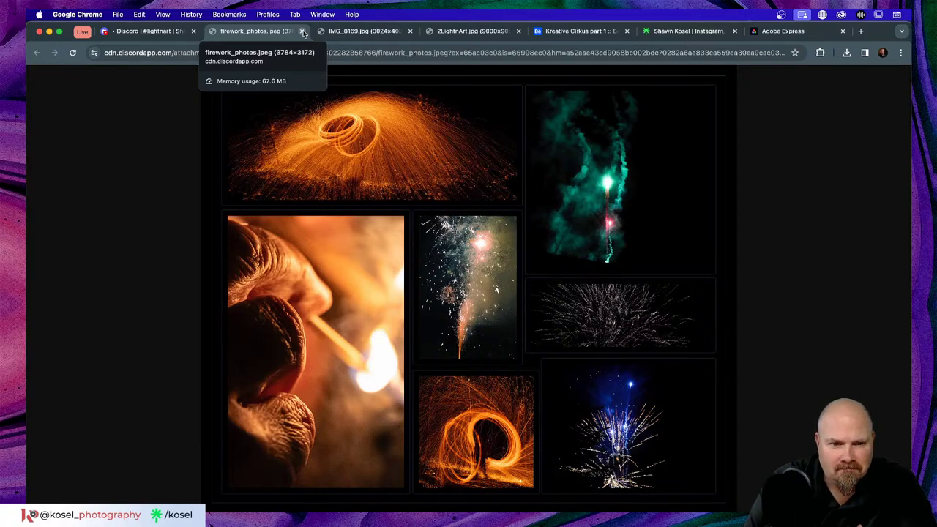
Enlarge the collage to full size again, fit it to the window, and close the firework_photos.jpeg tab
left_click(363, 380)
scroll(327, 416, "down", 4)
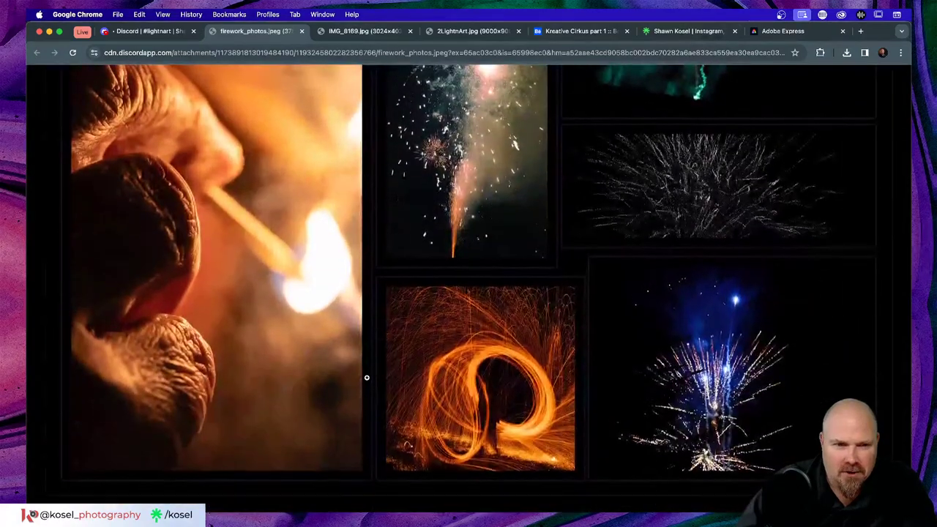
key("alt+super+8")
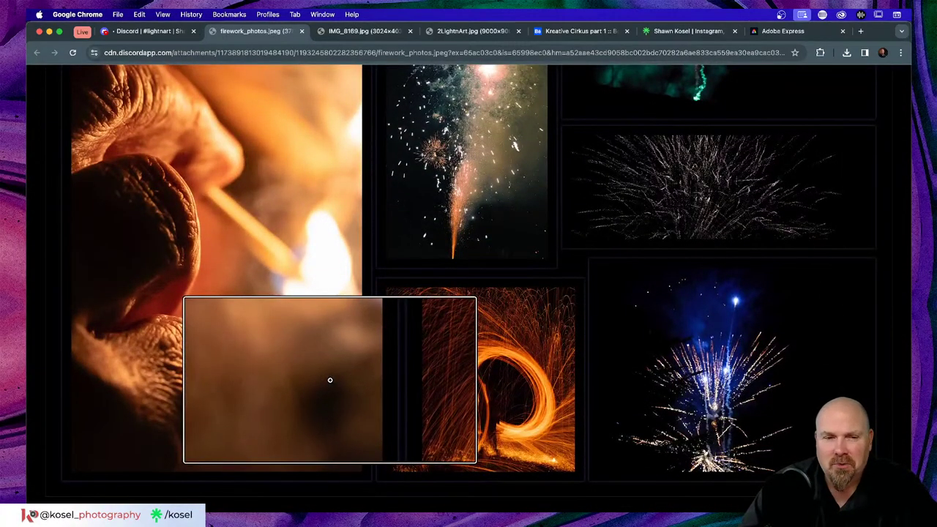
key("alt+super+8")
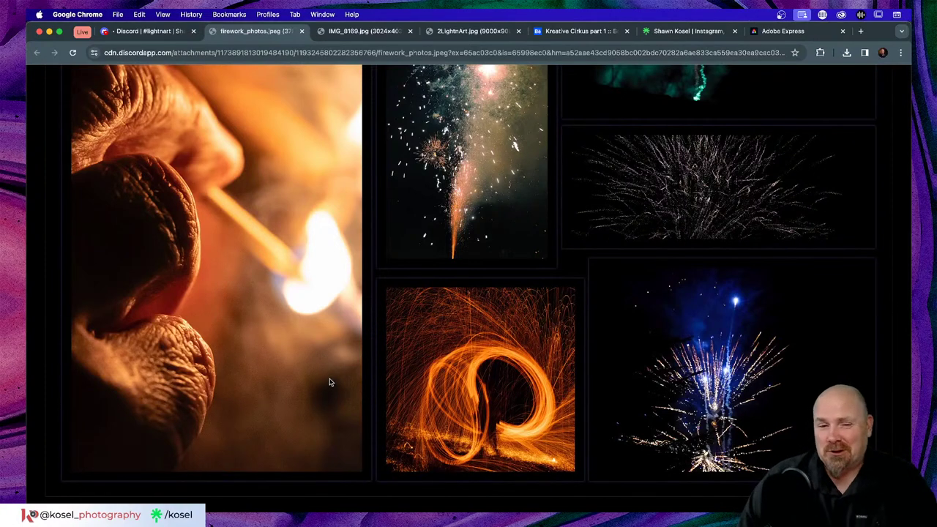
left_click(329, 382)
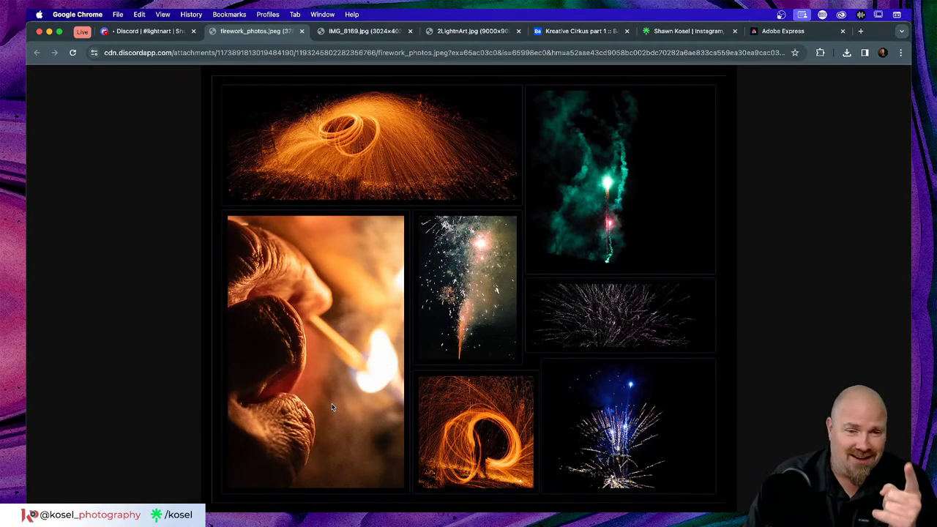
left_click(302, 33)
Close the collage viewer and enlarge the January 9 Northern Light AURORA poster
left_click(640, 115)
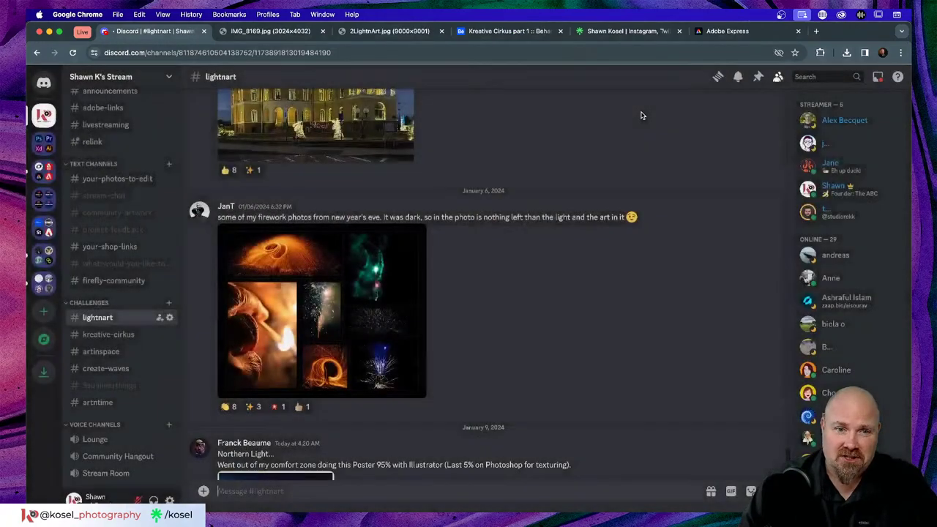
scroll(555, 164, "down", 3)
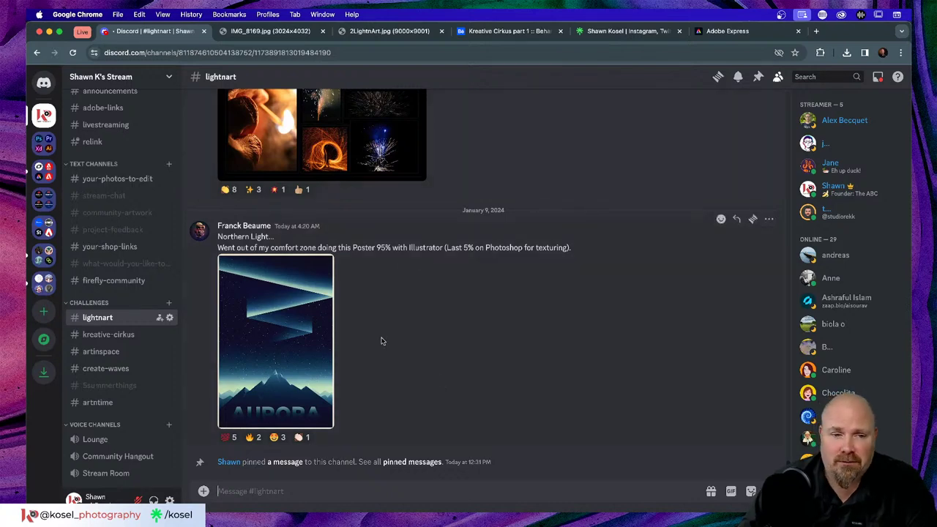
left_click(299, 335)
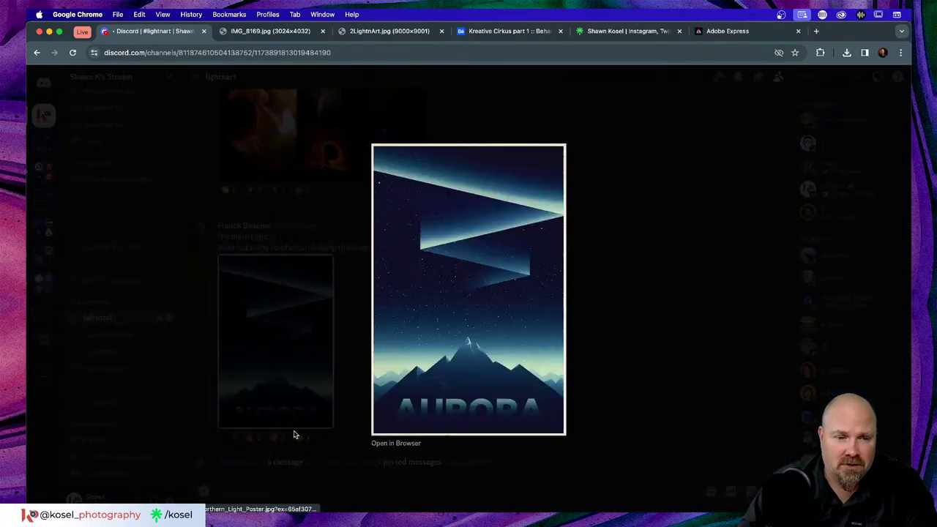
left_click(388, 444)
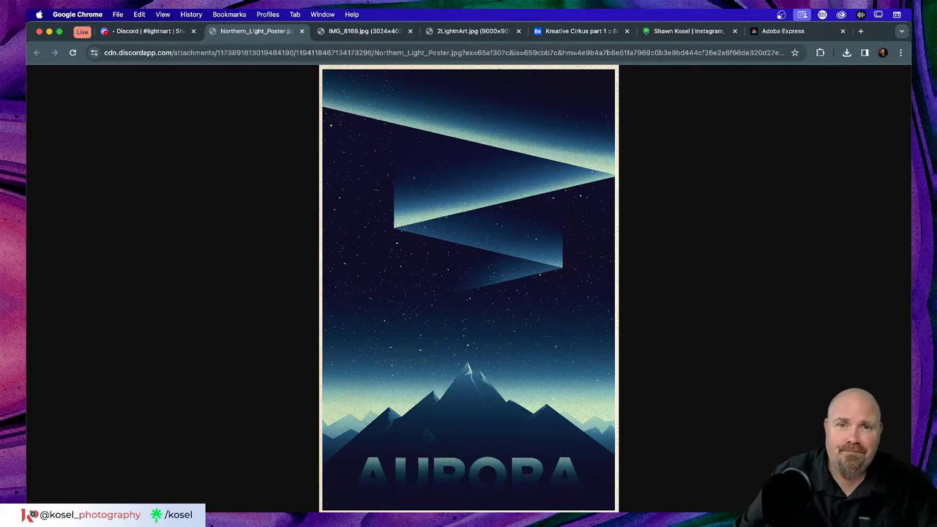
left_click(301, 31)
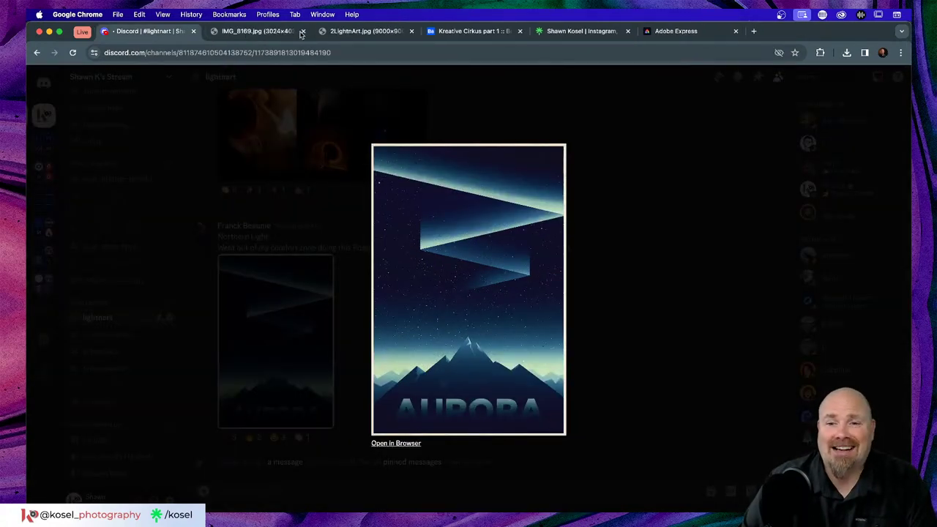
Close the AURORA poster viewer and scroll up to the January 2 Illustrator radiolarian entry
left_click(675, 268)
scroll(553, 258, "up", 1)
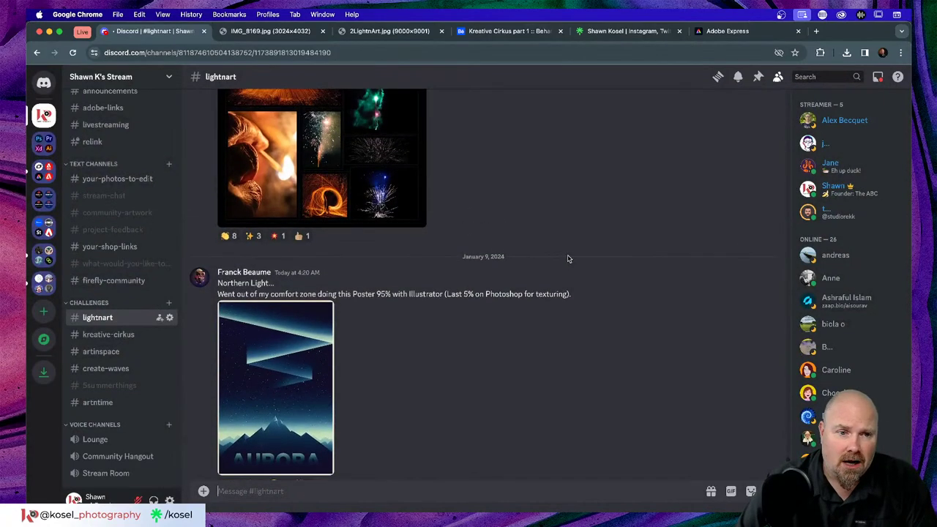
scroll(575, 257, "down", 1)
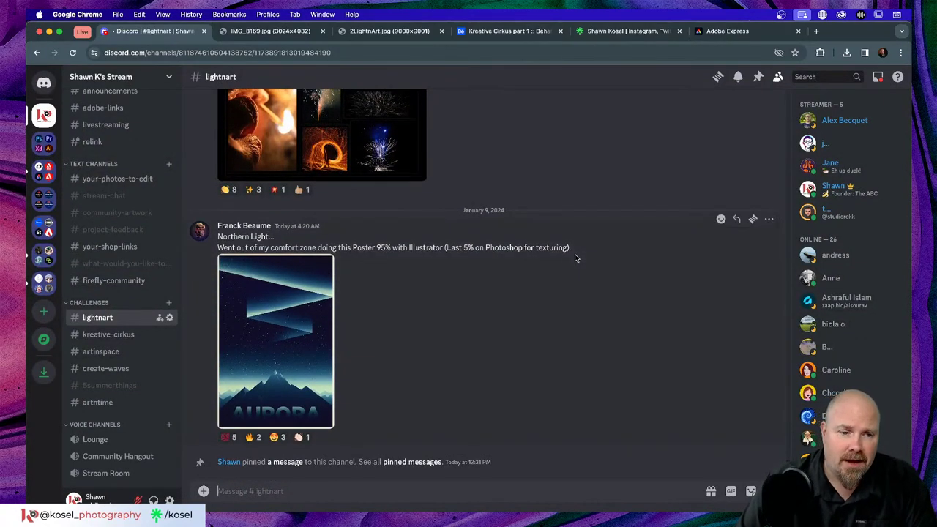
scroll(607, 257, "up", 5)
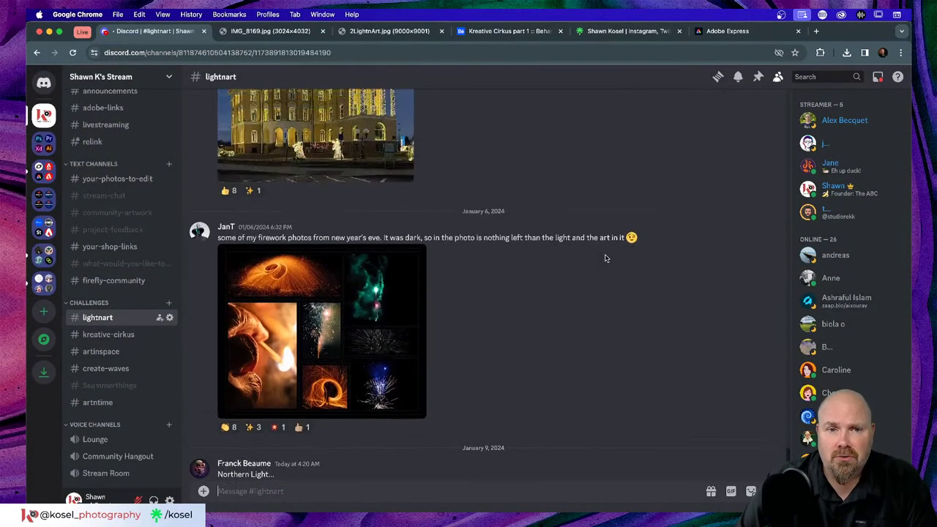
scroll(607, 258, "up", 10)
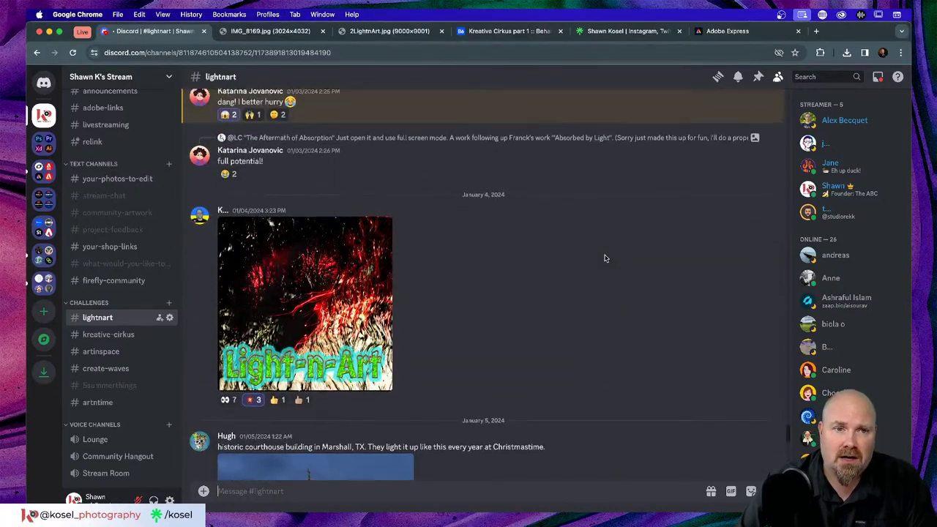
scroll(606, 258, "up", 4)
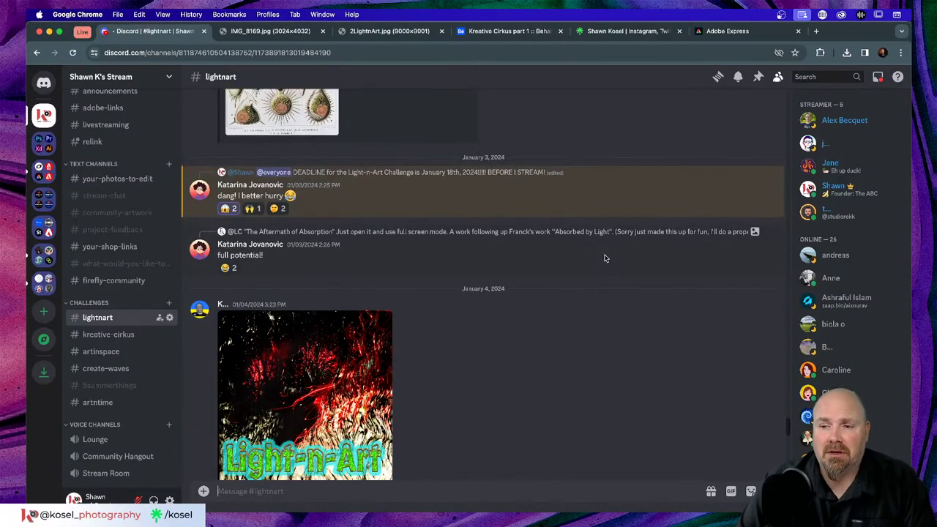
scroll(606, 258, "up", 7)
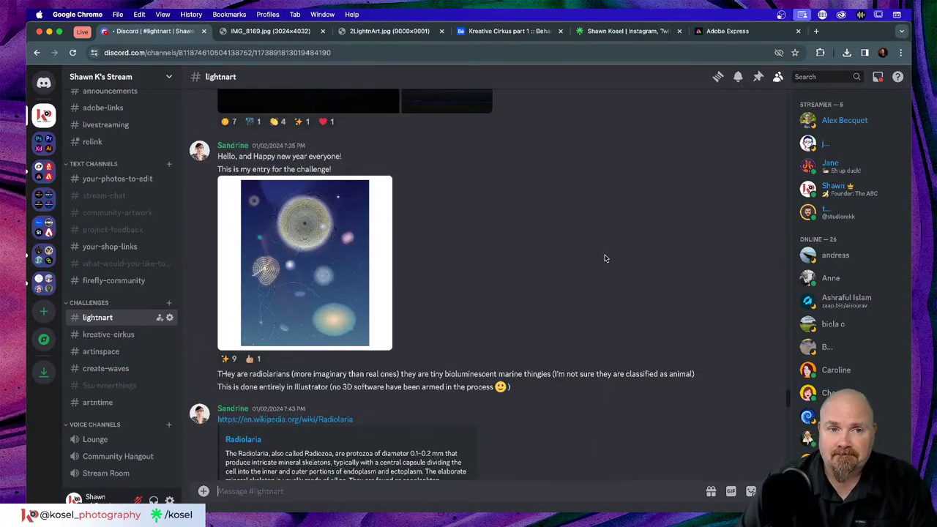
scroll(605, 258, "up", 3)
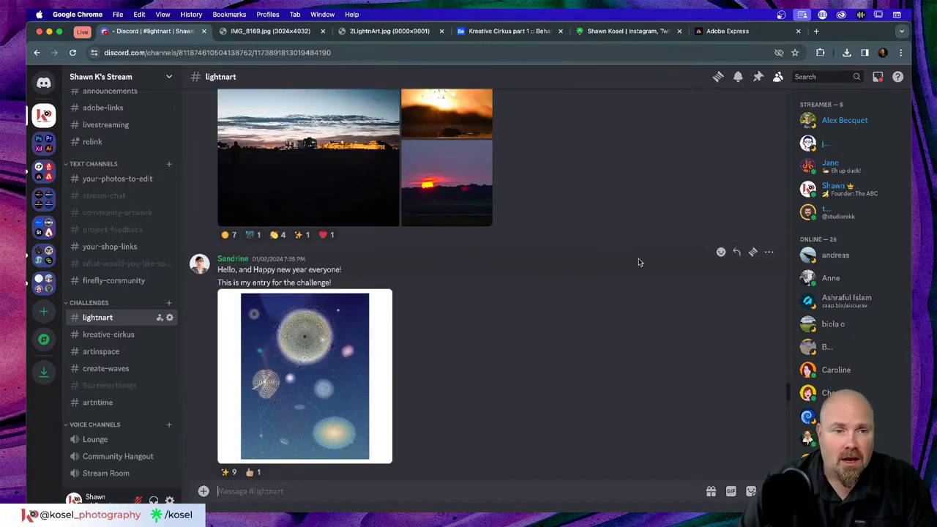
scroll(638, 262, "up", 1)
scroll(638, 263, "down", 3)
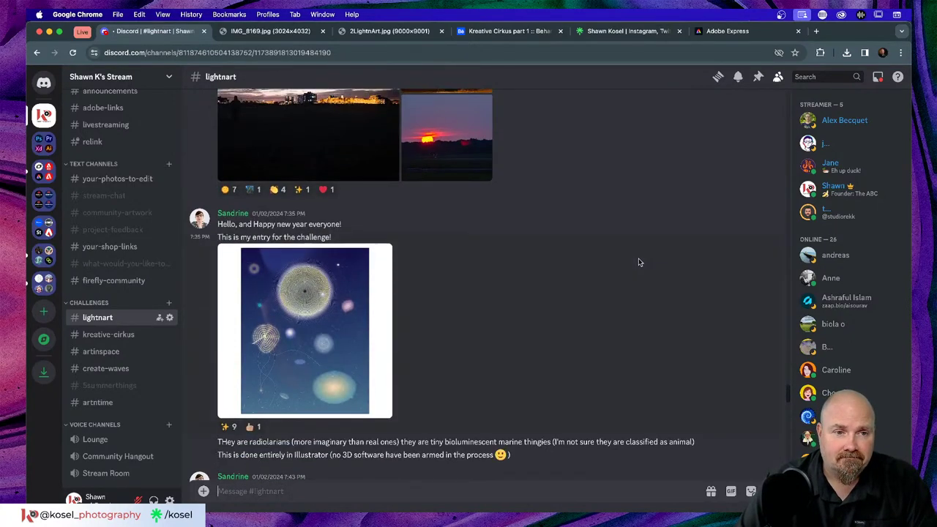
View Radiolarians-02.png in its own tab, close it and the viewer, then switch to IMG_8169.jpg
left_click(305, 330)
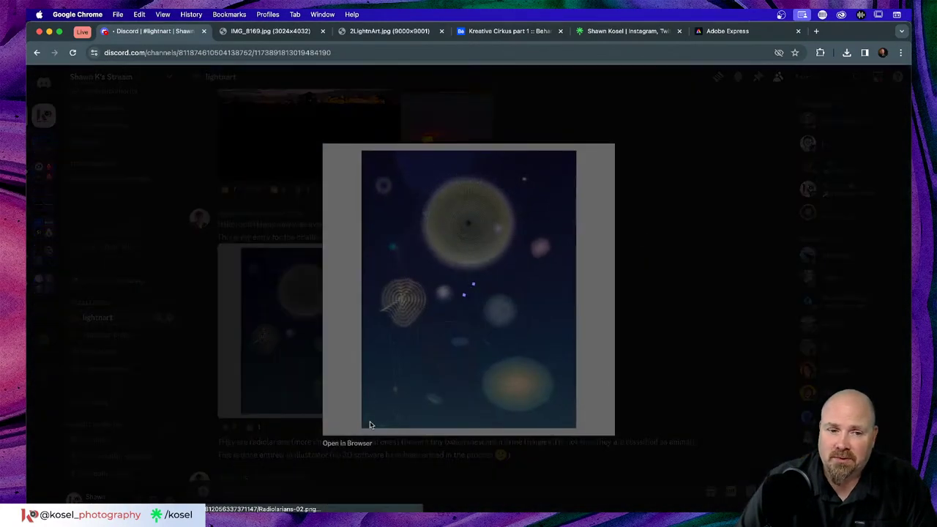
left_click(347, 443)
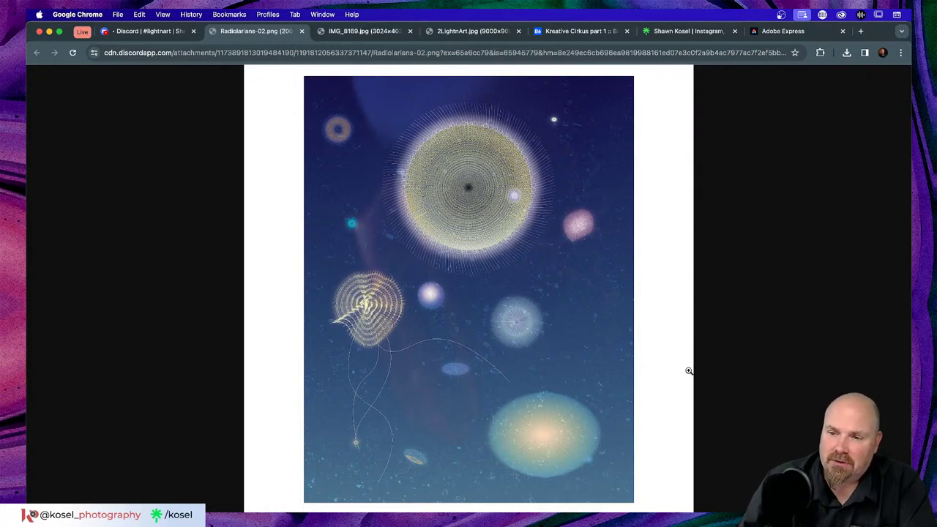
left_click(302, 31)
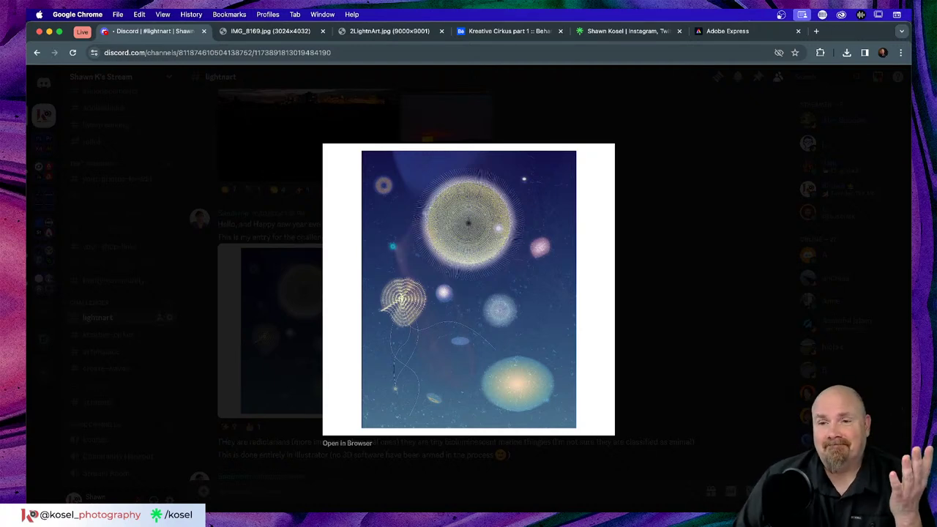
left_click(710, 292)
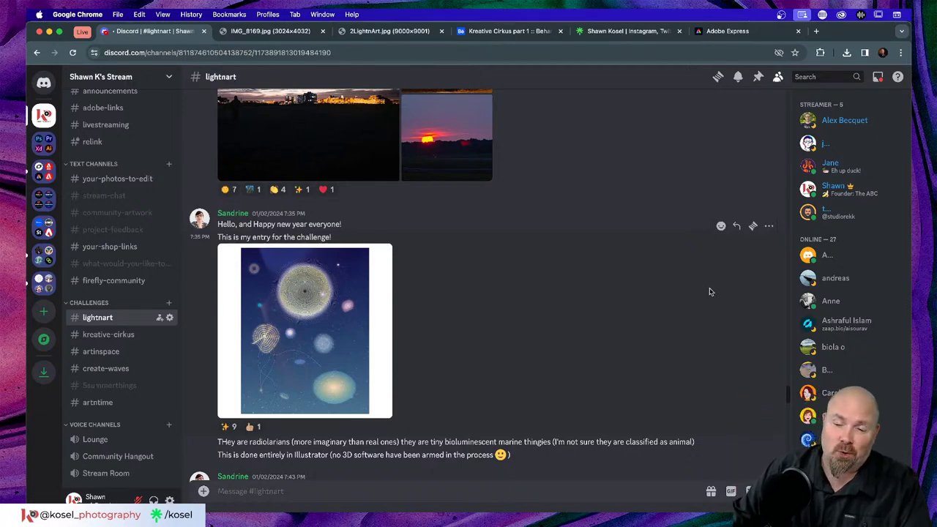
left_click(277, 32)
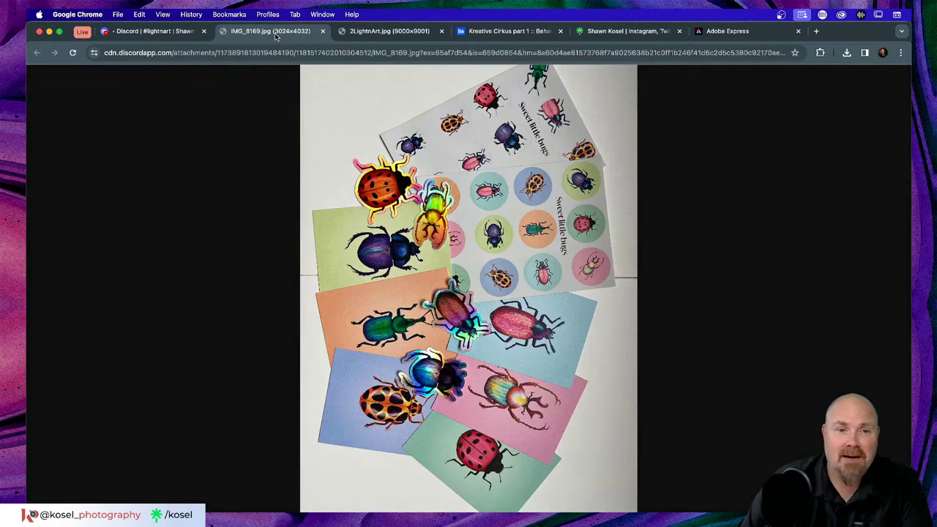
Close the IMG_8169.jpg and 2LightnArt.jpg tabs and return to the Discord tab
left_click(323, 31)
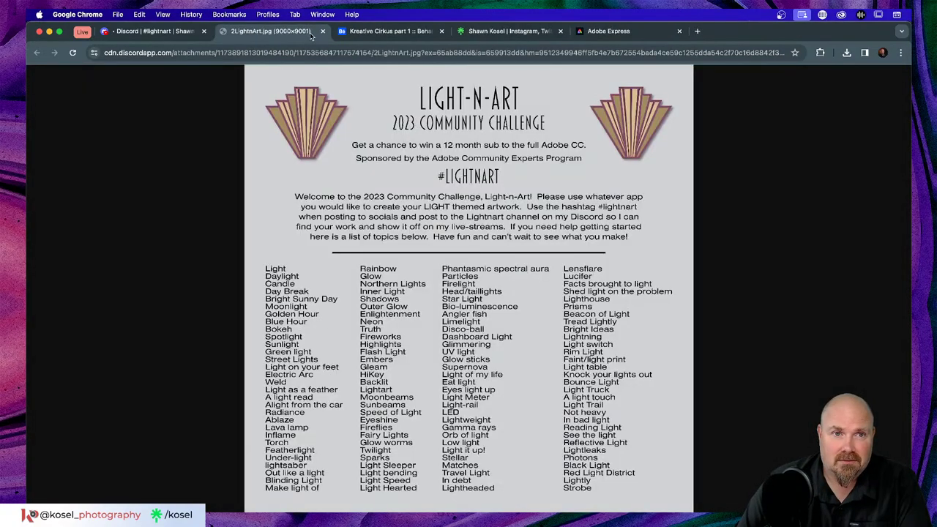
left_click(322, 31)
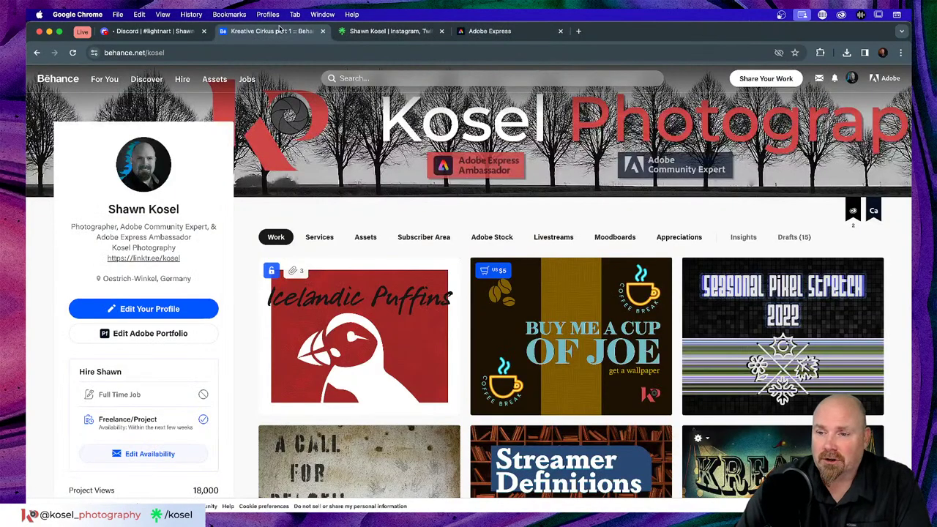
left_click(163, 31)
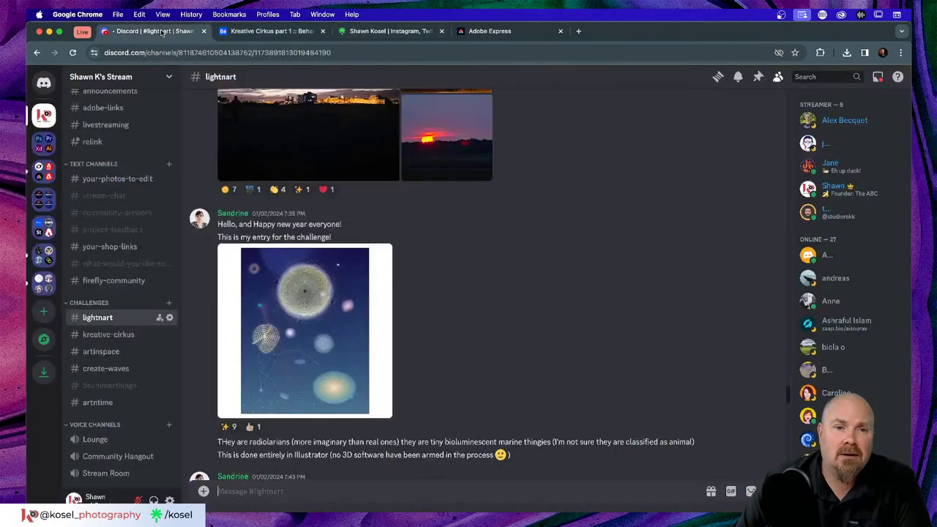
Enlarge the Light-N-Art 2023 Community Challenge poster from the channel's pinned messages
scroll(593, 295, "up", 6)
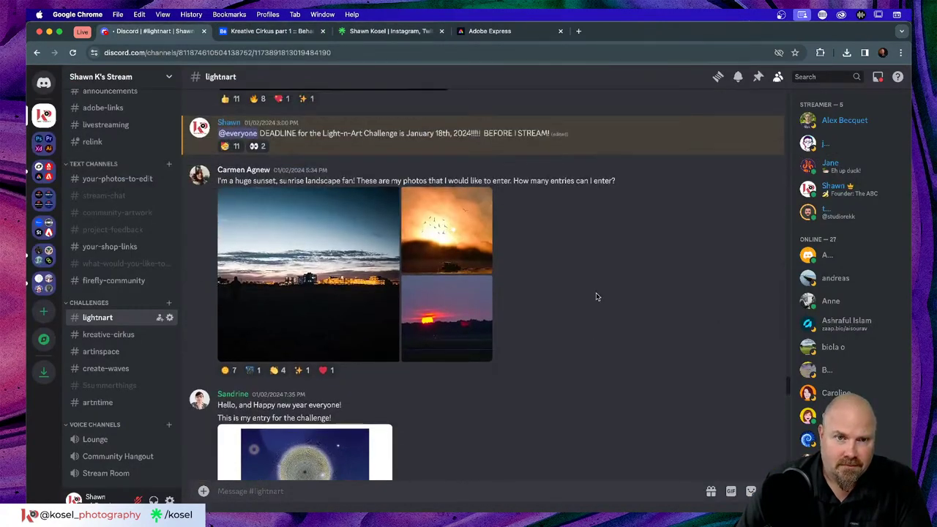
scroll(597, 296, "up", 10)
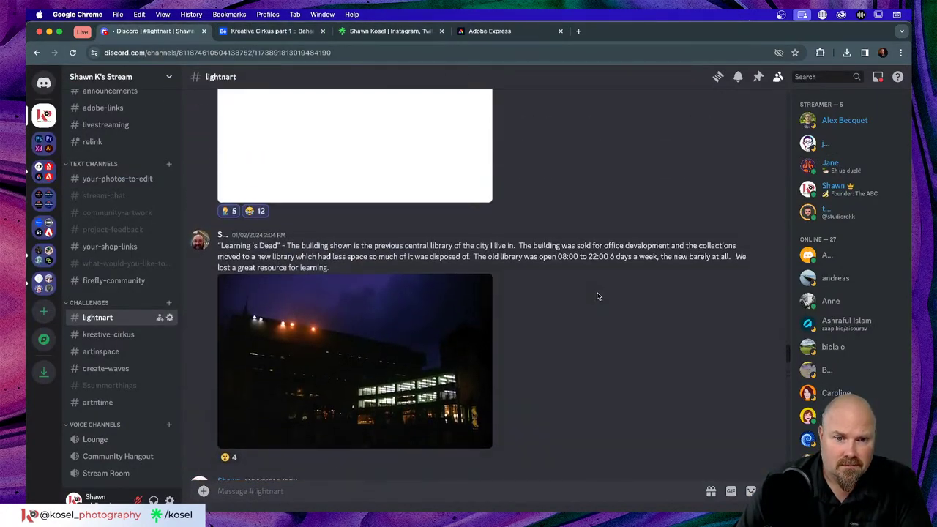
scroll(597, 296, "up", 8)
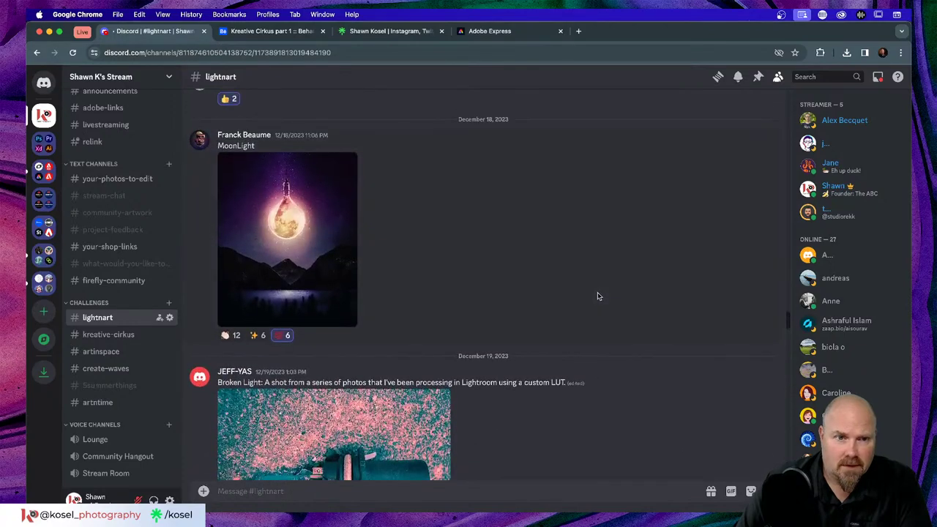
scroll(598, 296, "down", 15)
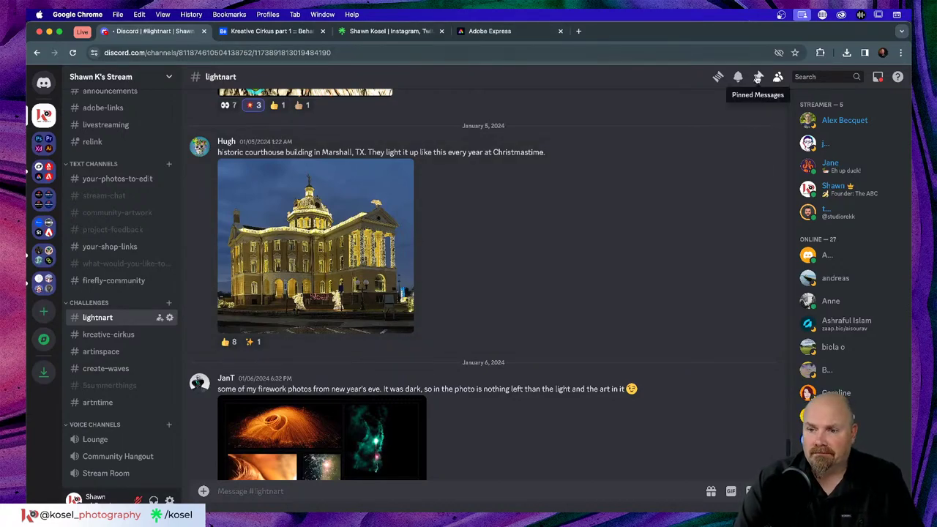
left_click(758, 78)
left_click(665, 427)
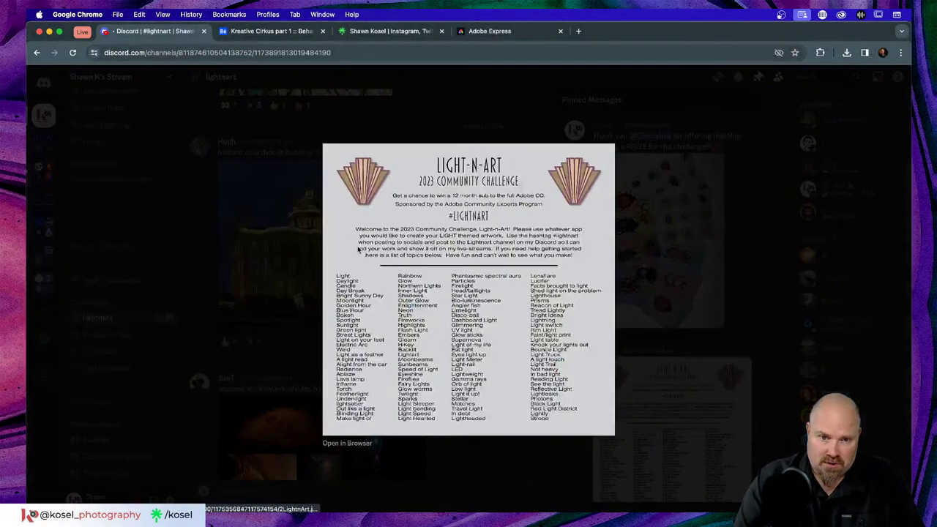
Open the Light-n-Art challenge poster in its own tab and scroll through its topic list
left_click(347, 444)
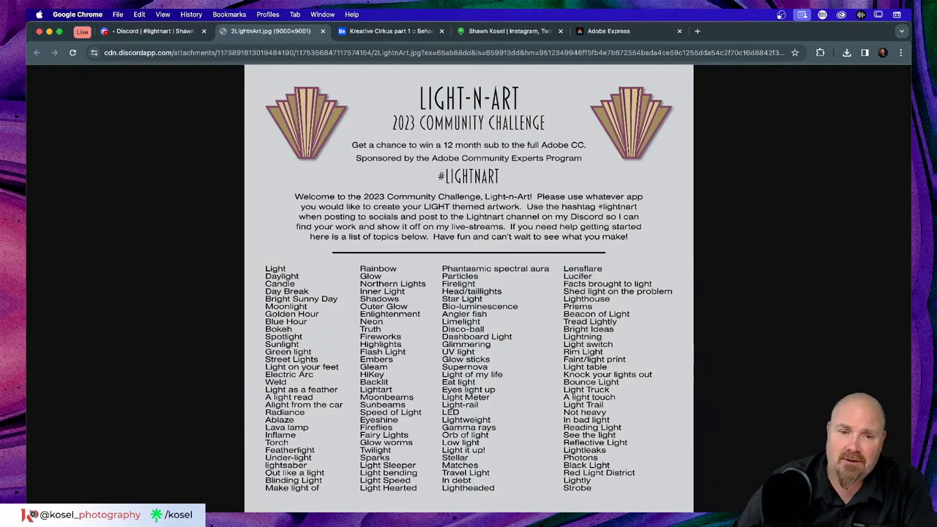
scroll(501, 427, "up", 2)
scroll(518, 418, "up", 2)
scroll(518, 418, "down", 3)
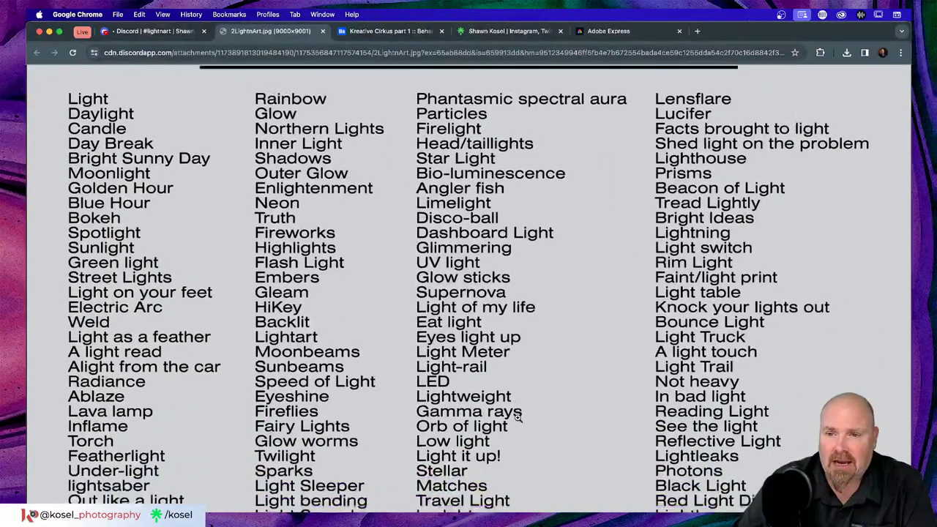
scroll(518, 418, "down", 1)
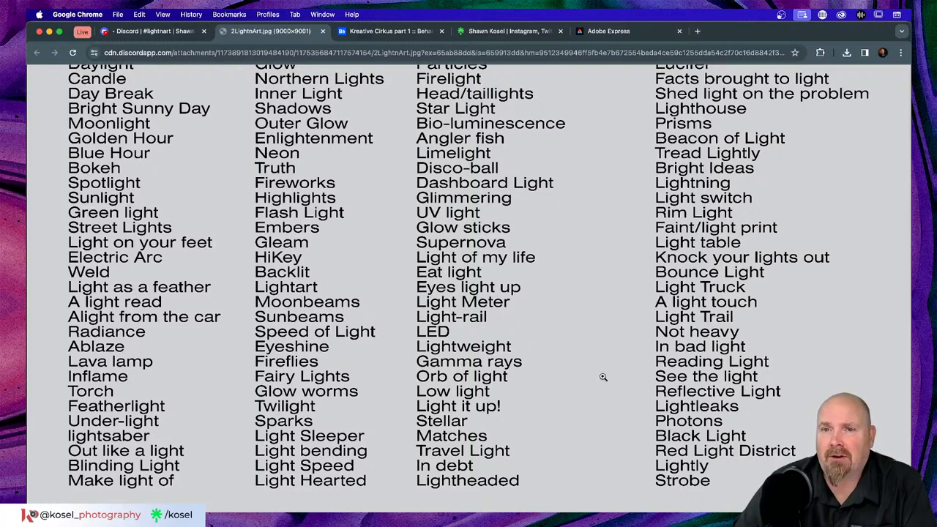
scroll(603, 378, "up", 2)
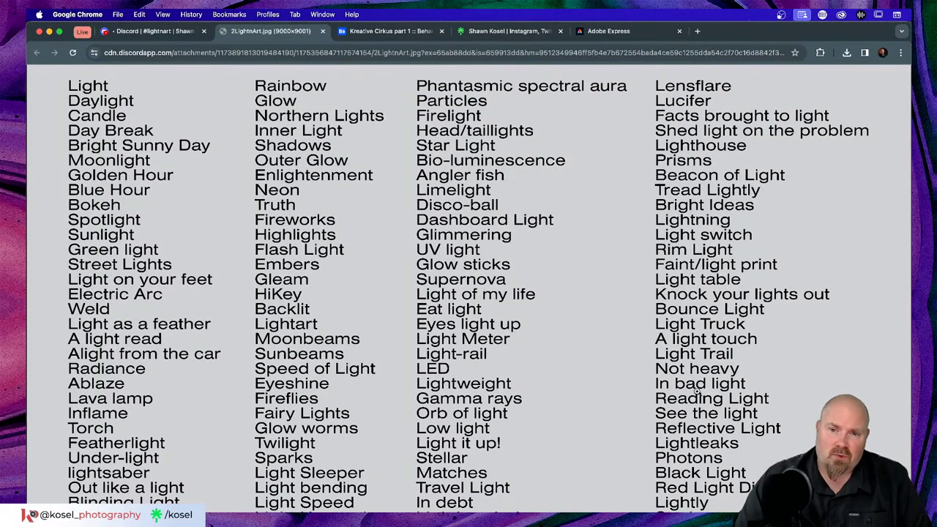
Magnify the Light Trail topic, fit the poster to the window, and return to Discord
key("alt+super+8")
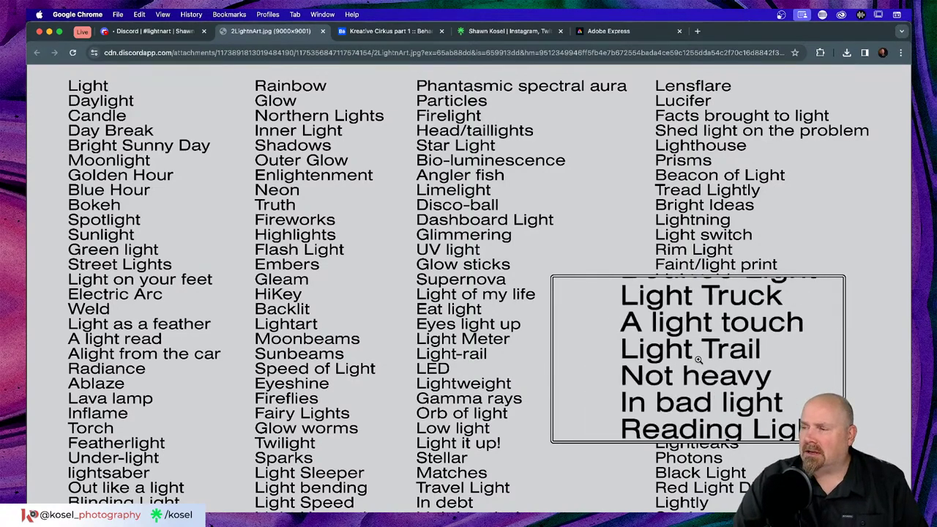
key("alt+super+8")
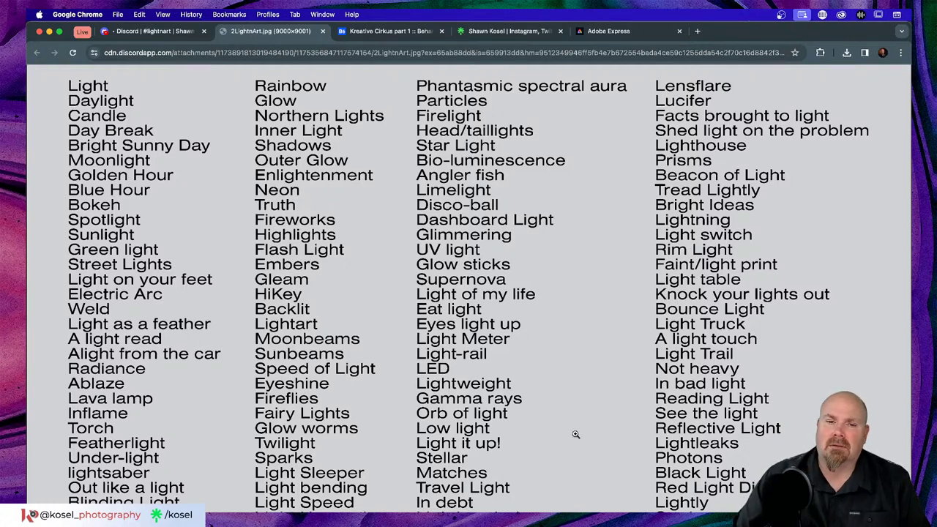
left_click(560, 369)
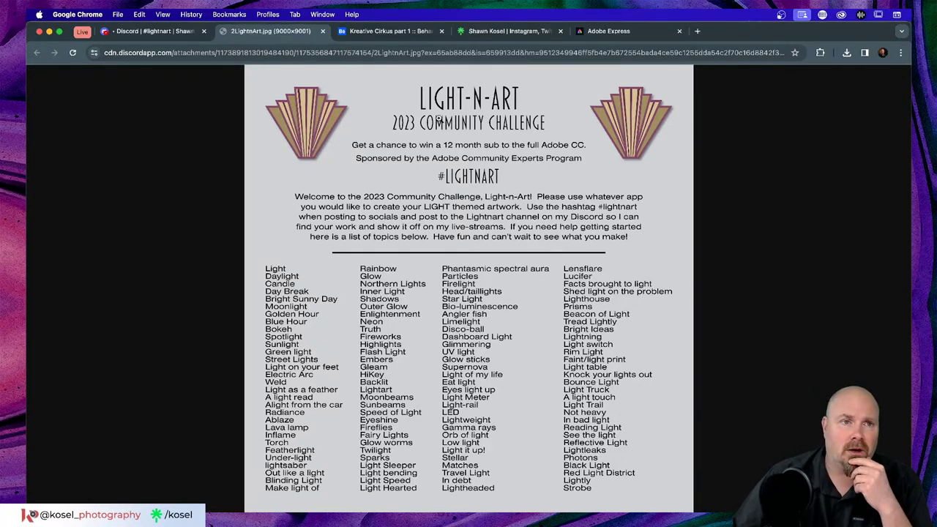
left_click(173, 32)
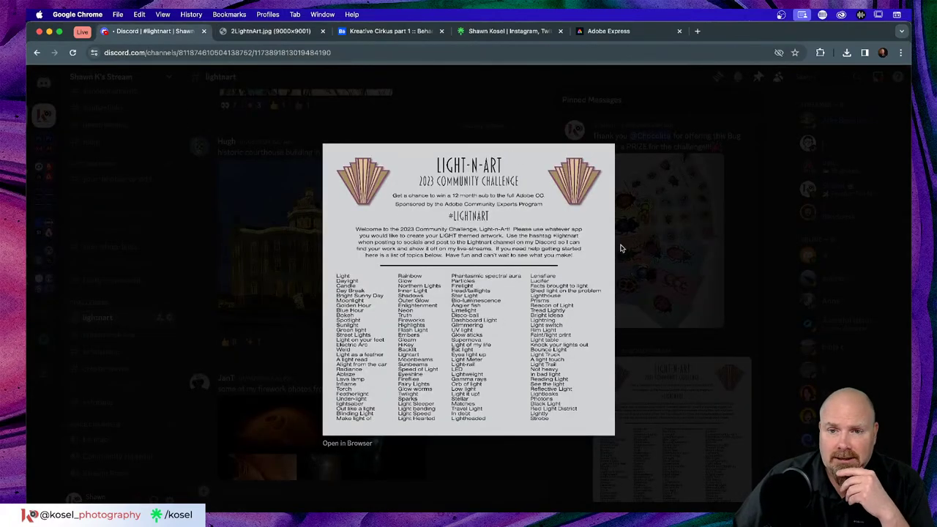
Close the poster view and enlarge JanT's firework photo collage to look it over
left_click(657, 242)
scroll(358, 260, "down", 5)
left_click(358, 260)
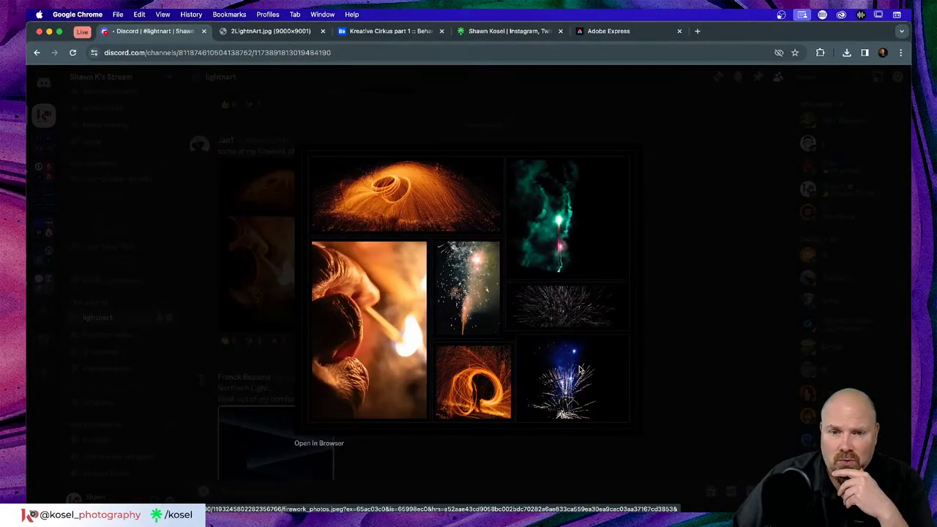
scroll(471, 297, "up", 5)
scroll(471, 297, "down", 2)
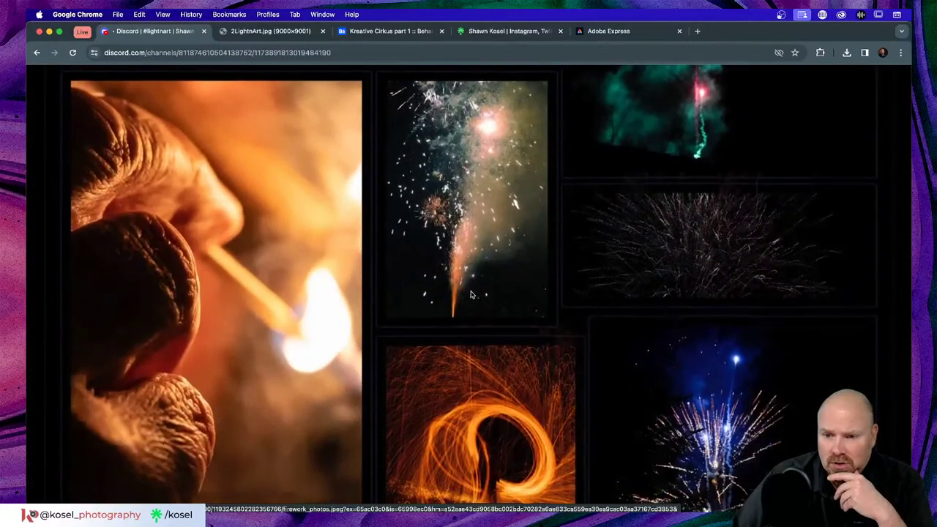
scroll(472, 293, "down", 3)
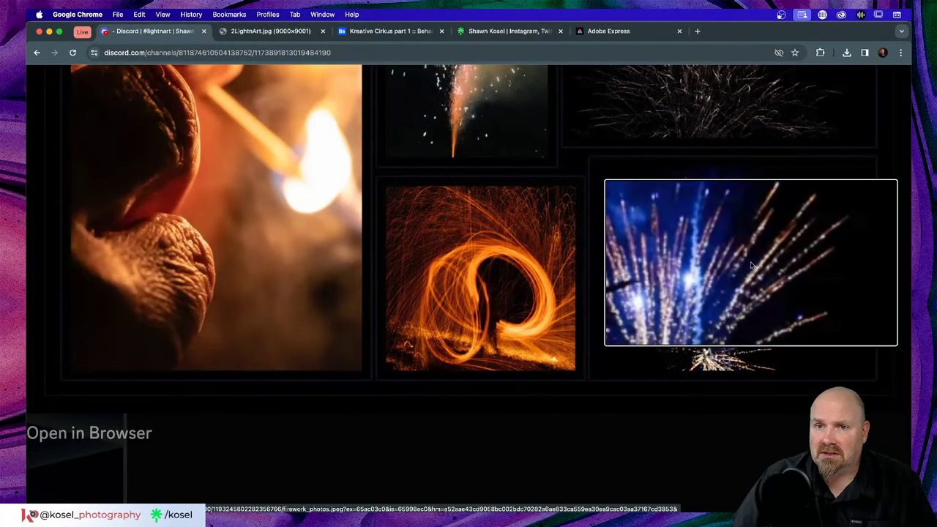
scroll(749, 265, "up", 3)
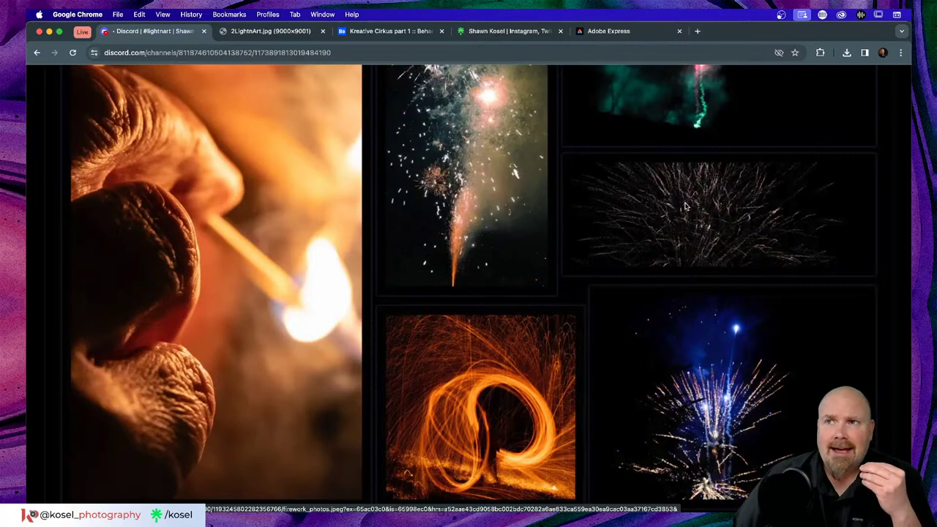
Close the firework collage and switch over to Illustrator
left_click(685, 207)
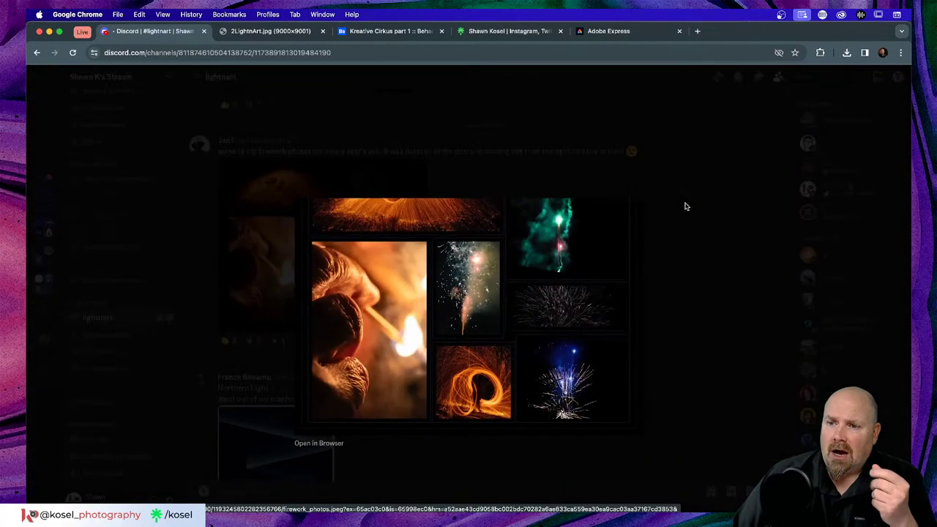
left_click(707, 222)
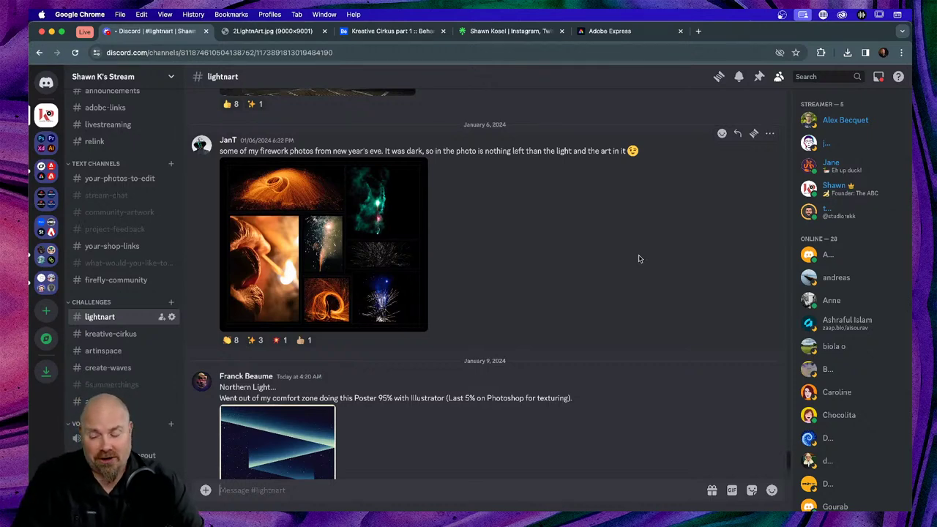
key("super+Tab")
key("super+Tab")
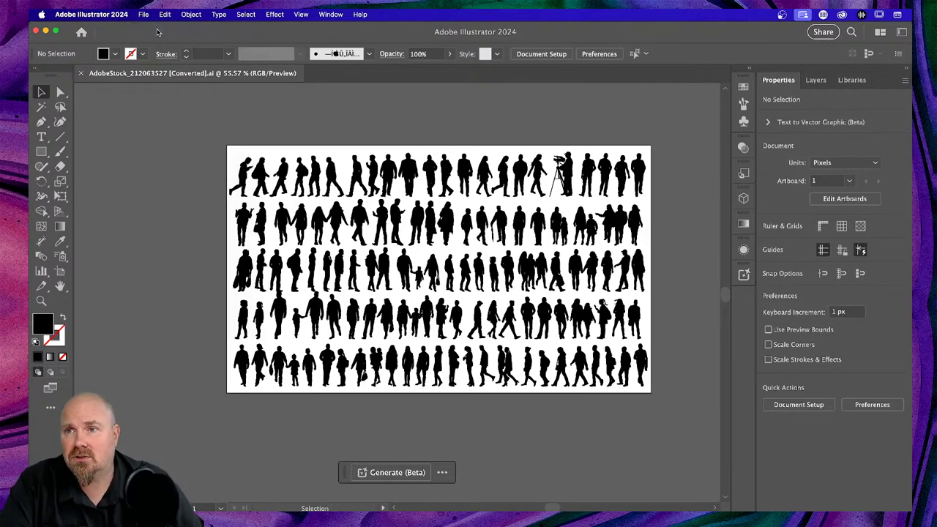
Create a new portrait document in inches, 11 in wide by 17 in tall
key("super+n")
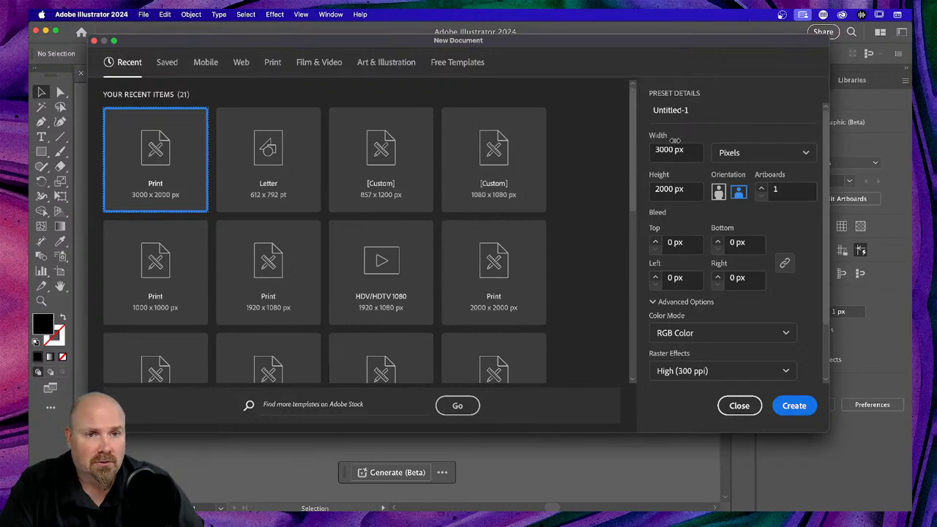
left_click(805, 154)
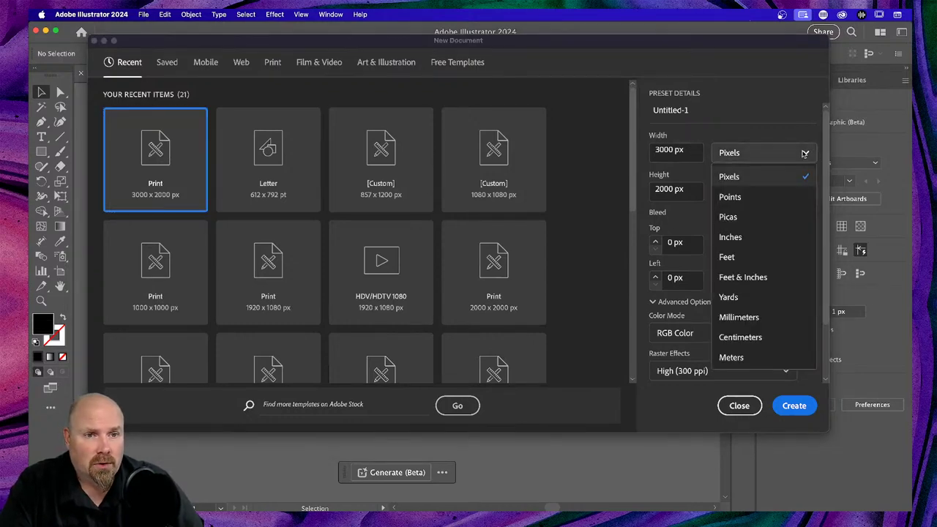
left_click(776, 238)
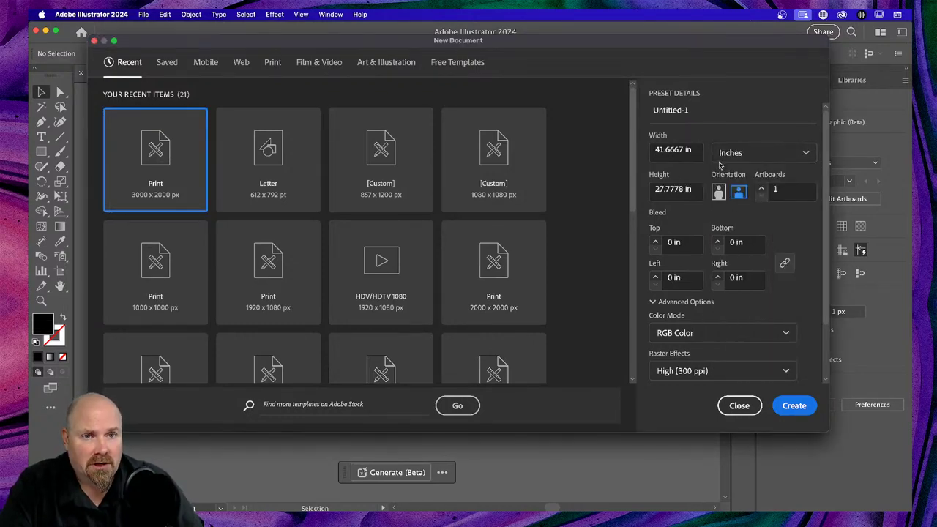
double_click(683, 149)
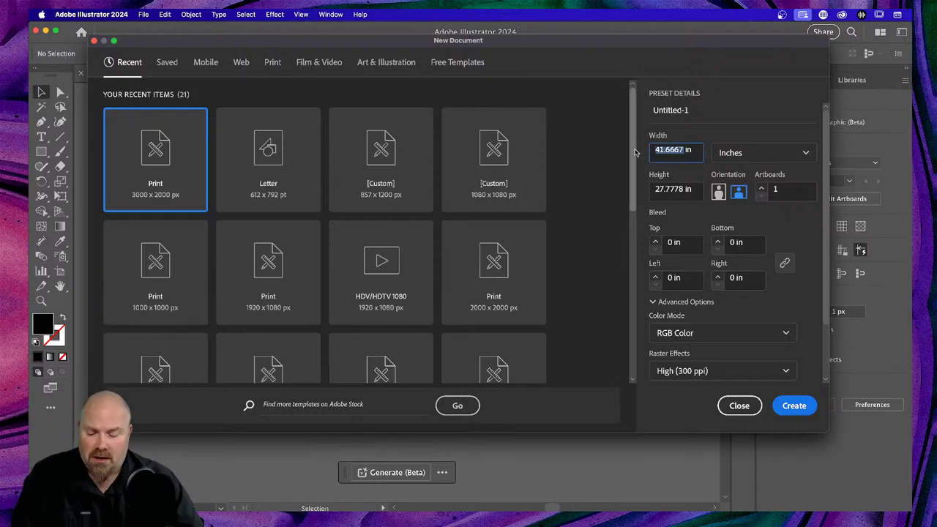
type("11")
double_click(679, 189)
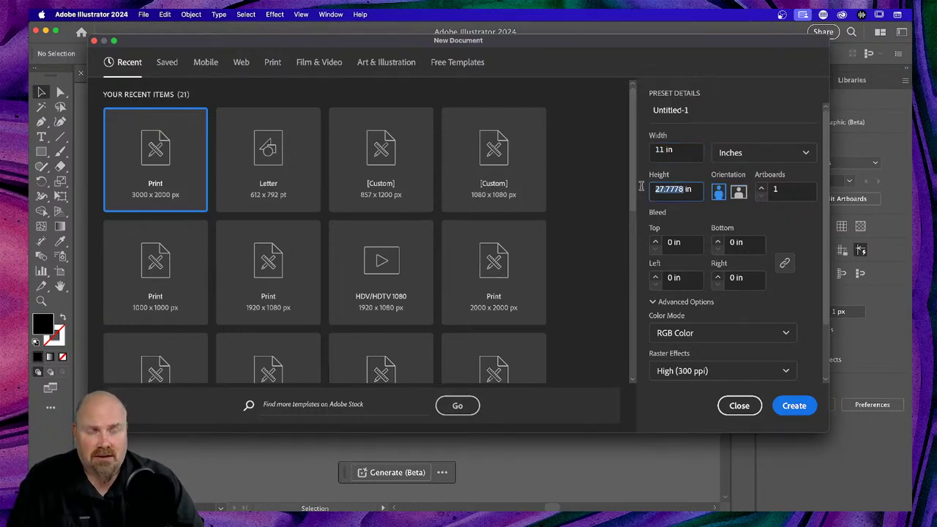
type("17")
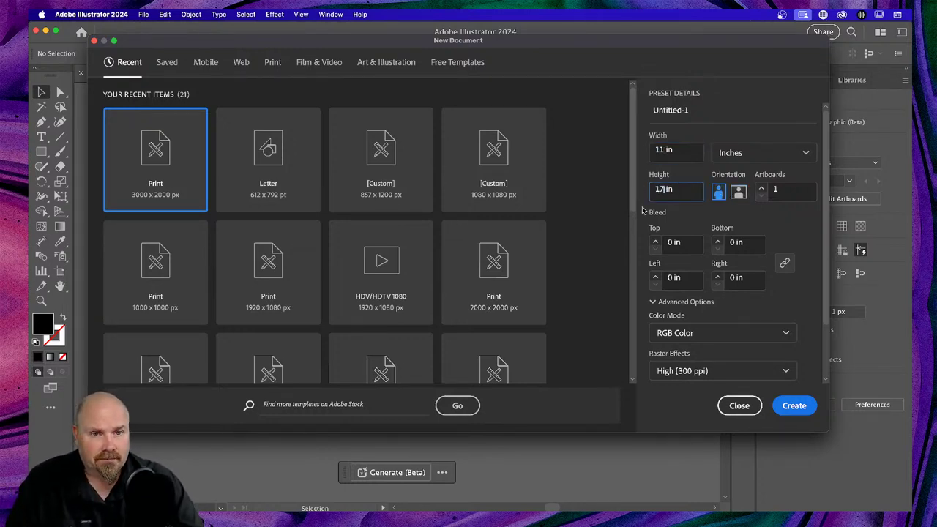
left_click(804, 301)
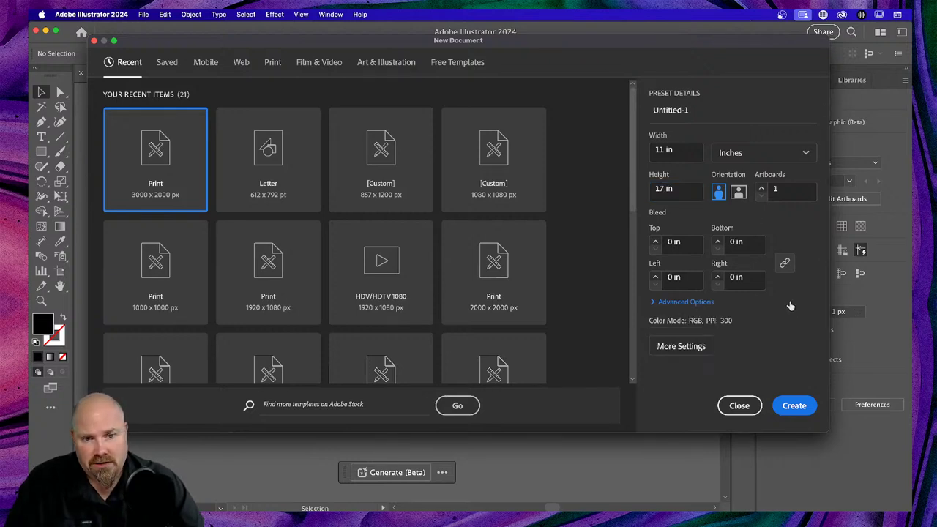
left_click(795, 406)
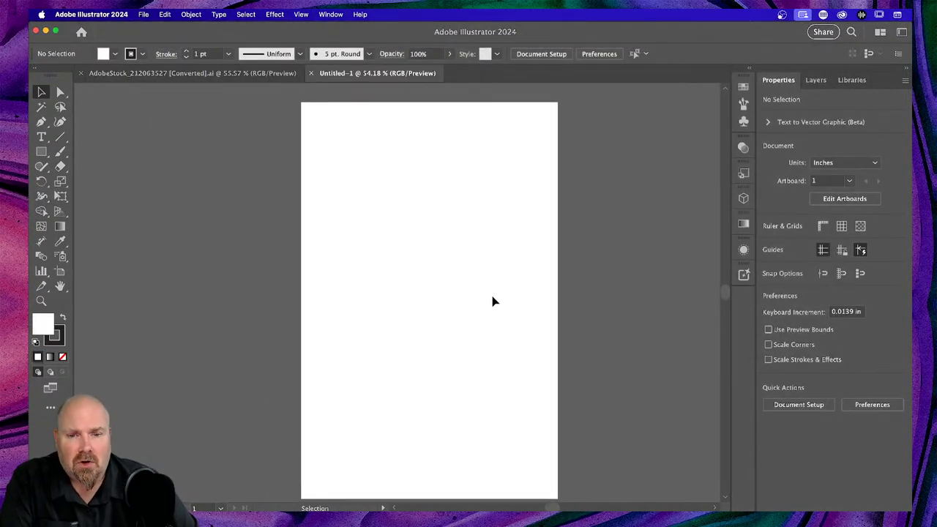
Zoom out to the whole artboard, take the Selection tool, and show the LNA MOVIE library swatches
key("super+minus")
key("super+minus")
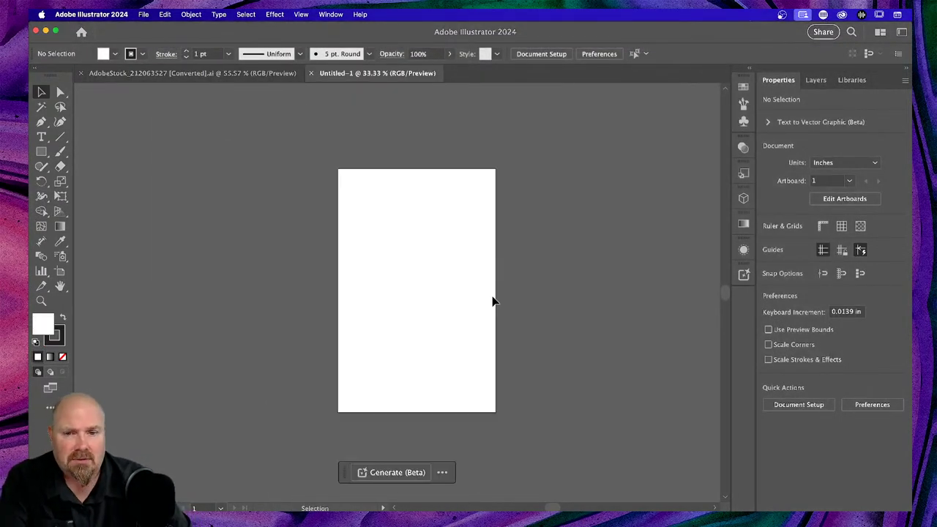
key("a")
key("super+plus")
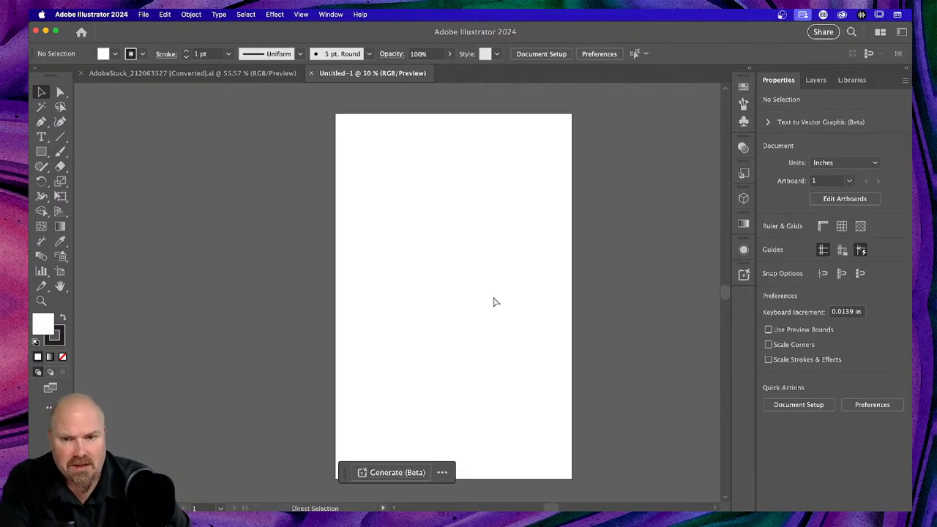
key("super+minus")
key("v")
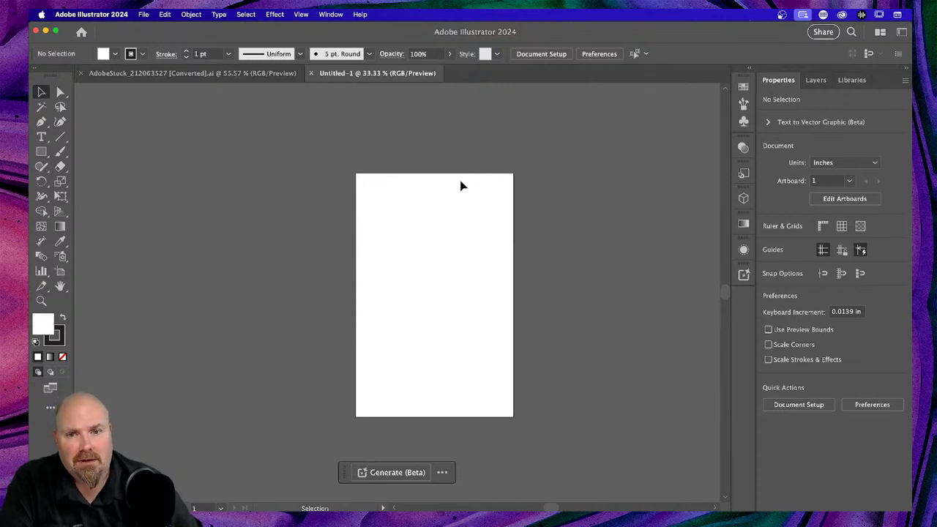
left_click(865, 82)
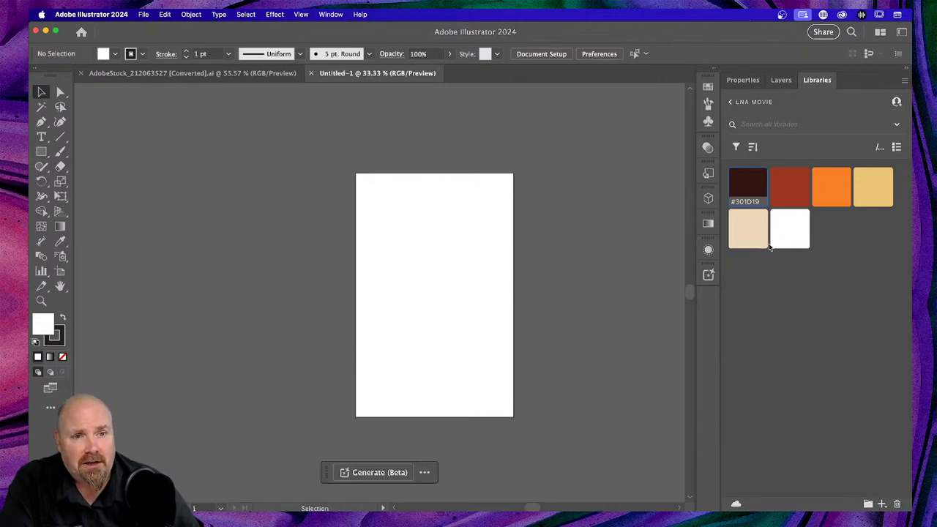
Draw a small square above the artboard with no stroke and dark #301D19 fill
left_click(41, 152)
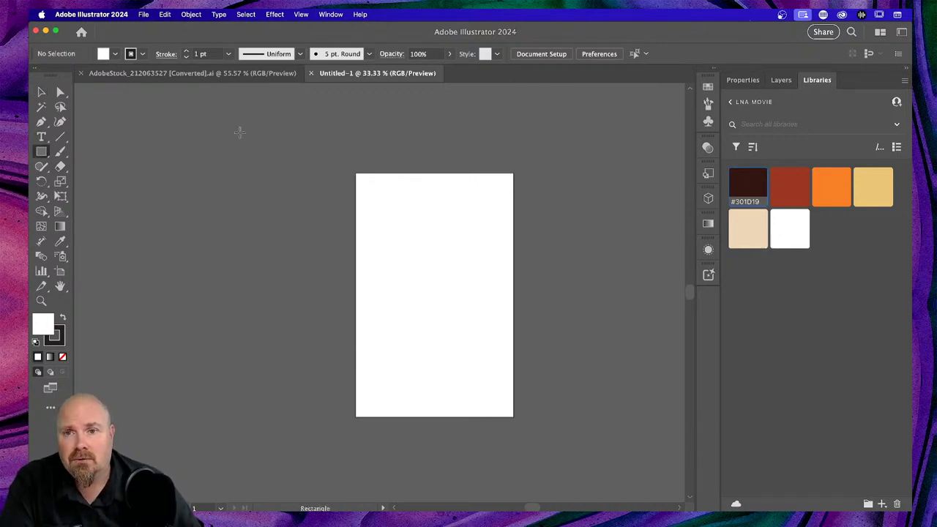
left_click_drag(277, 108, 309, 134)
left_click_drag(308, 133, 310, 138)
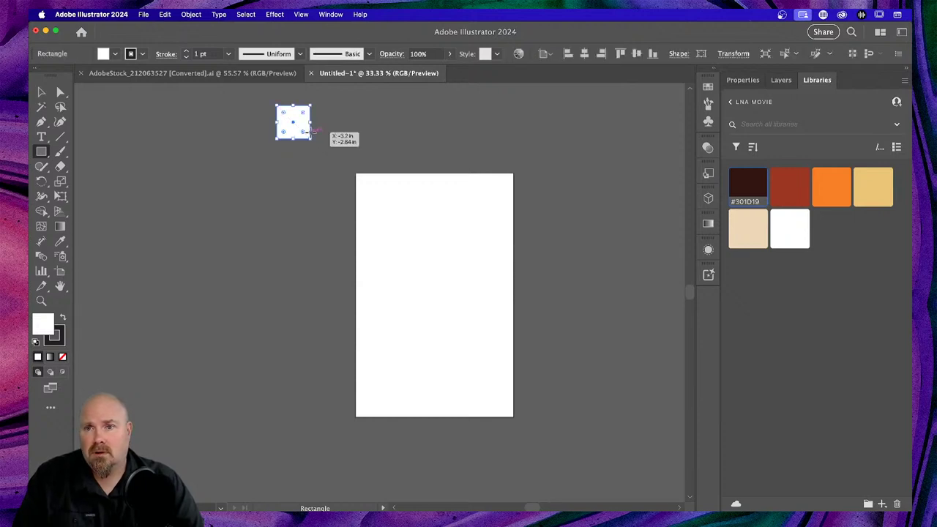
left_click(143, 54)
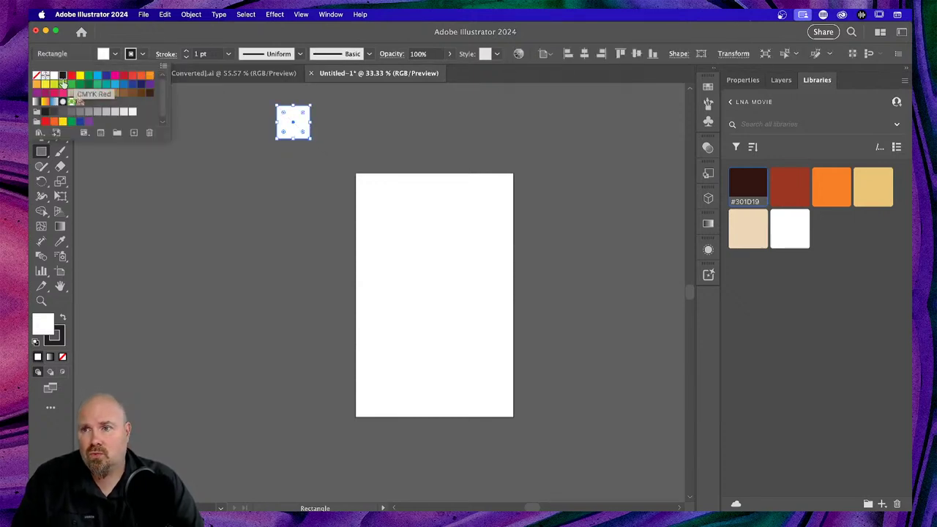
left_click(37, 78)
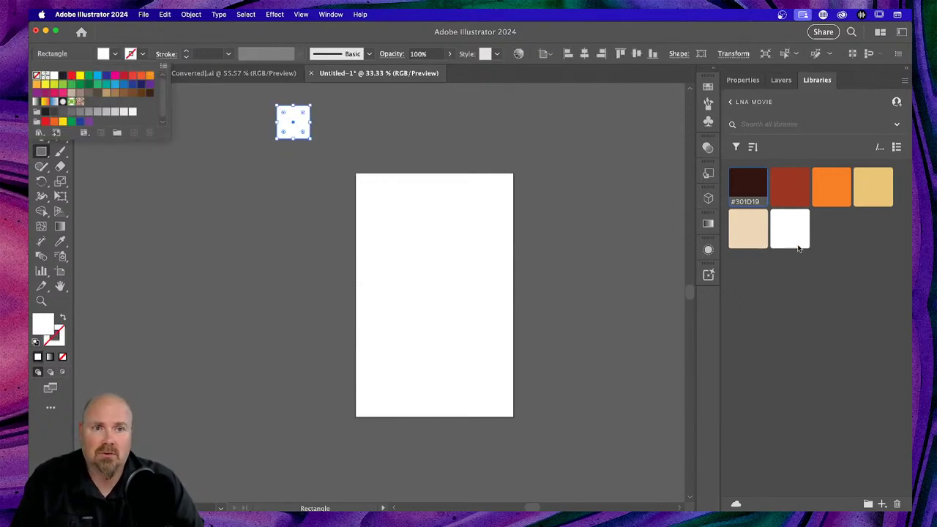
double_click(751, 184)
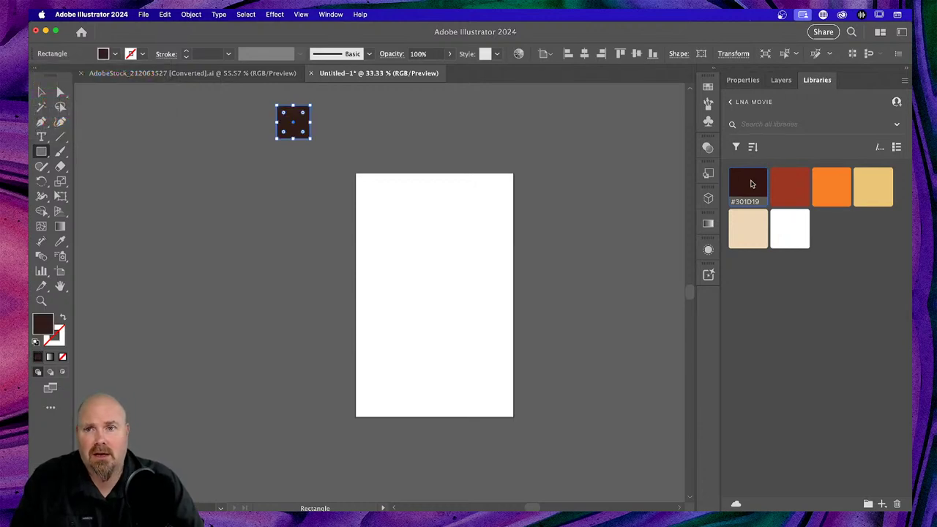
left_click(864, 139)
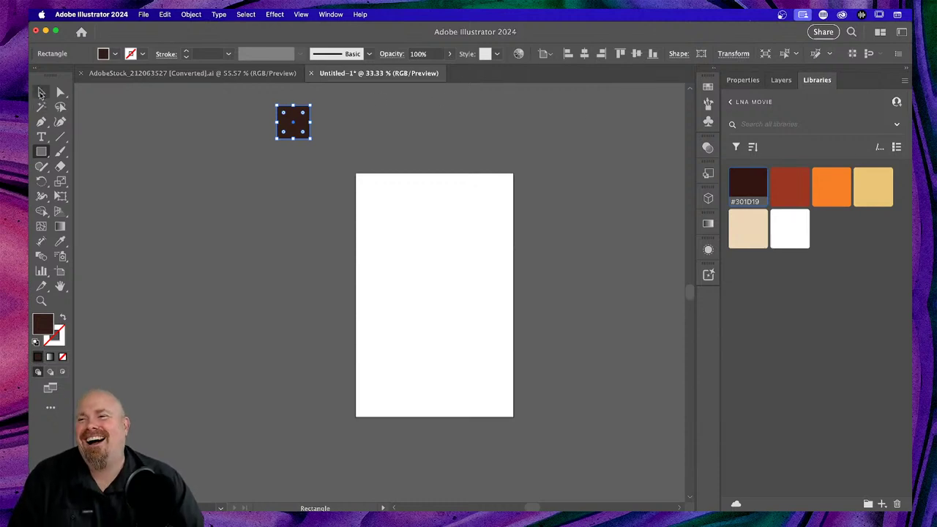
Duplicate the square into a row and fill the second and third with red #883928 and orange #DC7F32
key("v")
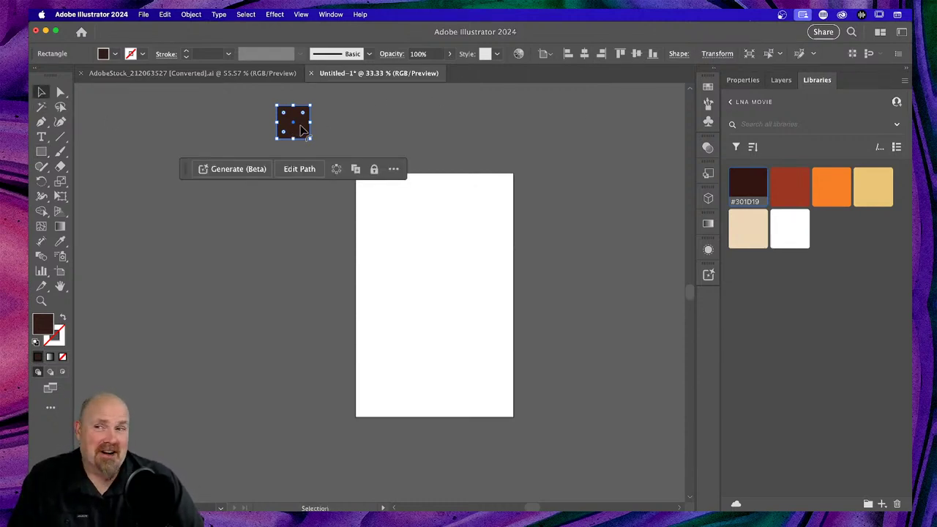
left_click(358, 119)
left_click(302, 130)
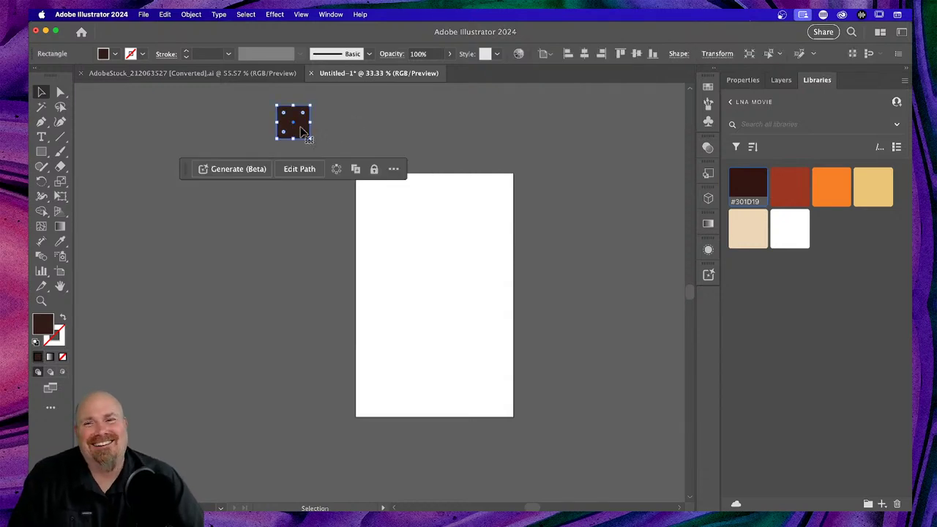
left_click_drag(301, 131, 485, 133)
left_click(345, 131)
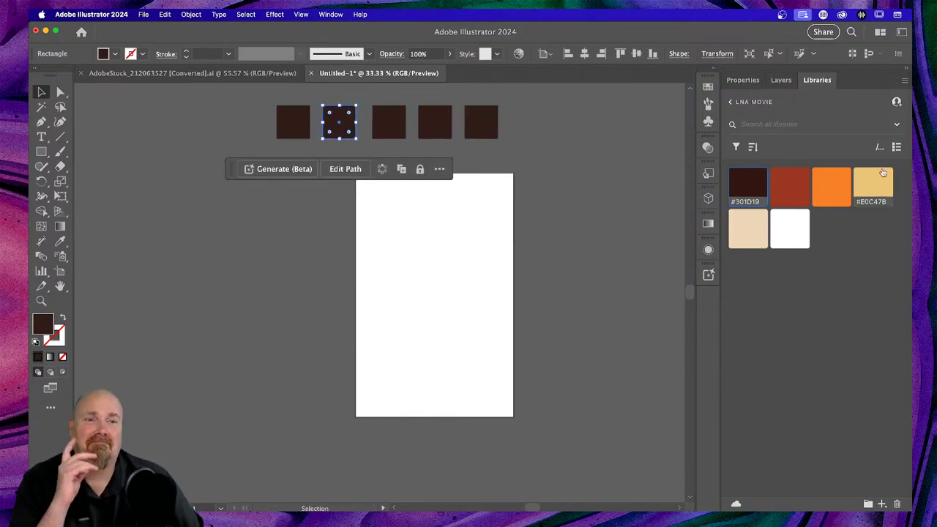
double_click(800, 183)
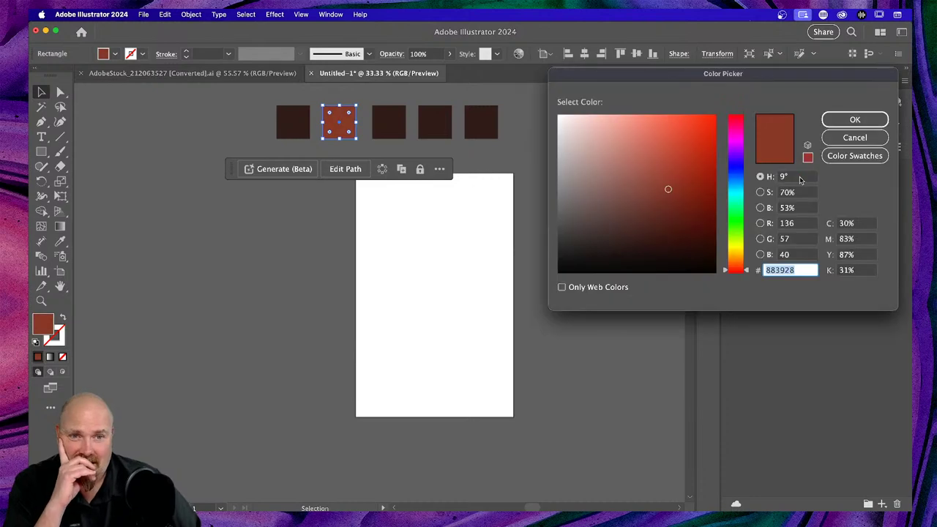
left_click(855, 121)
left_click(385, 130)
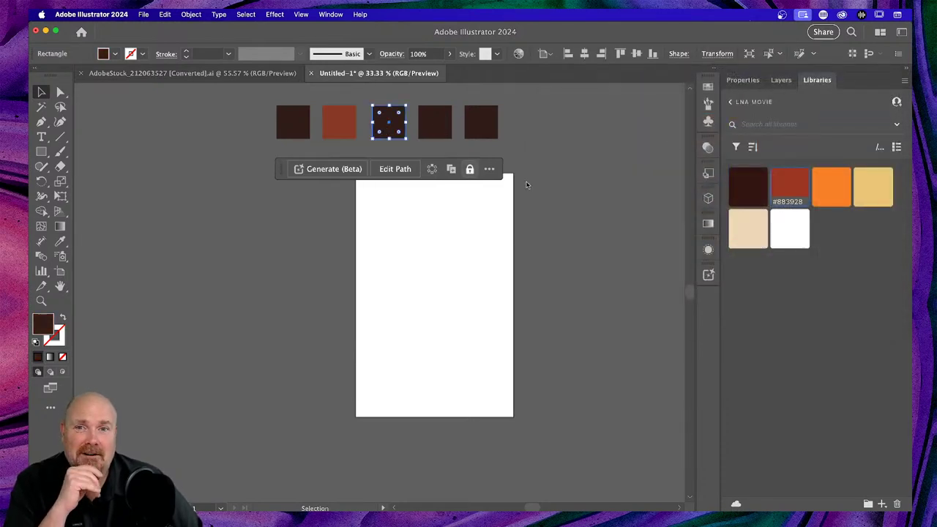
double_click(822, 190)
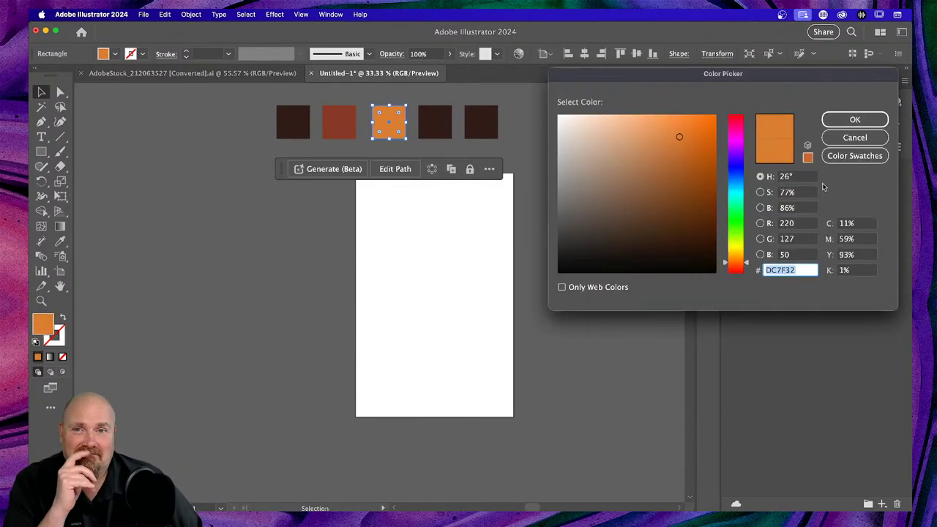
left_click(849, 119)
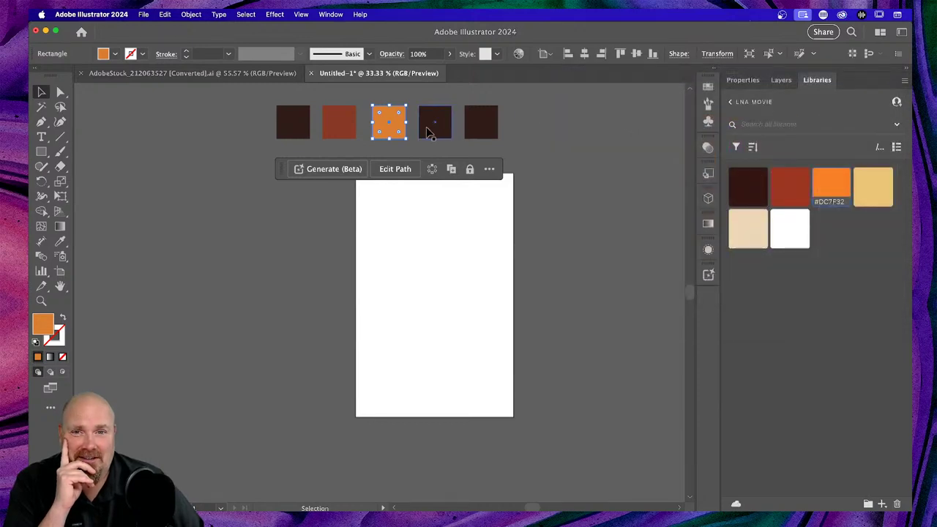
Fill the fourth and fifth squares with yellow #E0C47B and beige #E6D5B7
left_click(433, 131)
double_click(873, 187)
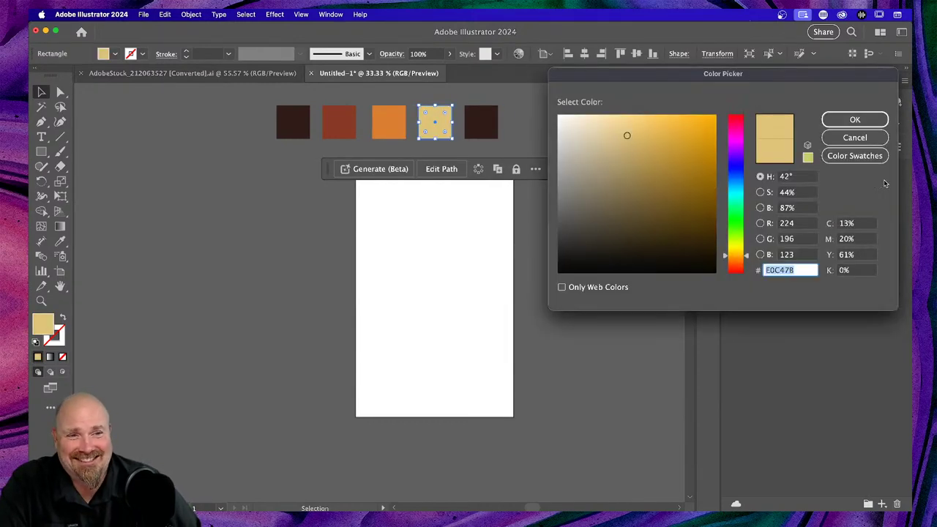
left_click(855, 120)
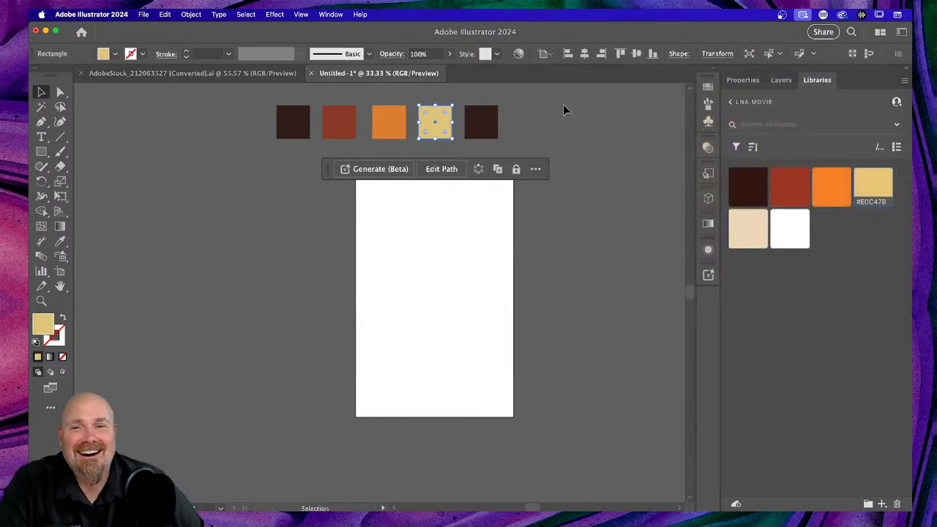
left_click(483, 123)
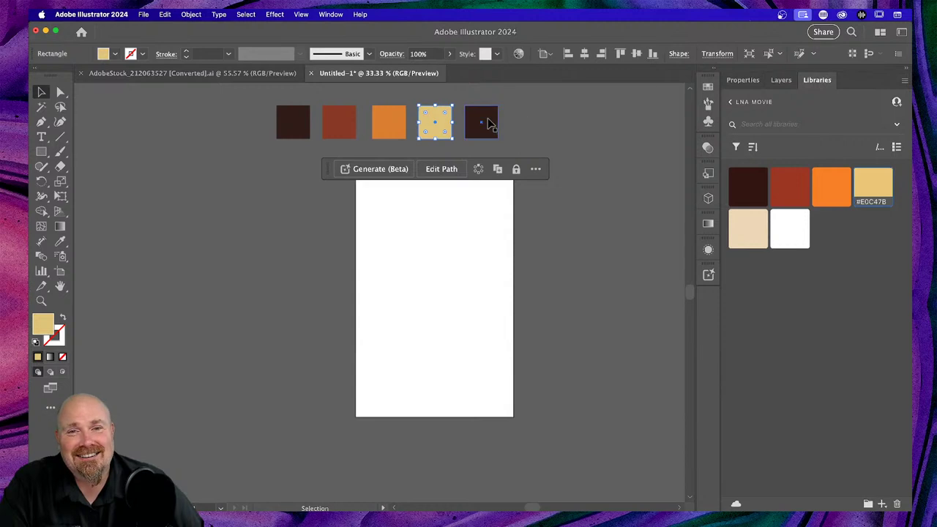
double_click(754, 224)
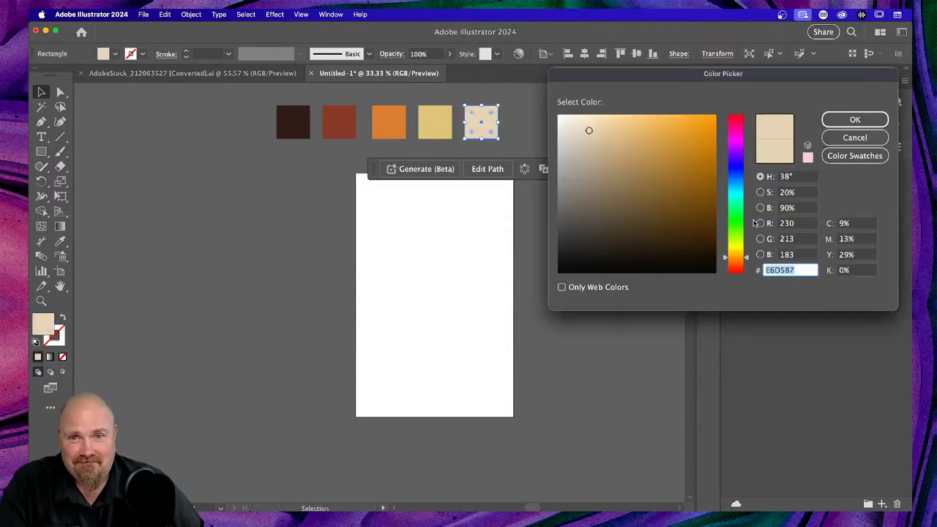
left_click(875, 133)
left_click(662, 268)
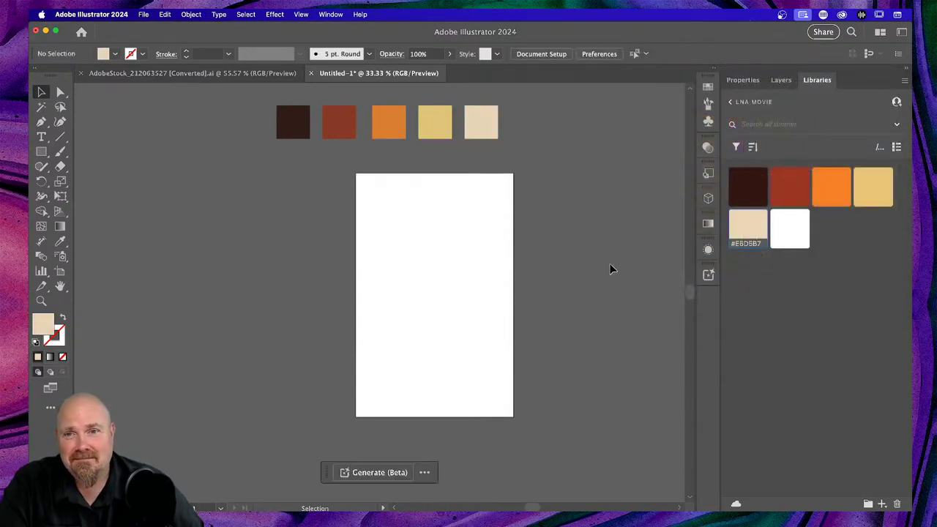
scroll(631, 237, "left", 3)
scroll(631, 237, "up", 2)
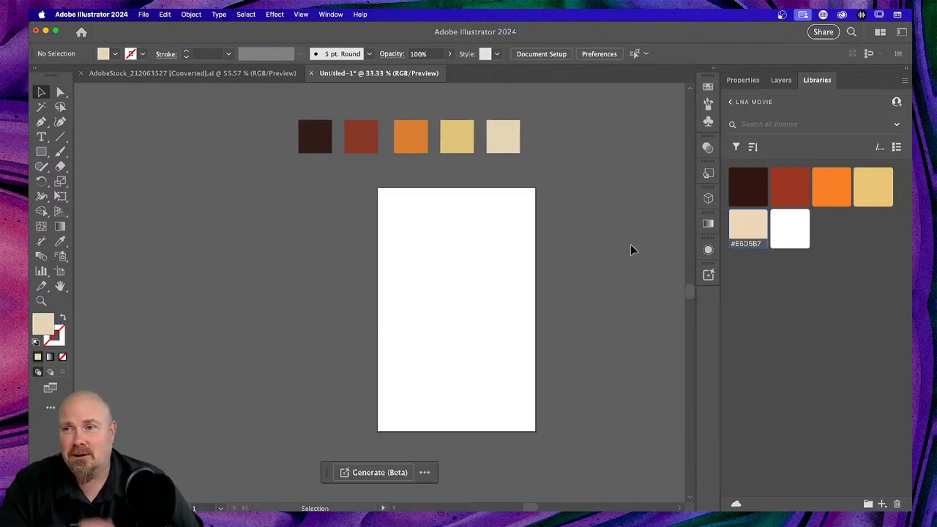
Type the headline 'Light Trail' as point text left of the artboard
left_click(41, 137)
left_click_drag(177, 203, 314, 260)
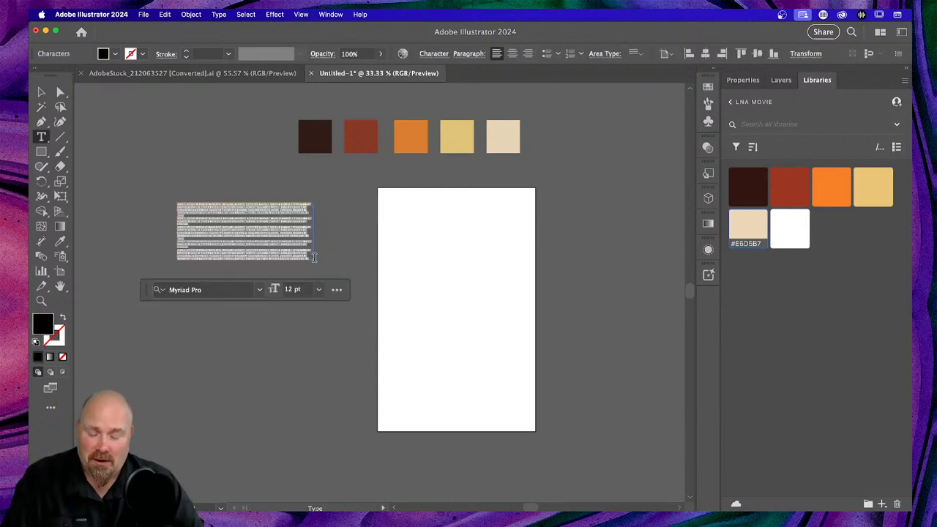
key("BackSpace")
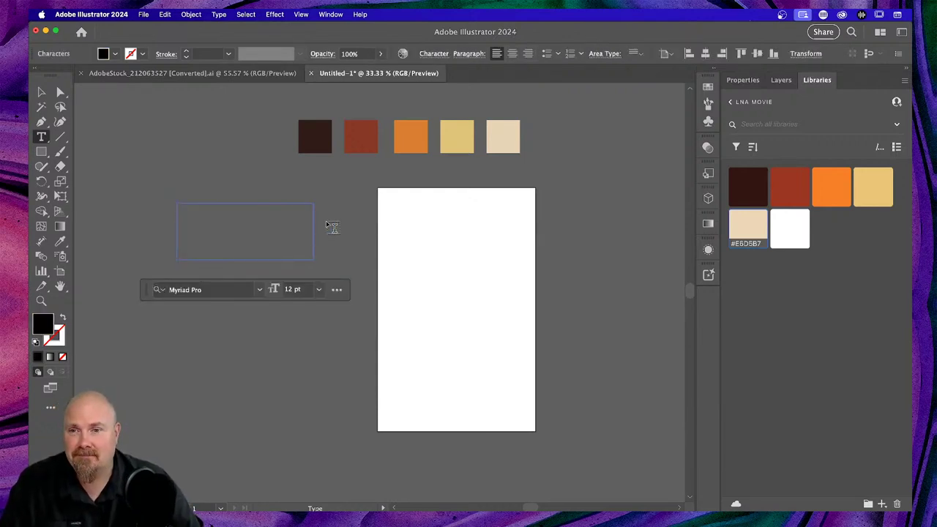
left_click(42, 93)
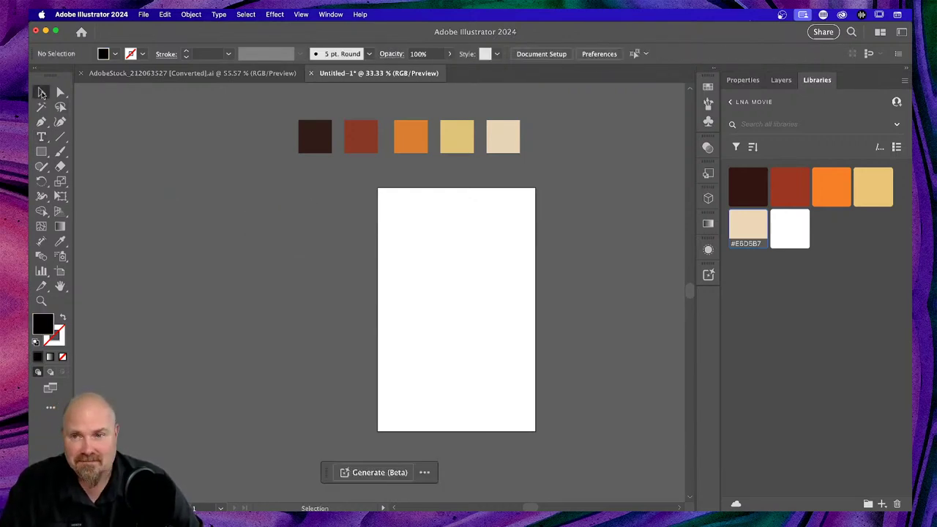
left_click(42, 137)
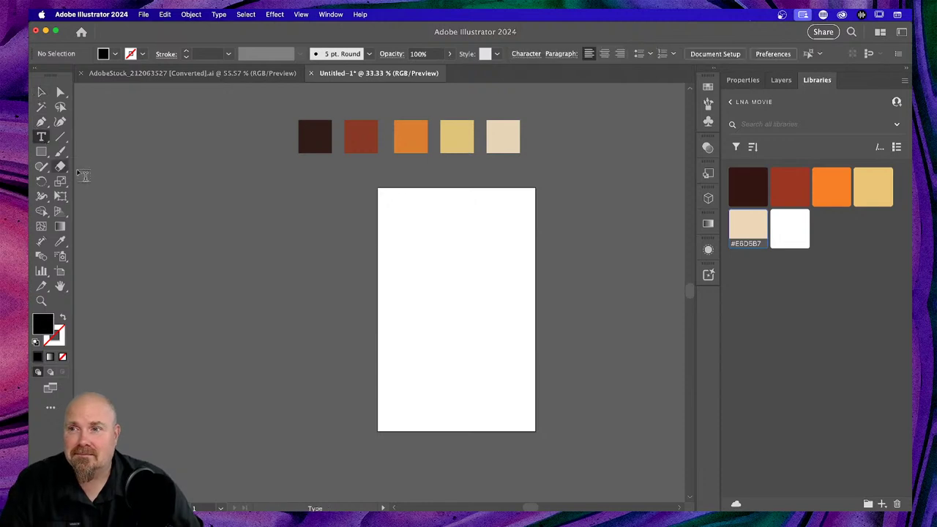
left_click(213, 215)
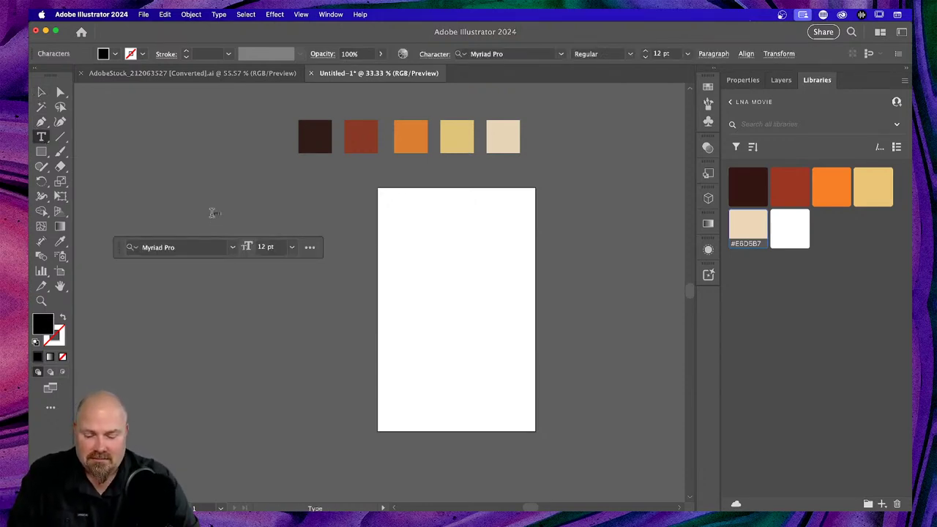
key("Escape")
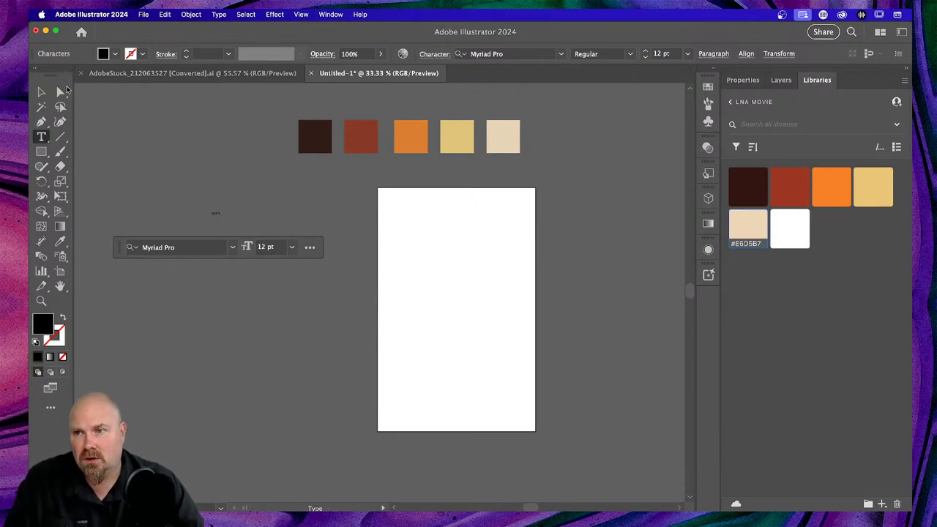
Enlarge the Light Trail text to about 138 pt and move it beside the artboard's top
key("v")
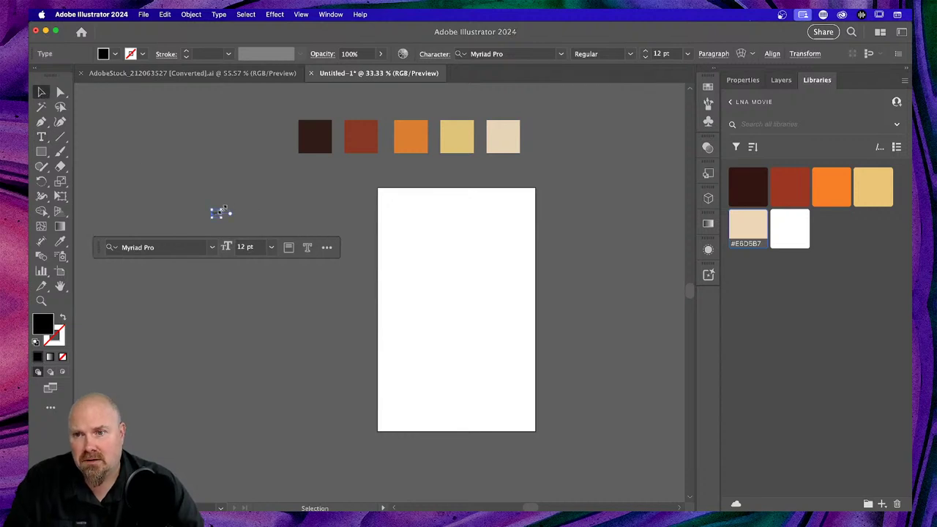
left_click_drag(222, 212, 471, 124)
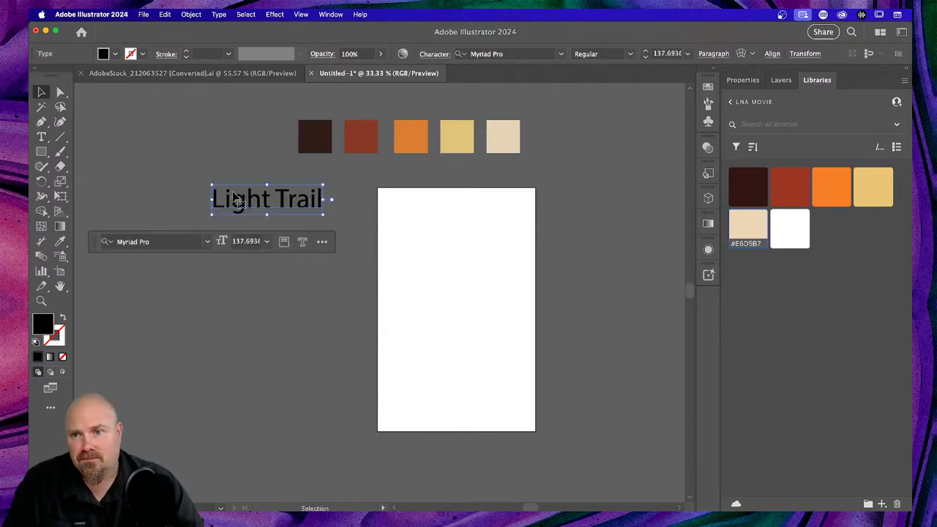
left_click_drag(233, 194, 259, 183)
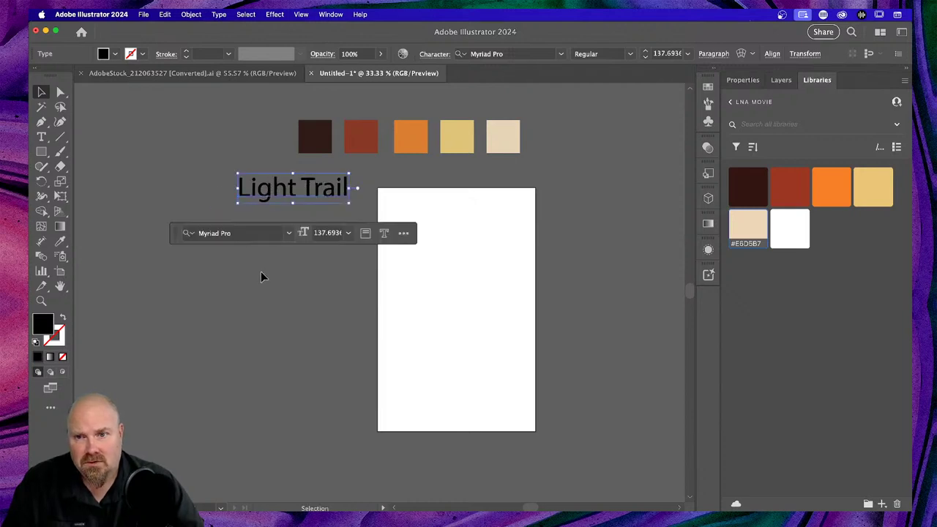
left_click(262, 277)
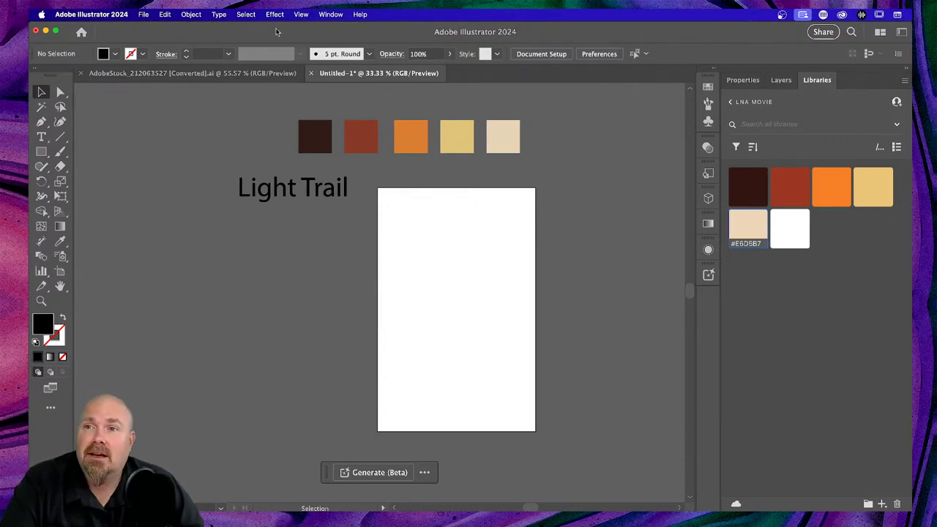
left_click(143, 15)
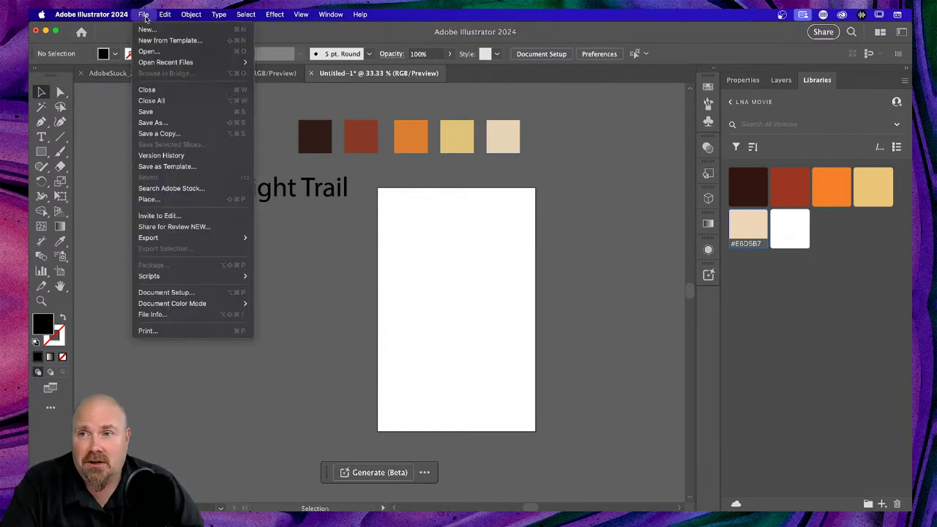
left_click(146, 30)
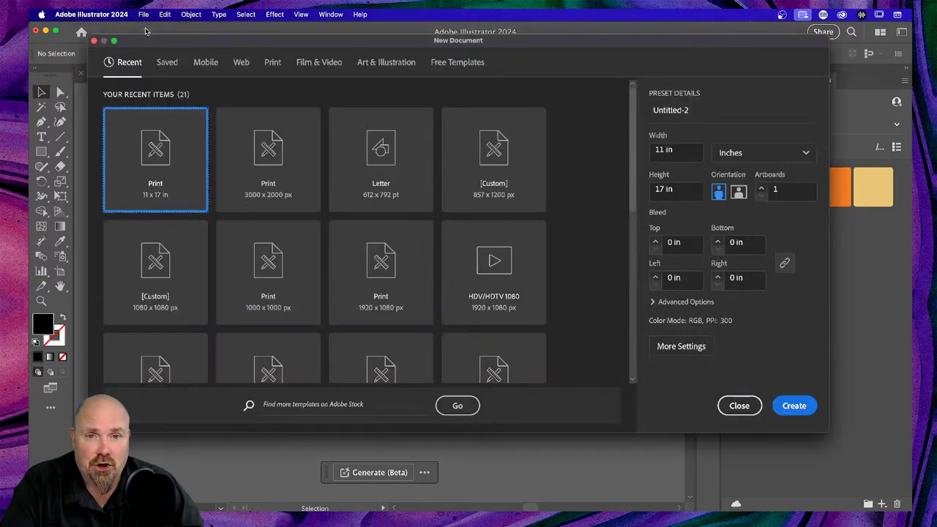
left_click(798, 152)
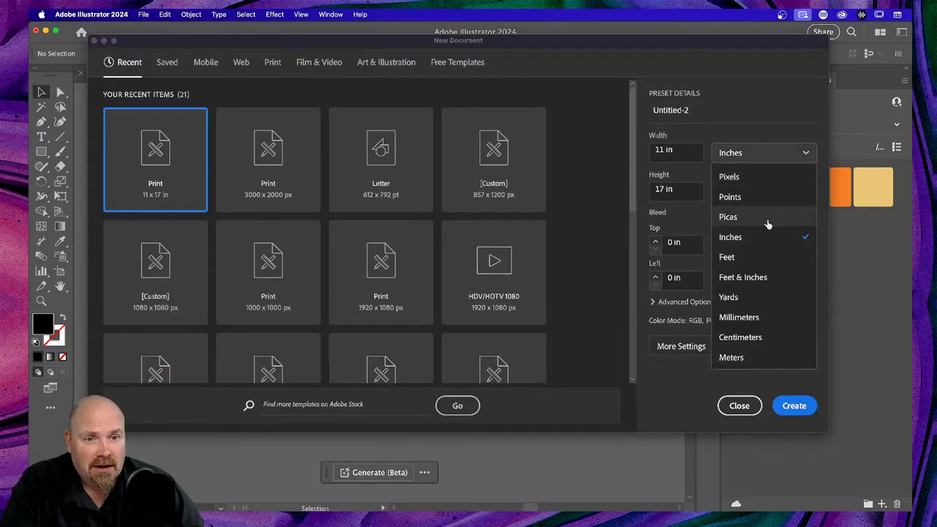
left_click(758, 337)
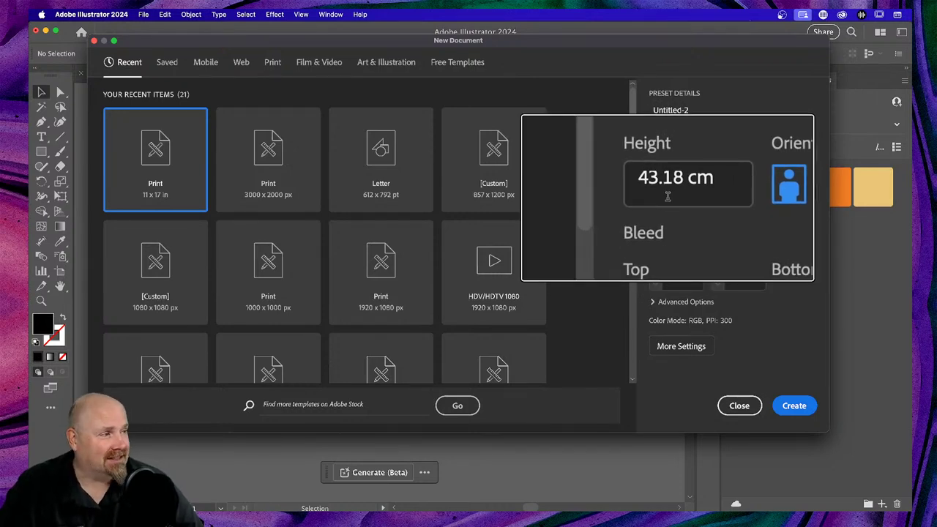
left_click(738, 405)
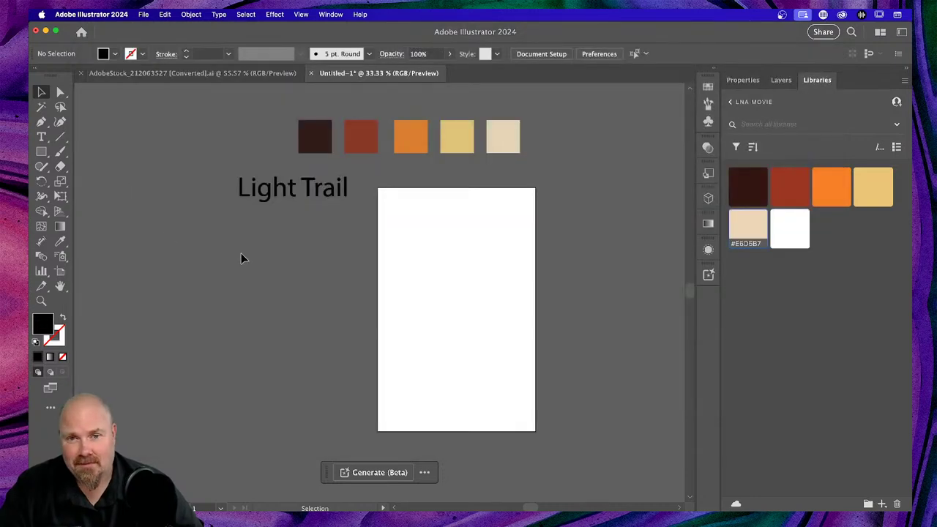
Open the Swatches panel from the panel dock beside the artboard
scroll(242, 257, "left", 3)
scroll(242, 257, "down", 2)
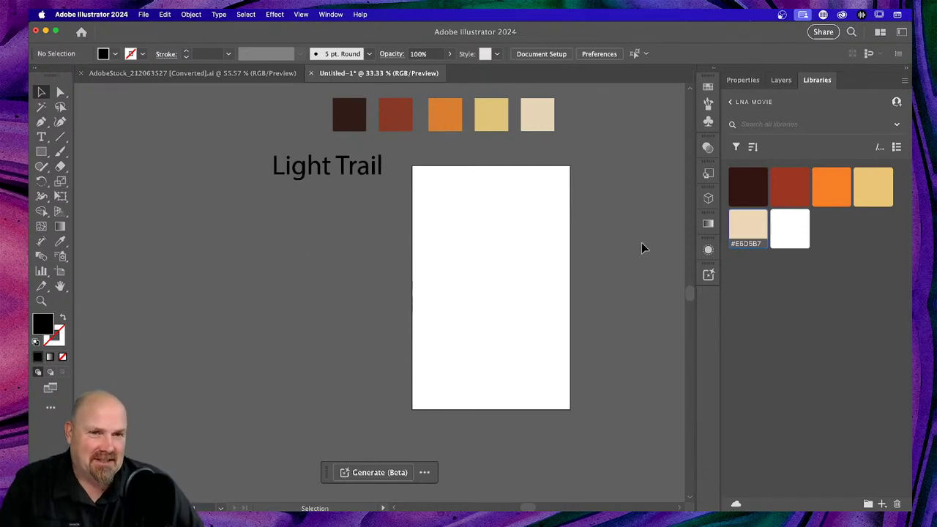
left_click(708, 87)
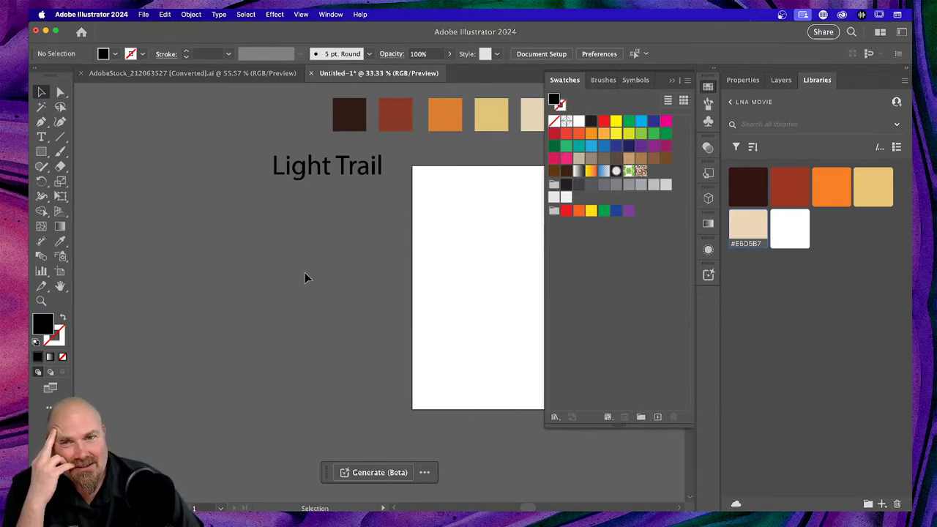
Save the five selected palette squares as a new colour group named LnA Movie, then deselect
scroll(288, 224, "right", 3)
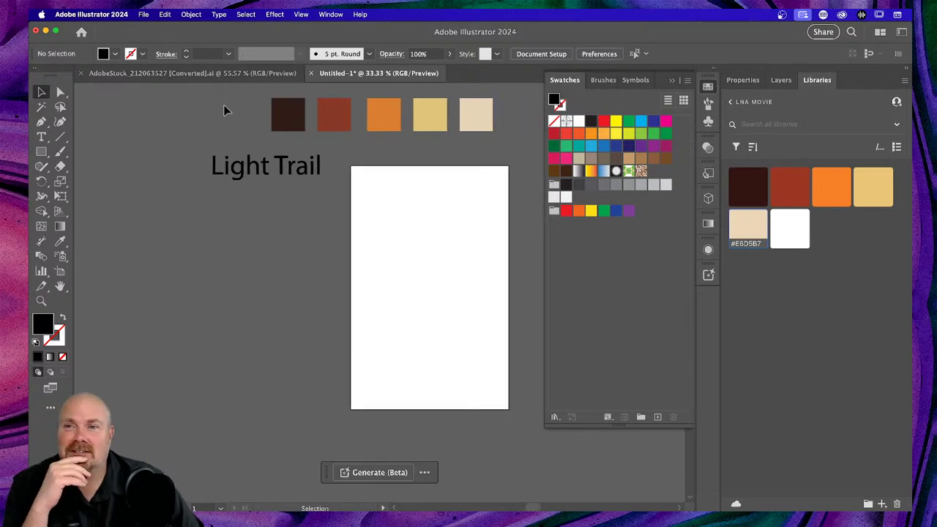
key("super+a")
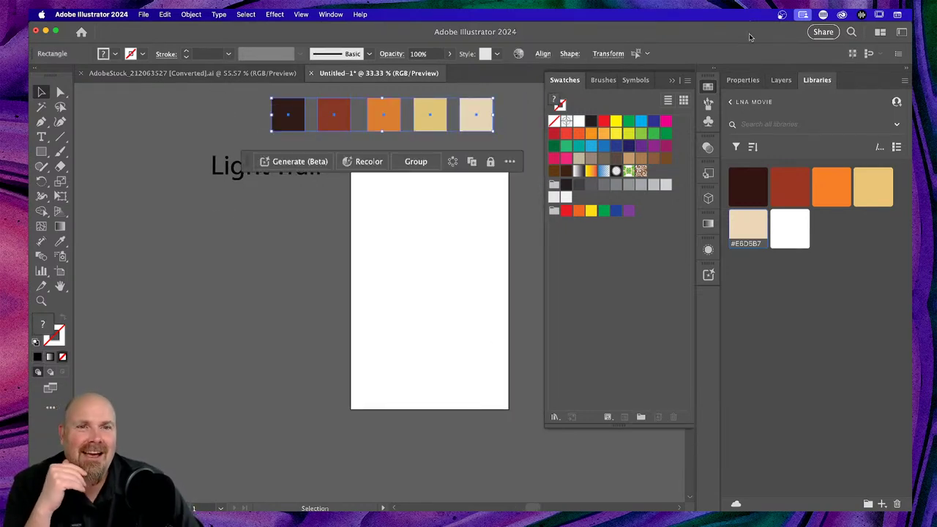
left_click(688, 81)
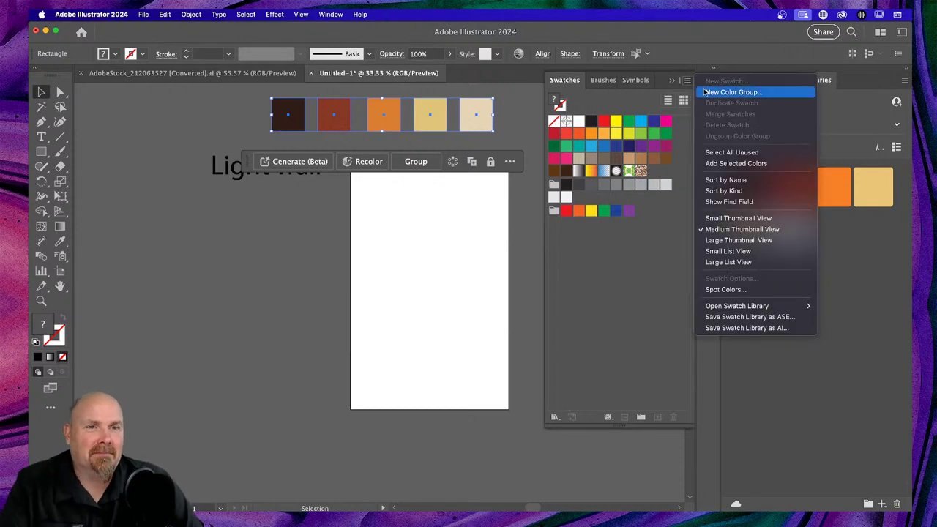
left_click(733, 93)
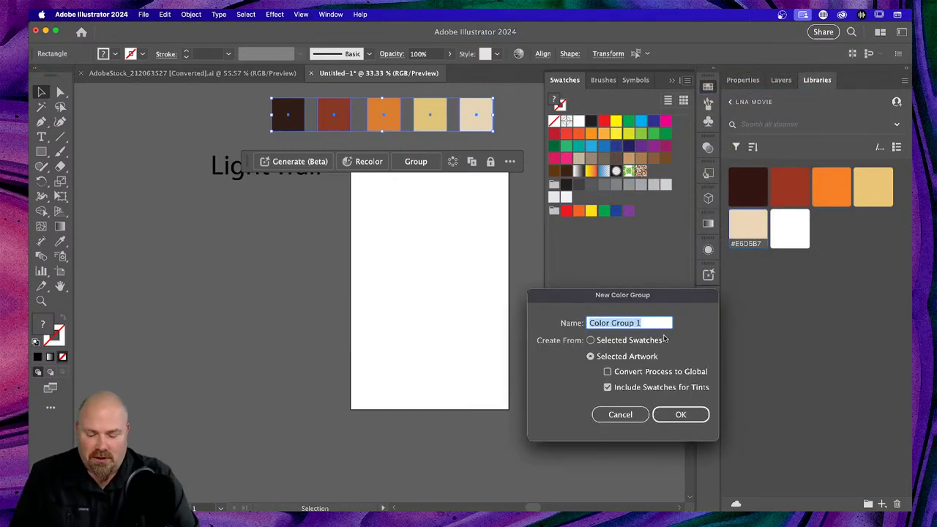
type("LnA Movie")
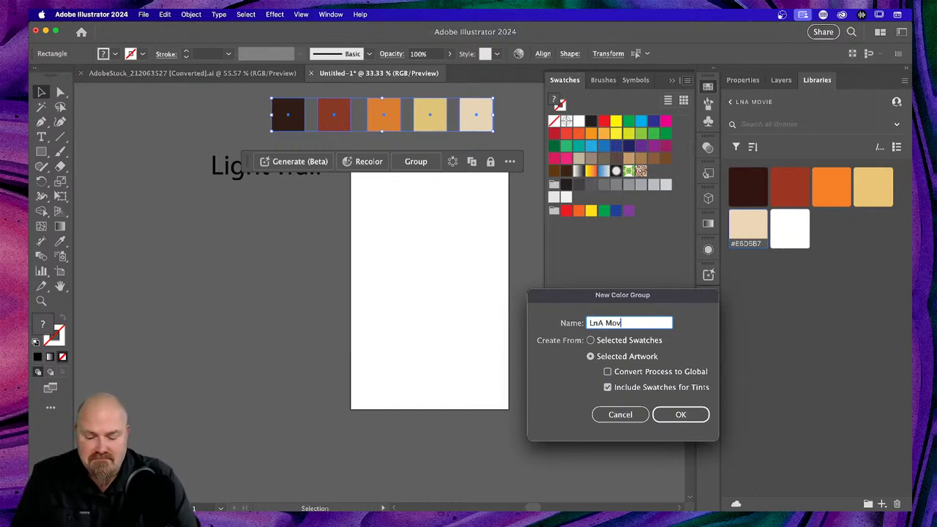
left_click(679, 415)
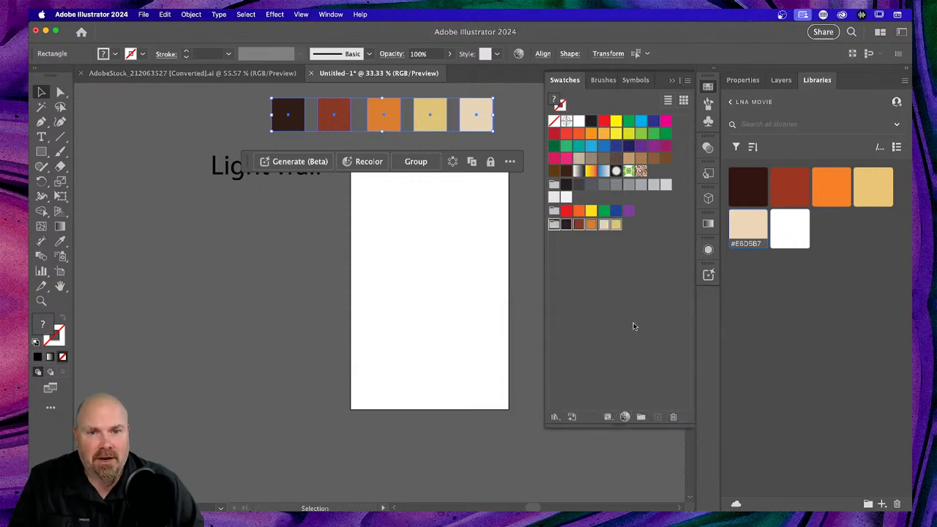
left_click(597, 313)
left_click(202, 249)
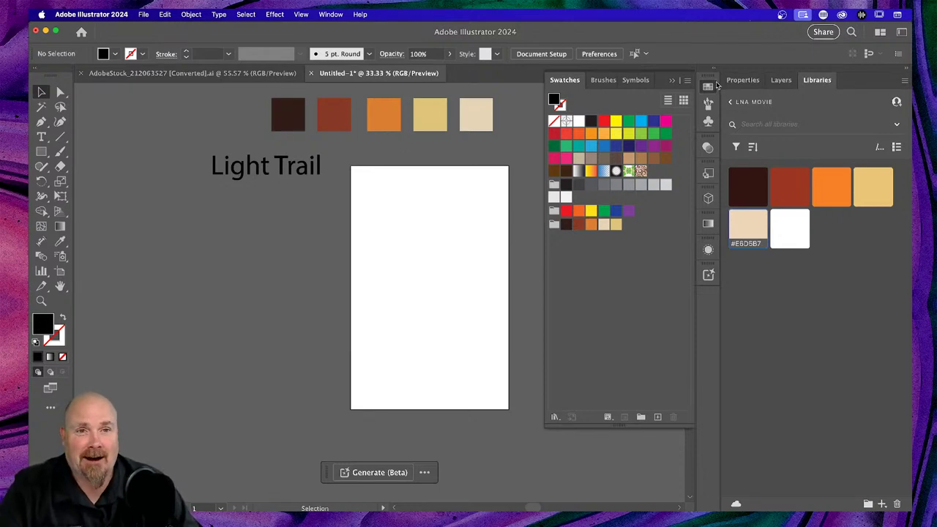
Collapse the floating Swatches panel and choose the Curvature tool
left_click(675, 80)
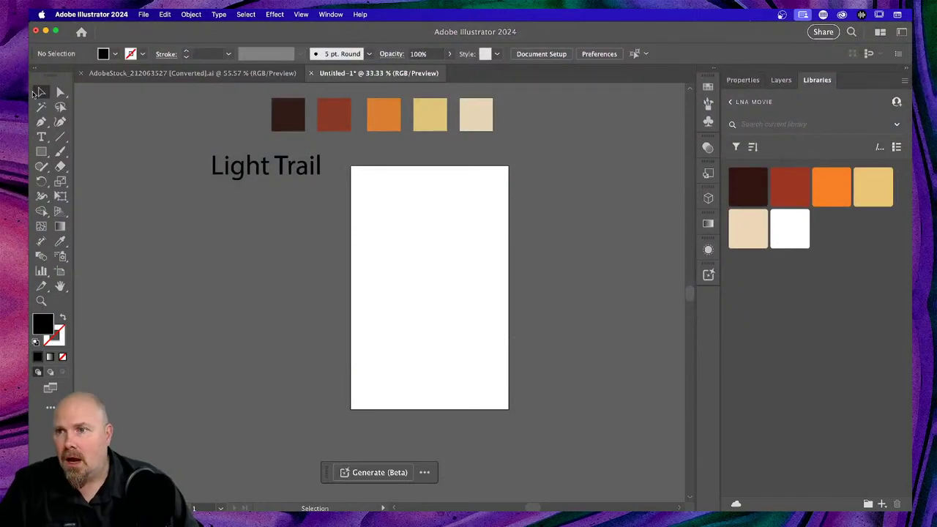
left_click(59, 122)
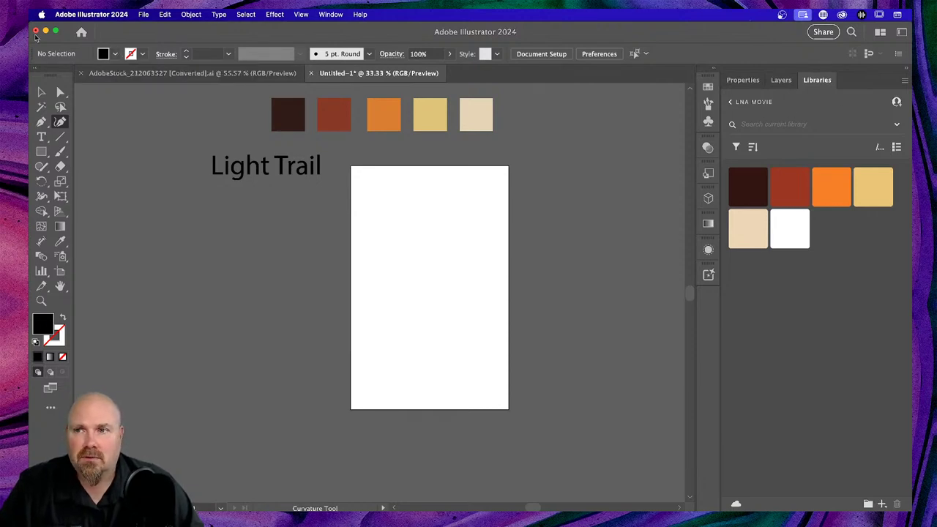
Set the fill to the palette orange and add a new Layer 2 for the hills
left_click(114, 56)
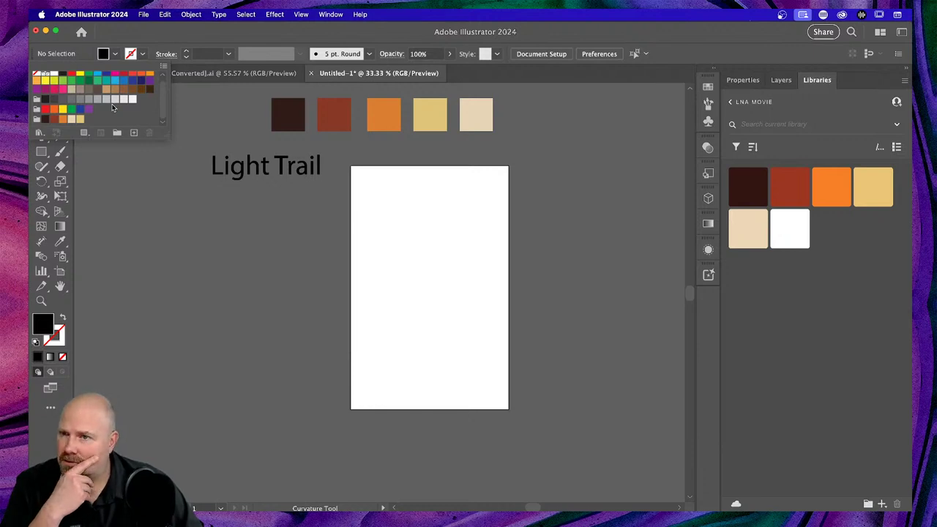
left_click(64, 119)
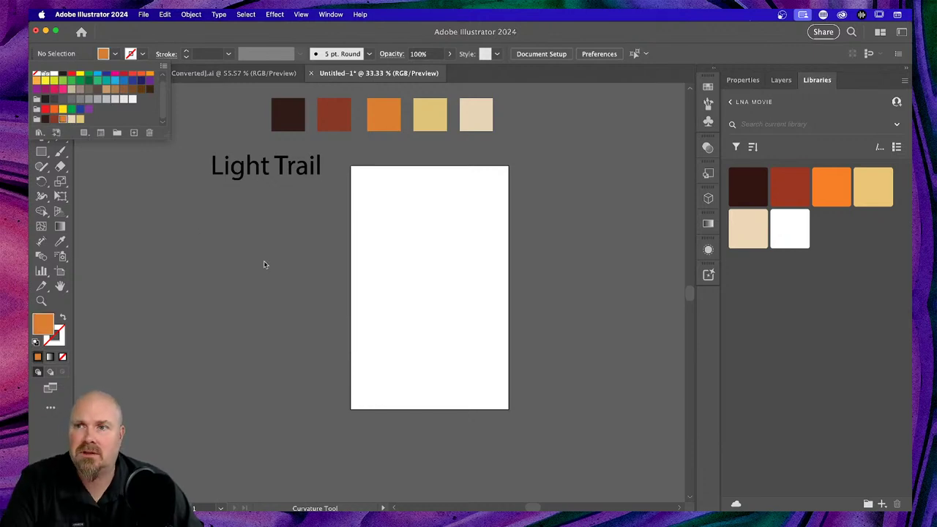
left_click(555, 317)
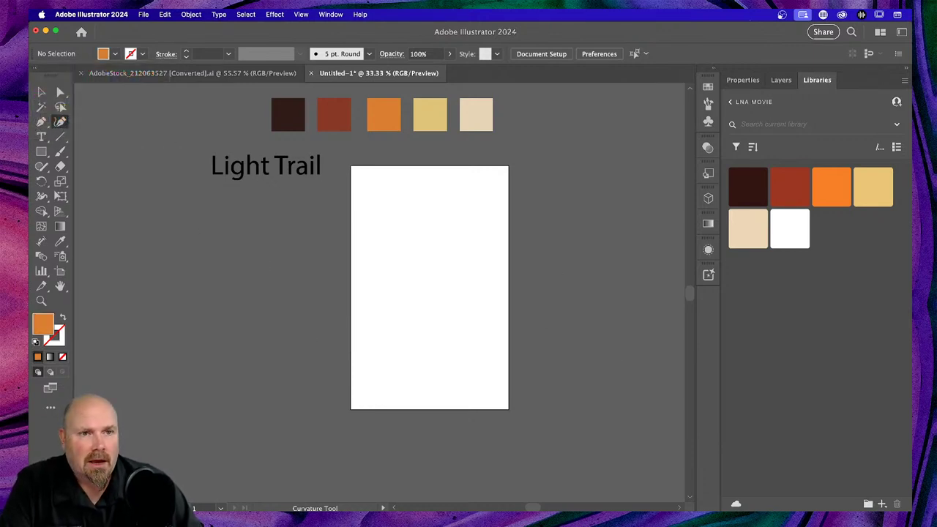
left_click(788, 82)
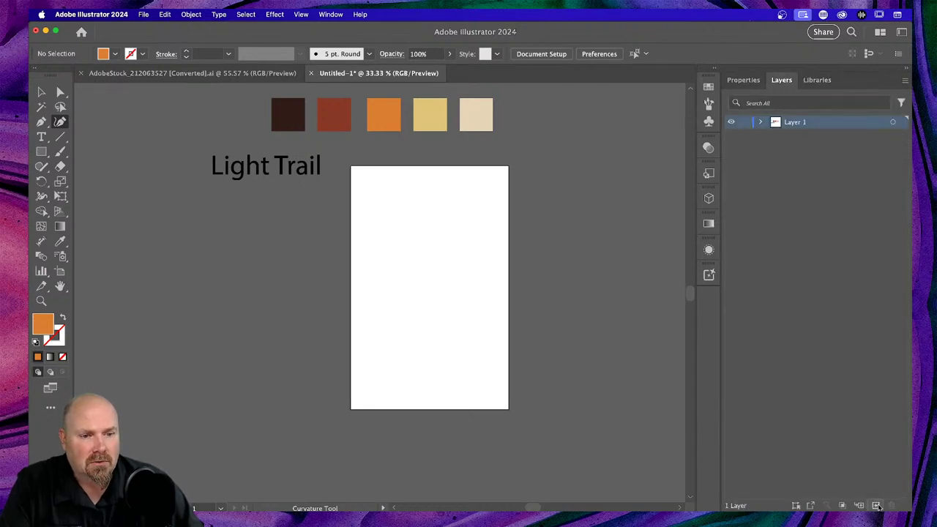
left_click(877, 506)
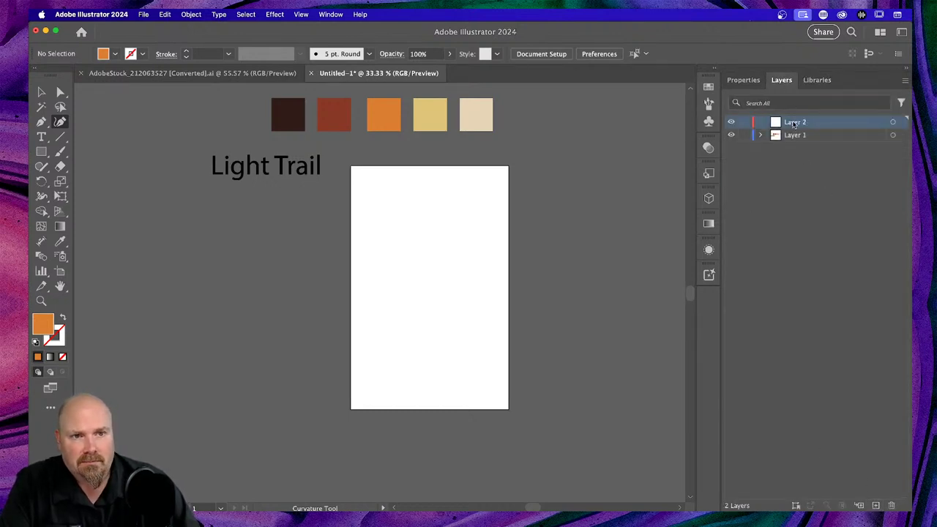
Draw a closed orange hill shape with a wavy top across the artboard's lower half
left_click(530, 302)
left_click(471, 288)
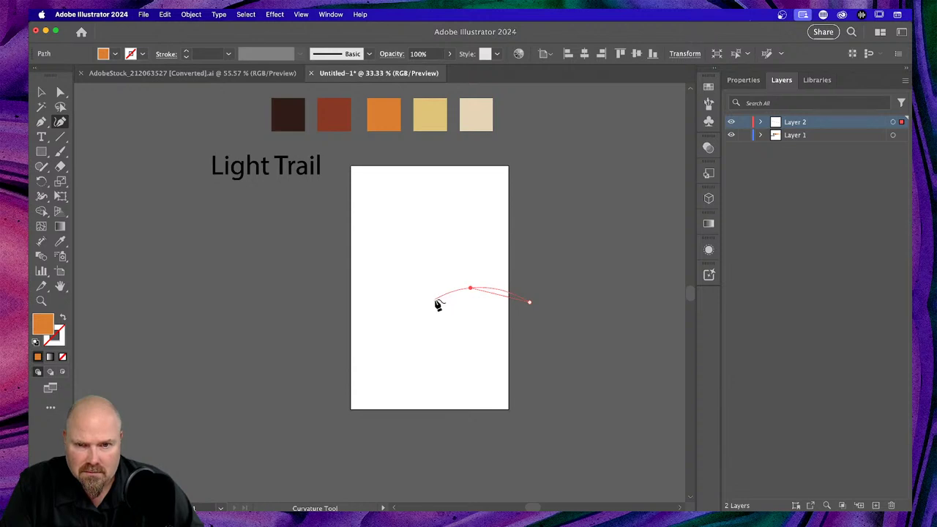
left_click(446, 293)
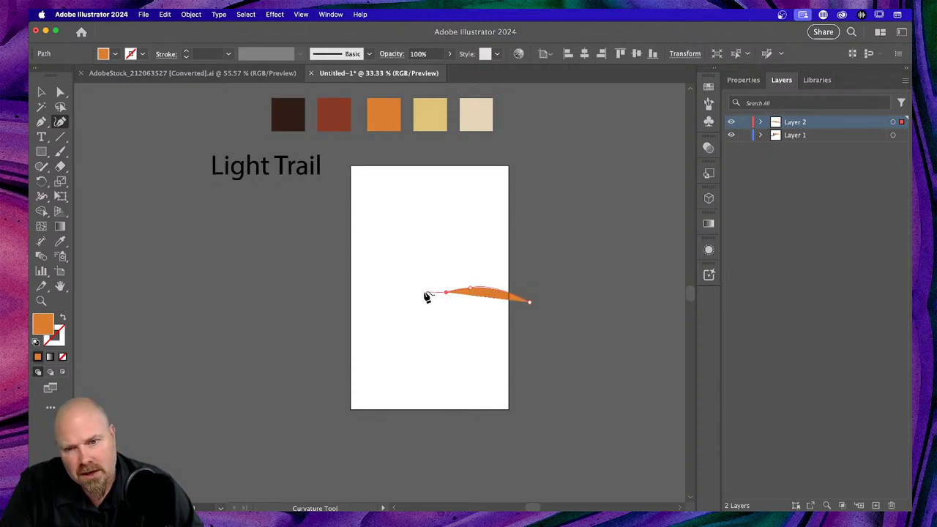
left_click(394, 282)
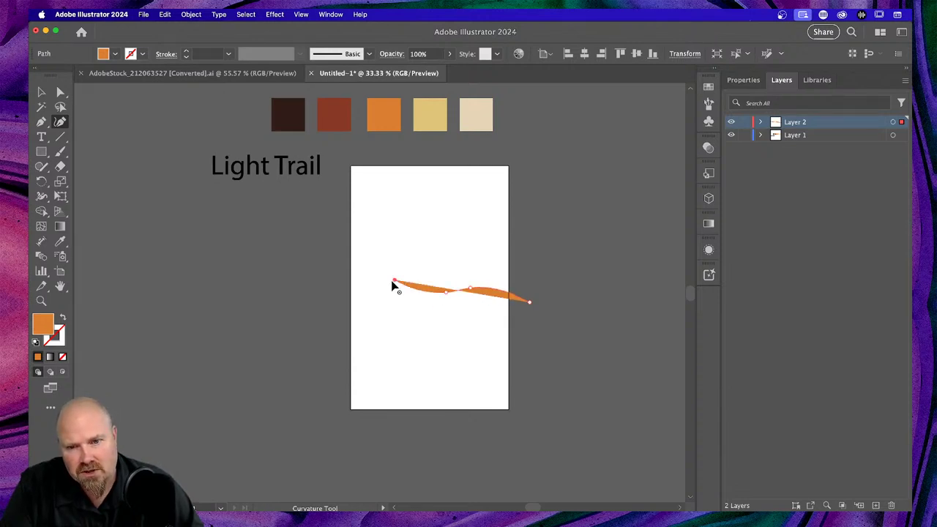
left_click(342, 292)
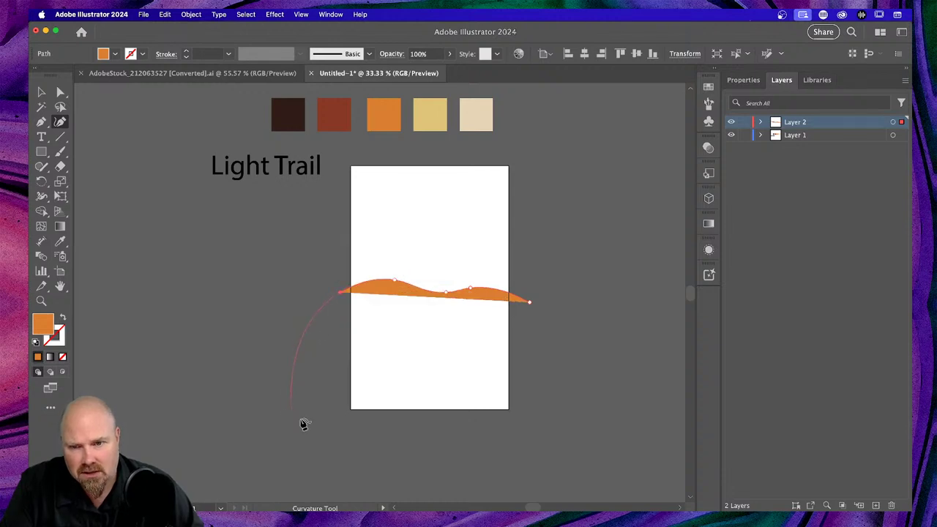
left_click(330, 429)
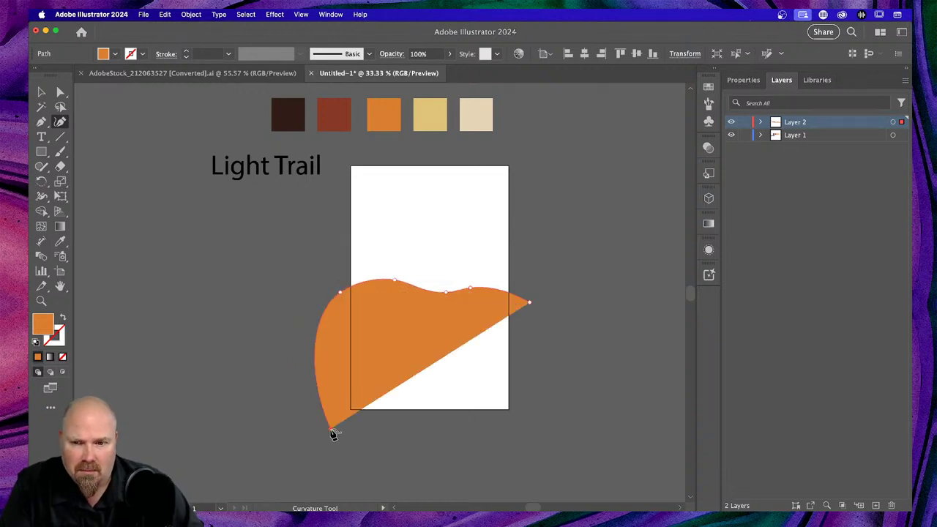
left_click(528, 427)
left_click(529, 302)
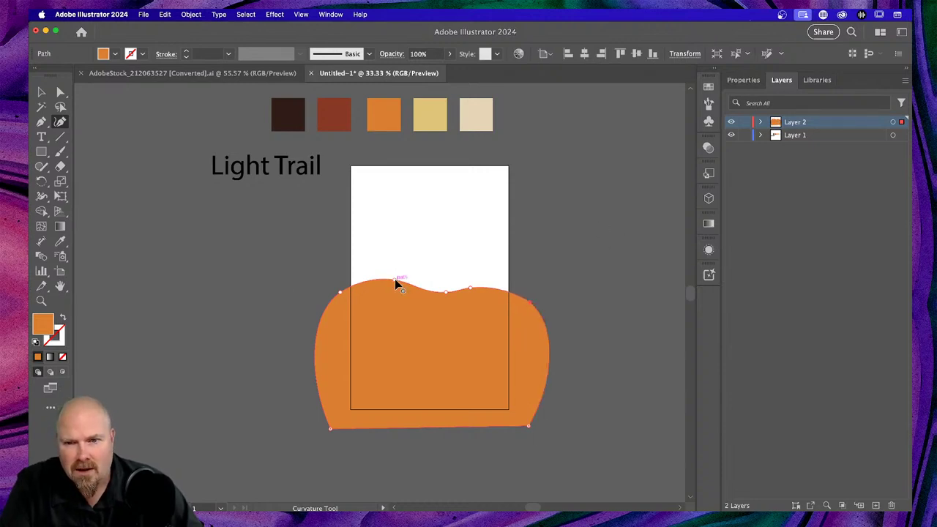
left_click_drag(395, 279, 387, 284)
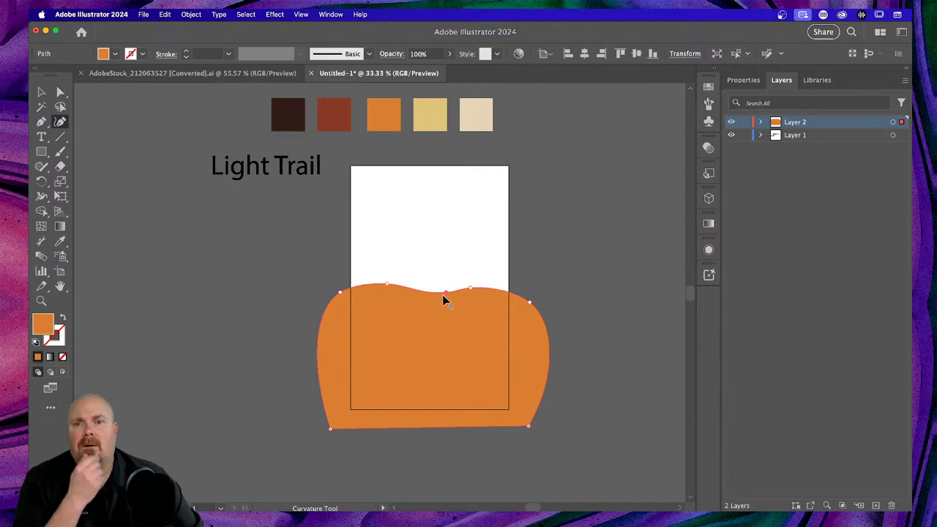
left_click(445, 292)
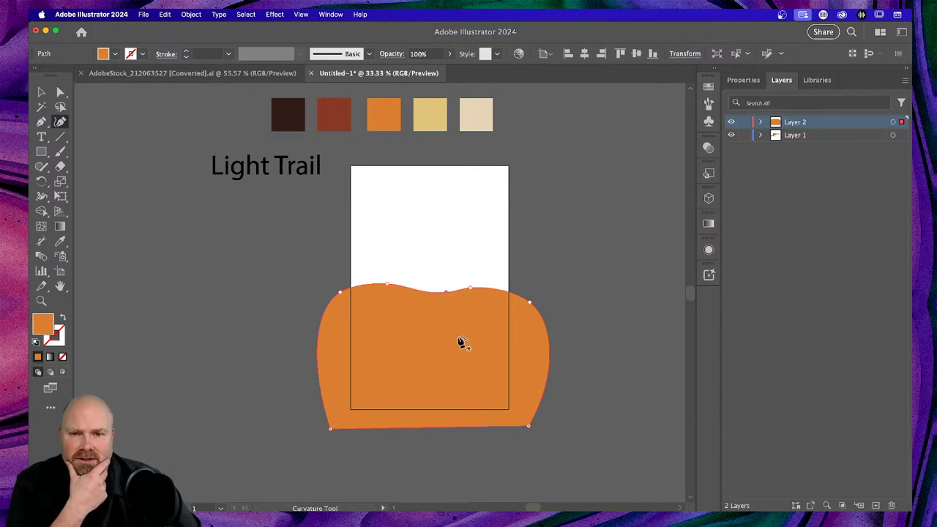
left_click(41, 91)
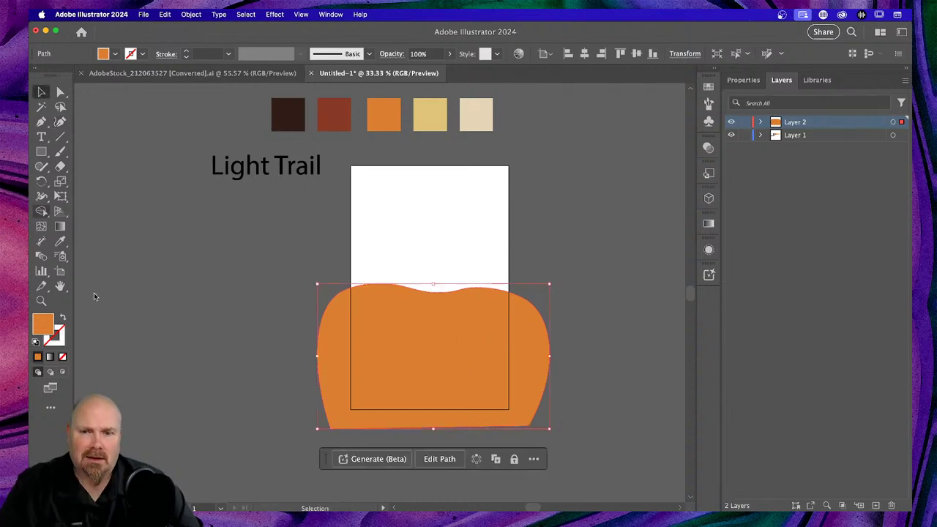
Raise the orange hill, stretch its bottom below the artboard edge, then zoom to 50%
left_click_drag(415, 349, 416, 317)
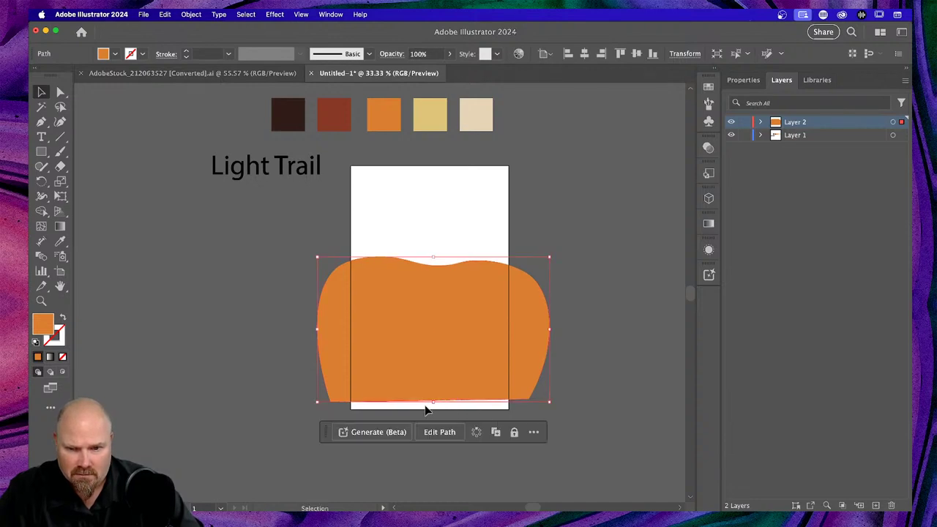
left_click_drag(434, 402, 434, 426)
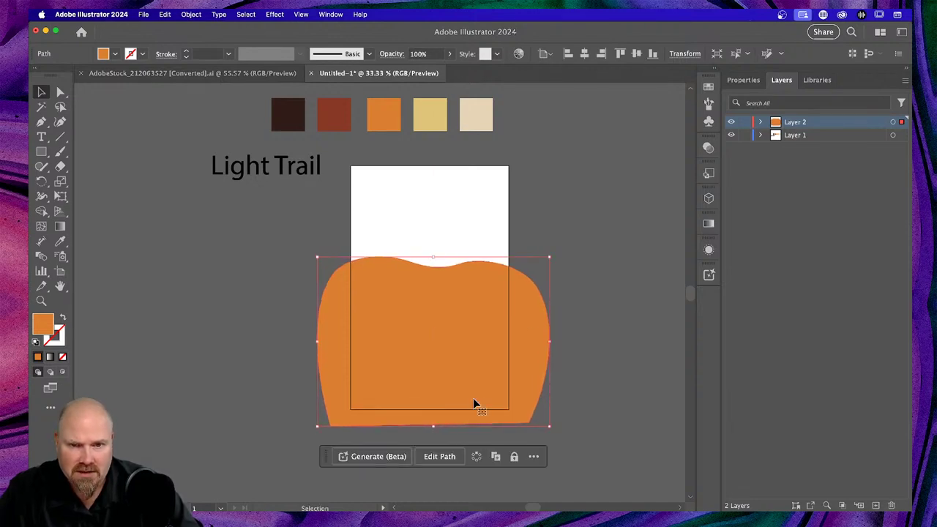
left_click(611, 253)
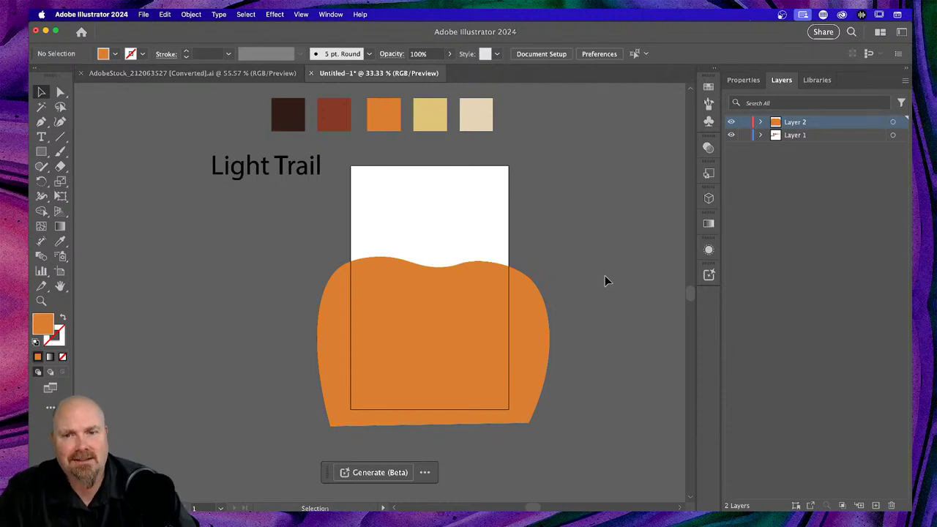
key("super+equal")
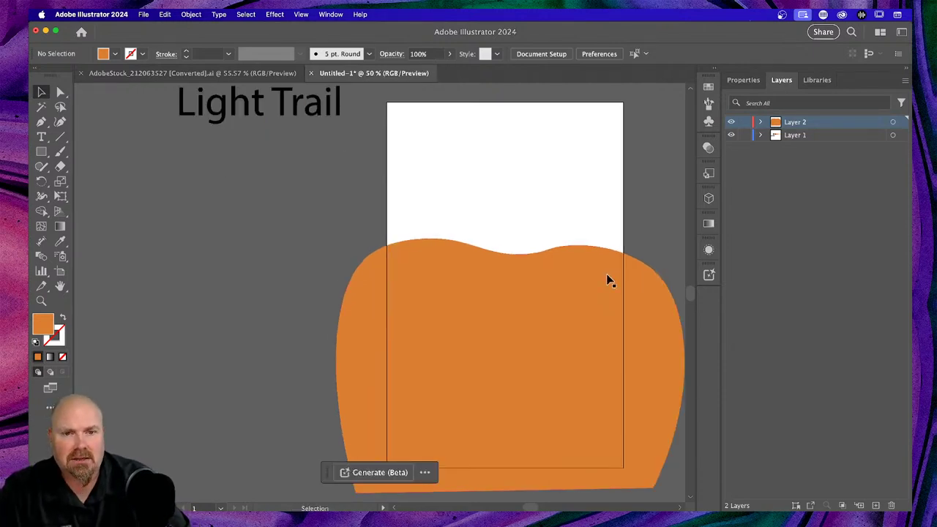
scroll(586, 278, "down", 3)
scroll(587, 278, "right", 3)
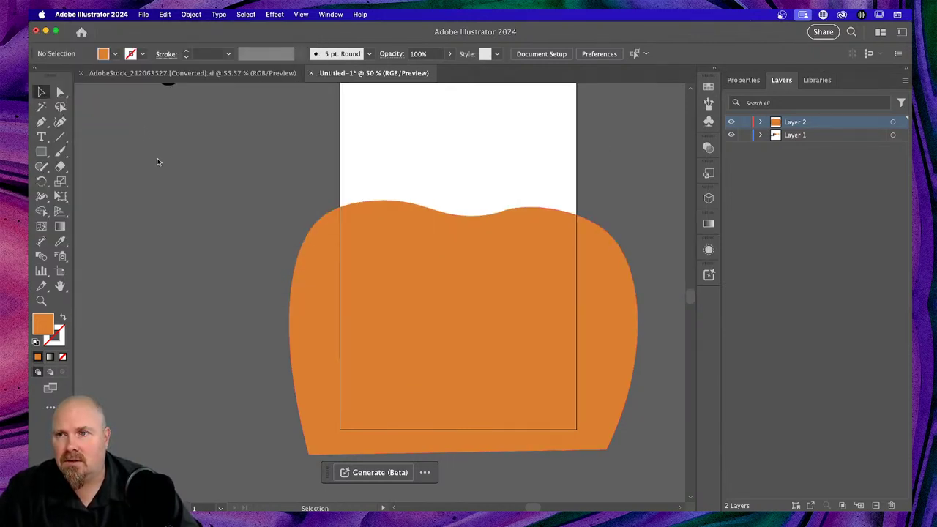
left_click(60, 121)
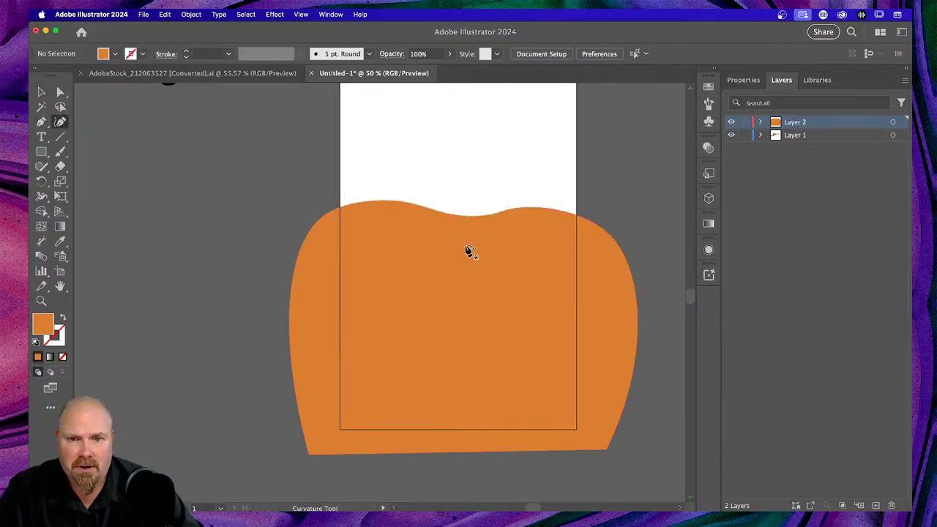
Reshape the hill's wavy top edge by moving top points and adding a new one
left_click(42, 92)
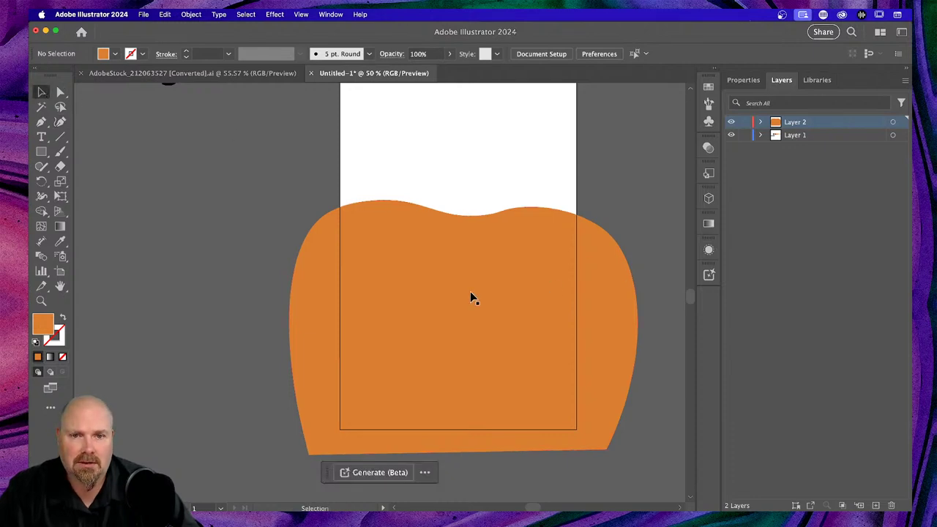
left_click(471, 292)
left_click(60, 121)
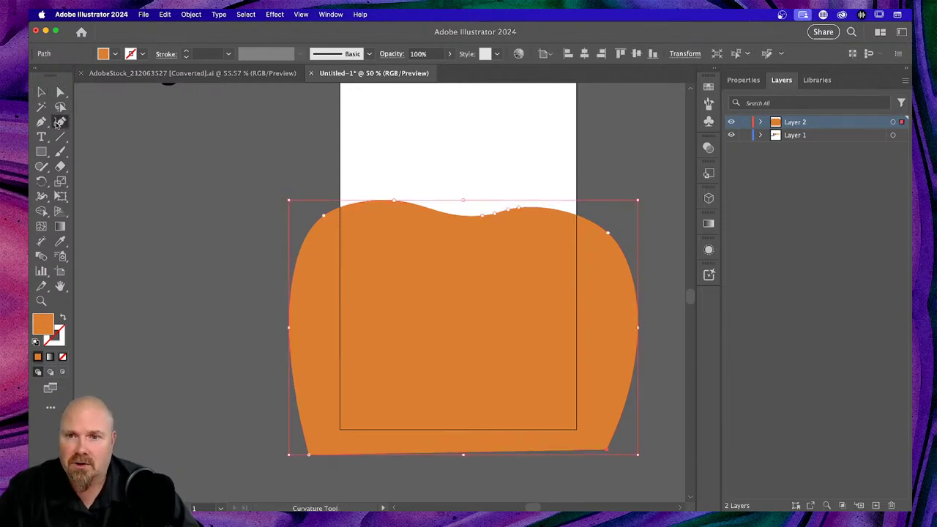
left_click_drag(394, 200, 394, 234)
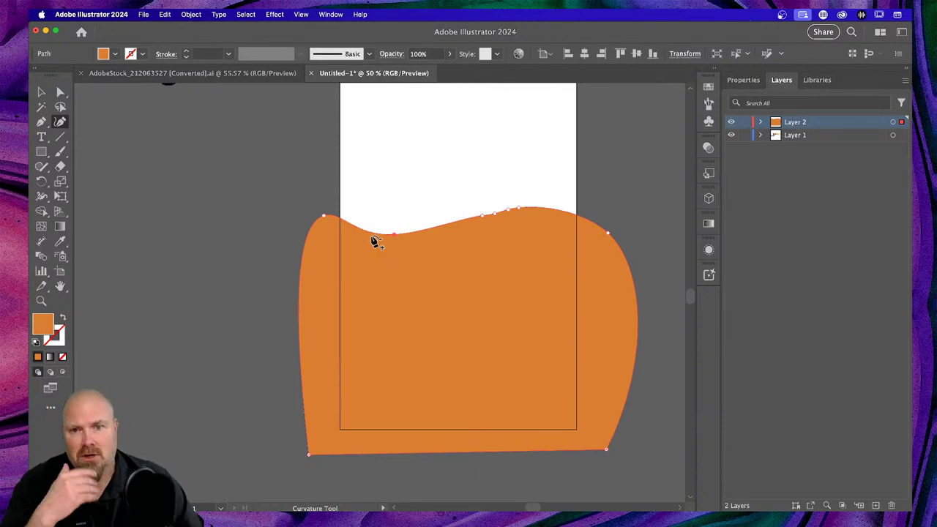
left_click_drag(394, 235, 390, 198)
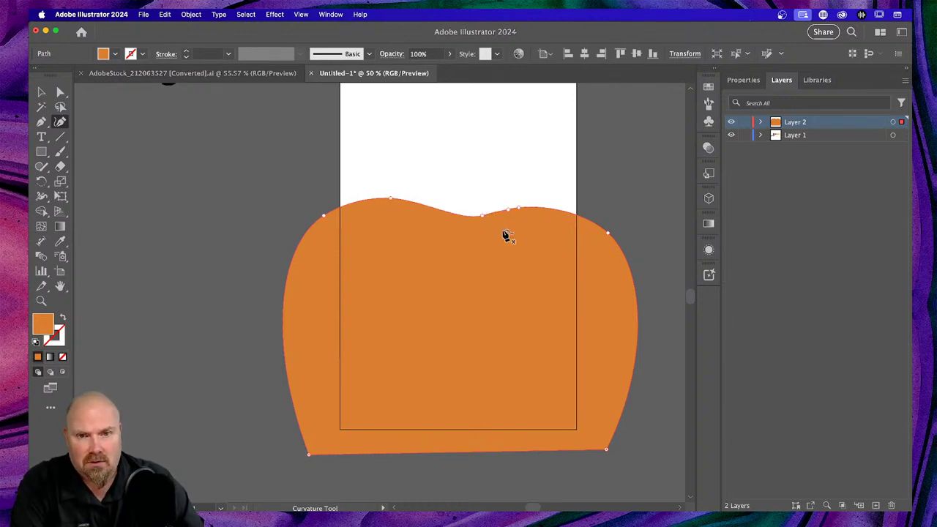
left_click(515, 209)
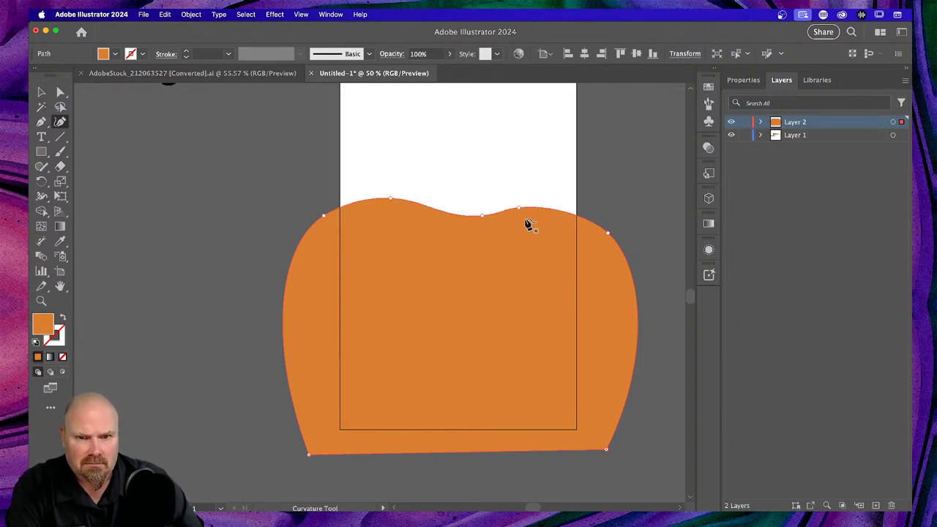
left_click_drag(519, 210, 545, 208)
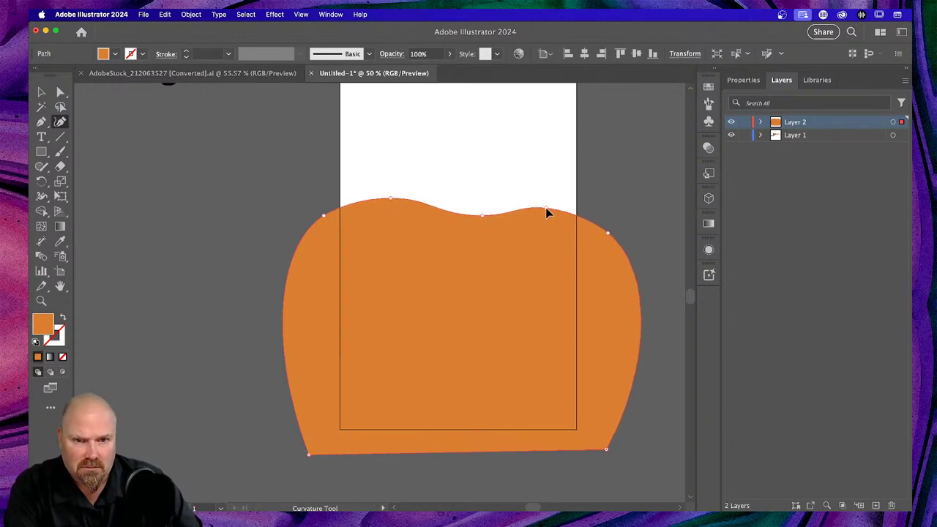
Make the hill's corners sharp and pin its side and bottom points to the artboard edges
double_click(607, 236)
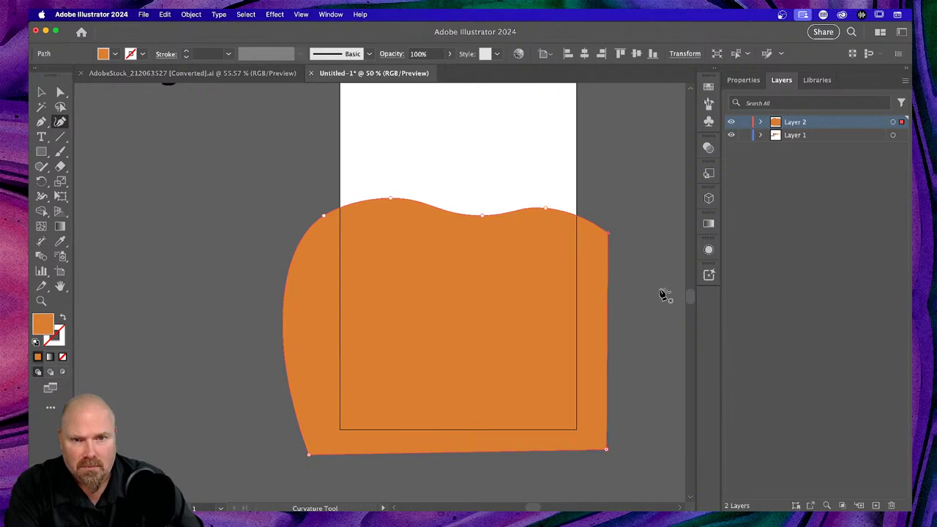
double_click(323, 215)
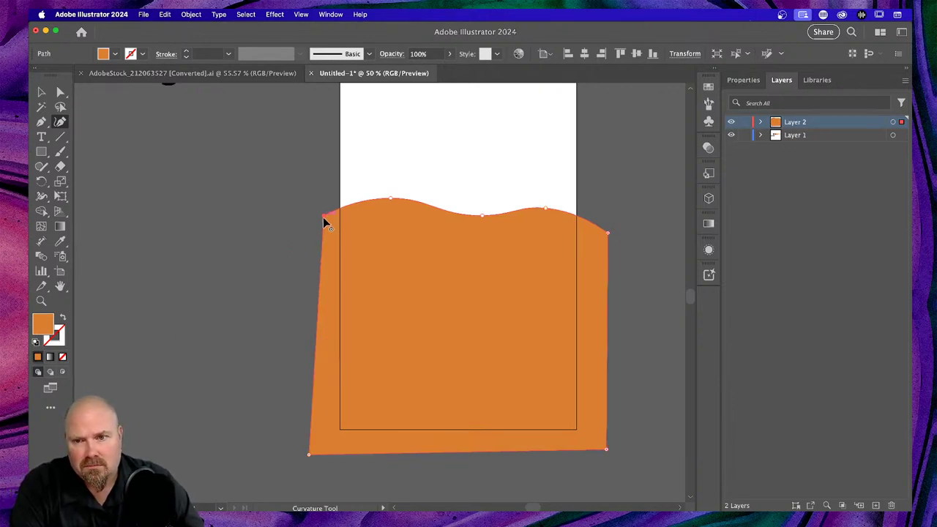
left_click_drag(324, 217, 340, 215)
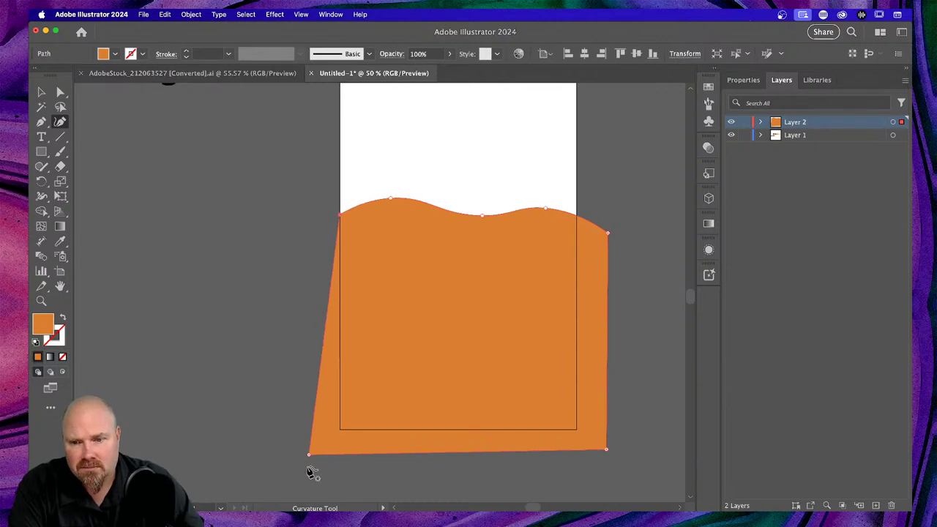
left_click_drag(309, 455, 341, 432)
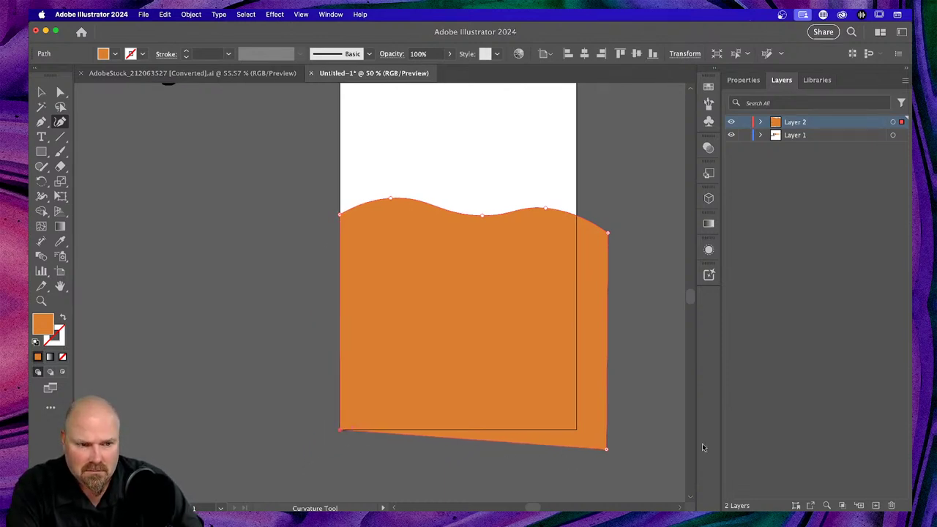
left_click_drag(605, 451, 577, 432)
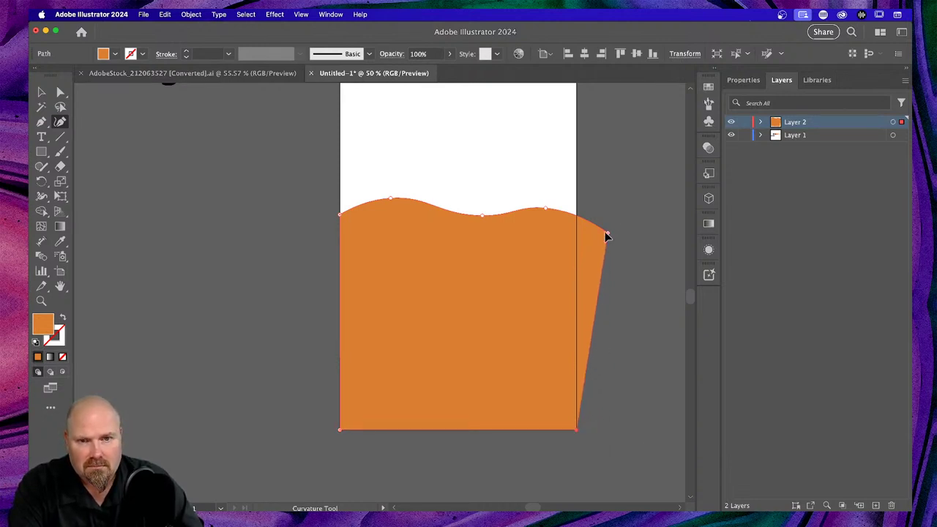
left_click_drag(606, 235, 579, 232)
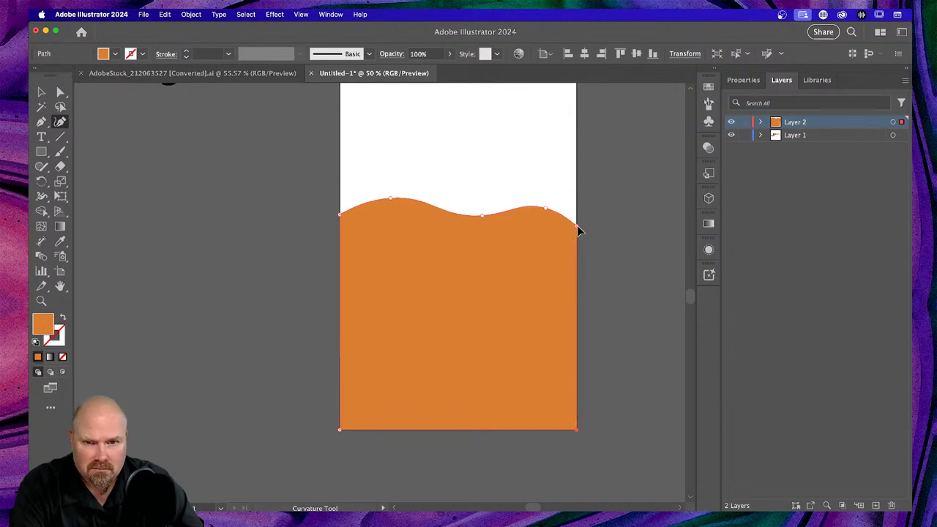
Delete the stray lone anchor point left beside the hill
left_click(650, 262)
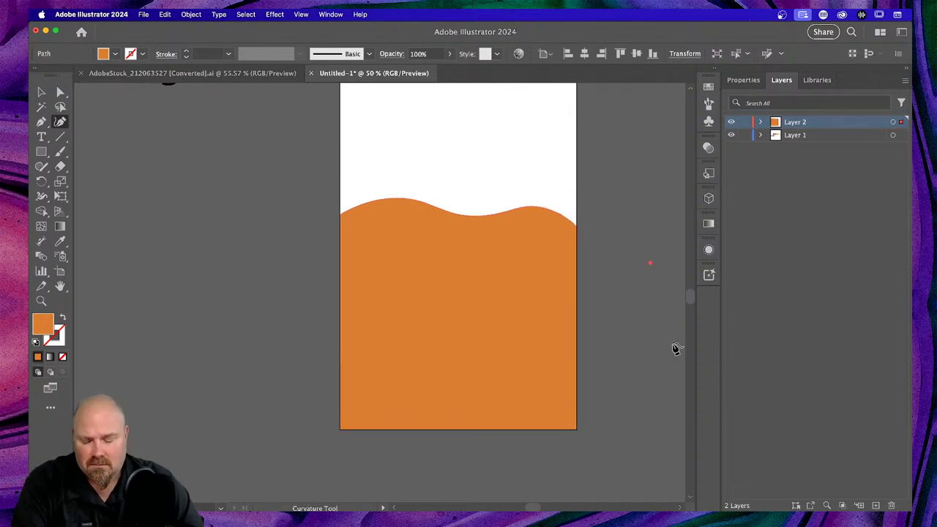
key("v")
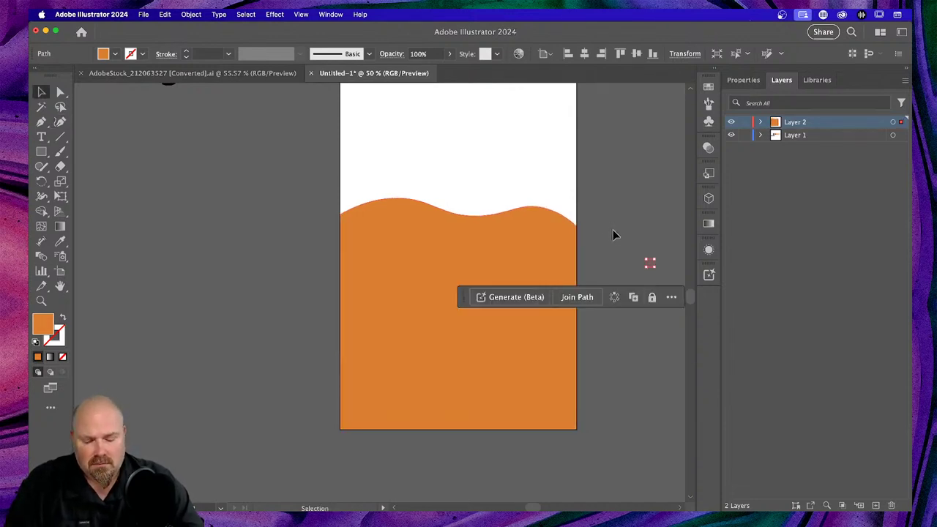
key("Delete")
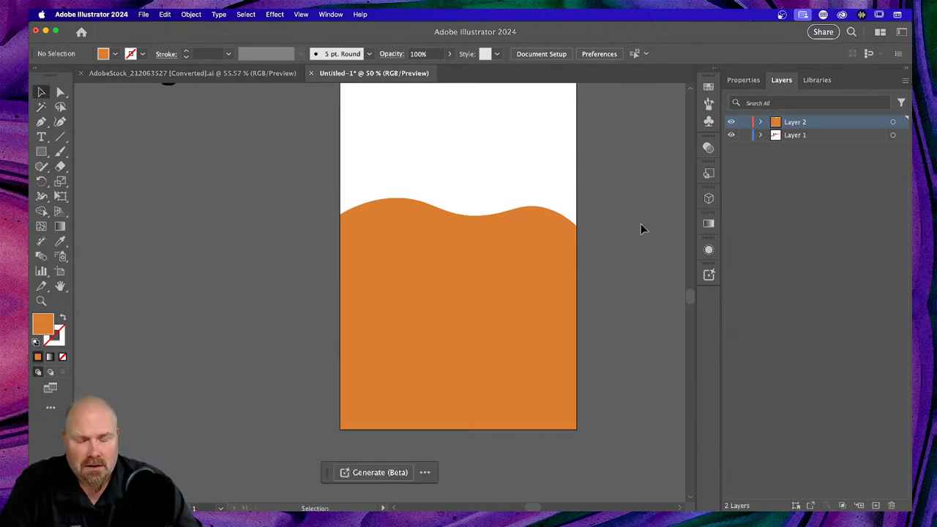
scroll(645, 227, "up", 2)
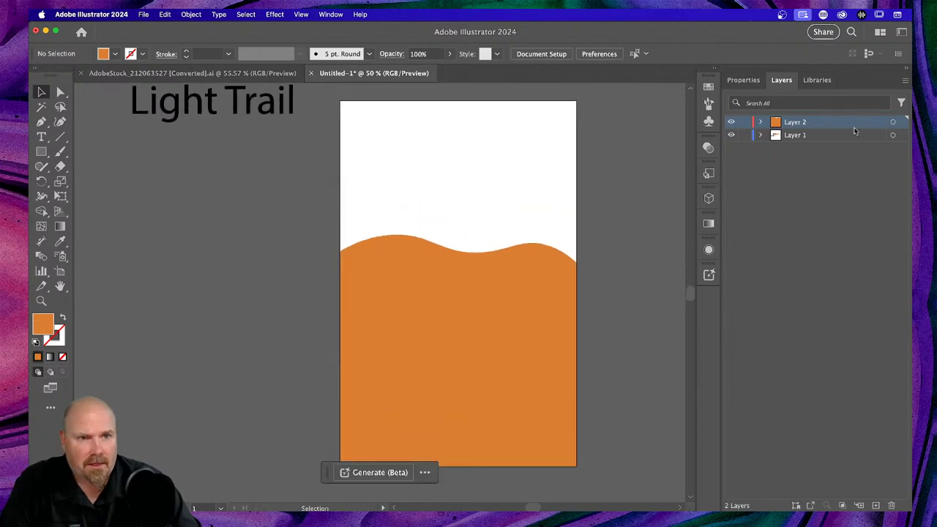
On a new layer, draw a dark reddish-brown sky rectangle and move its layer below Layer 2
left_click(876, 505)
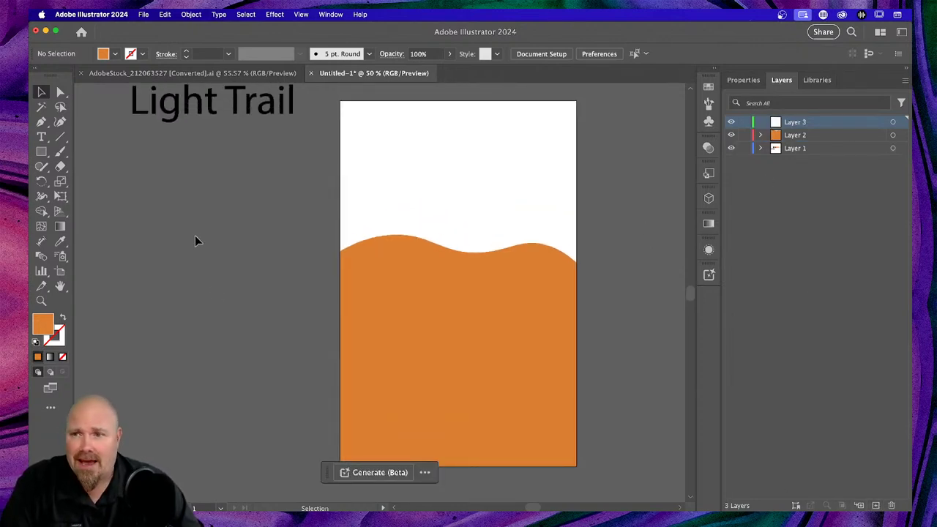
left_click(114, 54)
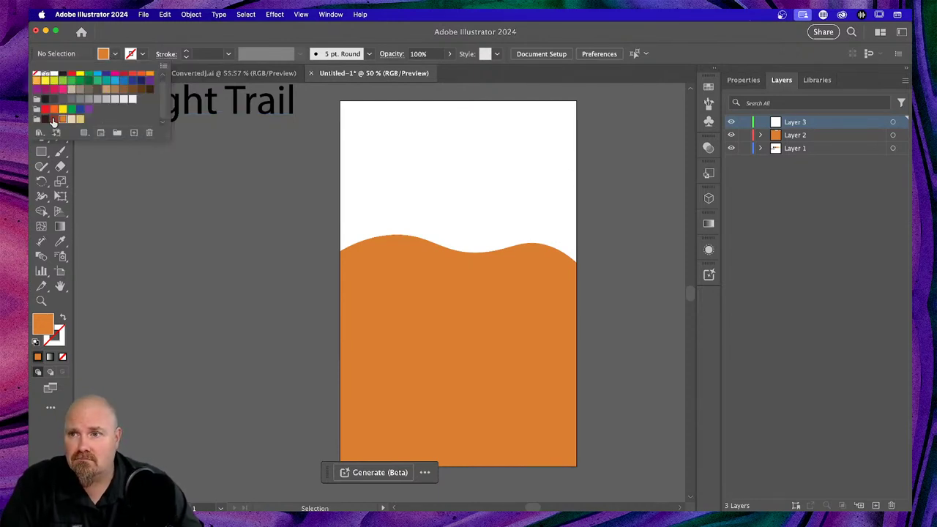
left_click(53, 119)
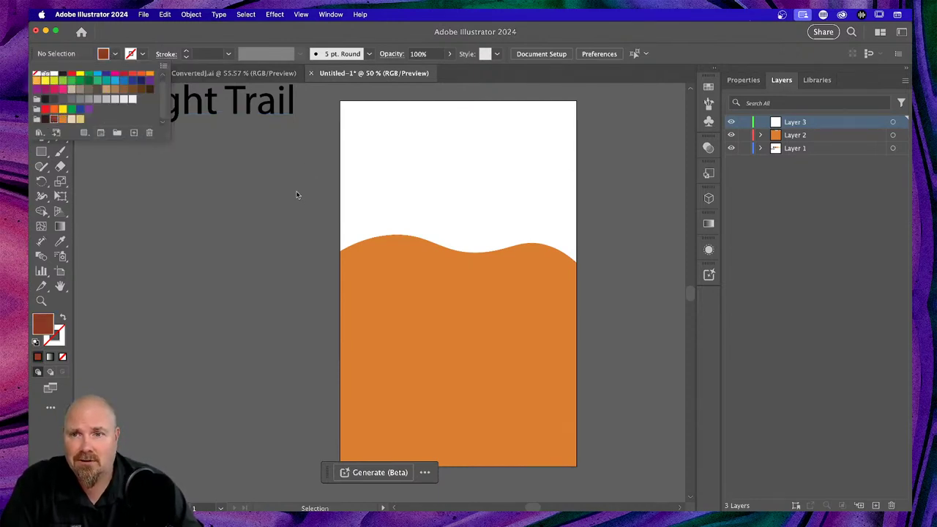
left_click(327, 105)
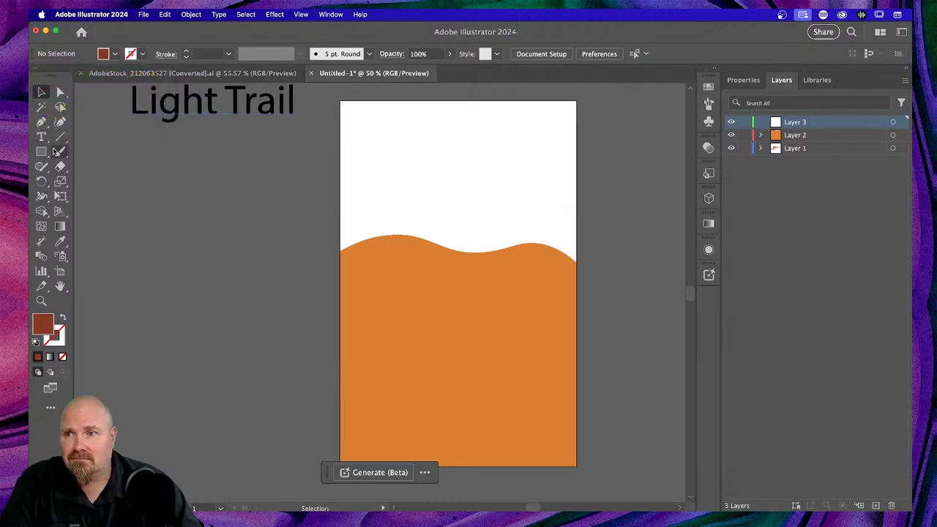
left_click(41, 151)
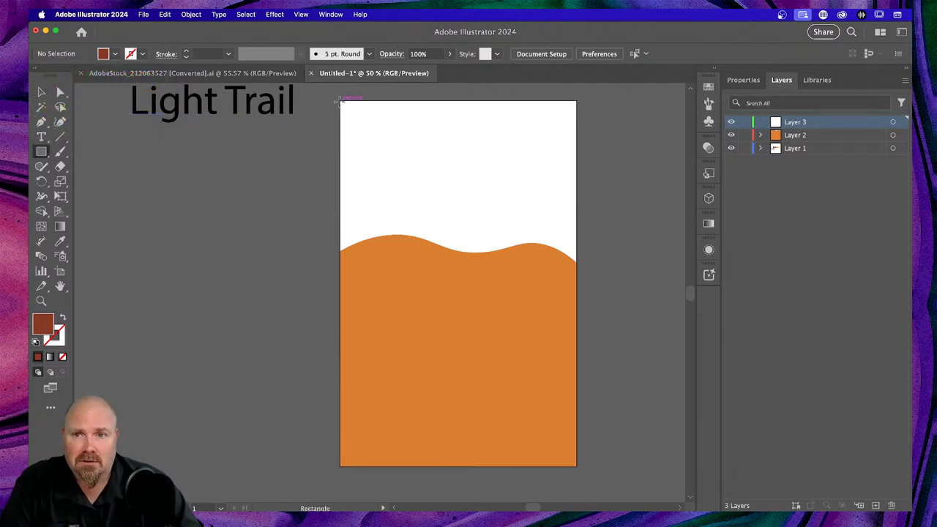
mouse_move(331, 104)
left_mouse_down()
mouse_move(561, 216)
mouse_move(492, 256)
mouse_move(505, 275)
left_mouse_up()
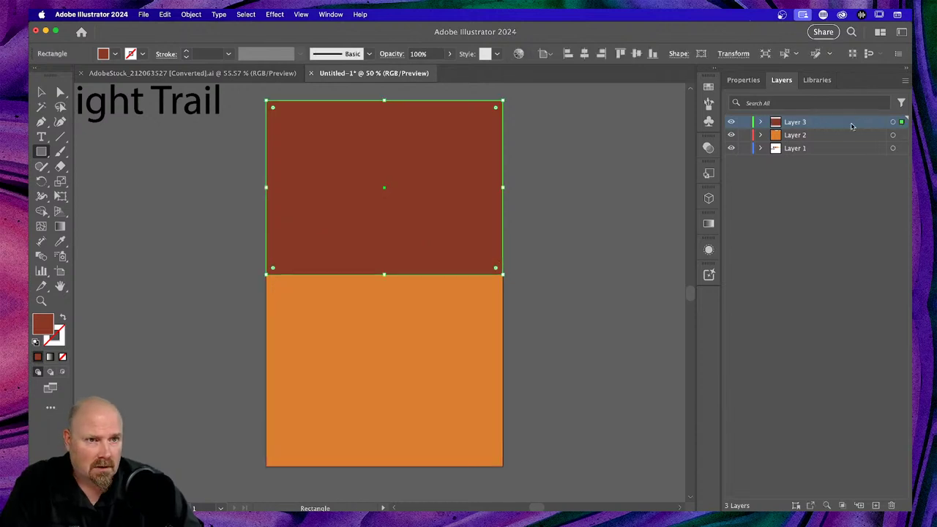
left_click_drag(852, 126, 847, 146)
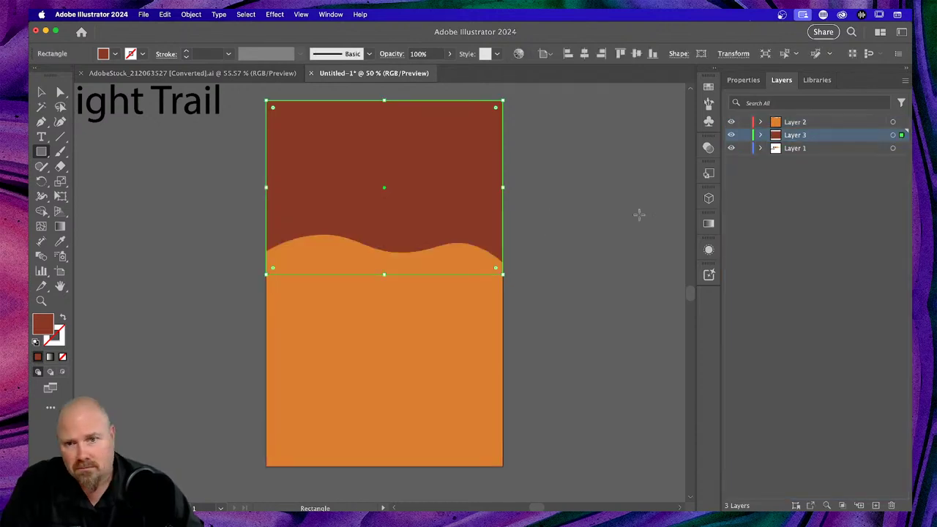
Add an empty Layer 4 for the sun and deselect the red rectangle
left_click(42, 92)
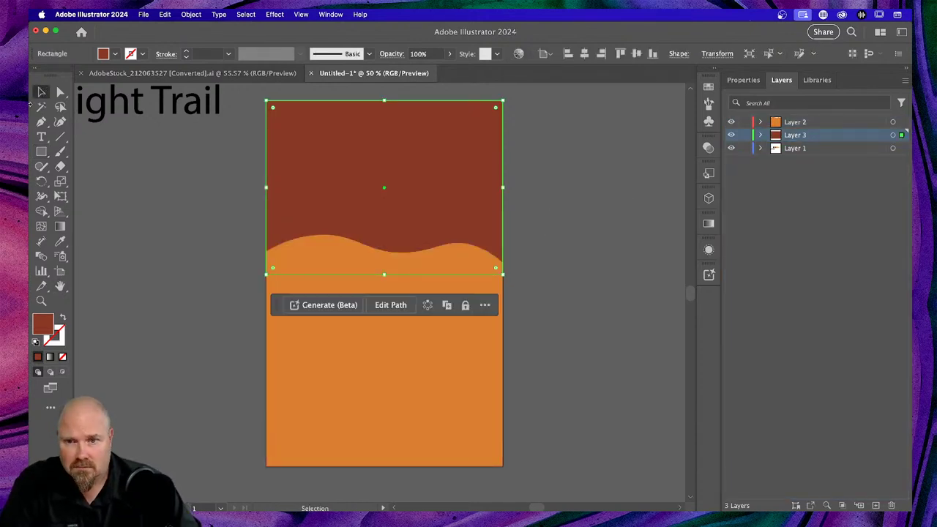
left_click(797, 254)
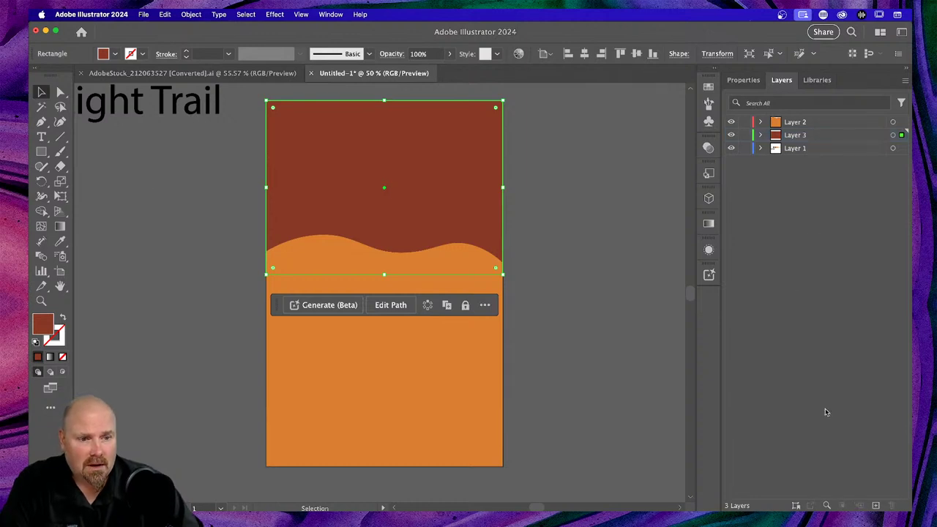
left_click(876, 506)
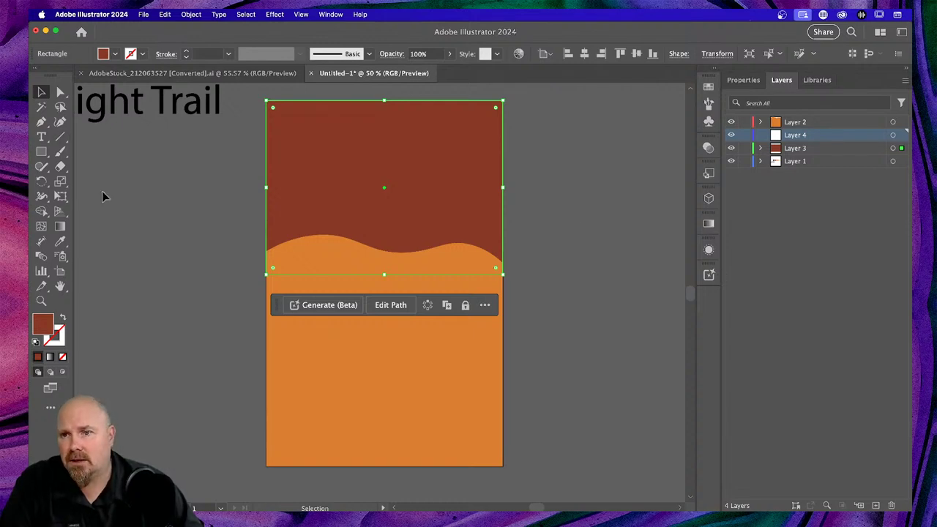
left_click(126, 225)
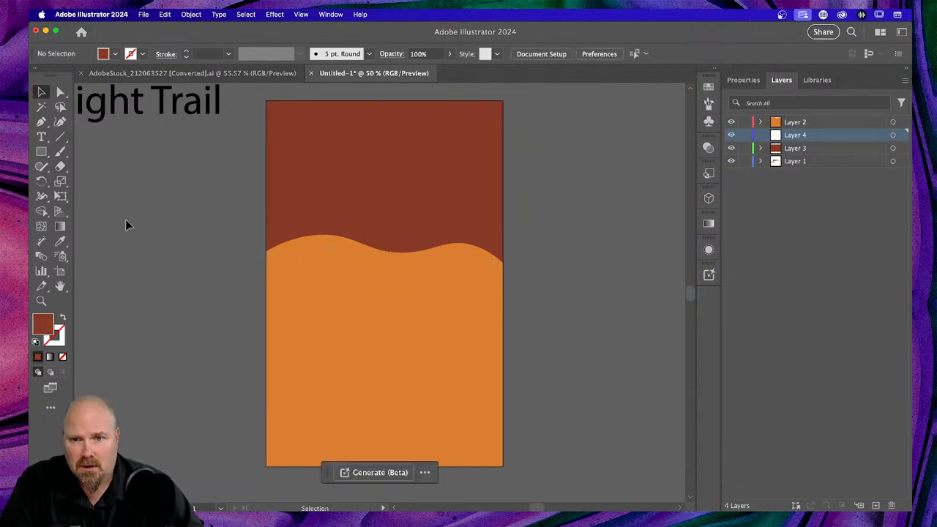
Draw a light beige circle in the sky, about 7 inches wide
left_click_drag(42, 152, 101, 184)
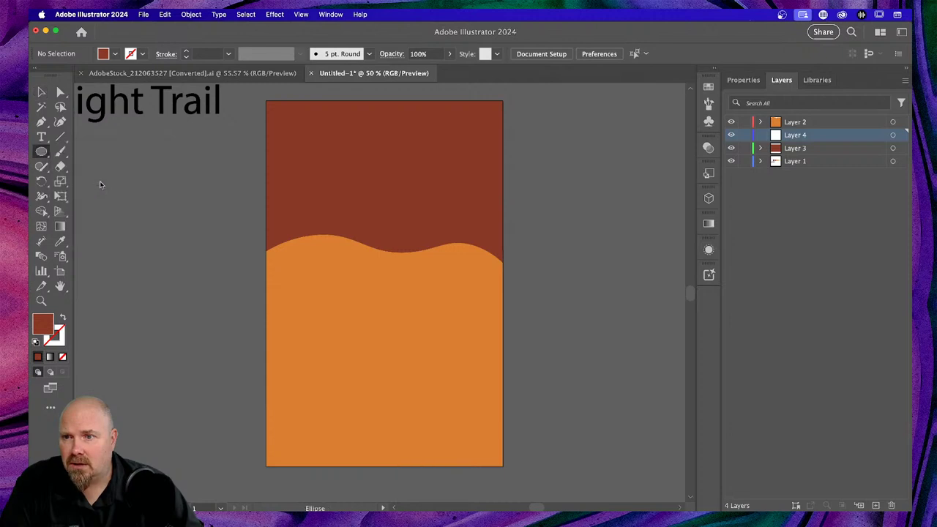
left_click(115, 54)
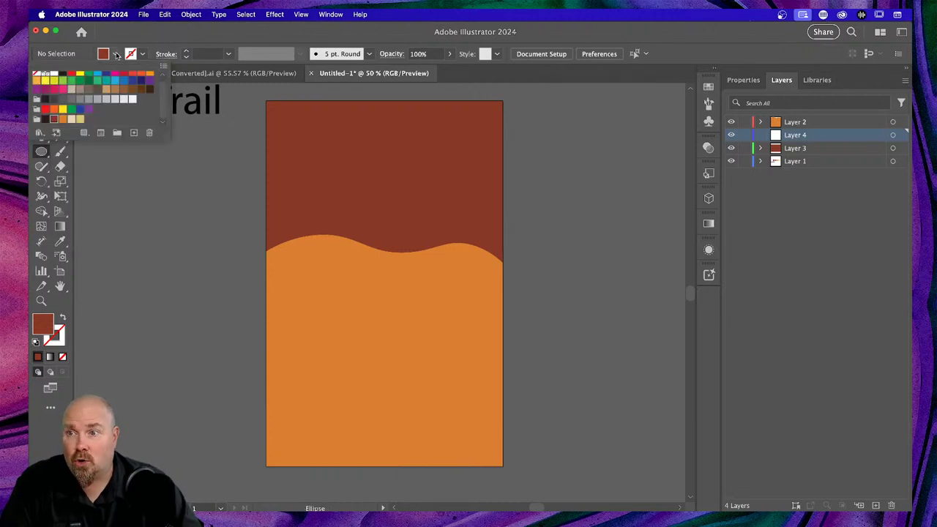
left_click(71, 118)
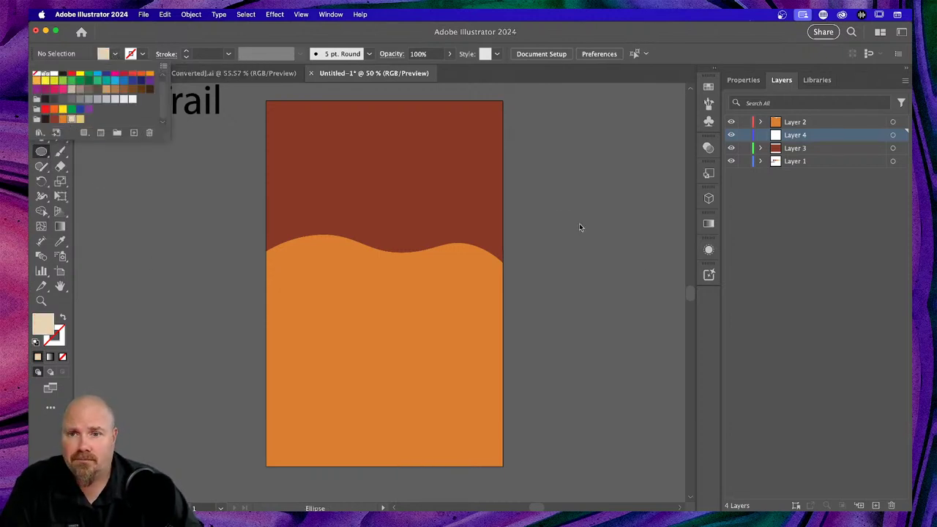
left_click(338, 189)
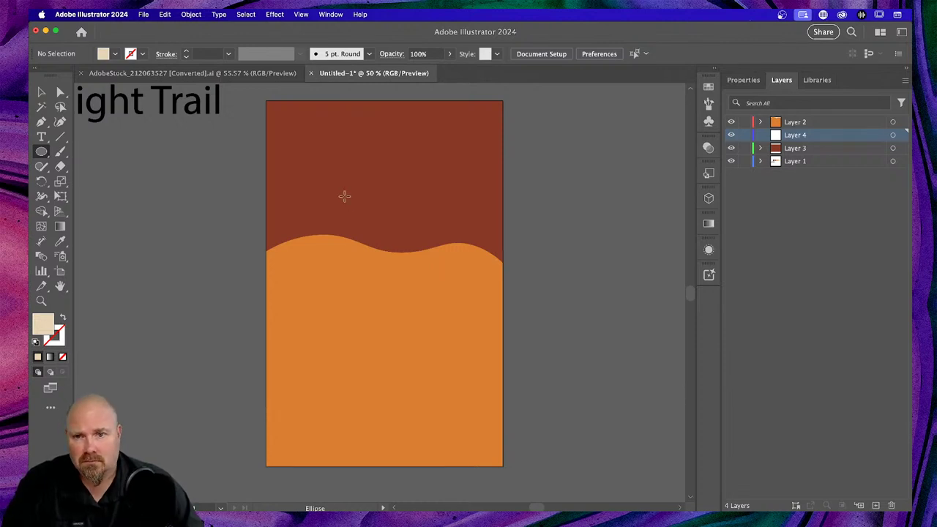
mouse_move(344, 196)
left_mouse_down()
mouse_move(457, 273)
mouse_move(479, 302)
left_mouse_up()
left_click_drag(452, 234, 463, 245)
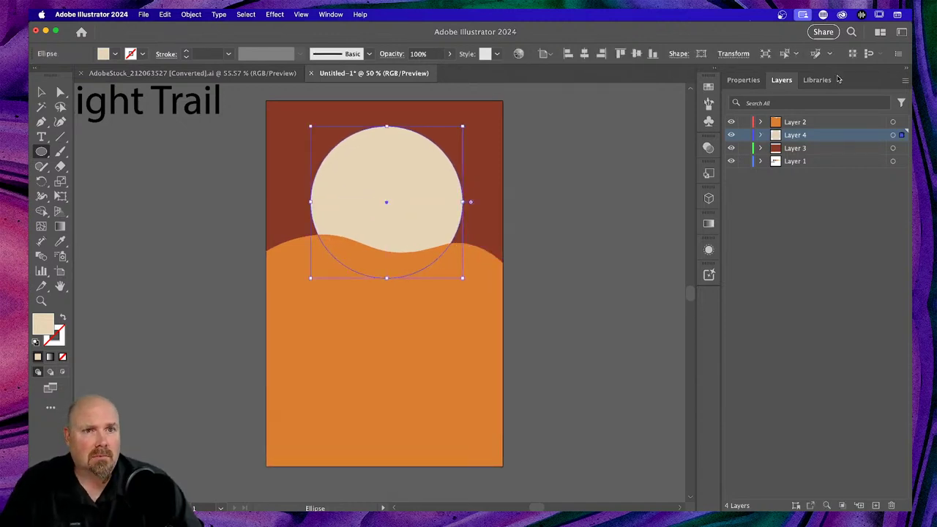
Centre the sun circle horizontally on the artboard and deselect it
left_click(732, 83)
left_click(811, 351)
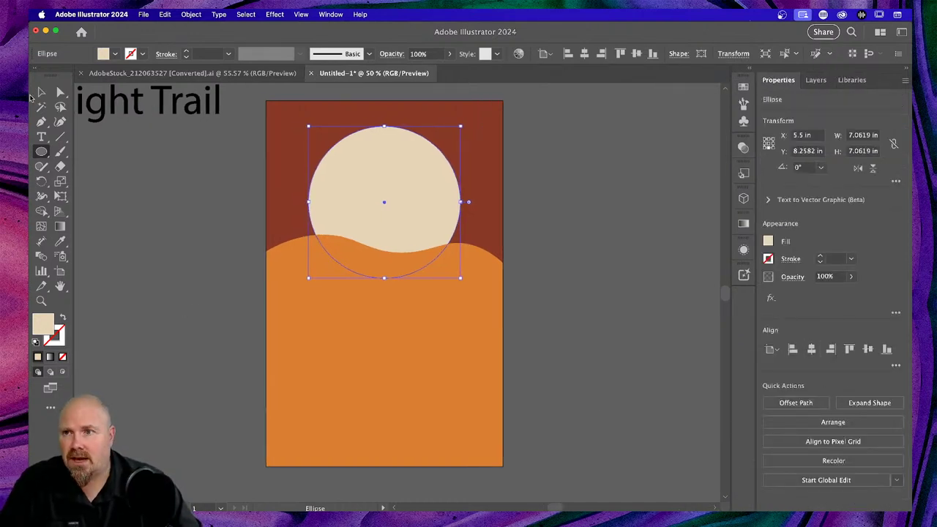
key("v")
left_click(676, 295)
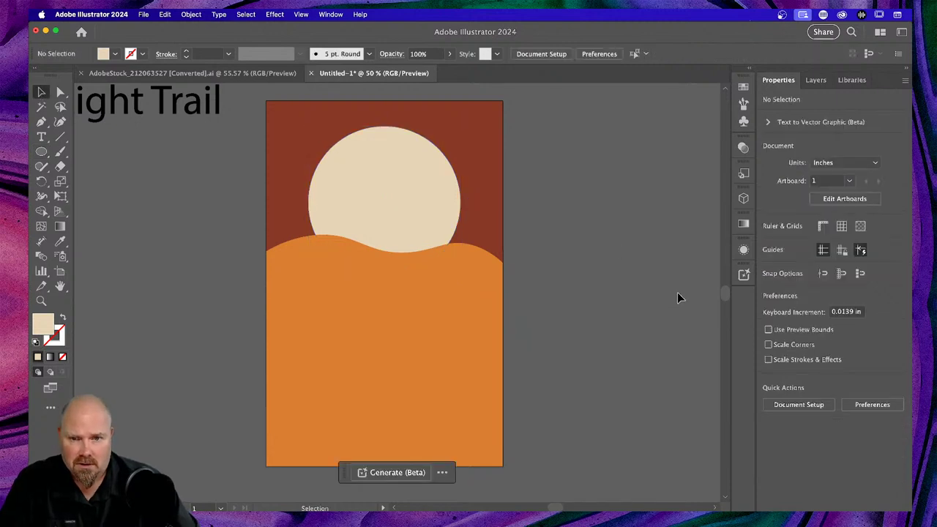
scroll(676, 295, "down", 2)
scroll(677, 297, "up", 2)
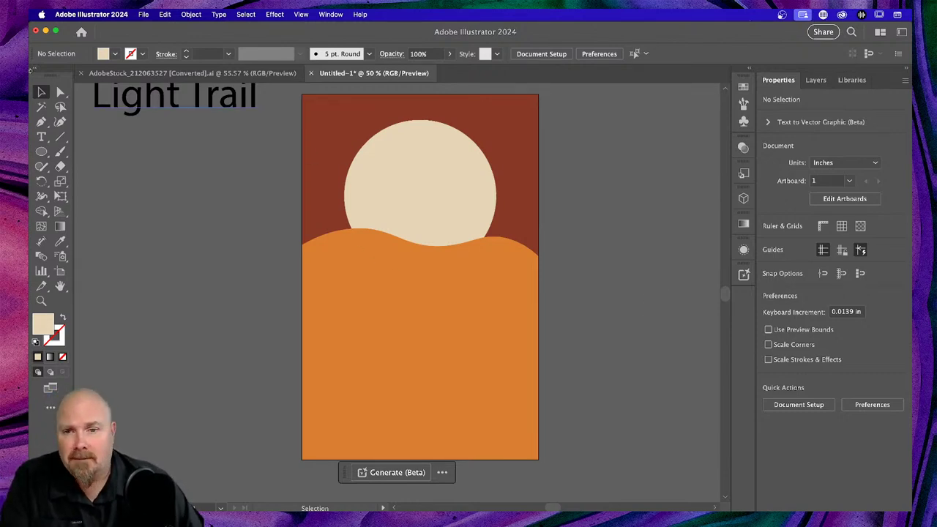
Add Layer 5 for the path, move it to the top and make it active
left_click(60, 122)
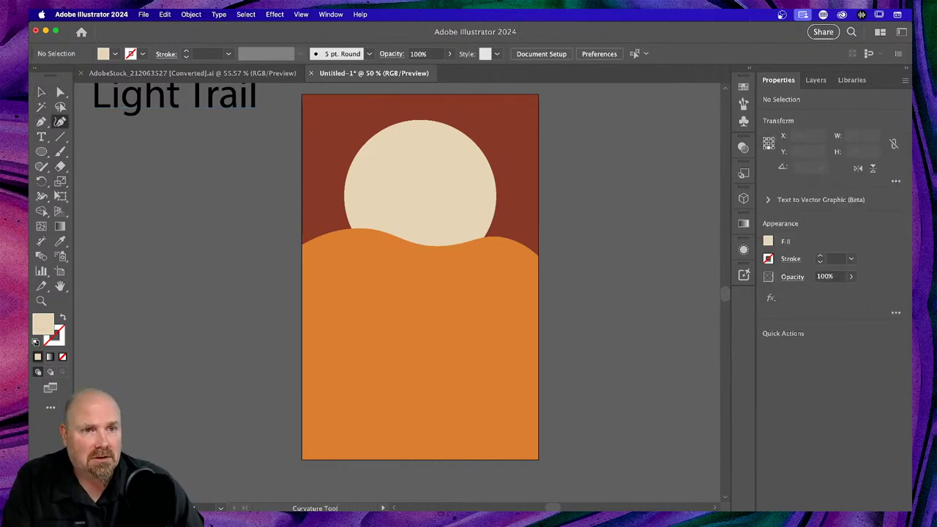
left_click(816, 79)
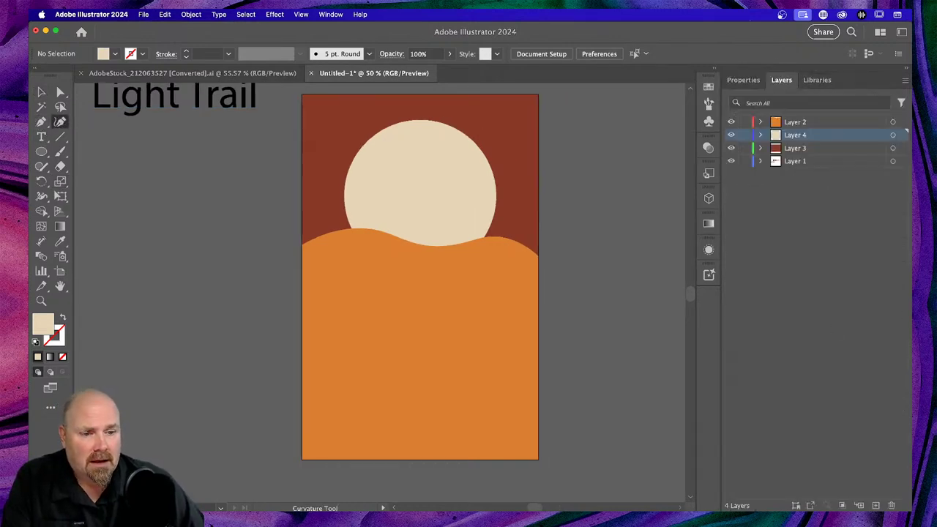
left_click(876, 505)
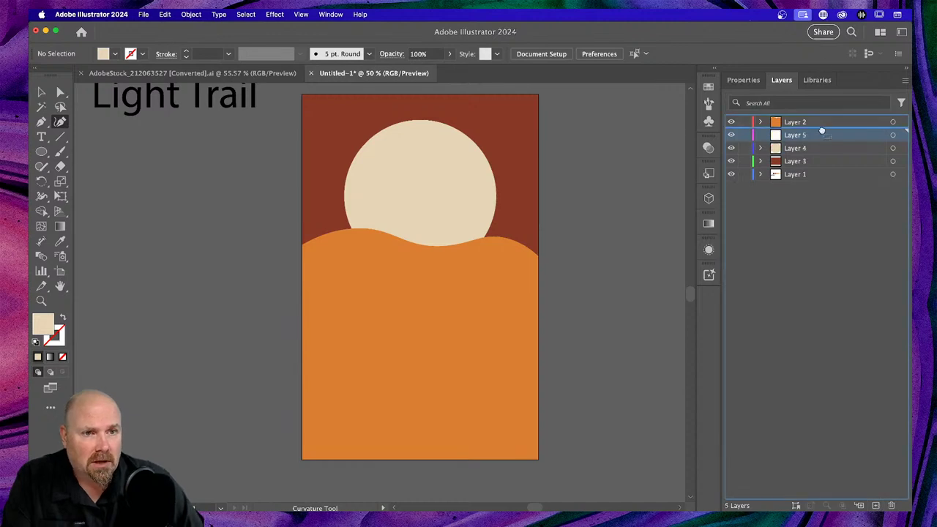
left_click_drag(822, 131, 825, 121)
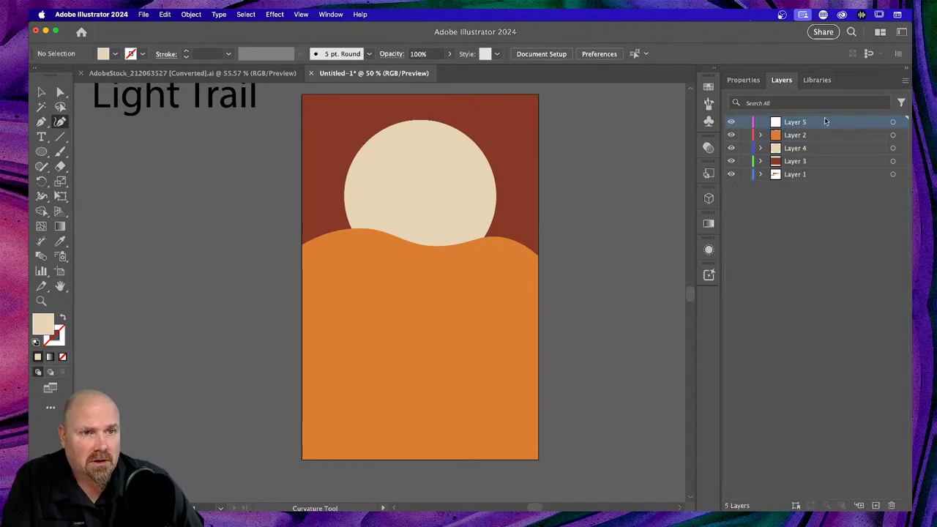
left_click(421, 248)
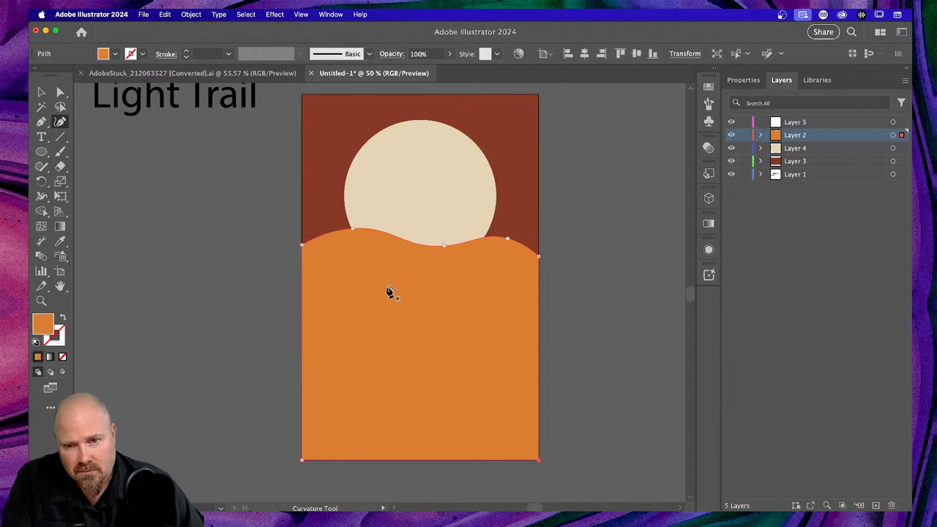
left_click(809, 121)
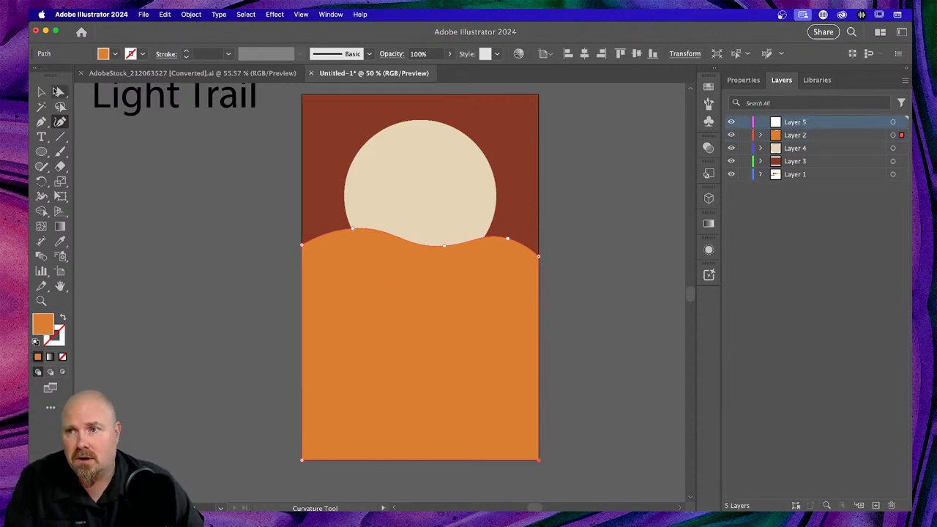
Lock the hill, sky and sun layers and set the fill colour to cream
left_click(41, 92)
left_click(152, 279)
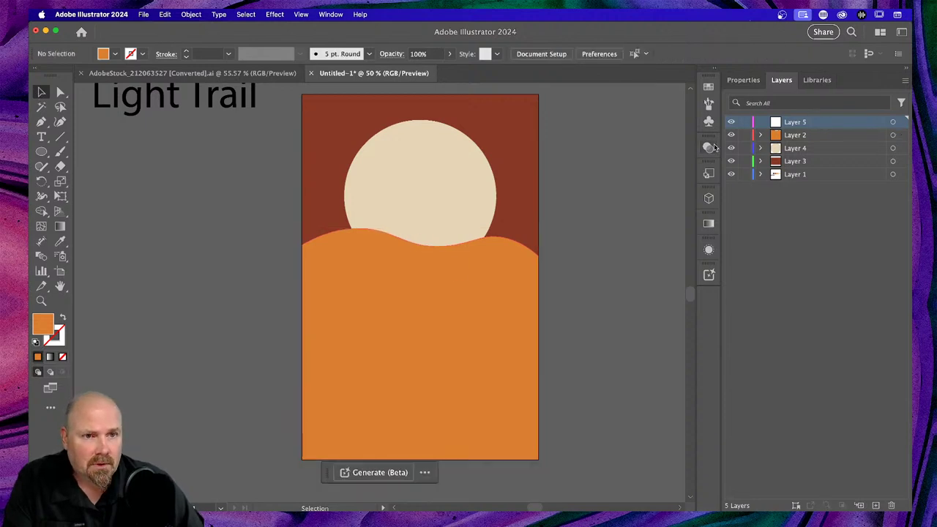
left_click_drag(744, 142, 745, 162)
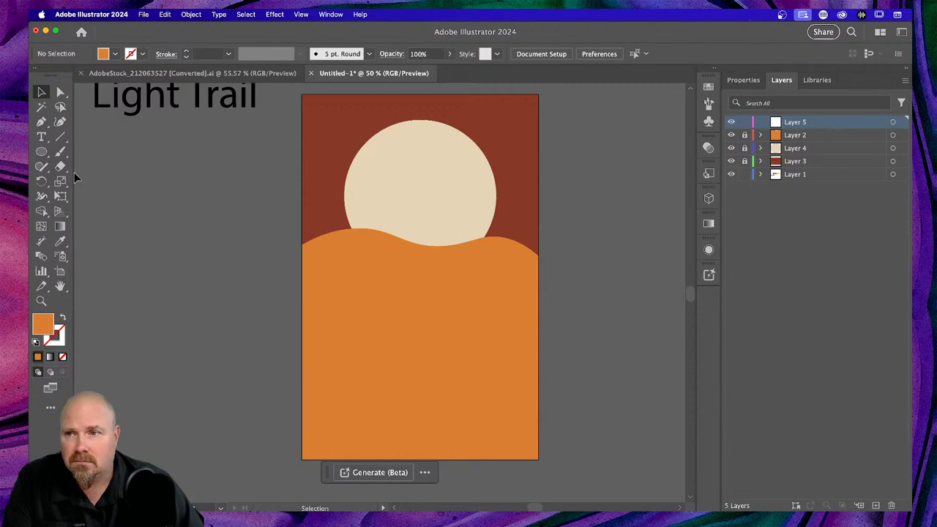
left_click(115, 54)
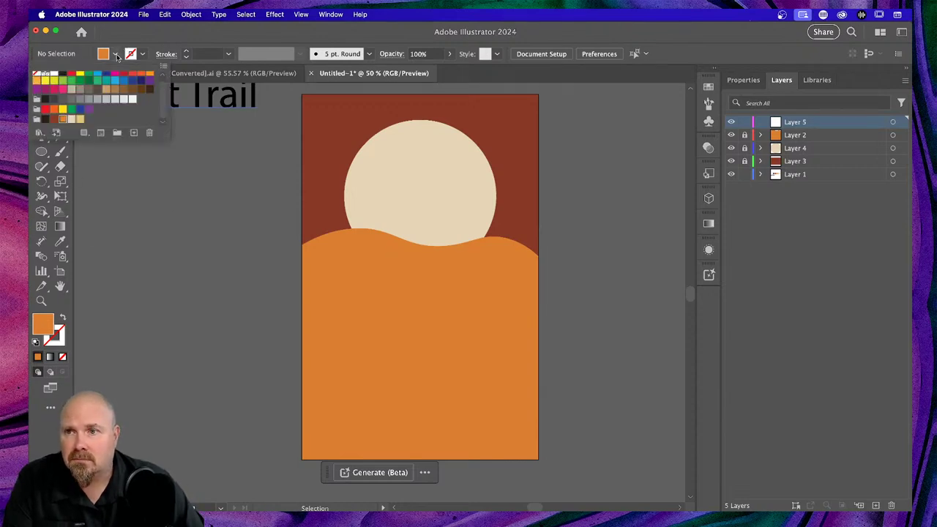
left_click(72, 119)
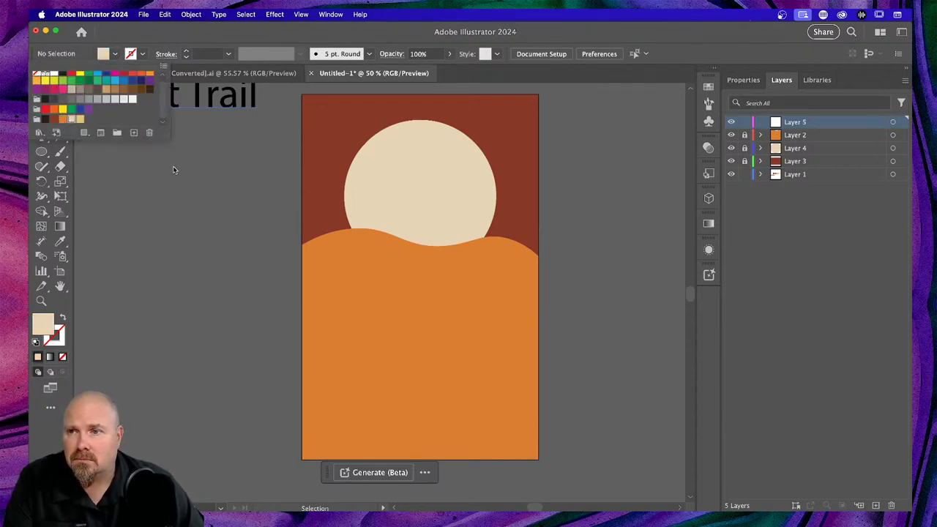
left_click(173, 170)
left_click(60, 123)
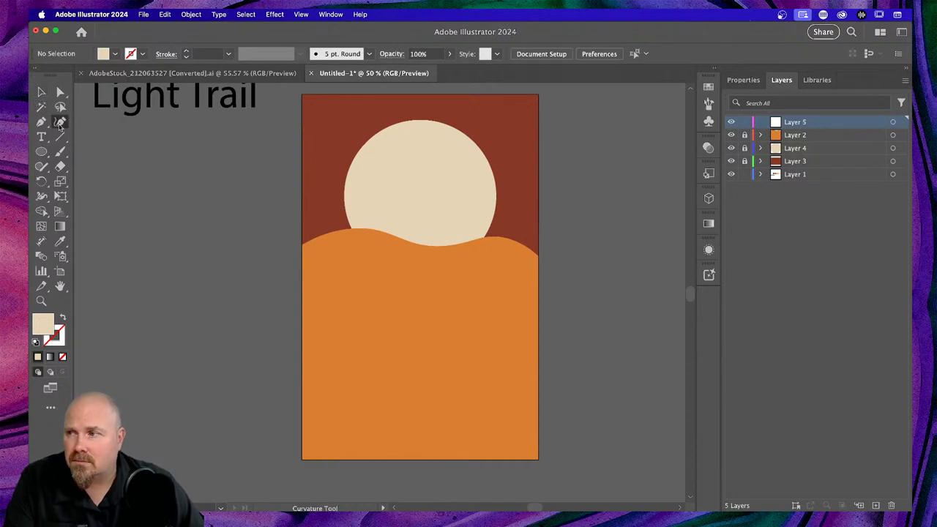
Trace the trail's S-curved left edge from the sun's base to the poster bottom, with a sharp corner
left_click(422, 245)
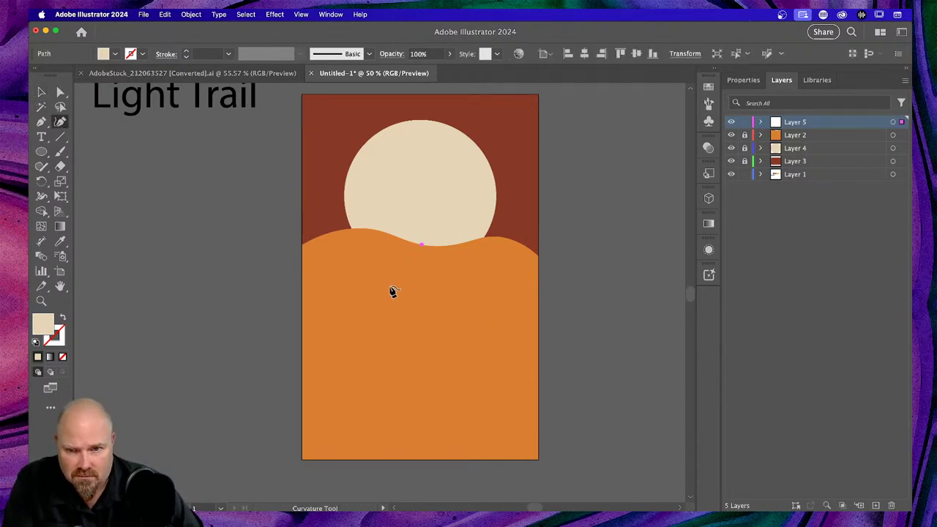
left_click(390, 287)
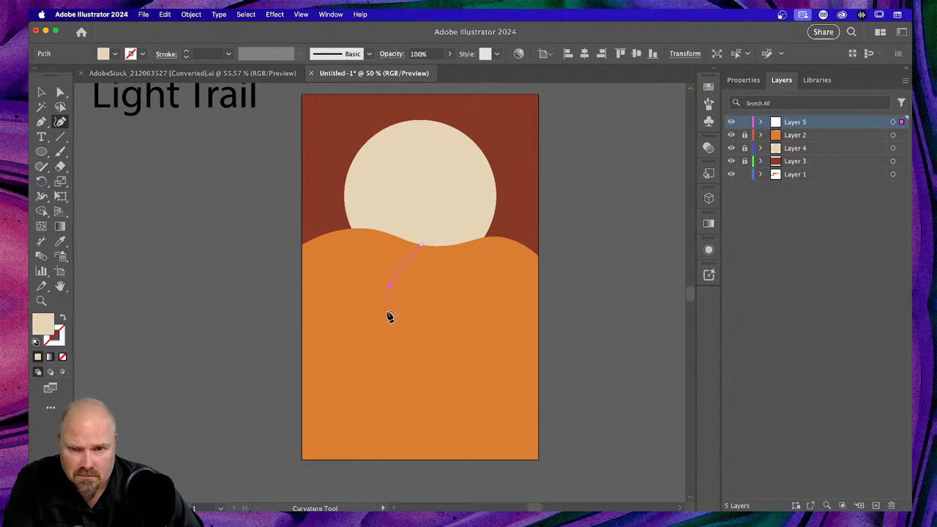
left_click(403, 355)
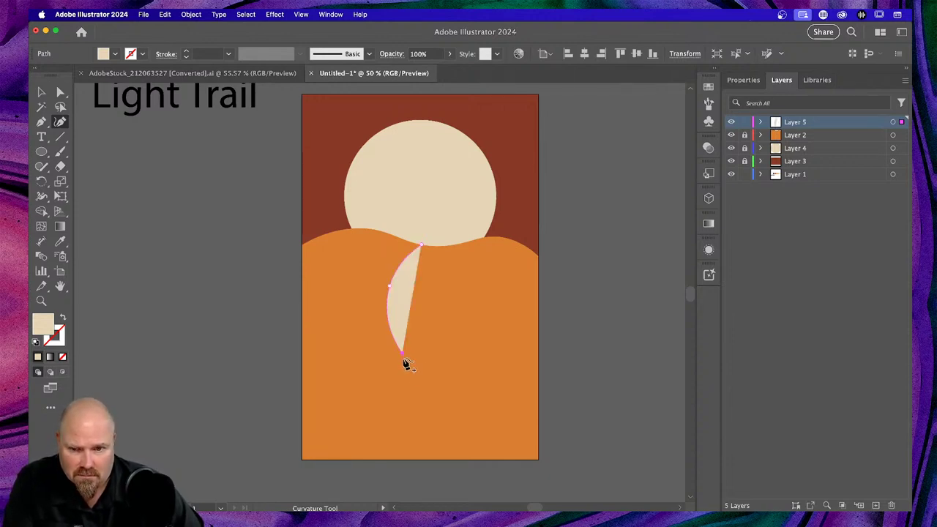
left_click(426, 399)
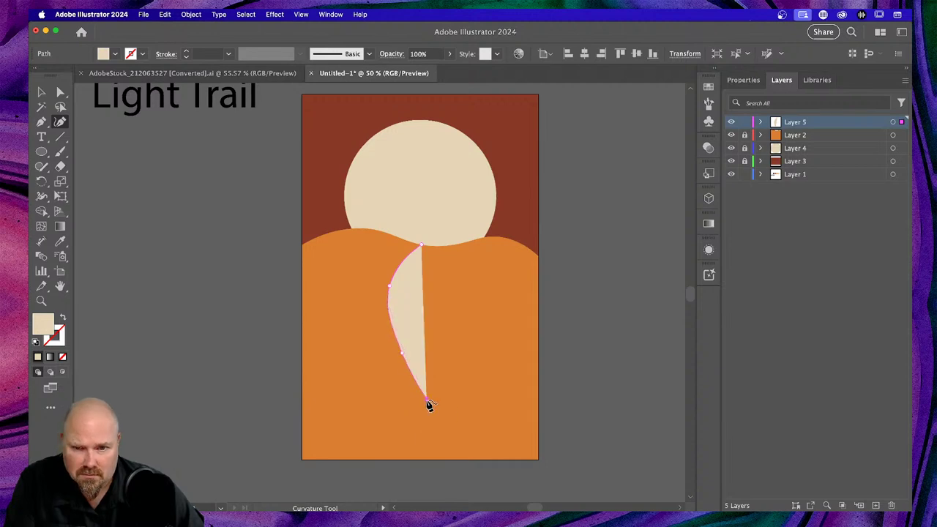
left_click(393, 462)
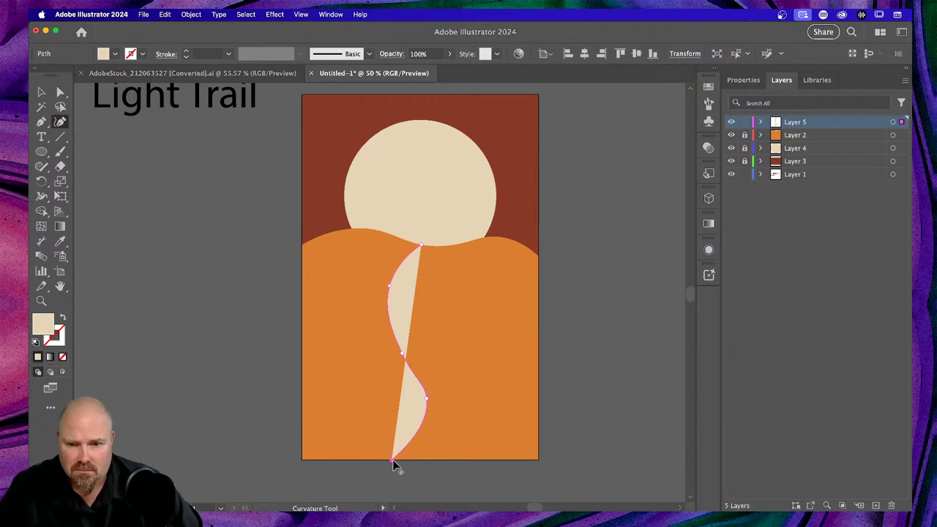
left_click(487, 462)
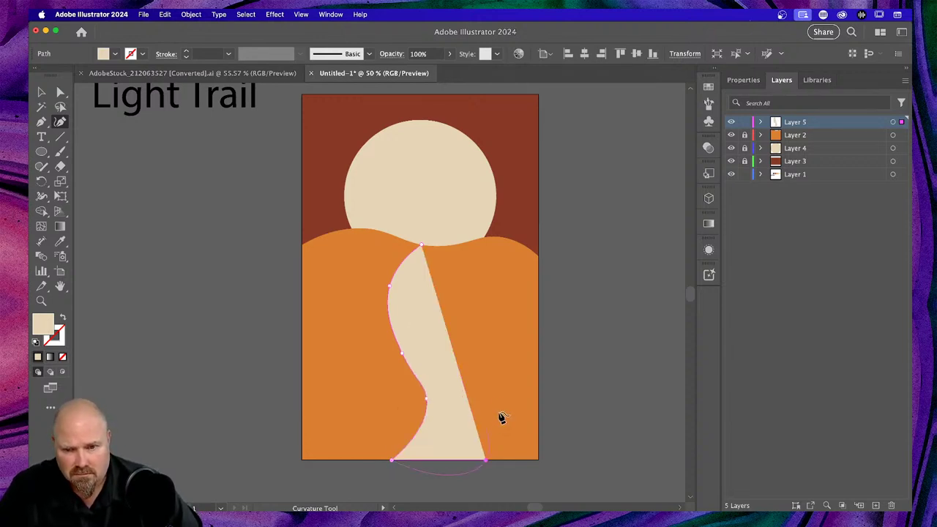
double_click(485, 459)
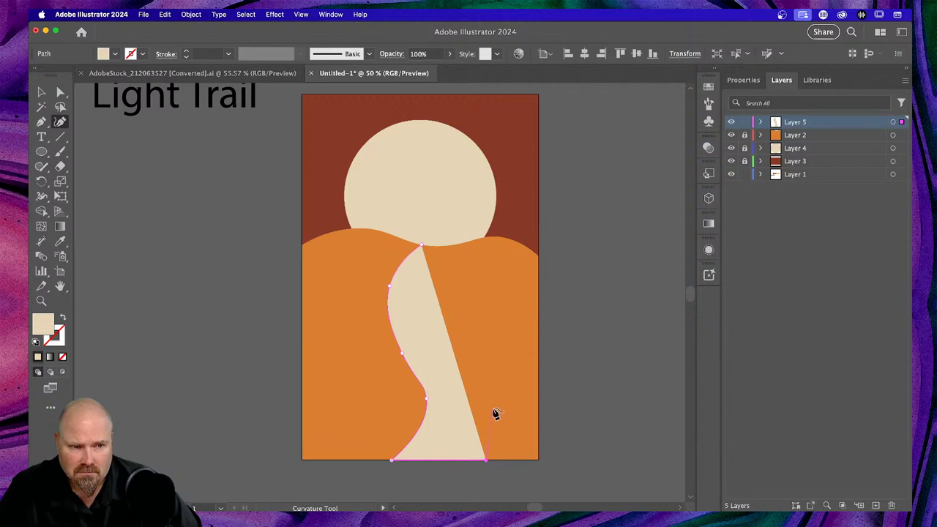
Trace the trail's right edge back up and close the shape at its top point
left_click(491, 408)
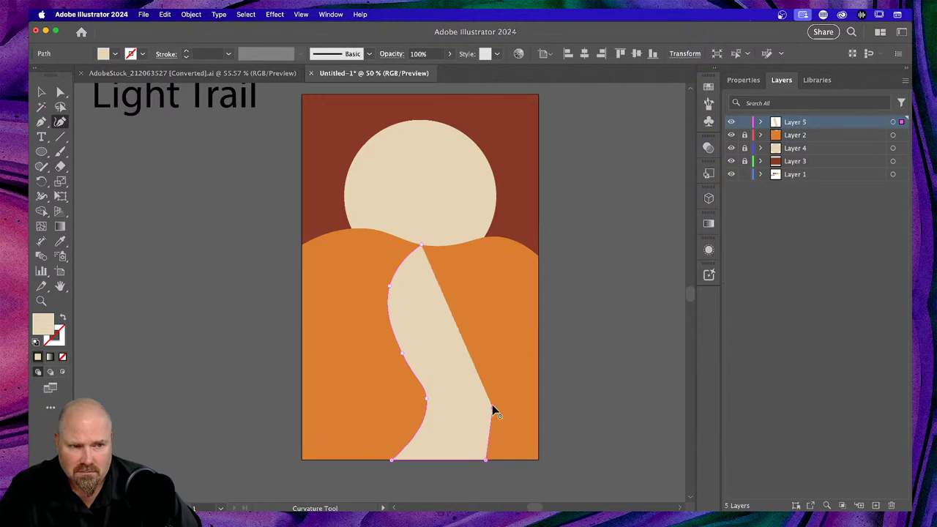
left_click(452, 342)
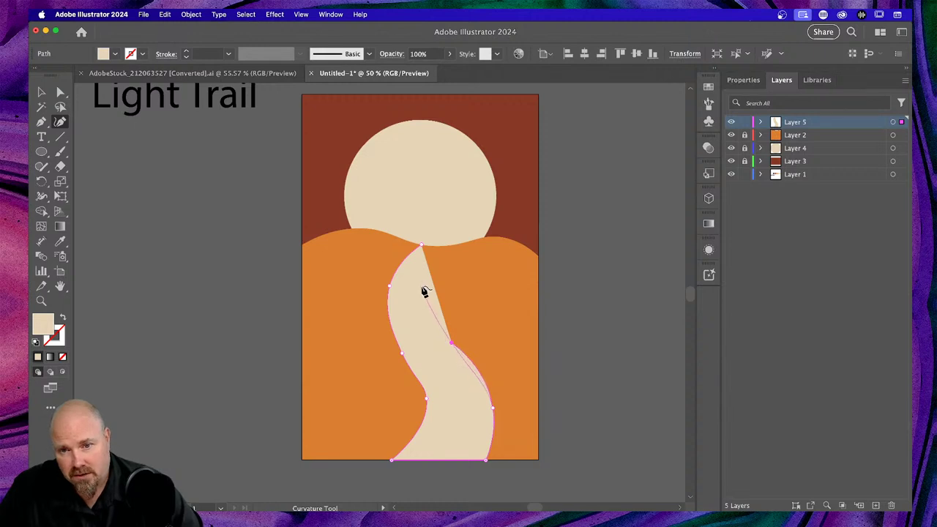
left_click(423, 287)
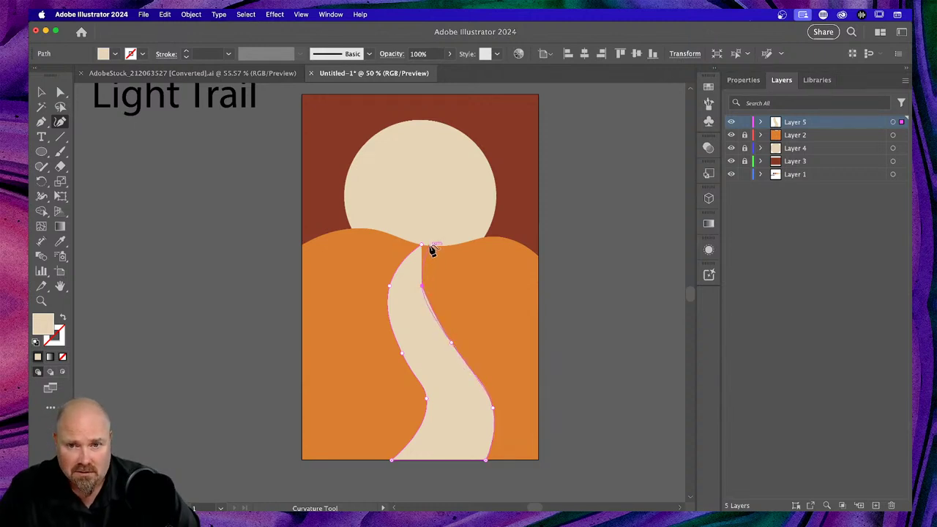
left_click(431, 247)
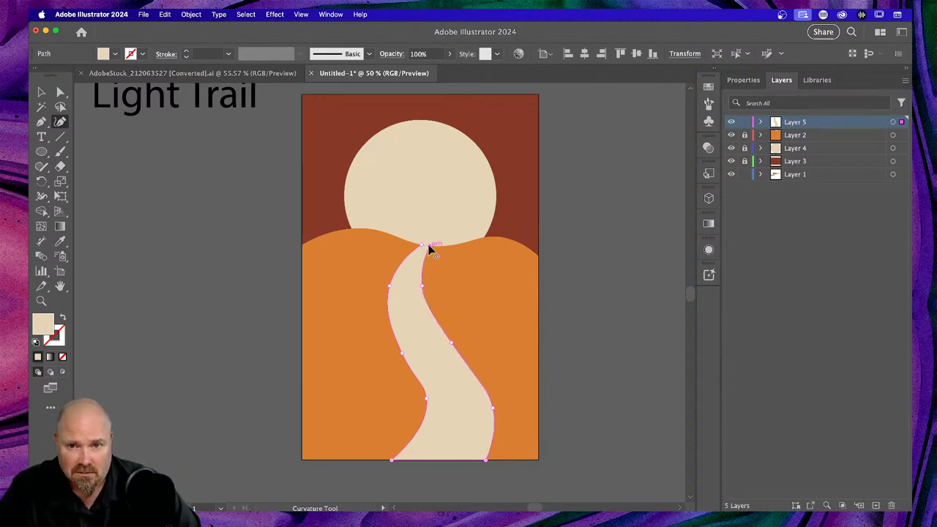
left_click(423, 246)
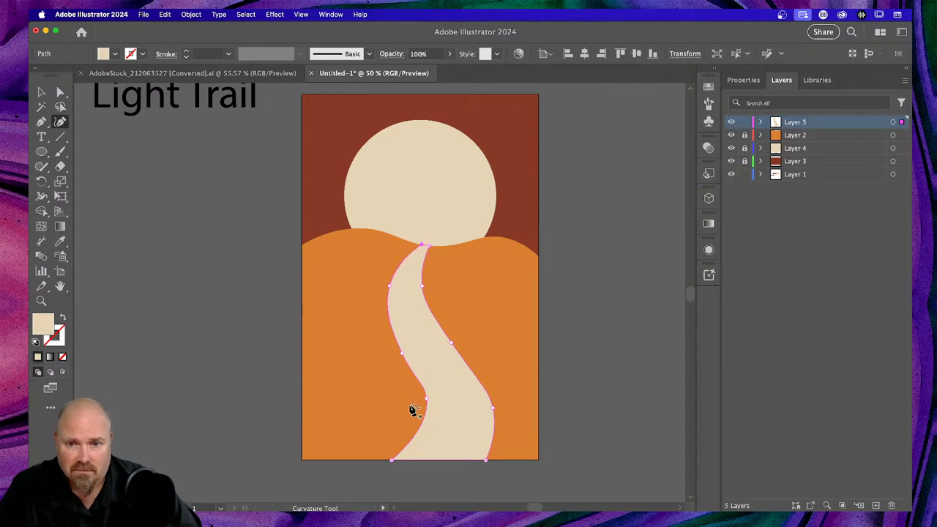
left_click(42, 92)
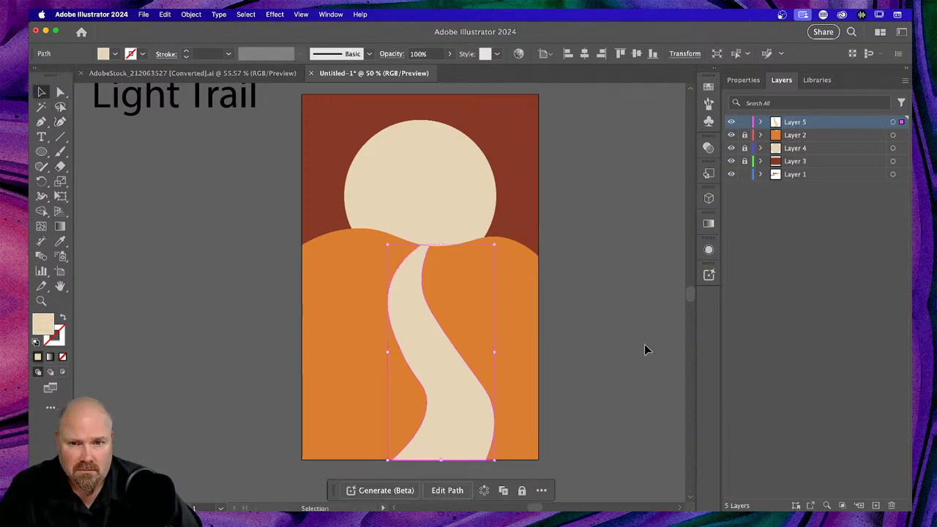
left_click(607, 298)
scroll(608, 299, "up", 1)
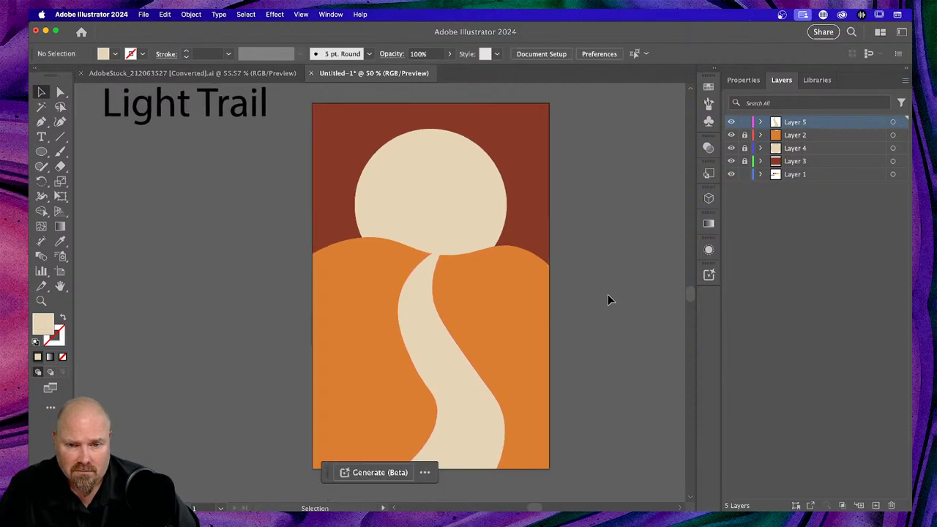
key("super+equal")
key("super+minus")
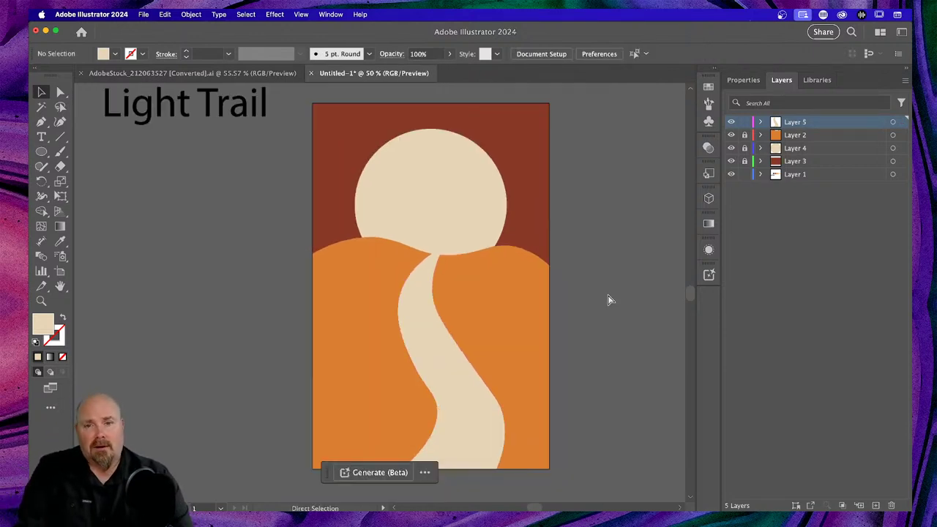
scroll(606, 284, "down", 3)
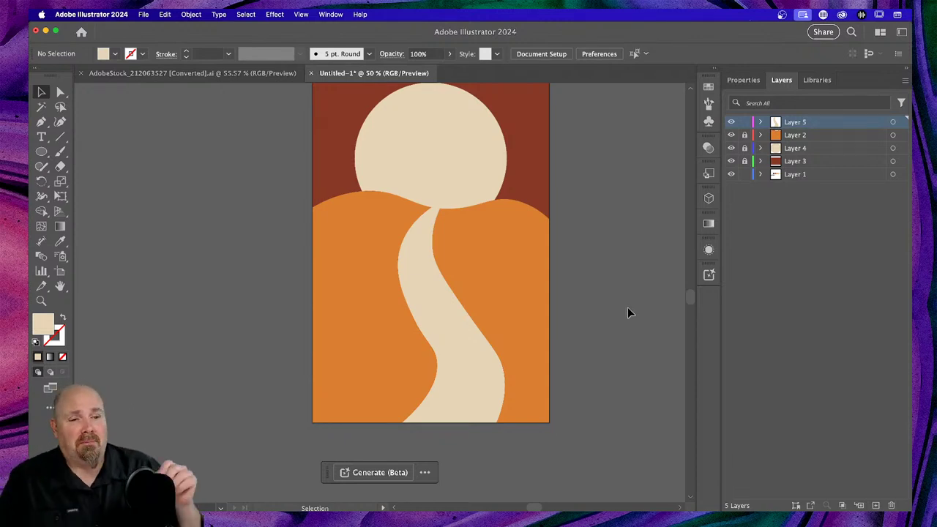
scroll(632, 305, "up", 1)
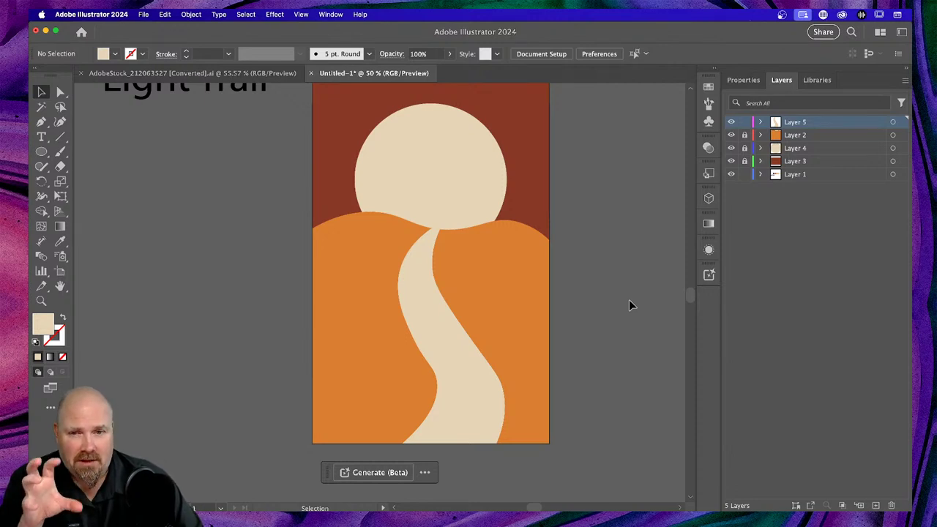
scroll(630, 300, "up", 1)
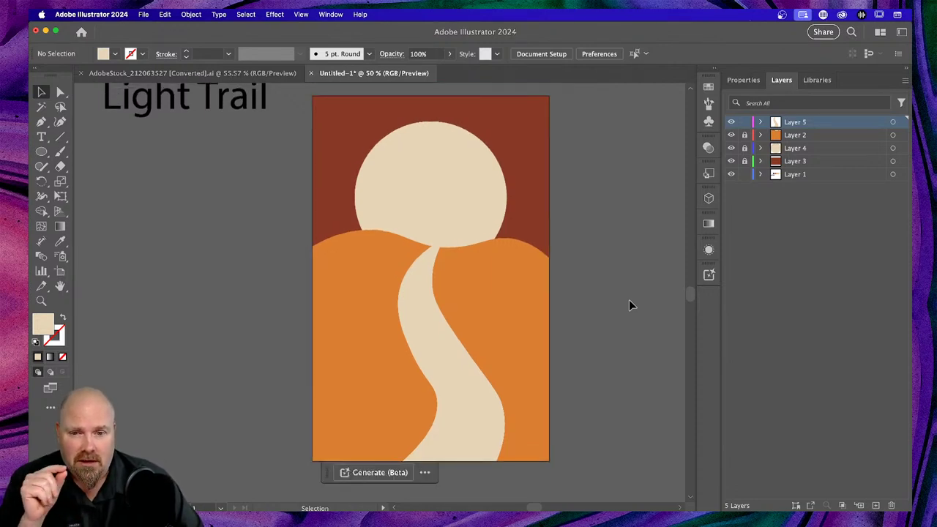
left_click(457, 417)
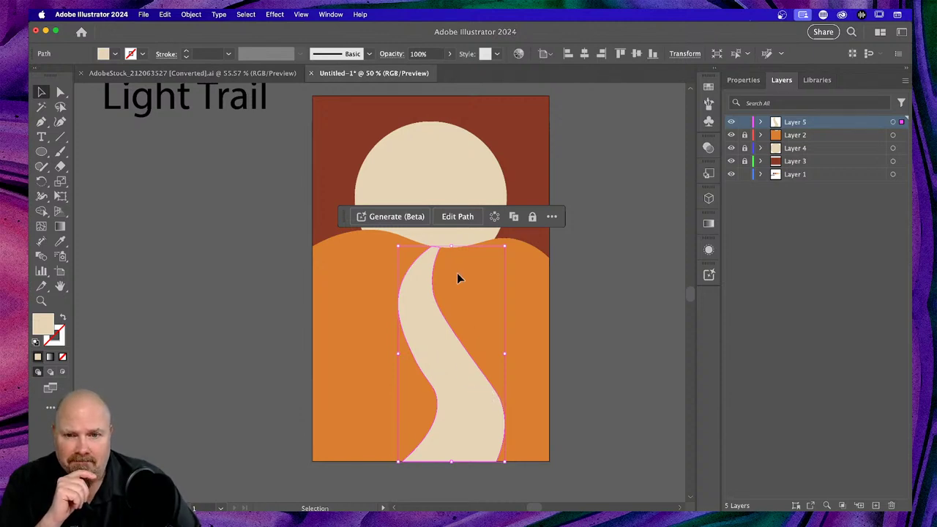
left_click(592, 277)
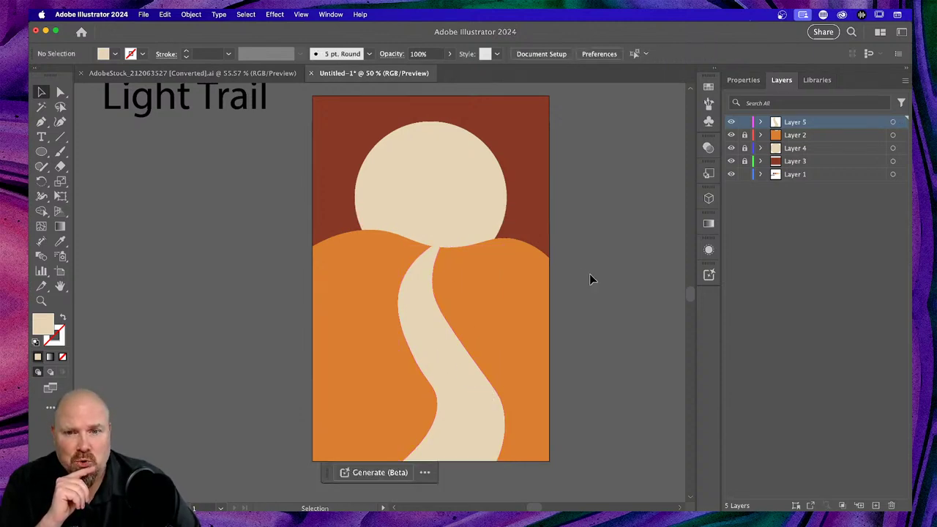
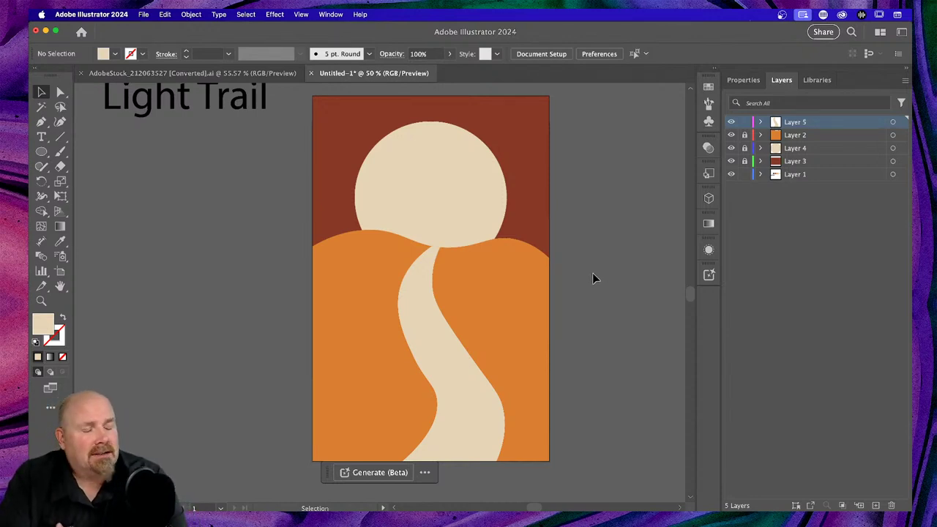
Lock Layer 5 and select the sun circle
scroll(345, 301, "up", 5)
scroll(344, 300, "left", 3)
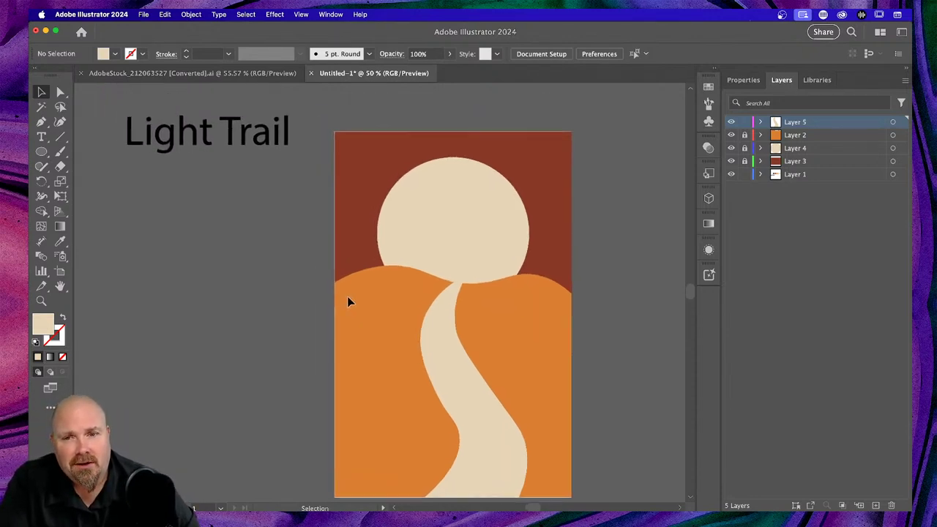
scroll(355, 298, "down", 4)
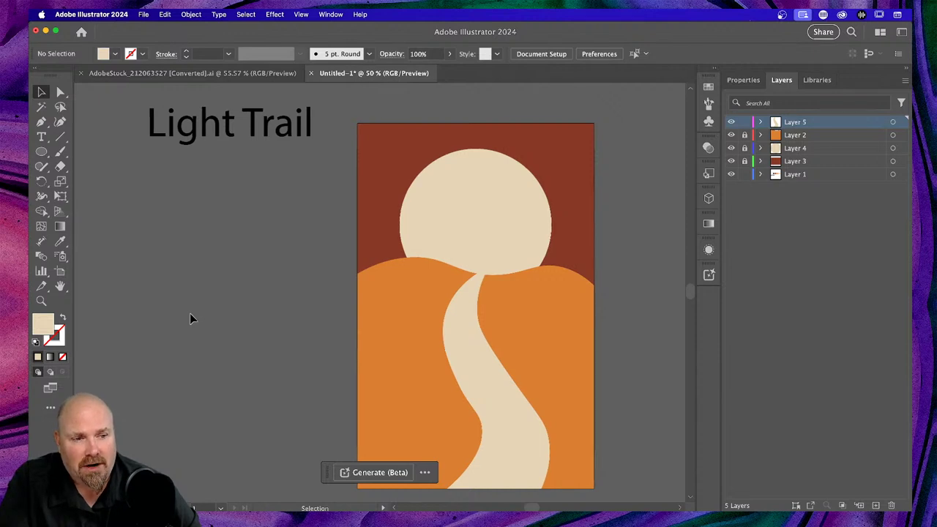
scroll(190, 317, "up", 2)
scroll(189, 317, "down", 1)
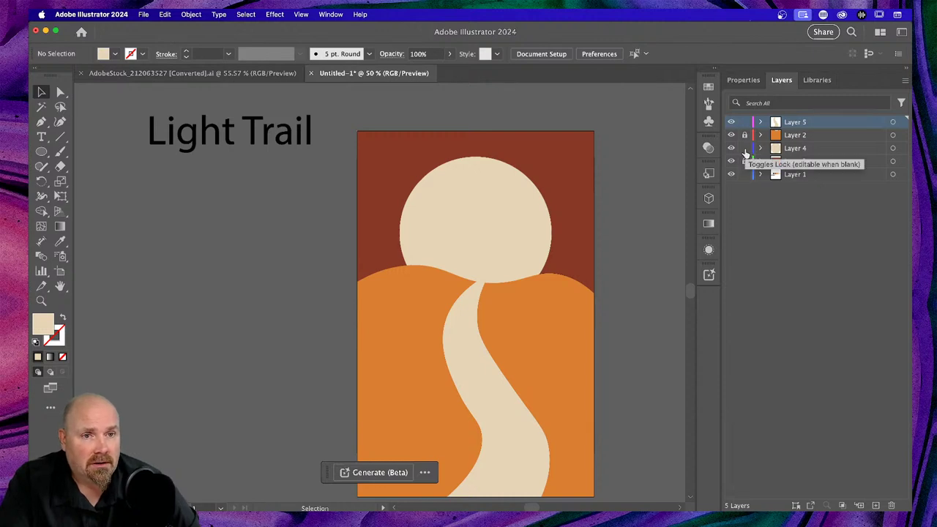
left_click(745, 122)
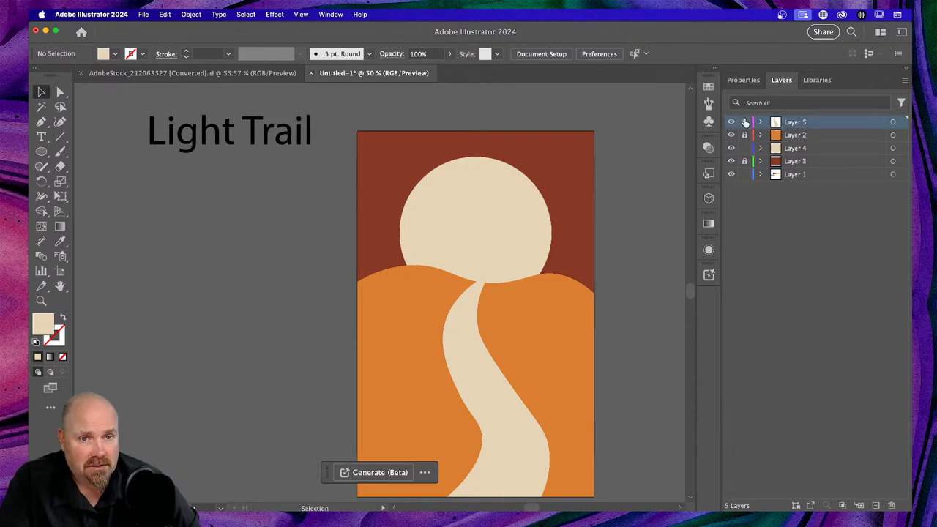
left_click(472, 227)
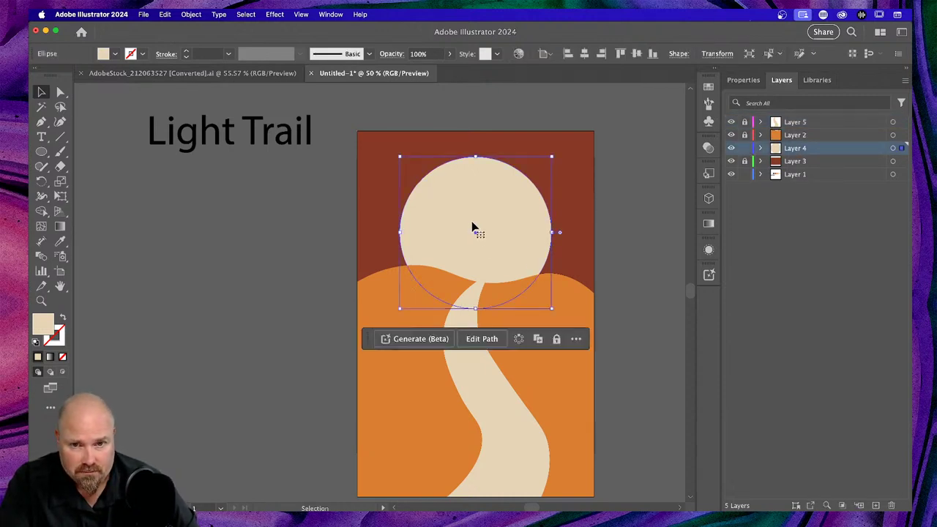
Give the sun's fill a red fade gradient from the Gradients > Fades swatch library
left_click(709, 249)
left_click(650, 313)
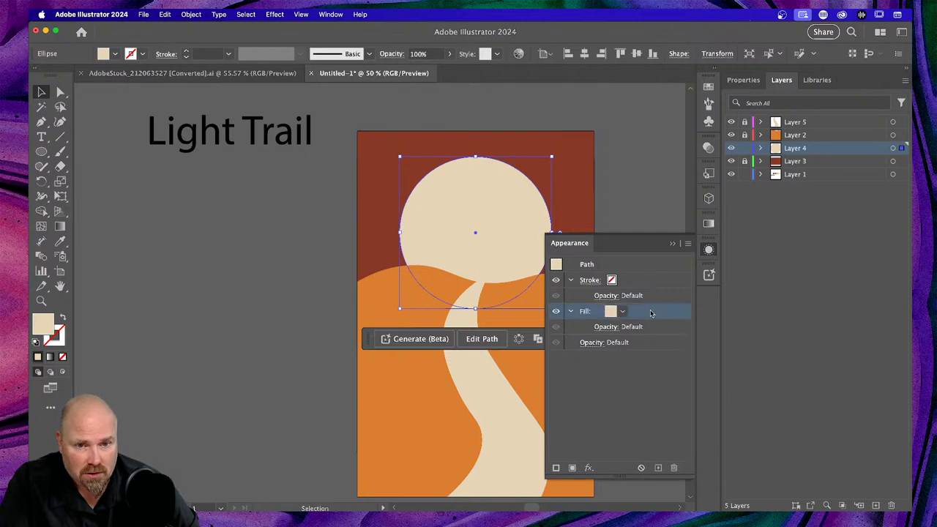
left_click(624, 314)
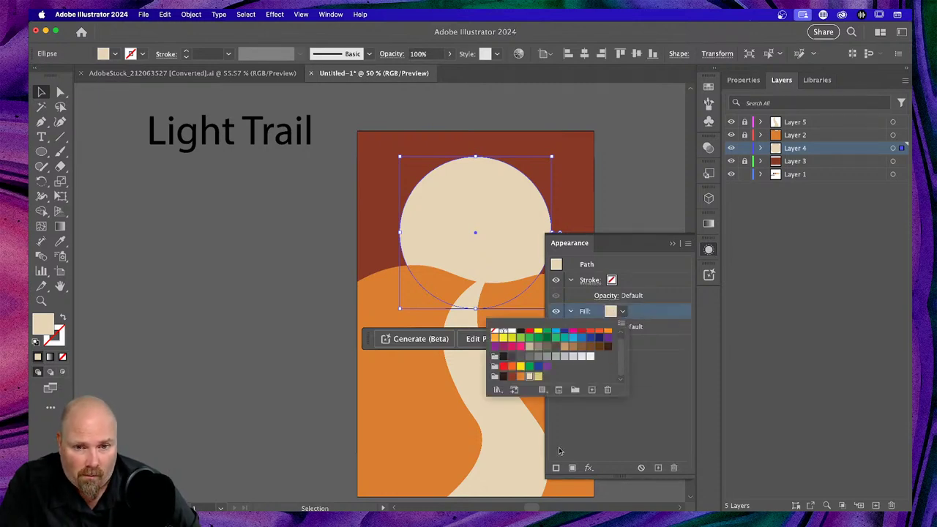
left_click(514, 390)
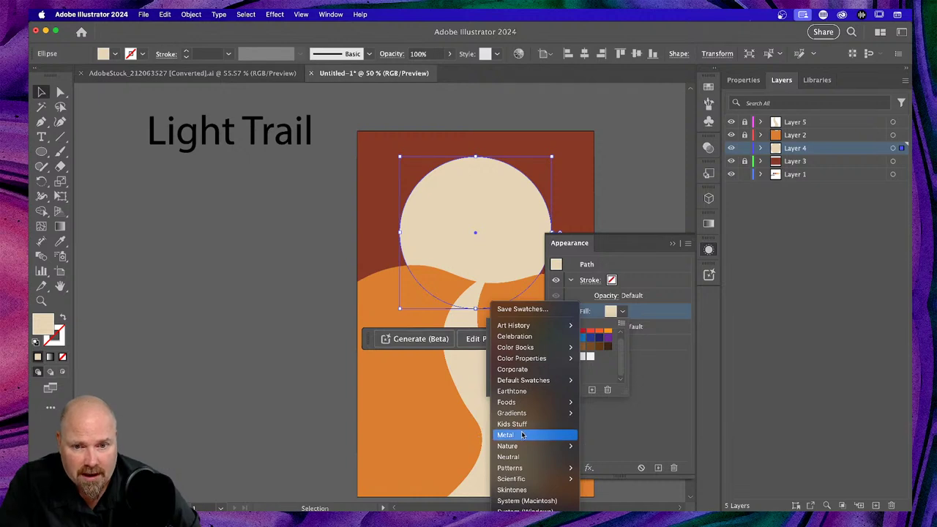
mouse_move(532, 414)
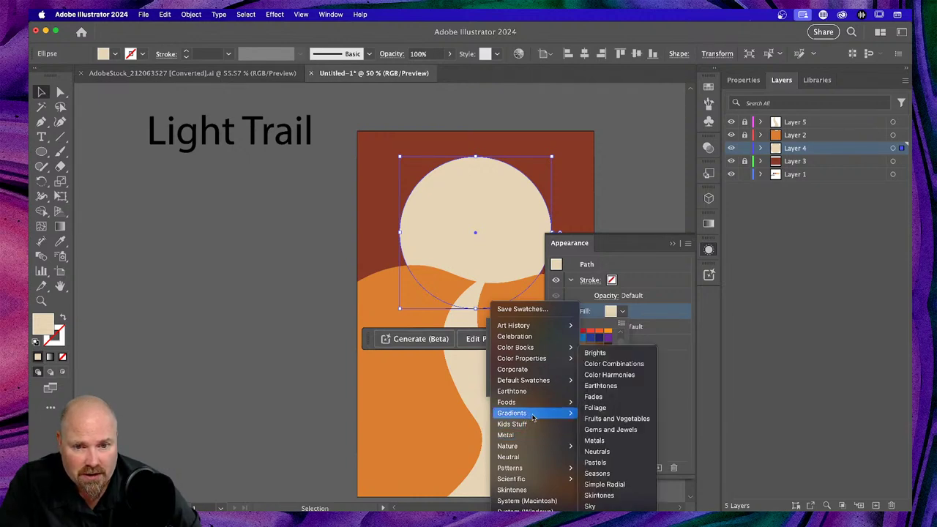
left_click(610, 400)
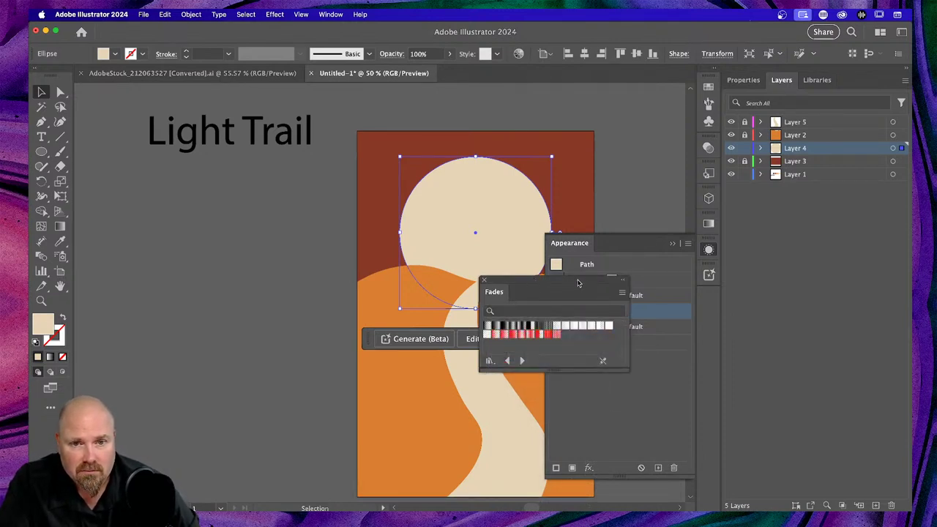
left_click_drag(577, 280, 328, 268)
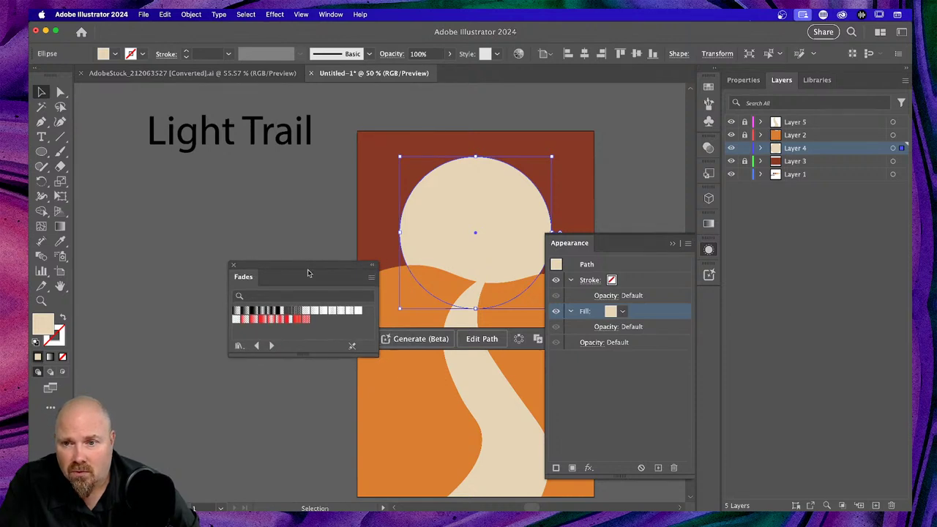
left_click(255, 320)
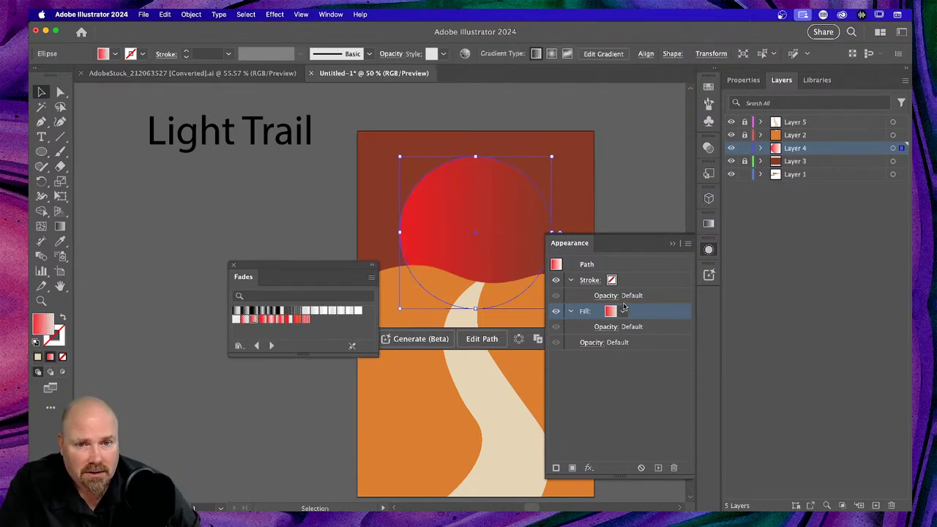
left_click(234, 266)
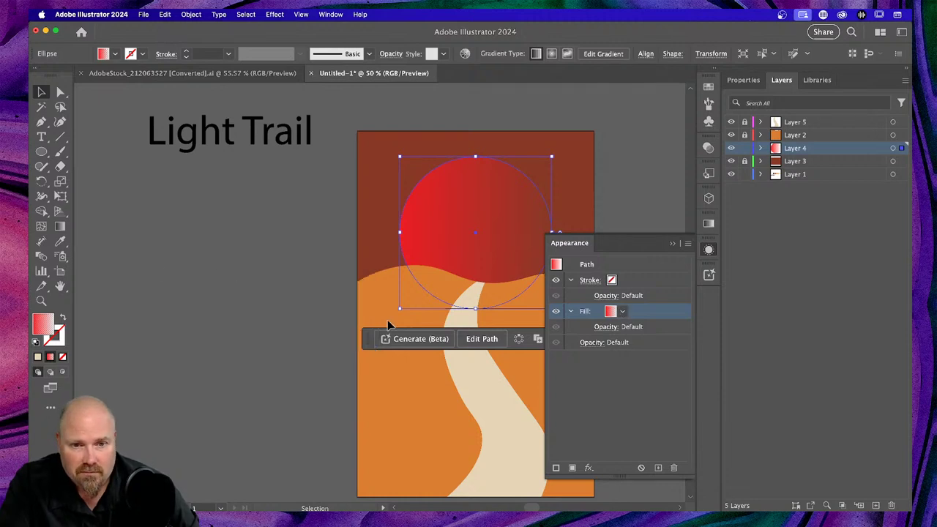
scroll(503, 124, "right", 2)
scroll(503, 119, "right", 5)
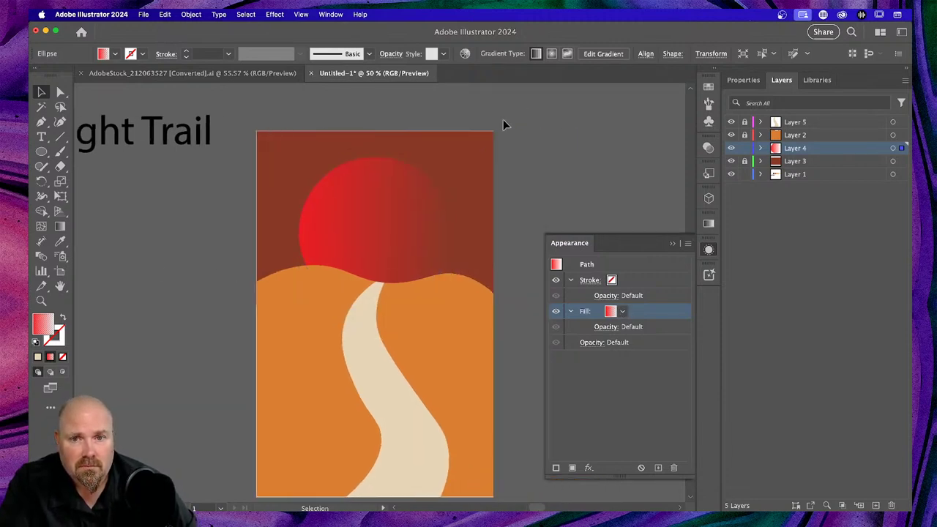
Recolour the sun's gradient stops light peach and tan, with the end stop at 100% opacity
left_click(709, 224)
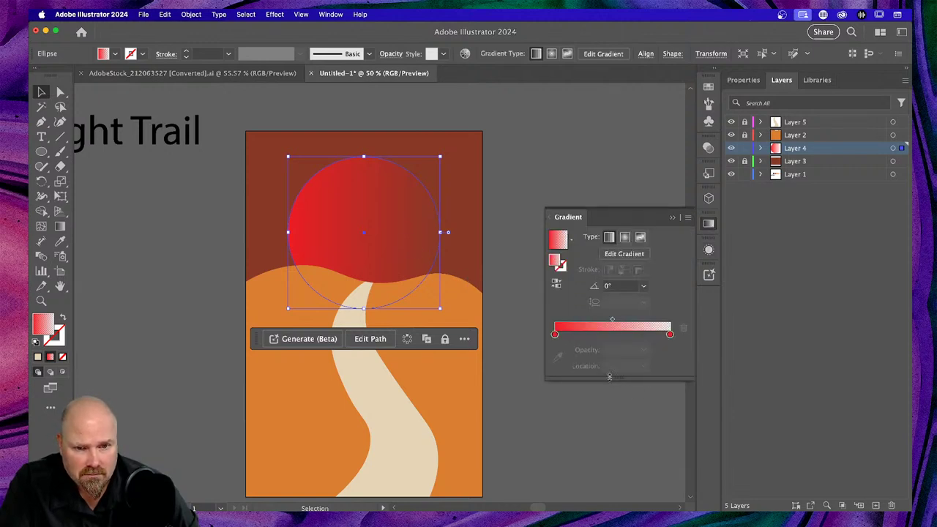
double_click(556, 334)
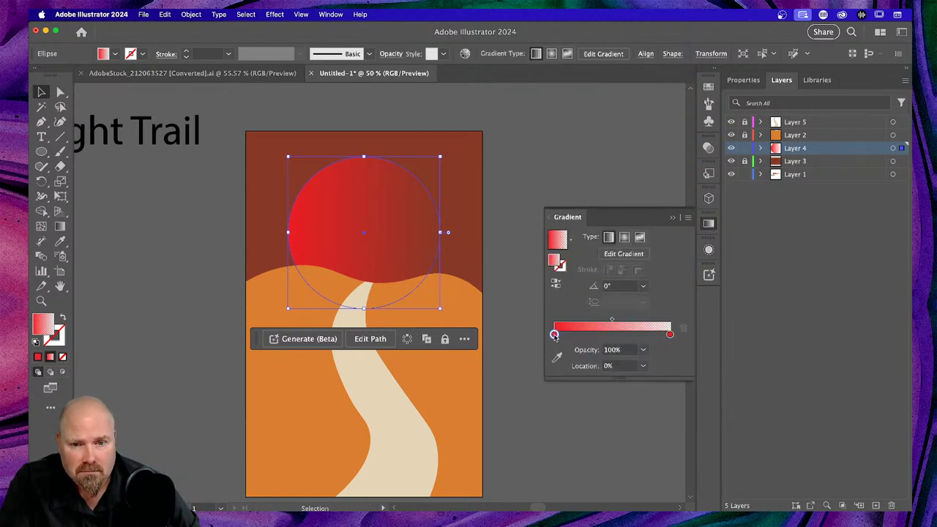
double_click(555, 334)
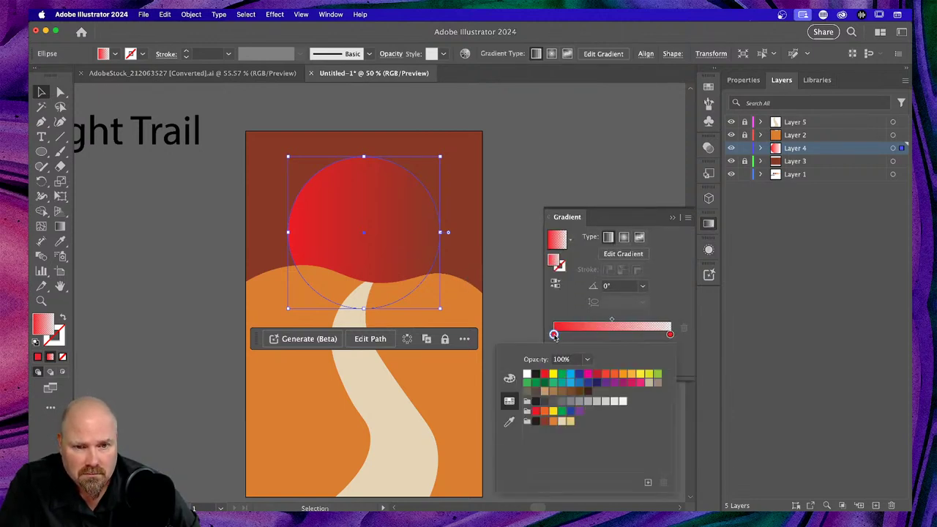
left_click(571, 423)
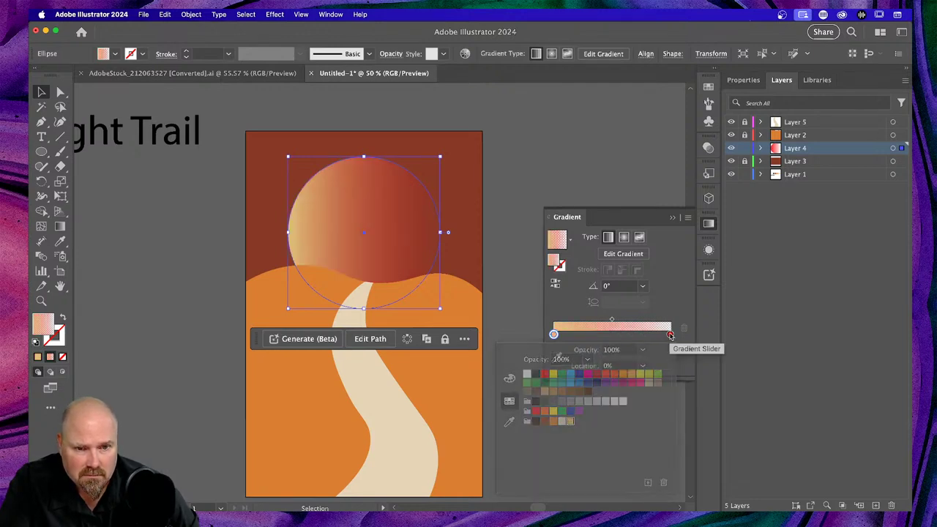
double_click(670, 335)
left_click(562, 422)
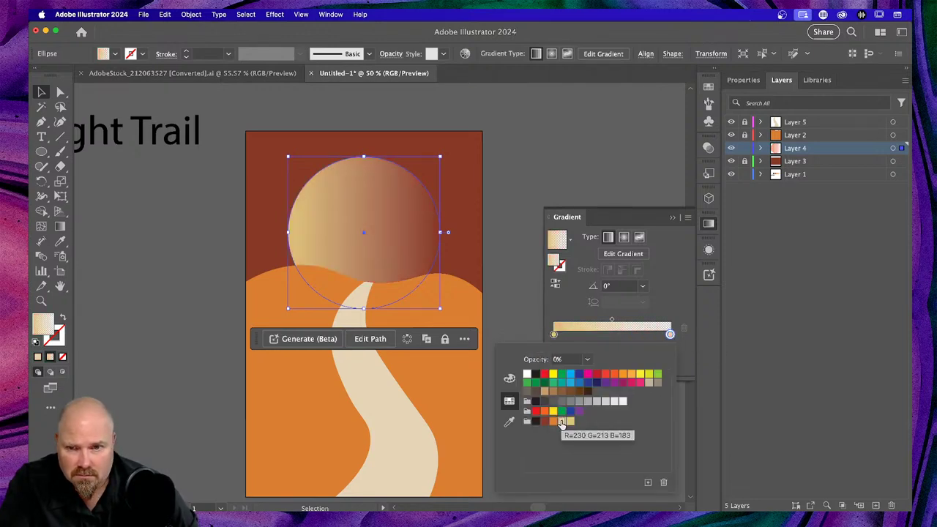
left_click(674, 291)
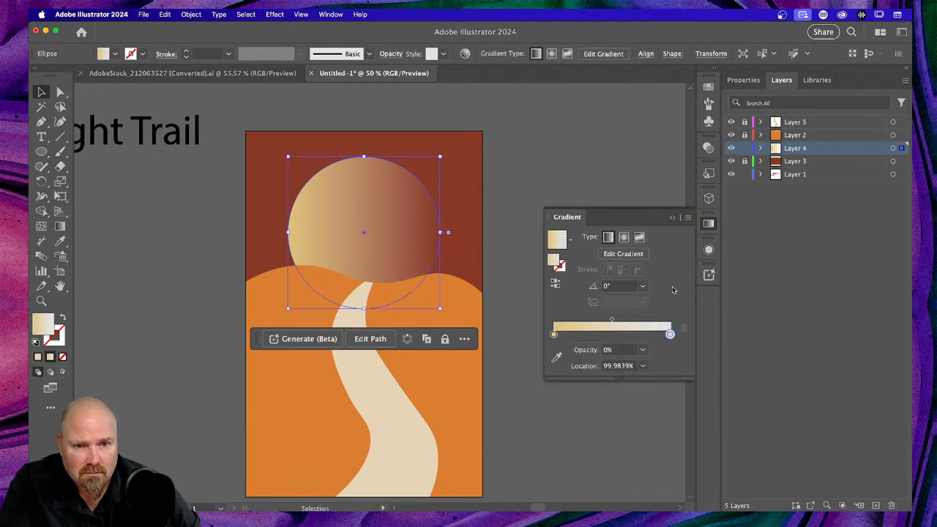
left_click(642, 350)
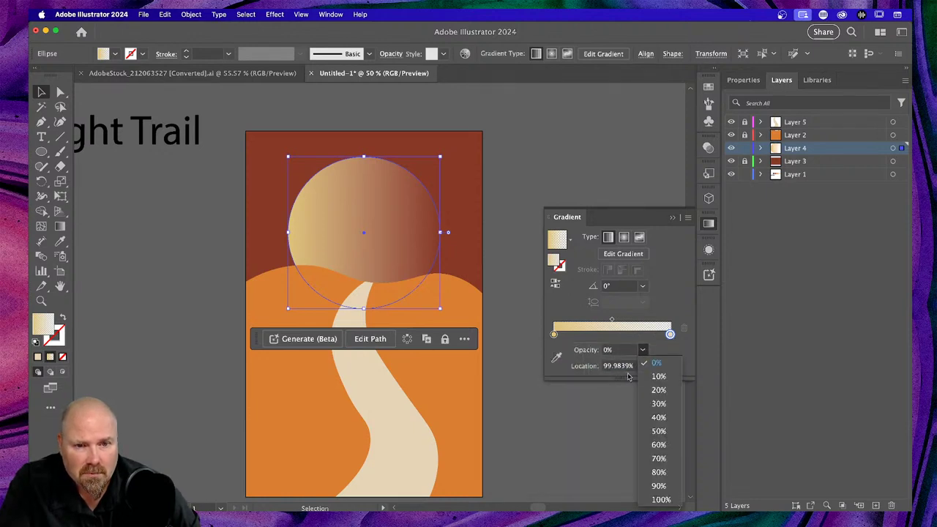
left_click(659, 499)
Set the gradient angle to -90° and pull the stops inward, the start near 16%
left_click(554, 334)
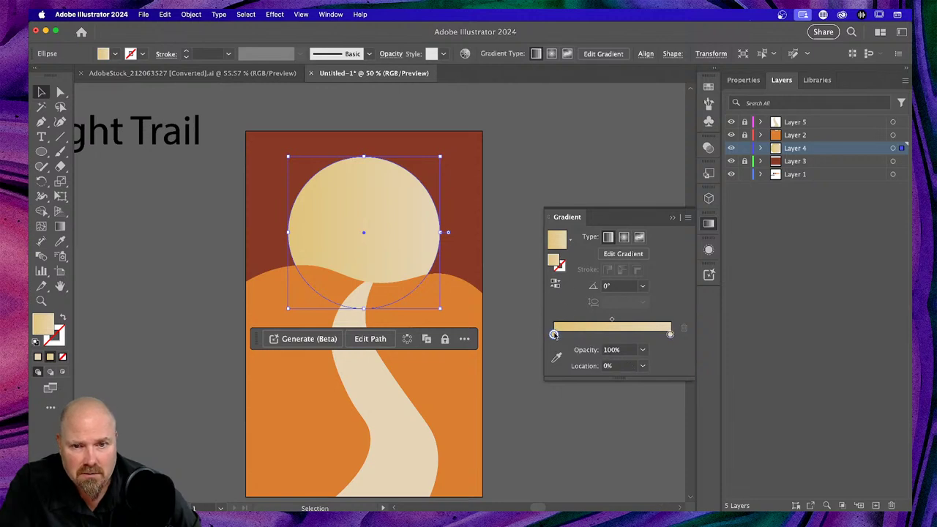
left_click(611, 287)
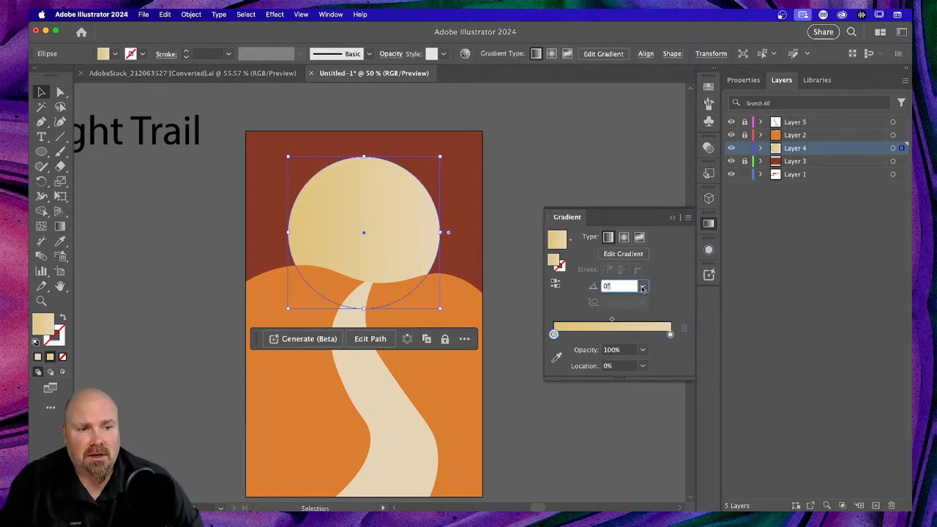
left_click(643, 286)
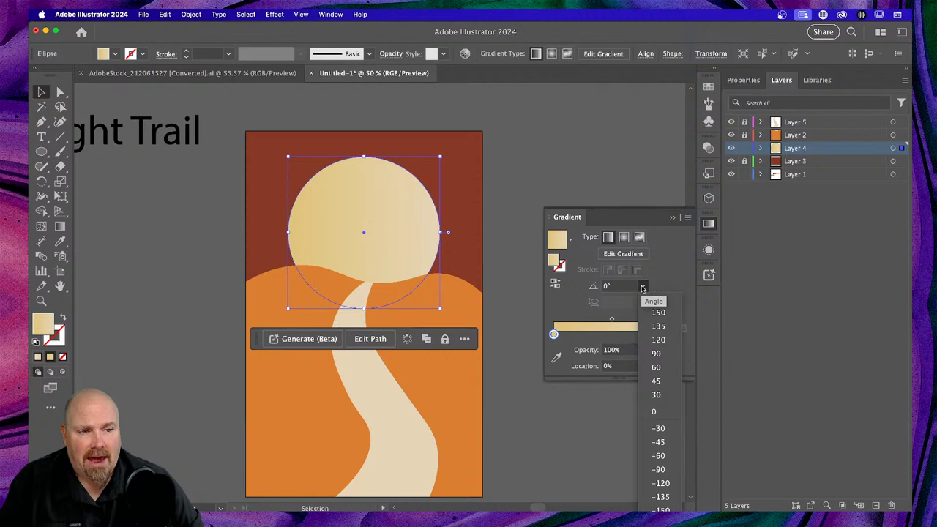
left_click(663, 471)
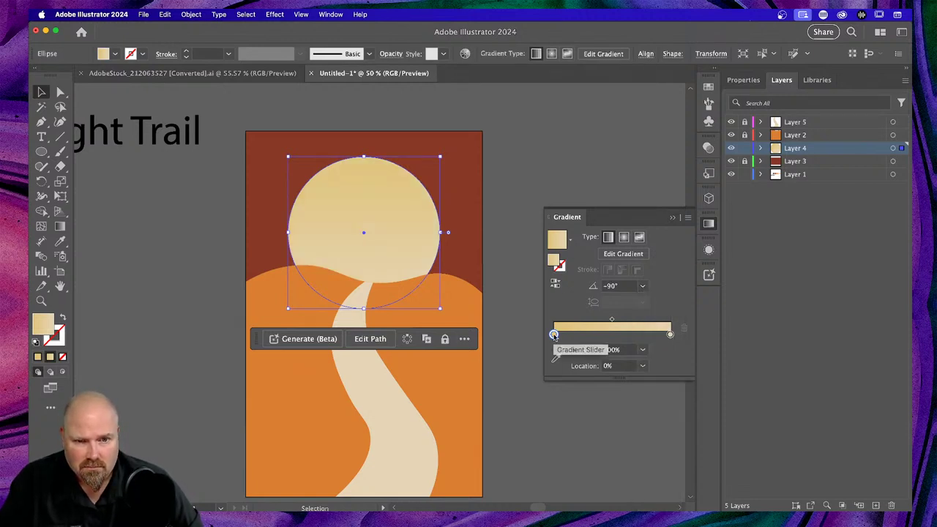
mouse_move(555, 335)
left_mouse_down()
mouse_move(602, 335)
mouse_move(545, 336)
left_mouse_up()
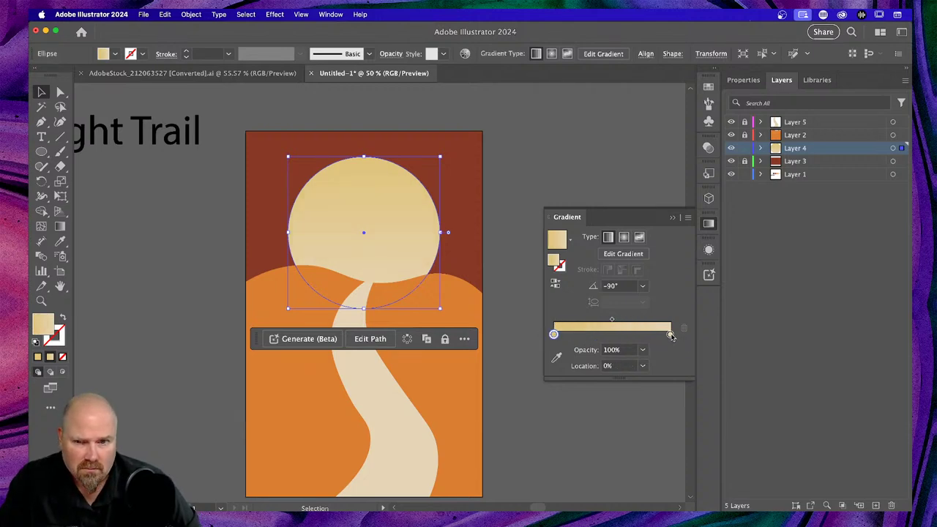
left_click_drag(671, 336, 606, 335)
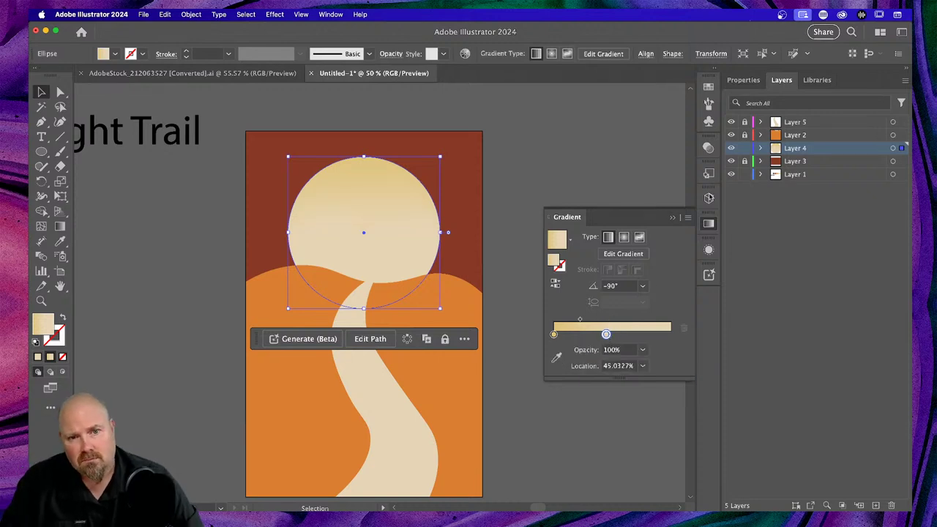
left_click(673, 217)
Deselect the sun, move the floating task bar aside, and show the AdobeStock silhouettes document
left_click(570, 321)
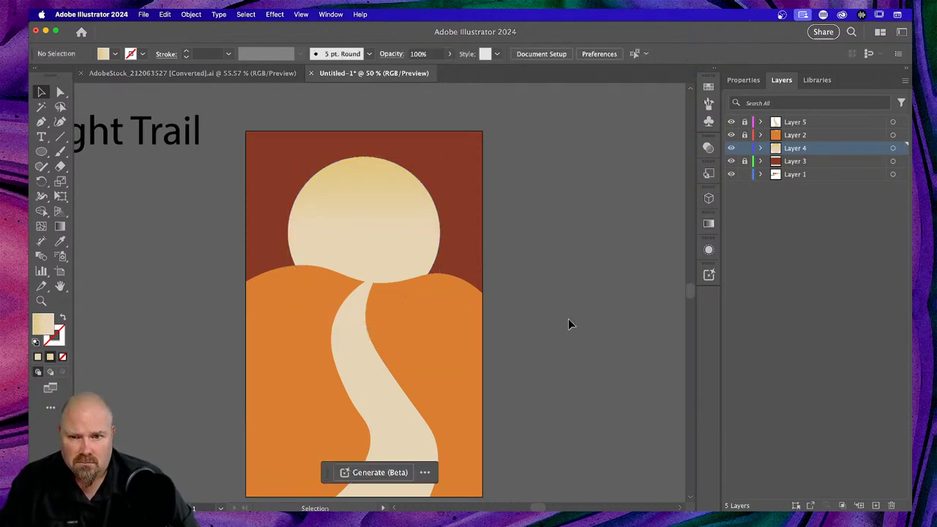
scroll(569, 318, "left", 5)
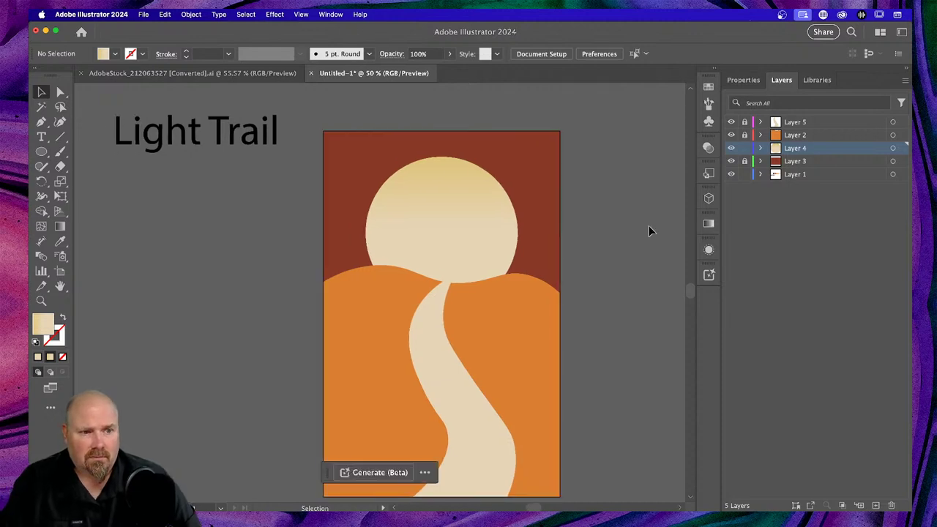
scroll(661, 248, "left", 2)
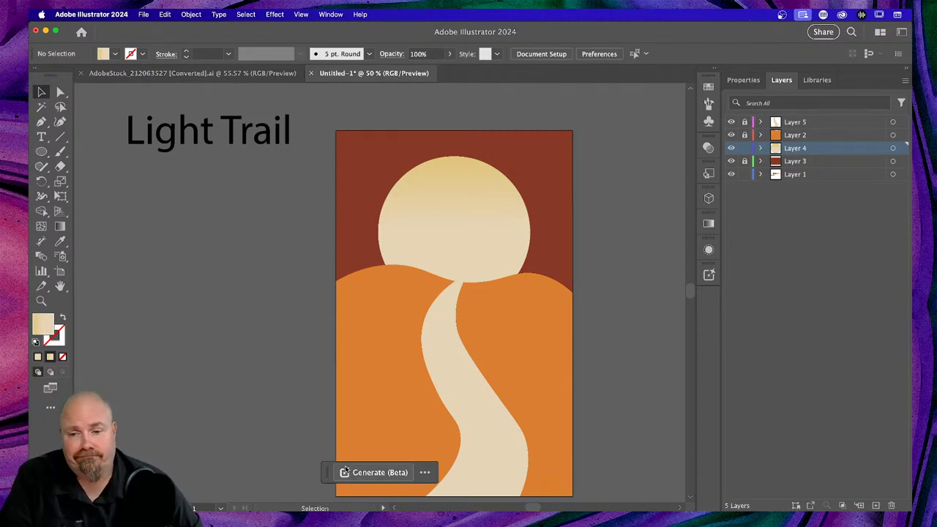
left_click_drag(327, 473, 147, 472)
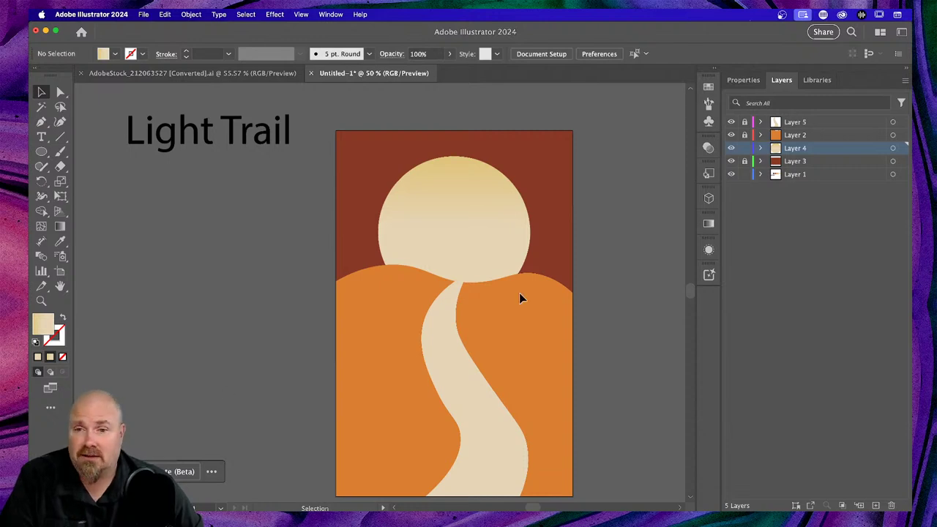
scroll(519, 294, "down", 2)
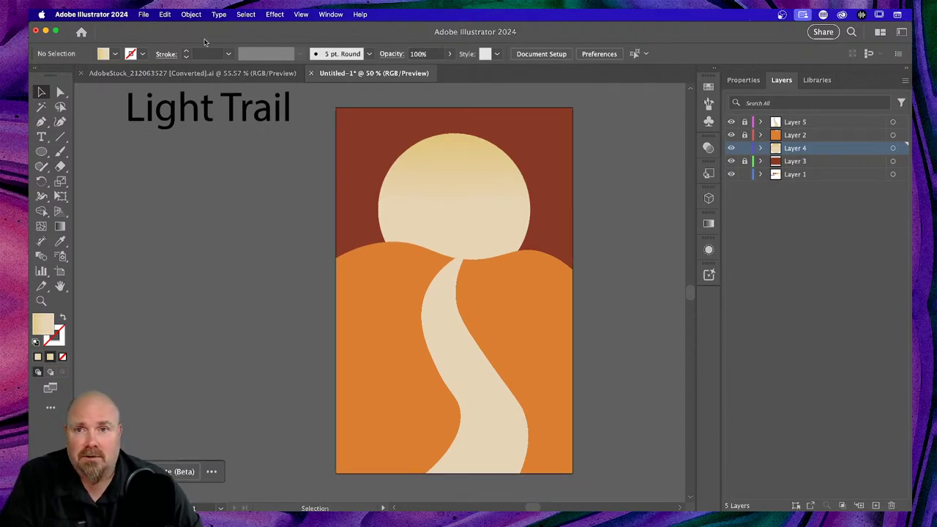
left_click(153, 76)
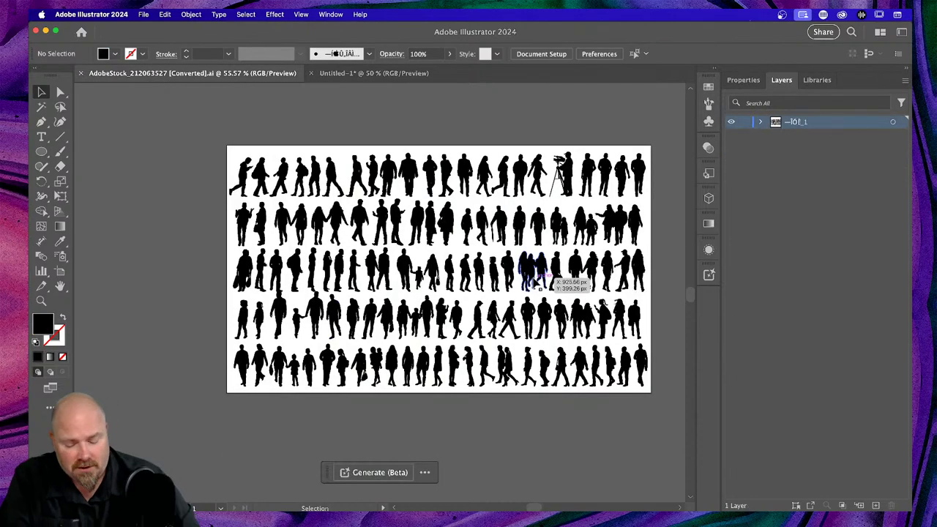
Zoom in on the stock sheet and browse the rows of walking-people silhouettes
key("super+equal")
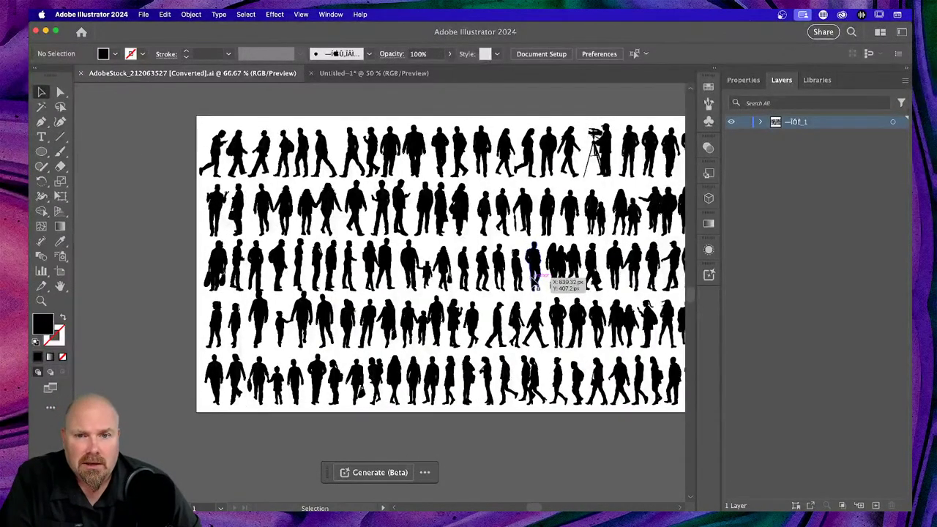
scroll(536, 286, "right", 3)
scroll(535, 282, "right", 3)
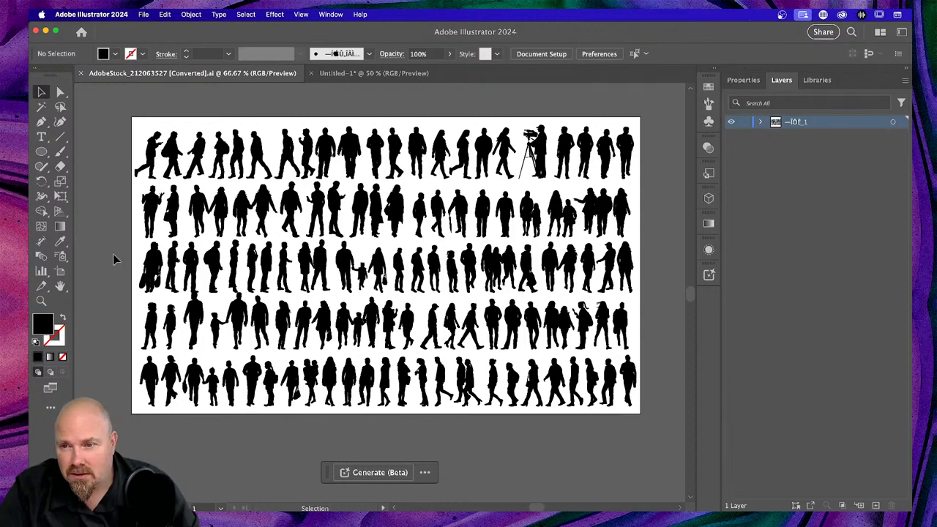
left_click(151, 322)
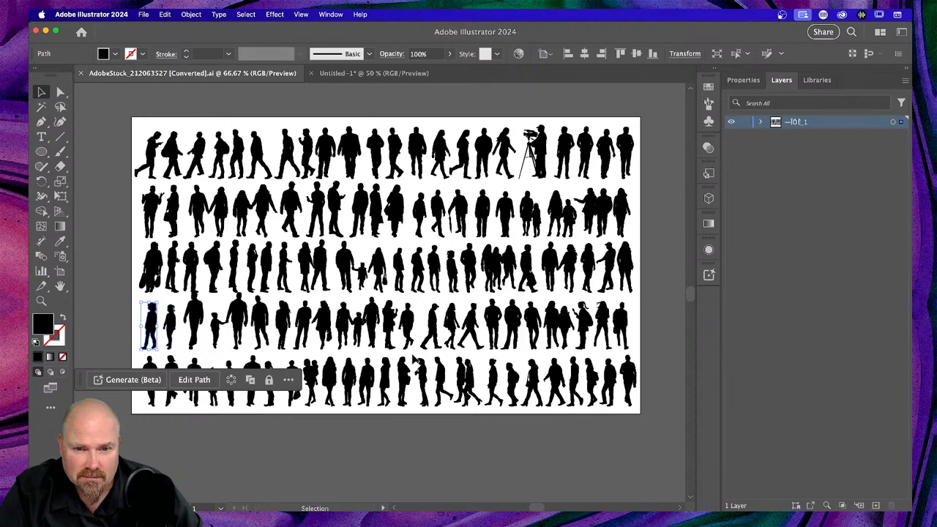
left_click(543, 357)
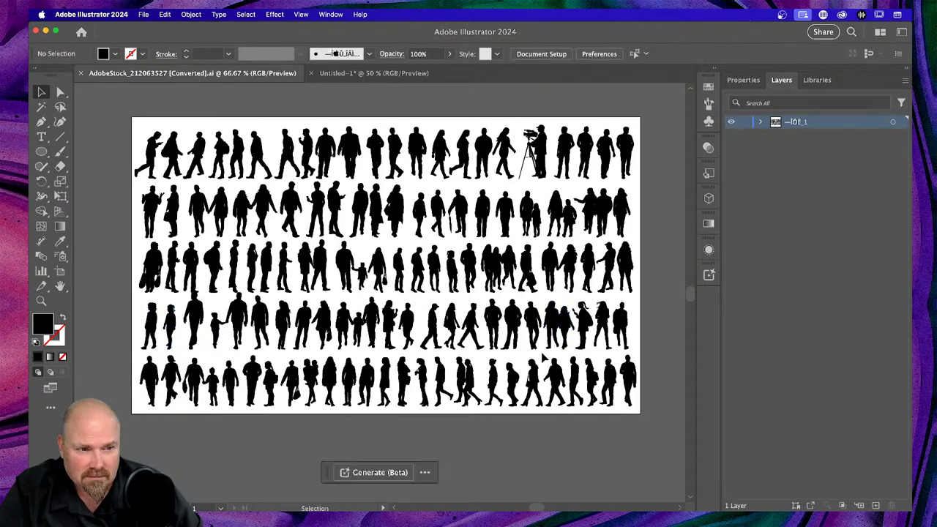
scroll(543, 358, "down", 3)
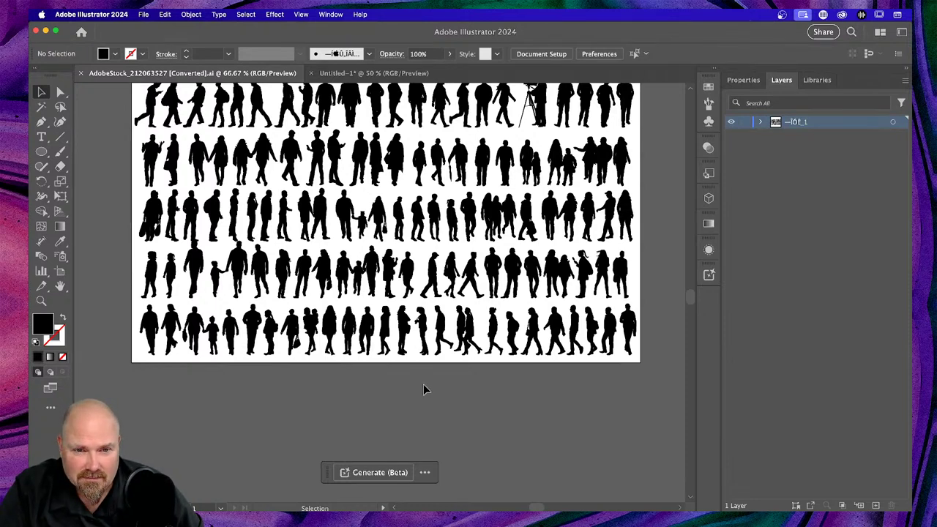
key("super+equal")
key("super+equal")
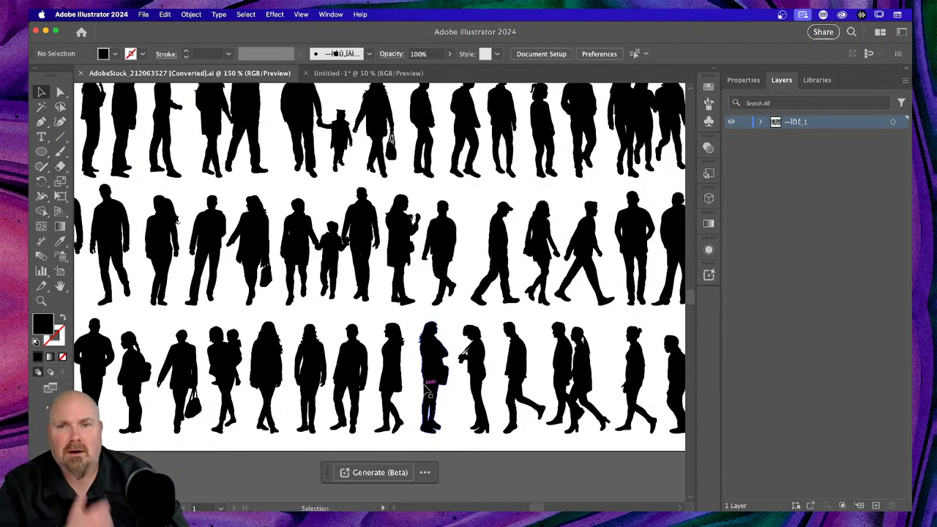
scroll(441, 391, "up", 2)
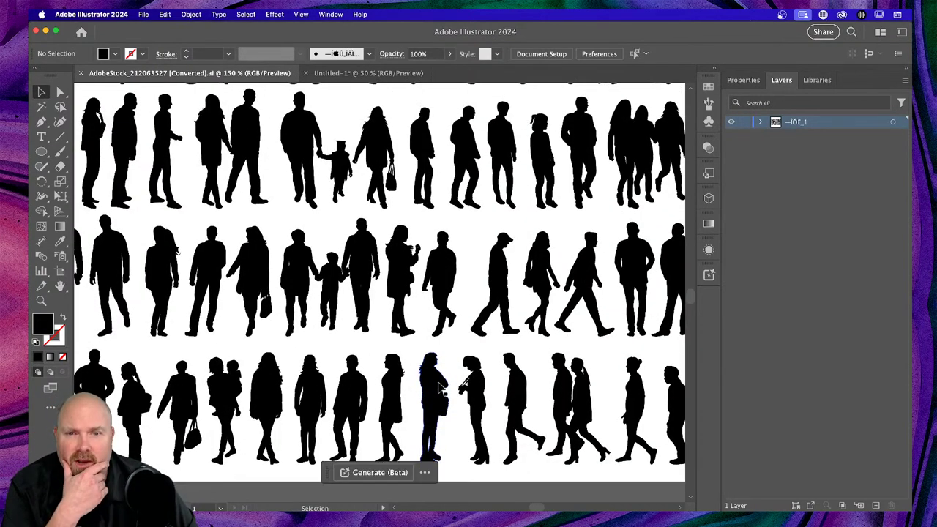
scroll(442, 390, "left", 4)
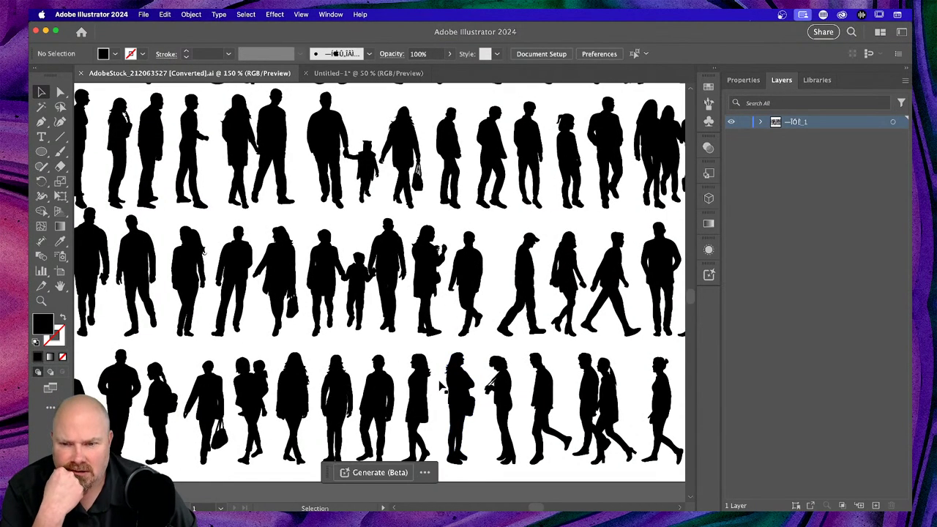
scroll(441, 388, "down", 4)
scroll(442, 388, "down", 1)
scroll(442, 388, "left", 6)
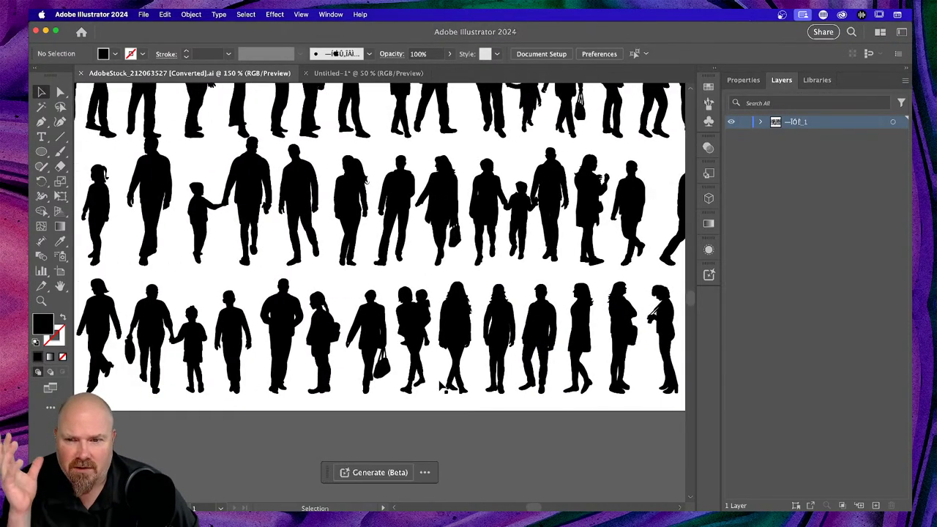
scroll(441, 388, "left", 7)
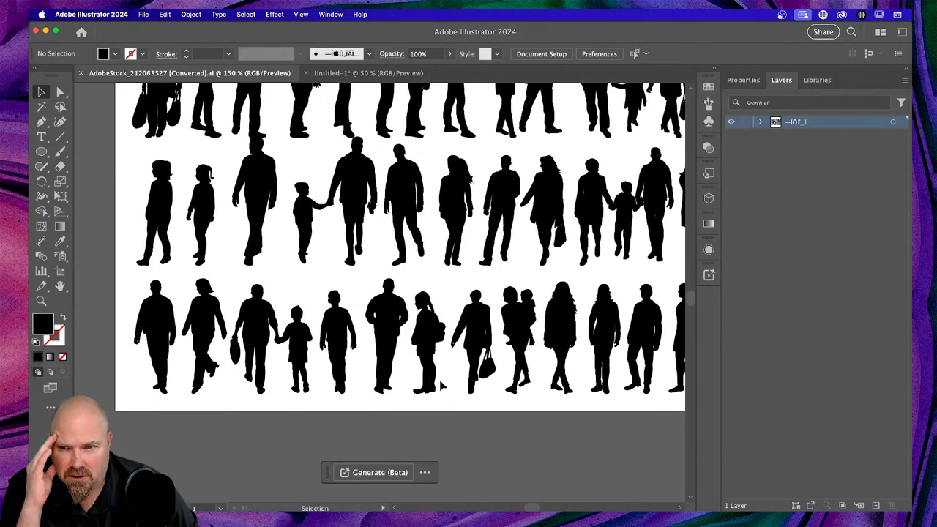
scroll(441, 388, "up", 6)
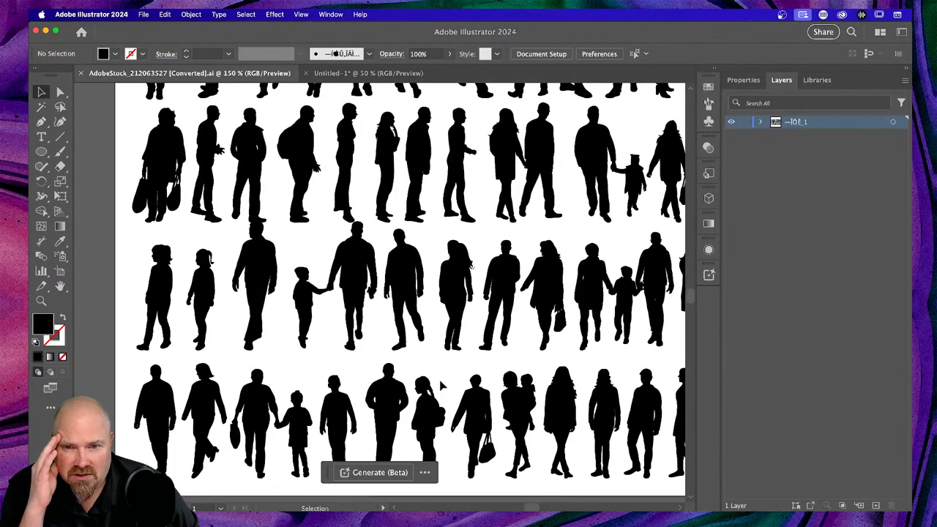
Inspect the lone woman silhouettes, then select the couple holding hands
left_click(460, 278)
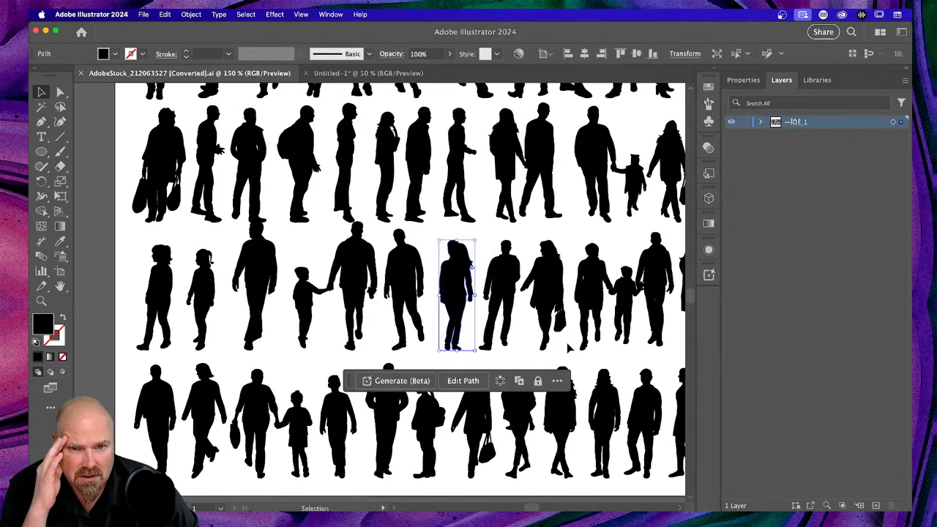
scroll(568, 350, "right", 9)
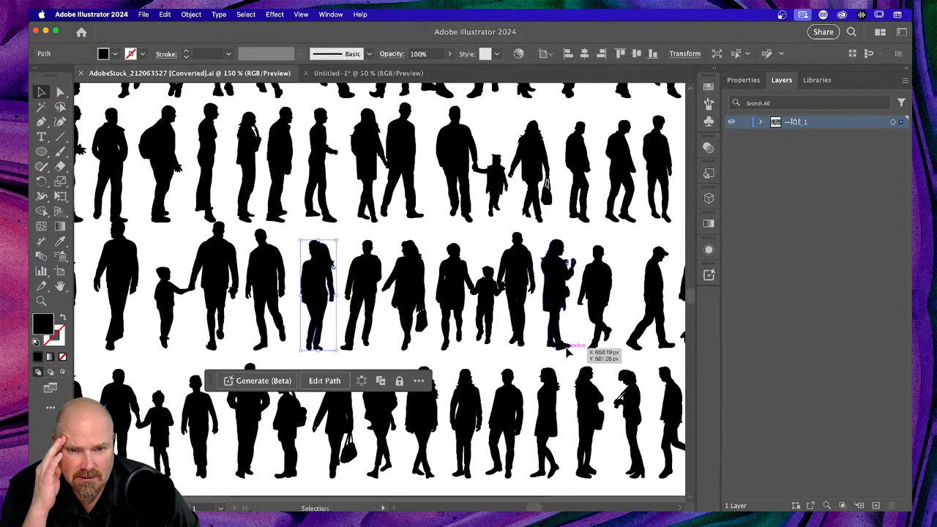
scroll(568, 353, "right", 7)
scroll(567, 353, "right", 4)
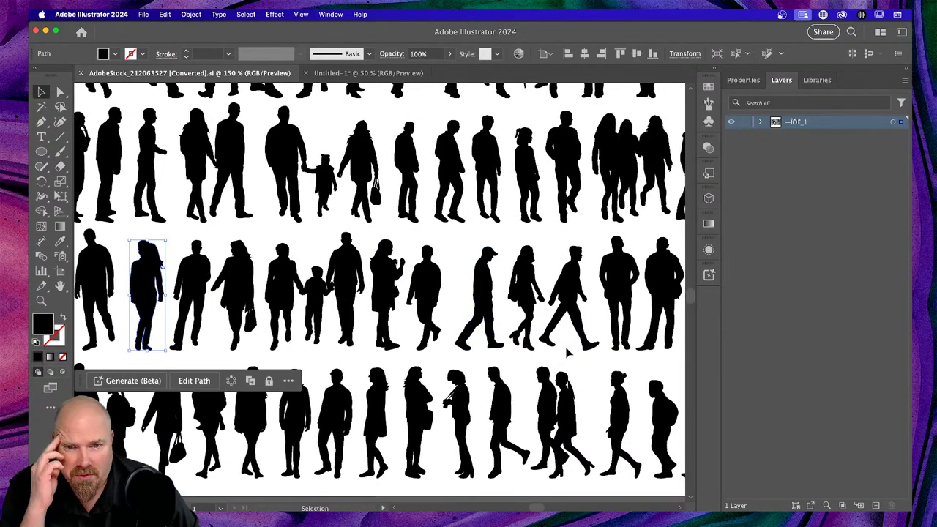
scroll(568, 353, "right", 6)
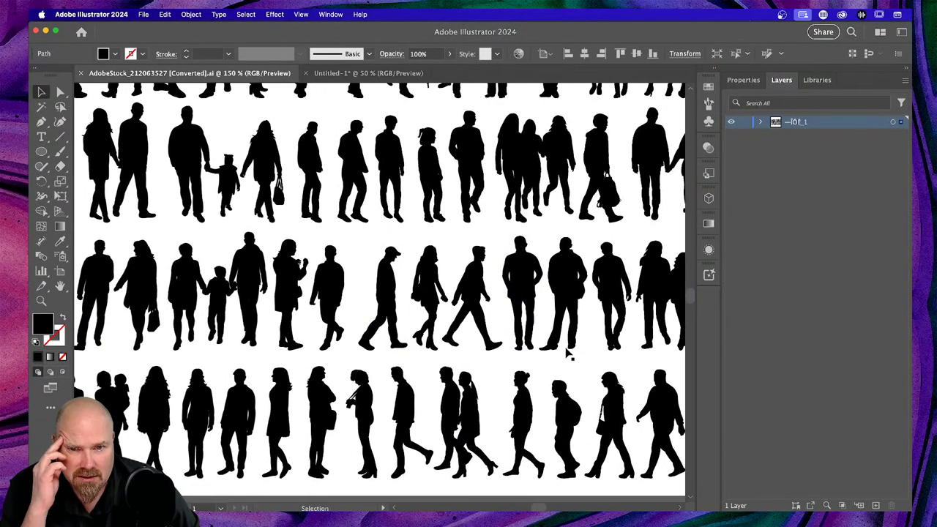
scroll(567, 353, "right", 13)
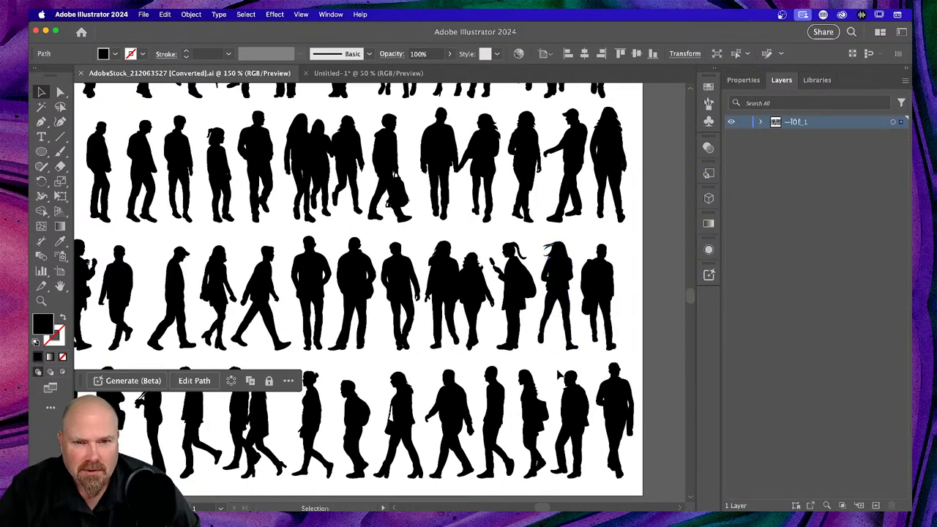
left_click(561, 286)
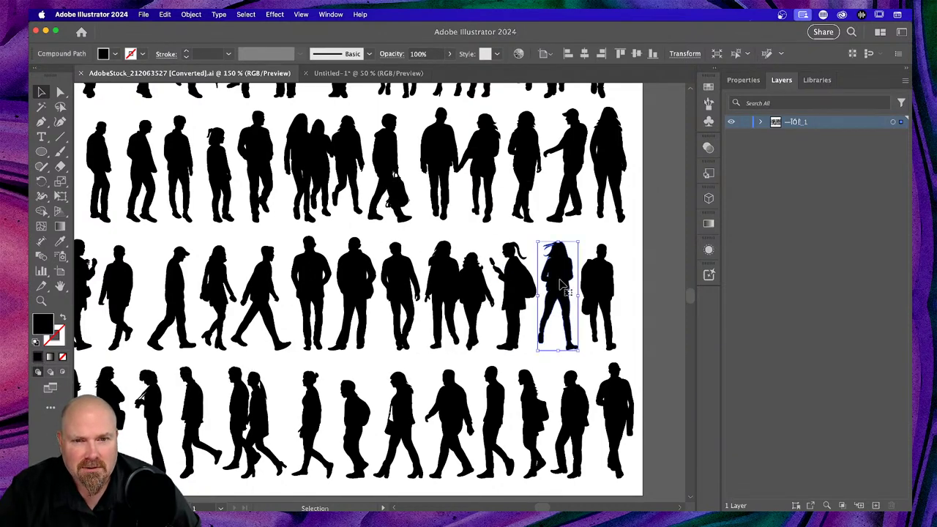
left_click(561, 368)
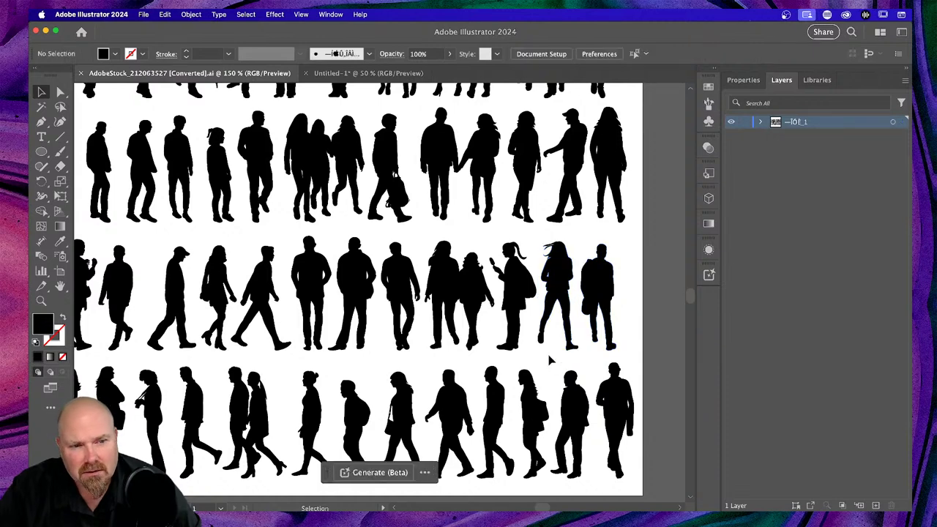
scroll(549, 359, "up", 3)
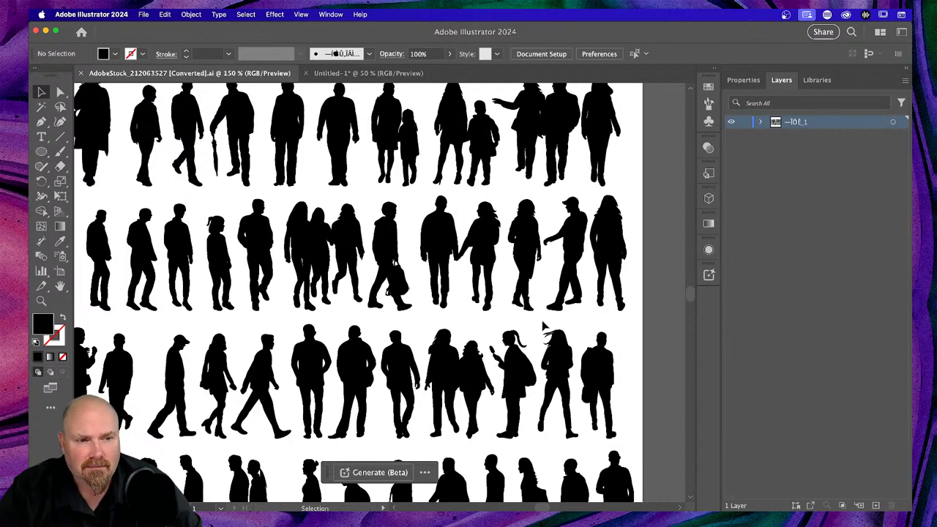
scroll(543, 326, "left", 3)
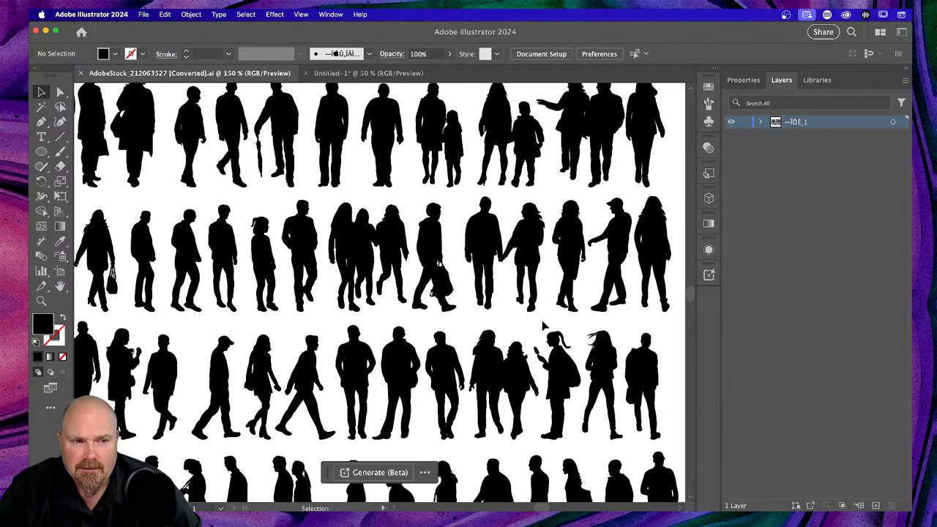
left_click(520, 263)
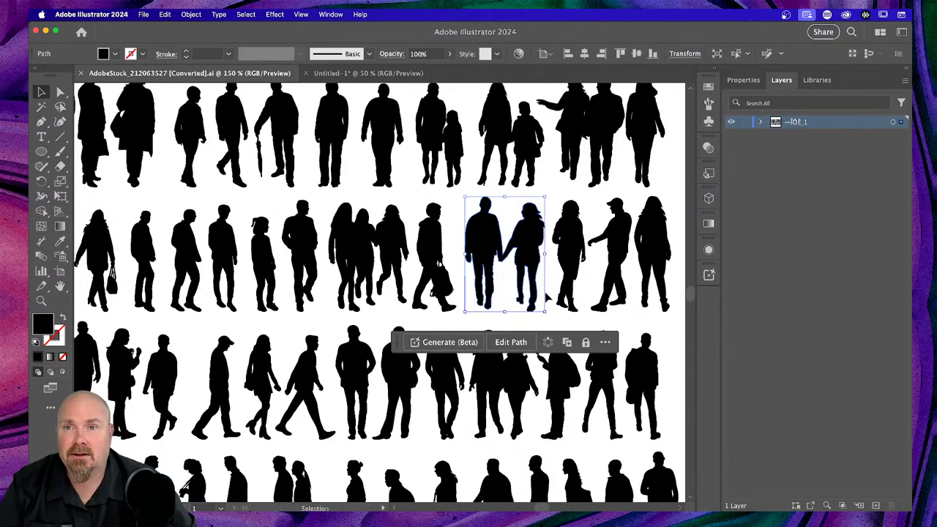
Paste the couple silhouette onto a new top Layer 6 and shift it slightly right
left_click(410, 74)
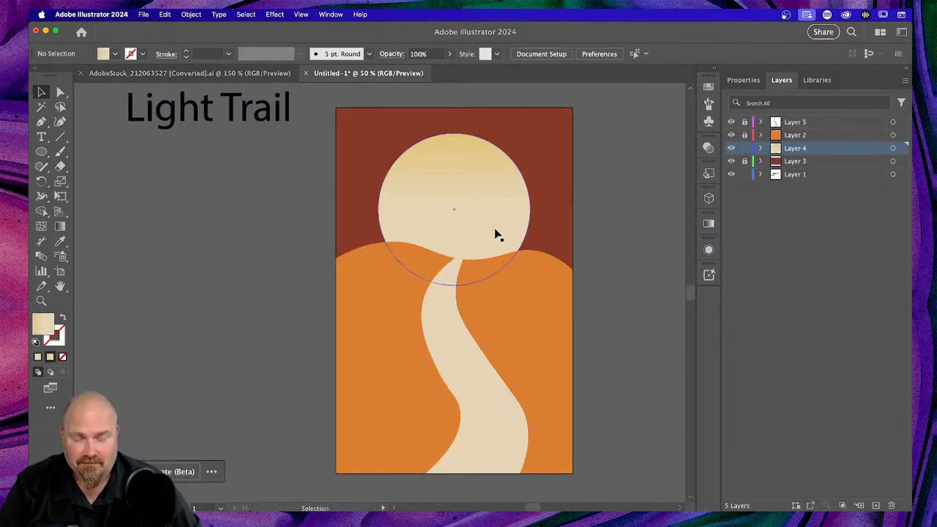
key("super+v")
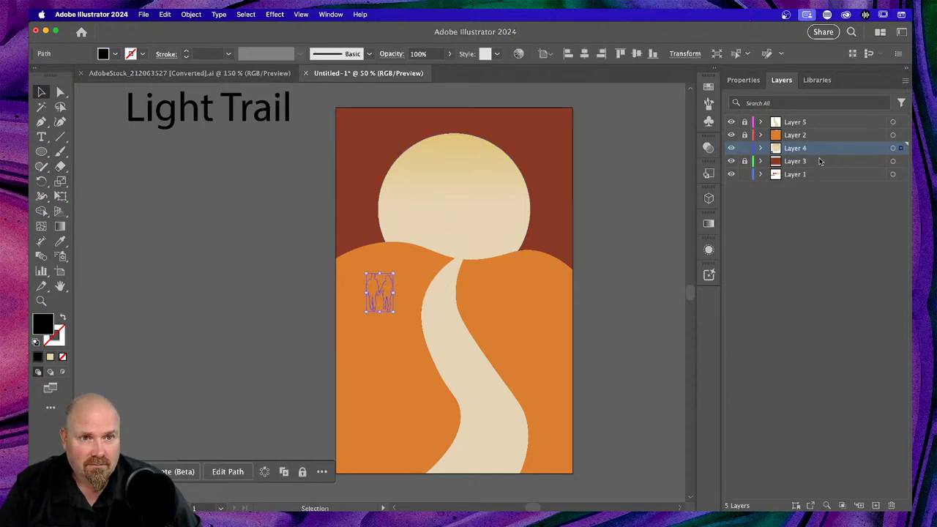
key("super+shift+a")
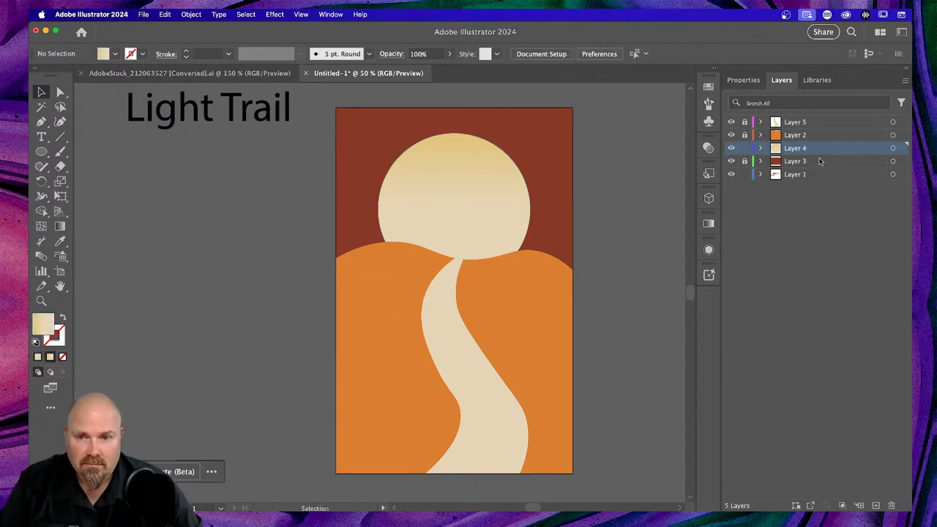
left_click(876, 506)
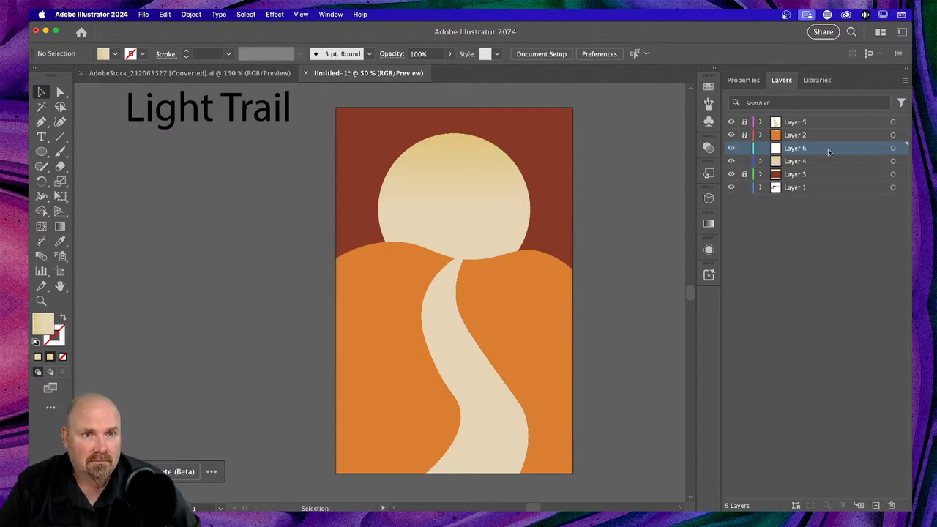
left_click_drag(835, 147, 831, 120)
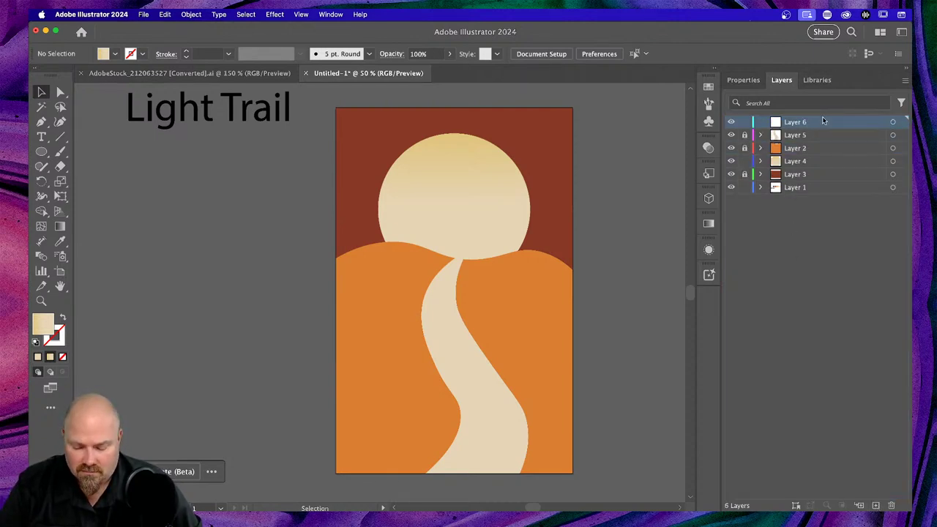
key("super+v")
left_click_drag(394, 287, 448, 269)
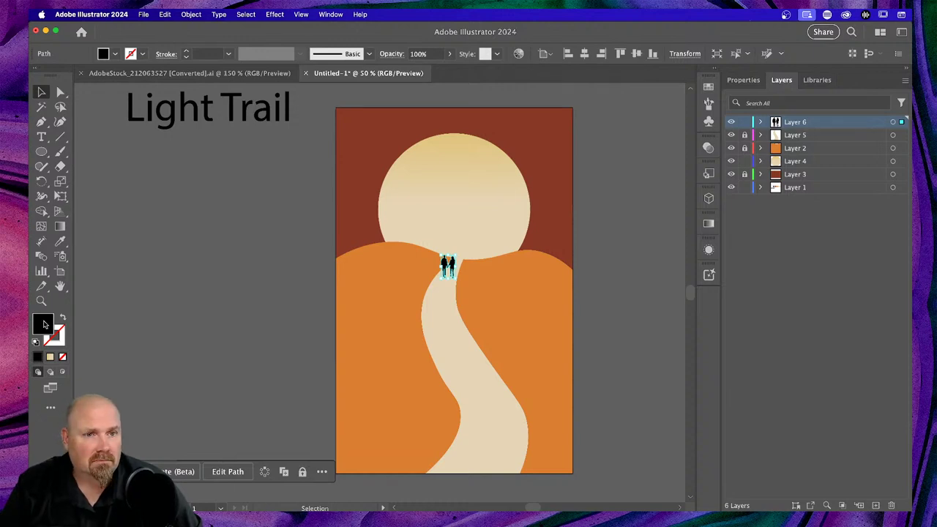
Sample the palette's dark brown swatch with the Eyedropper to fill the couple, then deselect
scroll(261, 318, "up", 3)
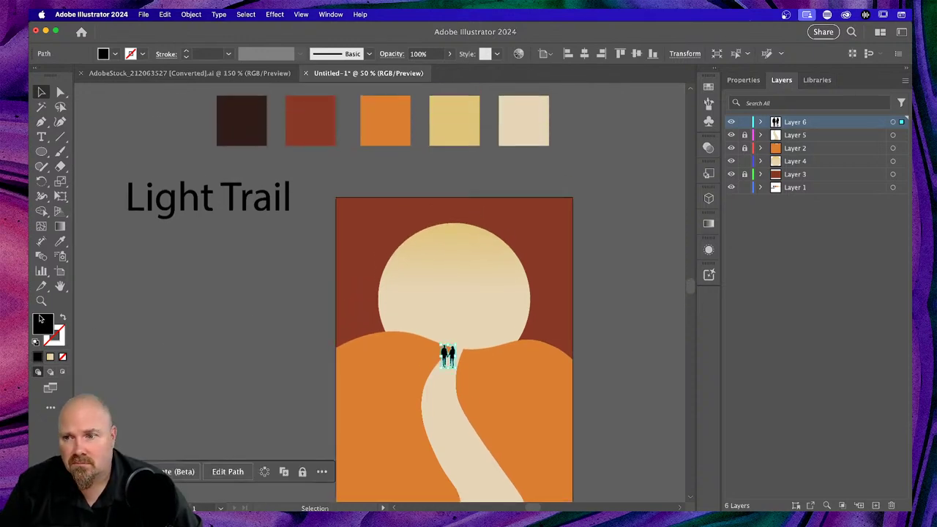
double_click(43, 323)
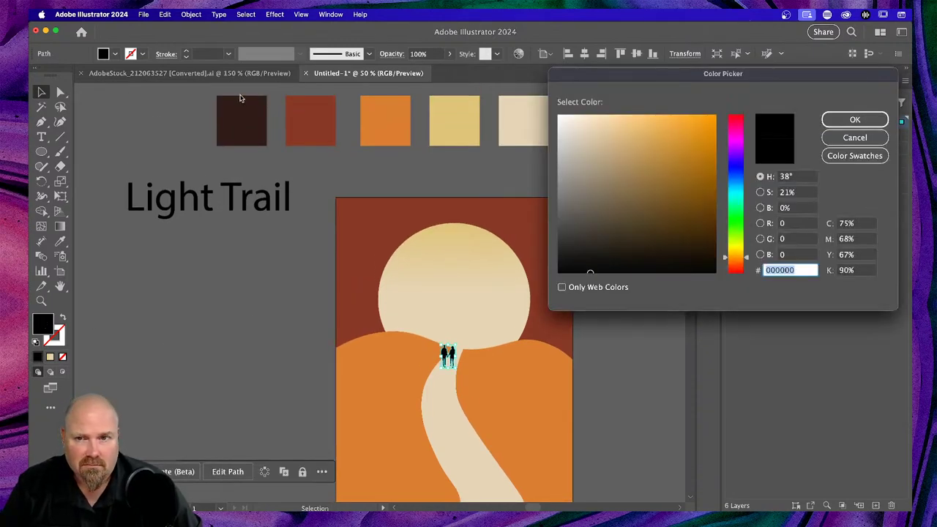
left_click(854, 138)
key("i")
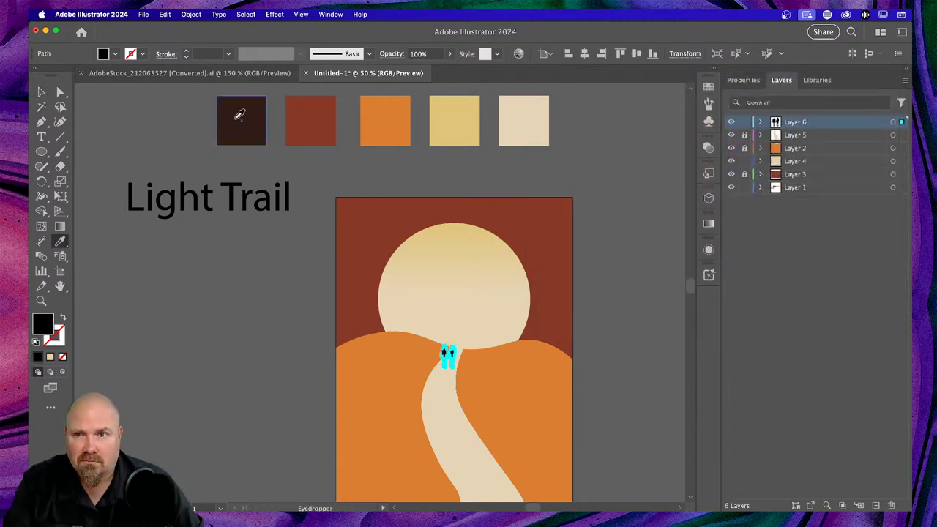
left_click(240, 117)
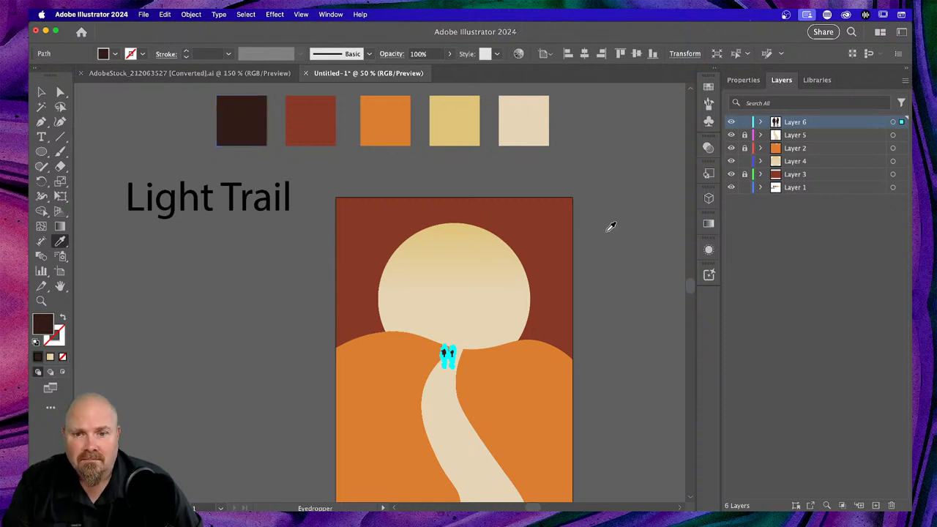
left_click(41, 93)
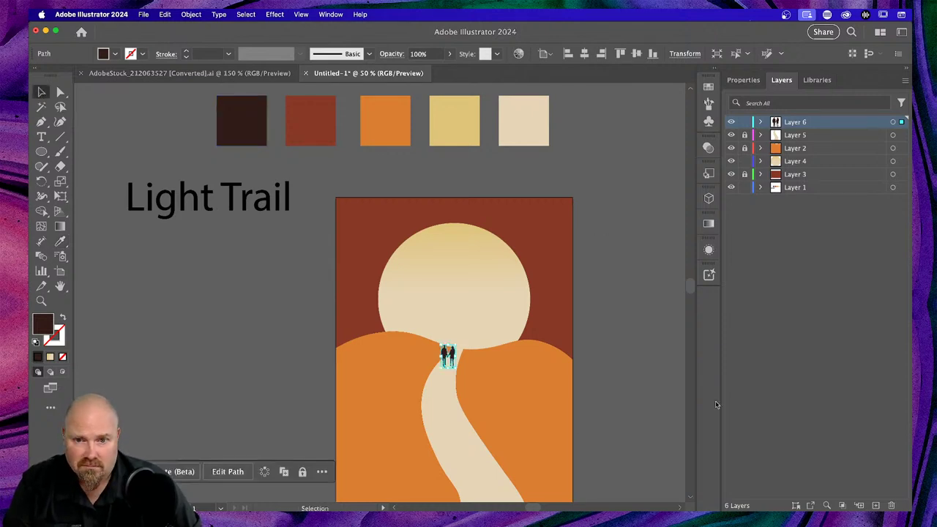
left_click(578, 317)
scroll(578, 317, "down", 5)
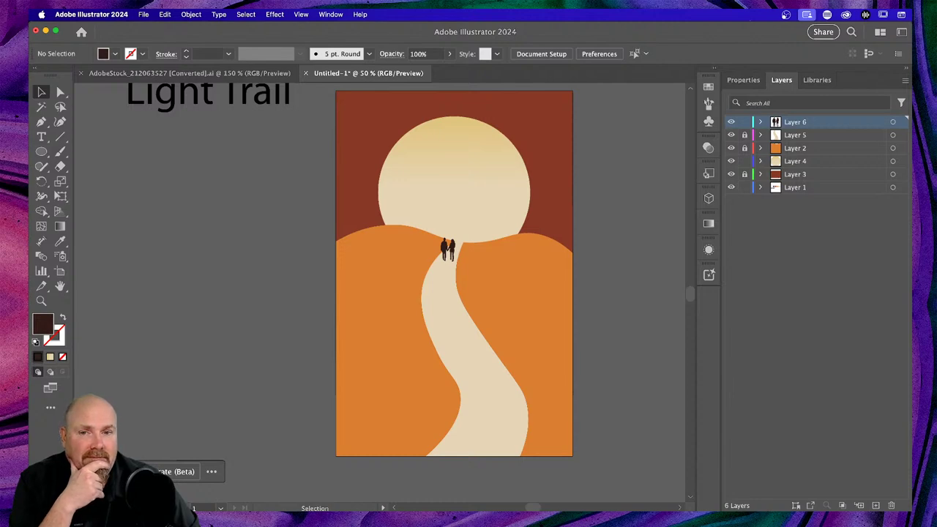
scroll(673, 201, "up", 1)
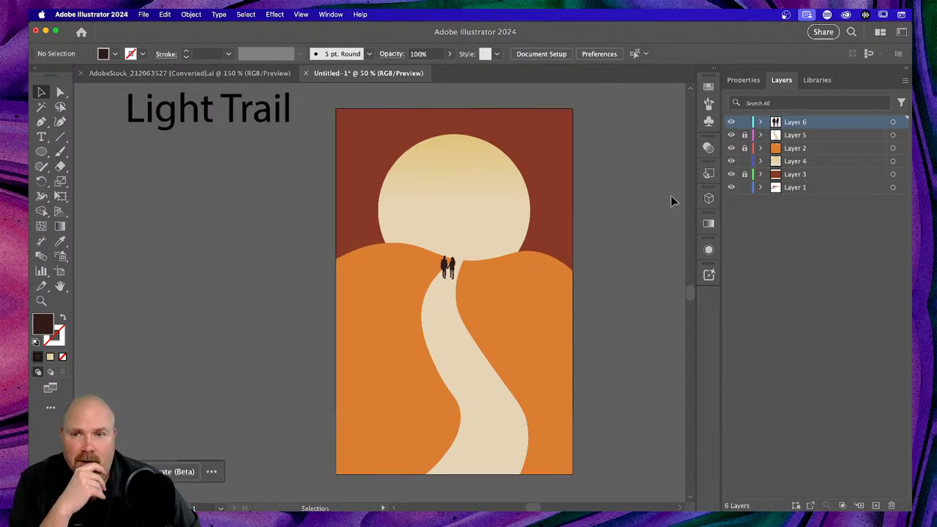
left_click(236, 73)
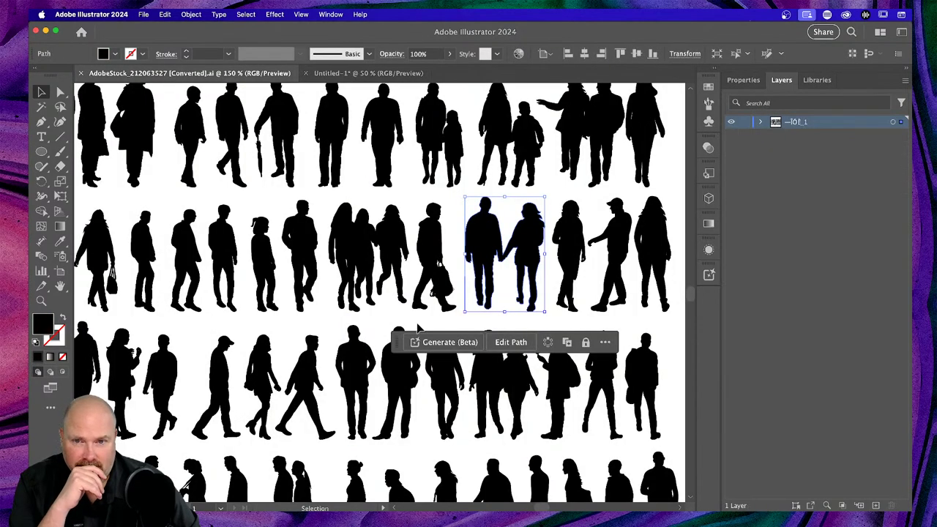
left_click(391, 320)
scroll(391, 319, "left", 5)
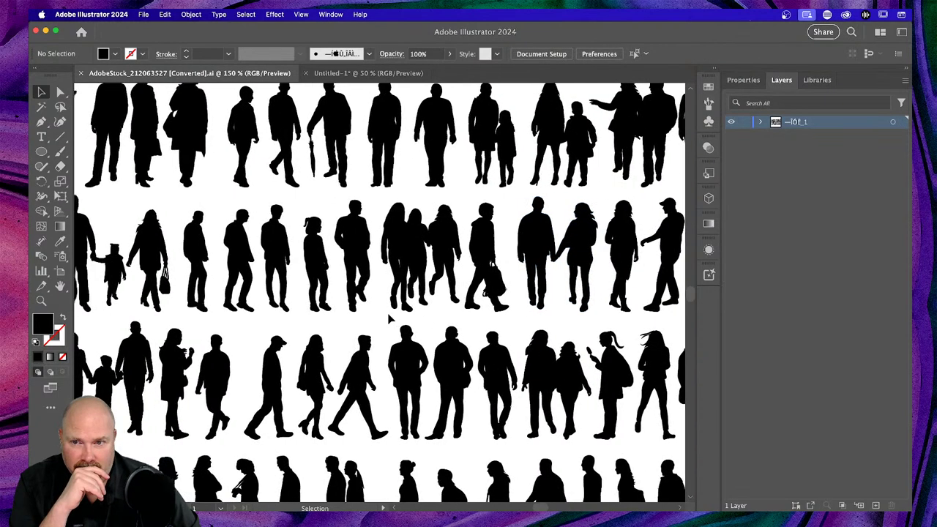
scroll(391, 318, "left", 3)
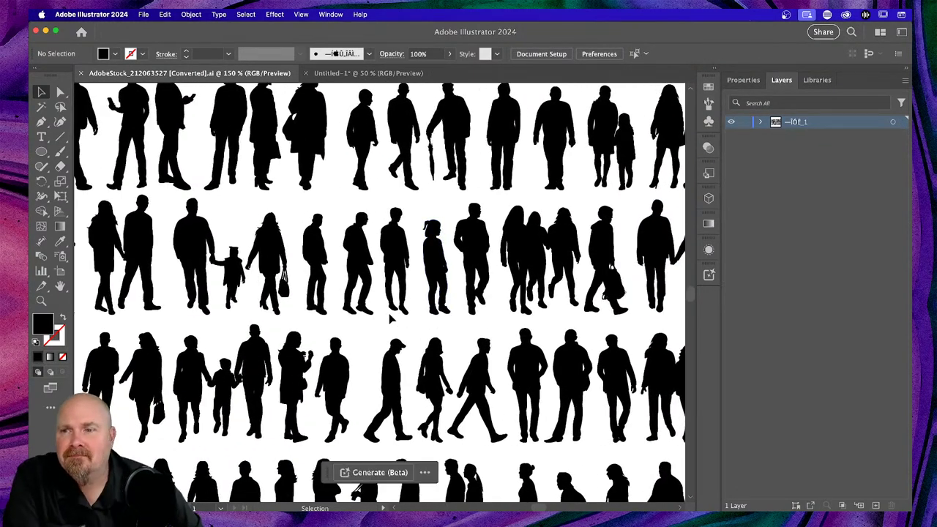
scroll(391, 318, "left", 6)
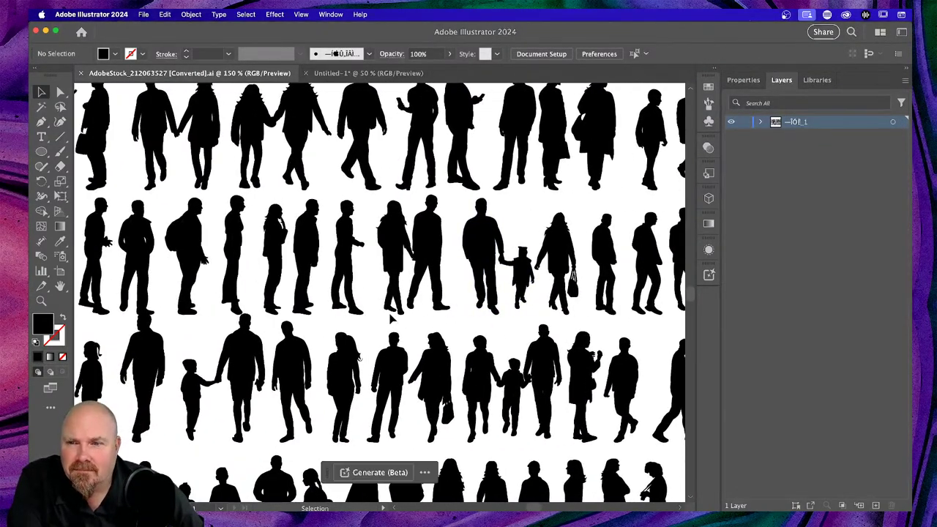
scroll(393, 320, "left", 3)
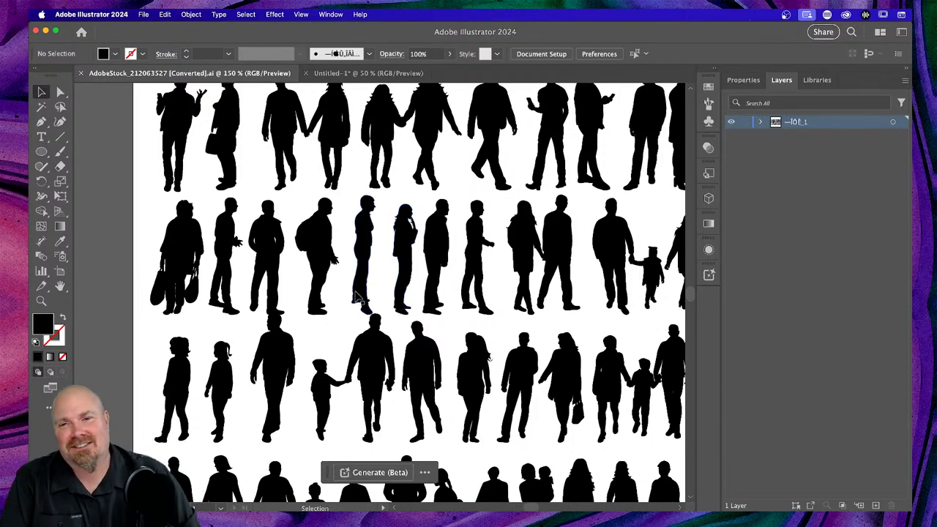
scroll(359, 296, "up", 3)
scroll(359, 296, "up", 4)
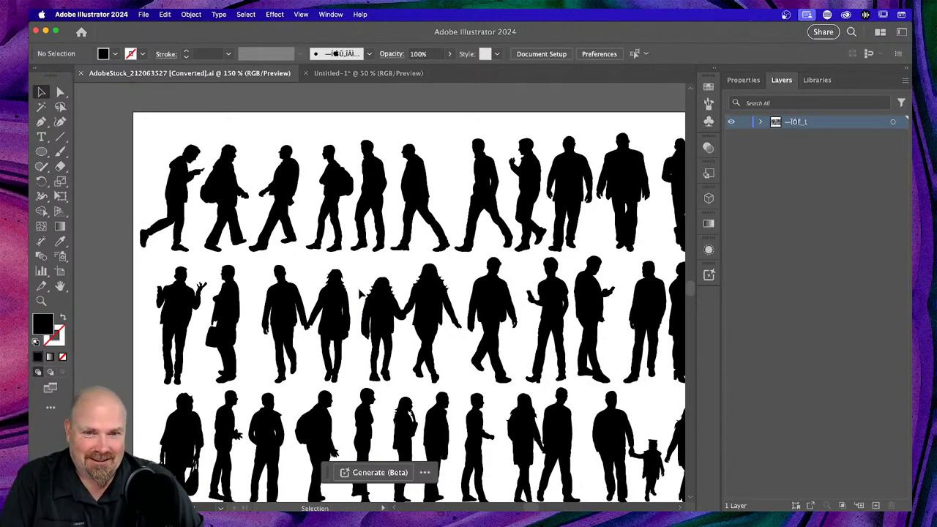
scroll(359, 292, "right", 9)
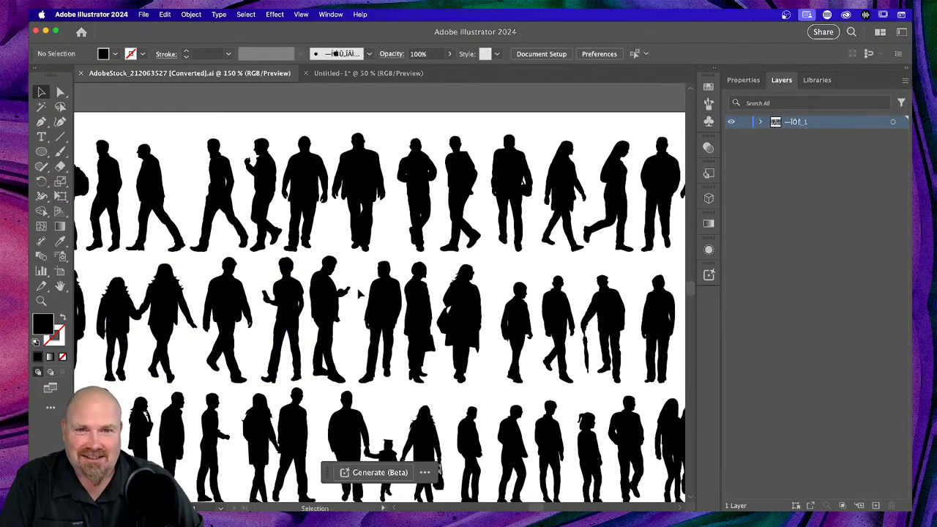
scroll(358, 293, "right", 4)
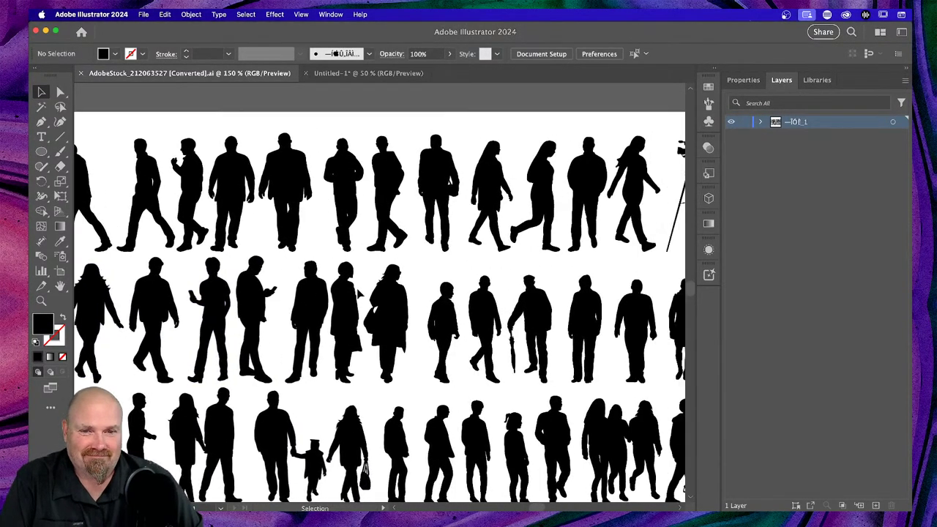
scroll(359, 293, "right", 3)
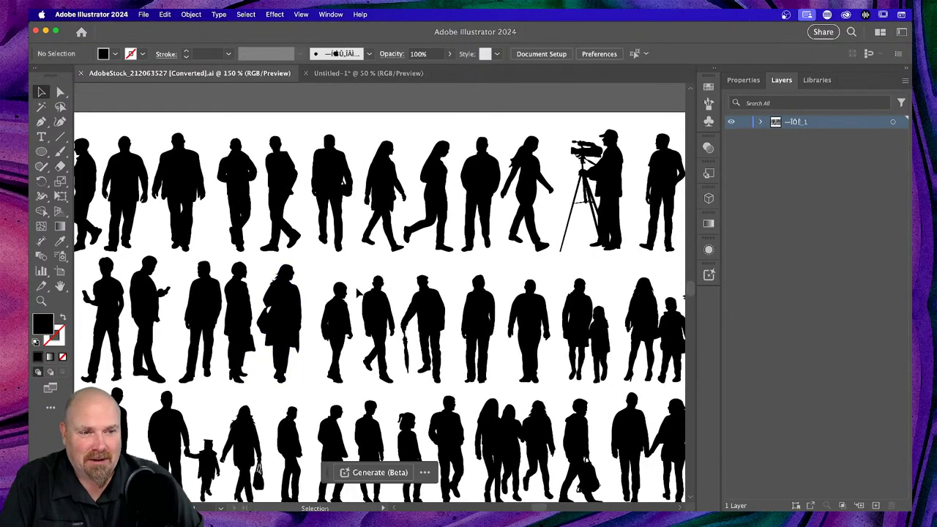
scroll(359, 293, "right", 4)
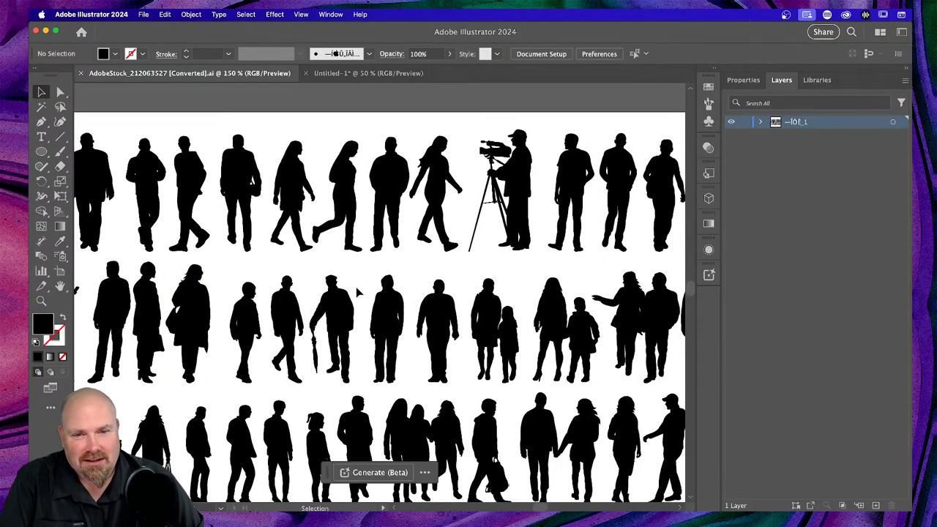
scroll(359, 293, "right", 3)
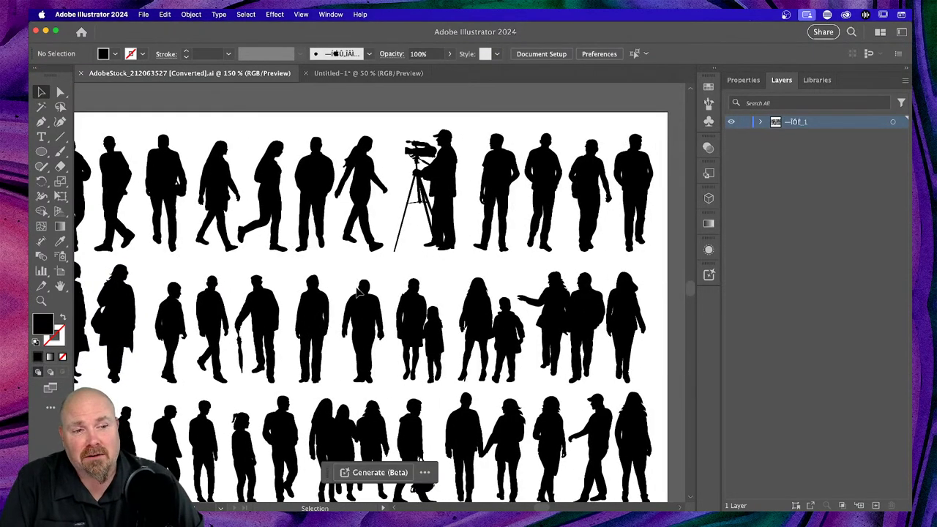
scroll(382, 291, "right", 2)
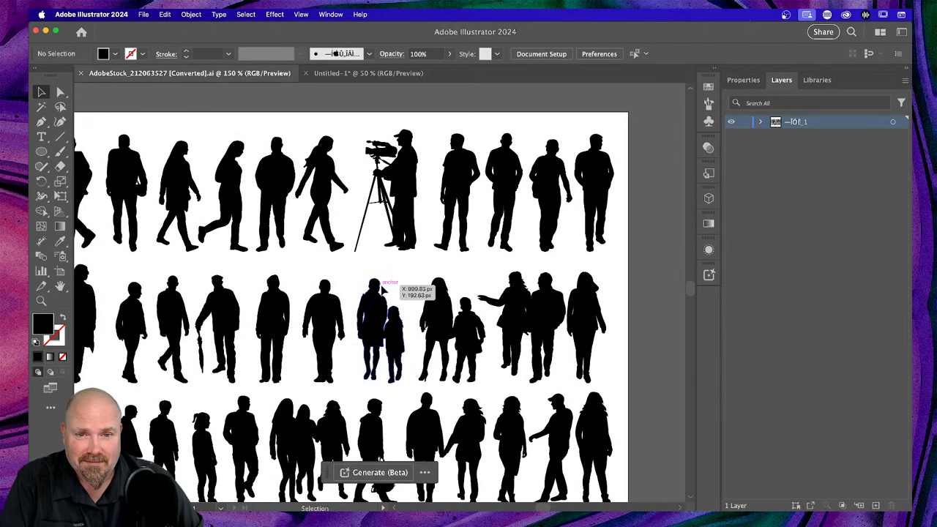
scroll(382, 291, "left", 2)
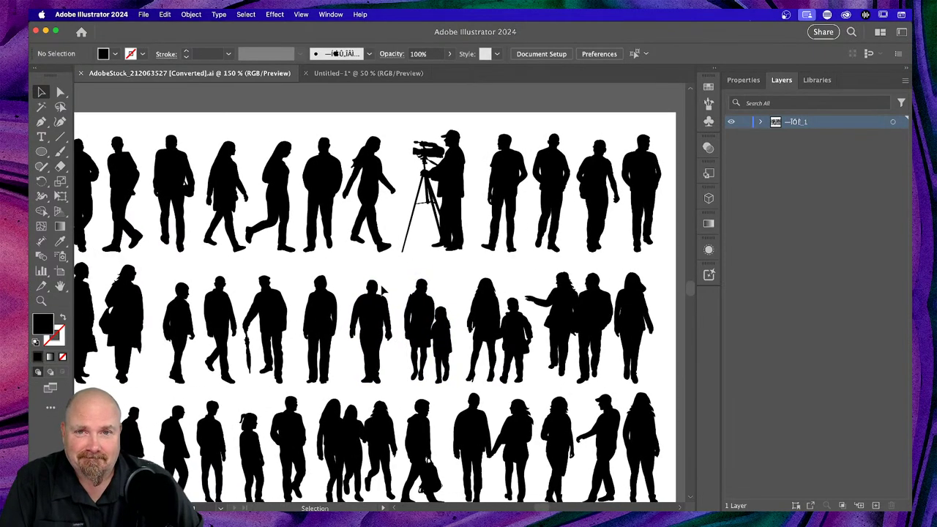
left_click(370, 73)
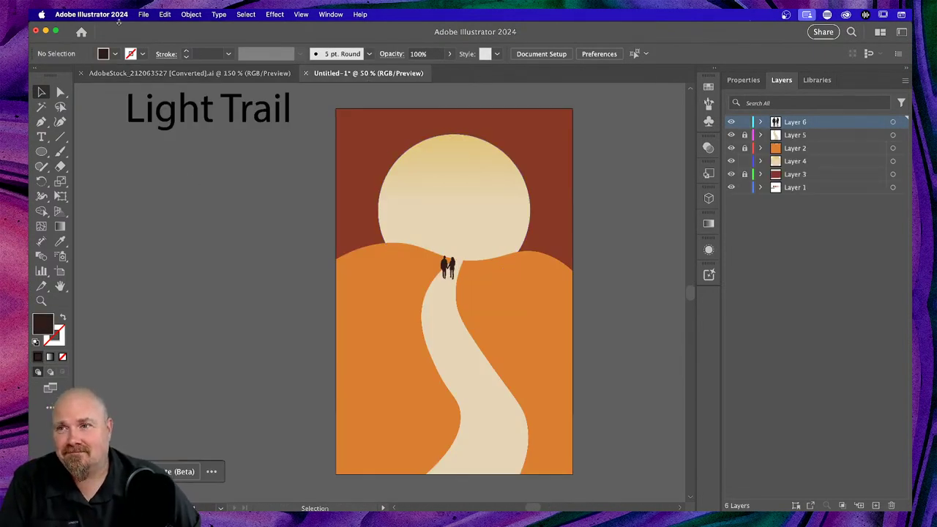
Save the poster to Creative Cloud under the name 'Rom Zom'
left_click(145, 17)
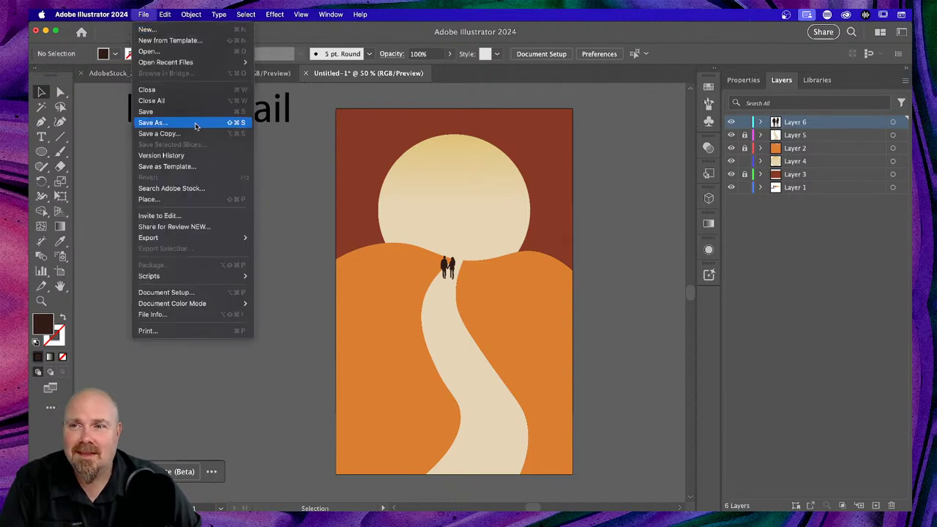
left_click(154, 122)
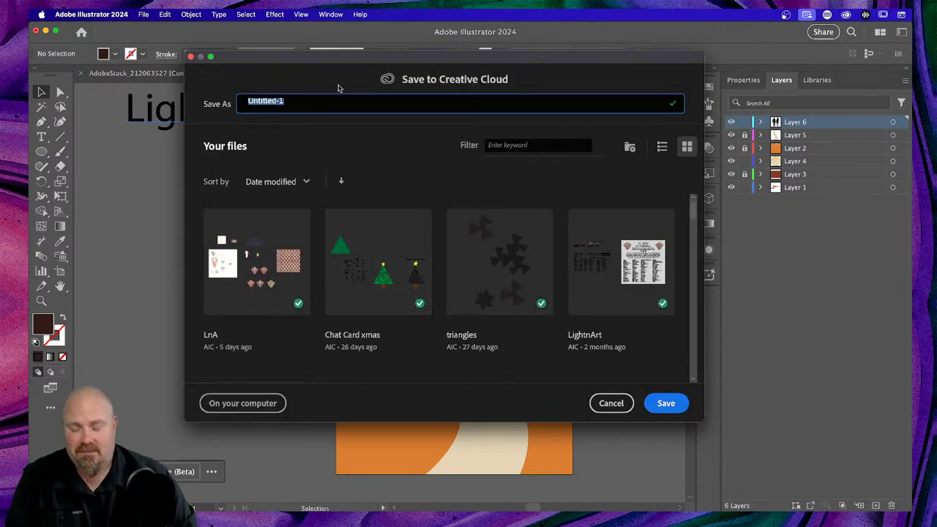
type("Zo")
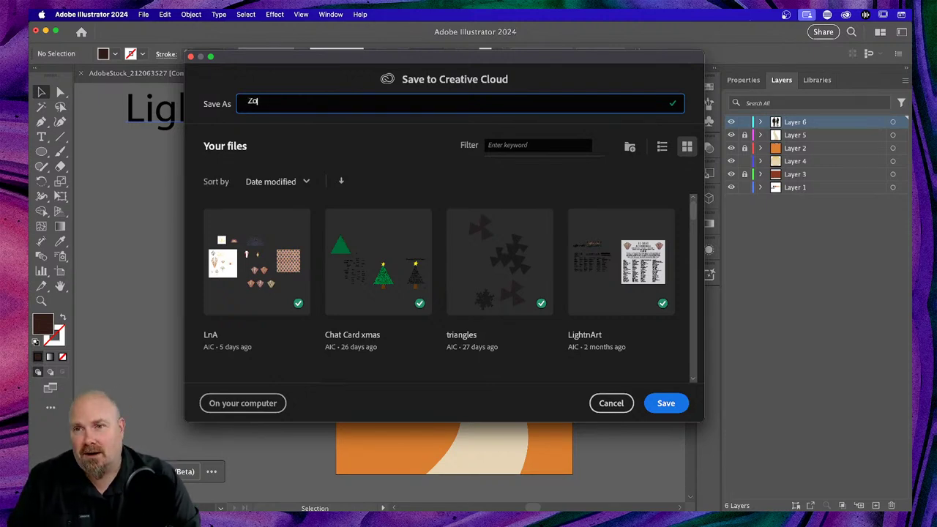
key("BackSpace")
key("BackSpace")
type("Rom")
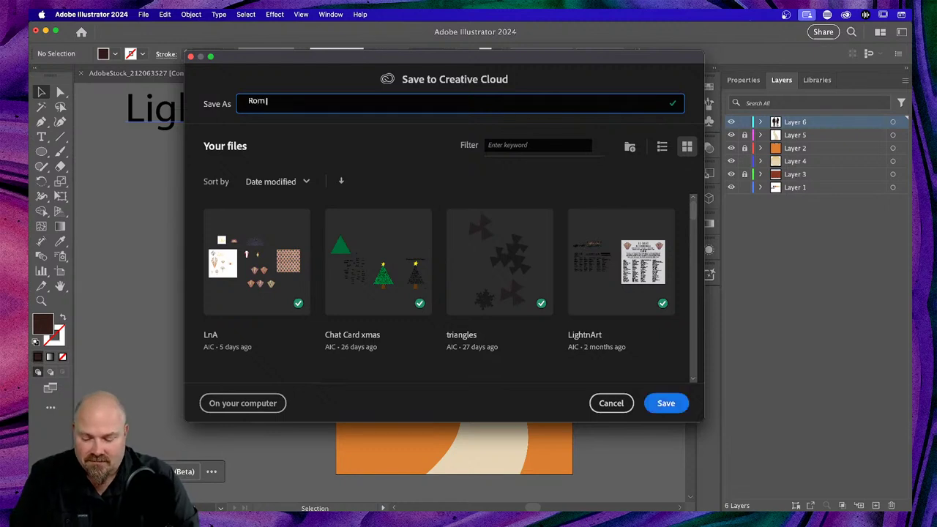
type(" Zom")
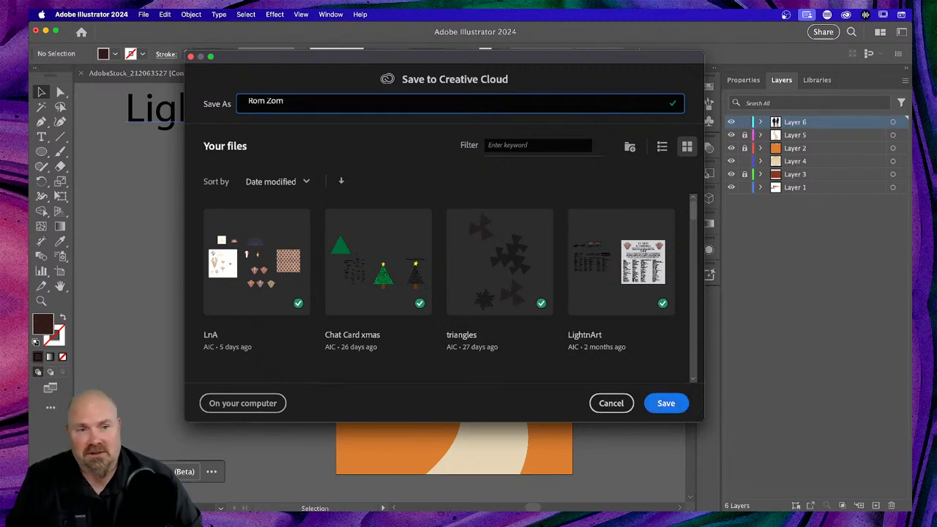
left_click(665, 403)
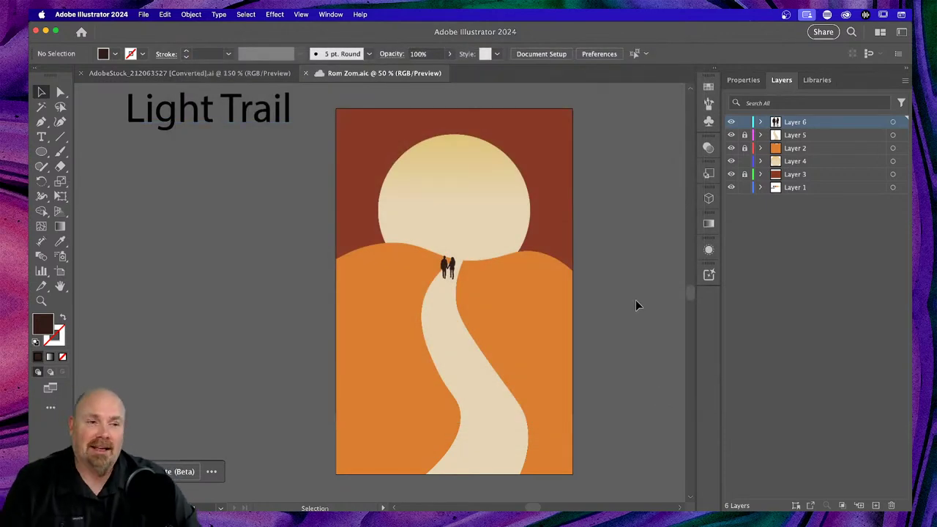
Nudge the couple slightly lower on the path, then select the Light Trail title
scroll(508, 286, "up", 1)
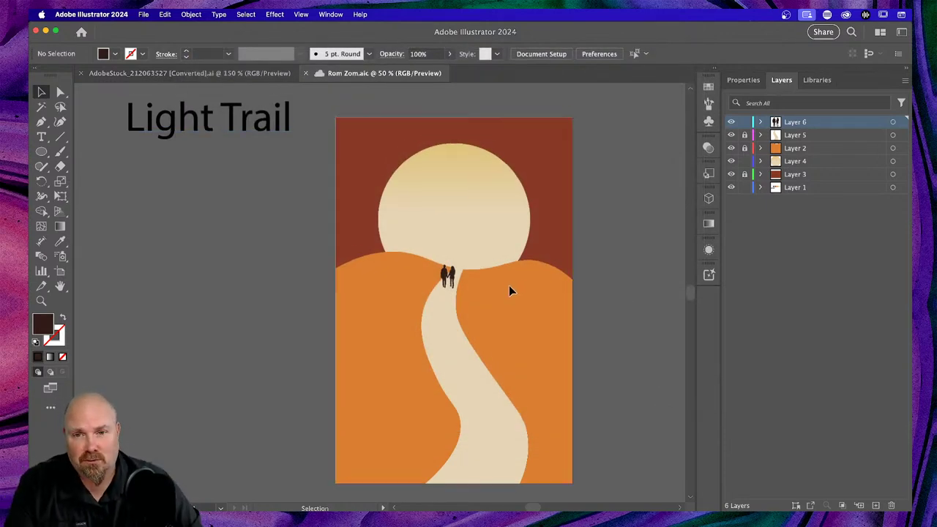
scroll(509, 286, "down", 2)
left_click_drag(448, 265, 453, 274)
left_click(476, 278)
left_click(625, 229)
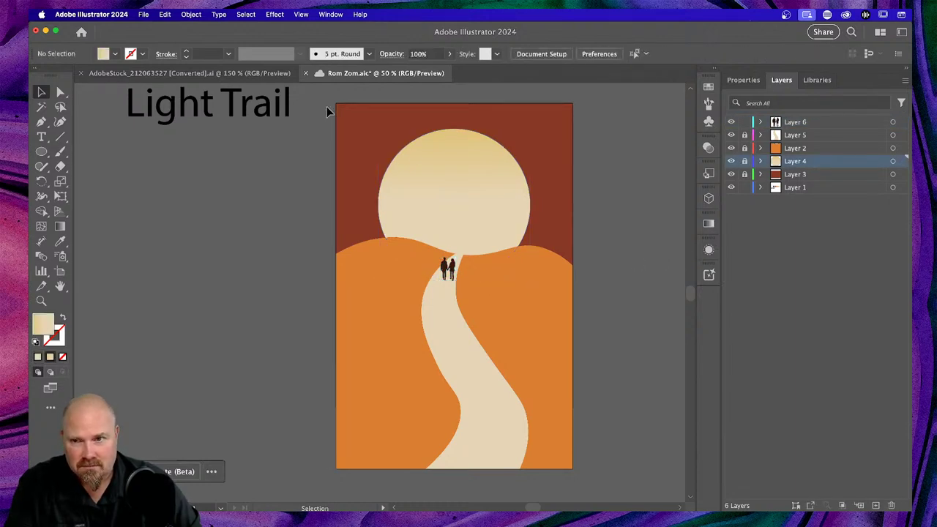
left_click(214, 106)
Deselect the title and add a new empty layer at the top of the Layers panel
scroll(217, 107, "up", 3)
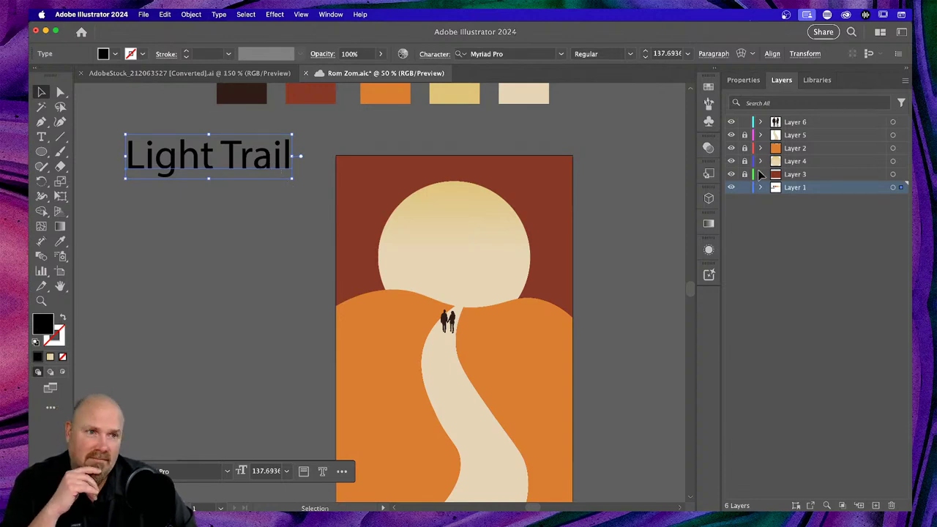
key("super+Tab")
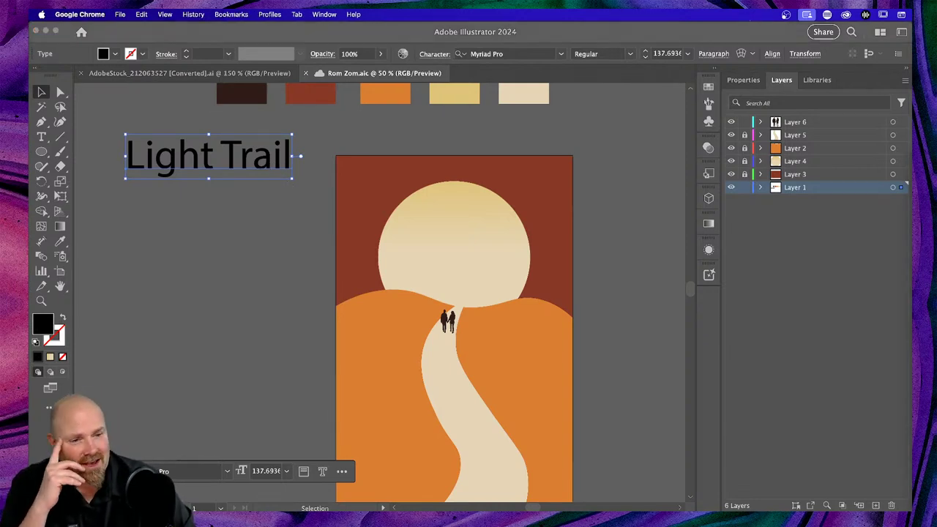
scroll(461, 329, "down", 3)
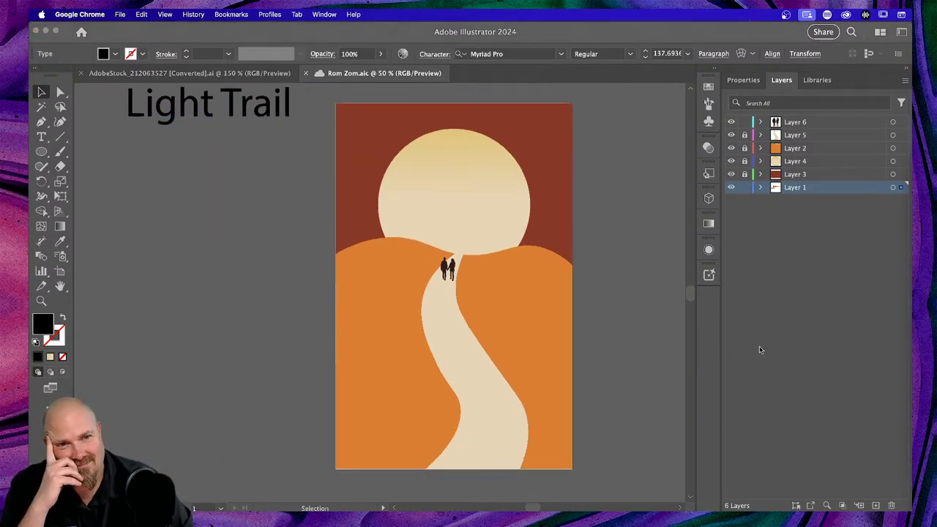
left_click(879, 506)
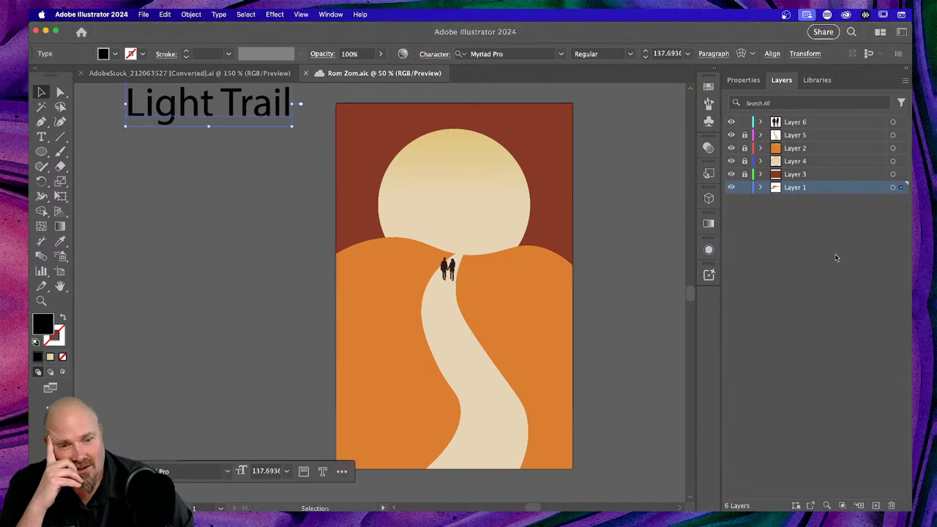
left_click(178, 244)
left_click(876, 505)
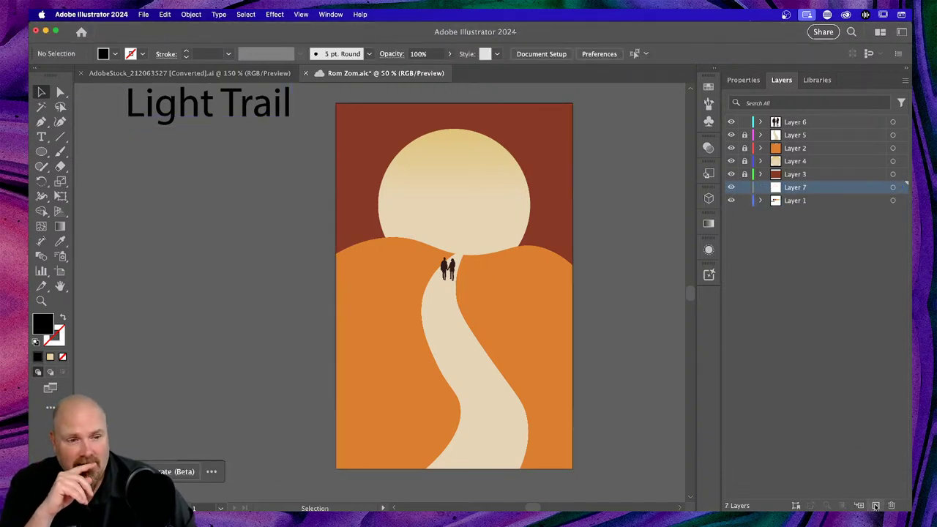
left_click_drag(819, 186, 800, 124)
Drag the credits PNG from Finder onto the poster and make Layer 7 visible
key("super+alt+space")
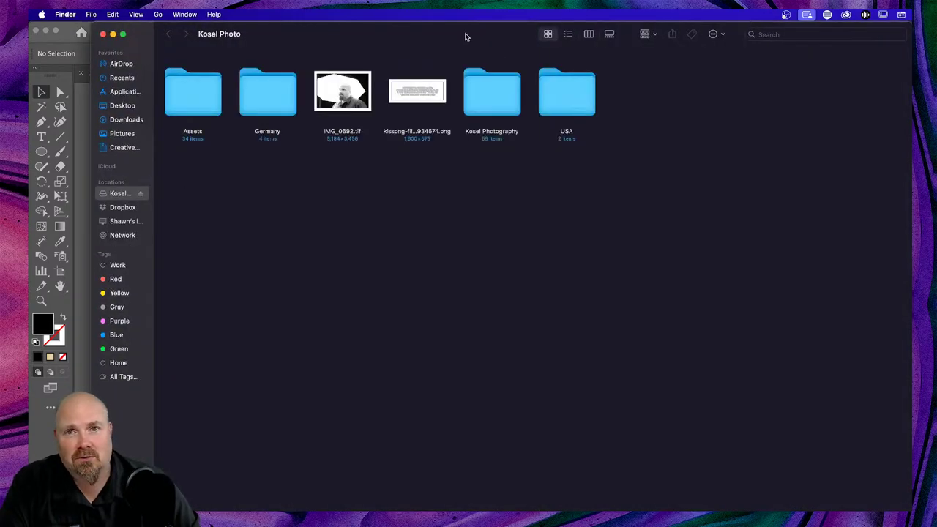
left_click_drag(464, 36, 936, 73)
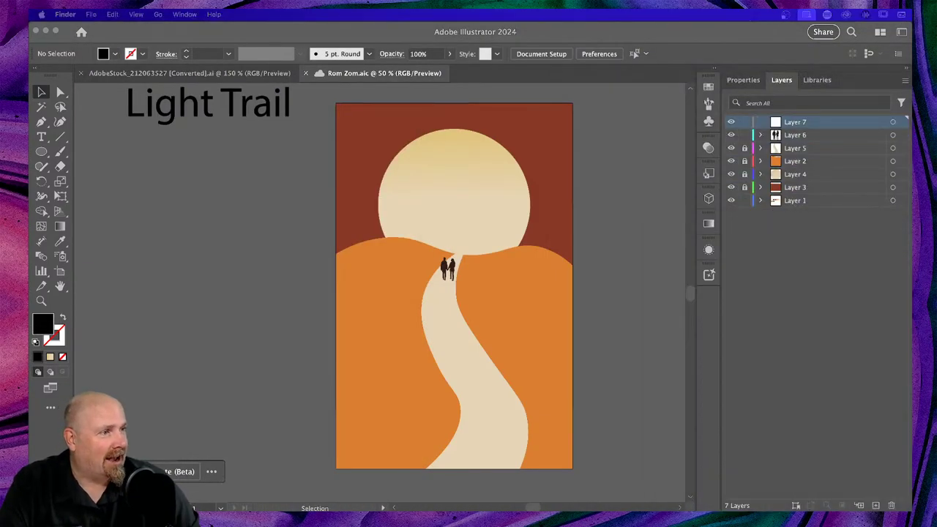
left_click_drag(936, 344, 458, 404)
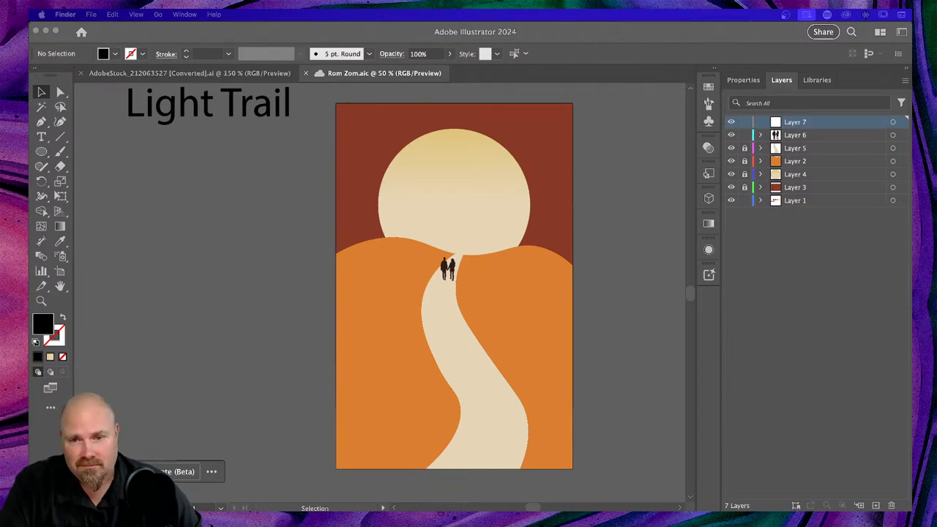
left_click(732, 123)
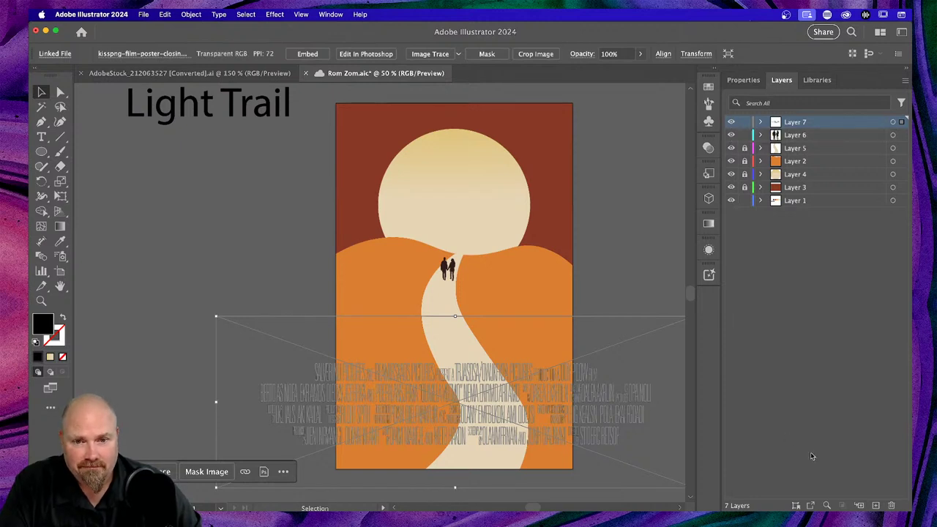
Shrink the credits image and centre it along the poster's bottom edge, about 0.23 in lower
scroll(429, 328, "down", 3)
scroll(429, 327, "right", 4)
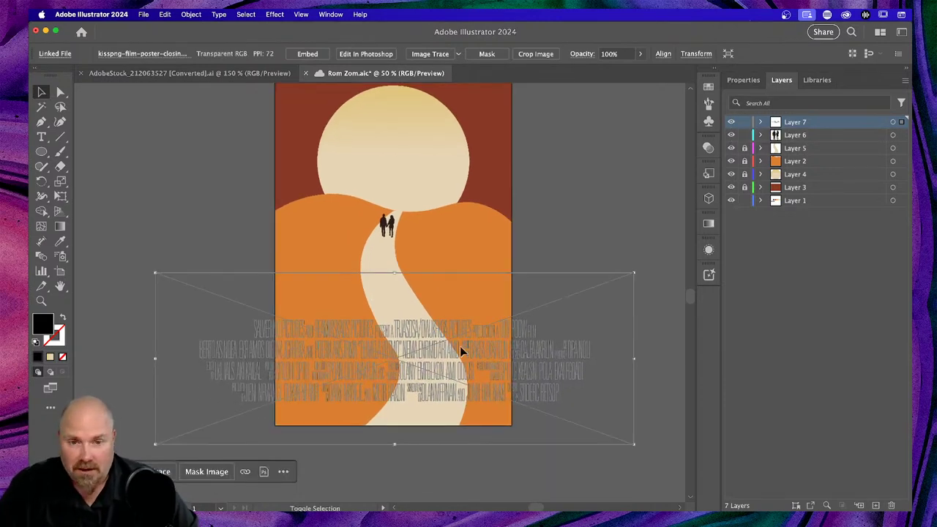
left_click_drag(634, 274, 436, 344)
left_click_drag(339, 397, 439, 388)
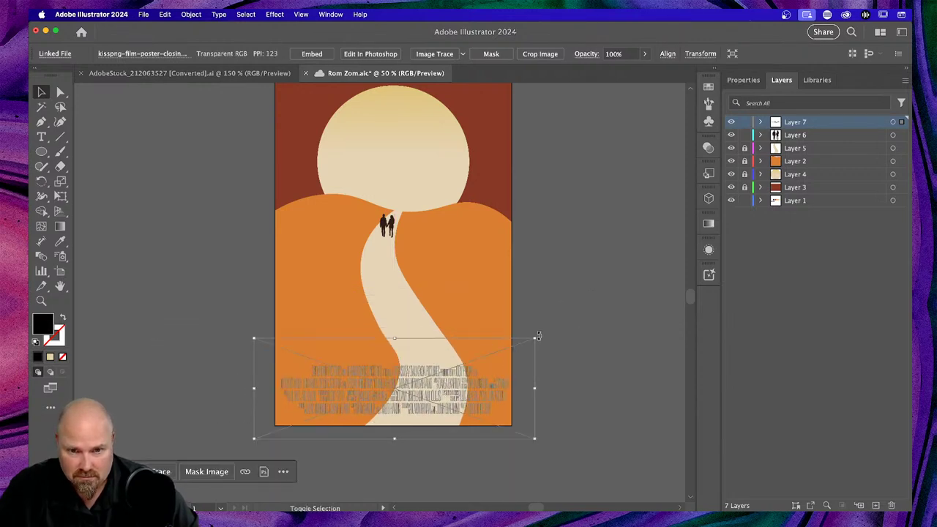
left_click_drag(535, 339, 518, 350)
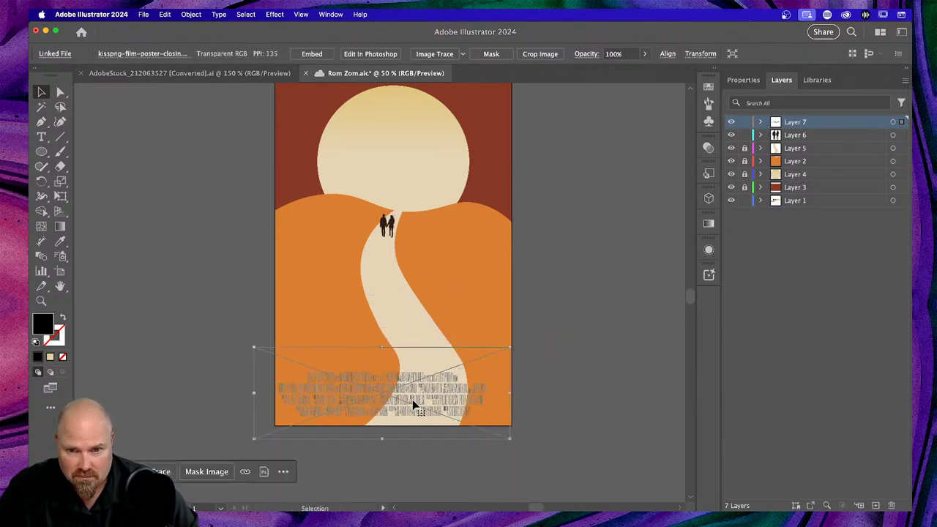
left_click_drag(411, 404, 420, 396)
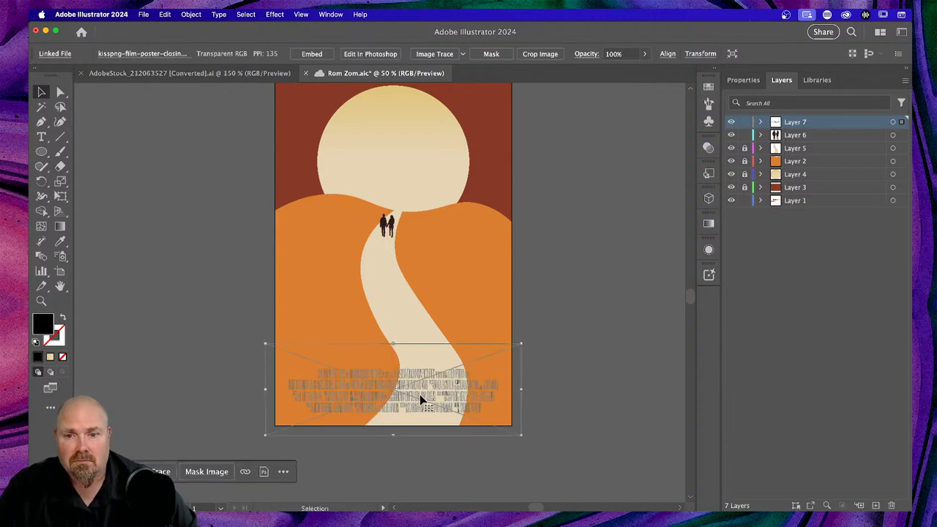
left_click(747, 82)
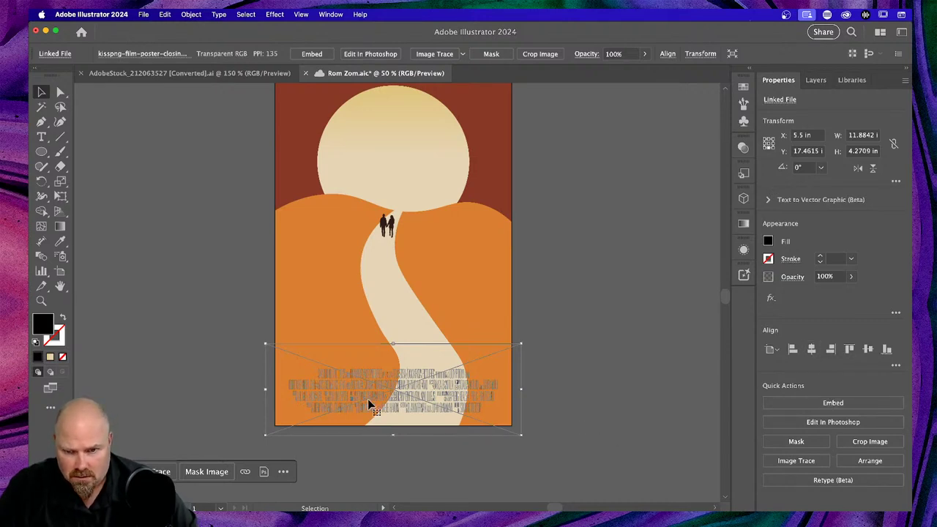
left_click_drag(399, 409, 400, 417)
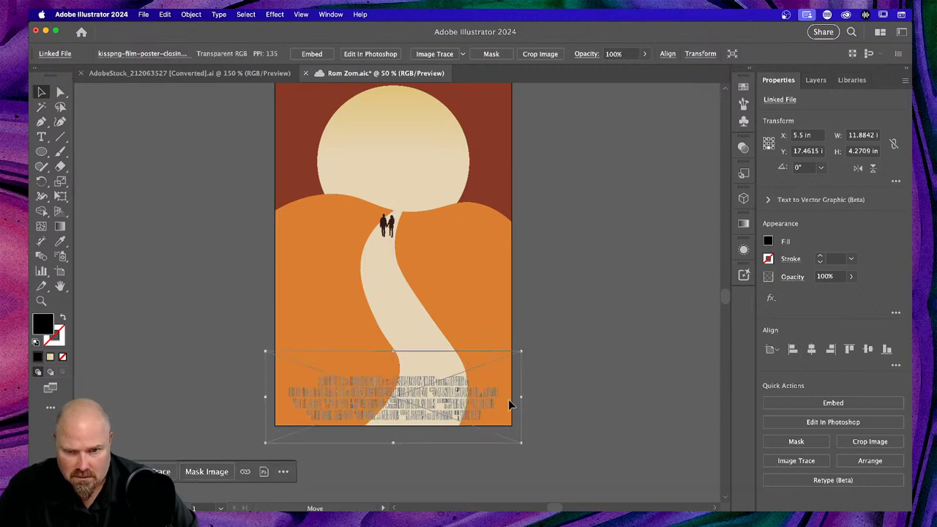
left_click(614, 372)
left_click(462, 399)
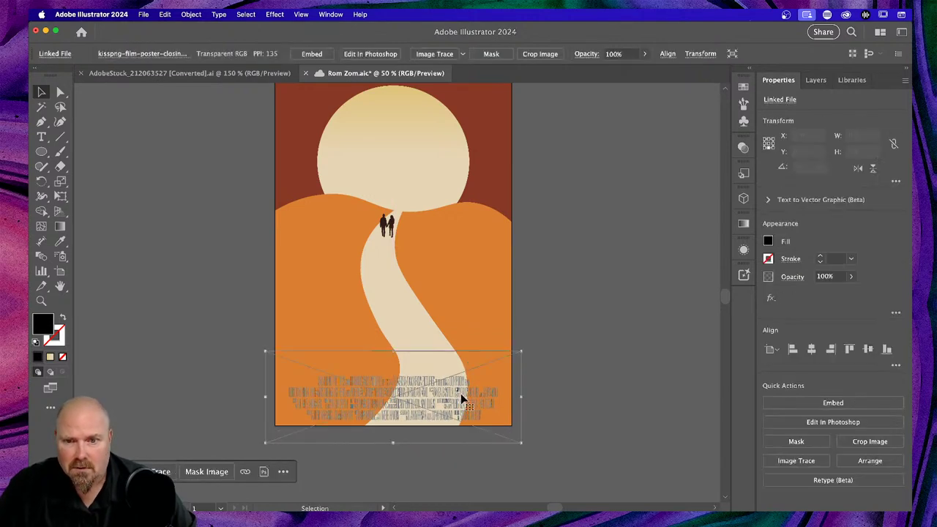
Reach the Links panel through a Help search for 'link' and choose Embed Image(s) for the credits
left_click(359, 14)
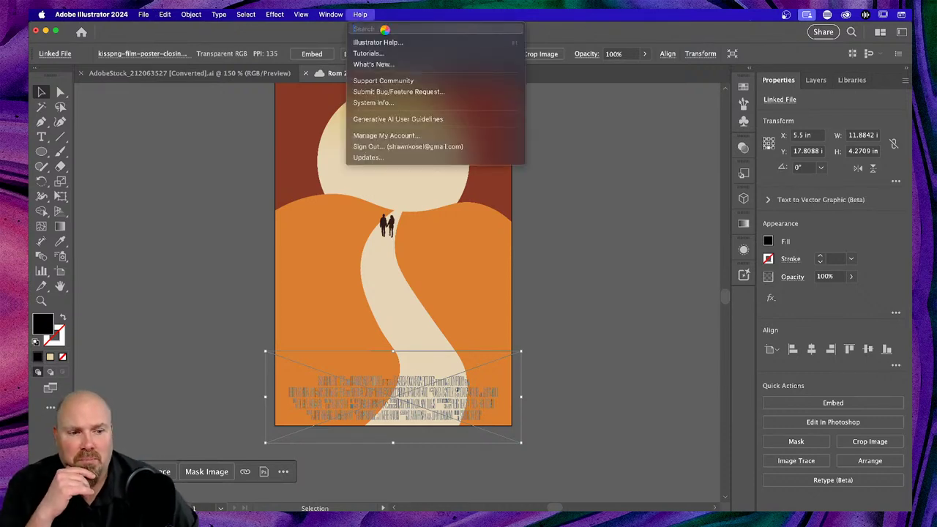
type("link")
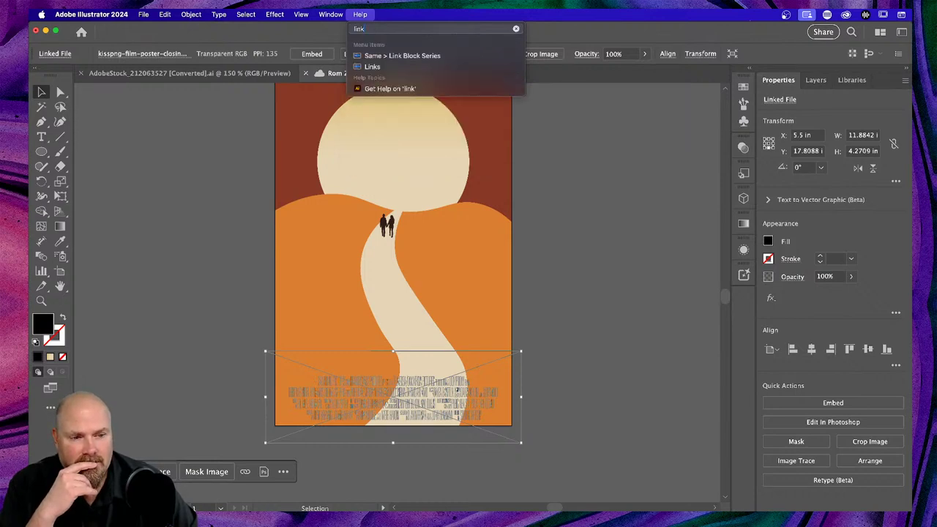
left_click(416, 66)
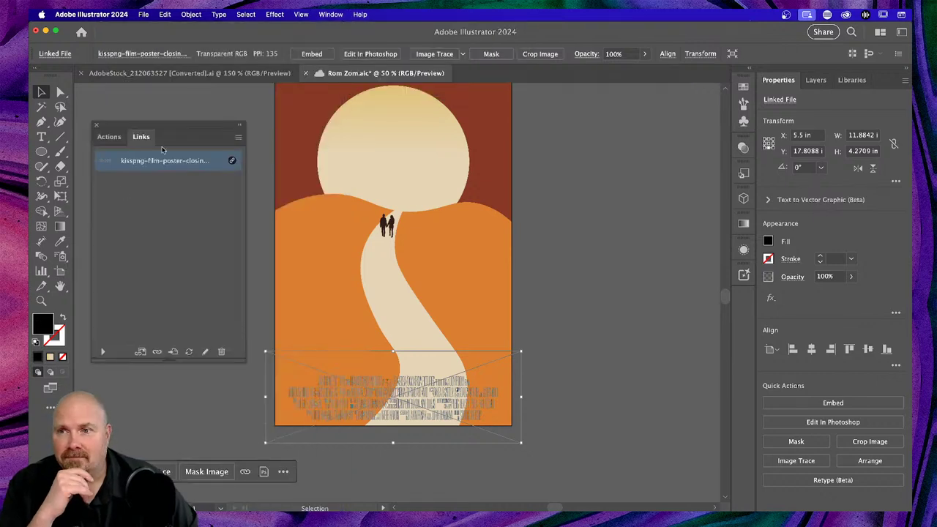
left_click(239, 137)
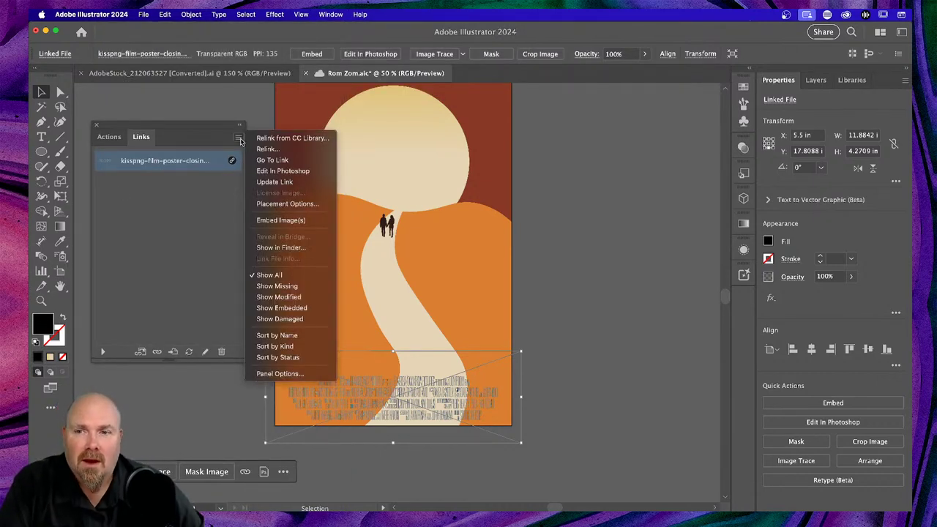
left_click(266, 220)
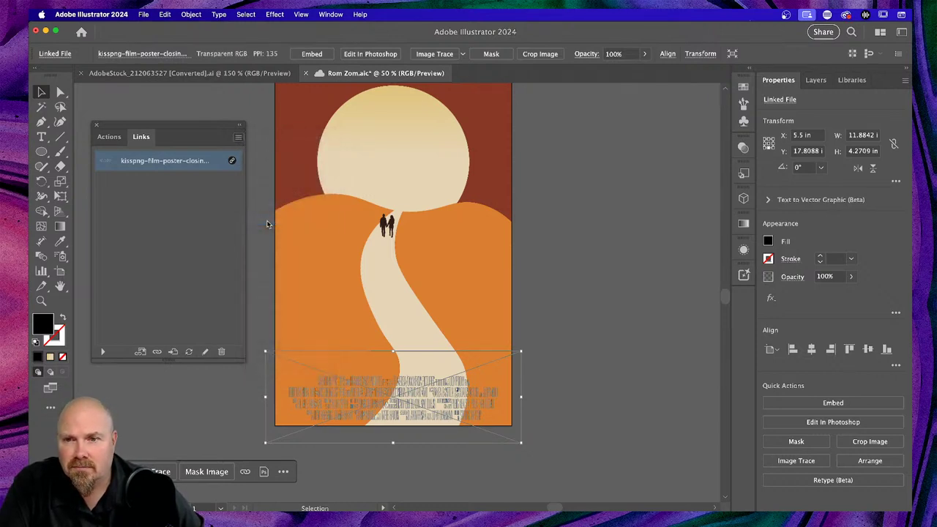
left_click(99, 126)
left_click(677, 267)
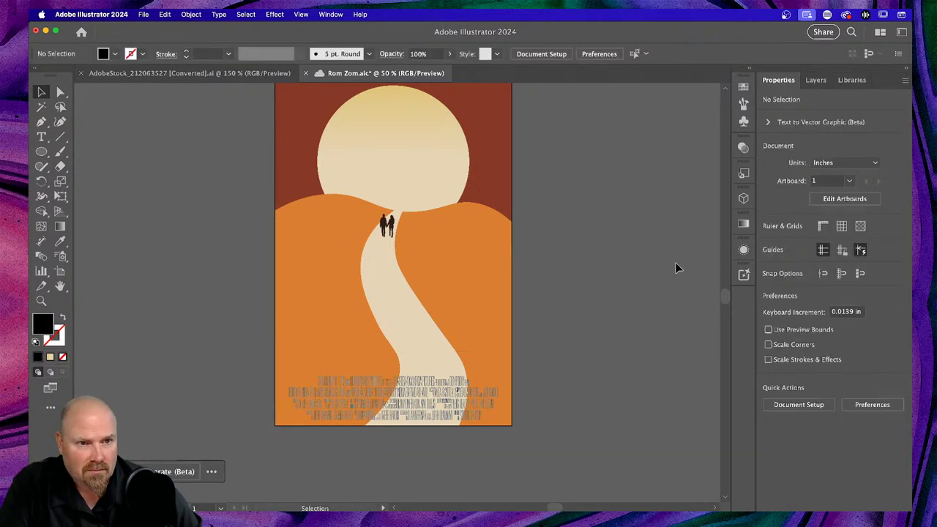
Rename the credits layer from Layer 7 to 'Cred' in the Layers panel
left_click(817, 81)
left_click(731, 122)
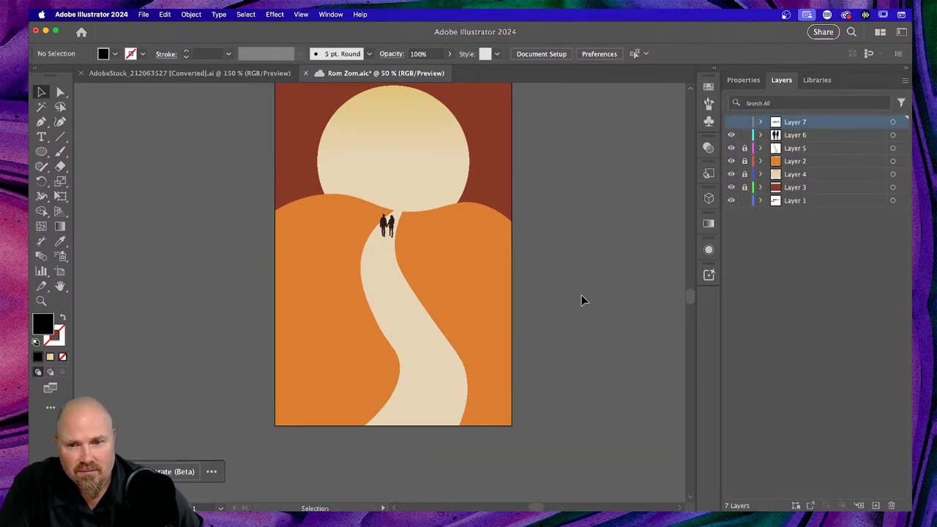
left_click(730, 123)
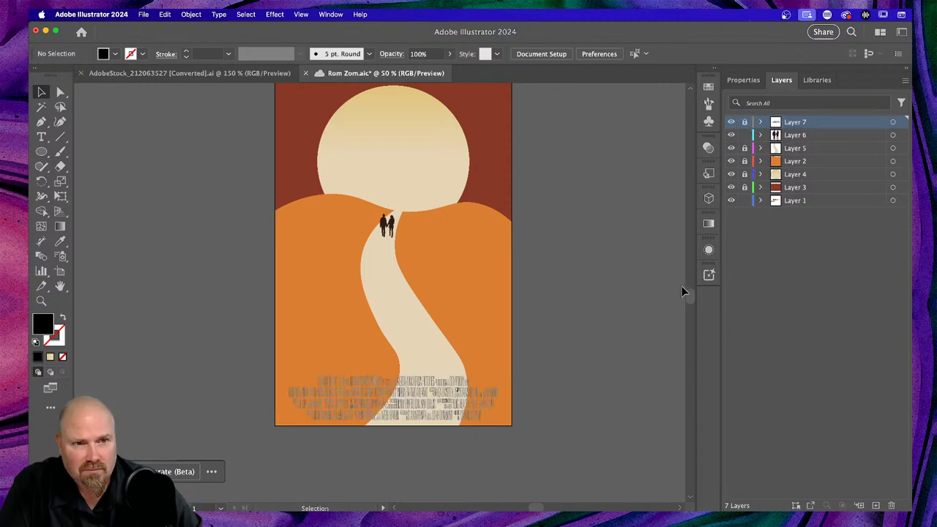
double_click(804, 123)
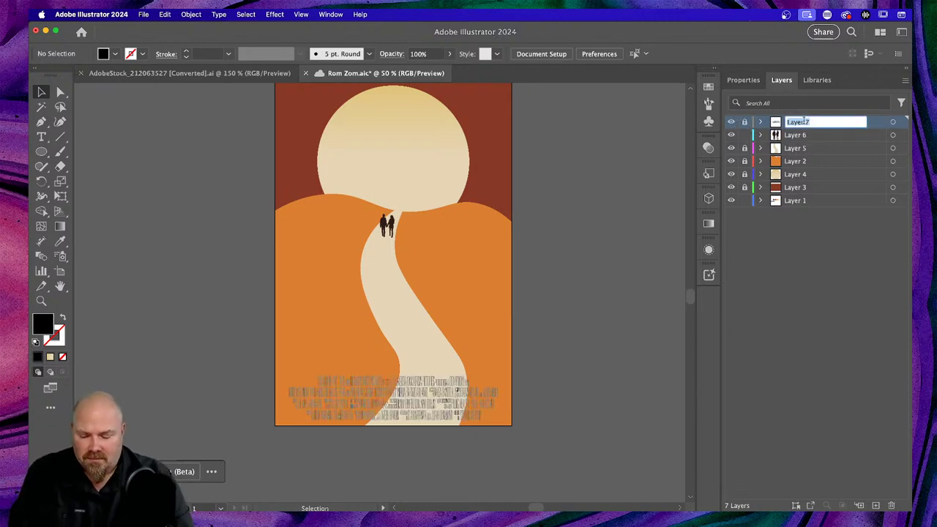
type("Cred")
key("Return")
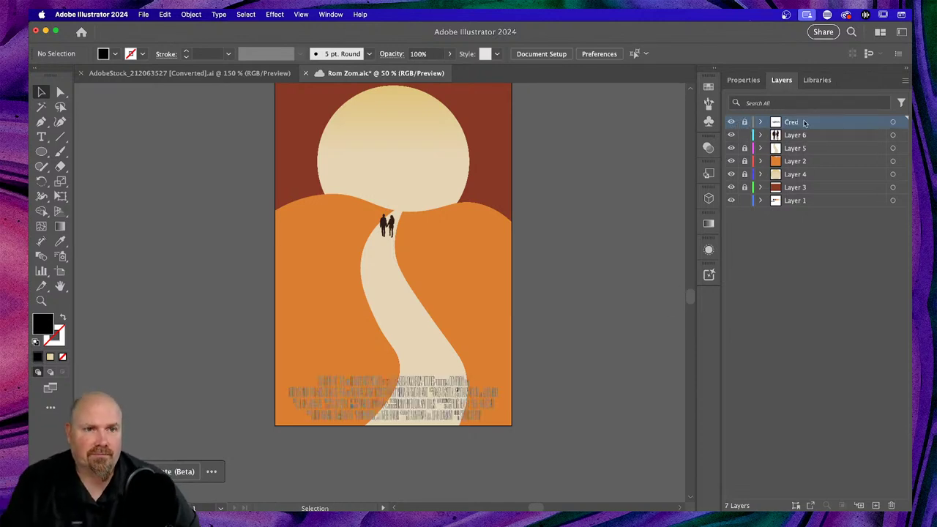
Zoom to 100% to inspect the credits image, then fit the whole poster in the window
scroll(575, 251, "down", 2)
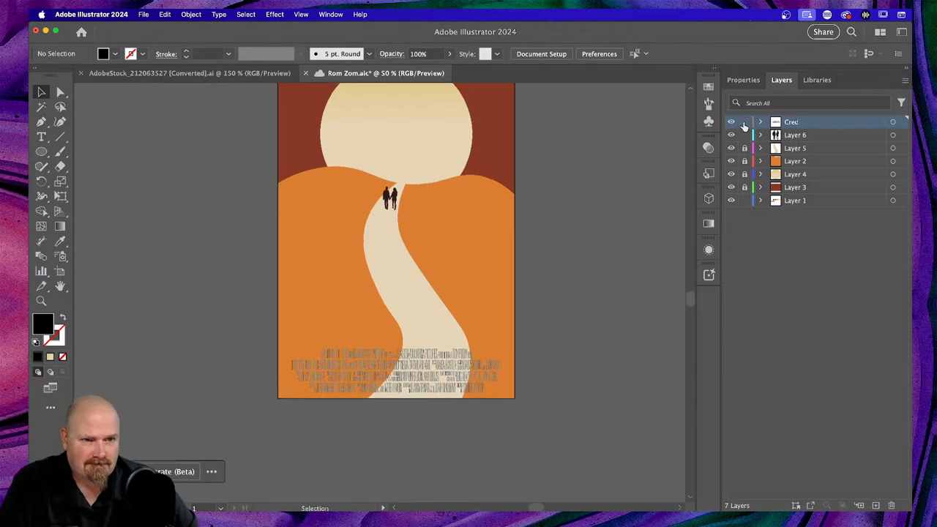
scroll(547, 340, "left", 3)
scroll(548, 341, "down", 1)
key("super+equal")
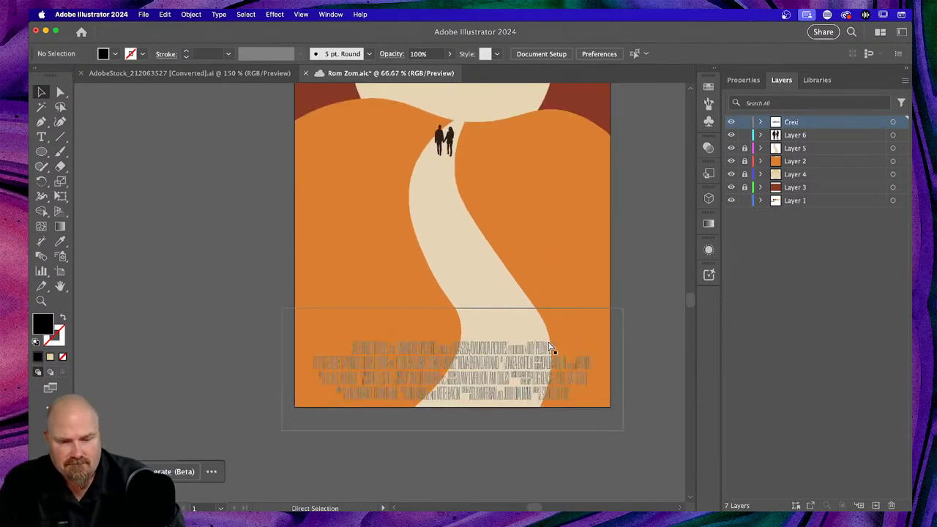
key("super+equal")
scroll(538, 344, "down", 3)
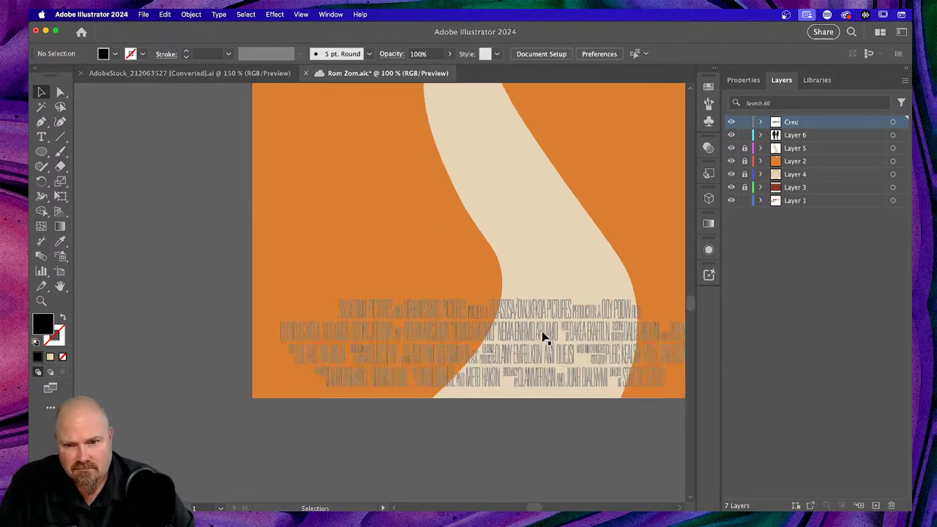
left_click(402, 290)
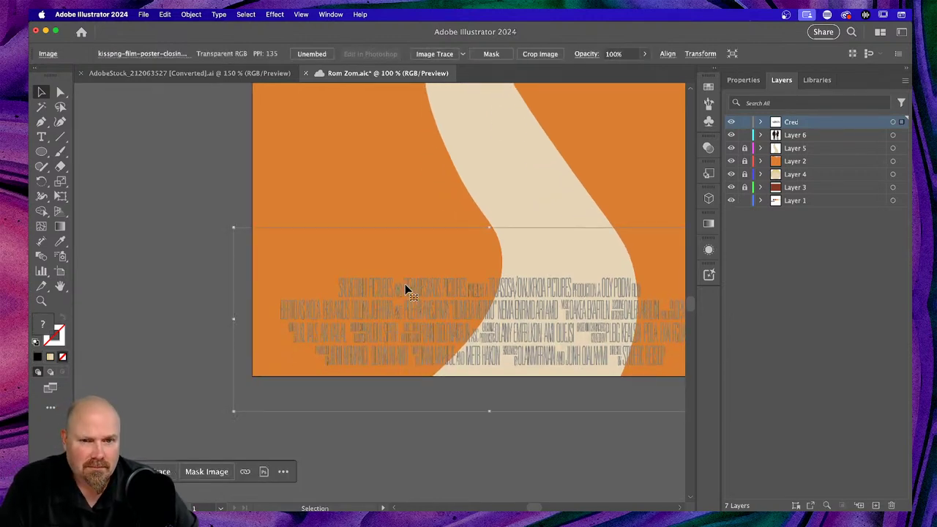
scroll(402, 287, "right", 3)
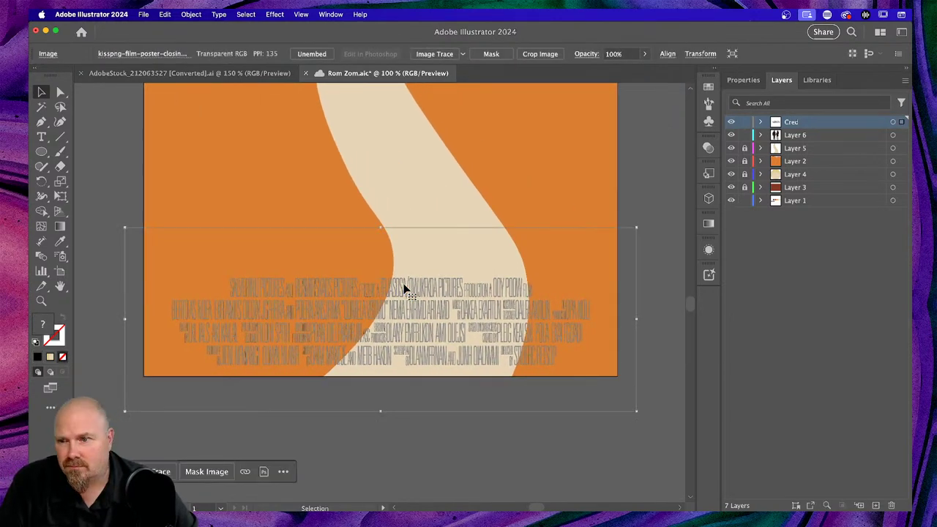
left_click(448, 437)
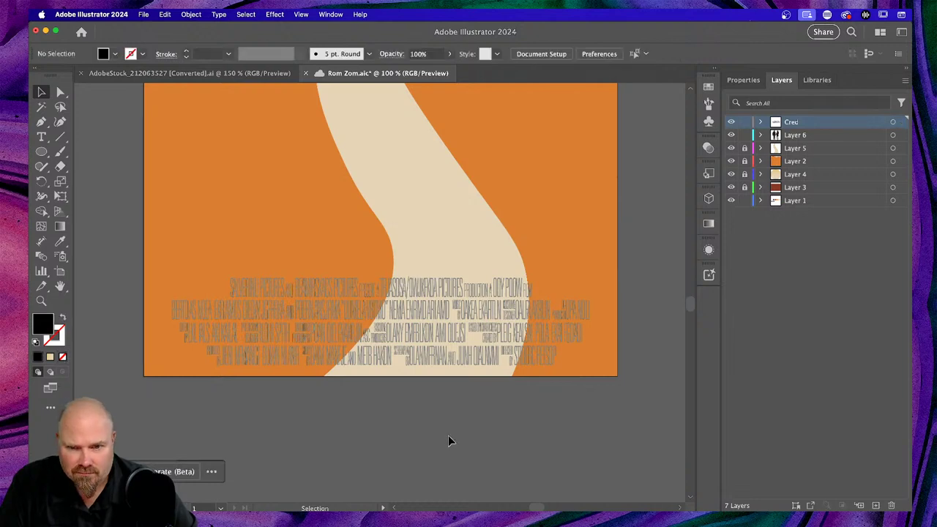
scroll(450, 440, "left", 1)
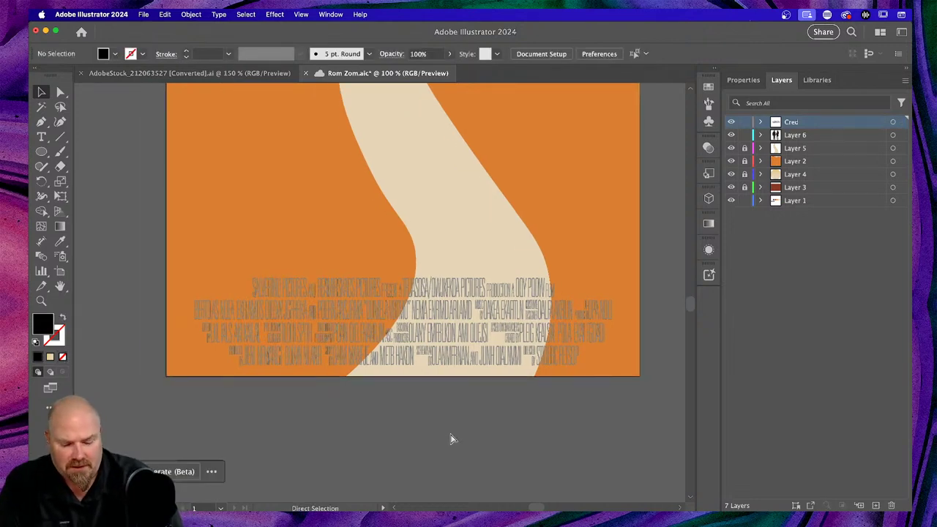
key("super+0")
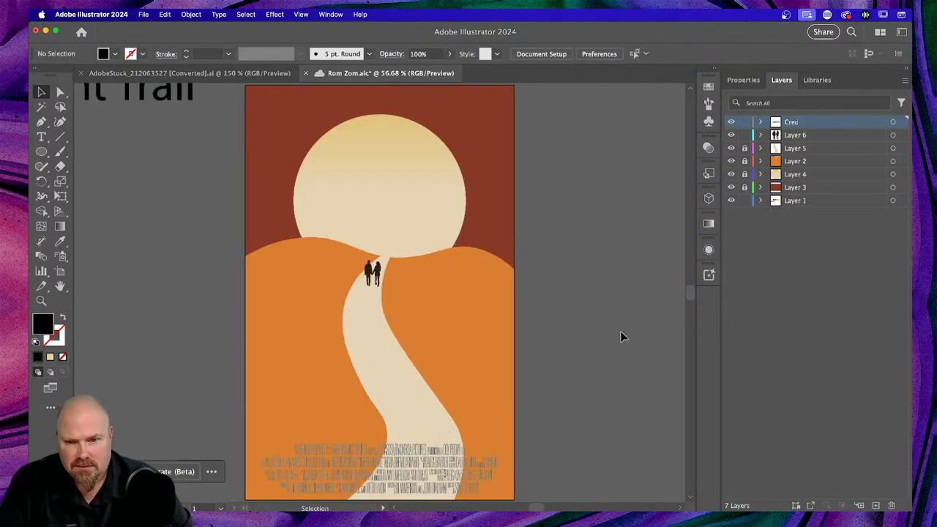
scroll(613, 334, "left", 2)
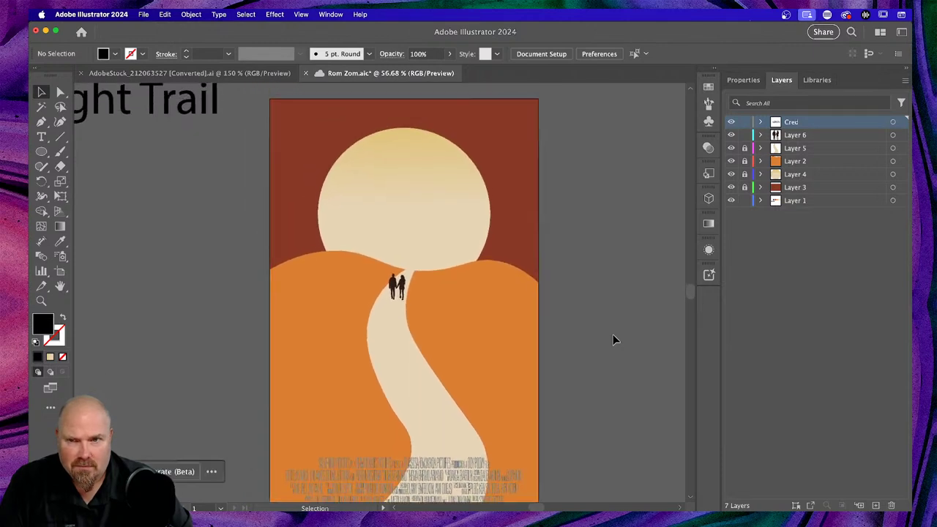
scroll(613, 340, "down", 1)
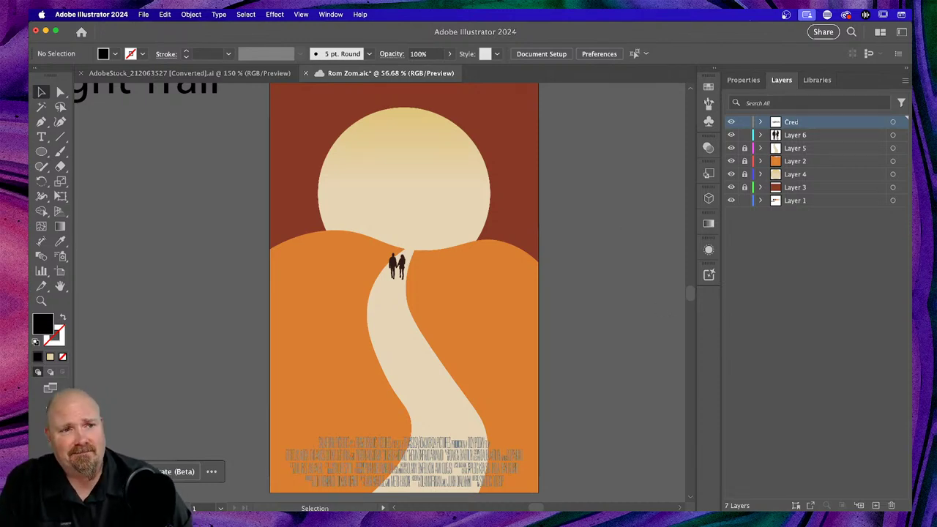
key("super+Tab")
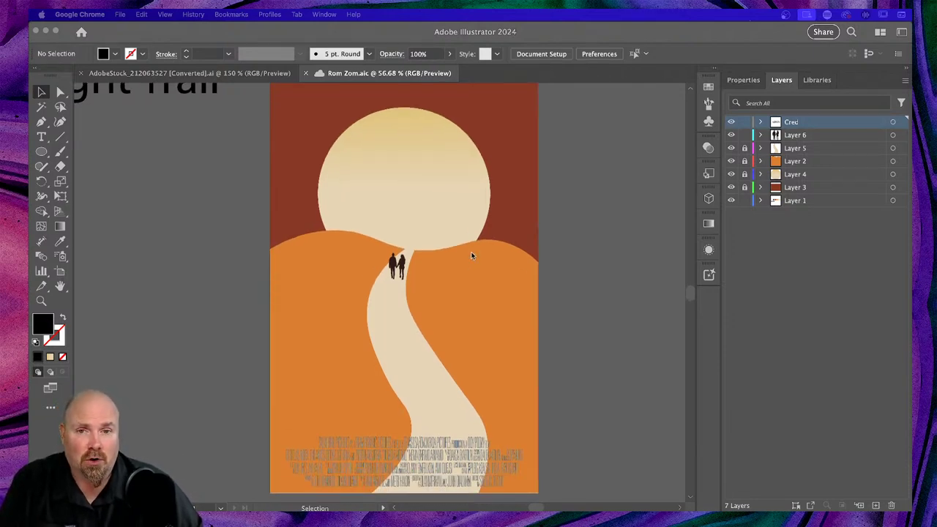
scroll(471, 255, "up", 1)
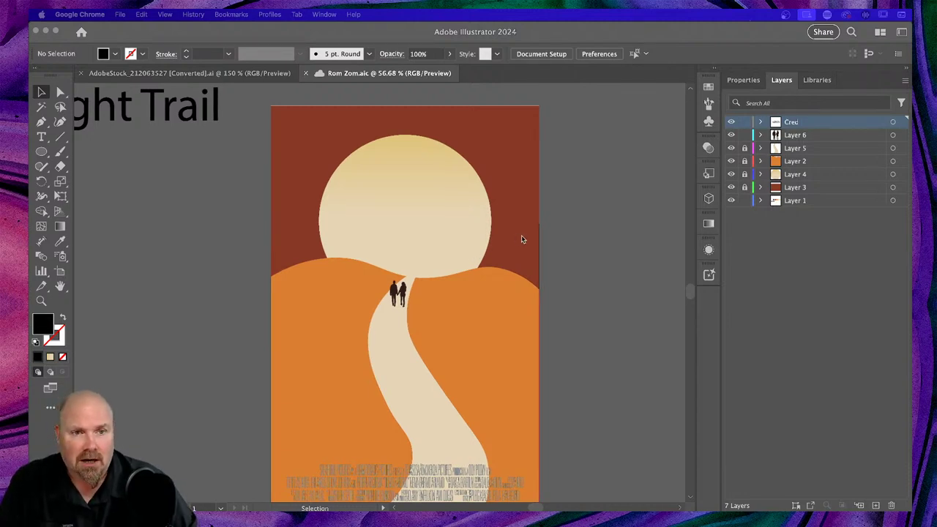
left_click(583, 224)
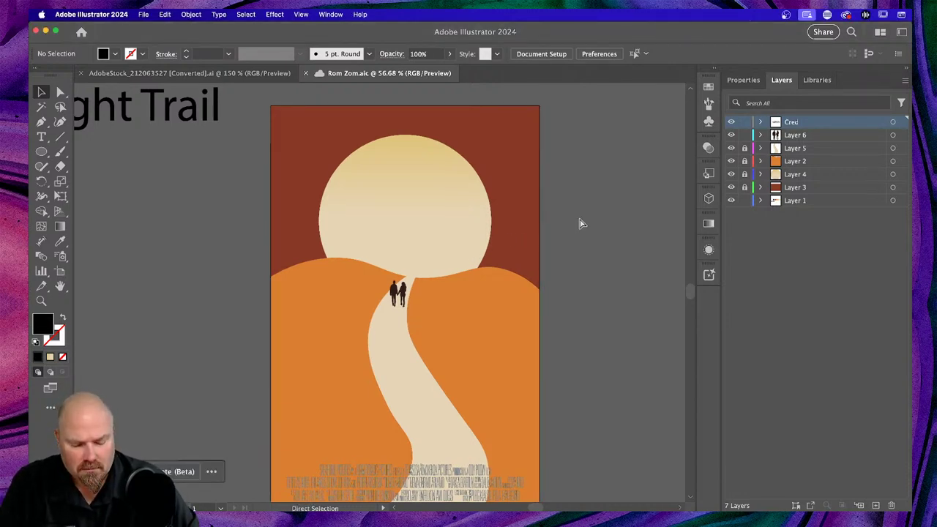
key("super+1")
scroll(503, 231, "up", 2)
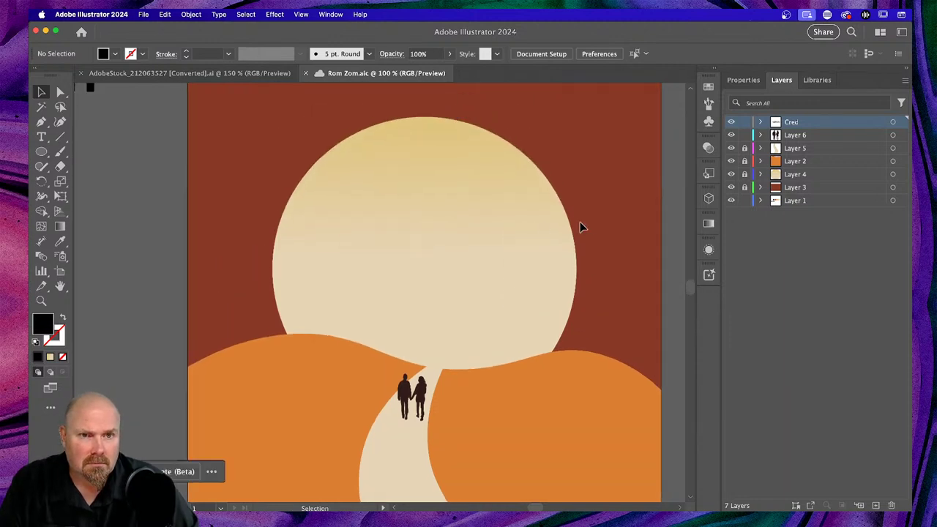
scroll(511, 219, "down", 5)
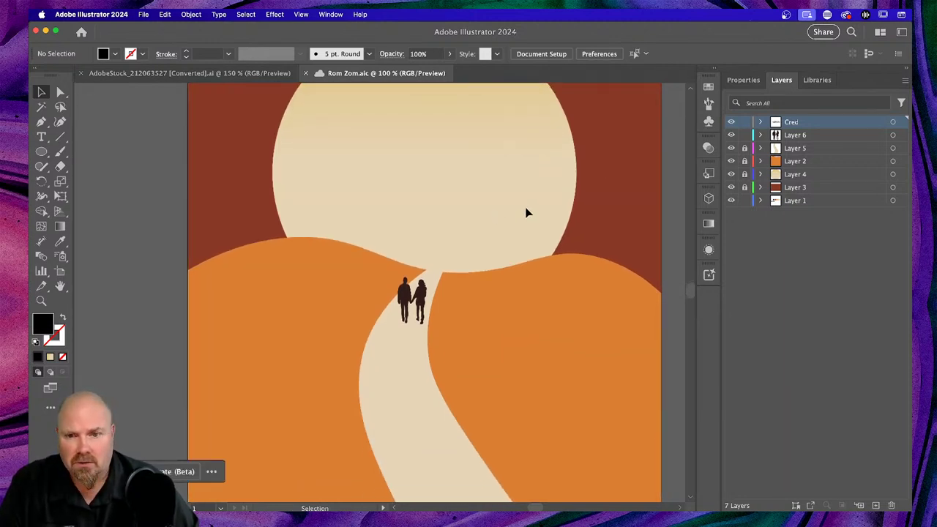
key("super+minus")
key("super+minus")
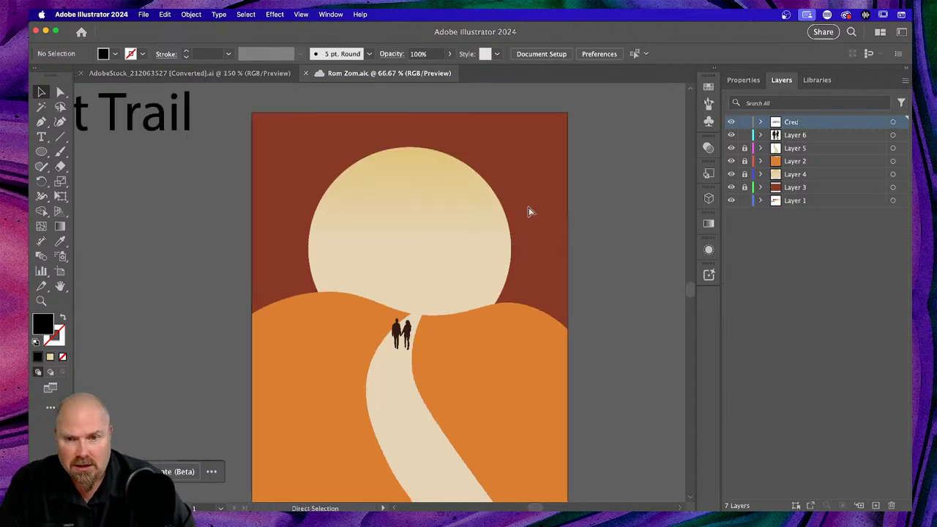
Try duplicating the Light Trail title by dragging, removing each misplaced copy
left_click(187, 165)
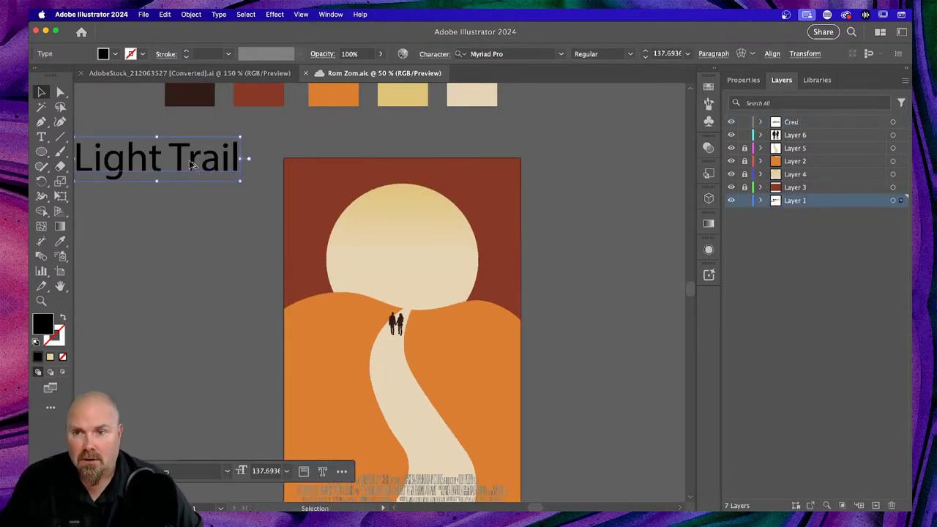
left_click_drag(192, 165, 193, 236)
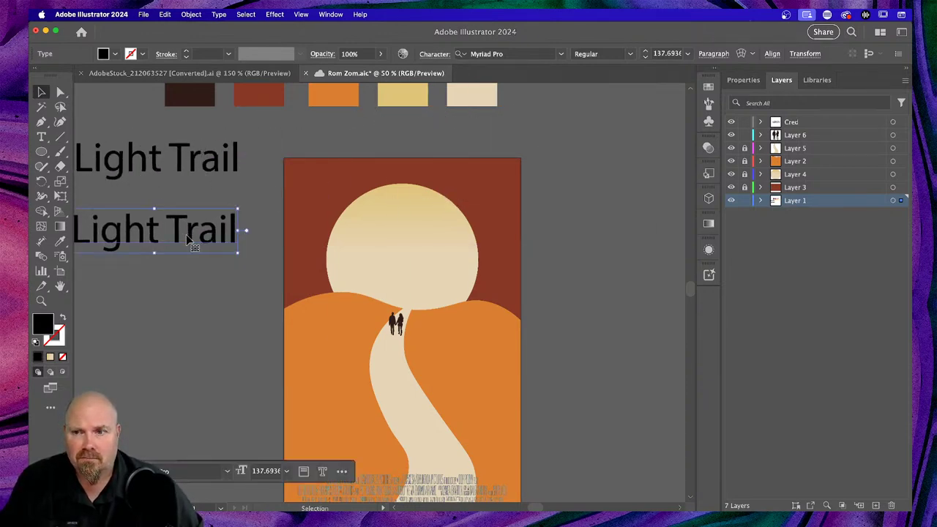
key("BackSpace")
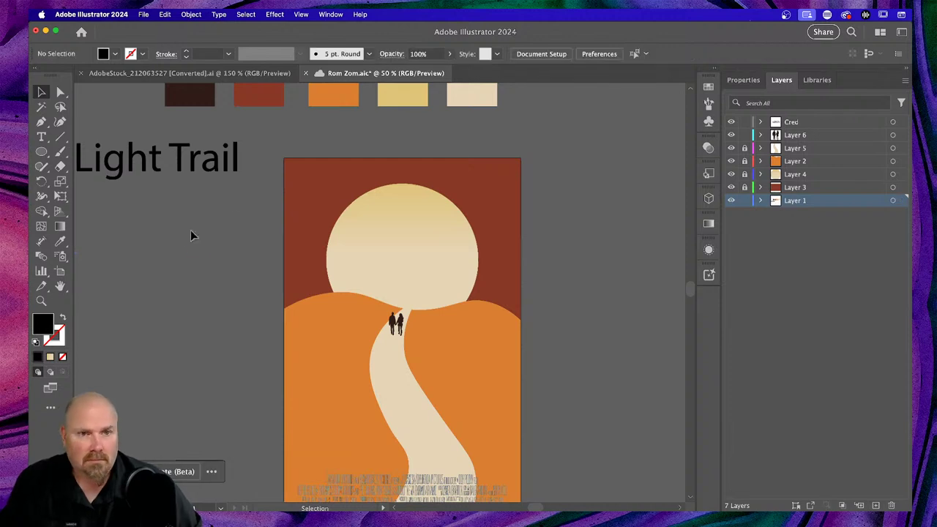
left_click(826, 124)
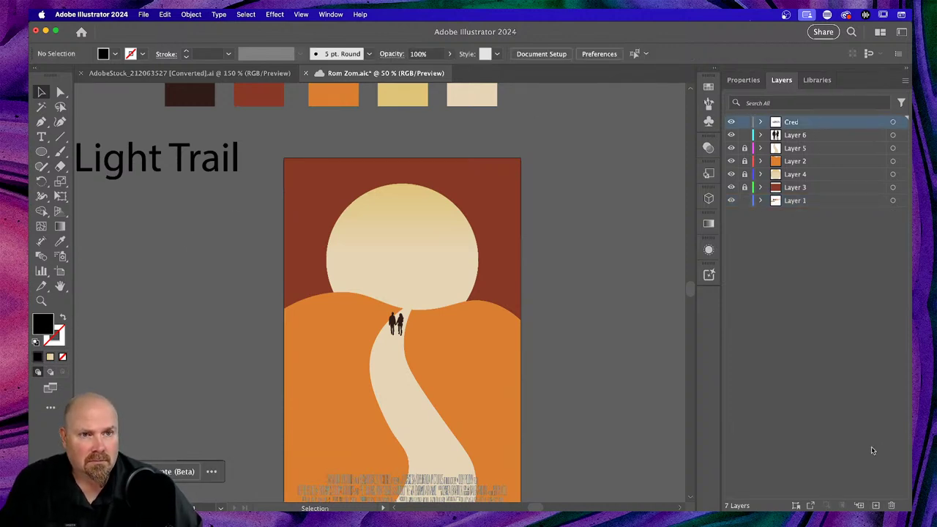
left_click(192, 169)
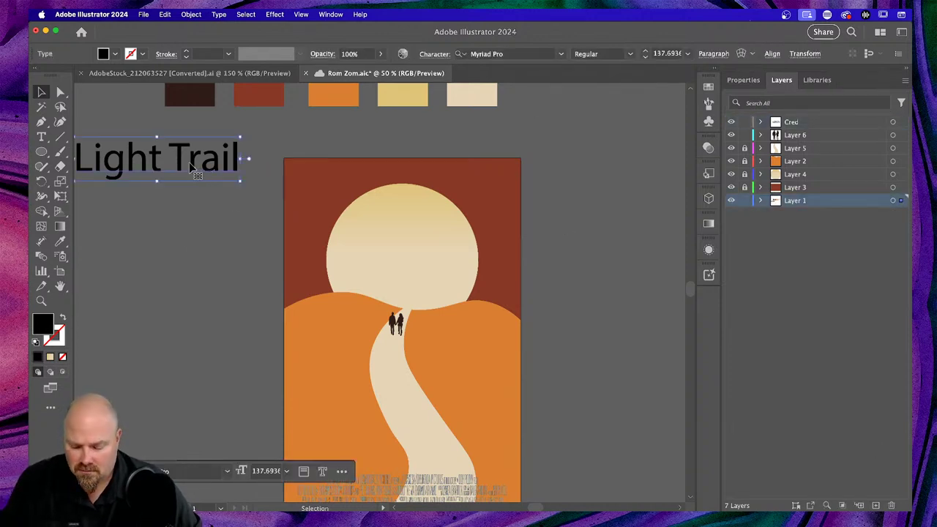
left_click_drag(192, 168, 205, 236)
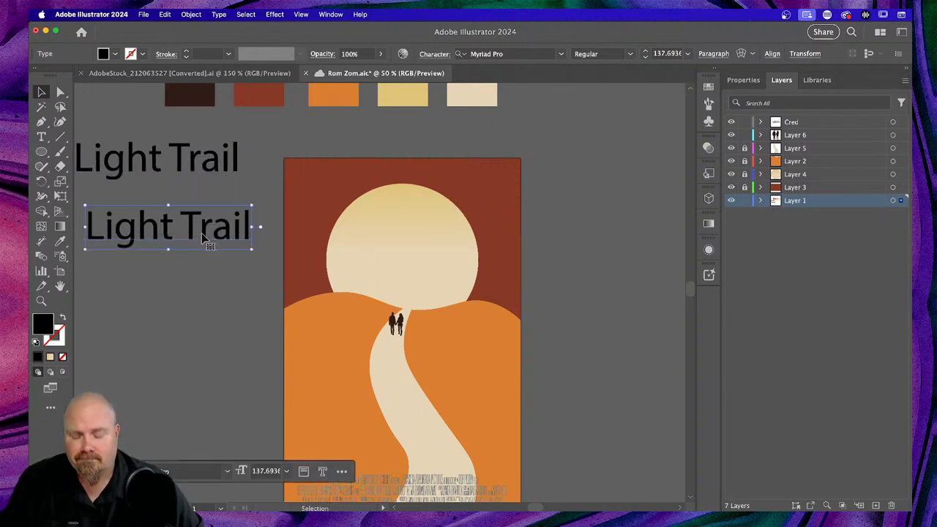
key("super+z")
Copy the Light Trail title into the Cred layer and move the pasted copy up onto the sun
left_click(205, 163)
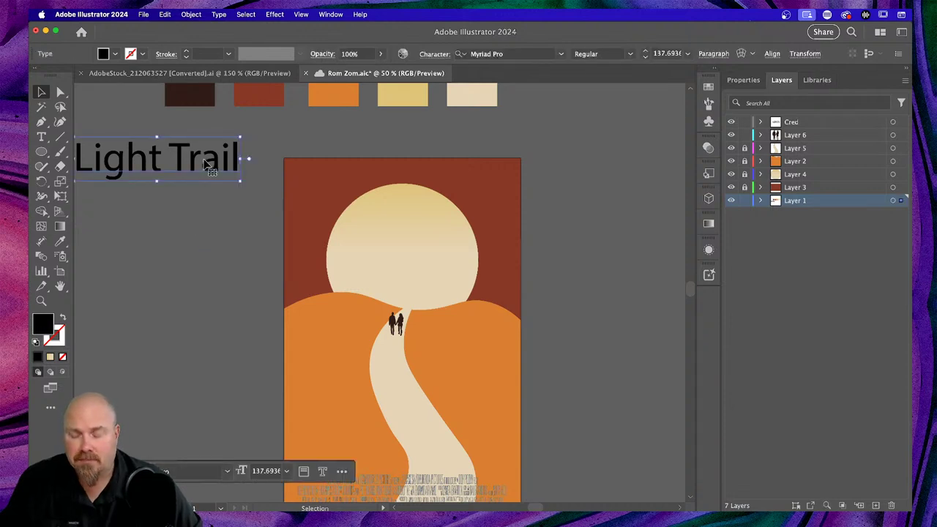
left_click(832, 121)
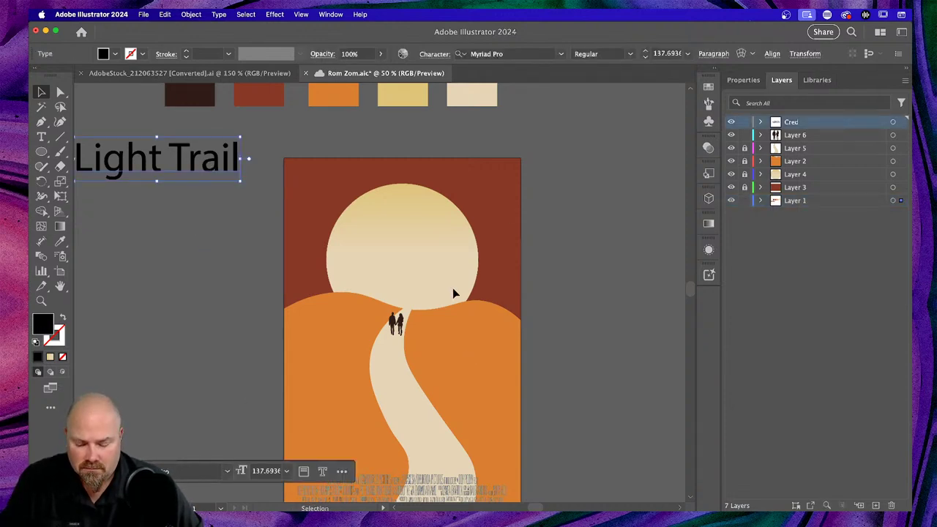
key("a")
type("Light Trail")
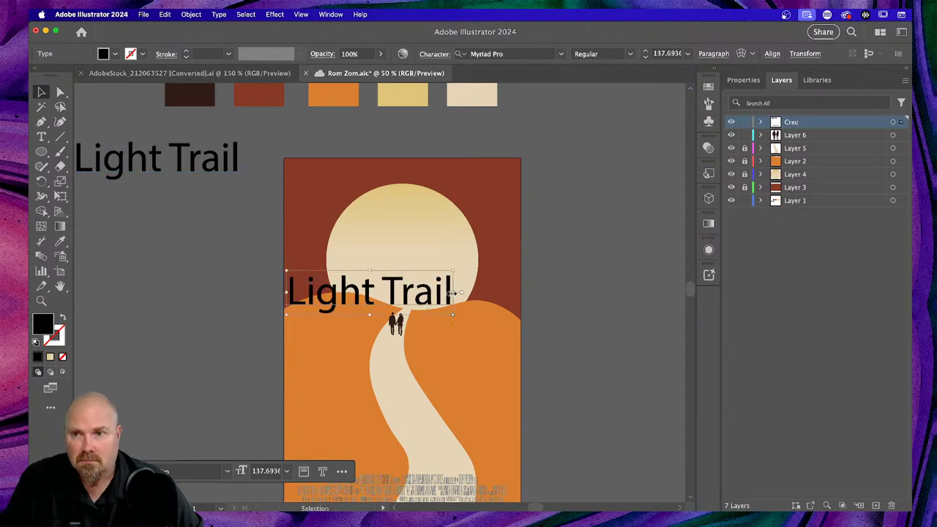
left_click_drag(428, 294, 448, 192)
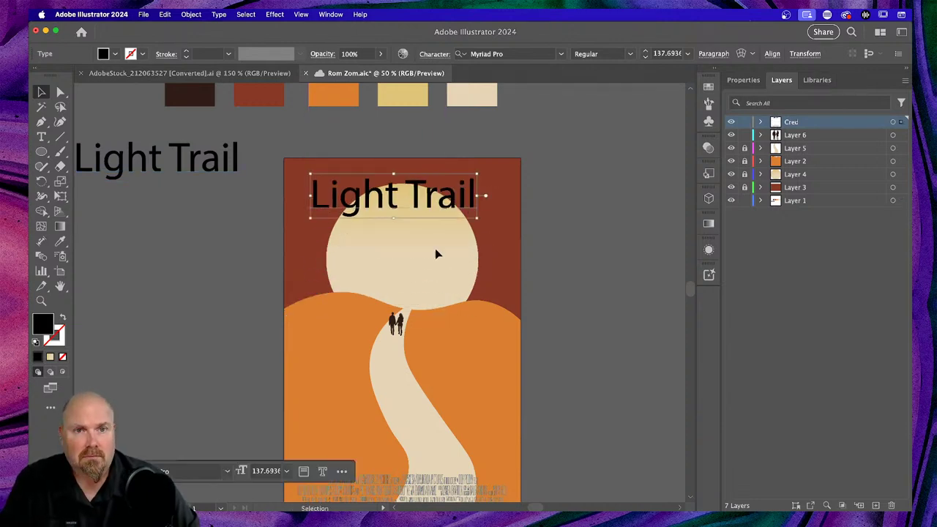
Centre the pasted Light Trail title horizontally on the poster
left_click(743, 80)
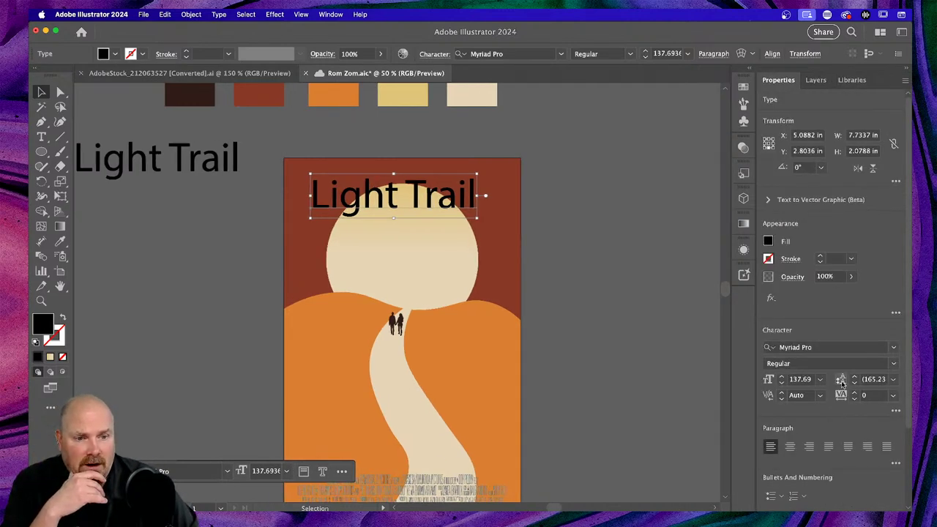
scroll(842, 383, "down", 3)
left_click(811, 444)
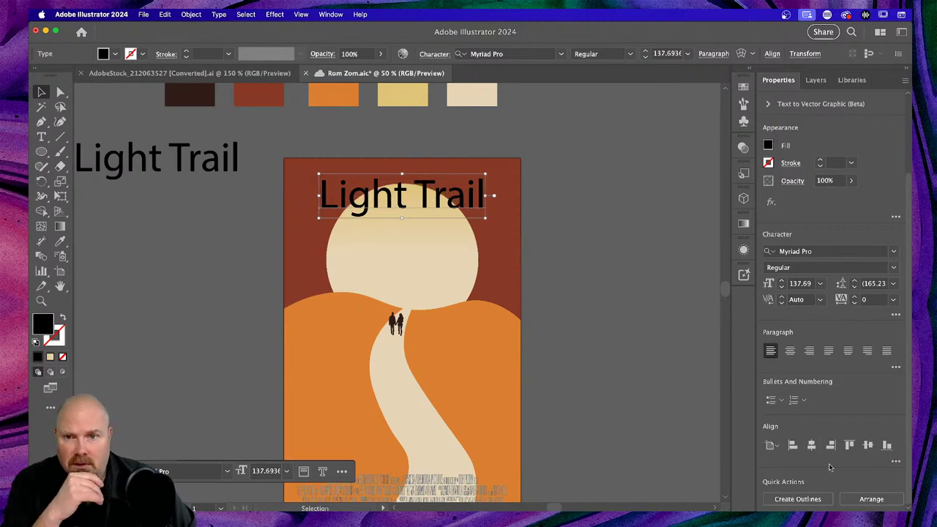
Select all the title's letters and browse the font list, leaving the font unchanged
double_click(399, 200)
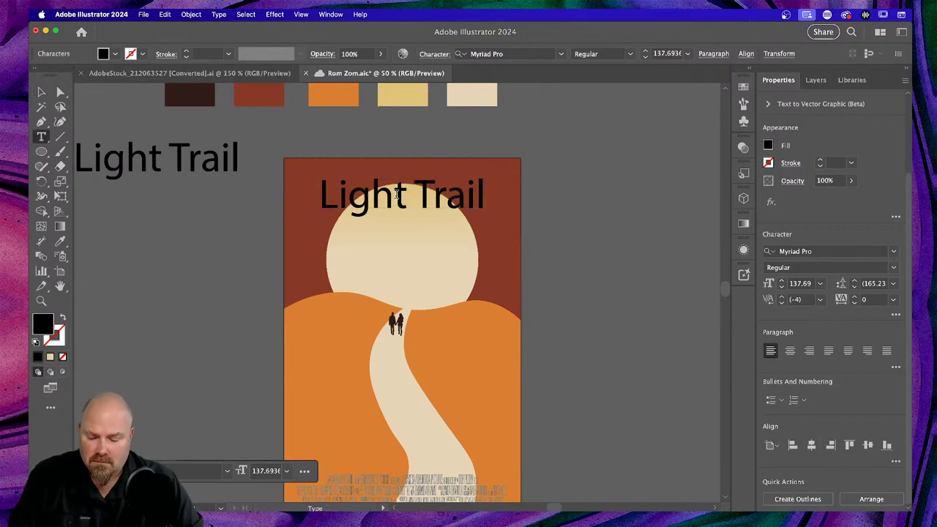
key("super+a")
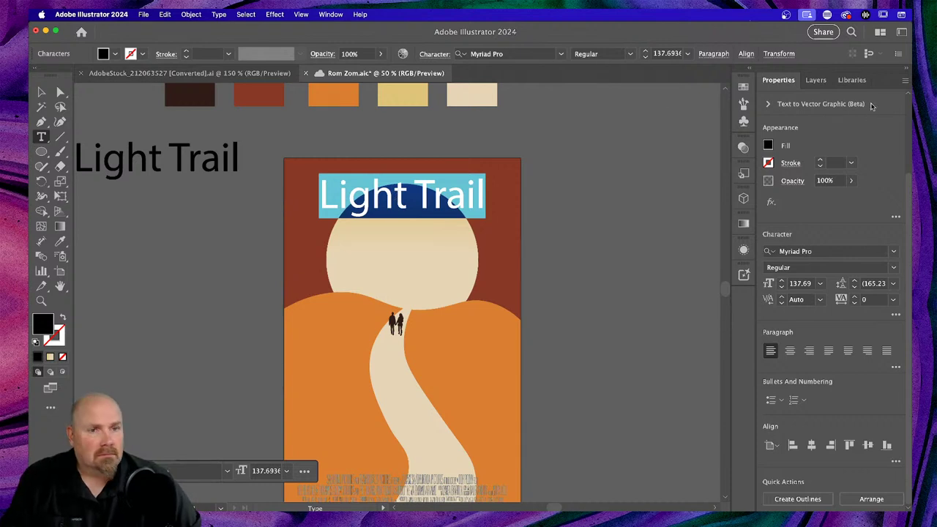
left_click(893, 252)
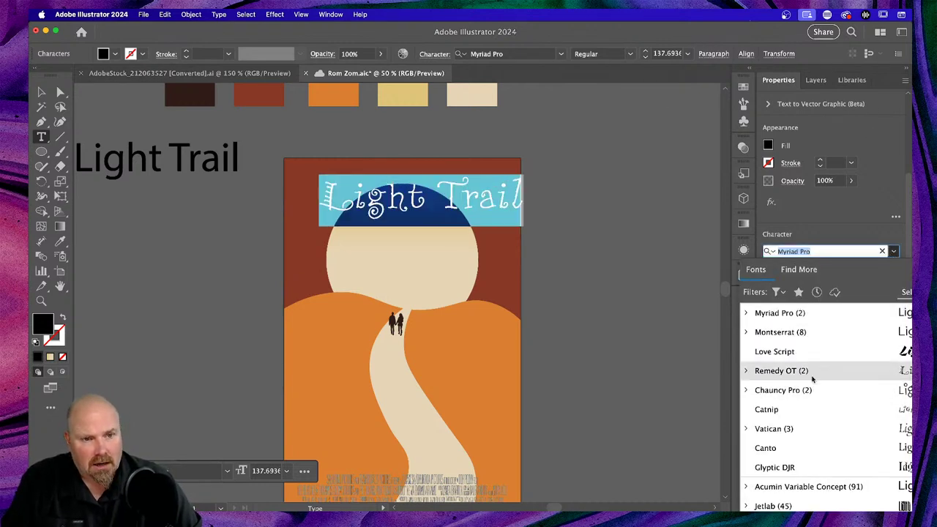
scroll(809, 353, "down", 5)
scroll(809, 353, "down", 5)
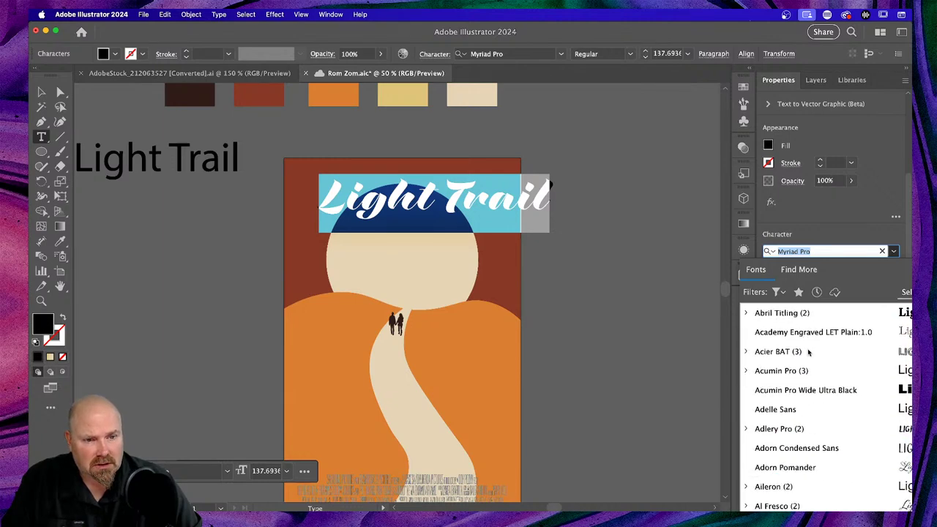
scroll(808, 353, "up", 10)
key("Escape")
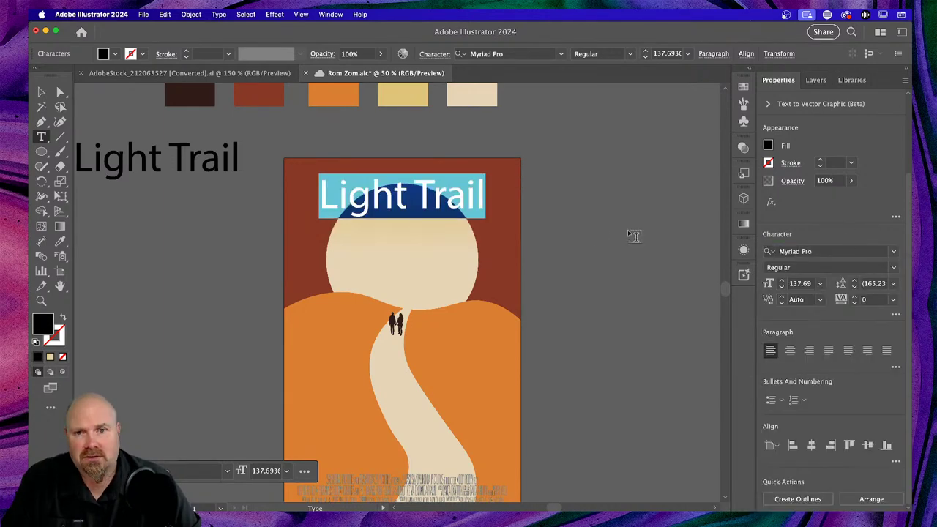
left_click(575, 240)
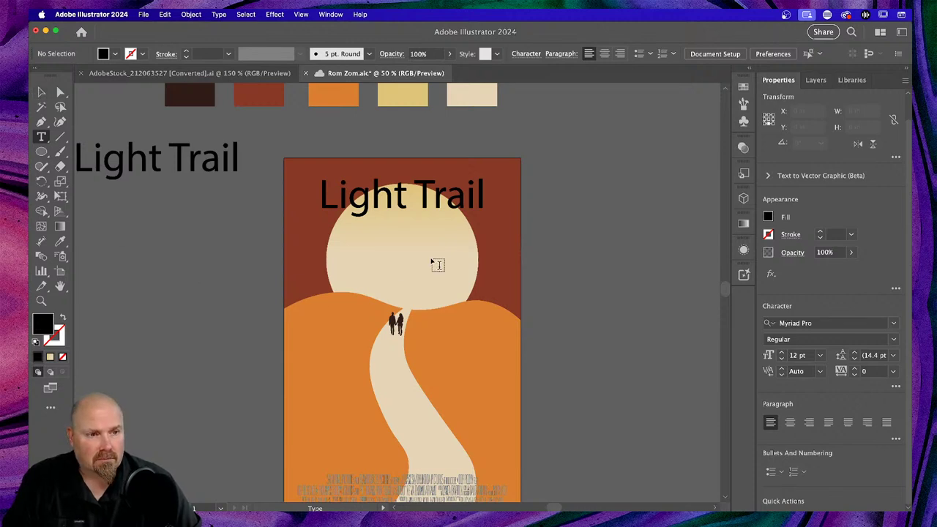
scroll(483, 260, "down", 2)
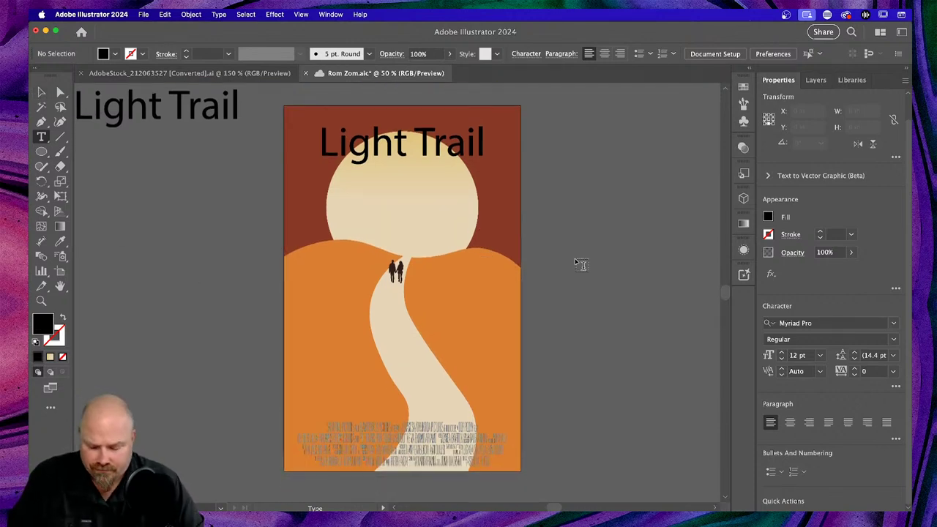
key("super+Tab")
key("super+Tab")
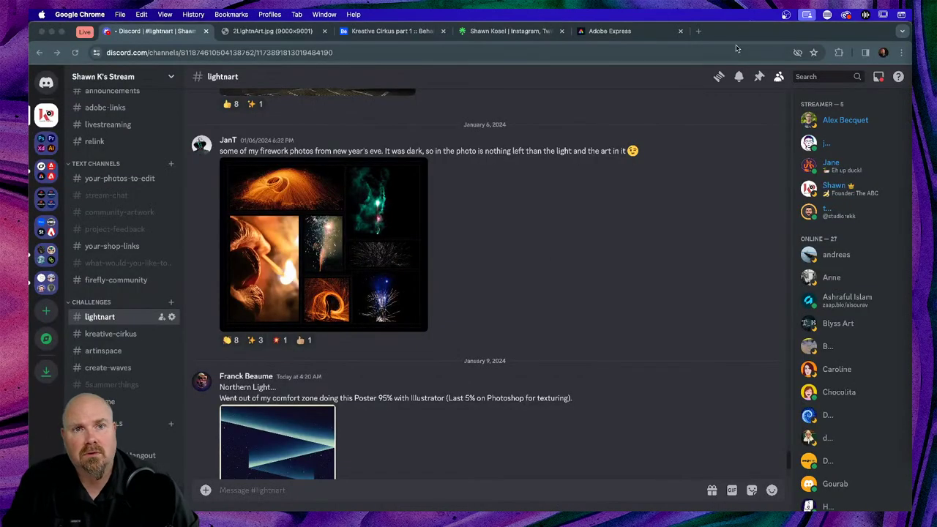
Load fonts.adobe.com in a new Chrome tab and filter the catalogue to the Horror tag
left_click(698, 31)
type("fon")
key("Return")
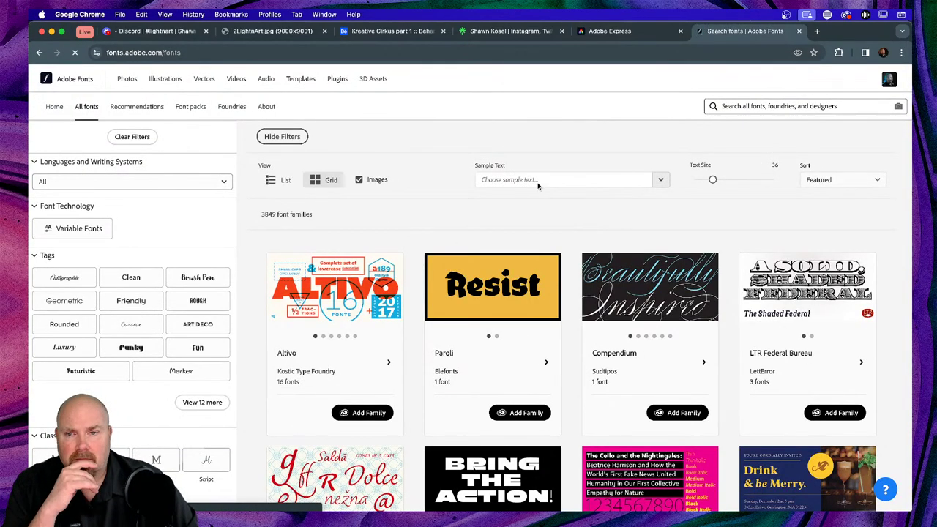
scroll(160, 268, "down", 1)
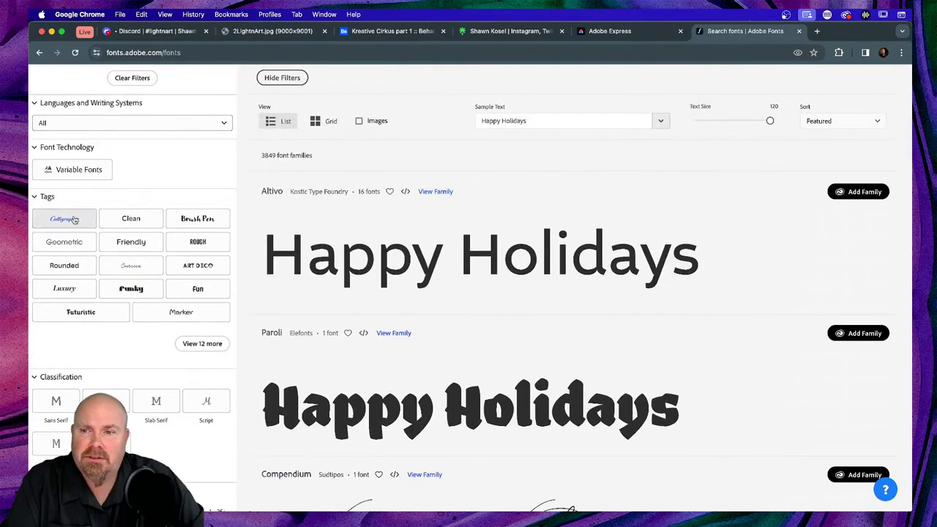
left_click(201, 344)
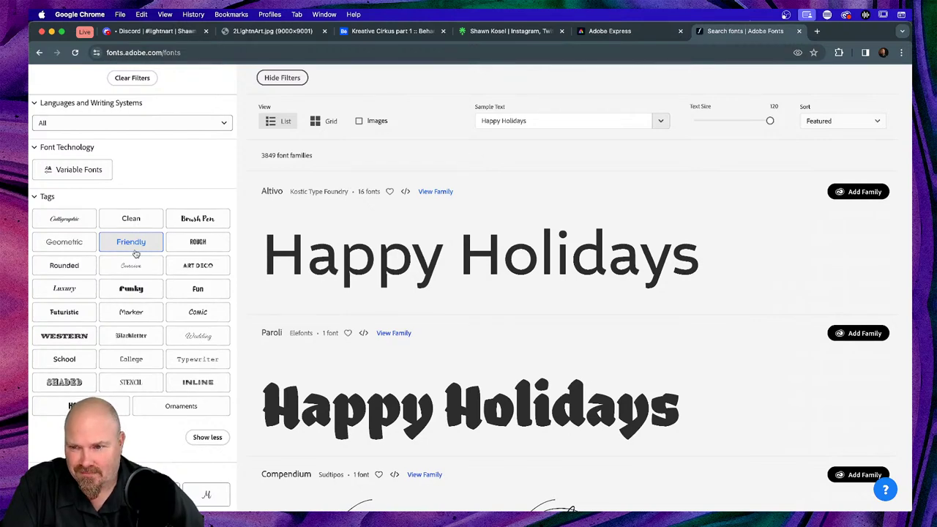
left_click(81, 406)
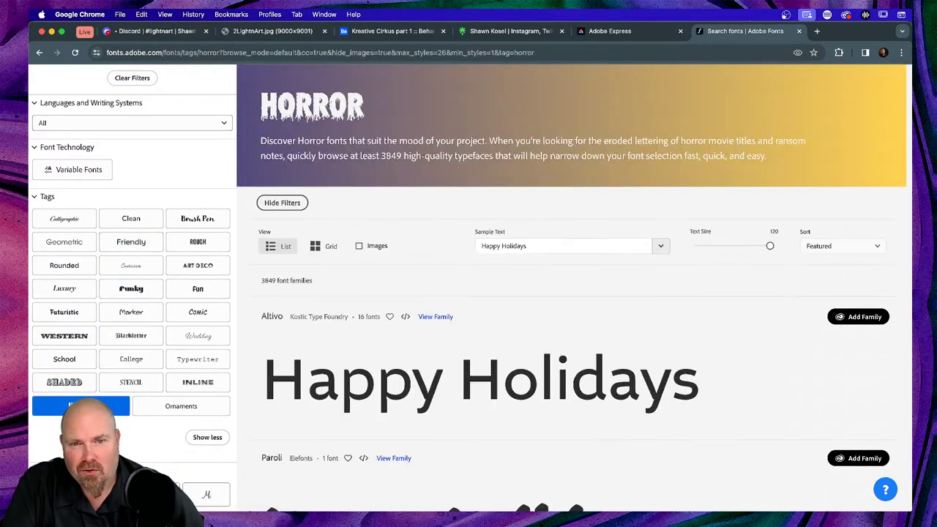
Replace the 'Happy Holidays' preview sample text with 'Light Trail'
left_click(556, 246)
left_click_drag(556, 246, 442, 245)
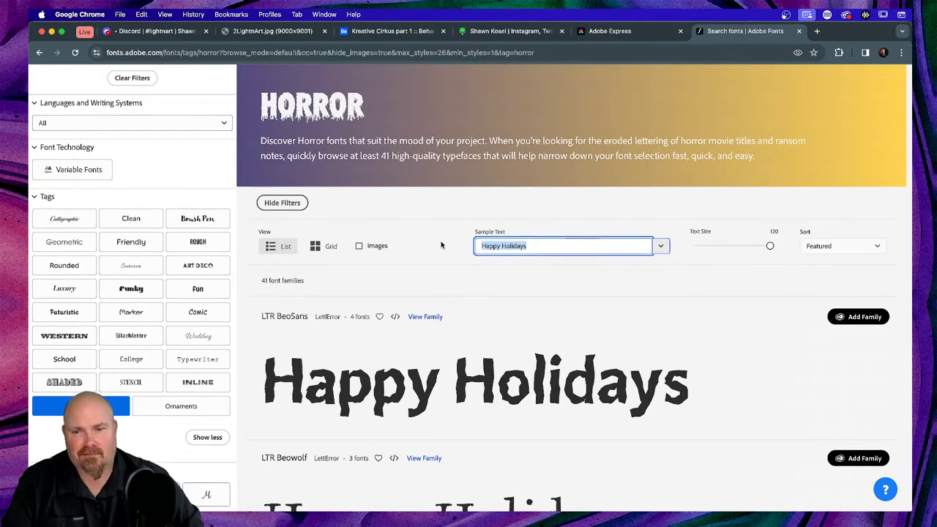
type("L")
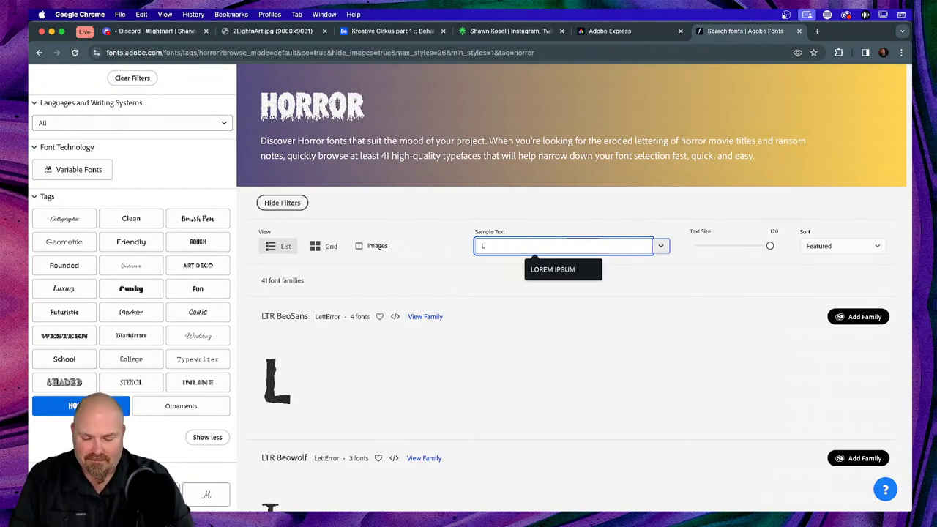
type("ight Trail")
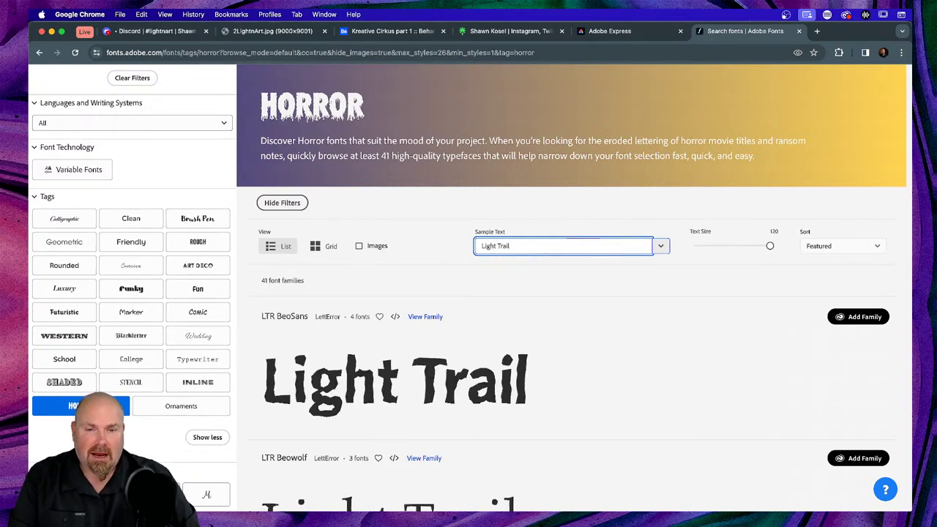
left_click(590, 313)
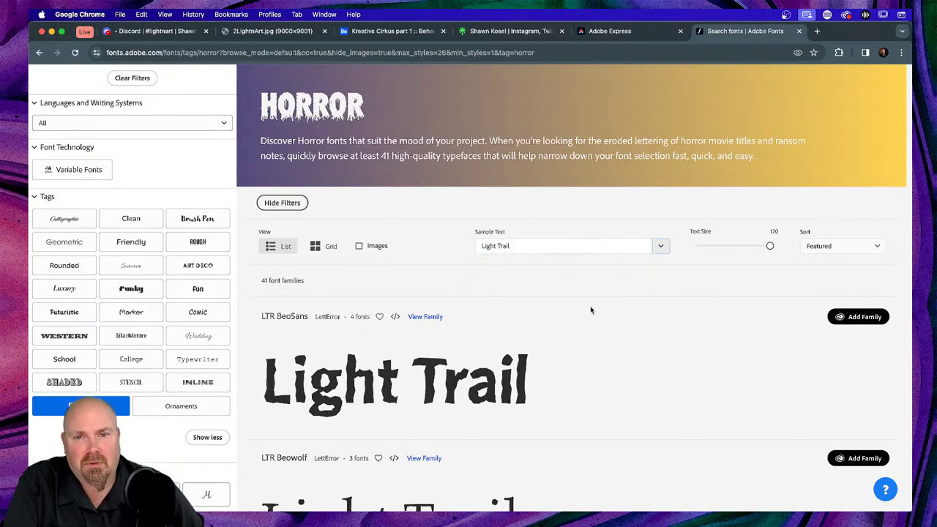
Scroll through the first page of Horror fonts and move on to page 2
scroll(592, 311, "down", 8)
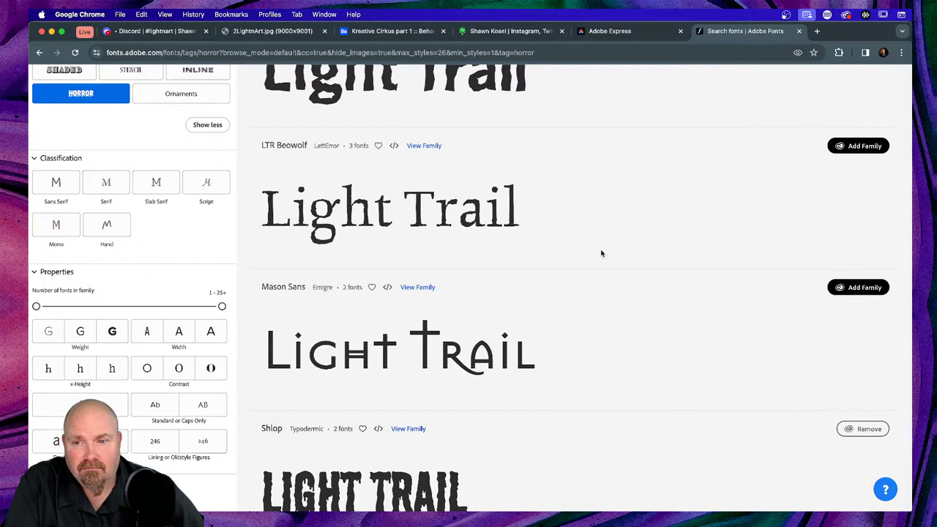
scroll(601, 253, "down", 2)
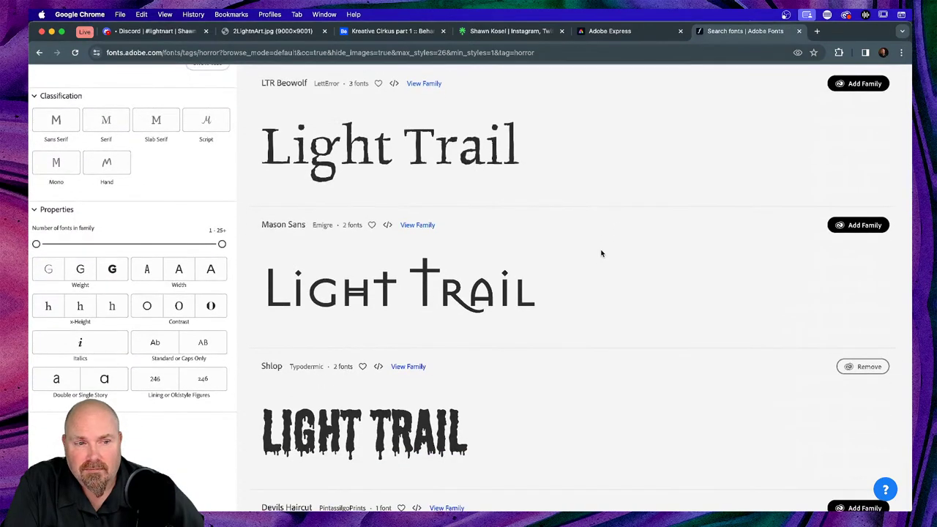
scroll(601, 253, "down", 2)
scroll(601, 254, "up", 5)
scroll(601, 253, "down", 3)
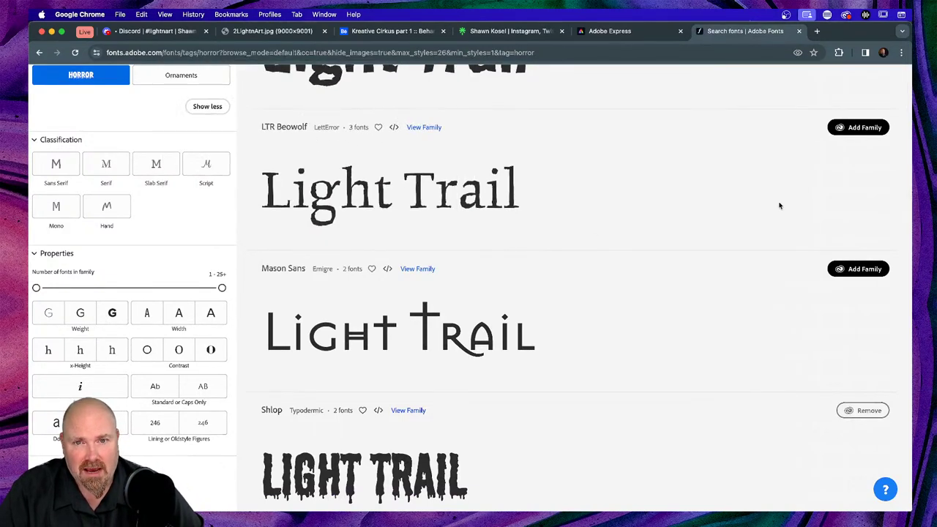
scroll(679, 211, "down", 6)
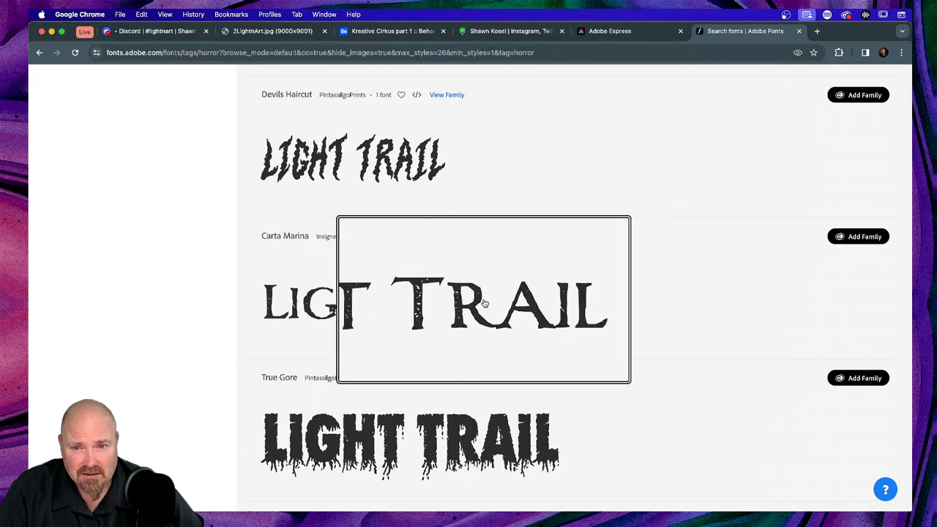
scroll(631, 298, "down", 5)
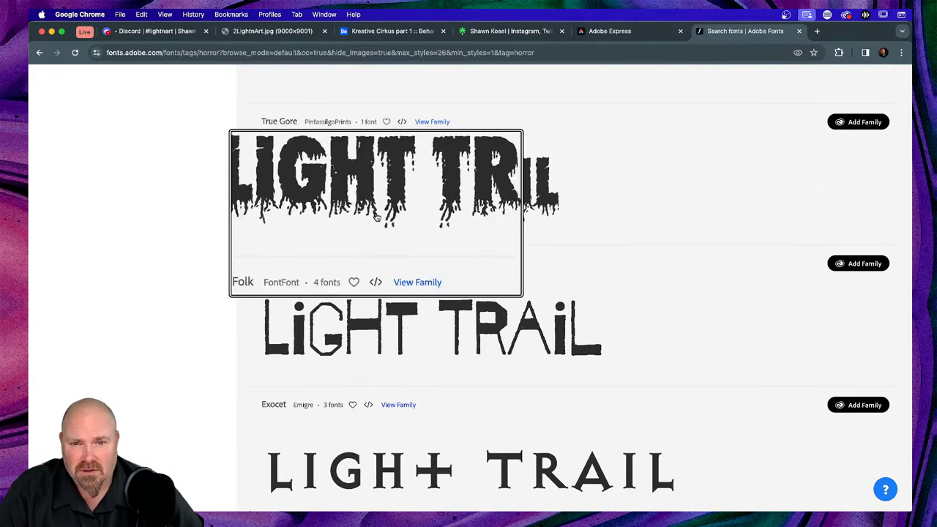
scroll(705, 251, "down", 5)
scroll(705, 250, "down", 2)
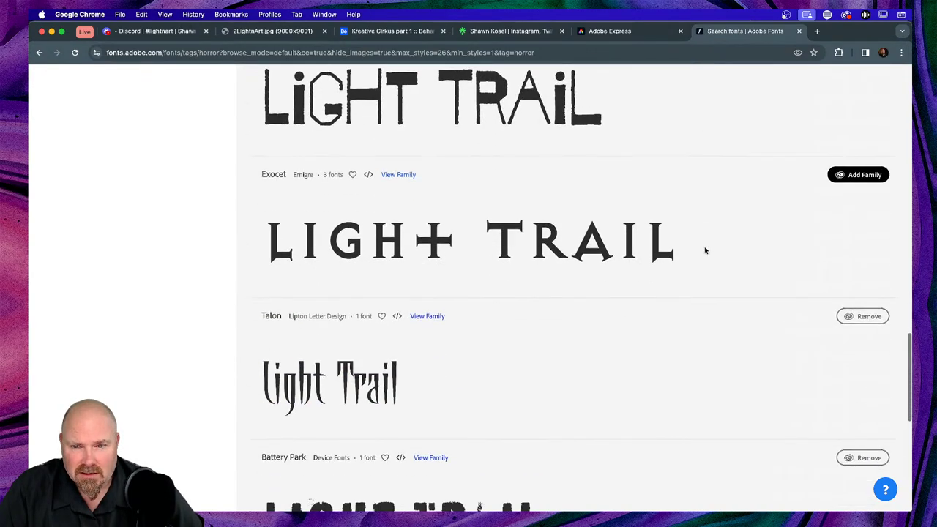
scroll(705, 250, "down", 7)
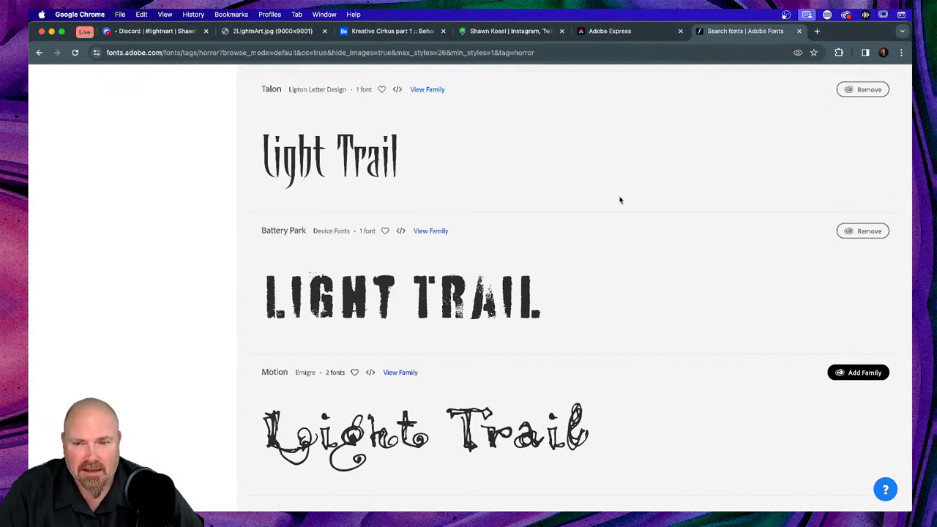
scroll(678, 200, "down", 2)
scroll(659, 234, "down", 3)
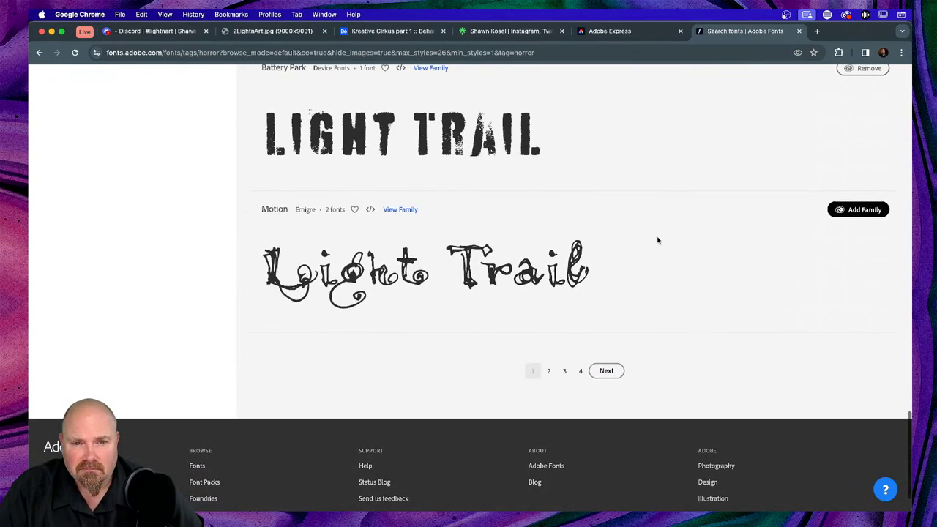
left_click(606, 372)
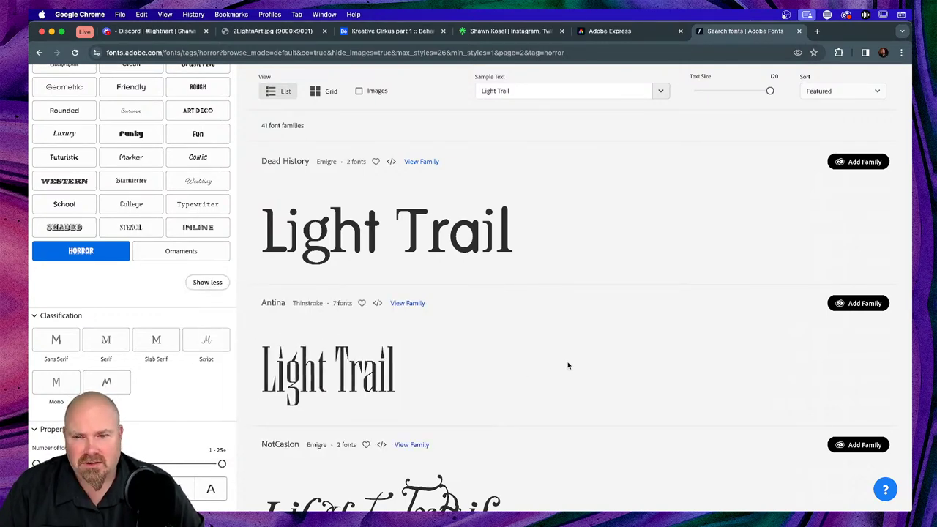
Scroll through page 2 of the Horror fonts and go to page 3
scroll(568, 365, "down", 3)
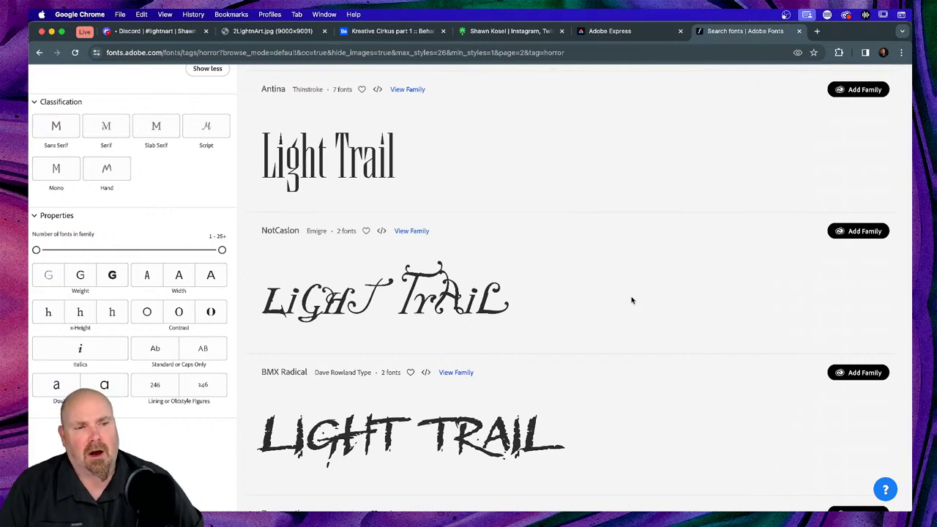
scroll(632, 300, "down", 3)
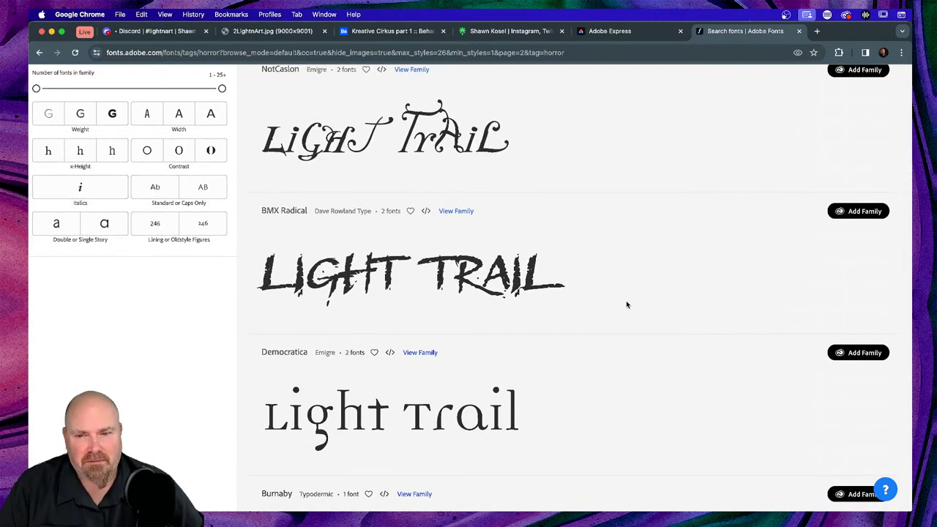
scroll(627, 304, "down", 3)
scroll(628, 304, "down", 4)
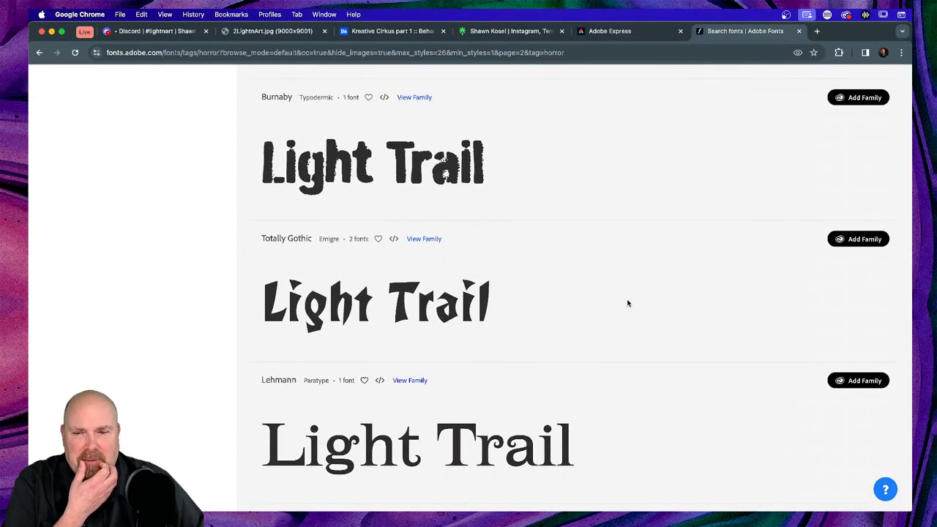
scroll(628, 303, "down", 7)
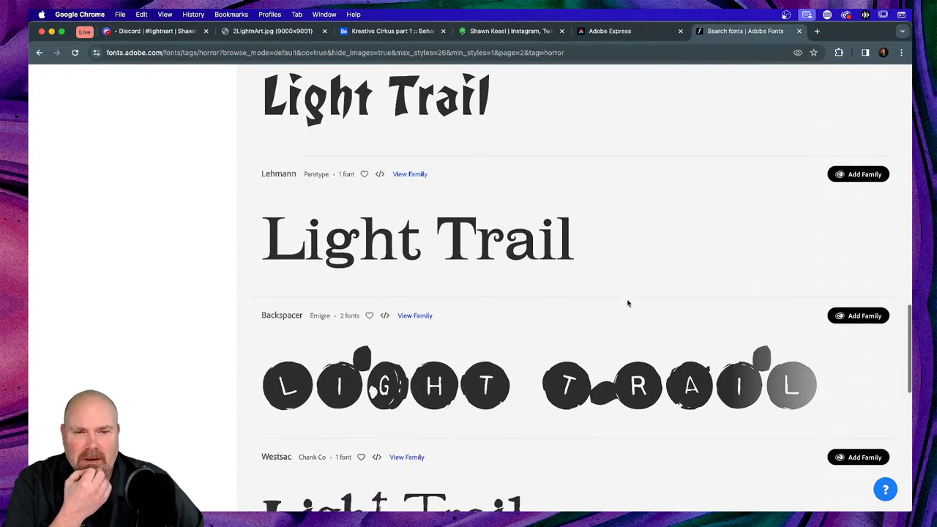
scroll(628, 303, "down", 3)
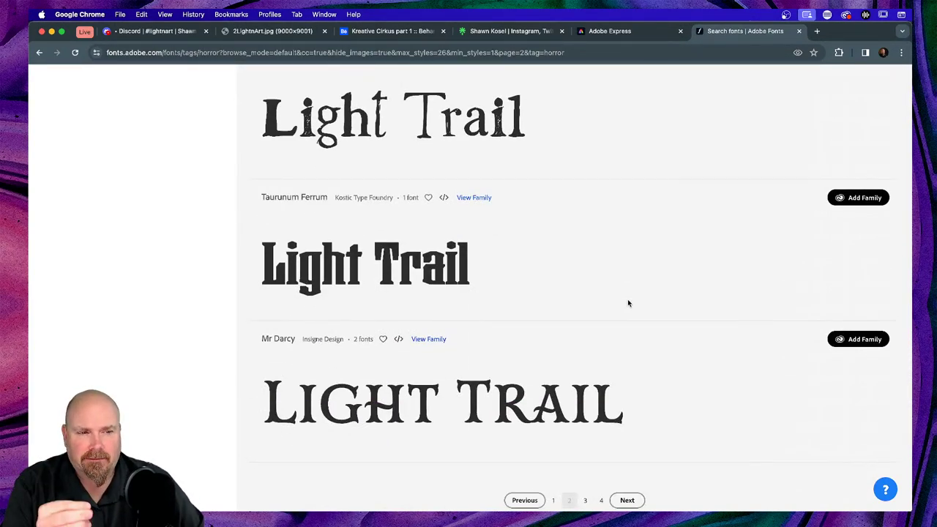
scroll(627, 303, "down", 3)
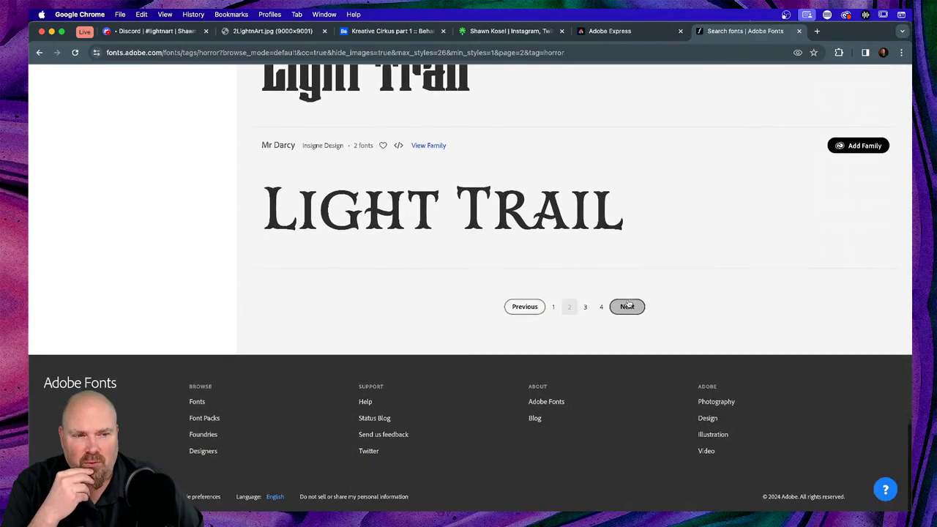
left_click(628, 308)
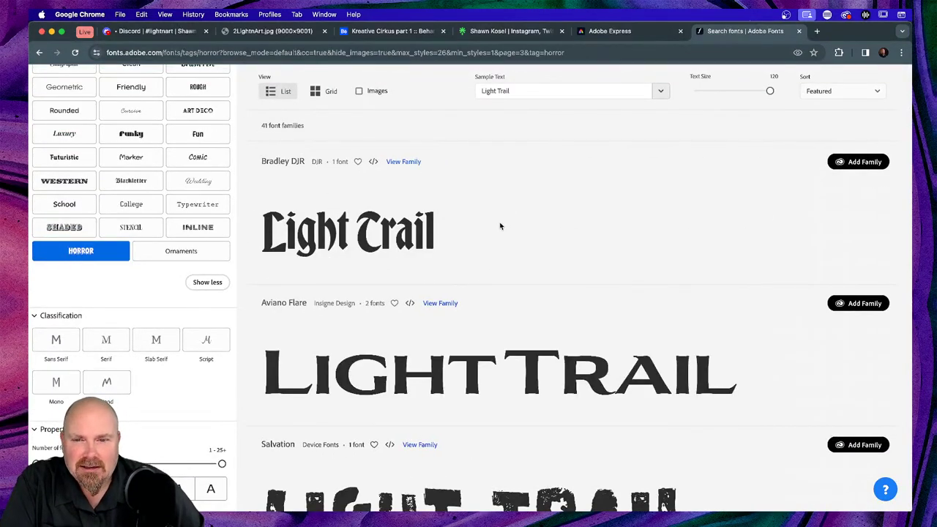
Browse page 3 of the Horror fonts and load the next results page
scroll(501, 226, "down", 5)
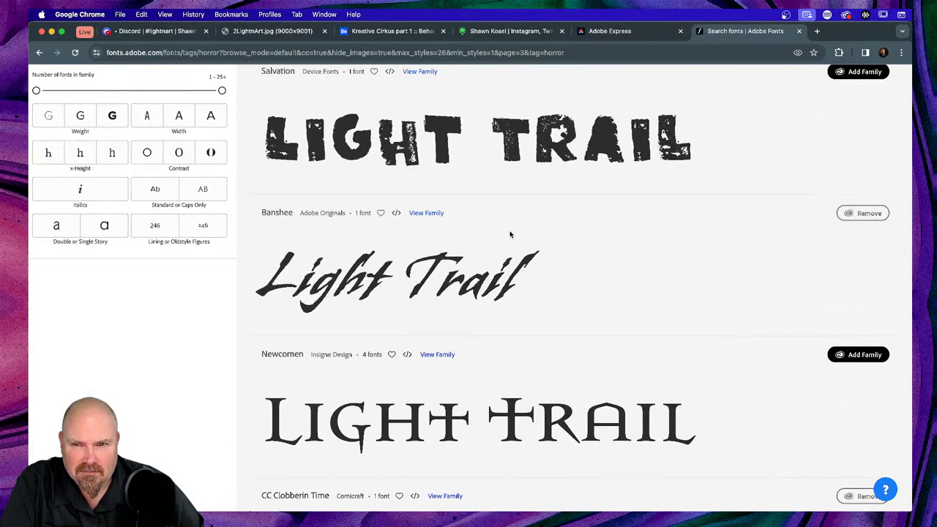
scroll(511, 235, "down", 3)
scroll(221, 258, "up", 3)
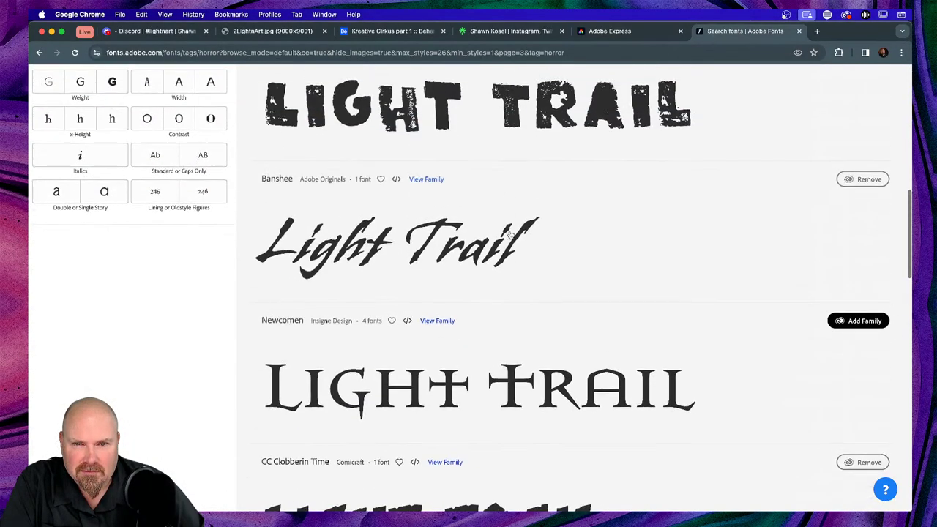
scroll(791, 227, "down", 3)
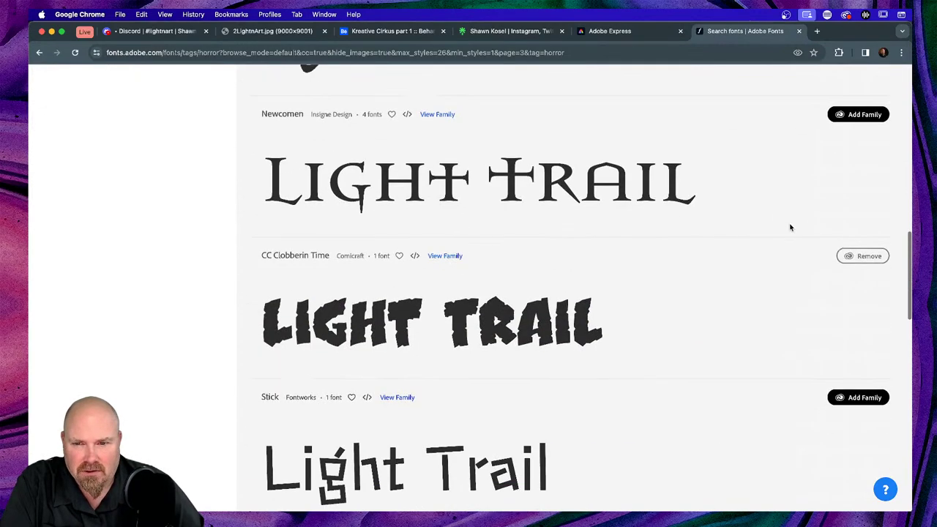
scroll(703, 247, "down", 3)
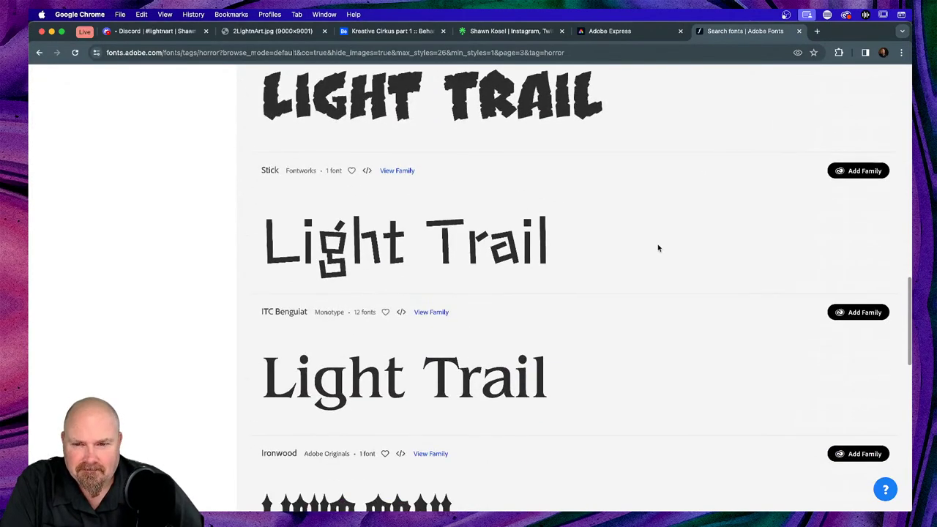
scroll(668, 247, "down", 3)
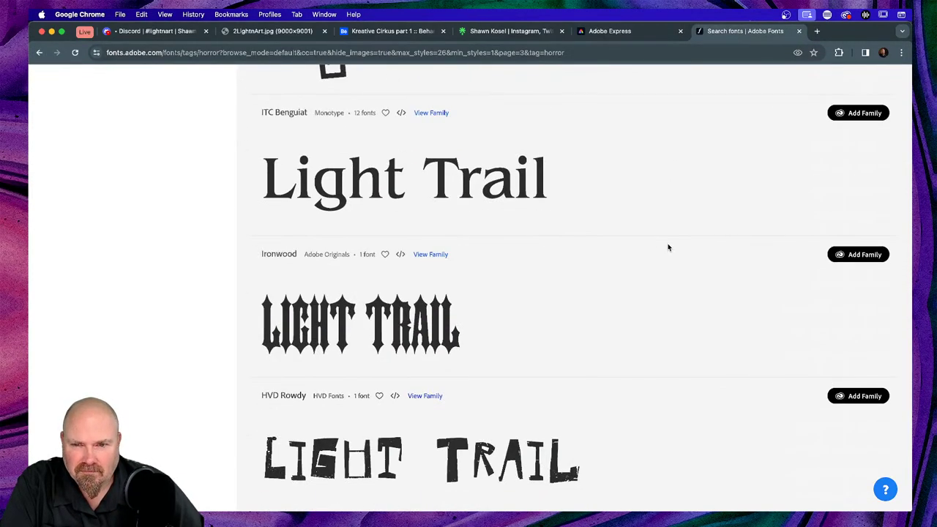
scroll(668, 247, "down", 1)
scroll(668, 247, "down", 3)
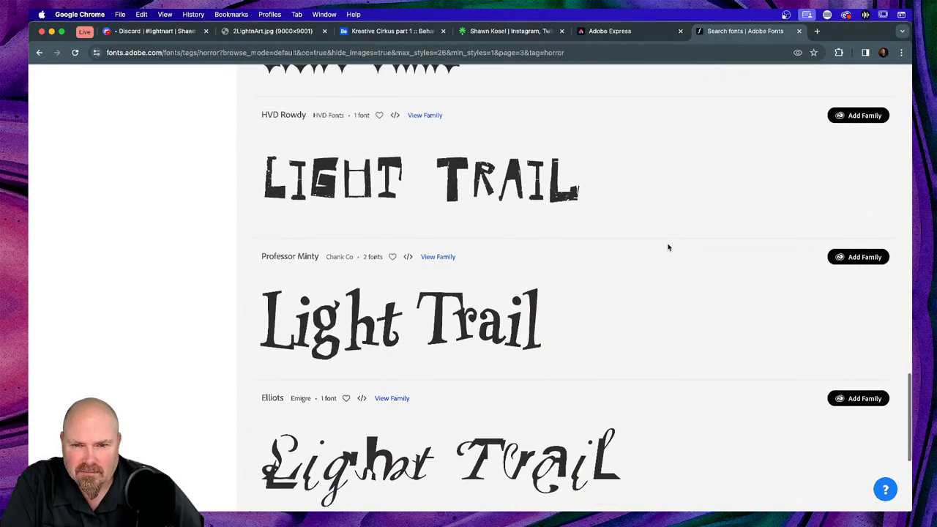
scroll(668, 247, "down", 3)
left_click(630, 360)
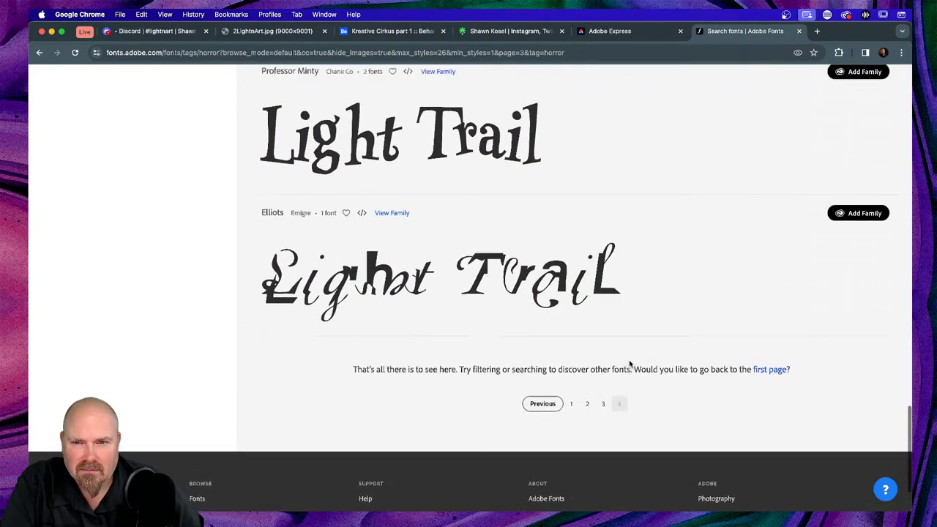
Return to page 1 of the Horror results and open the Carta Marina family page
scroll(631, 362, "down", 5)
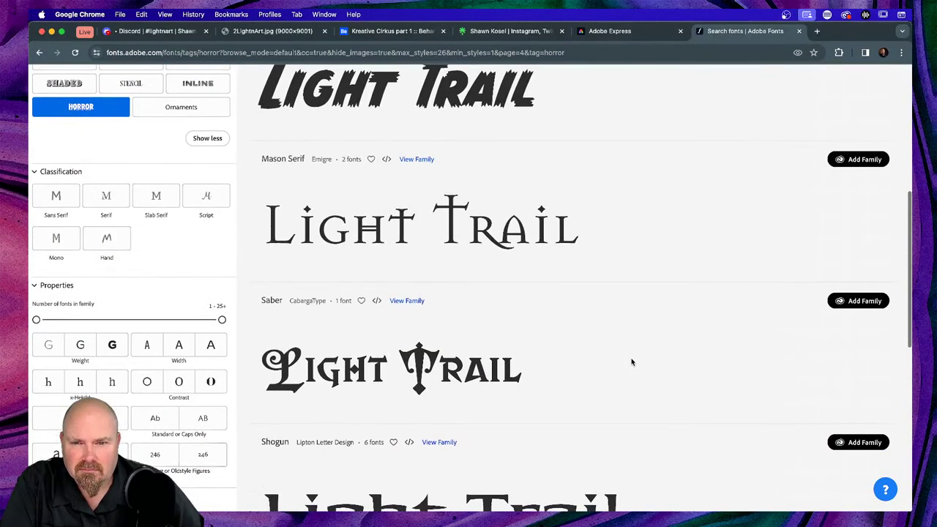
scroll(632, 361, "down", 3)
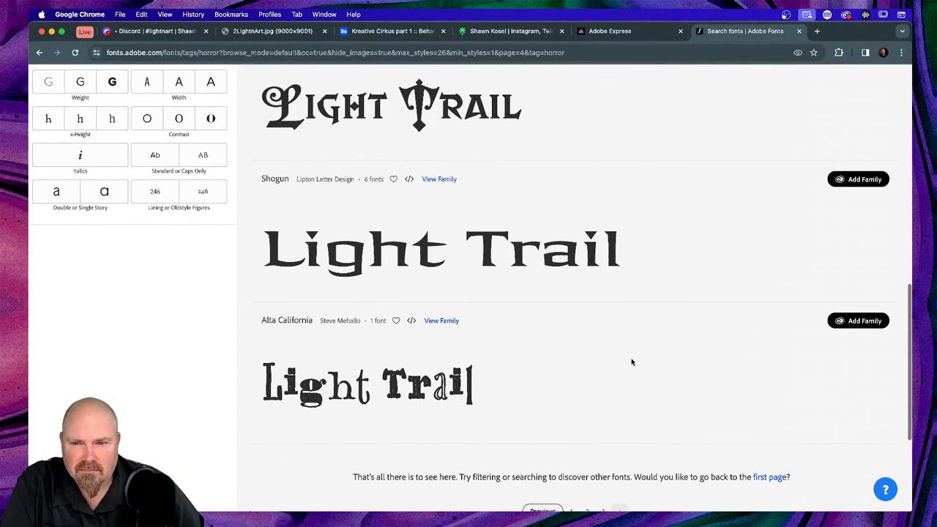
left_click(570, 395)
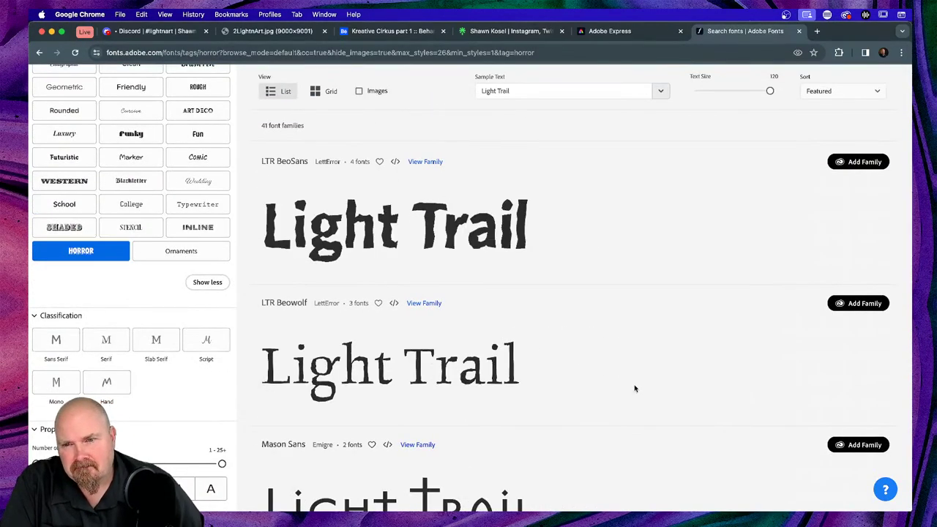
scroll(635, 388, "down", 5)
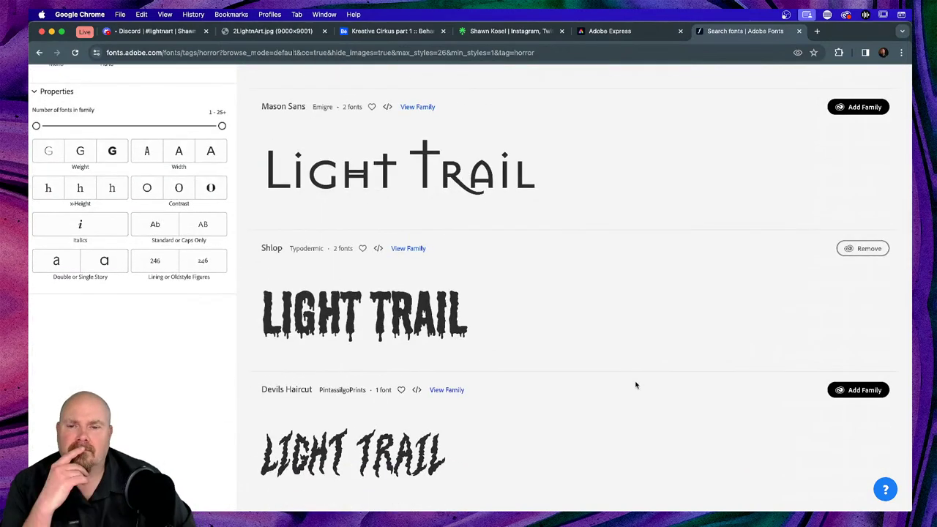
scroll(636, 385, "down", 4)
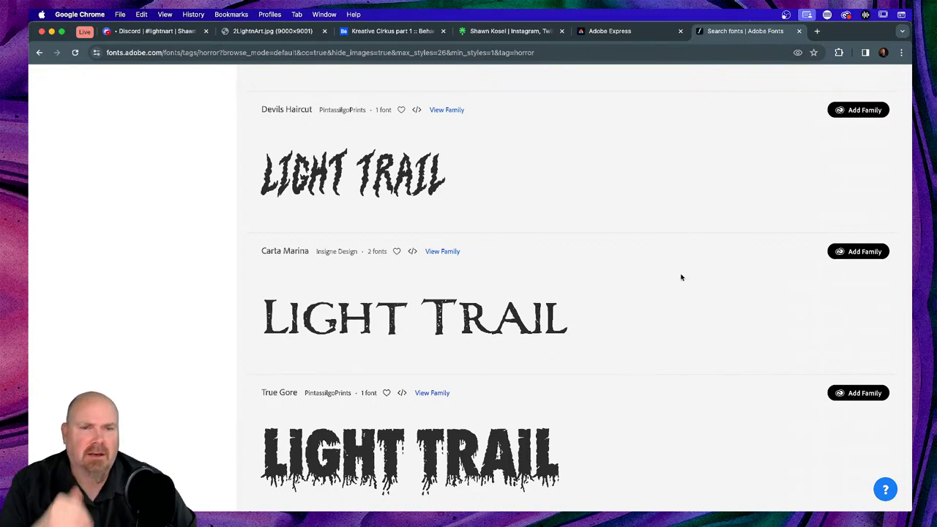
left_click(443, 252)
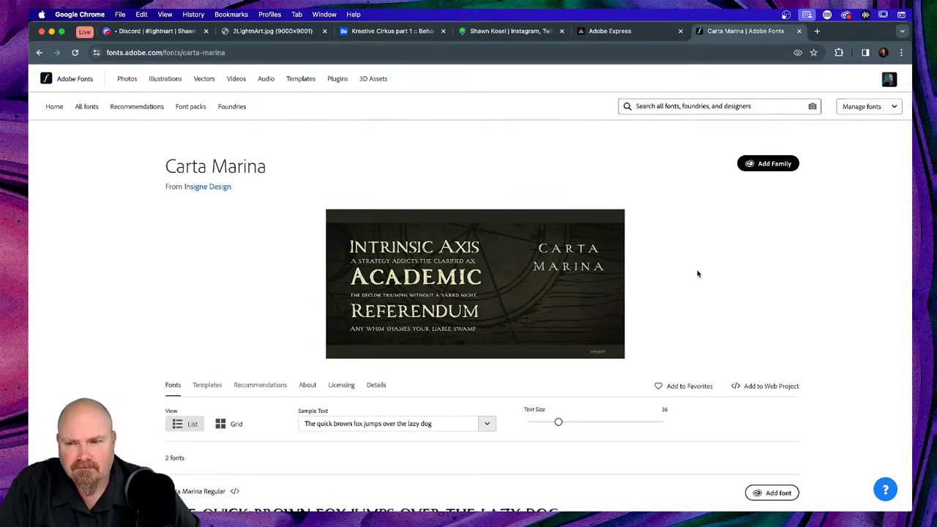
Activate both Carta Marina Regular and Carta Marina Bold from its Adobe Fonts page
scroll(698, 274, "down", 3)
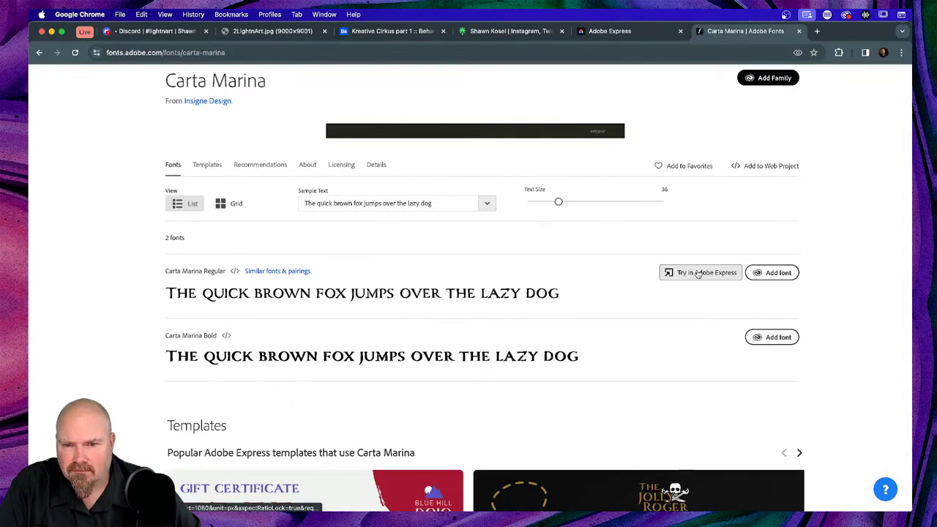
left_click(776, 273)
left_click(780, 342)
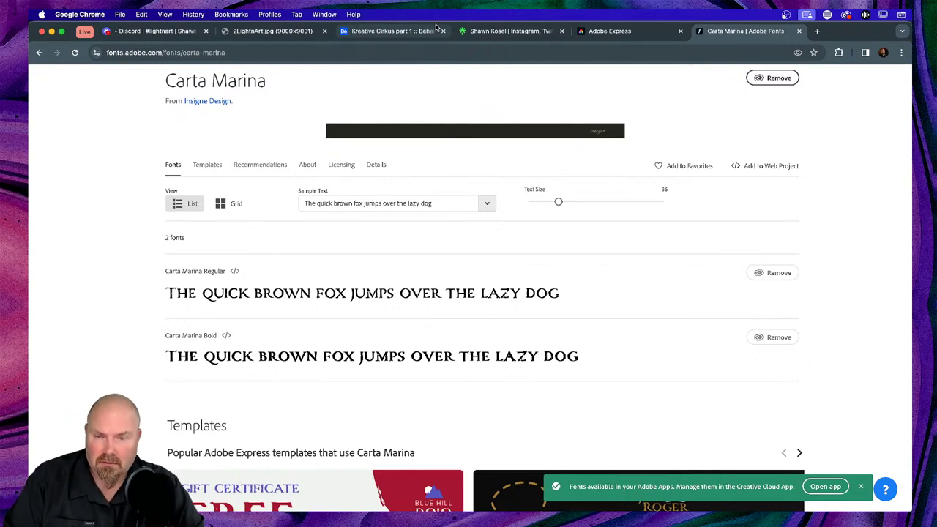
key("super+Tab")
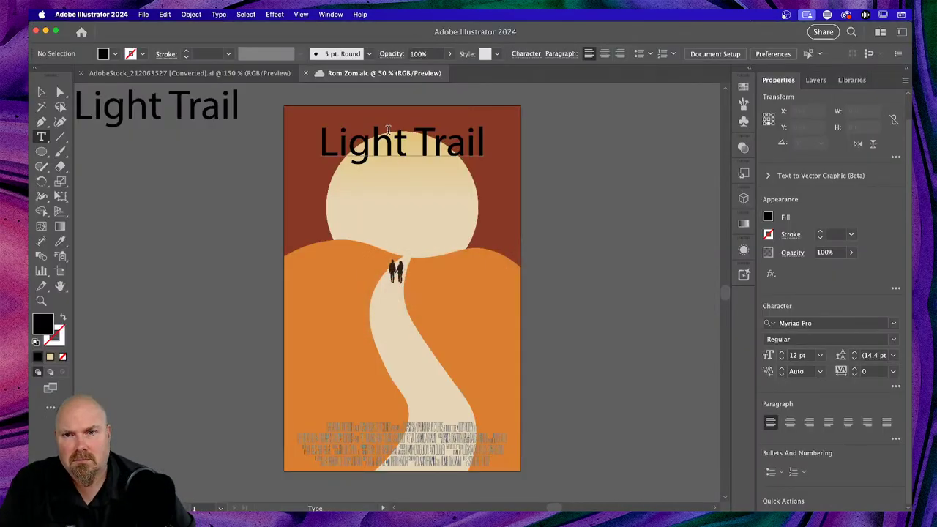
Set all of the Light Trail headline's text in Carta Marina Bold
left_click(384, 141)
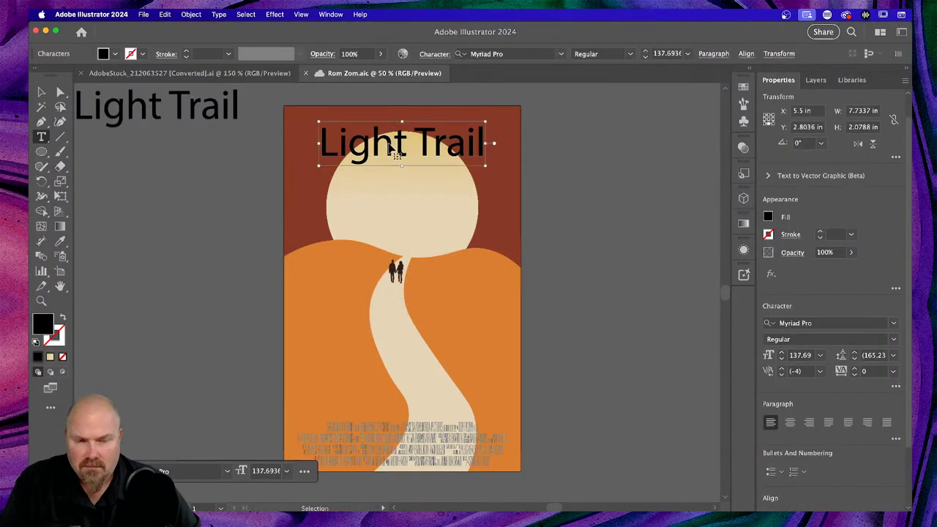
key("super+a")
left_click(814, 323)
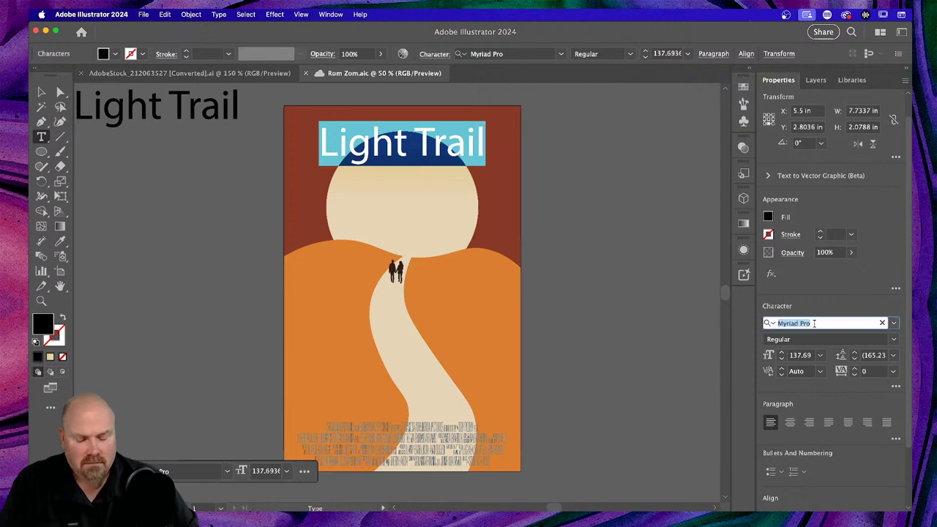
type("Cart")
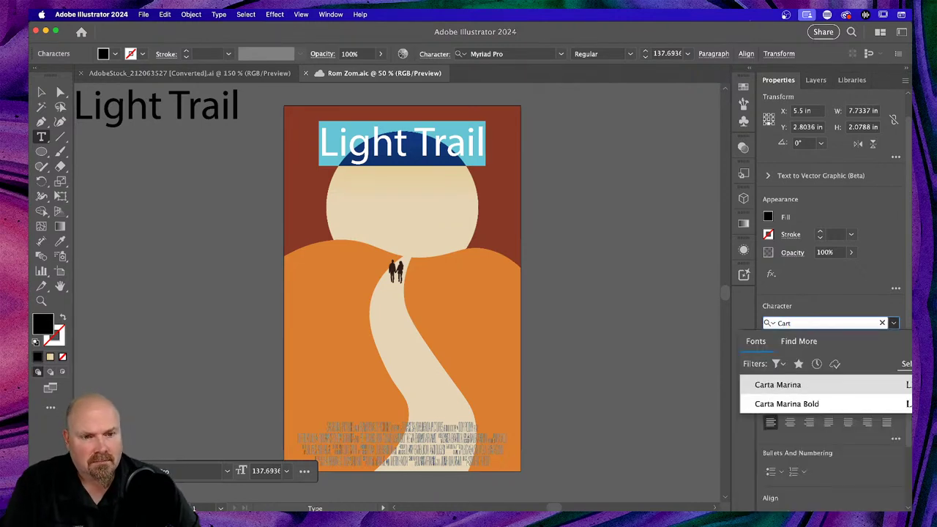
left_click(798, 405)
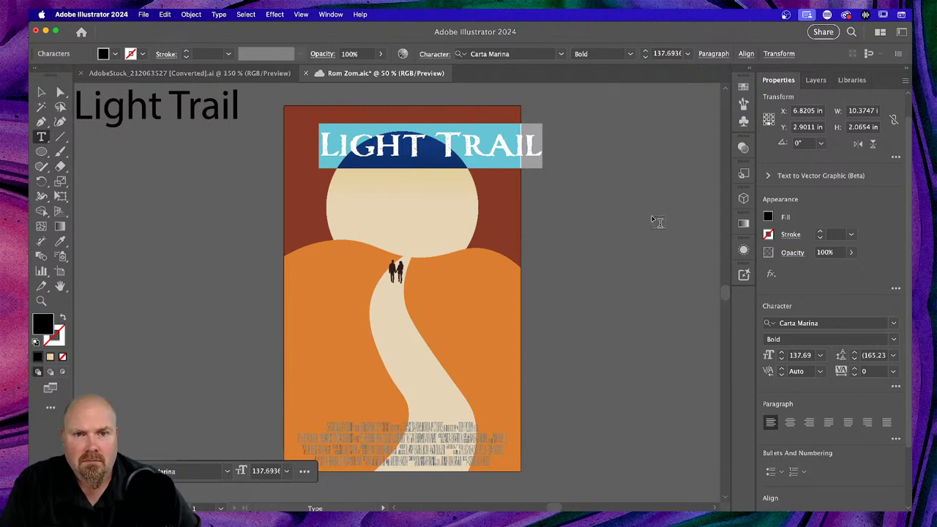
Recentre the title horizontally on the artboard
left_click(42, 91)
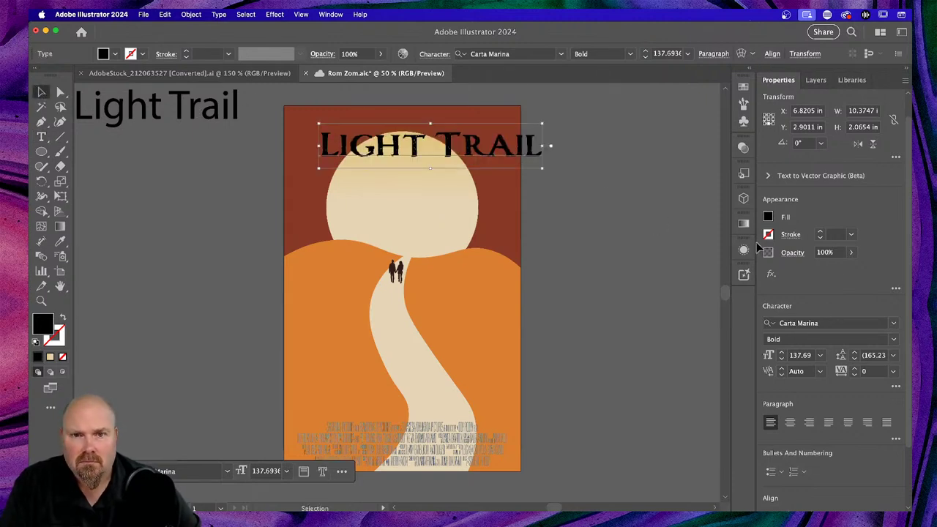
scroll(808, 428, "down", 3)
left_click(811, 445)
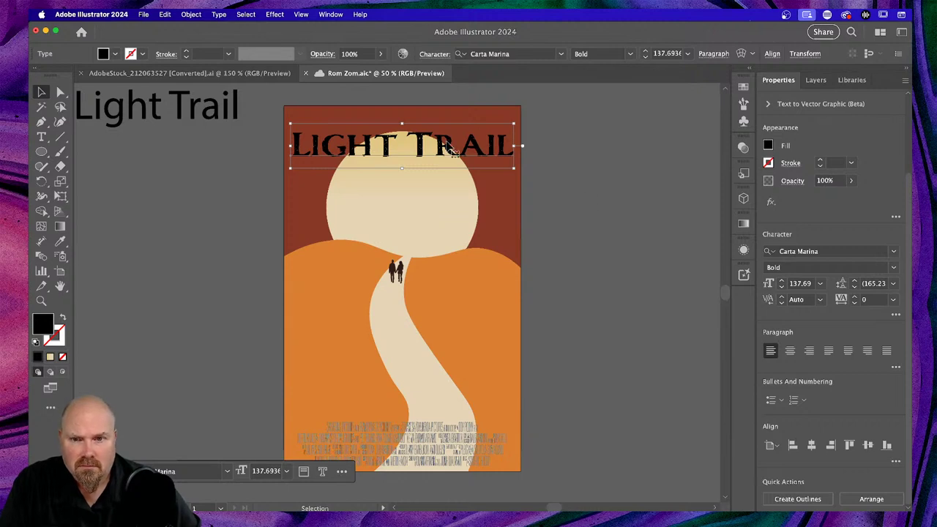
Try tan, rust and orange fills on the title, settling on the dark brown swatch
left_click(768, 145)
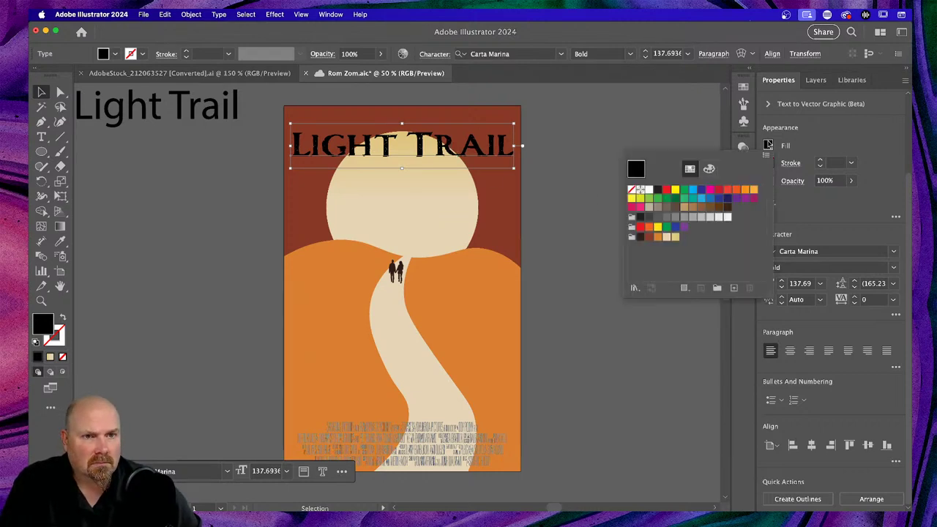
left_click(640, 236)
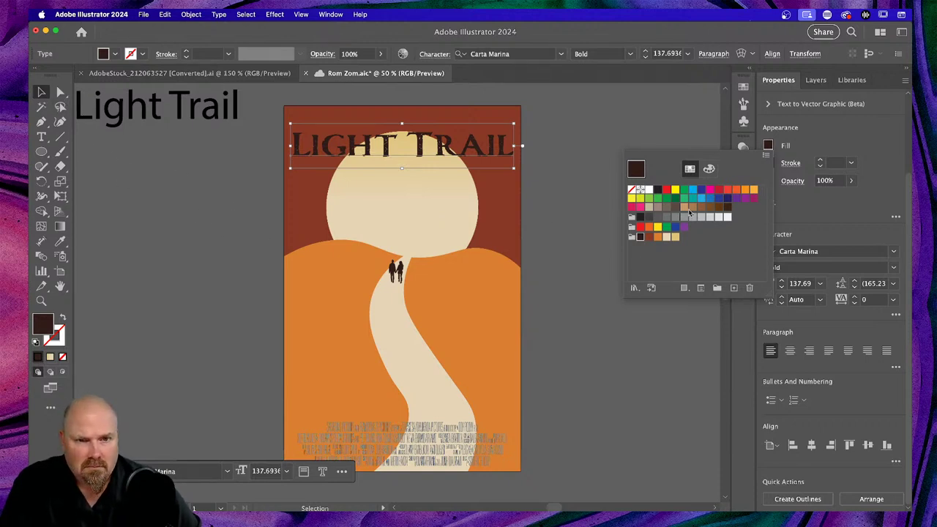
left_click(675, 236)
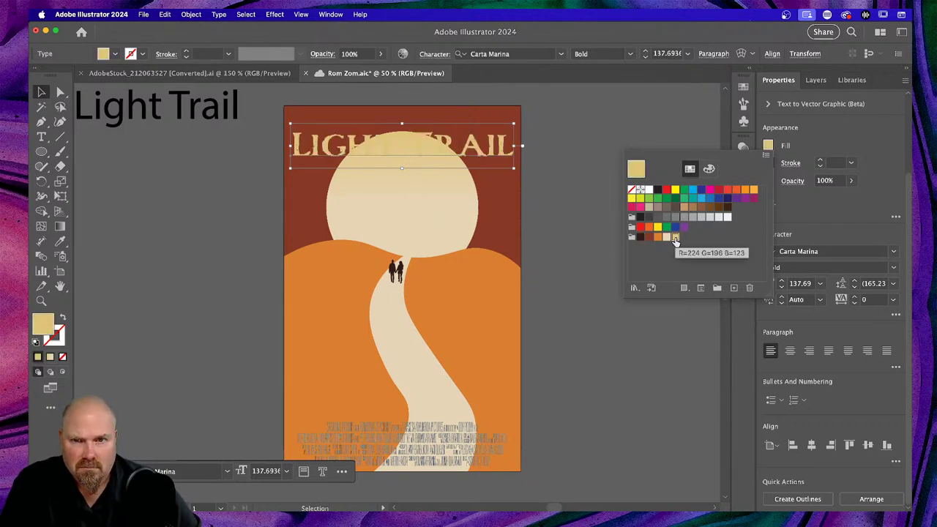
left_click(658, 238)
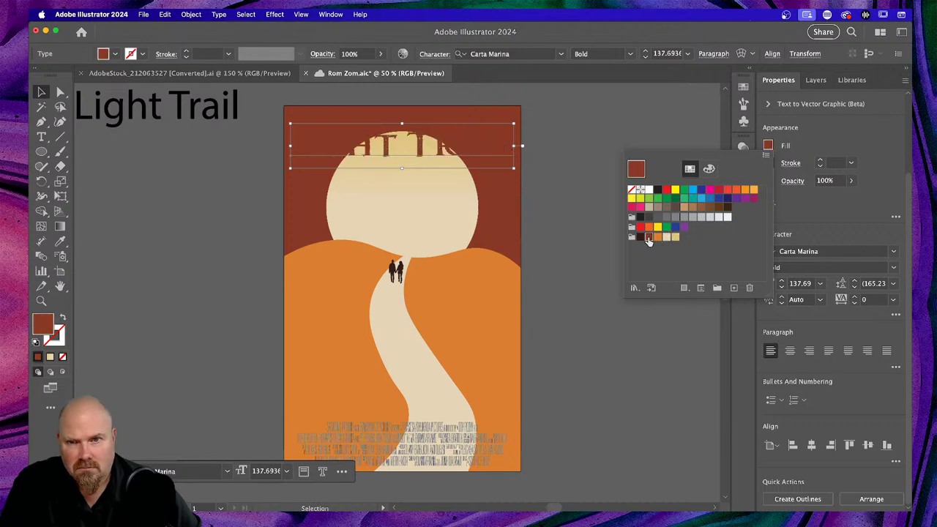
left_click(658, 238)
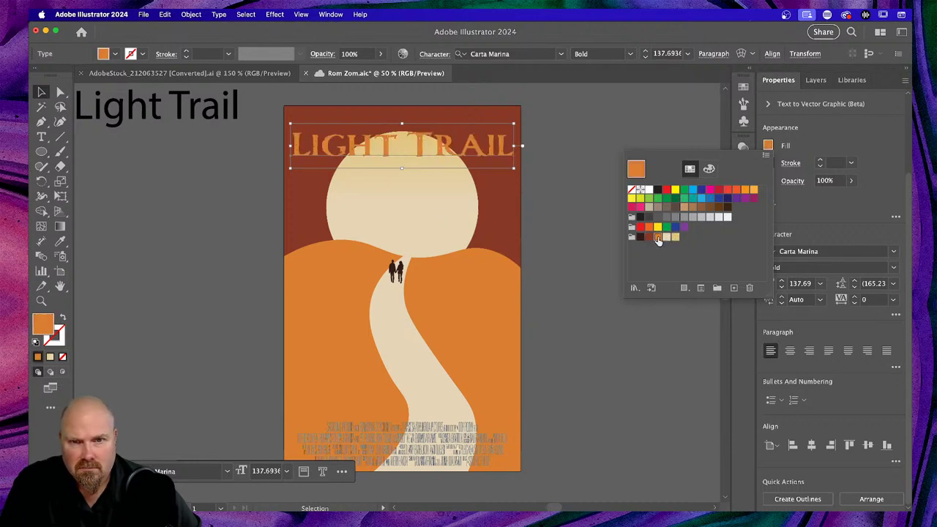
left_click(640, 238)
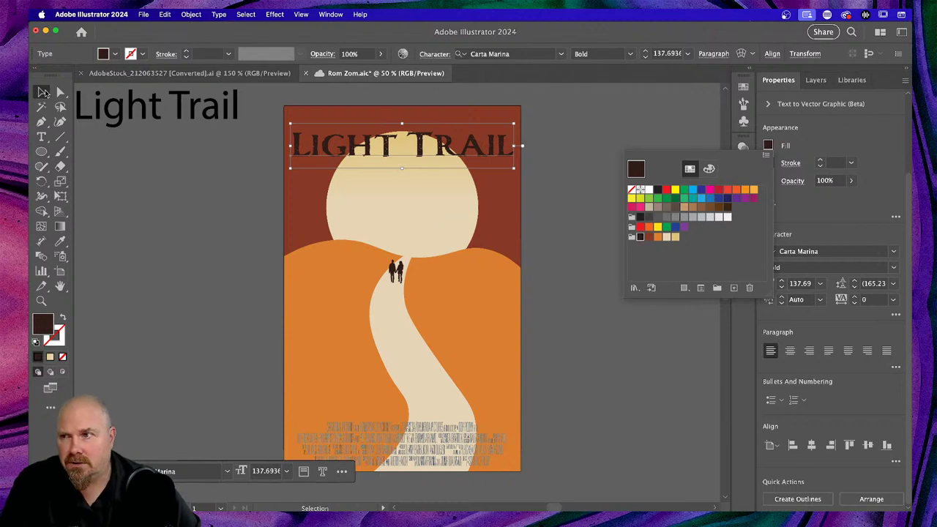
key("Escape")
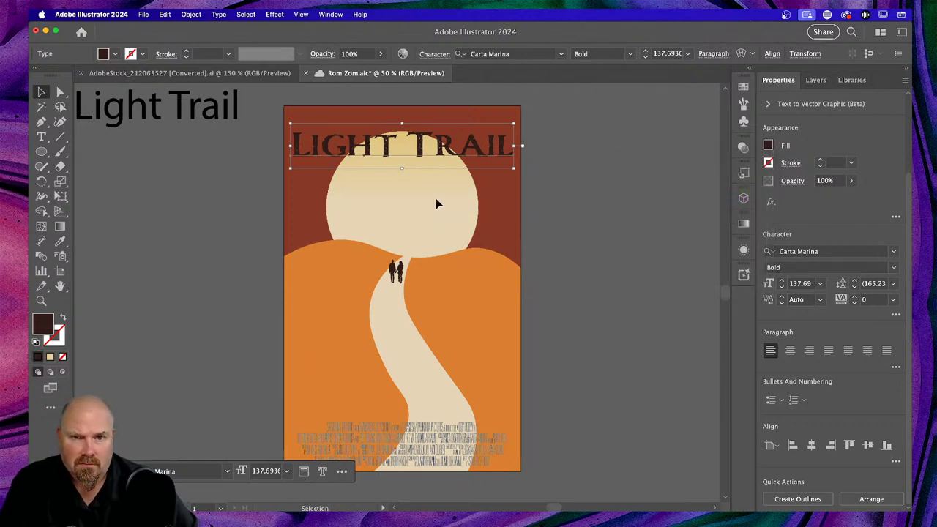
Reselect the LIGHT TRAIL title and switch its kerning to Optical
left_click(601, 183)
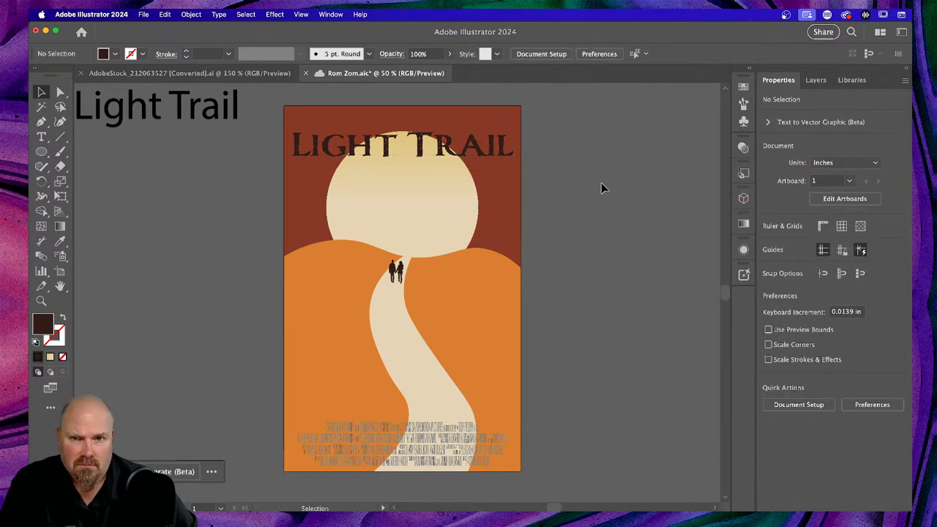
left_click(455, 147)
left_click(616, 142)
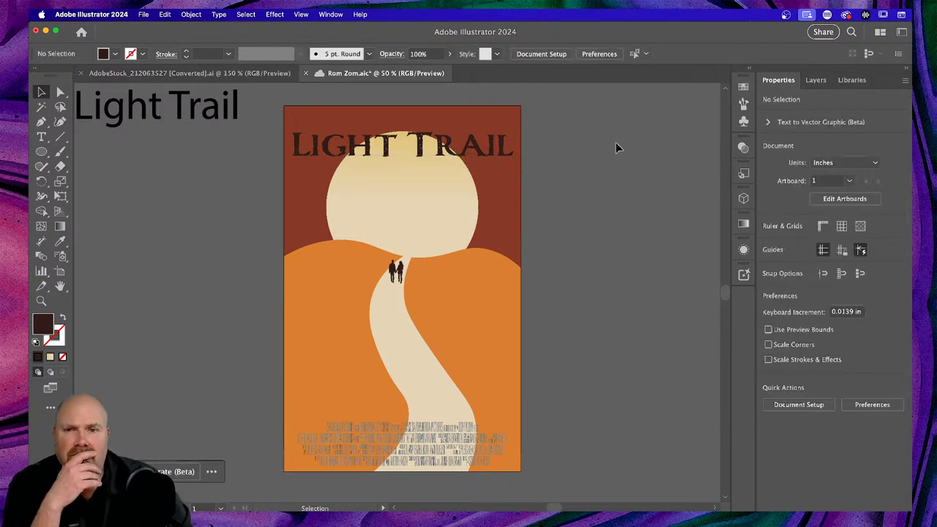
left_click(441, 151)
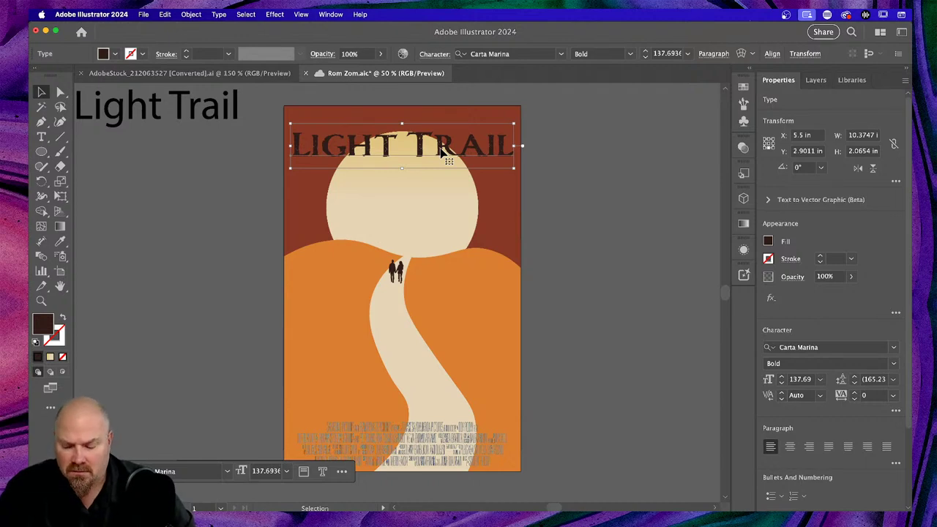
scroll(813, 295, "down", 3)
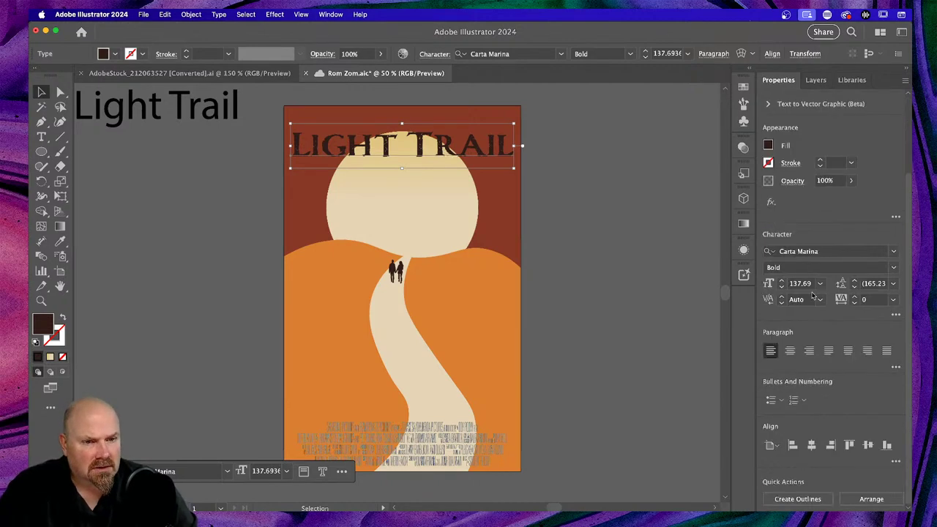
left_click(820, 300)
left_click(842, 327)
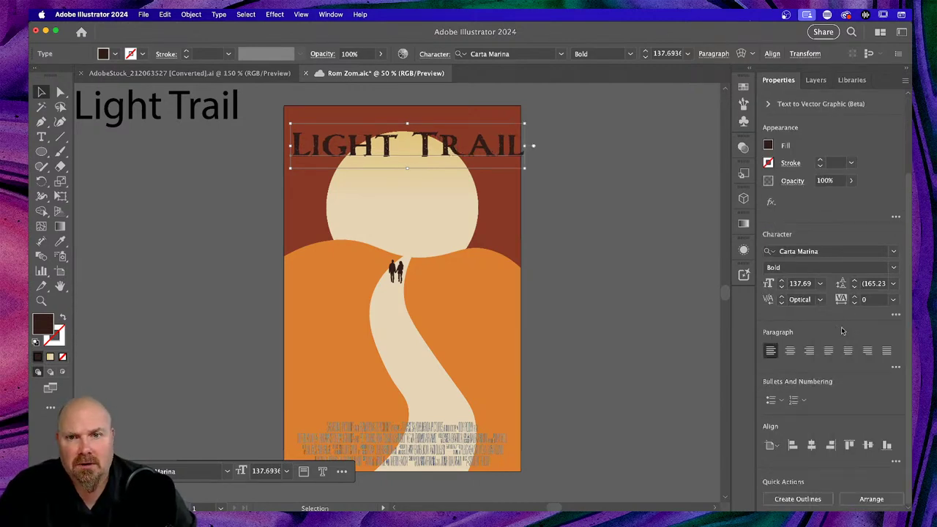
Shrink the title from 132 pt down to 75 pt and drag it onto the centre of the sun
left_click(802, 284)
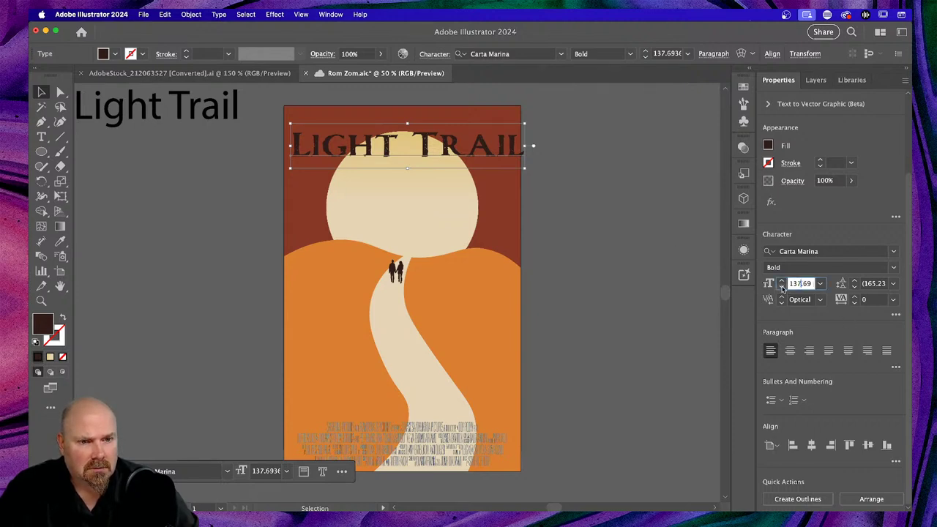
type("132")
key("Return")
left_click(781, 287)
left_click(782, 287)
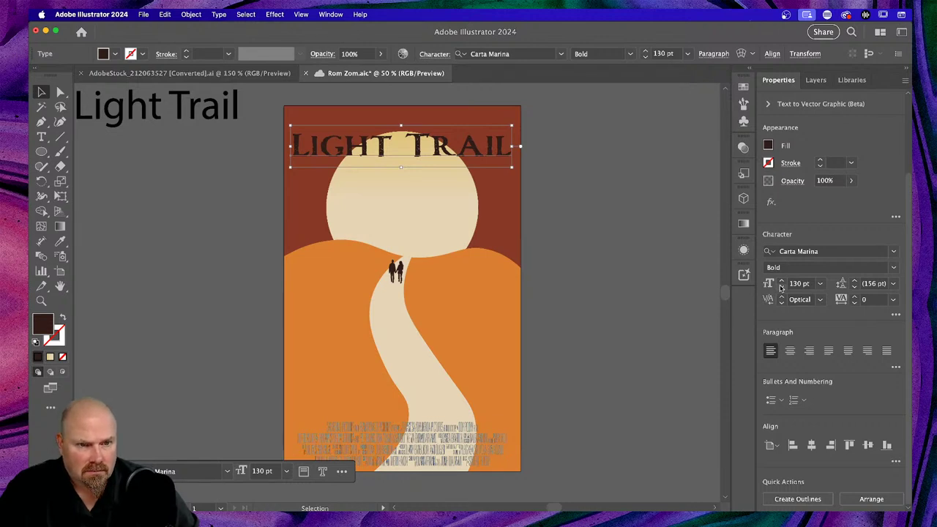
left_click(781, 287)
left_click(781, 287)
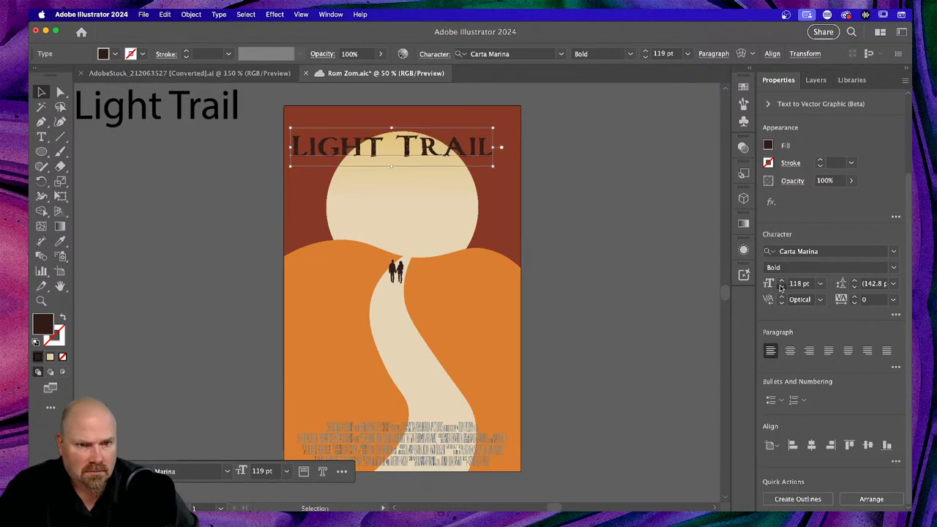
left_click(781, 287)
left_click(781, 288)
left_click(781, 287)
left_click(781, 287)
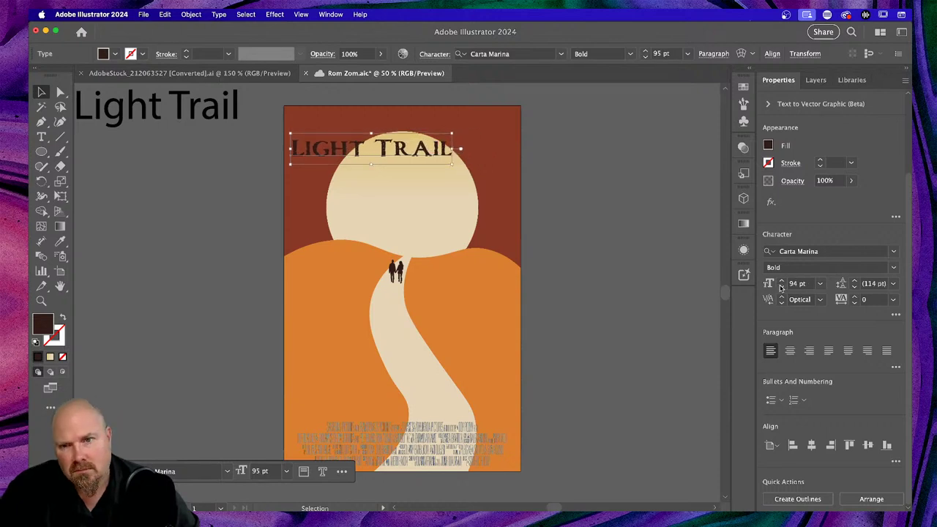
left_click(781, 287)
left_click(782, 287)
left_click(781, 287)
left_click(782, 287)
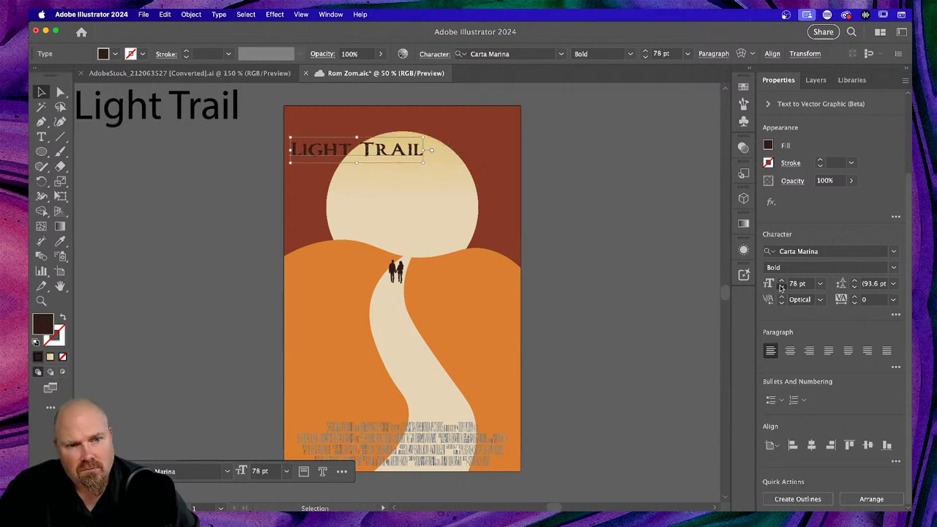
left_click(781, 288)
left_click(781, 287)
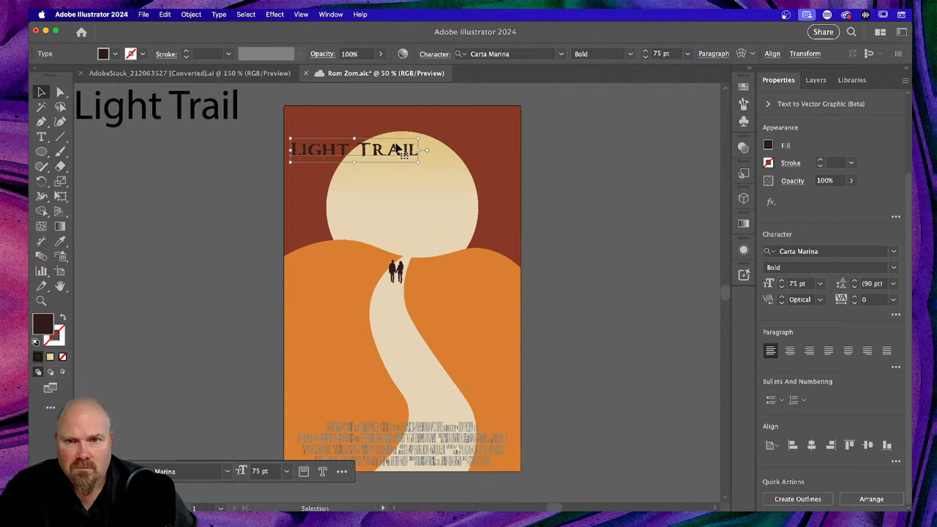
left_click_drag(396, 151, 443, 183)
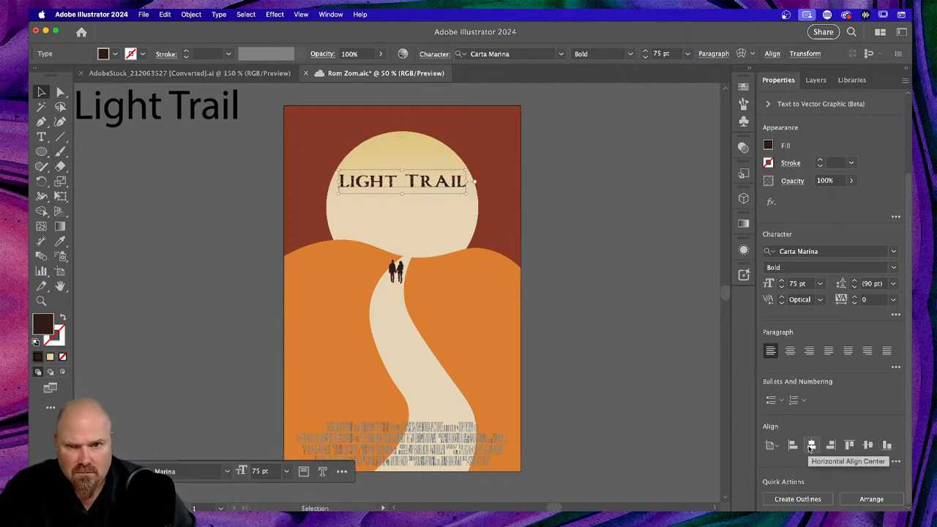
left_click(595, 212)
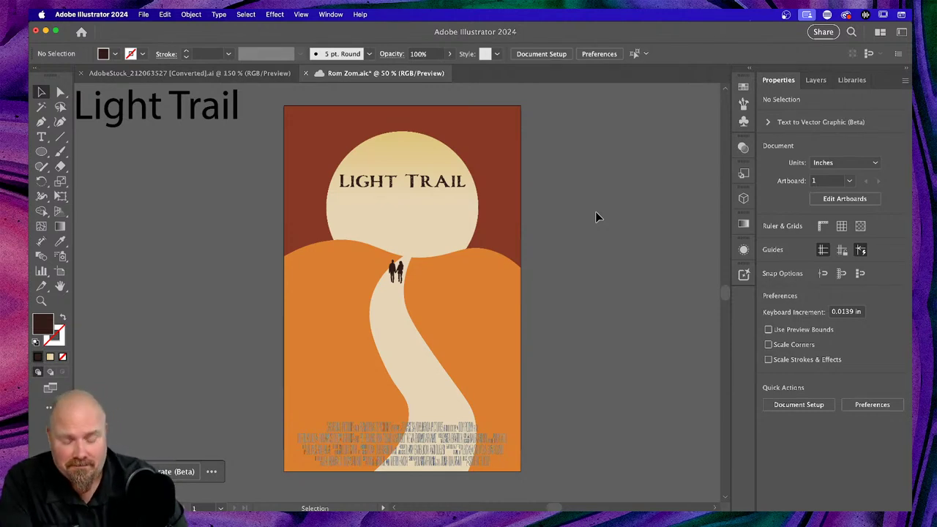
key("super+equal")
key("super+equal")
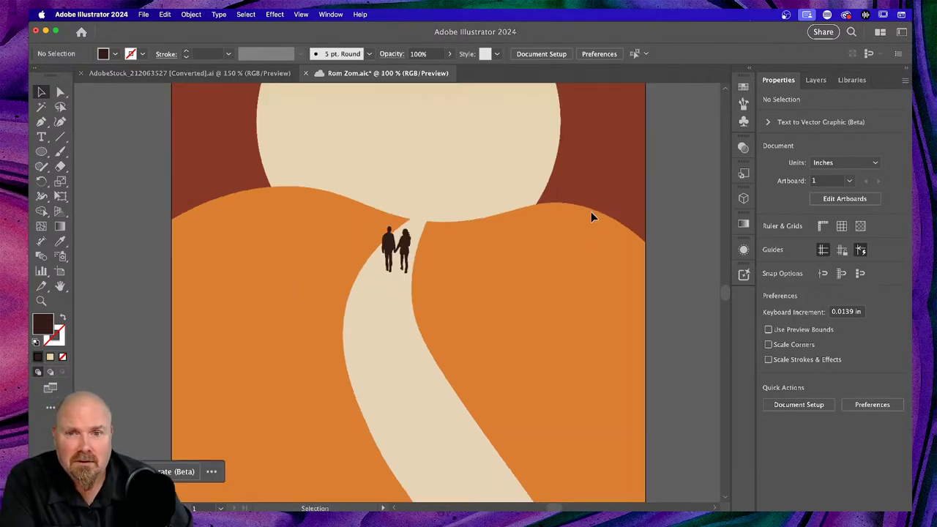
scroll(593, 216, "up", 3)
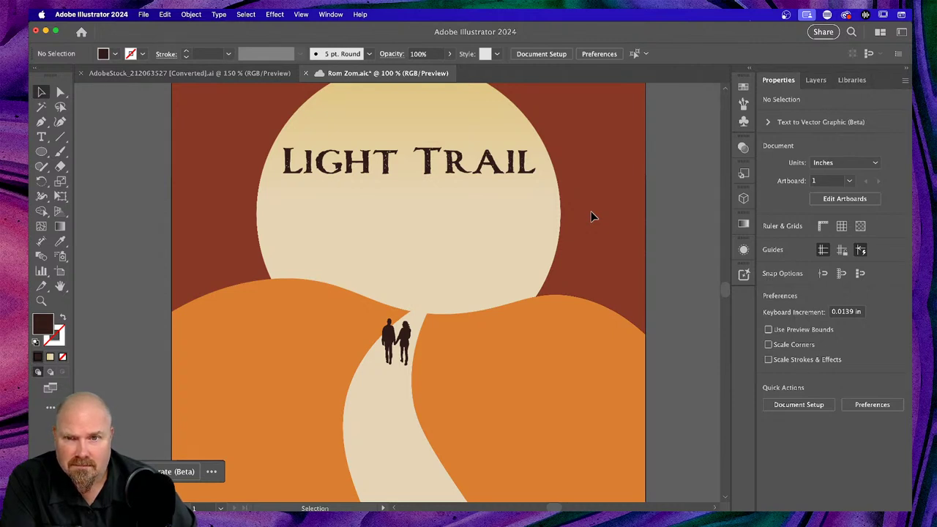
key("super+minus")
key("super+minus")
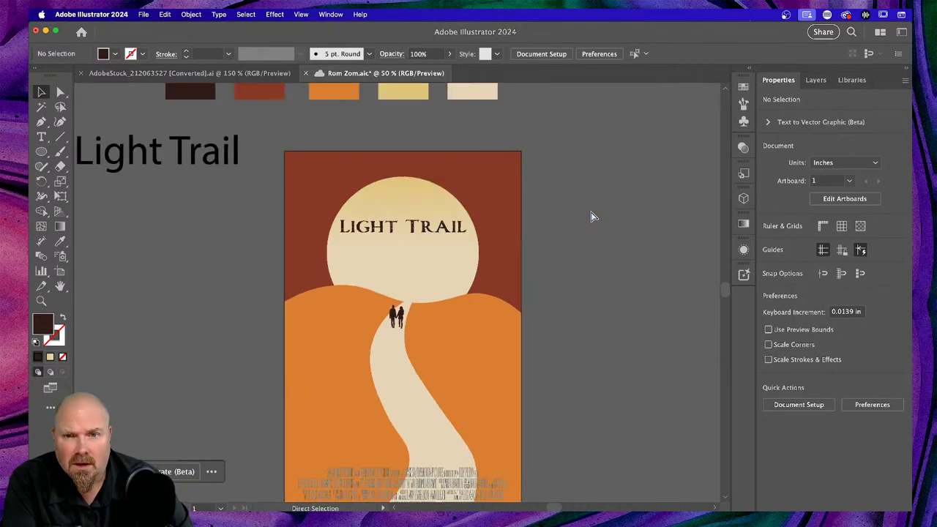
key("super+equal")
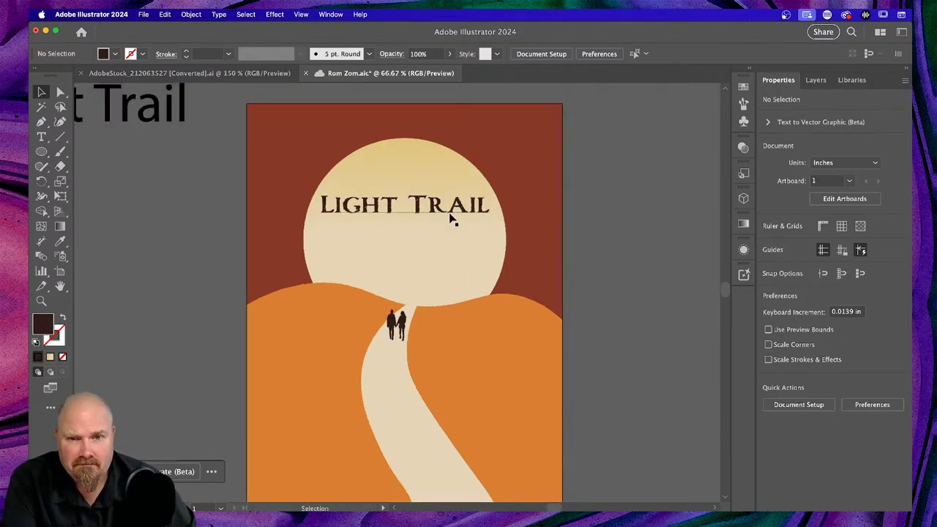
Tighten the title's tracking one step, then set the RA pair in TRAIL to -7 tracking
left_click(450, 211)
double_click(448, 210)
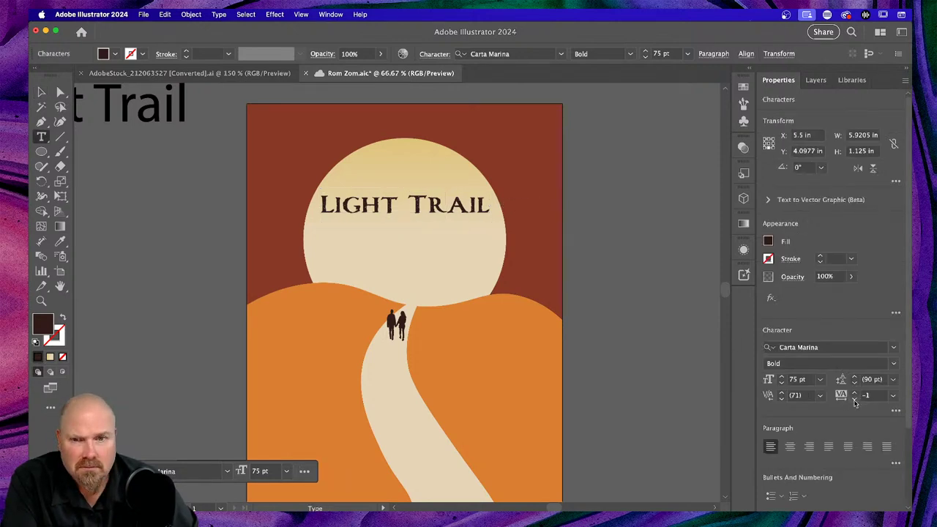
left_click(855, 400)
left_click(855, 399)
left_click_drag(469, 207, 430, 207)
key("super+alt+q")
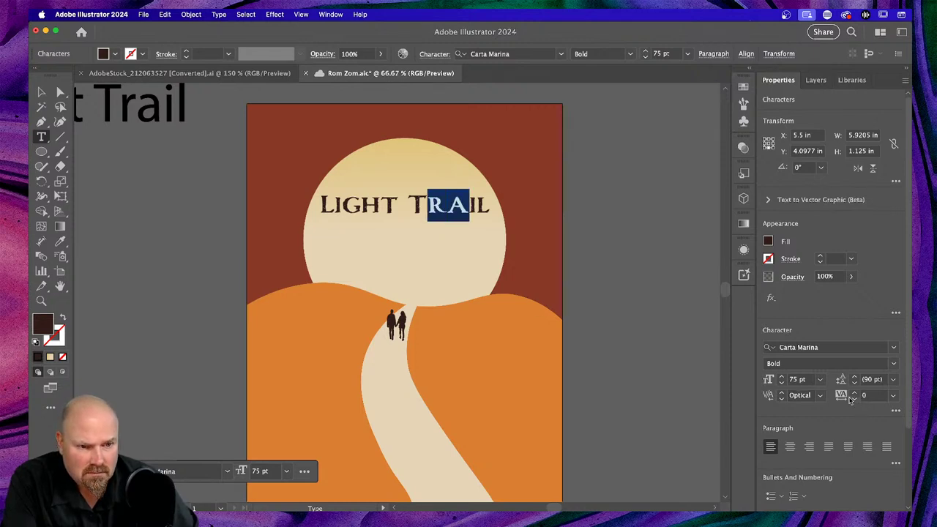
left_click(855, 399)
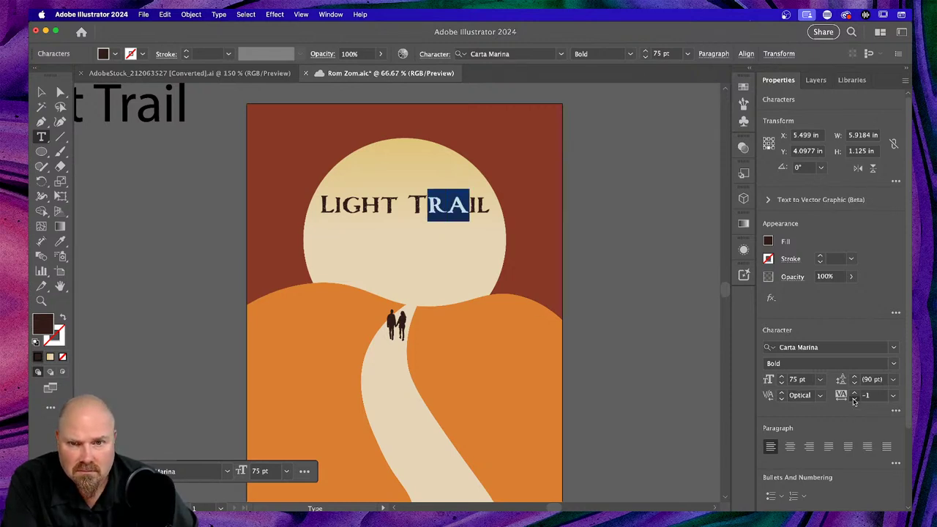
left_click(854, 399)
left_click(854, 399)
left_click(854, 400)
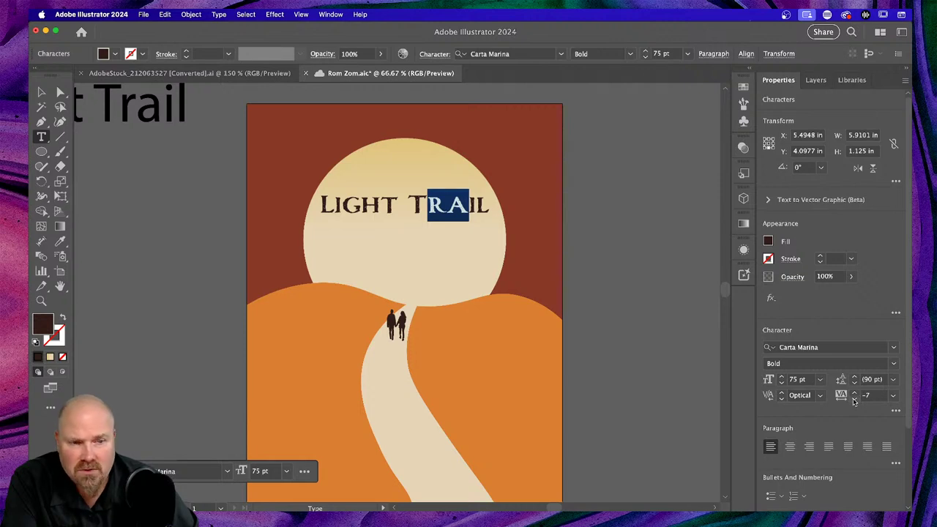
left_click(854, 399)
left_click(450, 207)
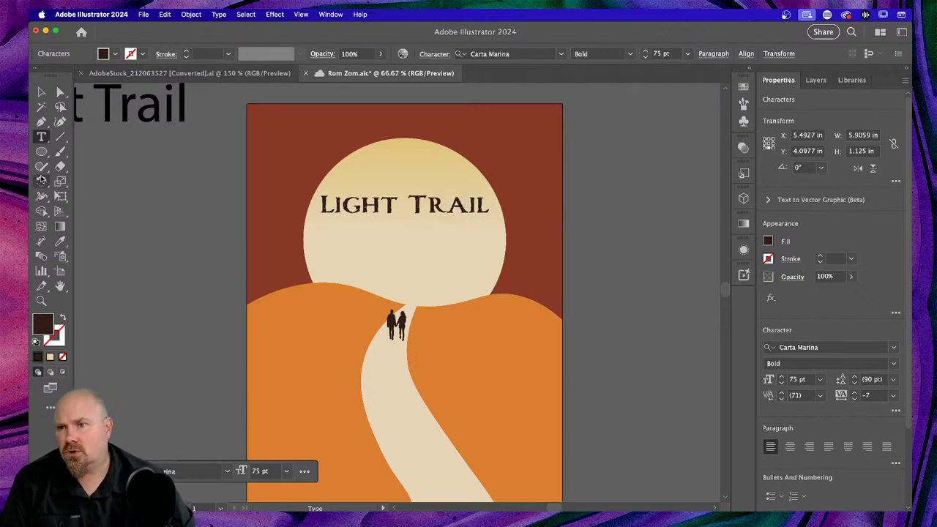
Reselect the whole title object and re-enter its text to check the R's spacing in TRAIL
left_click(42, 137)
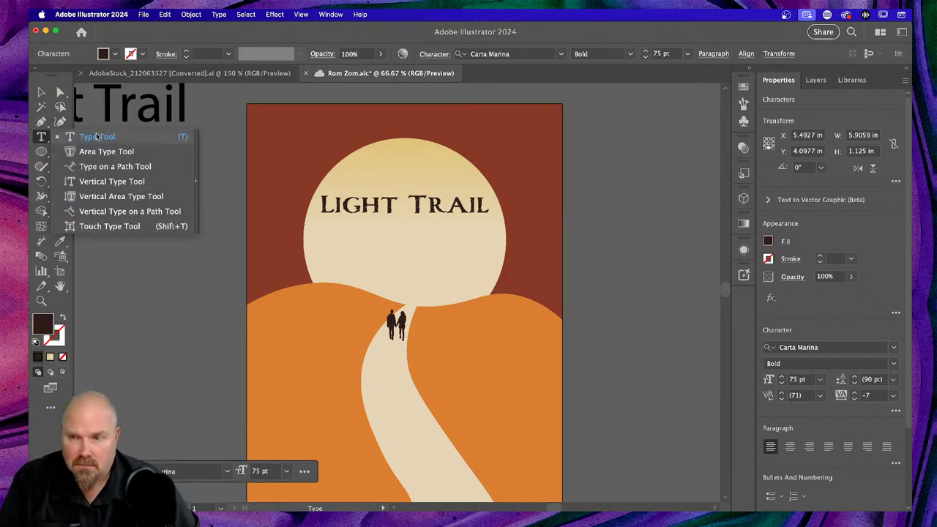
left_click(43, 92)
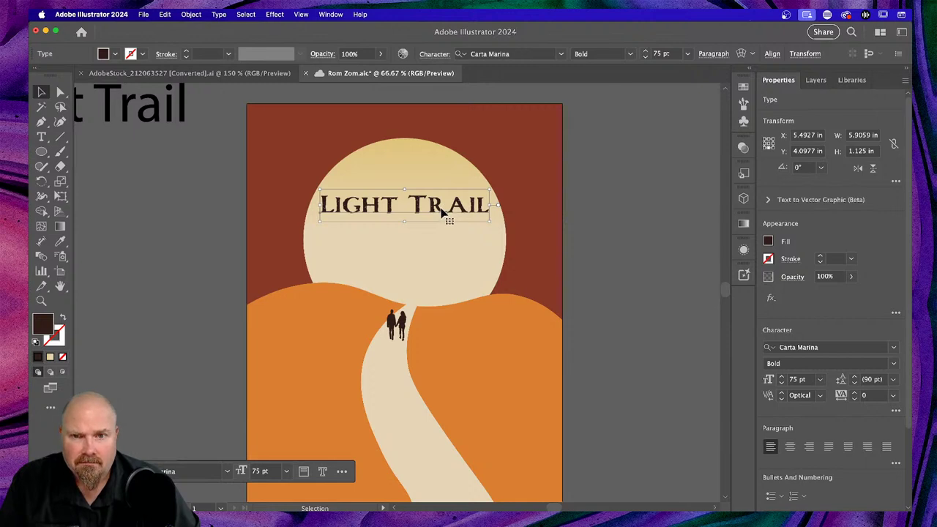
double_click(442, 212)
key("shift+Left")
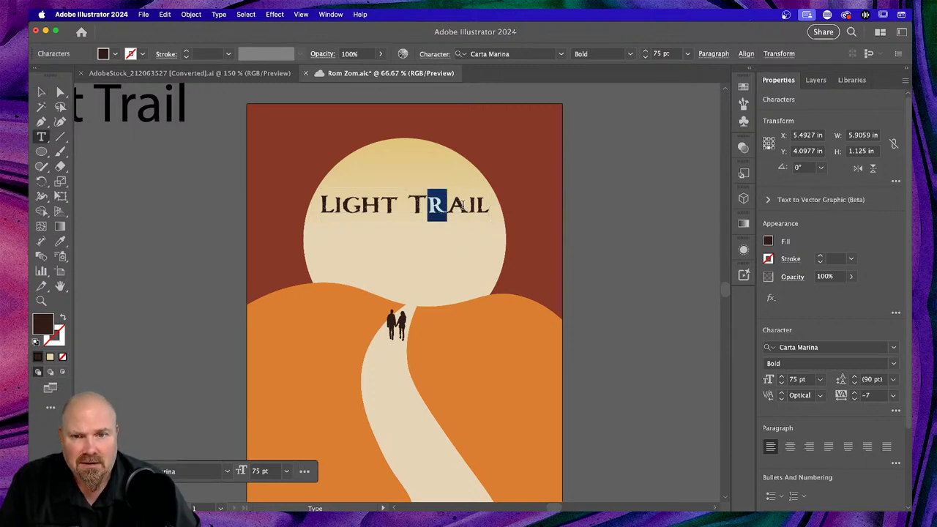
double_click(461, 206)
left_click(460, 207)
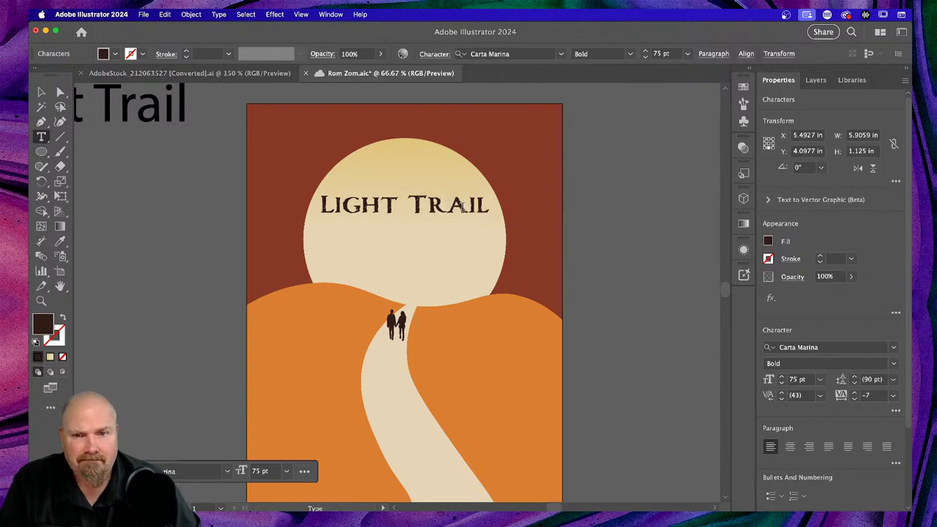
Select the A and R of TRAIL, then the whole LIGHT TRAIL line, leaving tracking at 0
key("shift+Left")
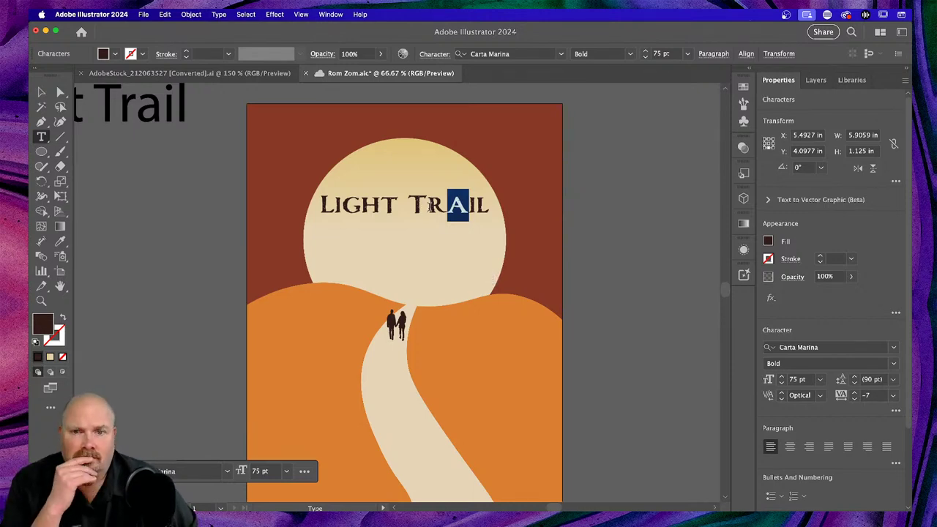
left_click(441, 207)
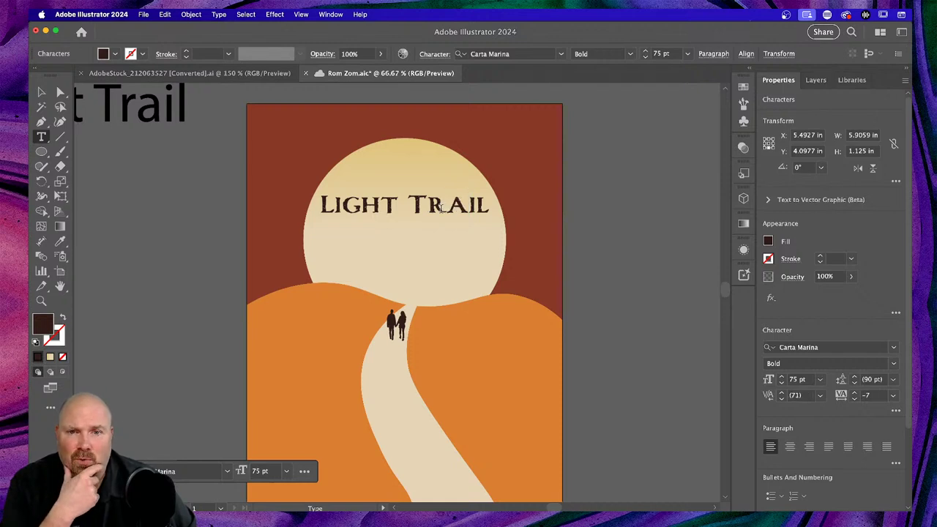
key("shift+Left")
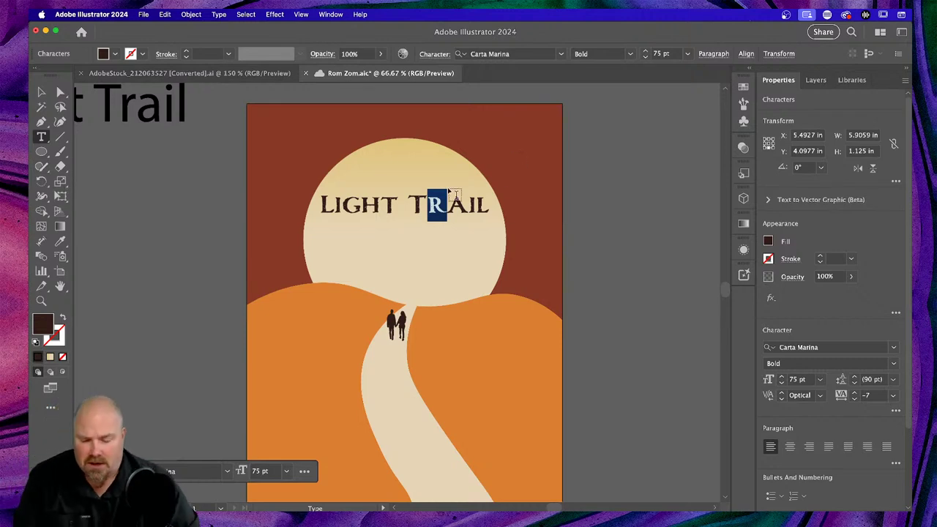
triple_click(381, 206)
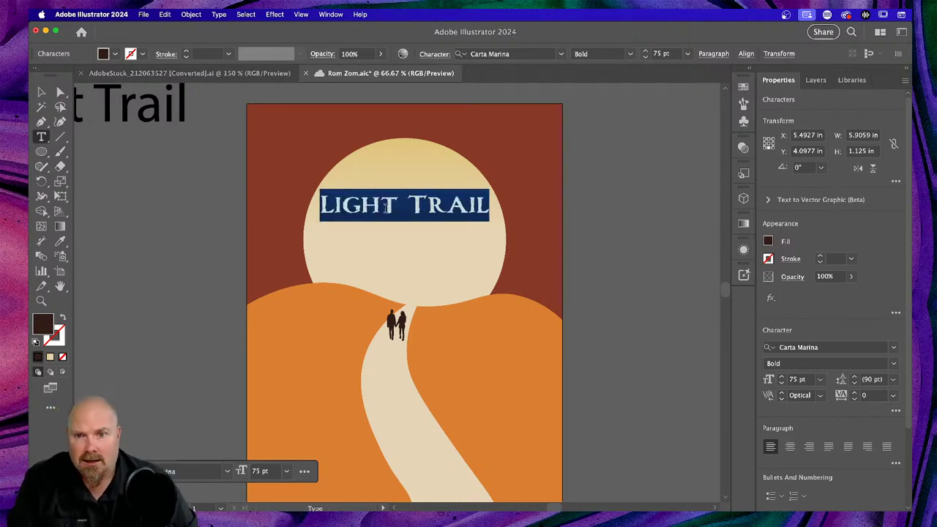
key("Escape")
Drag a backup copy of the LIGHT TRAIL title off the poster and select the original's text
left_click(157, 232)
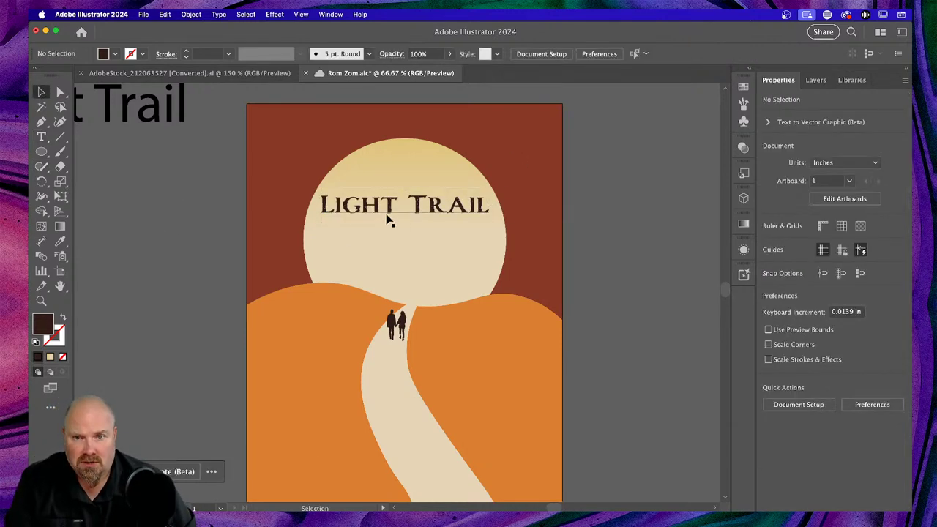
left_click(391, 211)
left_click_drag(390, 210, 124, 168)
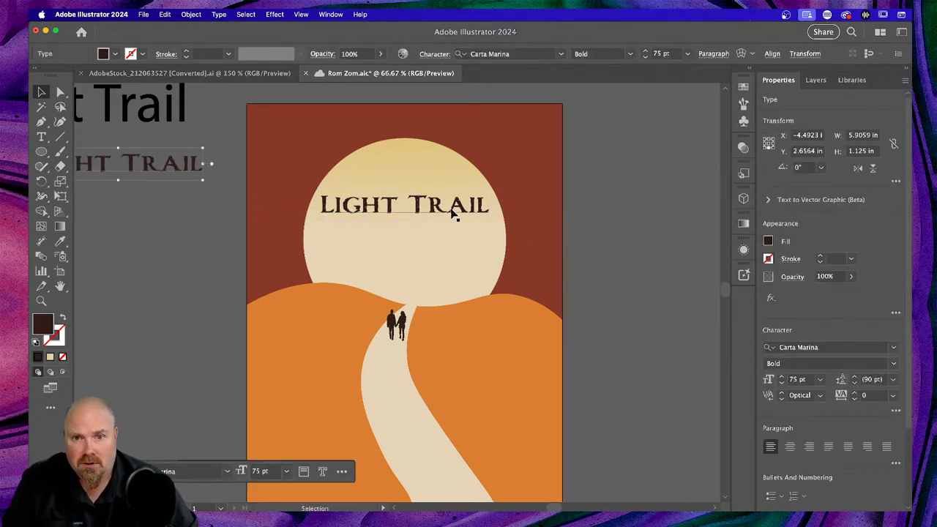
left_click(448, 215)
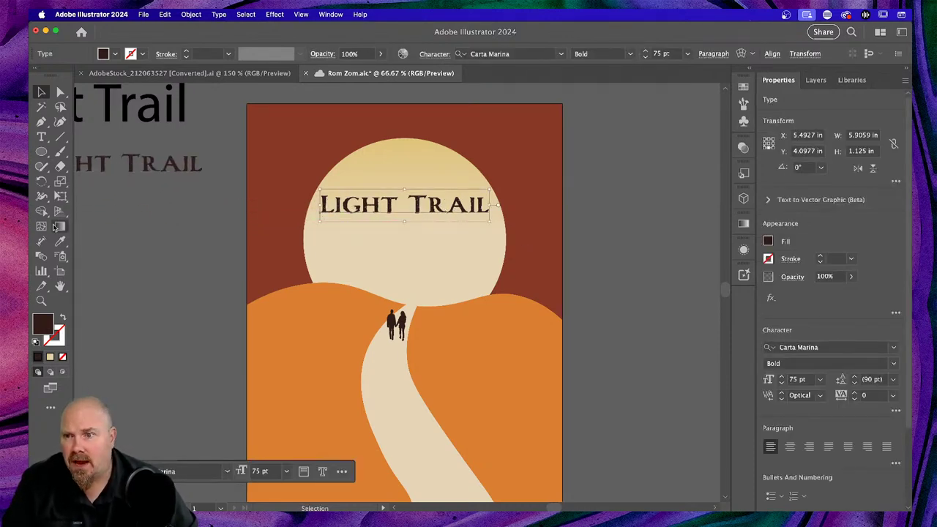
double_click(410, 199)
left_click_drag(411, 199, 427, 203)
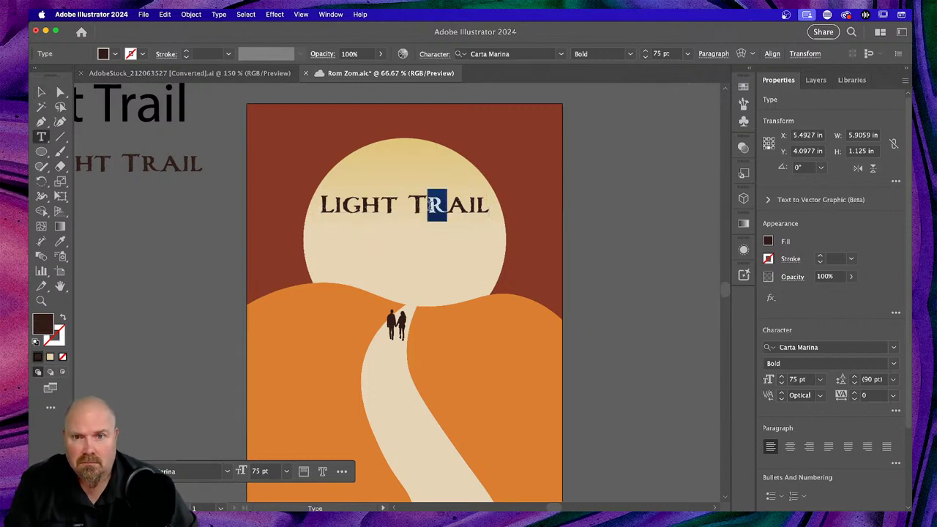
key("super+a")
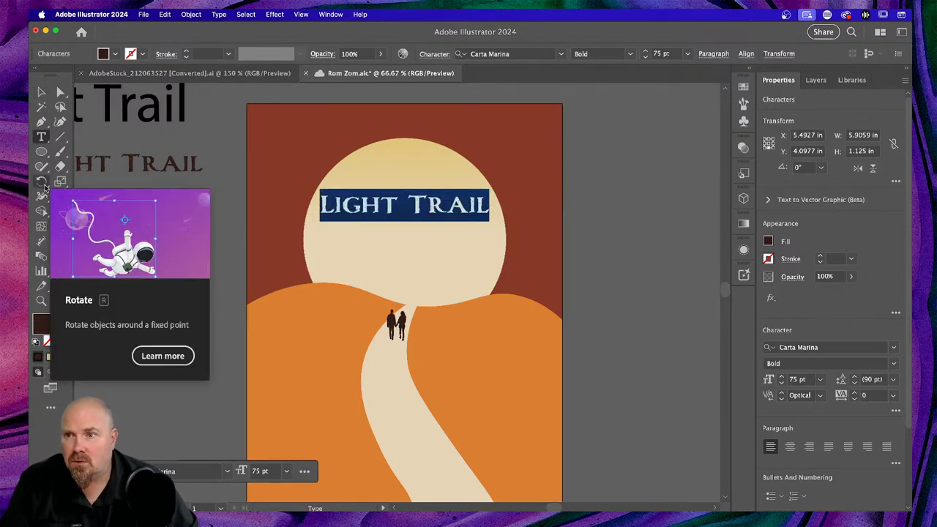
With the Touch Type tool, nudge the R and A of TRAIL slightly closer together
left_click(42, 136)
left_click(110, 226)
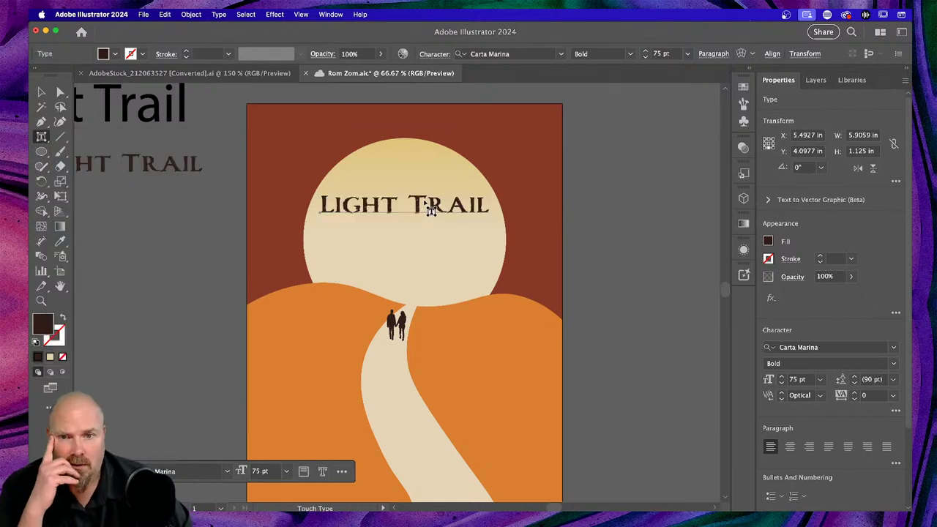
left_click(436, 208)
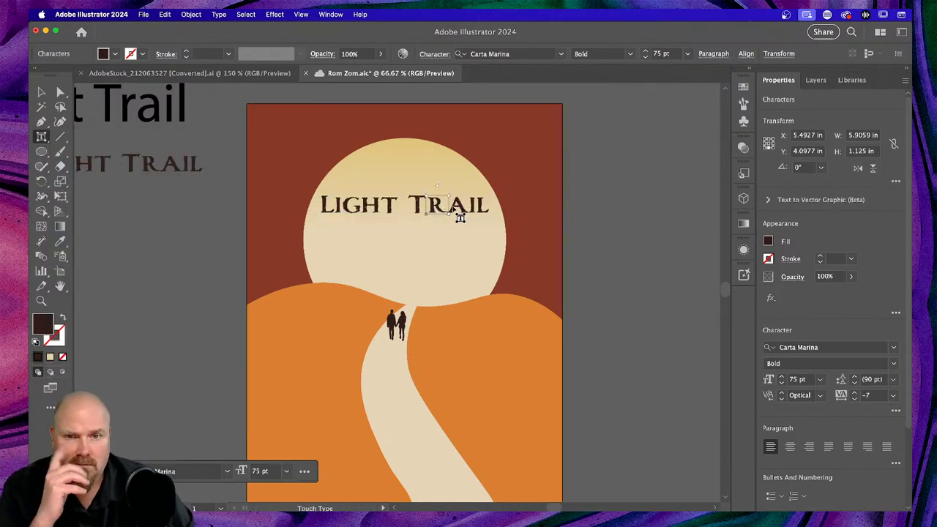
left_click_drag(457, 211, 459, 208)
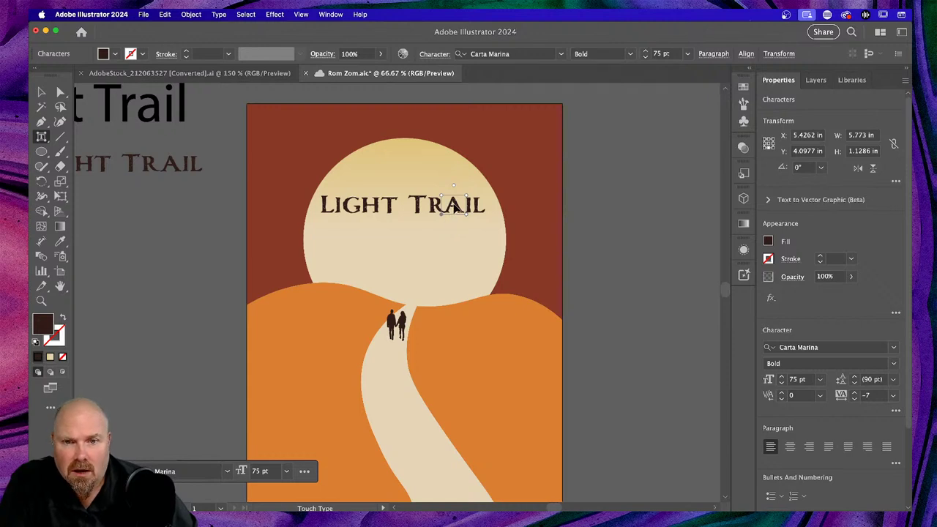
left_click_drag(454, 207, 451, 204)
Zoom in, lower the A of TRAIL below the baseline, and fine-tune the I's position
key("super+equal")
key("super+equal")
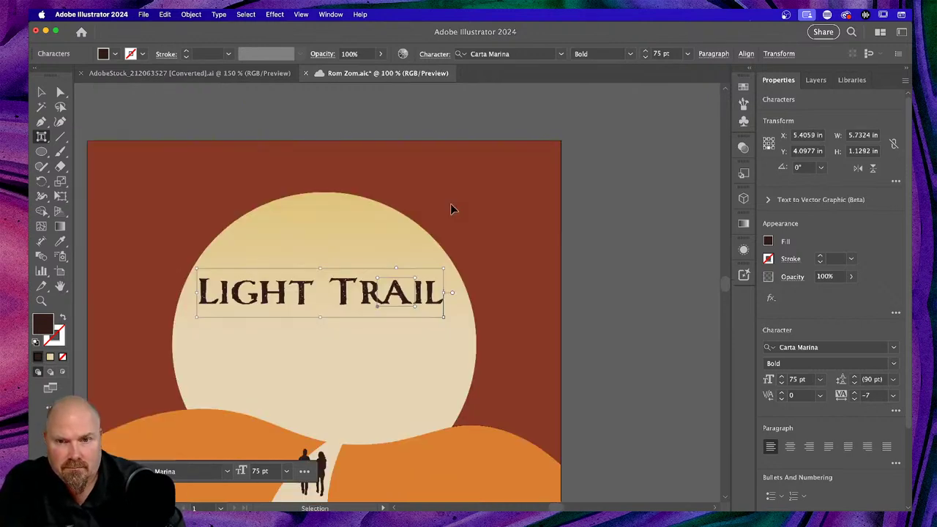
scroll(450, 210, "left", 3)
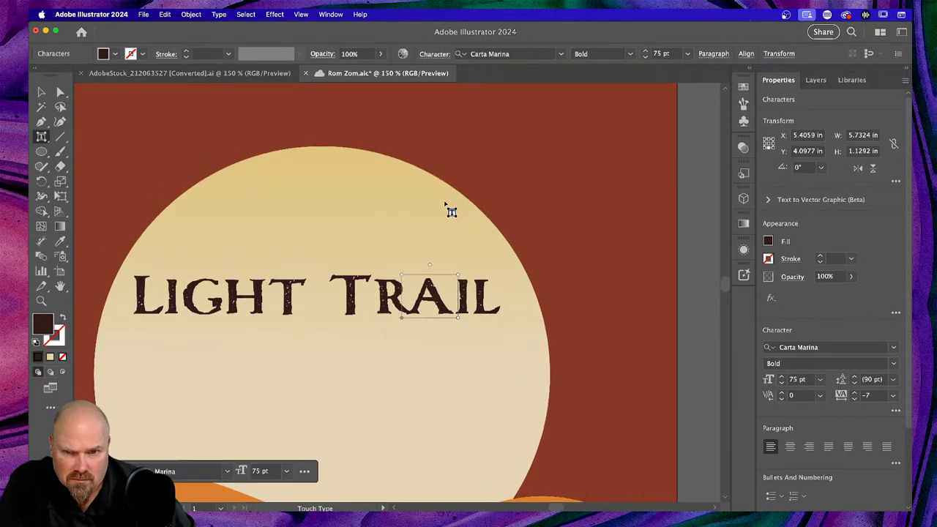
scroll(450, 211, "left", 4)
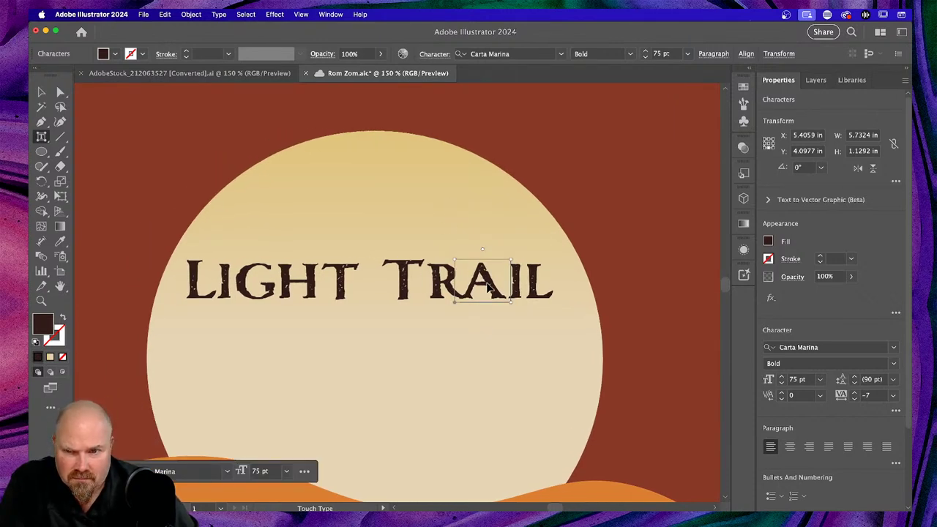
left_click_drag(487, 287, 486, 290)
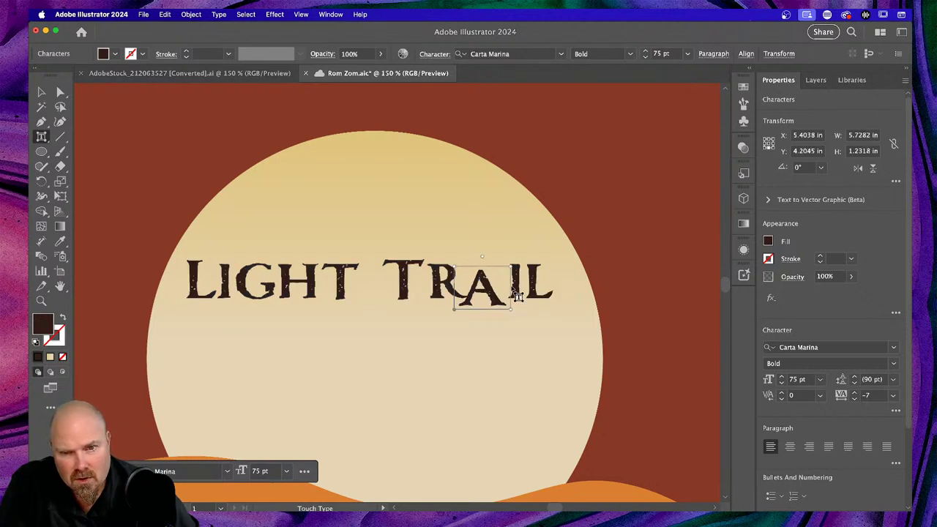
left_click(517, 290)
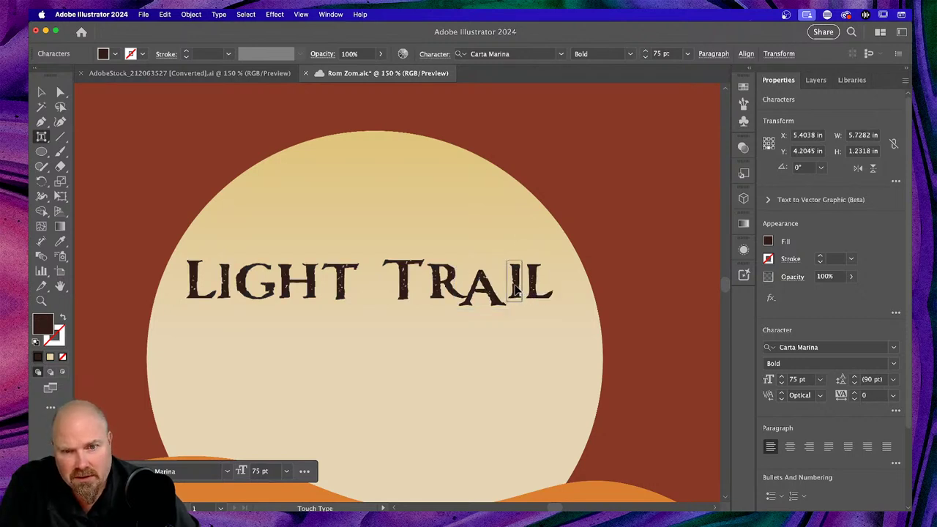
left_click_drag(516, 290, 510, 291)
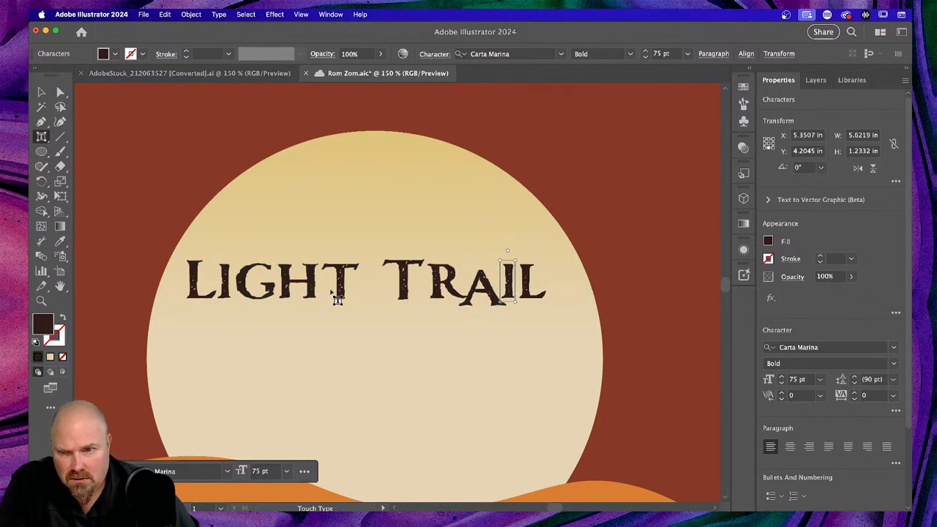
Drop the G of LIGHT about 13 pt below the baseline and deselect the title
left_click_drag(258, 300, 256, 314)
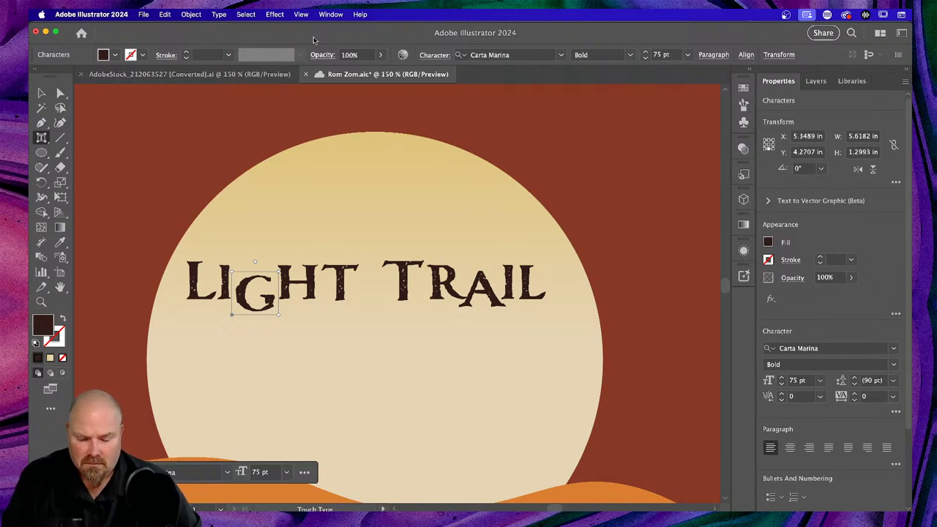
left_click(41, 93)
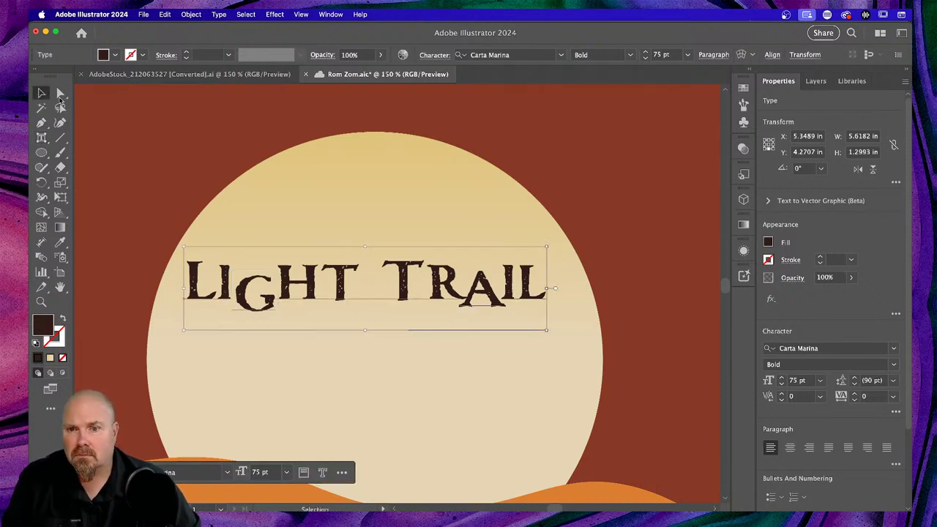
left_click(533, 150)
Show rulers and place a horizontal guide along the bottoms of the dipped letters
key("super+r")
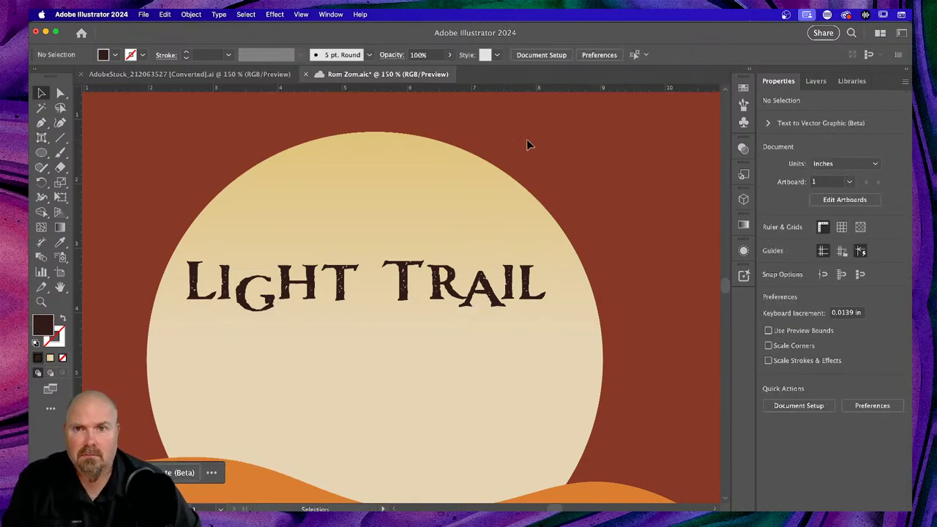
left_click_drag(427, 89, 419, 308)
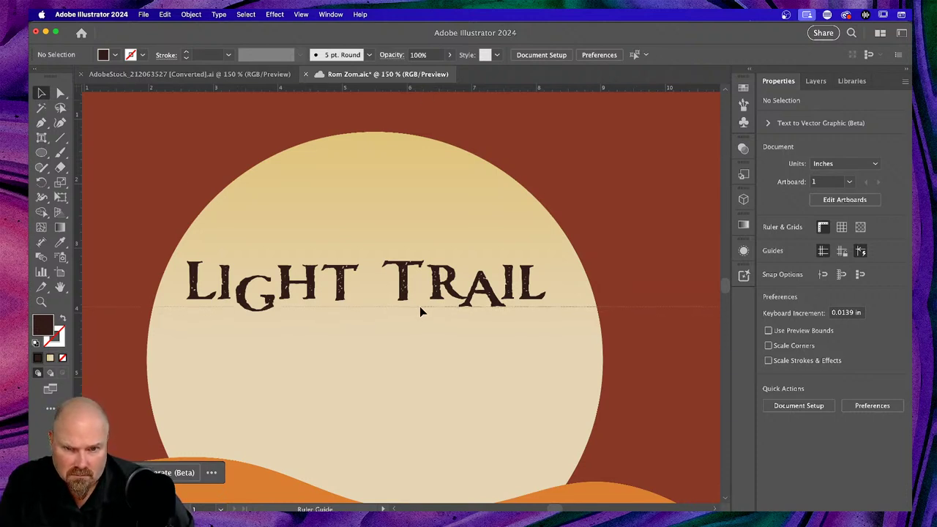
left_click_drag(420, 308, 420, 310)
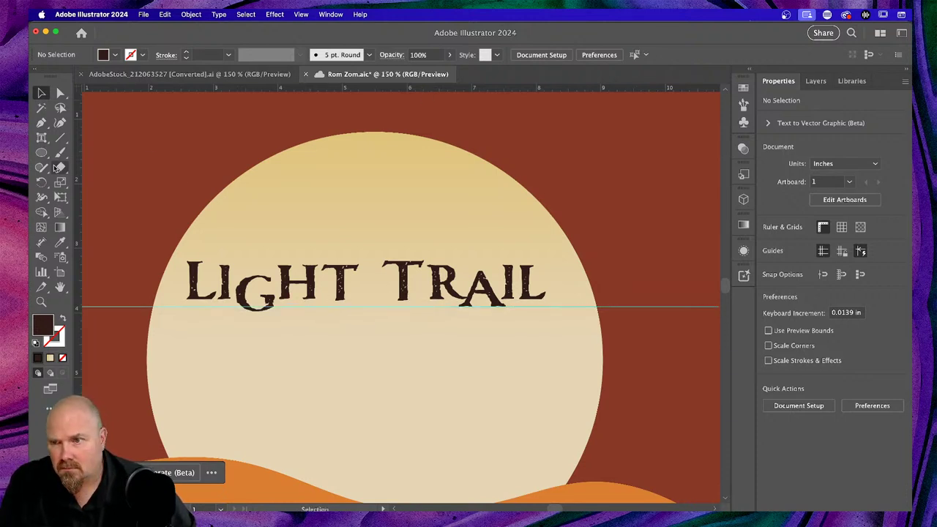
With Touch Type, align the G of LIGHT and both I's to the guide
double_click(291, 286)
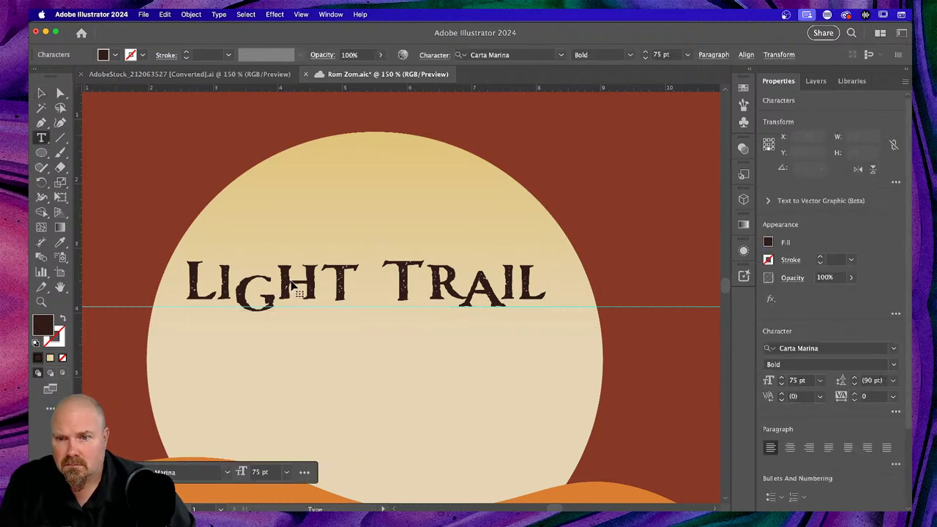
left_click_drag(41, 137, 132, 228)
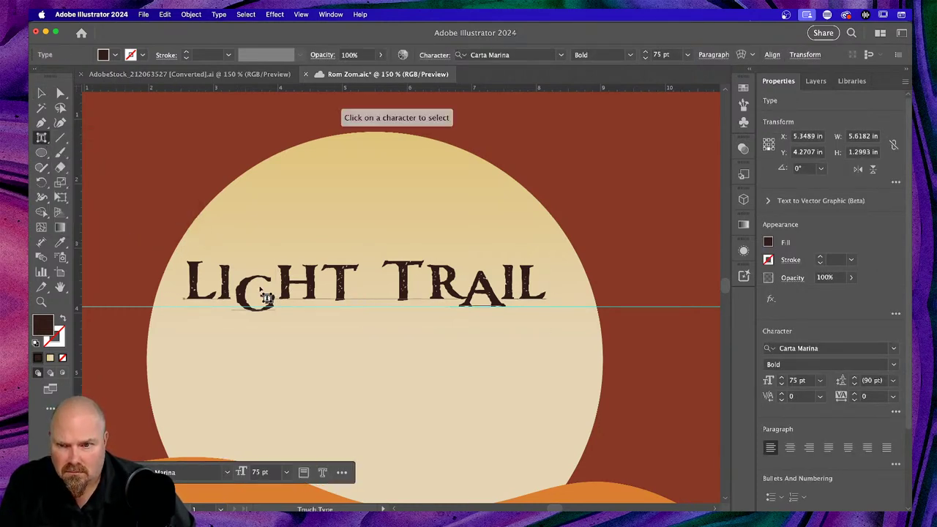
left_click(246, 297)
left_click_drag(246, 297, 244, 291)
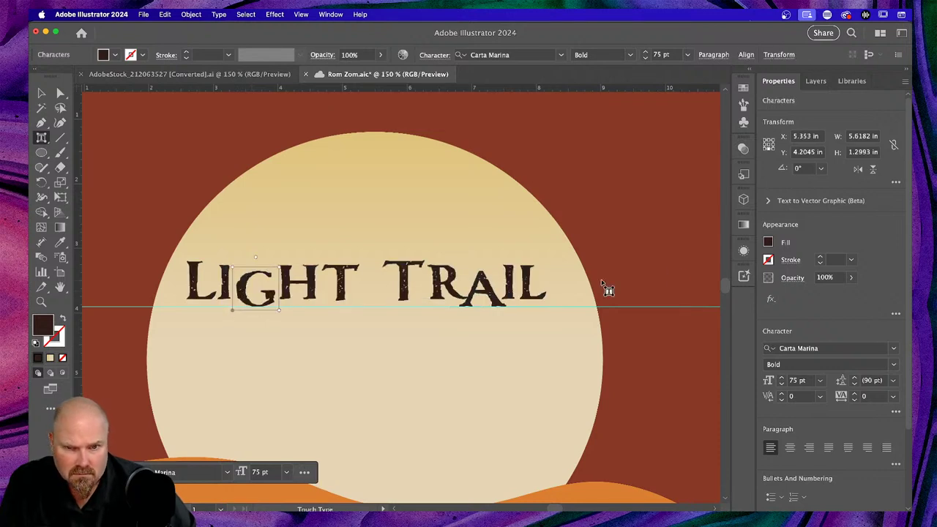
left_click(513, 286)
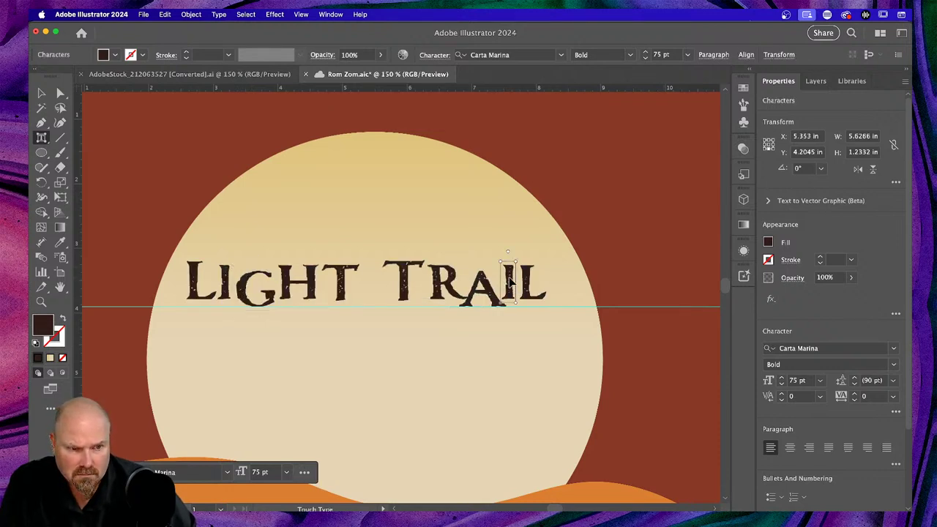
left_click_drag(510, 285, 509, 282)
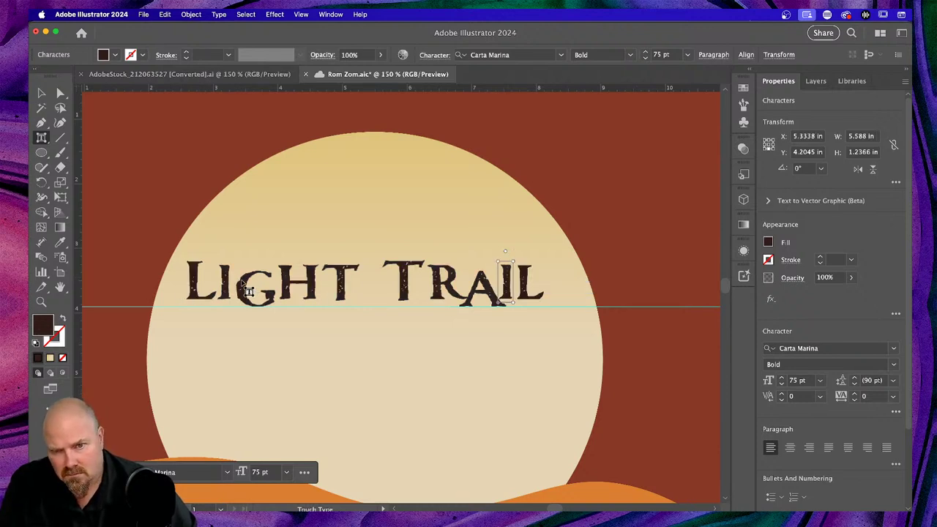
left_click_drag(230, 285, 233, 287)
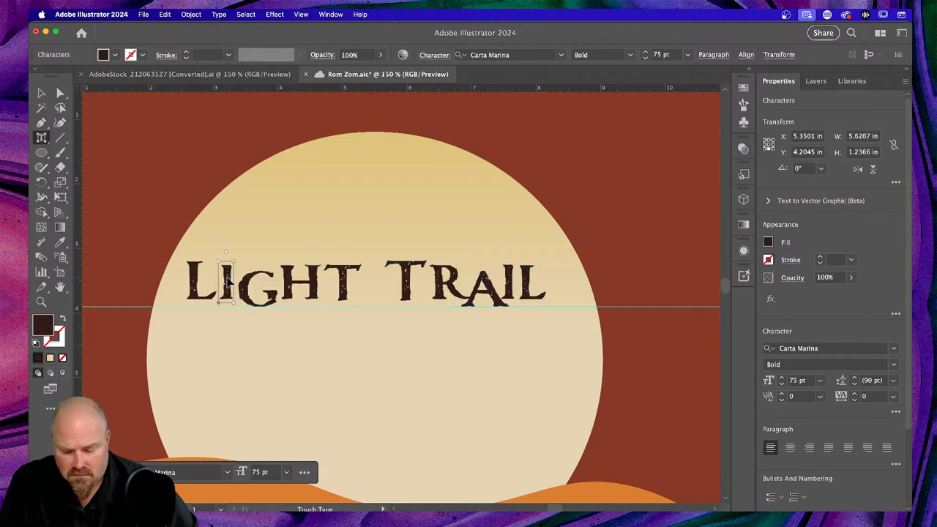
Deselect the title, hide the guides, and fit the whole poster in the window
key("super")
key("Escape")
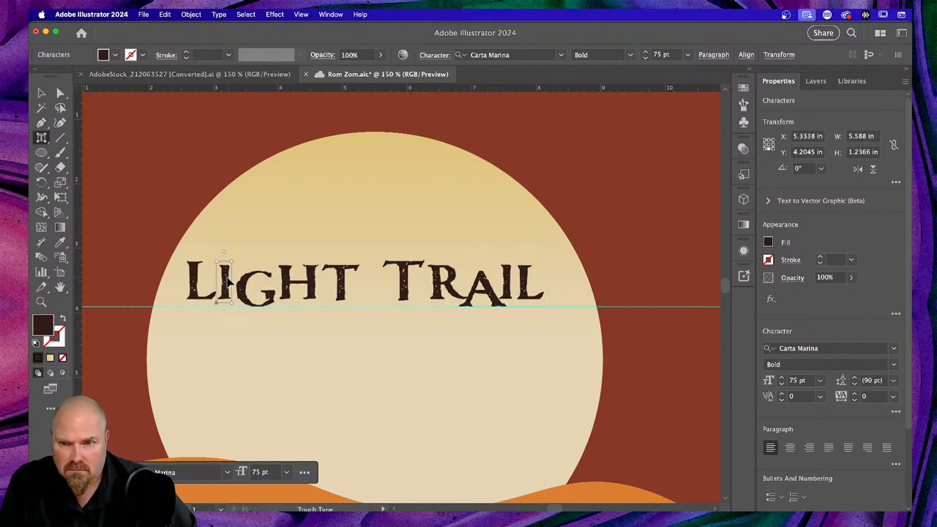
left_click(41, 93)
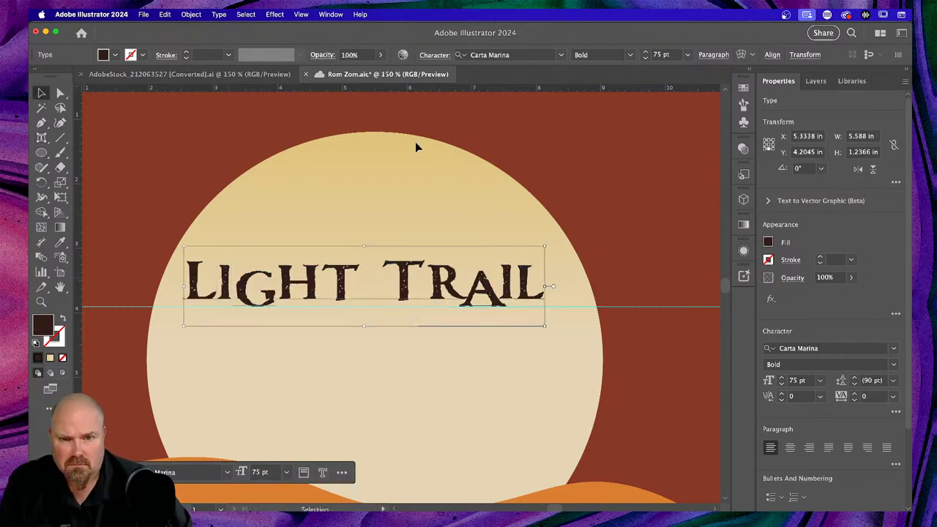
left_click(376, 154)
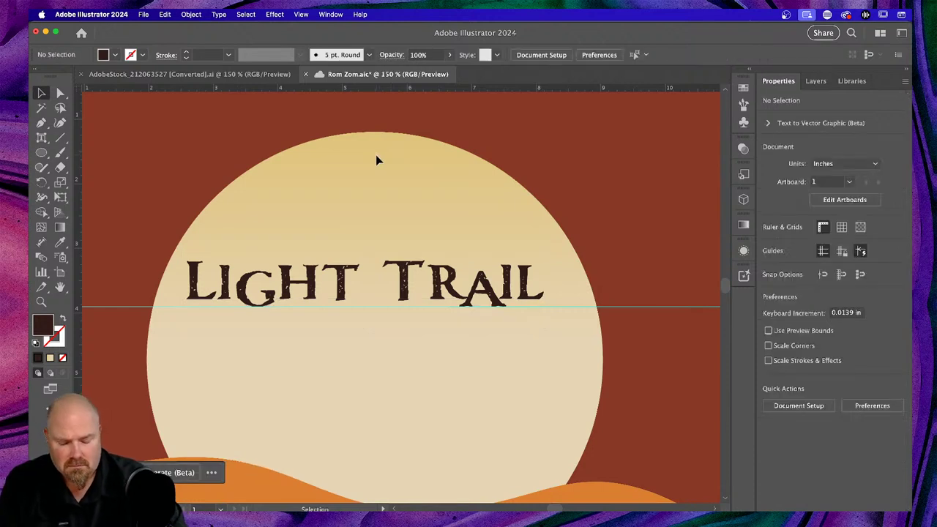
key("super+semicolon")
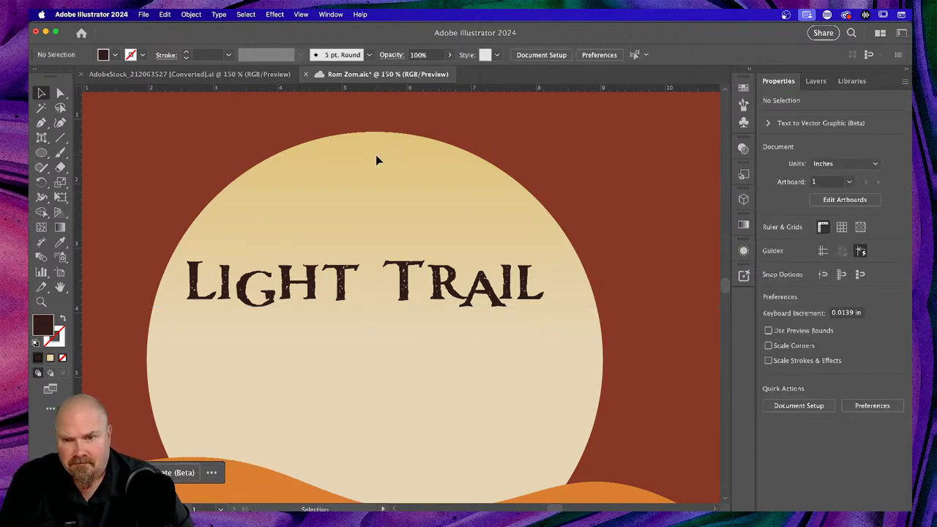
key("a")
key("super+0")
key("v")
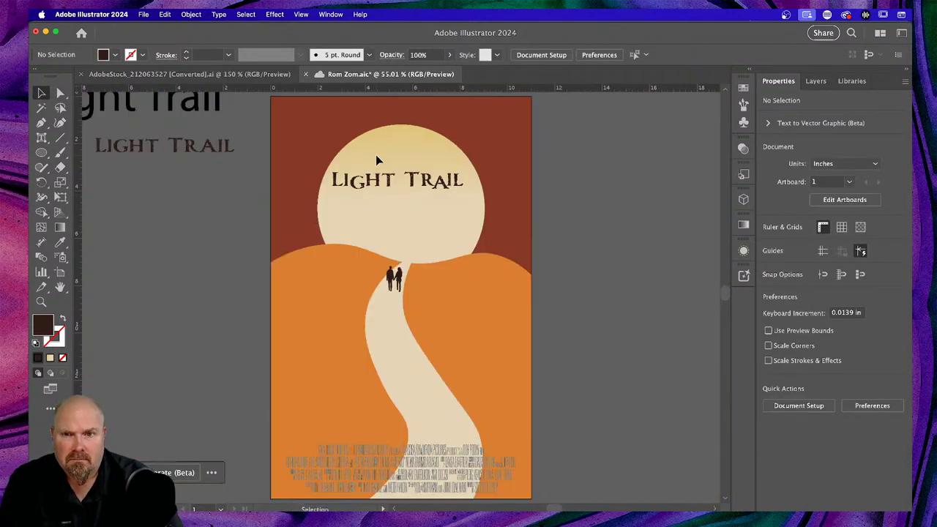
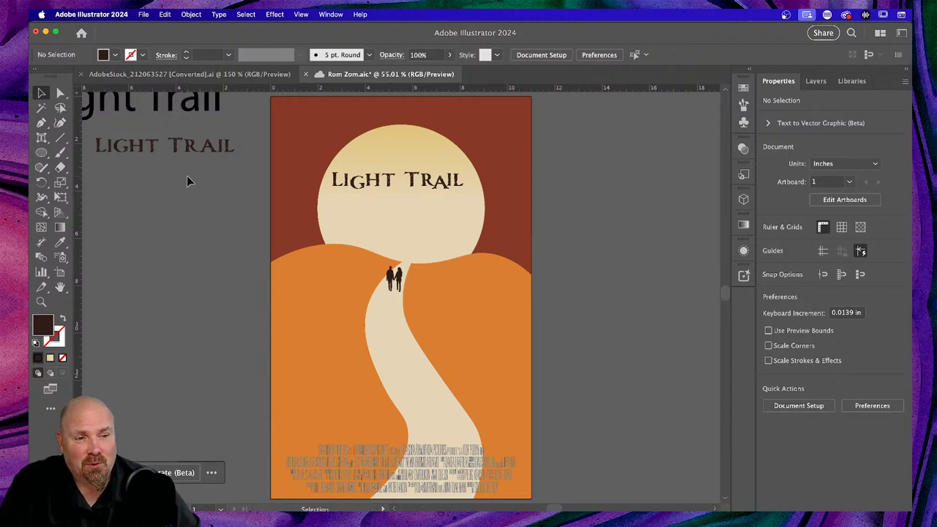
Save the document and Option-drag a copy of the LIGHT TRAIL title onto the pasteboard
key("super+s")
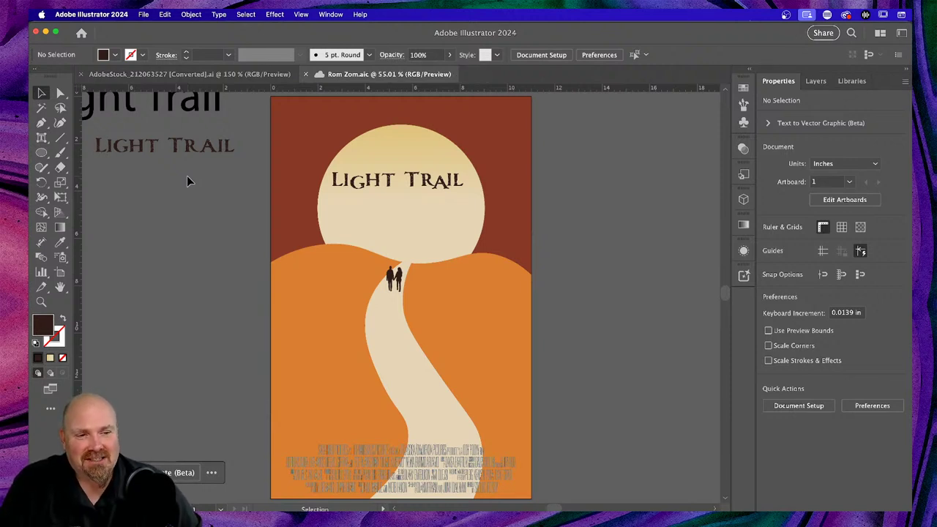
scroll(184, 174, "left", 3)
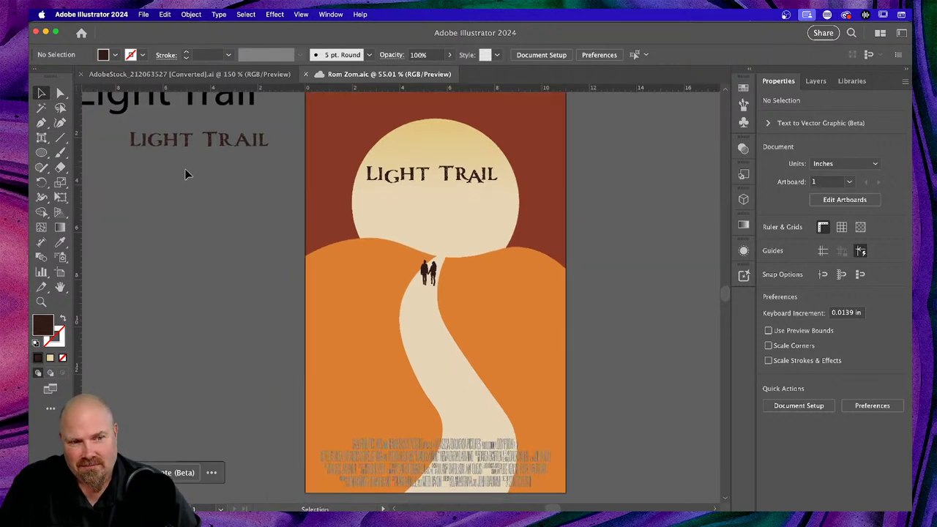
left_click(408, 176)
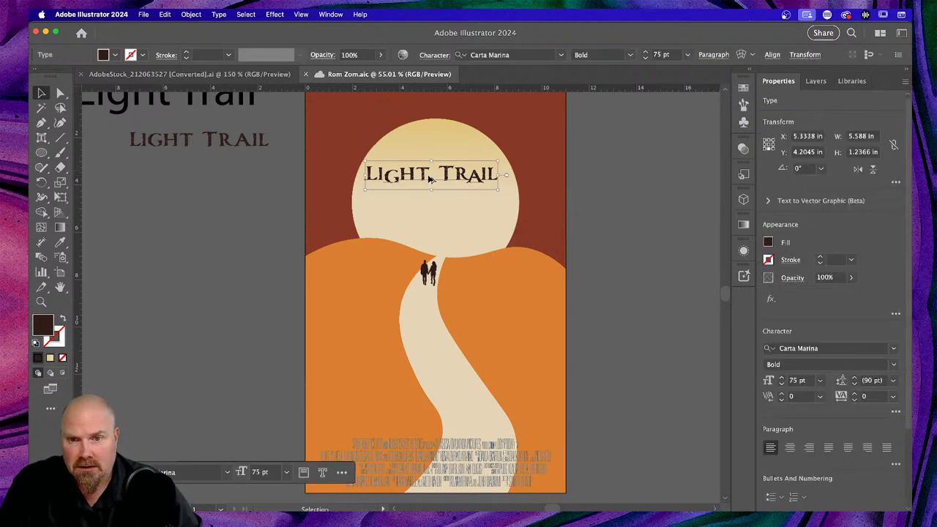
left_click_drag(430, 179, 198, 171)
left_click(191, 243)
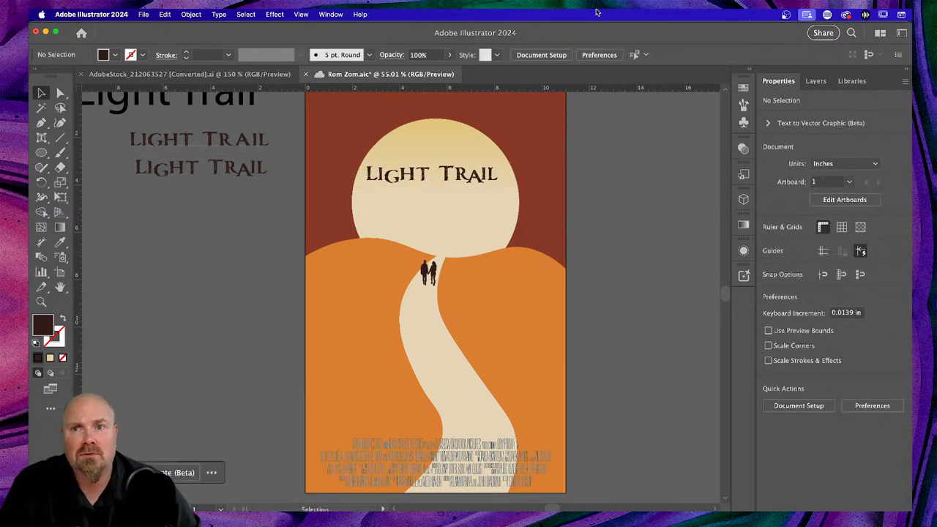
key("super+Tab")
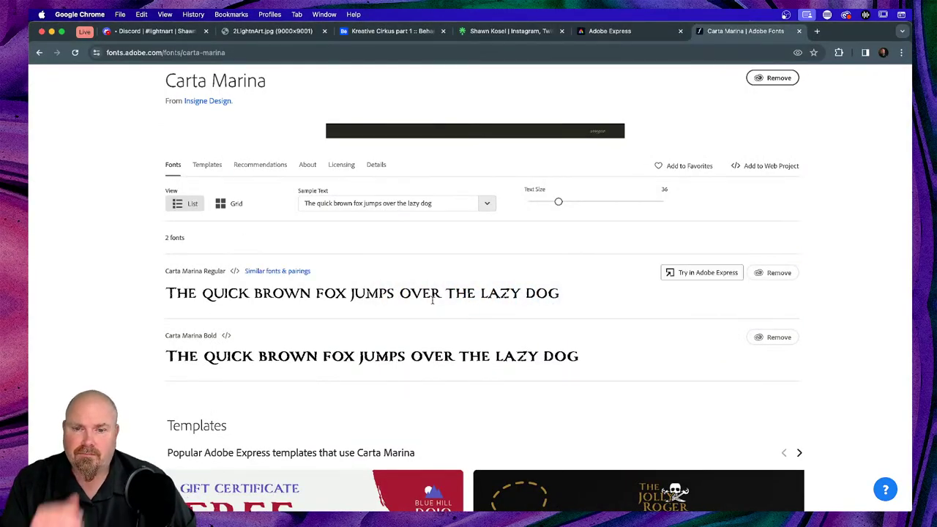
Review Carta Marina's similar-font recommendations, Nelson Rugged Regular and Nelson Bold, then return to Illustrator
scroll(433, 304, "down", 5)
scroll(433, 304, "down", 3)
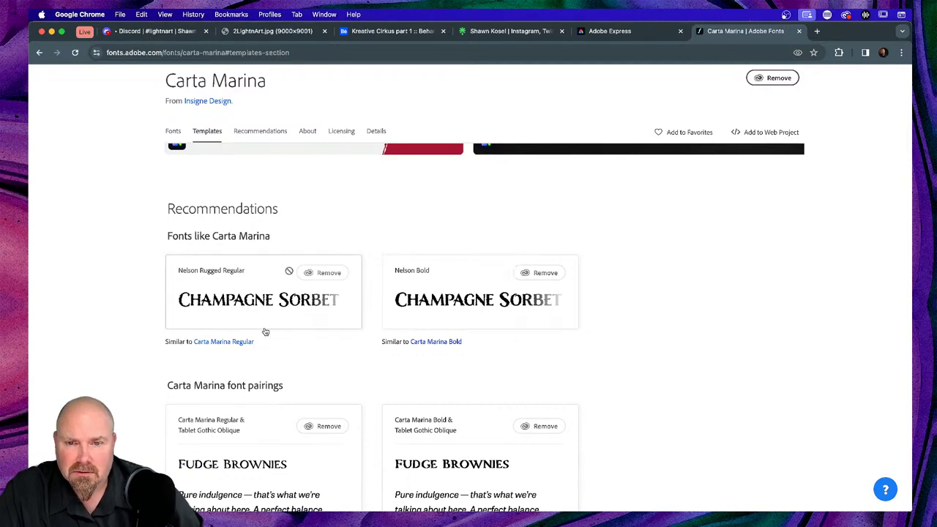
scroll(267, 331, "down", 1)
scroll(268, 331, "down", 1)
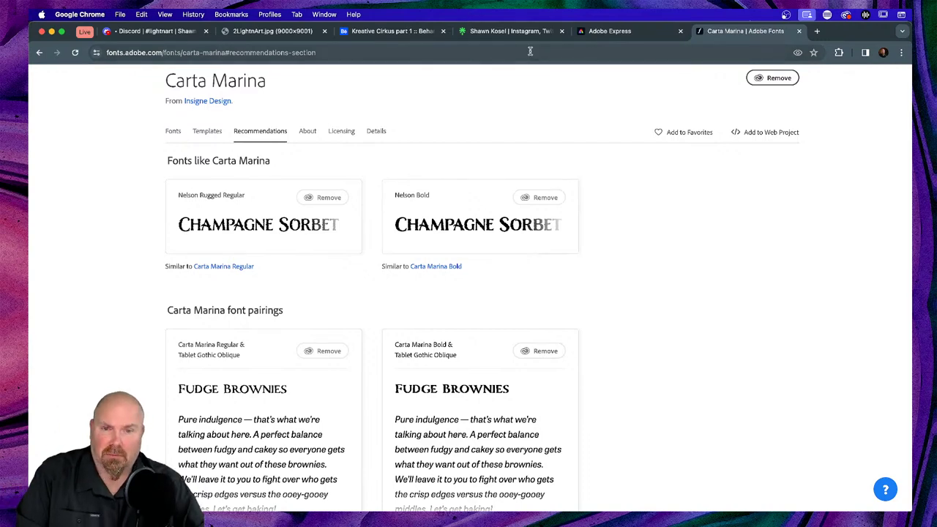
key("super+Tab")
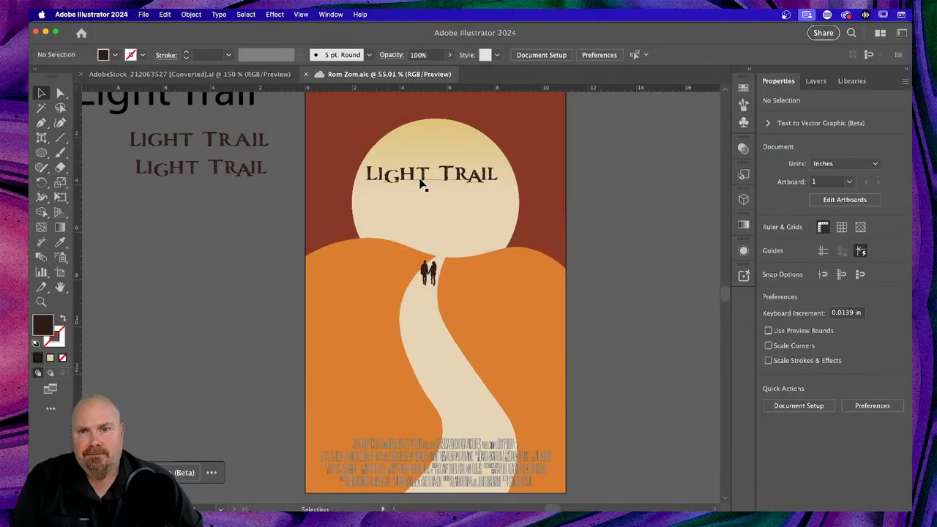
Drag a copy of the pasteboard title onto the poster below the original
left_click(421, 182)
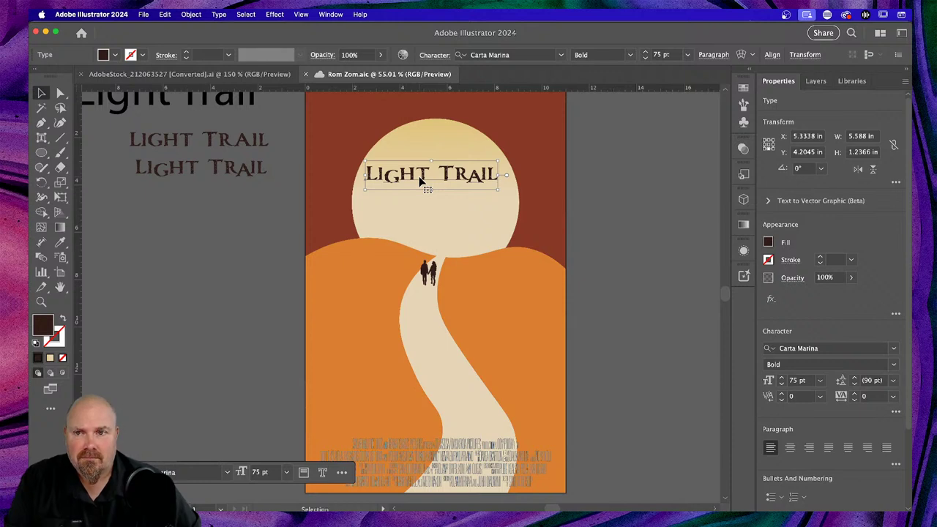
left_click(247, 140)
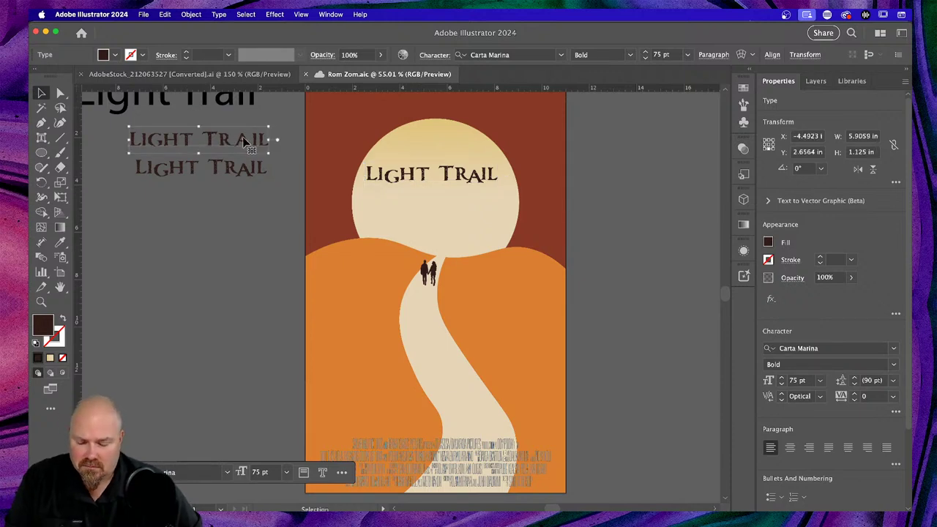
left_click_drag(247, 141, 482, 199)
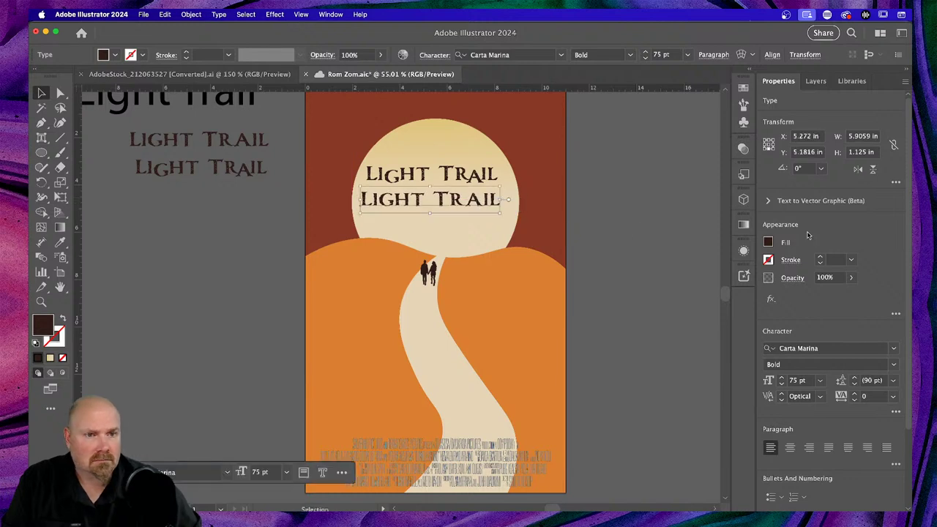
Set the copied LIGHT TRAIL title's font to Nelson Bold
left_click(833, 349)
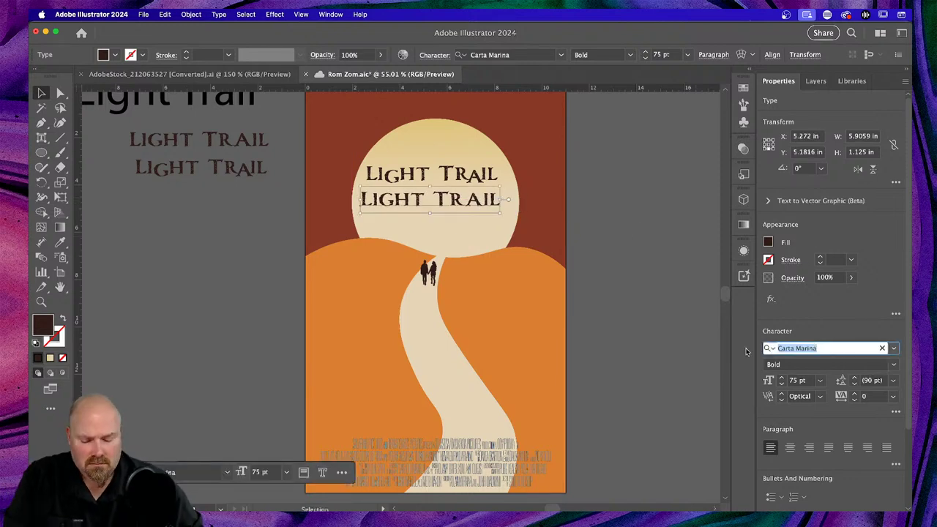
type("nelso")
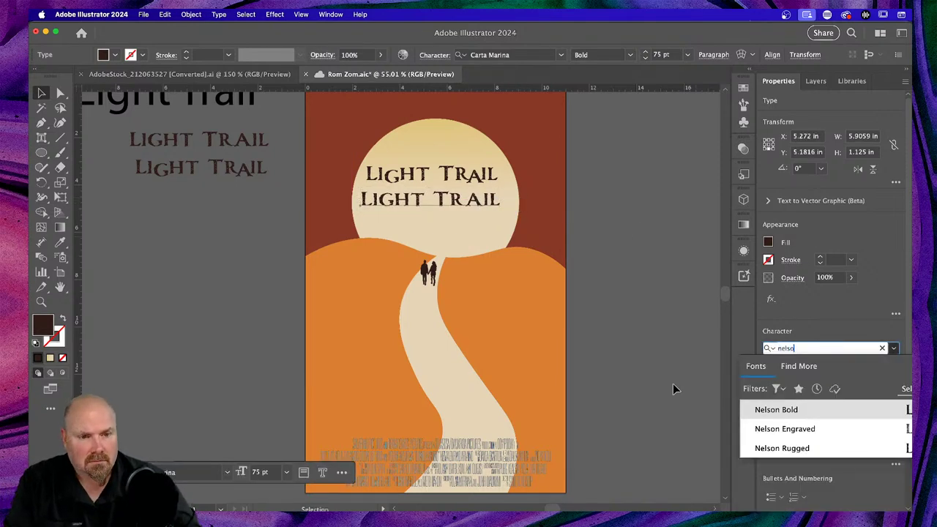
left_click(770, 411)
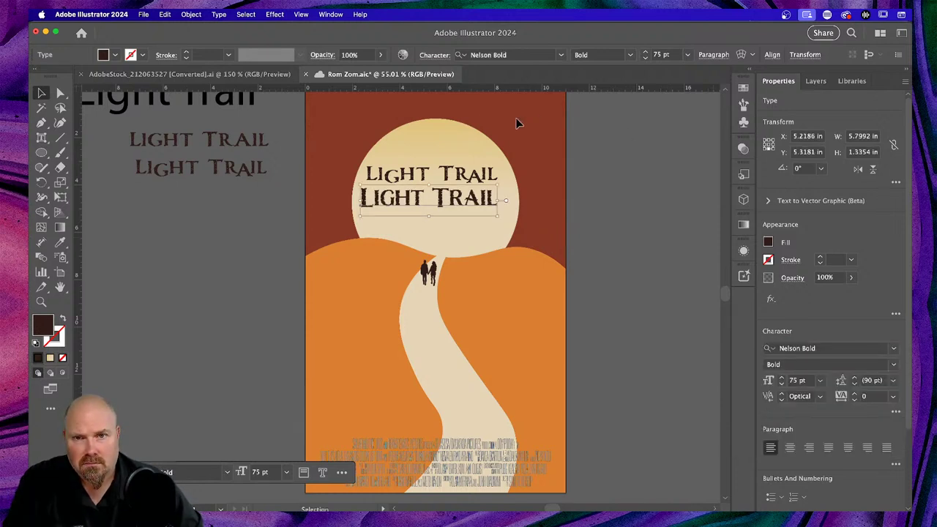
left_click(450, 237)
scroll(450, 237, "left", 5)
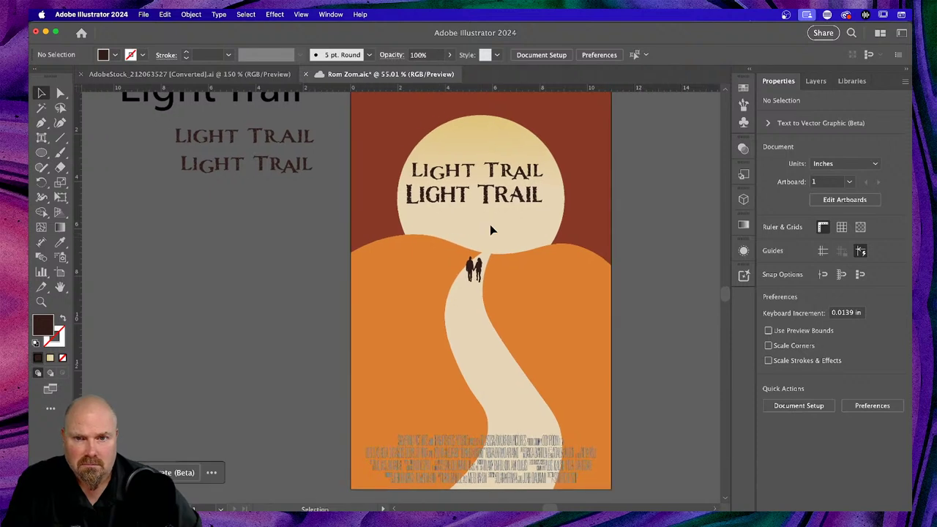
At 100% zoom, centre the Nelson Bold title horizontally on the artboard
key("super+equal")
key("super+equal")
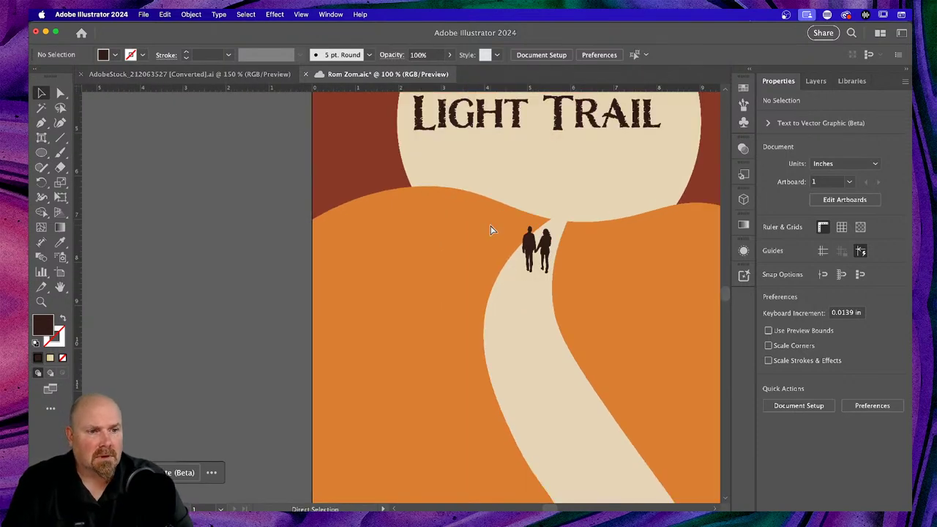
scroll(486, 223, "up", 3)
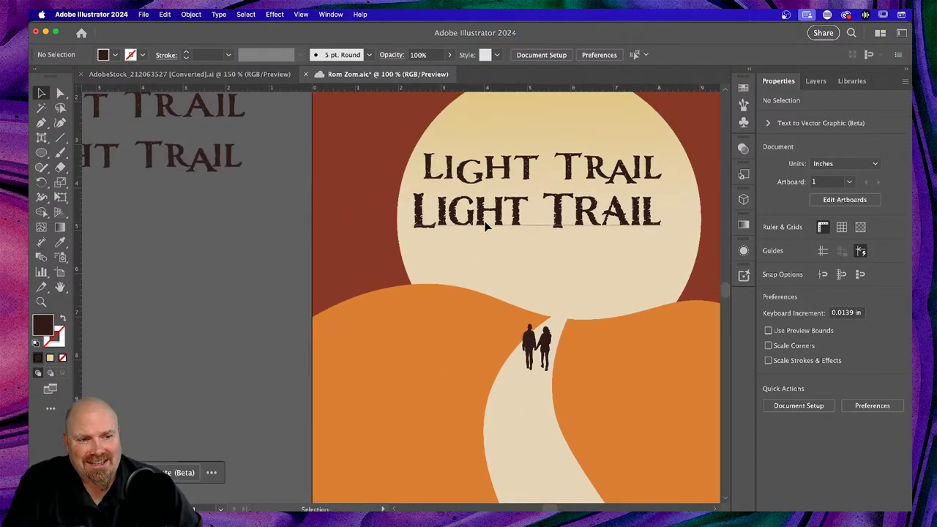
scroll(476, 224, "up", 1)
scroll(465, 223, "right", 3)
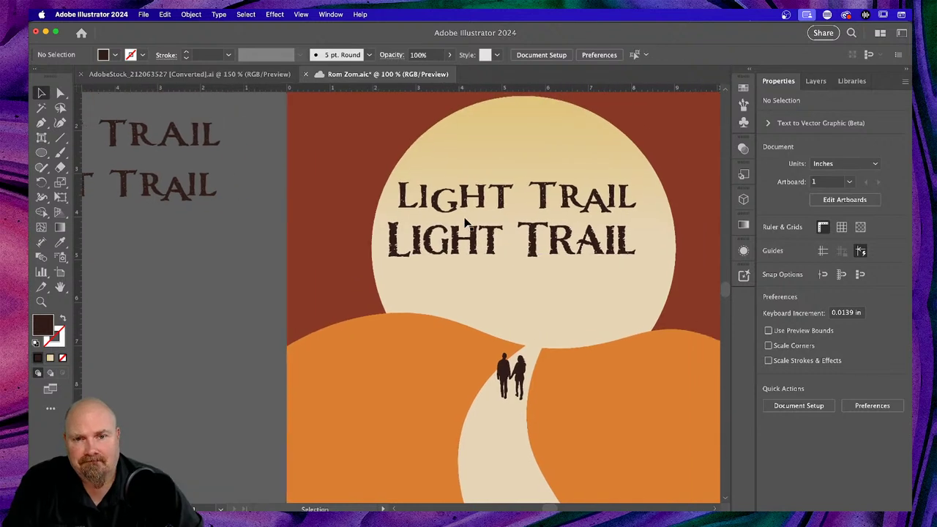
scroll(465, 223, "up", 1)
scroll(465, 223, "right", 3)
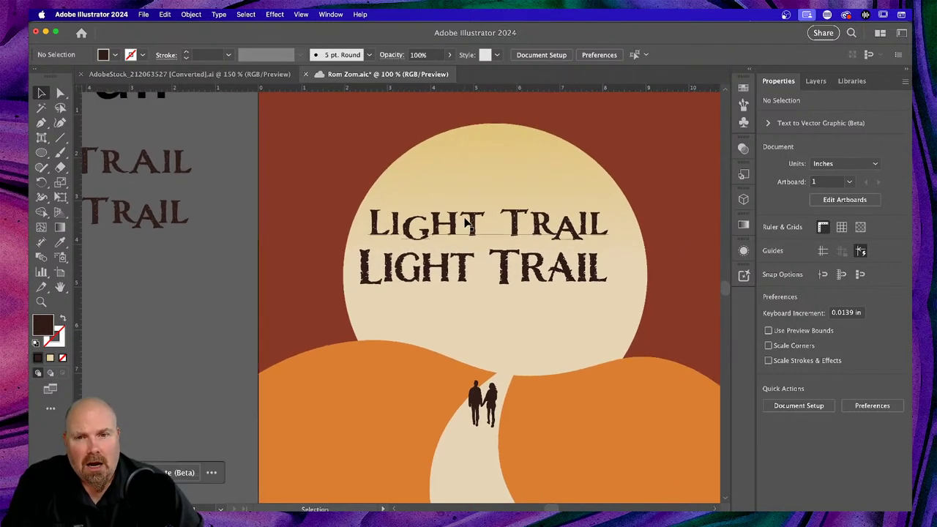
scroll(465, 223, "down", 1)
scroll(465, 223, "up", 2)
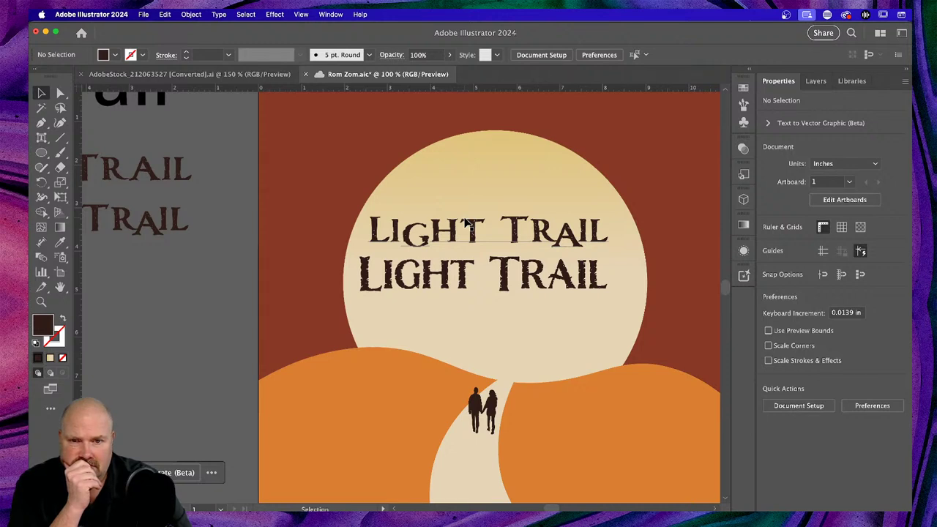
left_click(532, 287)
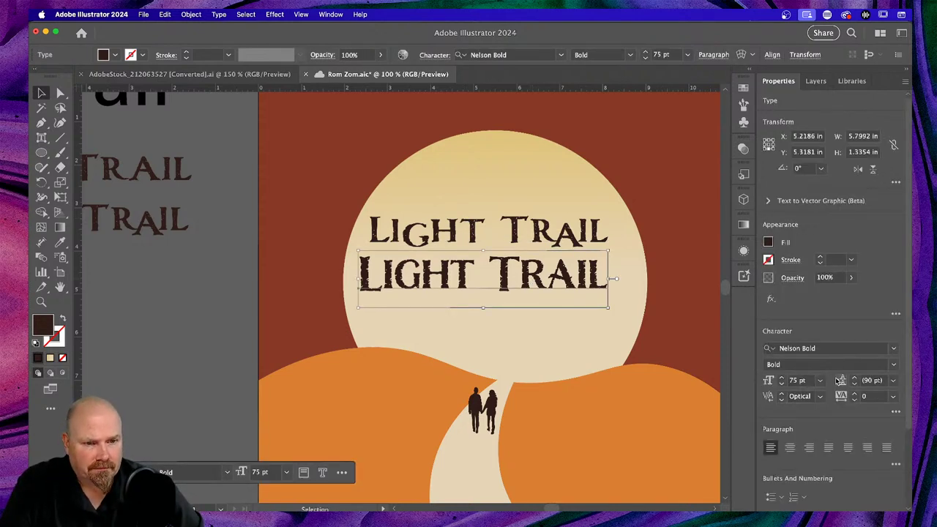
left_click(666, 293)
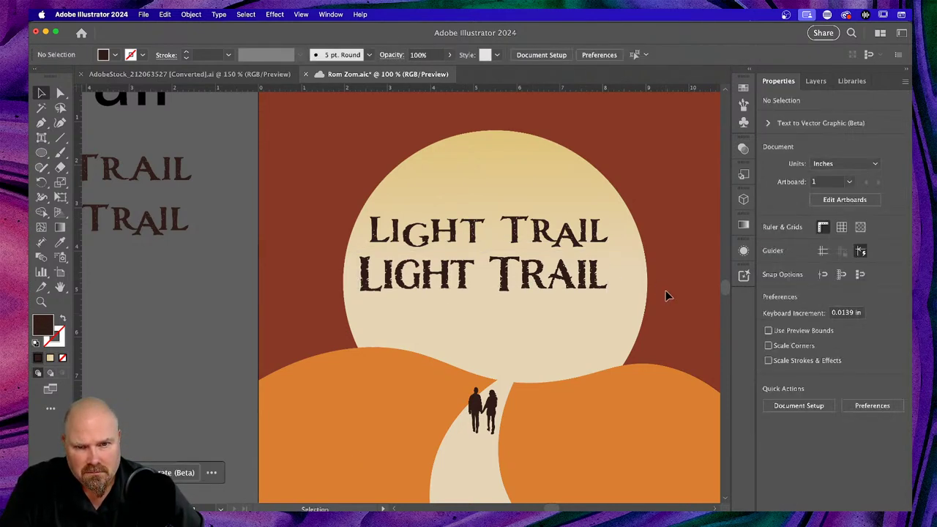
scroll(666, 290, "left", 1)
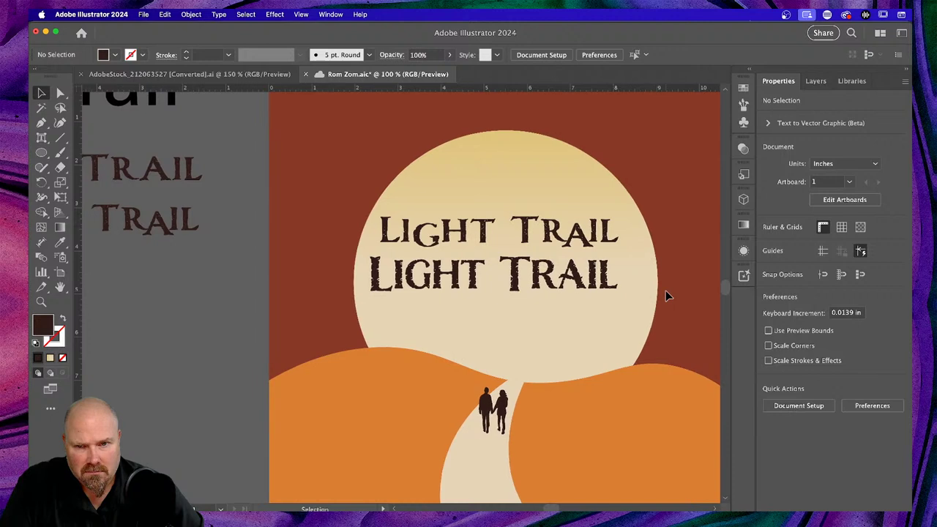
left_click(613, 266)
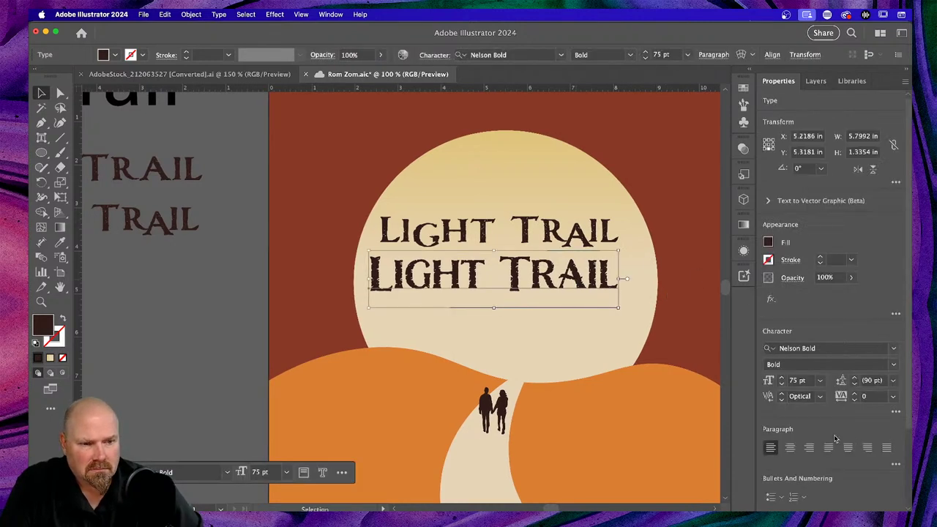
scroll(835, 438, "down", 3)
left_click(811, 446)
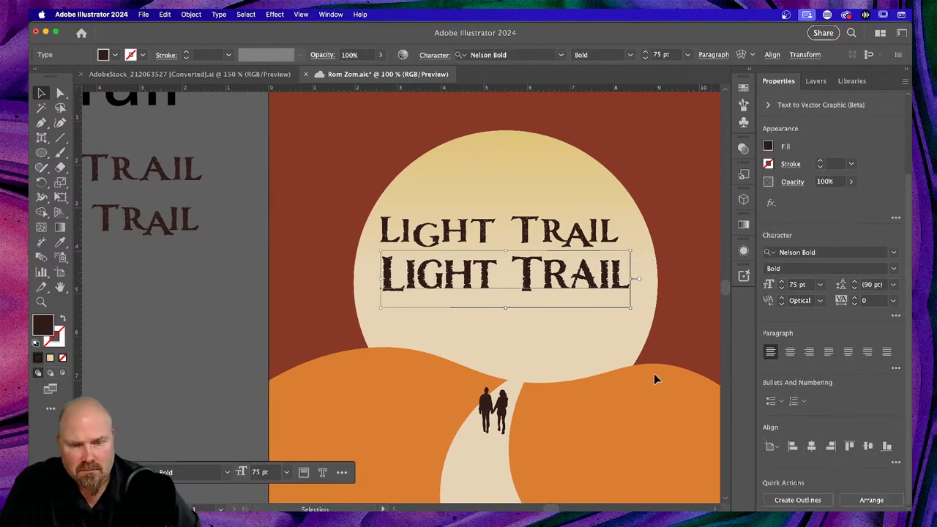
Delete the Carta Marina title and move the Nelson Bold title up into its place
left_click(575, 231)
key("Delete")
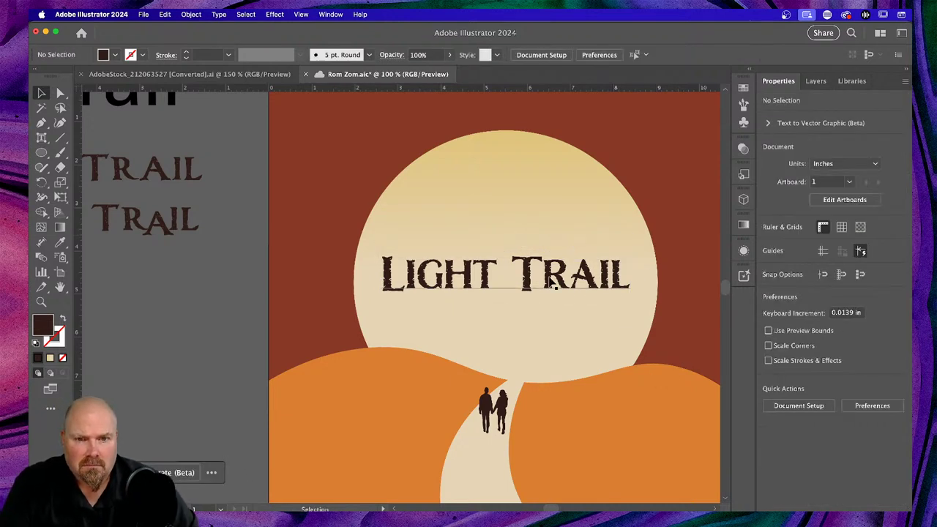
left_click(553, 284)
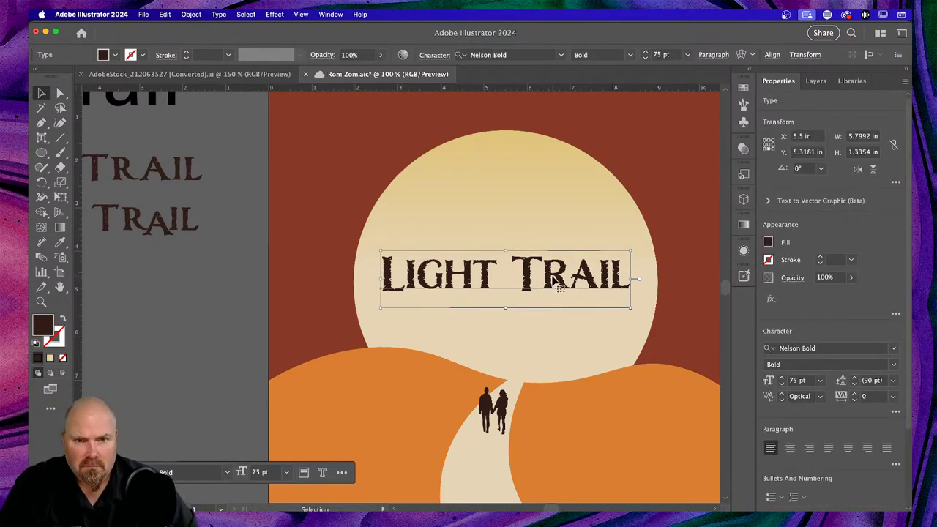
left_click_drag(558, 284, 556, 233)
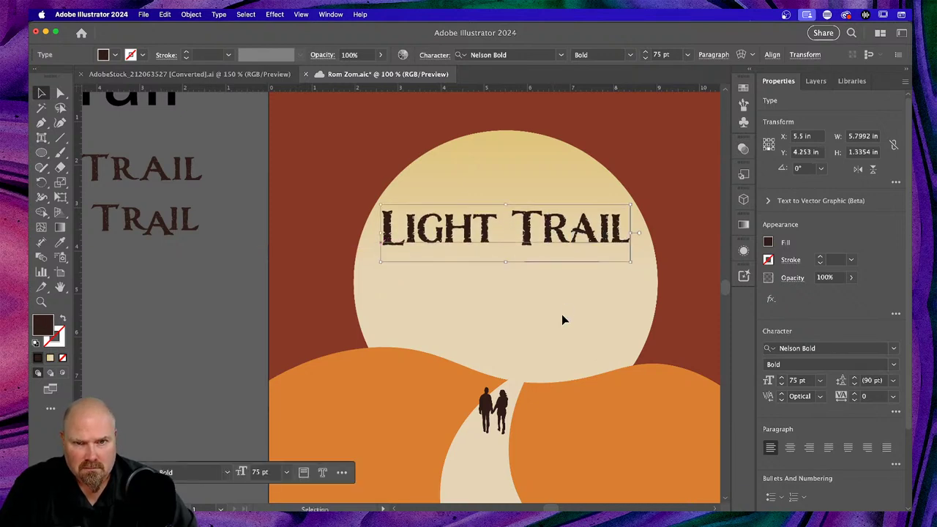
key("super+shift+a")
key("super+0")
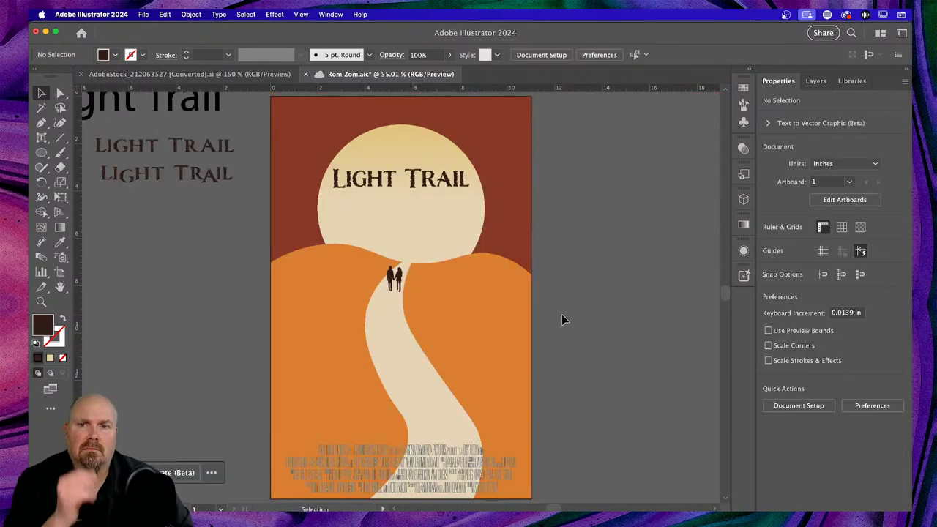
scroll(562, 319, "left", 5)
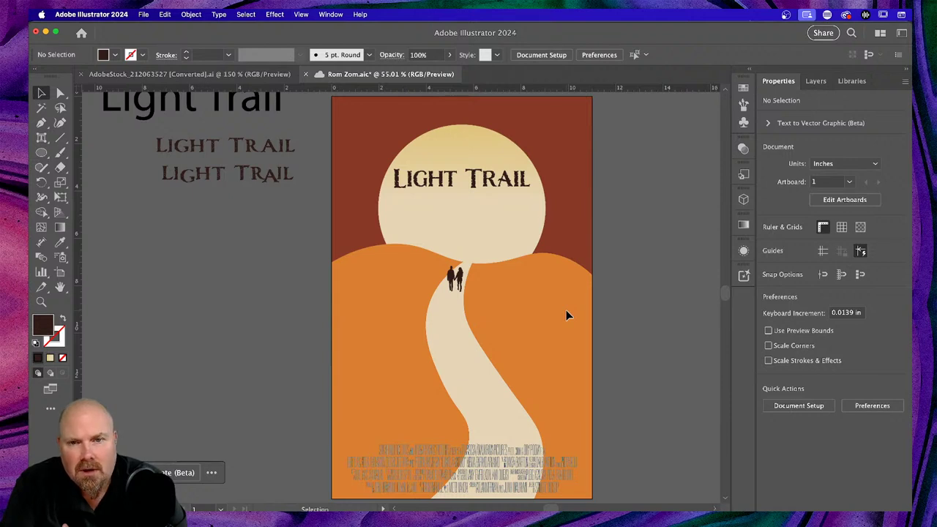
key("super+minus")
key("super+minus")
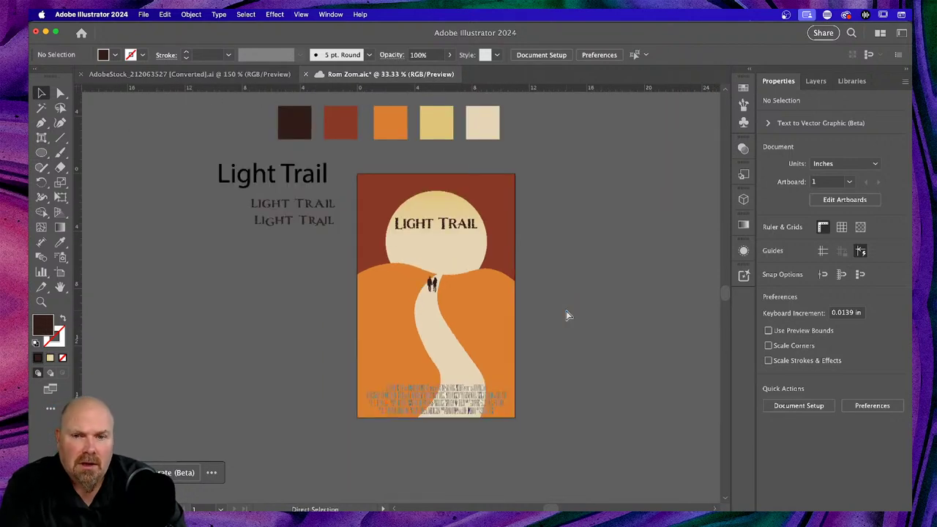
key("super+minus")
key("super+plus")
key("super+minus")
key("super+plus")
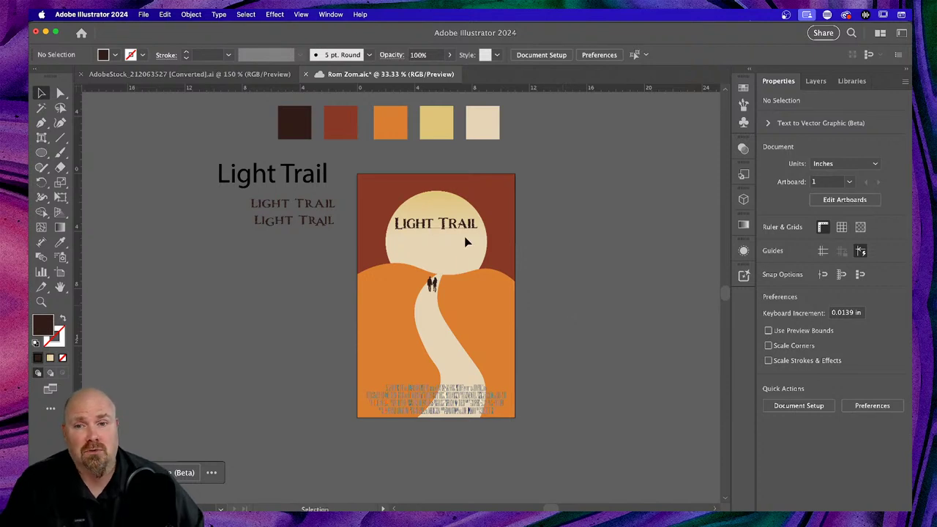
left_click(446, 225)
key("super+equal")
key("super+equal")
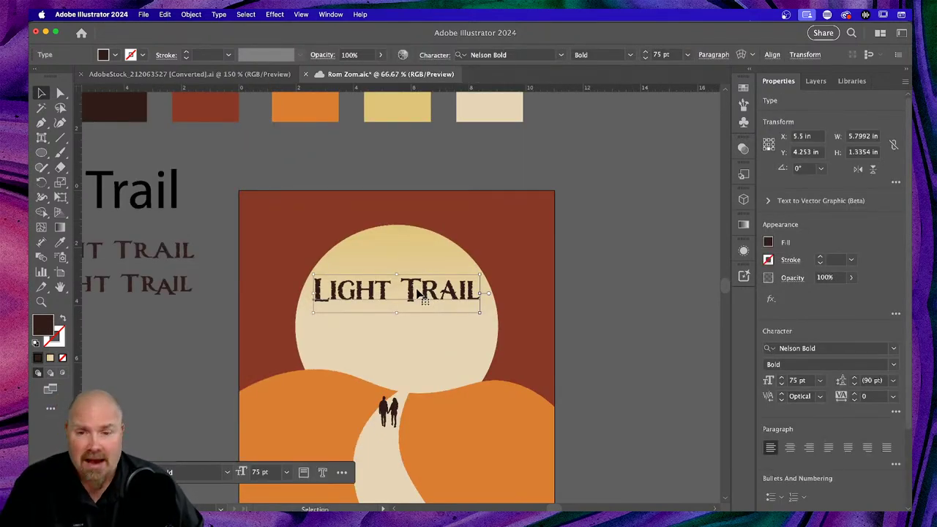
Duplicate the title upward and scale the copy across the full poster width at the top
left_click_drag(419, 292, 426, 234)
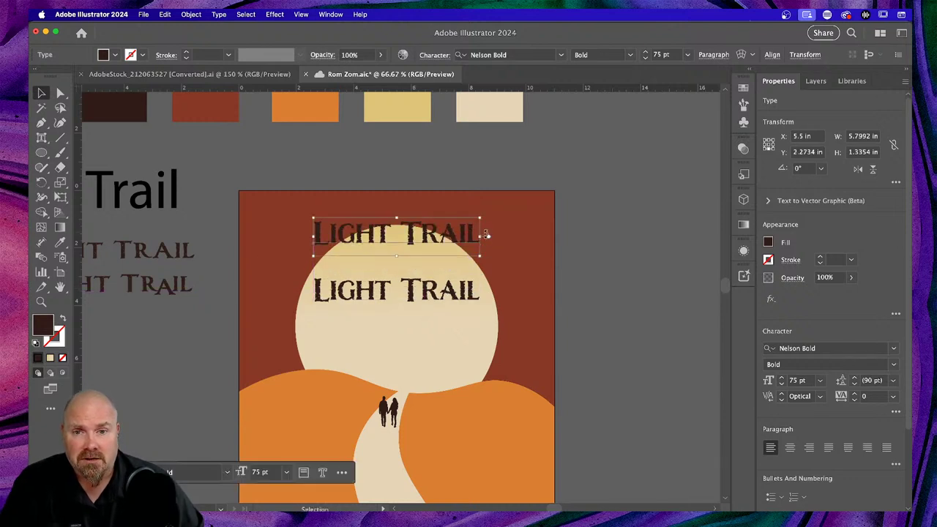
left_click_drag(485, 218, 561, 194)
left_click_drag(313, 246, 244, 296)
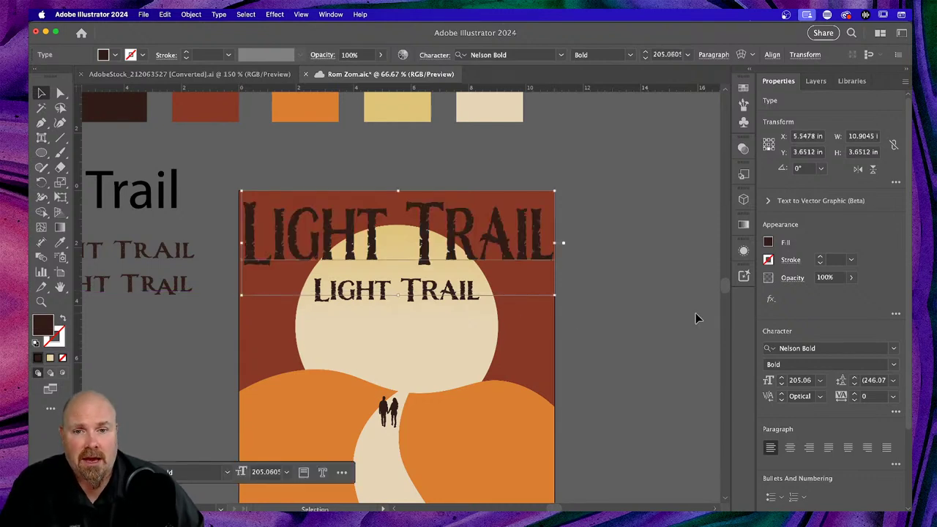
left_click(638, 326)
scroll(641, 325, "down", 2)
scroll(641, 324, "left", 2)
scroll(641, 325, "down", 1)
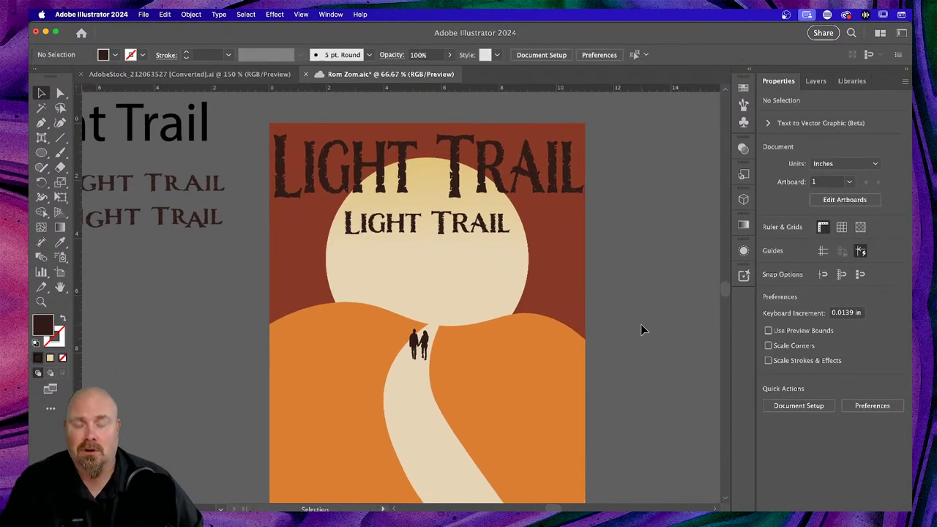
key("super+minus")
key("super+minus")
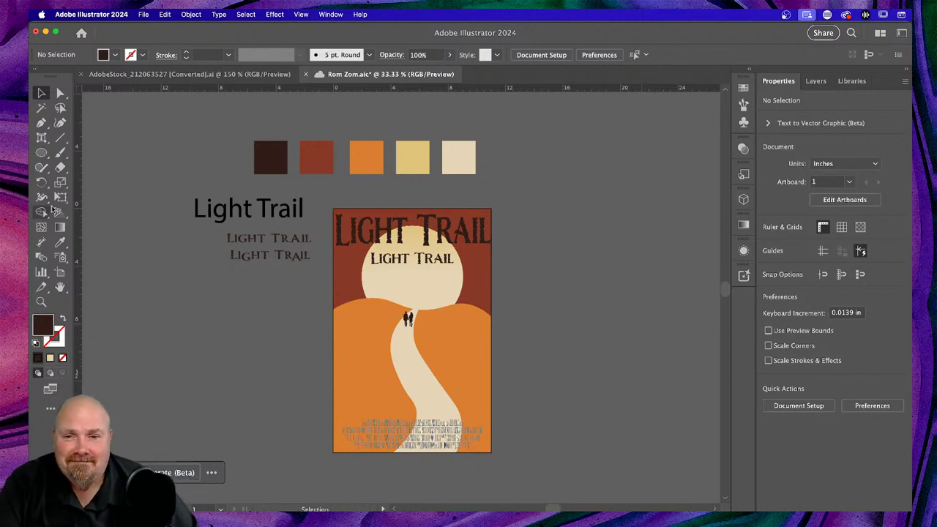
Inspect the lower LIGHT TRAIL font sample beside the poster, then switch to Chrome
left_click(276, 254)
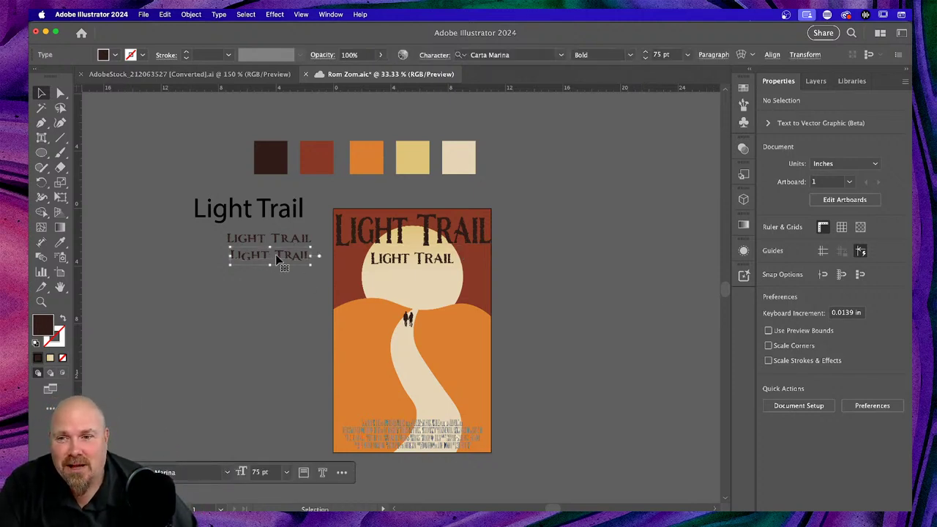
key("super+equal")
key("super+equal")
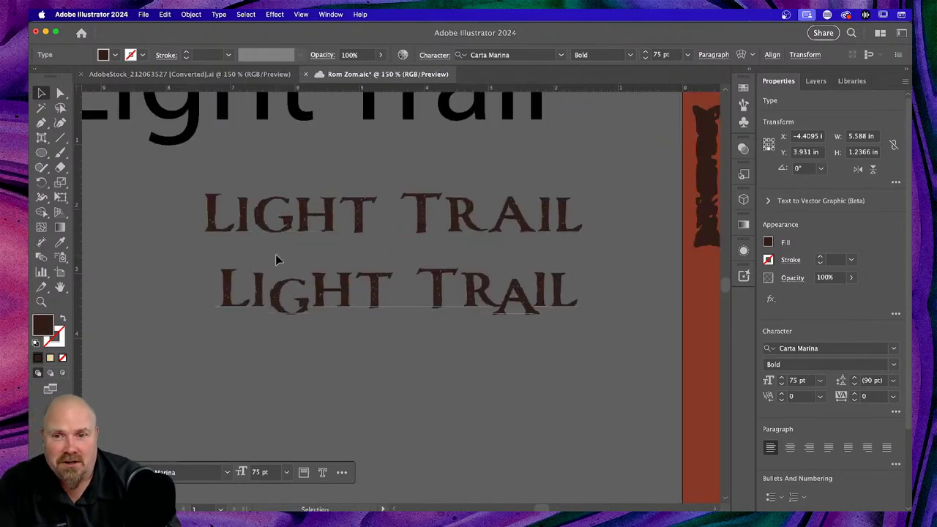
left_click(276, 257)
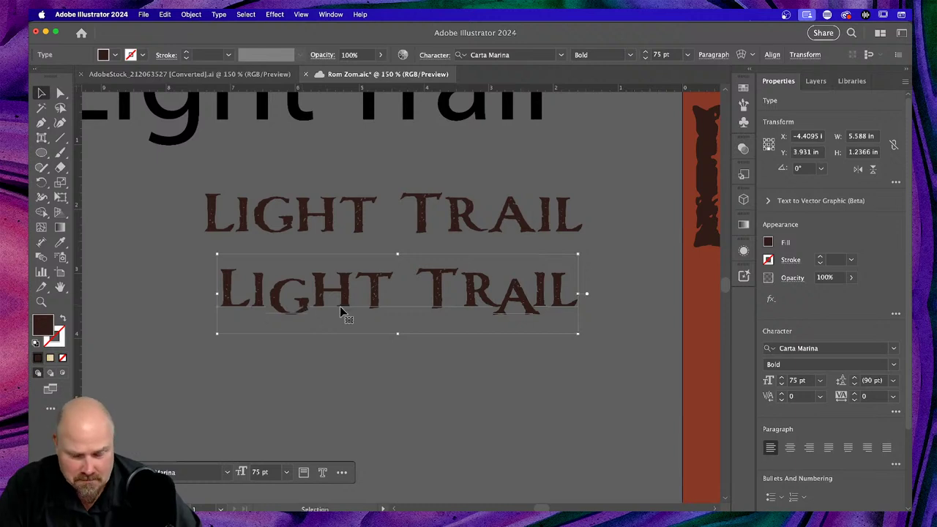
left_click(386, 359)
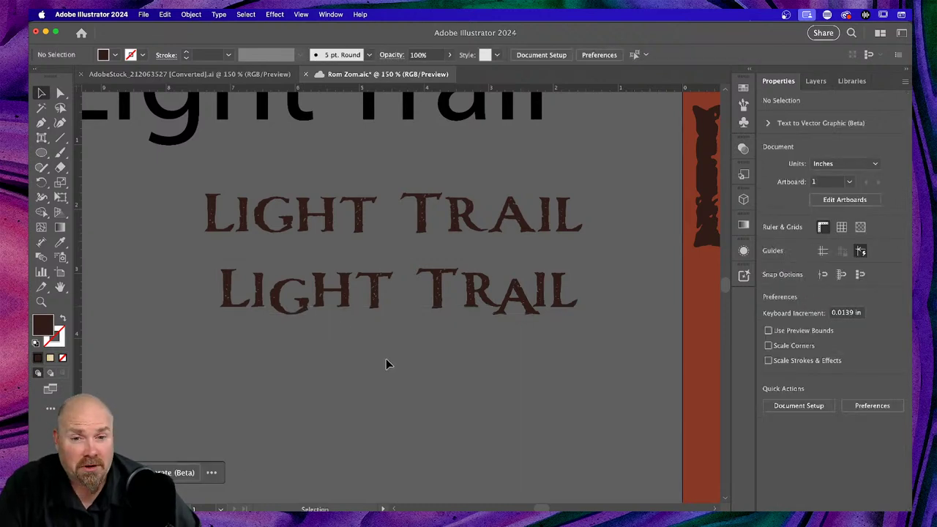
scroll(386, 359, "right", 3)
key("super+minus")
key("super+minus")
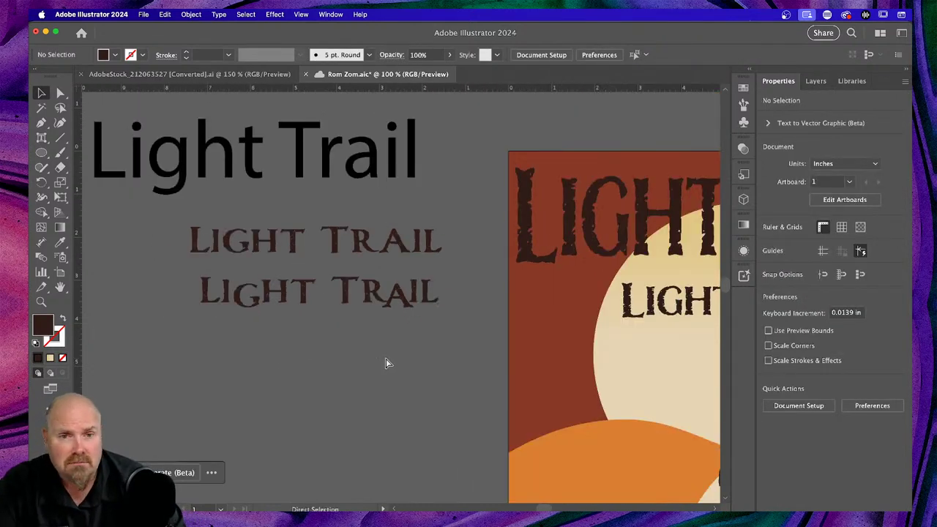
scroll(405, 339, "right", 5)
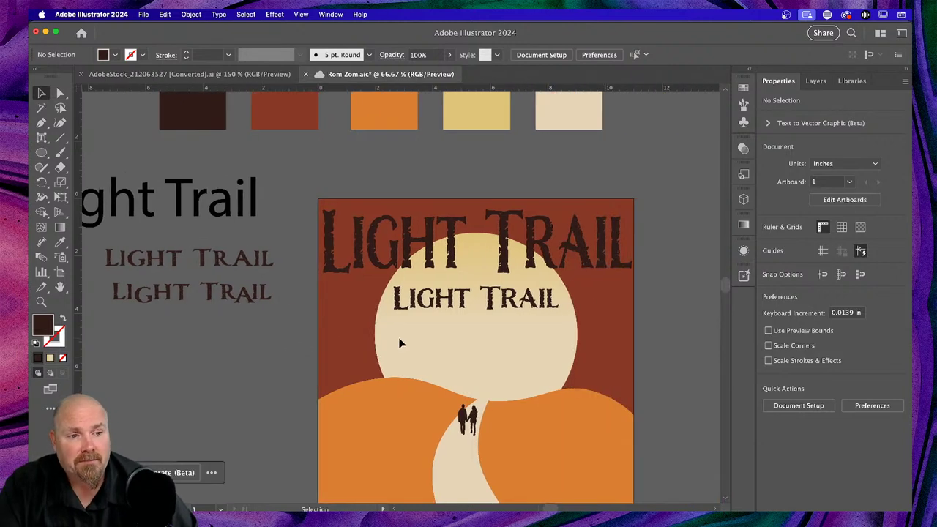
scroll(402, 341, "down", 3)
scroll(399, 340, "right", 4)
scroll(398, 340, "up", 1)
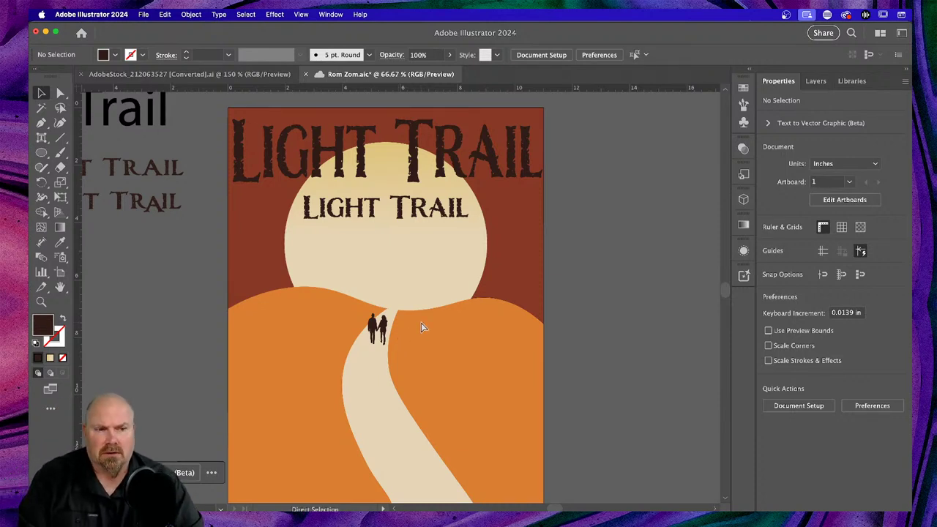
key("super+Tab")
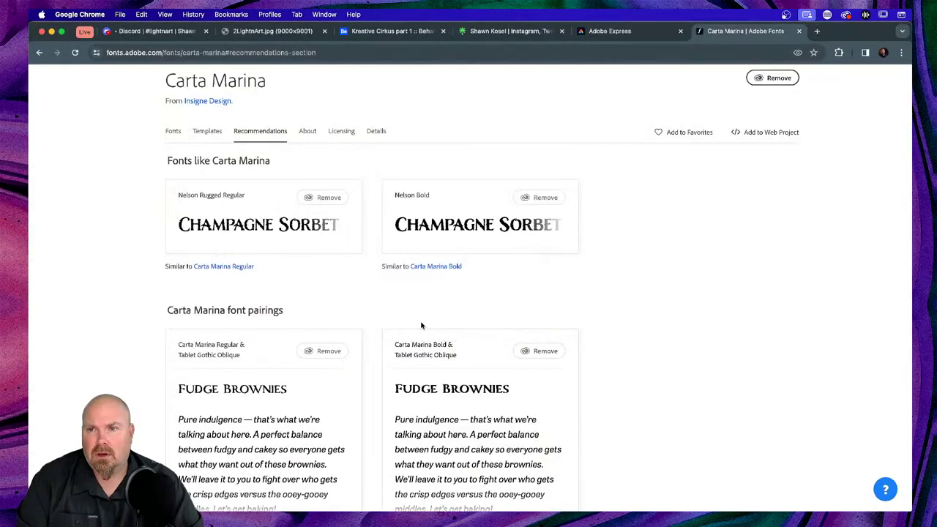
View the 2LightnArt.jpg Light-n-Art 2023 challenge topic list
left_click(248, 34)
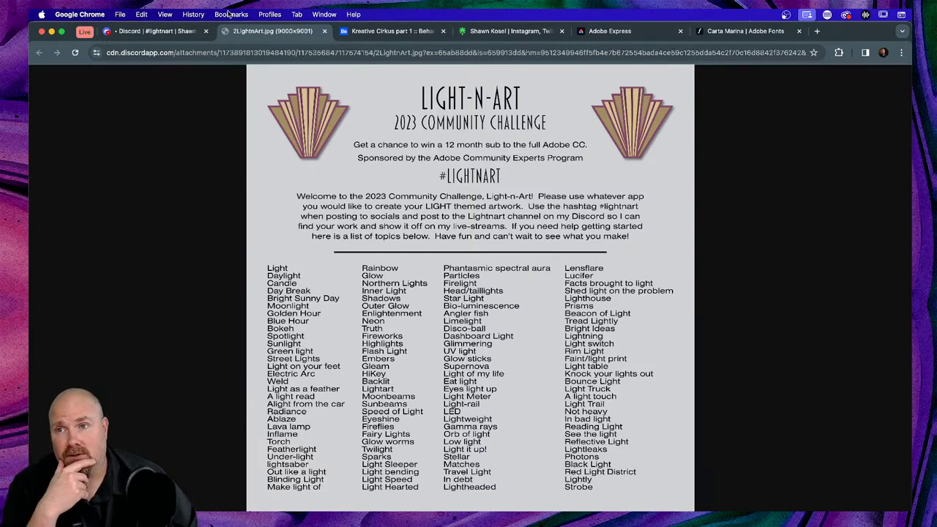
Browse the #lightnart Discord channel, enlarging and closing the Aurora poster, then return to Illustrator
left_click(154, 31)
scroll(582, 327, "up", 15)
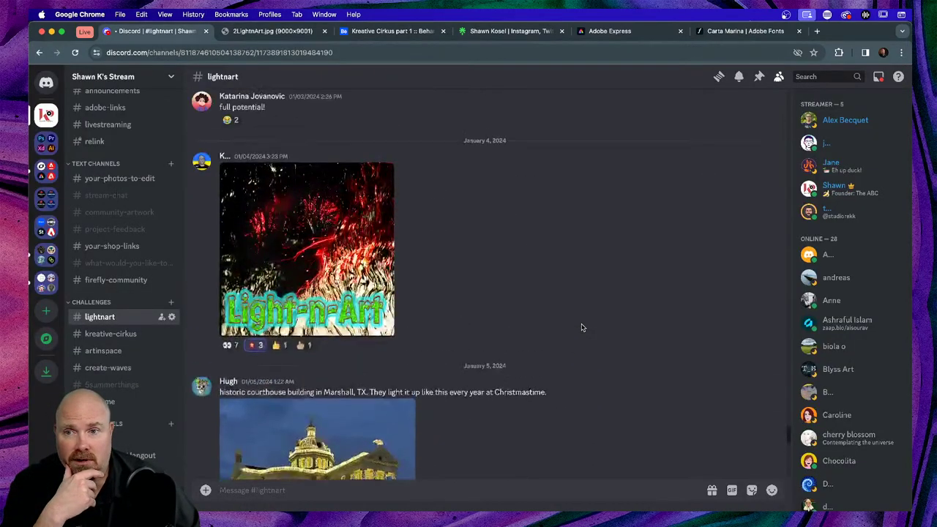
scroll(582, 327, "up", 15)
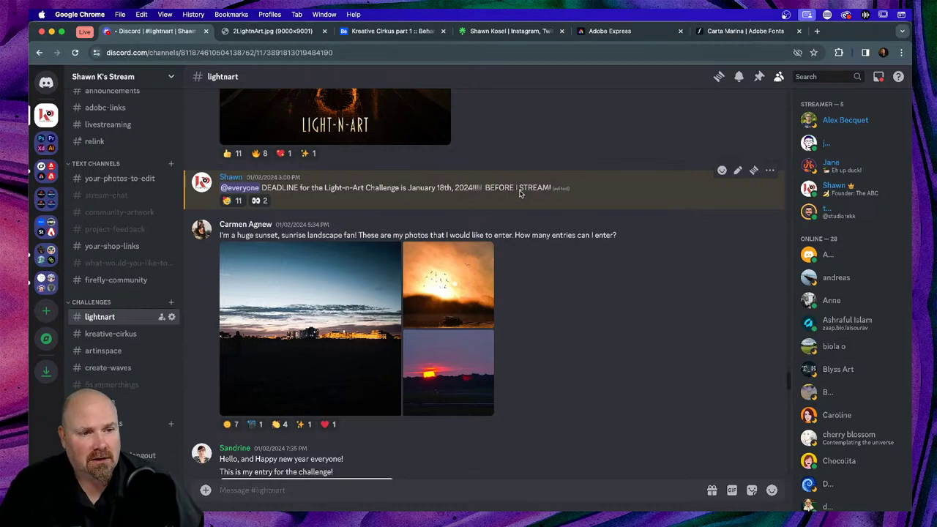
scroll(520, 193, "down", 20)
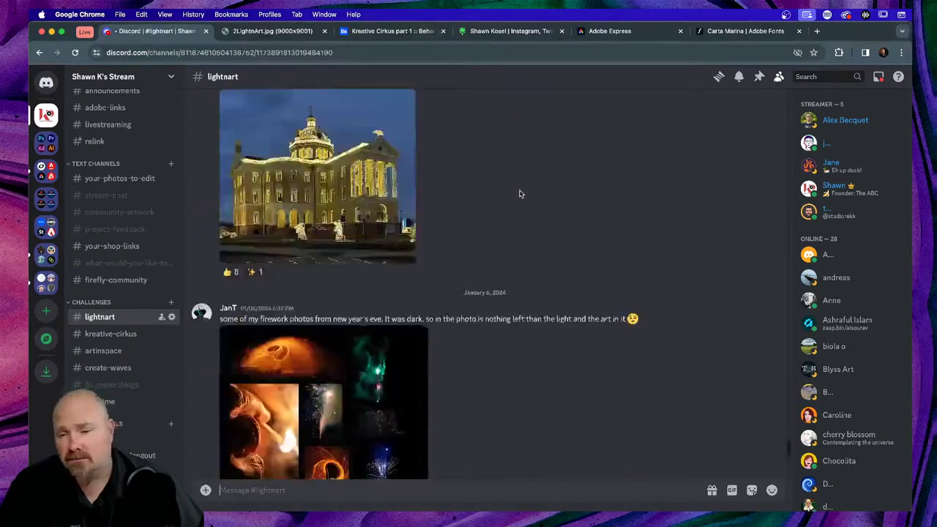
scroll(520, 193, "down", 5)
left_click(286, 321)
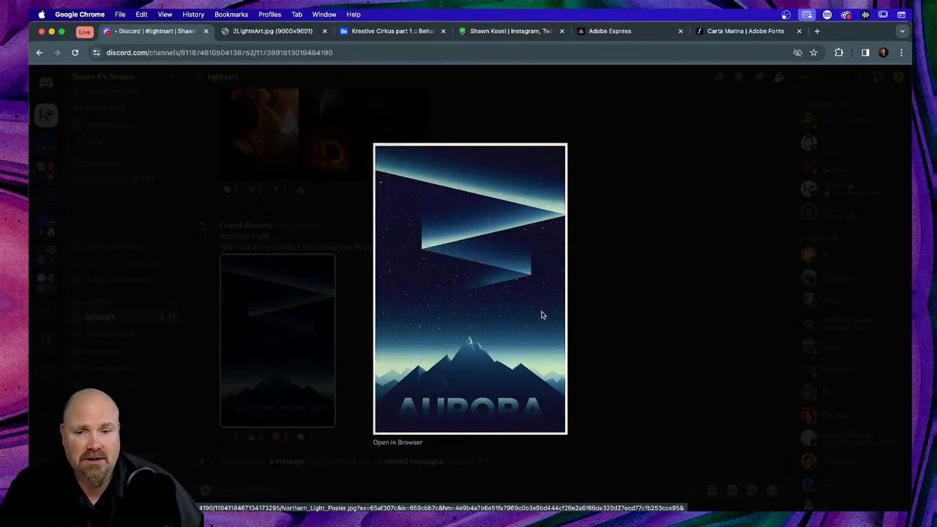
left_click(644, 307)
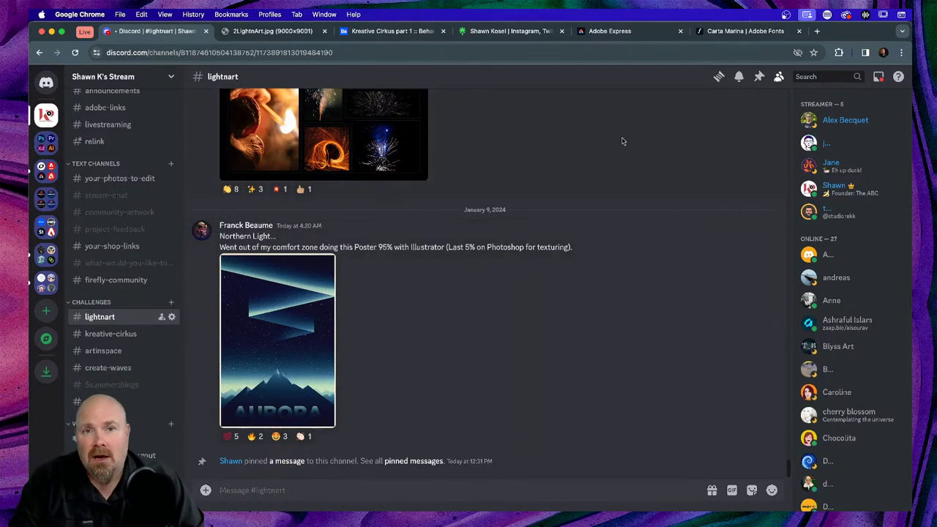
key("super+Tab")
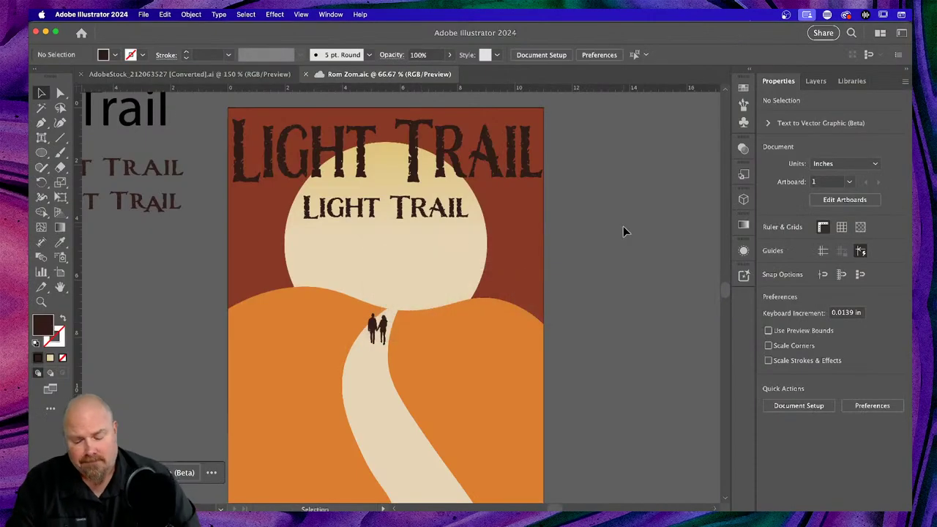
key("super+minus")
key("super+minus")
key("super+minus")
key("super+minus")
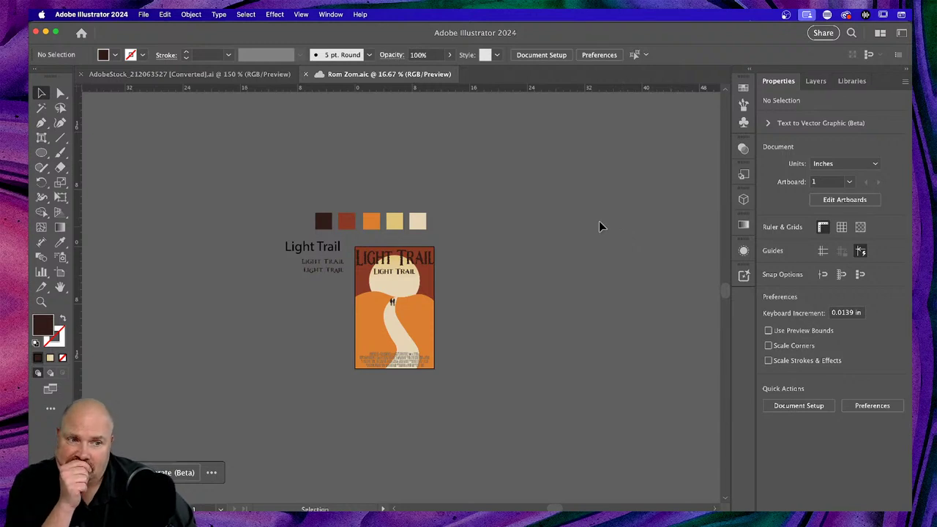
scroll(599, 221, "left", 2)
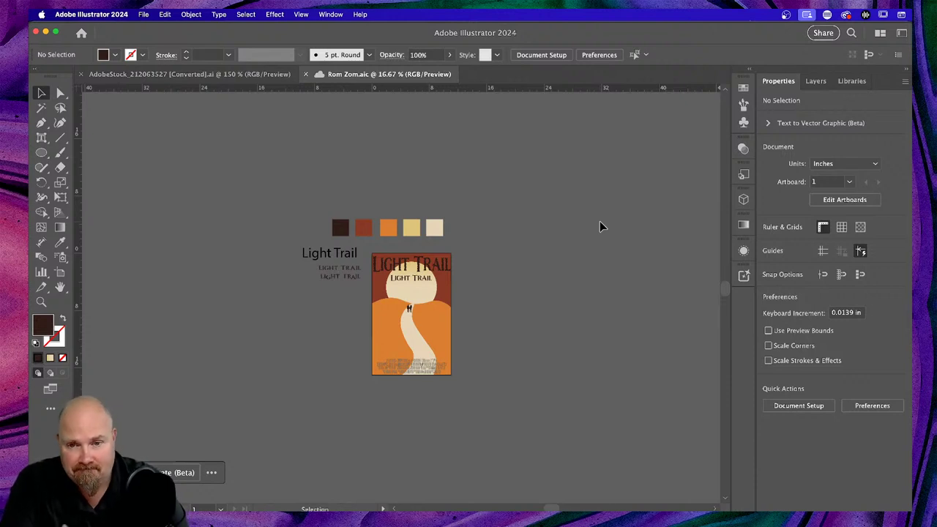
key("super+minus")
key("super+plus")
key("super+plus")
key("super+plus")
key("super+plus")
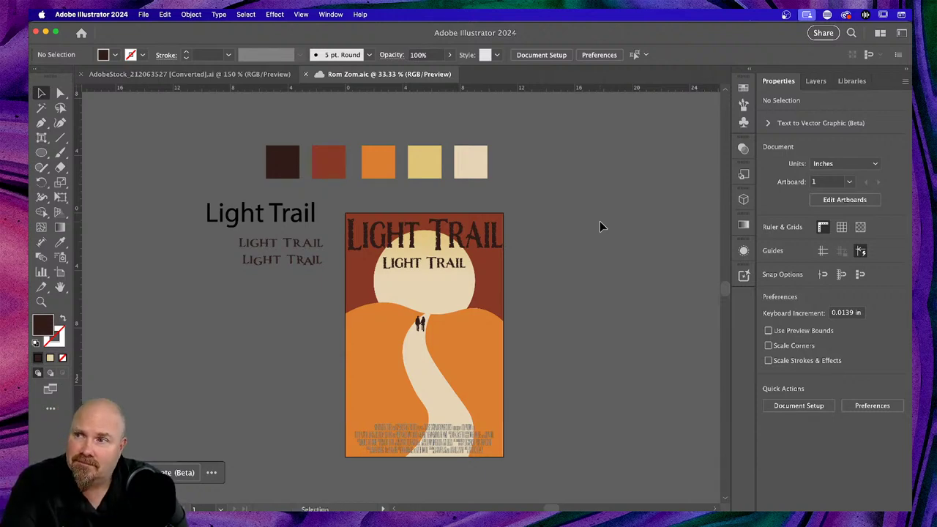
left_click(480, 235)
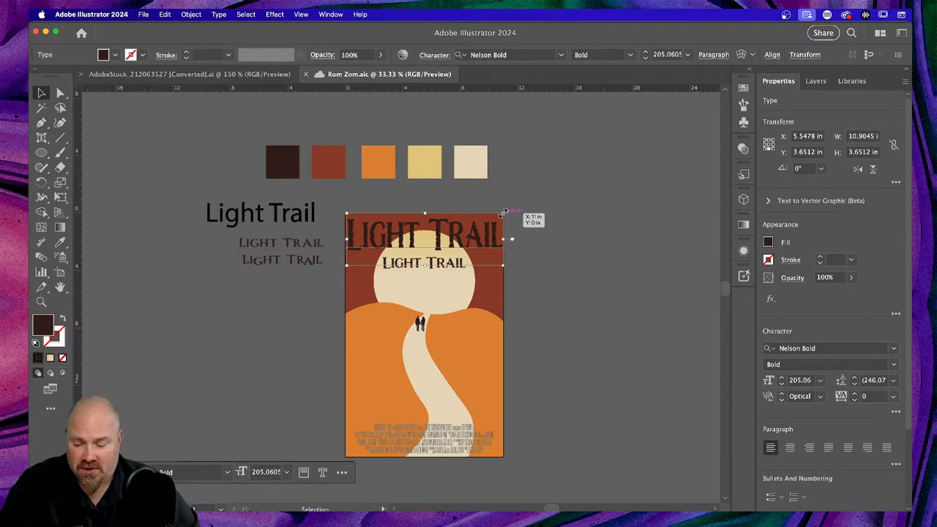
Shrink the large title slightly and select the smaller LIGHT TRAIL subtitle
left_click_drag(505, 212, 493, 217)
scroll(818, 437, "down", 3)
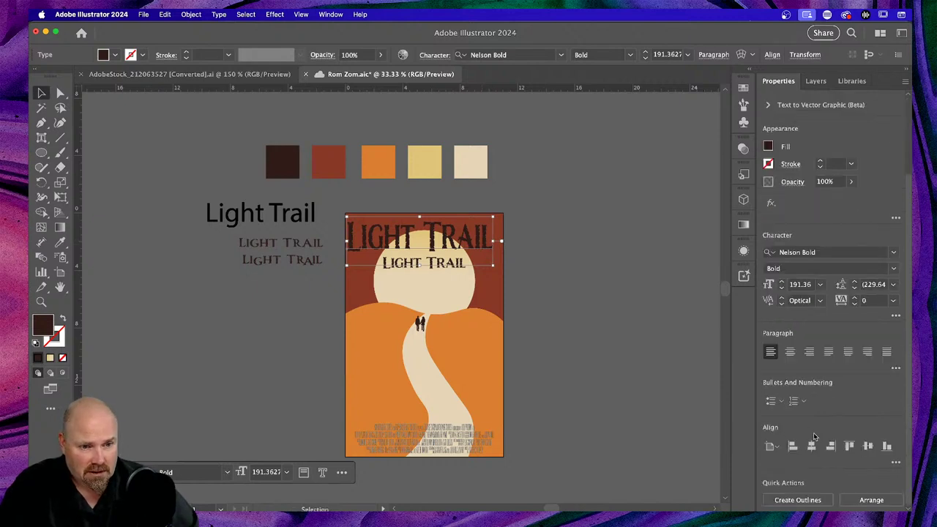
left_click(579, 342)
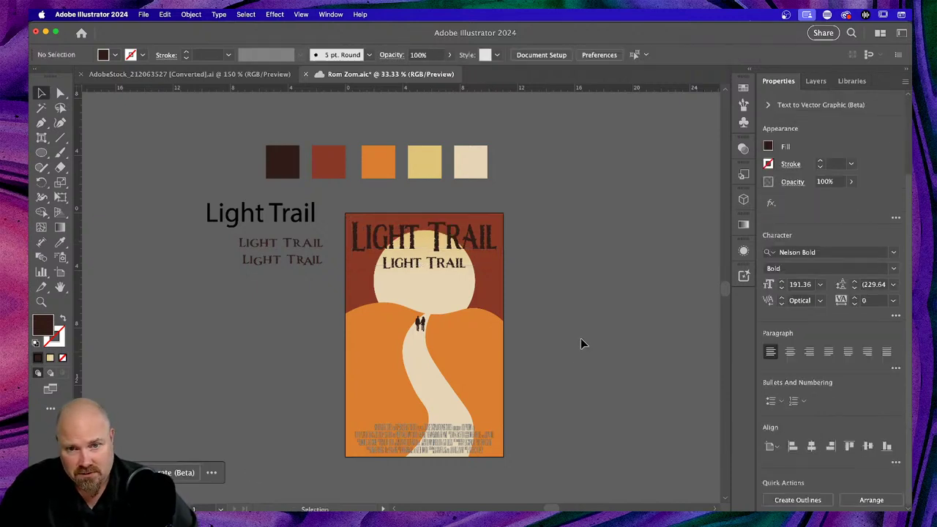
left_click(439, 265)
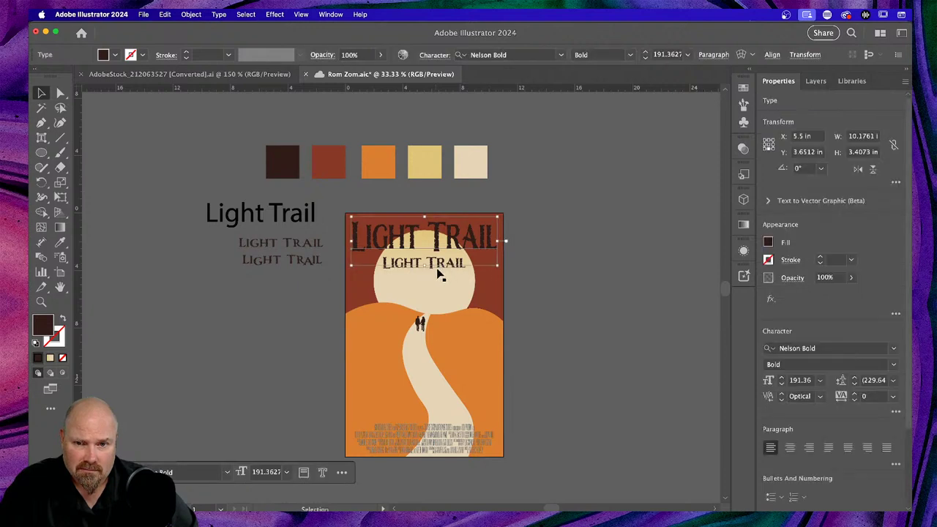
left_click(437, 271)
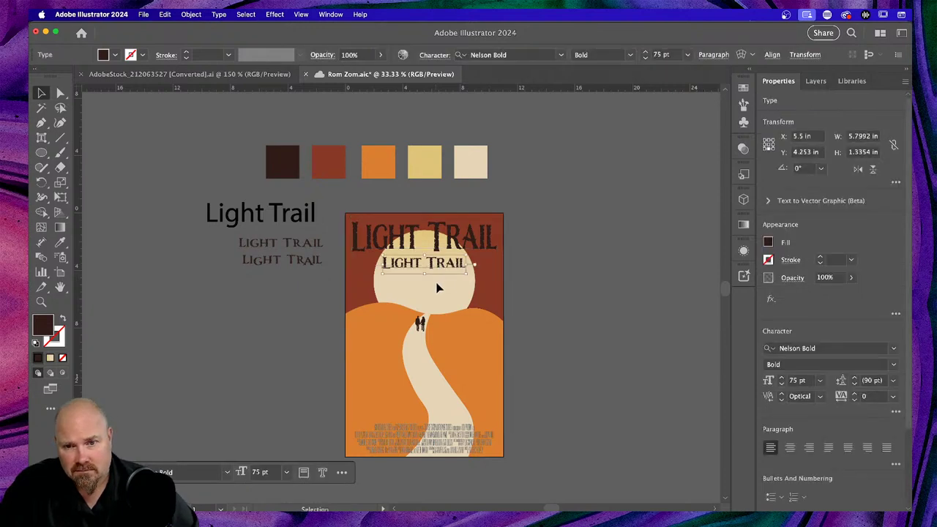
Replace the subtitle text with ROM-ZOM and exit text editing
double_click(437, 267)
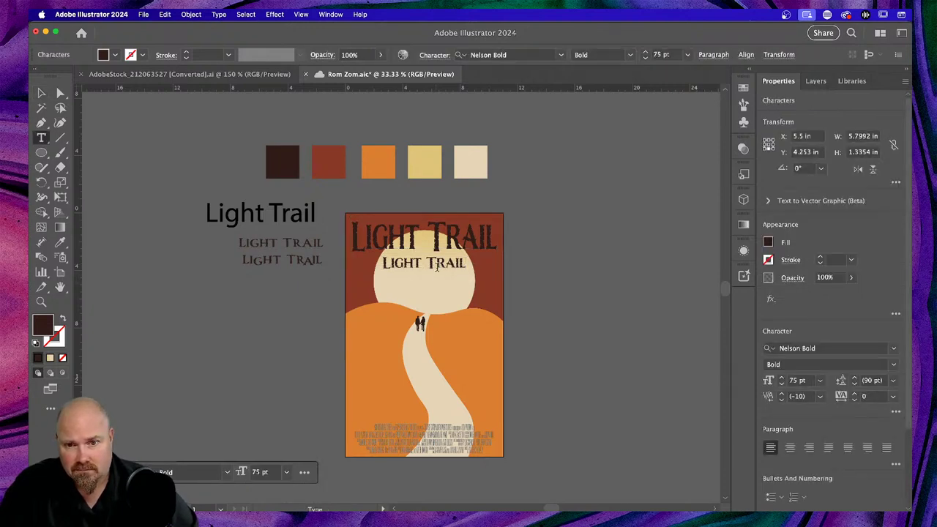
key("super+a")
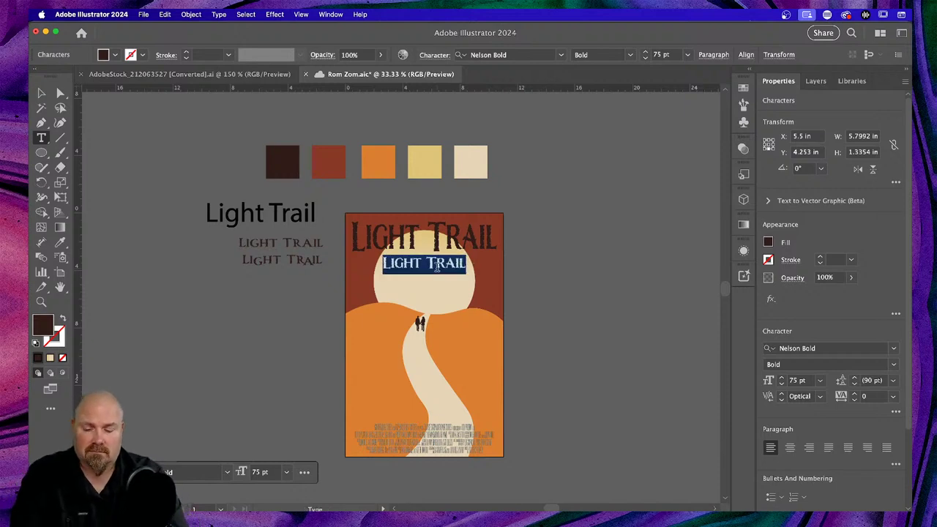
type("Z")
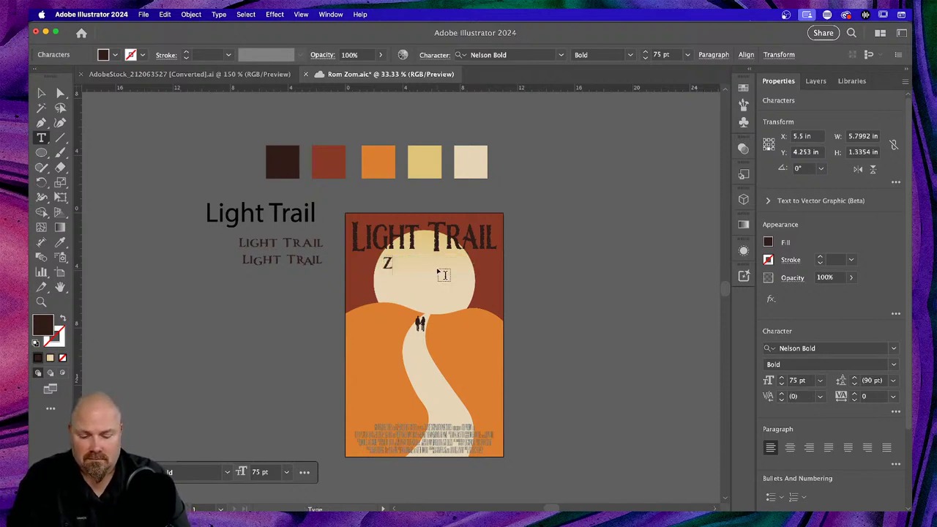
type("OM-COM")
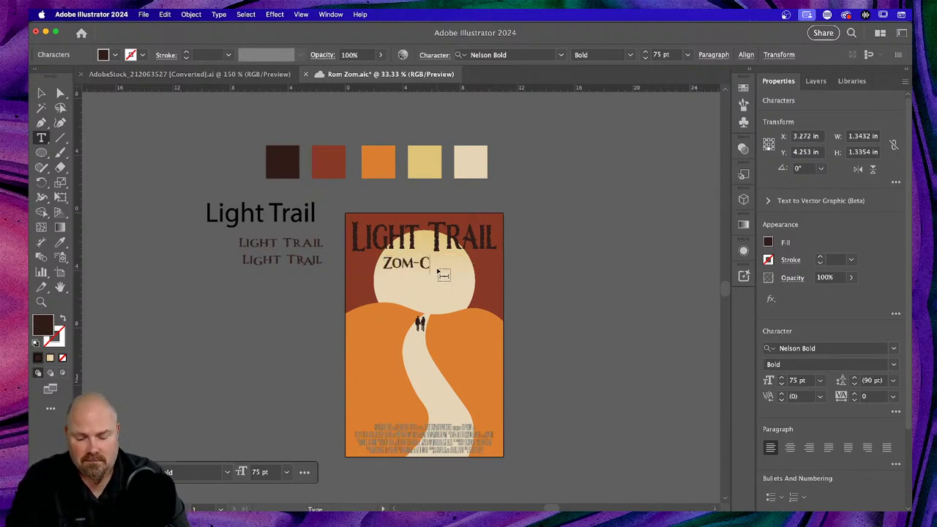
key("BackSpace")
key("BackSpace")
key("BackSpace")
key("BackSpace")
key("BackSpace")
key("BackSpace")
key("BackSpace")
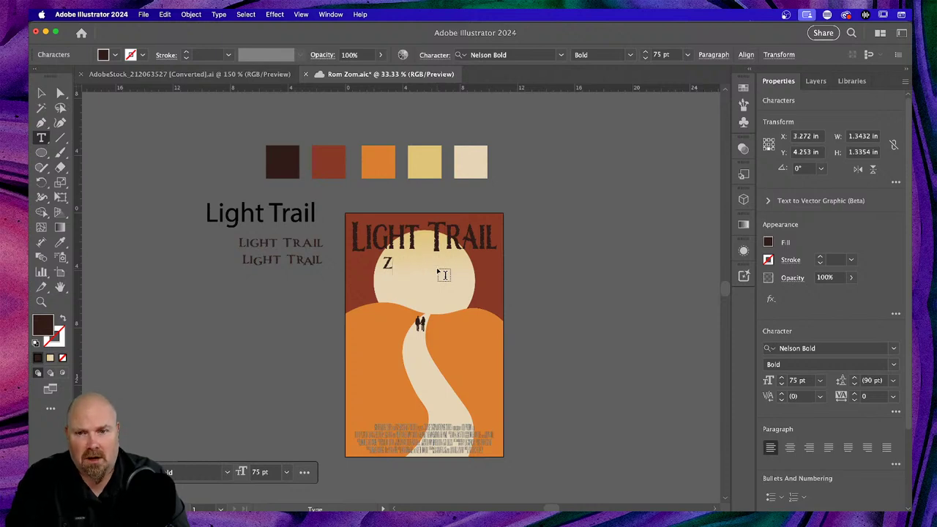
type("ROM")
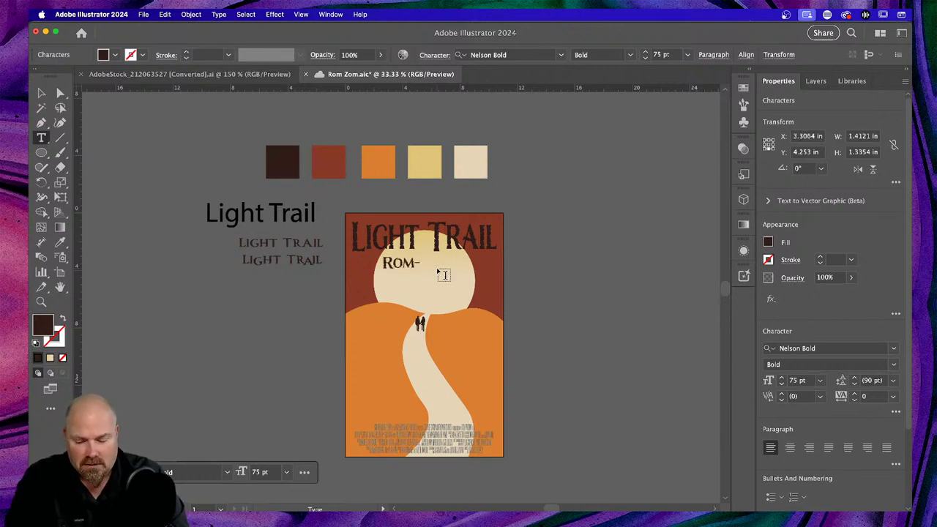
type("-")
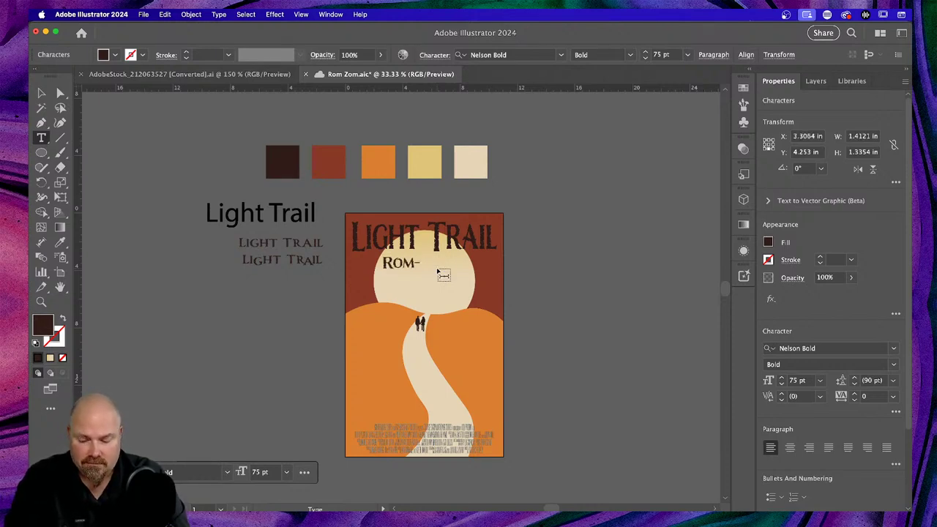
type("ZOM")
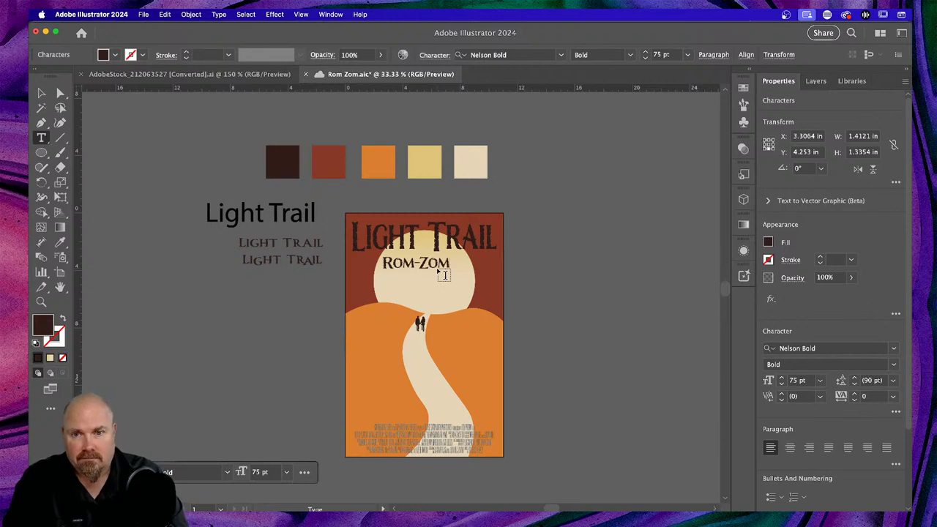
key("Escape")
triple_click(438, 271)
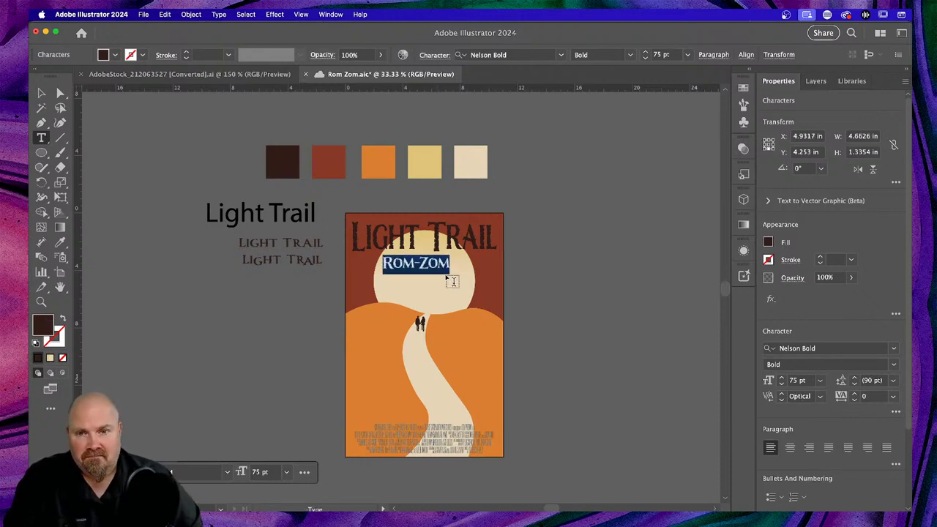
left_click(42, 93)
Shrink the ROM-ZOM subtitle, centre it horizontally, and set its size to 50 pt
mouse_move(452, 255)
left_mouse_down()
mouse_move(459, 249)
mouse_move(429, 269)
mouse_move(406, 265)
mouse_move(438, 262)
left_mouse_up()
scroll(831, 417, "down", 3)
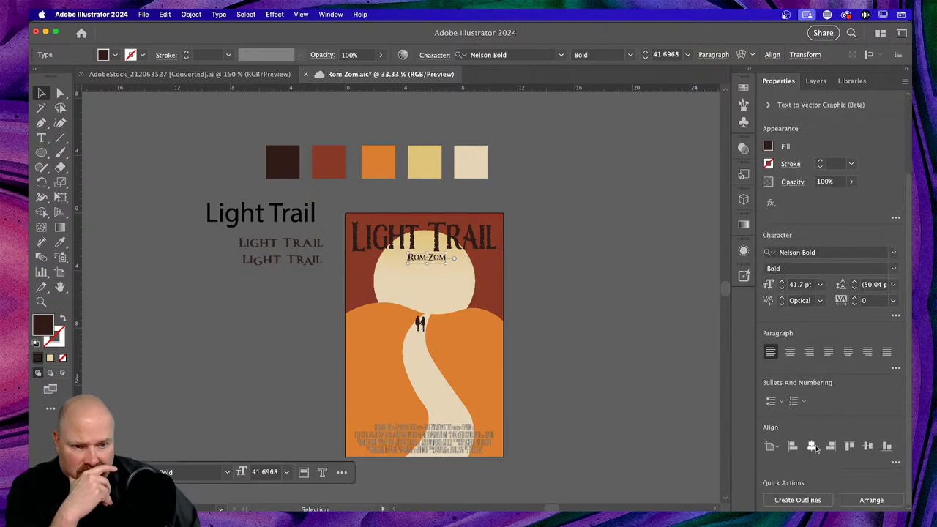
left_click(812, 446)
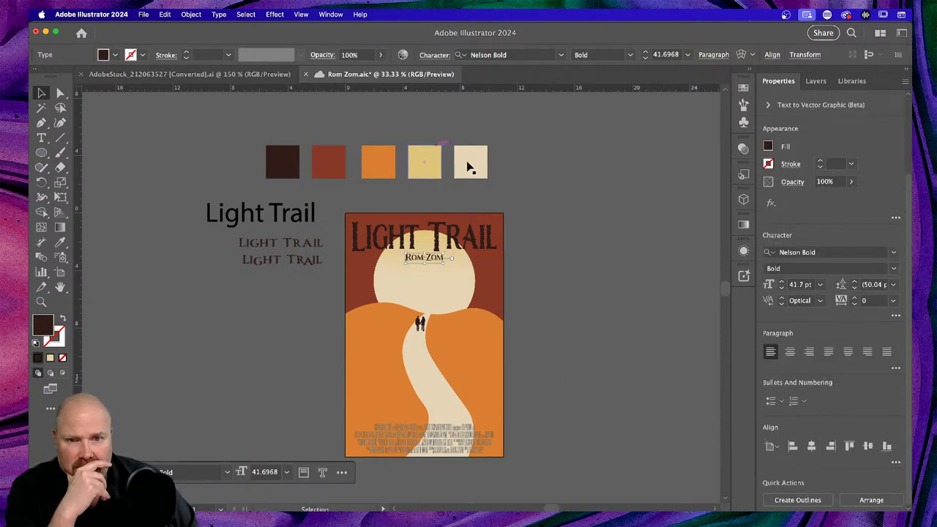
left_click(801, 285)
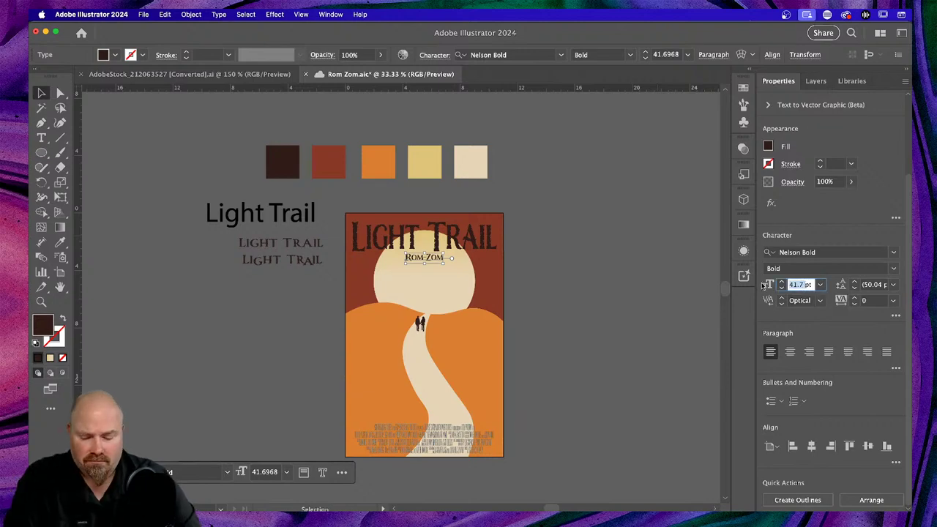
type("5pt")
key("Return")
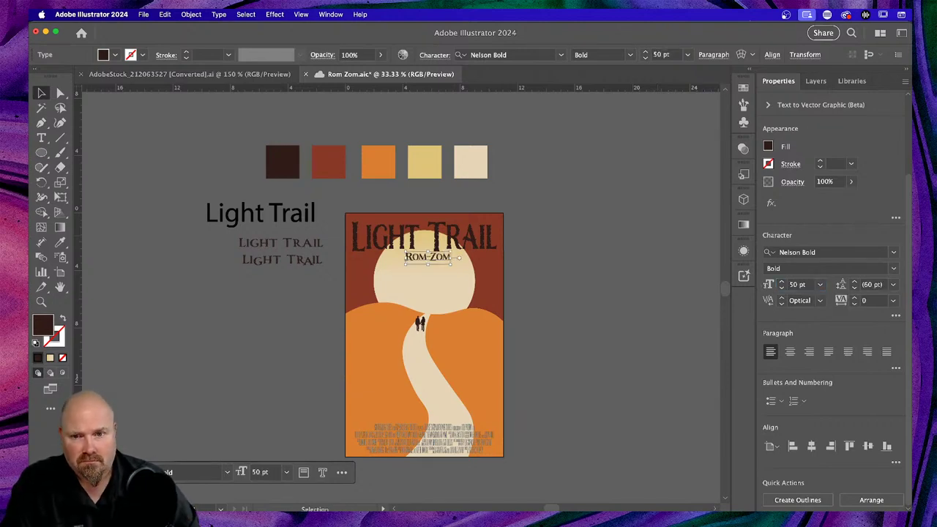
Zoom in to check the LIGHT TRAIL title's position above ROM-ZOM, then zoom back out
key("super+equal")
key("super+equal")
key("super+equal")
key("super+equal")
key("super+equal")
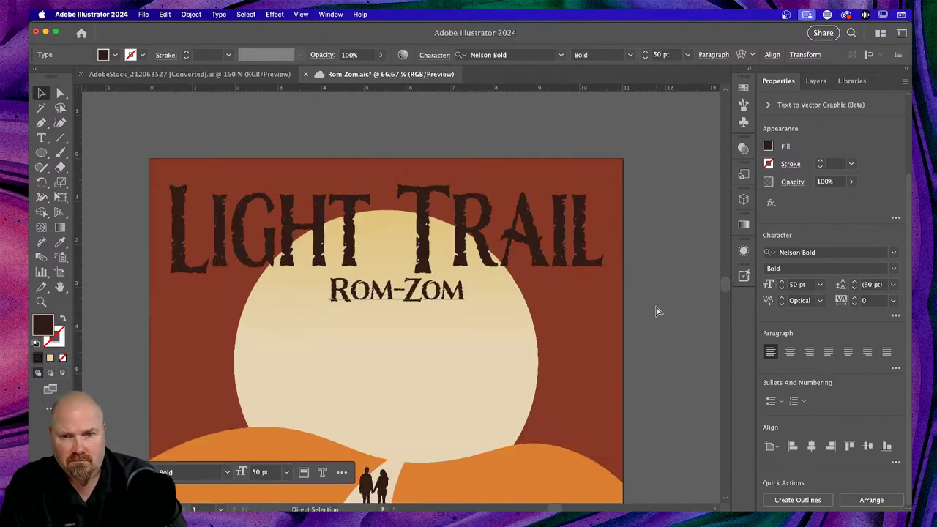
left_click(425, 293)
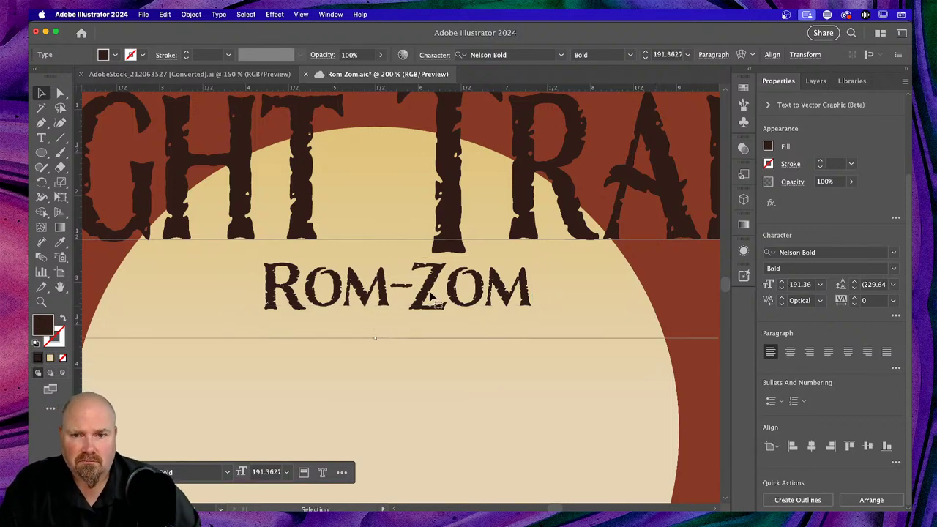
key("Up")
key("Up")
key("Up")
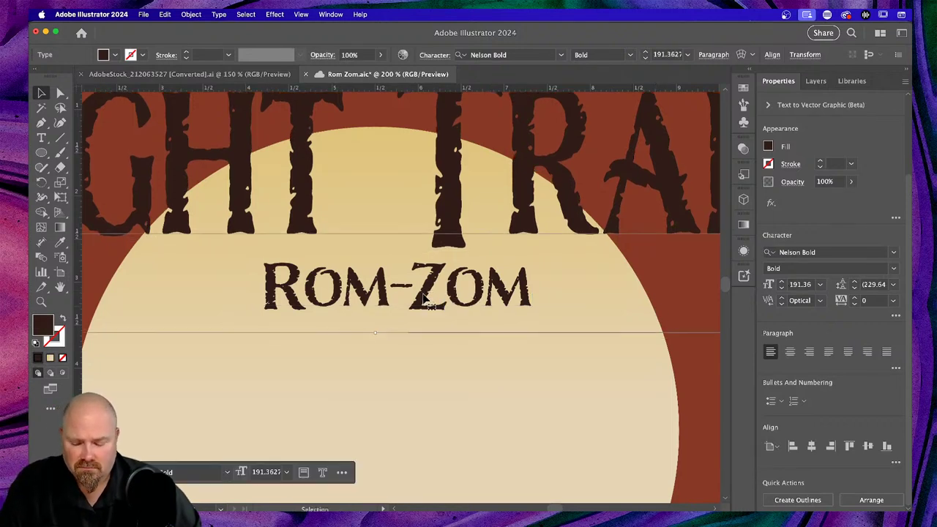
key("Down")
key("Down")
key("Down")
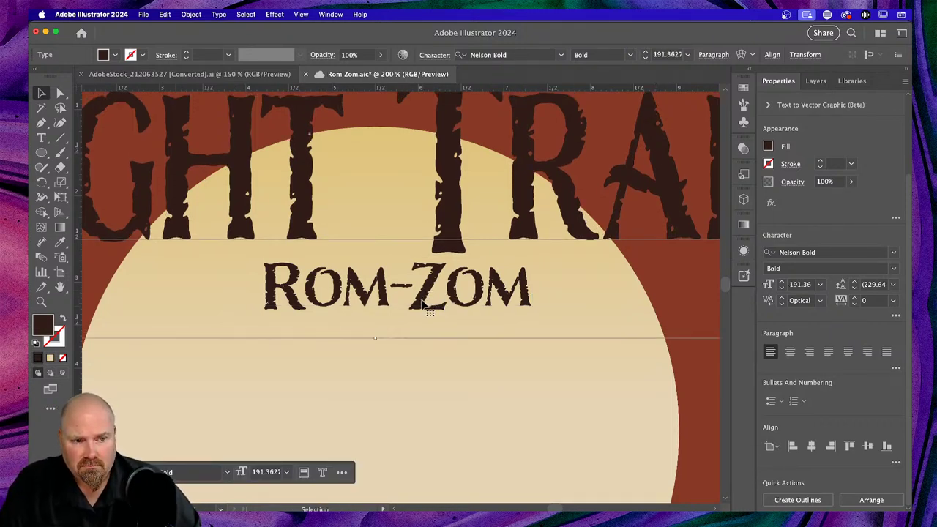
left_click(407, 405)
left_click(431, 316)
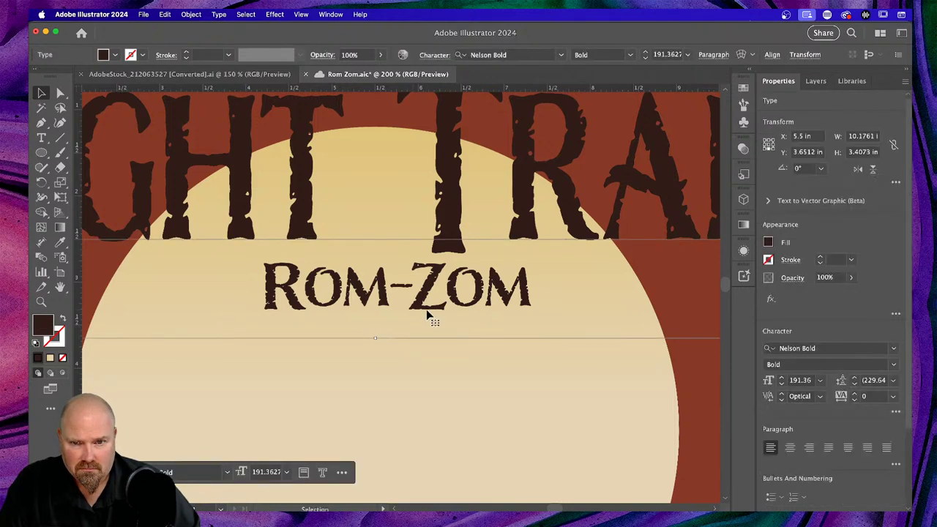
key("super+minus")
key("super+minus")
key("super+minus")
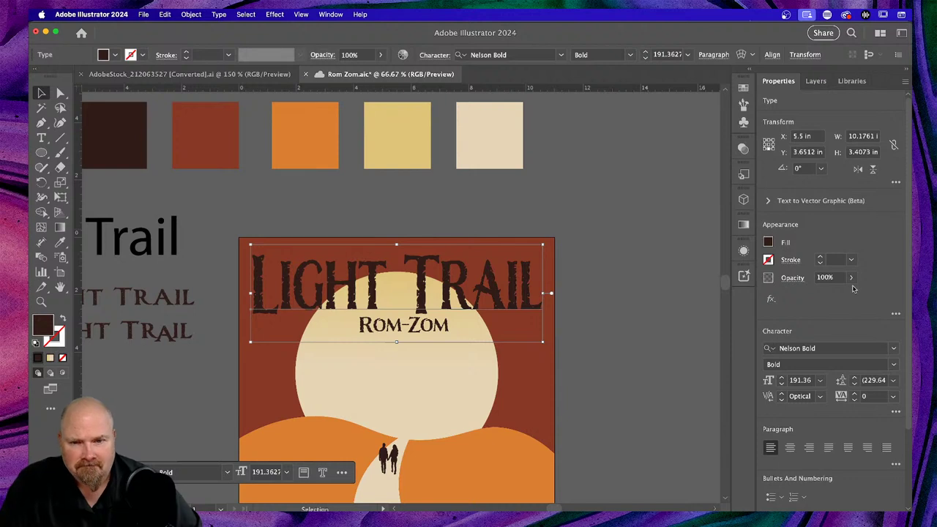
Show the poster's layers and expand Cred to reveal Guide, Light Trail, Rom-Zom and Image
scroll(443, 341, "down", 3)
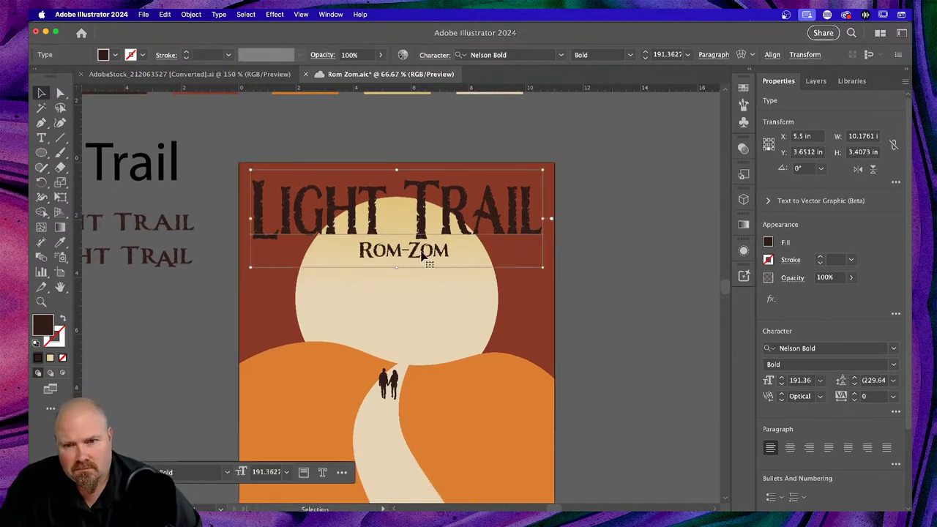
left_click(814, 81)
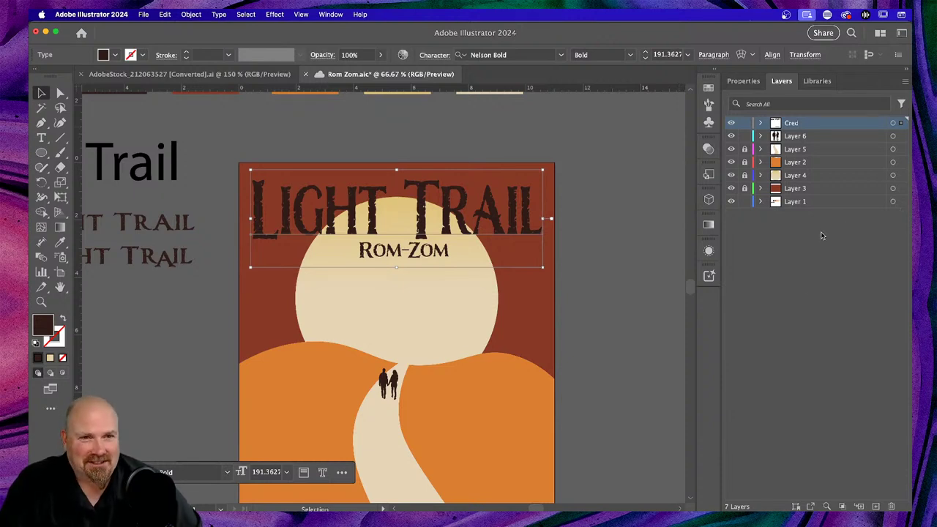
left_click(761, 125)
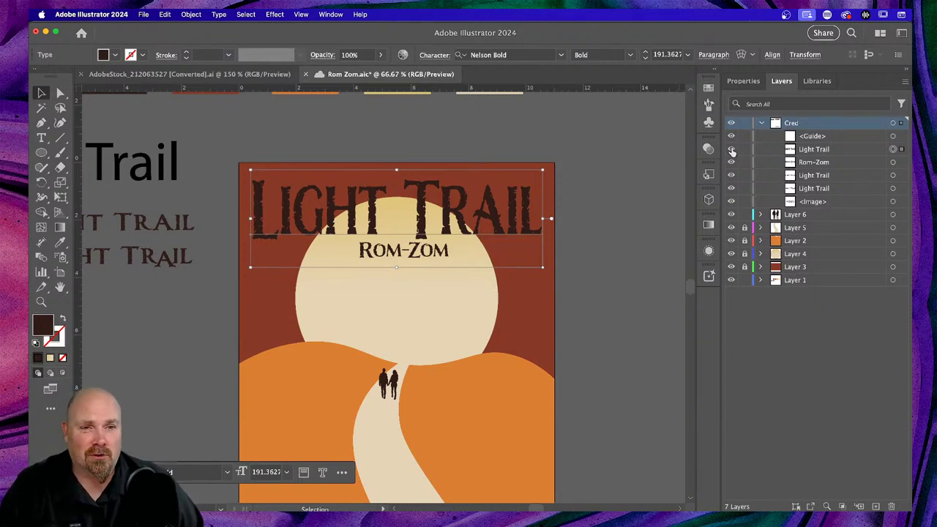
Confirm which layer is the title, then drag ROM-ZOM down to the lower sun above the hills
left_click(731, 149)
left_click(731, 150)
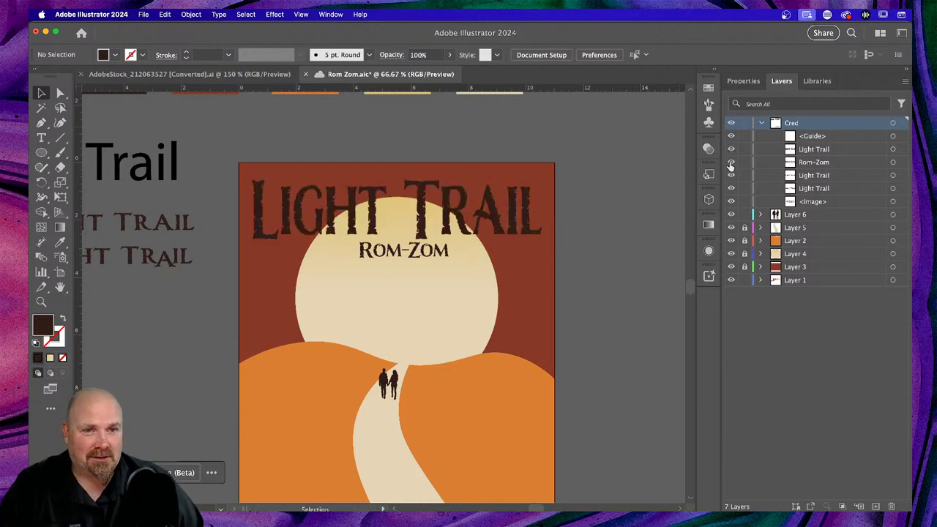
left_click(893, 162)
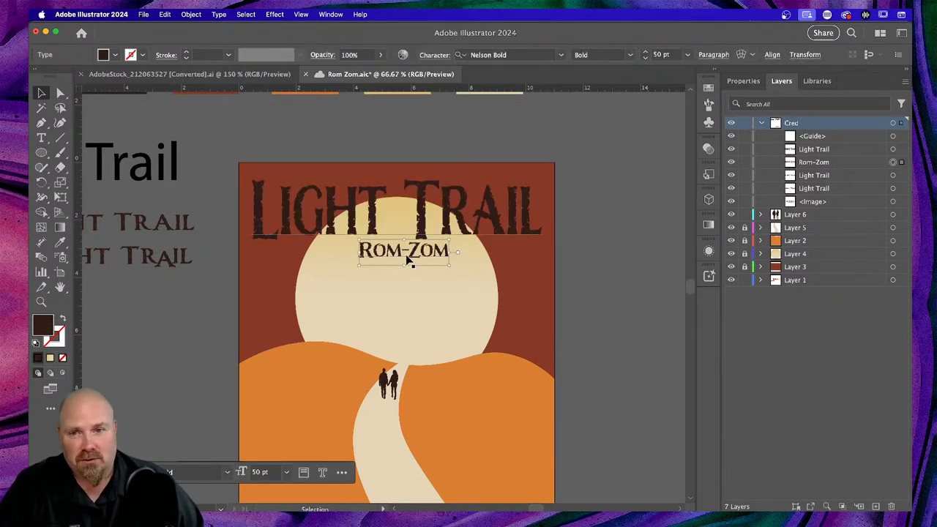
mouse_move(411, 261)
left_mouse_down()
mouse_move(408, 295)
mouse_move(408, 244)
left_mouse_up()
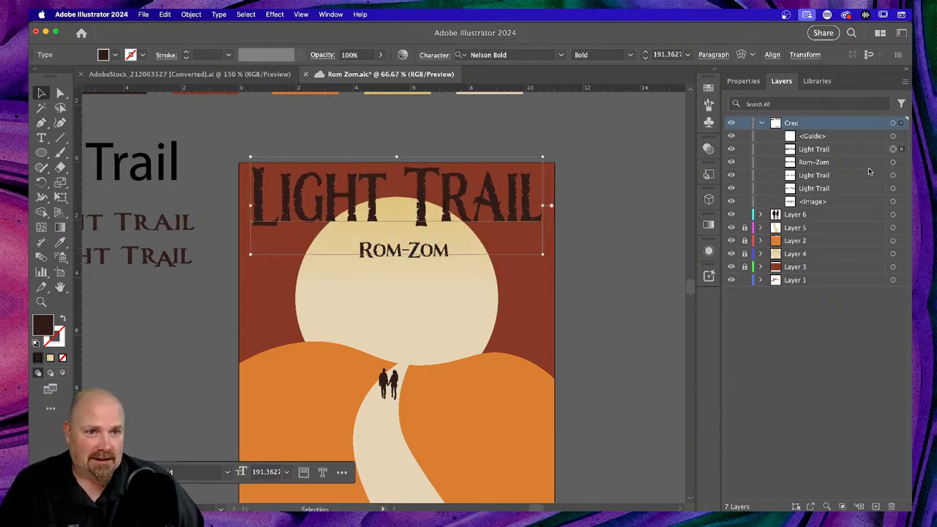
left_click(893, 164)
left_click(893, 164)
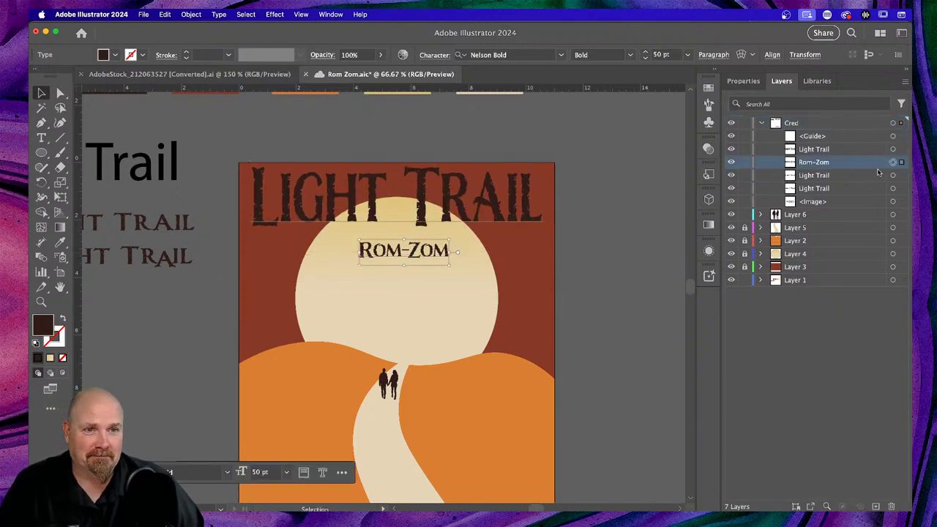
left_click_drag(416, 262, 415, 326)
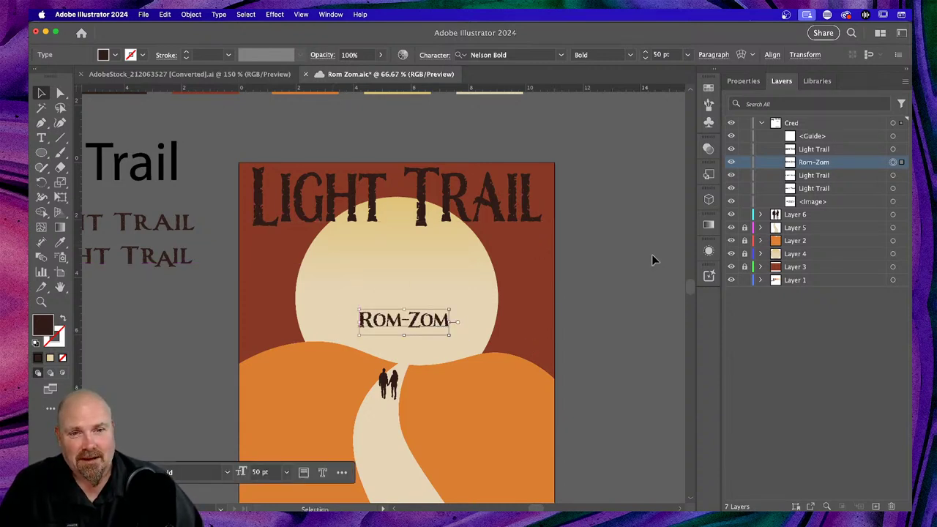
left_click(423, 188)
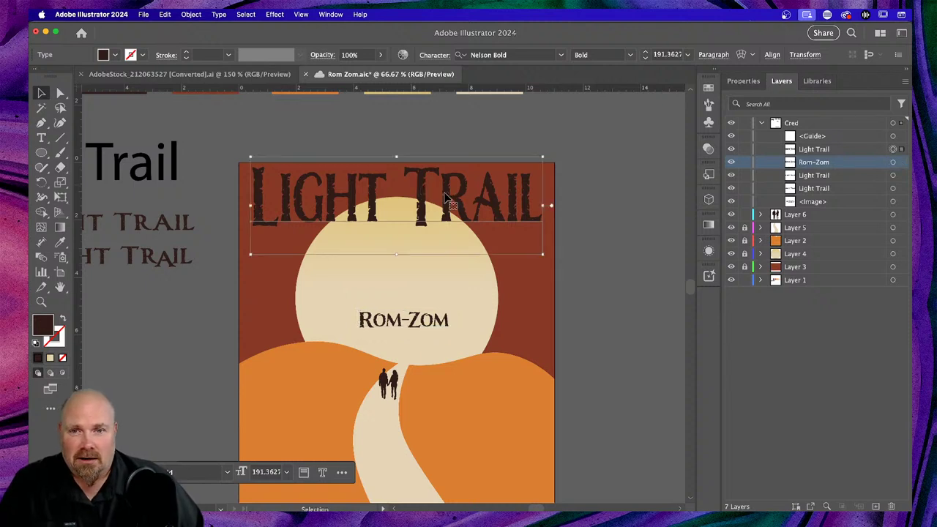
Retype the final L of TRAIL and the T of LIGHT in the title
double_click(423, 205)
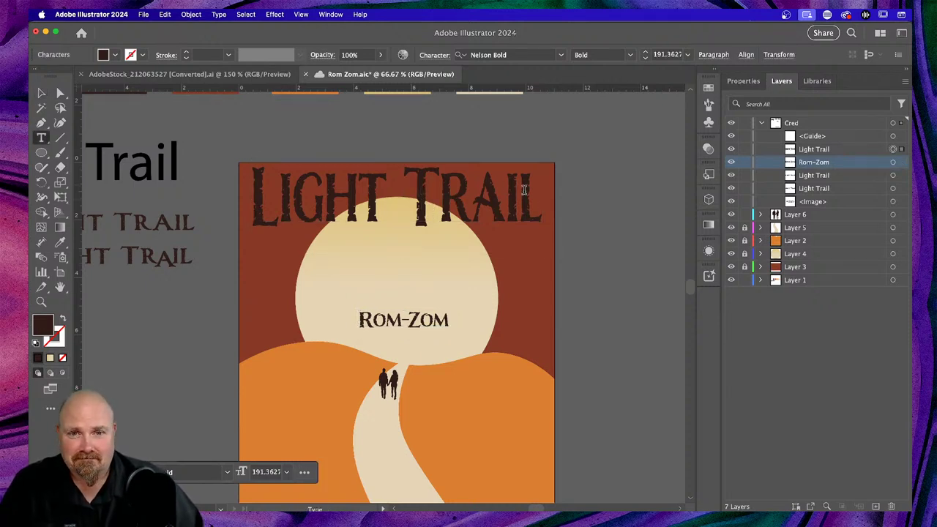
left_click_drag(521, 189, 549, 189)
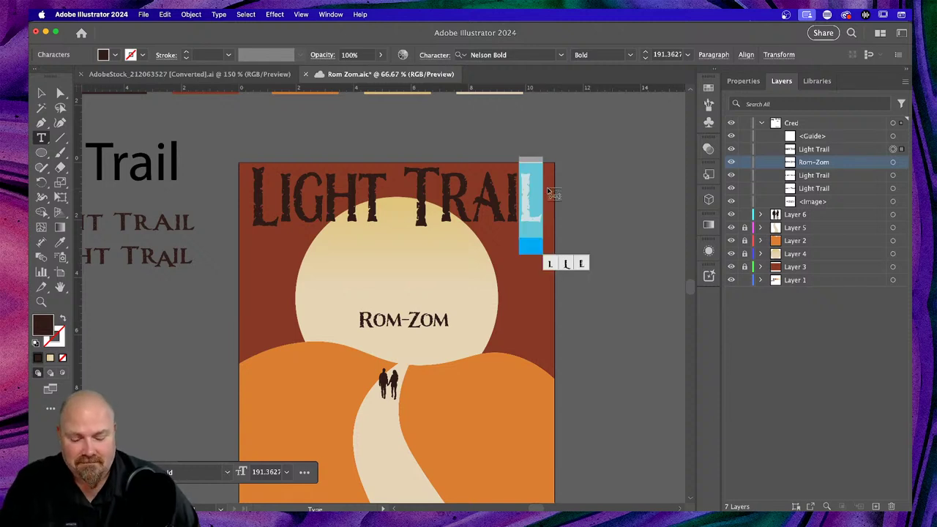
type("L")
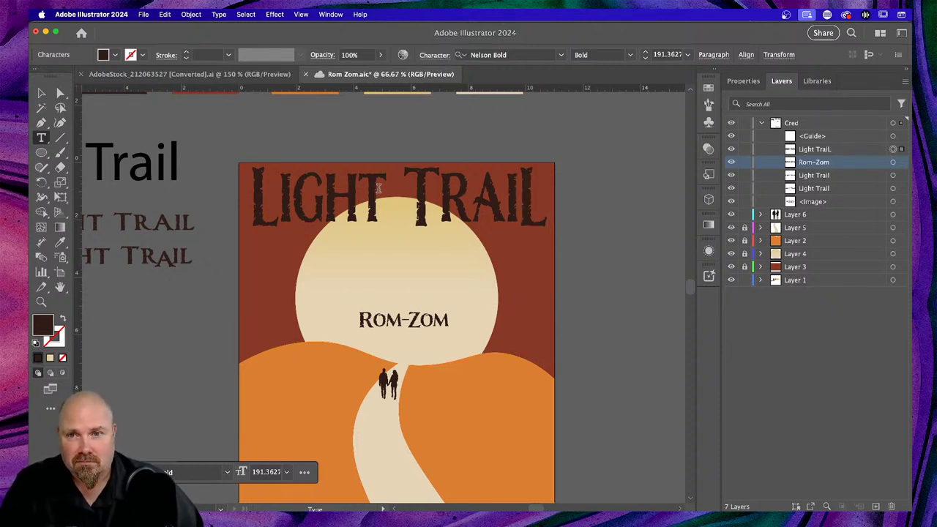
left_click_drag(382, 189, 369, 189)
type("T")
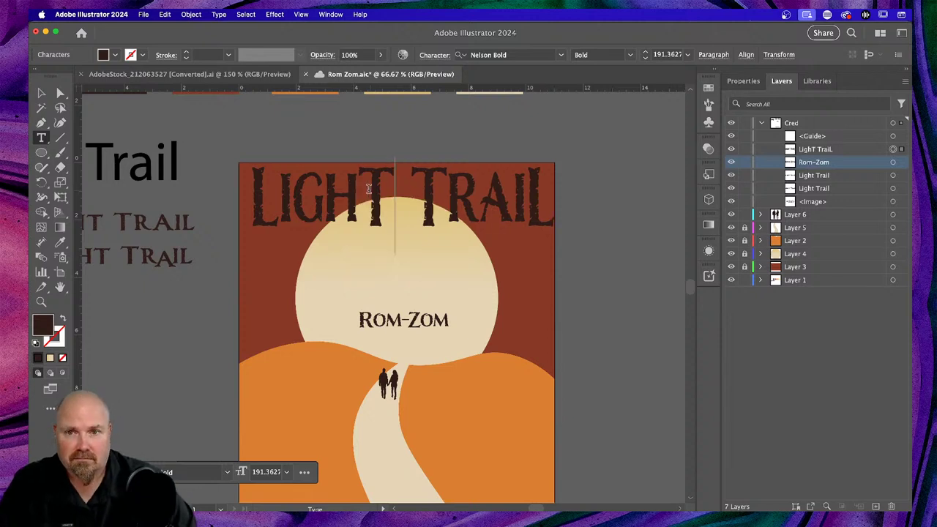
Scale the LIGHT TRAIL title down to about 173.6 pt so it fits the poster width
left_click(42, 93)
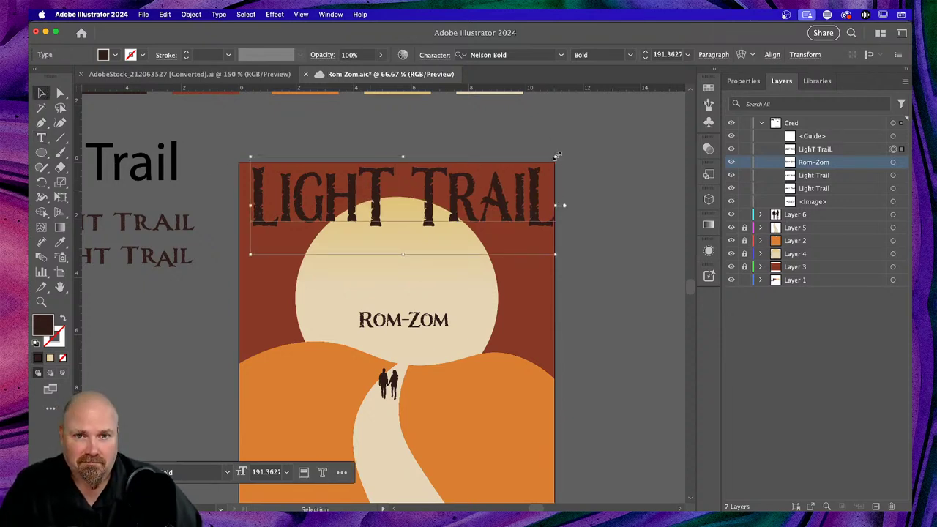
left_click_drag(555, 158, 538, 166)
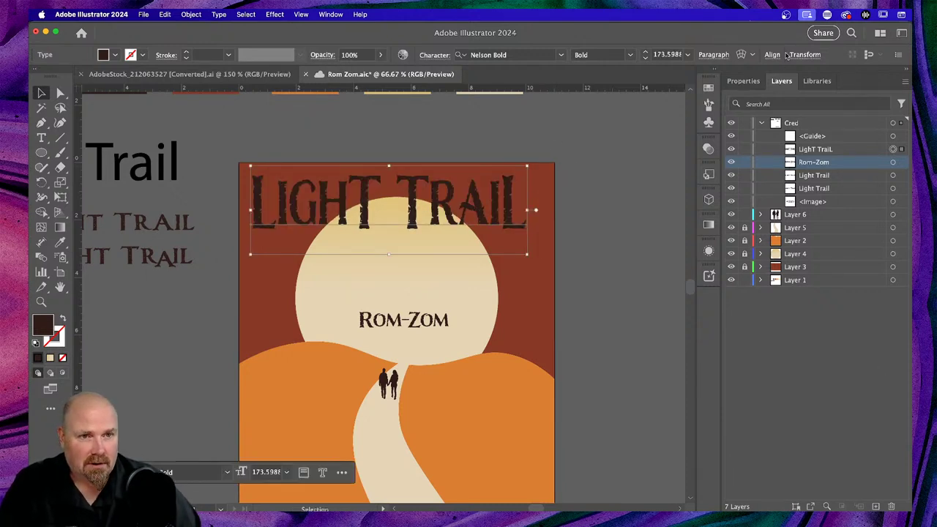
left_click(742, 82)
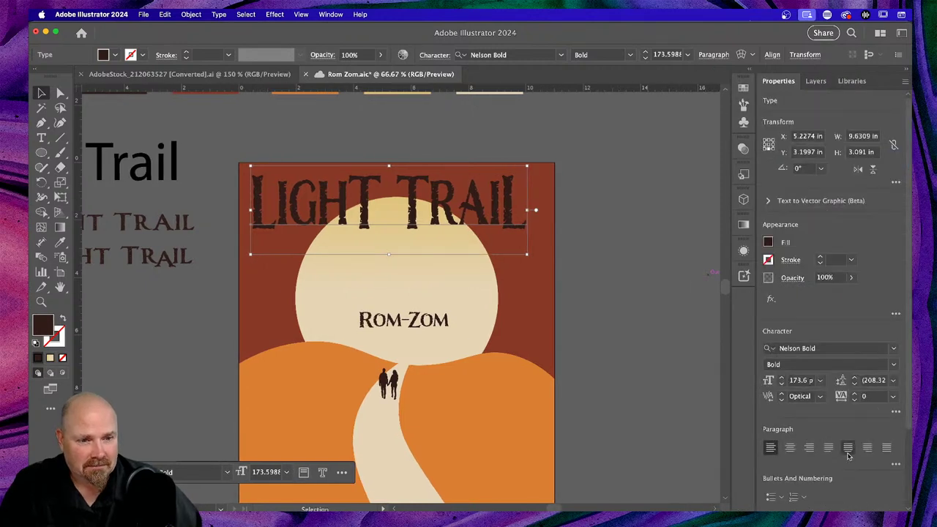
Centre the LIGHT TRAIL title horizontally on the artboard and move it slightly lower over the sun
scroll(828, 454, "down", 3)
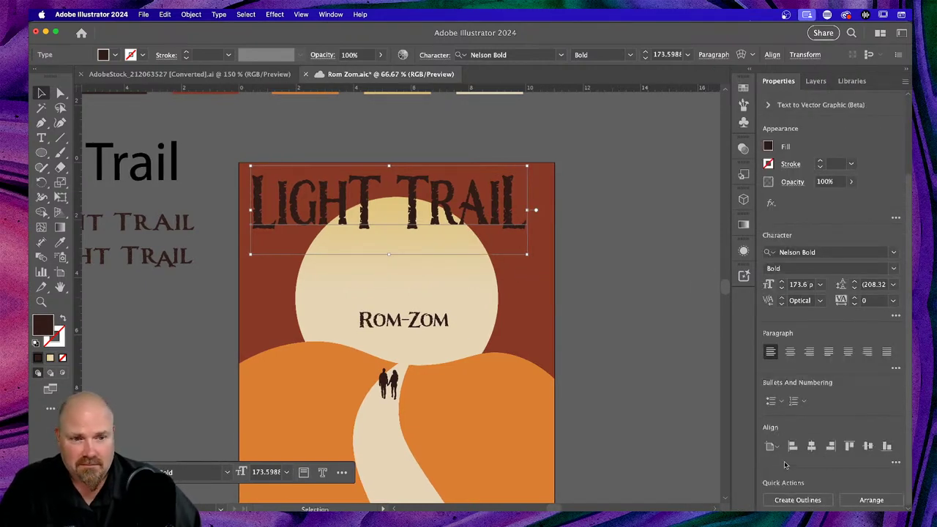
left_click(811, 447)
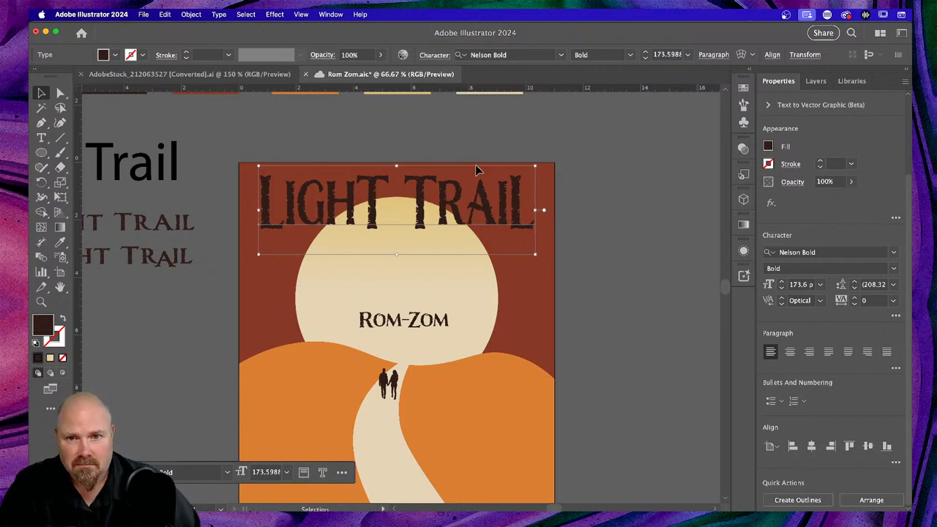
left_click_drag(475, 200, 472, 212)
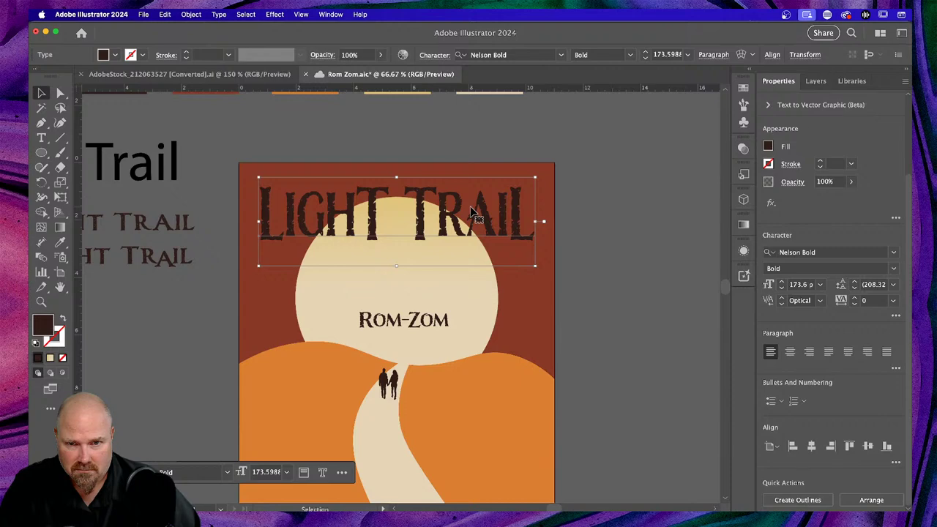
left_click(667, 240)
scroll(668, 240, "left", 3)
scroll(668, 240, "left", 1)
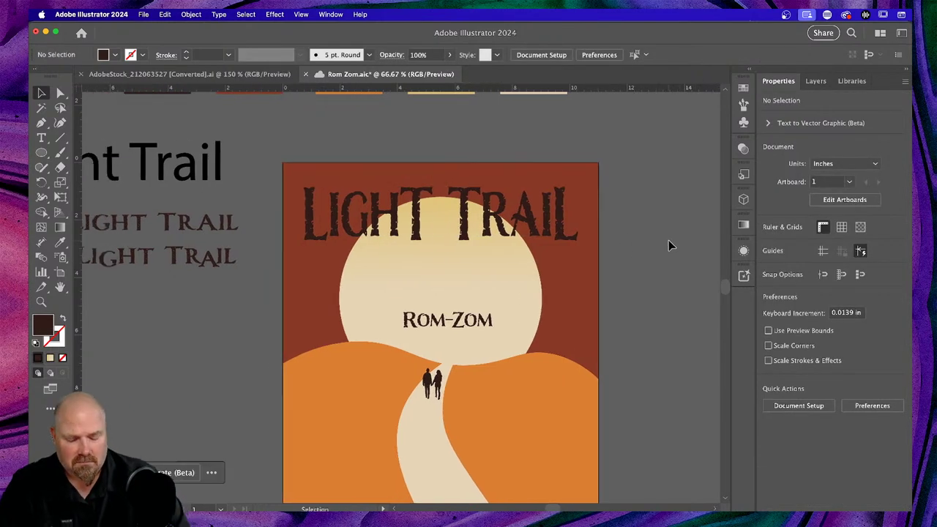
scroll(668, 241, "down", 2)
scroll(669, 245, "down", 3)
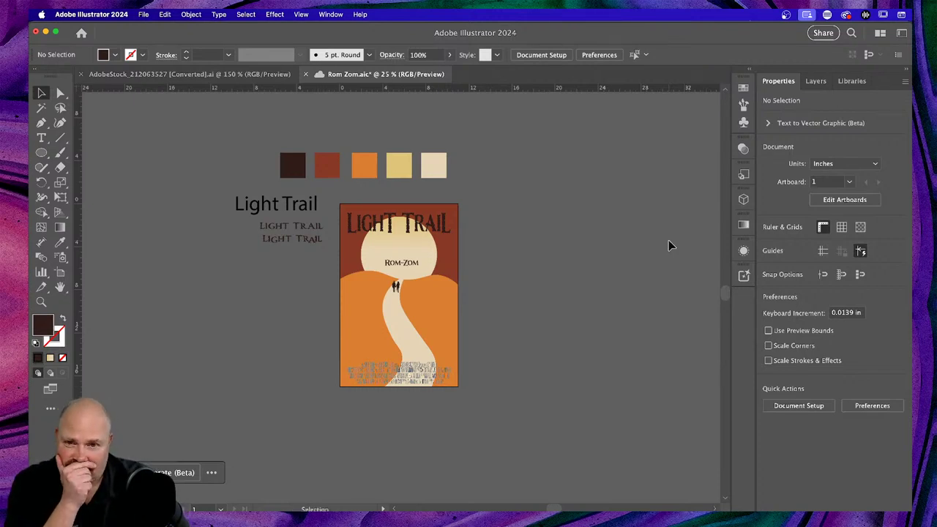
Find the Light Trail layer by toggling its visibility, then lock it in the Layers panel
left_click(816, 80)
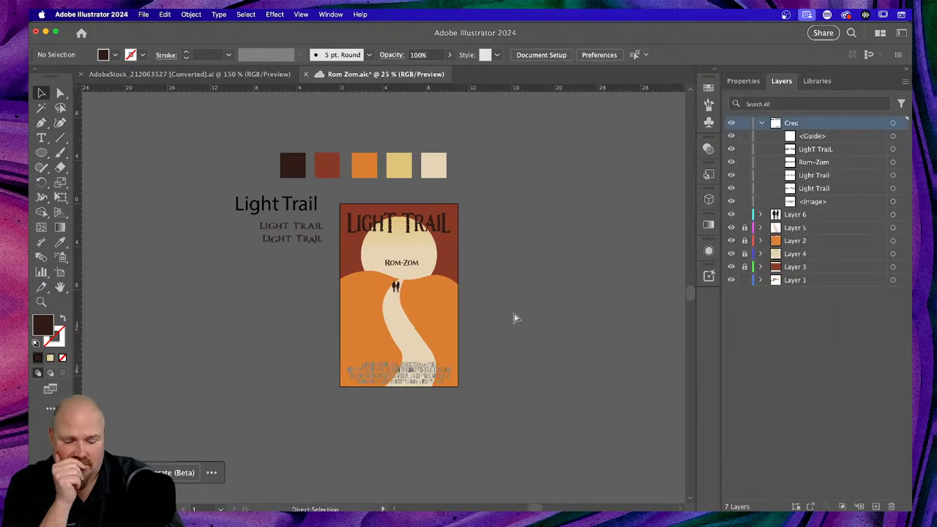
key("super+minus")
key("super+equal")
key("super+equal")
key("super+minus")
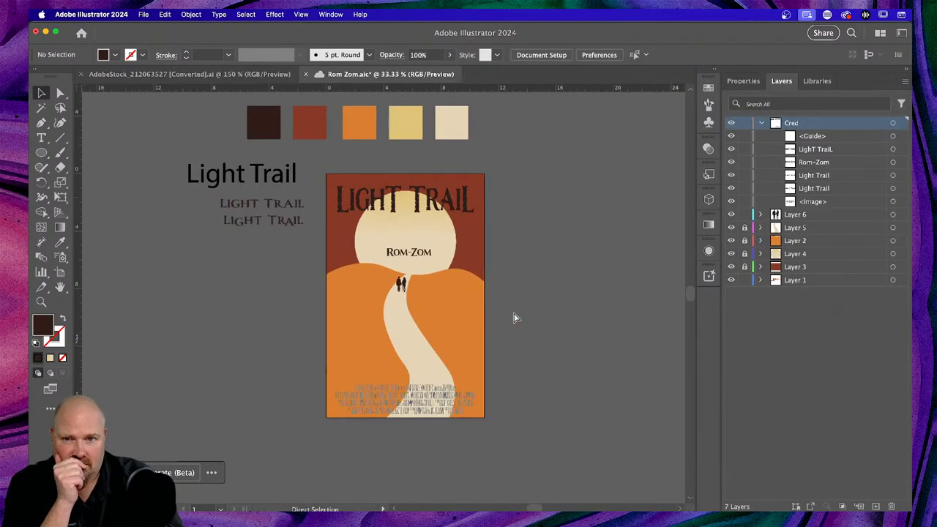
key("super+equal")
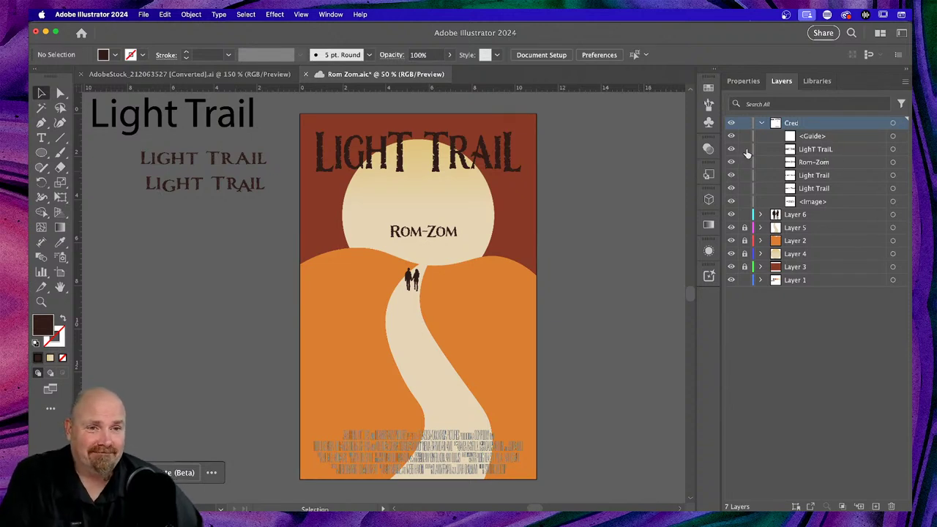
left_click(731, 149)
left_click(731, 149)
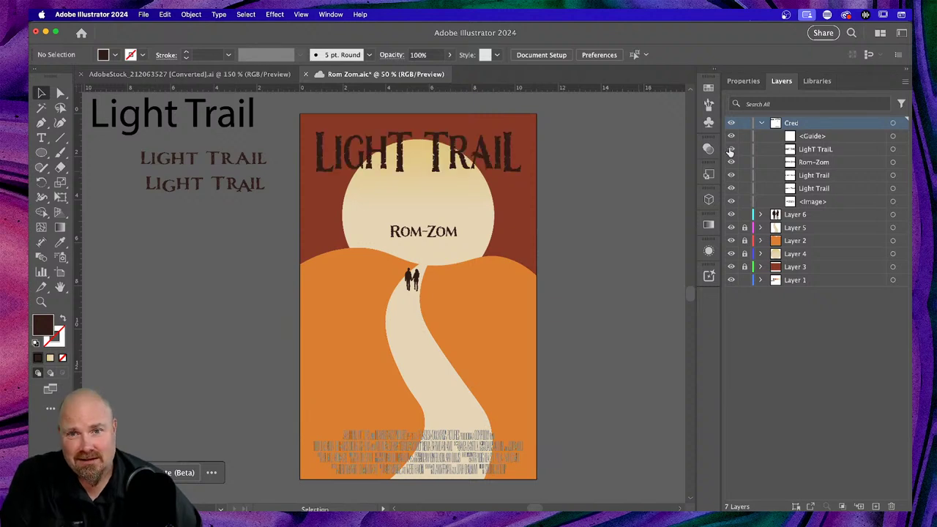
left_click(745, 150)
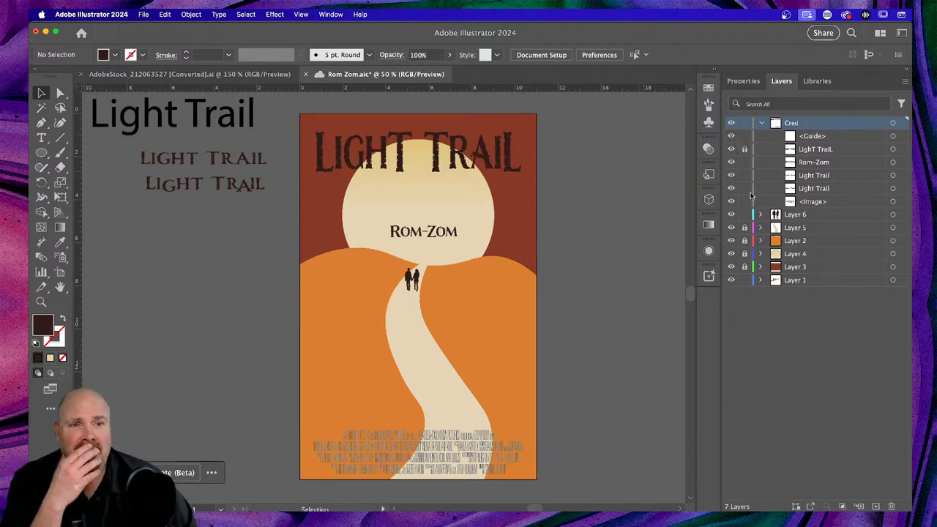
Move Rom-Zom up just beneath the title and fine-tune it with arrow-key nudges
left_click(425, 233)
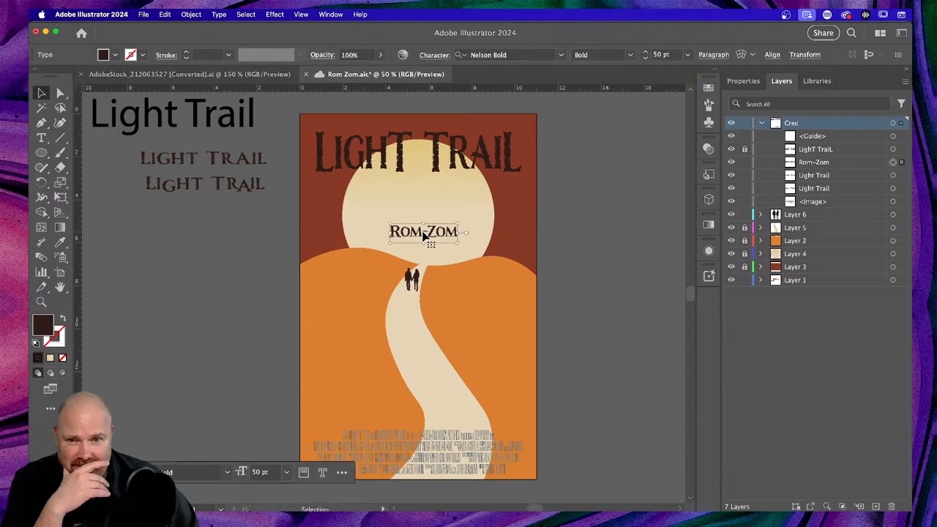
left_click_drag(424, 233, 421, 179)
key("super+equal")
key("super+equal")
key("super+equal")
key("super+equal")
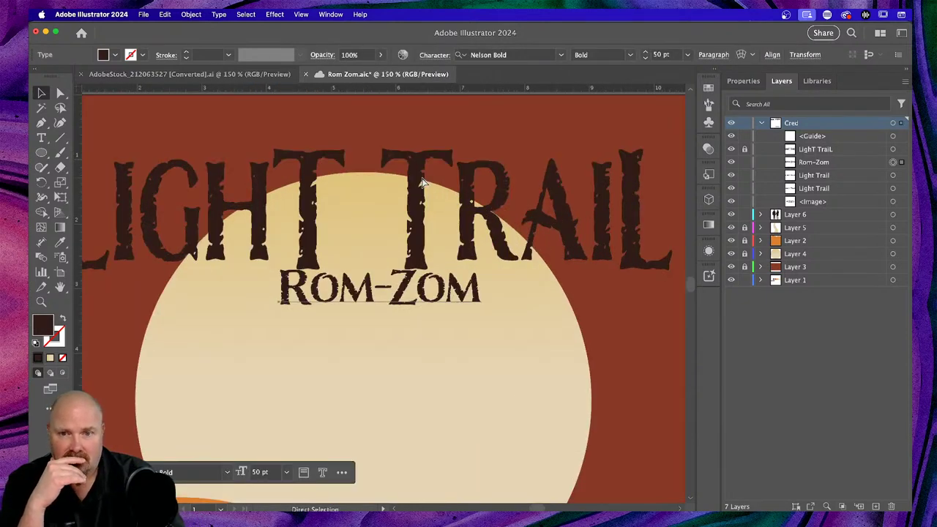
key("Up")
key("Up")
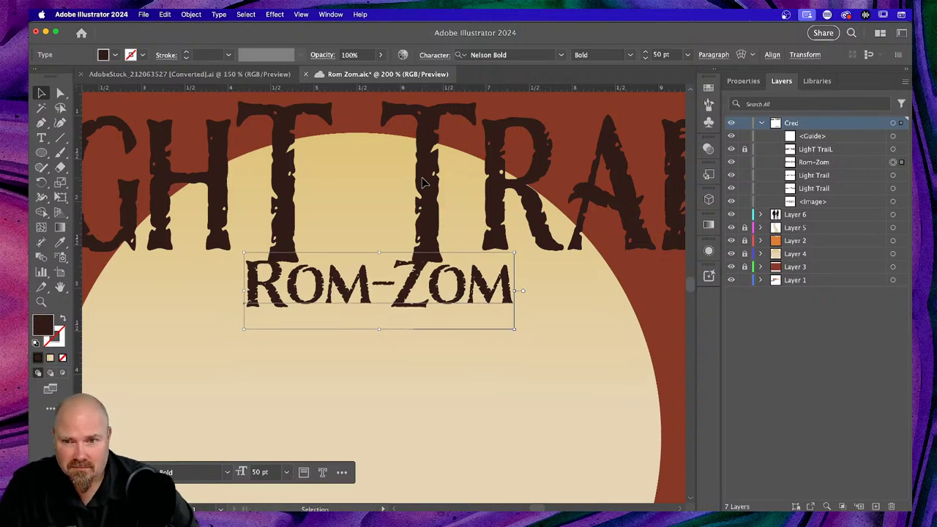
scroll(406, 208, "down", 2)
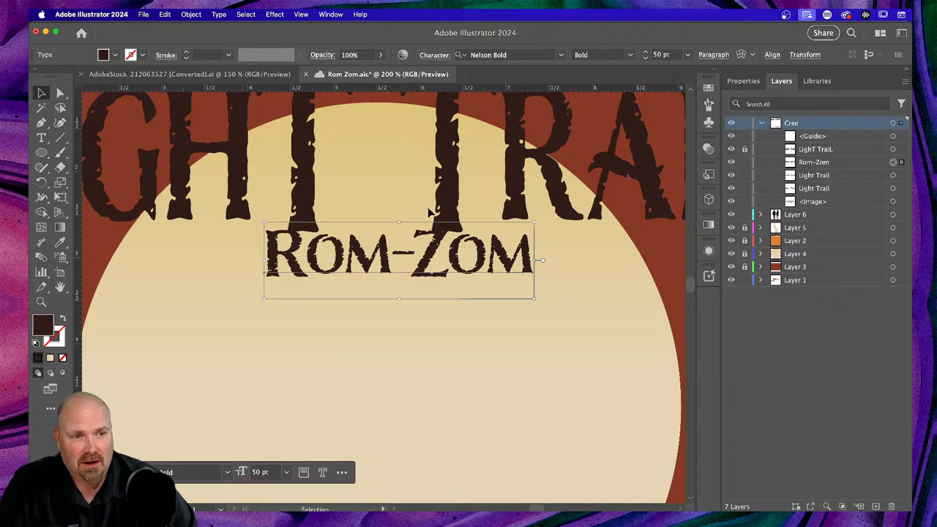
scroll(431, 212, "down", 2)
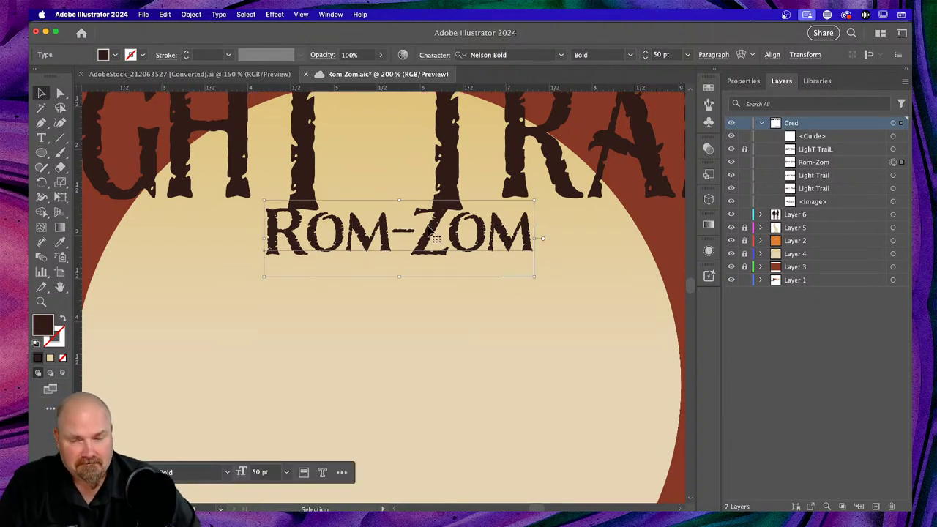
key("Down")
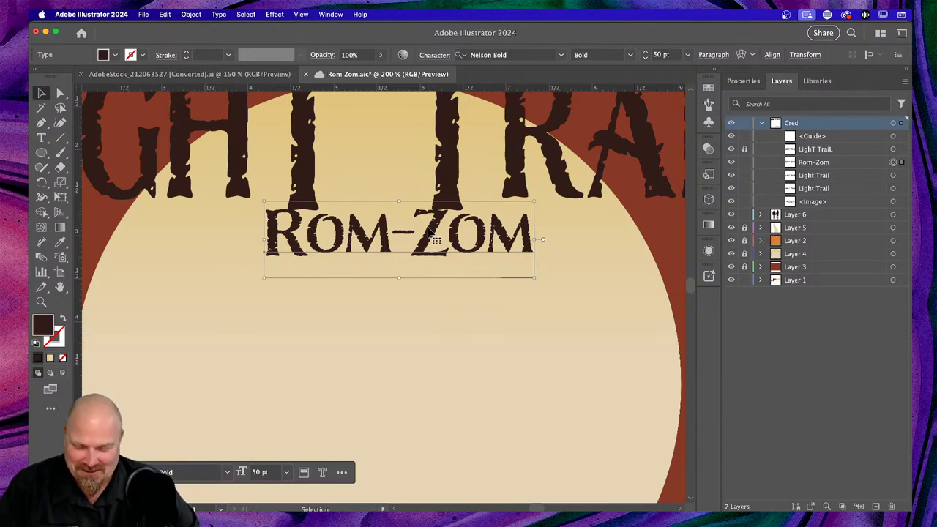
Replace Rom-Zom with a duplicate placed slightly lower, deleting the upper copy
left_click_drag(425, 253, 426, 298)
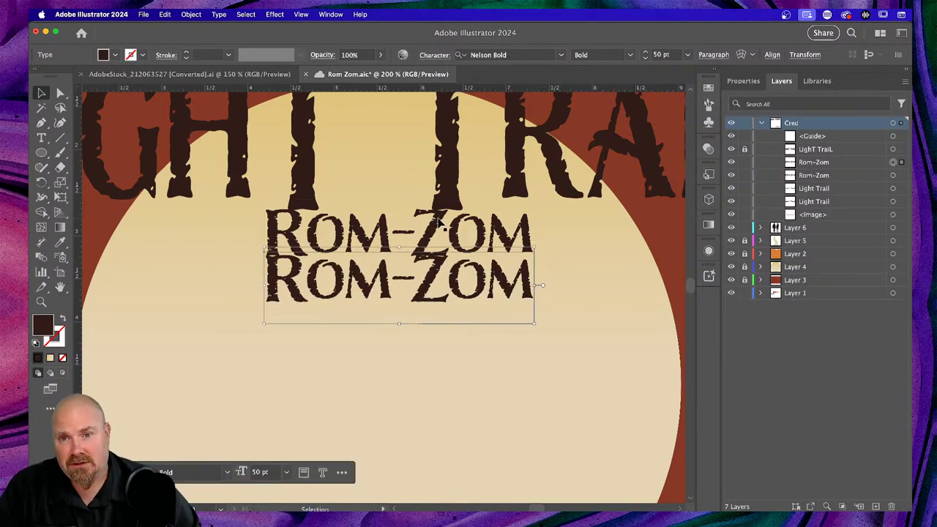
left_click(440, 223)
key("Delete")
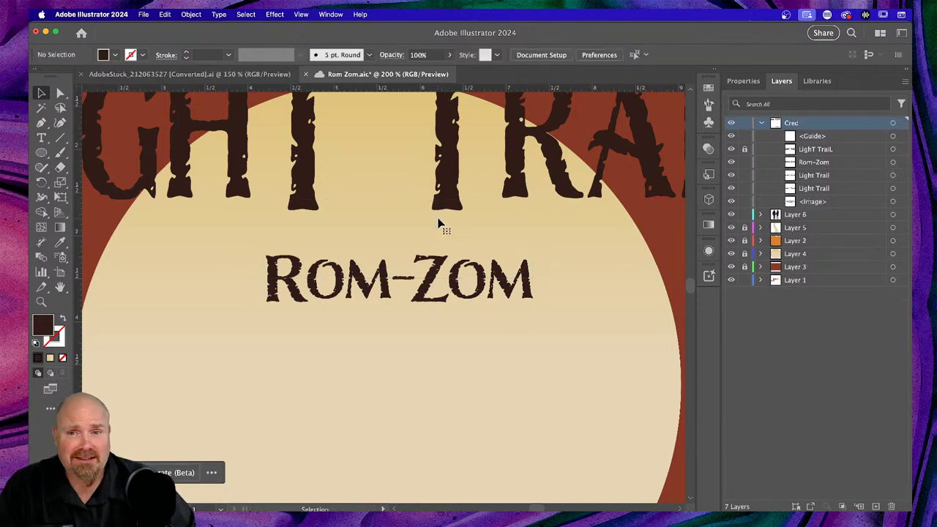
key("super+0")
Switch to the Selection tool, zoom out slightly, and bring Google Chrome to the front
key("v")
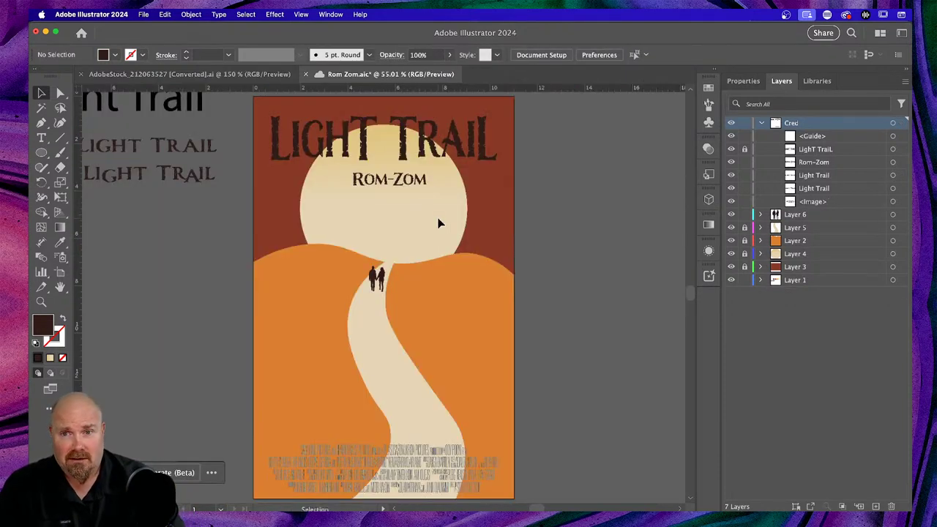
scroll(440, 224, "down", 1)
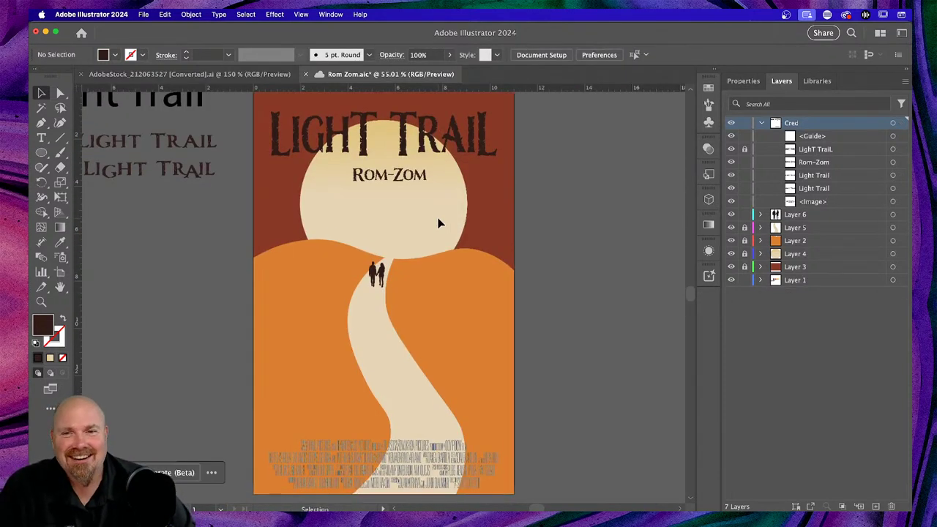
key("super+minus")
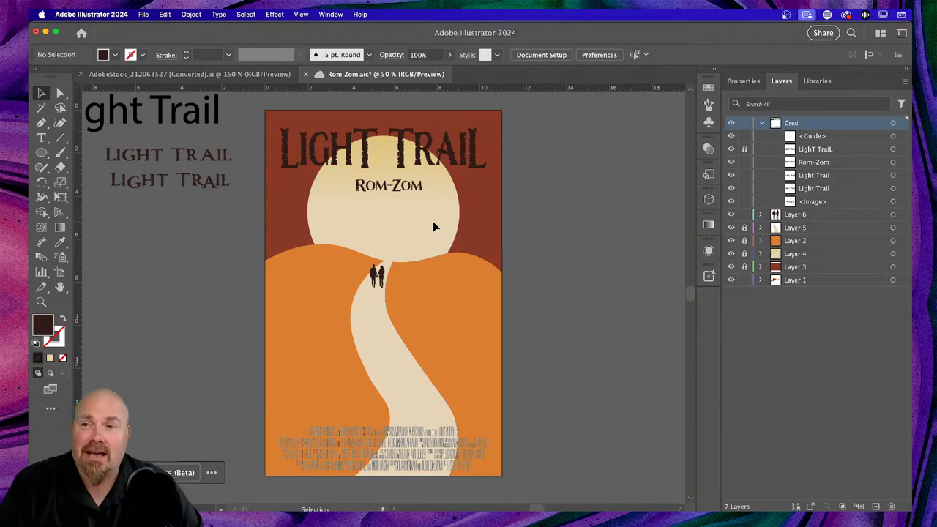
scroll(432, 221, "left", 3)
scroll(433, 221, "up", 1)
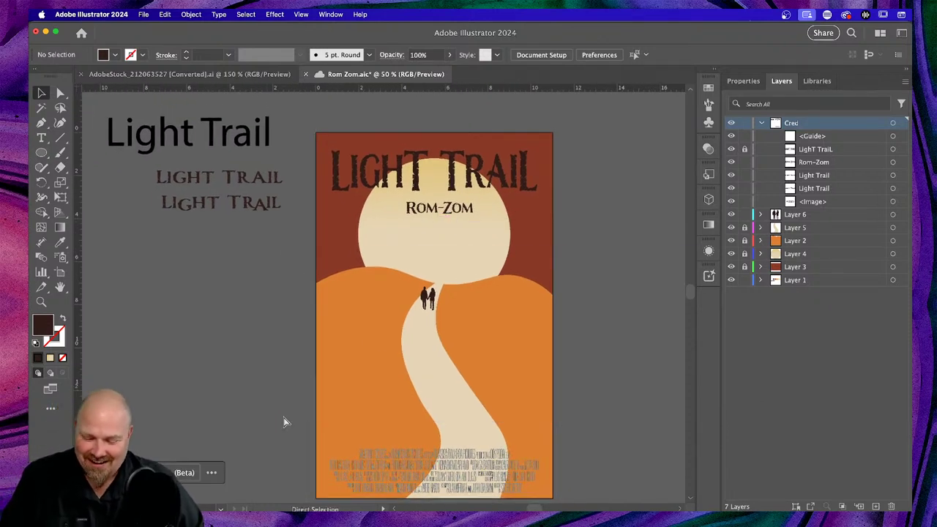
key("super+Tab")
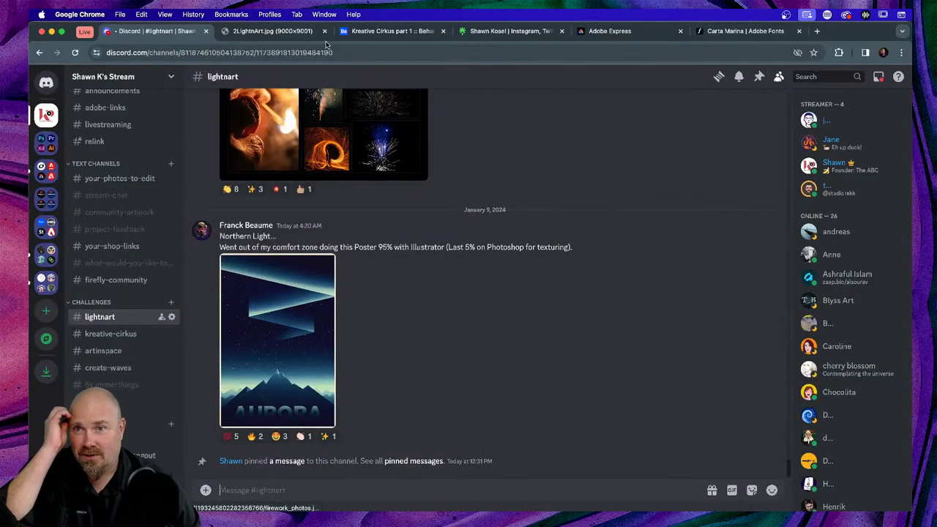
Review Carta Marina's similar fonts and pairings on Adobe Fonts, then return to Illustrator
left_click(741, 31)
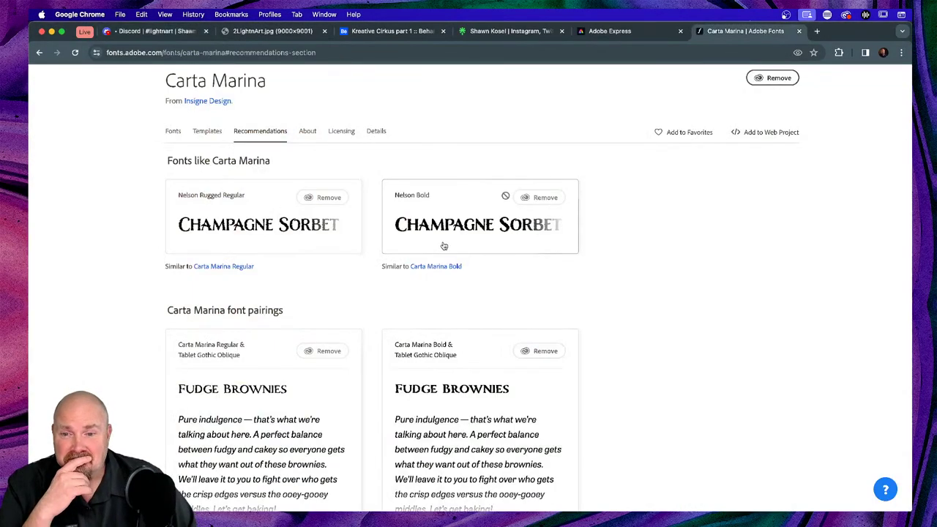
scroll(443, 246, "down", 5)
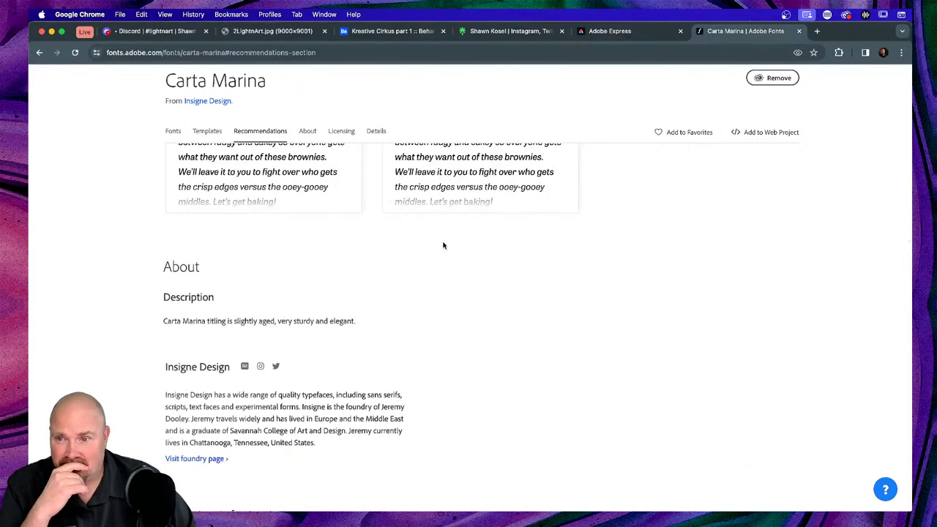
scroll(443, 246, "up", 3)
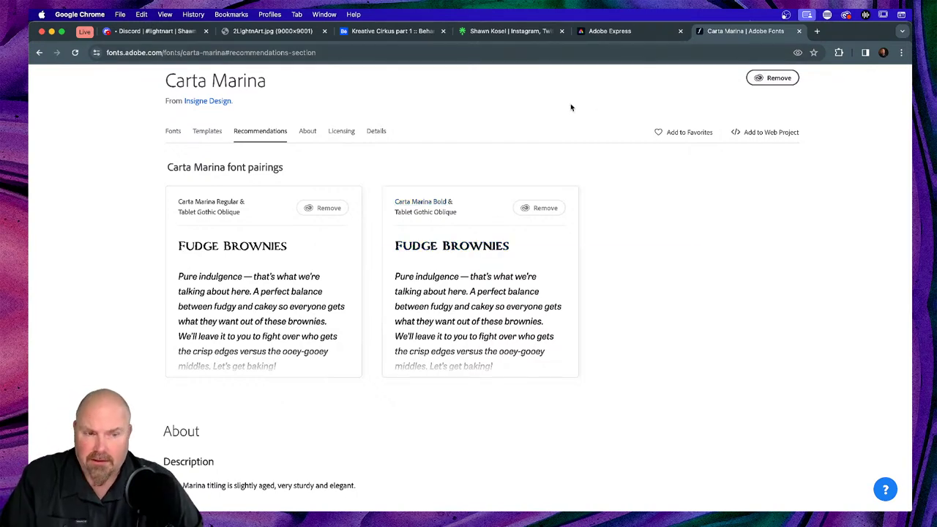
key("super+Tab")
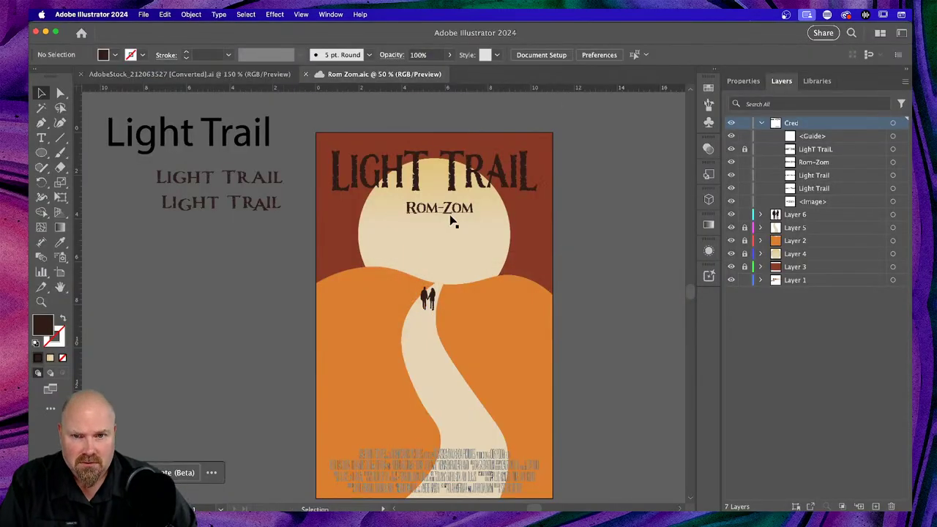
Change the Rom-Zom subtitle's font from Nelson Bold to TabletGothic-Oblique
left_click(451, 214)
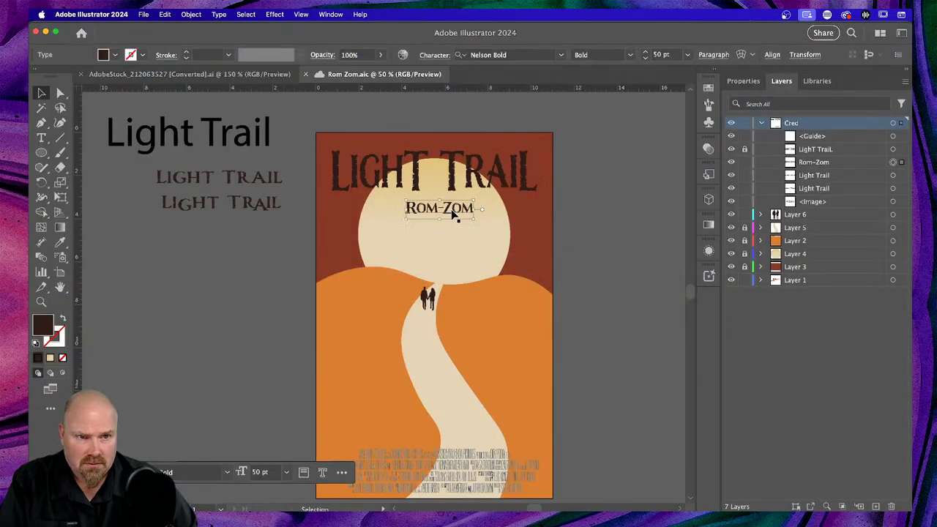
left_click(743, 81)
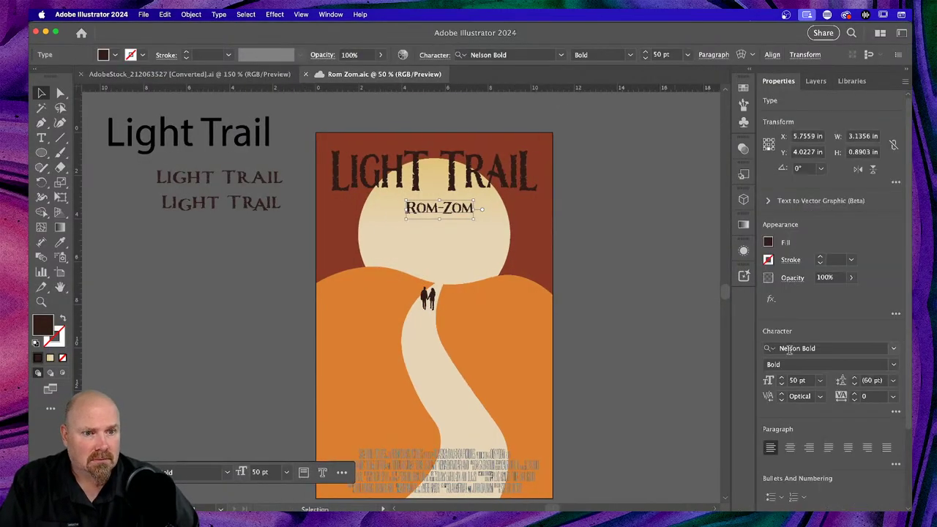
left_click(830, 349)
type("T")
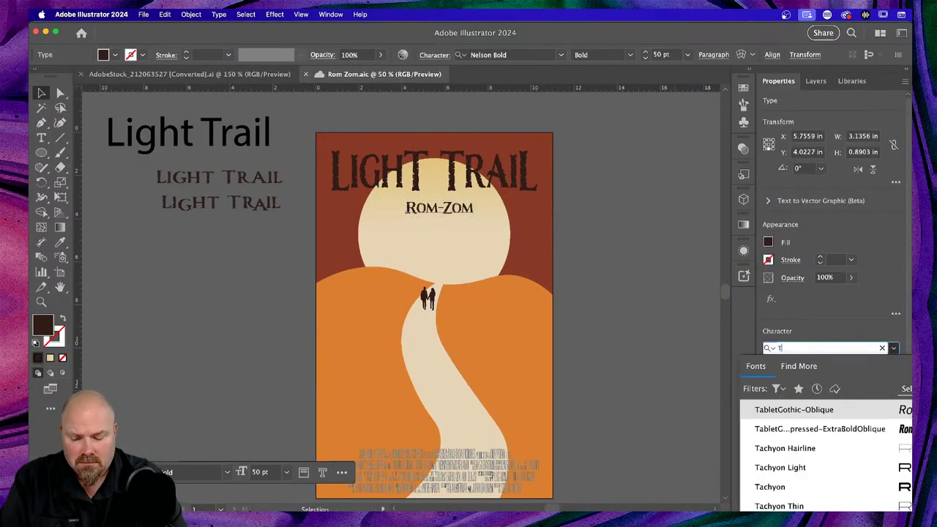
type("able")
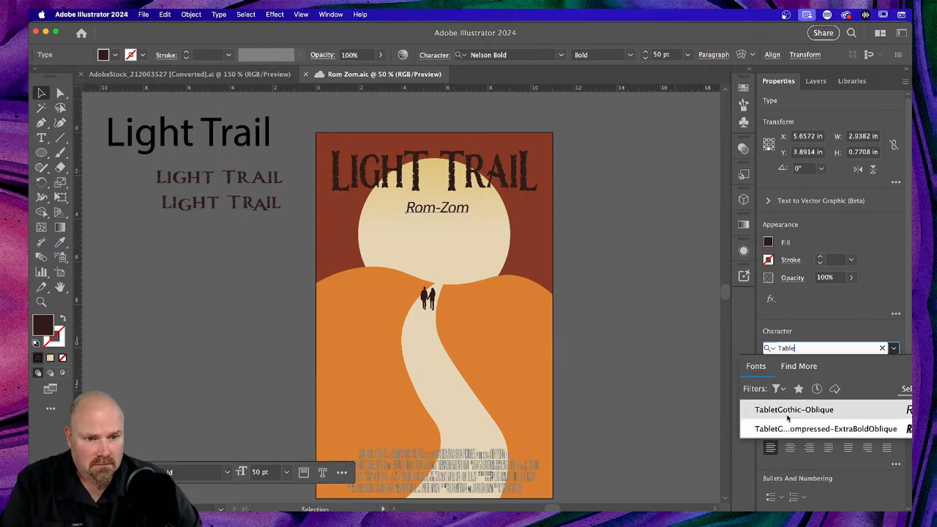
left_click(787, 415)
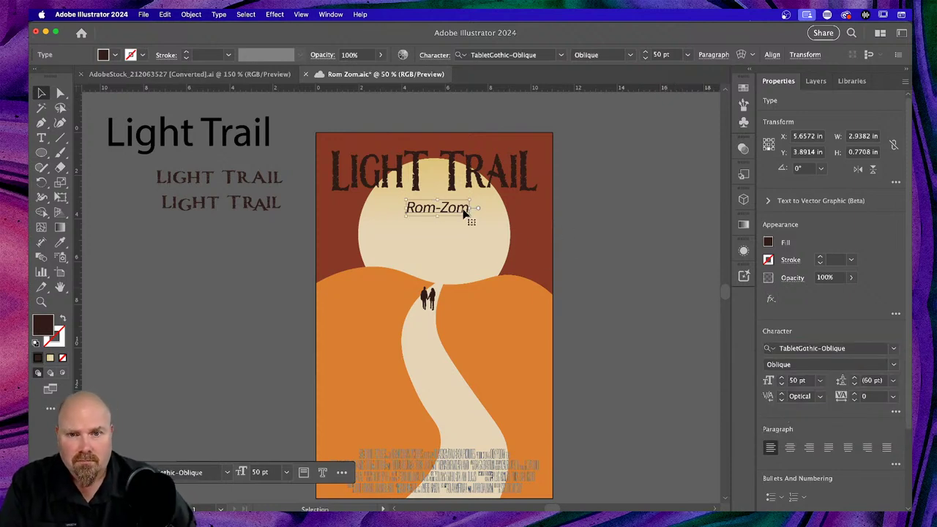
left_click(643, 261)
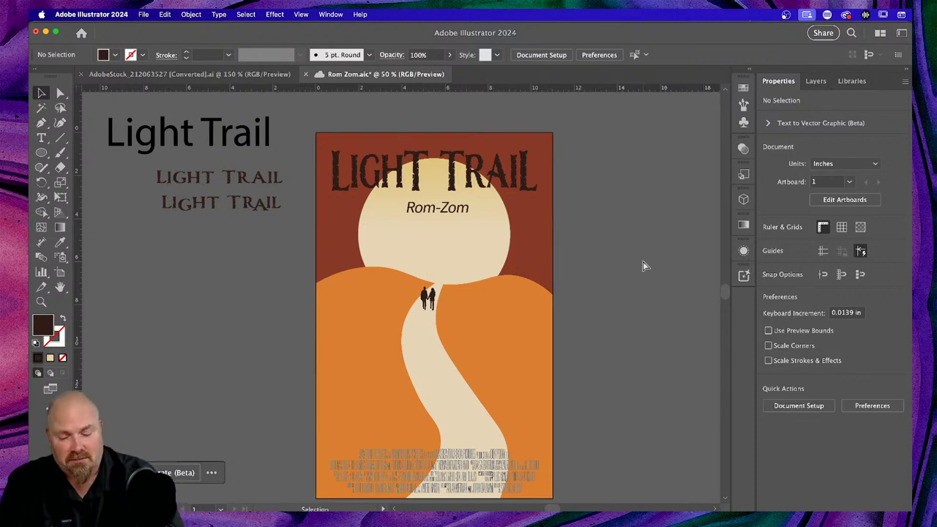
Zoom in to inspect the Rom-Zom subtitle closely, then fit the whole poster back in view
key("a")
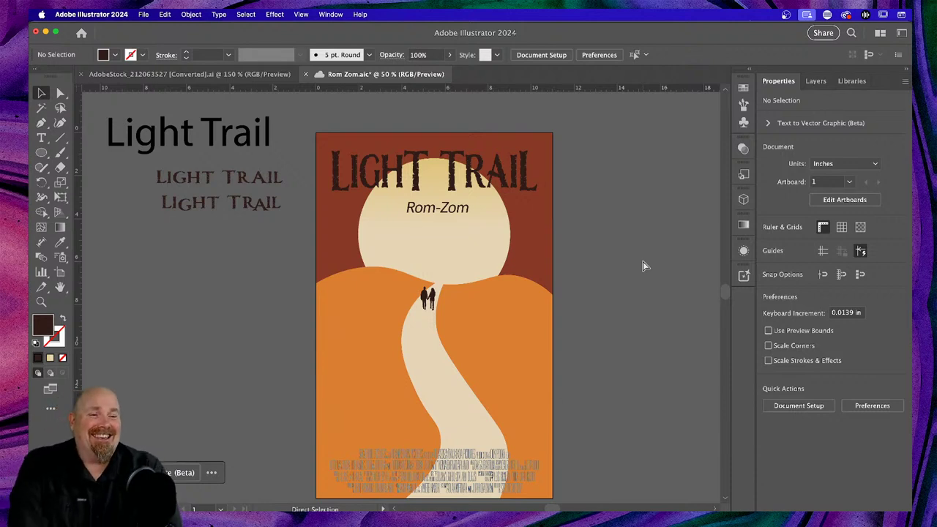
key("v")
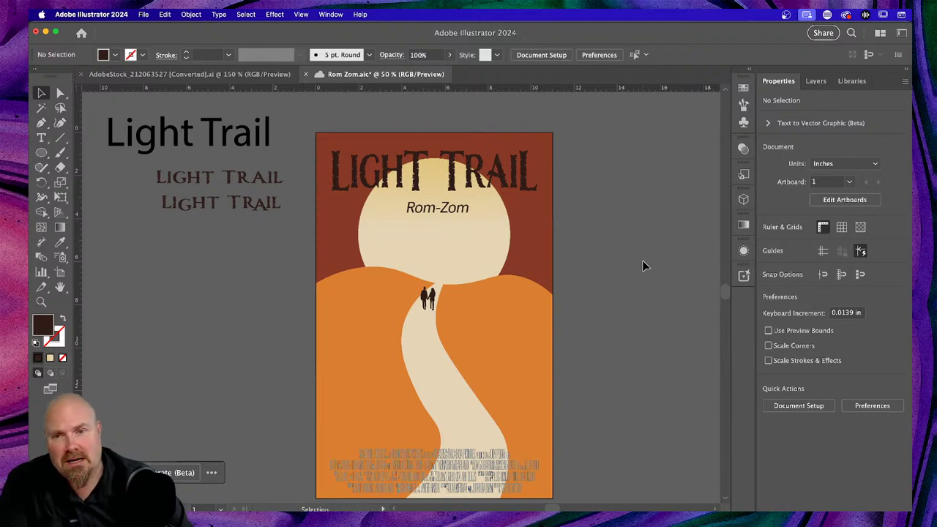
key("super+minus")
key("super+plus")
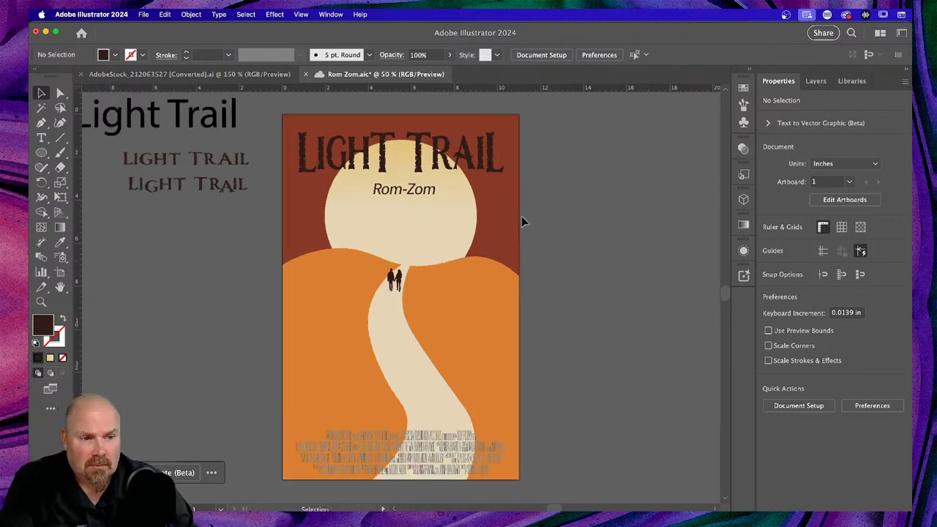
left_click(403, 193)
scroll(404, 197, "up", 3)
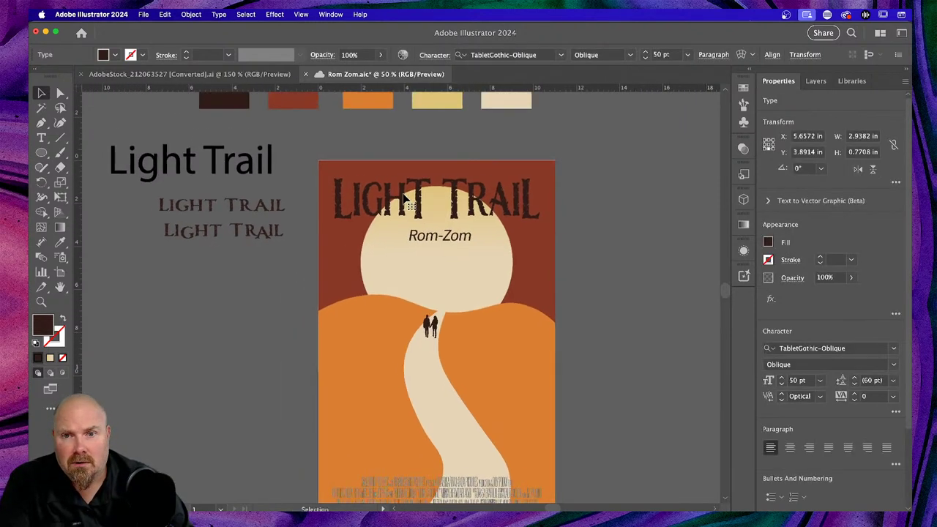
key("super+plus")
key("super+plus")
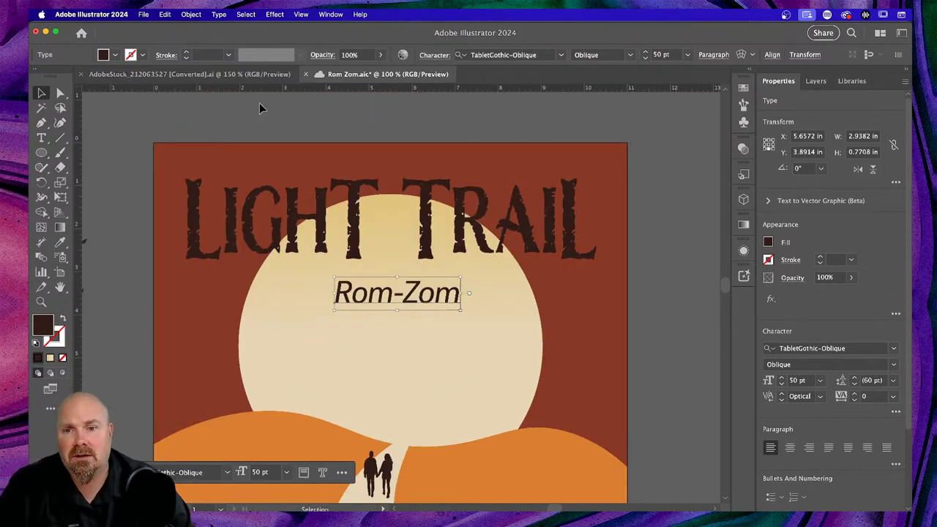
key("super+shift+a")
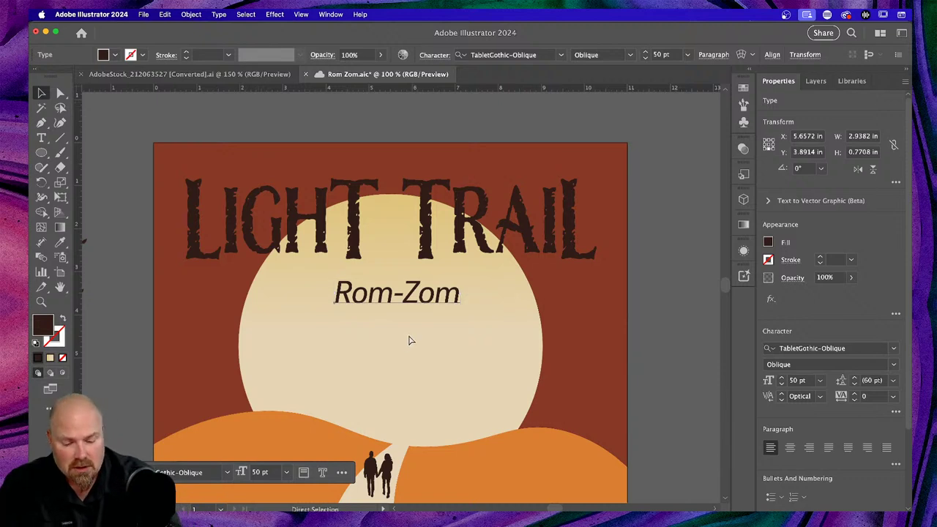
key("super+0")
key("v")
Duplicate the Rom-Zom subtitle onto the pasteboard left of the poster as a backup
left_click(409, 183)
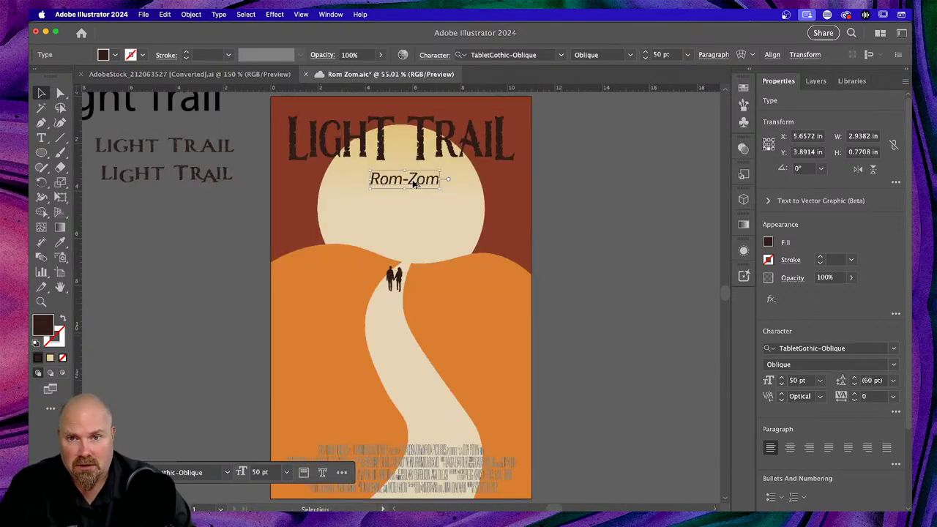
left_click_drag(413, 183, 153, 216)
left_click(437, 185)
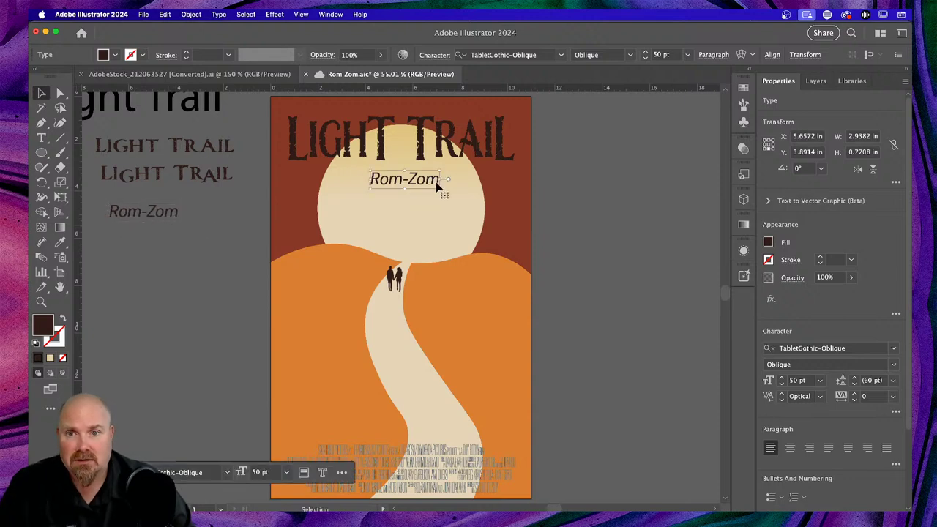
left_click(218, 14)
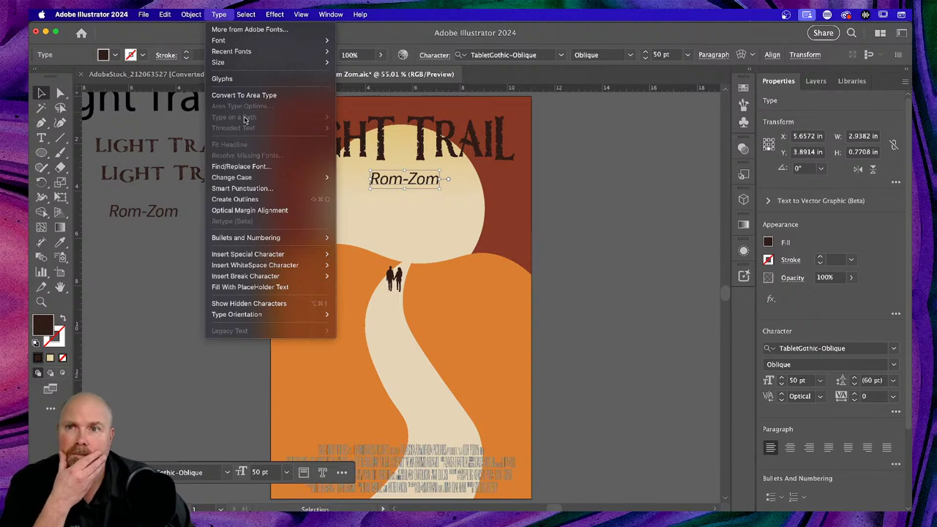
Look through the Type, Select and Object menus, then bring up Effect > Distort & Transform
mouse_move(253, 16)
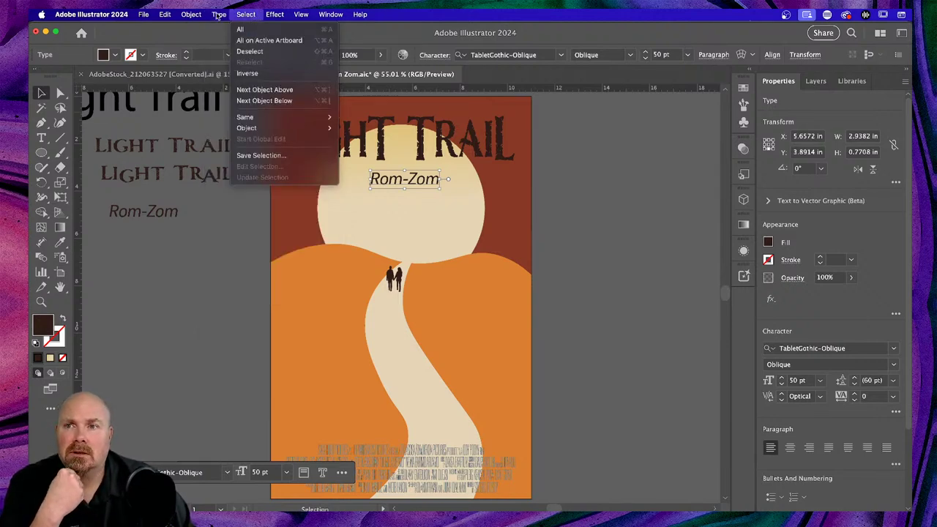
mouse_move(191, 15)
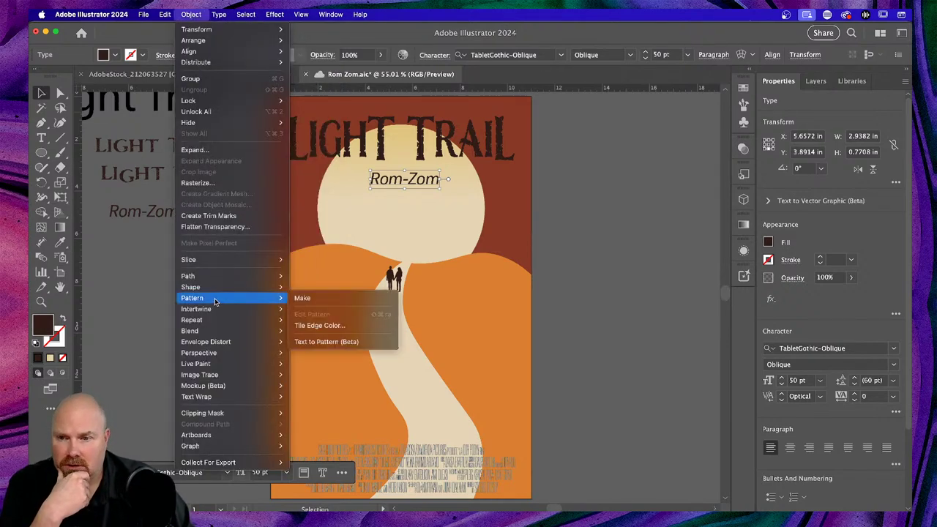
mouse_move(216, 291)
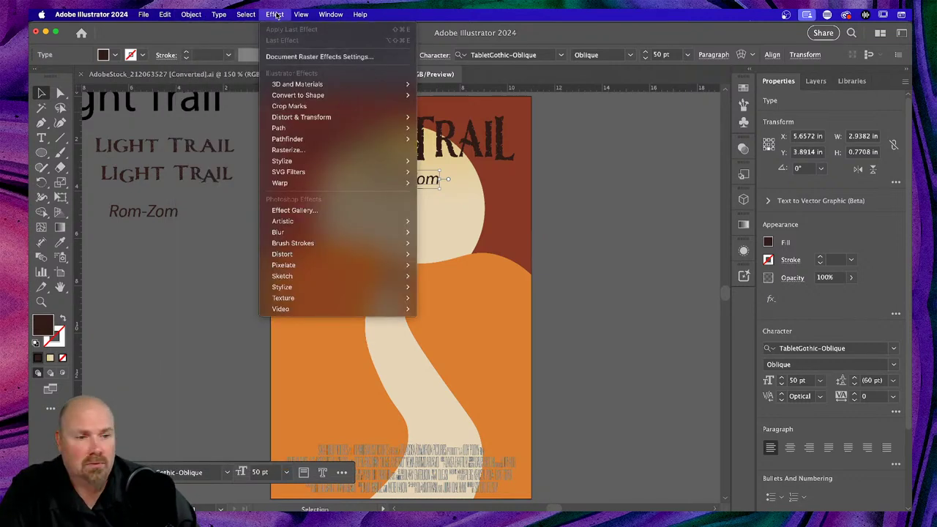
mouse_move(269, 232)
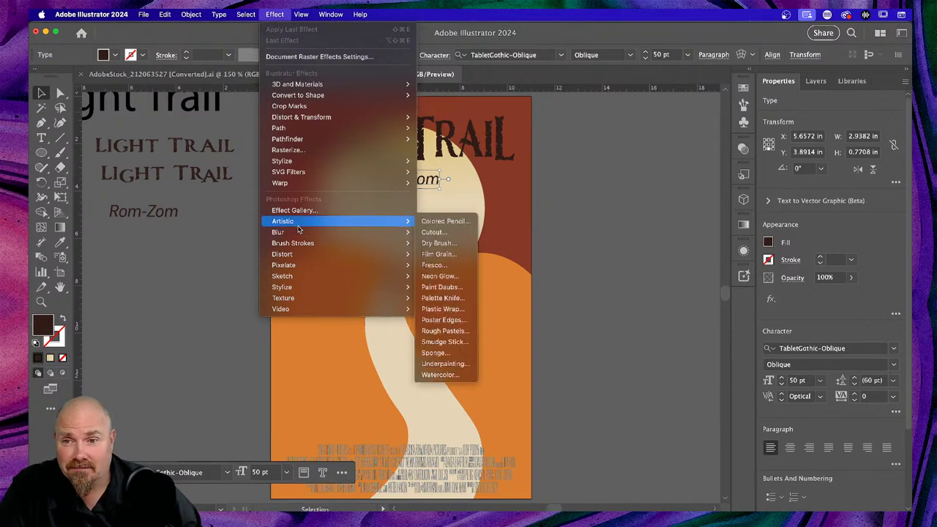
Apply Roughen to the subtitle with Absolute size 0.07 in, detail 9/in and Corner points
mouse_move(337, 119)
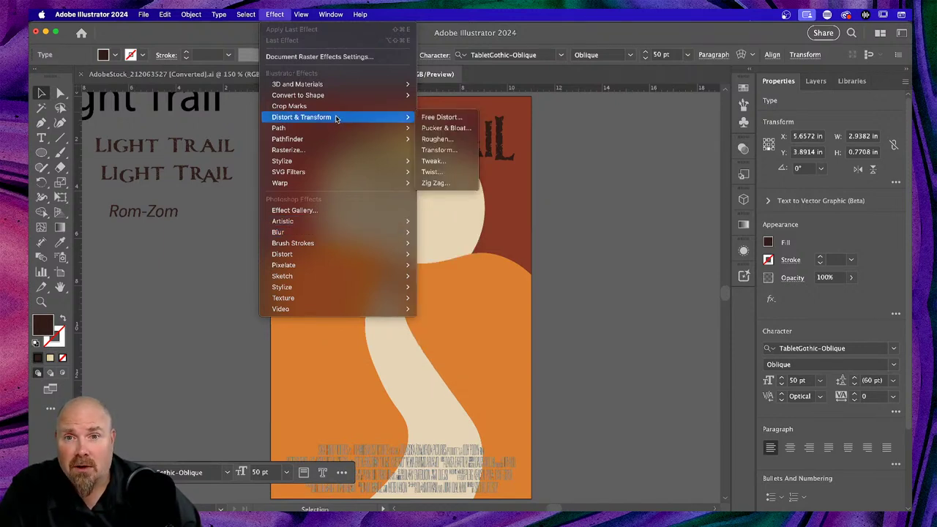
left_click(442, 139)
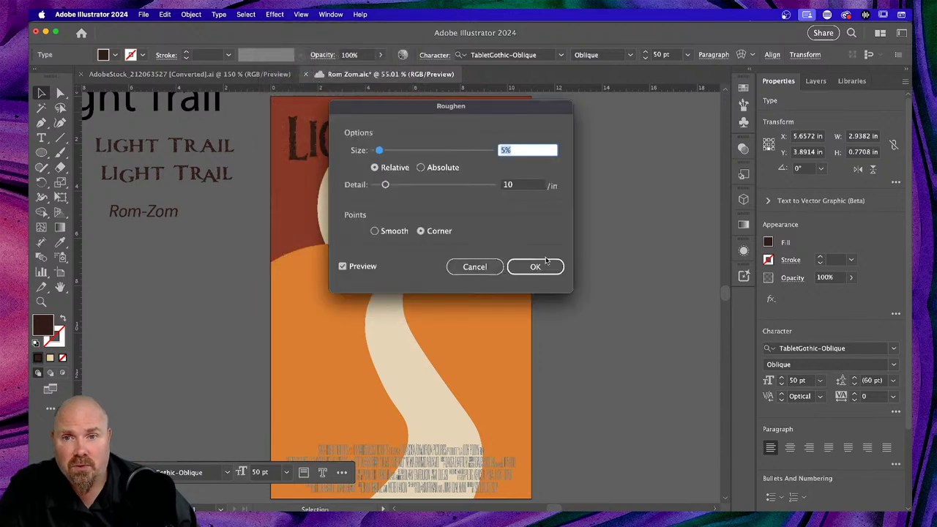
left_click_drag(495, 104, 789, 108)
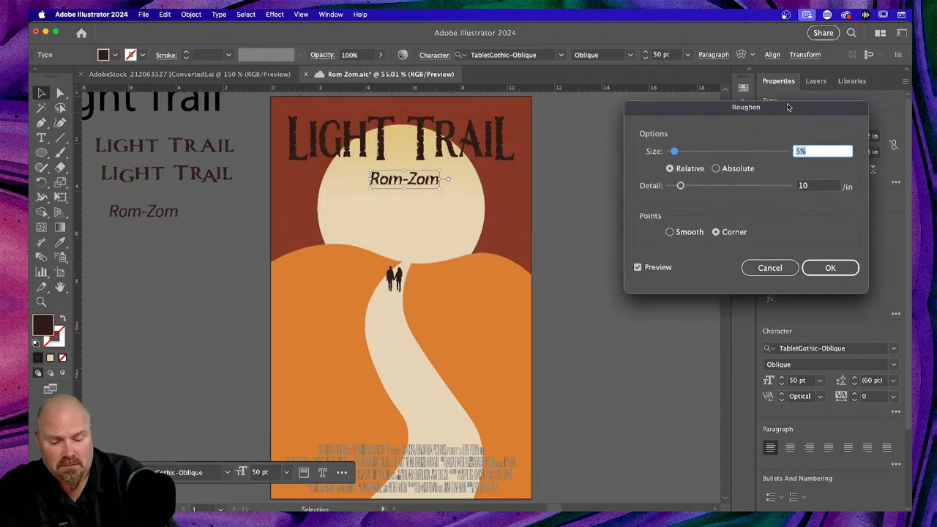
left_click(716, 168)
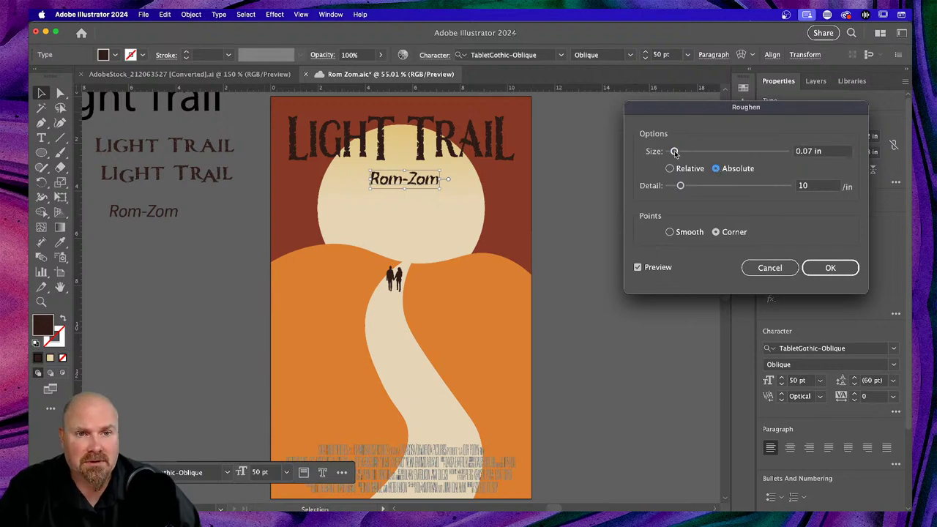
left_click_drag(681, 186, 673, 188)
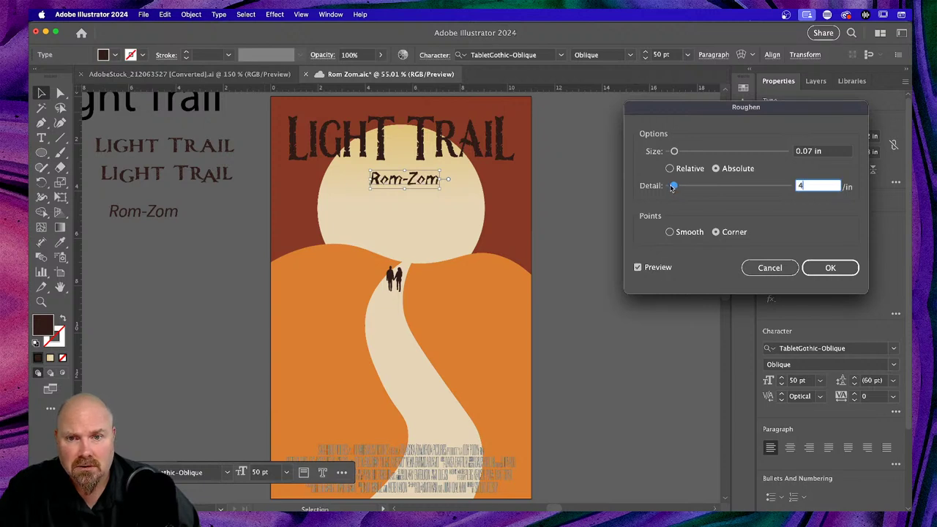
left_click(675, 152)
left_click_drag(674, 153, 682, 188)
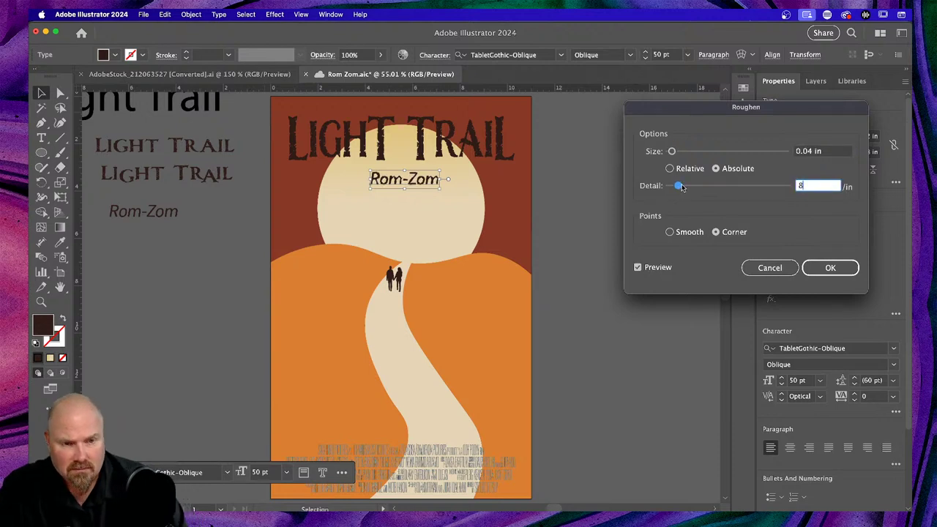
left_click(669, 233)
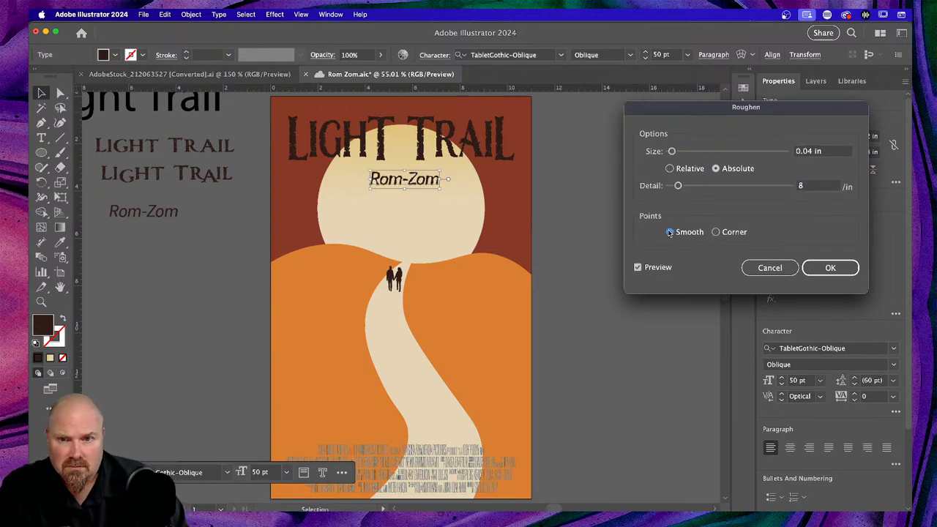
left_click(715, 232)
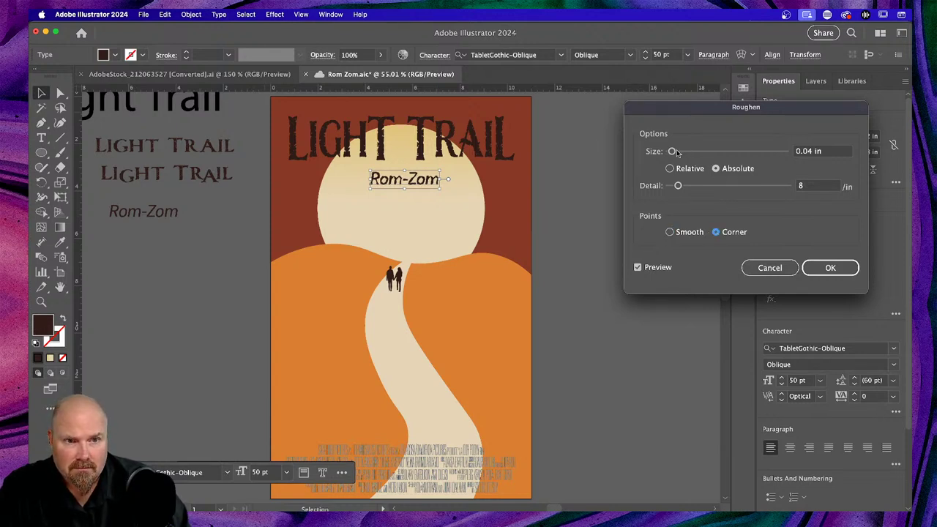
left_click_drag(673, 151, 675, 152)
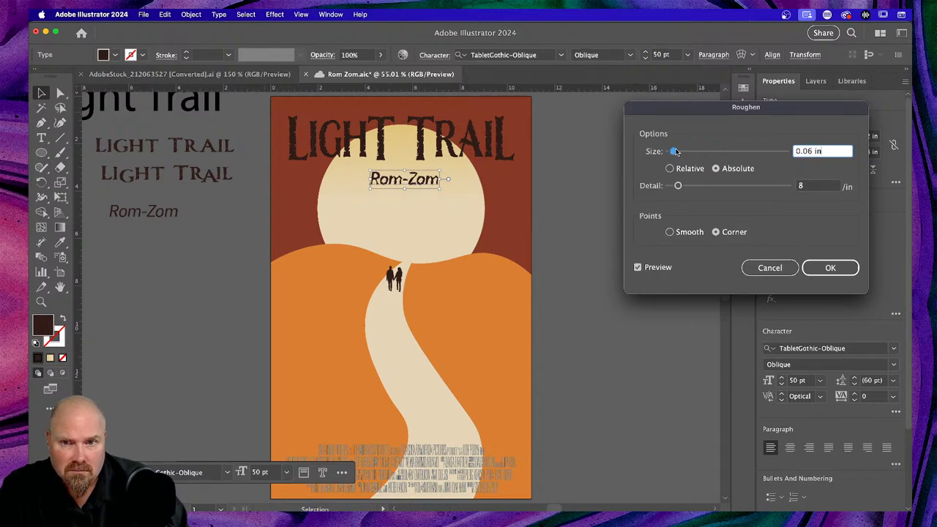
left_click_drag(675, 151, 676, 151)
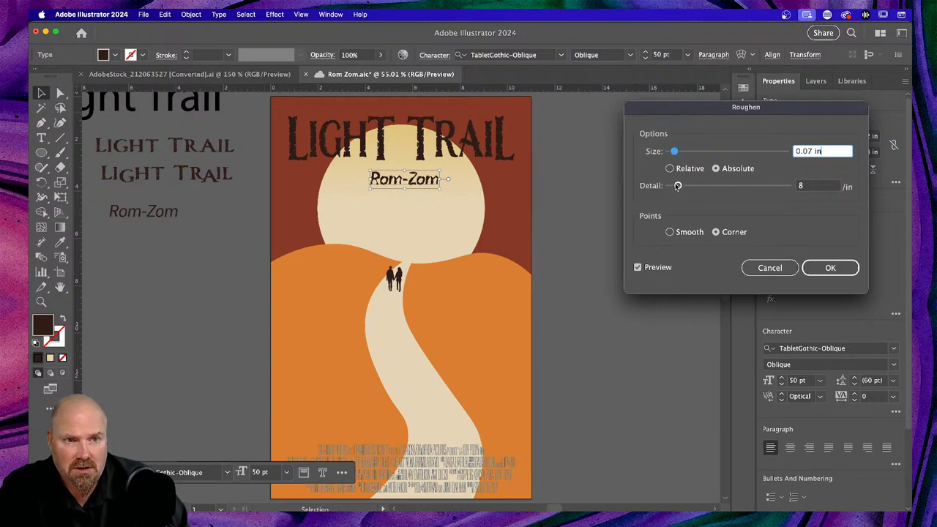
left_click_drag(678, 186, 678, 186)
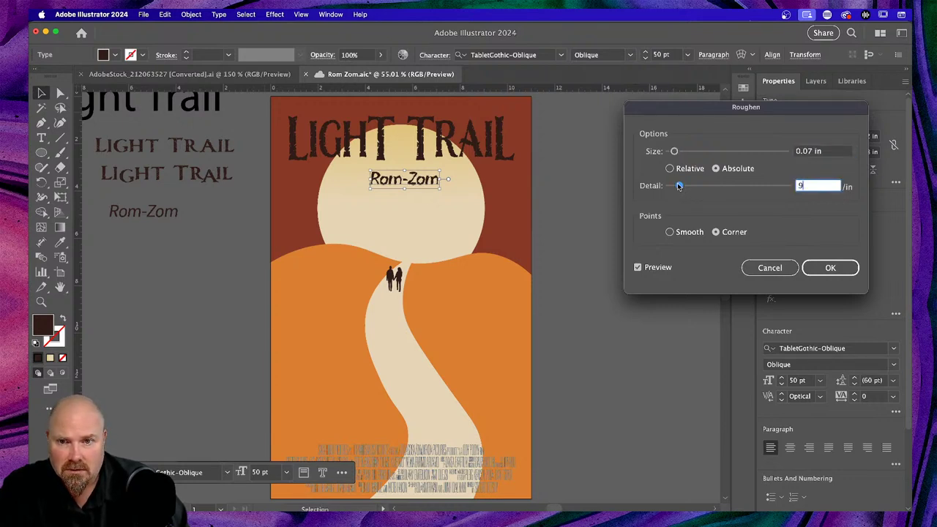
left_click(830, 268)
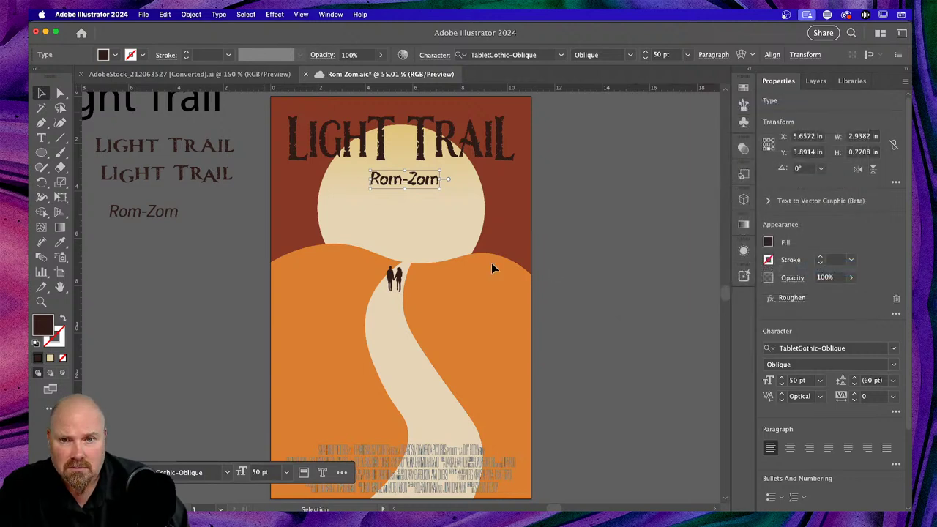
Inspect the rough edges, then fade the Rom-Zom subtitle to about 66% opacity via Appearance
left_click(675, 235)
scroll(675, 230, "left", 2)
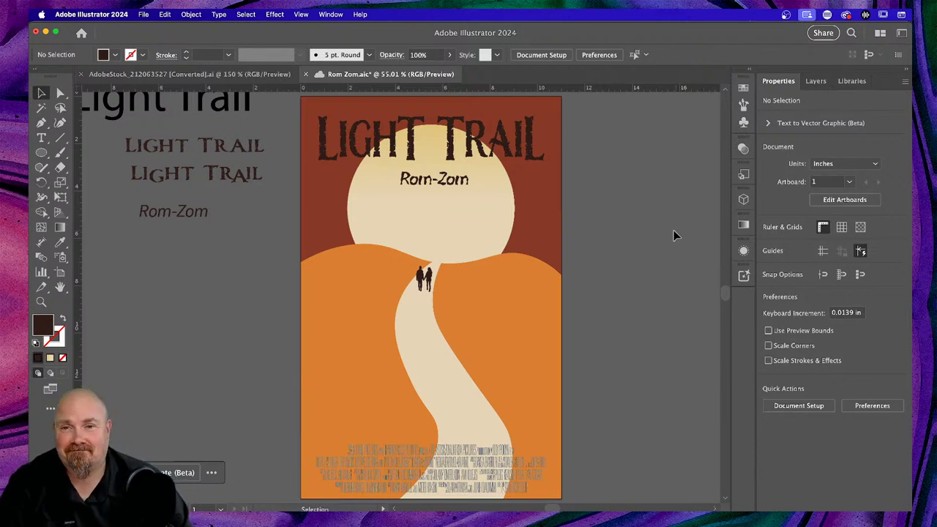
left_click(433, 183)
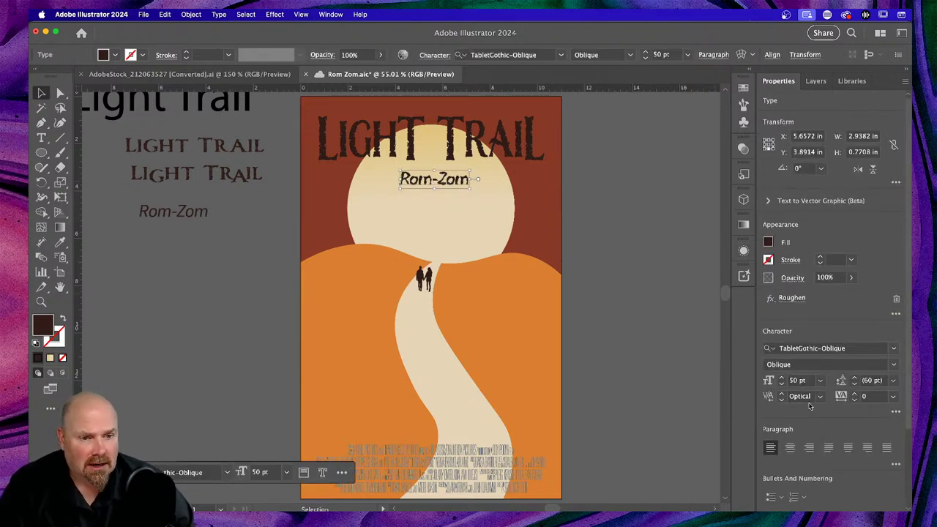
left_click(744, 251)
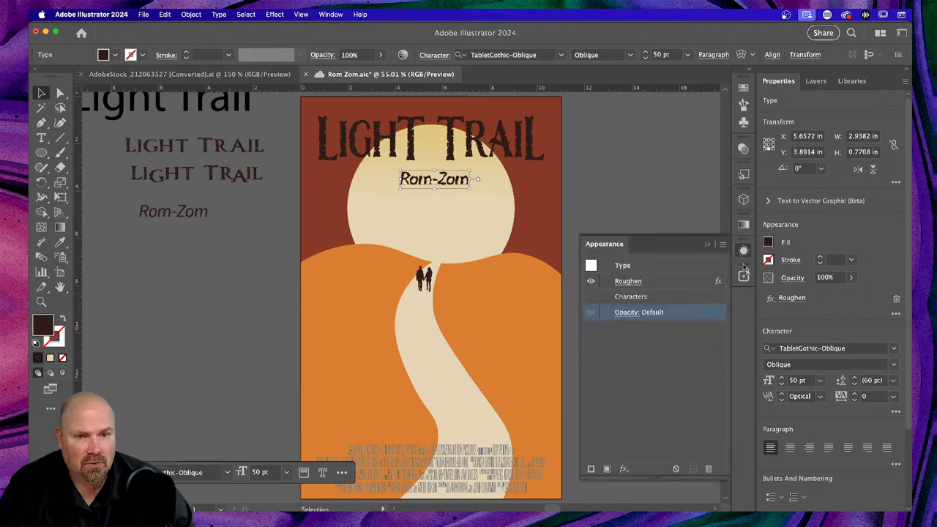
left_click(628, 313)
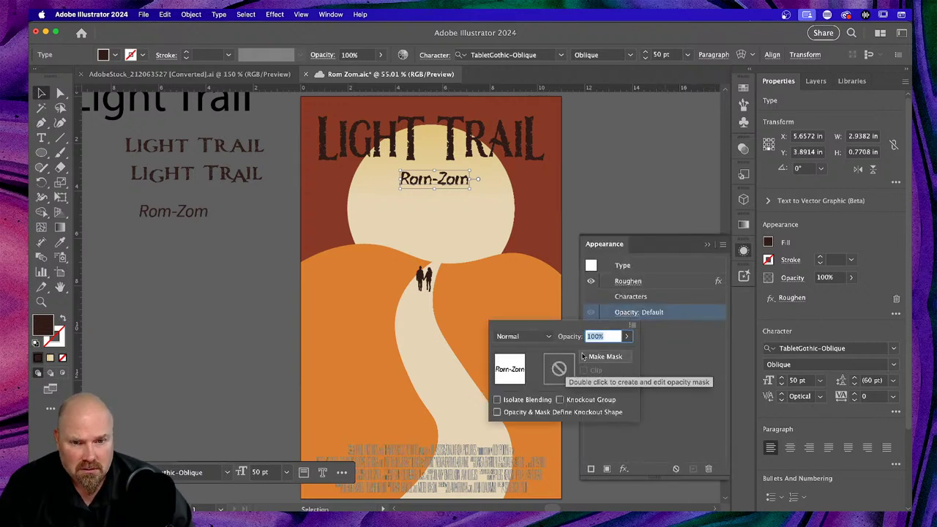
left_click(626, 337)
left_click_drag(628, 354, 609, 355)
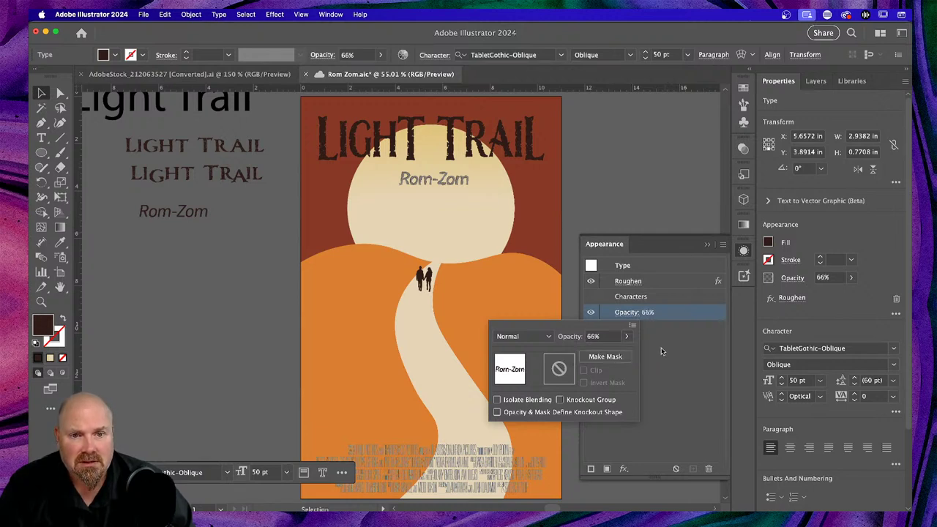
Judge the faded look, then restore the Rom-Zom subtitle to 100% opacity
left_click(637, 188)
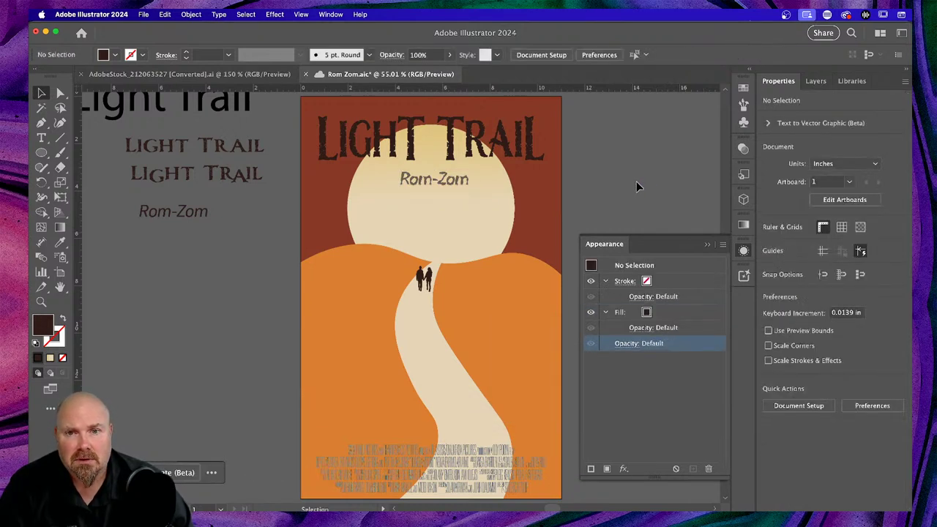
scroll(643, 192, "left", 3)
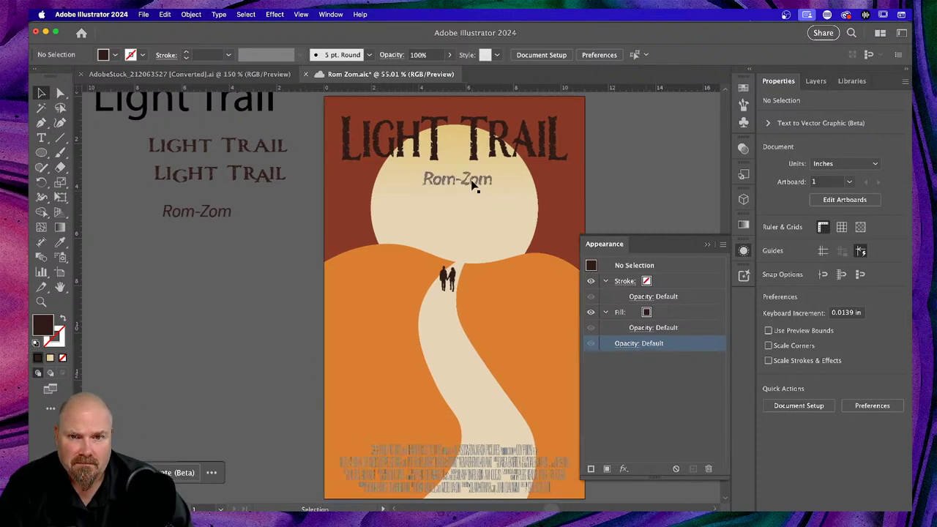
left_click(628, 345)
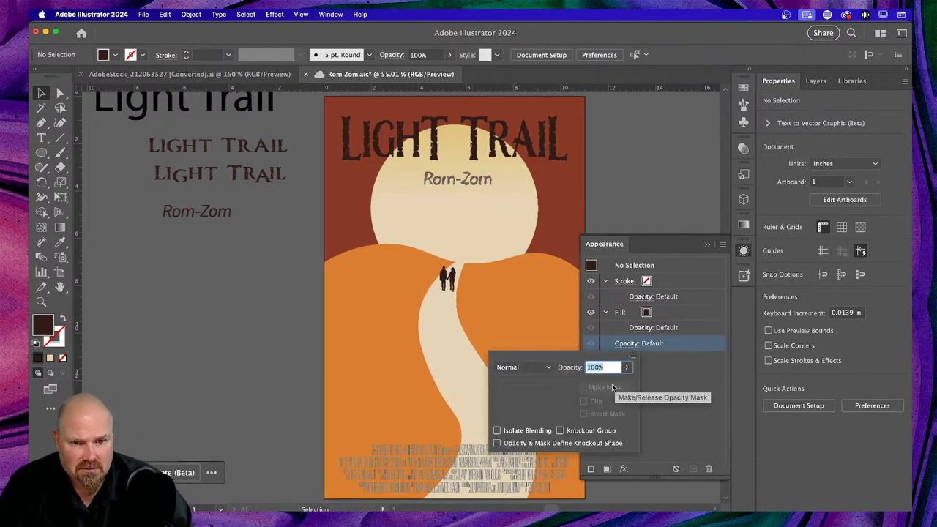
left_click(643, 331)
left_click(644, 328)
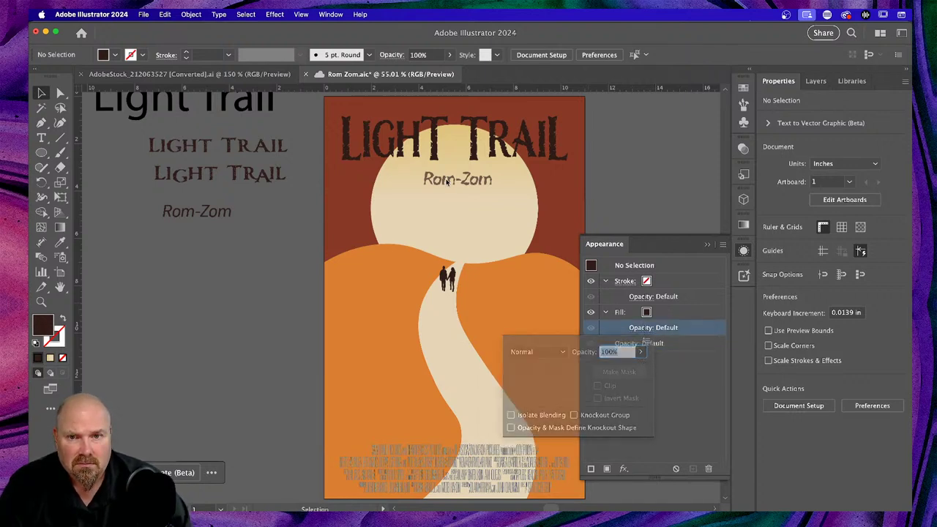
left_click(440, 183)
left_click(629, 313)
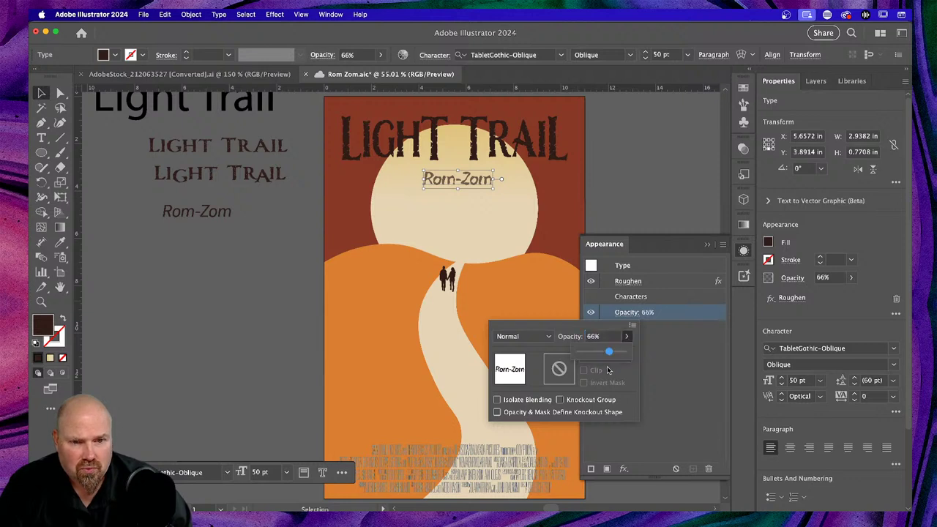
left_click_drag(610, 351, 651, 355)
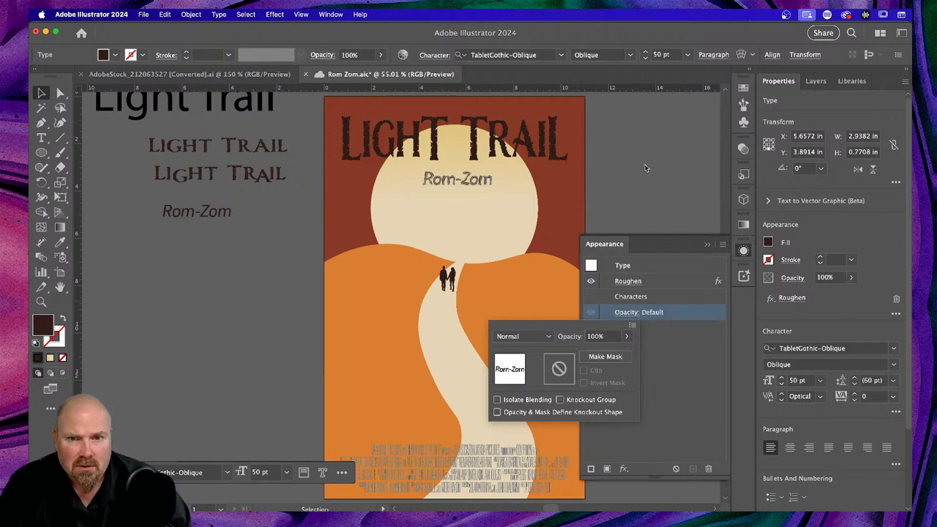
Close the Appearance panel, fill the Rom-Zom subtitle with the dark red swatch, and review it
left_click(654, 216)
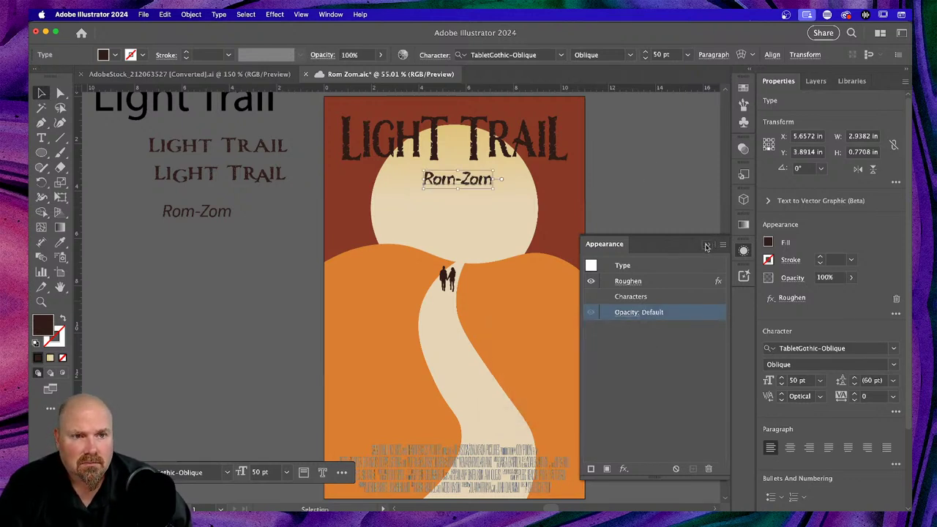
left_click(709, 244)
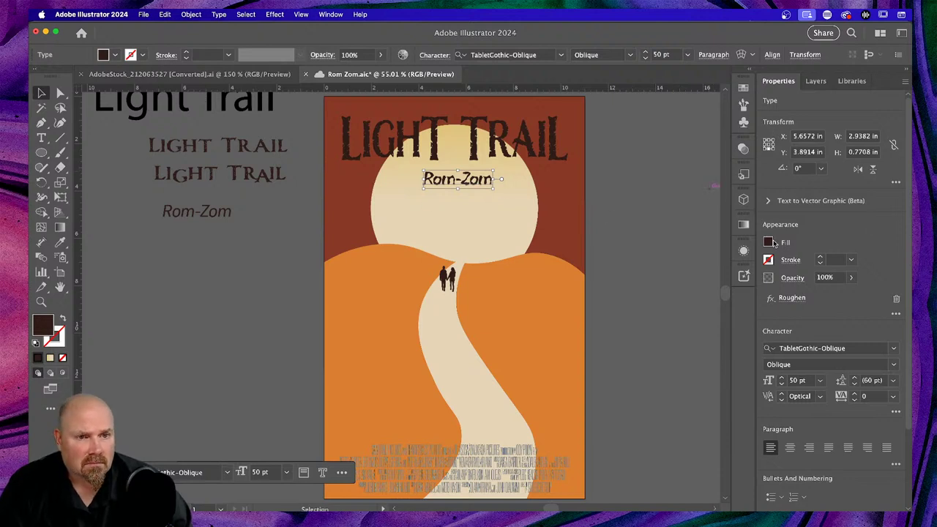
left_click(770, 243)
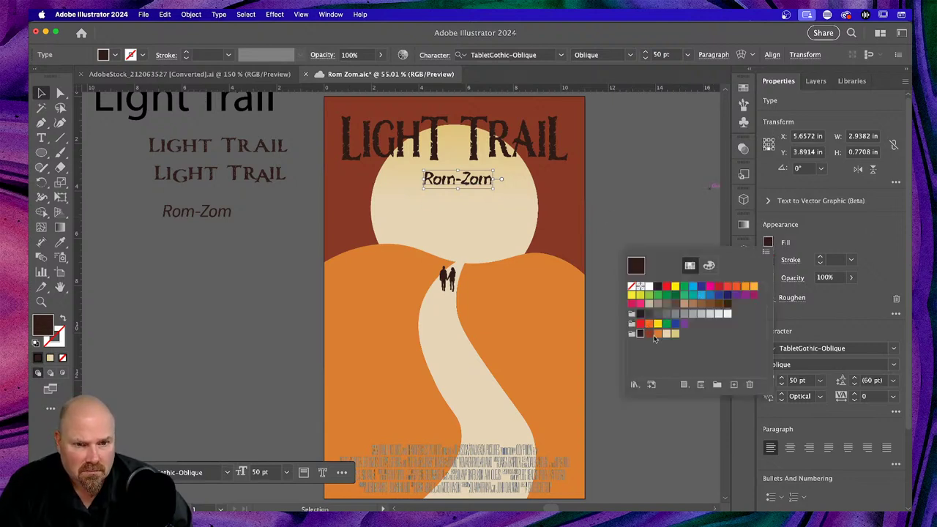
left_click(656, 334)
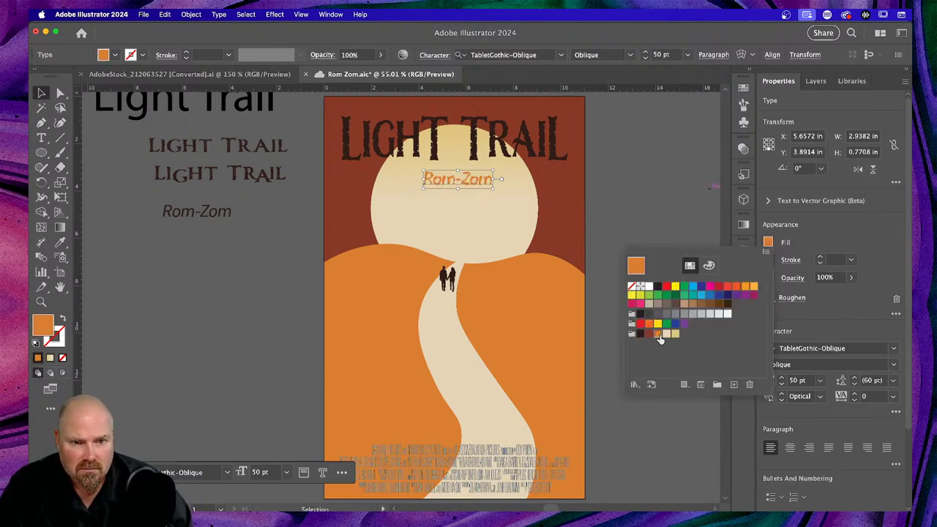
left_click(649, 334)
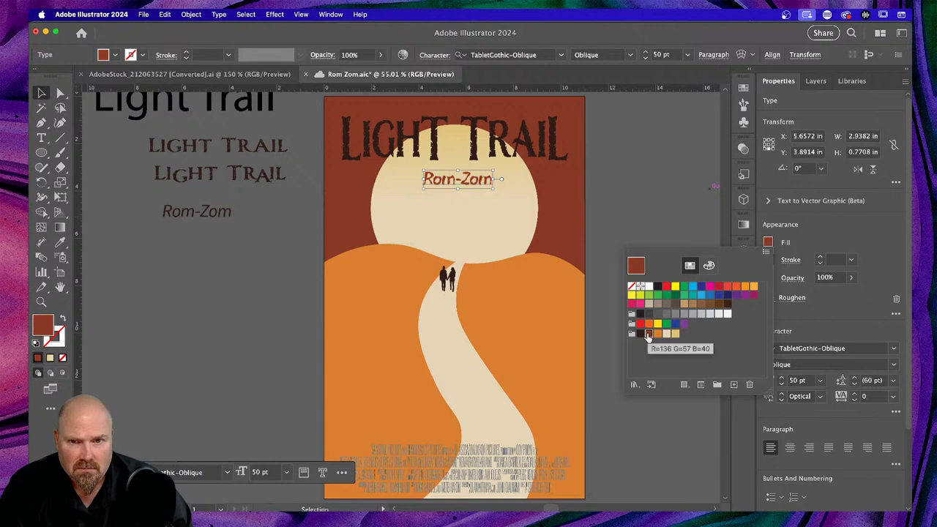
left_click(640, 210)
scroll(639, 210, "up", 1)
scroll(640, 210, "up", 1)
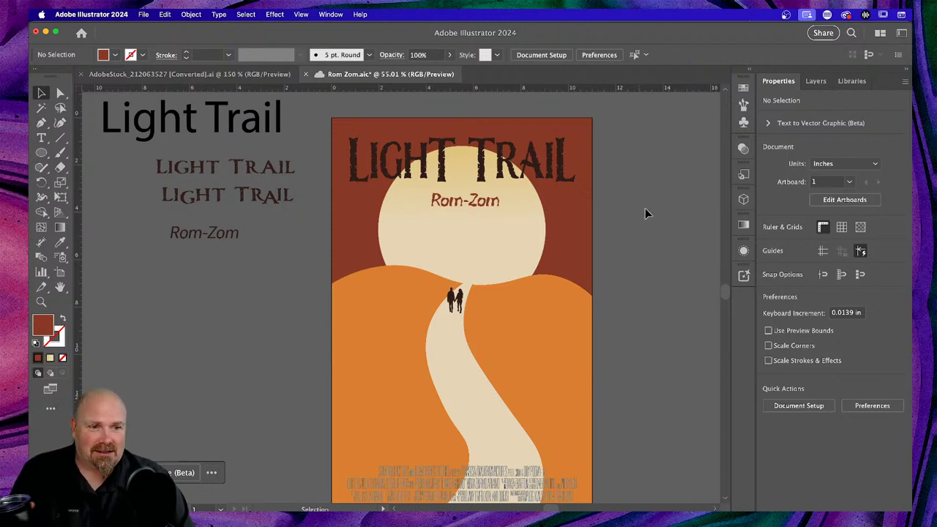
scroll(646, 213, "down", 3)
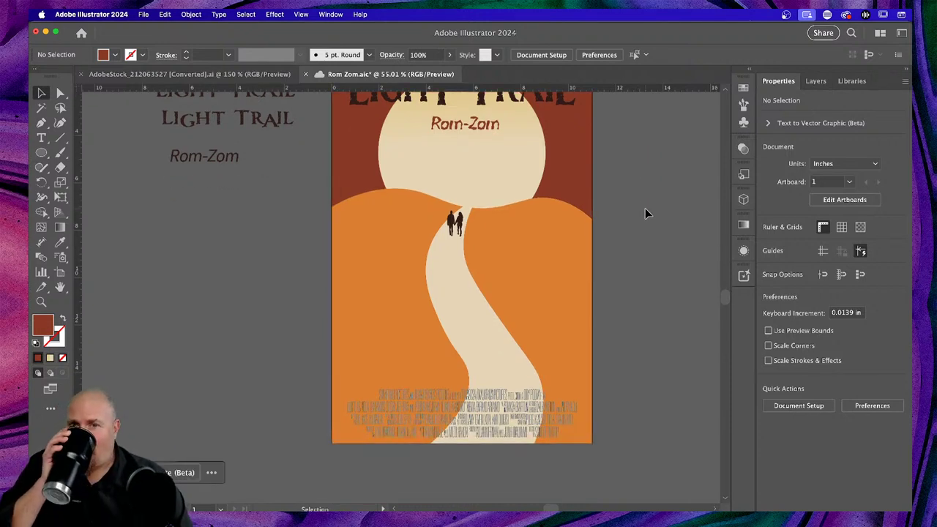
scroll(645, 213, "up", 1)
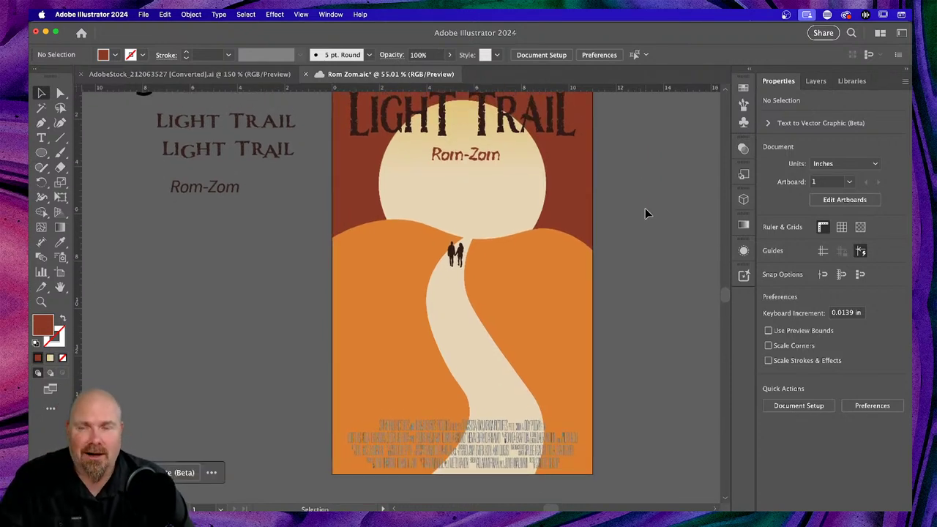
Compare the AdobeStock people-silhouettes file with the zoomed-out Rom Zom poster, switching between documents
left_click(241, 73)
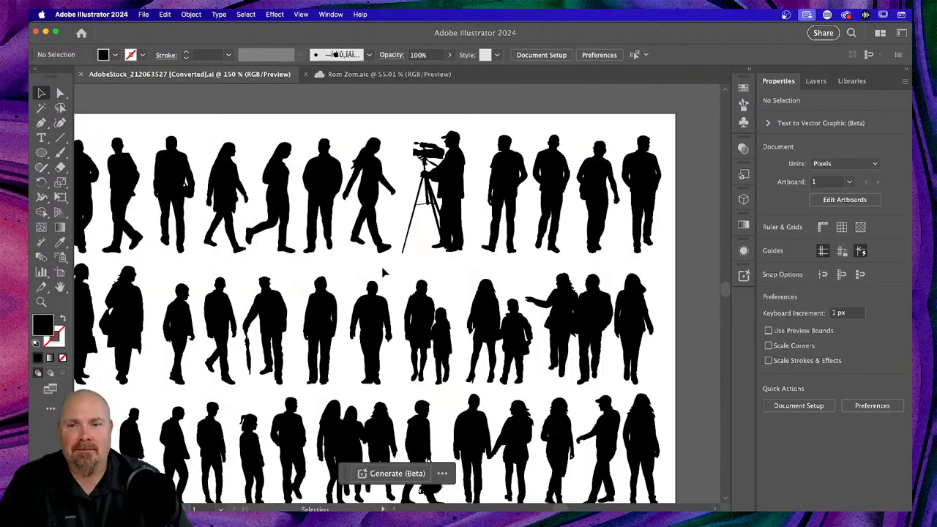
scroll(515, 224, "down", 2)
scroll(517, 224, "left", 2)
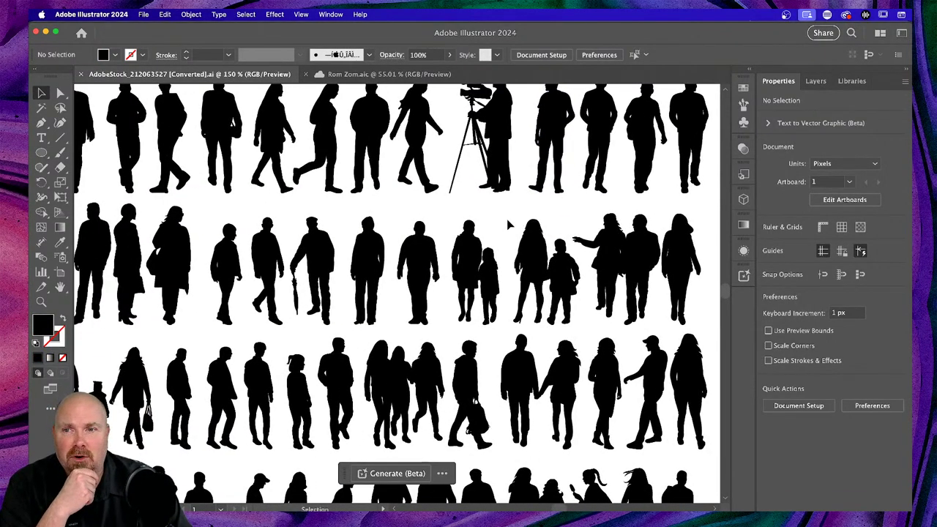
left_click(396, 74)
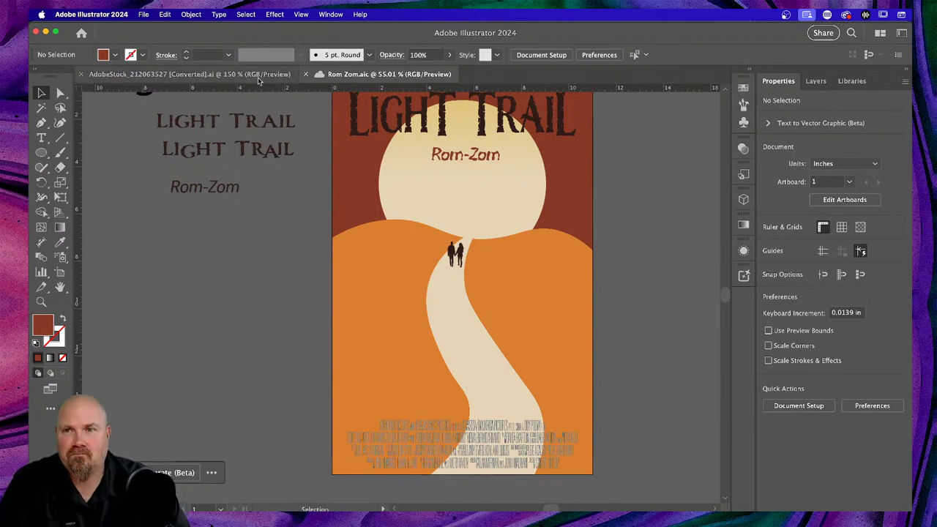
scroll(265, 99, "left", 3)
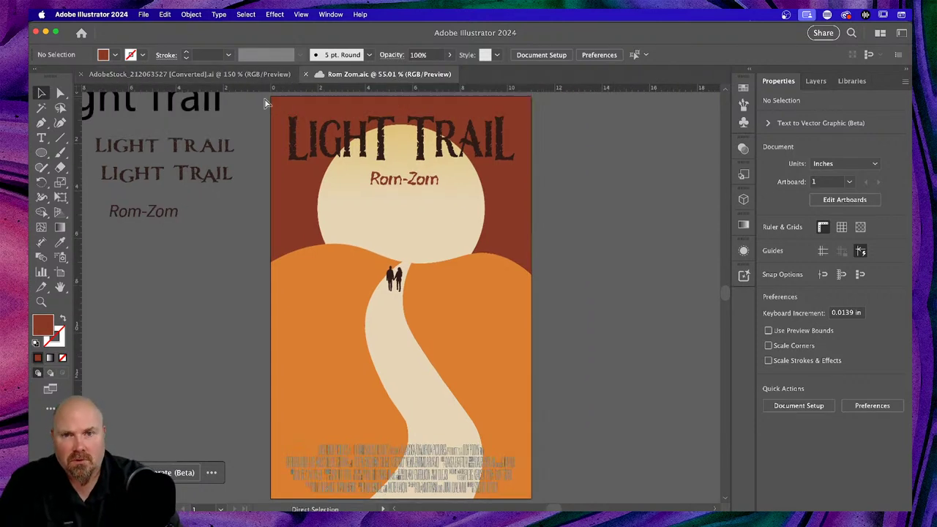
key("super+minus")
key("super+minus")
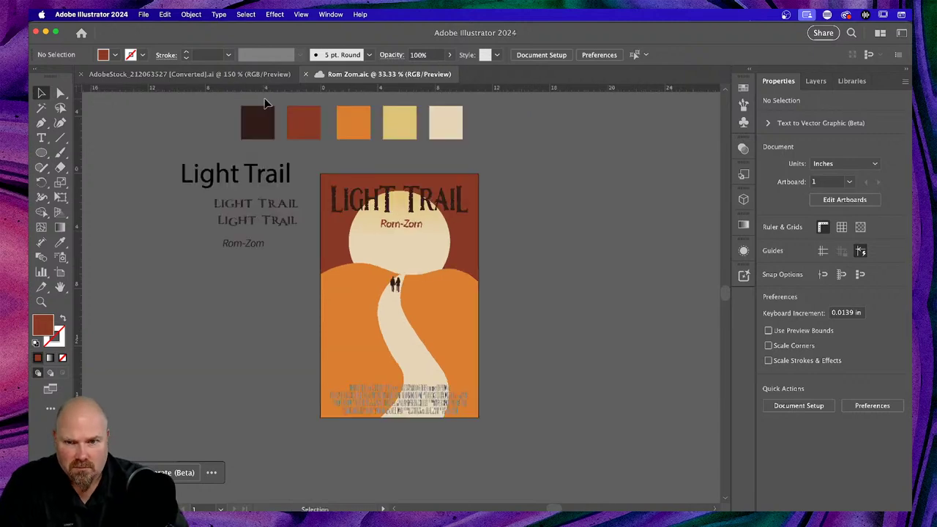
left_click(223, 76)
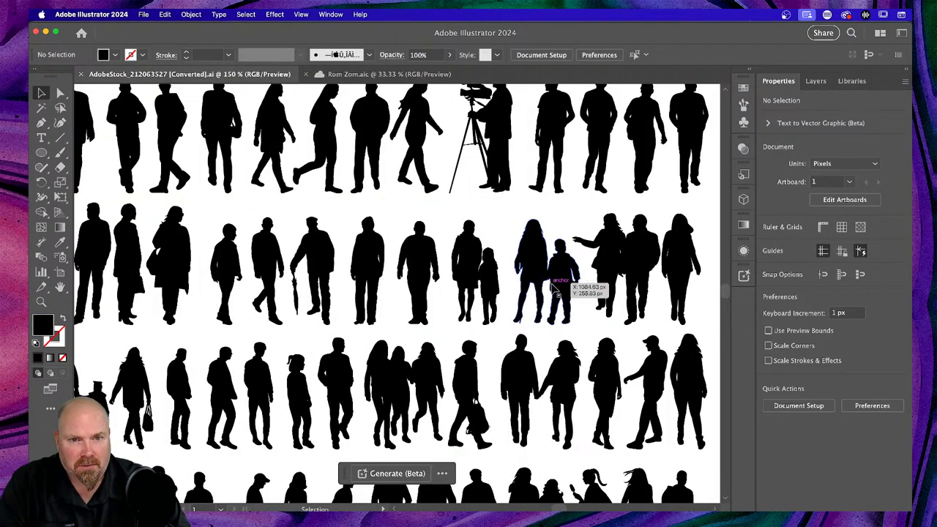
scroll(555, 289, "up", 3)
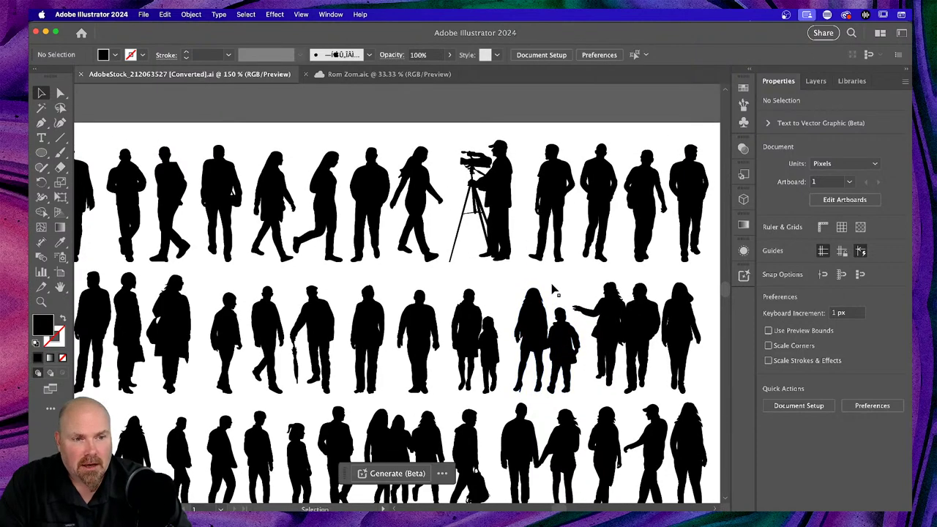
scroll(554, 290, "left", 5)
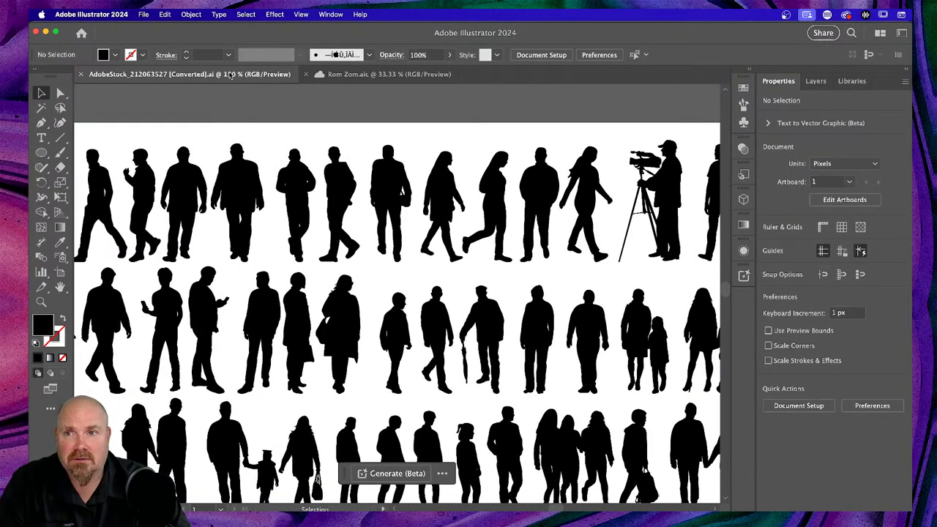
left_click(388, 74)
In the Layers panel, lock the Cred layer and add a new layer above it
left_click(816, 81)
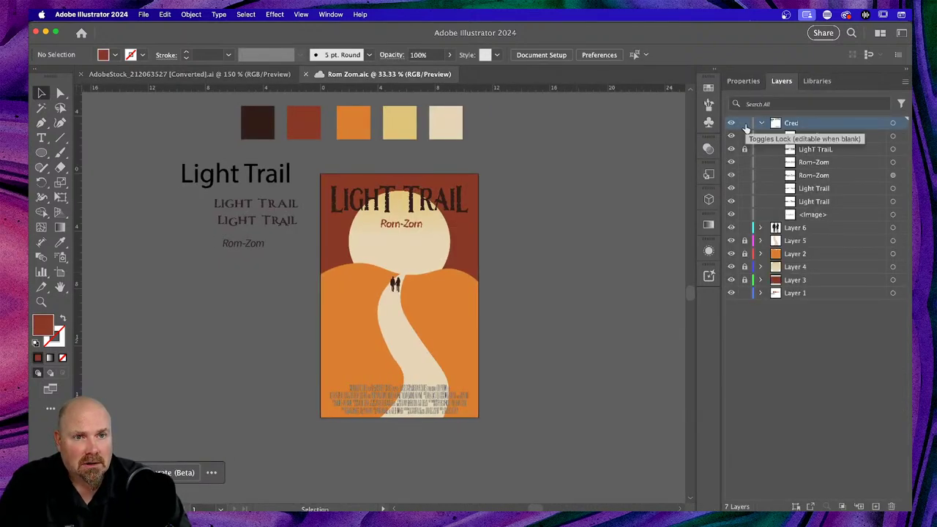
left_click(746, 124)
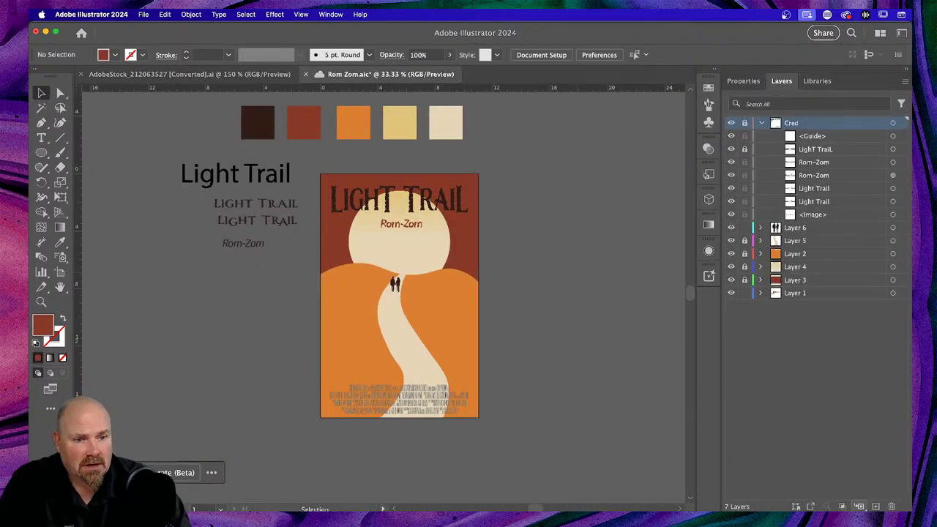
left_click(875, 506)
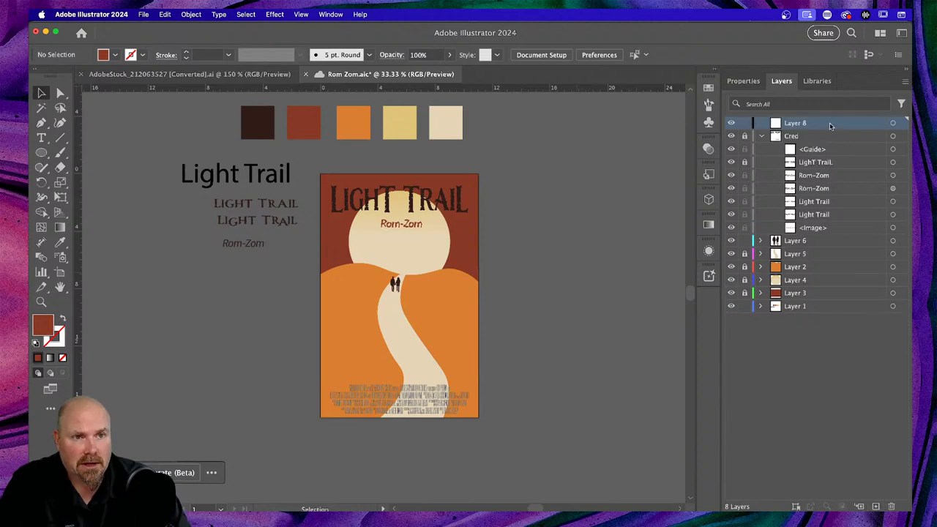
Pan around the AdobeStock silhouettes file, then return to the Light Trail poster
left_click(158, 75)
scroll(415, 232, "down", 3)
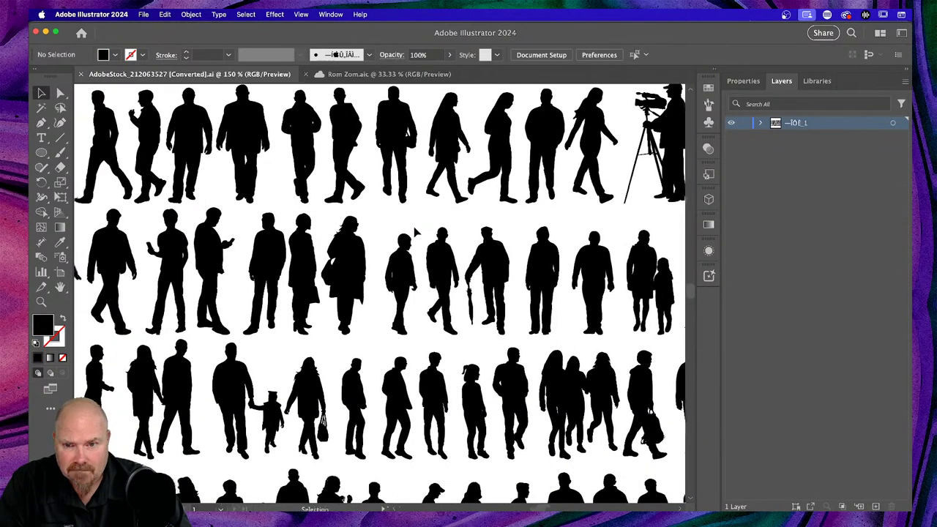
scroll(415, 232, "down", 10)
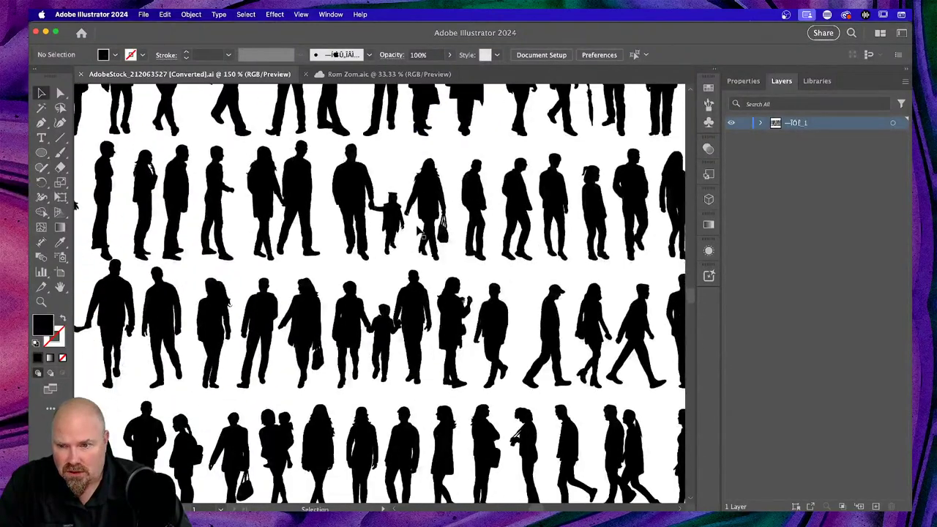
scroll(417, 231, "down", 5)
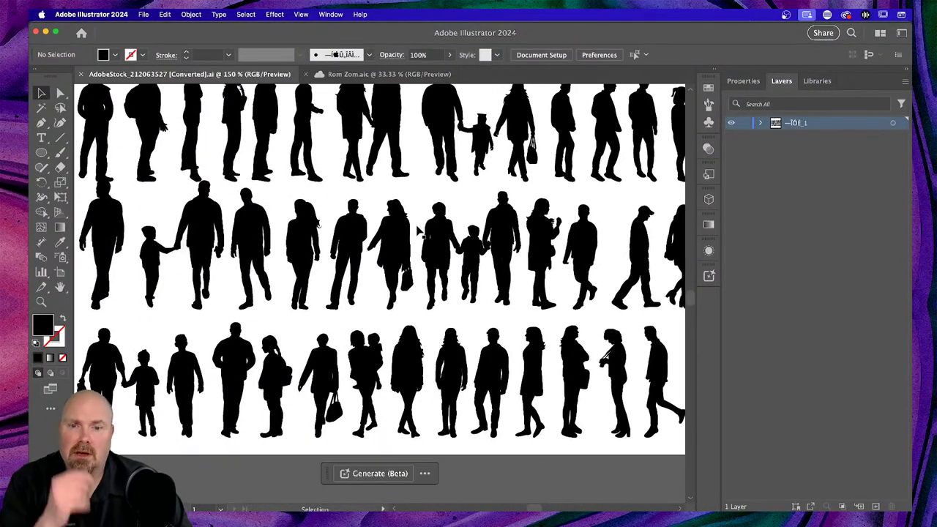
scroll(417, 232, "down", 3)
scroll(417, 231, "right", 3)
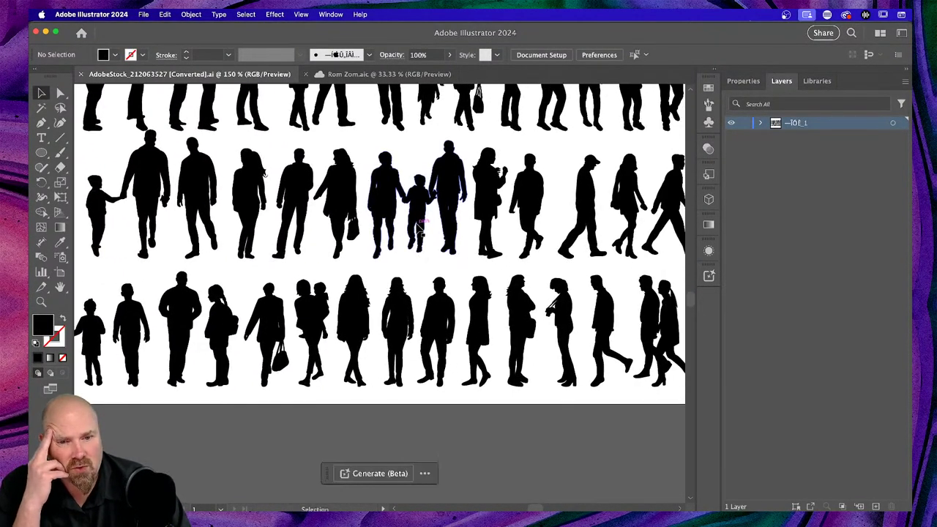
scroll(418, 231, "right", 6)
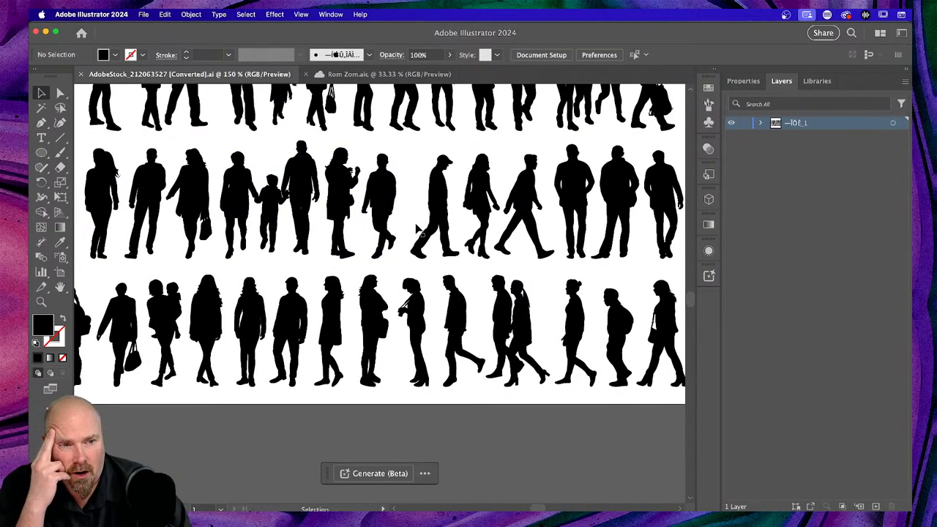
scroll(461, 223, "right", 5)
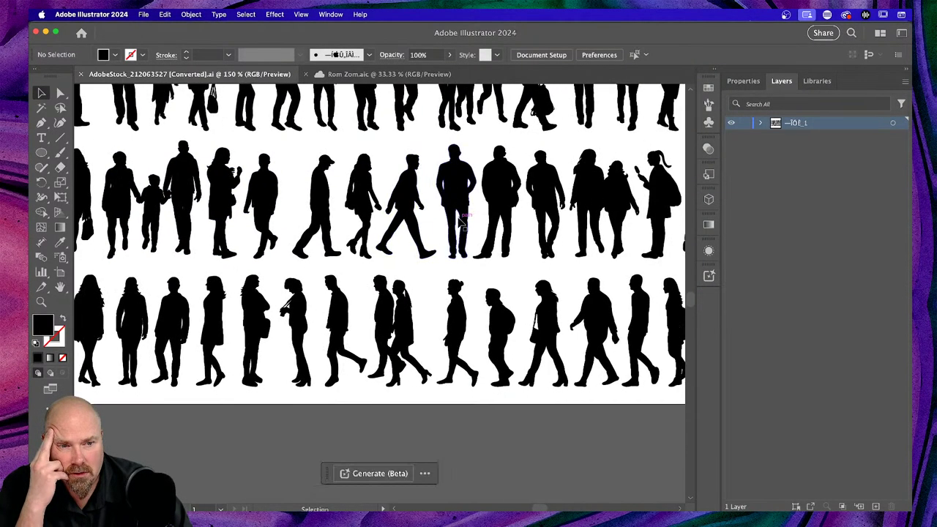
scroll(462, 224, "right", 3)
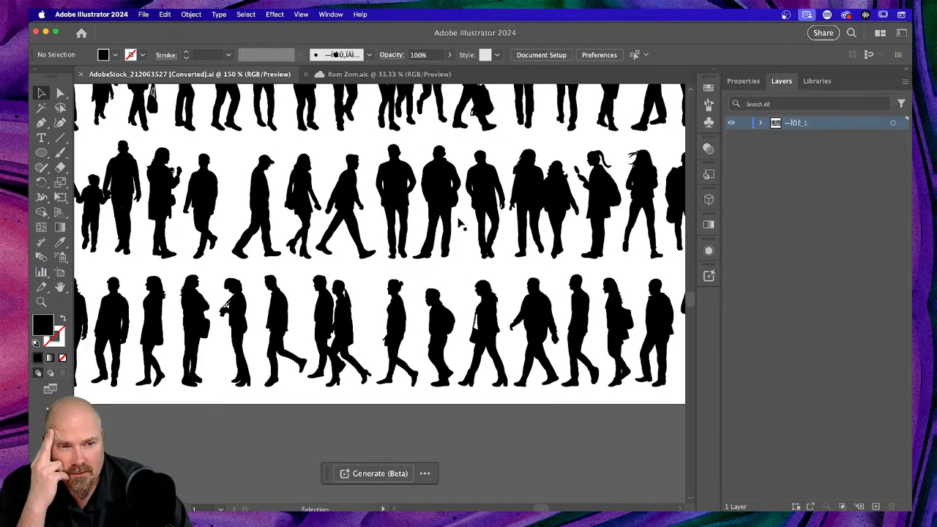
scroll(461, 224, "right", 3)
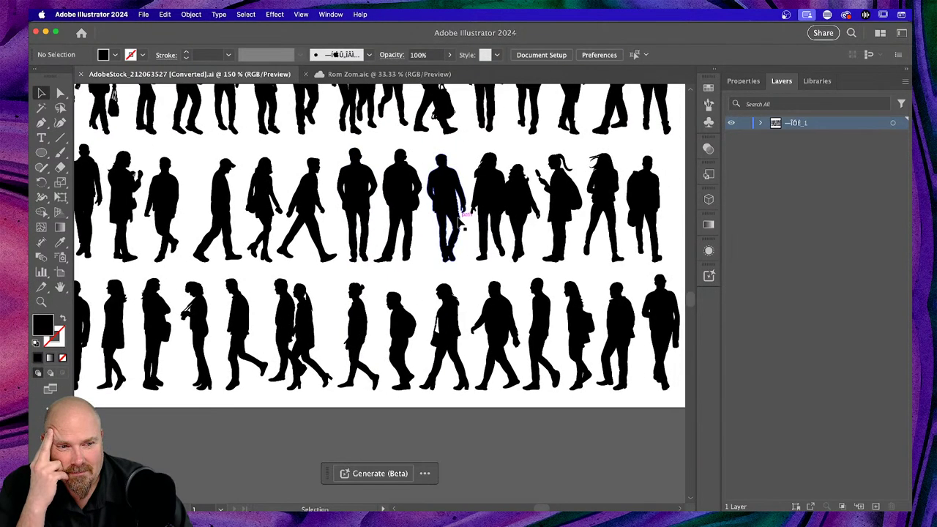
scroll(461, 223, "up", 2)
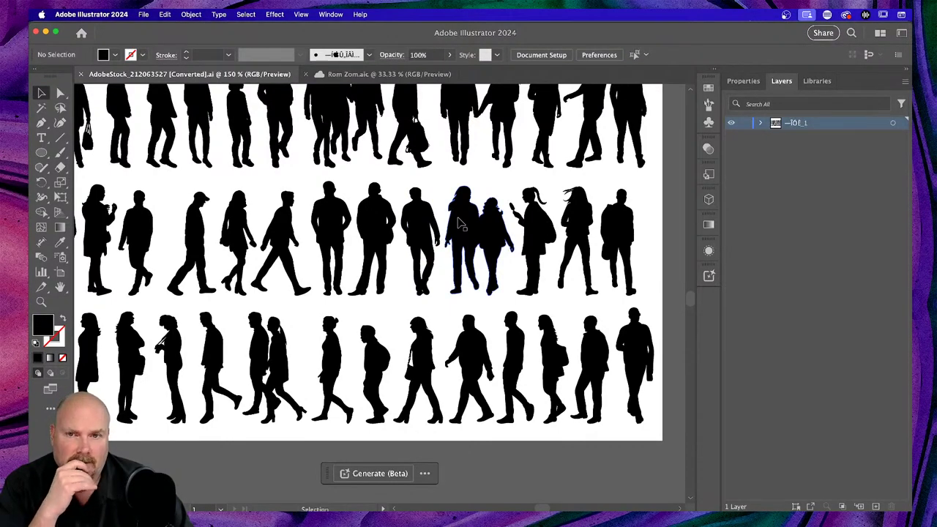
left_click(352, 74)
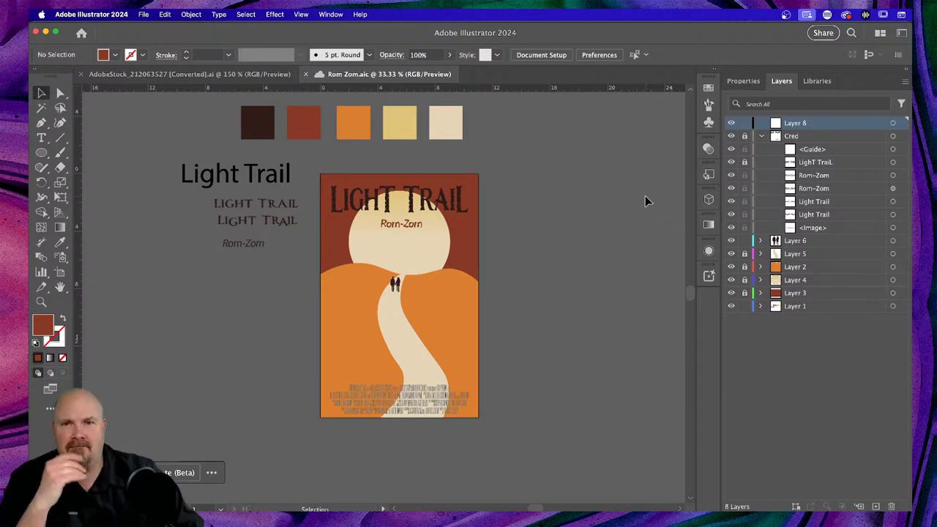
In a new Chrome tab, search Adobe Stock for 'bite marks'
key("super+Tab")
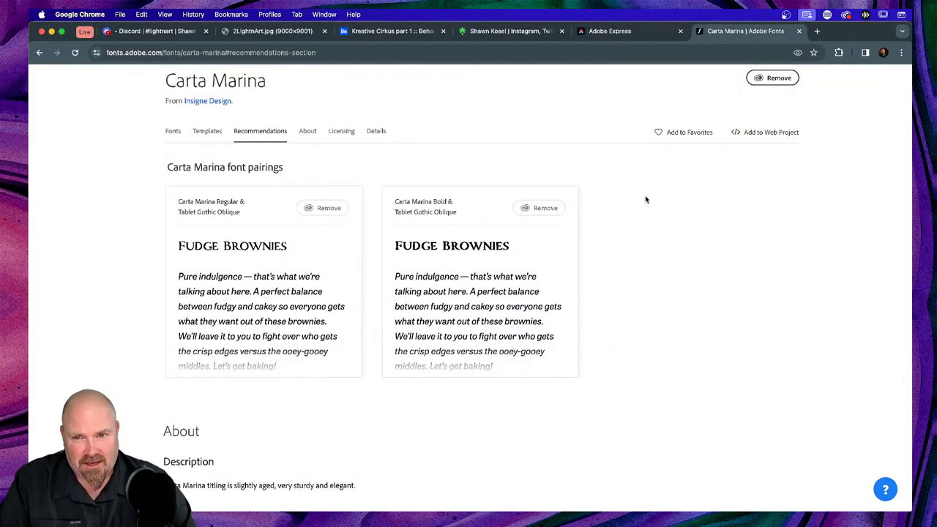
left_click(816, 31)
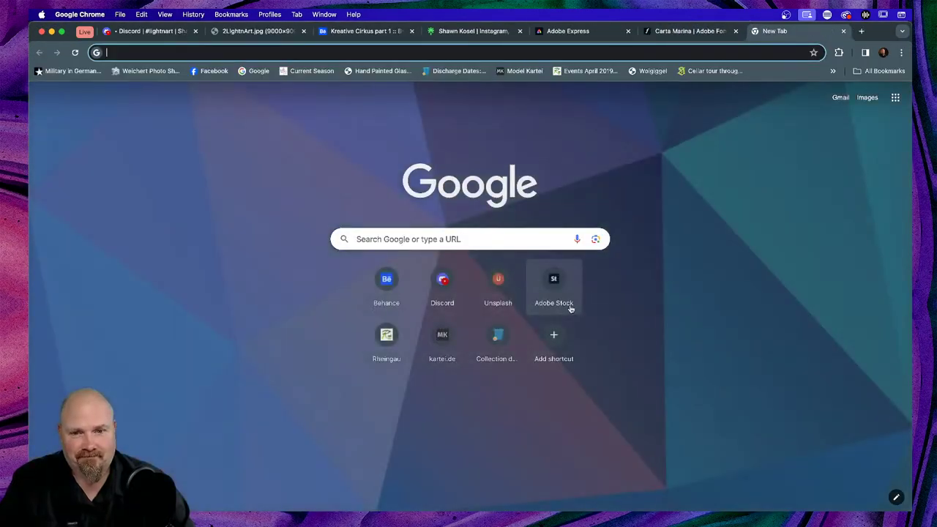
left_click(557, 280)
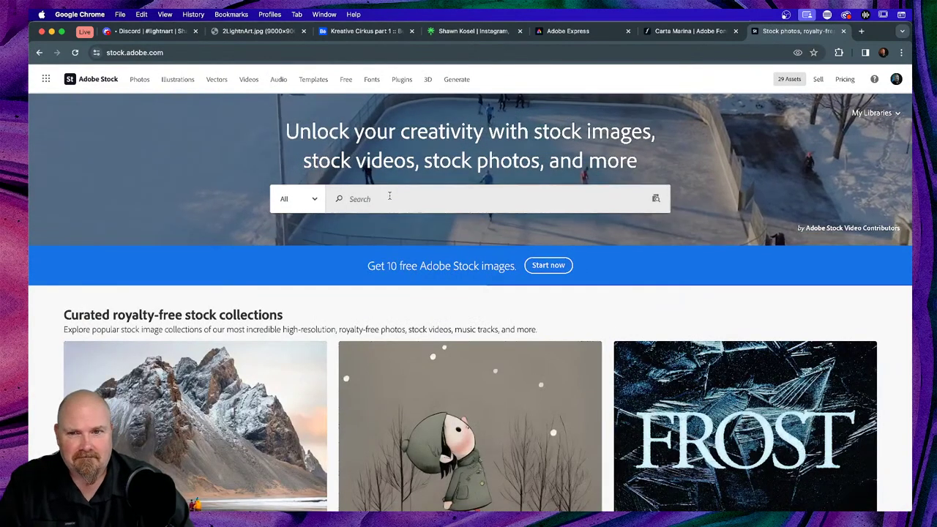
left_click(390, 196)
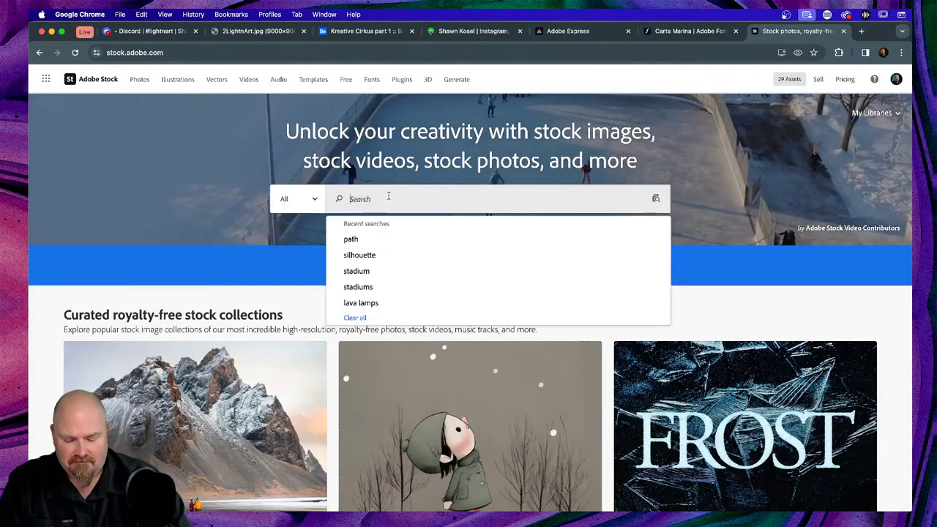
type("bite marks")
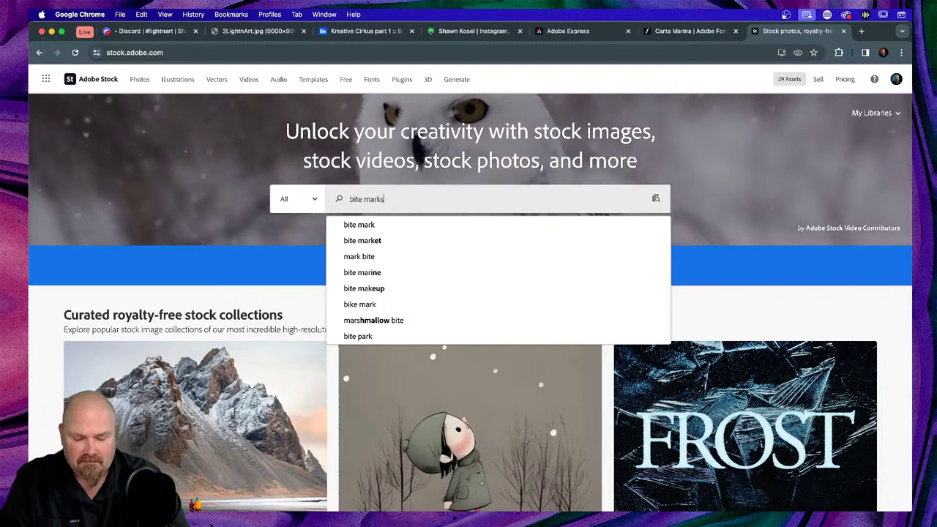
key("Return")
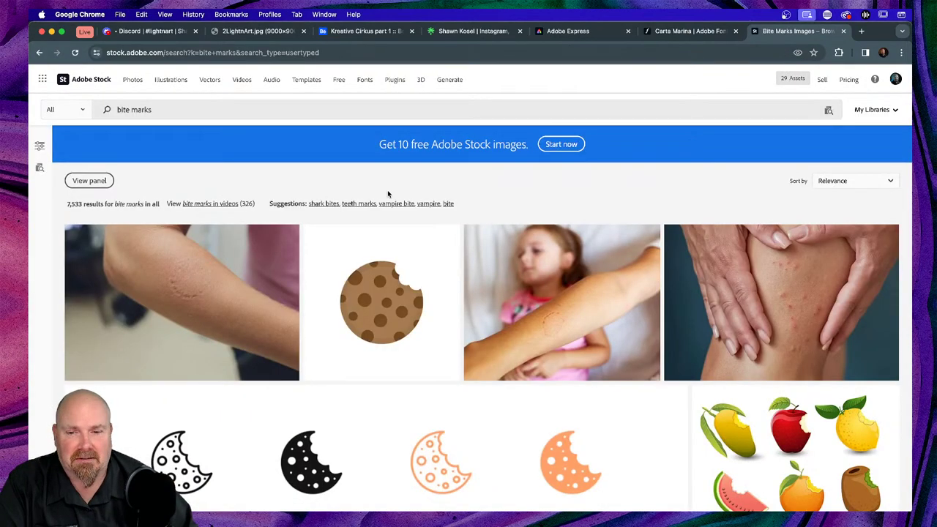
Scroll the 'bite marks' results: bitten chocolate bars, apples, a popsicle and corn
scroll(442, 252, "down", 3)
scroll(441, 251, "down", 2)
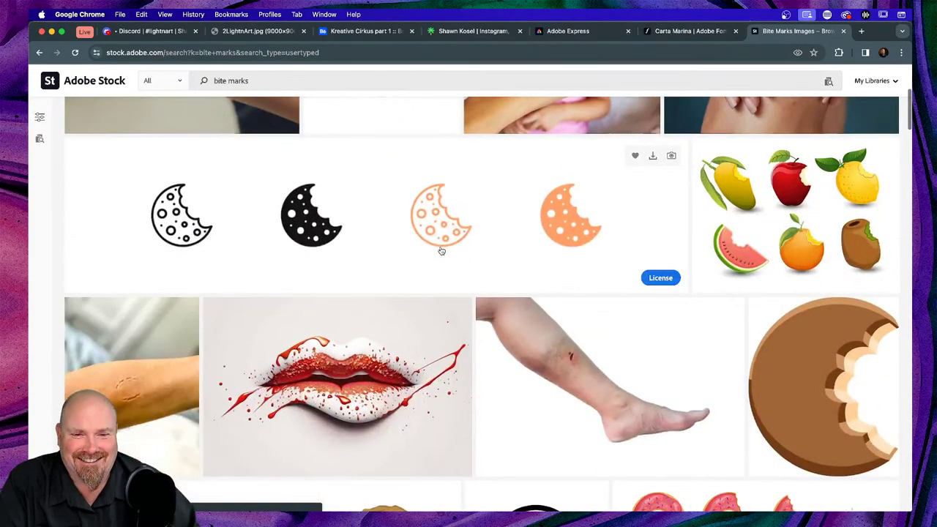
scroll(380, 200, "down", 3)
scroll(379, 200, "down", 1)
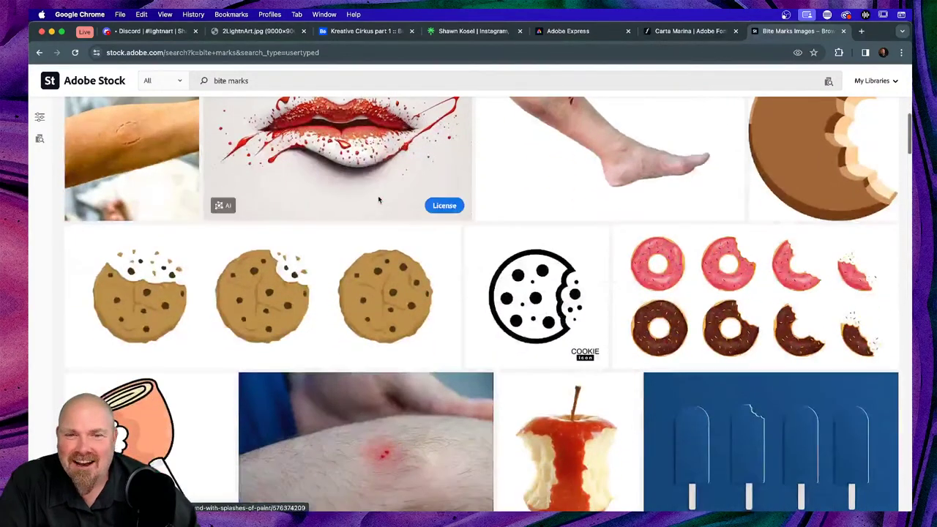
scroll(379, 199, "down", 4)
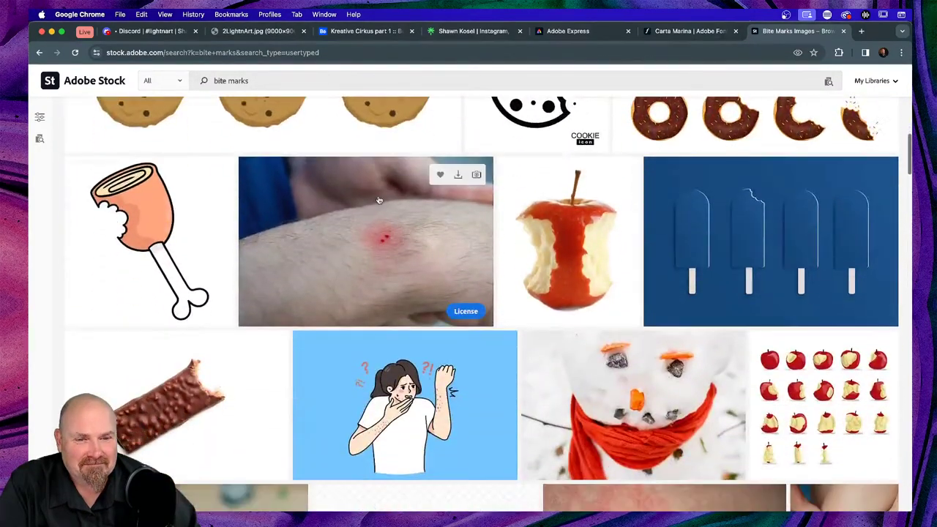
scroll(379, 200, "down", 3)
scroll(380, 200, "down", 1)
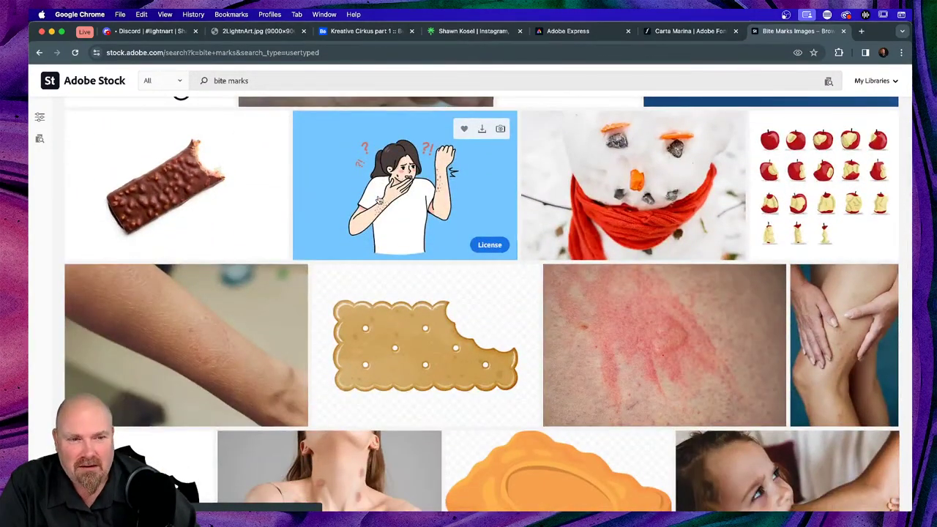
scroll(379, 200, "down", 1)
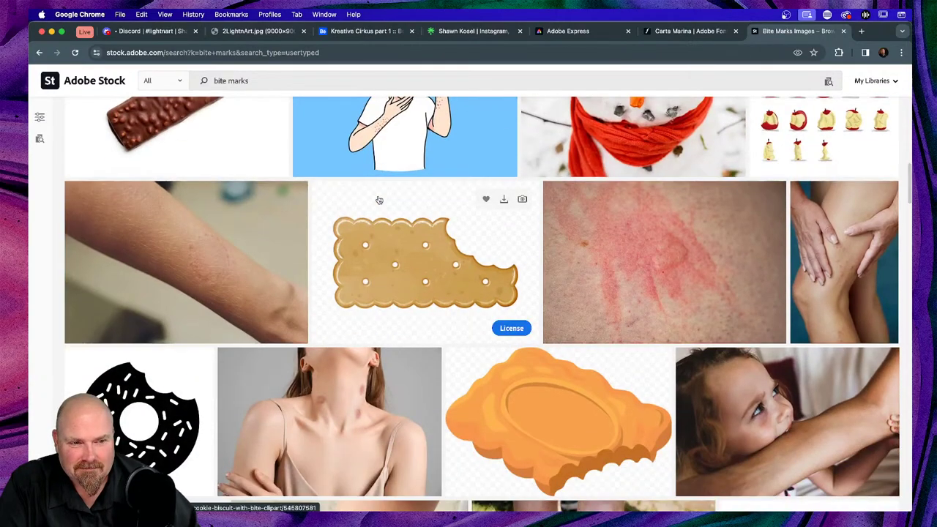
scroll(380, 200, "down", 3)
scroll(379, 200, "down", 2)
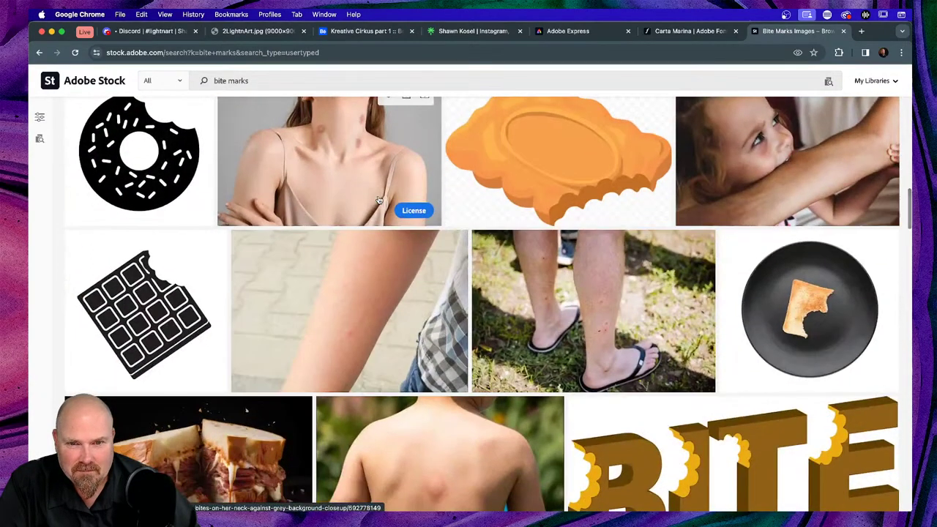
scroll(379, 200, "down", 3)
scroll(379, 200, "down", 5)
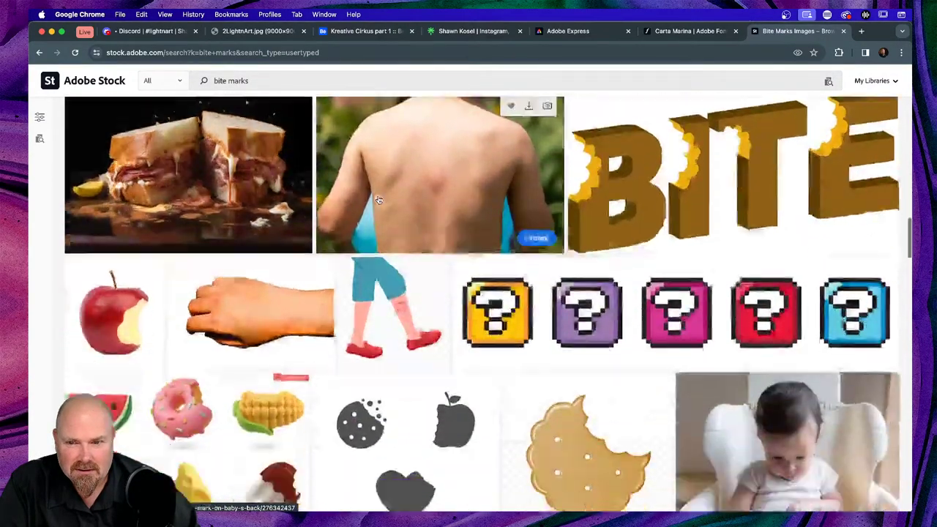
scroll(379, 199, "down", 3)
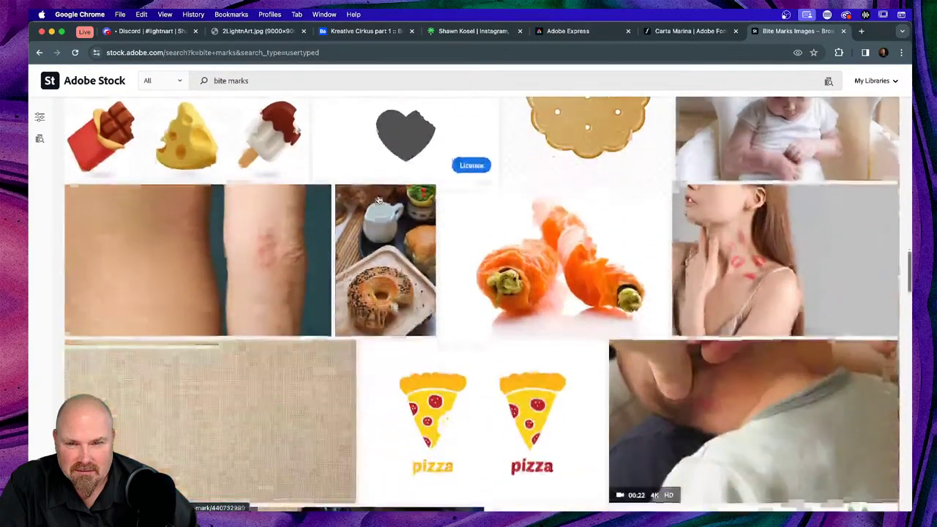
scroll(380, 200, "down", 3)
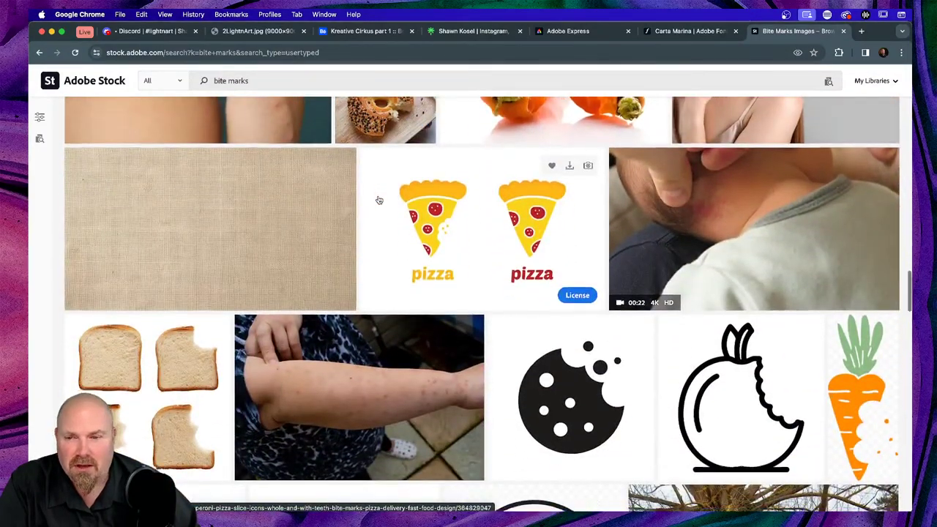
scroll(379, 200, "down", 2)
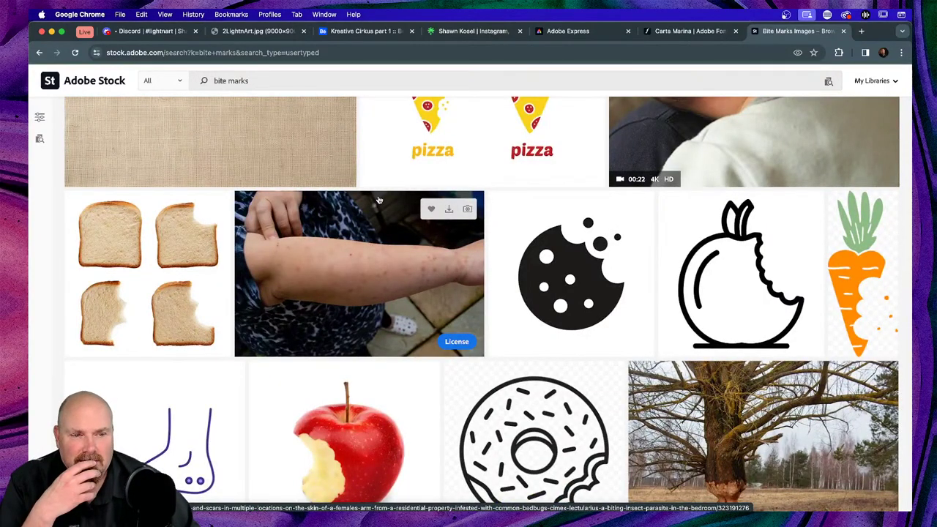
scroll(380, 200, "down", 3)
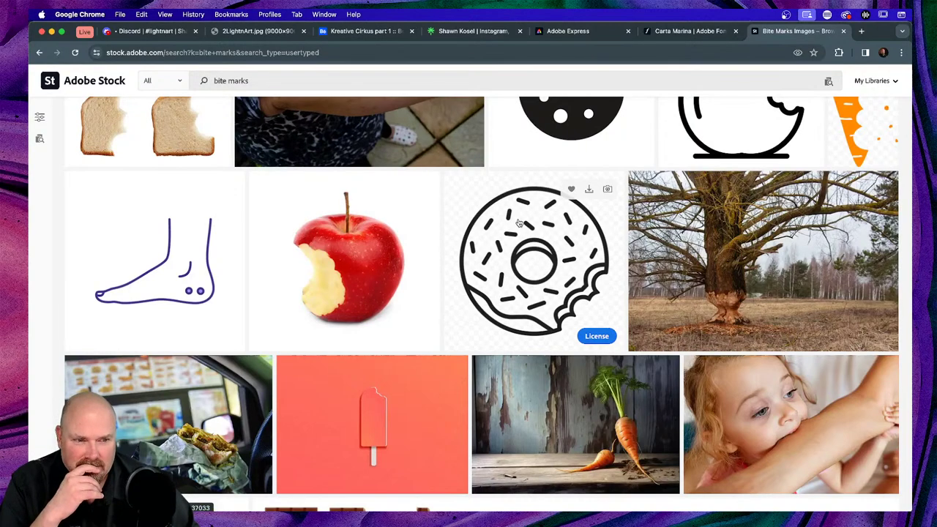
scroll(519, 223, "down", 3)
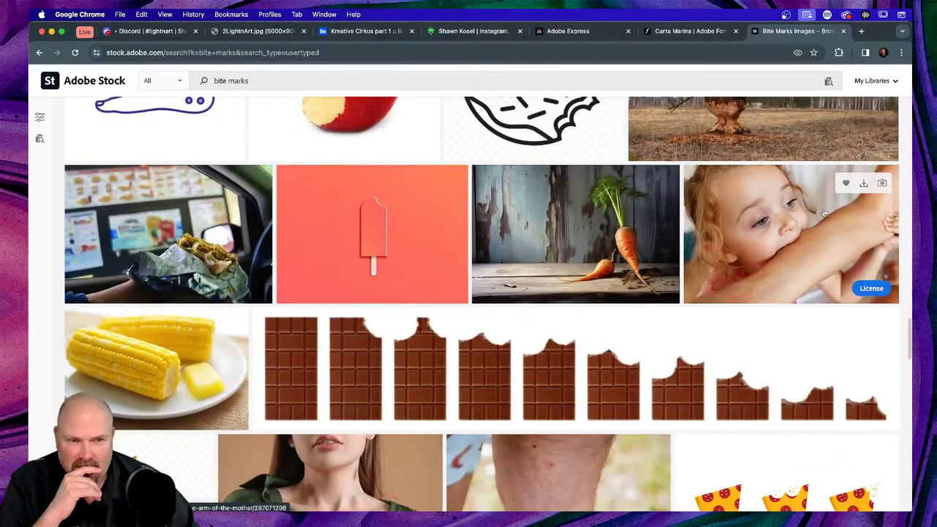
mouse_move(800, 225)
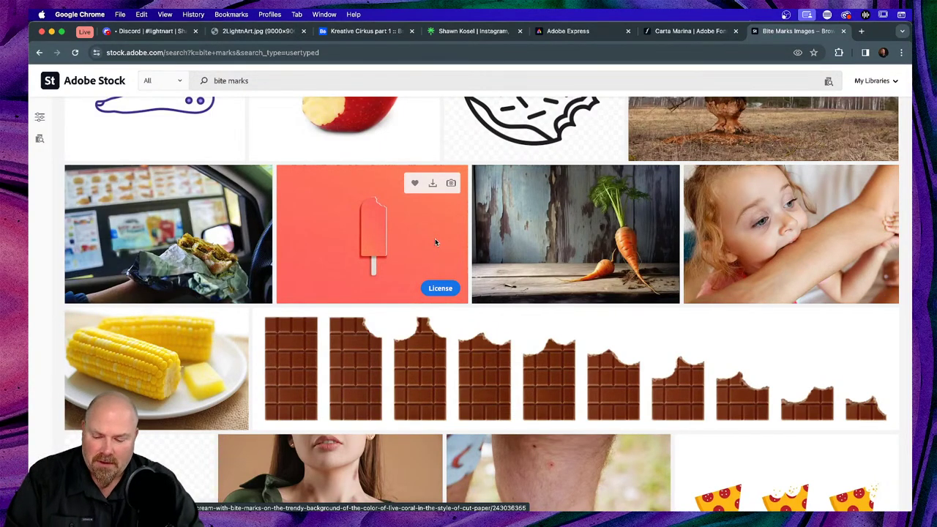
Bring the AdobeStock silhouettes file forward in Illustrator, then return to the Chrome results
key("super+Tab")
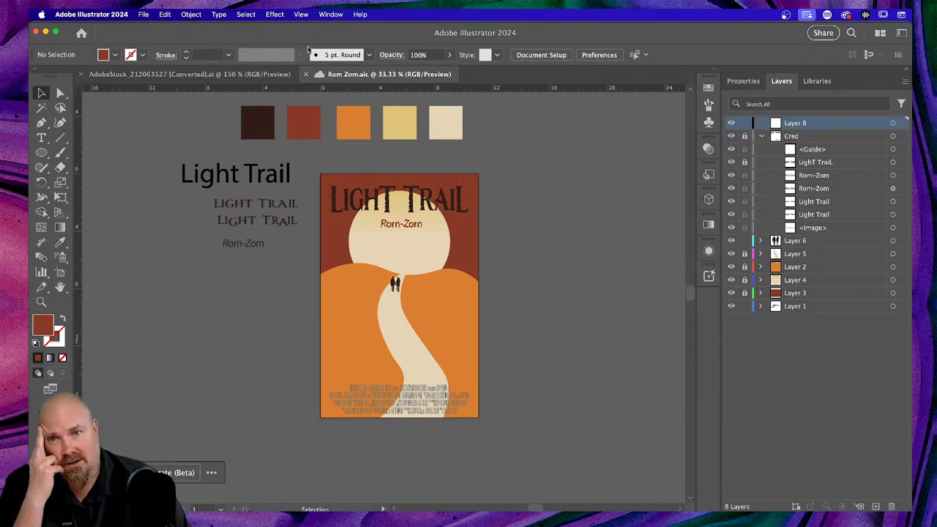
left_click(233, 76)
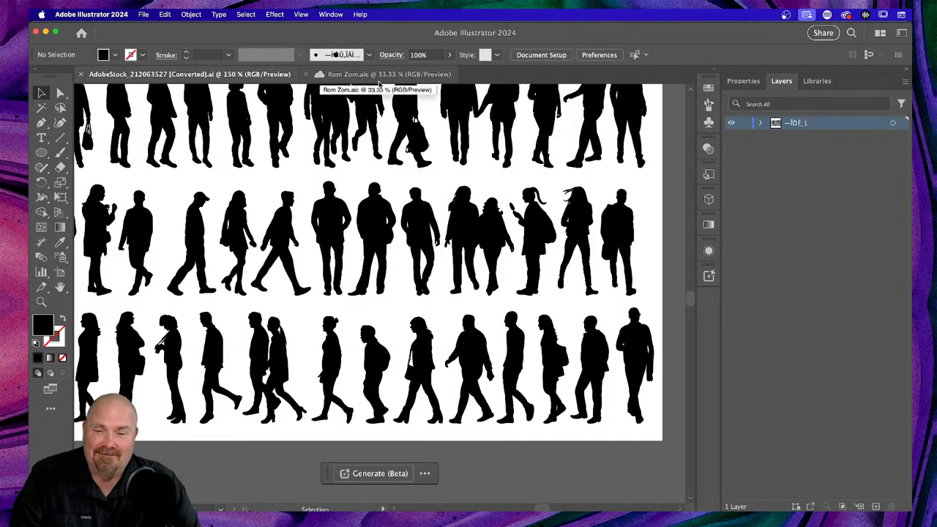
key("super+Tab")
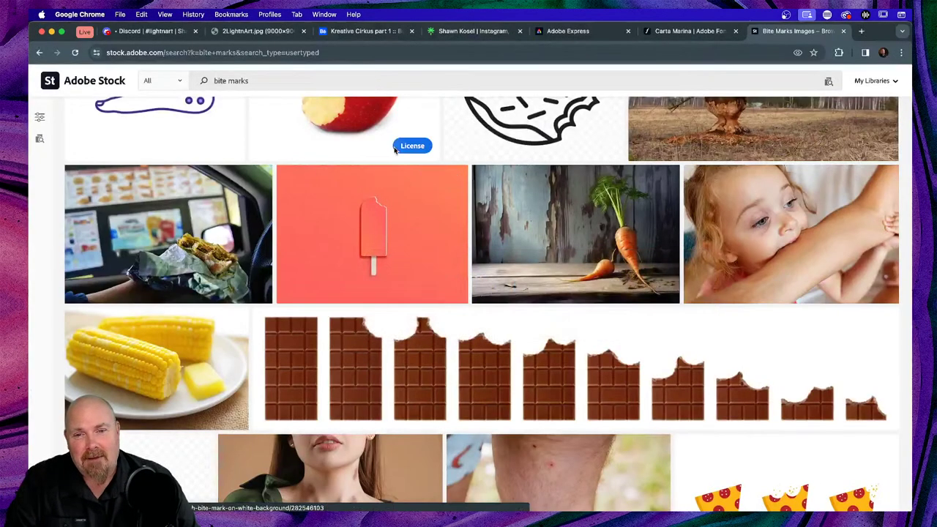
Browse more 'bite marks' results like bitten cookies and a chocolate heart, then return to Illustrator
scroll(479, 136, "down", 5)
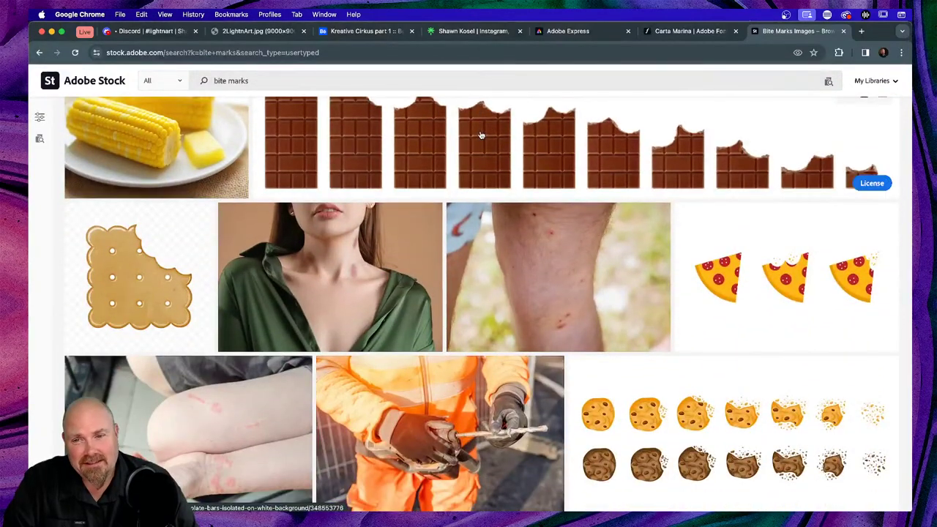
scroll(481, 135, "down", 3)
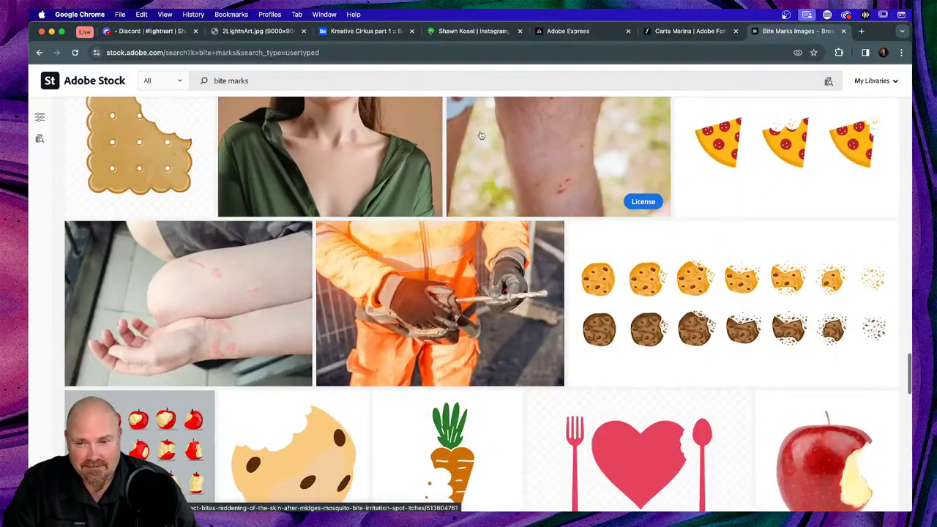
scroll(481, 135, "down", 3)
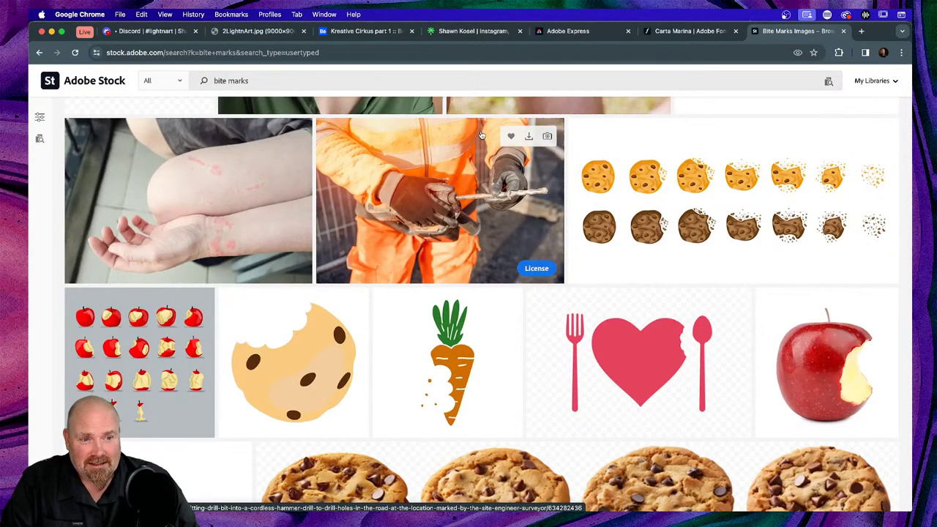
scroll(481, 135, "down", 2)
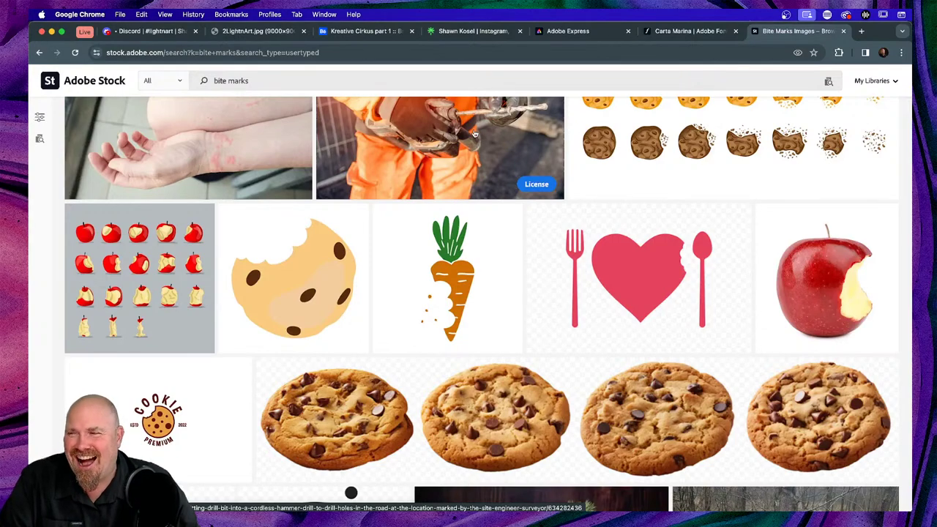
scroll(476, 133, "down", 5)
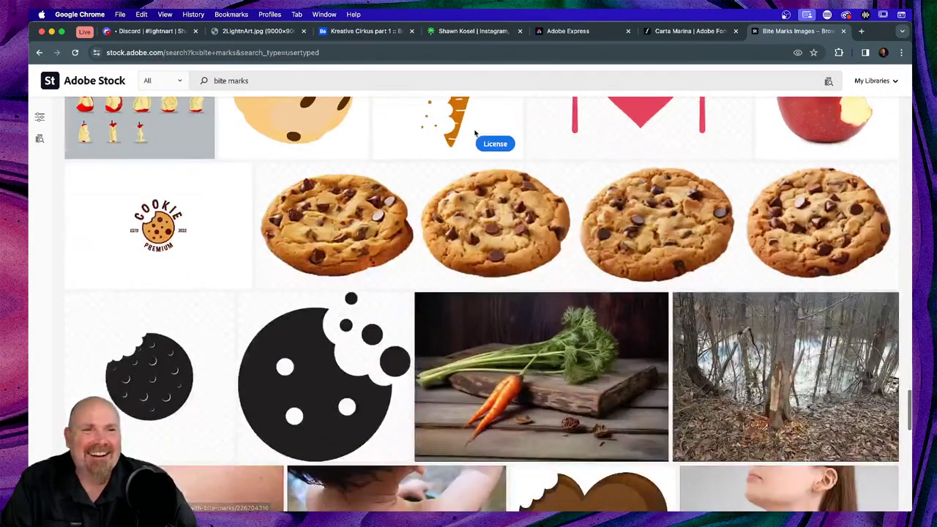
scroll(475, 134, "down", 5)
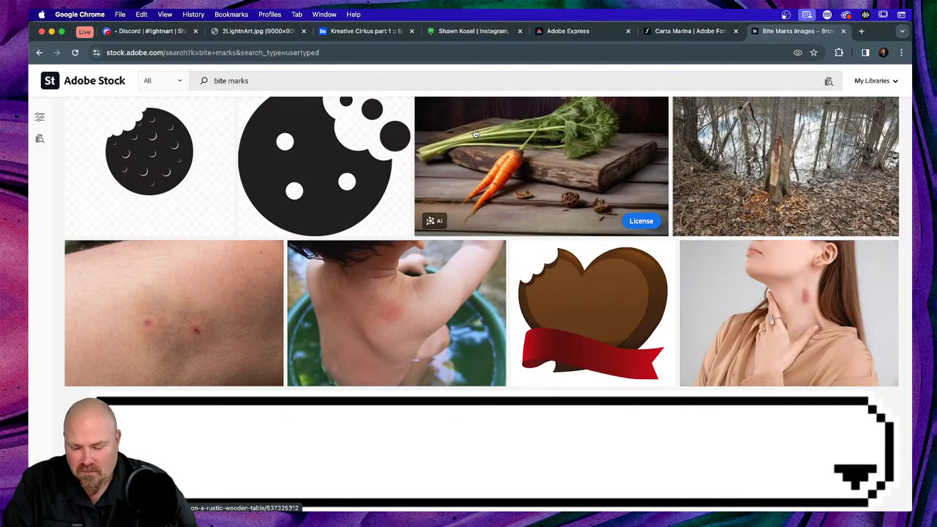
key("super+Tab")
key("super+Tab")
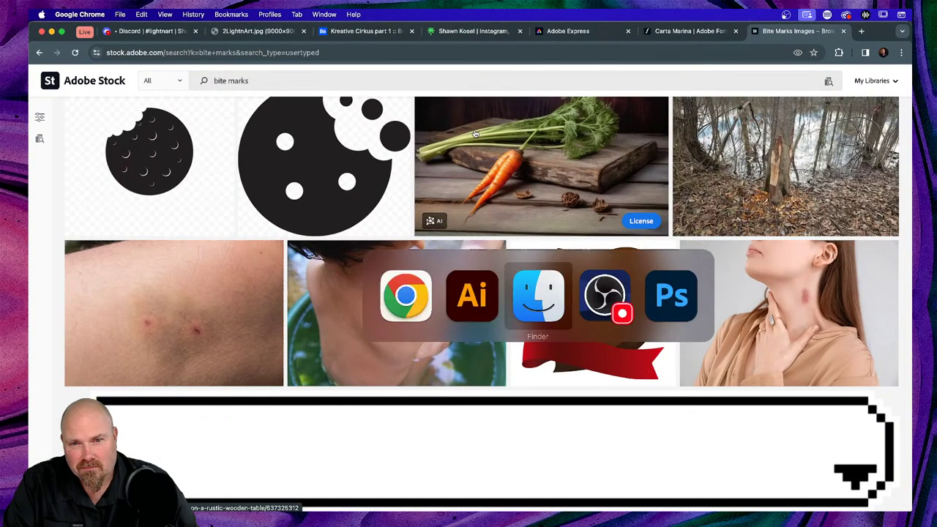
key("super+Tab")
key("super+Tab")
key("super+Tab")
key("super+Tab")
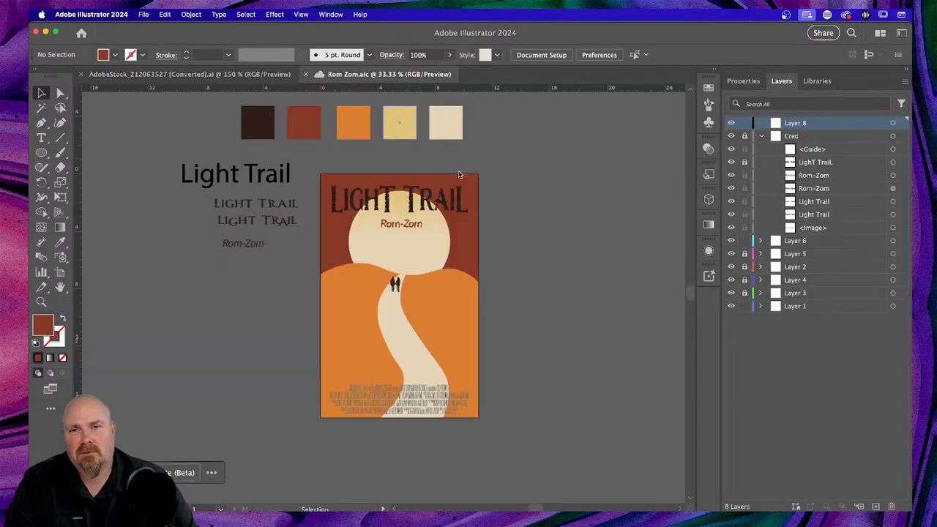
On the Rom Zom poster, unlock and activate Layer 2, then select the orange hill
left_click(390, 74)
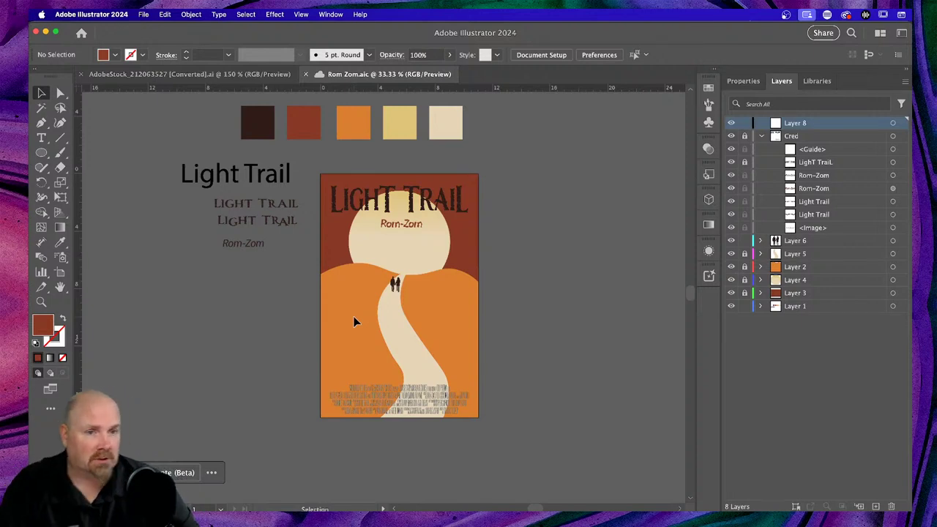
left_click(746, 268)
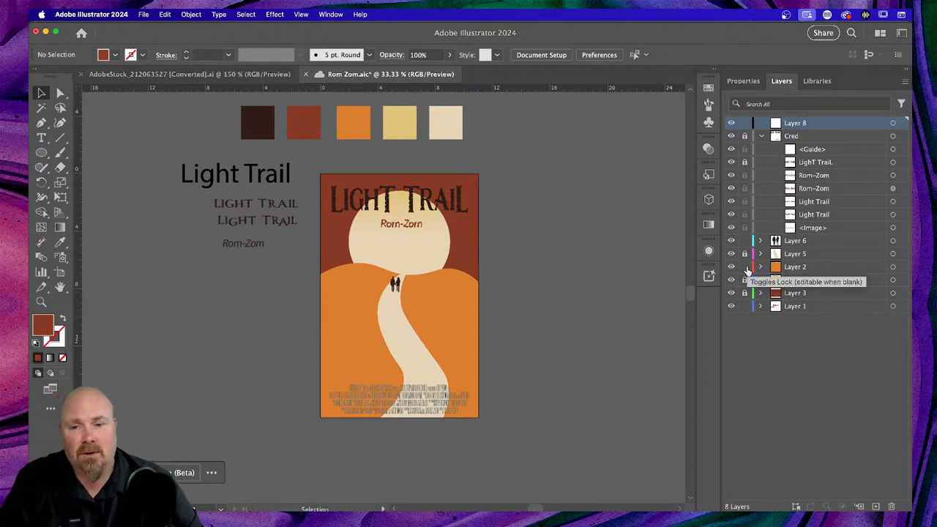
left_click(795, 270)
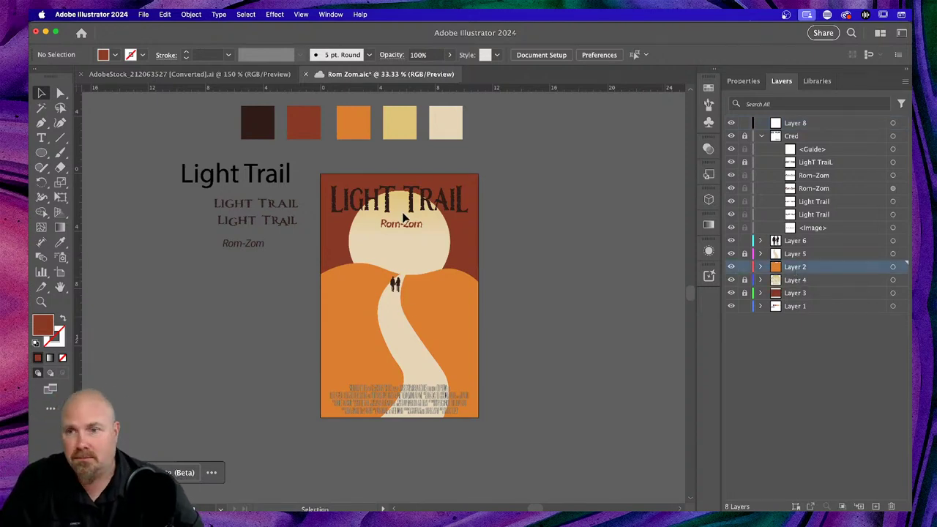
left_click(346, 359)
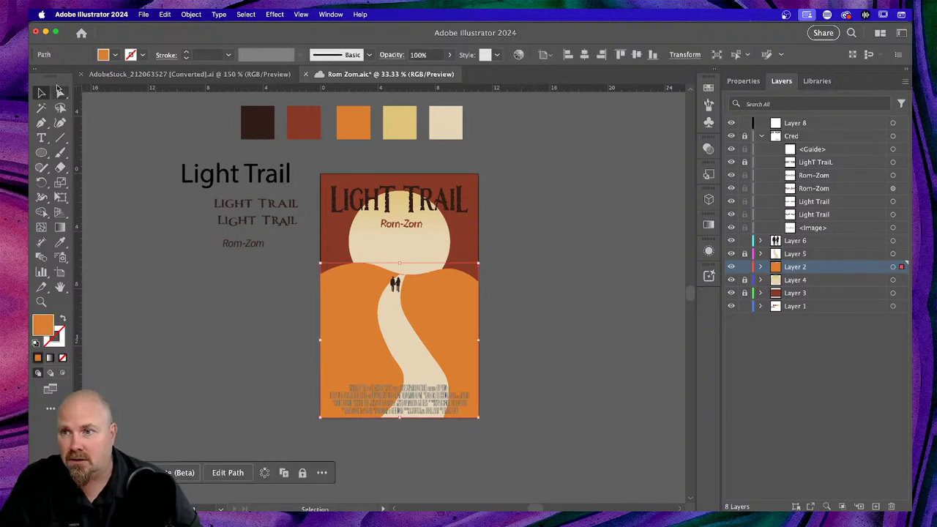
Use the Curvature tool to lower the hill's left edge into a dip and raise its right end
left_click(60, 123)
key("super+equal")
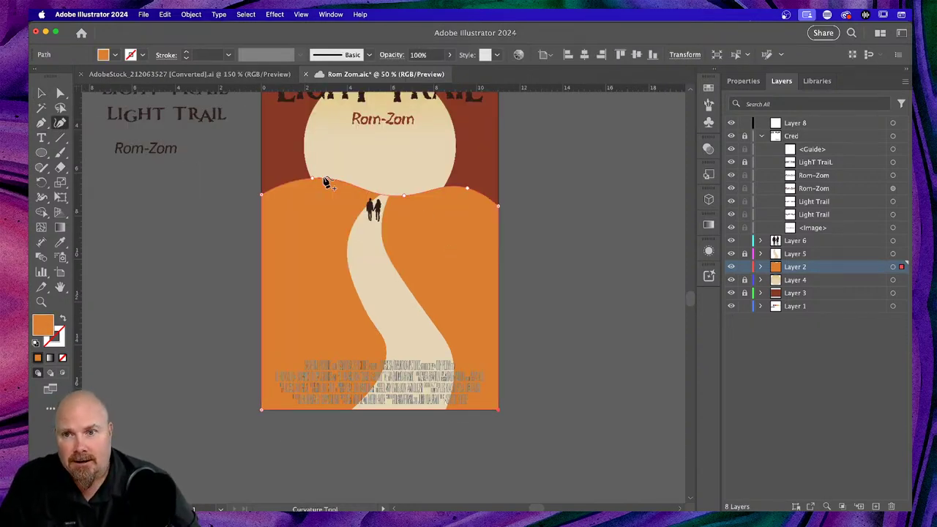
left_click_drag(312, 180, 295, 205)
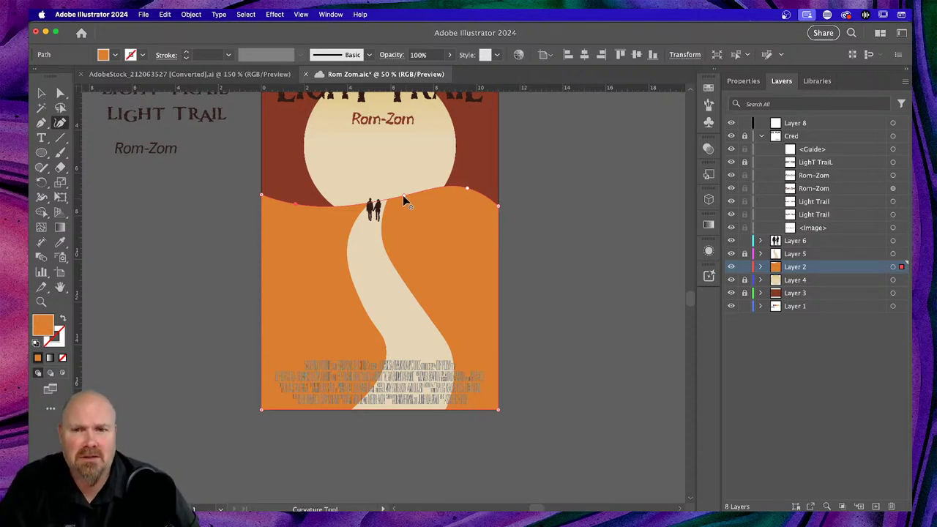
left_click(468, 190)
left_click_drag(498, 208, 498, 198)
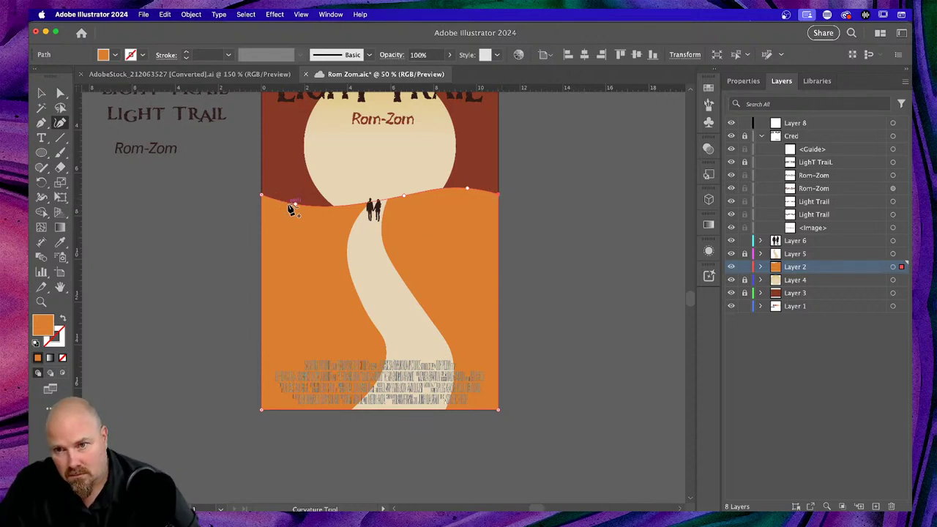
left_click_drag(295, 206, 304, 217)
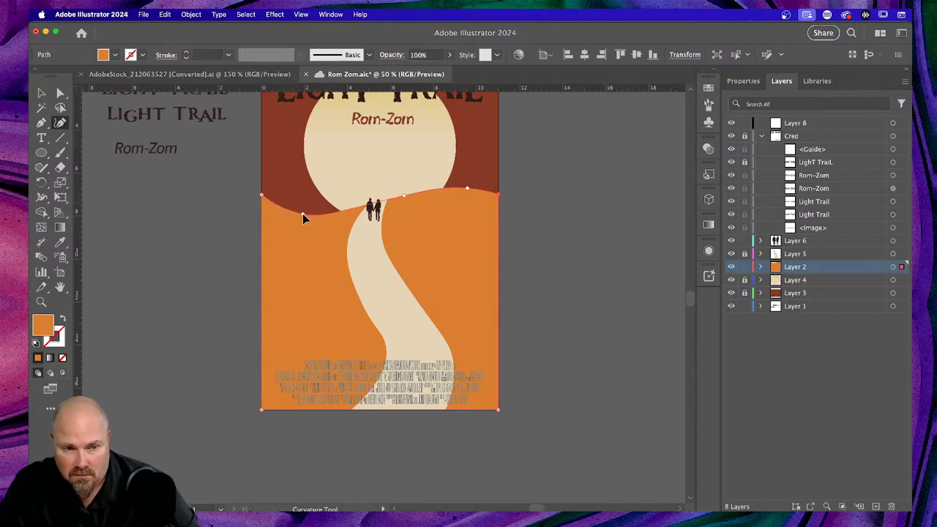
scroll(381, 218, "down", 2)
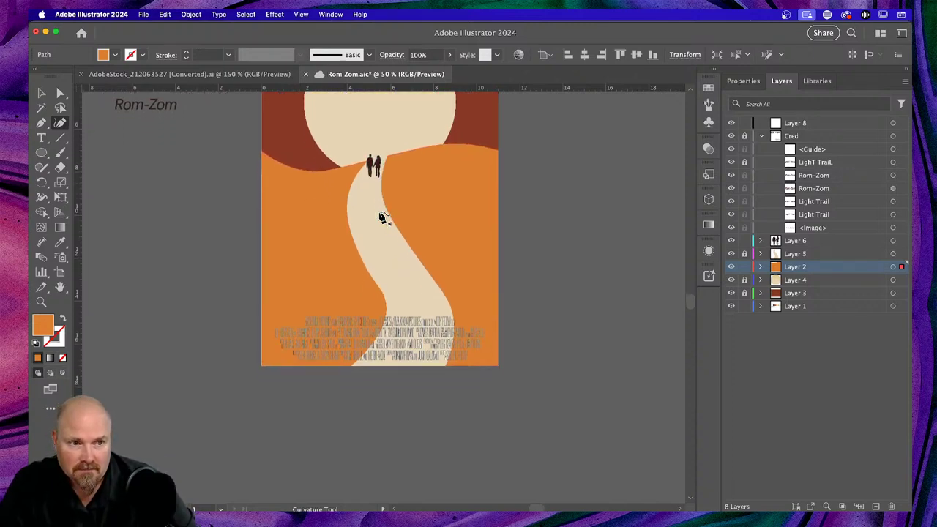
scroll(382, 218, "up", 2)
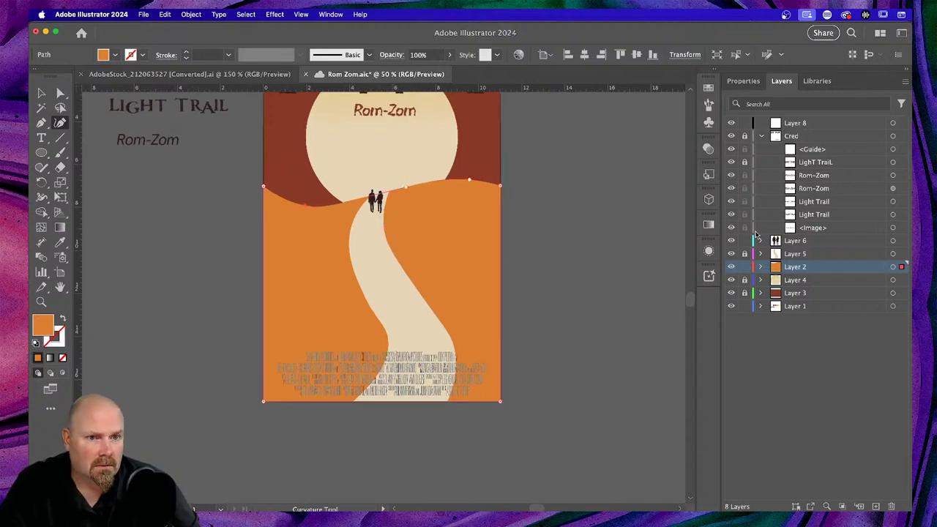
Drag the walking couple on Layer 6 further down the winding path
left_click(893, 241)
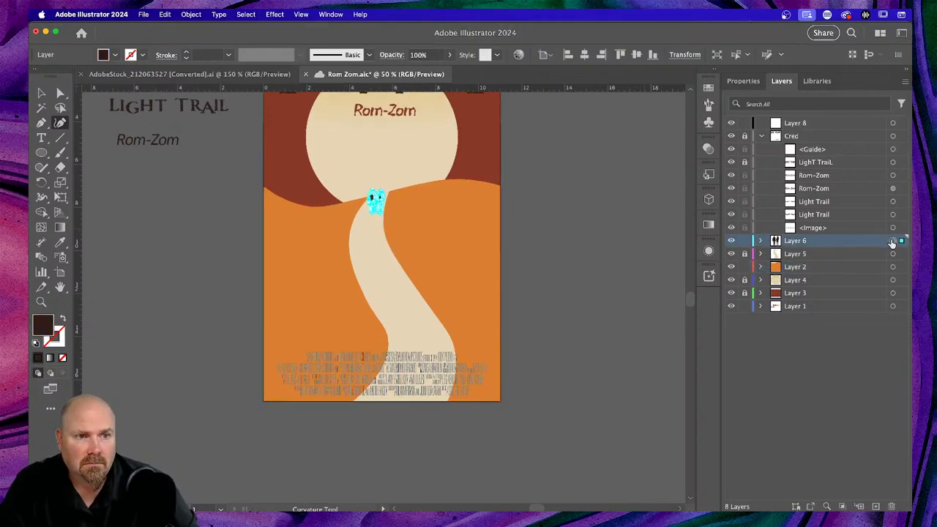
left_click(41, 93)
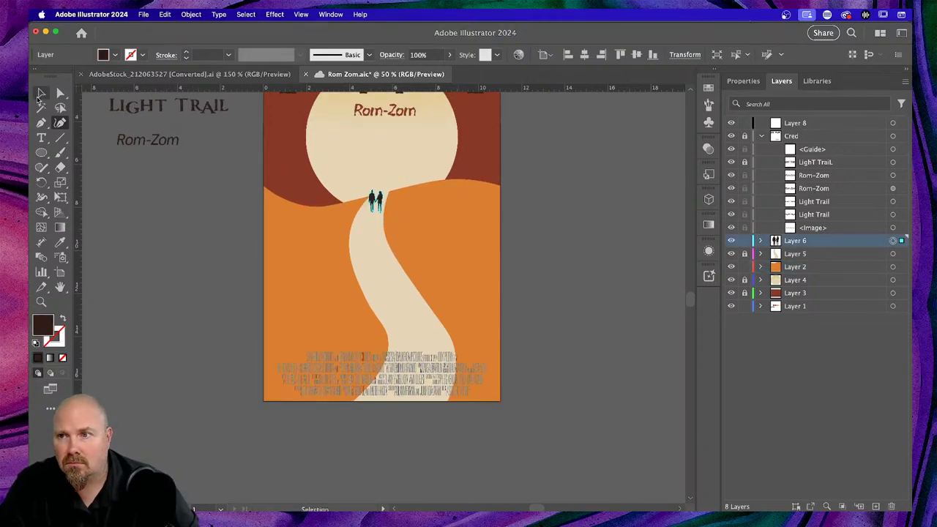
left_click(376, 200)
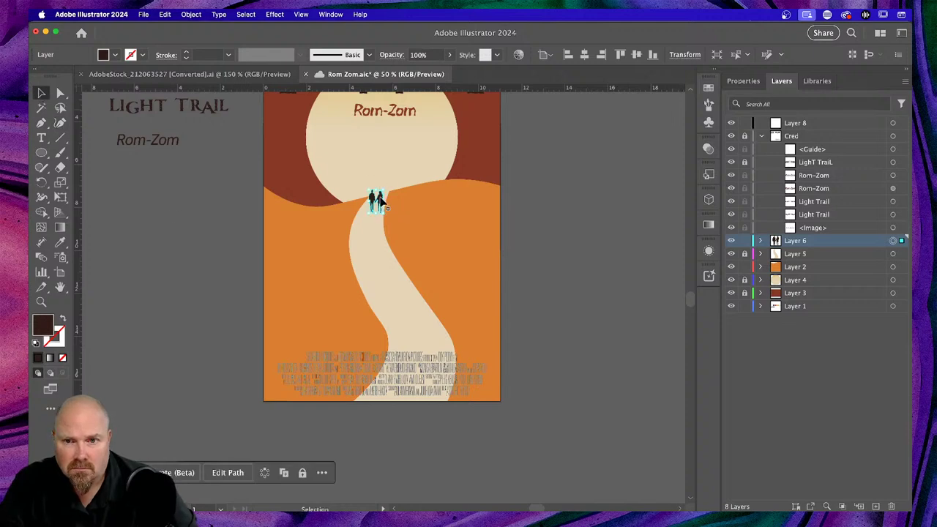
left_click_drag(379, 202, 372, 220)
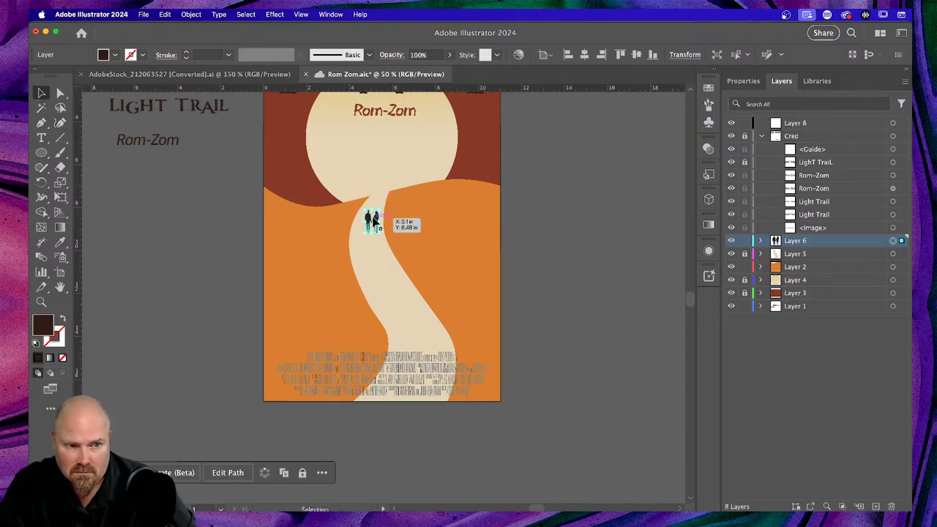
left_click(188, 230)
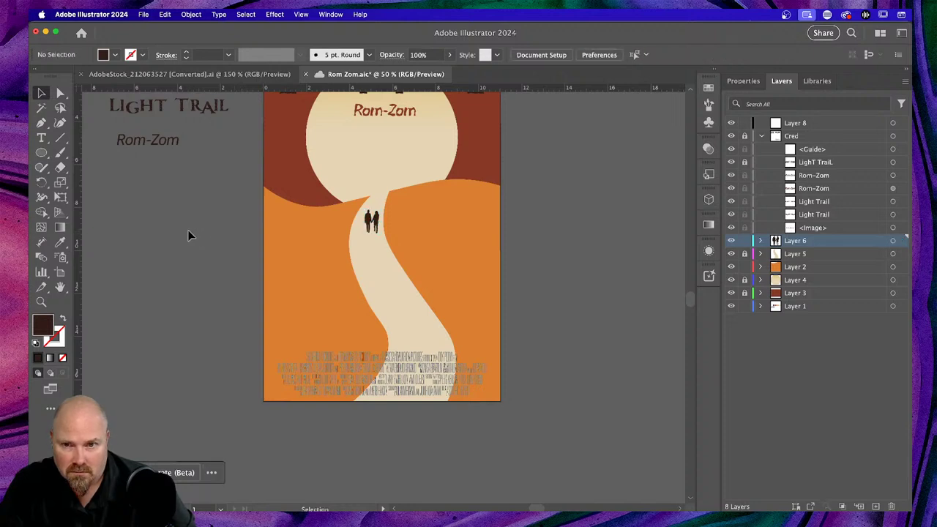
Nudge the couple slightly left, deselect it, and fit the whole poster in the window
left_click(373, 221)
key("Left")
key("Left")
key("Left")
key("Left")
key("Left")
key("Left")
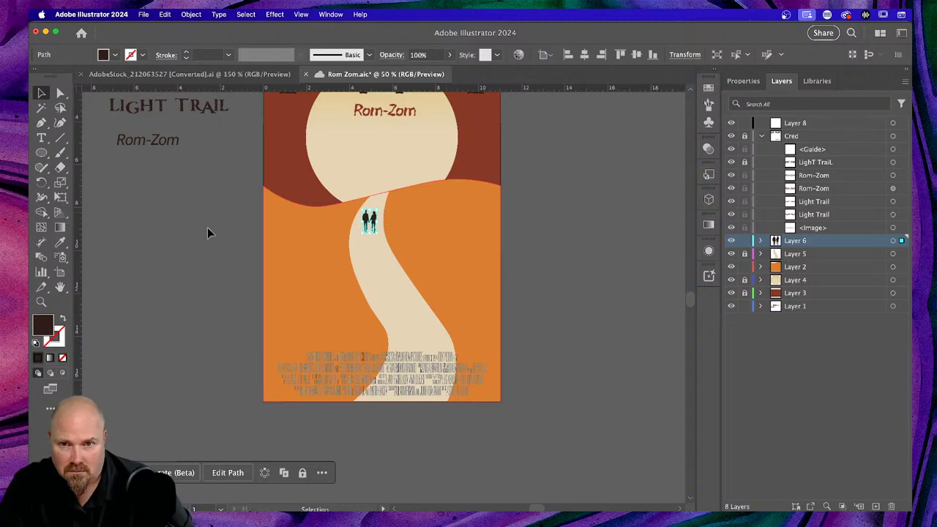
left_click(174, 230)
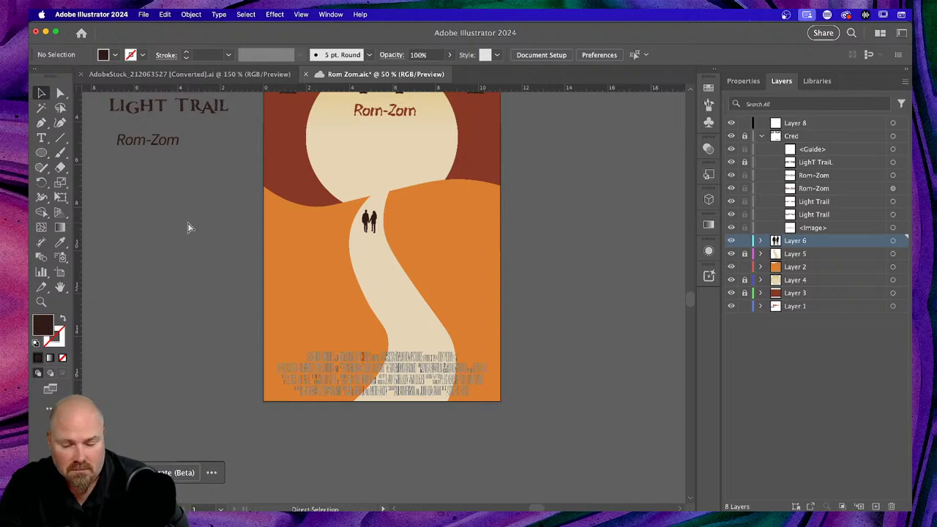
key("super+minus")
key("super+minus")
key("super+0")
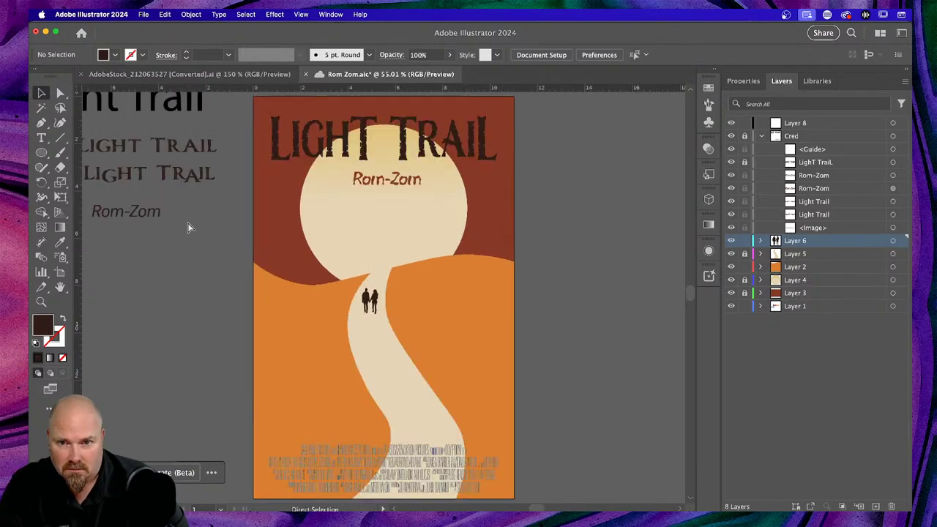
Return to the Selection tool and save the Rom Zom poster document
key("v")
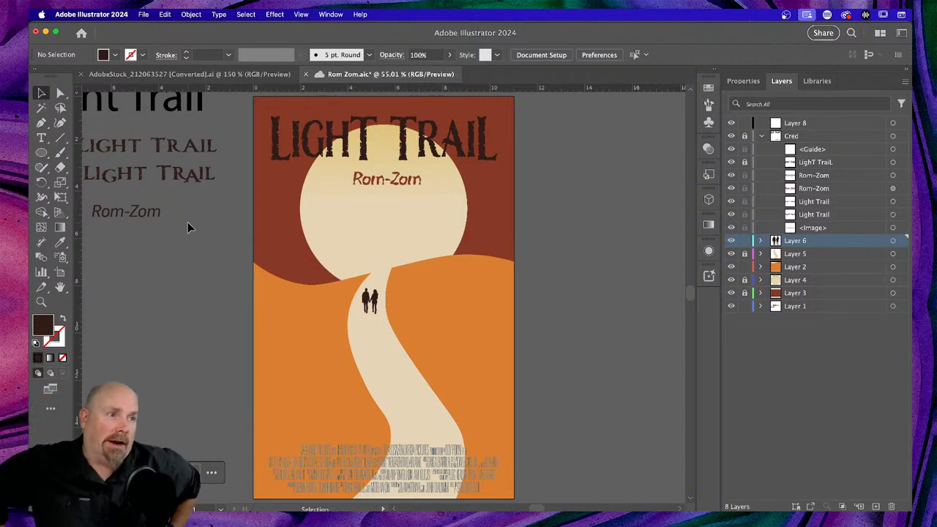
key("super+s")
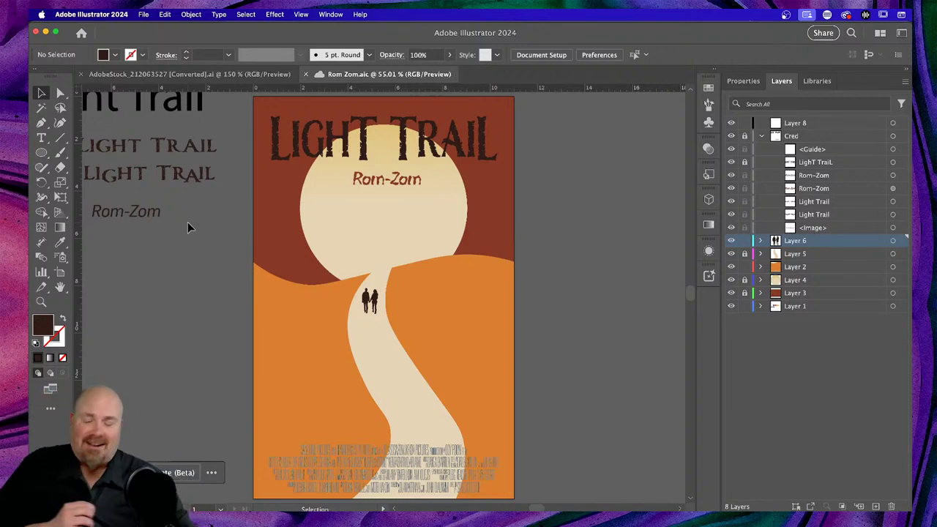
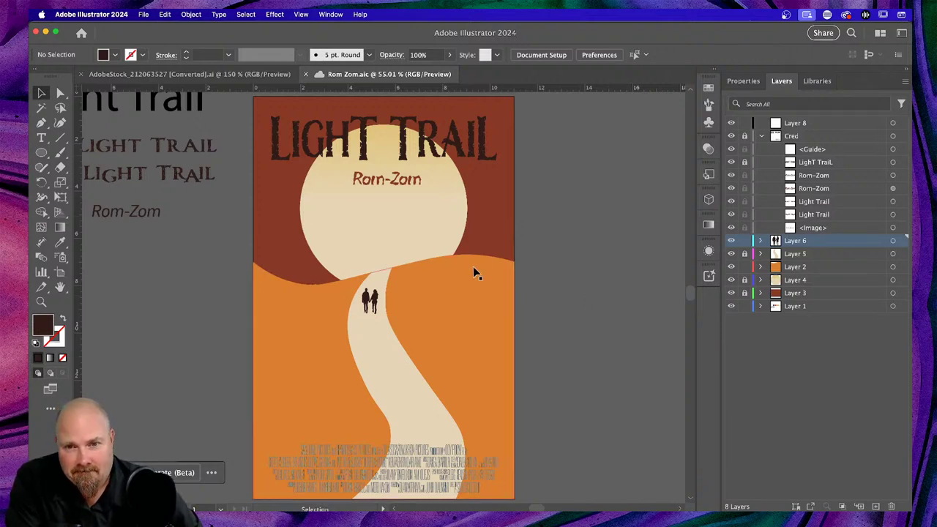
Choose the Curvature tool with a reddish-brown fill colour
left_click(60, 123)
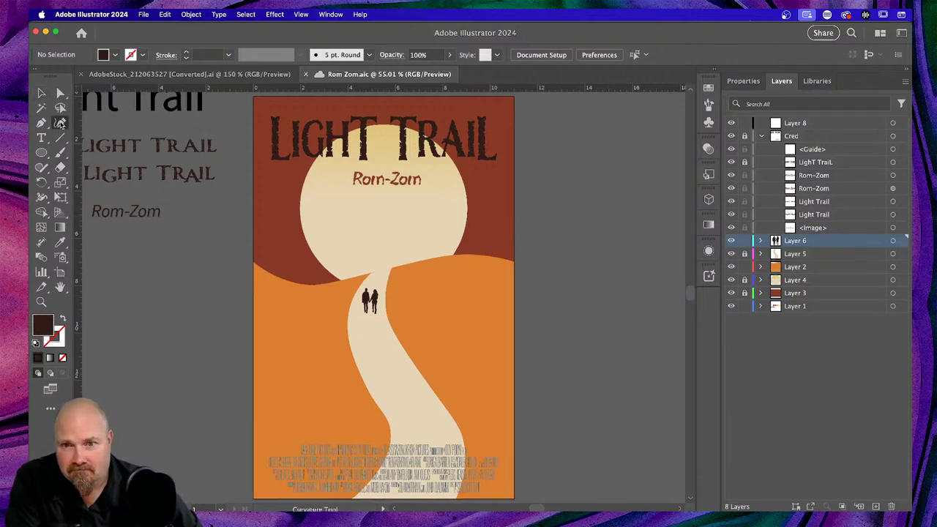
left_click(104, 55)
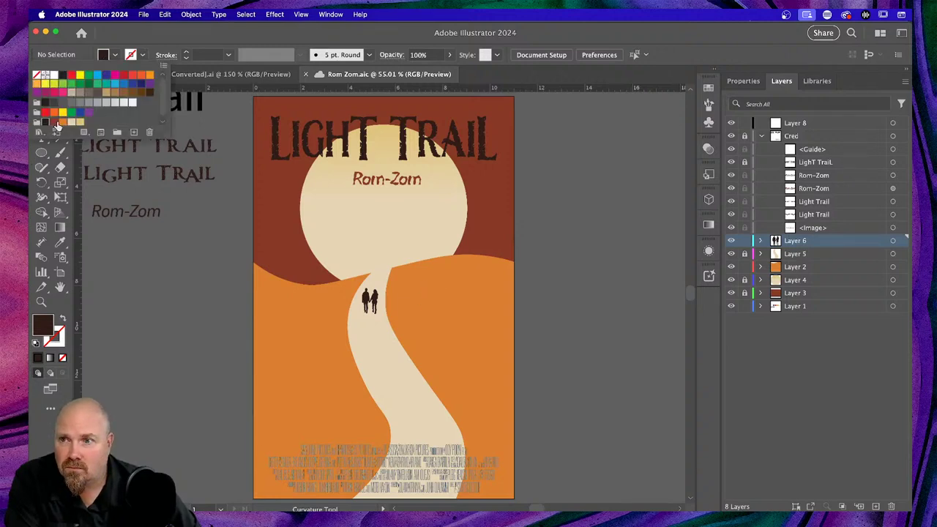
left_click(54, 123)
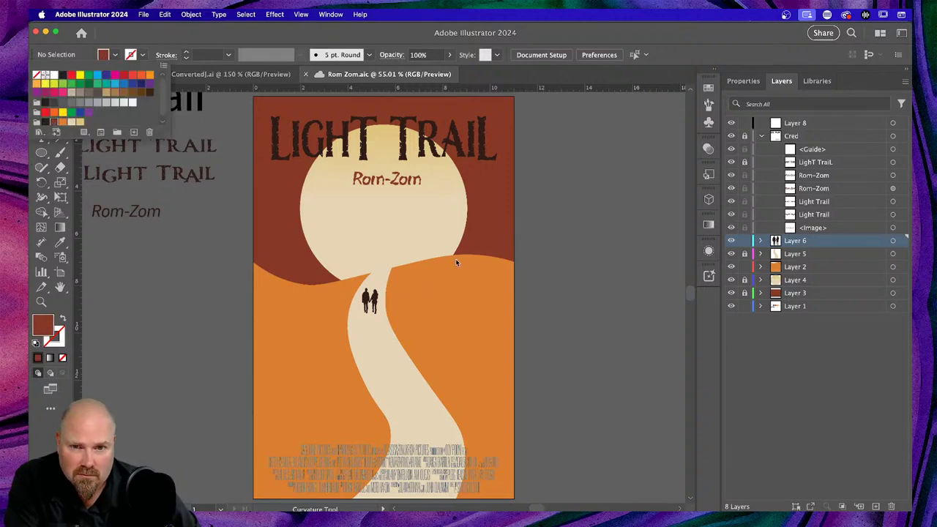
key("Escape")
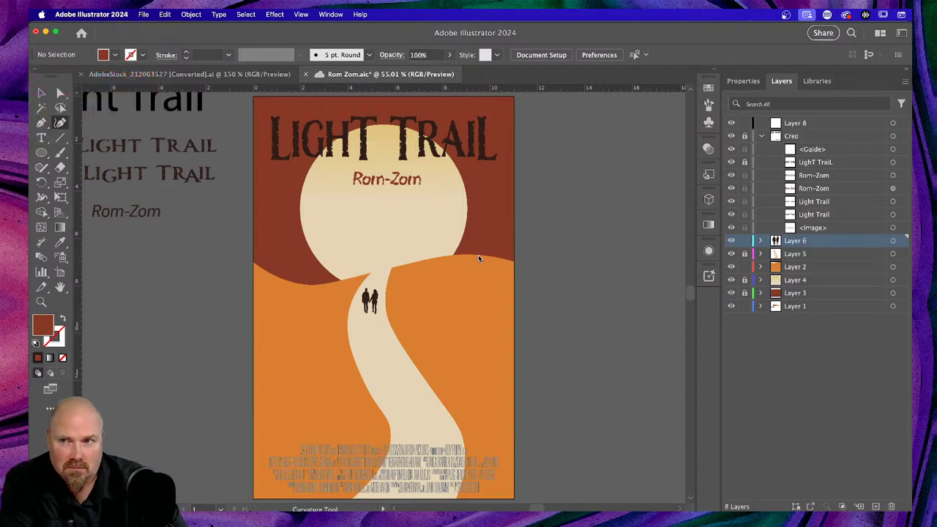
Target Layer 8, lock the orange dune's Layer 2, and start a path on the dune crest
key("super+equal")
key("super+equal")
key("super+equal")
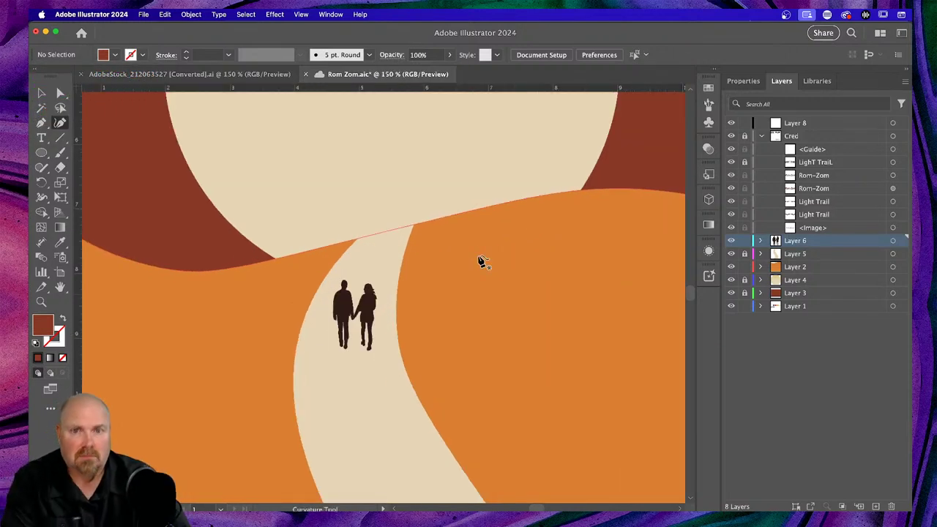
scroll(517, 261, "right", 5)
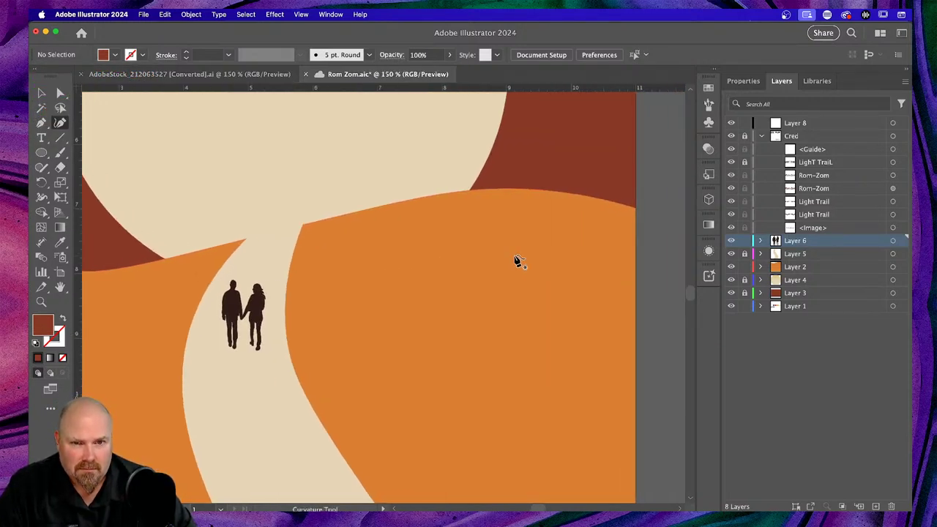
left_click(792, 122)
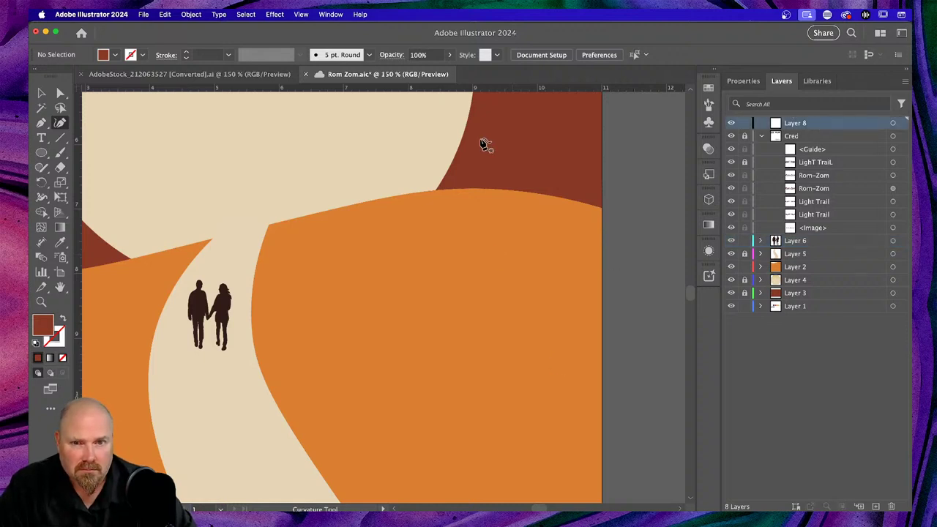
left_click(469, 193)
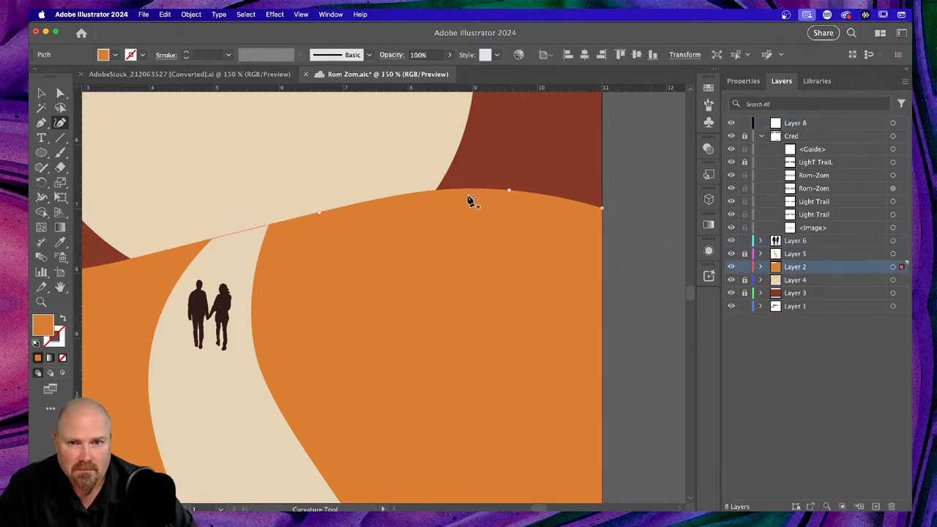
left_click(744, 267)
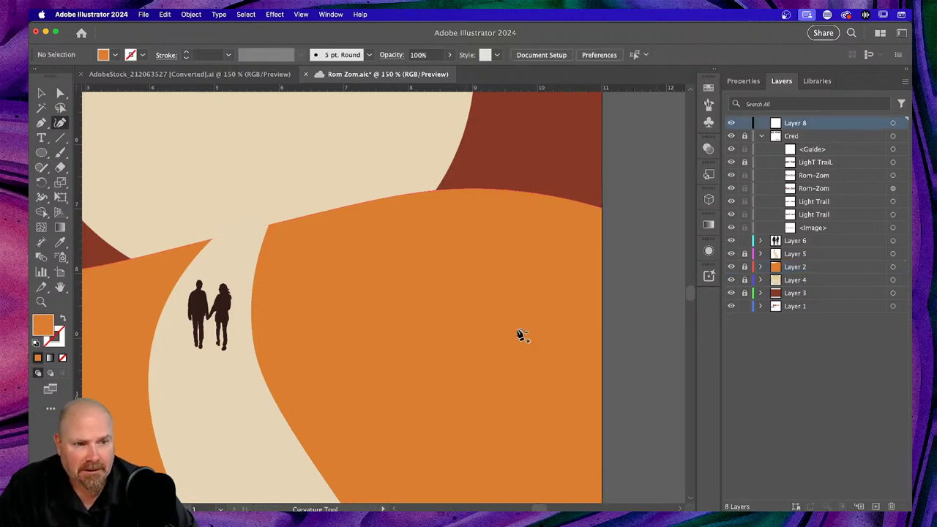
left_click(472, 186)
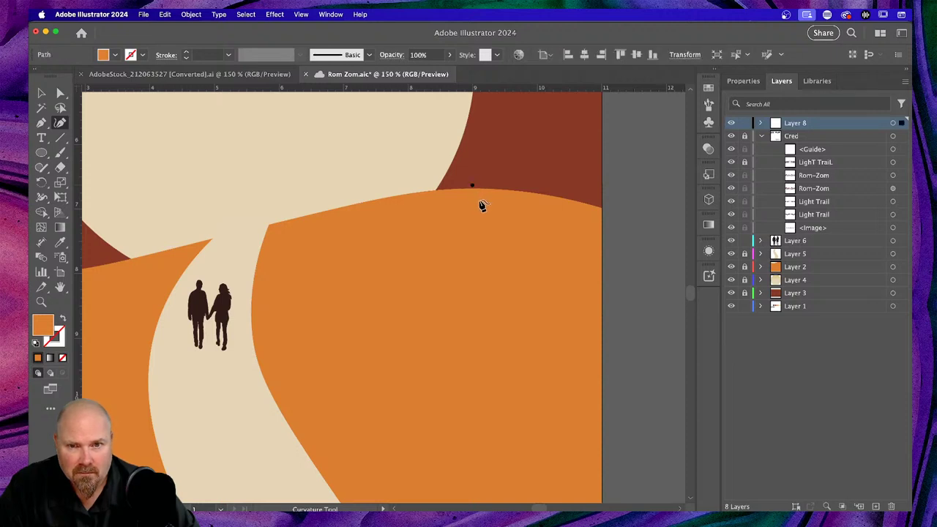
Place the first scalloped crest points and fill the new shape reddish-brown
left_click(479, 199)
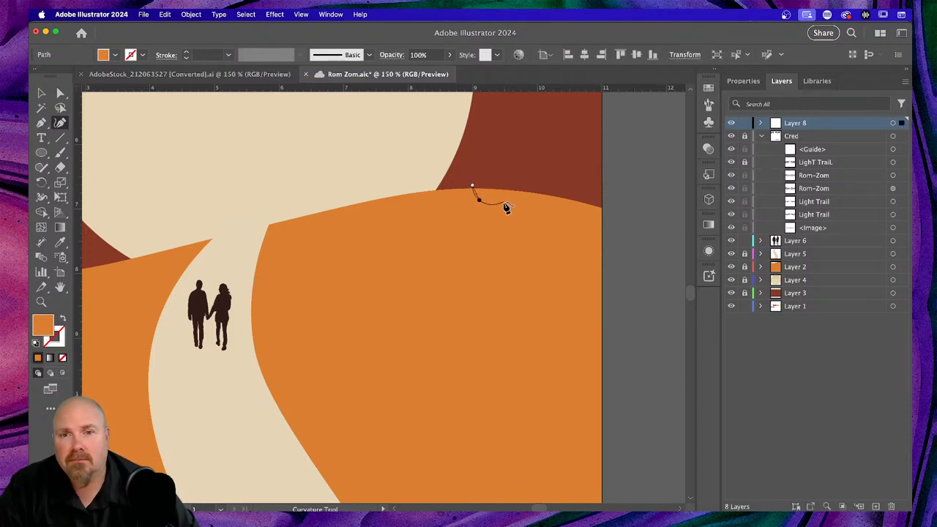
left_click(504, 201)
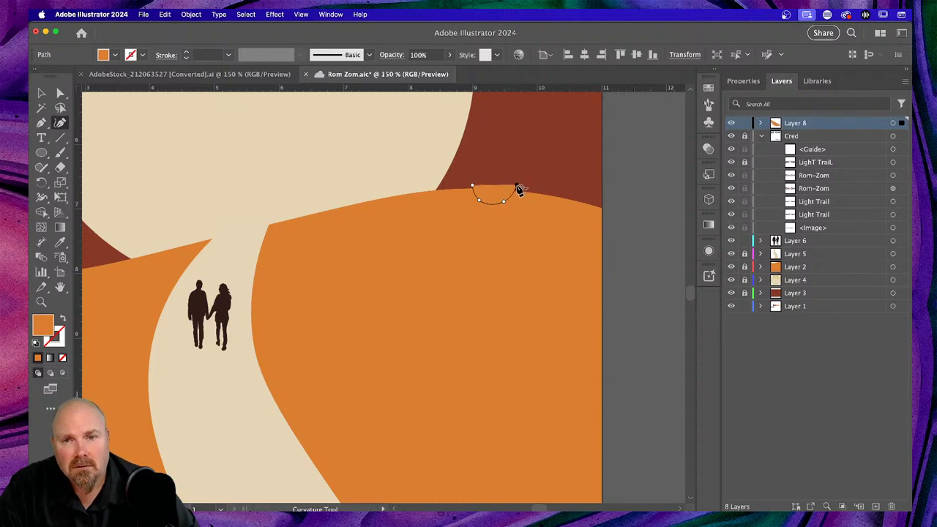
left_click(516, 186)
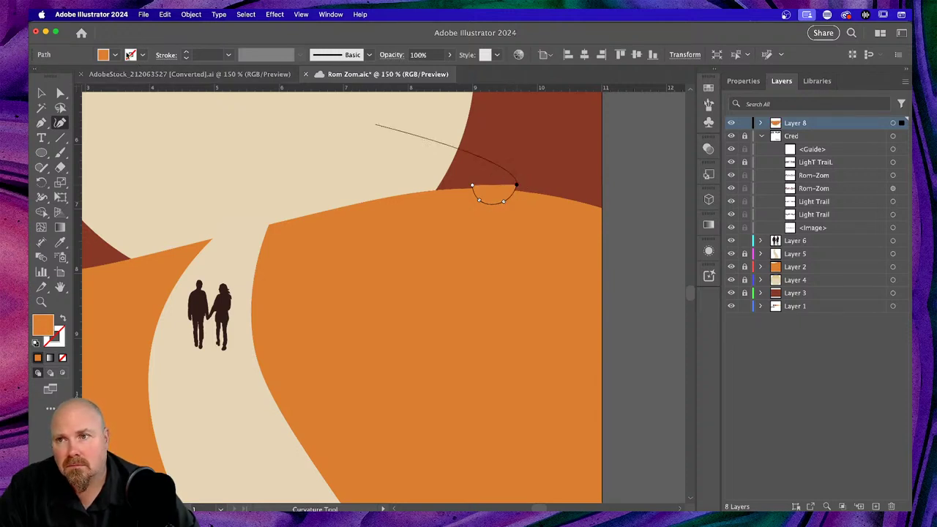
left_click(115, 55)
left_click(54, 124)
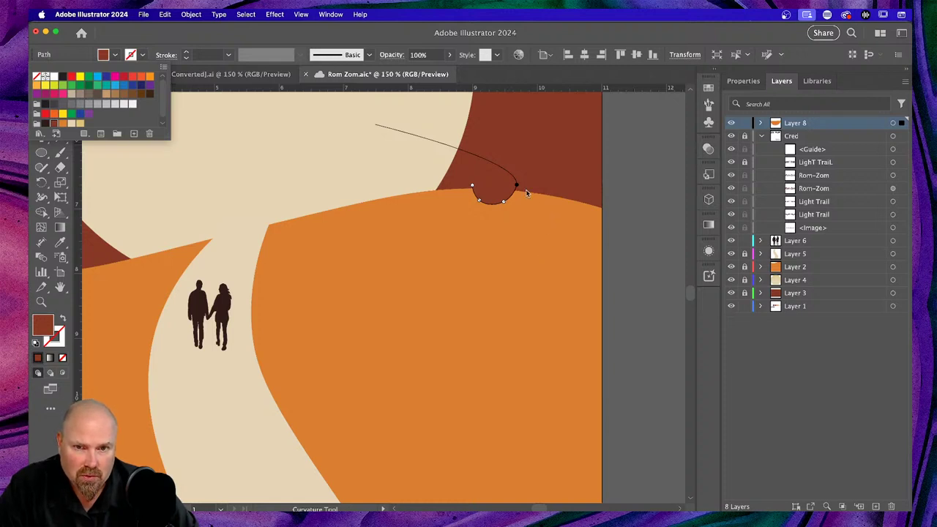
key("Escape")
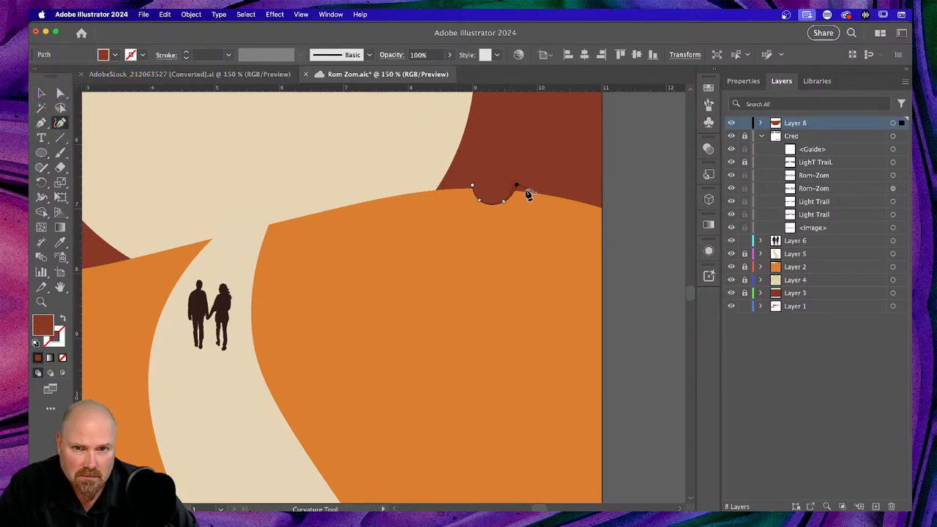
Continue the scalloped lower edge rightward, arc over the top, and close the shape
left_click(531, 190)
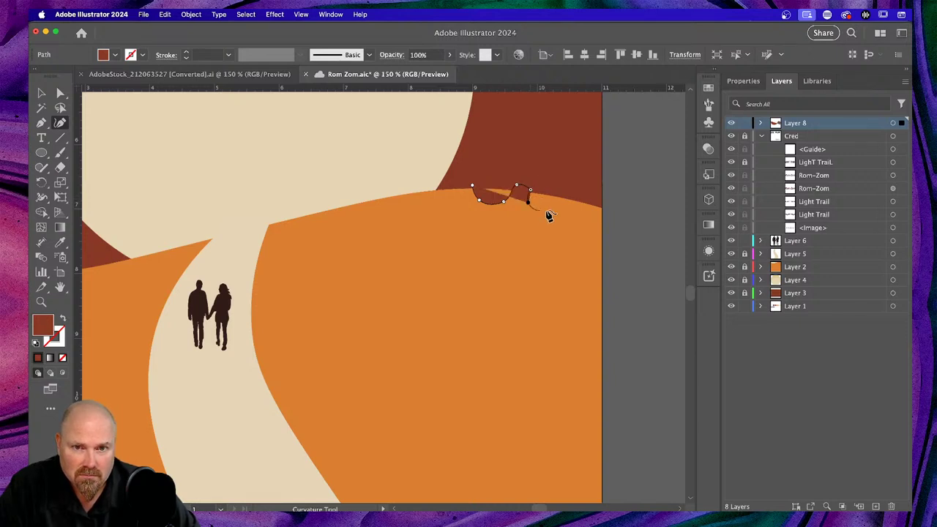
left_click(544, 211)
left_click(561, 196)
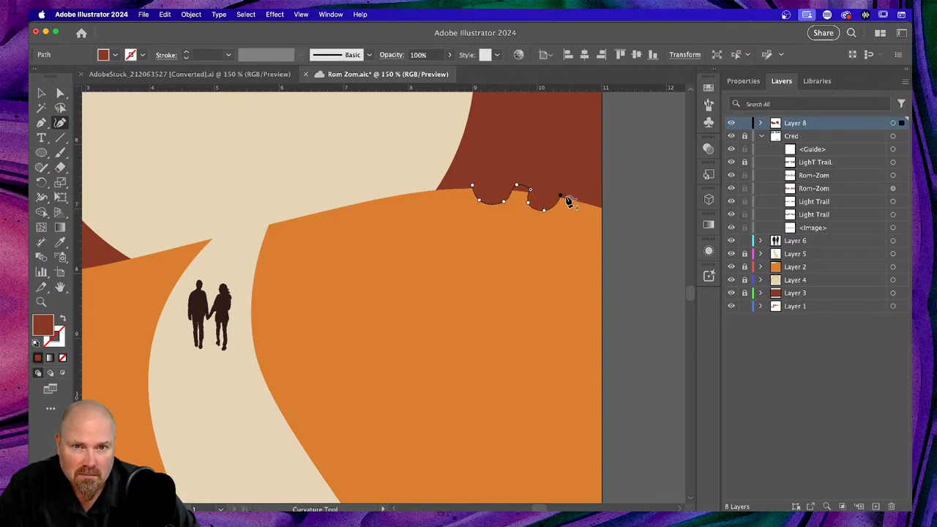
left_click(572, 200)
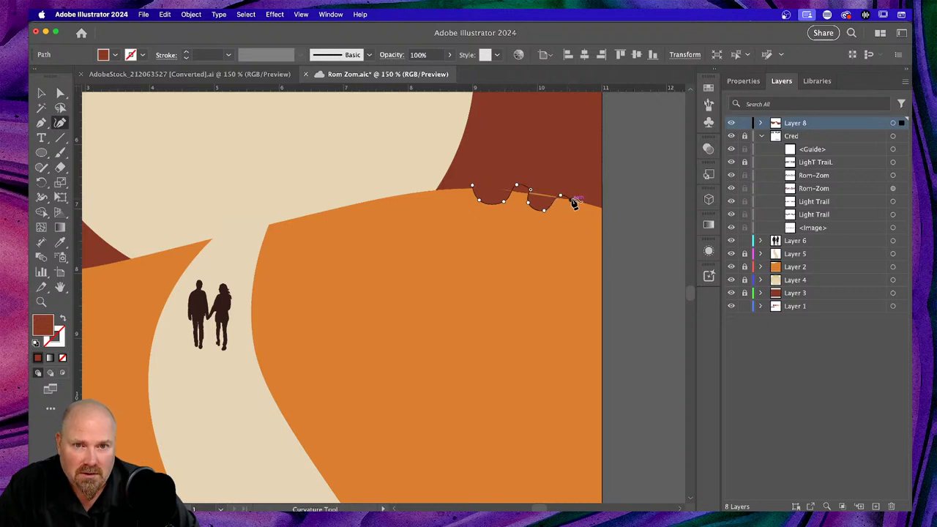
left_click(570, 216)
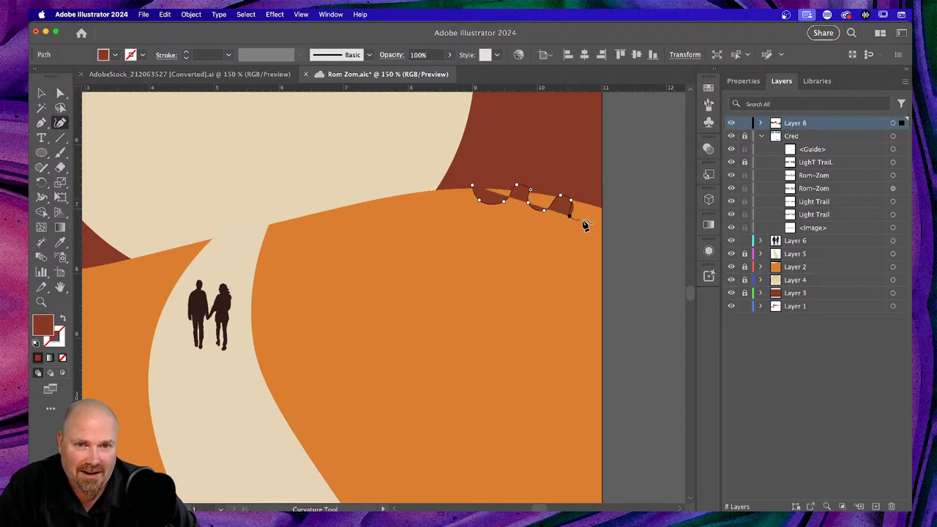
left_click(583, 219)
left_click(595, 199)
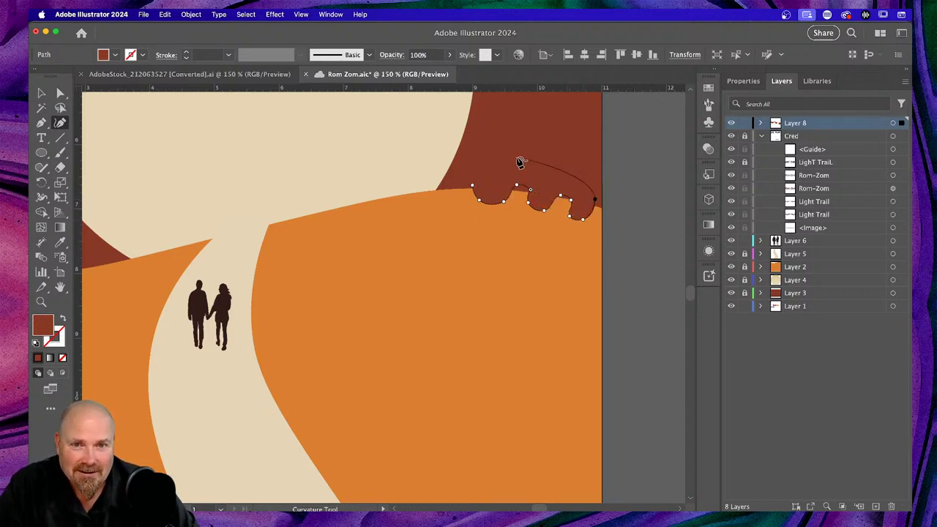
left_click(517, 156)
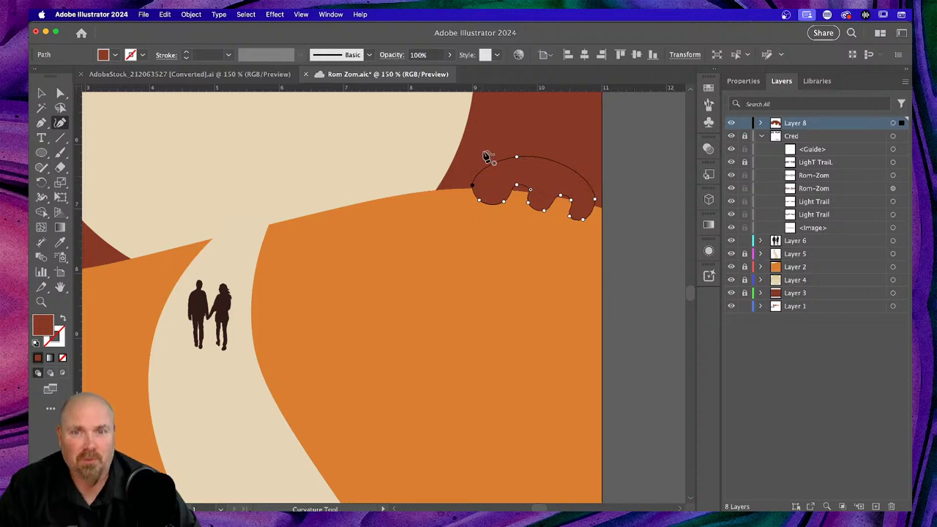
left_click(476, 186)
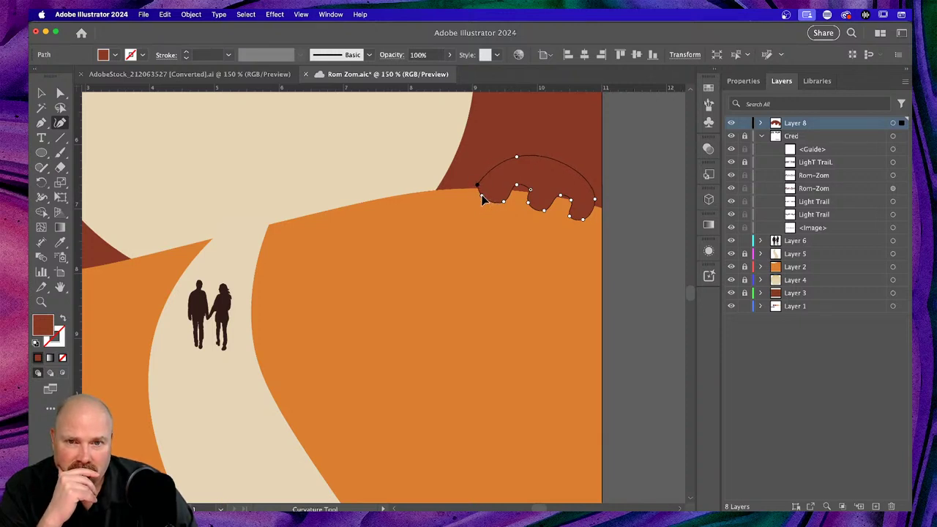
Add anchors along the lower edge and drag them to reshape the dips
left_click(481, 198)
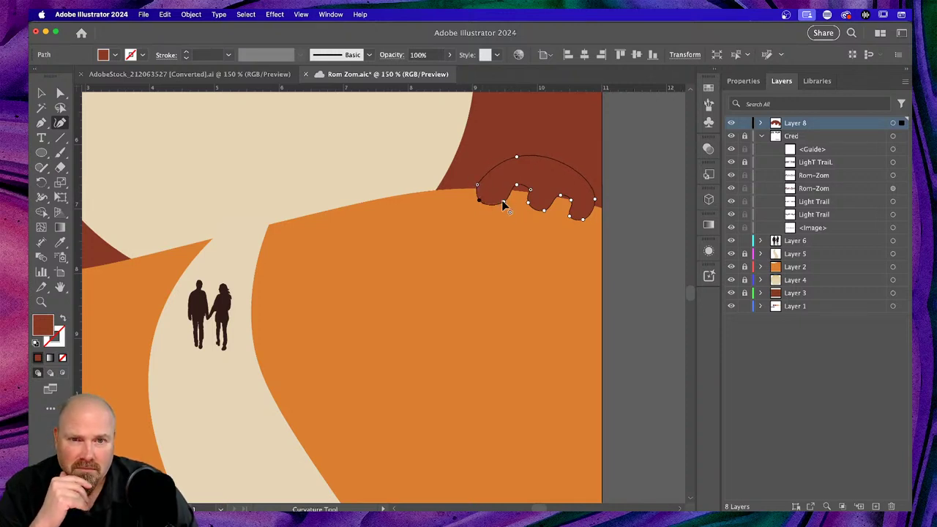
left_click(494, 200)
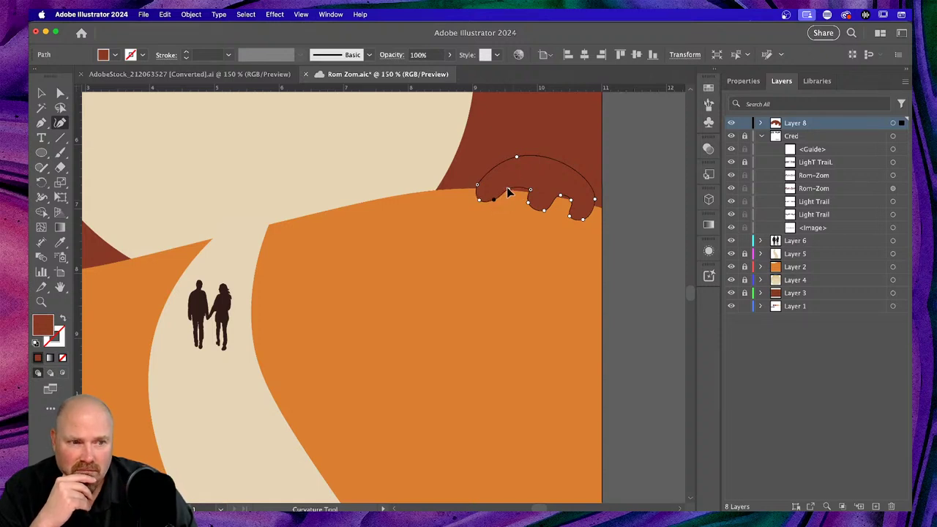
left_click(508, 187)
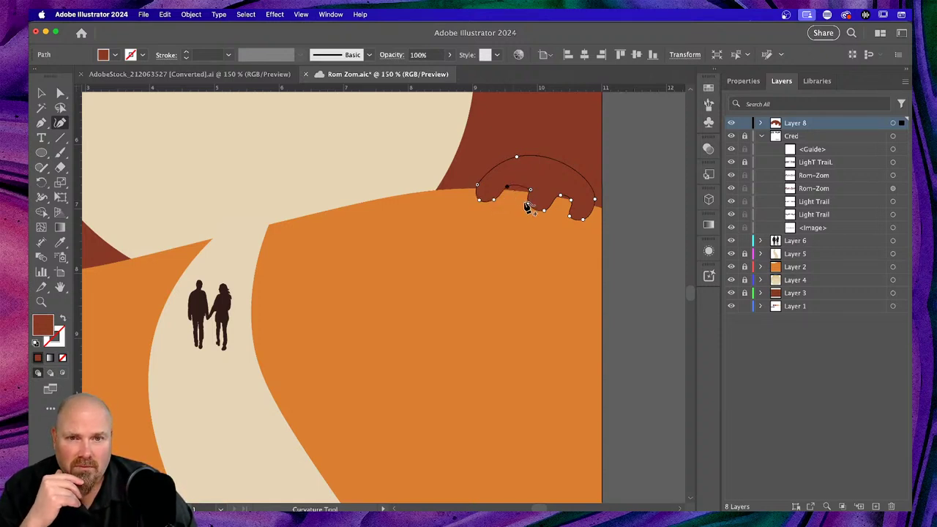
left_click_drag(517, 189, 510, 203)
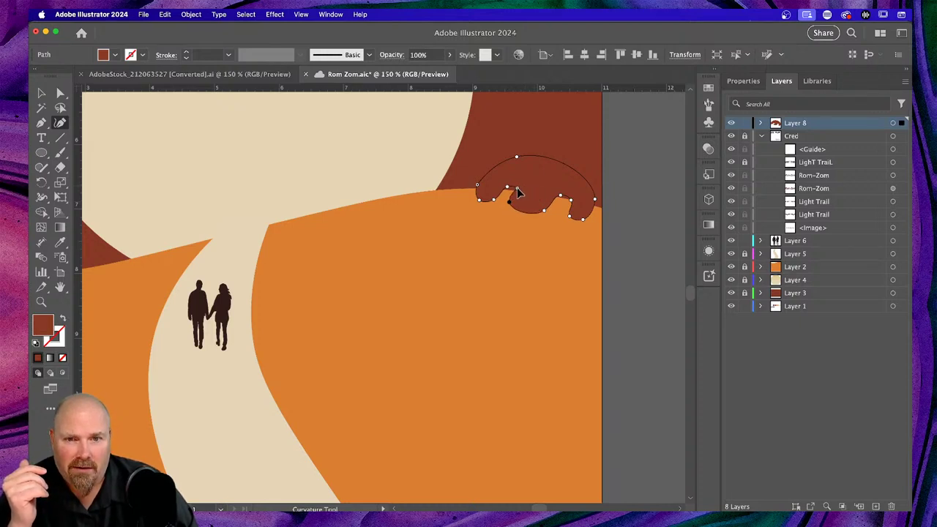
scroll(516, 191, "right", 2)
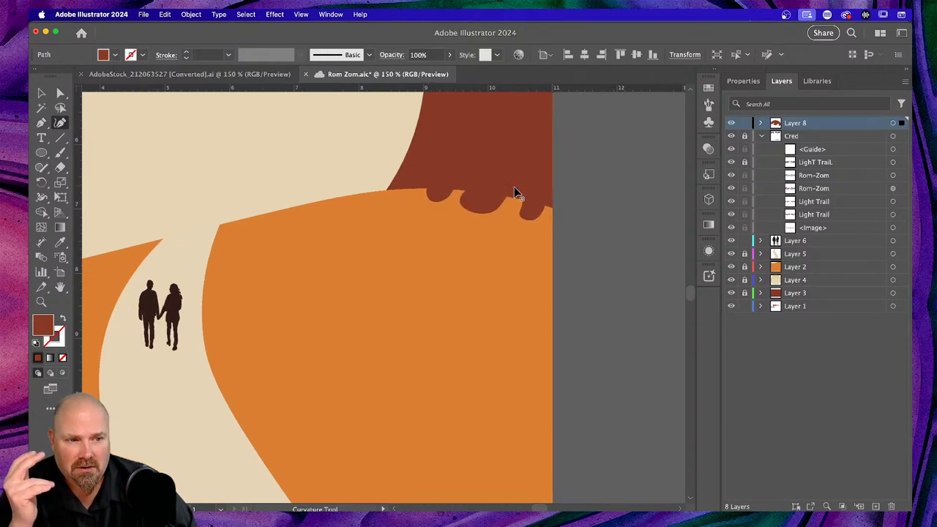
left_click_drag(494, 212, 473, 208)
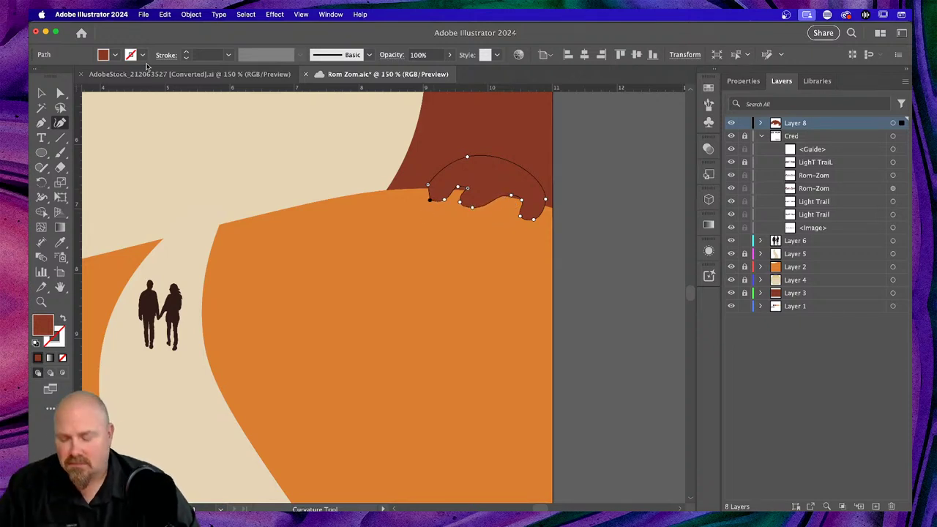
key("super+Tab")
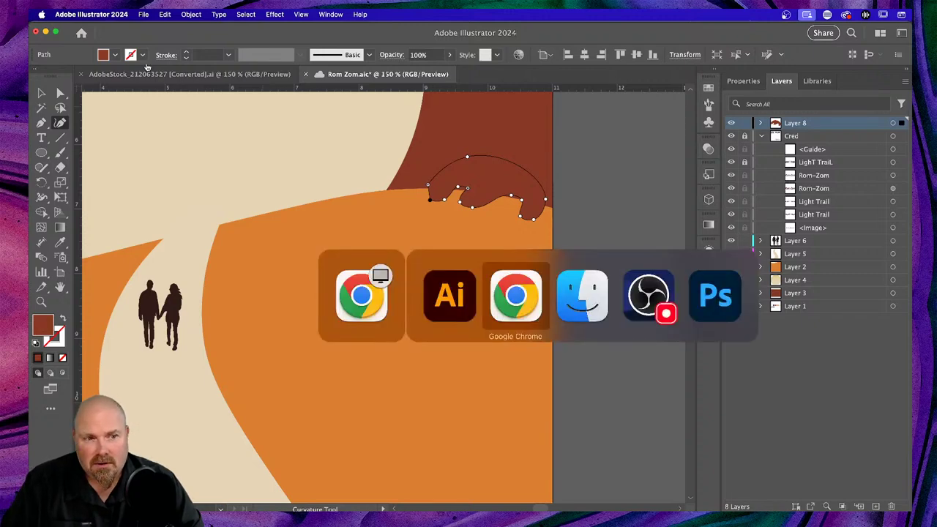
Review the Adobe Stock 'bite marks' reference images, then return to Illustrator
scroll(355, 150, "up", 2)
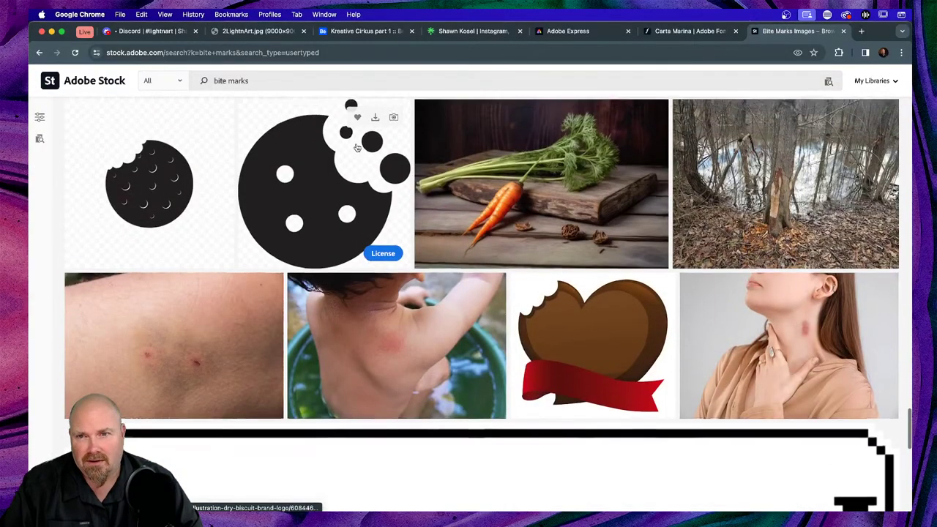
scroll(357, 148, "up", 3)
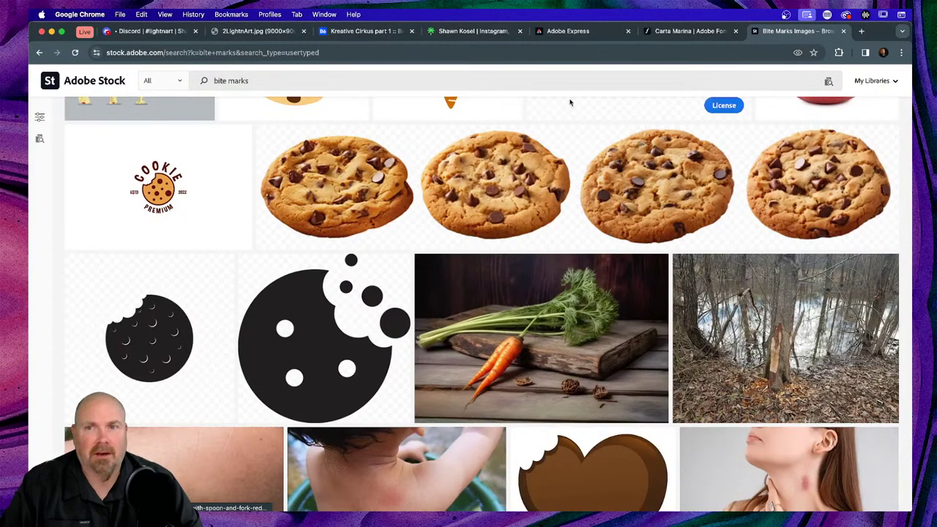
key("super+Tab")
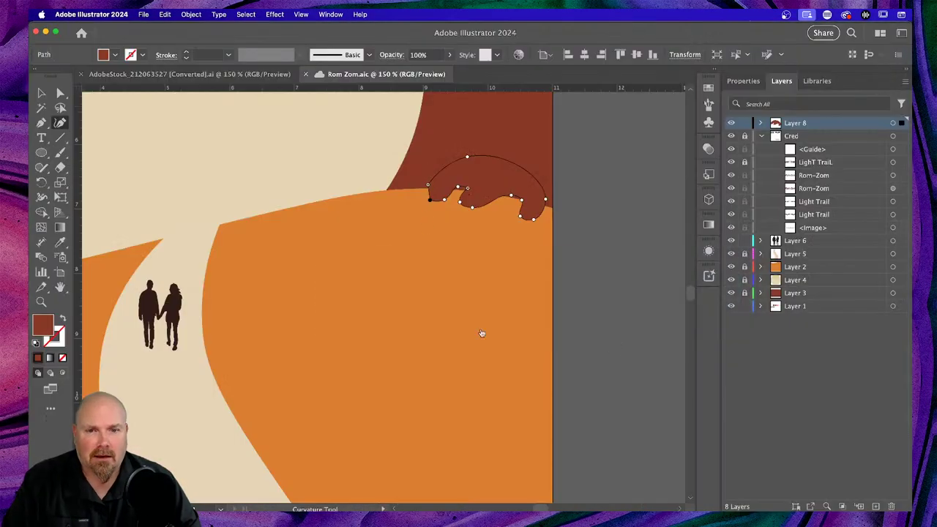
Draw a small brown ellipse on the dune ridge, tilted to follow its slope
left_click(40, 93)
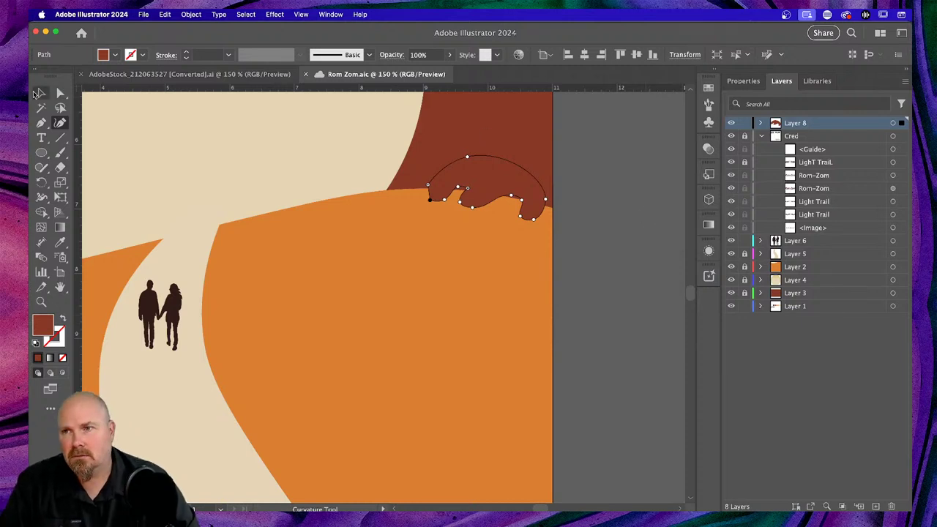
left_click(560, 437)
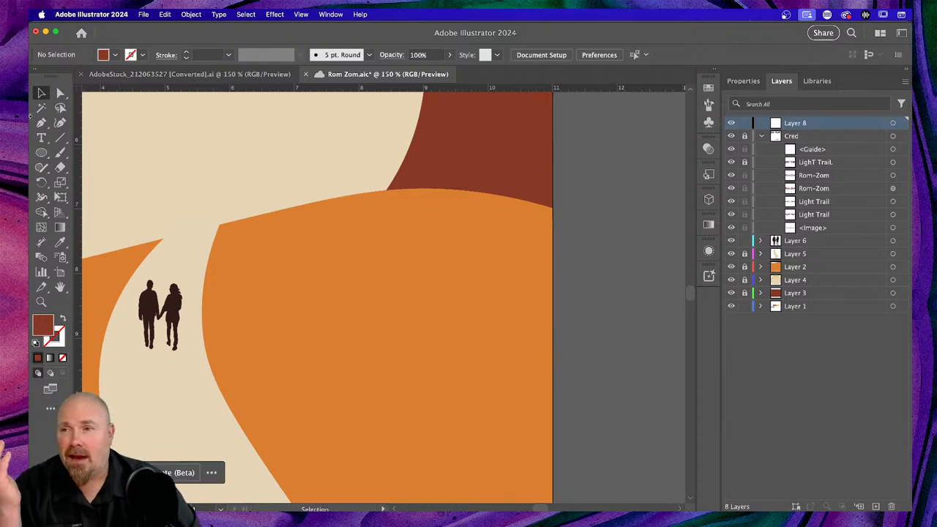
left_click(42, 153)
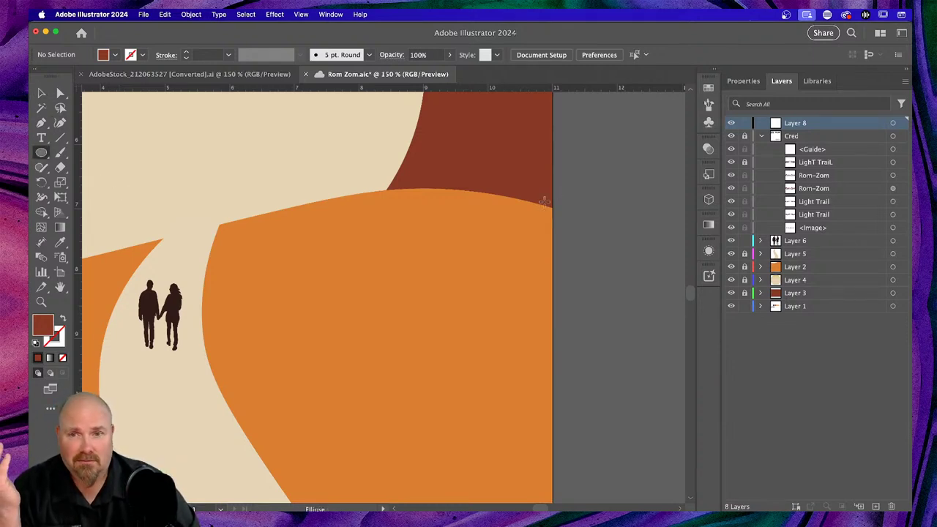
mouse_move(435, 180)
left_mouse_down()
mouse_move(470, 187)
mouse_move(471, 196)
left_mouse_up()
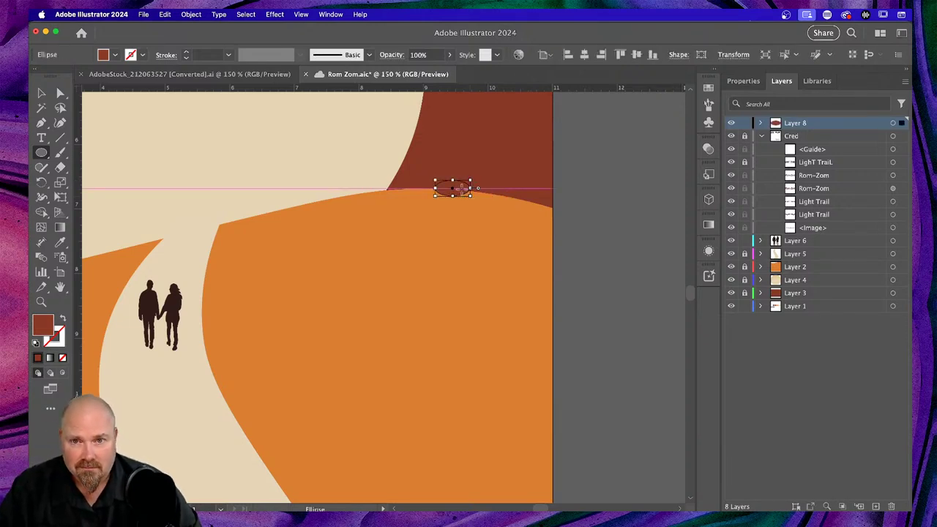
left_click_drag(471, 188, 476, 202)
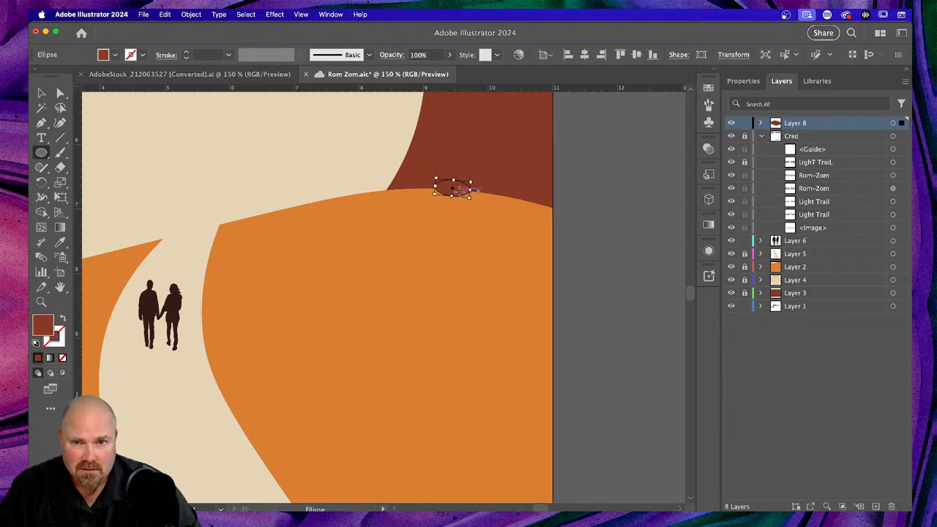
key("super+shift+a")
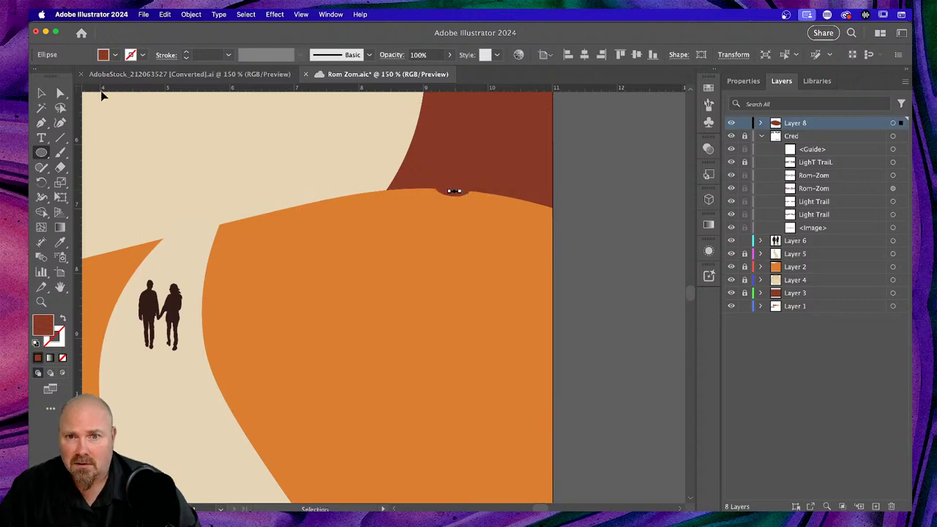
key("super+shift+a")
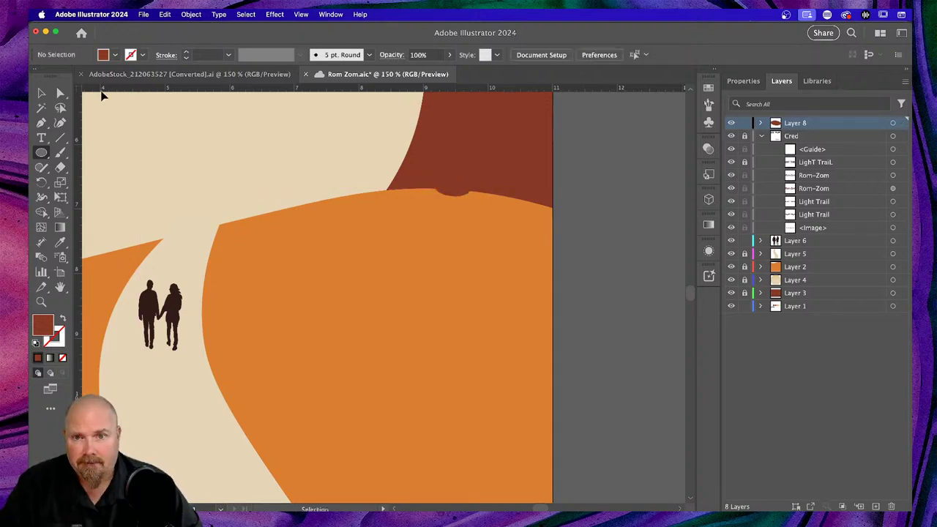
Move the ellipse along the ridge and place a copy further right
key("super+equal")
key("super+equal")
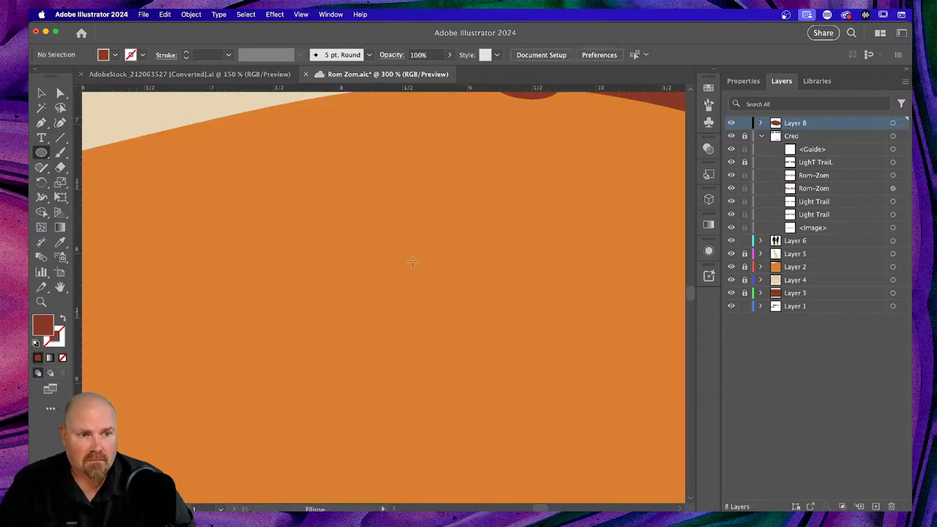
scroll(444, 241, "up", 3)
scroll(443, 241, "right", 3)
left_click(41, 93)
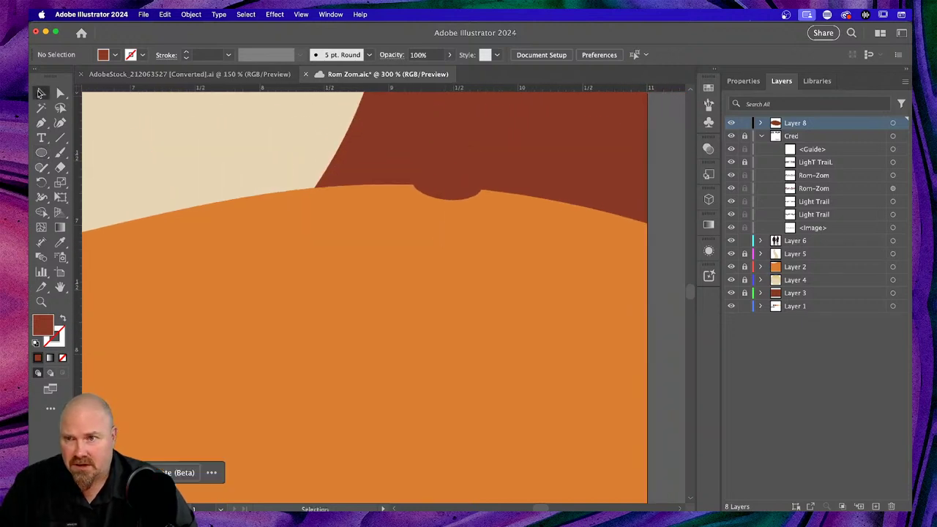
left_click_drag(434, 190, 552, 207)
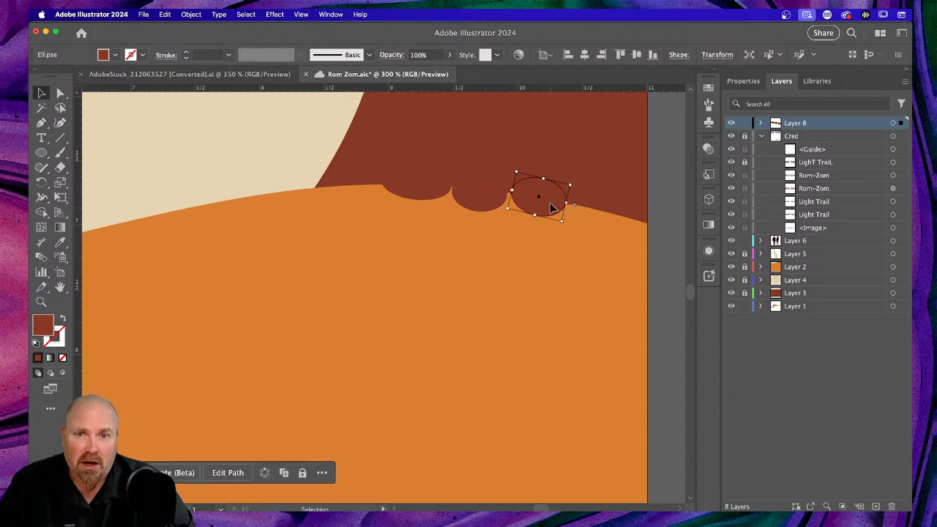
scroll(550, 235, "right", 2)
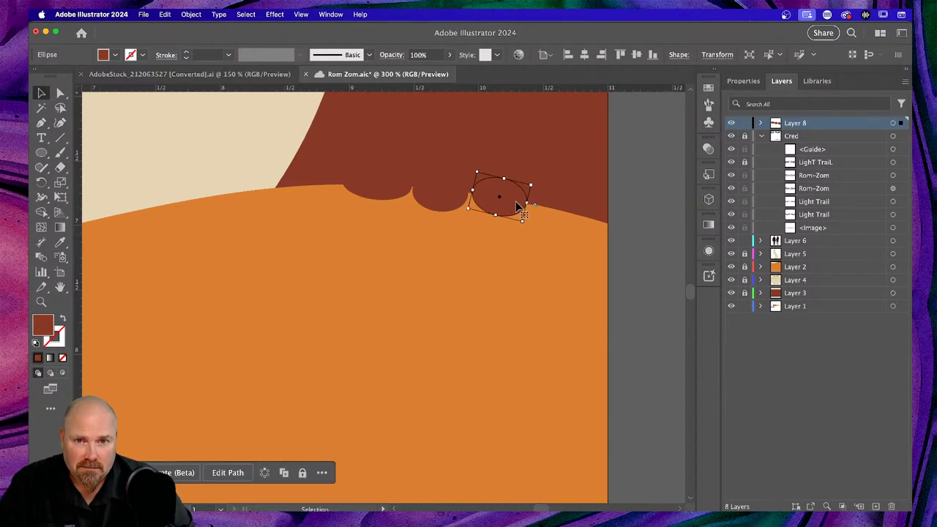
key("super+minus")
key("super+minus")
key("super+minus")
key("super+minus")
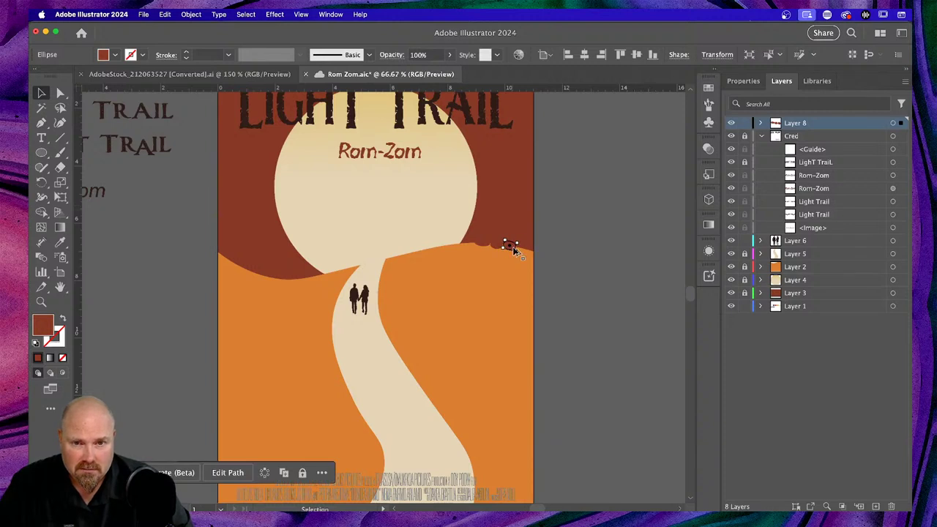
scroll(511, 249, "up", 5)
scroll(513, 252, "down", 2)
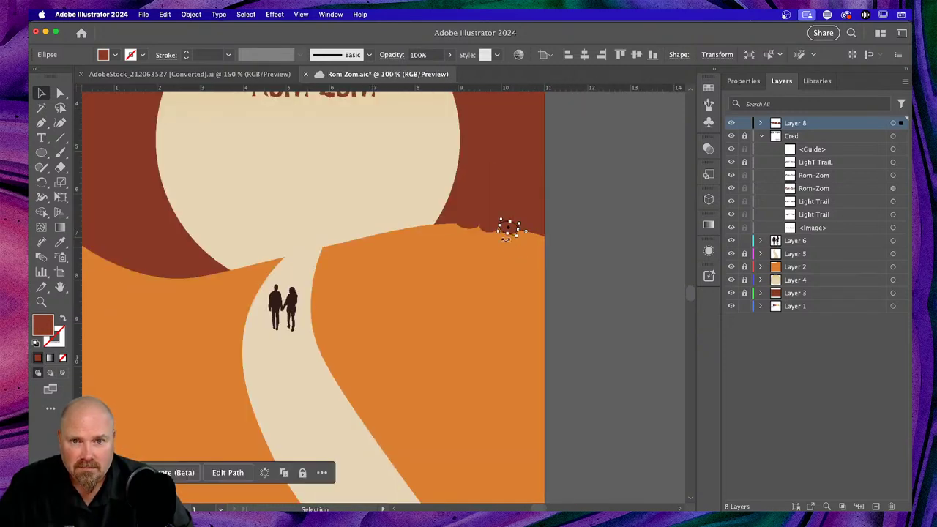
mouse_move(513, 231)
left_mouse_down()
mouse_move(544, 240)
mouse_move(530, 232)
left_mouse_up()
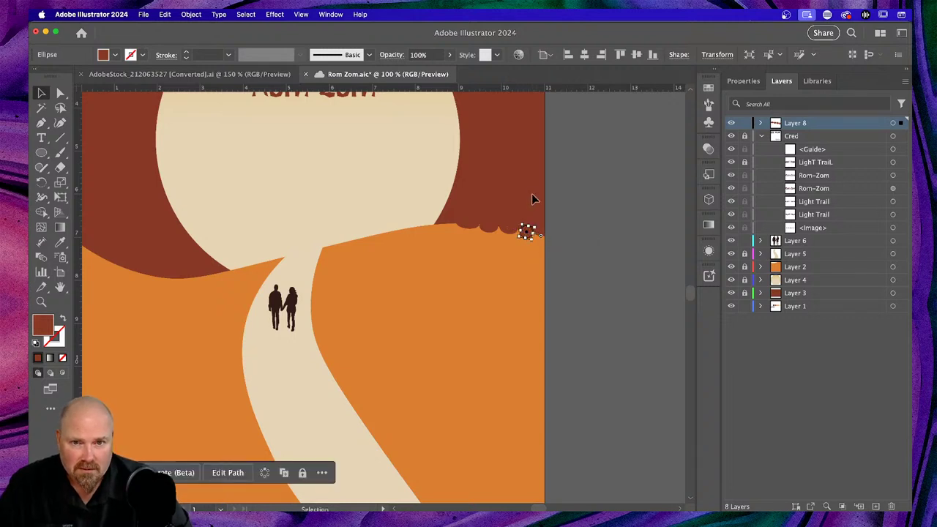
left_click(527, 205)
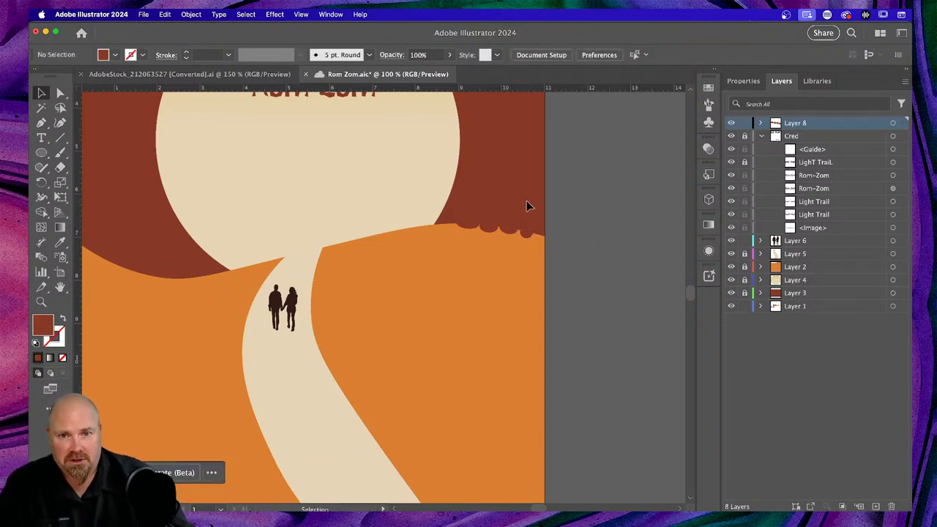
key("a")
Move a small ellipse left along the ridge and narrow the left bump
key("super+equal")
key("super+equal")
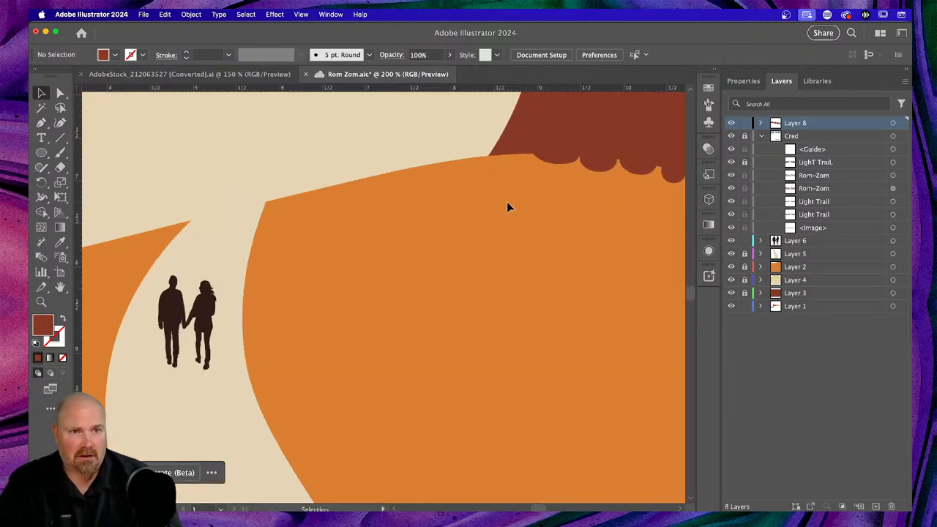
scroll(417, 209, "right", 10)
scroll(416, 205, "up", 3)
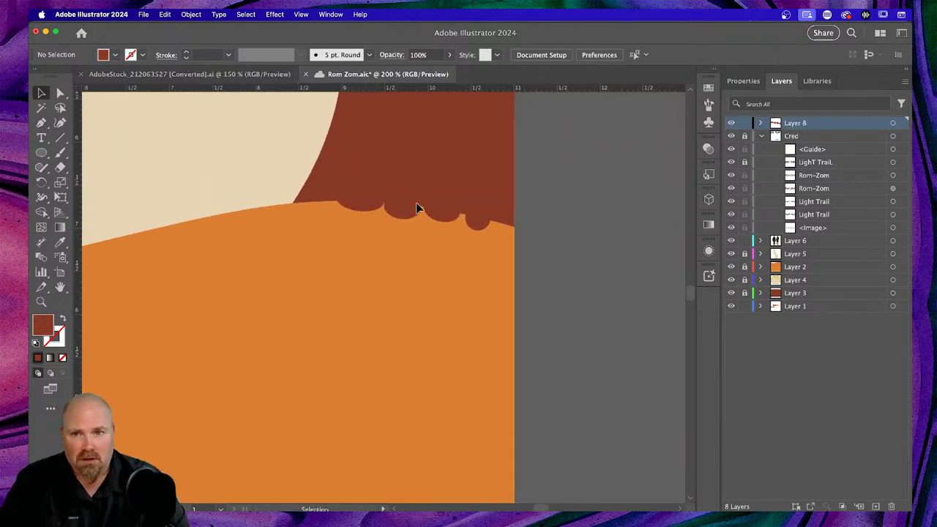
left_click_drag(389, 202, 440, 213)
left_click(358, 205)
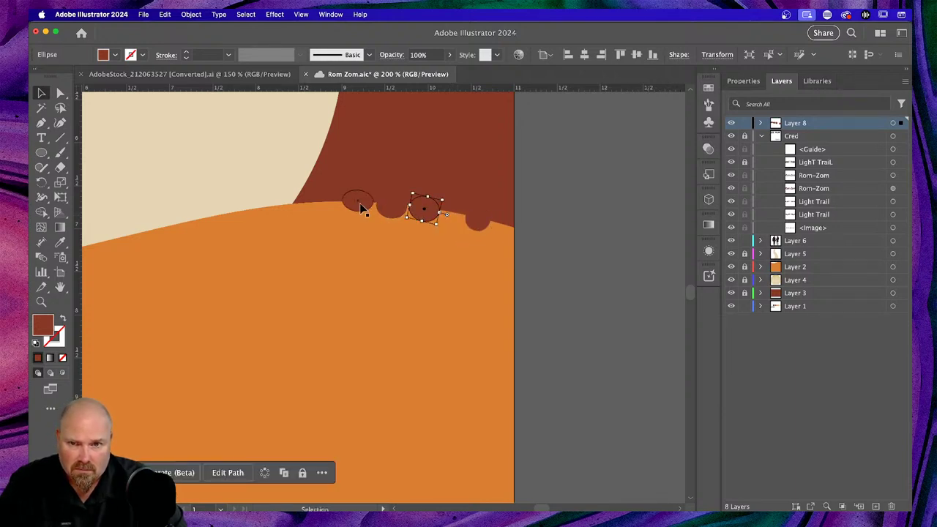
left_click_drag(360, 210, 354, 200)
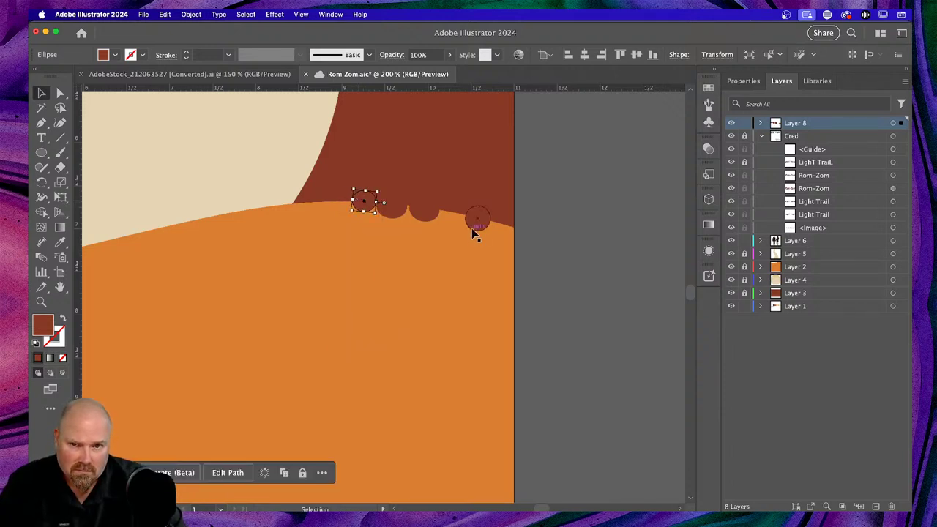
Space and resize the remaining bumps so all four match evenly along the crest
left_click_drag(485, 226, 455, 217)
left_click(365, 209)
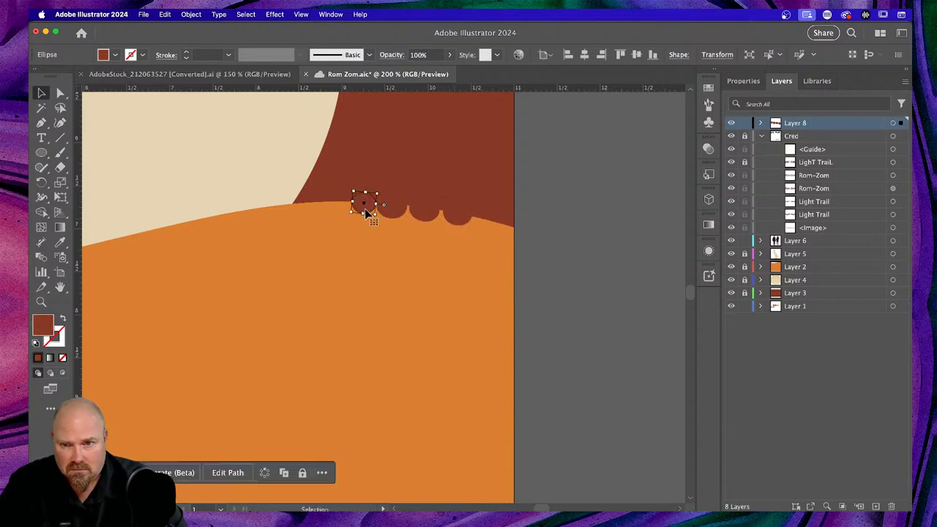
left_click_drag(364, 208, 362, 206)
left_click(384, 282)
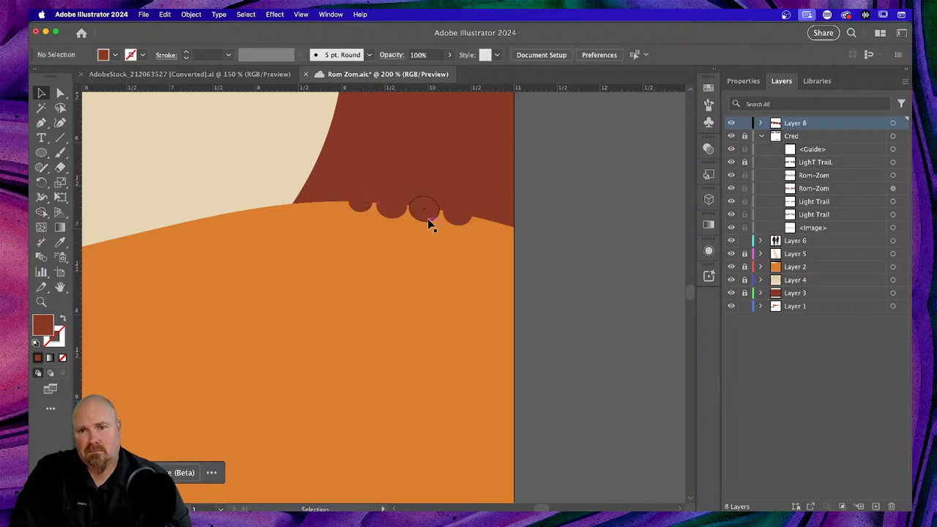
left_click(428, 219)
left_click_drag(420, 220, 391, 217)
left_click(392, 208)
left_click(398, 307)
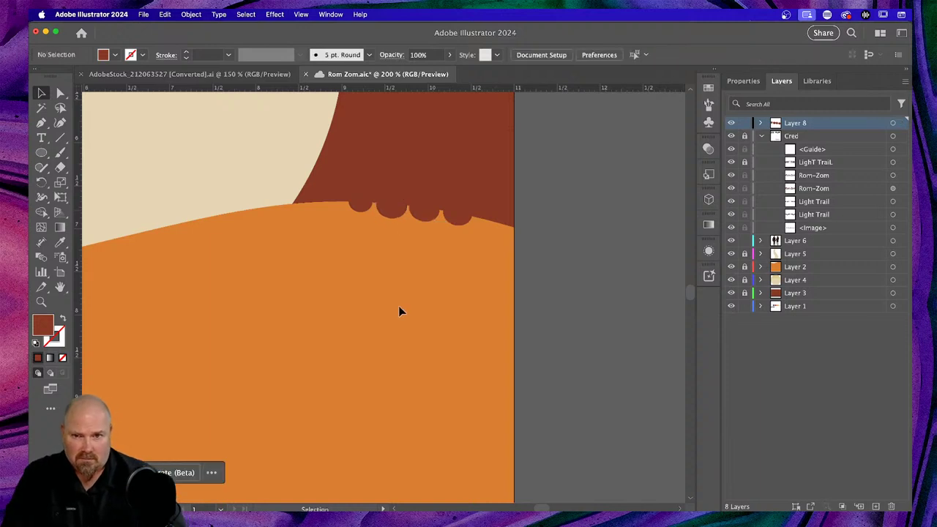
Zoom in on the dunes and check a bump on the dune edge
key("super+0")
key("super+minus")
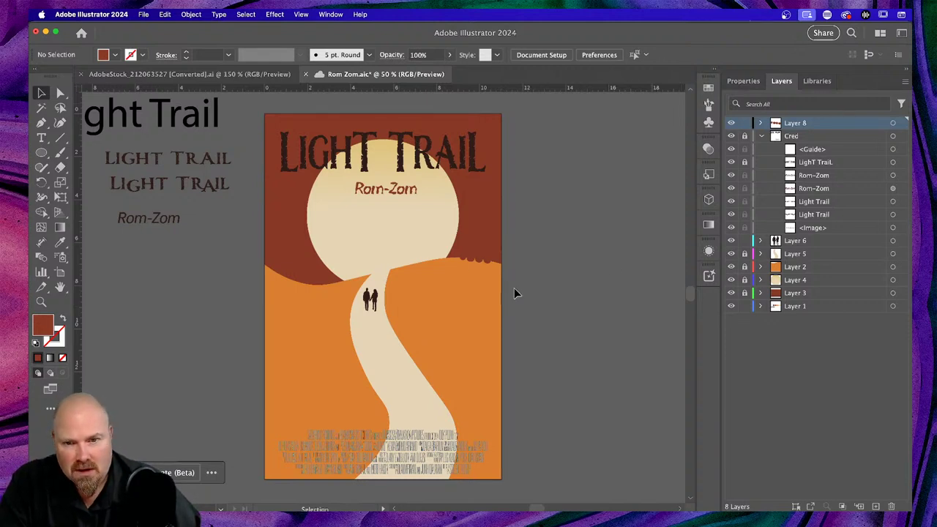
key("super+equal")
key("super+equal")
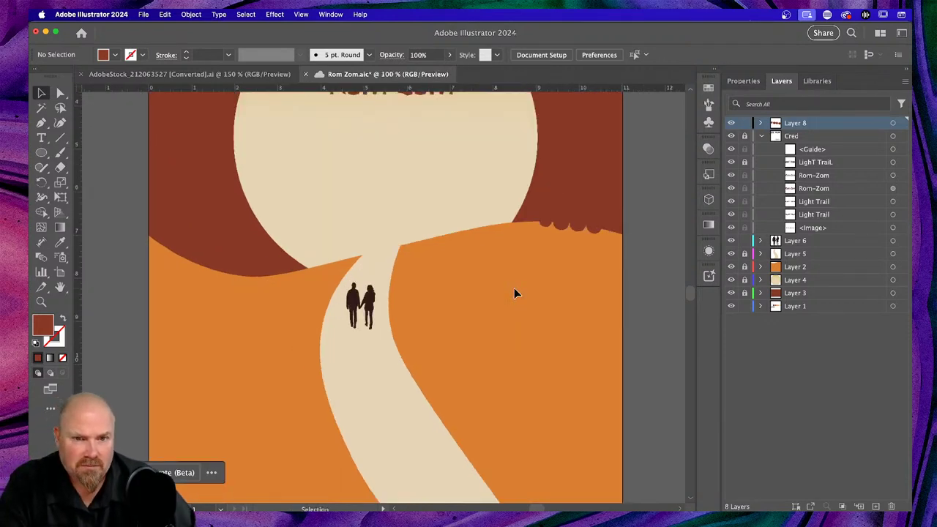
left_click(596, 233)
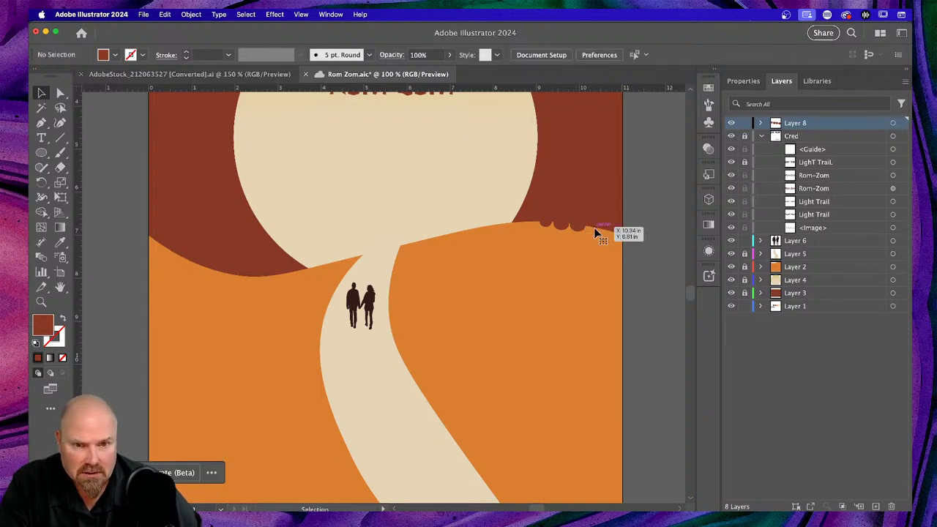
left_click(582, 228)
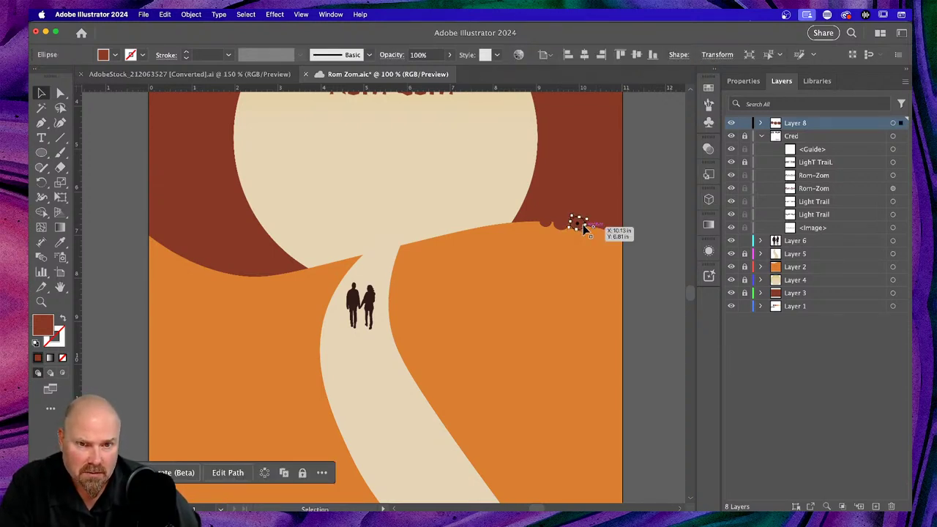
left_click(601, 207)
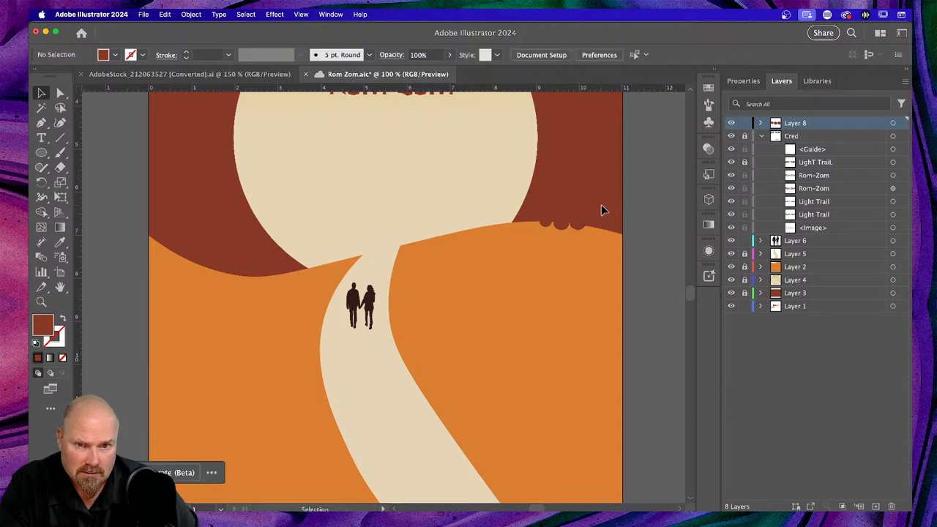
key("super+minus")
key("super+minus")
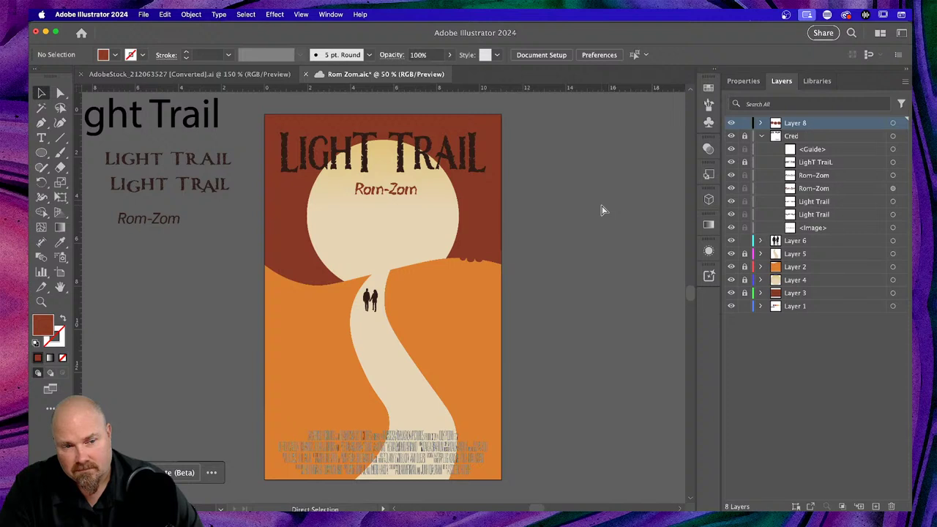
key("v")
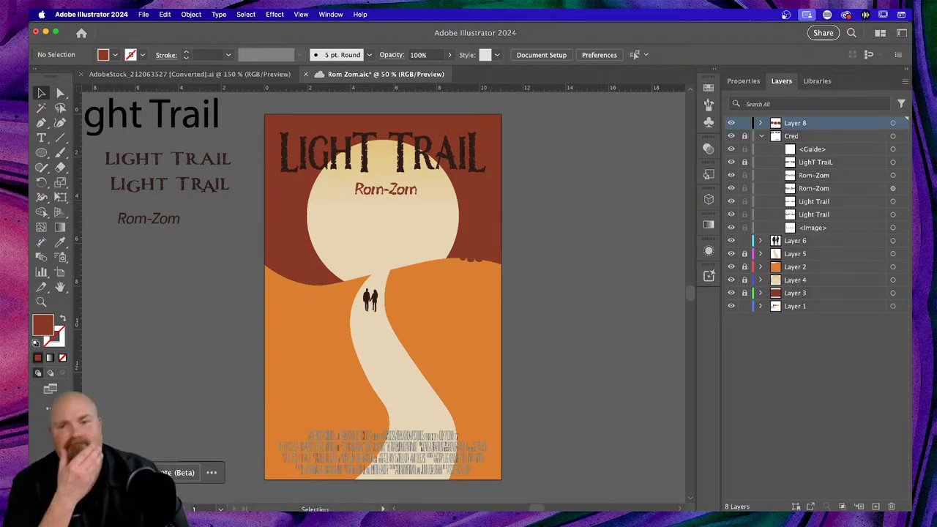
Select the three bump ellipses together and stretch them slightly wider
key("super+equal")
key("super+equal")
key("super+equal")
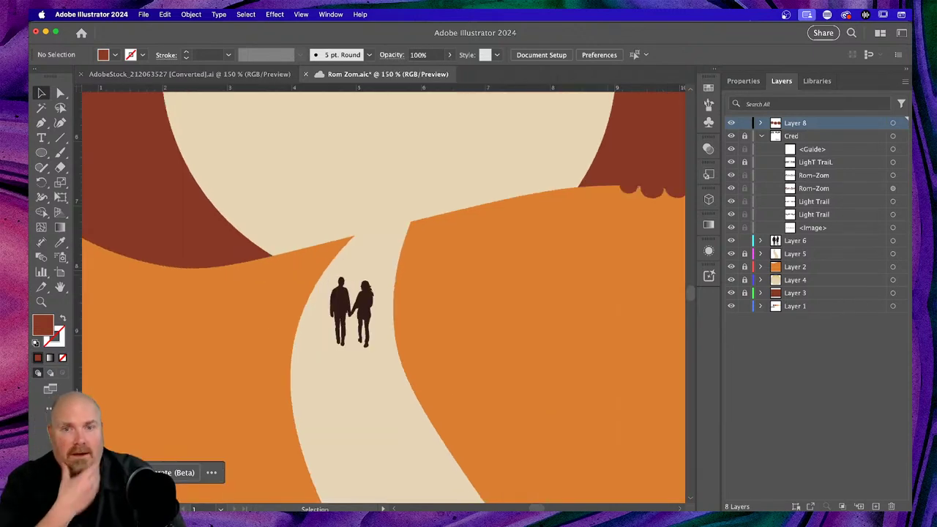
scroll(504, 267, "right", 5)
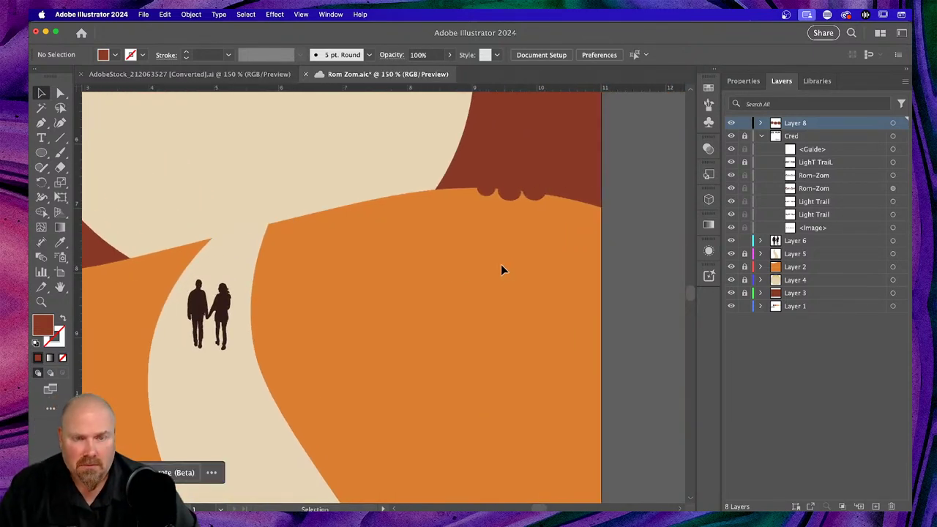
left_click(487, 188)
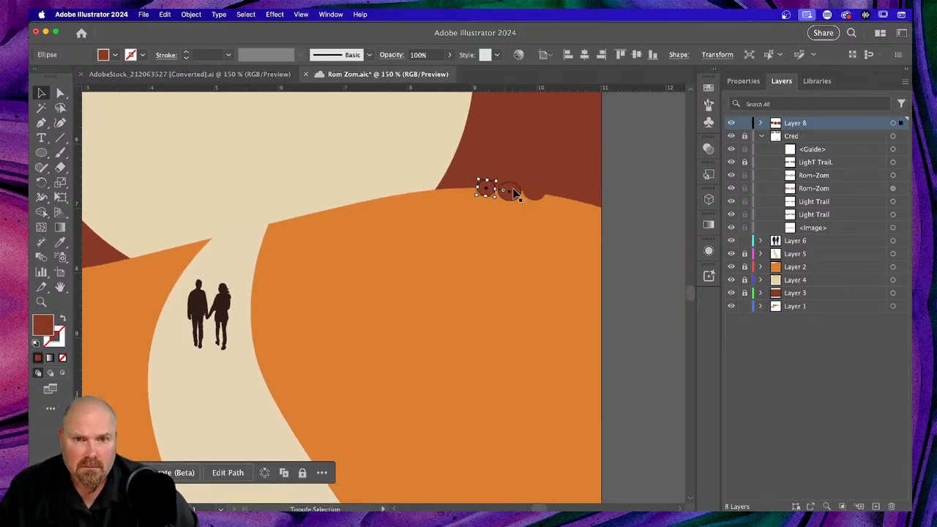
left_click(510, 192, "shift")
left_click(535, 191, "shift")
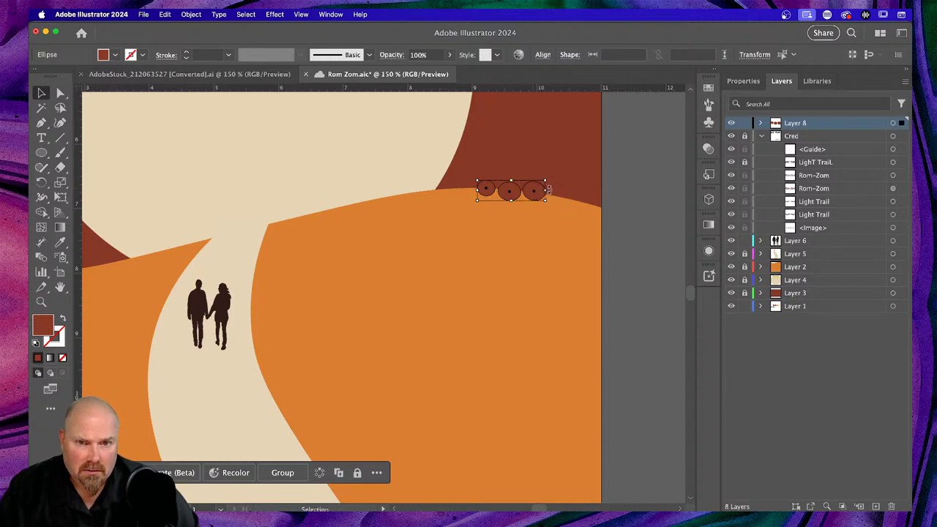
left_click_drag(546, 189, 561, 191)
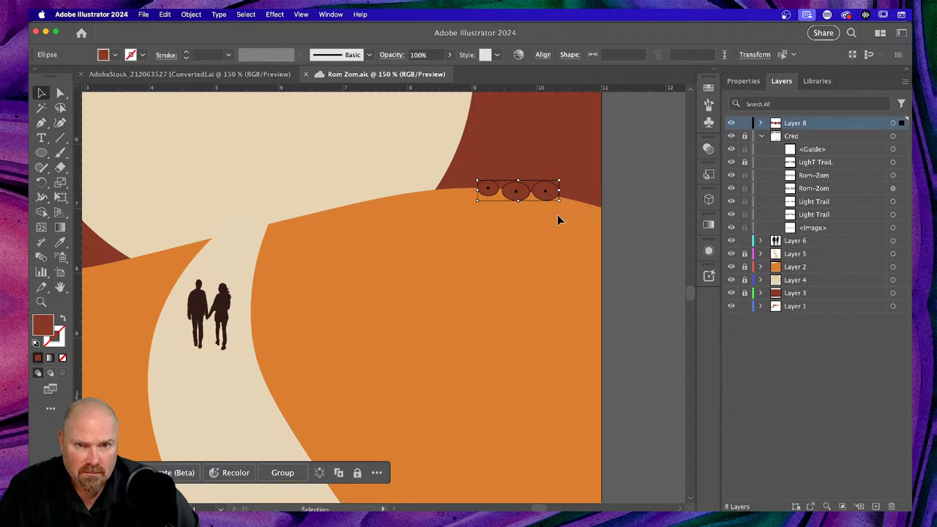
left_click(561, 206)
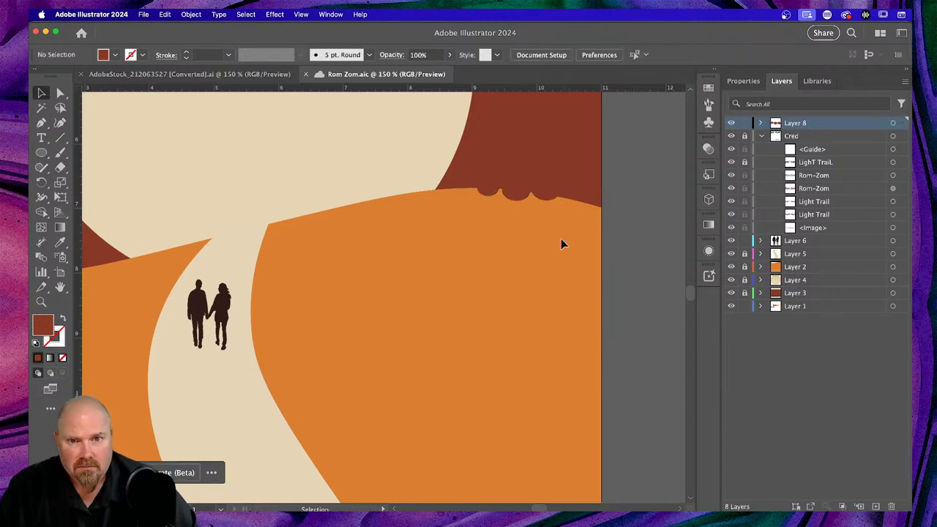
key("super+minus")
key("super+minus")
key("super+minus")
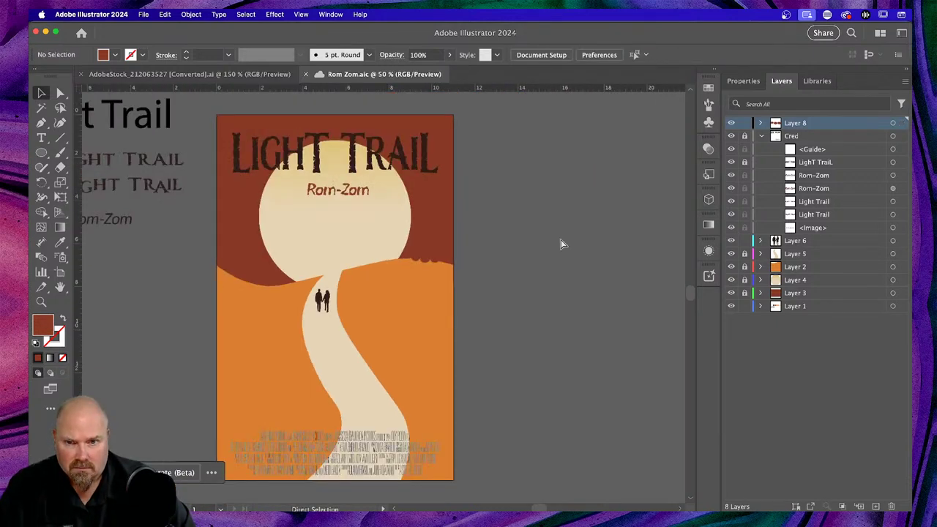
Rename Layer 8 to 'Title', add a new Layer 9, and switch to the AdobeStock silhouettes file
scroll(561, 243, "down", 4)
scroll(560, 243, "left", 5)
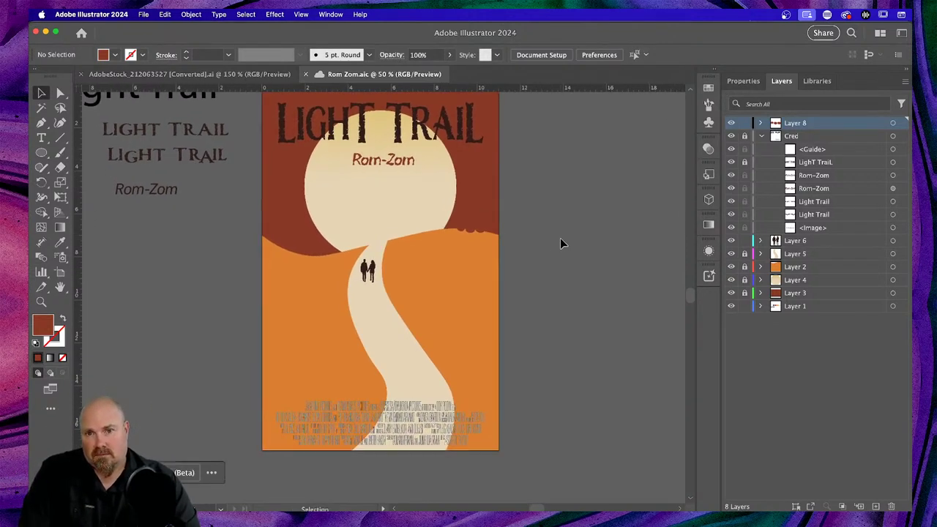
scroll(561, 243, "up", 4)
scroll(560, 243, "left", 2)
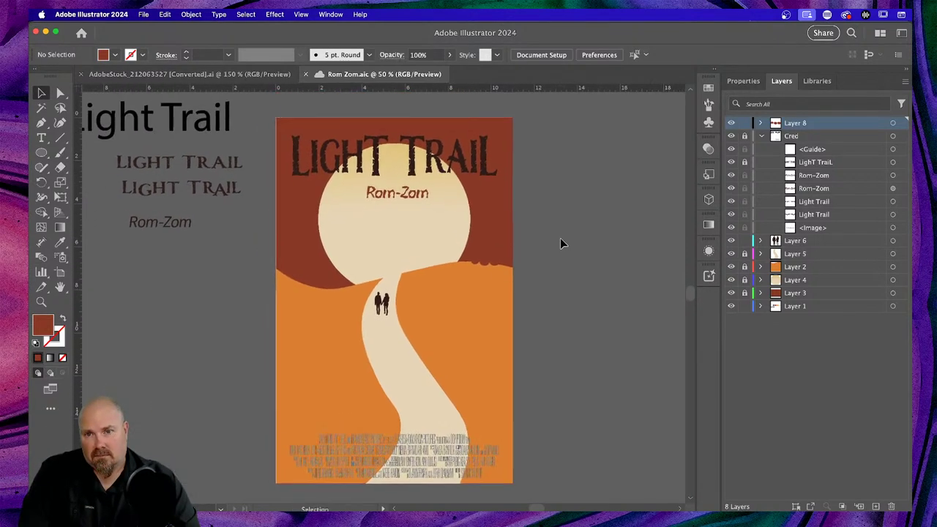
scroll(560, 243, "down", 2)
scroll(561, 243, "left", 1)
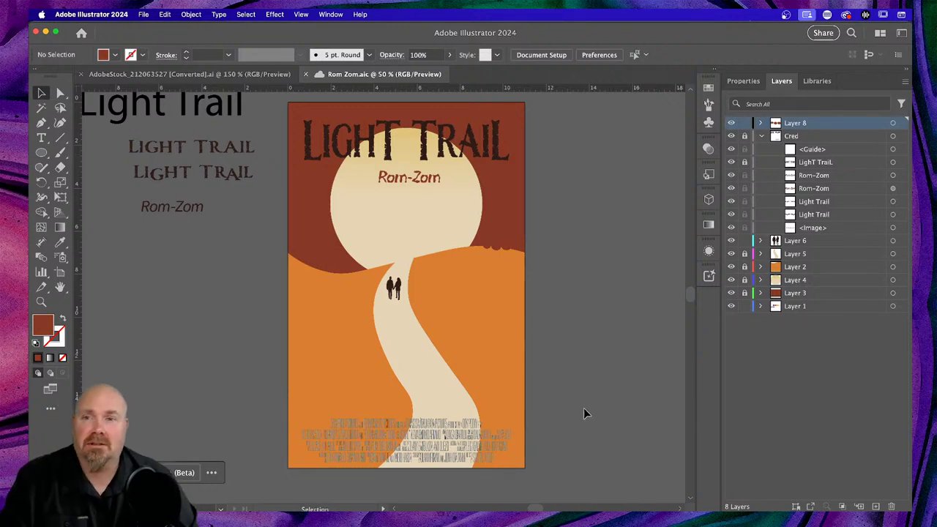
double_click(803, 124)
type("Title")
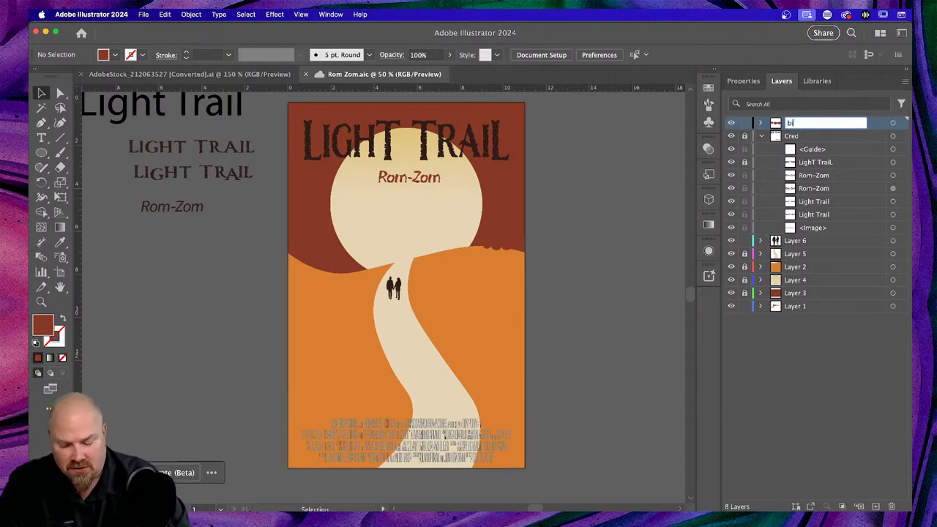
key("Return")
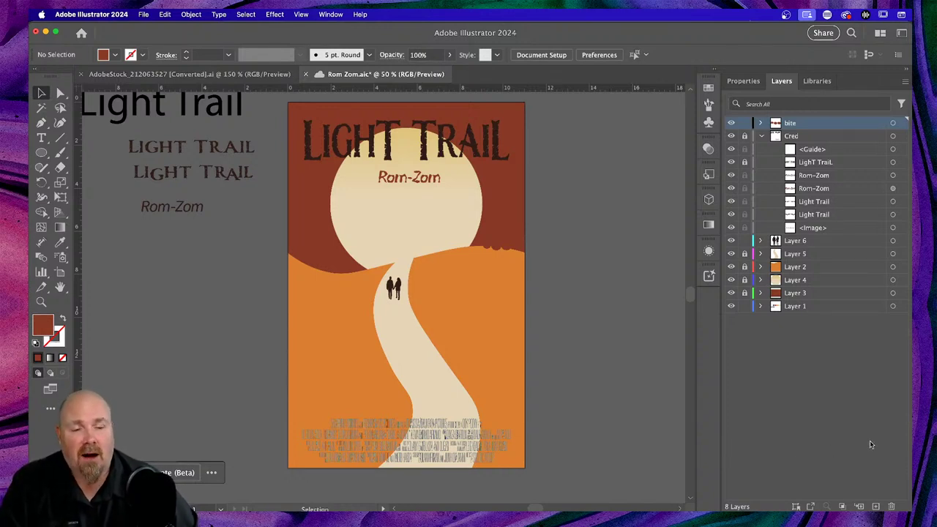
left_click(876, 506)
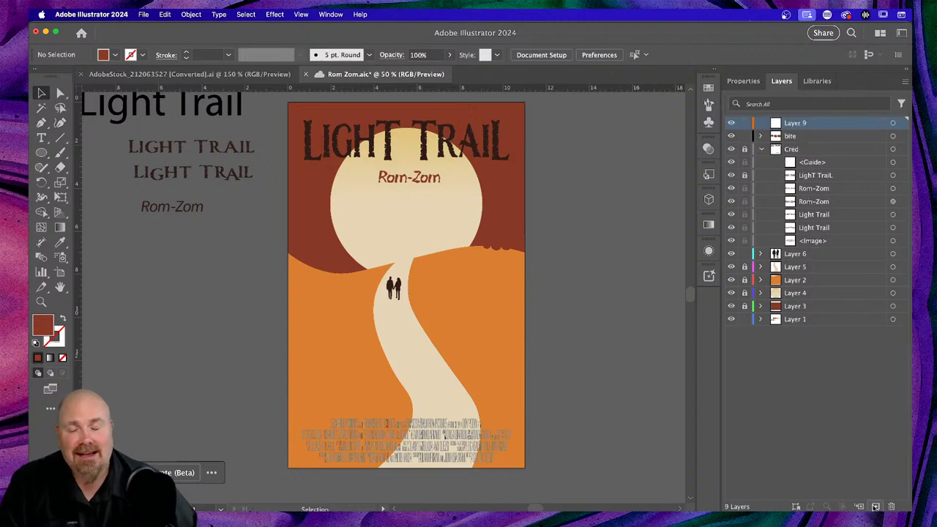
left_click(193, 74)
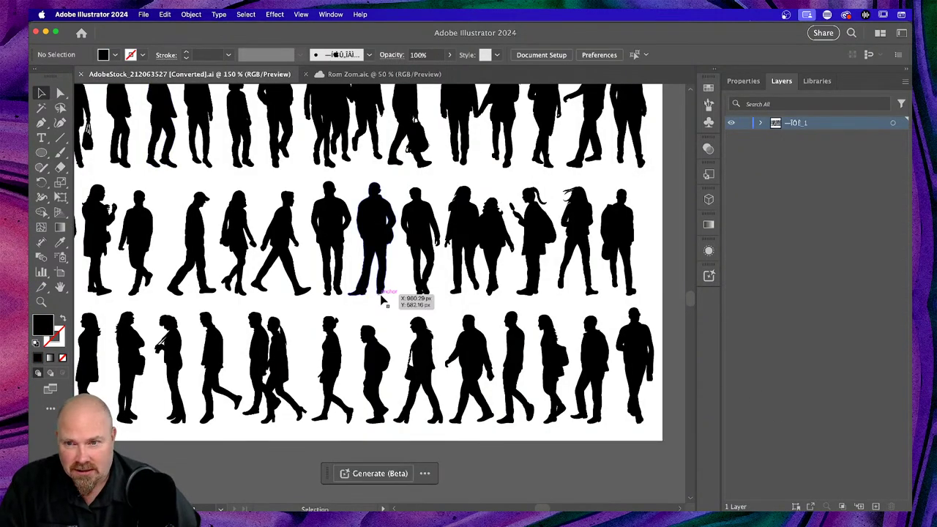
Select one standing figure on the AdobeStock silhouette sheet and return to the Rom Zom poster
scroll(382, 301, "left", 3)
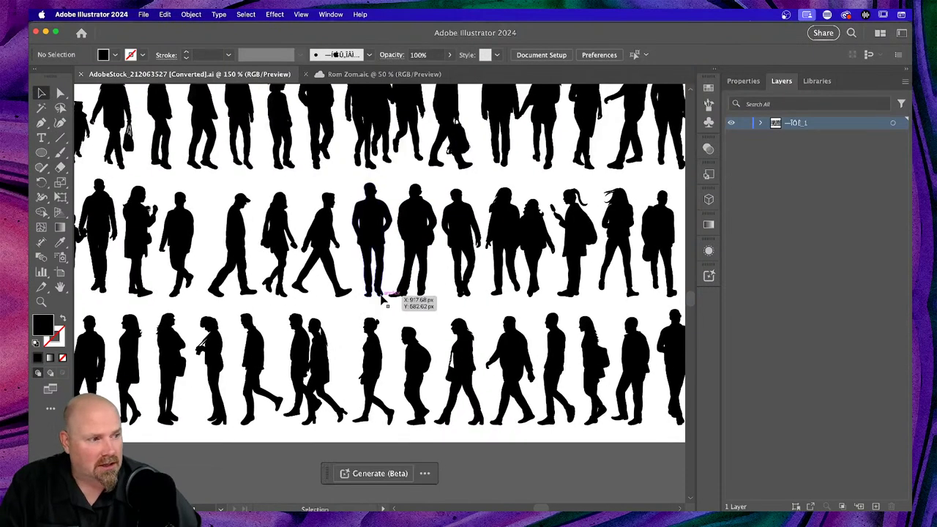
scroll(382, 300, "left", 10)
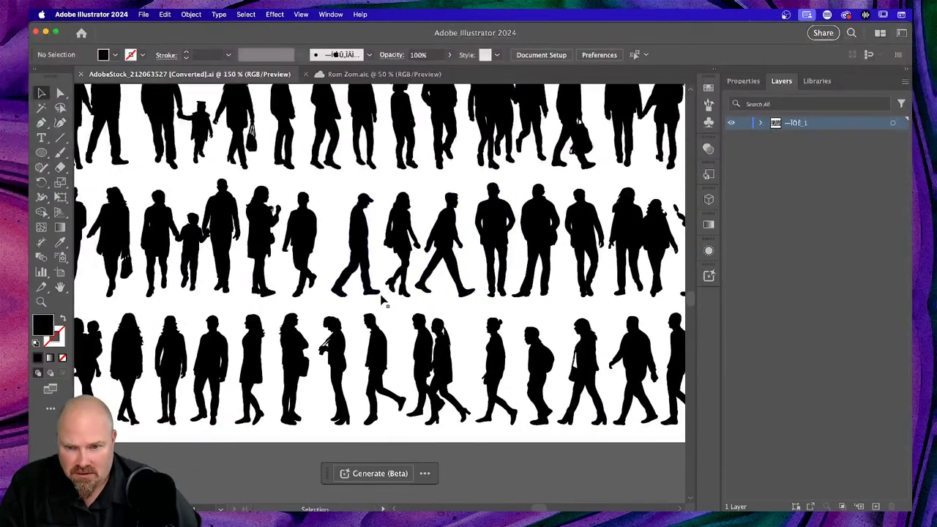
scroll(382, 300, "up", 5)
scroll(382, 300, "left", 4)
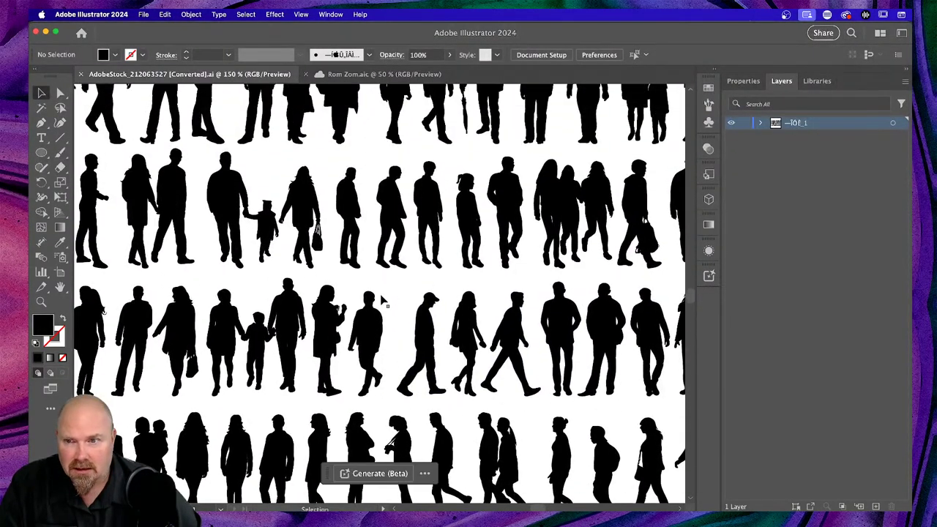
scroll(383, 300, "up", 8)
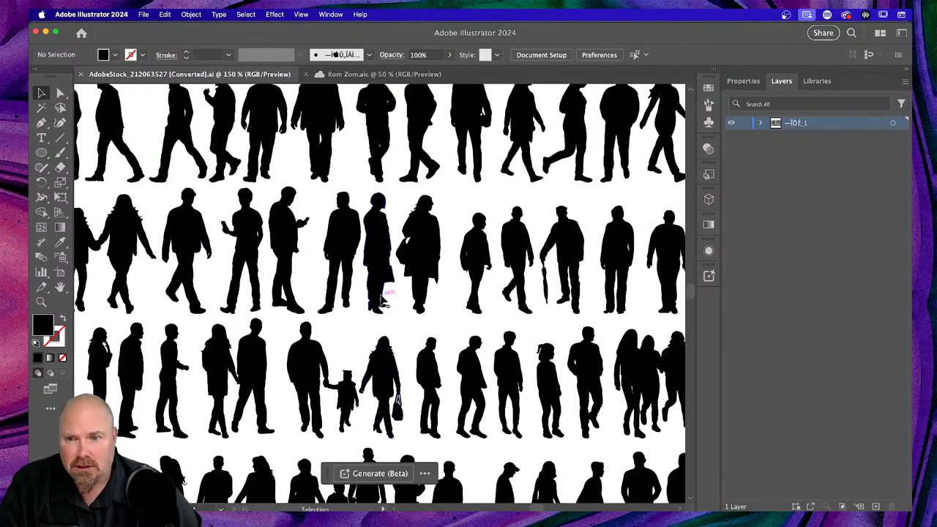
scroll(382, 300, "up", 3)
scroll(382, 300, "left", 6)
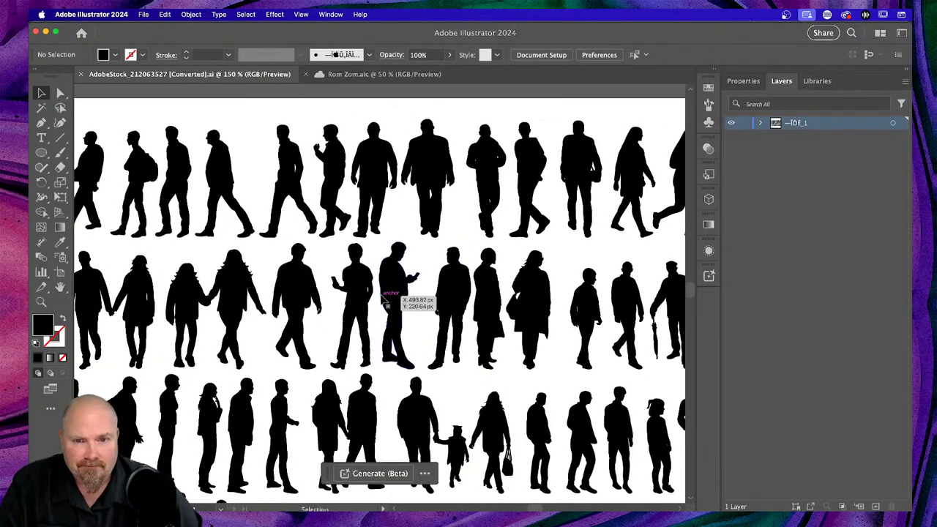
scroll(383, 300, "left", 4)
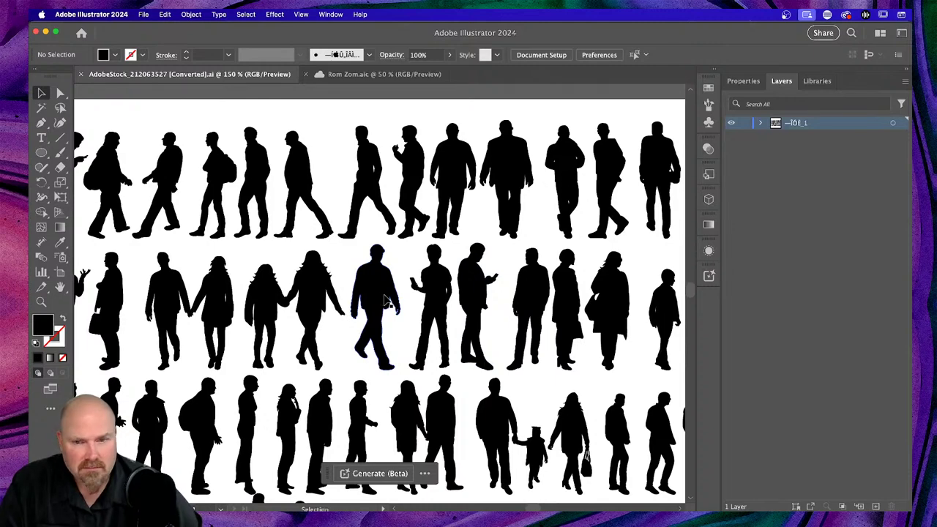
scroll(386, 300, "left", 5)
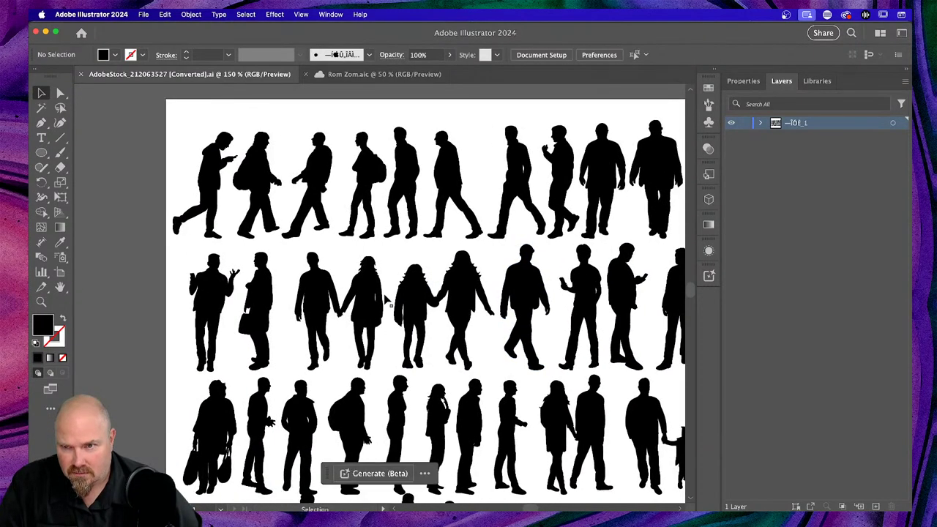
scroll(386, 299, "down", 13)
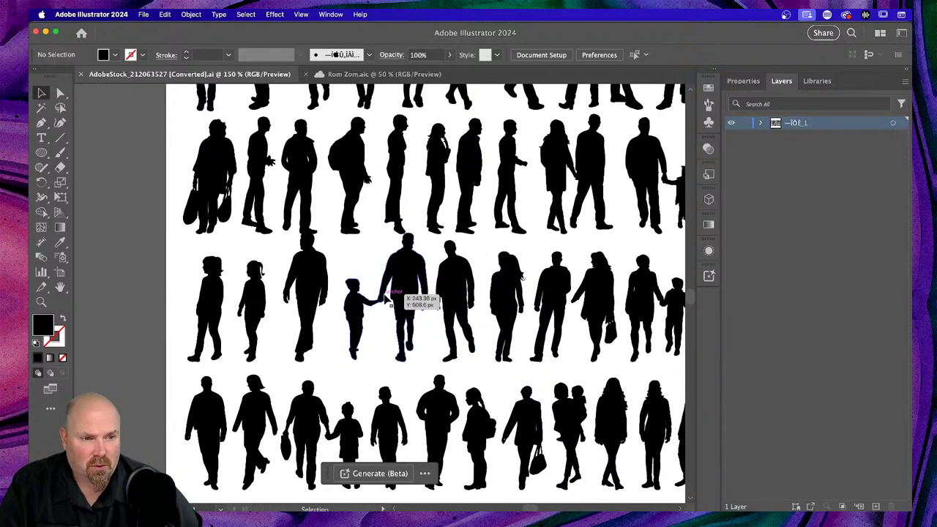
scroll(386, 298, "down", 7)
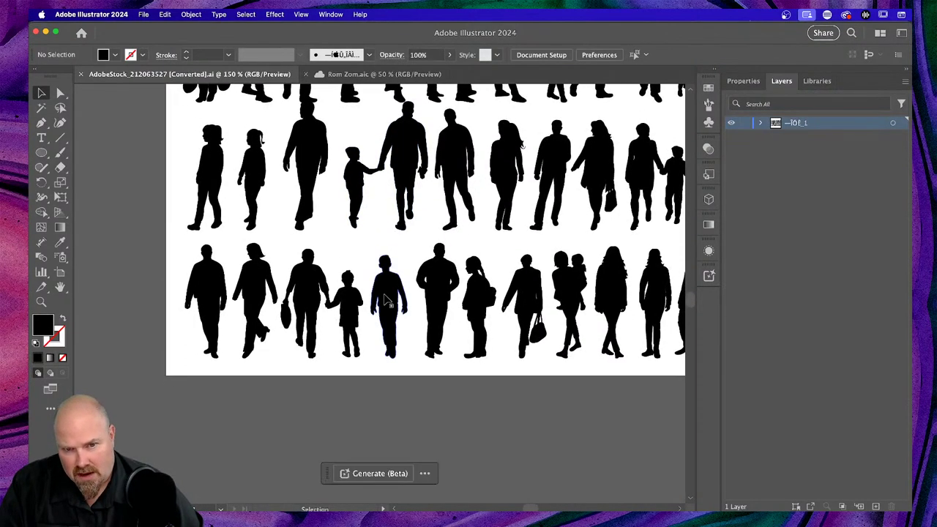
scroll(386, 299, "right", 4)
scroll(386, 298, "right", 4)
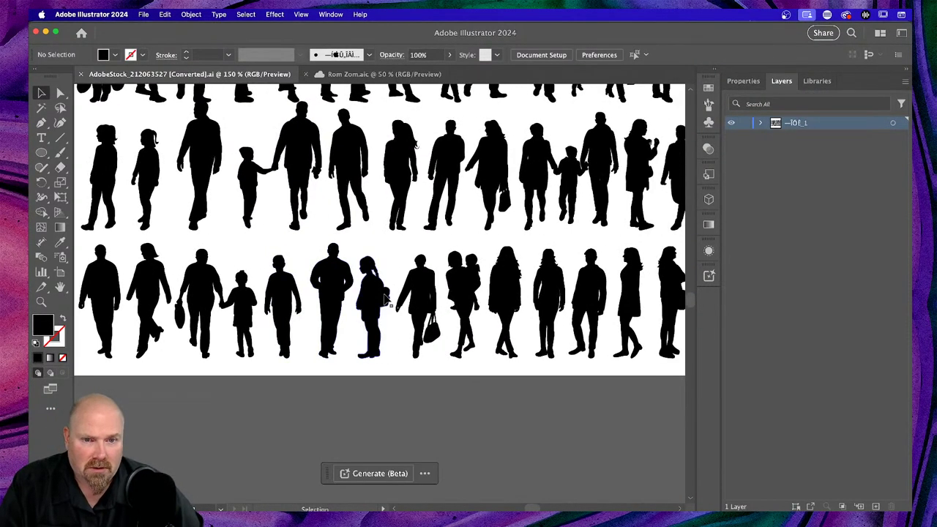
left_click(571, 296)
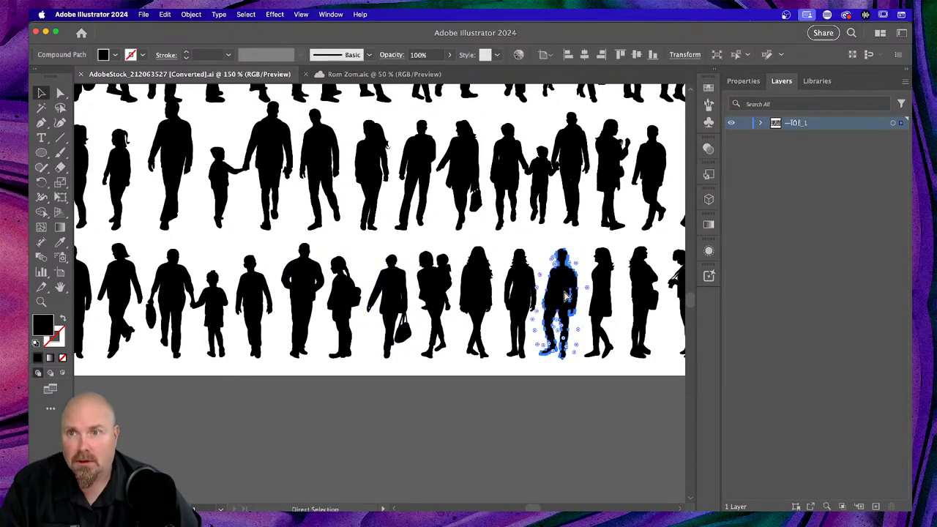
key("ctrl+Tab")
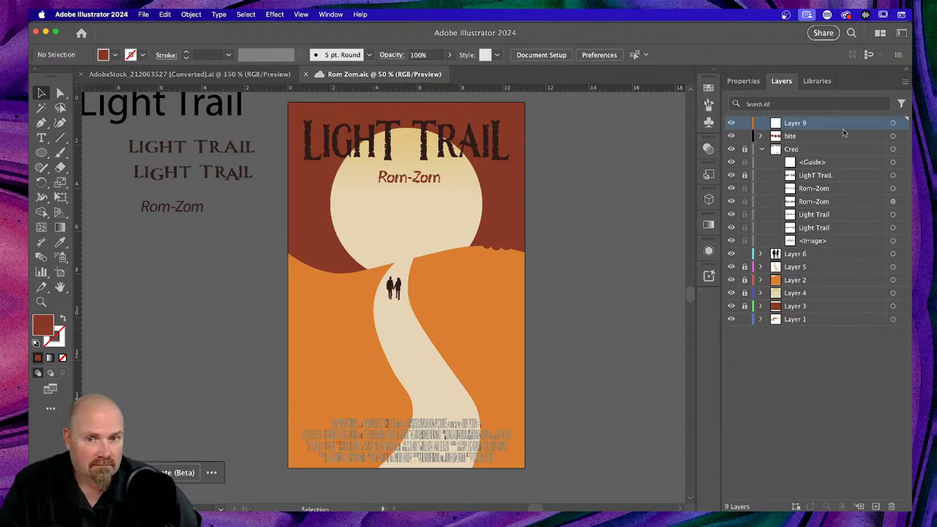
Paste the silhouette onto Layer 9, then rotate, enlarge and move it down the path
key("super+v")
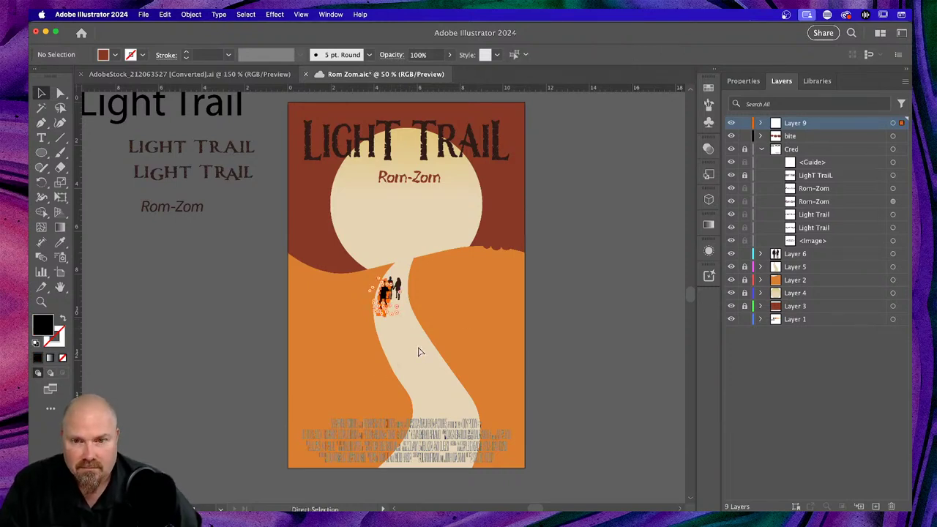
left_click_drag(385, 297, 417, 357)
key("super+equal")
key("super+equal")
key("super+equal")
key("super+equal")
key("super+equal")
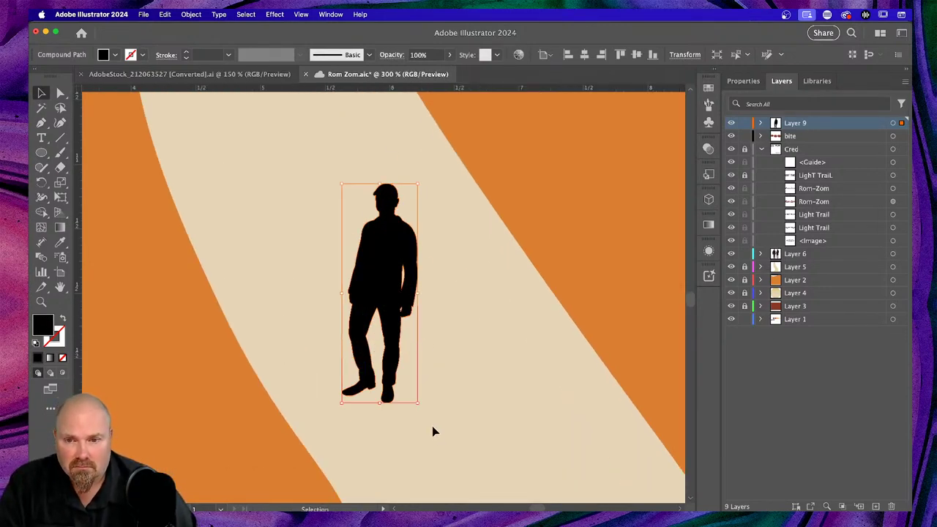
left_click_drag(422, 405, 469, 299)
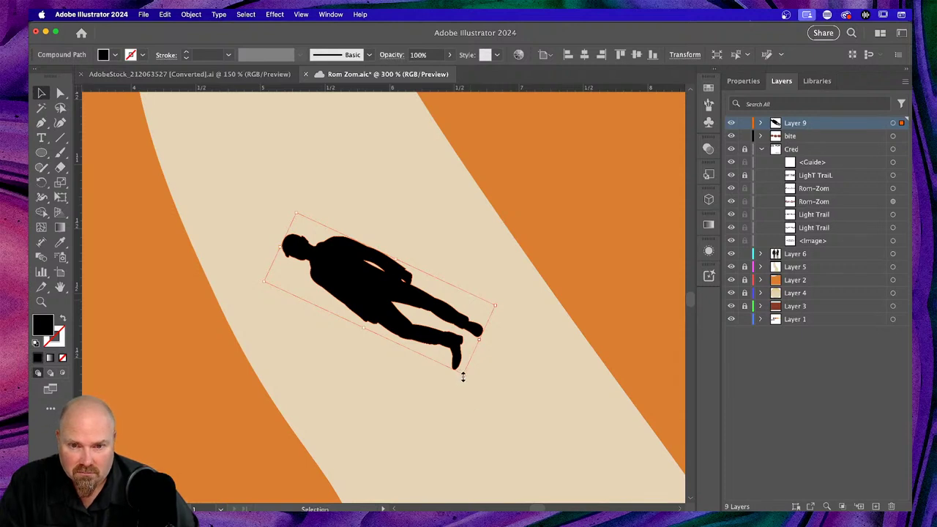
left_click_drag(462, 376, 485, 428)
left_click_drag(393, 329, 404, 348)
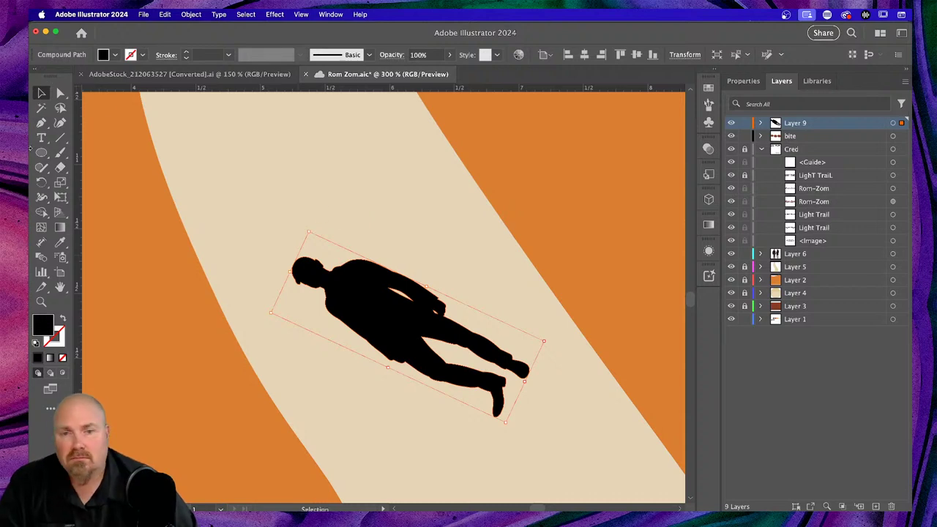
left_click(358, 220)
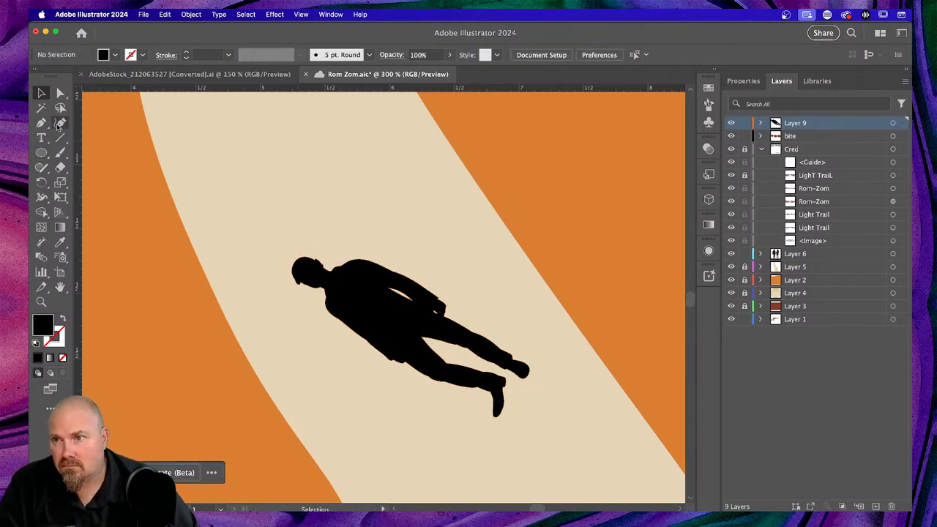
Pick the Pen tool with a beige fill colour
left_click(42, 125)
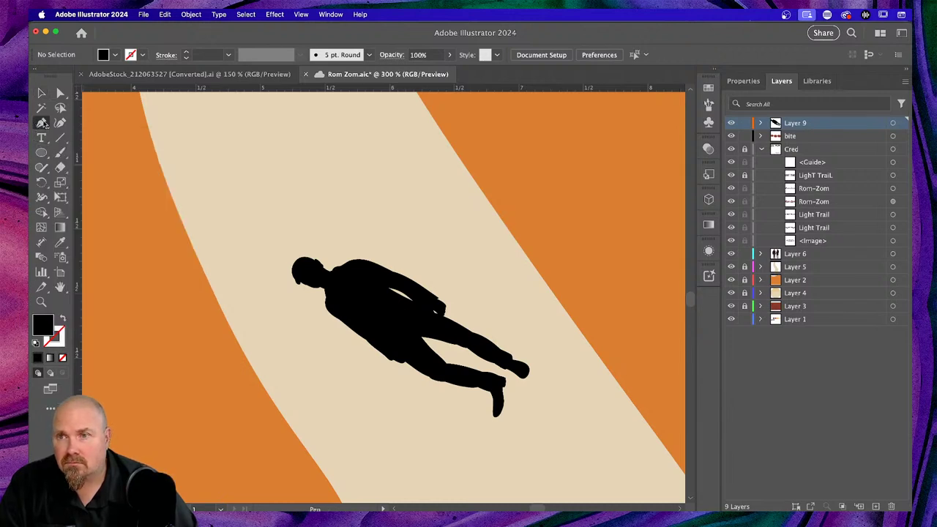
left_click(115, 55)
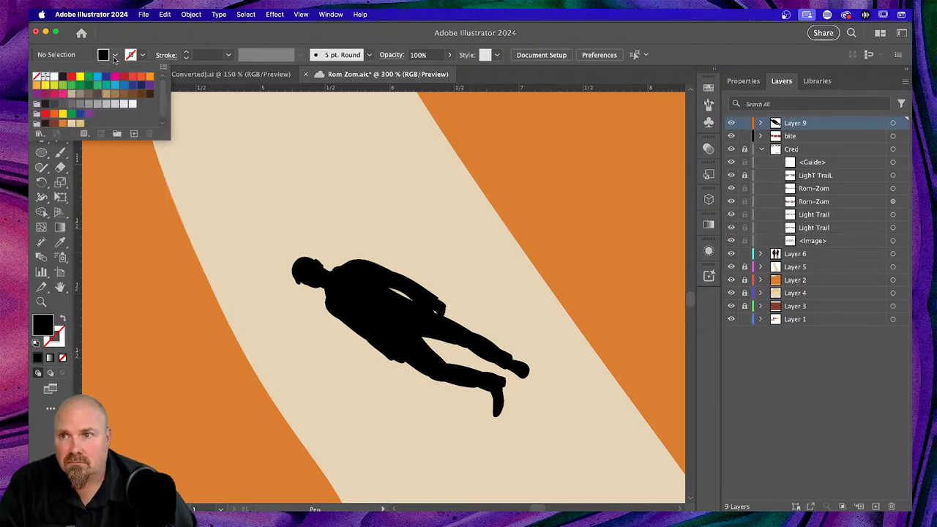
left_click(72, 124)
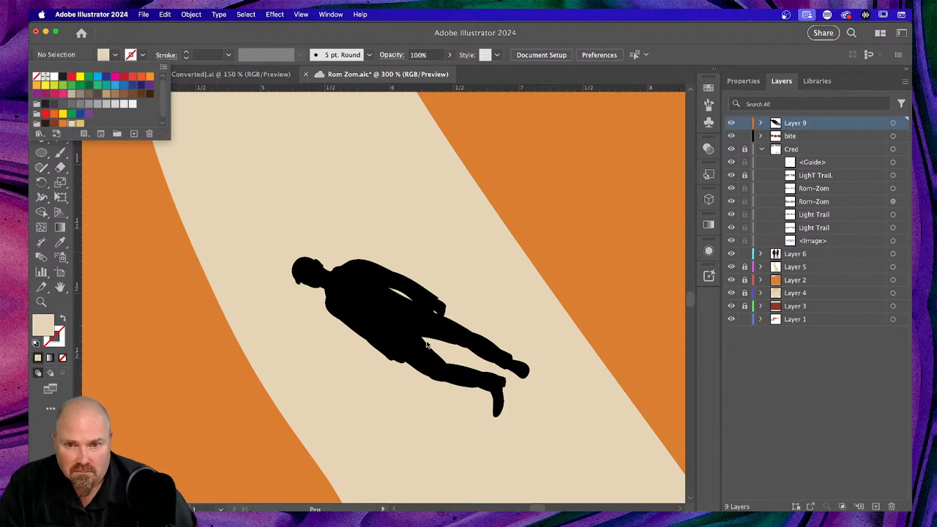
Draw a beige Pen shape over the figure's torso and head, leaving only the legs visible
key("Escape")
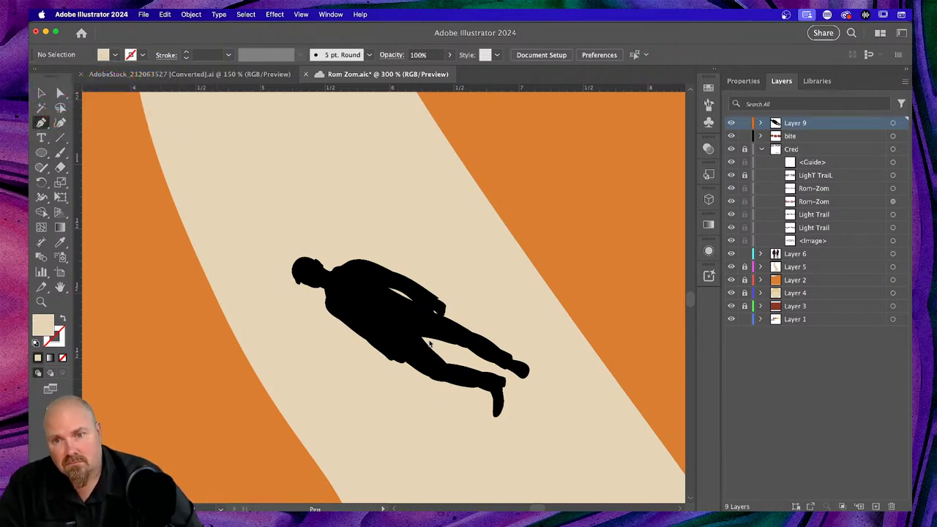
left_click(428, 341)
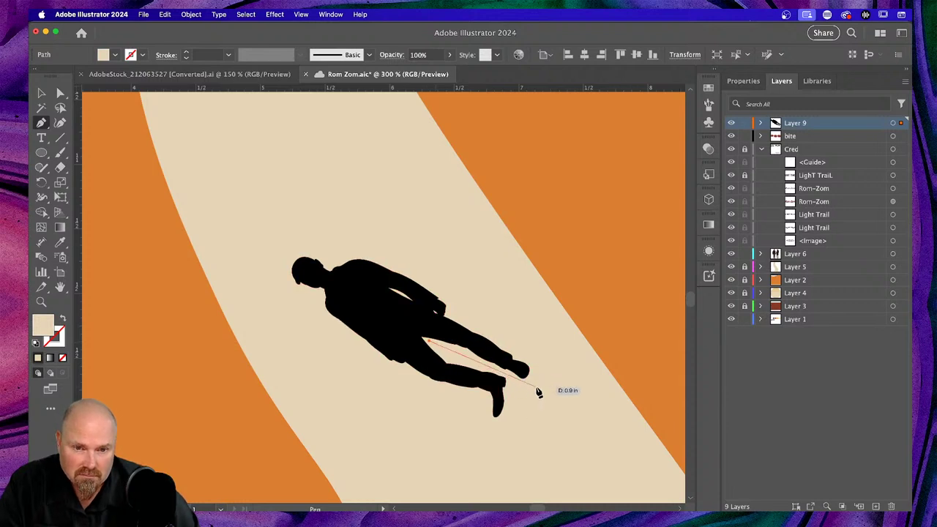
left_click(537, 386)
left_click(543, 355)
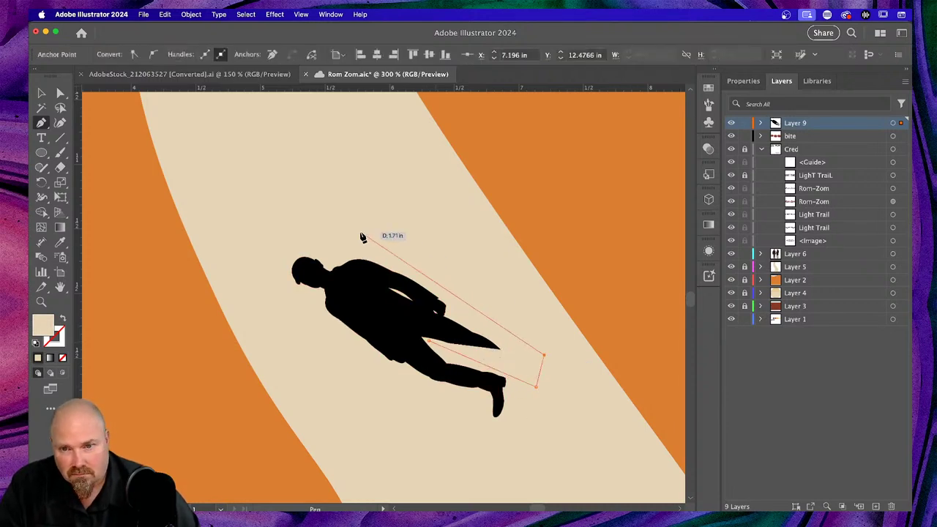
left_click(359, 233)
left_click(274, 236)
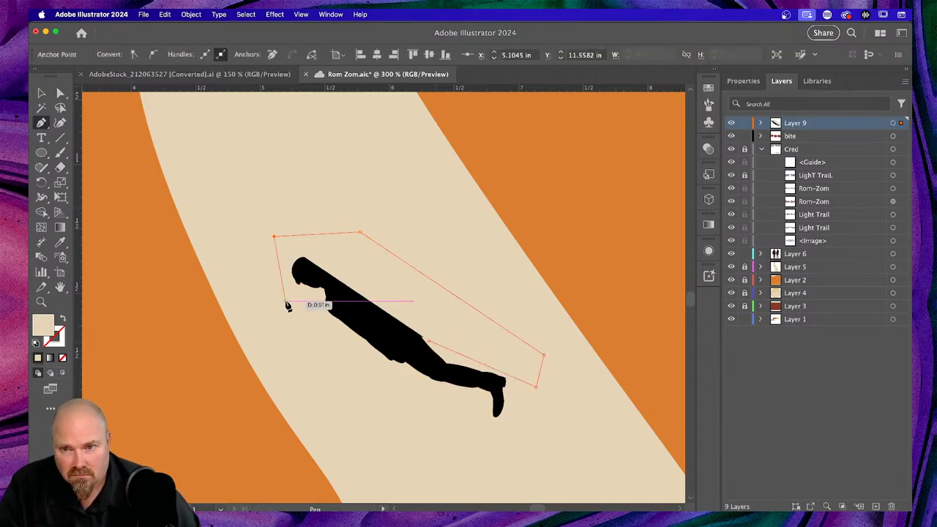
left_click(284, 299)
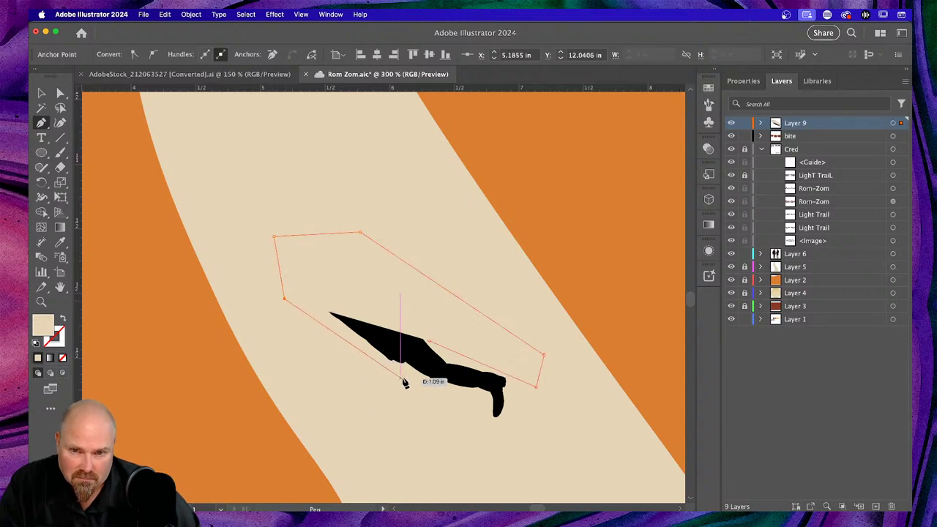
left_click(404, 375)
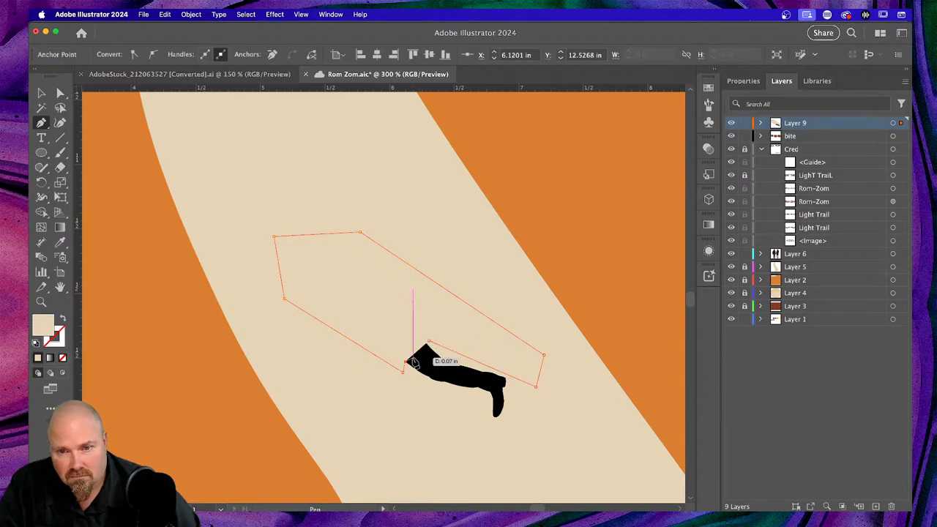
left_click(421, 338)
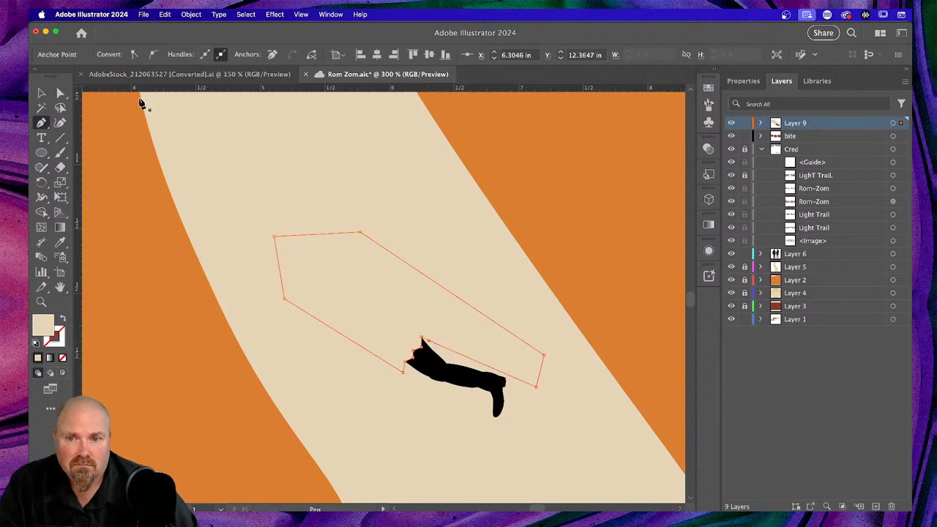
key("v")
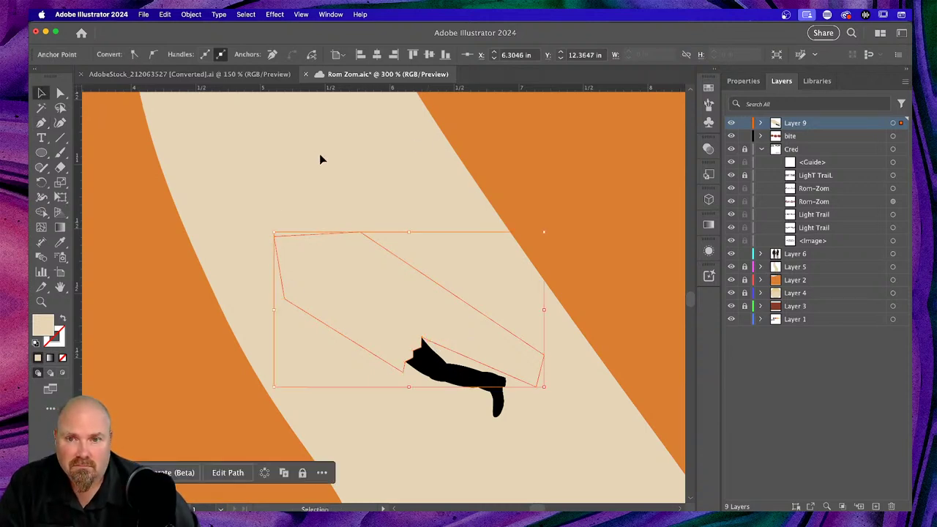
left_click(319, 159)
key("super+1")
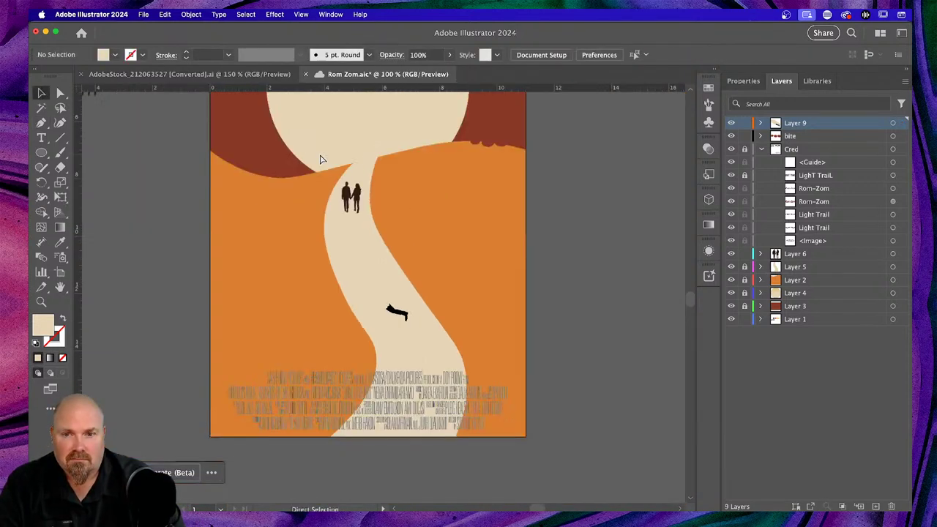
Group the figure on Layer 9 with its beige cover shape
key("super+minus")
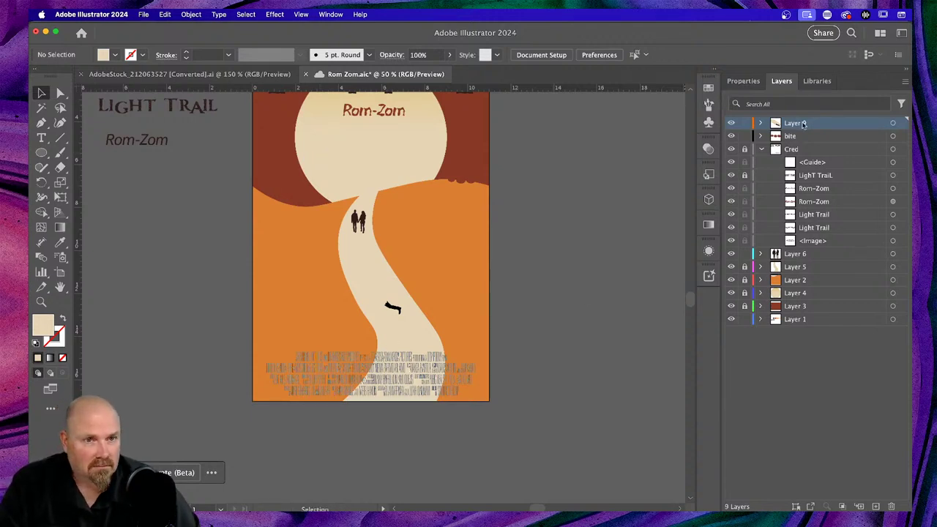
left_click(894, 123)
key("super+g")
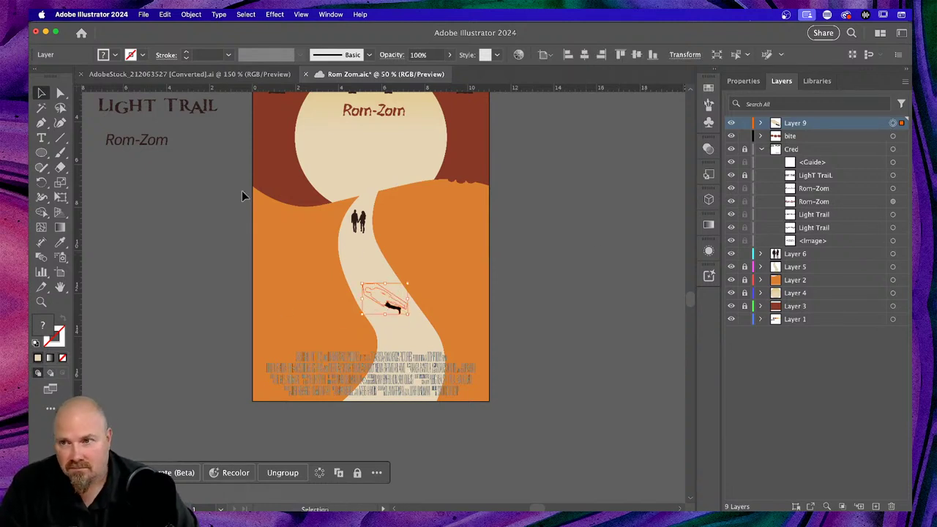
Move the figure group slightly up and left along the path, then zoom in on it
left_click(566, 288)
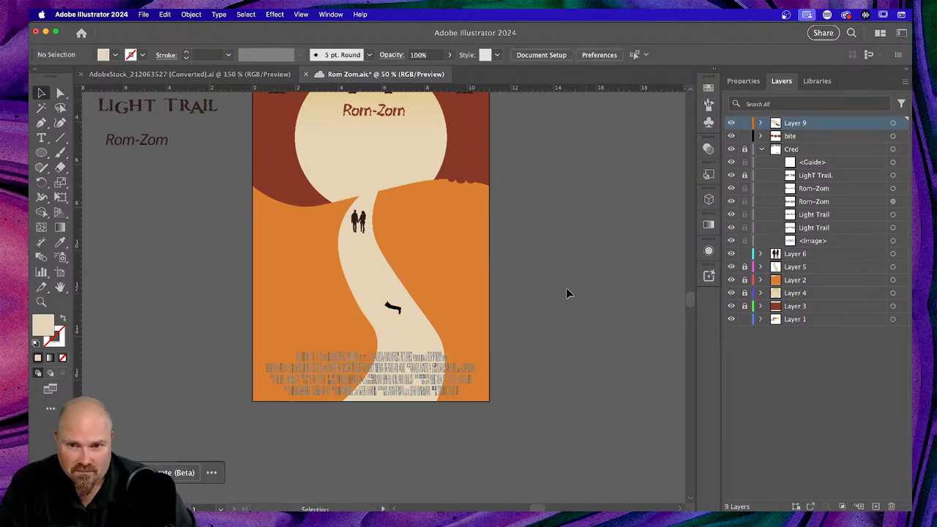
left_click(388, 306)
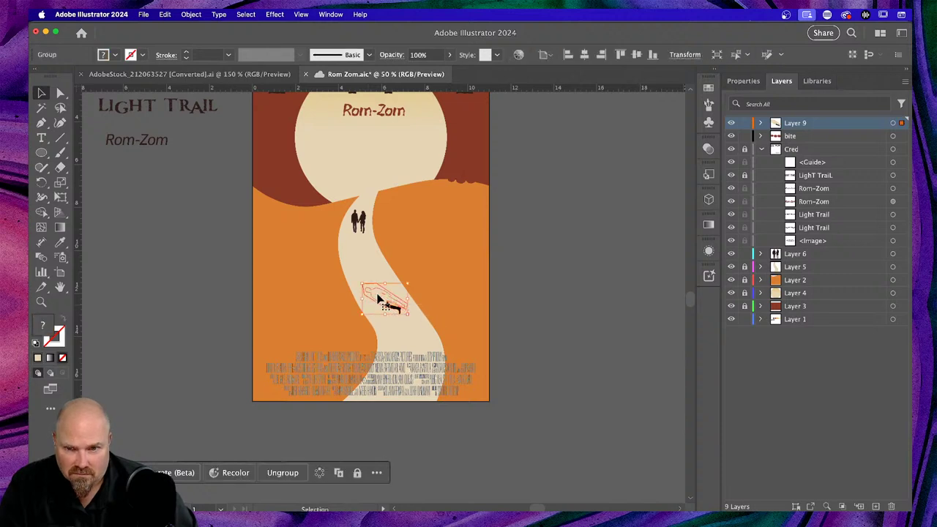
left_click_drag(382, 300, 364, 286)
left_click(577, 335)
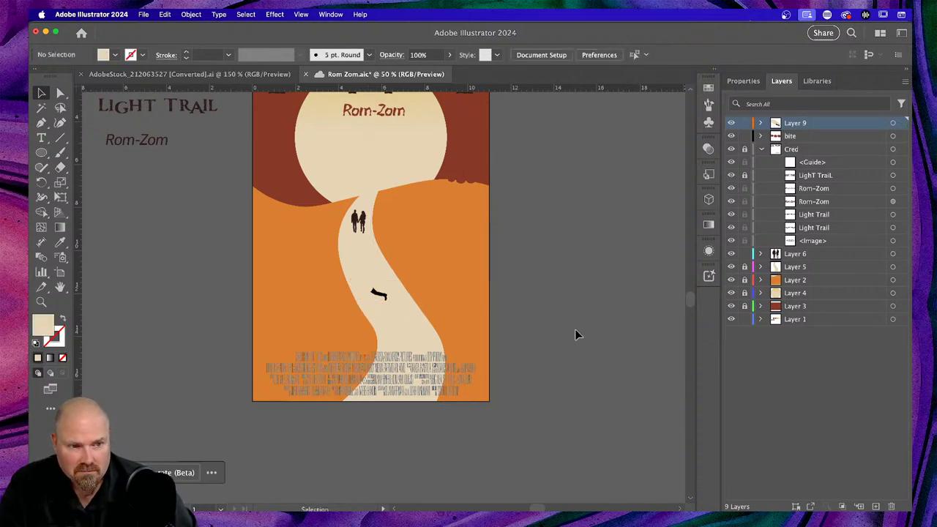
scroll(581, 334, "up", 2)
scroll(581, 333, "left", 2)
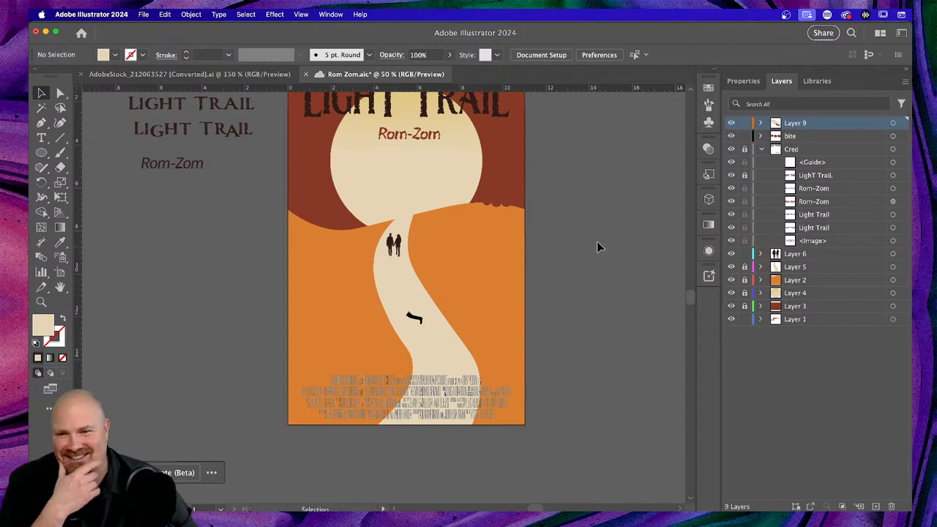
scroll(597, 247, "up", 1)
scroll(597, 247, "left", 1)
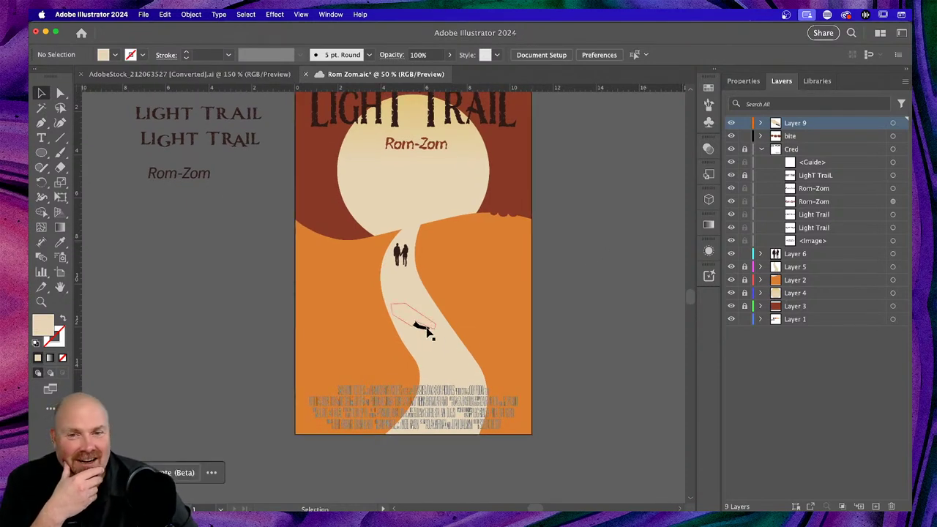
key("super+equal")
key("super+equal")
key("super+equal")
key("super+equal")
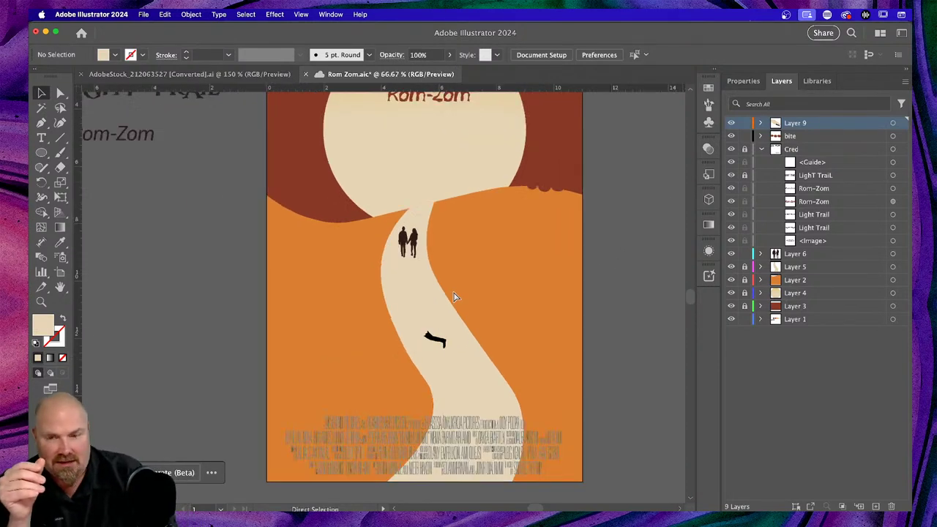
scroll(482, 321, "down", 3)
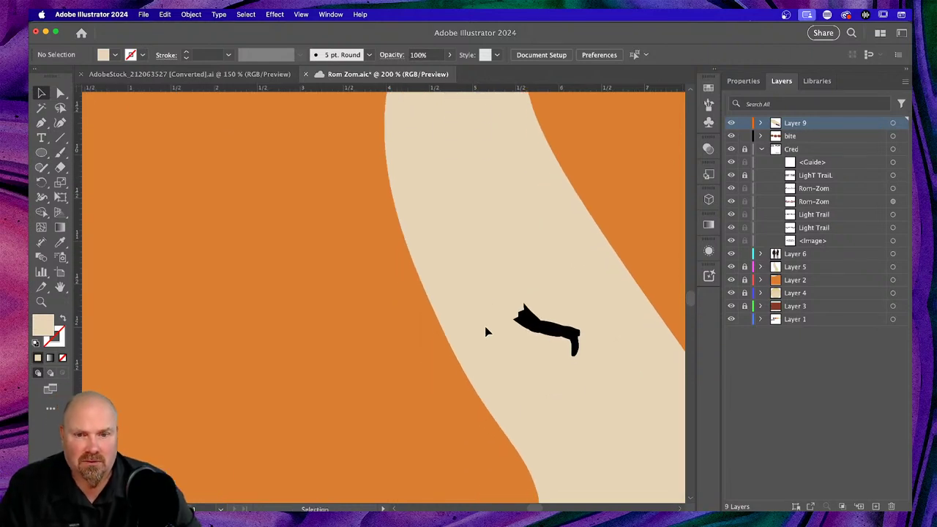
left_click(551, 331)
double_click(551, 330)
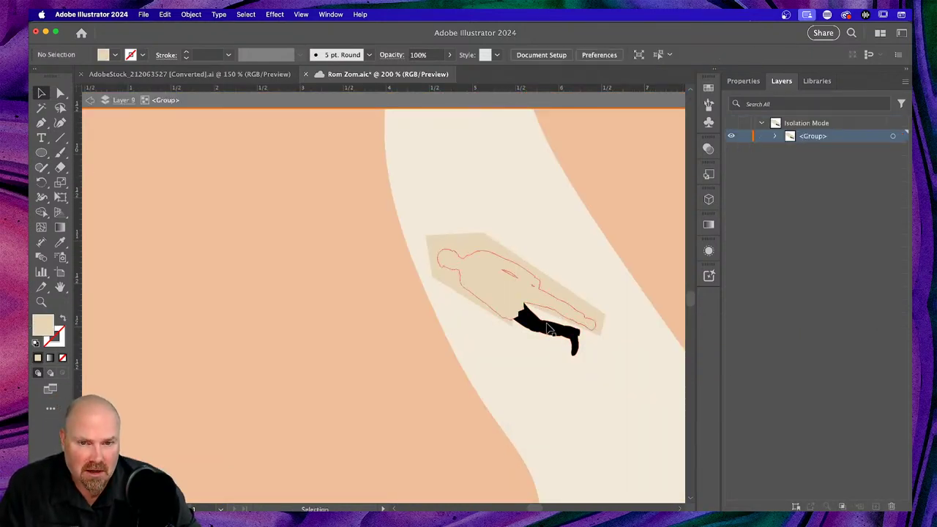
left_click(551, 329)
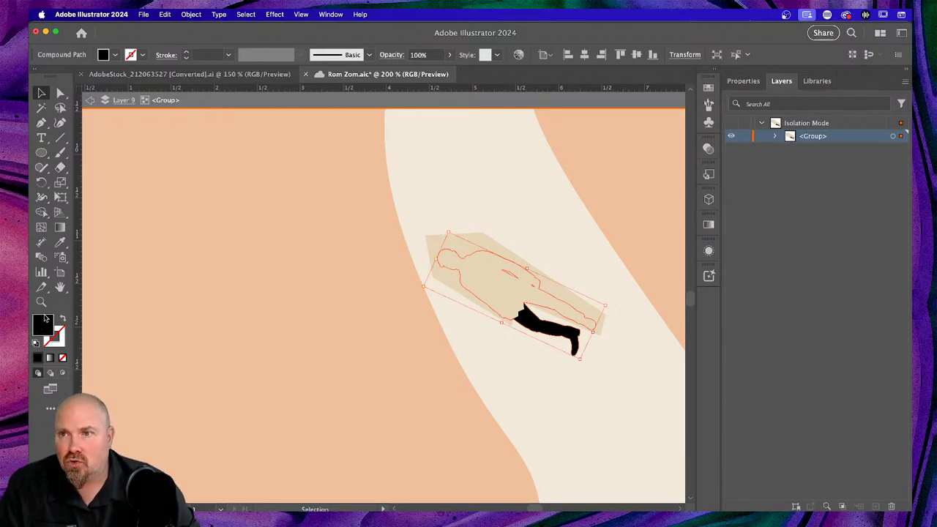
left_click(115, 55)
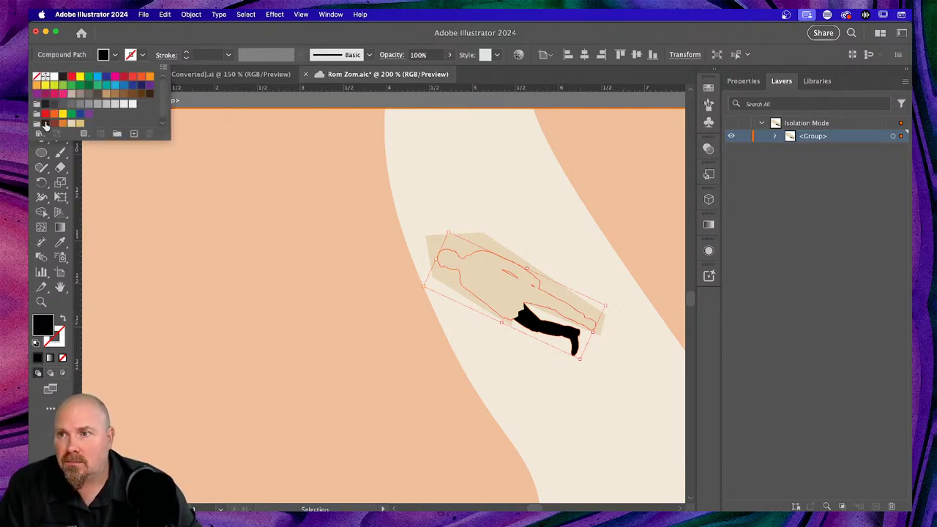
left_click(46, 123)
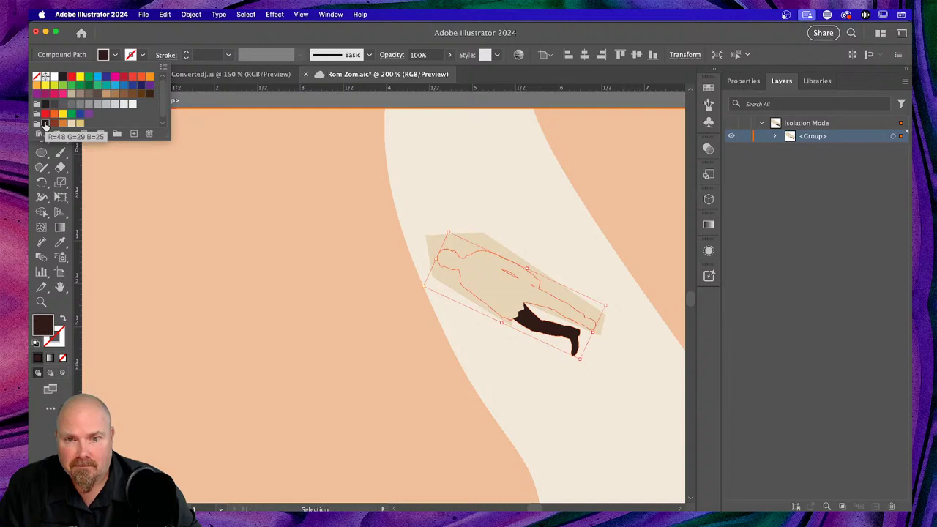
left_click(518, 190)
double_click(515, 181)
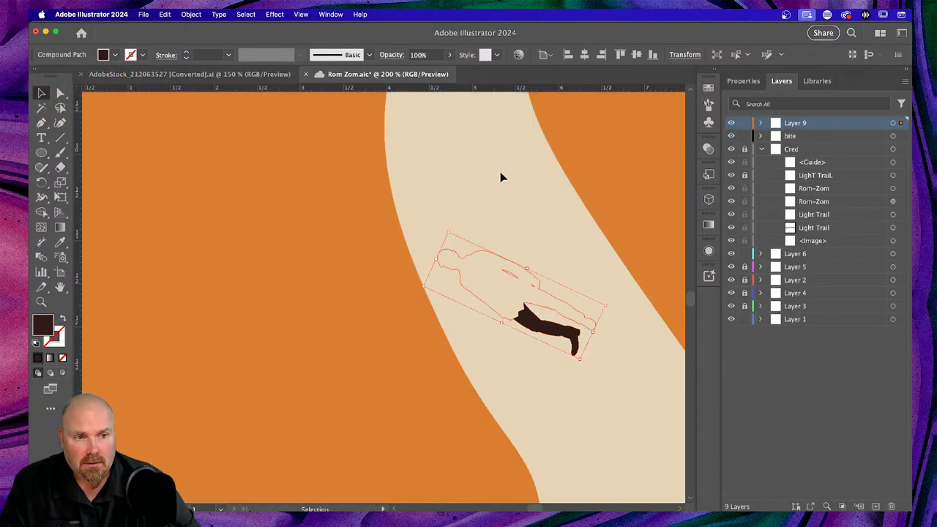
left_click(497, 178)
key("super+0")
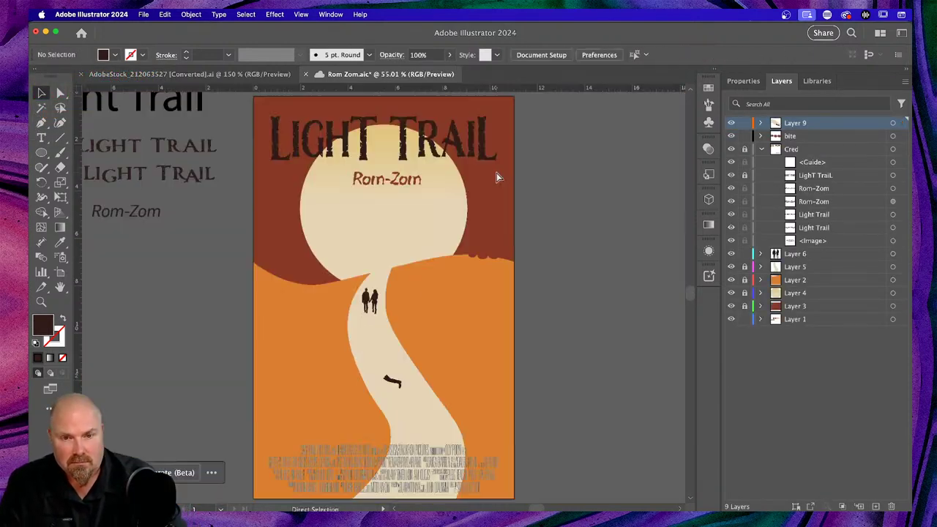
scroll(448, 183, "left", 2)
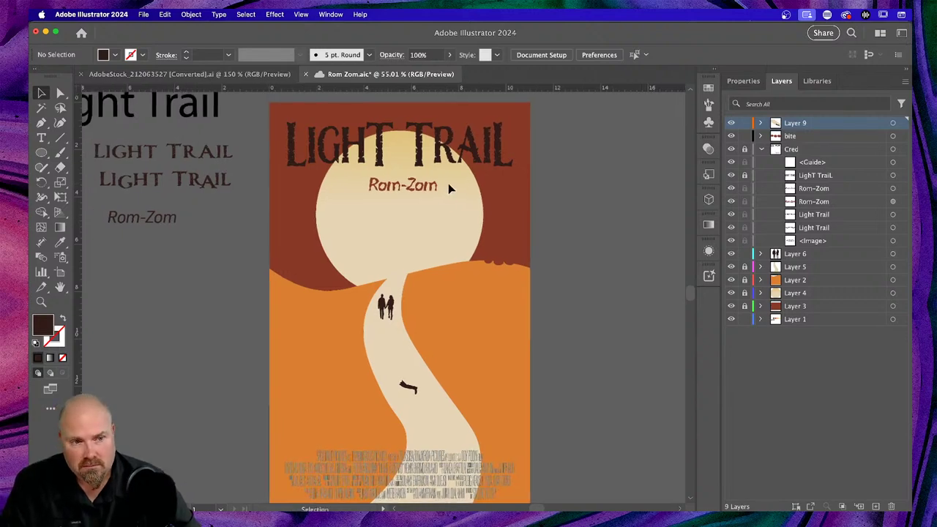
scroll(448, 183, "down", 1)
scroll(448, 183, "down", 2)
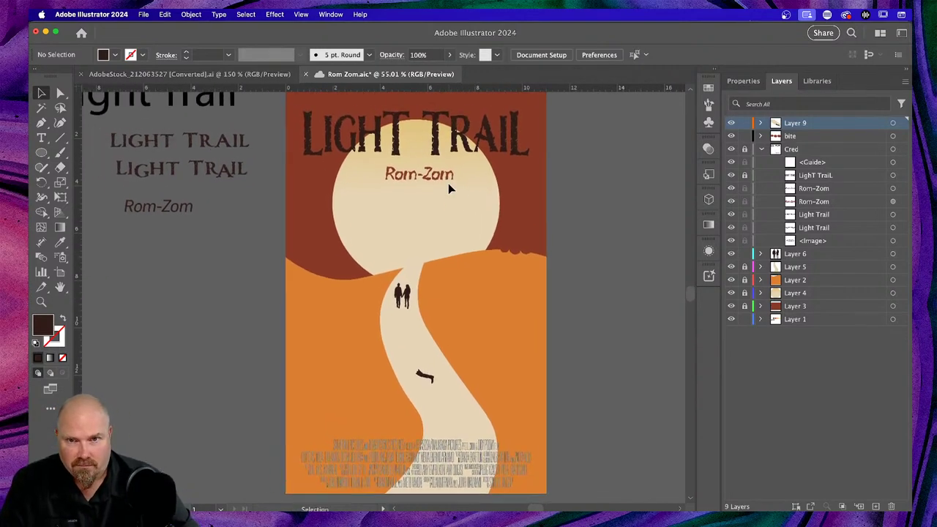
scroll(450, 188, "down", 2)
Collapse the Cred layer, then expand the bite layer to inspect its ellipses and fold it back
scroll(450, 188, "up", 2)
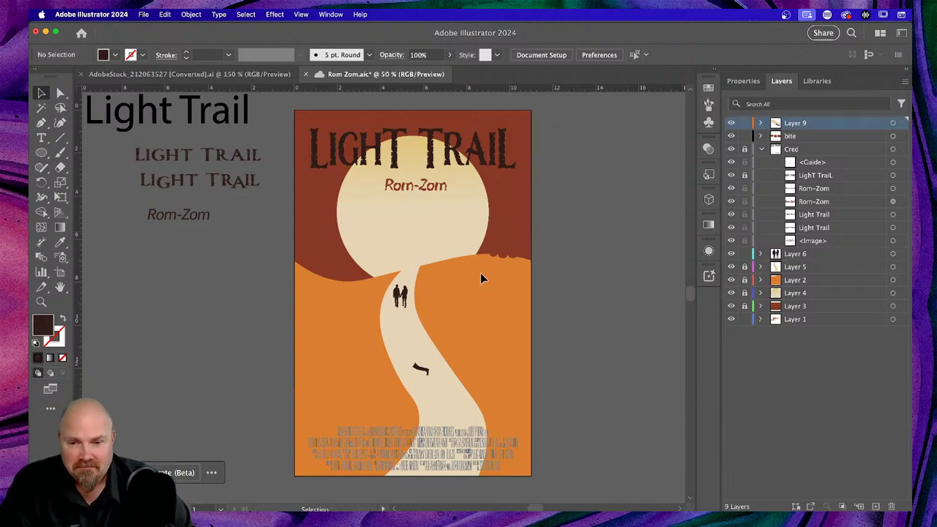
scroll(481, 277, "down", 2)
scroll(480, 278, "up", 2)
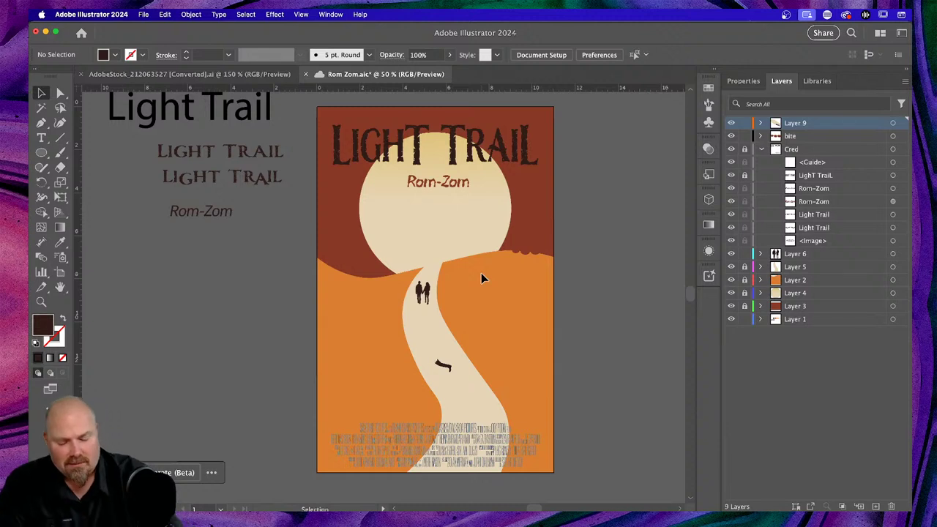
key("super+equal")
key("super+equal")
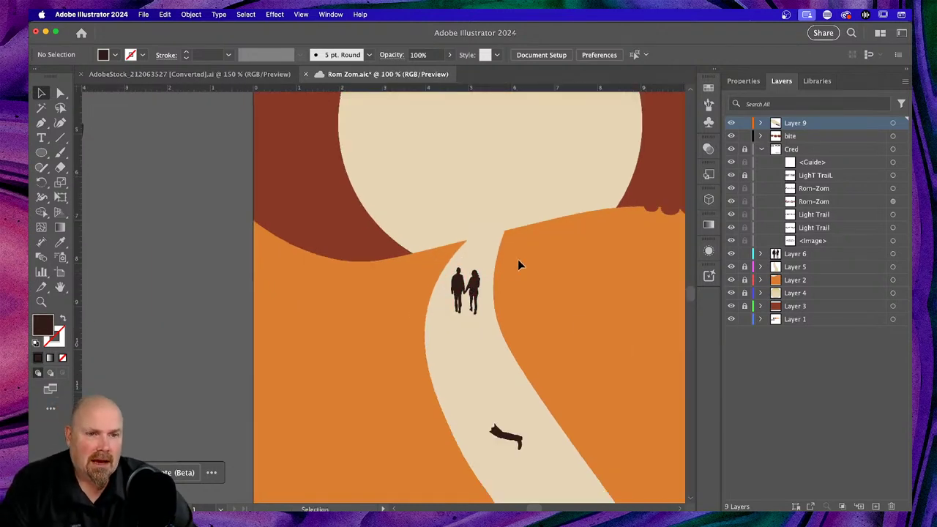
scroll(515, 260, "right", 4)
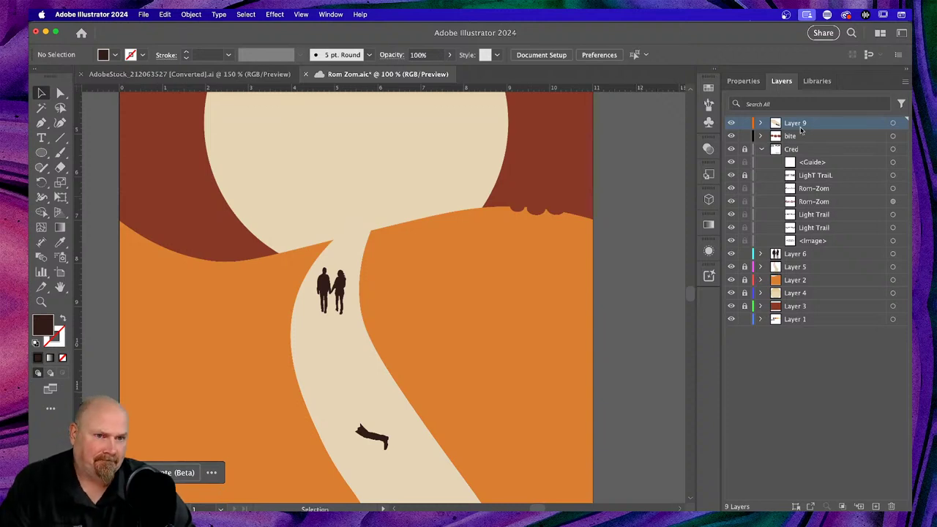
left_click(761, 149)
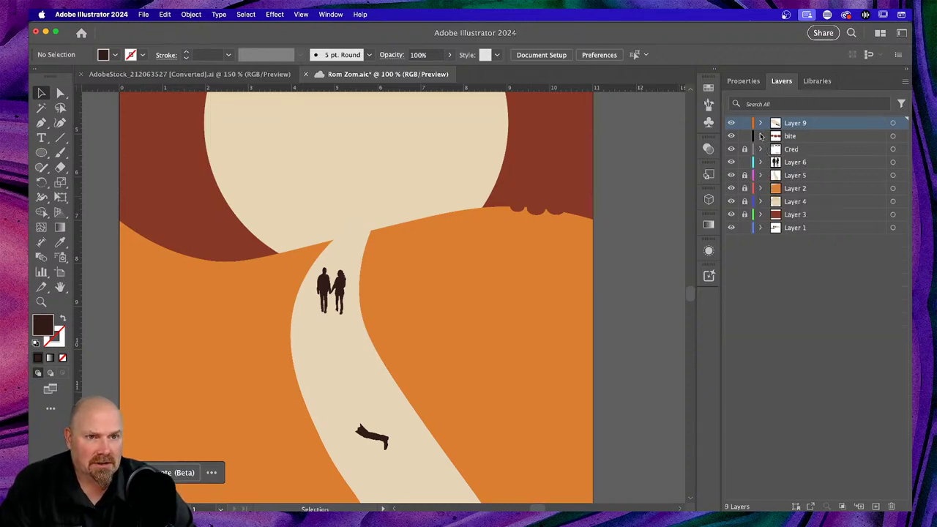
left_click(761, 136)
left_click(761, 137)
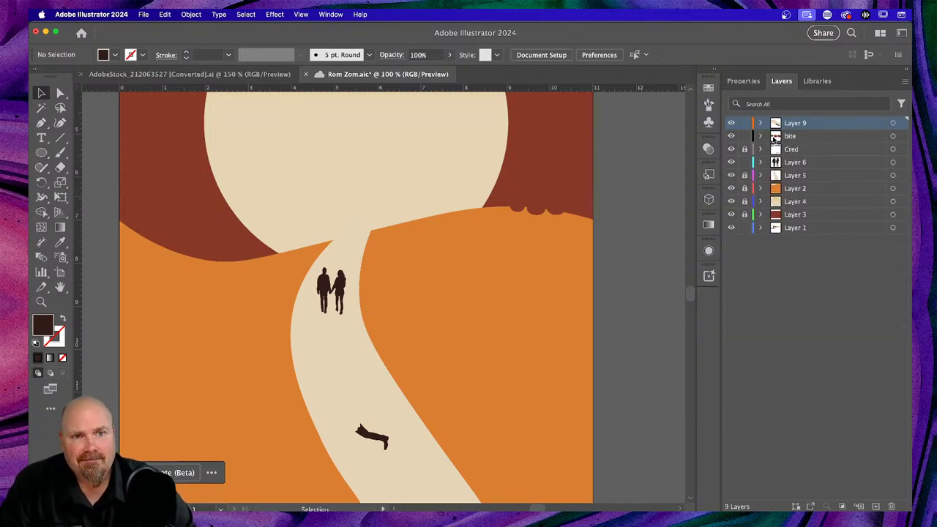
Zoom in closely on the bite ellipses along the dune crest and select the leftmost one
left_click_drag(516, 213, 517, 210)
key("super+equal")
key("super+equal")
key("super+equal")
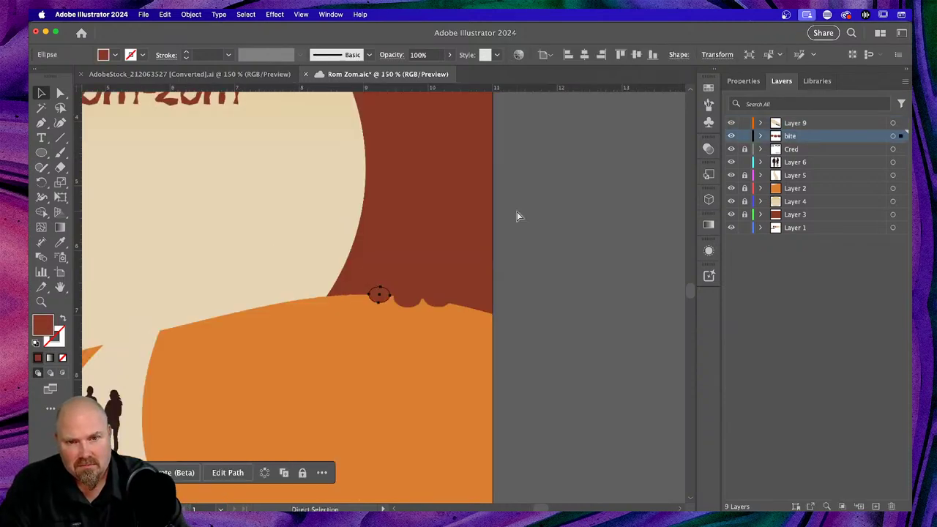
key("v")
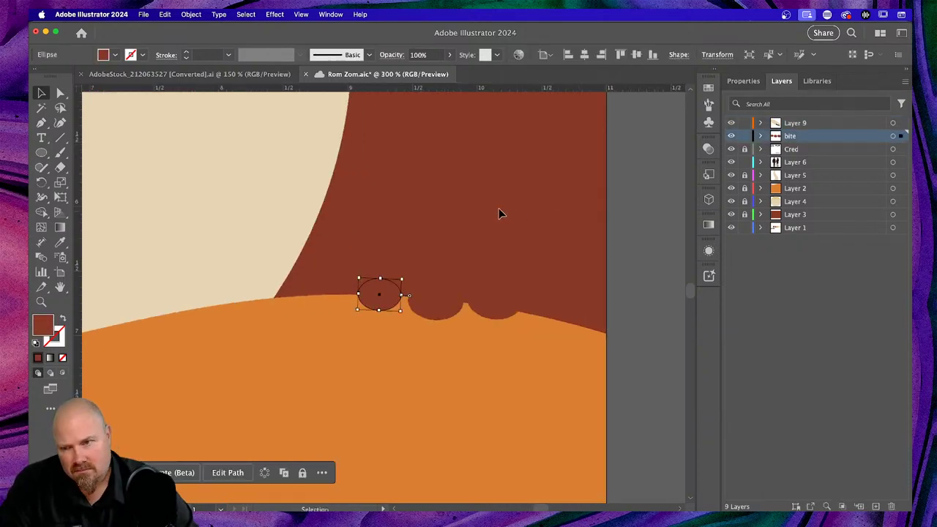
scroll(499, 208, "right", 2)
left_click(498, 207)
key("super+z")
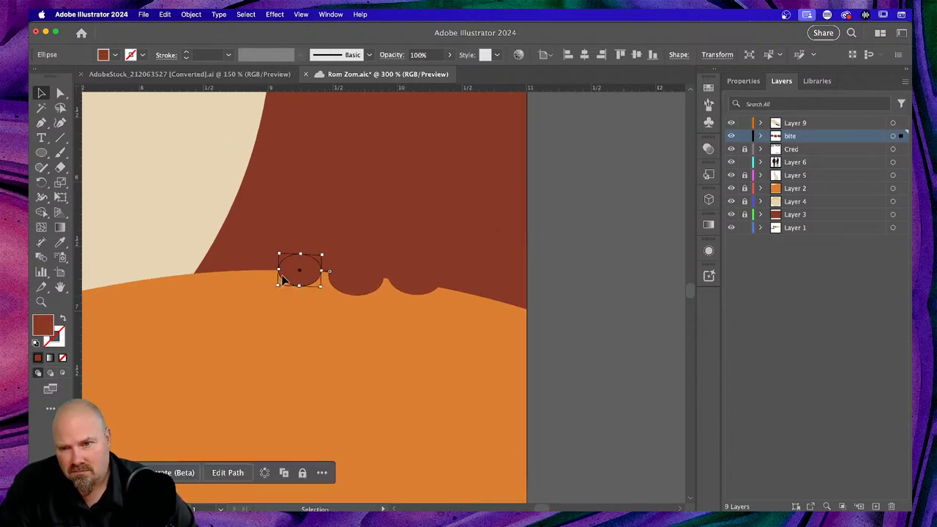
Flatten the left bite ellipse and make the middle one taller by moving their bottom points, then save
left_click(60, 123)
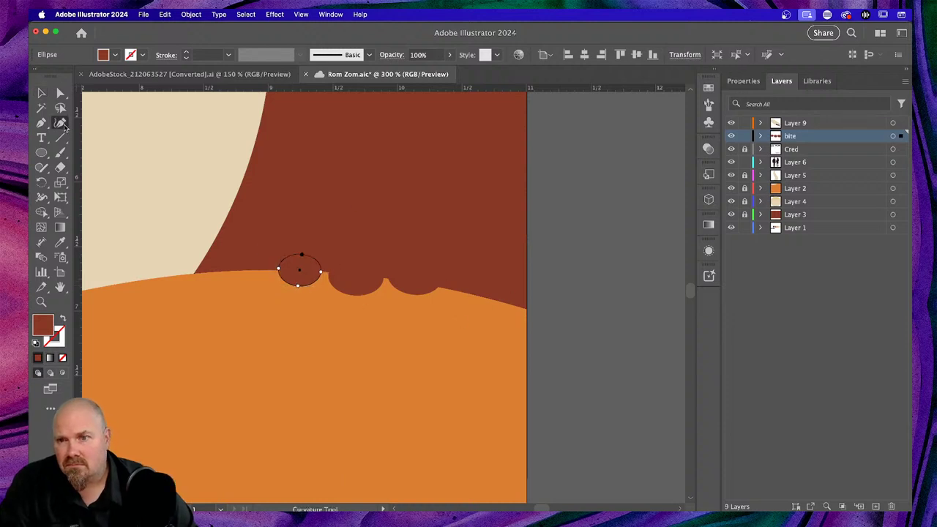
left_click(298, 290)
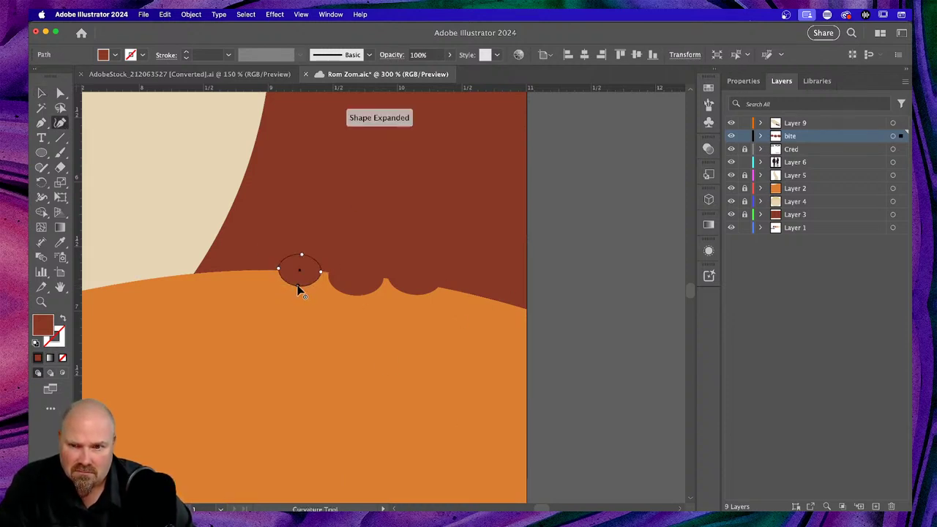
left_click_drag(298, 286, 298, 281)
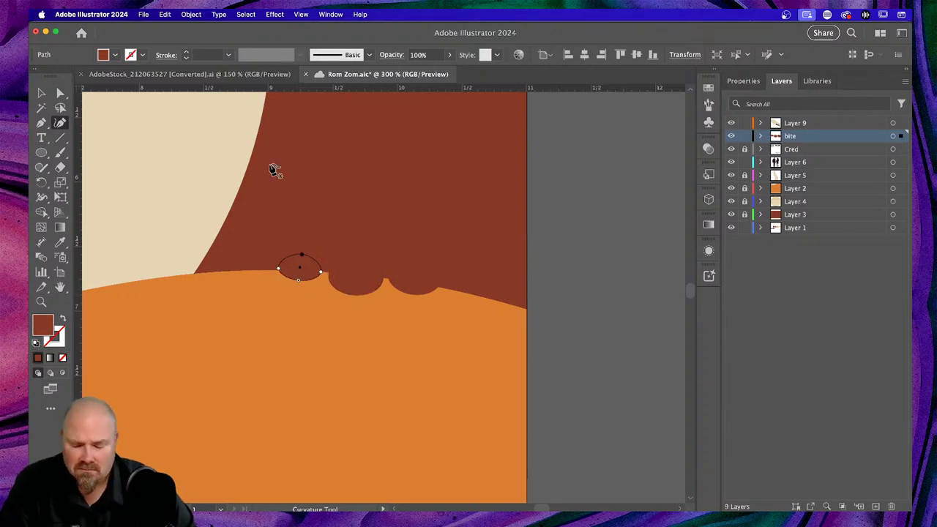
key("v")
left_click(351, 291)
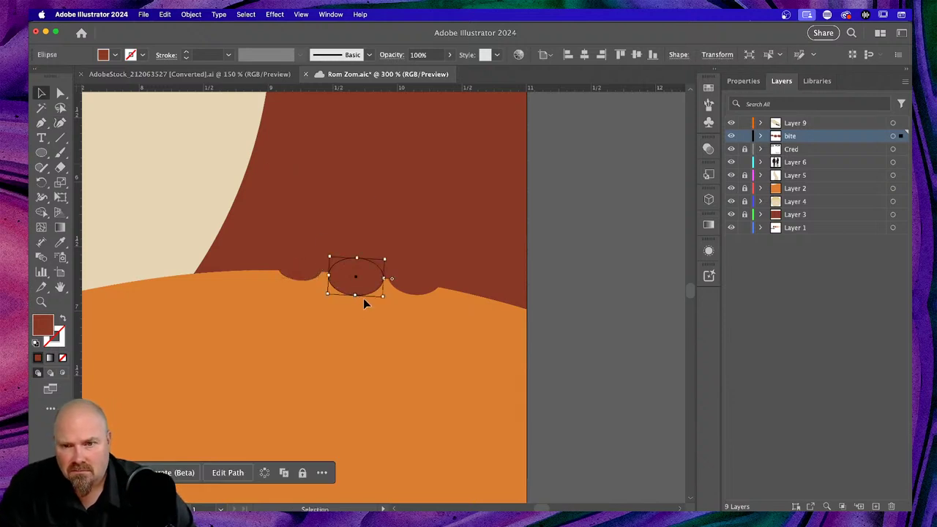
left_click(60, 122)
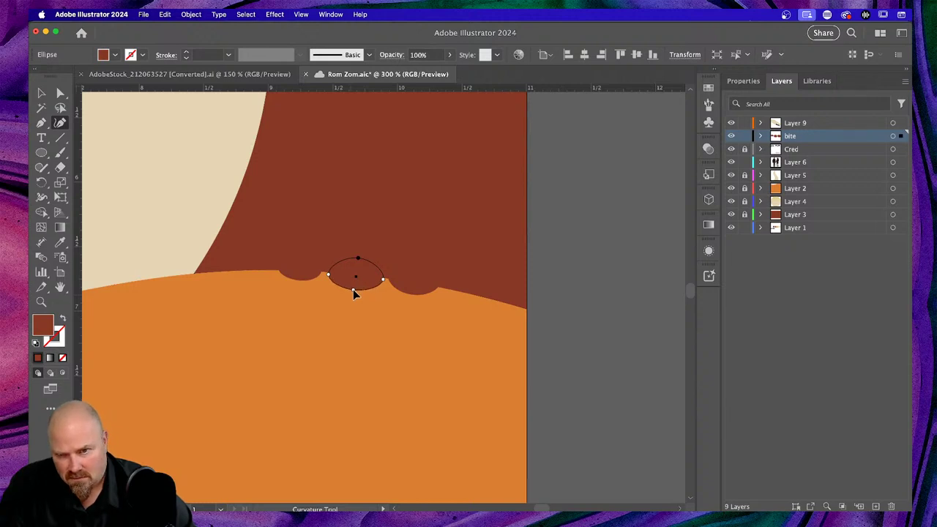
left_click_drag(354, 286, 352, 290)
left_click(353, 292)
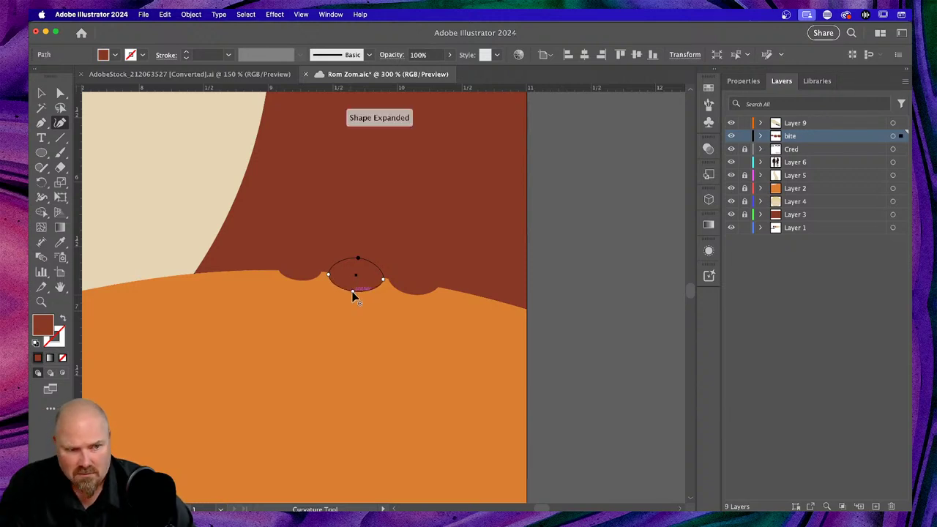
key("super+s")
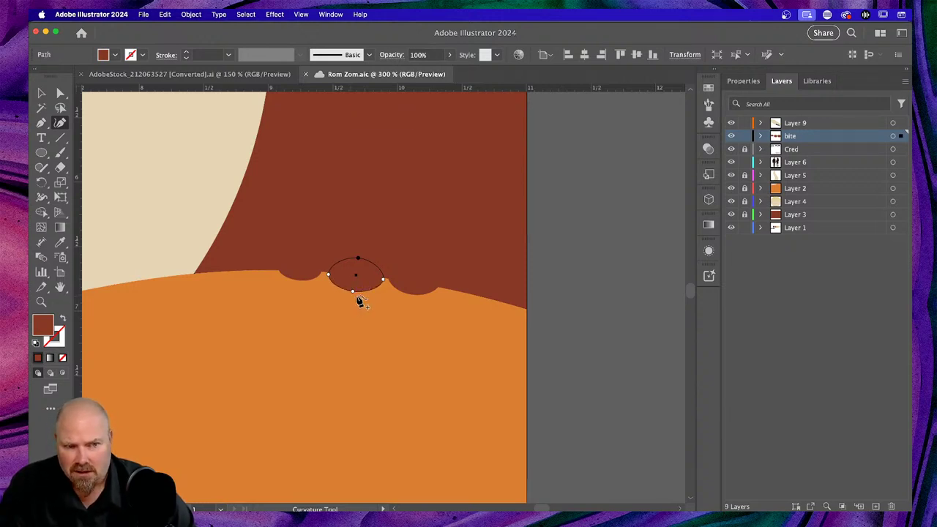
Shift the right bite ellipse further along the hill and adjust its bottom anchor
left_click(41, 93)
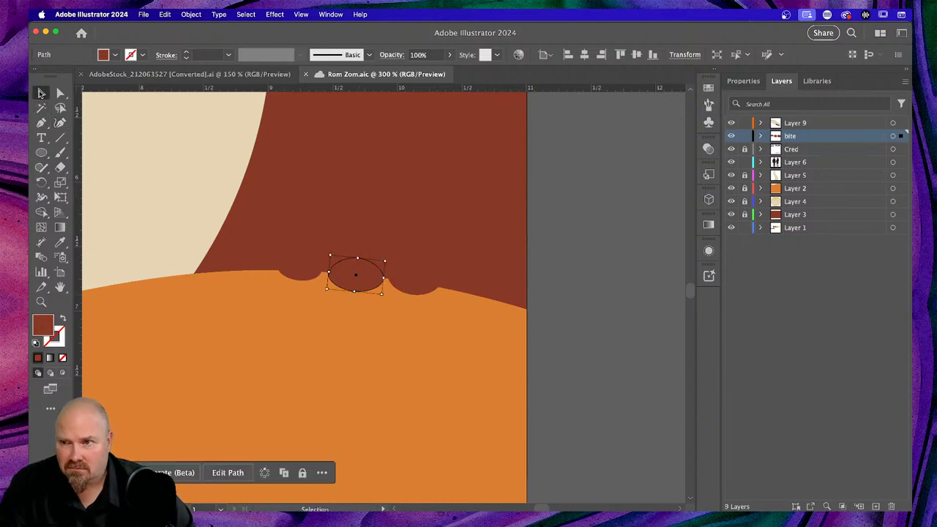
left_click_drag(358, 289, 417, 291)
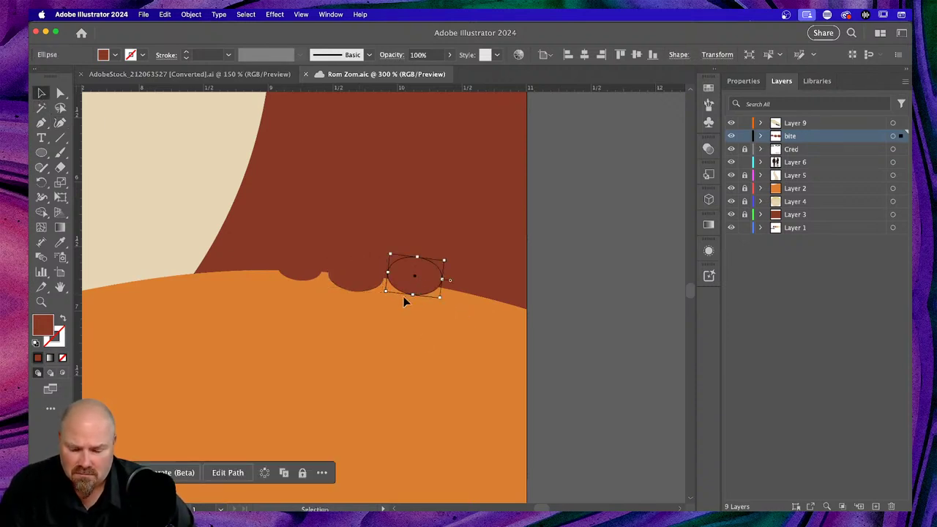
key("a")
left_click(412, 295)
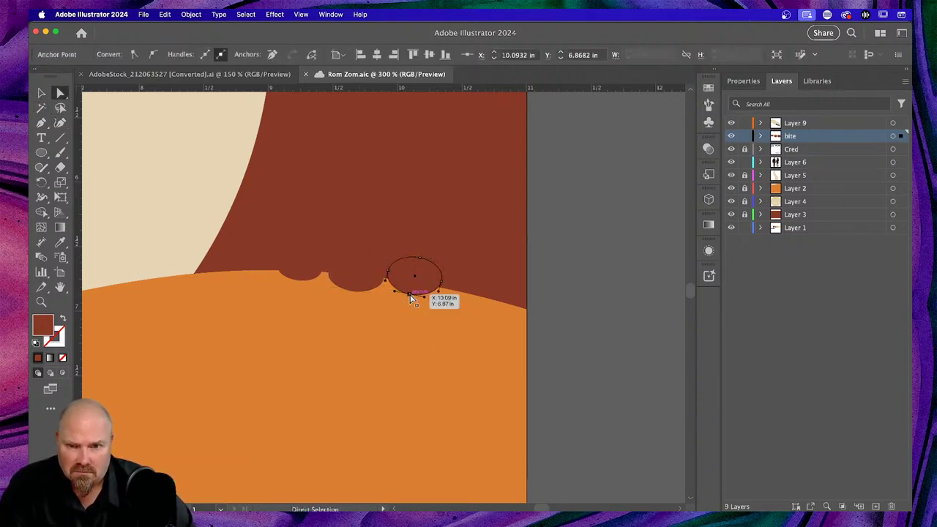
left_click_drag(412, 296, 412, 295)
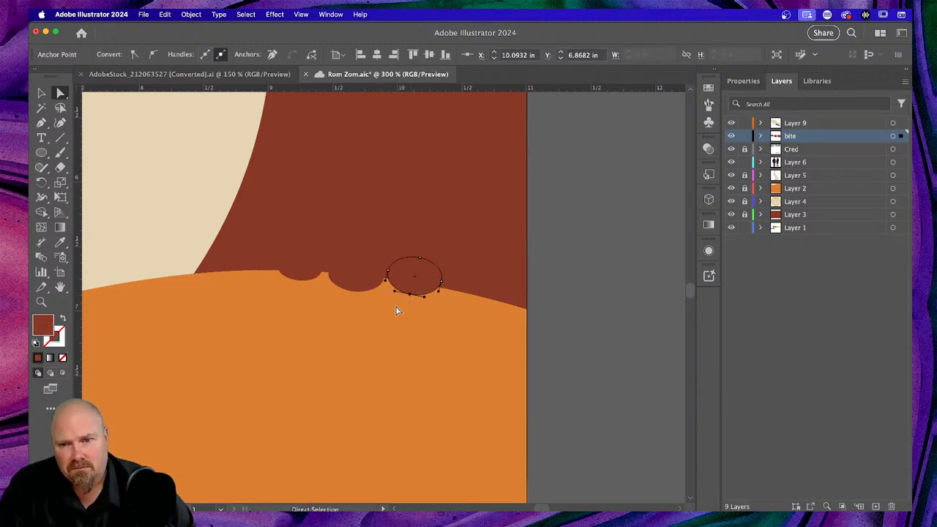
left_click(41, 93)
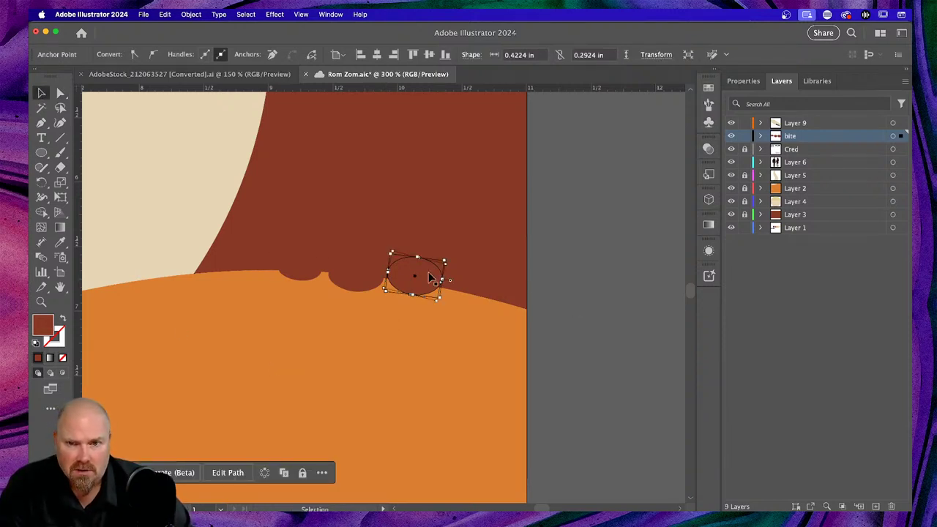
key("BackSpace")
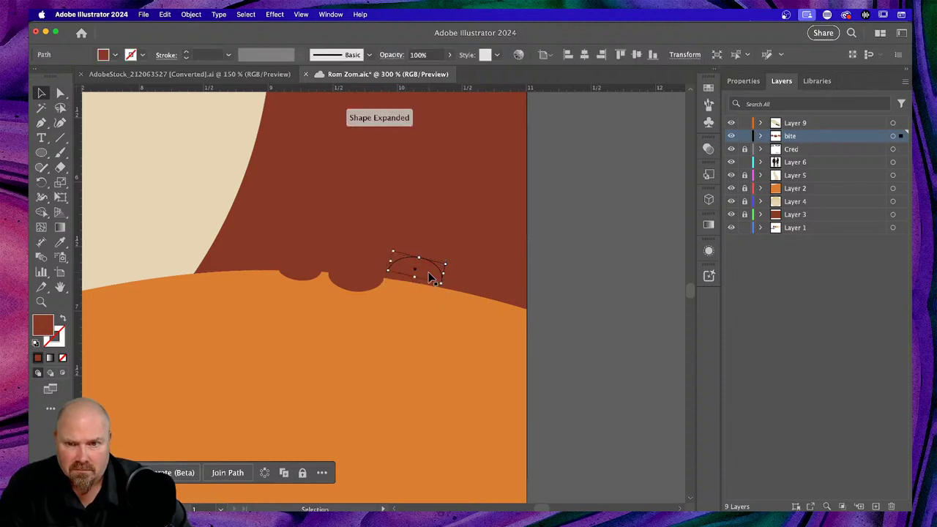
key("super+z")
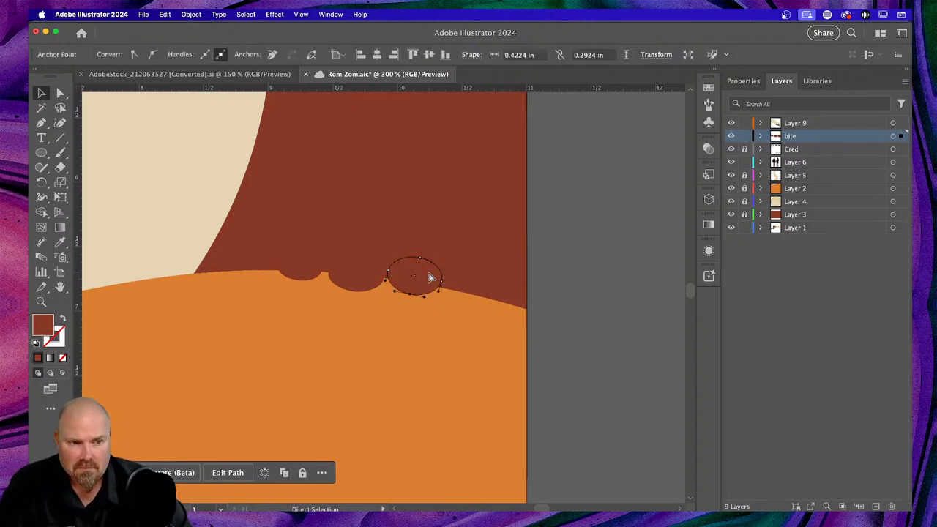
key("v")
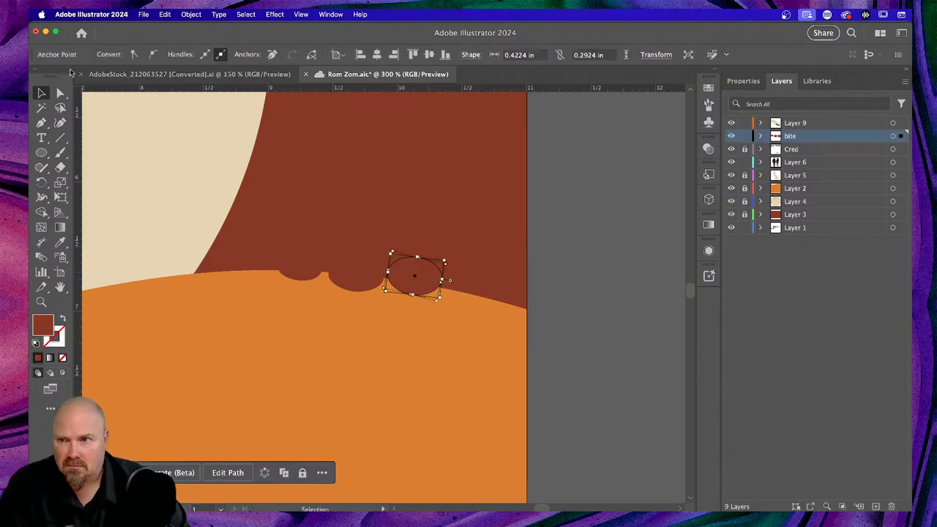
left_click(418, 422)
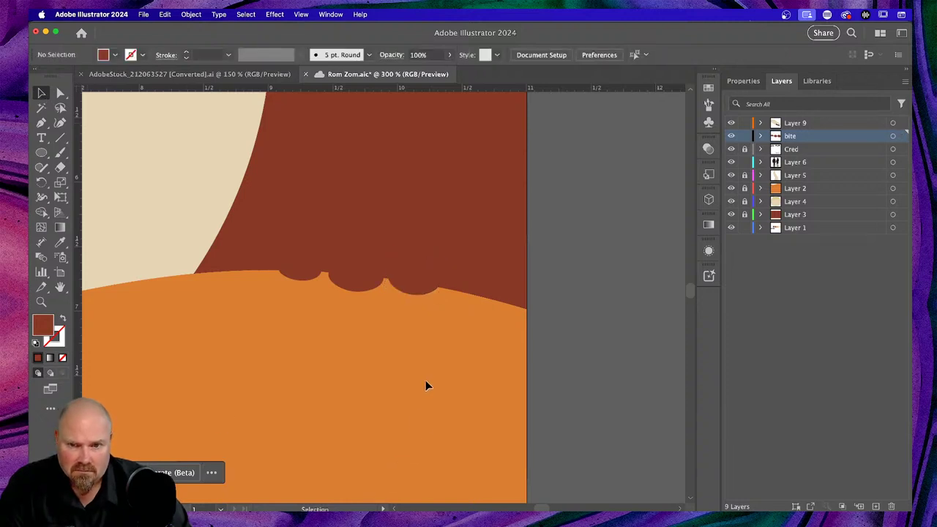
scroll(427, 386, "left", 2)
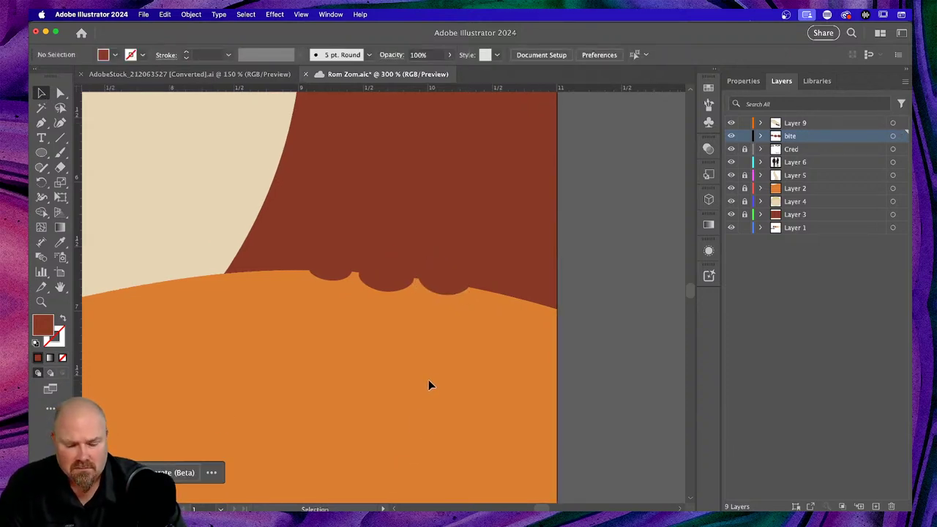
key("super+0")
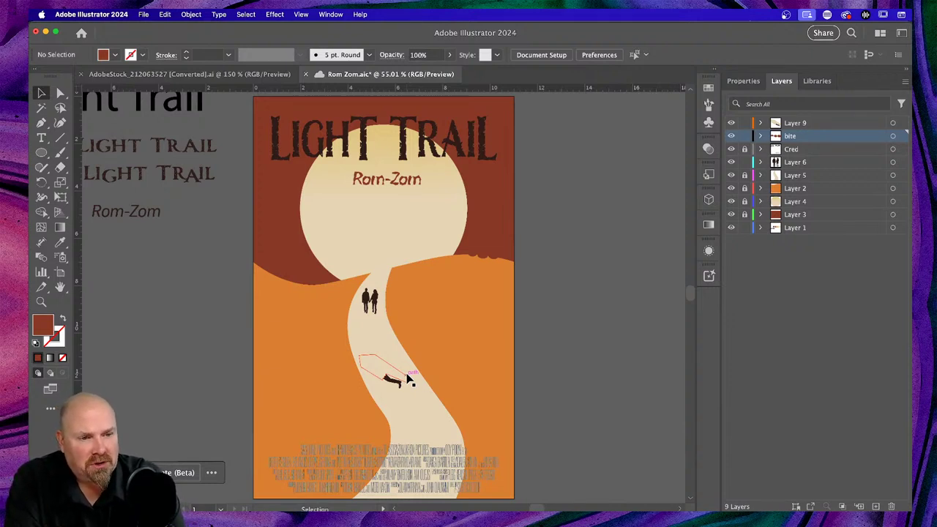
left_click(42, 93)
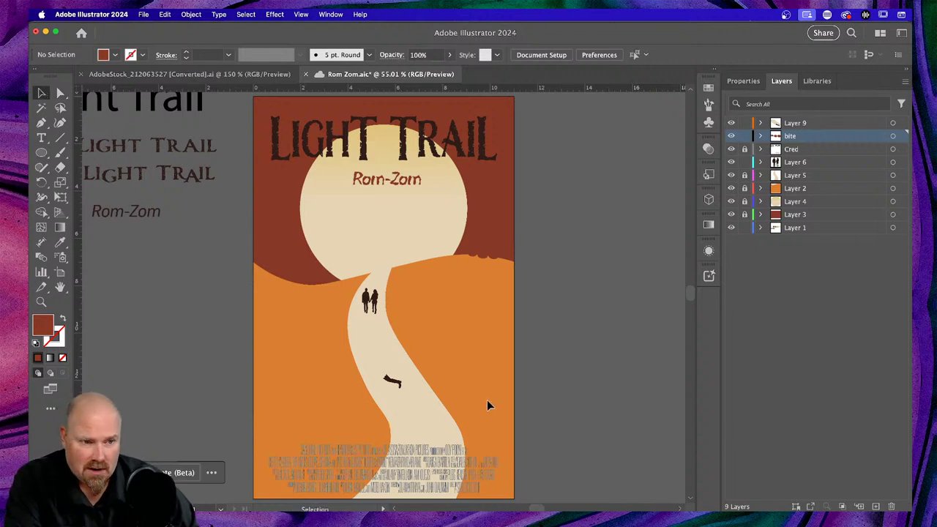
scroll(491, 405, "down", 2)
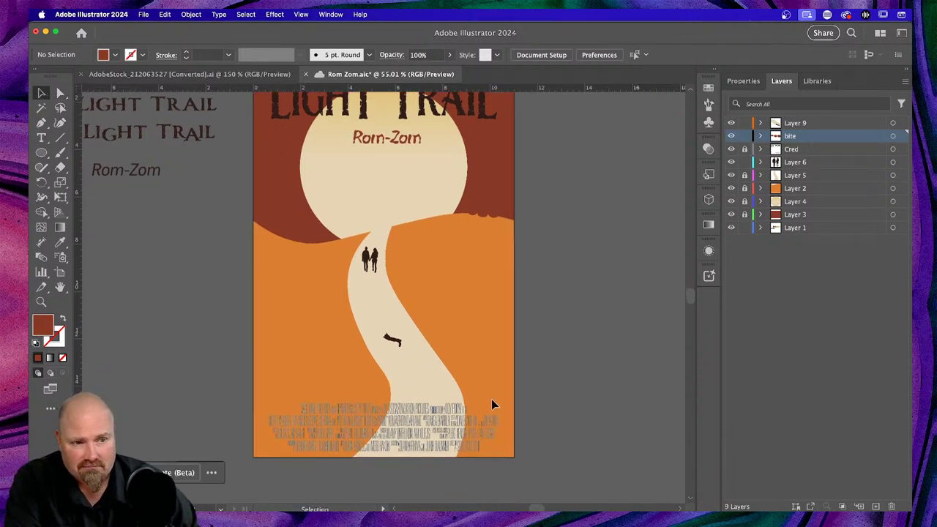
scroll(504, 395, "up", 1)
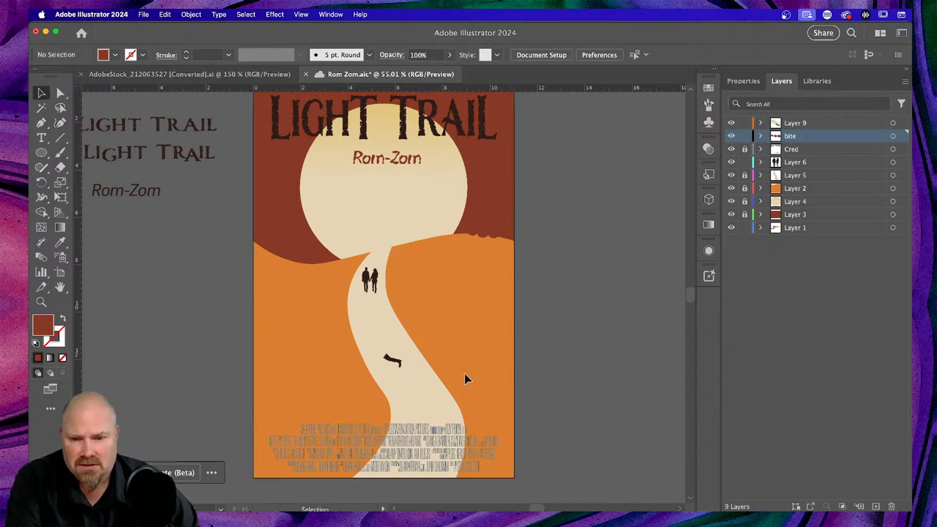
scroll(464, 378, "up", 3)
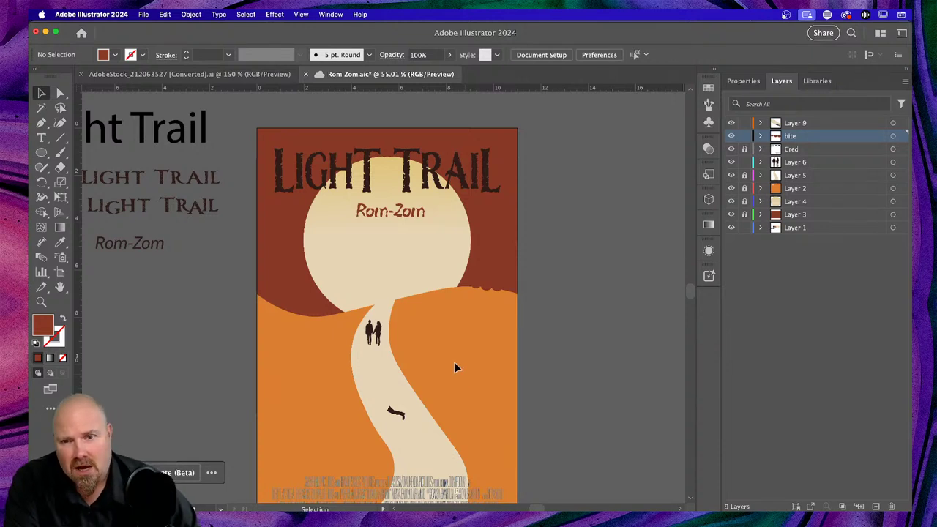
key("super+minus")
key("super+minus")
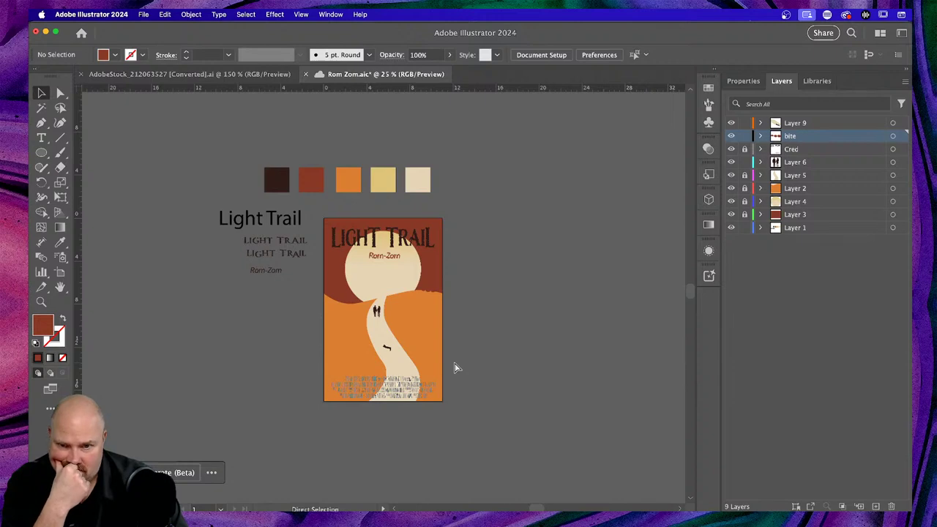
key("super+equal")
key("super+equal")
key("super+equal")
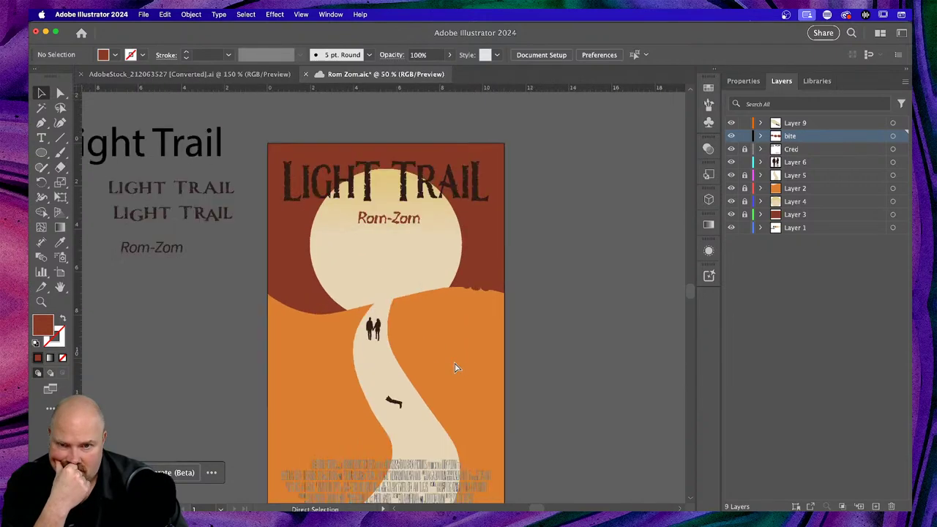
key("super+minus")
key("super+minus")
key("super+minus")
key("super+minus")
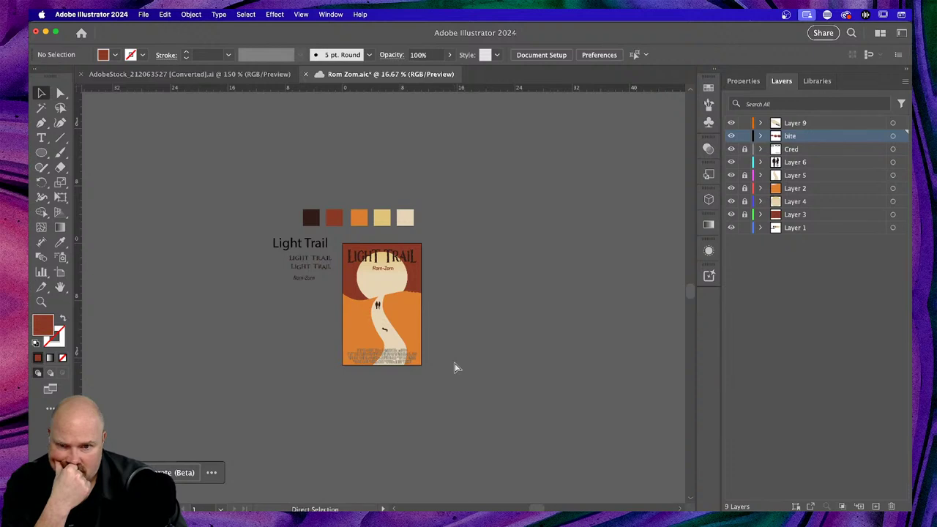
key("super+equal")
key("super+equal")
key("super+equal")
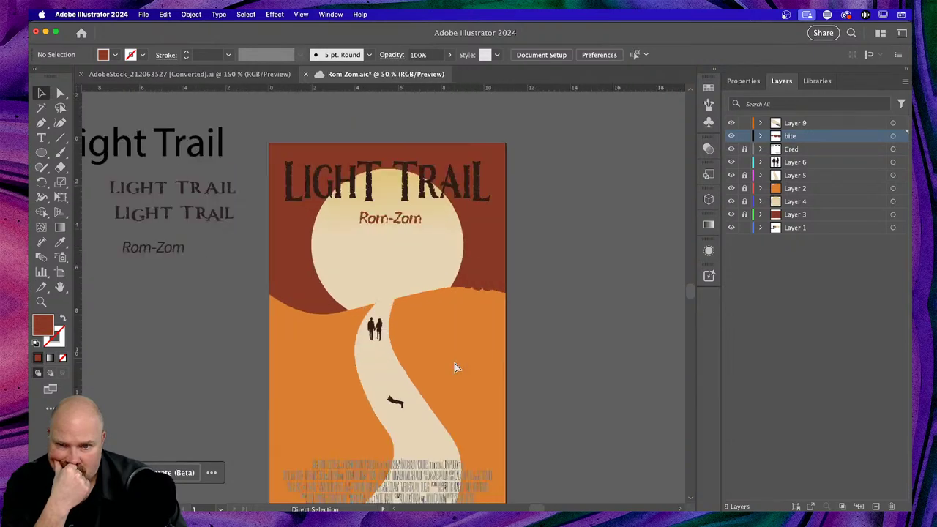
key("super+minus")
key("v")
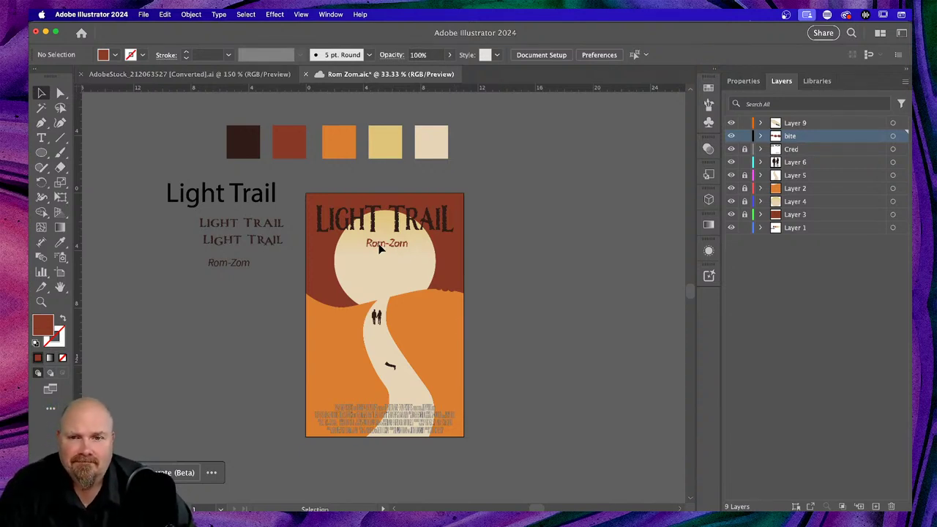
Drag the red Rom-Zom subtitle off the sun to beside the artboard, below the other Rom-Zom text
left_click(377, 316)
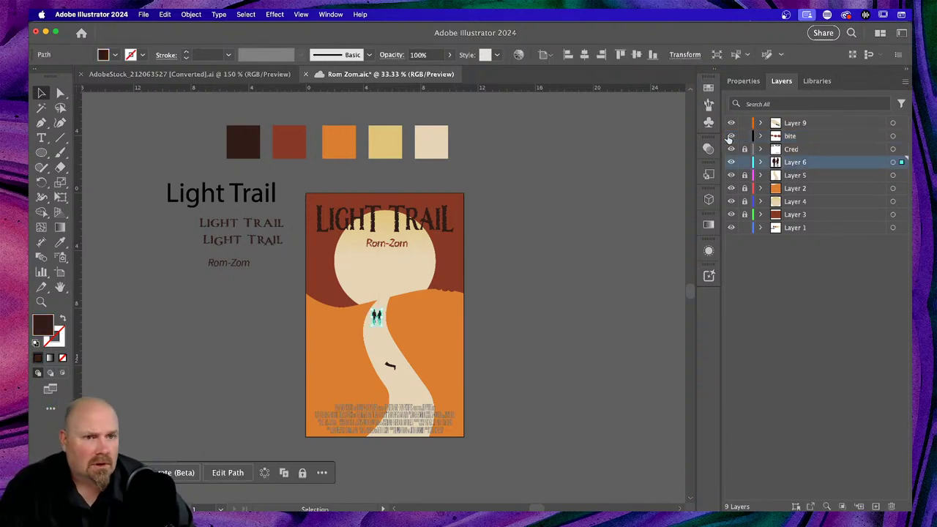
left_click(760, 149)
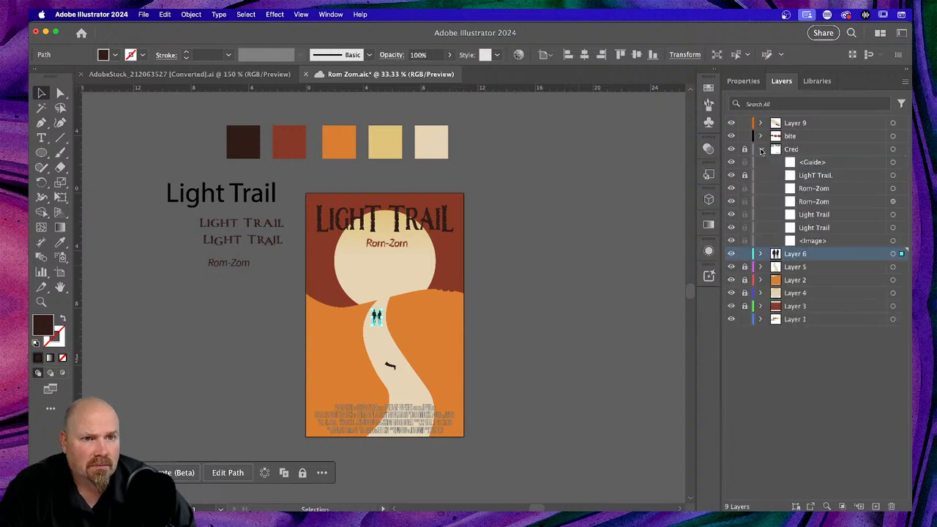
left_click(893, 188)
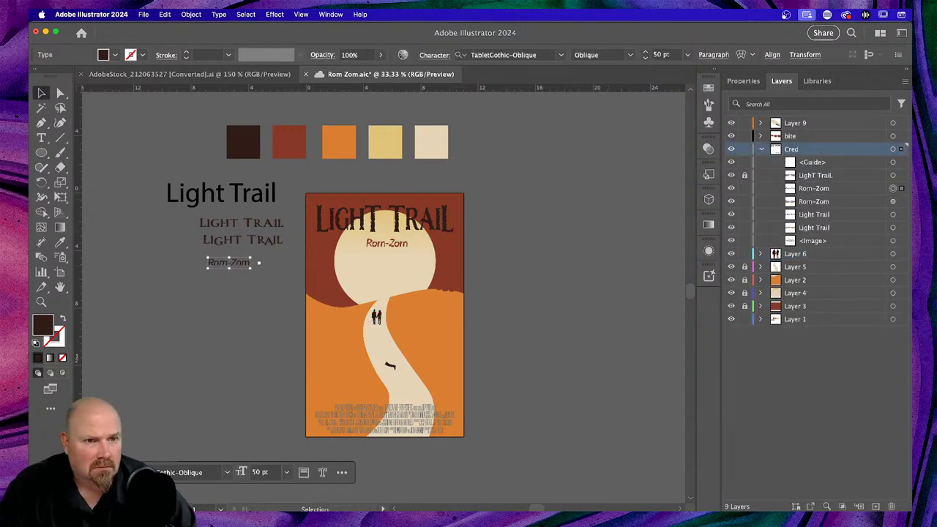
left_click(893, 202)
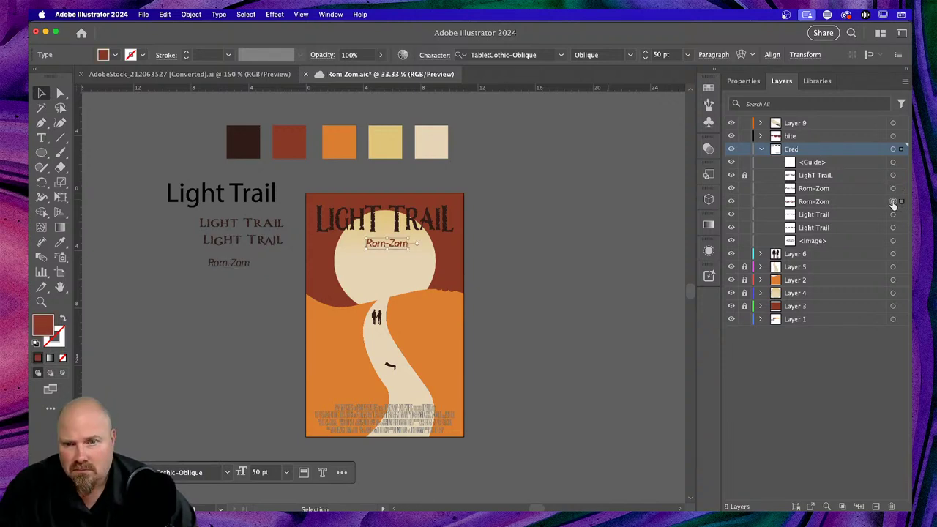
left_click_drag(395, 244, 236, 284)
left_click(203, 360)
scroll(234, 355, "left", 2)
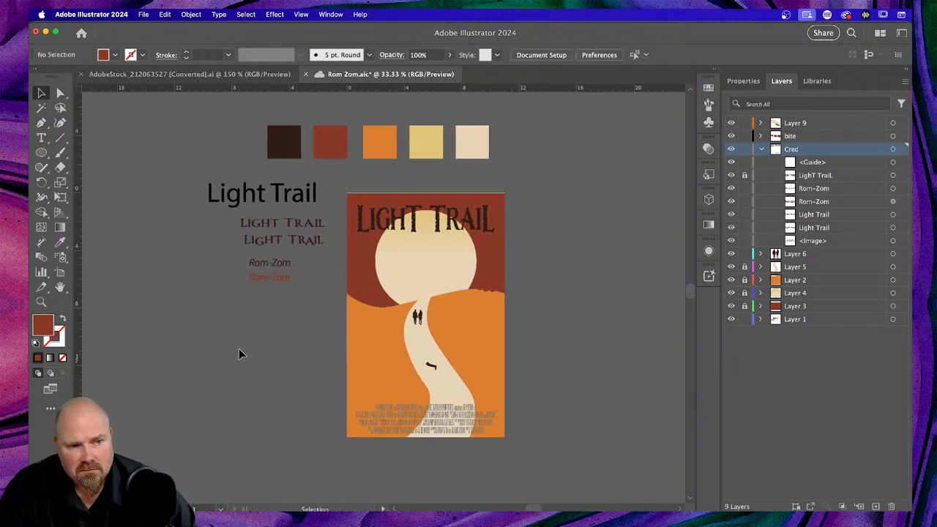
scroll(238, 354, "left", 2)
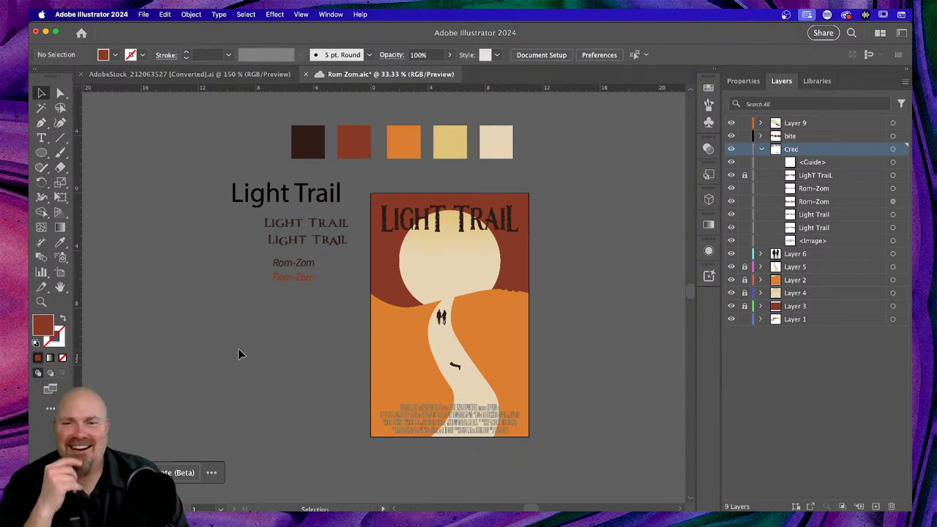
key("super+equal")
key("super+equal")
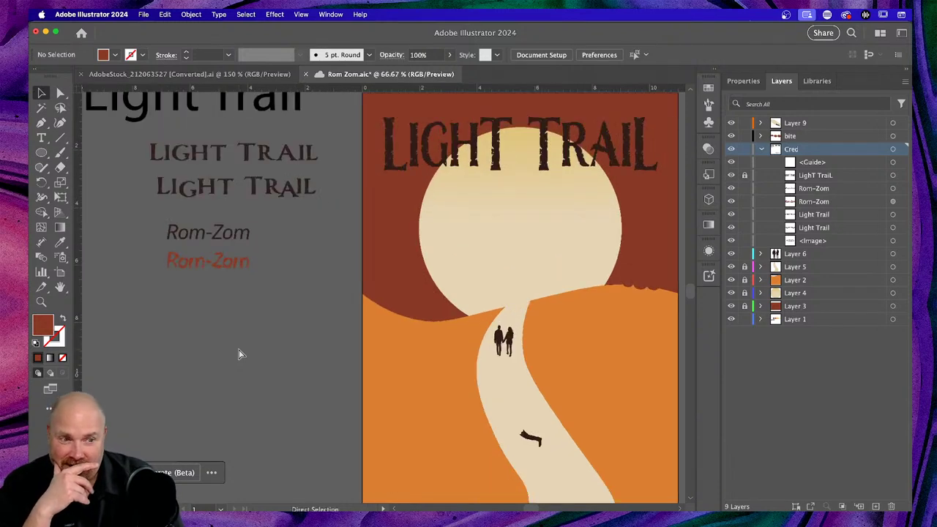
key("super+minus")
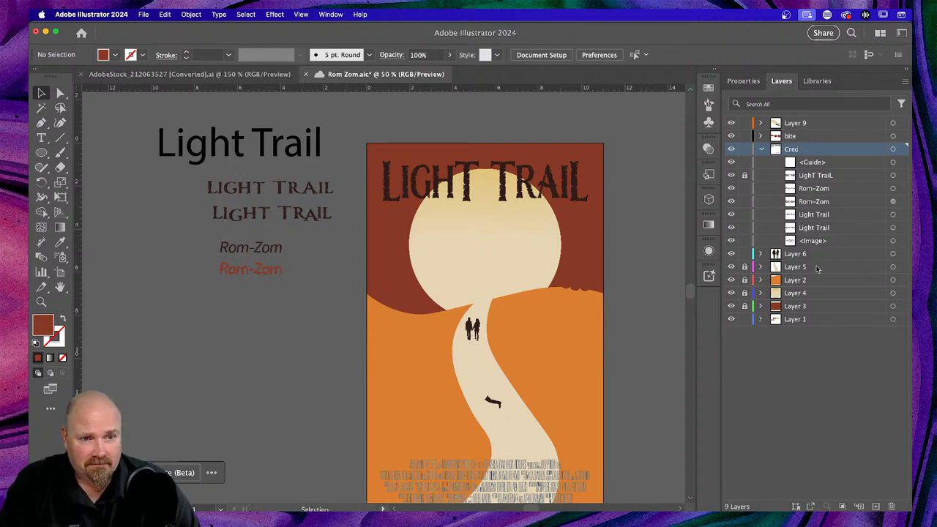
Select the sun circle on Layer 4 and add an Outer Glow effect from the Appearance panel
left_click(813, 293)
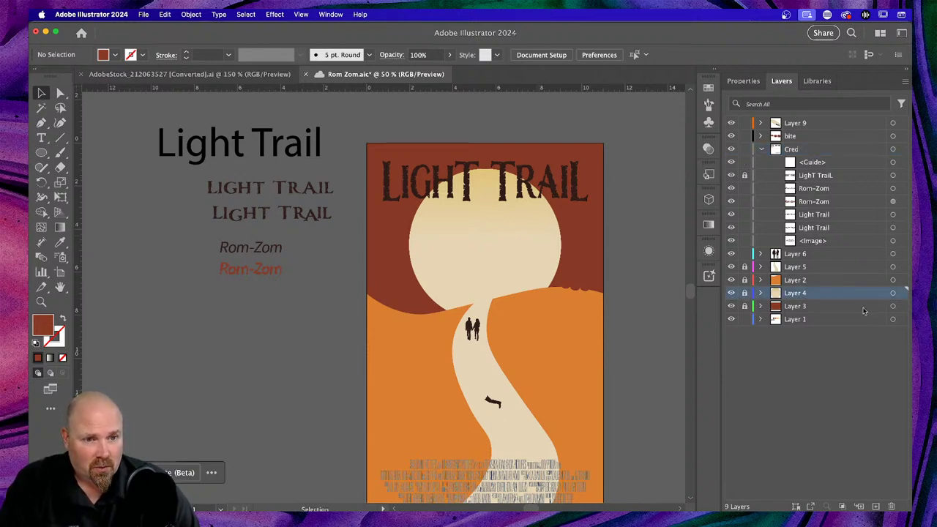
left_click(893, 293)
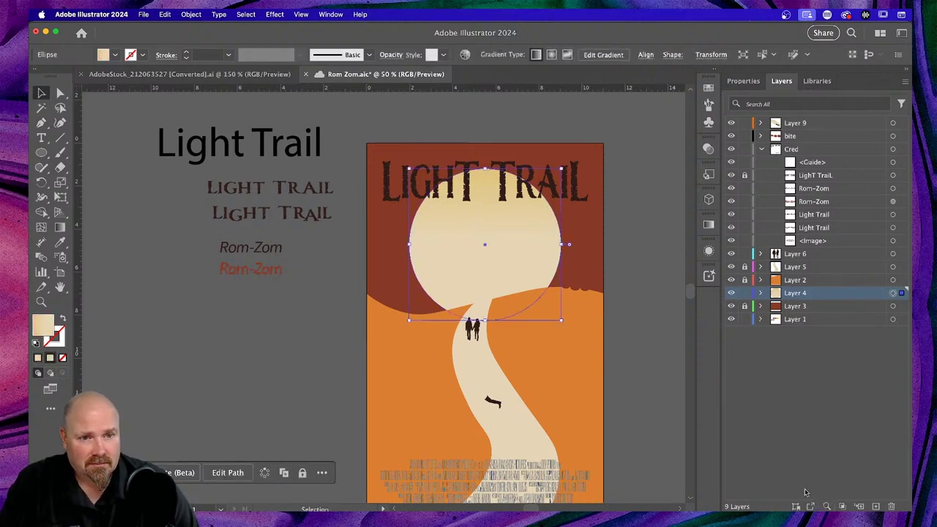
left_click(743, 81)
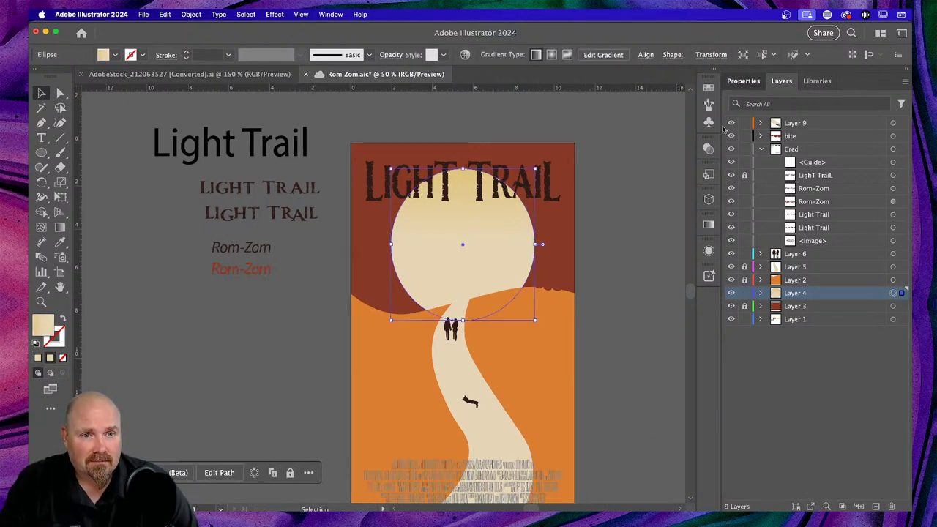
left_click(744, 249)
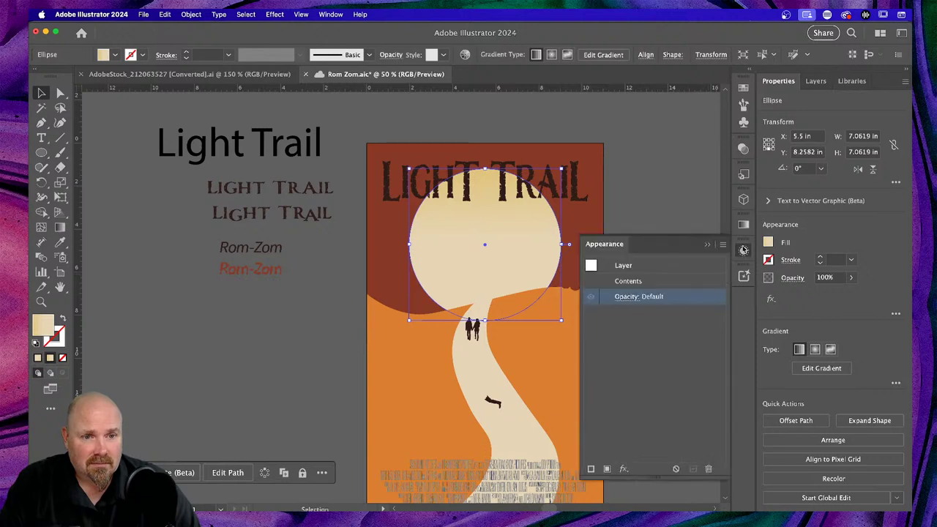
left_click(623, 469)
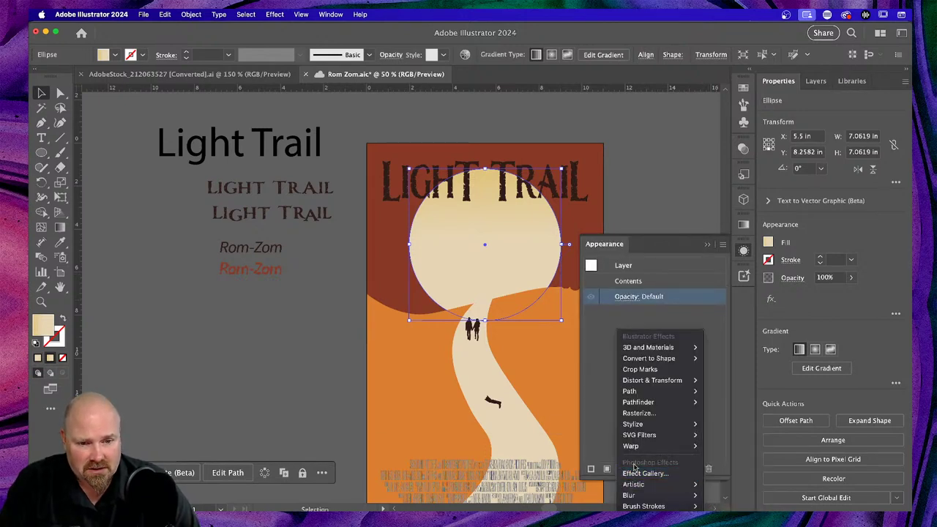
mouse_move(672, 395)
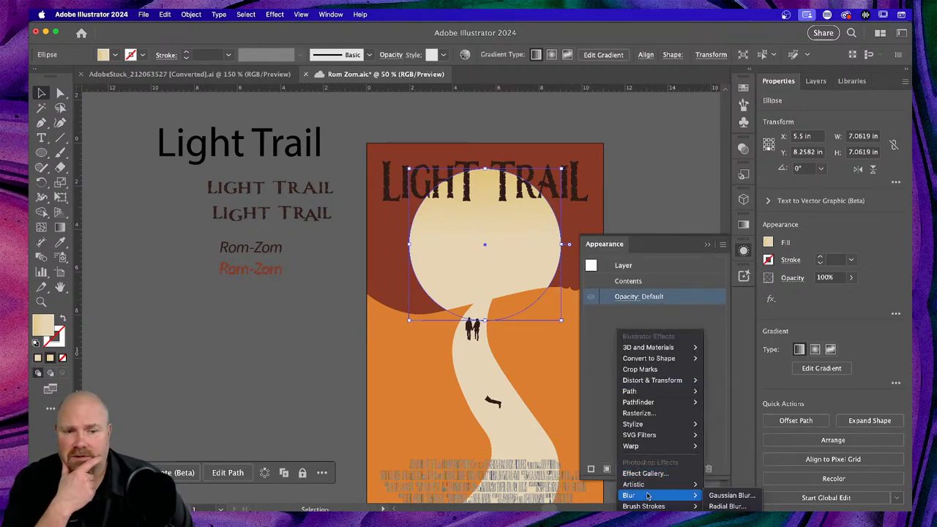
mouse_move(650, 487)
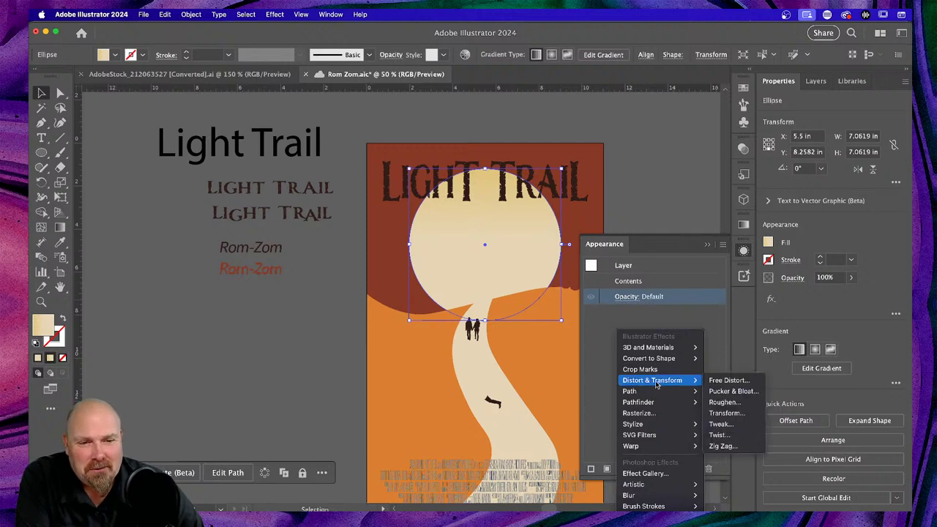
mouse_move(662, 427)
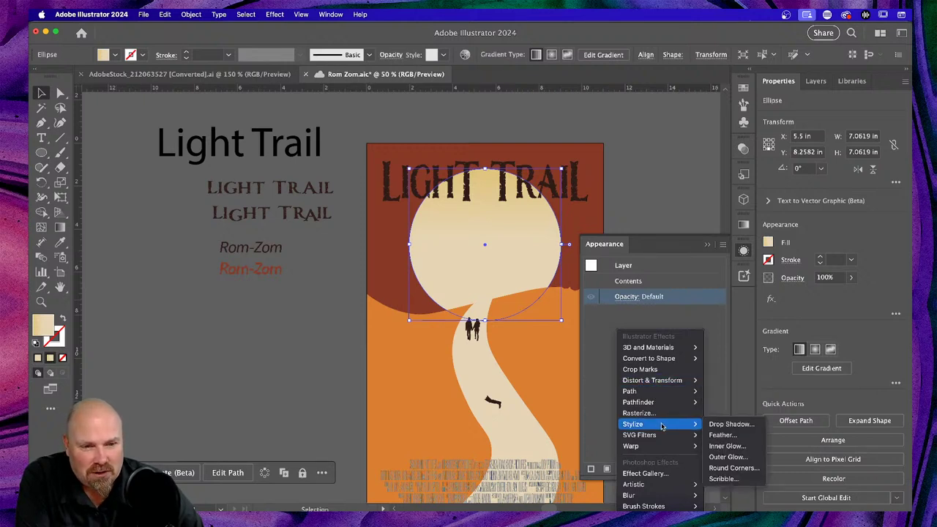
left_click(733, 457)
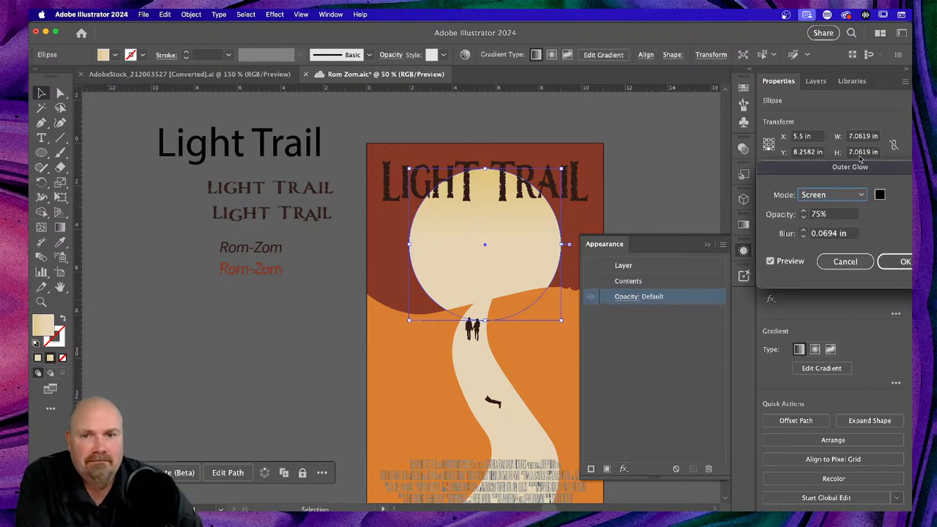
Set the glow to Normal mode, a light orange colour and 0 in blur, and apply it
left_click(865, 195)
left_click(846, 211)
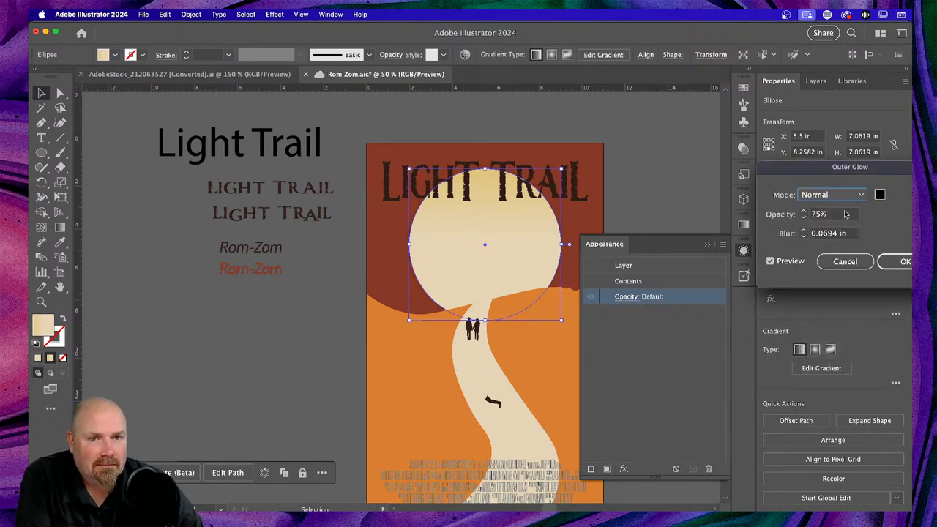
left_click(881, 194)
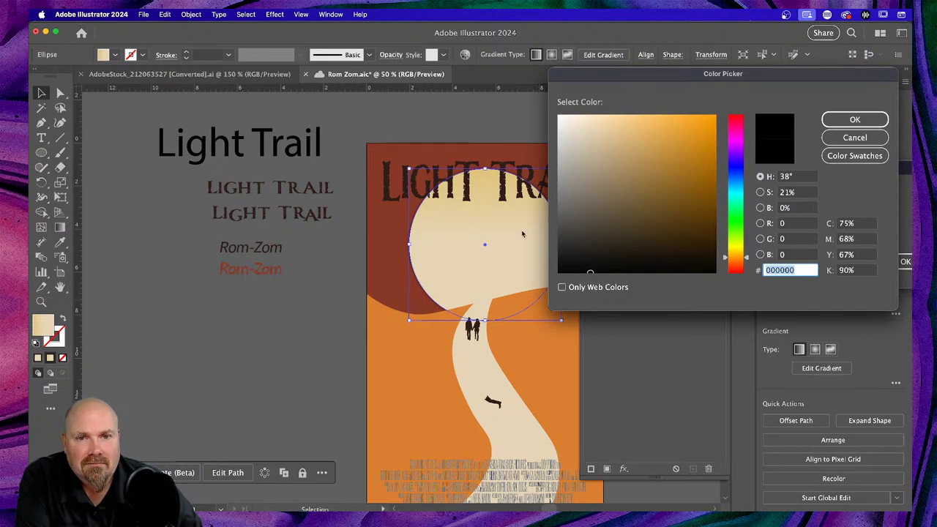
left_click_drag(610, 203, 644, 118)
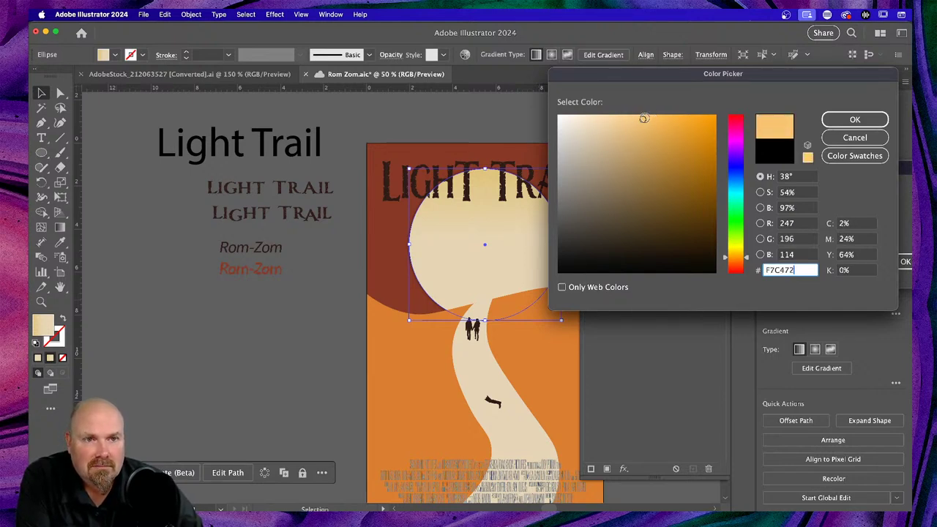
left_click(856, 120)
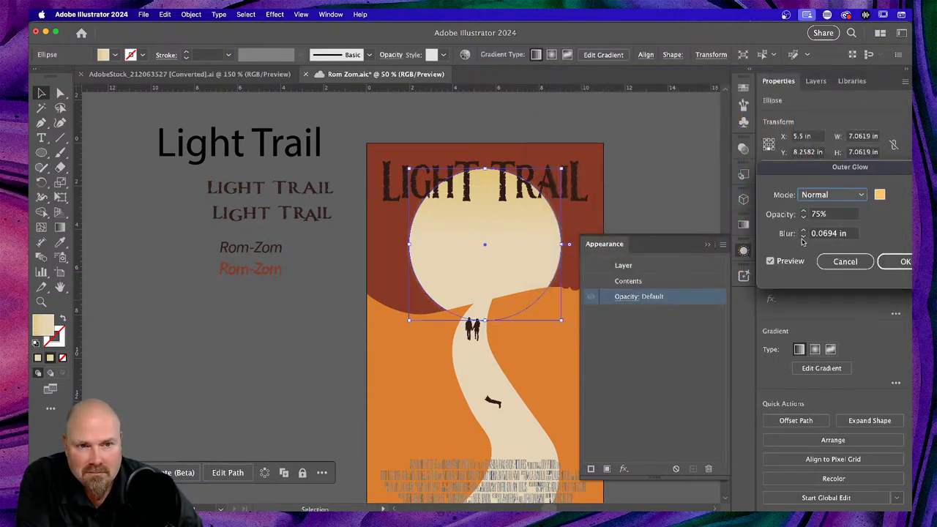
left_click(803, 236)
left_click(803, 237)
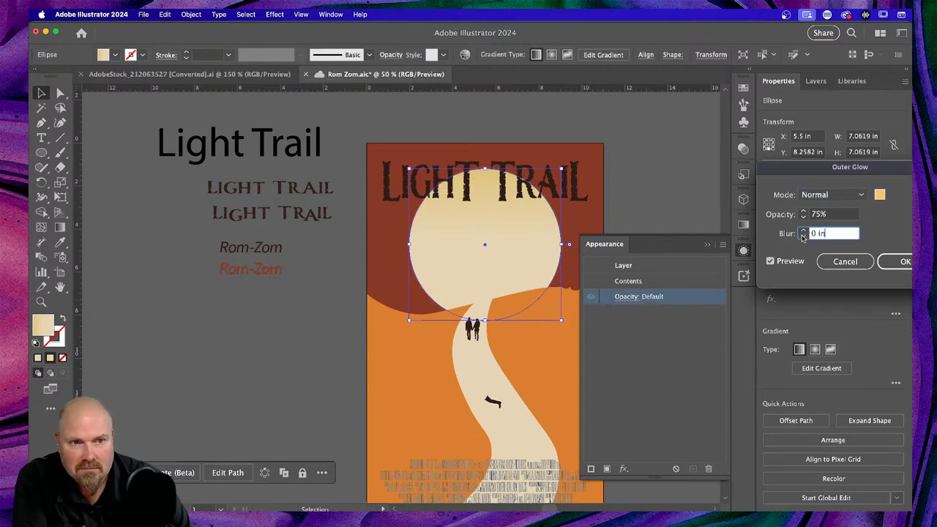
left_click(906, 262)
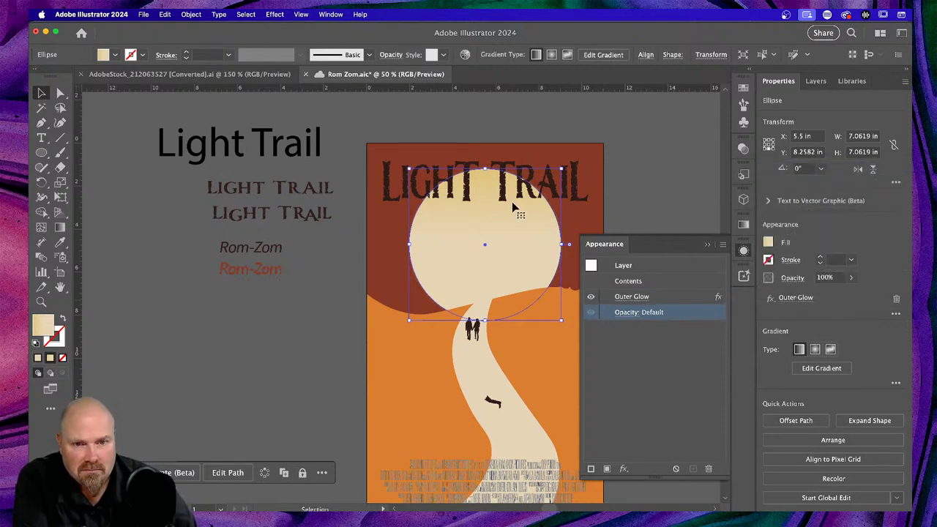
Deselect and reselect the sun ellipse so Appearance lists its own Path stroke and fill
scroll(513, 208, "up", 3)
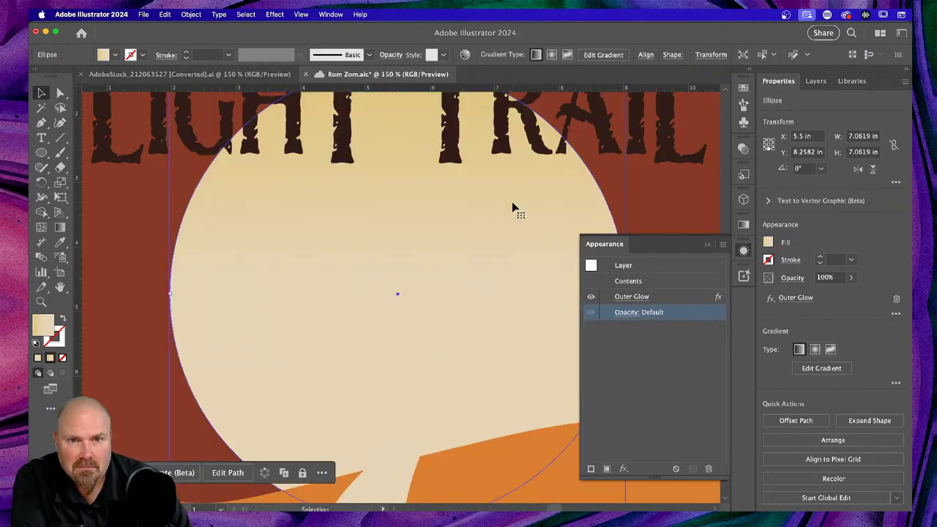
left_click(124, 212)
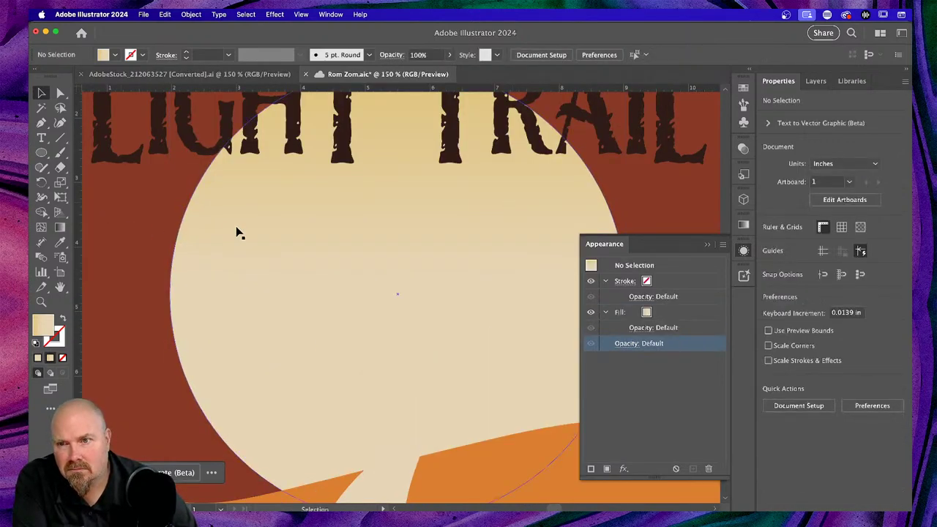
left_click(236, 232)
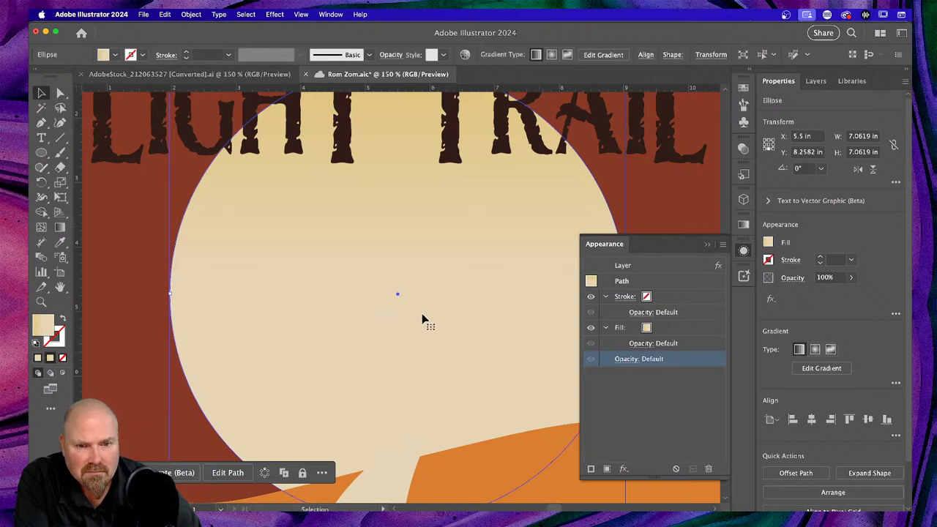
scroll(423, 320, "up", 2)
scroll(423, 320, "left", 1)
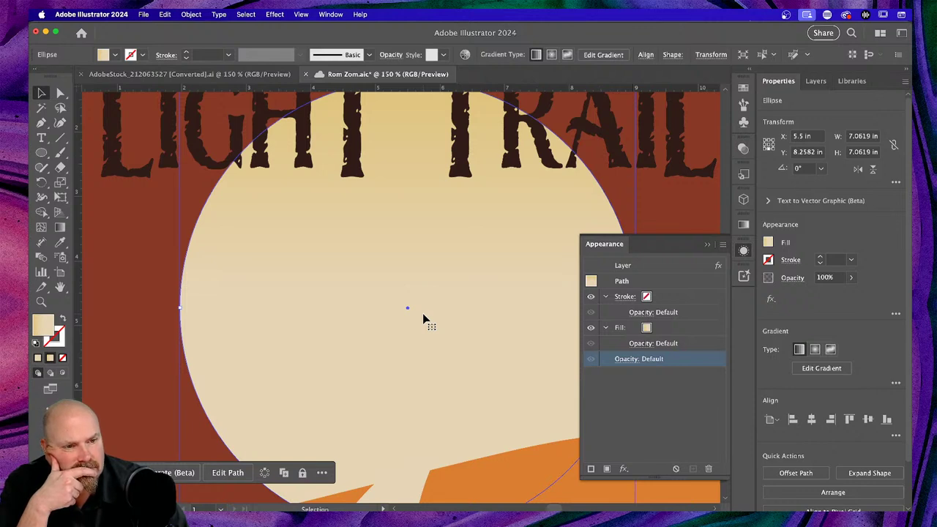
scroll(423, 320, "right", 2)
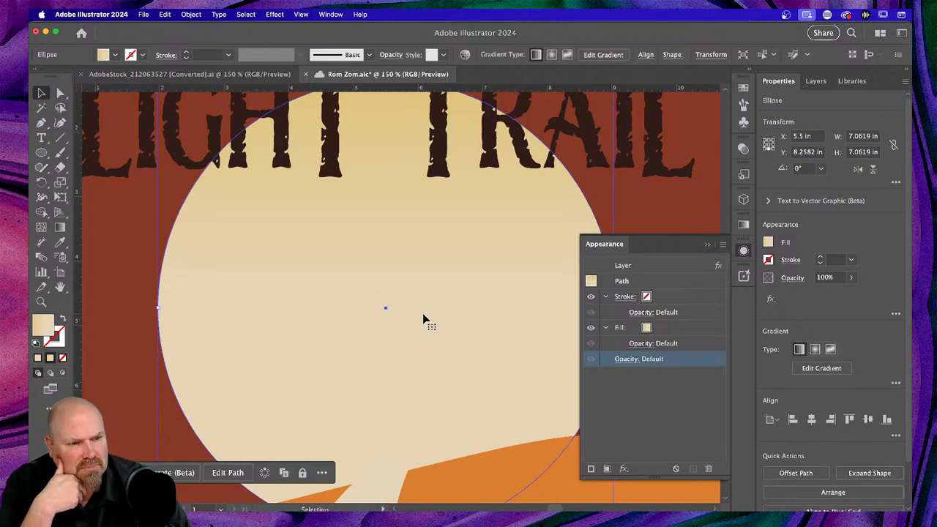
scroll(423, 320, "up", 4)
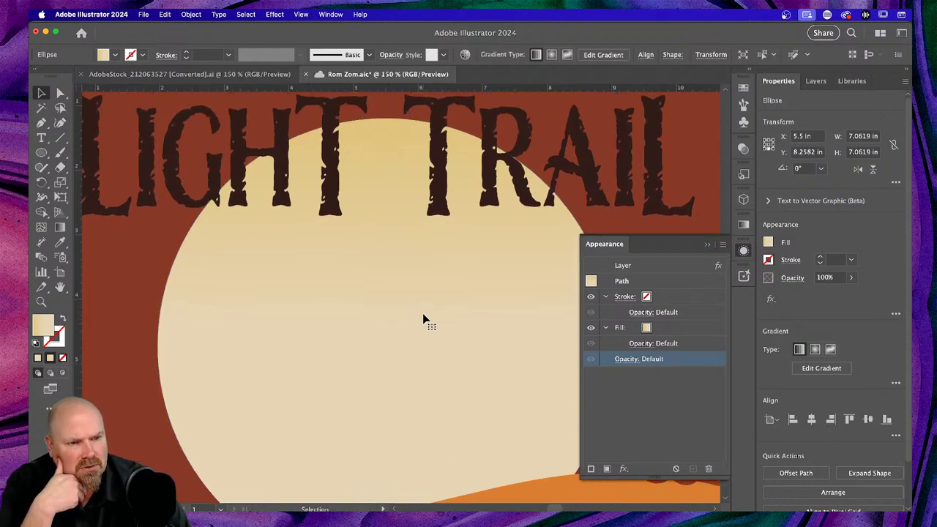
scroll(423, 320, "down", 2)
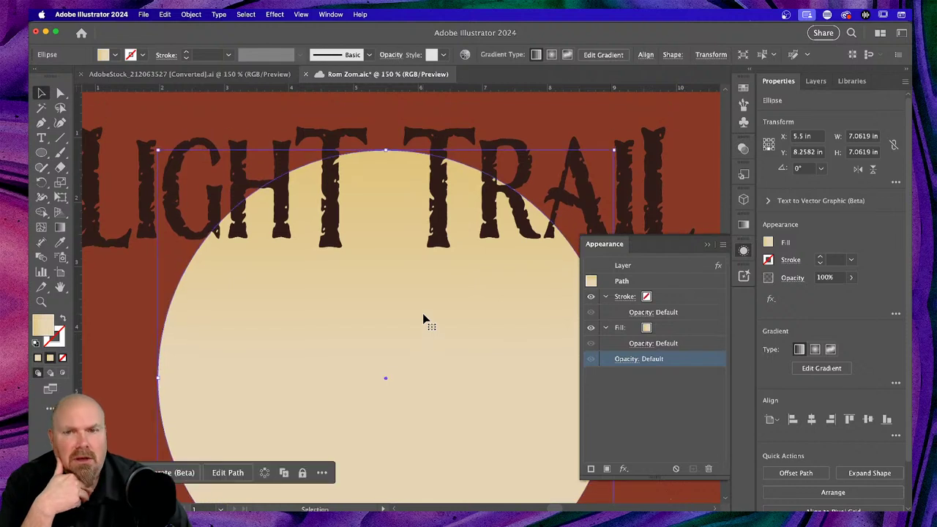
left_click(136, 300)
left_click(310, 306)
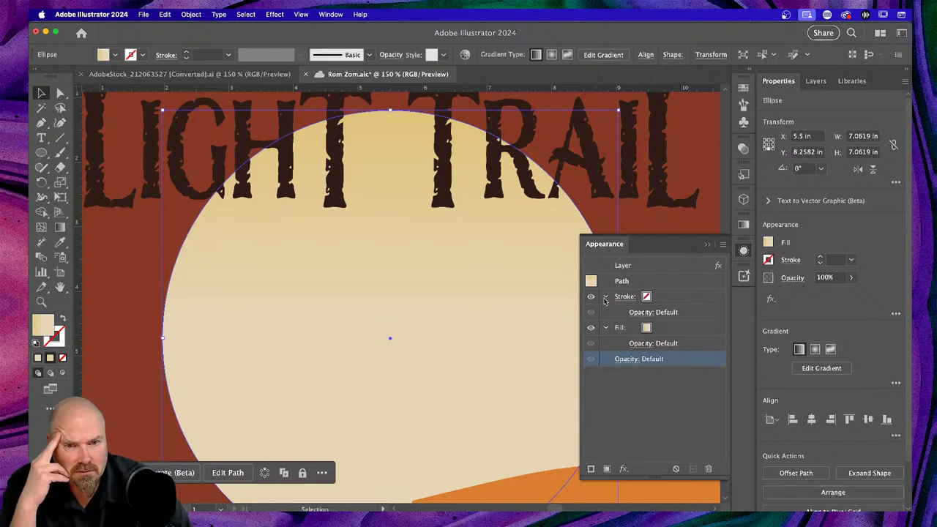
left_click(623, 469)
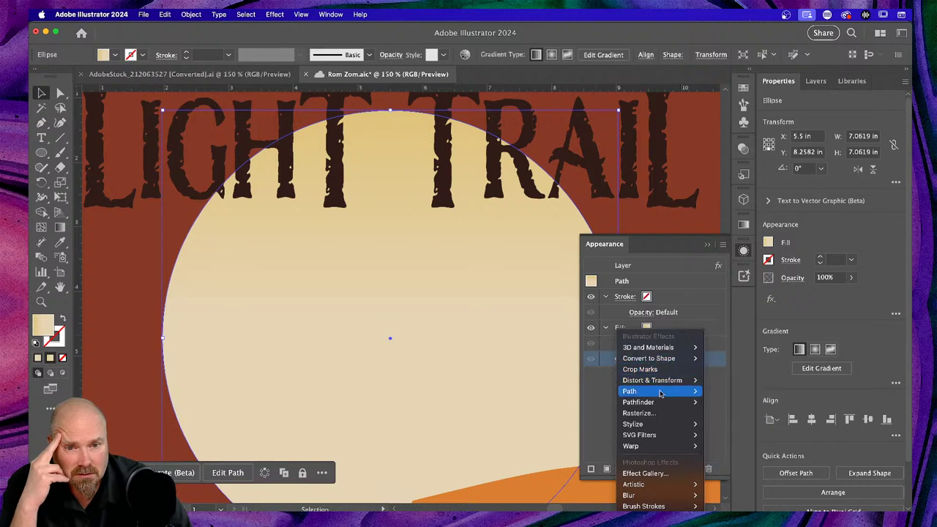
mouse_move(661, 425)
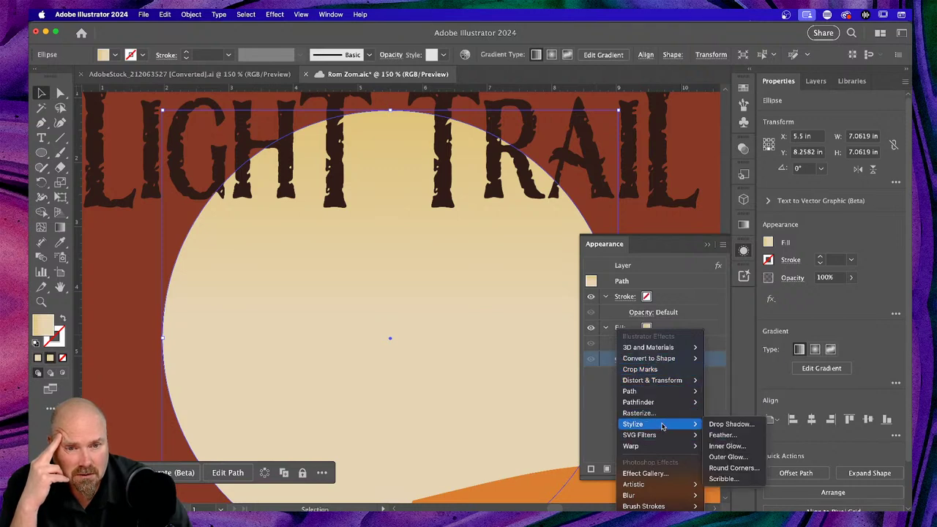
left_click(732, 424)
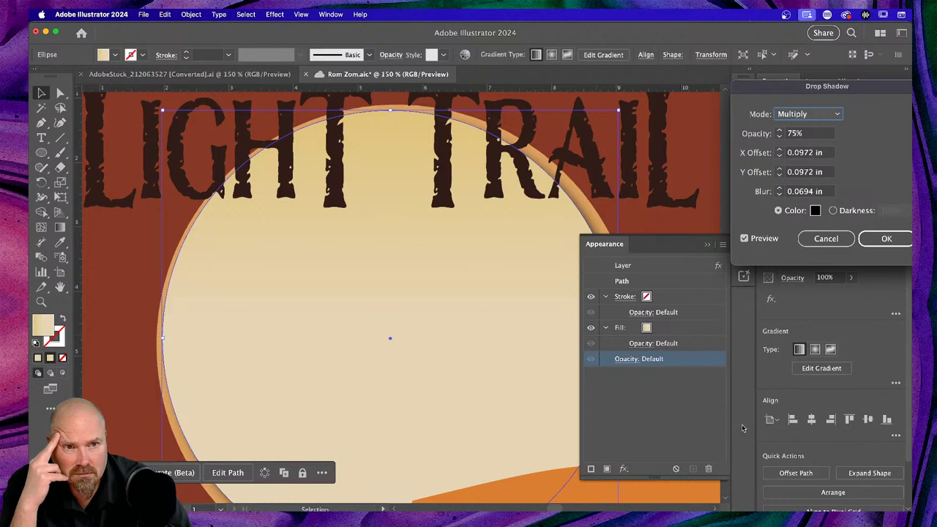
left_click(826, 239)
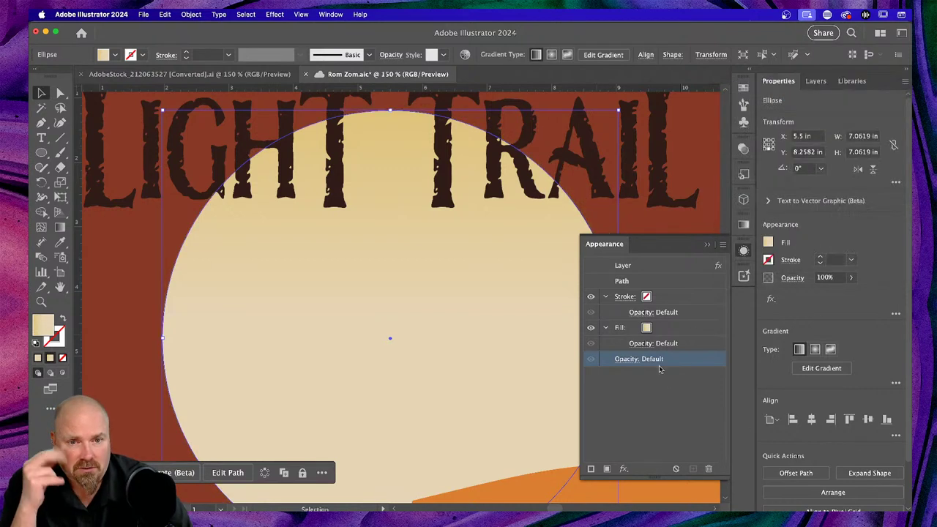
left_click(623, 470)
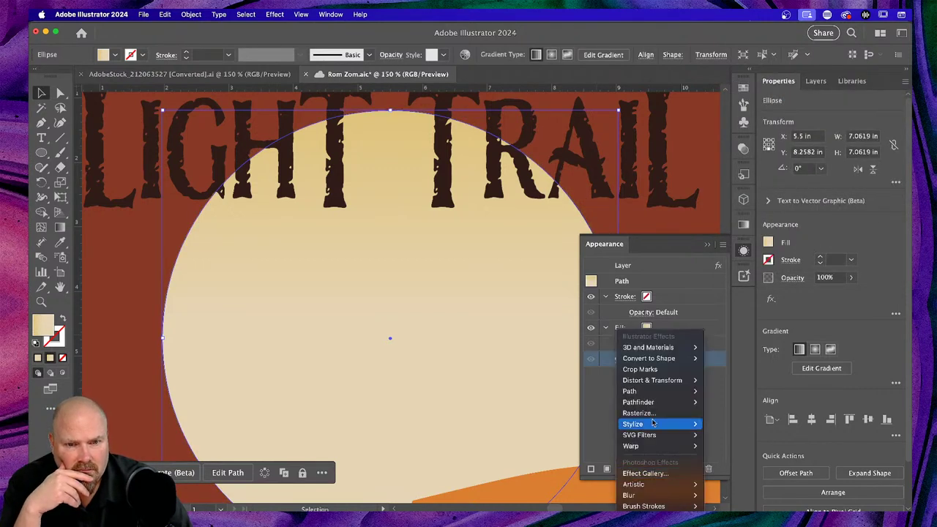
mouse_move(657, 424)
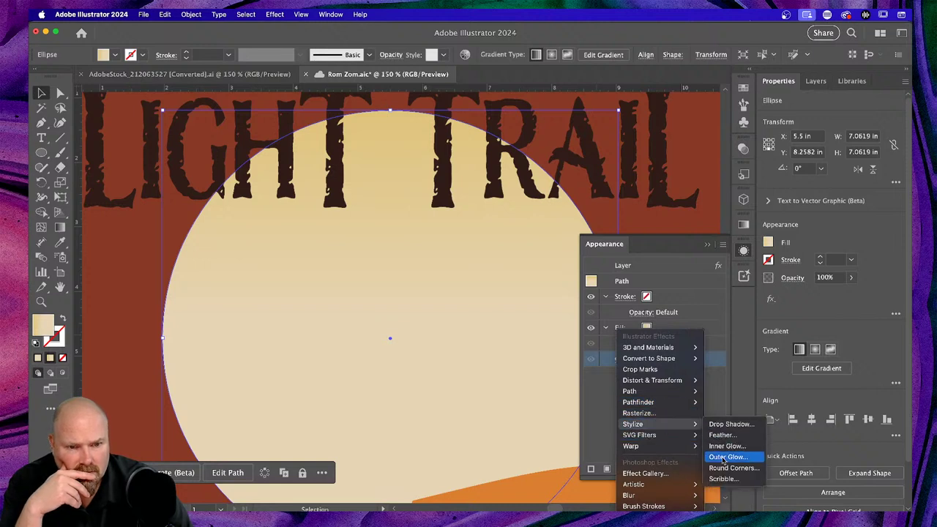
left_click(724, 459)
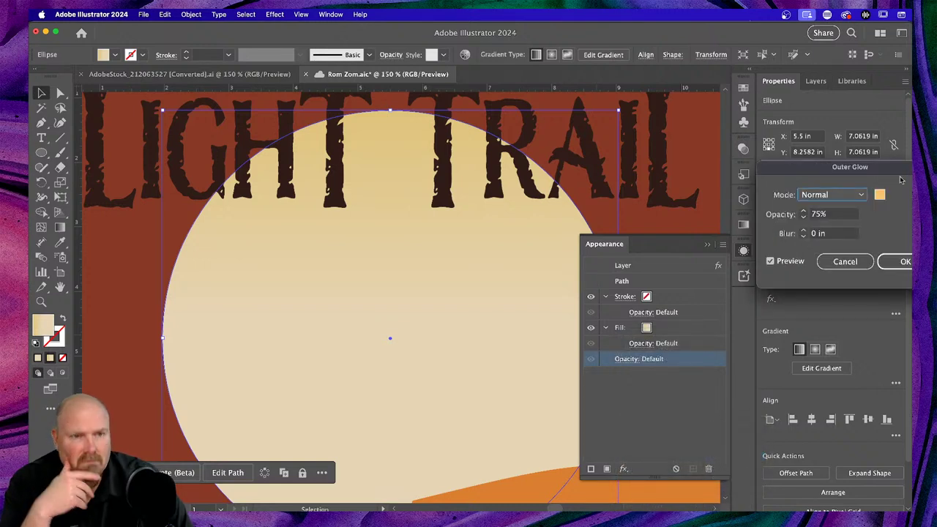
left_click(804, 212)
left_click(804, 212)
left_click(803, 211)
left_click(804, 212)
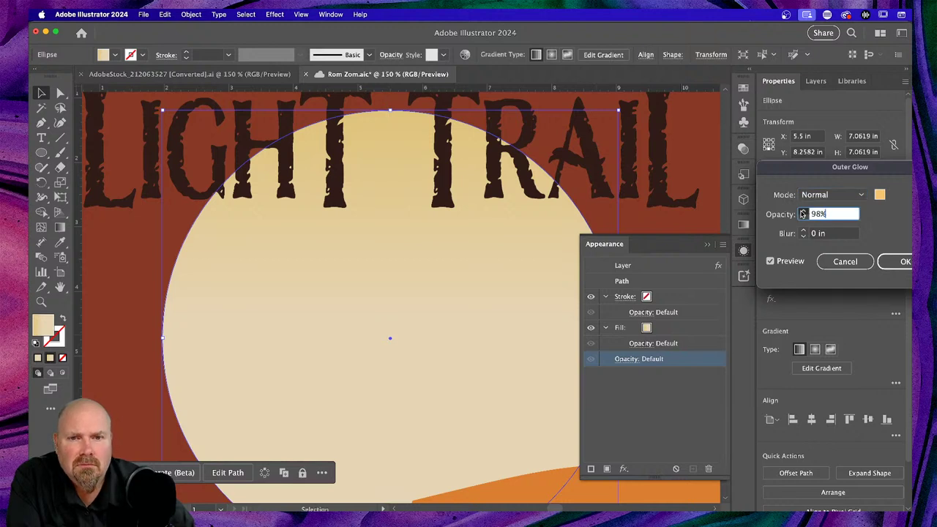
left_click(803, 212)
left_click(803, 212)
left_click(803, 233)
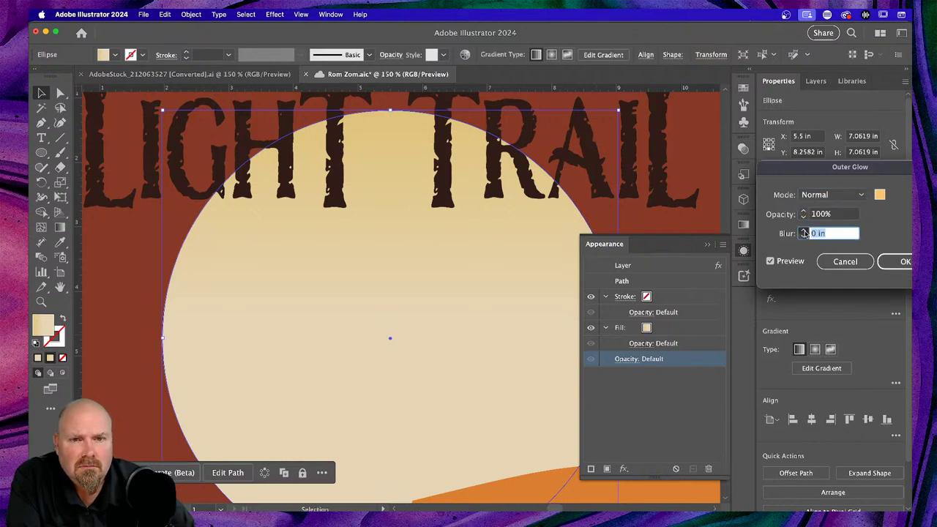
left_click(803, 231)
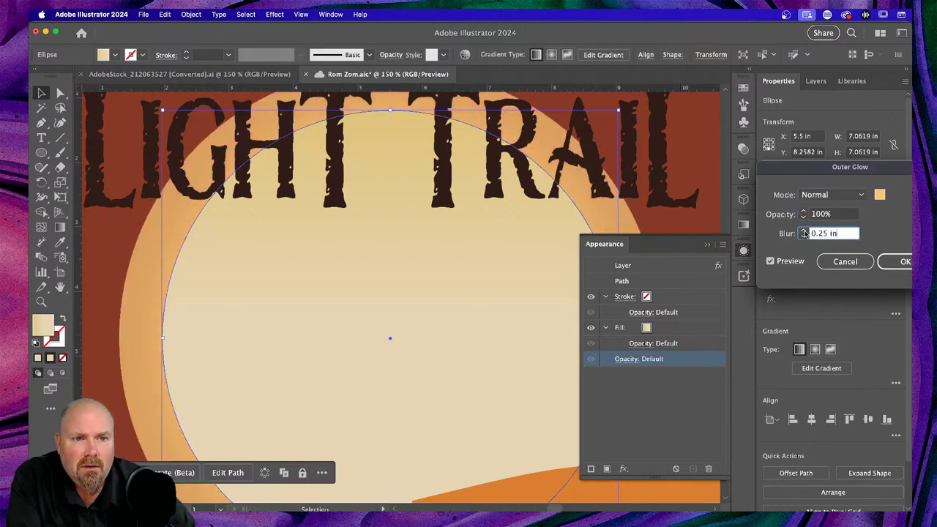
left_click(805, 237)
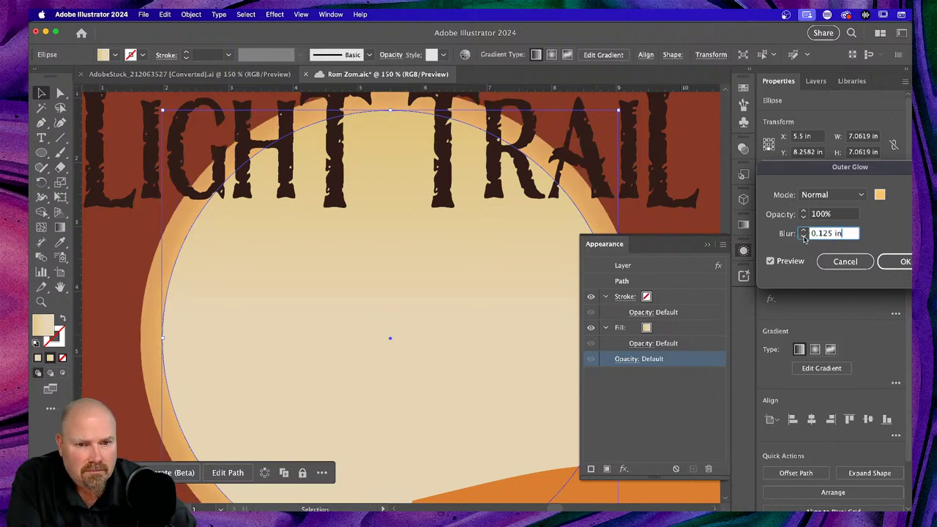
left_click(804, 216)
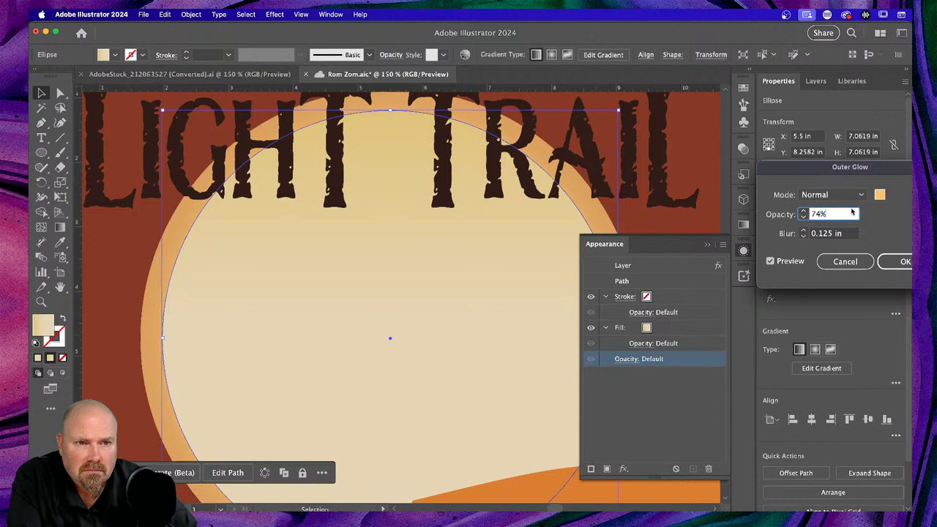
left_click(804, 217)
left_click(804, 218)
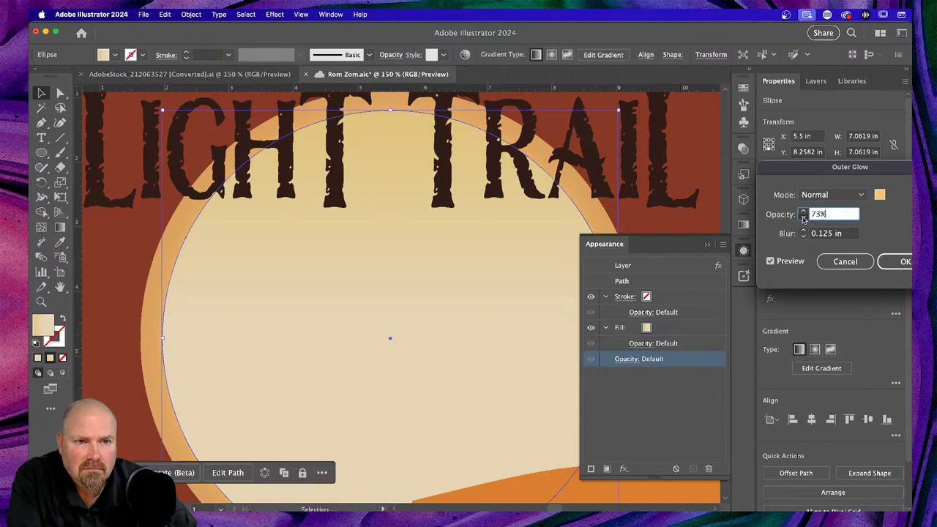
left_click(804, 218)
left_click(804, 218)
left_click(804, 237)
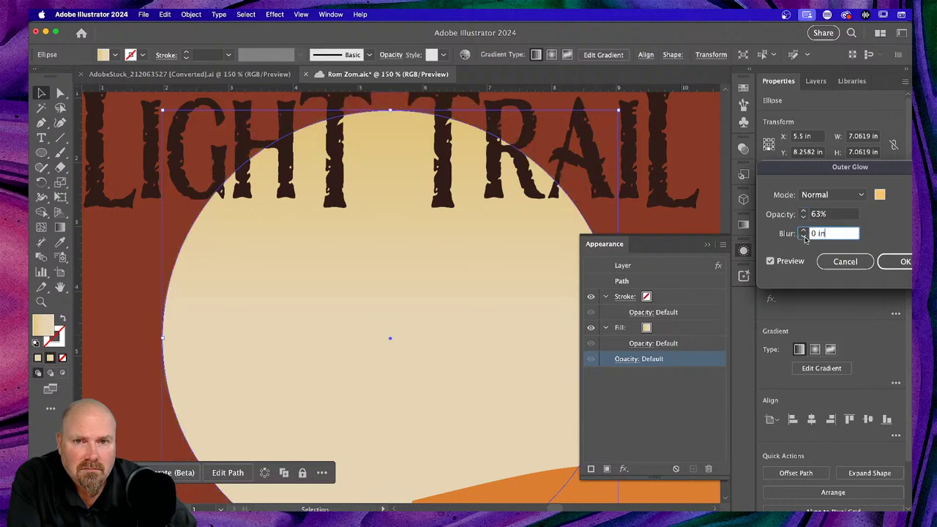
left_click(804, 230)
left_click(803, 230)
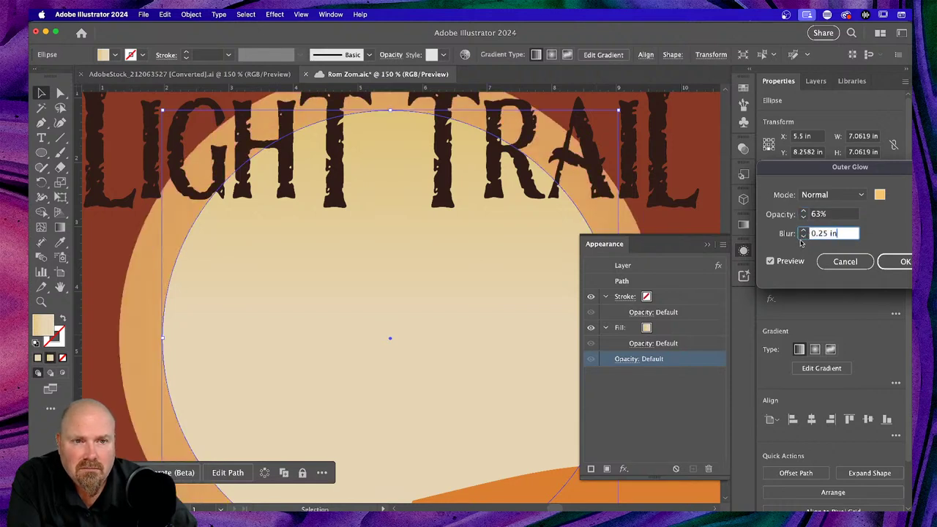
left_click(804, 237)
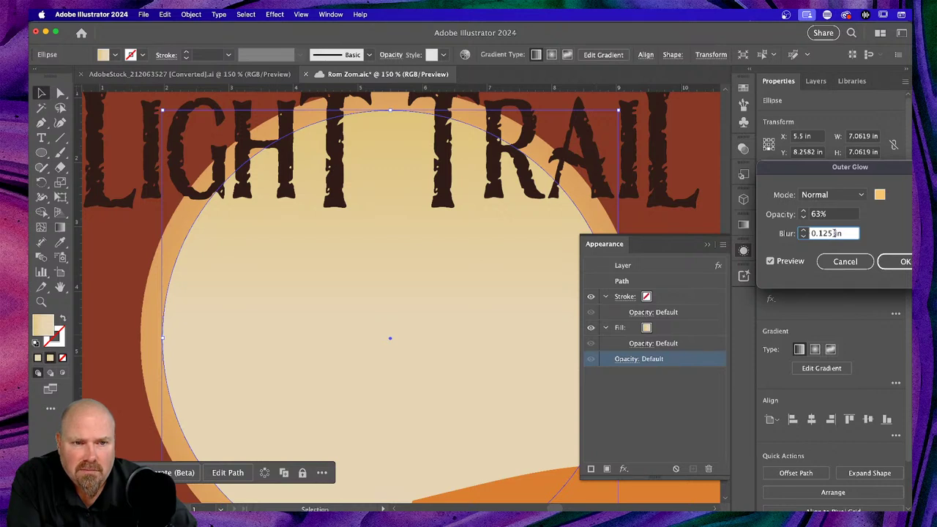
left_click(845, 262)
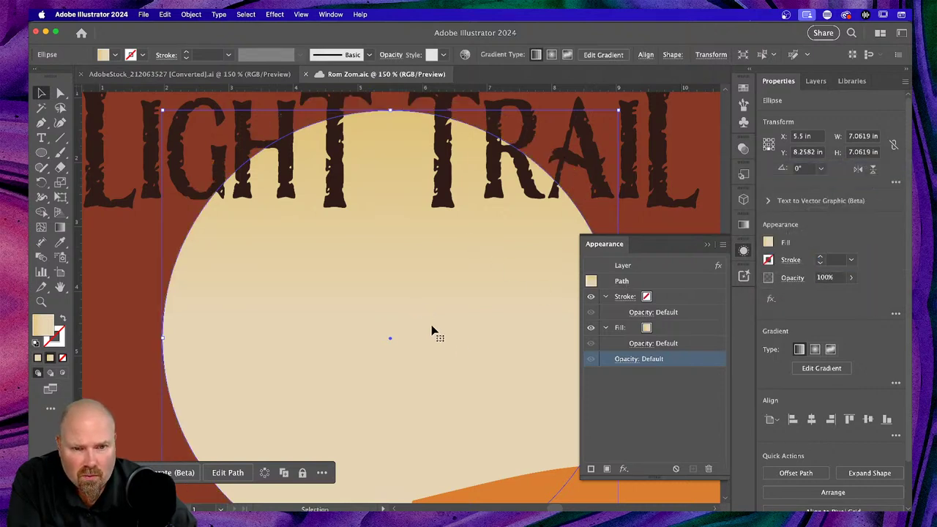
Inspect the sun's stroke and layer appearance entries without adding any effect
left_click(685, 298)
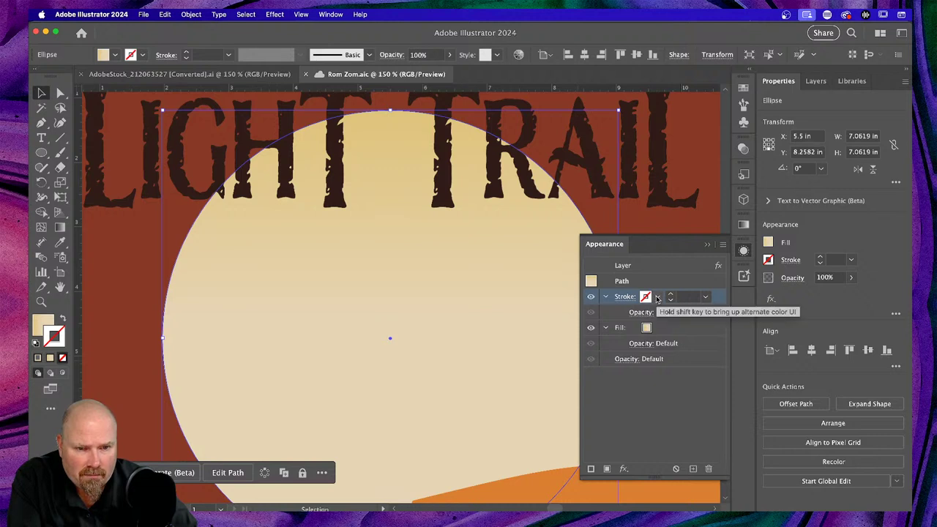
left_click(624, 470)
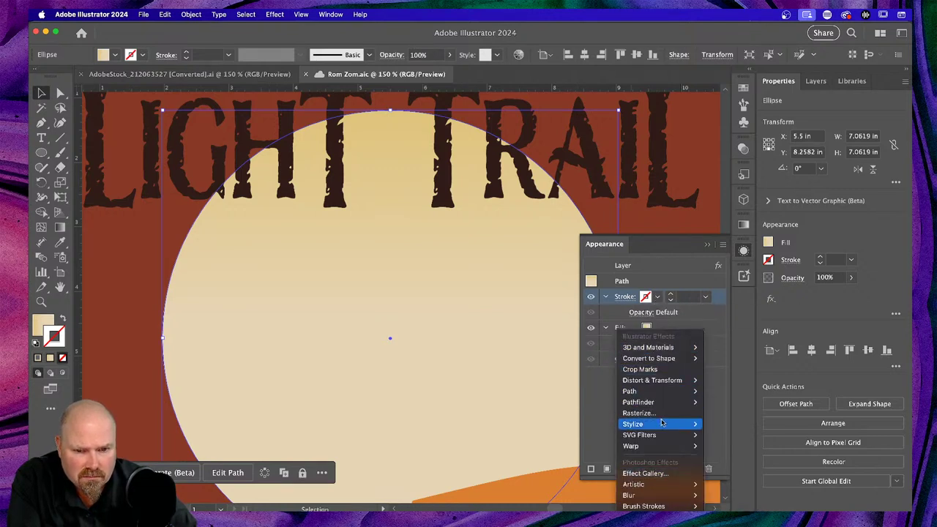
left_click(605, 390)
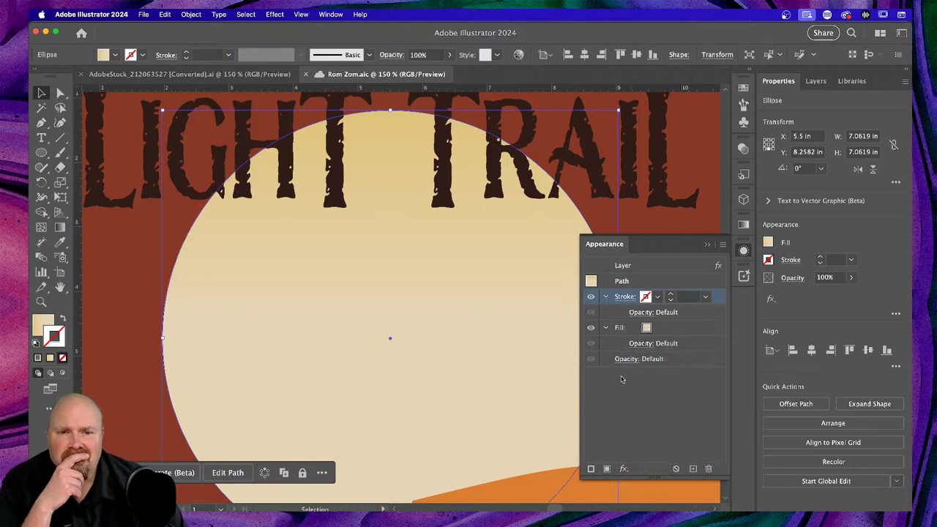
left_click(621, 379)
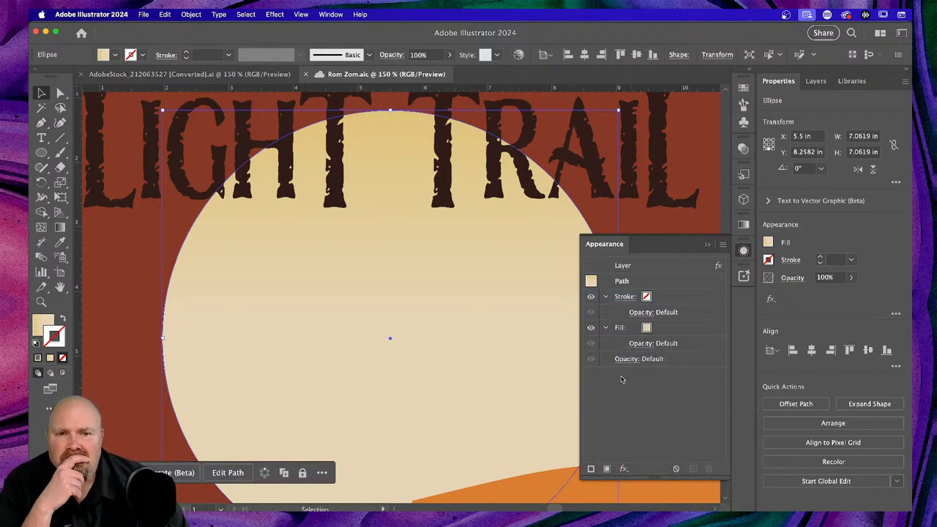
left_click(663, 267)
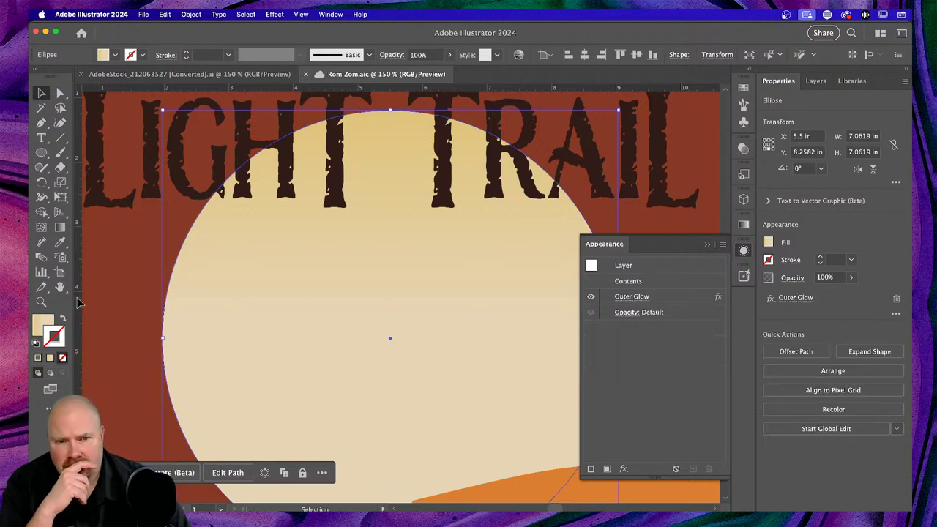
Reselect the sun circle with the Selection tool and zoom back in on its plain fill
left_click(123, 326)
scroll(128, 322, "left", 2)
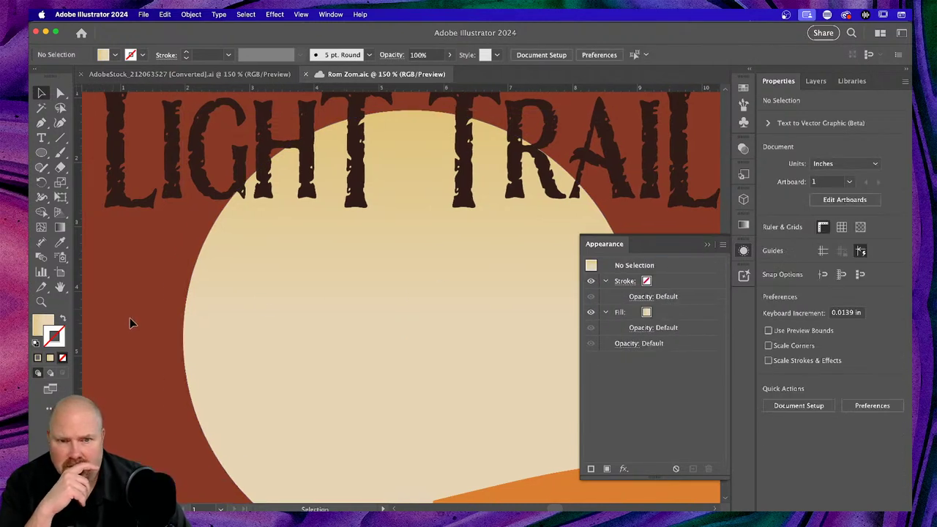
left_click(305, 334)
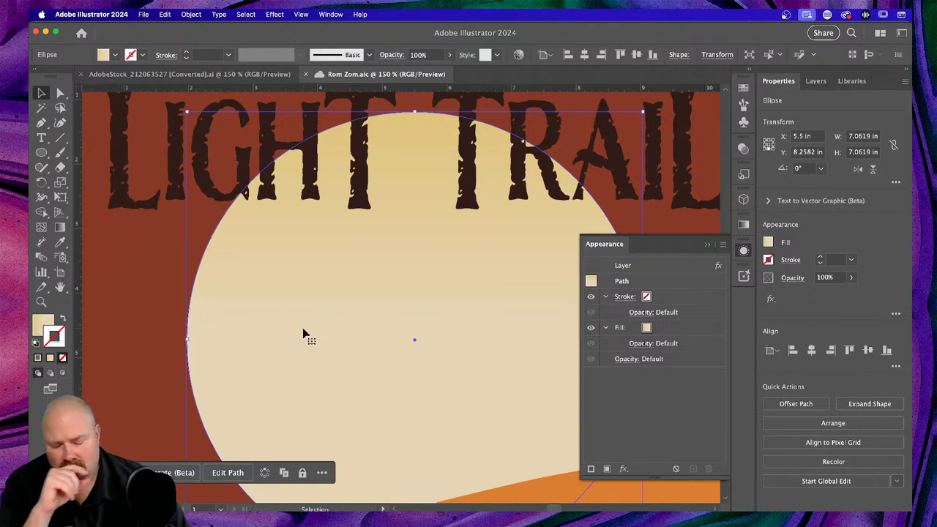
key("super+minus")
key("super+minus")
key("super+minus")
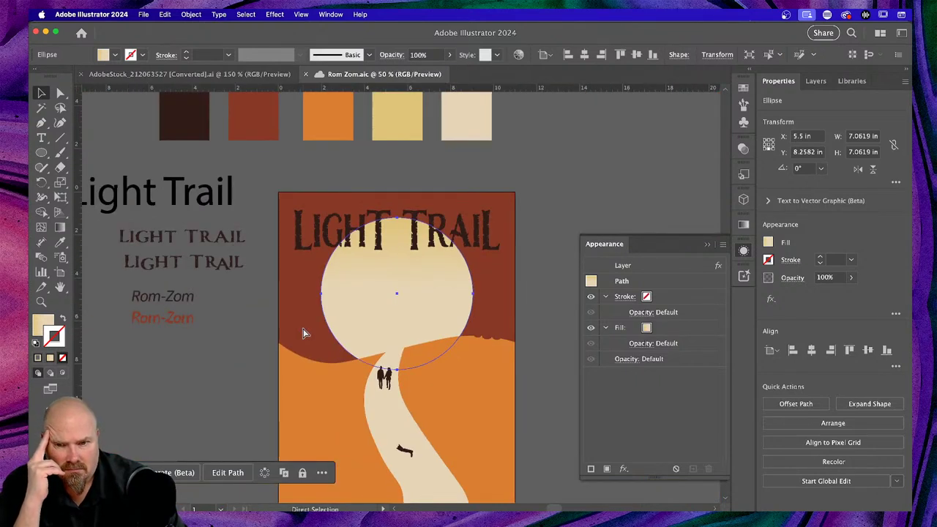
key("v")
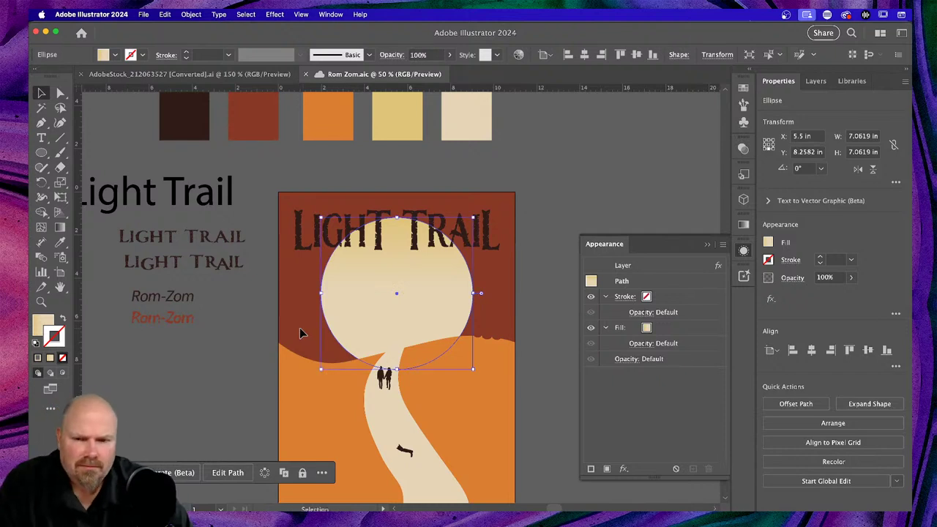
left_click(398, 410)
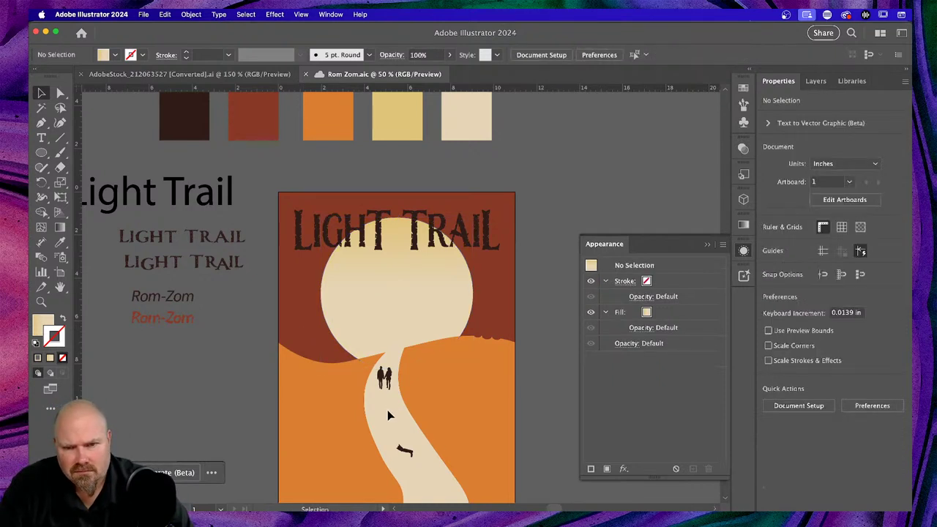
scroll(396, 410, "down", 1)
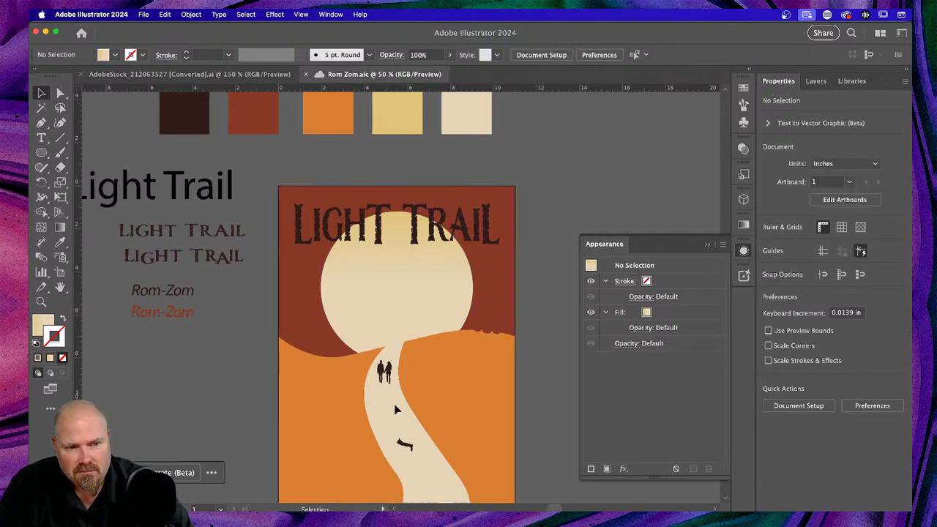
left_click(399, 293)
key("super+minus")
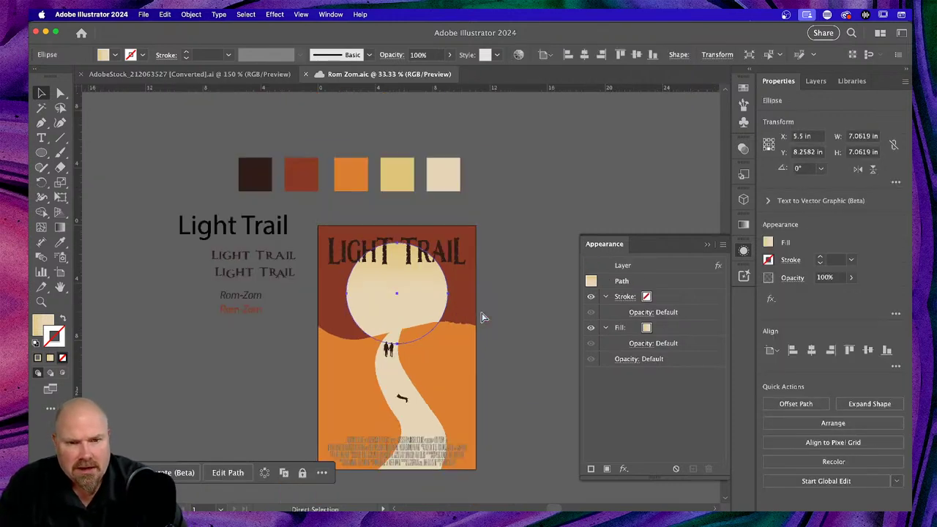
key("super+equal")
key("super+equal")
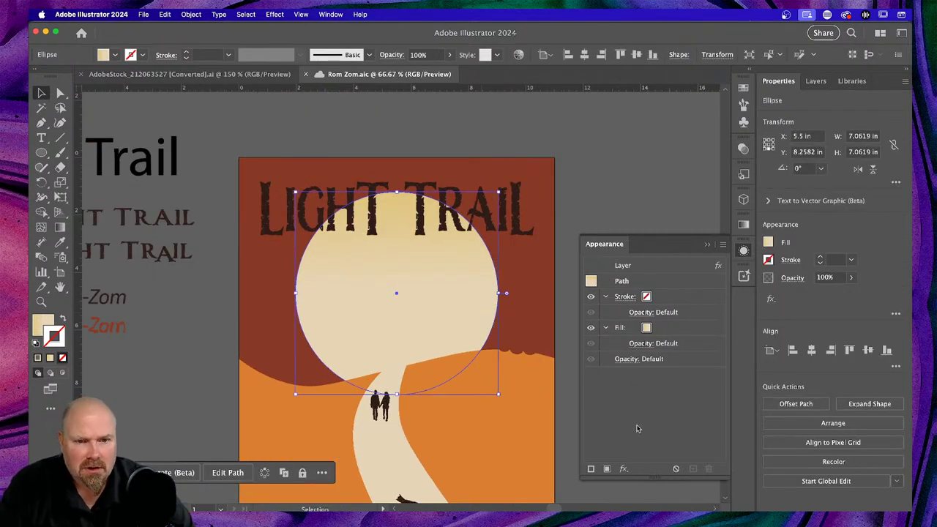
left_click(624, 468)
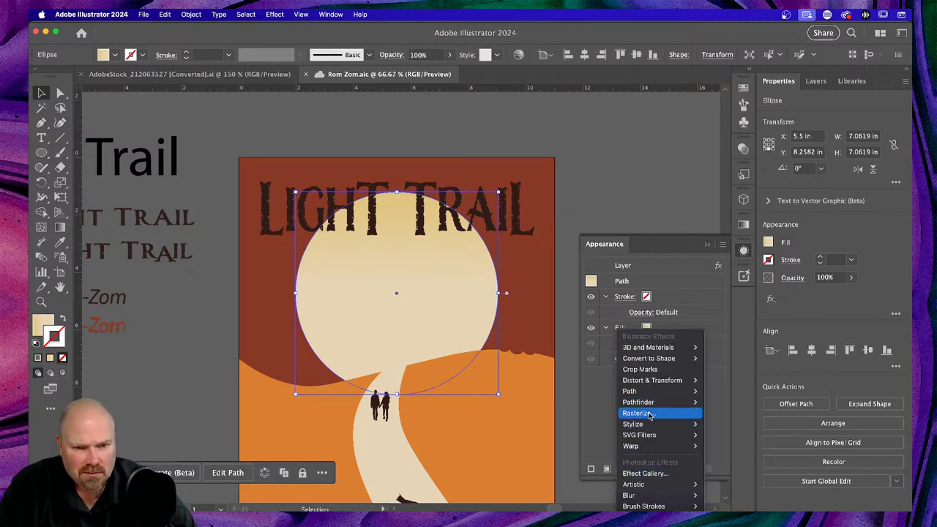
mouse_move(659, 425)
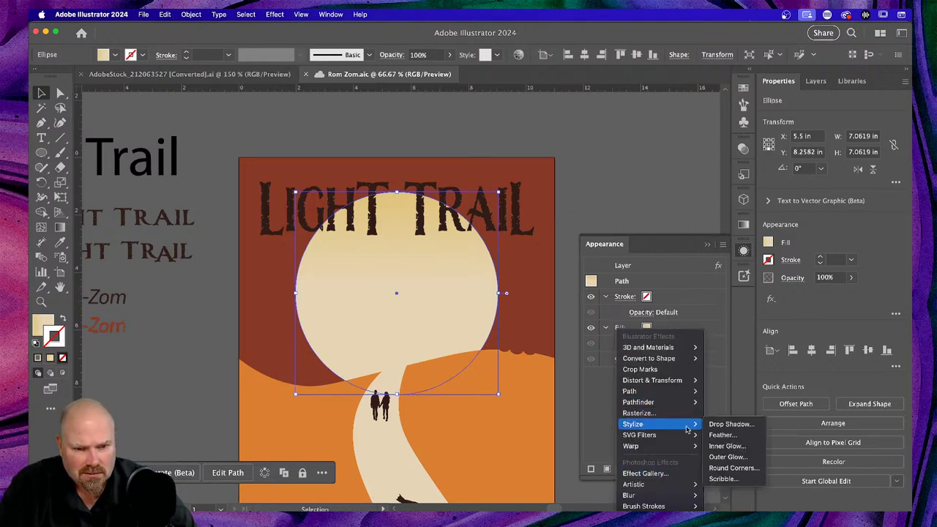
left_click(729, 458)
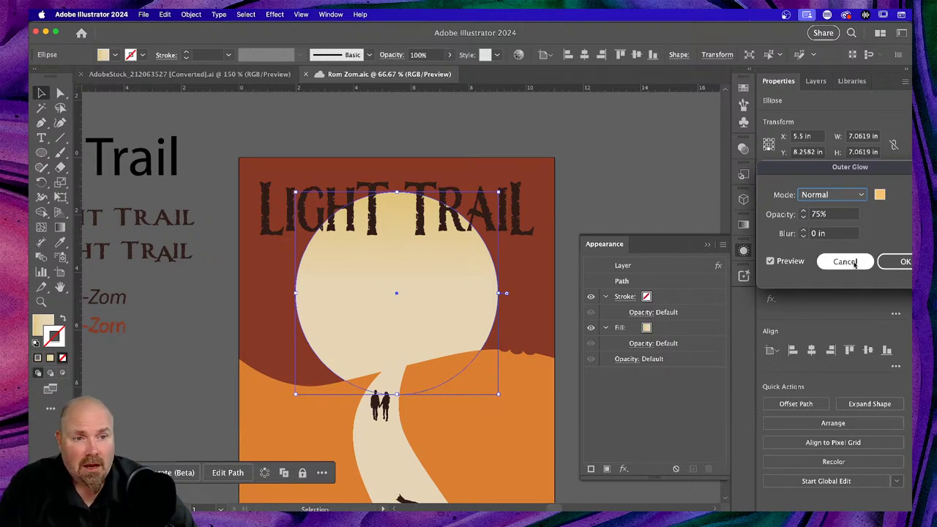
left_click(803, 211)
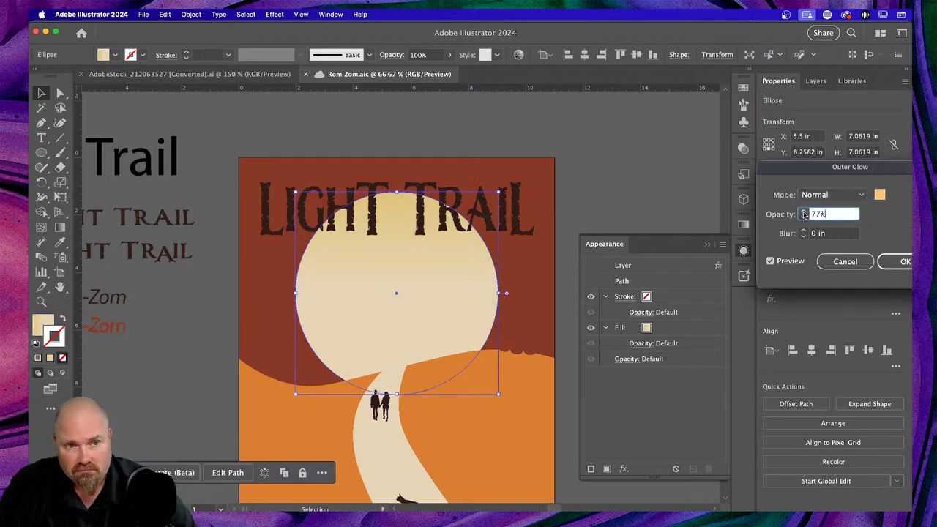
left_click(803, 231)
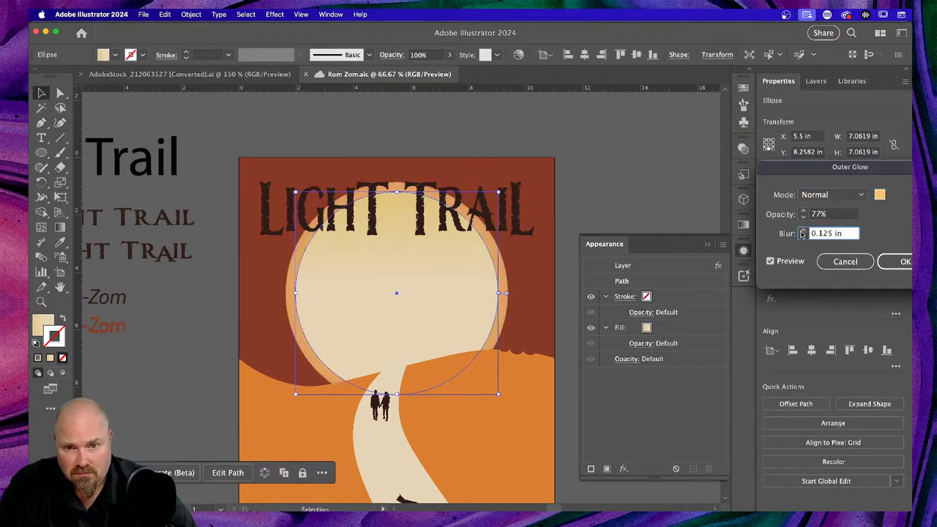
left_click(803, 217)
left_click(803, 217)
left_click(803, 217)
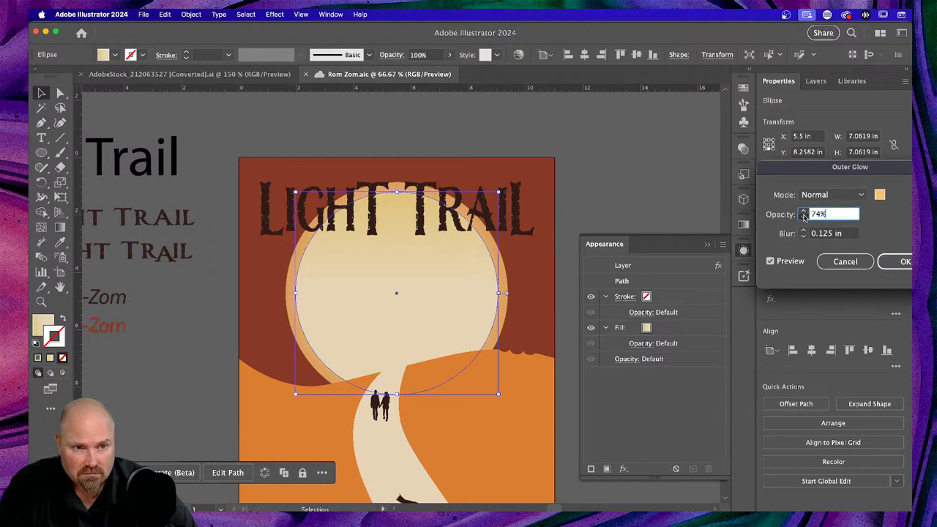
left_click(803, 217)
left_click(804, 216)
left_click(803, 217)
left_click(803, 216)
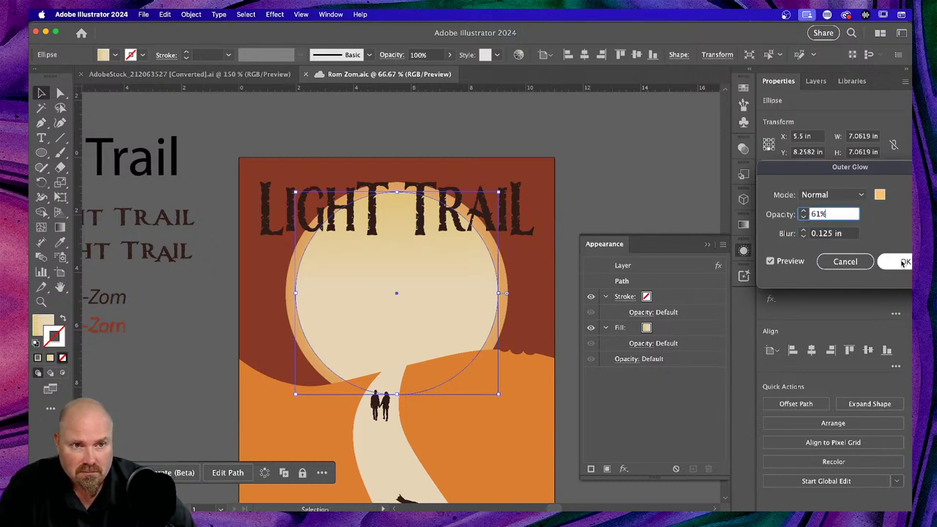
left_click(905, 262)
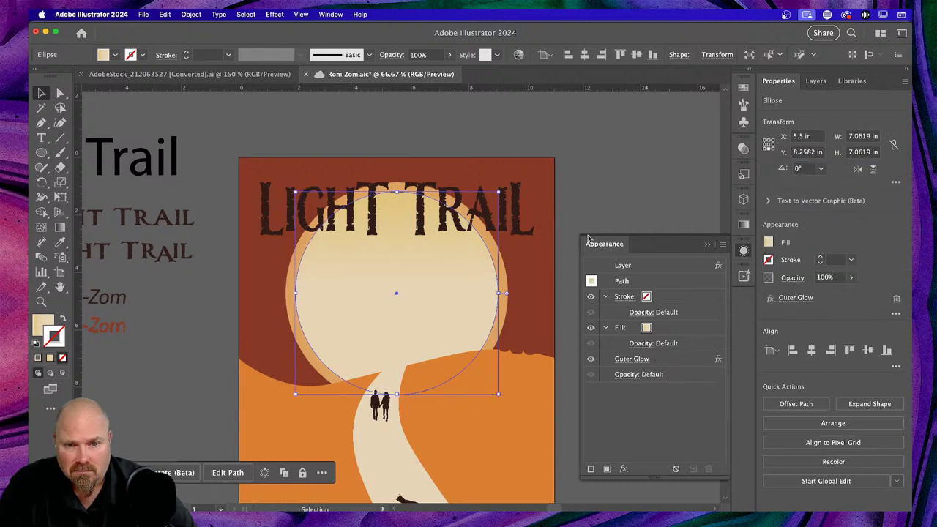
left_click(624, 359)
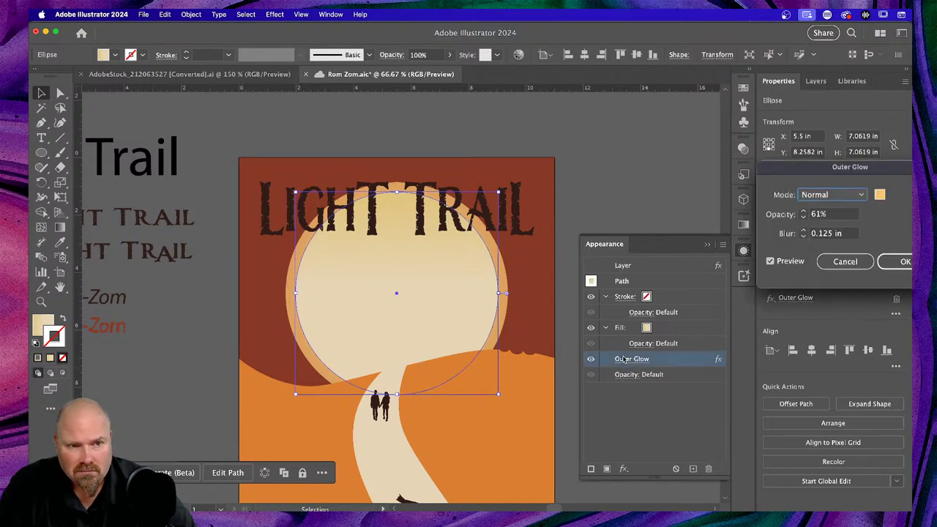
left_click(804, 233)
left_click(804, 231)
left_click(804, 231)
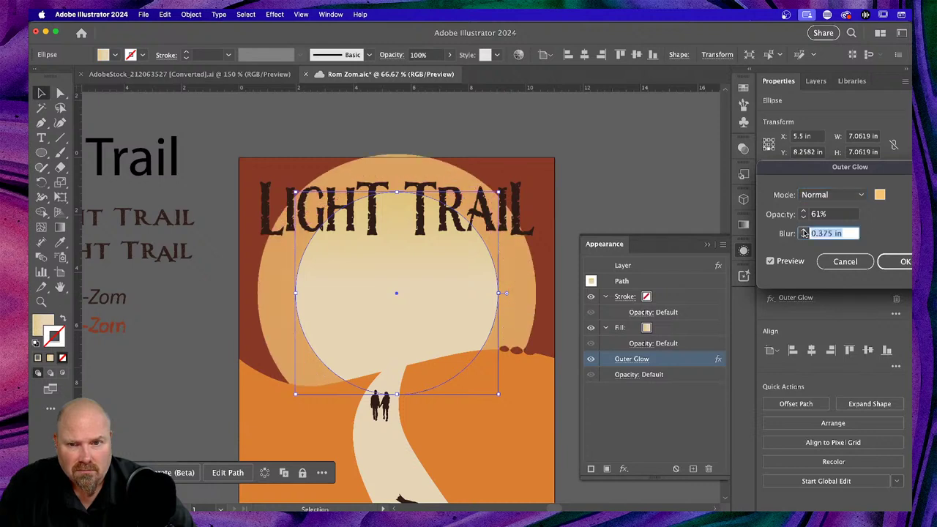
left_click(804, 232)
left_click(804, 232)
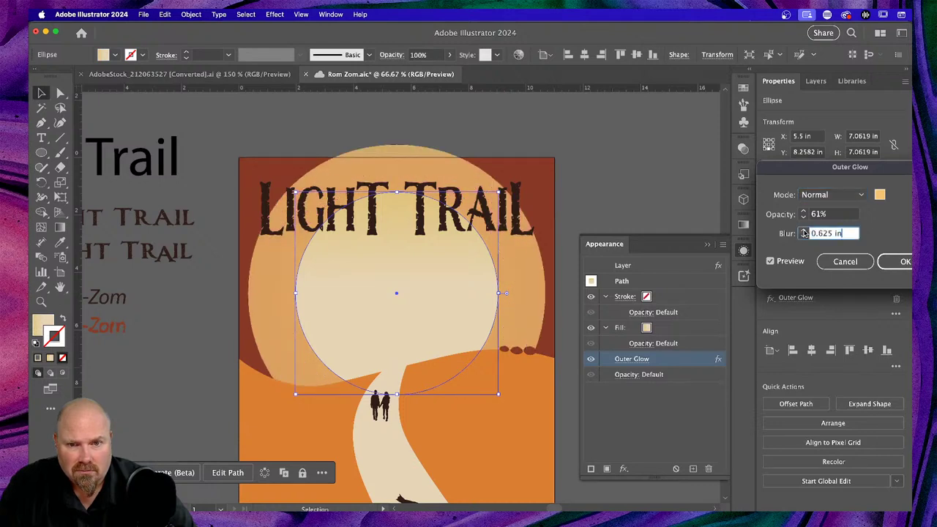
left_click(845, 261)
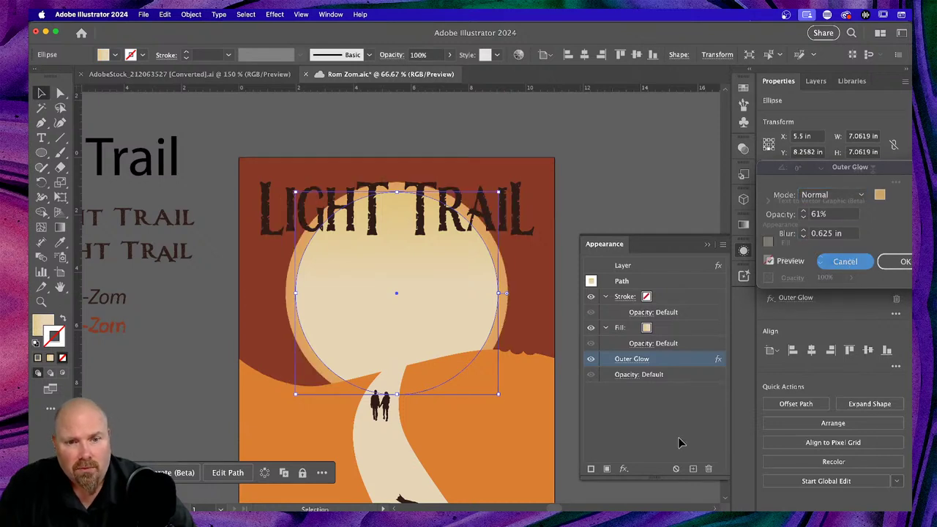
left_click(708, 469)
key("super+h")
scroll(340, 317, "down", 5)
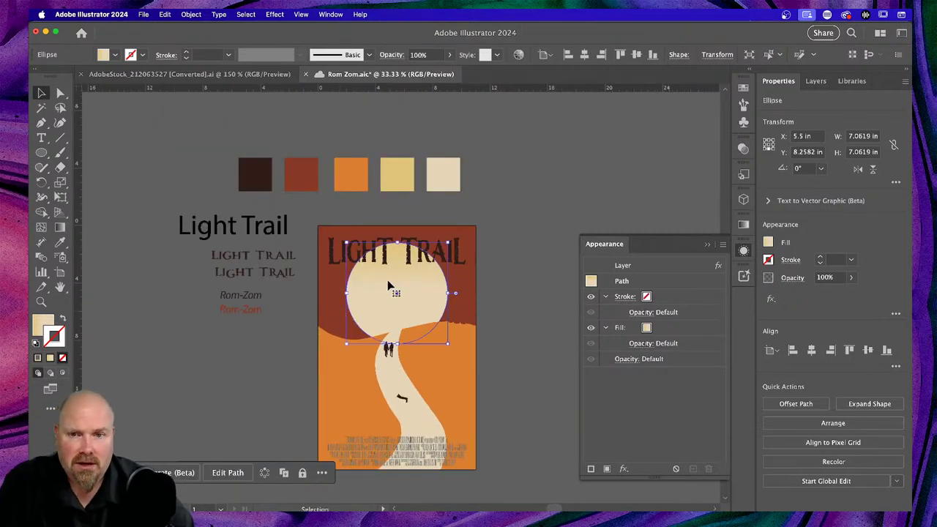
scroll(388, 283, "down", 2)
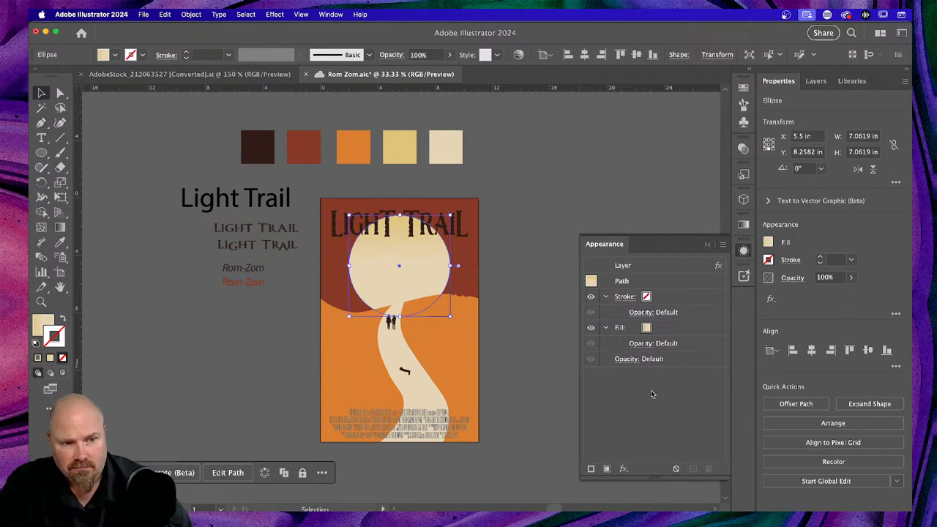
scroll(525, 368, "down", 2)
left_click(526, 368)
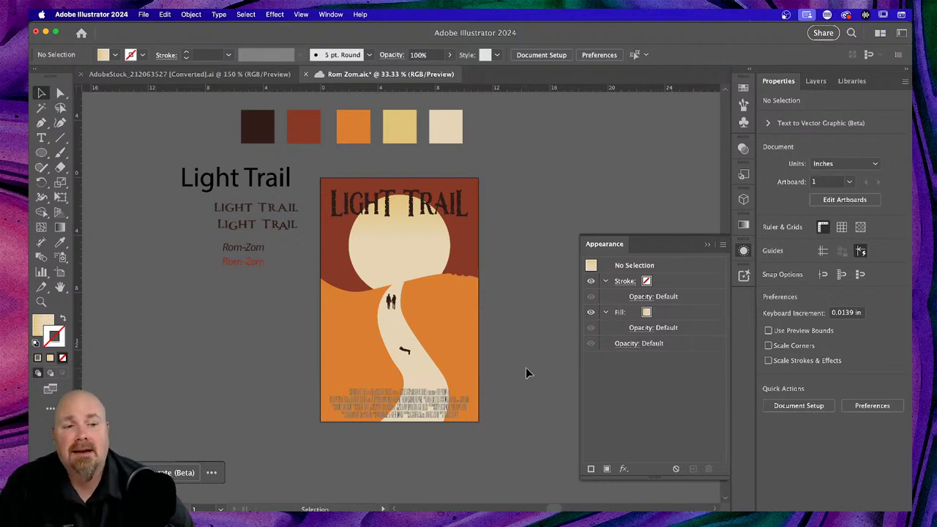
scroll(525, 367, "left", 3)
scroll(526, 368, "up", 2)
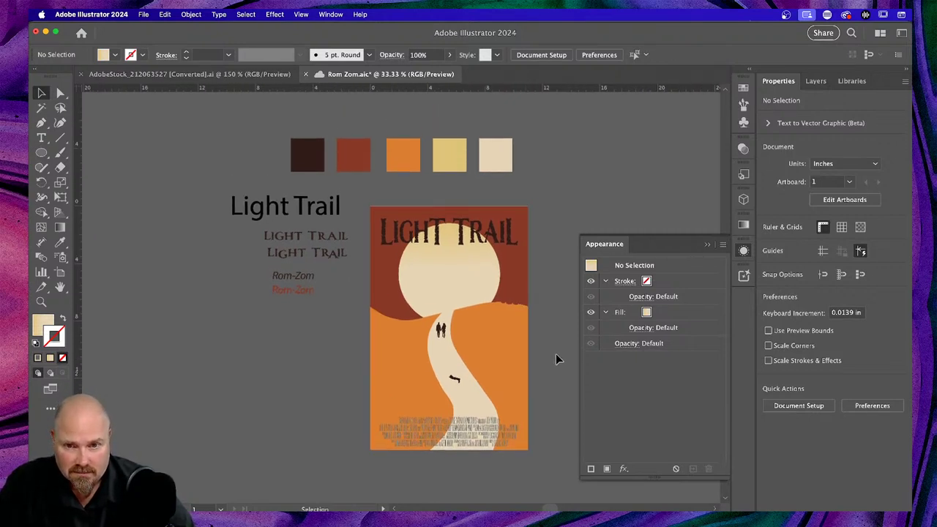
key("super+minus")
key("super+plus")
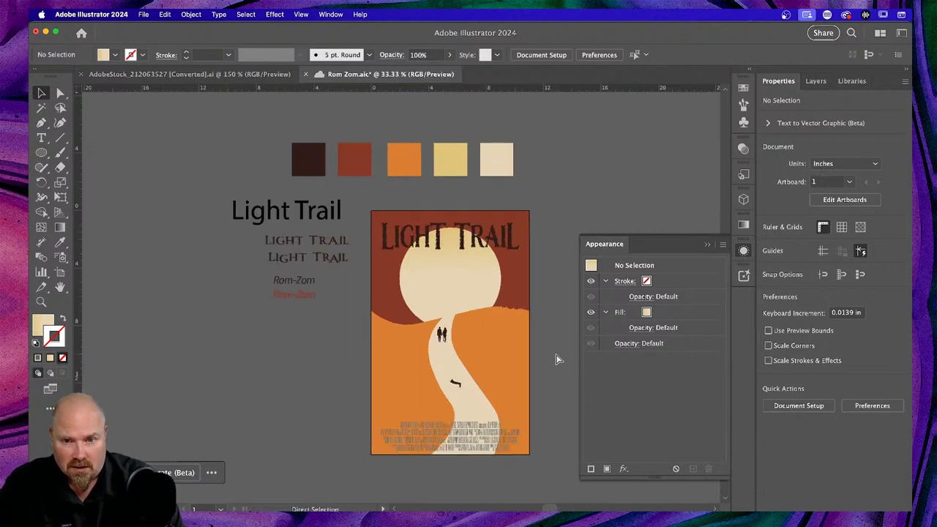
key("super+plus")
key("super+minus")
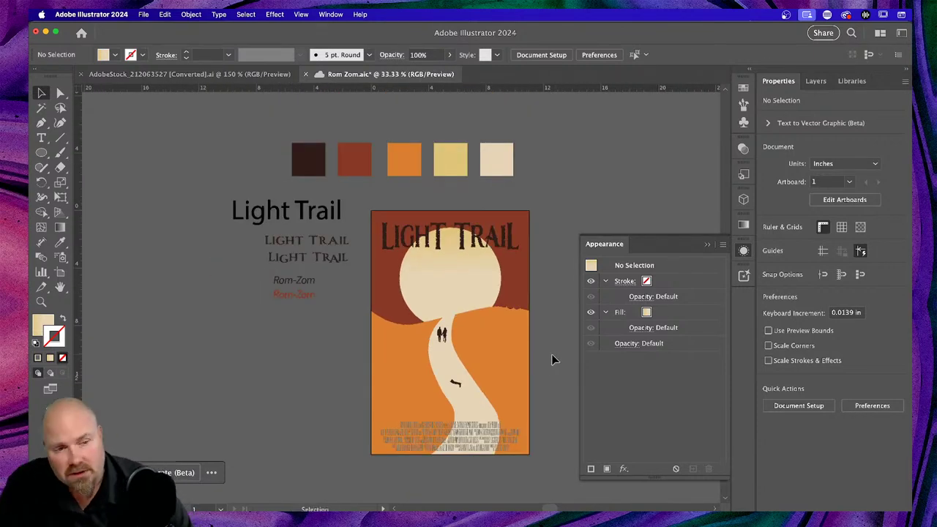
scroll(552, 358, "down", 2)
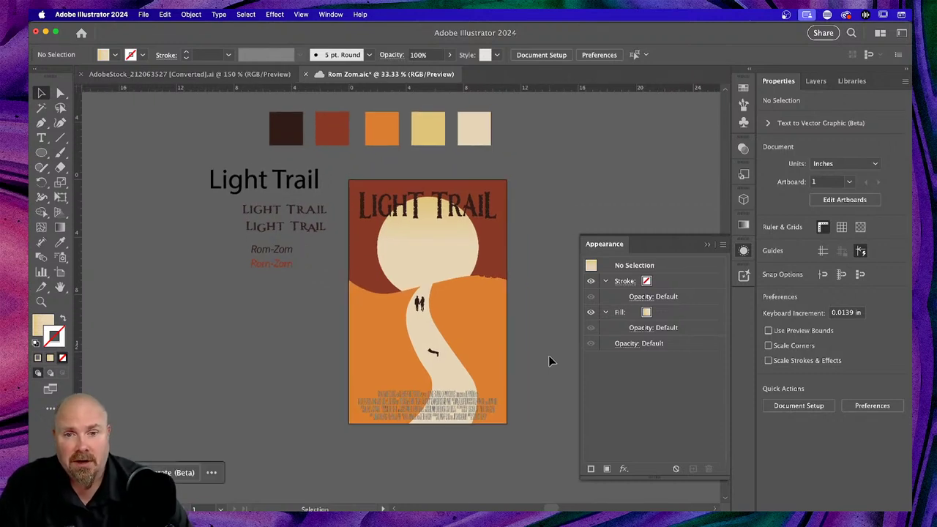
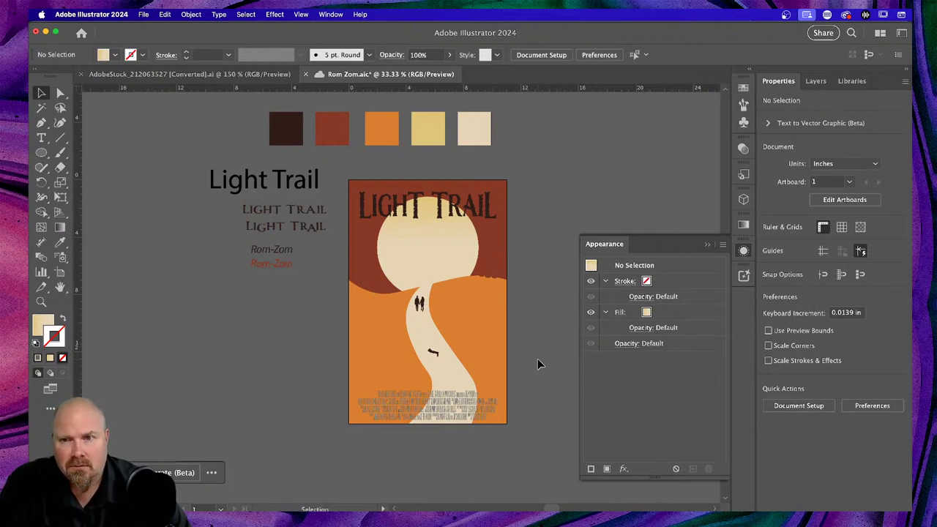
Unlock Layer 5 in the Layers list and target it to select the road path
scroll(537, 364, "up", 1)
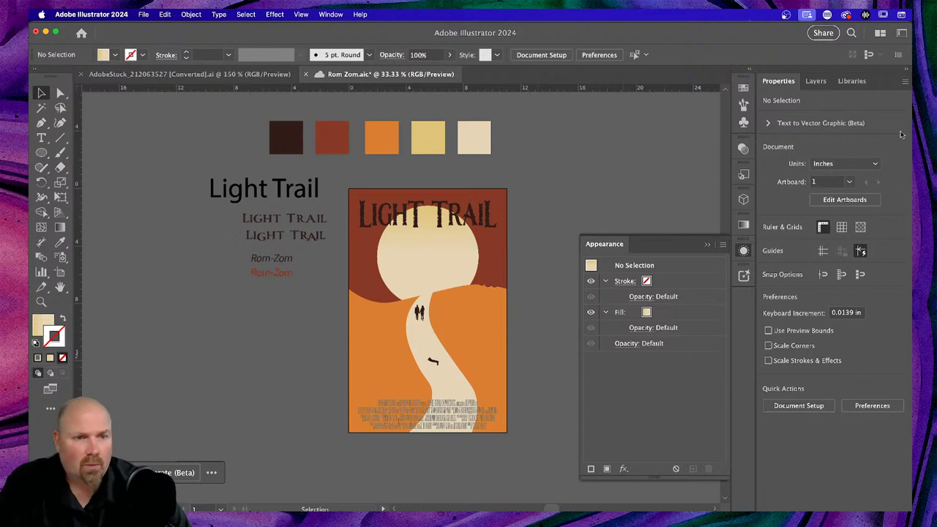
left_click(815, 80)
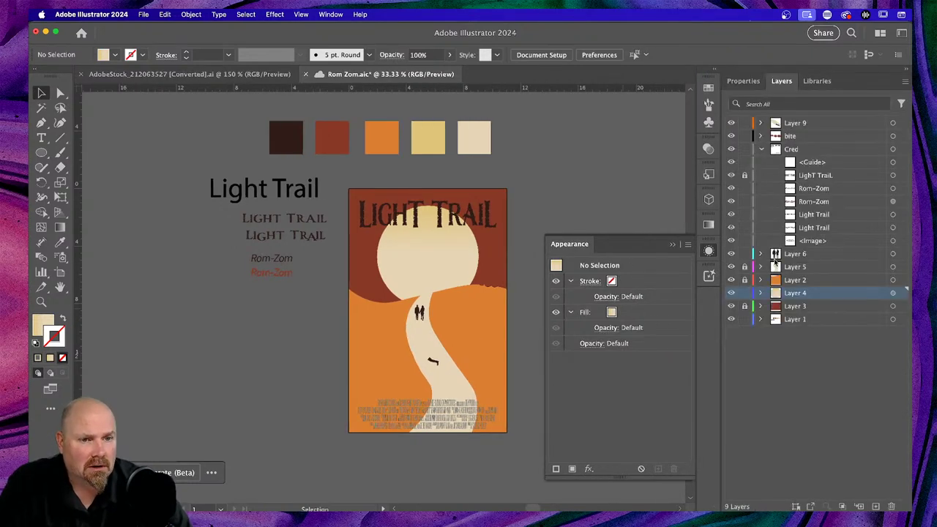
left_click(745, 266)
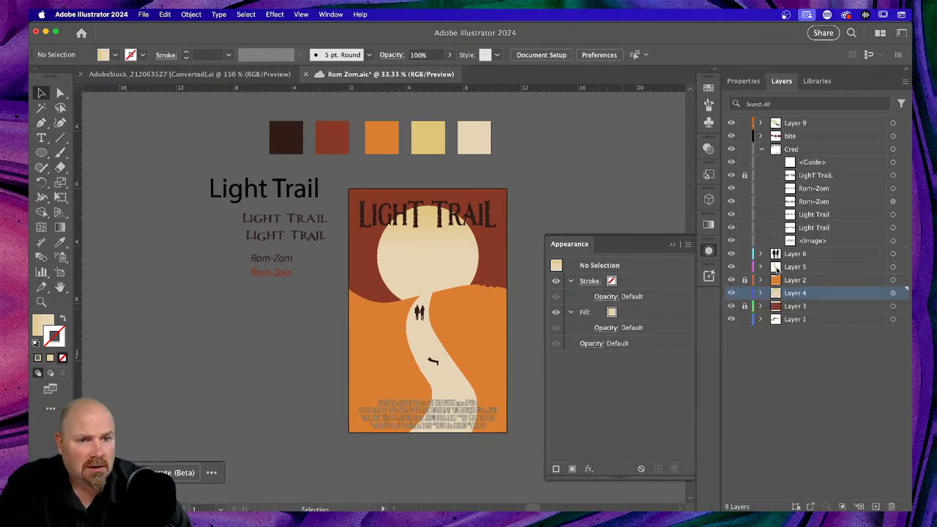
left_click(892, 266)
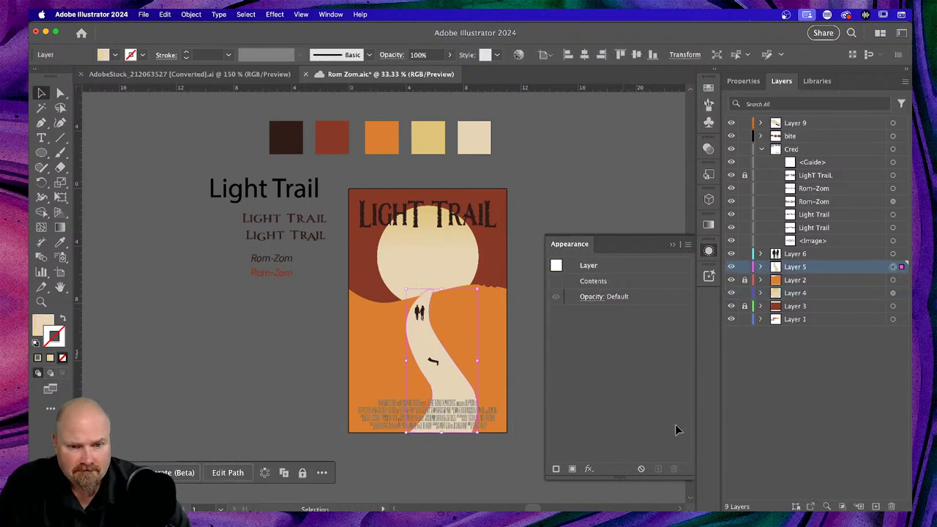
Open the Effect Gallery from the fx menu and cancel it without applying anything
left_click(589, 469)
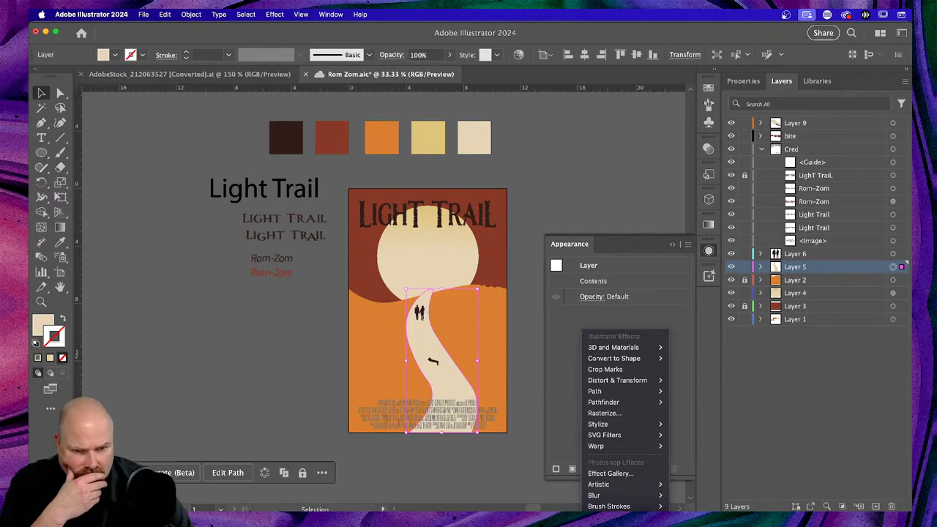
left_click(610, 473)
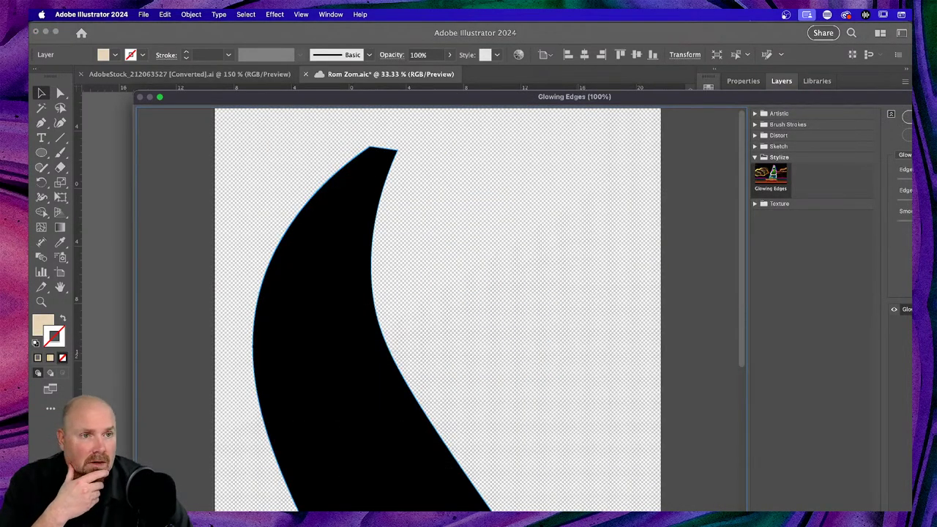
key("Escape")
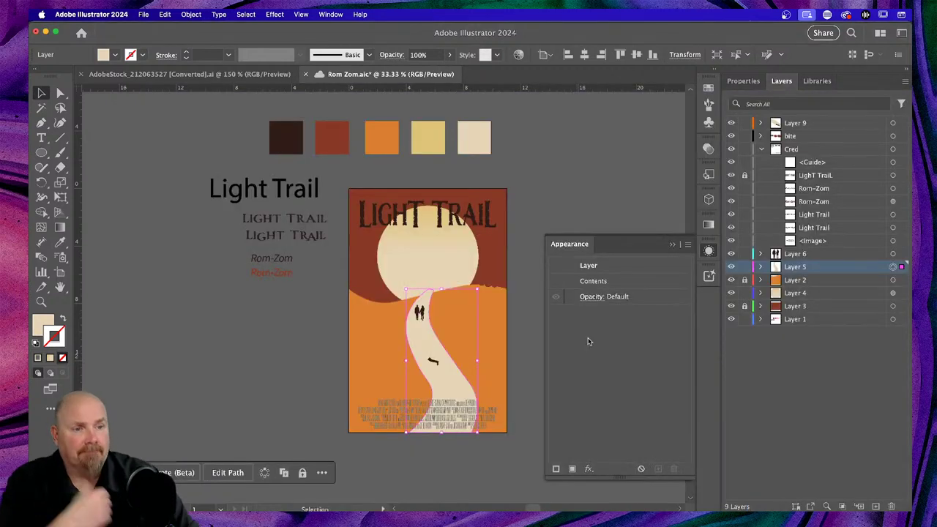
Zoom in and add an Outer Glow to the road with a light, warm cream colour
key("a")
key("super+equal")
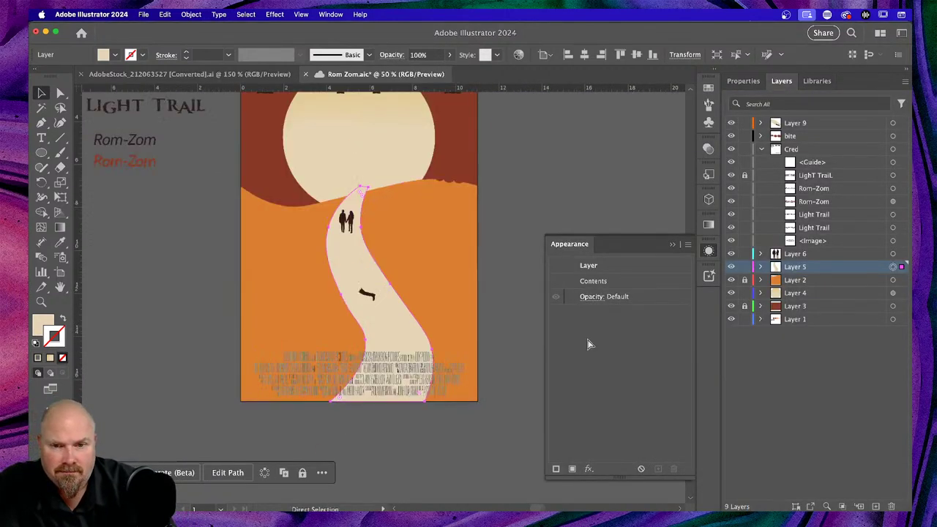
key("v")
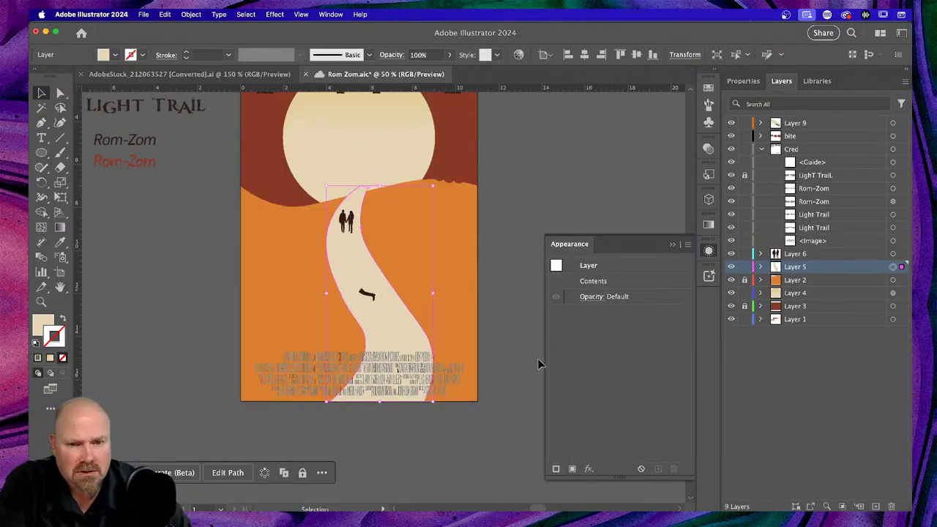
left_click(589, 469)
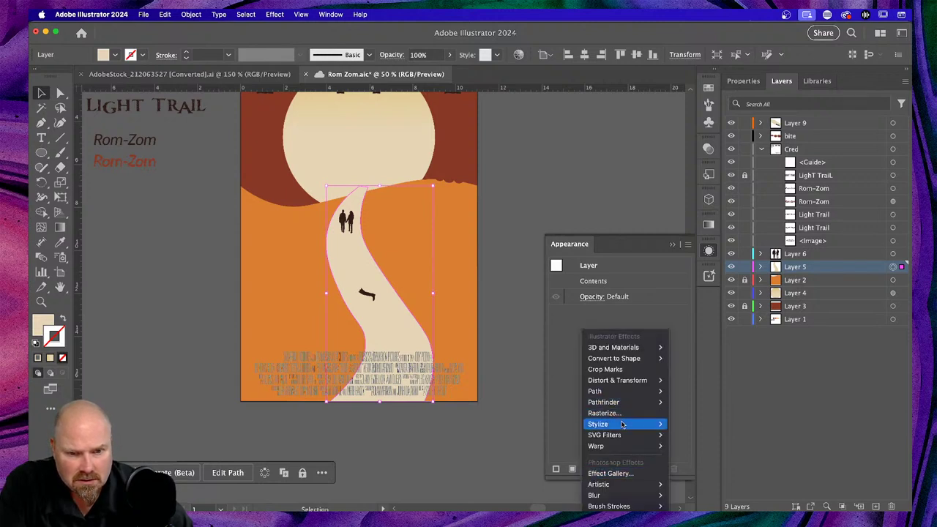
mouse_move(621, 425)
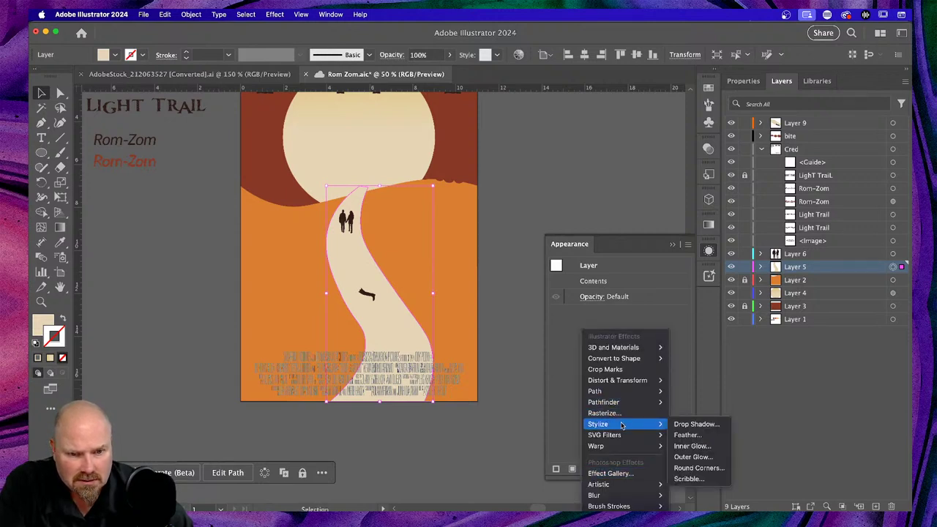
left_click(688, 457)
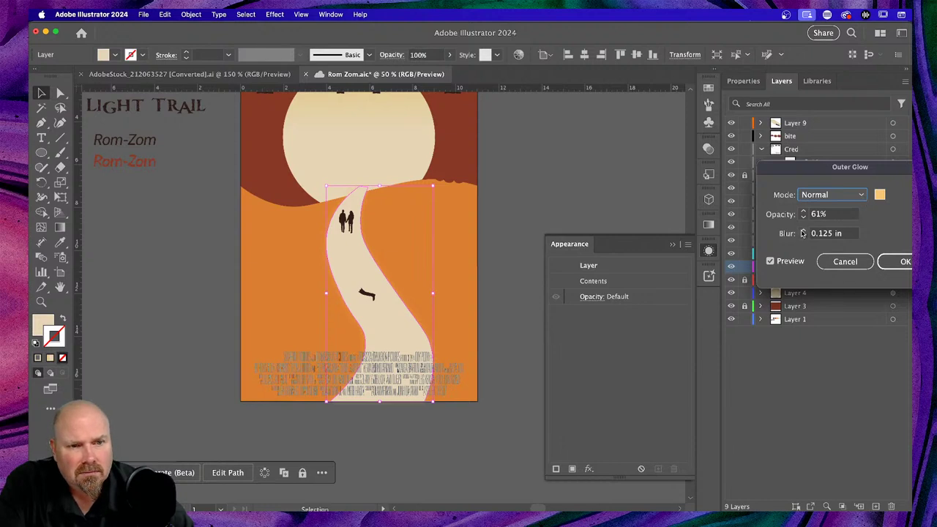
left_click(879, 195)
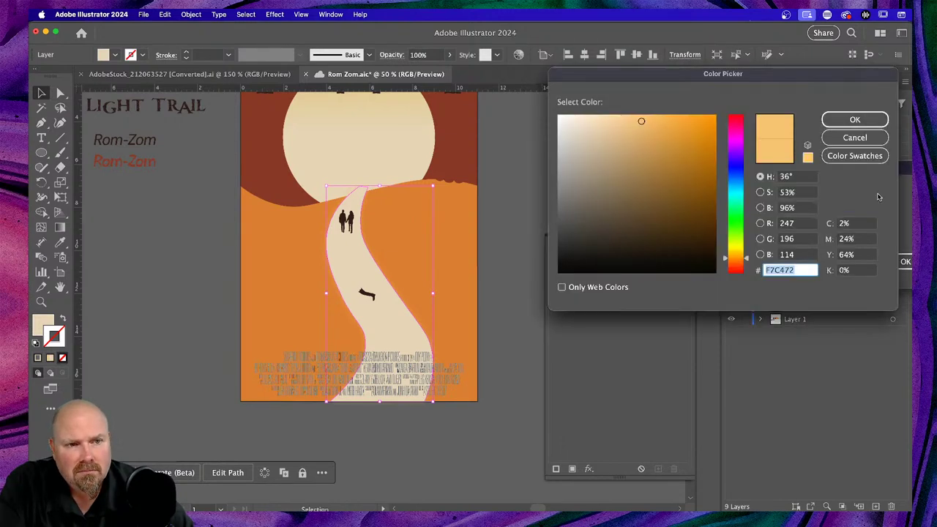
left_click(571, 121)
left_click_drag(571, 121, 579, 121)
left_click(857, 120)
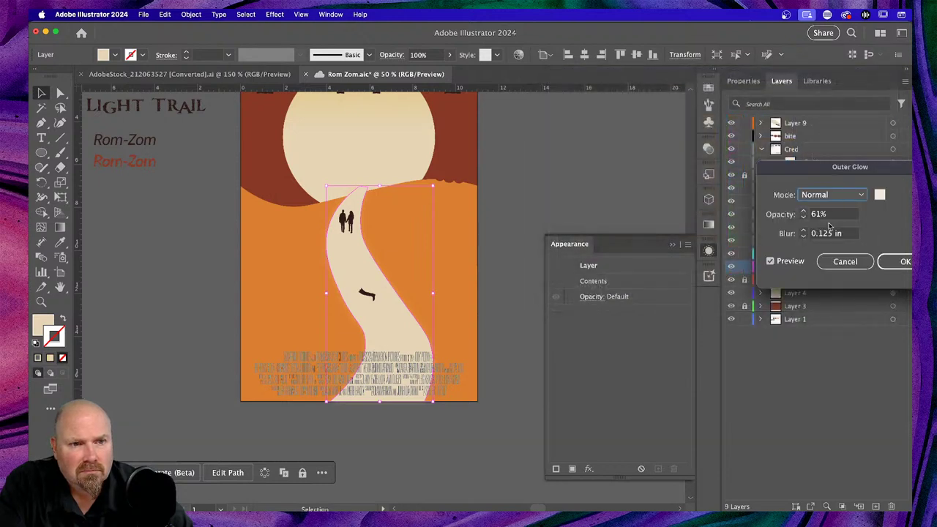
Set the glow to Screen mode at 65% opacity, apply it, and deselect the road
left_click(833, 194)
left_click(823, 240)
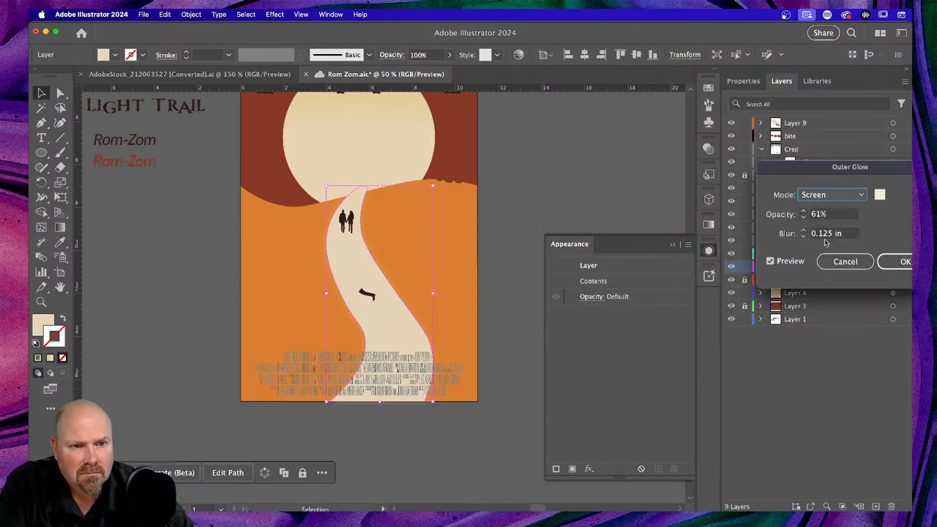
left_click(803, 212)
left_click(803, 212)
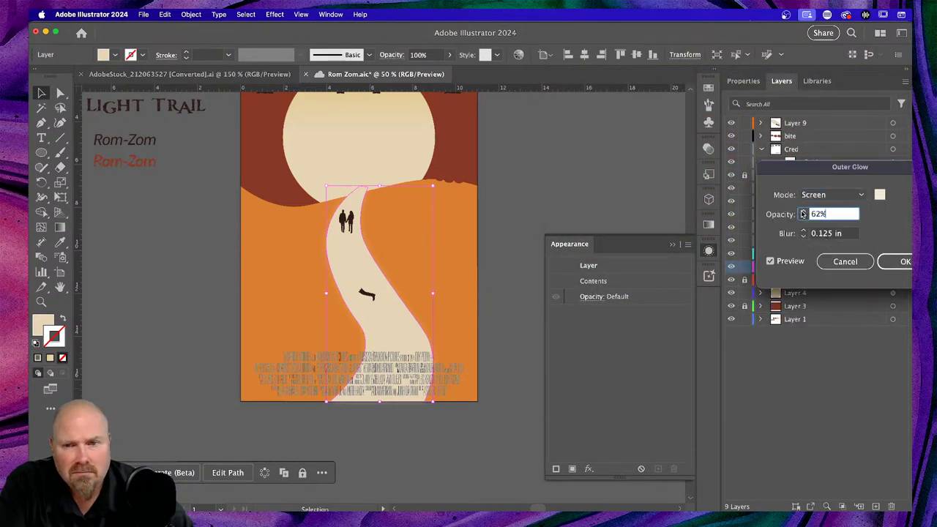
left_click(803, 211)
left_click(803, 212)
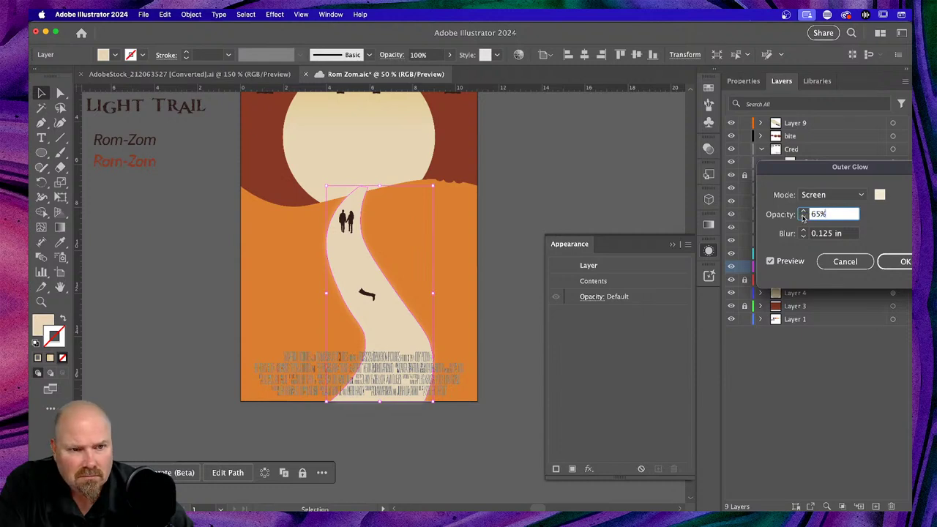
left_click(900, 262)
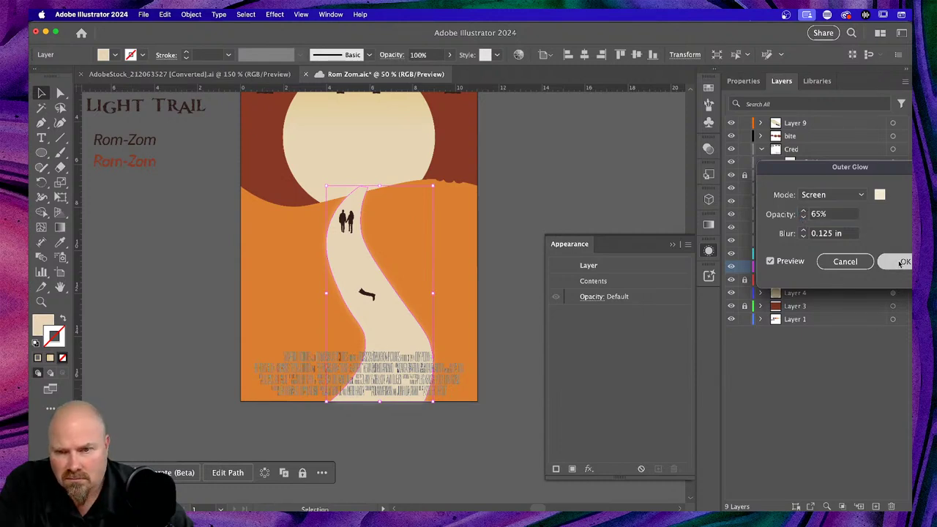
left_click(518, 264)
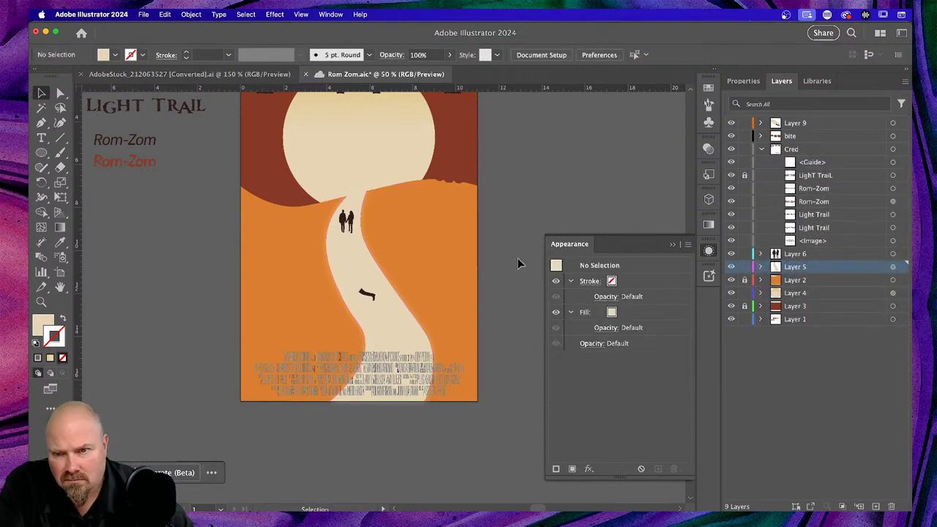
scroll(518, 263, "left", 2)
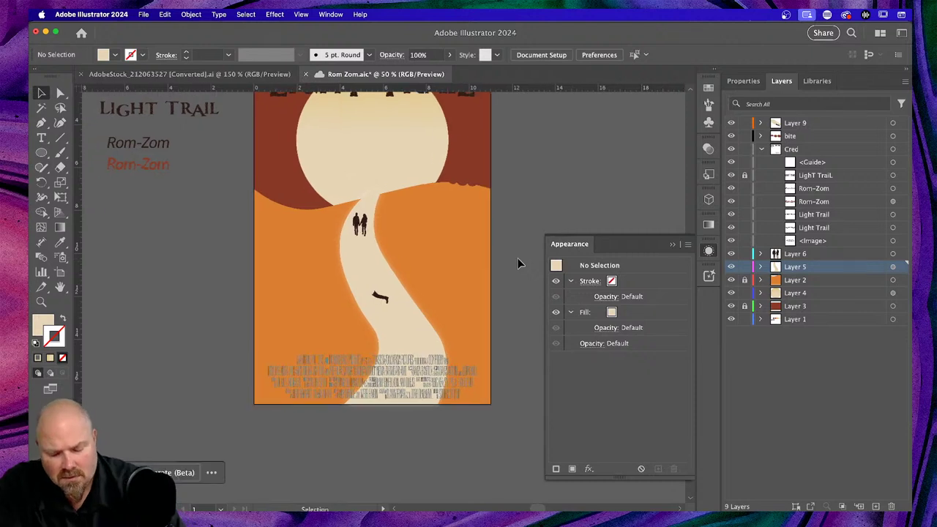
key("super+equal")
key("super+equal")
key("super+equal")
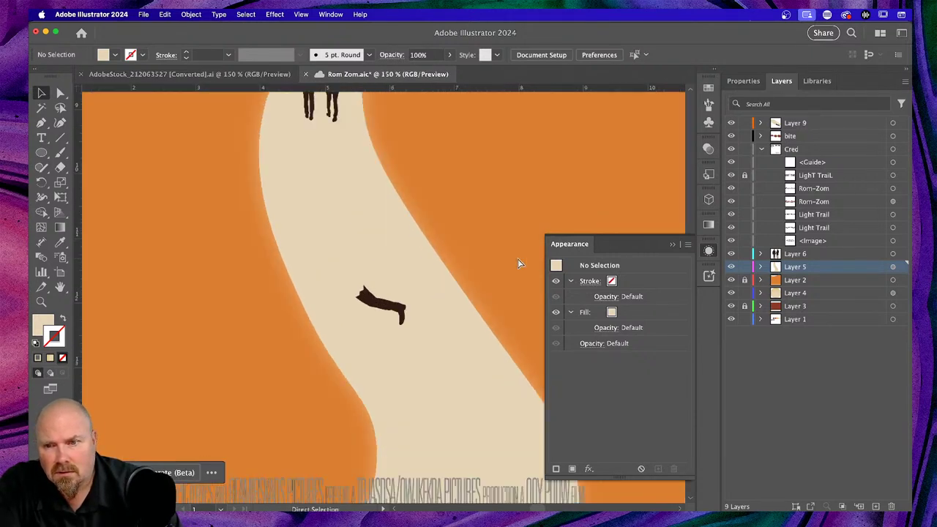
scroll(518, 264, "up", 3)
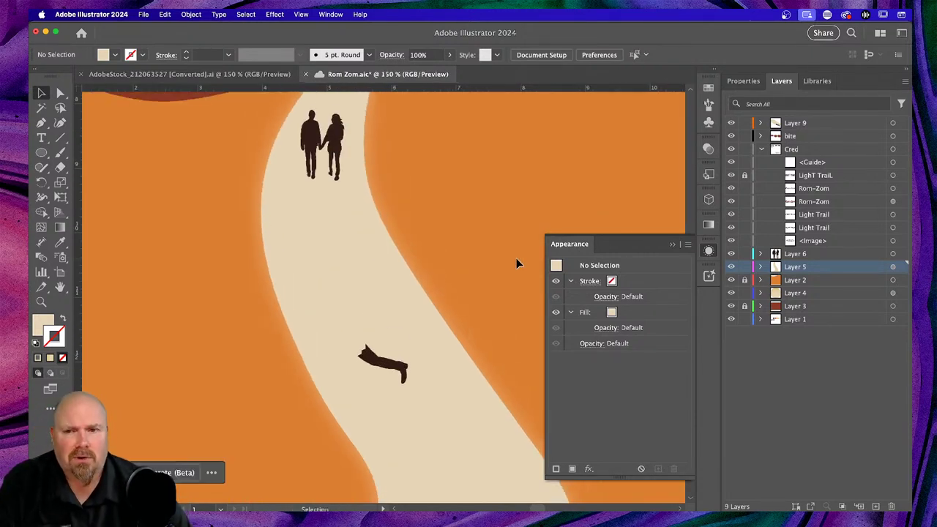
scroll(517, 263, "up", 4)
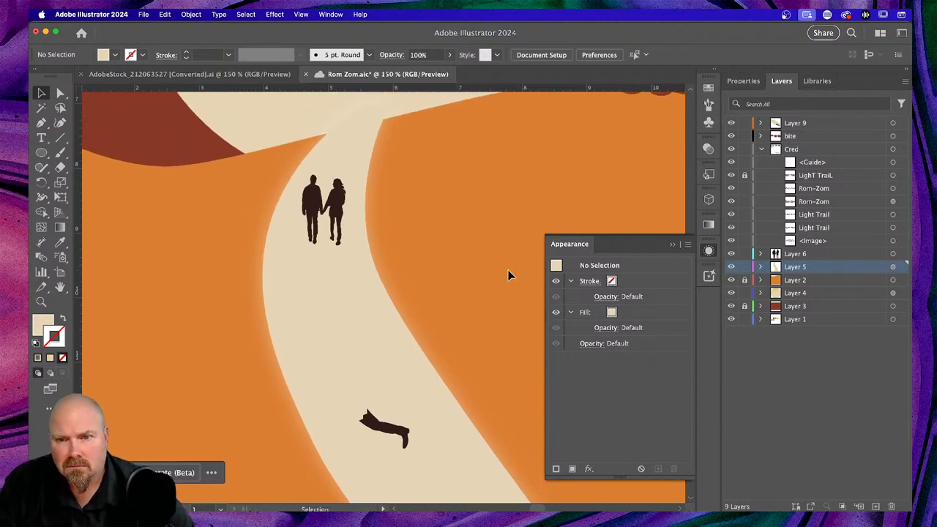
scroll(511, 275, "down", 5)
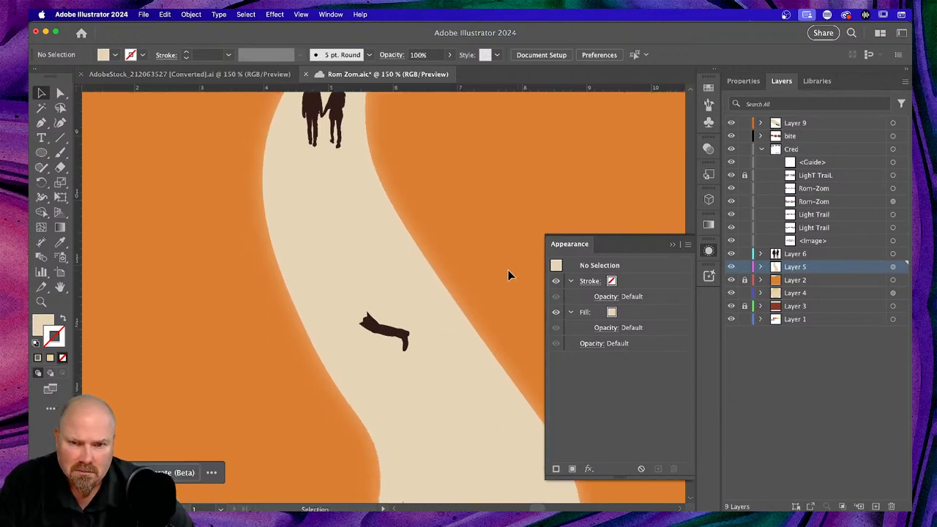
scroll(510, 276, "up", 7)
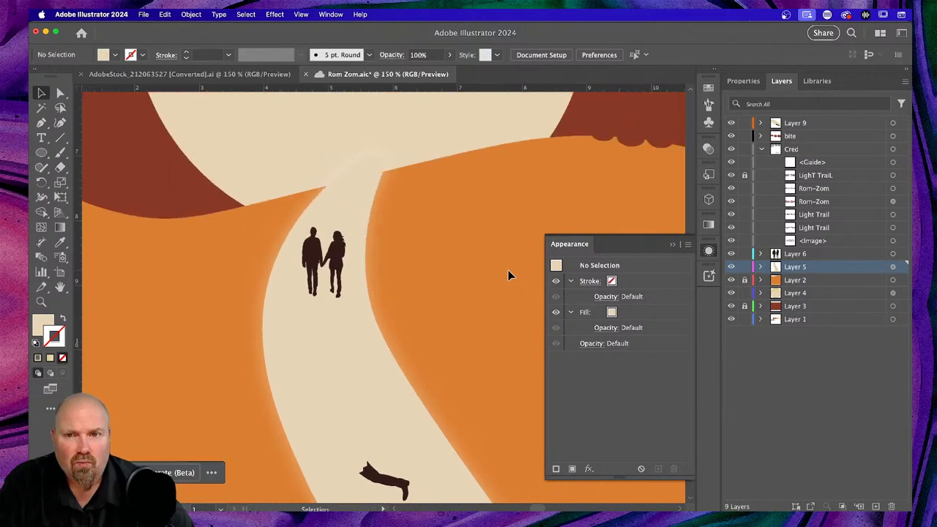
scroll(511, 276, "up", 8)
Select the sun circle and apply a Stylize > Outer Glow effect to it
left_click(445, 247)
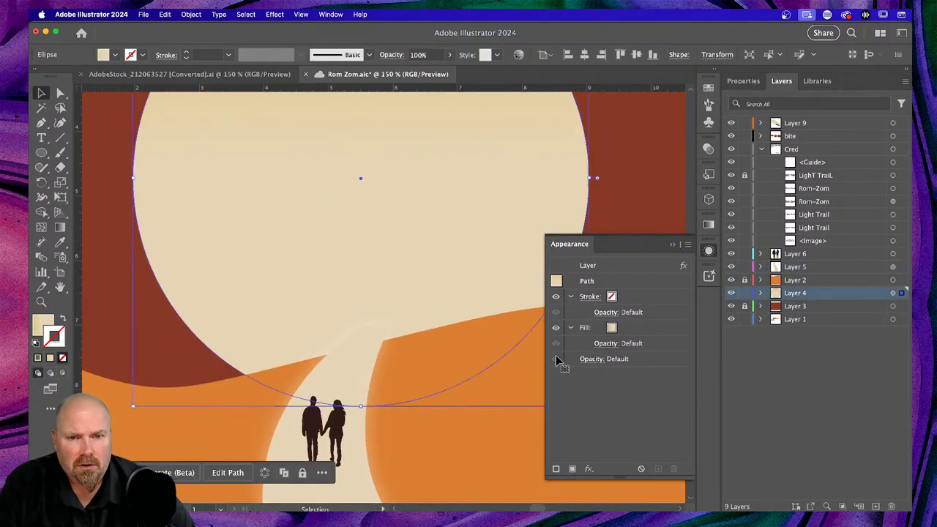
left_click(590, 468)
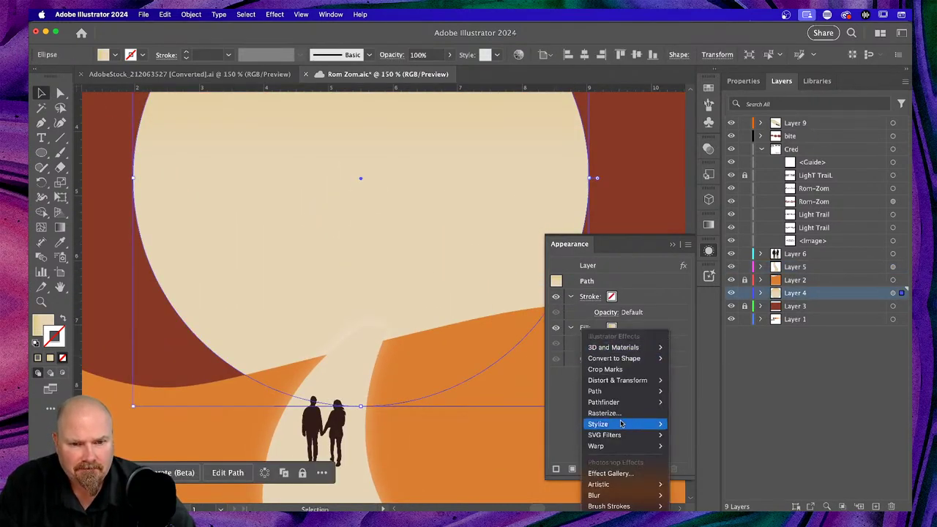
mouse_move(615, 427)
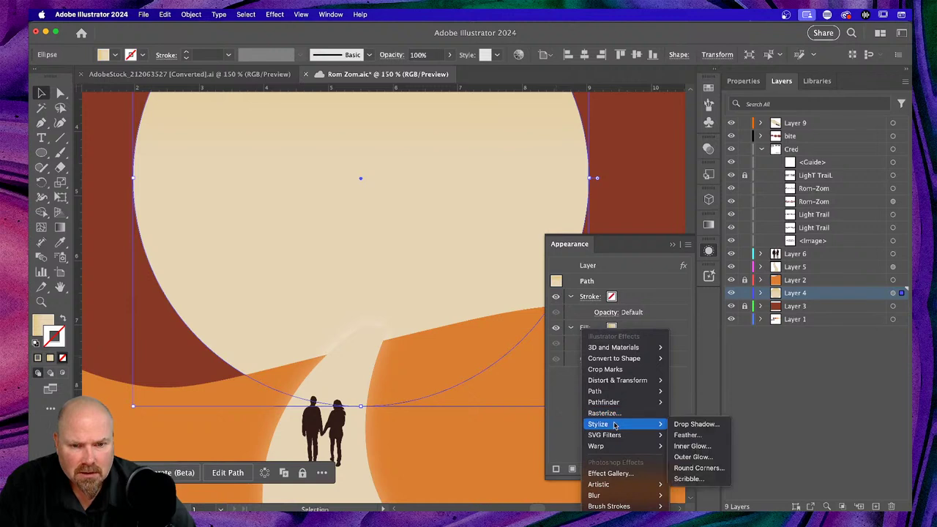
left_click(694, 458)
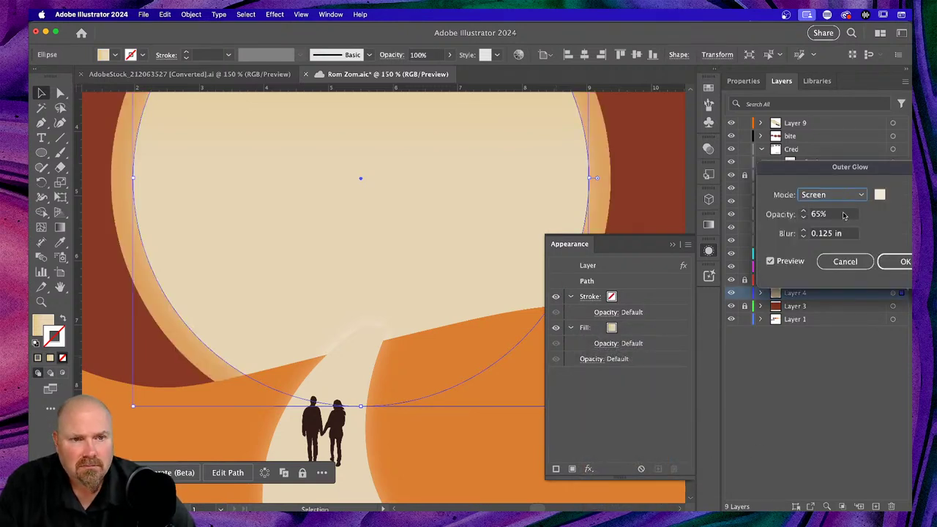
left_click(804, 233)
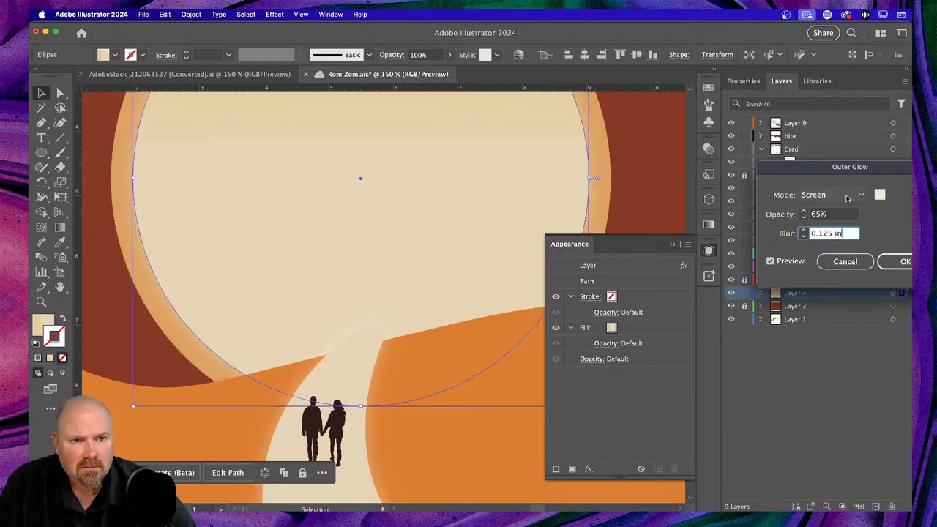
left_click(905, 262)
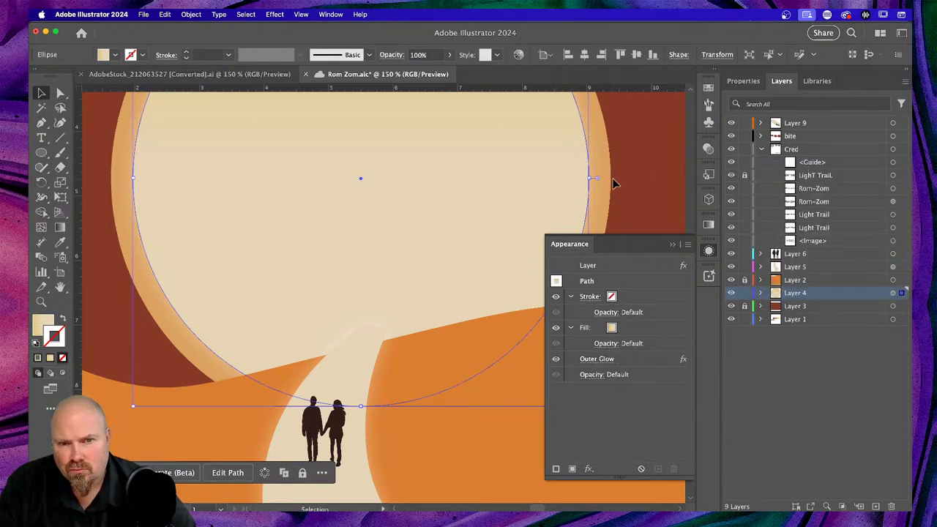
Change the sun's glow to cream in Overlay mode, then delete the Outer Glow effect
left_click(595, 360)
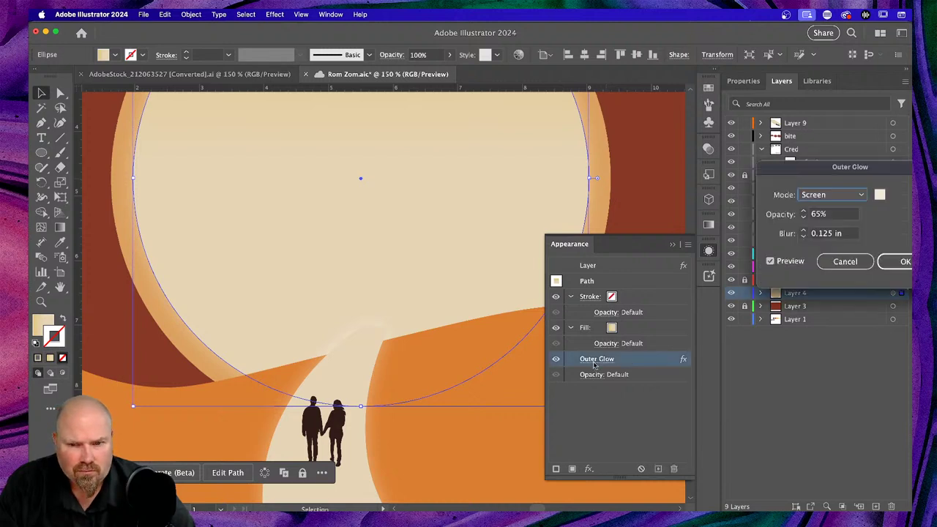
left_click(880, 196)
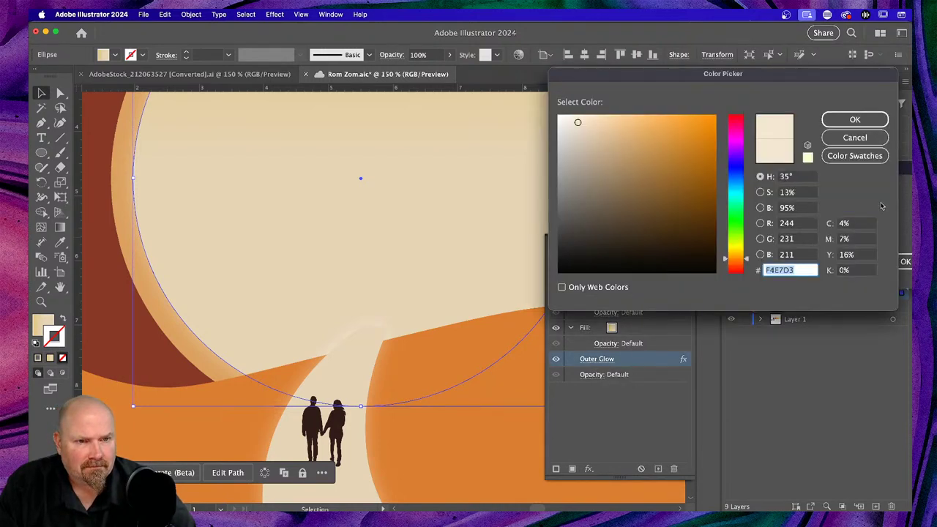
left_click(867, 127)
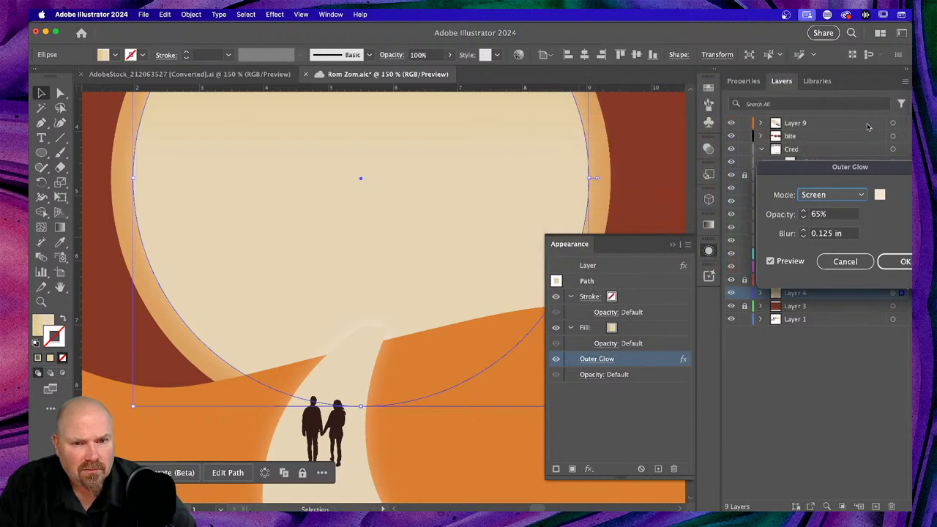
left_click(832, 198)
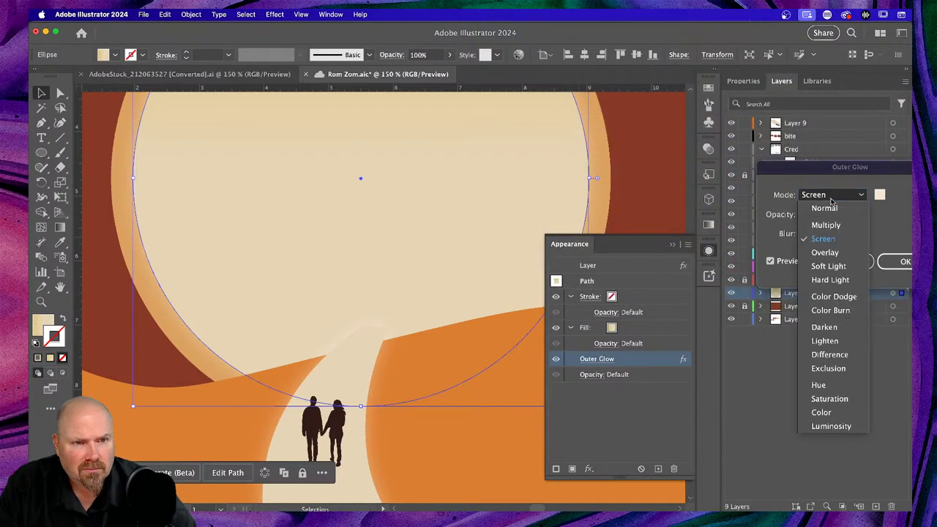
left_click(826, 254)
left_click(894, 261)
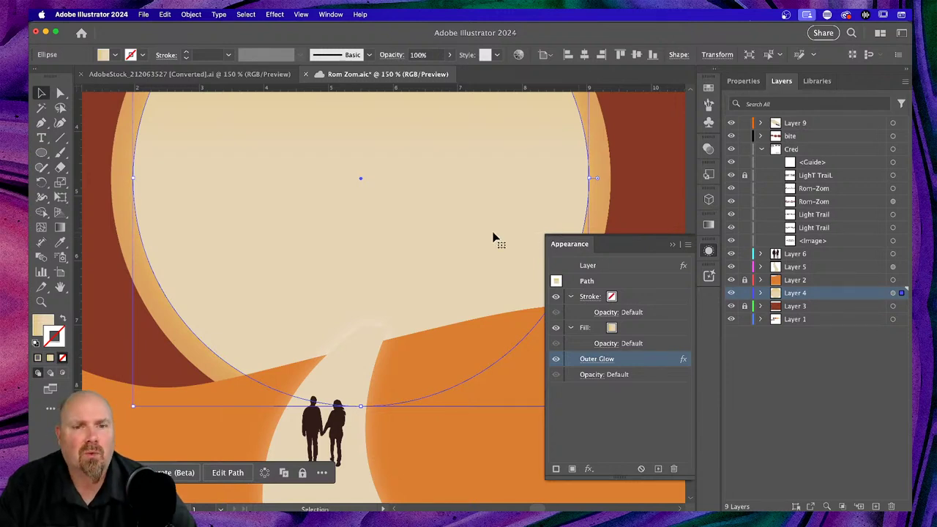
left_click(675, 467)
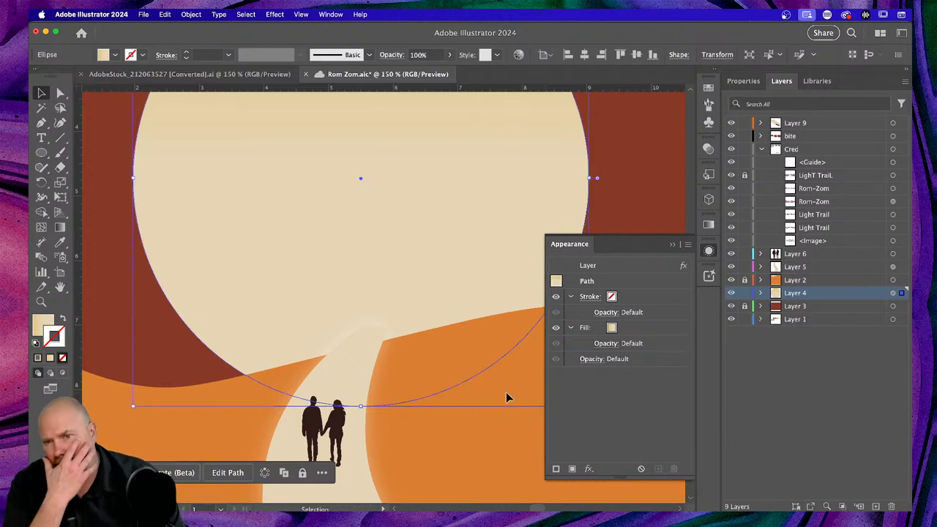
Select the cream light-trail path with the Curvature Tool and zoom in on its top
key("super+1")
key("v")
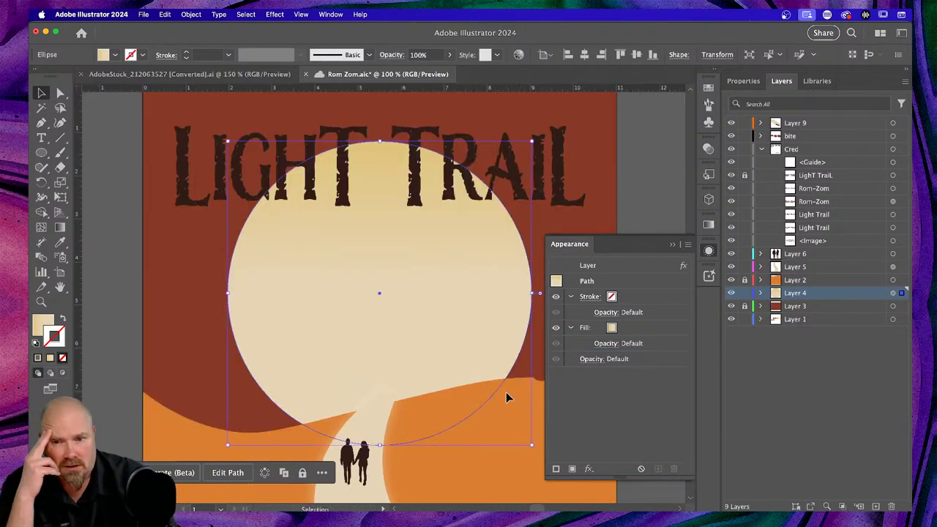
left_click(374, 482)
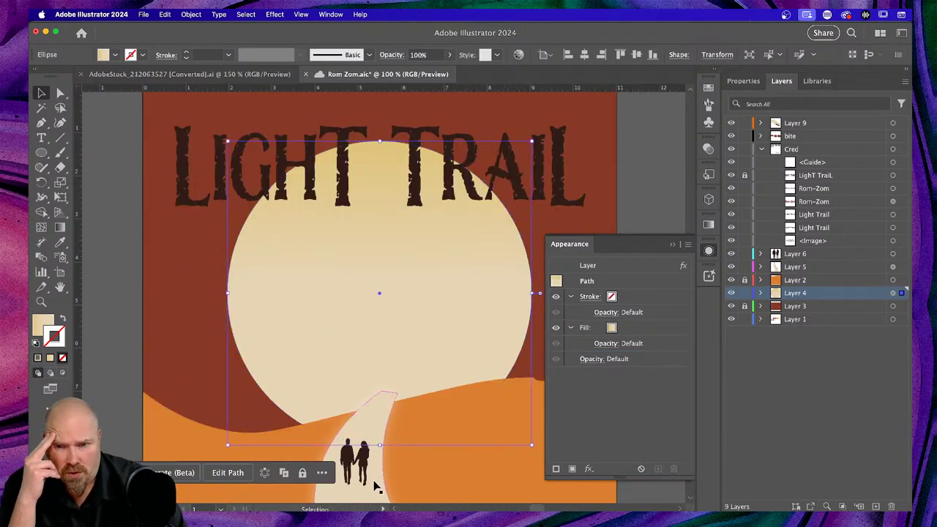
left_click(61, 123)
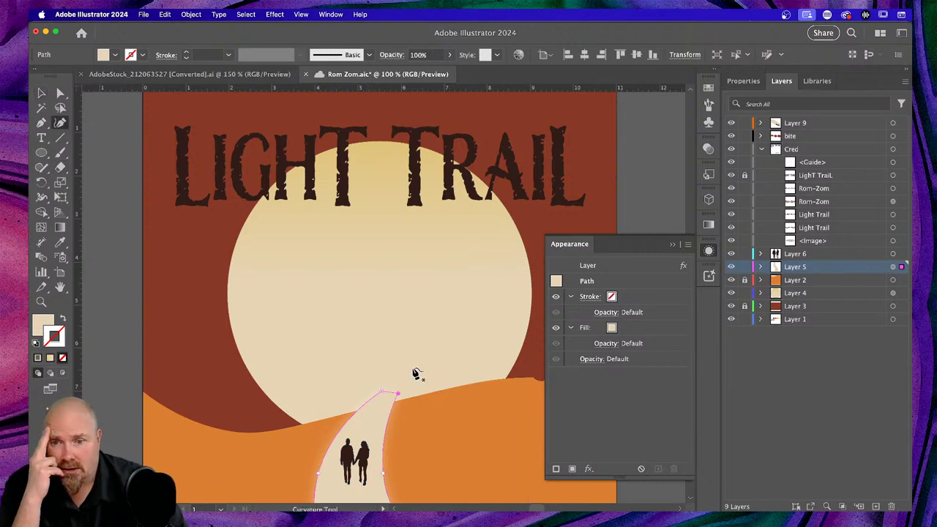
key("super+equal")
key("super+equal")
key("super+equal")
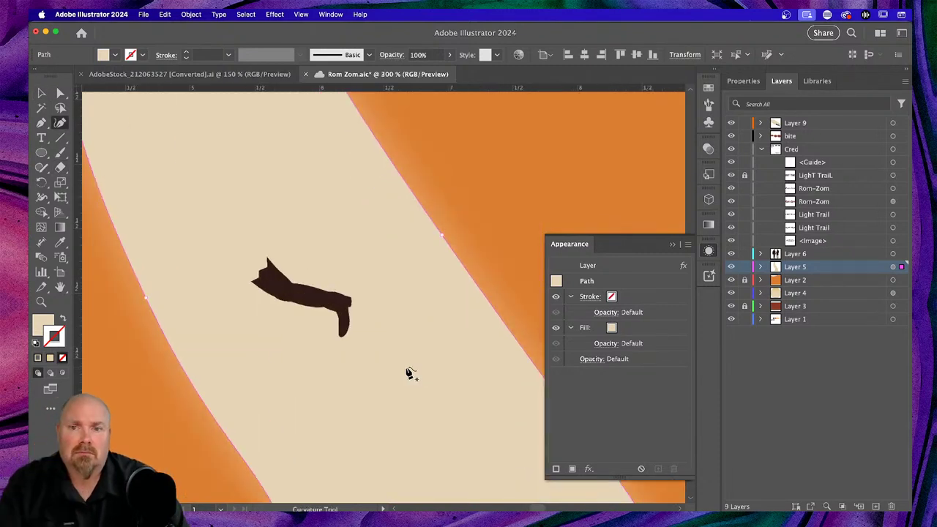
scroll(415, 373, "up", 10)
scroll(419, 369, "left", 3)
scroll(419, 370, "up", 5)
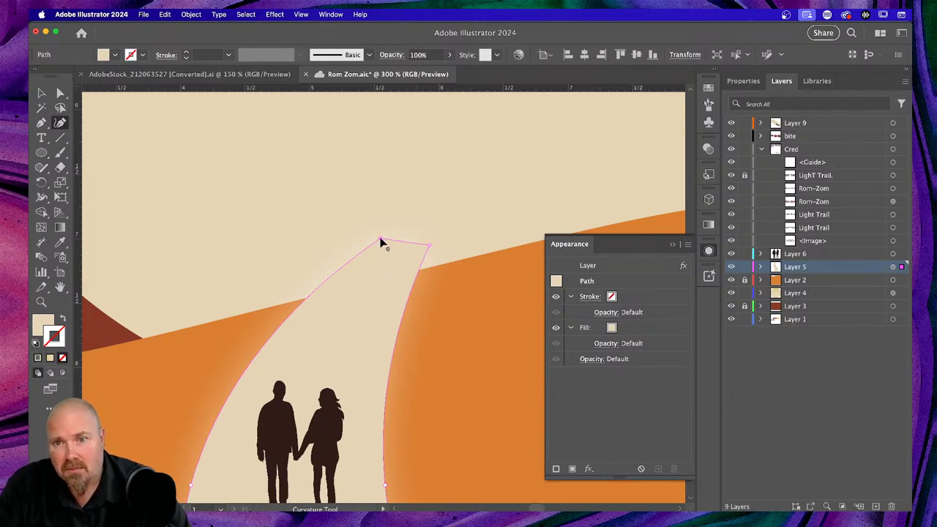
Pull the trail's top-left and top-right anchors down onto the orange dune's edge
left_click_drag(380, 240, 345, 292)
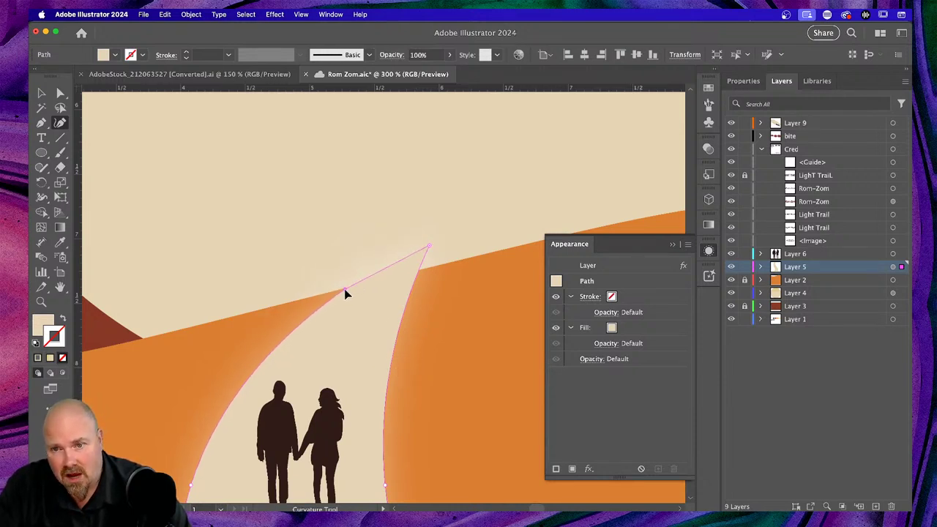
left_click_drag(429, 249, 411, 270)
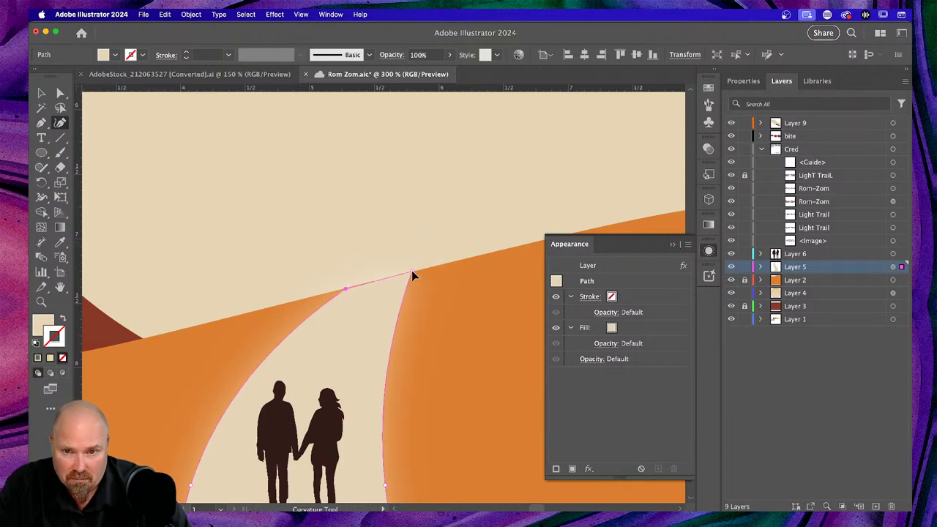
left_click(345, 290)
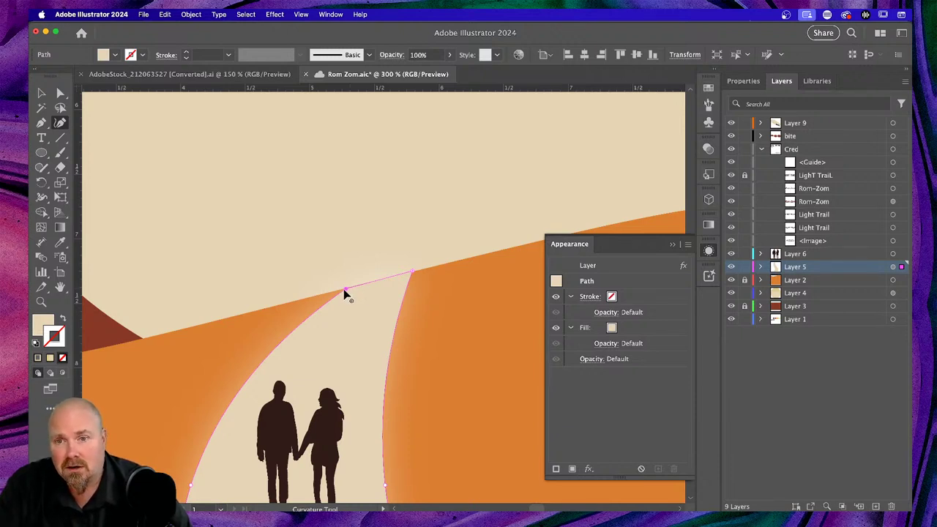
left_click(41, 93)
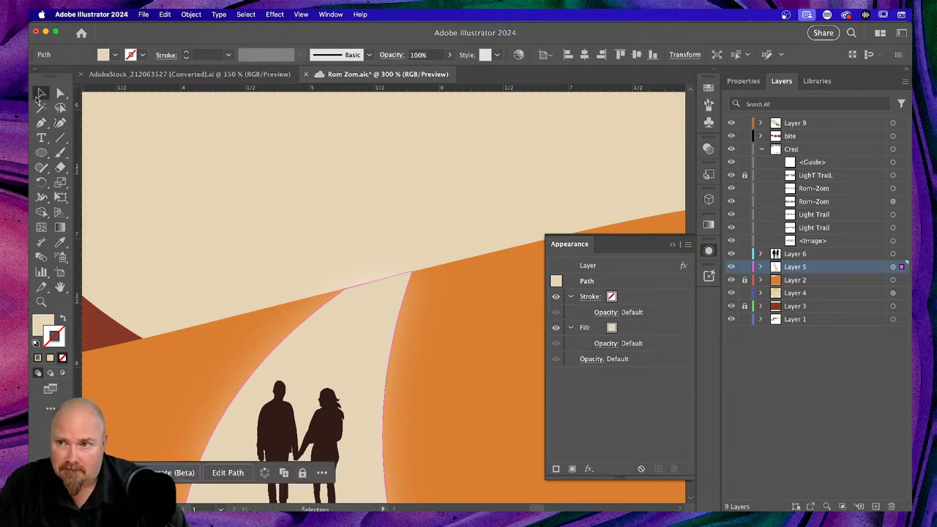
left_click(470, 442)
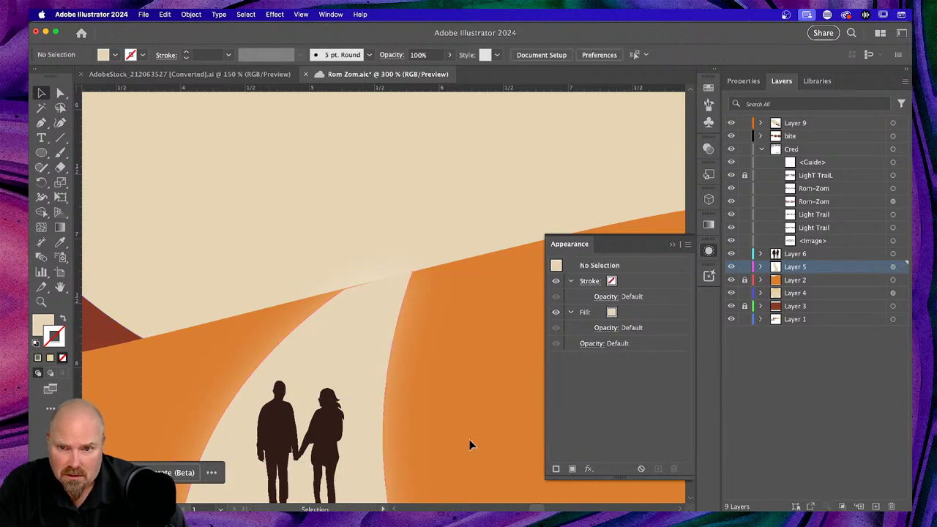
left_click(345, 328)
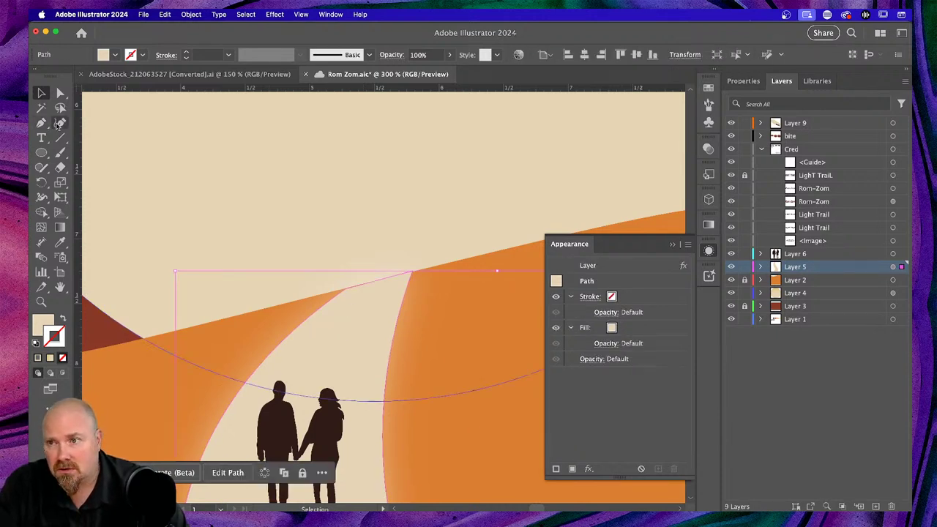
left_click(60, 123)
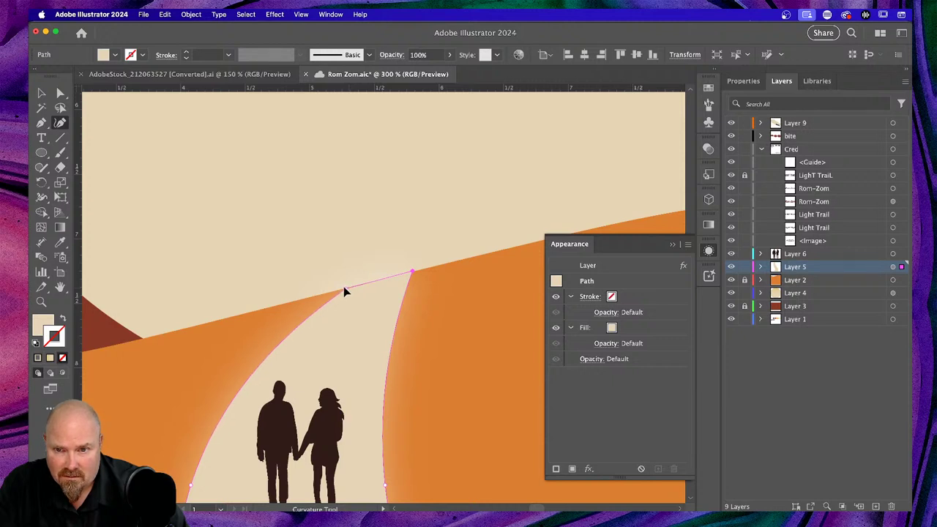
Inspect the trail's left tip and right top corner anchors at 800%, then fit the artboard
key("super+equal")
key("super+equal")
key("super+equal")
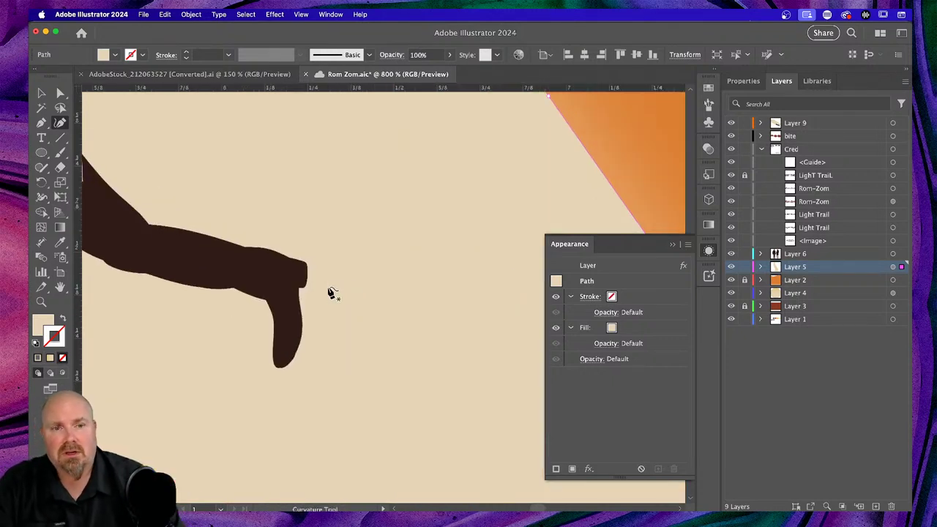
scroll(333, 292, "up", 10)
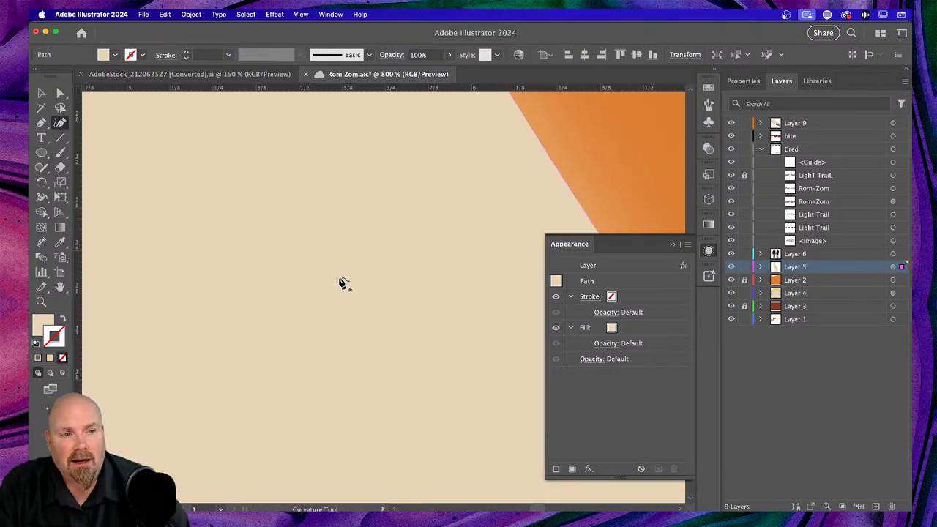
scroll(340, 284, "right", 3)
left_click_drag(203, 241, 486, 226)
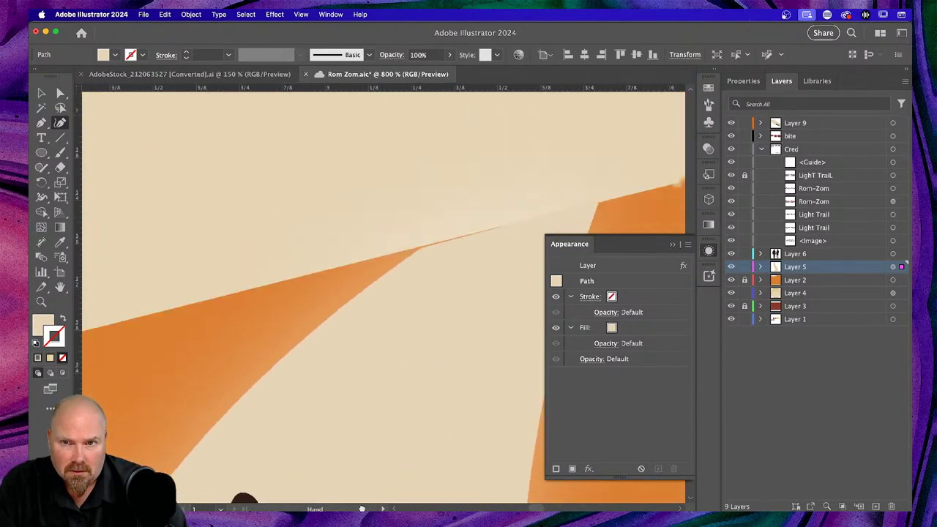
left_click_drag(429, 291, 418, 324)
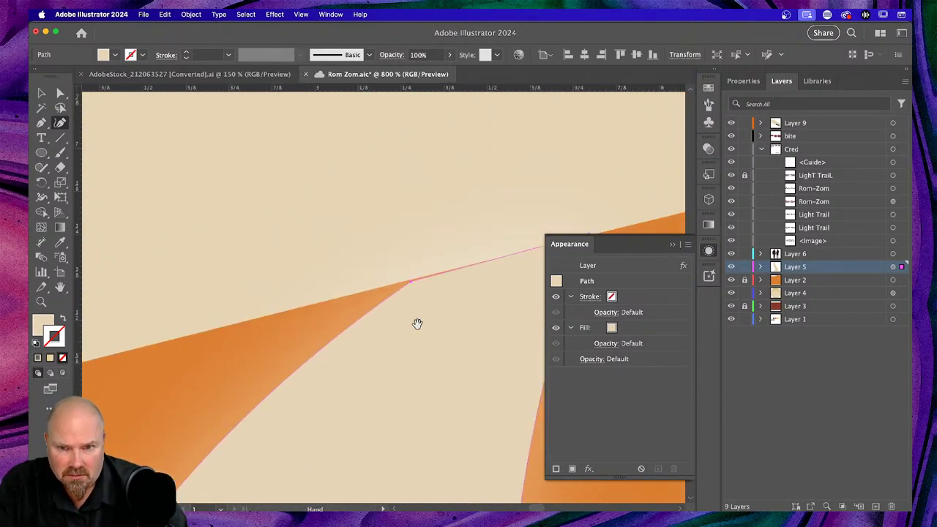
left_click(407, 281)
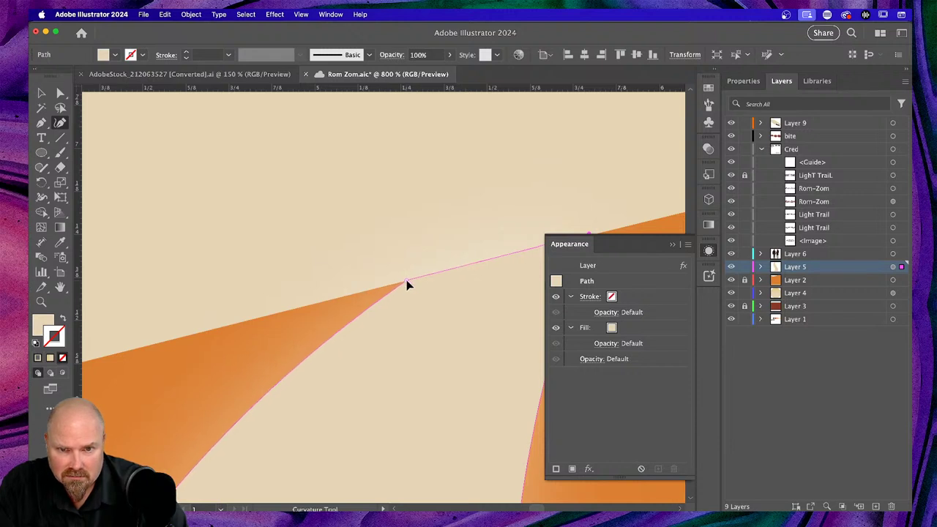
scroll(427, 306, "right", 5)
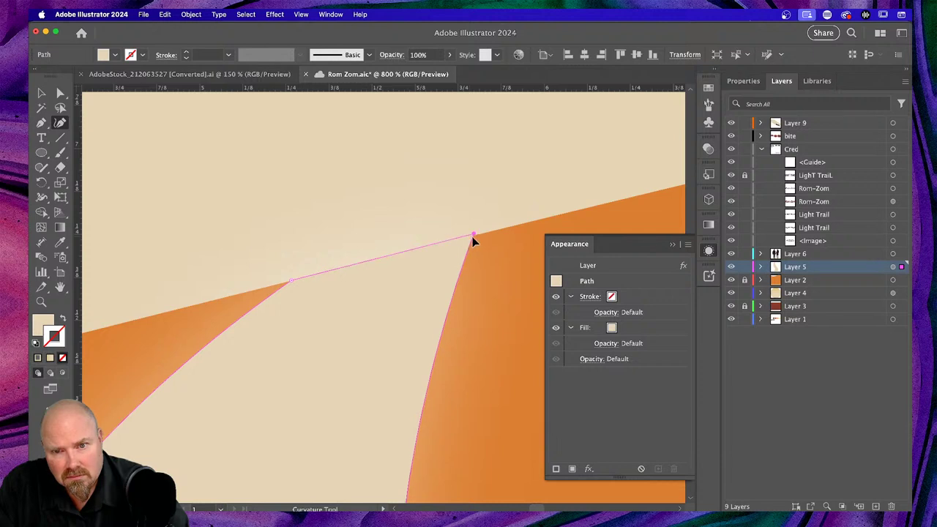
left_click(477, 258)
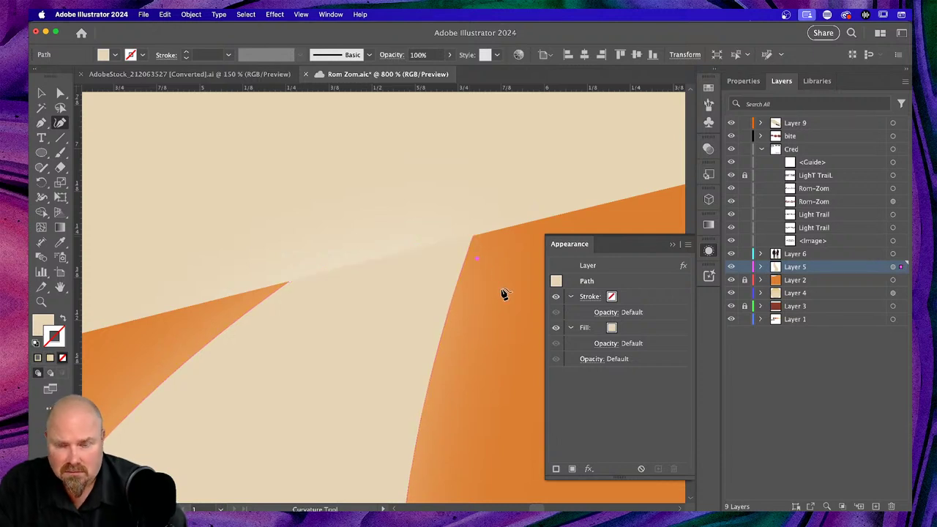
key("super+0")
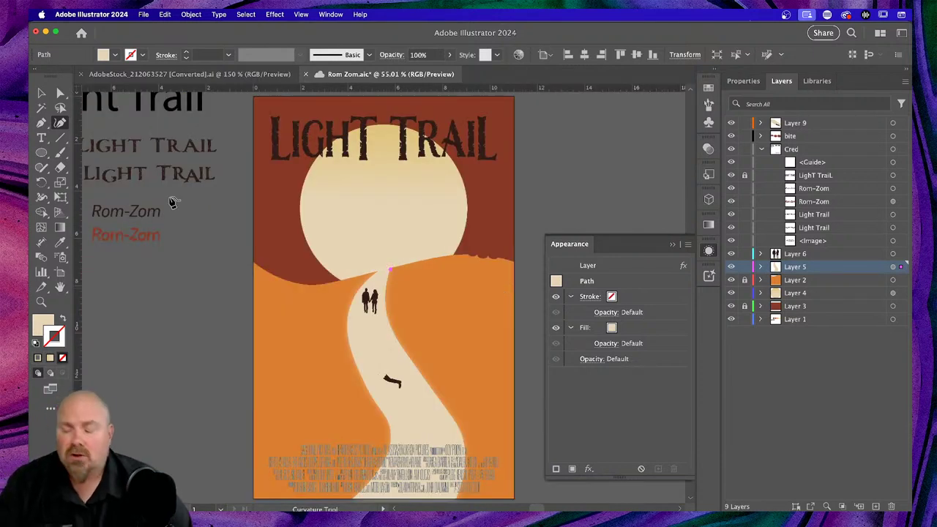
In Chrome, open the Discord channel's Aurora poster full-size in its own tab, then return to Illustrator
key("super+Tab")
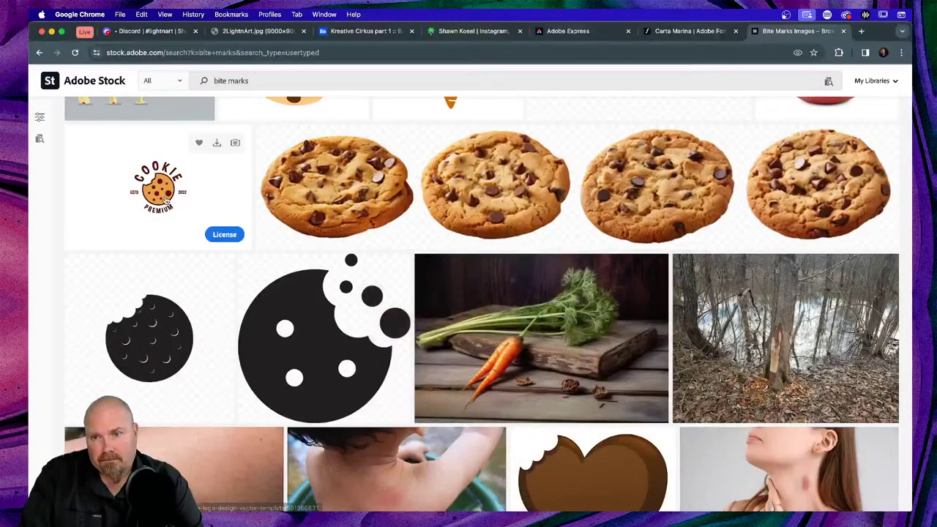
left_click(155, 32)
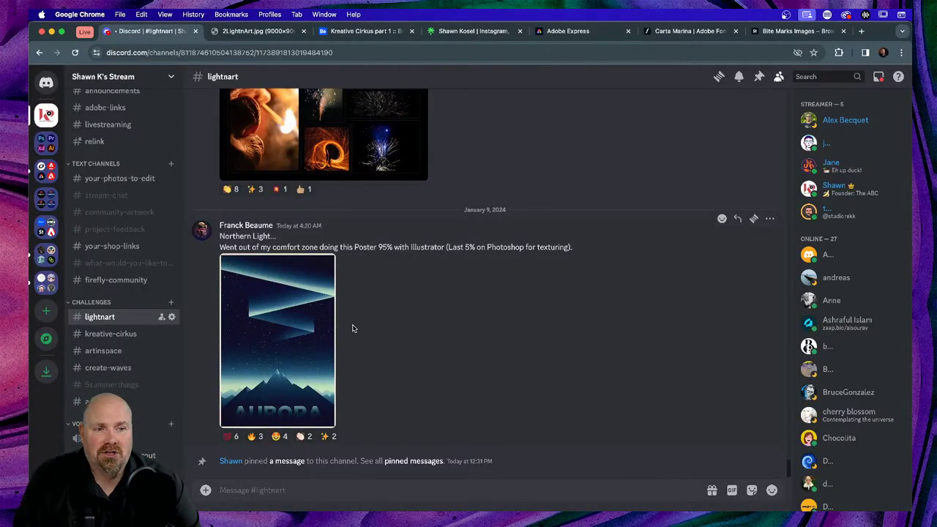
left_click(290, 319)
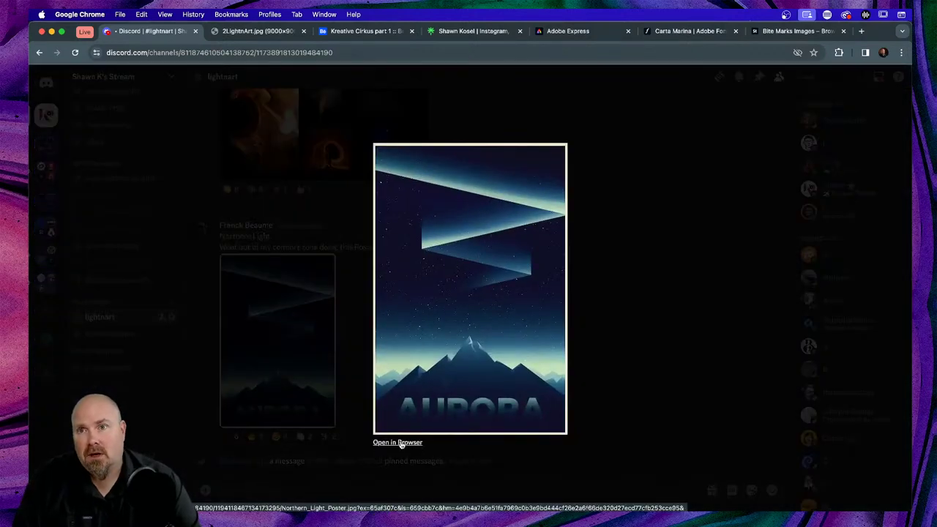
left_click(252, 31)
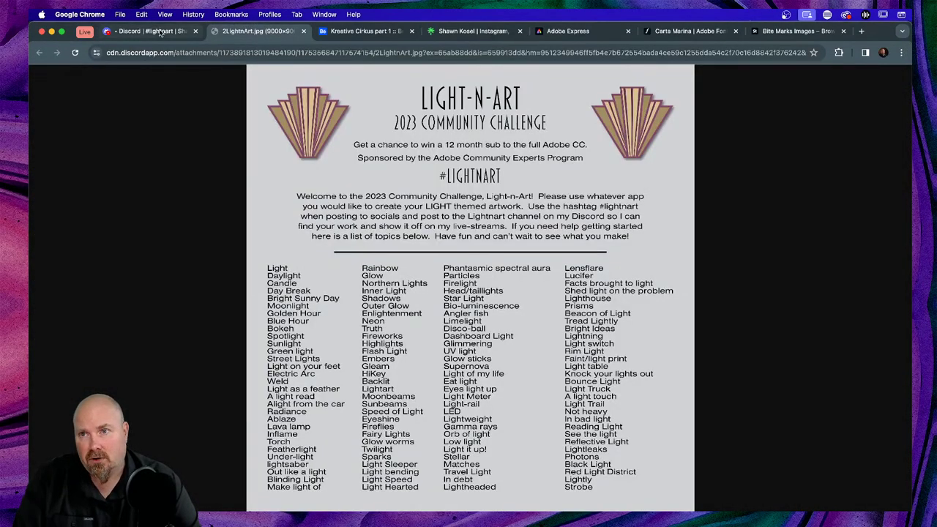
left_click(158, 31)
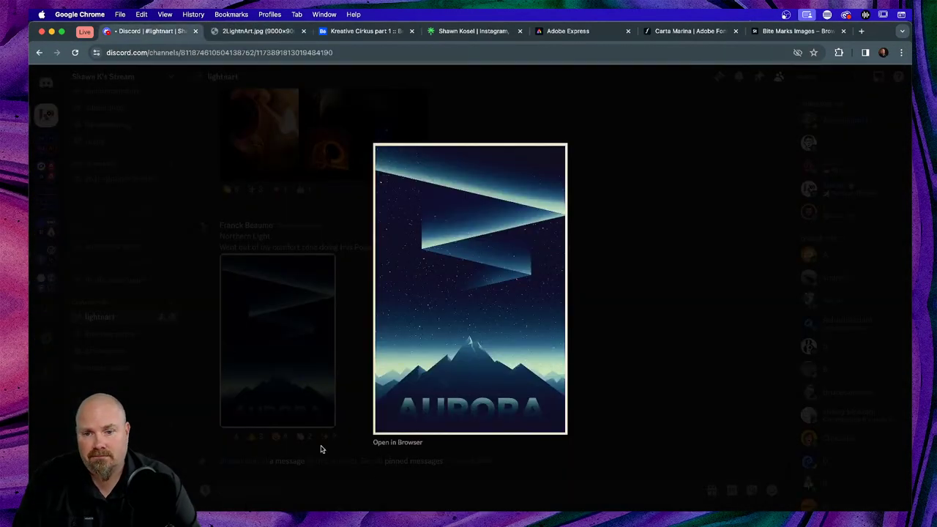
left_click(404, 443)
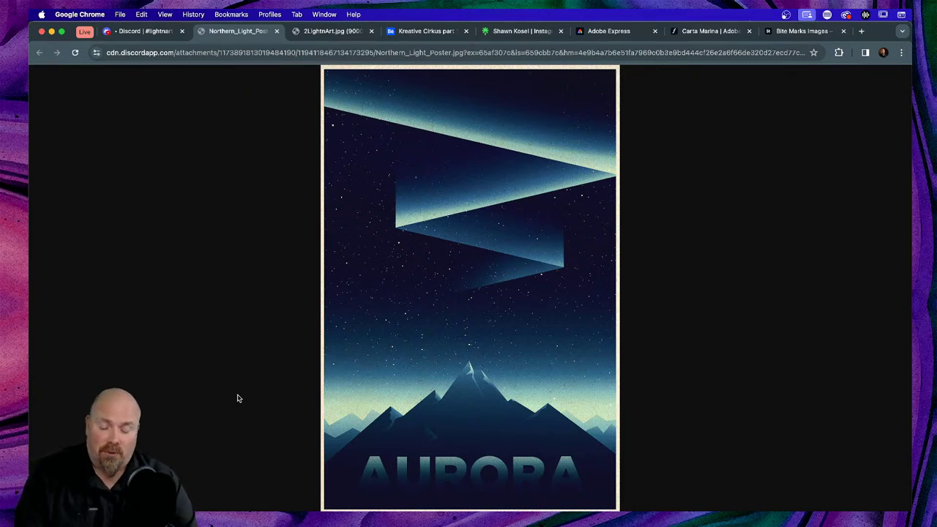
key("super+Tab")
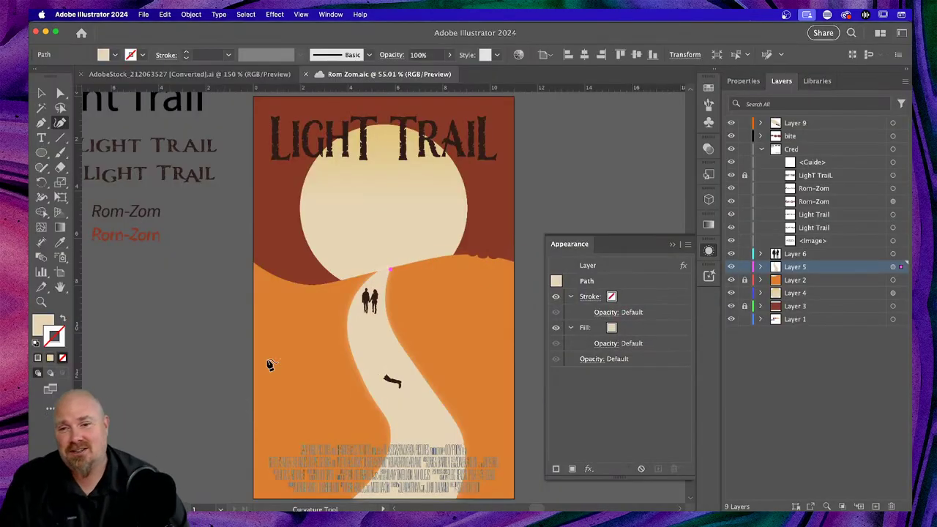
Close the Appearance panel and move the grey Rom-Zom text onto the poster just below the title
scroll(270, 336, "left", 3)
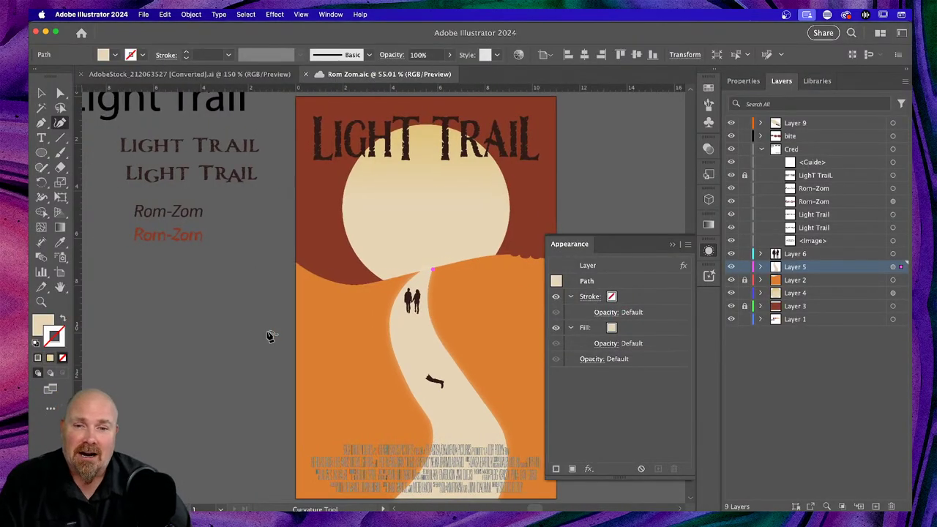
left_click(672, 245)
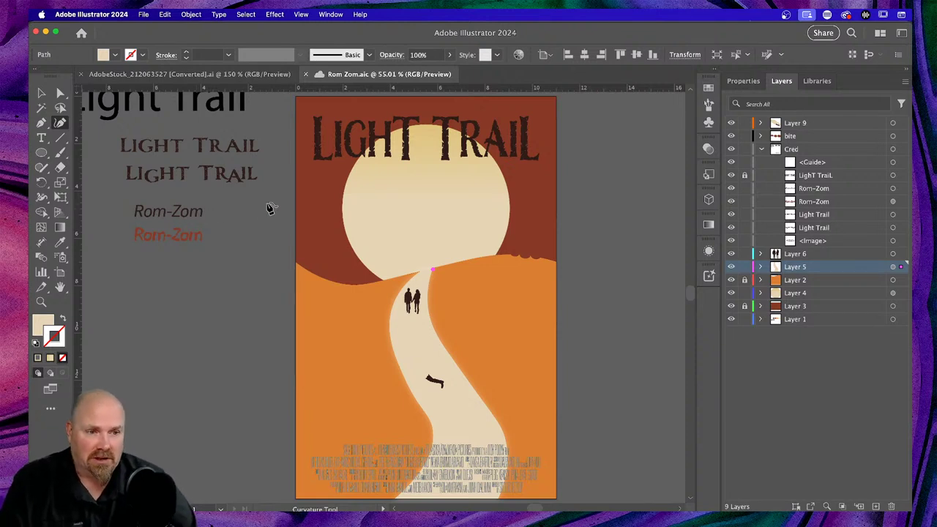
left_click(41, 94)
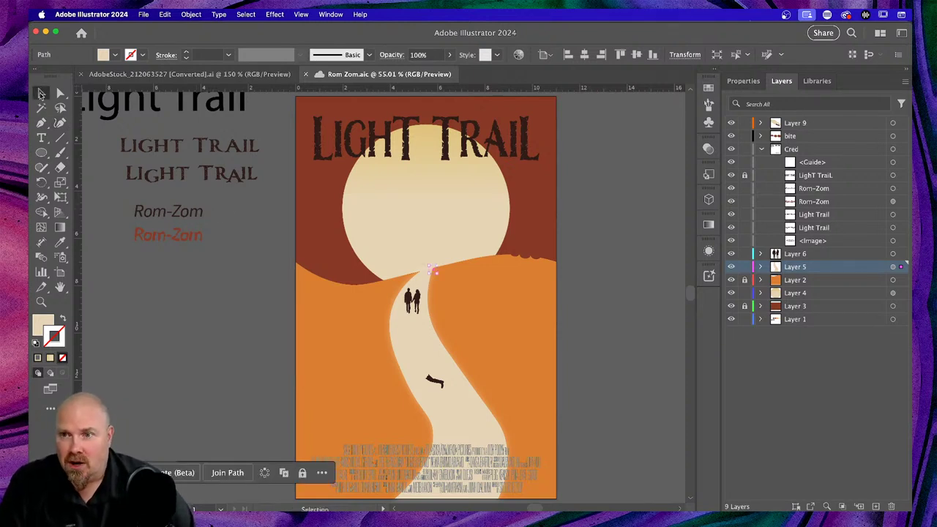
left_click(168, 210)
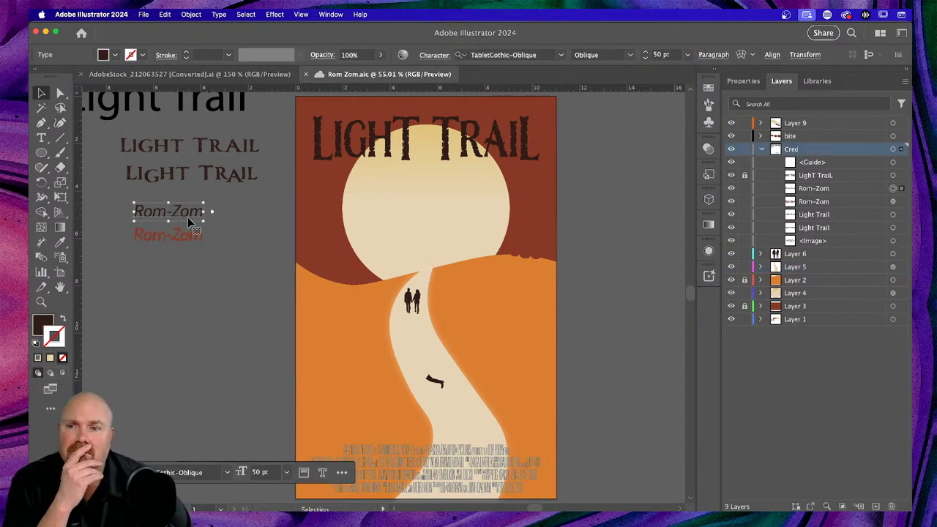
left_click_drag(187, 212, 437, 167)
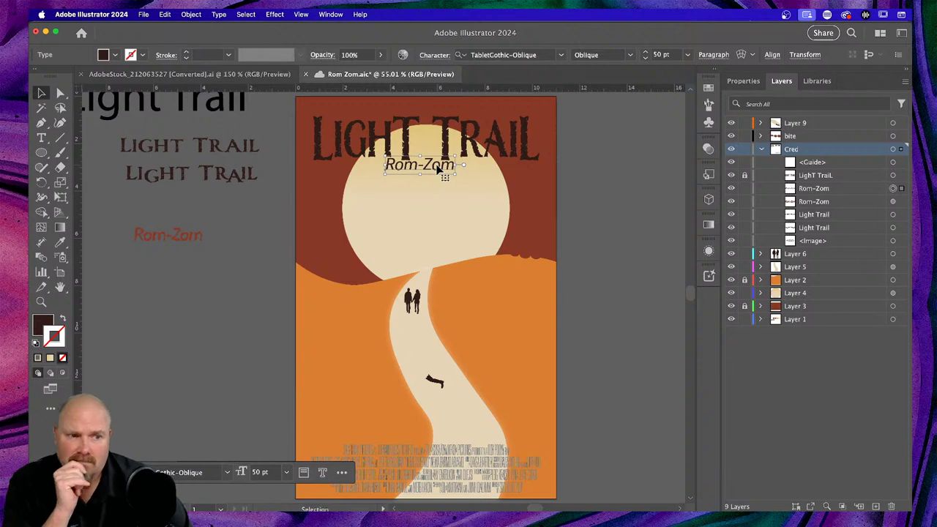
left_click_drag(438, 168, 434, 178)
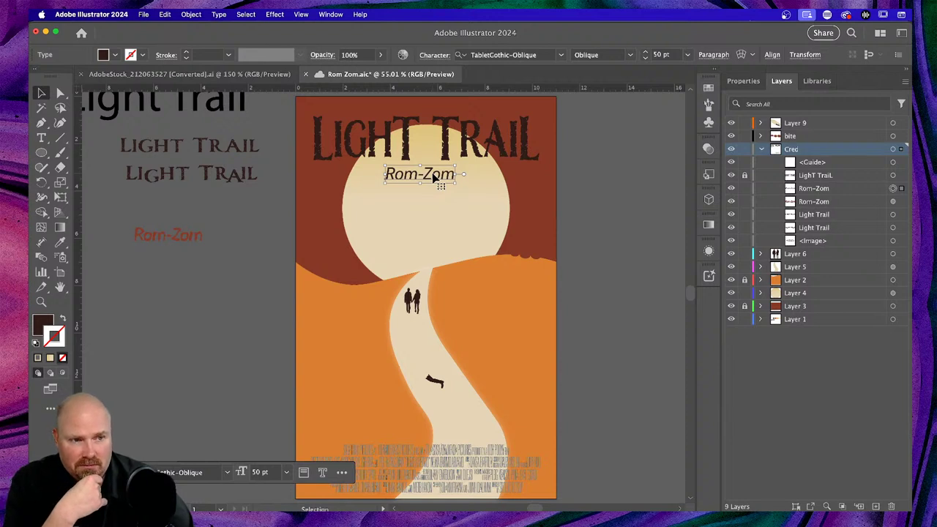
Tidy the Rom-Zom wording, discard the stray empty text object, and reselect Rom-Zom
double_click(432, 177)
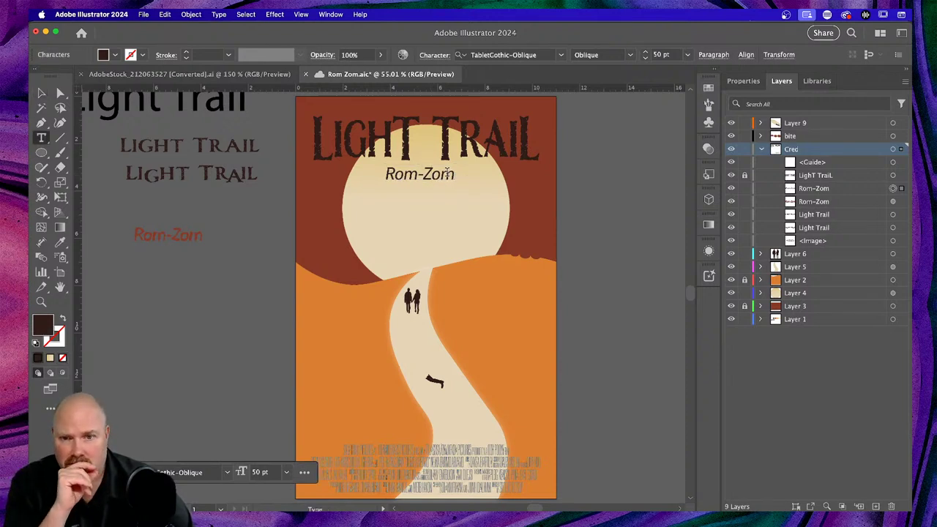
left_click(455, 173)
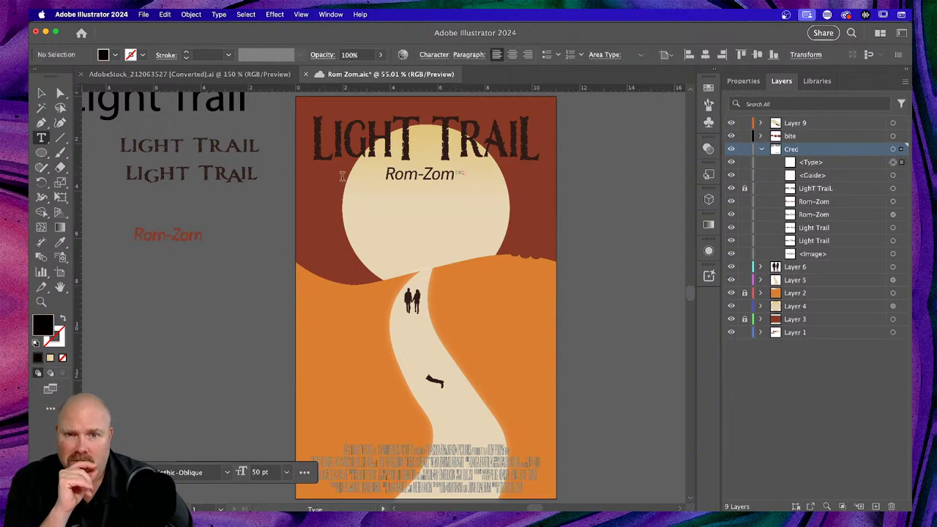
left_click(404, 176)
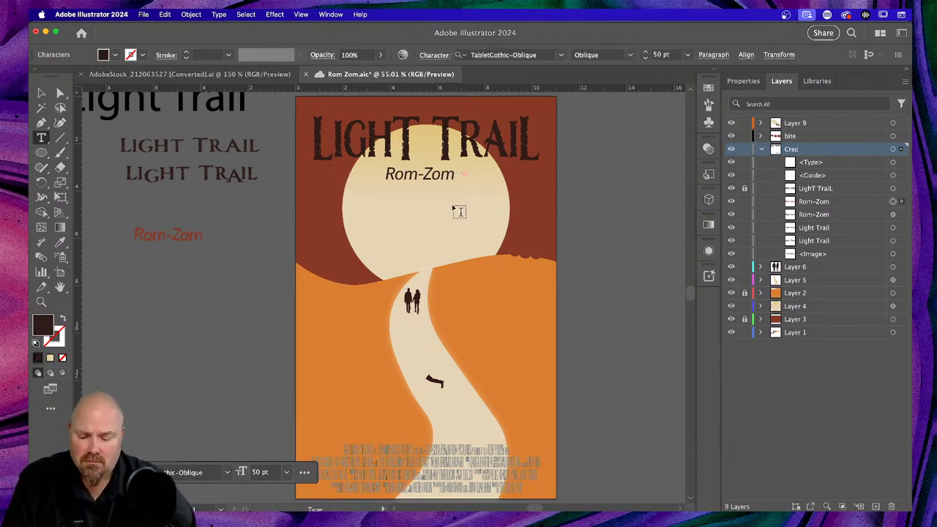
type("v")
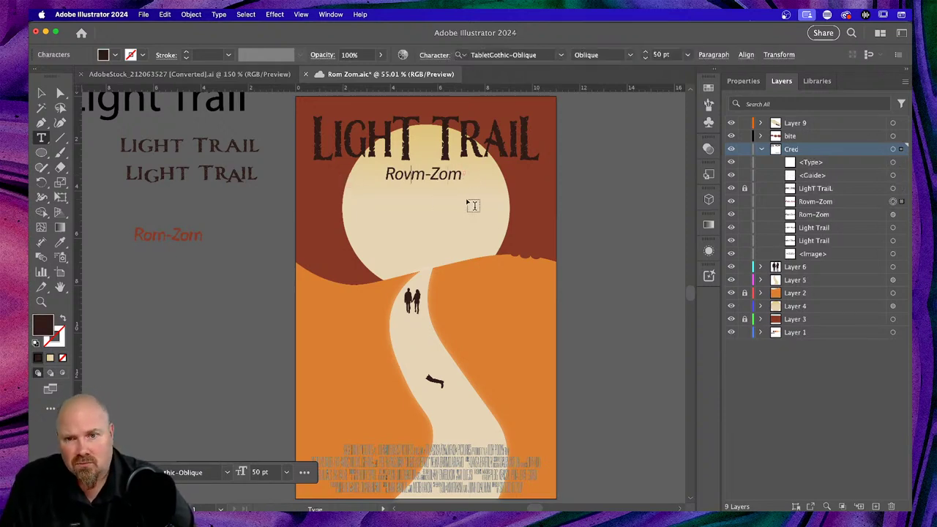
key("BackSpace")
key("Escape")
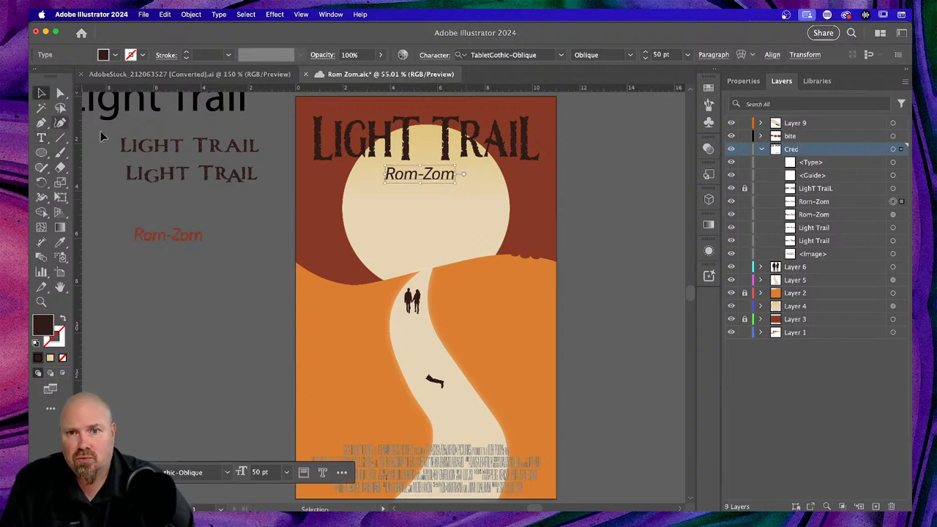
left_click(481, 203)
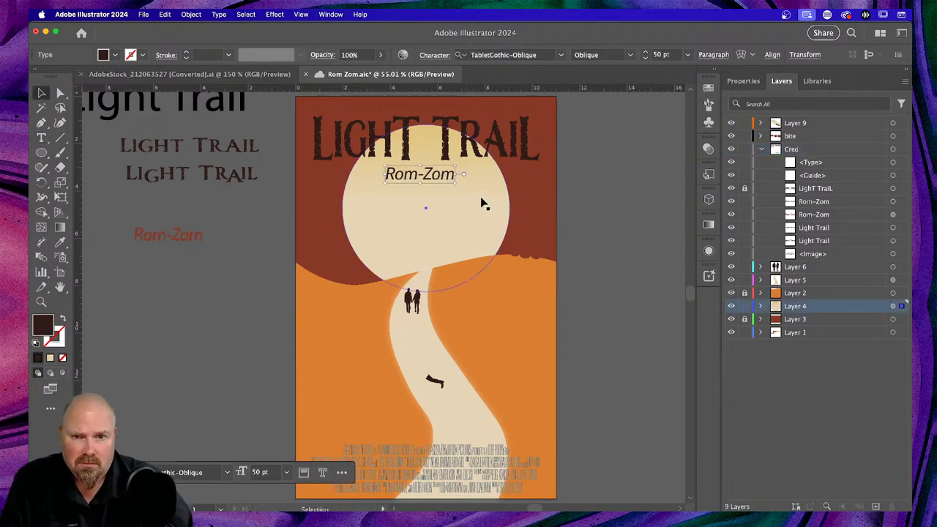
left_click(649, 201)
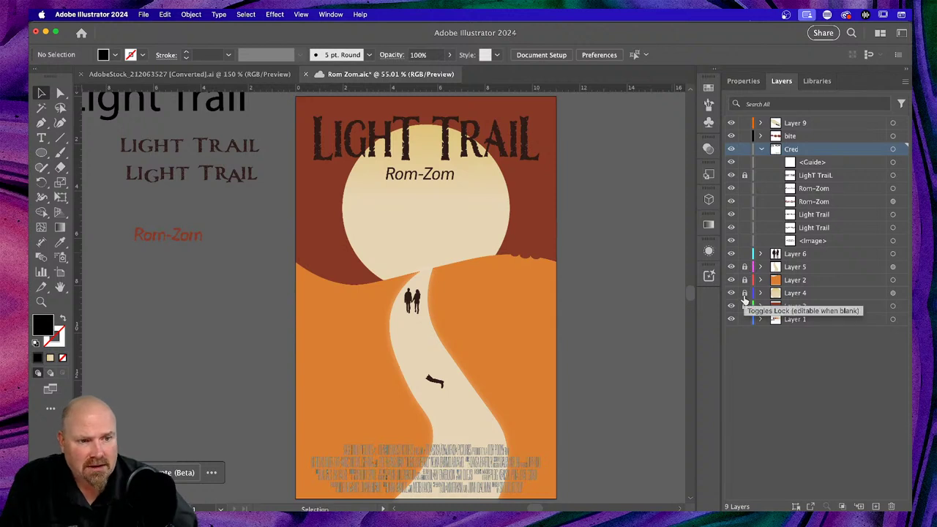
left_click(443, 178)
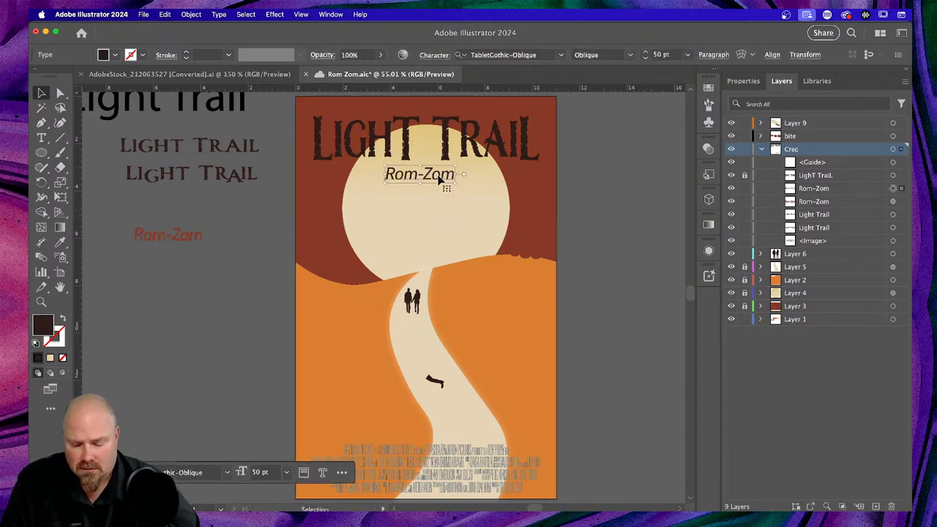
Replace the subtitle's wording with 'a rom-zom'
double_click(438, 176)
key("Escape")
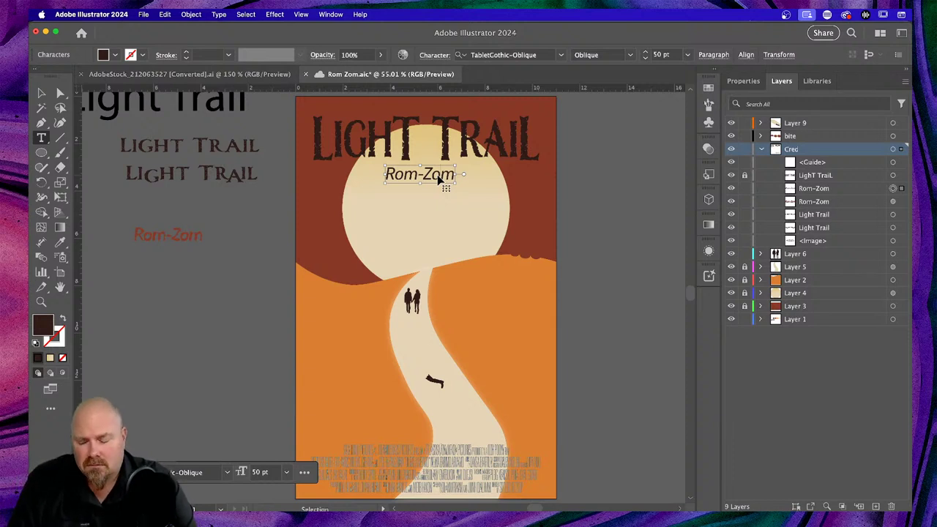
triple_click(438, 177)
type("a")
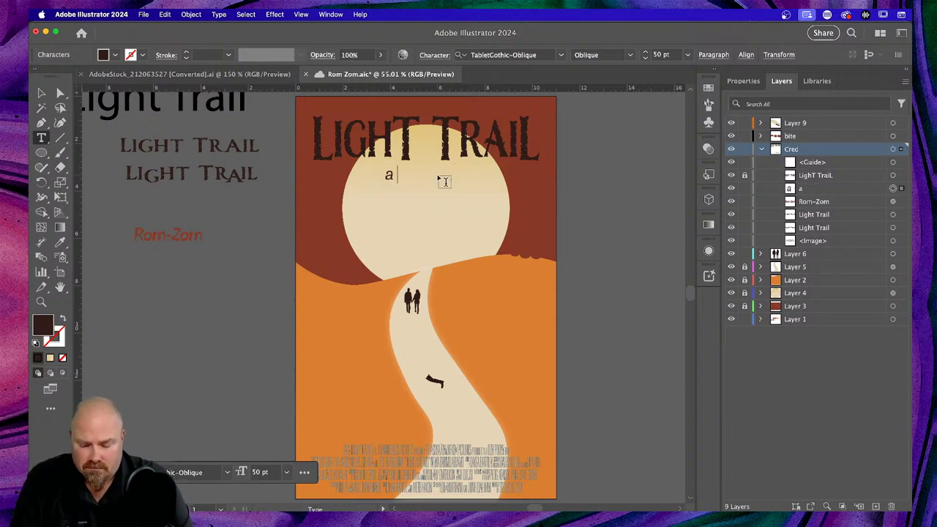
type(" r")
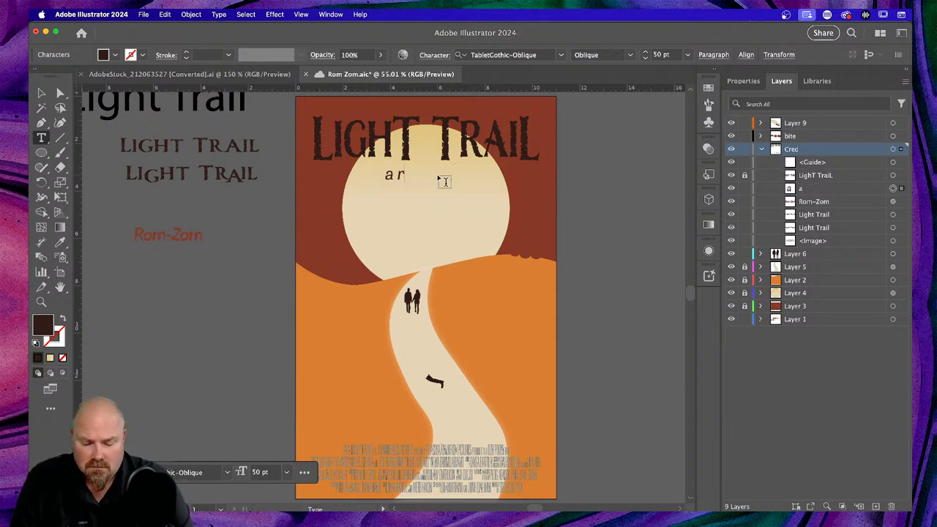
type("om")
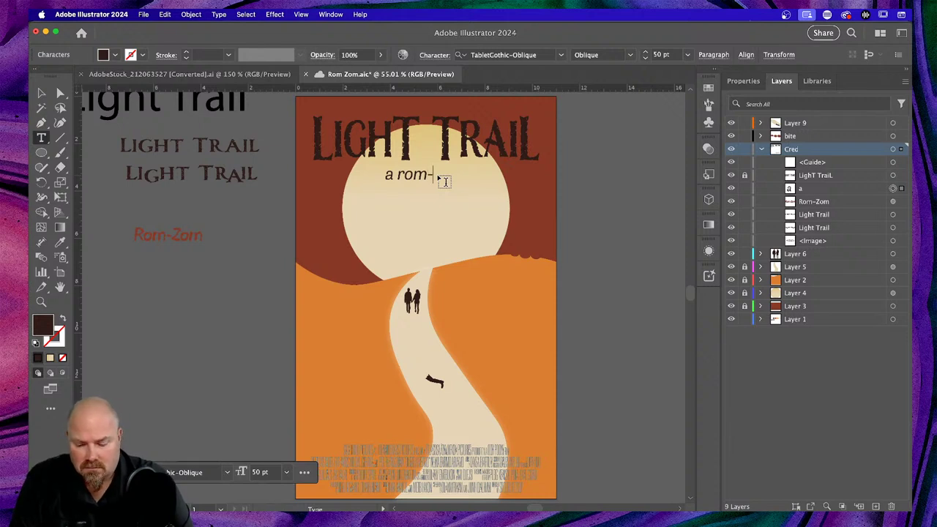
type("-zom")
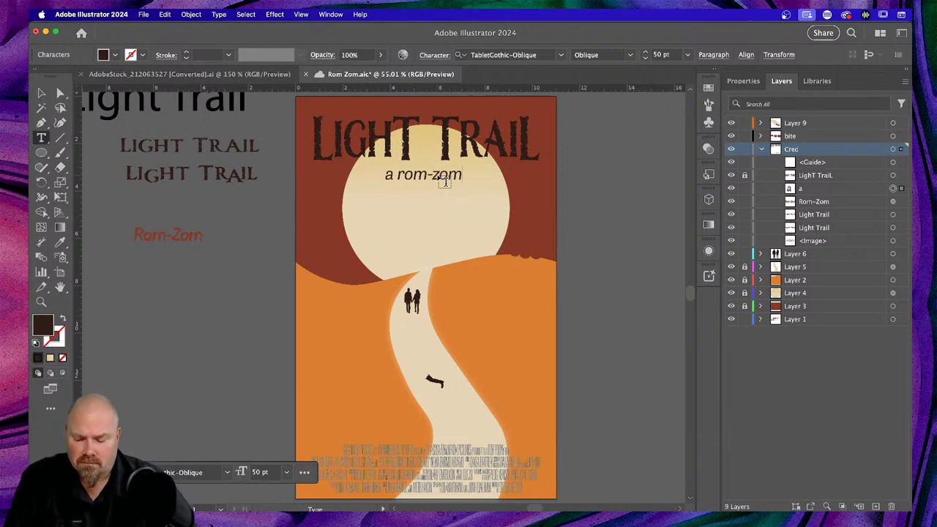
key("super+a")
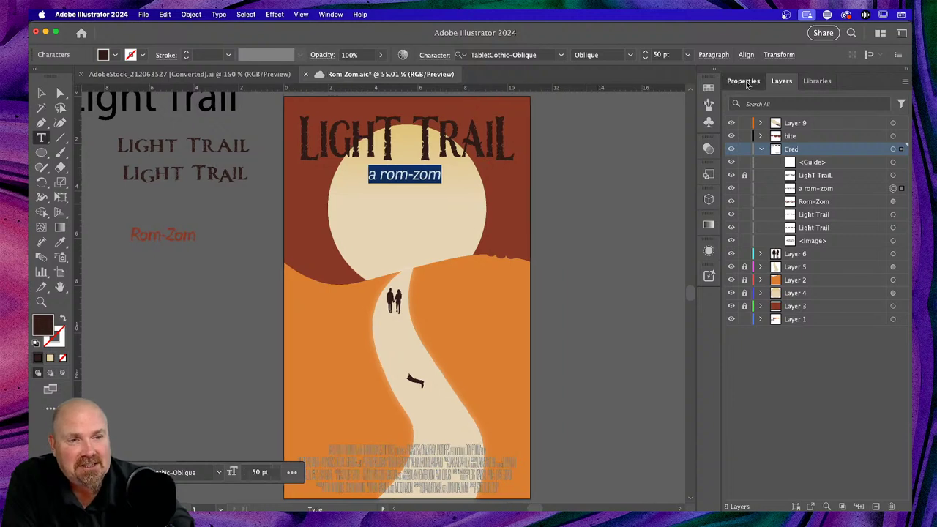
Reduce the a rom-zom font size to 20 pt and centre it horizontally on the artboard
left_click(746, 82)
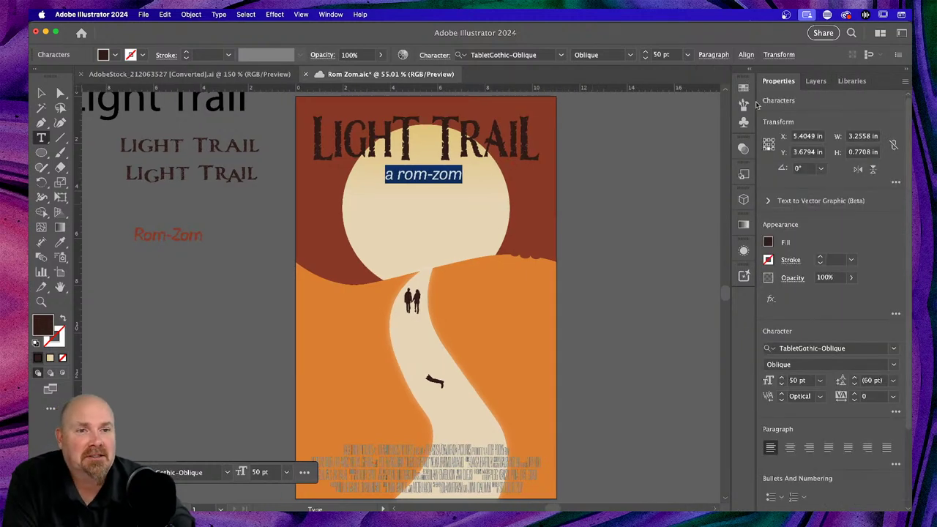
left_click(781, 385)
left_click(780, 385)
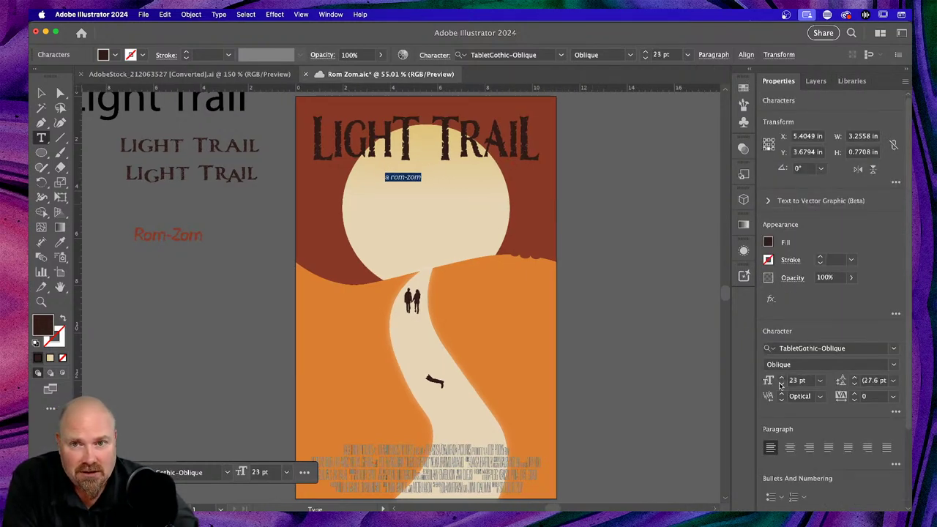
left_click(781, 385)
left_click(781, 385)
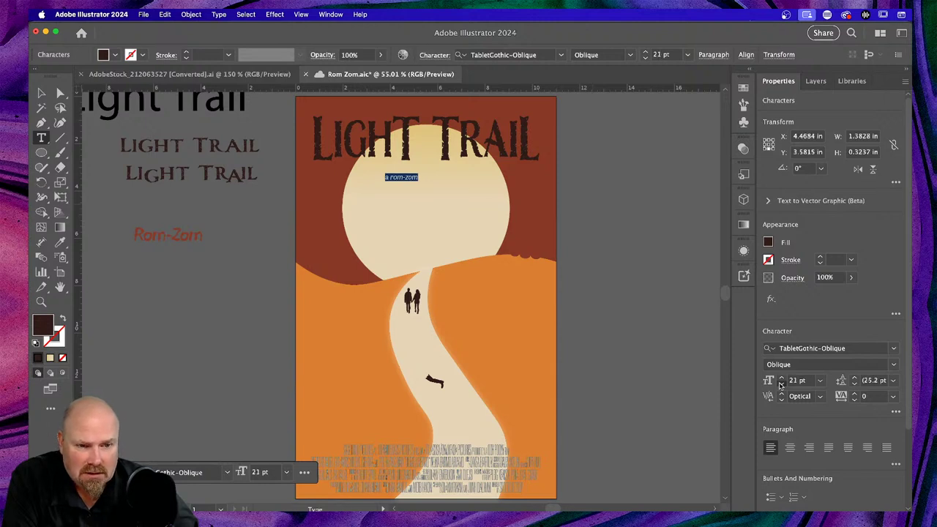
left_click(780, 385)
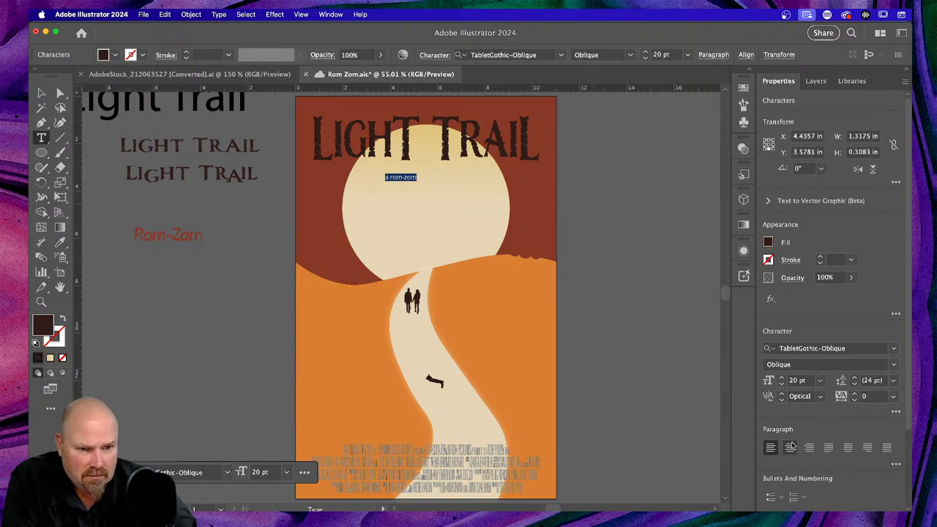
scroll(833, 437, "down", 3)
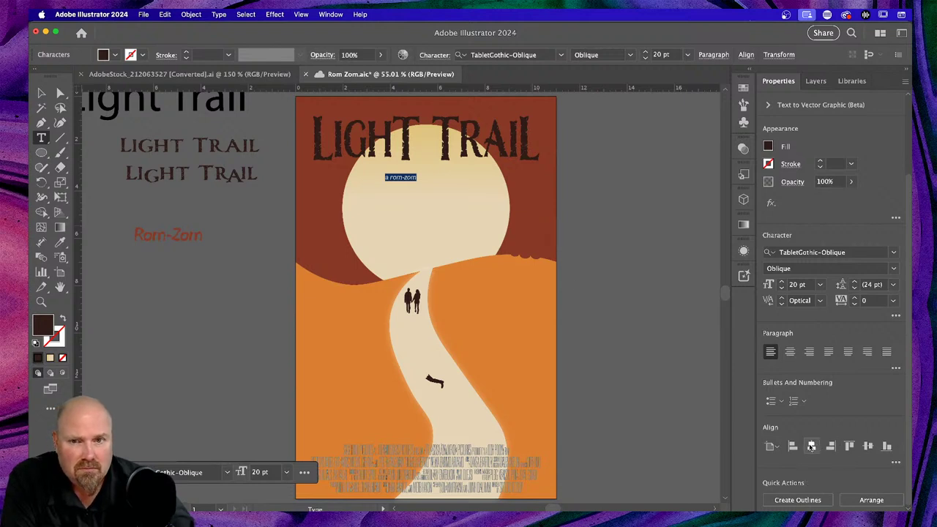
left_click(41, 93)
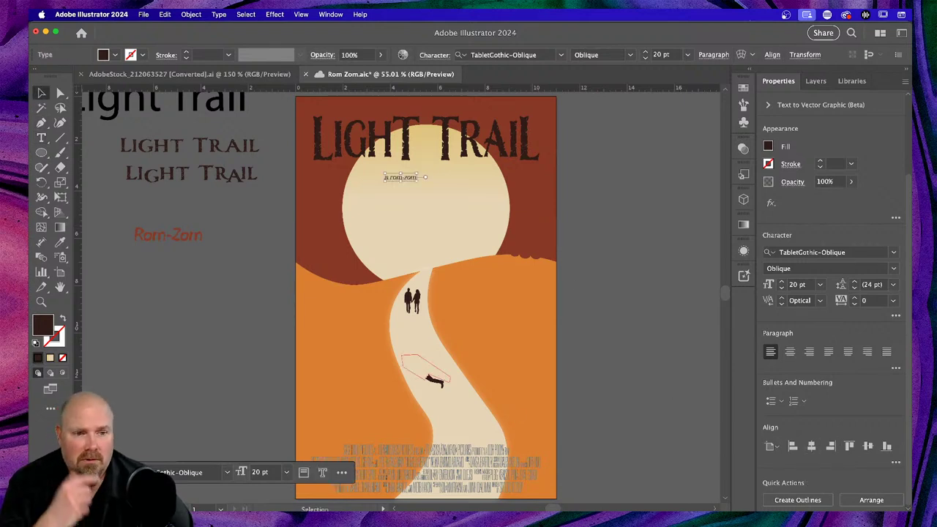
left_click(811, 446)
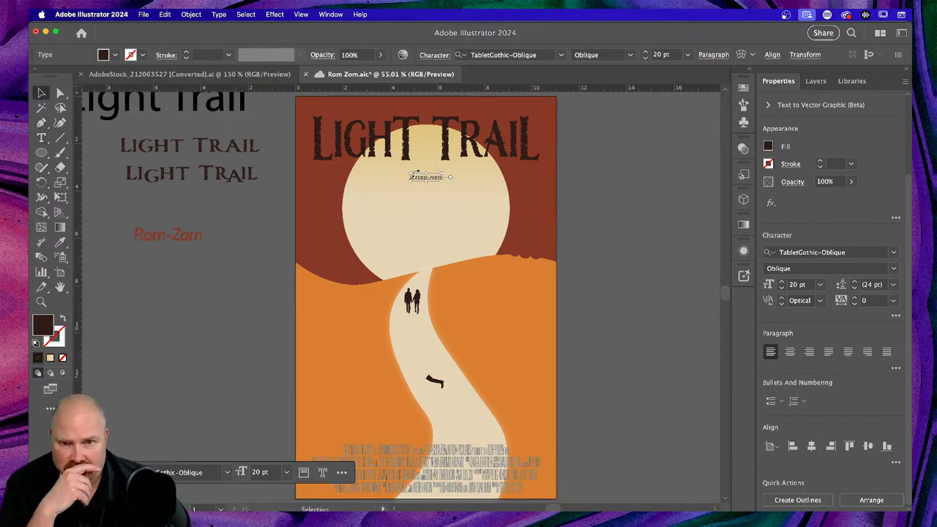
Zoom in and raise the subtitle onto the LIGHT TRAIL title's baseline
key("a")
key("super+equal")
key("super+equal")
key("super+equal")
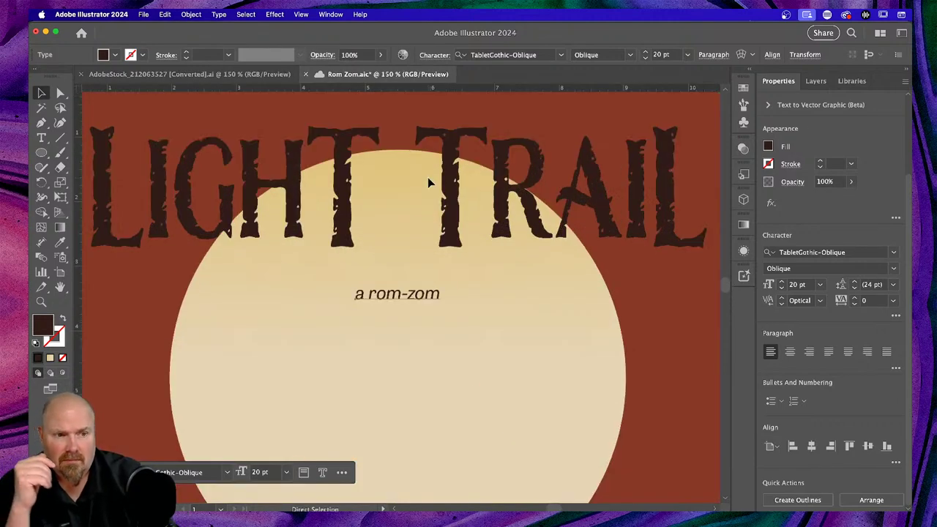
key("v")
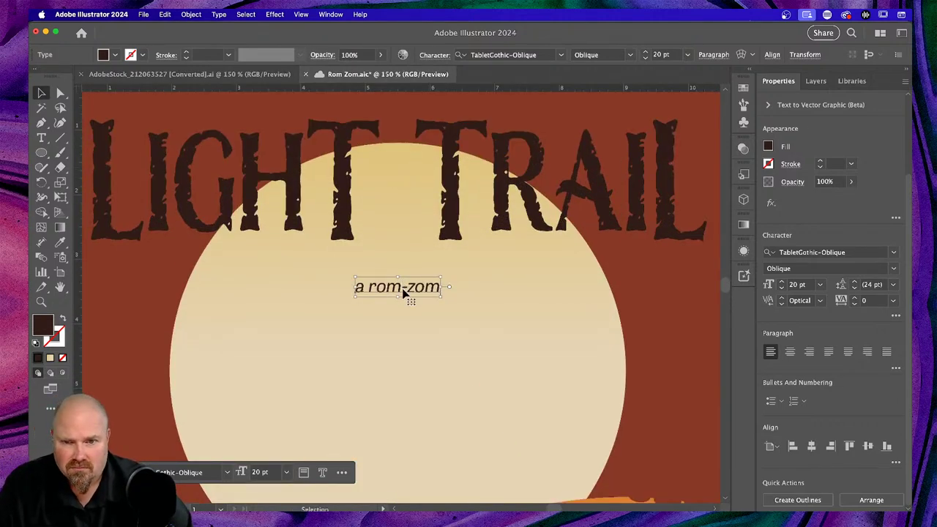
left_click_drag(403, 290, 397, 181)
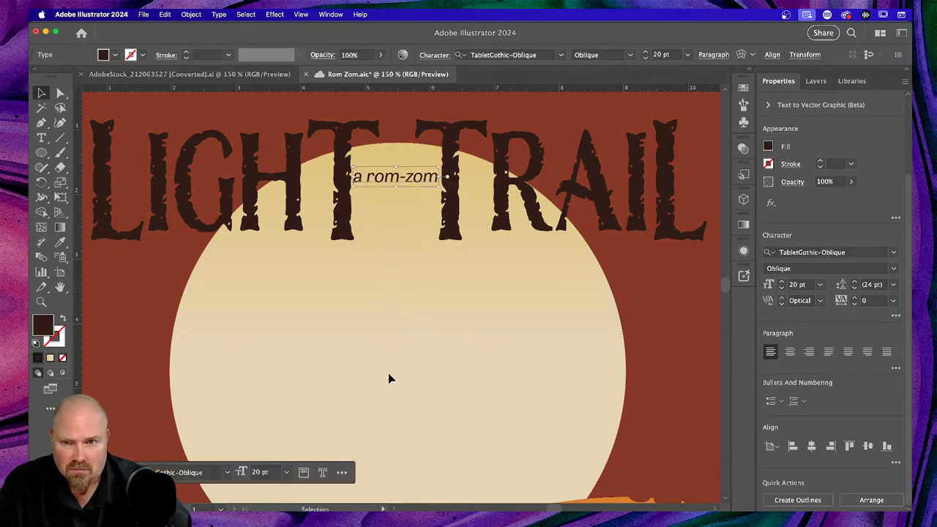
scroll(391, 373, "up", 3)
scroll(391, 375, "up", 3)
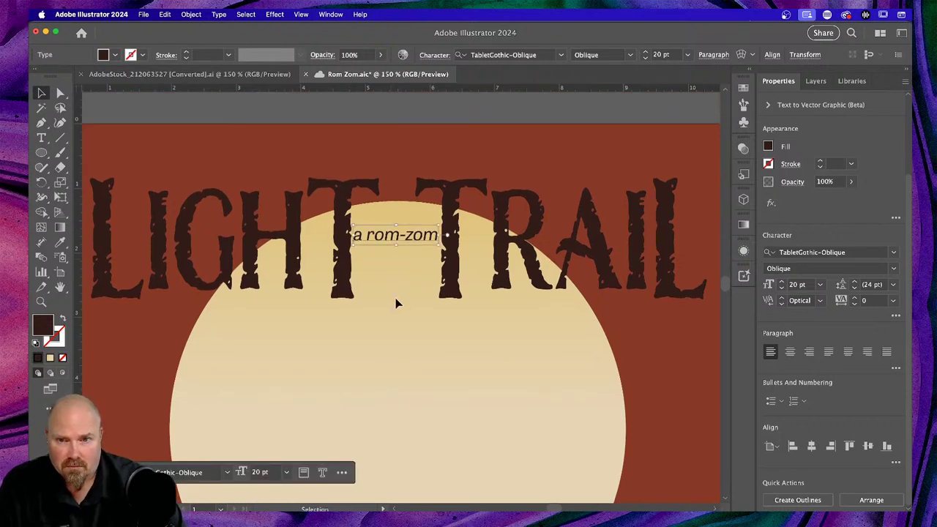
Set the tagline to 17 pt, nudge it slightly right, and fit the poster in view
left_click(782, 291)
left_click(782, 291)
left_click(782, 290)
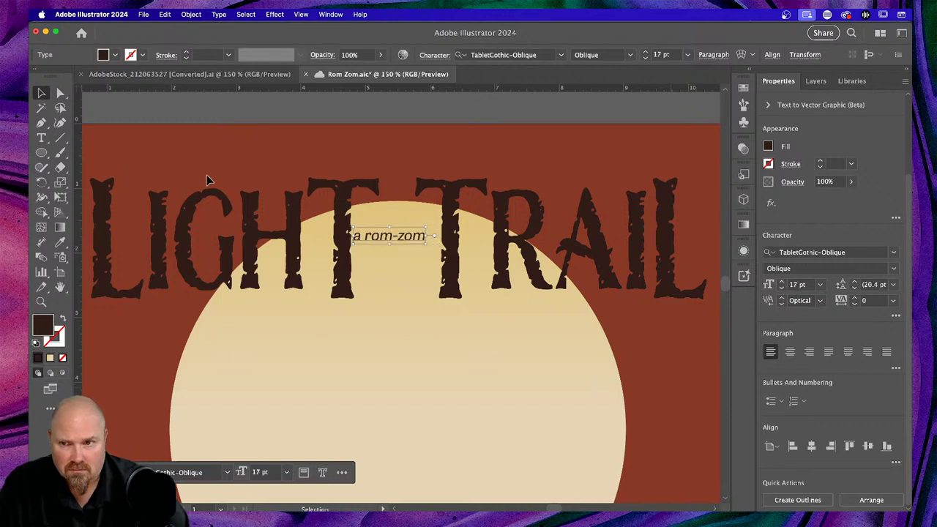
left_click(42, 93)
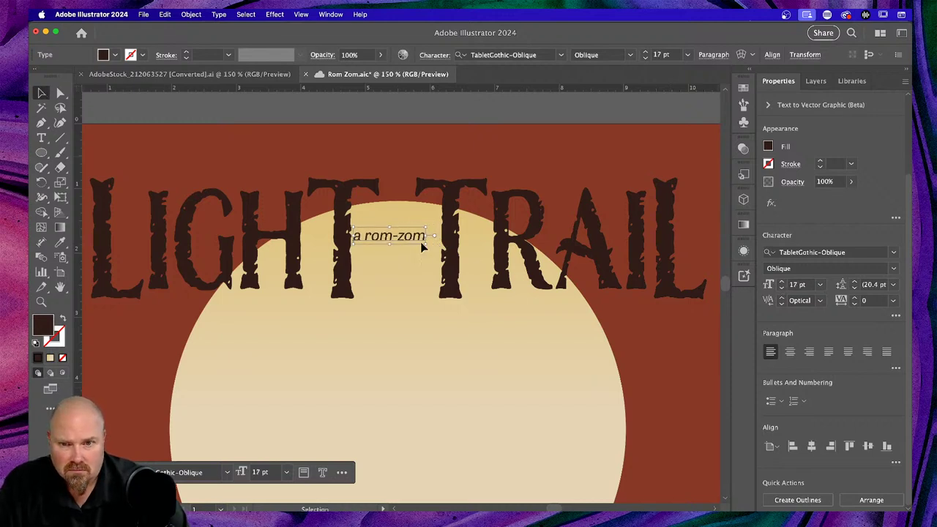
left_click_drag(400, 236, 409, 239)
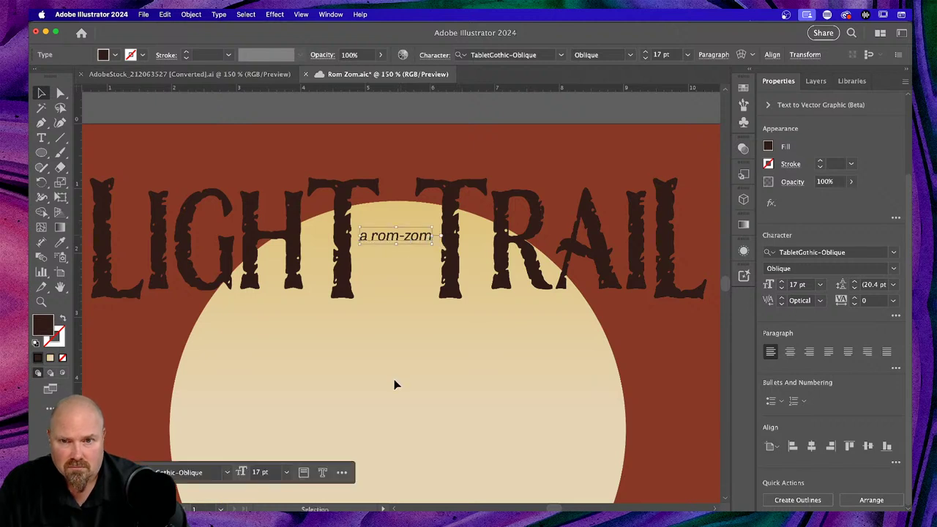
left_click(455, 410)
key("super+0")
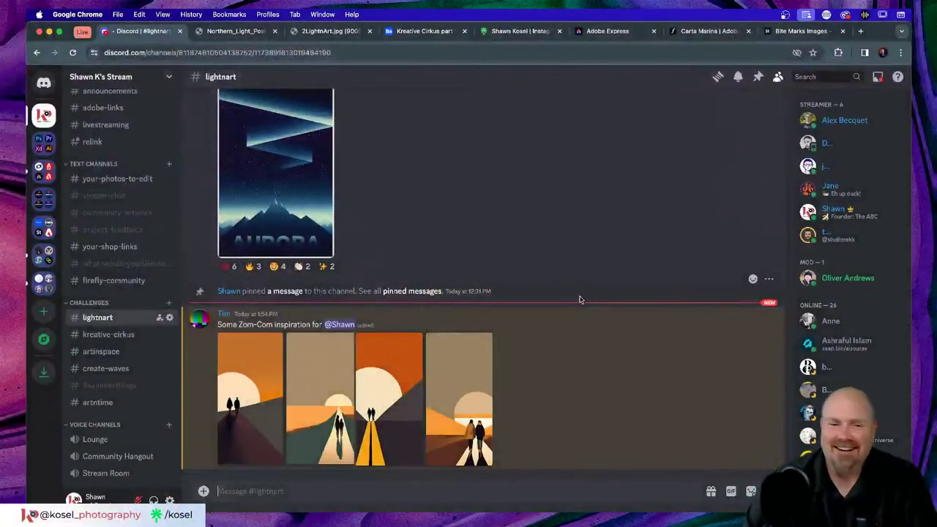
View the first Zom-Com inspiration image full size in Discord, close it, and return to Illustrator
left_click(249, 408)
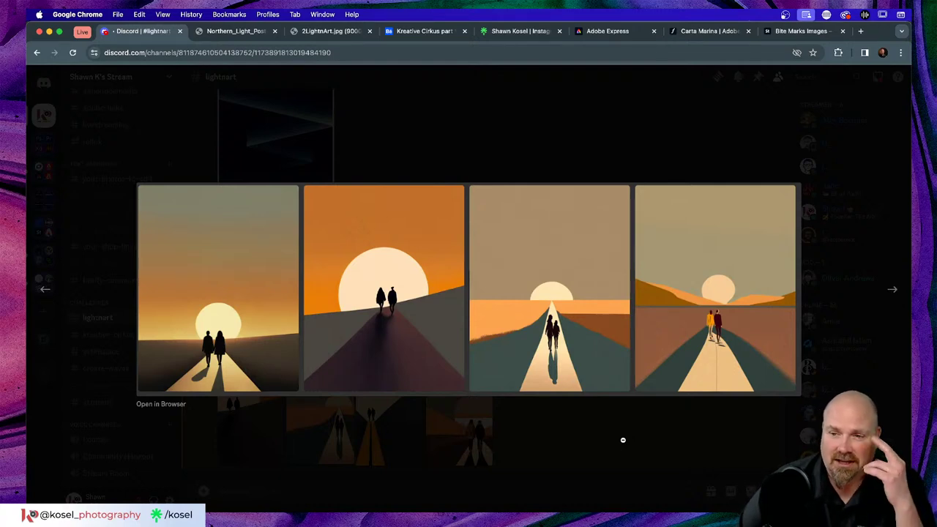
left_click(623, 440)
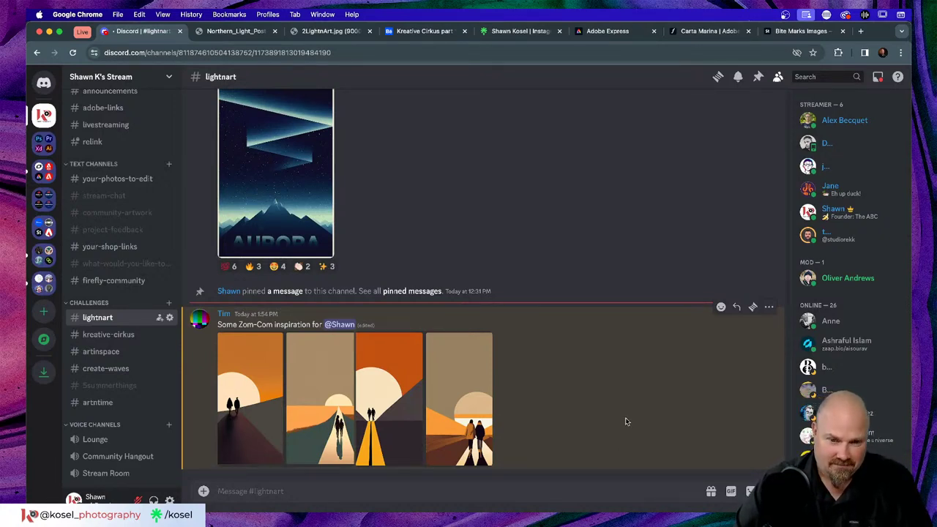
key("super+Tab")
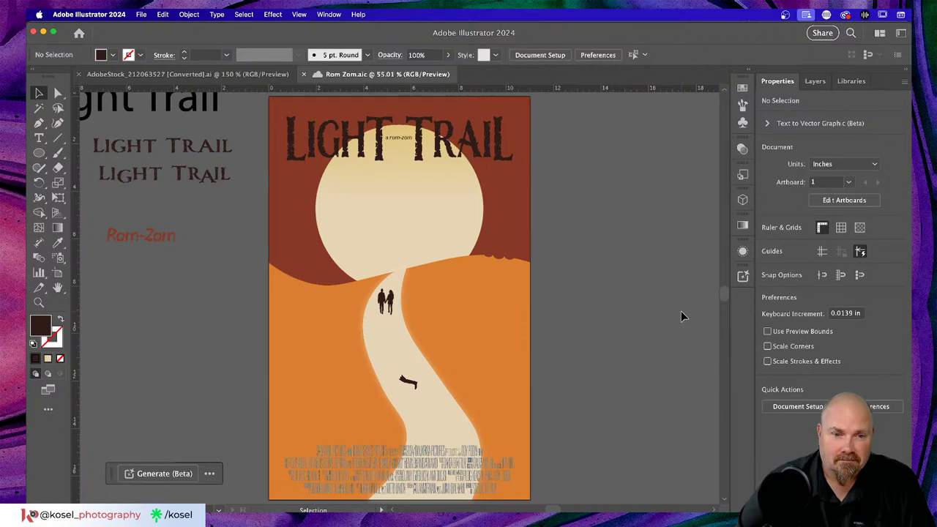
Collapse and lock the Cred layer, and target Layer 6 to select the couple
left_click(816, 81)
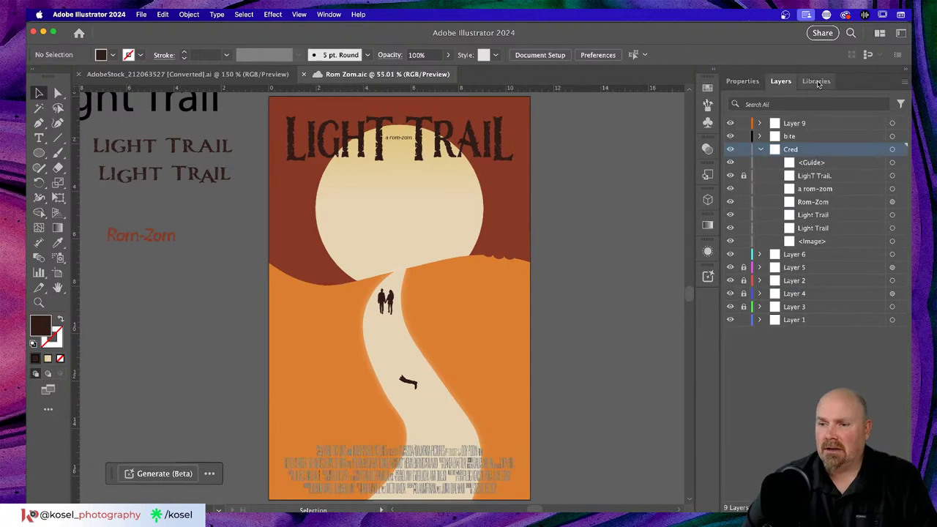
left_click(760, 150)
left_click(744, 150)
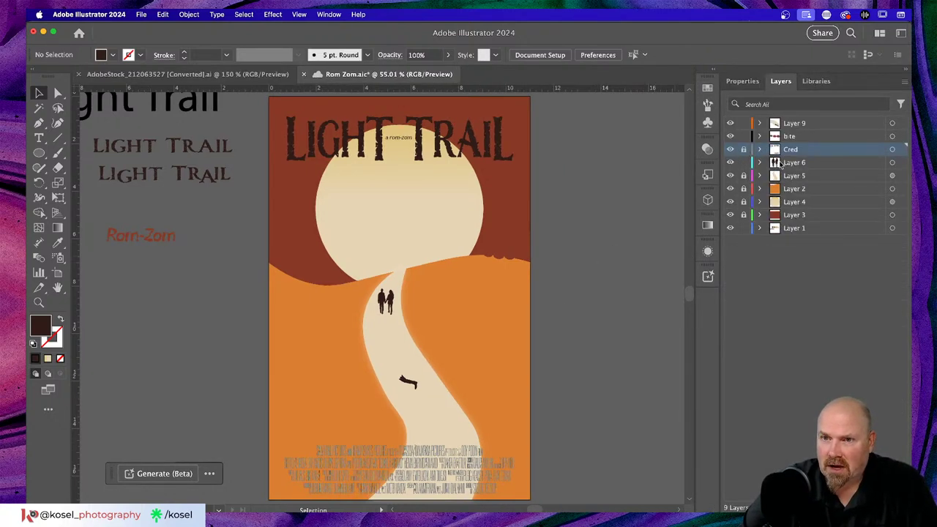
left_click(893, 163)
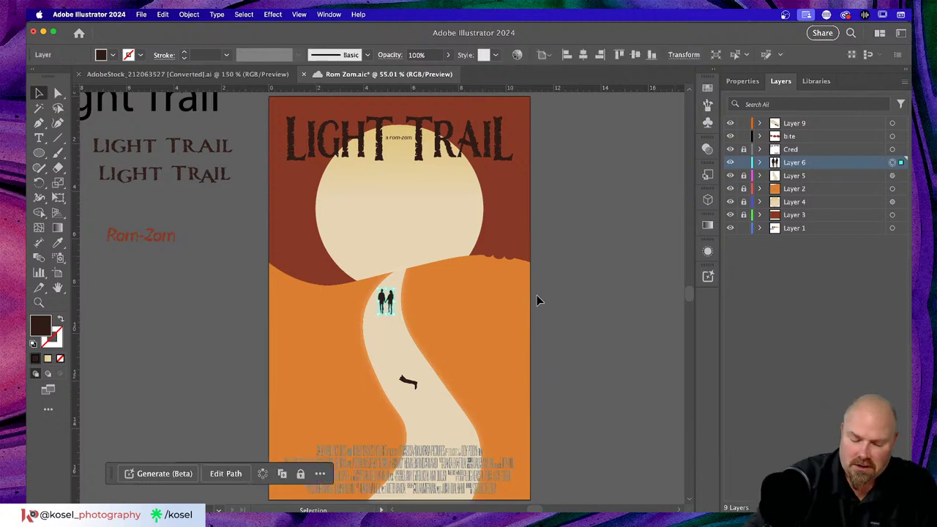
Duplicate the couple below, reflect the copy horizontally, and place it under their feet
key("super+equal")
key("super+equal")
key("super+equal")
key("super+equal")
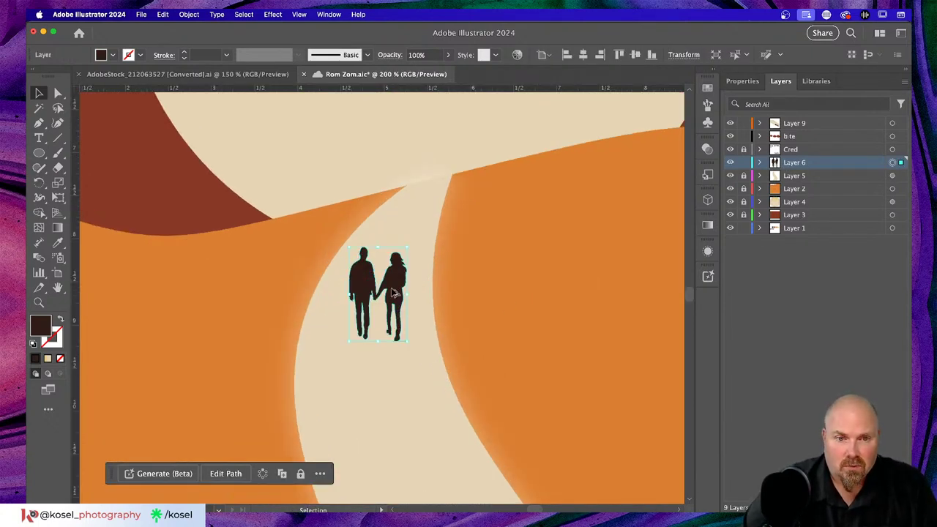
left_click_drag(394, 295, 389, 392)
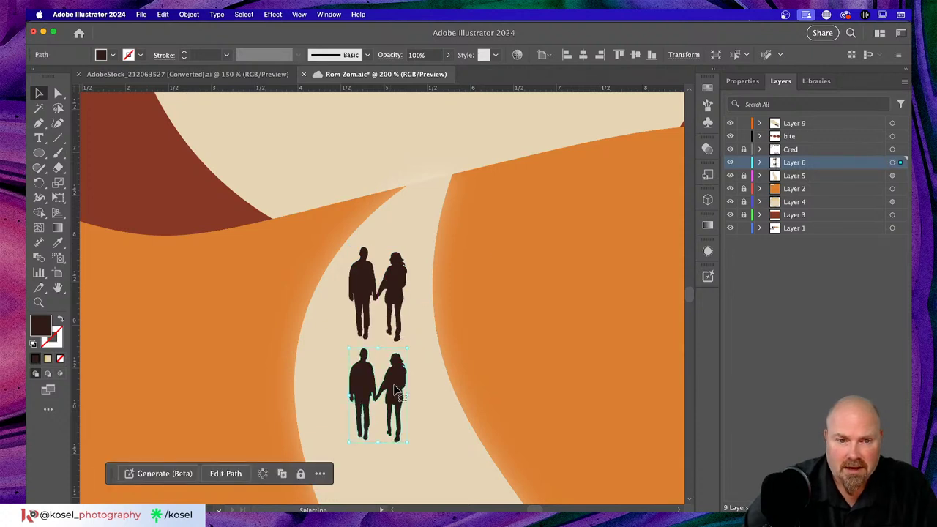
right_click(392, 393)
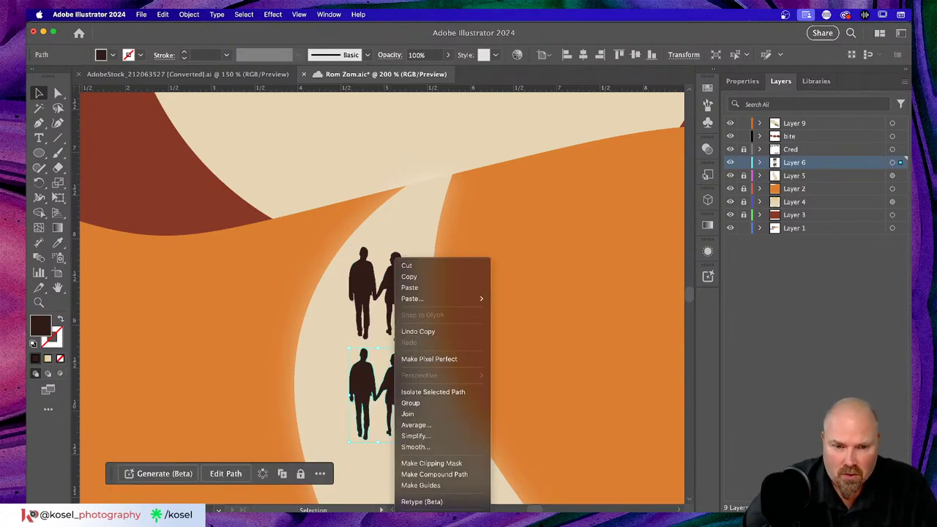
mouse_move(432, 513)
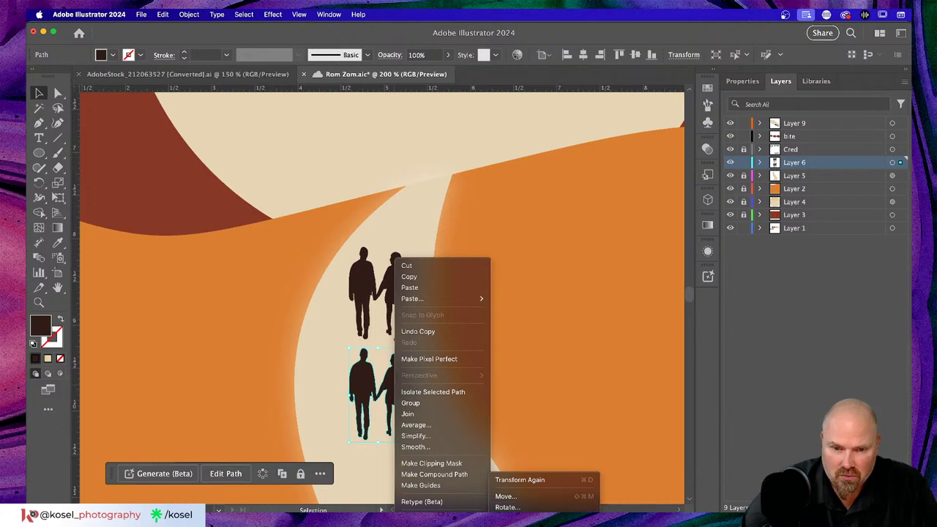
left_click(509, 518)
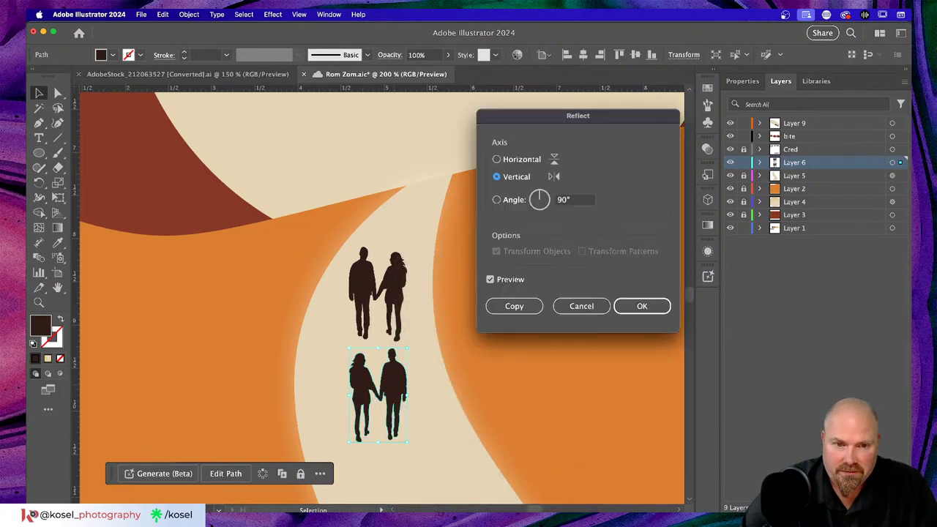
left_click(497, 160)
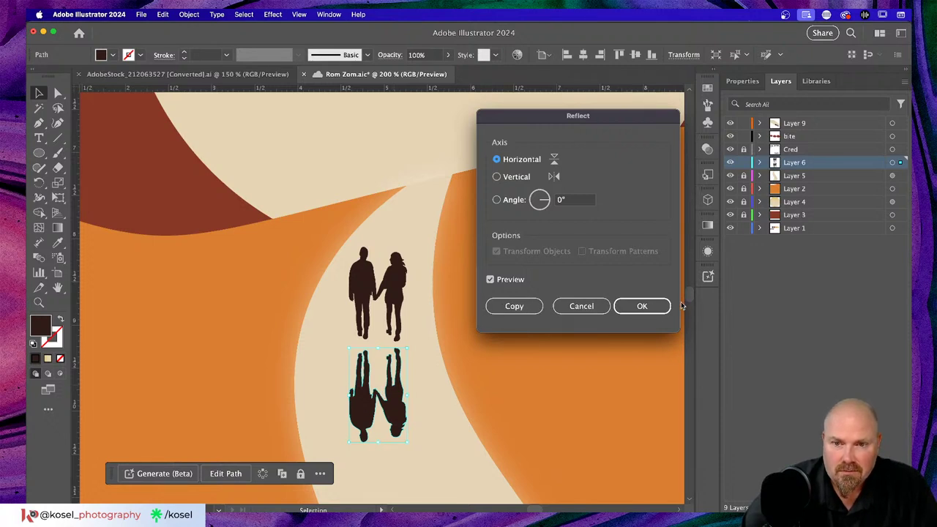
left_click(644, 306)
left_click_drag(392, 399, 392, 387)
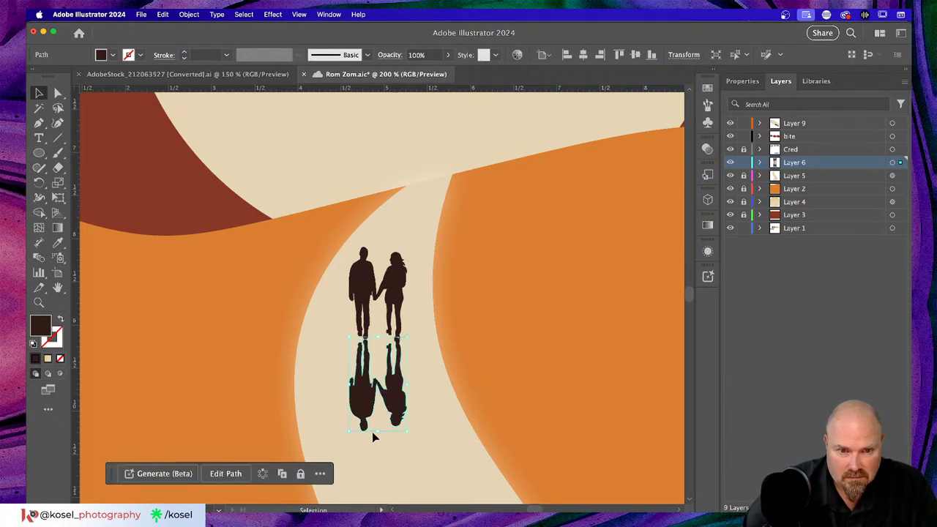
Shear the flipped copy of the couple into a diagonal shadow, undoing the overshoot
right_click(377, 394)
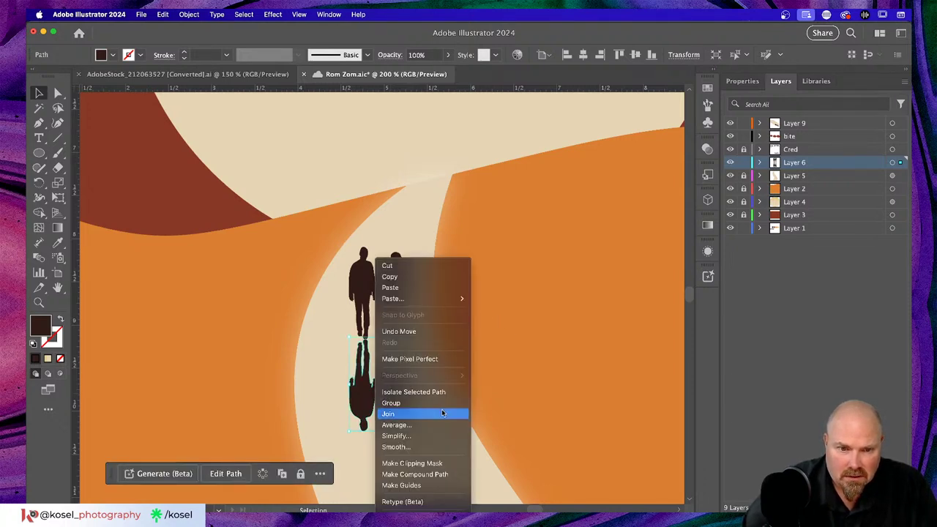
left_click(57, 184)
left_click(58, 186)
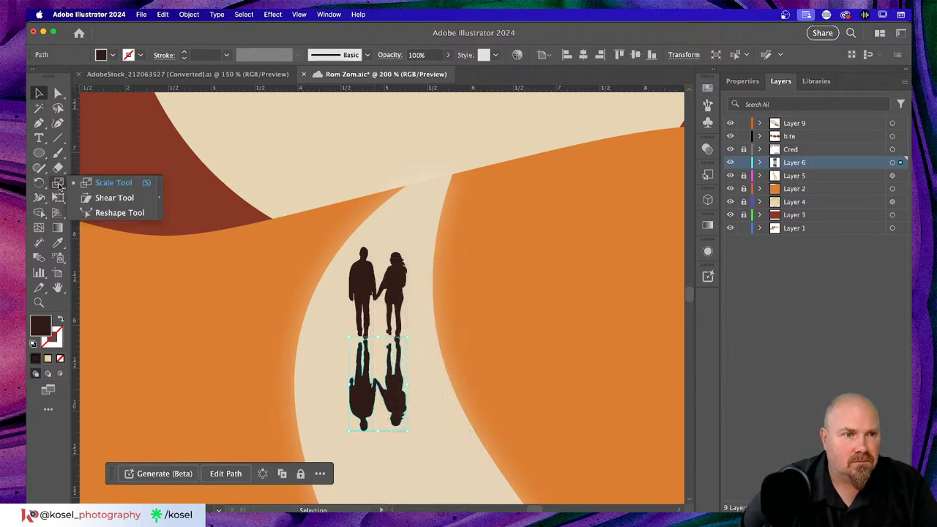
left_click(110, 198)
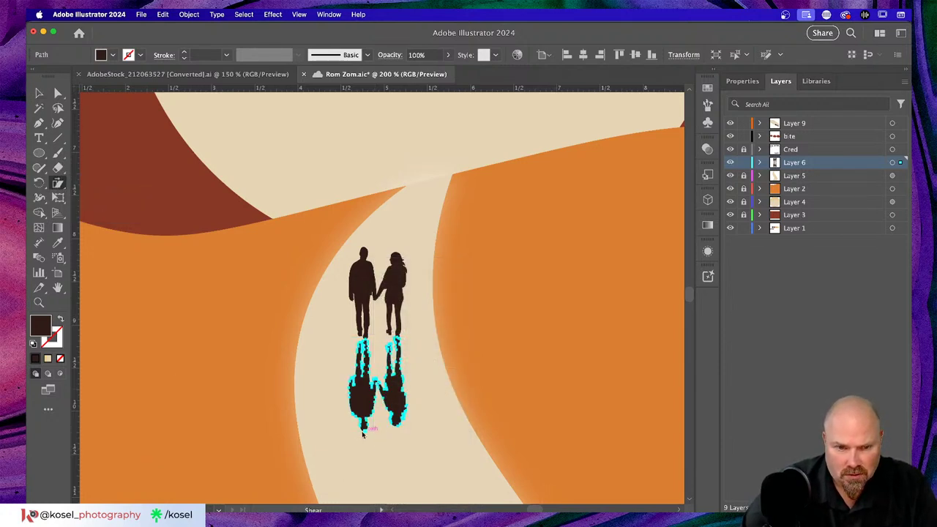
left_click_drag(365, 433, 353, 435)
left_click_drag(391, 388, 391, 392)
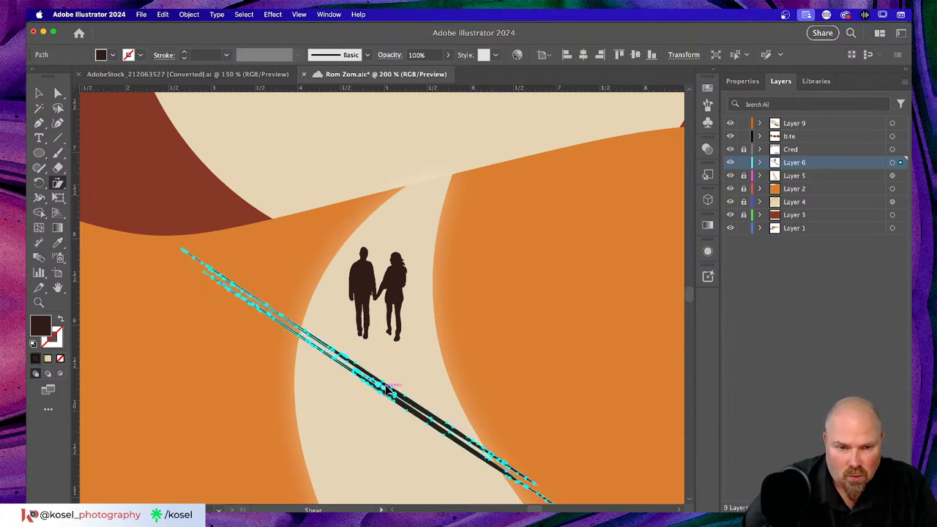
key("super")
key("super+z")
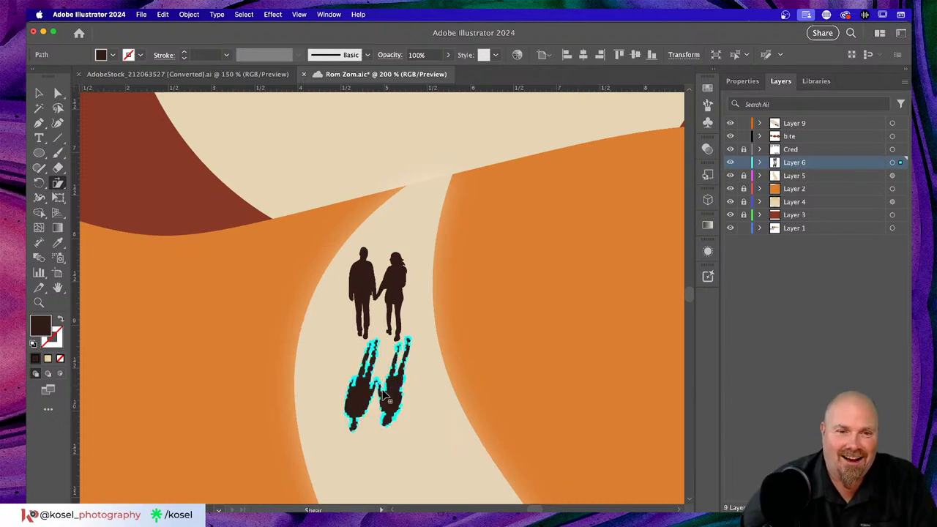
Nudge the shadow up and left to meet the couple's feet, and expand Layer 6
left_click(39, 93)
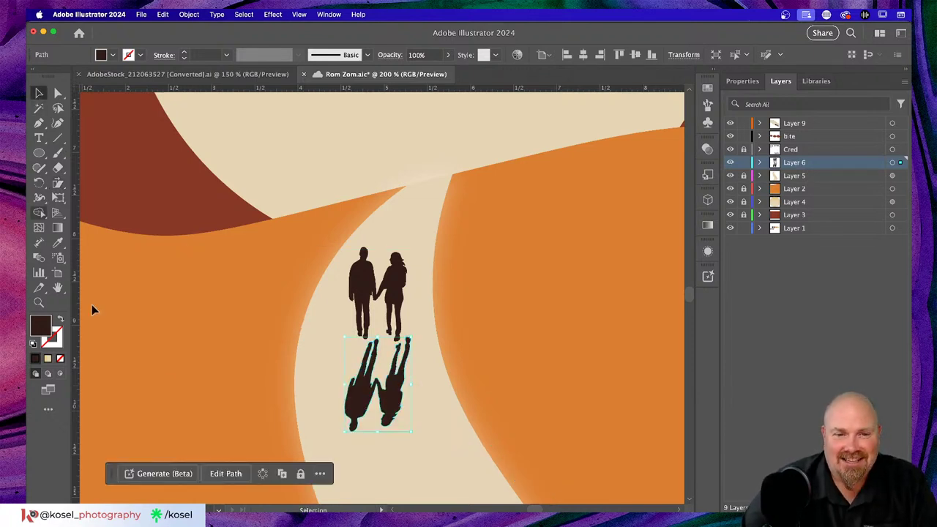
left_click_drag(386, 386, 377, 385)
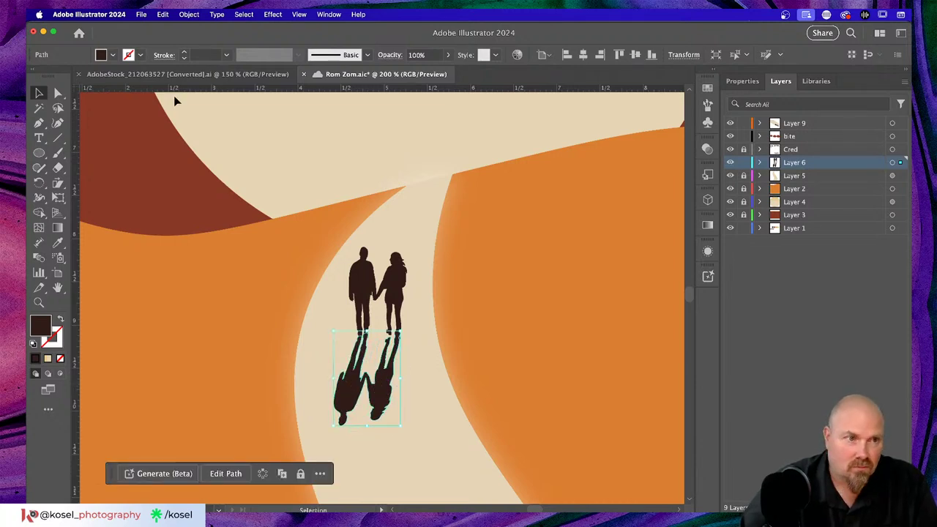
left_click(760, 163)
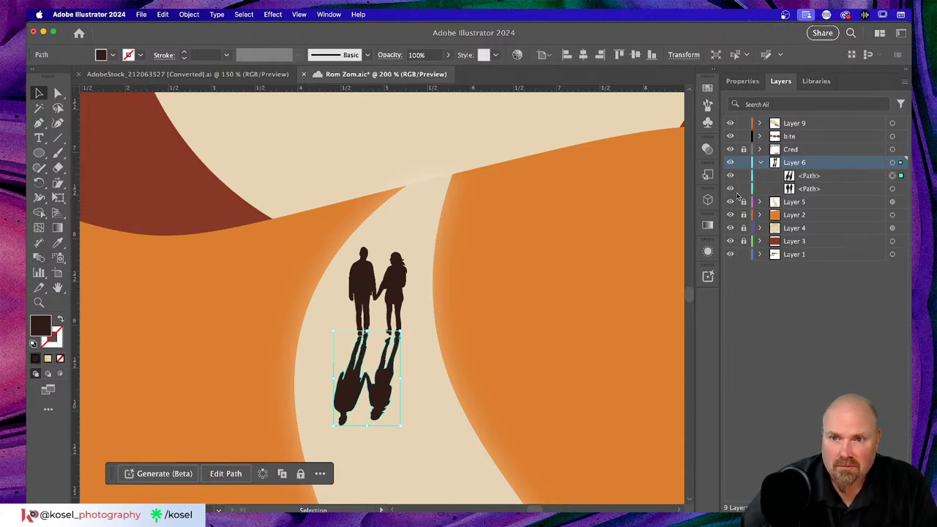
Lower the shadow's opacity to about 41% in the Appearance panel
left_click(707, 252)
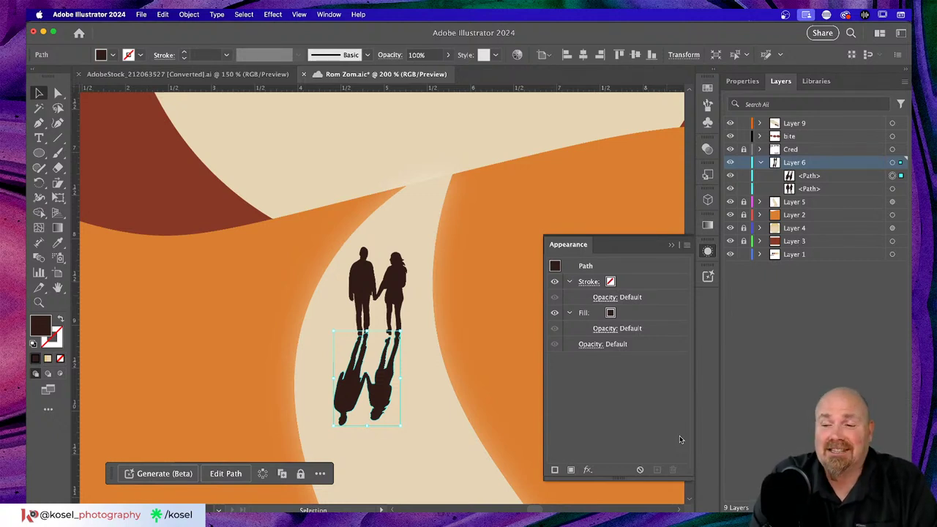
left_click(590, 345)
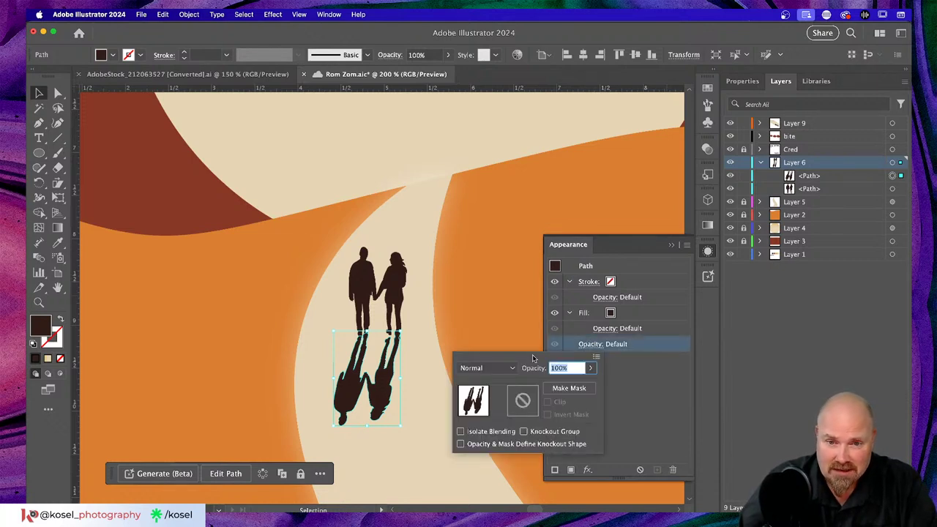
left_click(591, 368)
left_click_drag(589, 385, 565, 384)
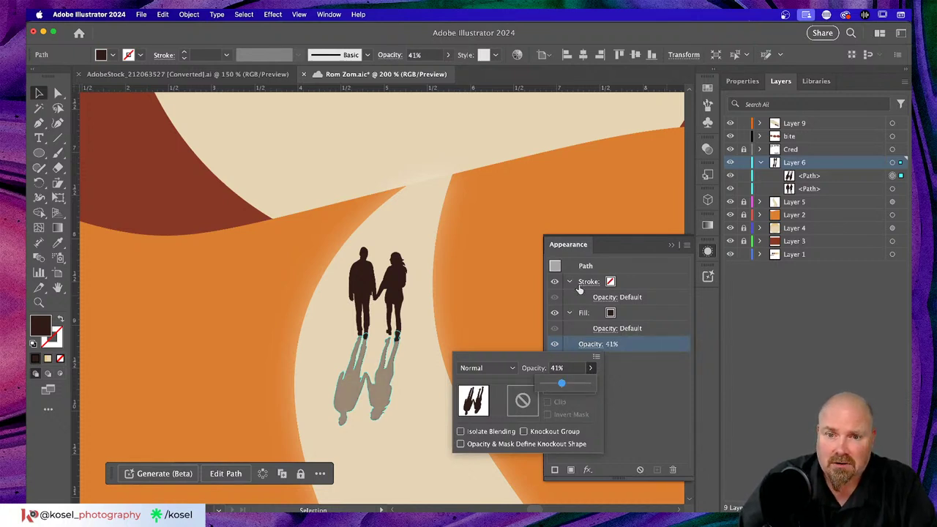
left_click(654, 408)
Apply a Gaussian Blur effect to the shadow
left_click(644, 404)
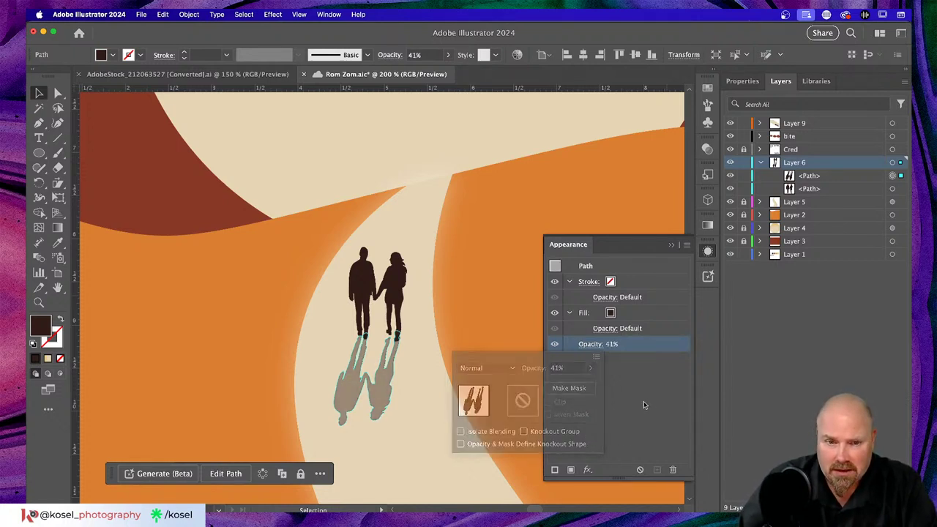
left_click(588, 470)
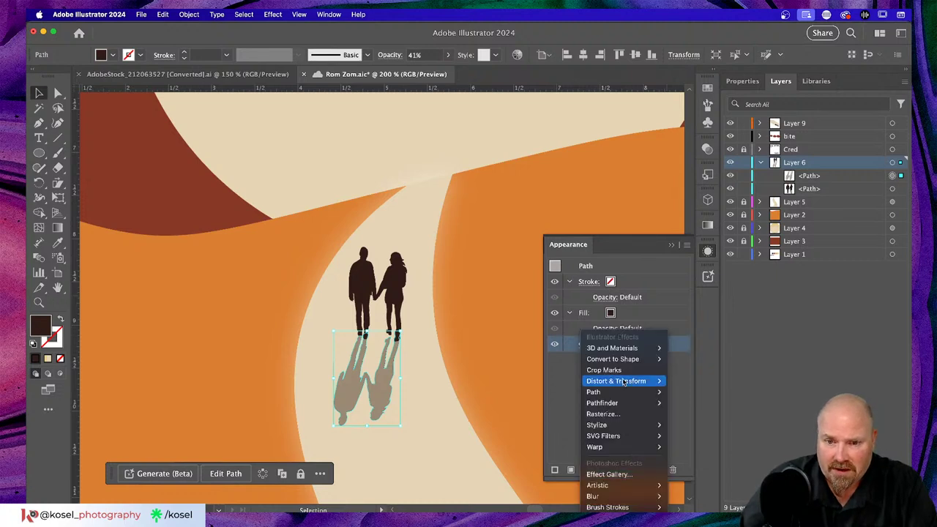
mouse_move(626, 383)
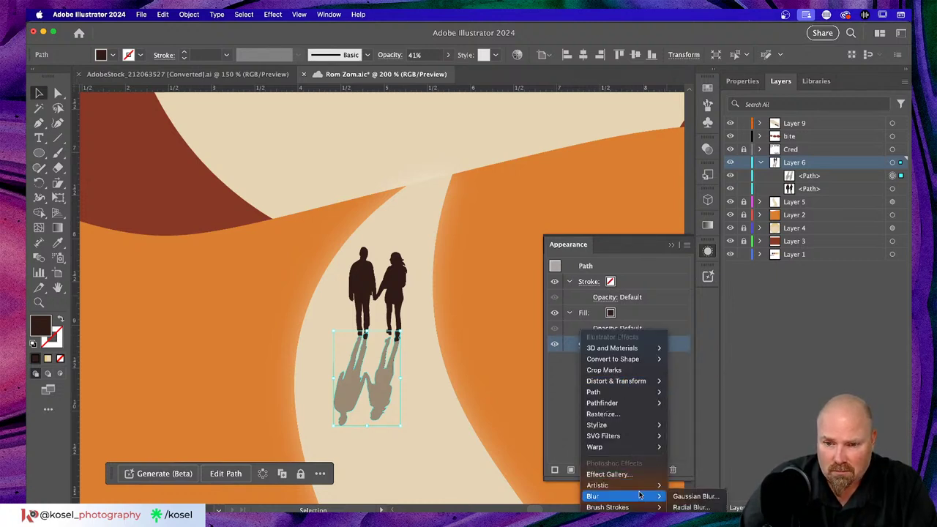
left_click(707, 501)
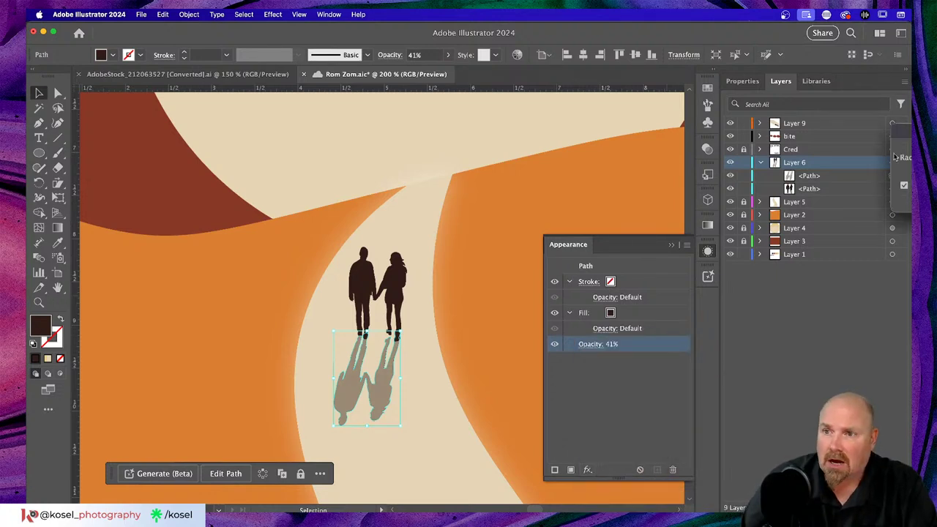
left_click_drag(396, 134, 533, 143)
left_click(627, 169)
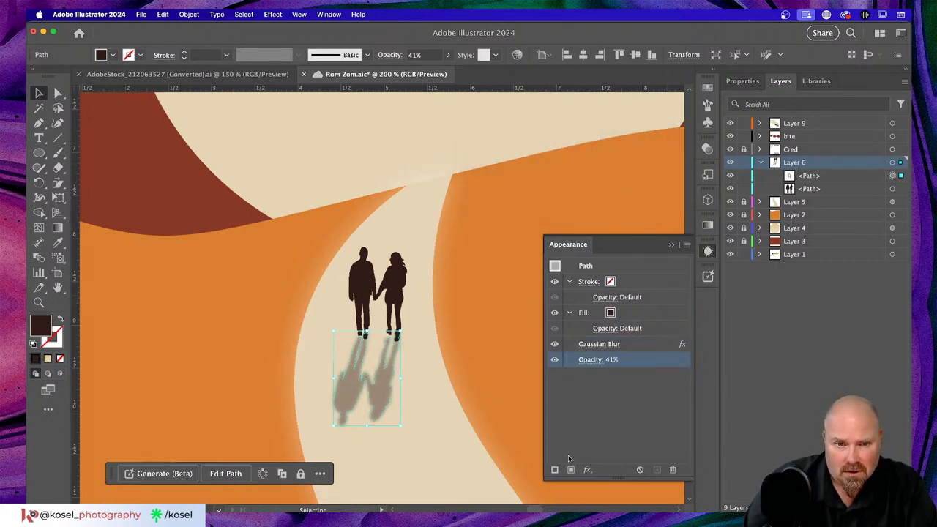
Set the shadow's opacity to exactly 40% and deselect it
left_click(599, 360)
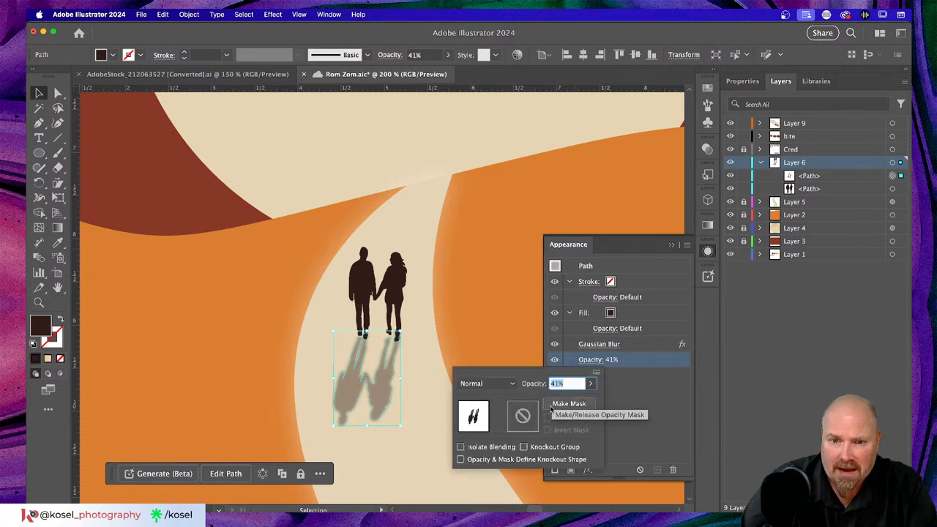
left_click(593, 384)
mouse_move(563, 403)
left_mouse_down()
mouse_move(583, 400)
mouse_move(561, 399)
left_mouse_up()
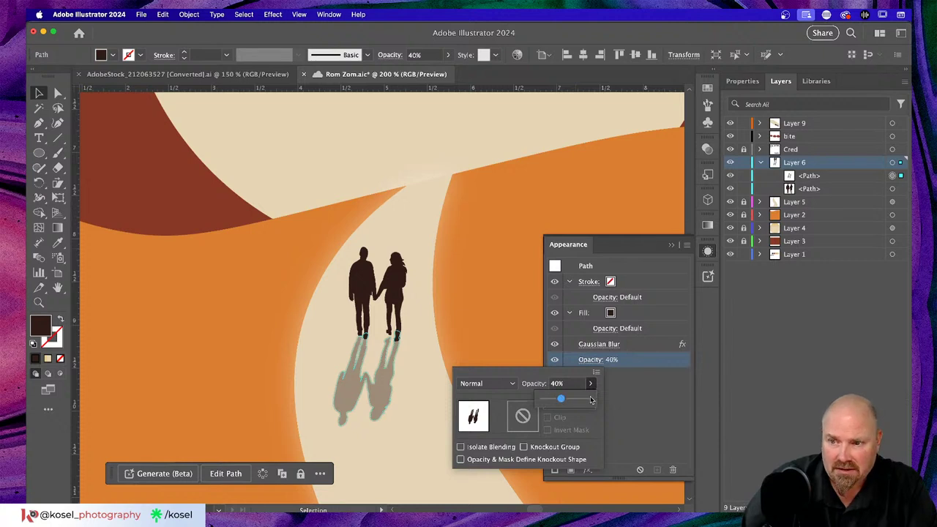
left_click(628, 249)
left_click(492, 328)
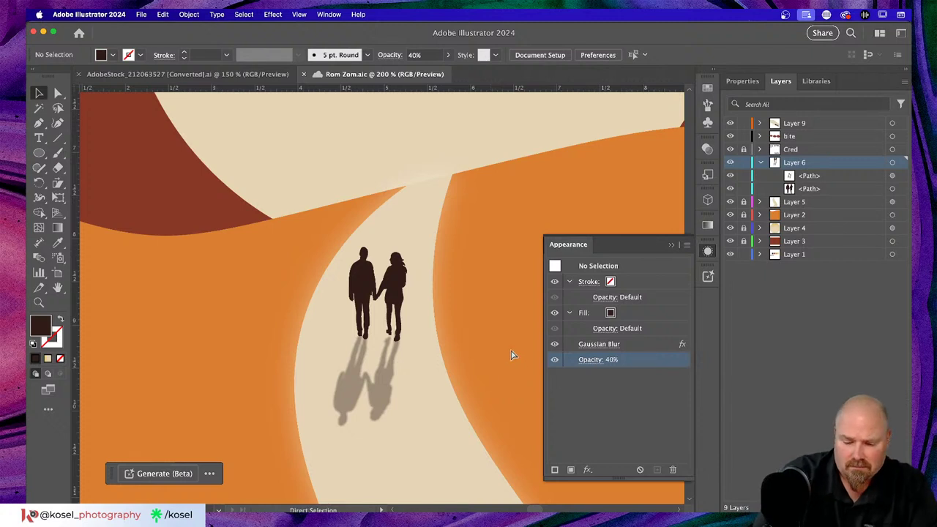
Choose the Pen tool with a light beige fill, zoomed in on the couple's shadows
key("super+minus")
key("super+minus")
key("super+minus")
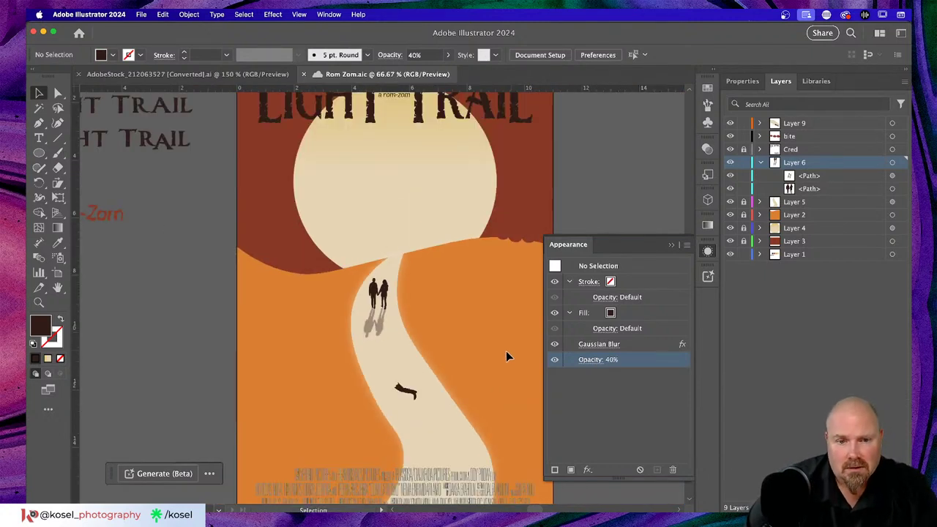
scroll(507, 355, "up", 2)
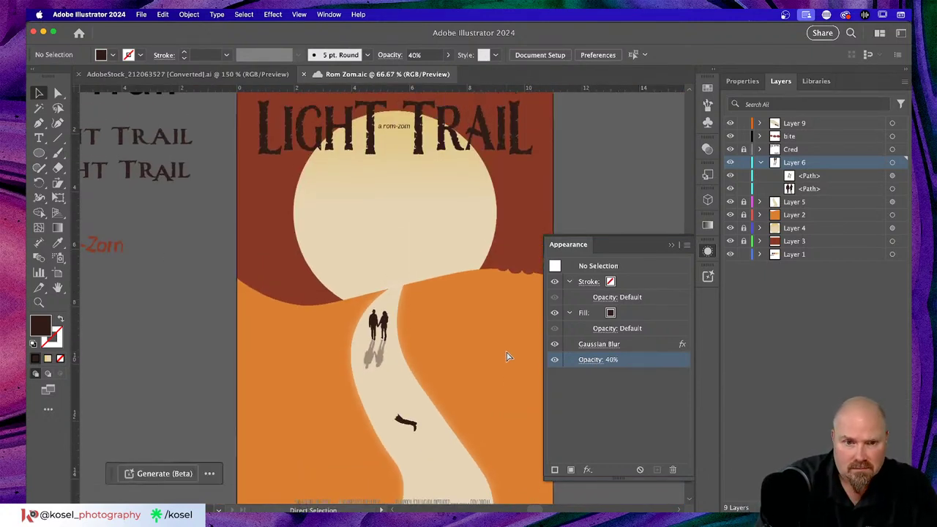
key("super+plus")
key("super+plus")
key("super+plus")
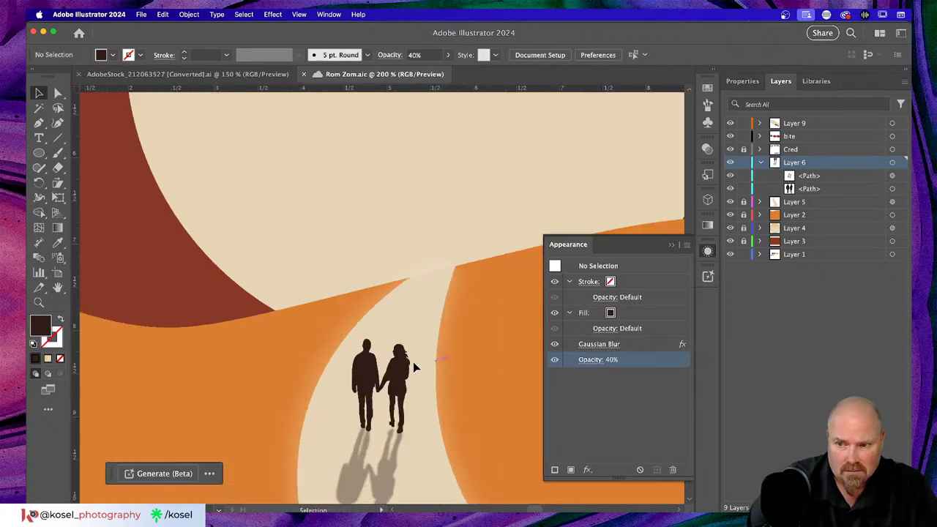
scroll(413, 366, "down", 5)
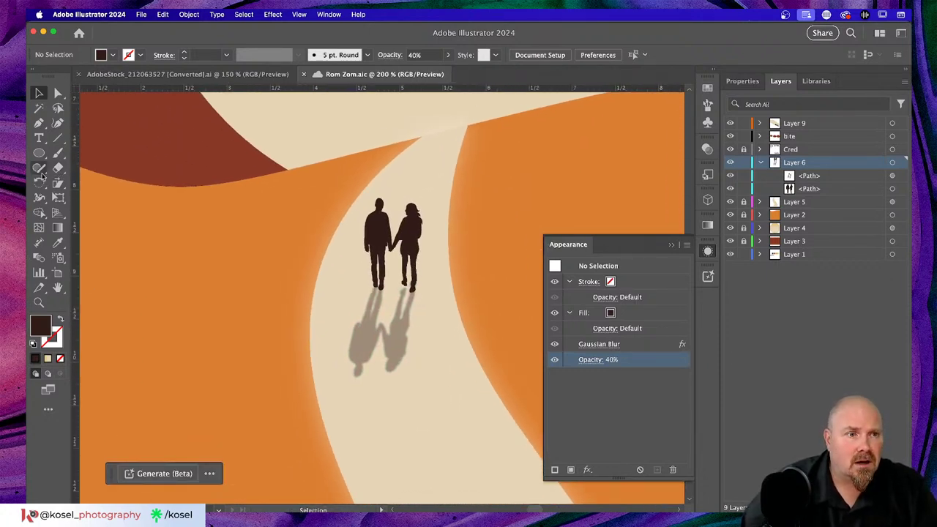
left_click_drag(41, 155, 109, 162)
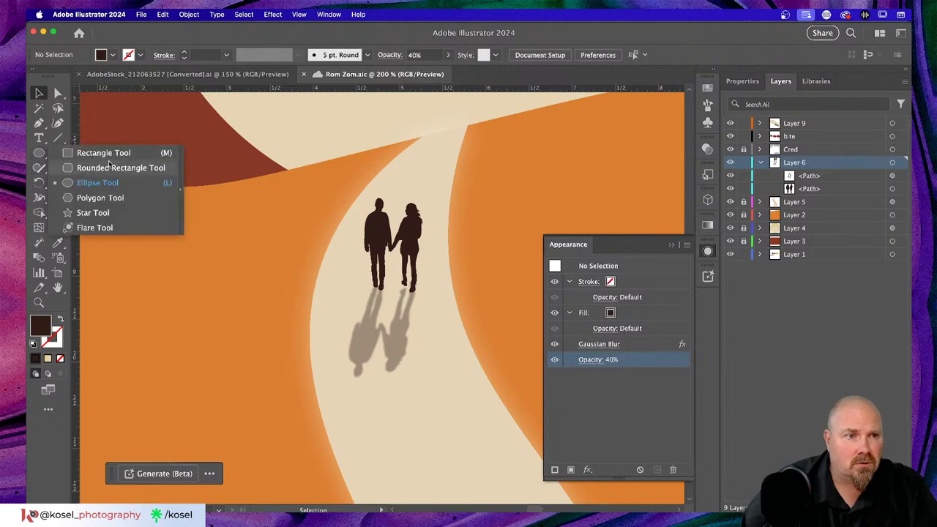
left_click(38, 123)
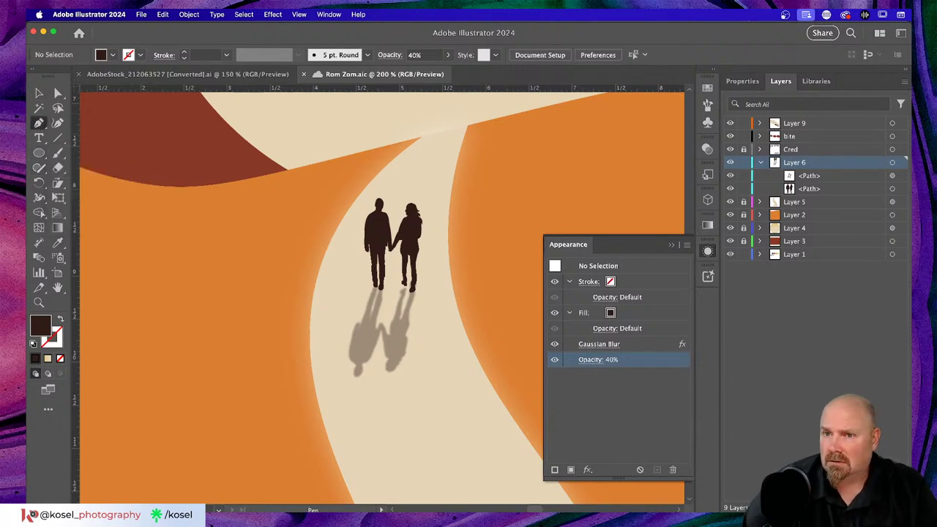
key("a")
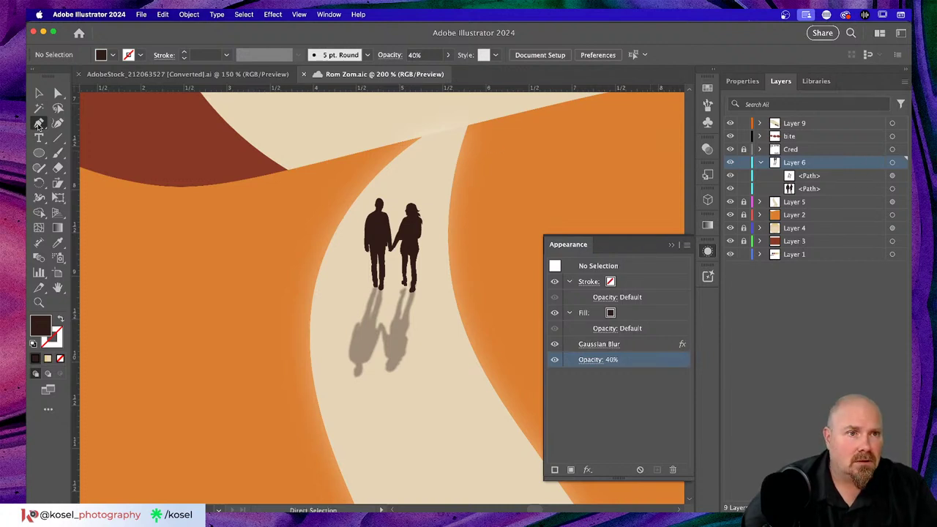
left_click(113, 56)
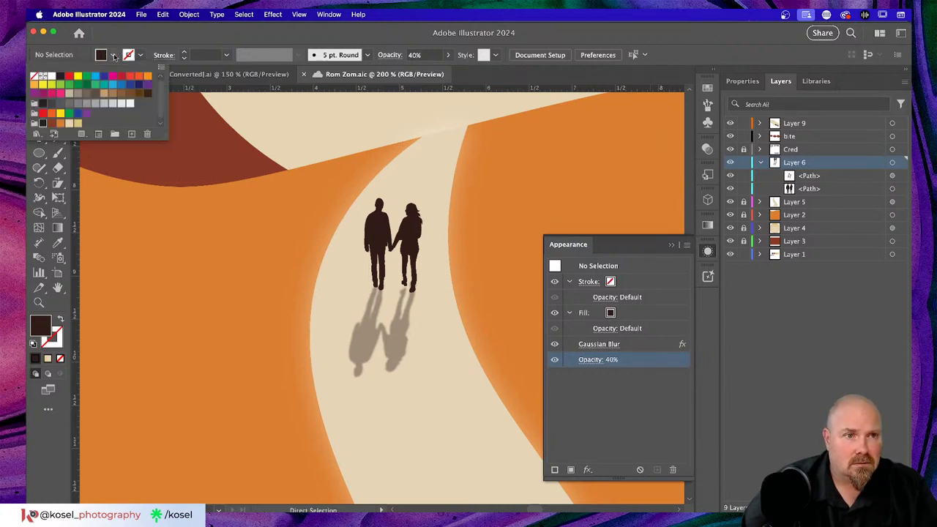
left_click(69, 123)
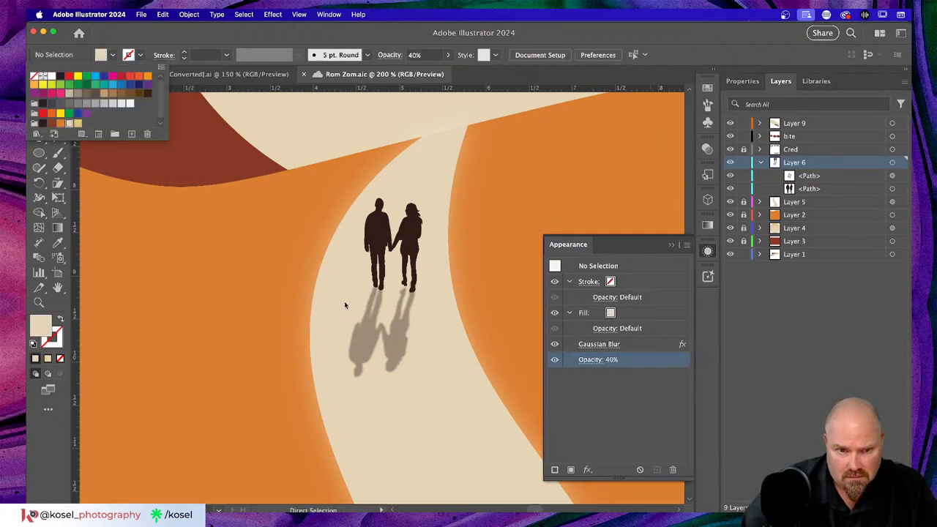
key("Escape")
key("p")
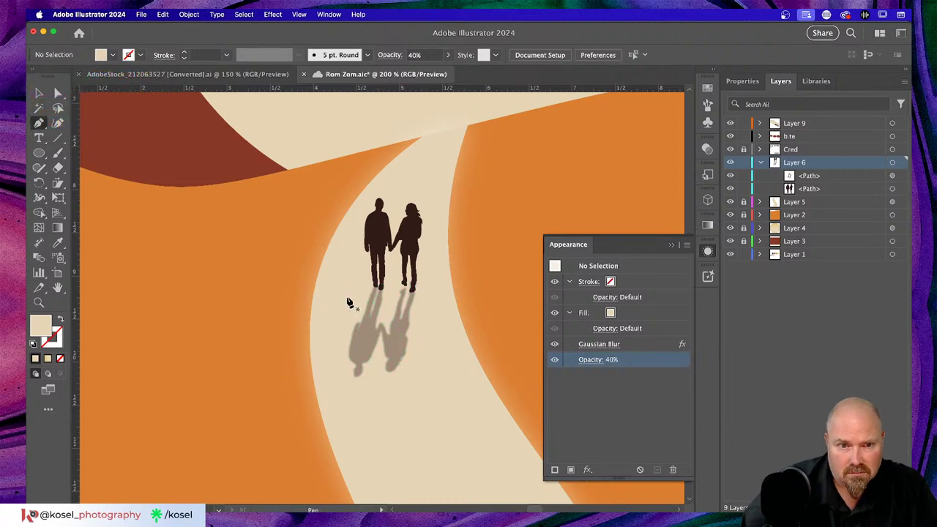
Draw a closed four-cornered shape around the couple's shadows
left_click(348, 297)
left_click(429, 304)
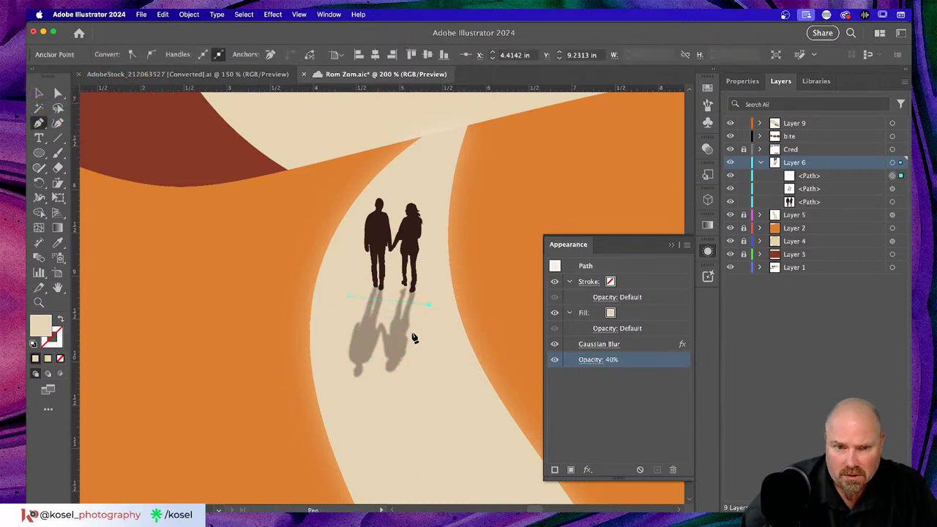
left_click(410, 392)
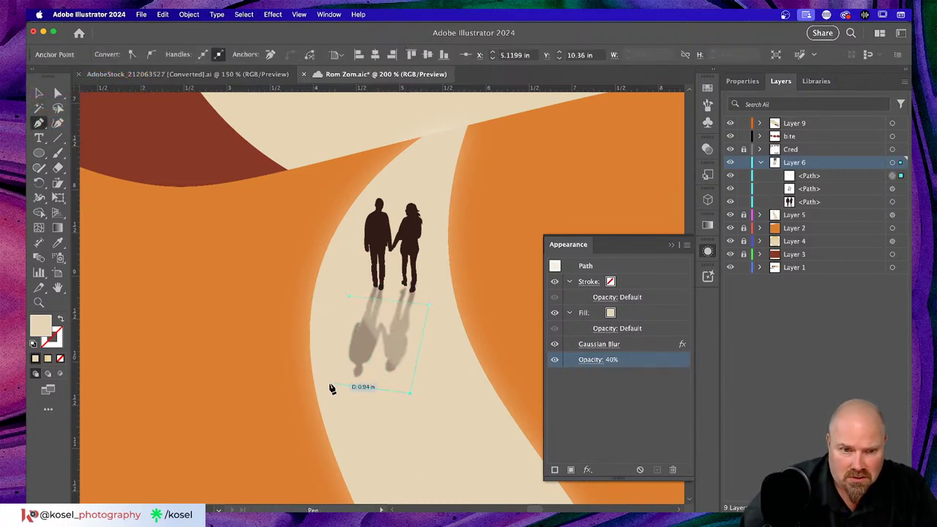
left_click(330, 383)
left_click(349, 297)
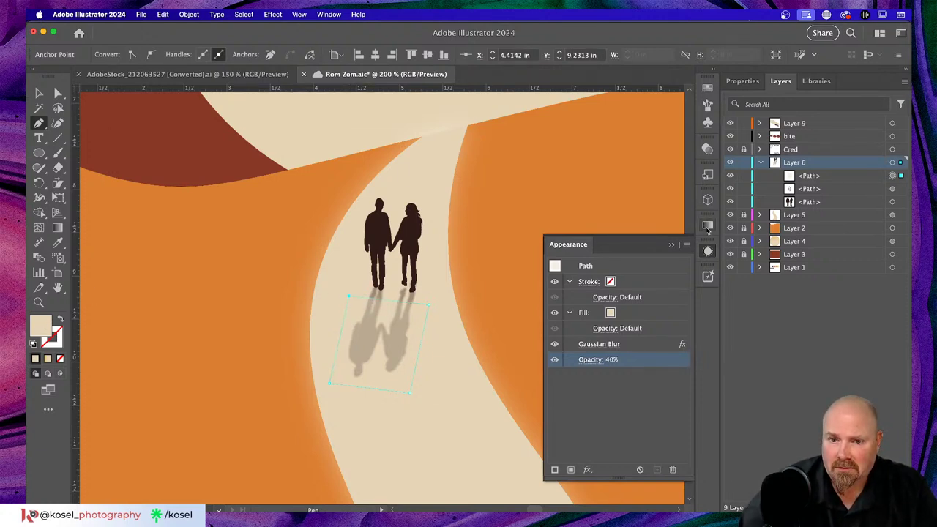
Fill the new shape with the beige Foliage 10 gradient from the Gradients > Foliage library
left_click(612, 314)
left_click(611, 314)
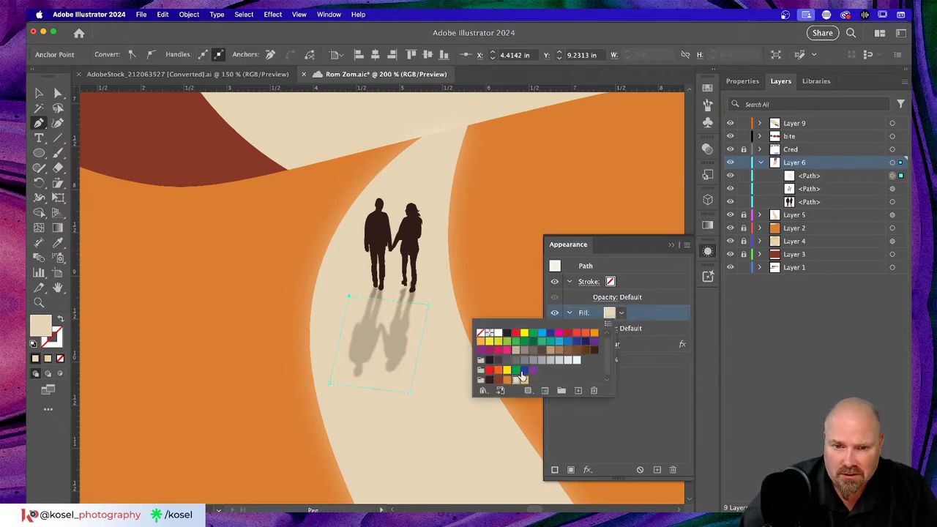
left_click(483, 391)
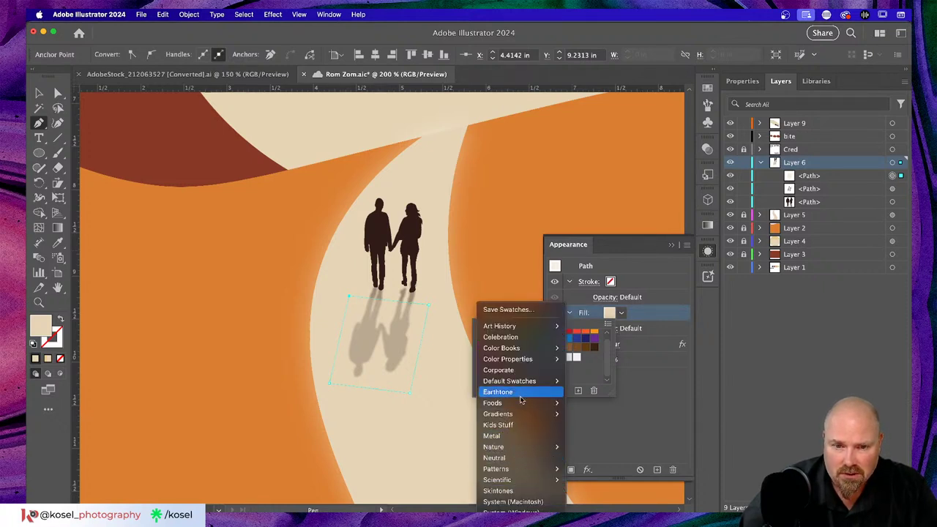
mouse_move(520, 415)
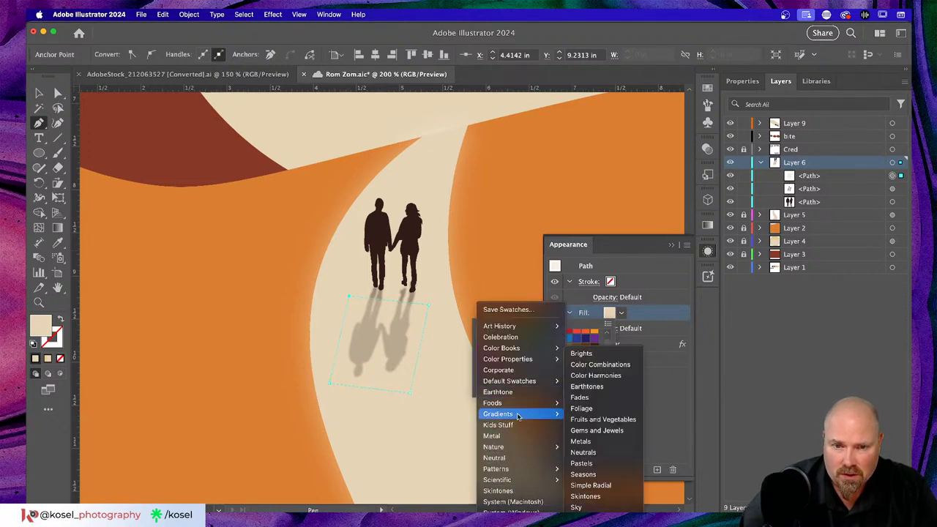
left_click(602, 409)
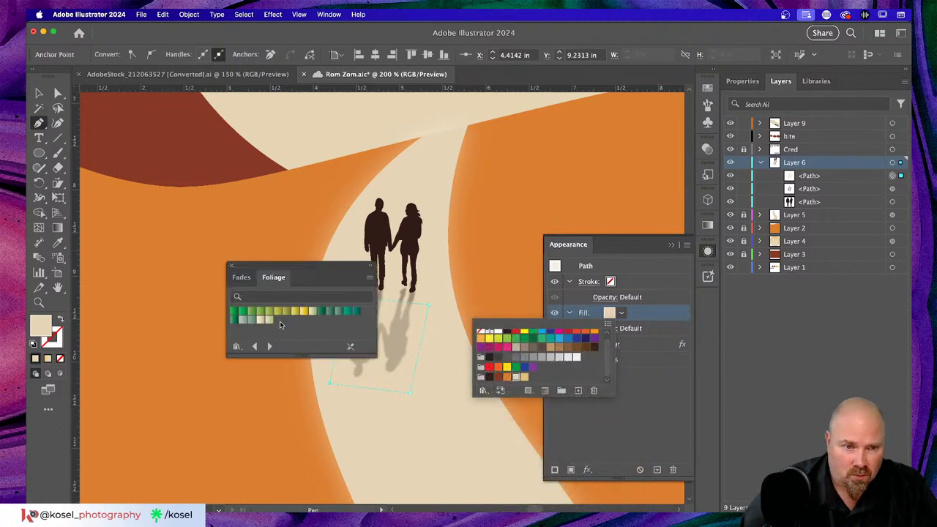
left_click(258, 323)
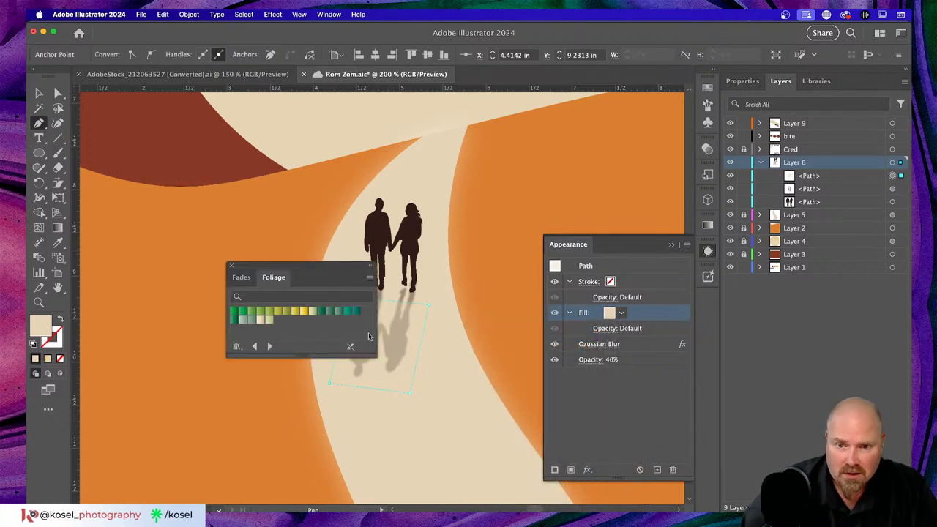
left_click(259, 320)
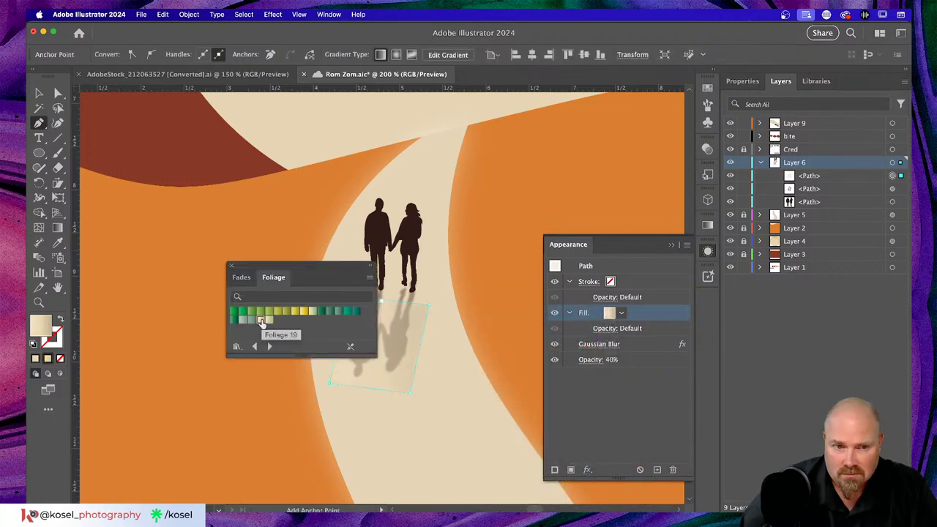
left_click(231, 265)
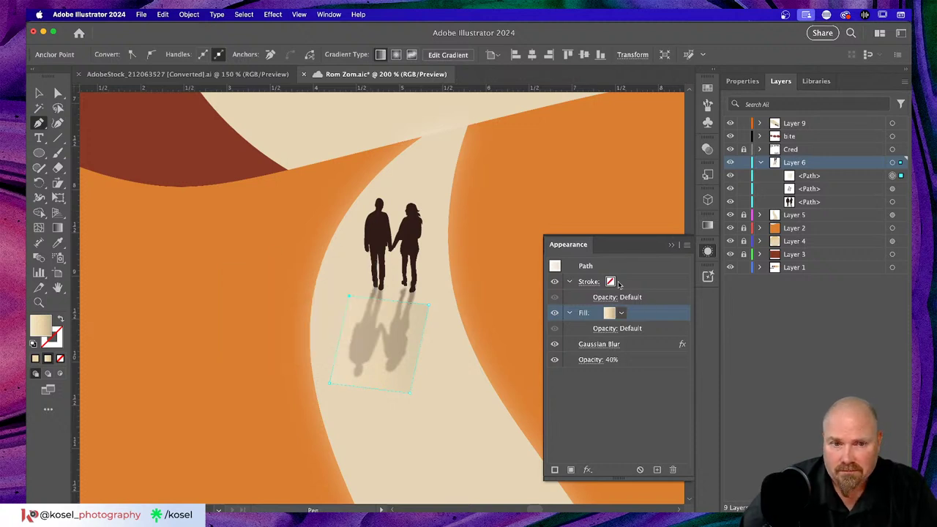
Set the gradient angle to 90° and make the left stop tan at 100% opacity
left_click(708, 225)
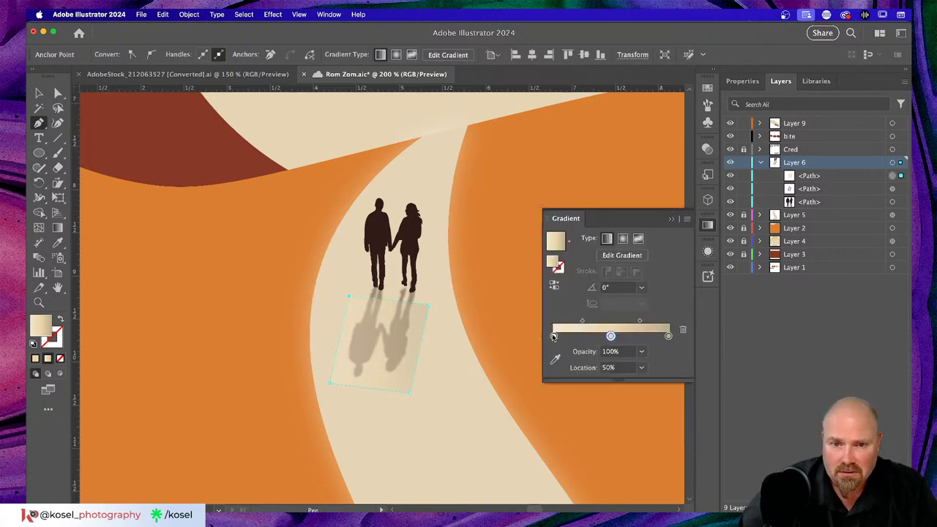
left_click(554, 336)
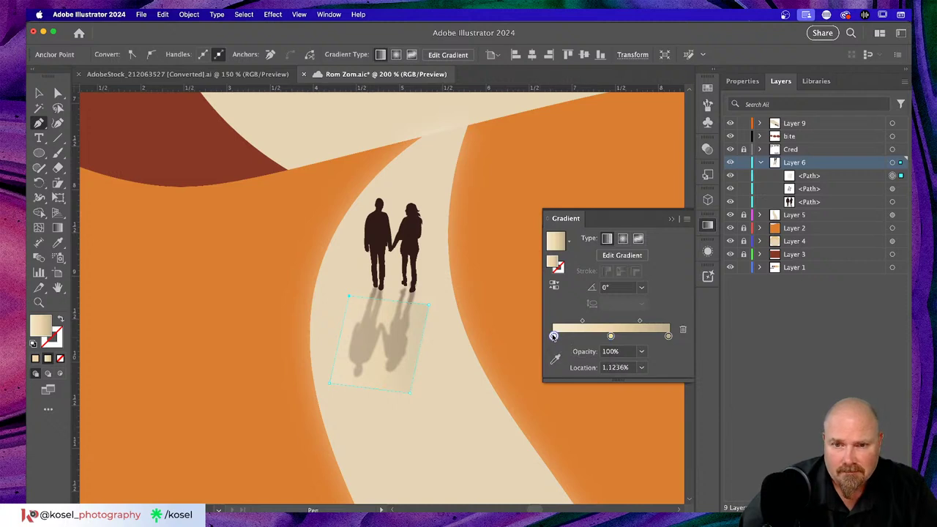
left_click(642, 287)
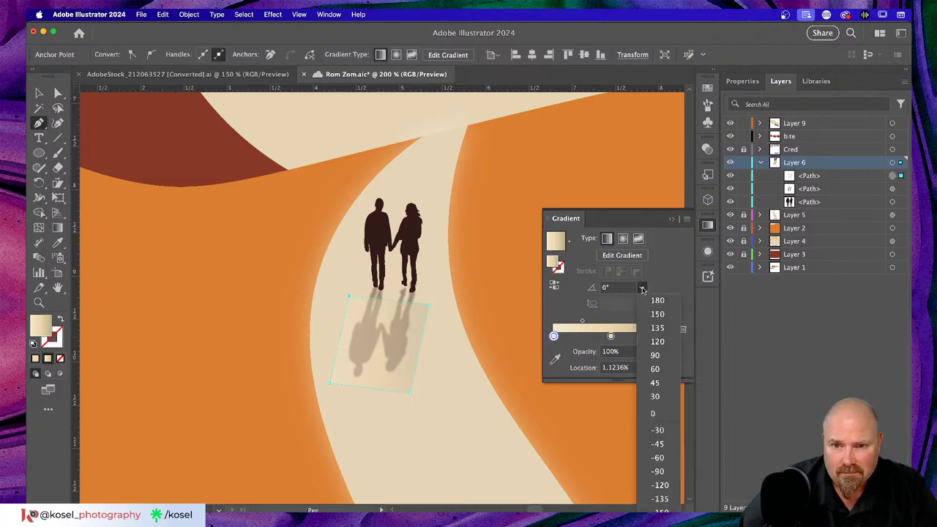
left_click(660, 356)
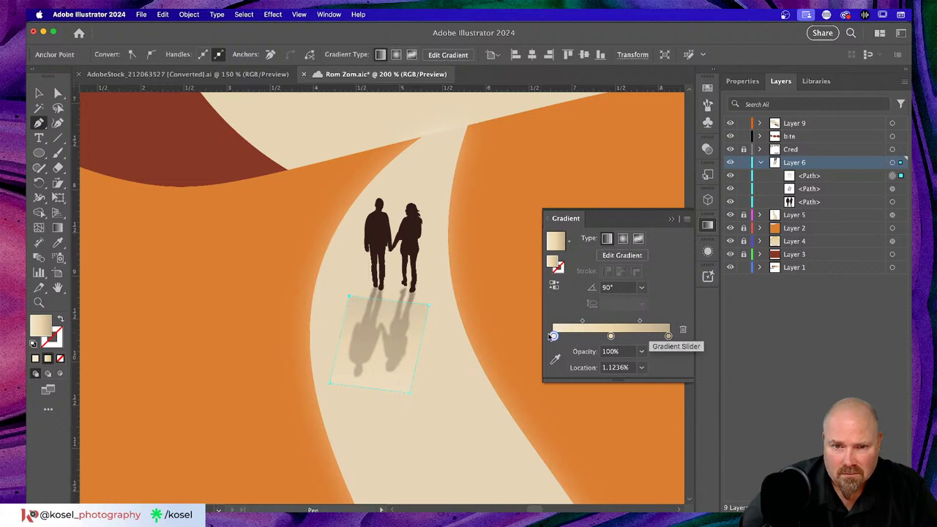
double_click(553, 336)
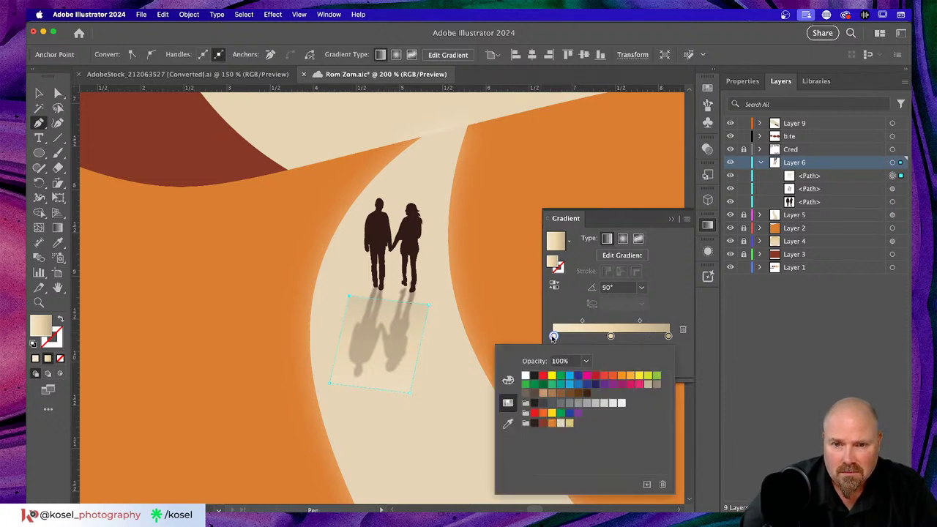
key("Escape")
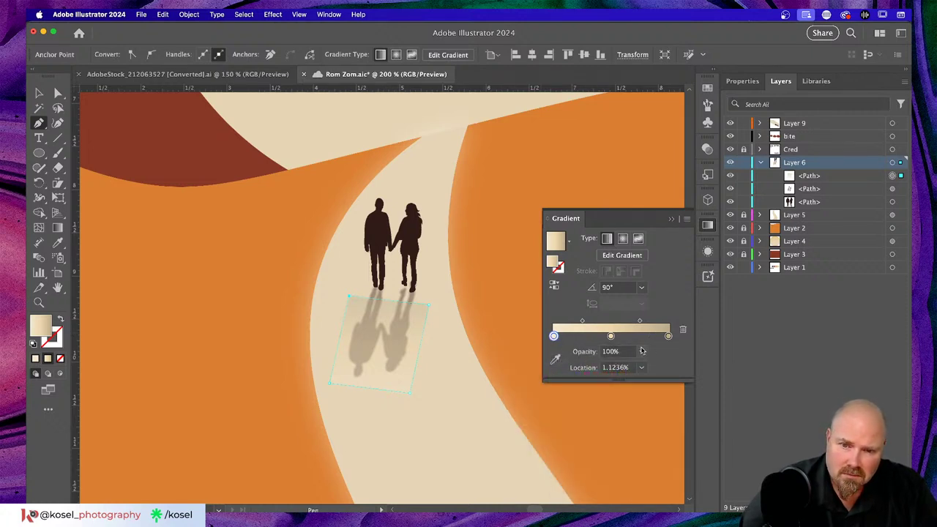
left_click(641, 351)
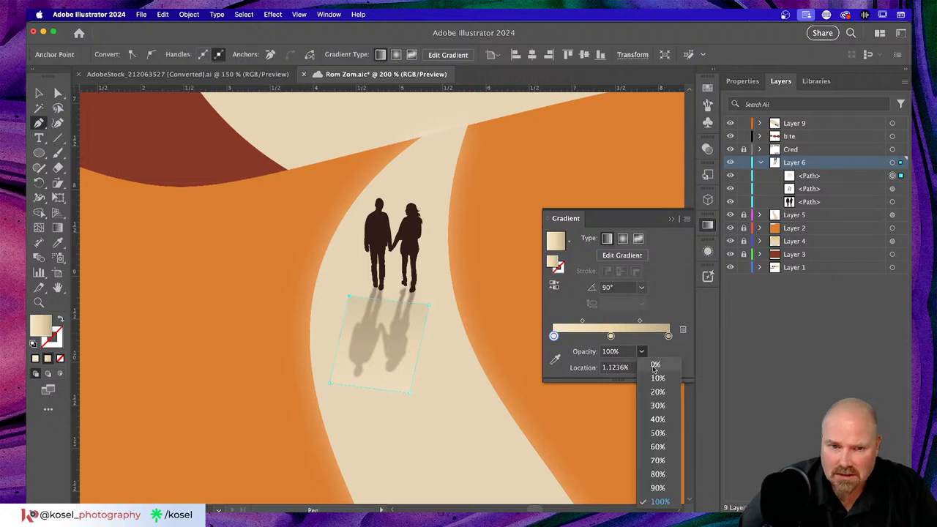
left_click(655, 365)
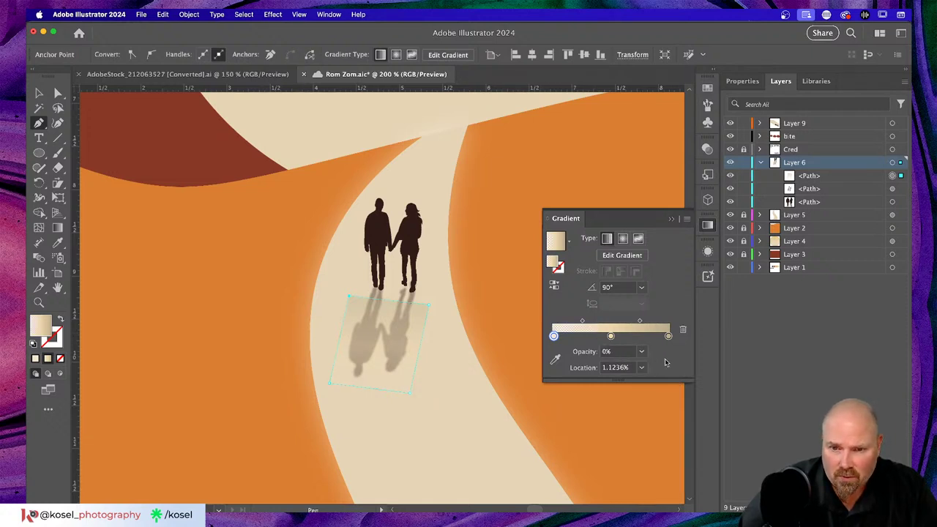
left_click(641, 352)
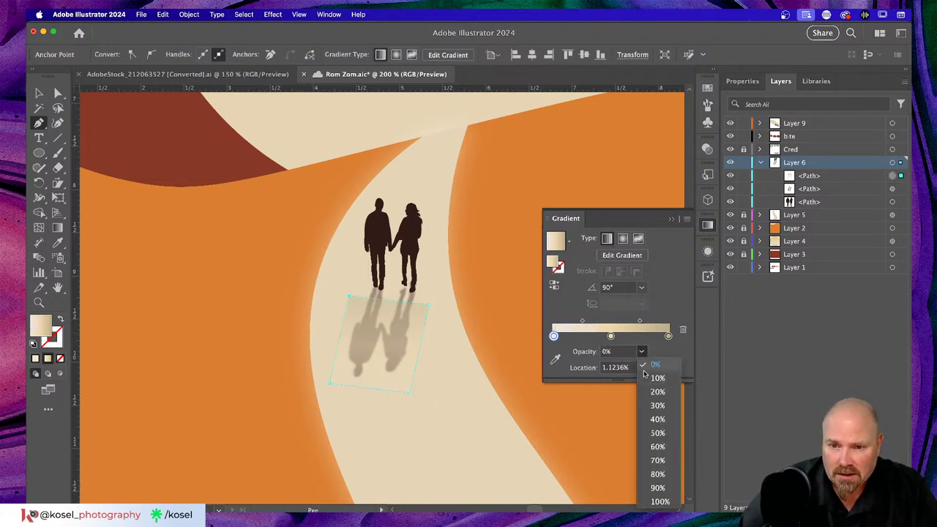
left_click(664, 502)
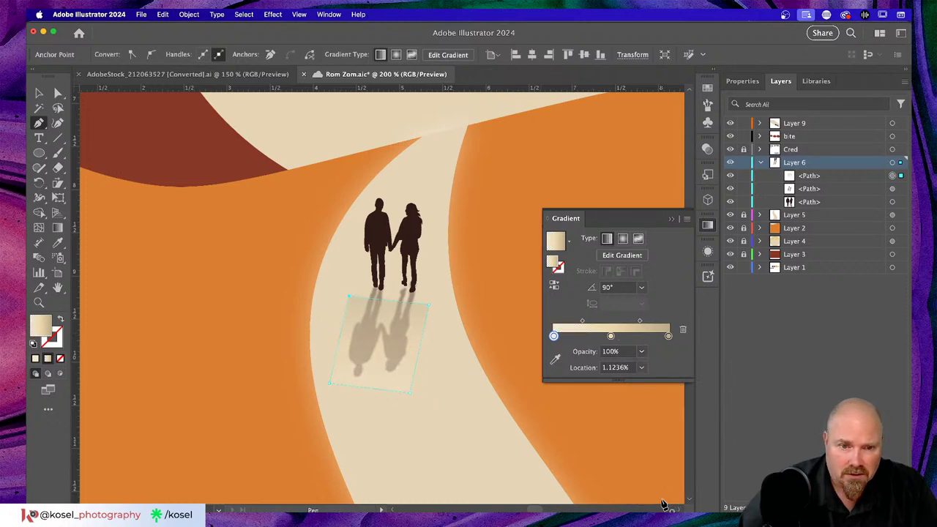
double_click(554, 336)
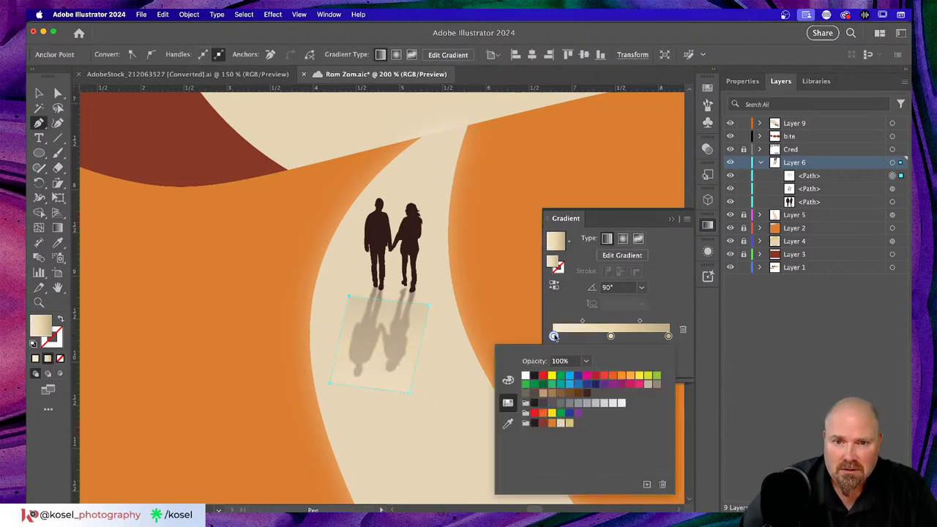
left_click(561, 424)
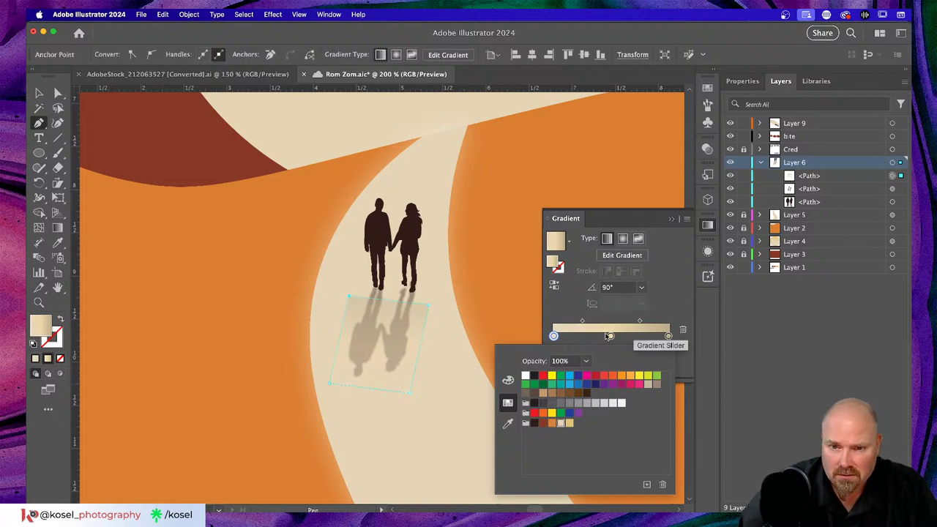
Remove the middle gradient stop and make the right stop tan at 70% opacity
left_click(611, 337)
left_click_drag(612, 339, 614, 367)
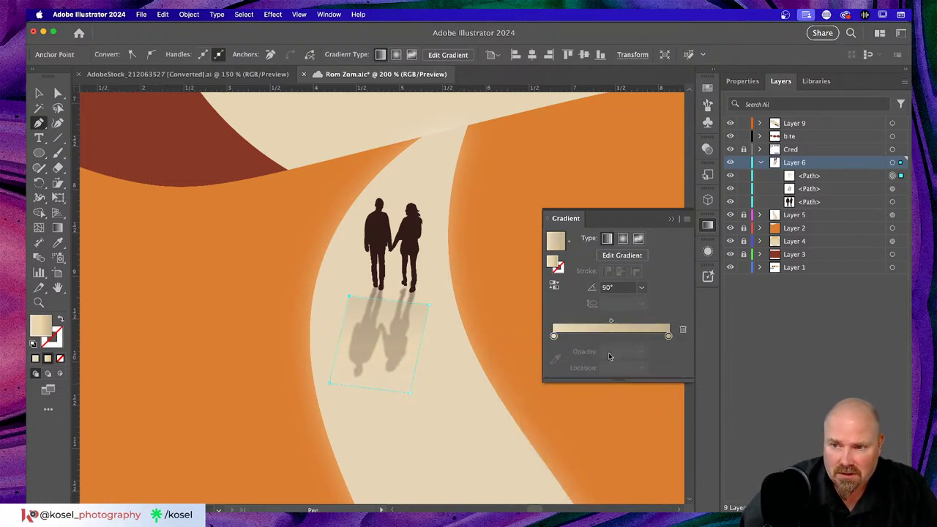
left_click(669, 336)
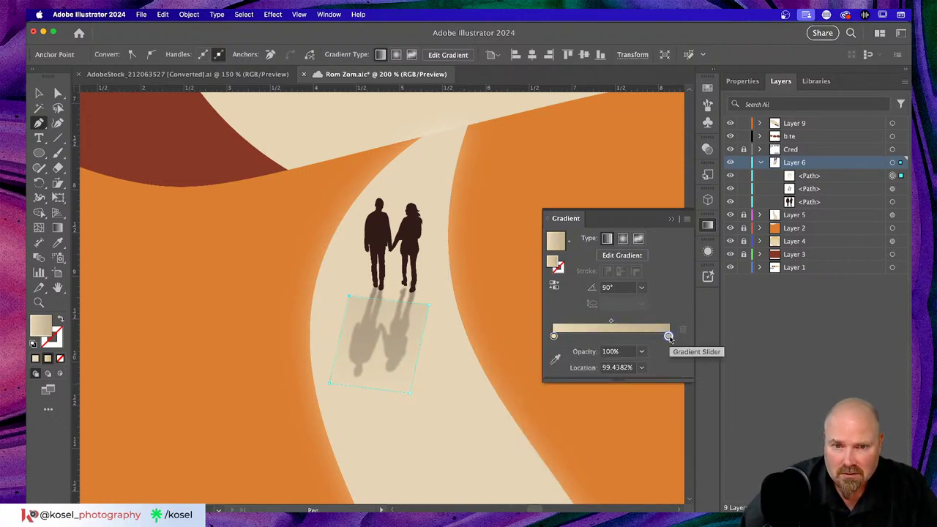
double_click(668, 336)
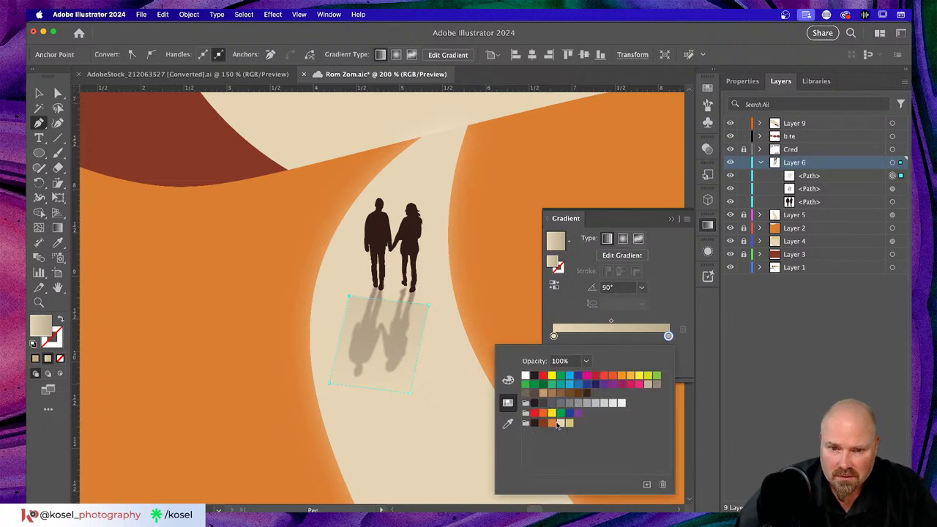
left_click(563, 426)
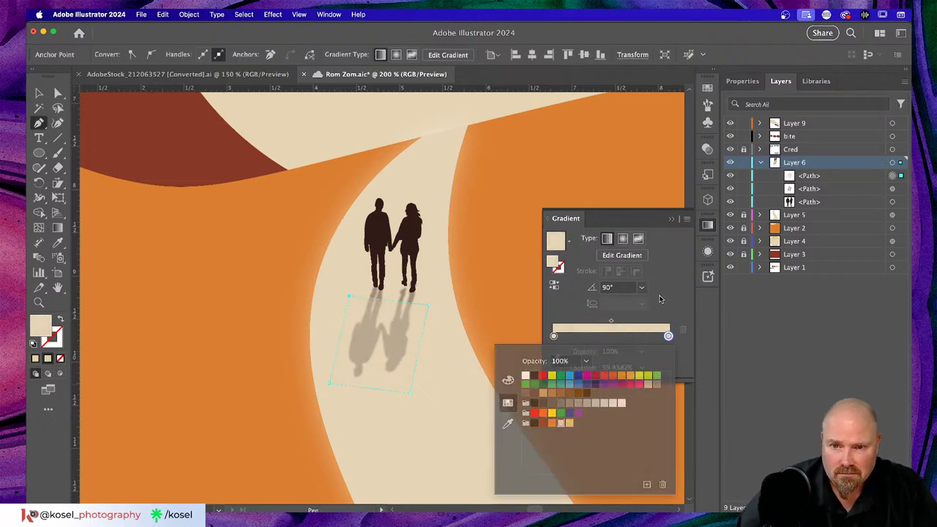
left_click(641, 352)
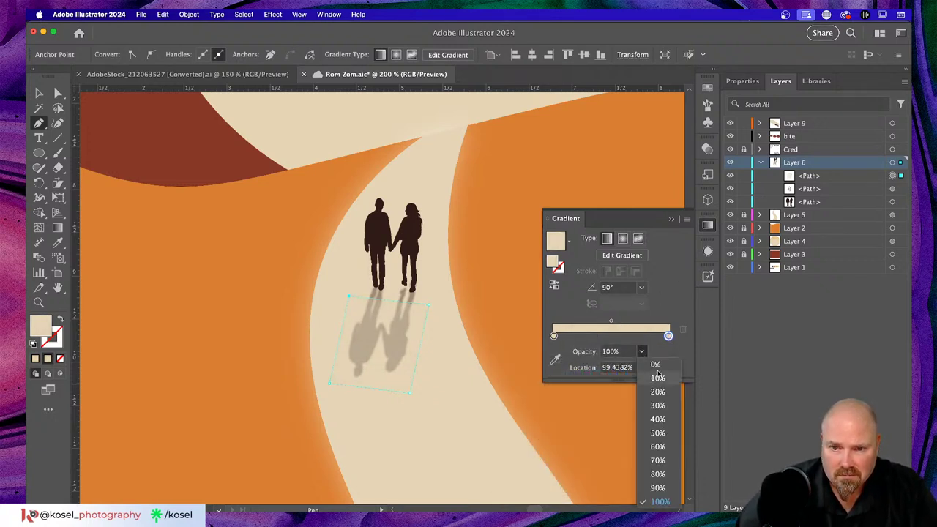
left_click(657, 364)
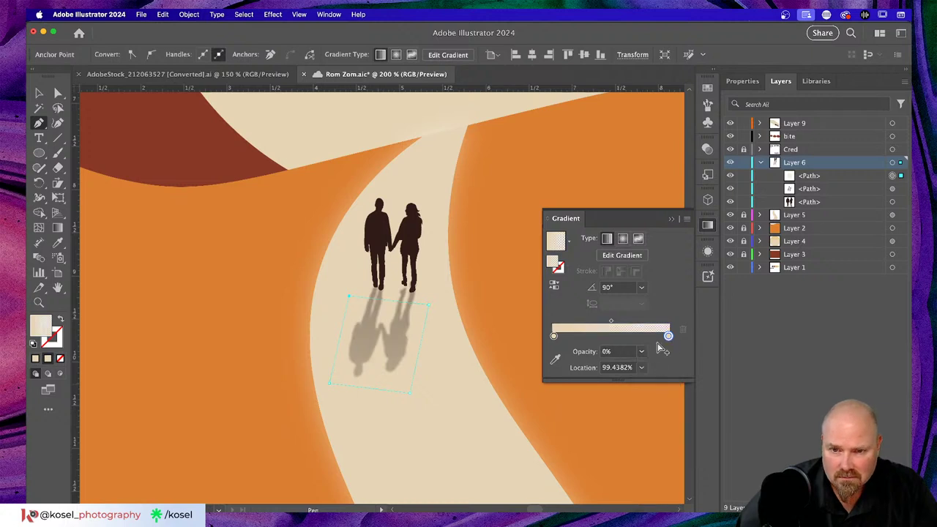
left_click(641, 352)
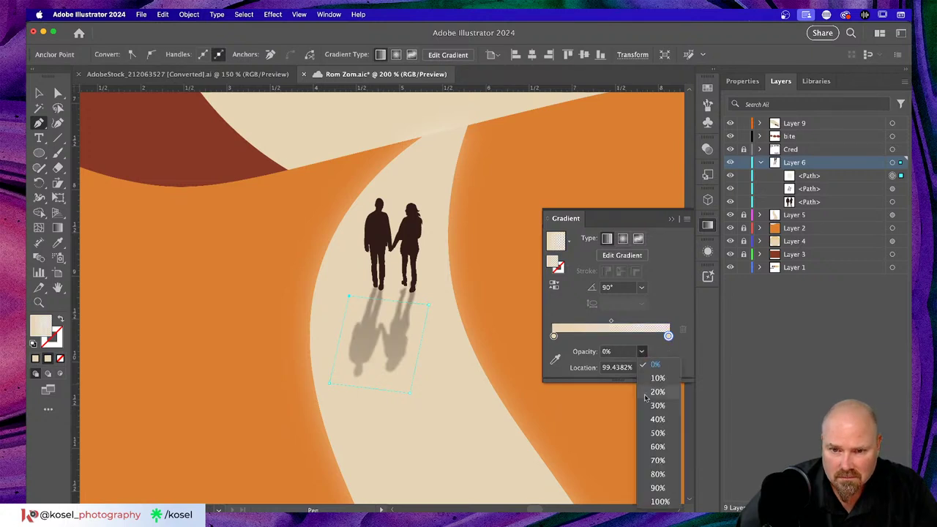
left_click(659, 460)
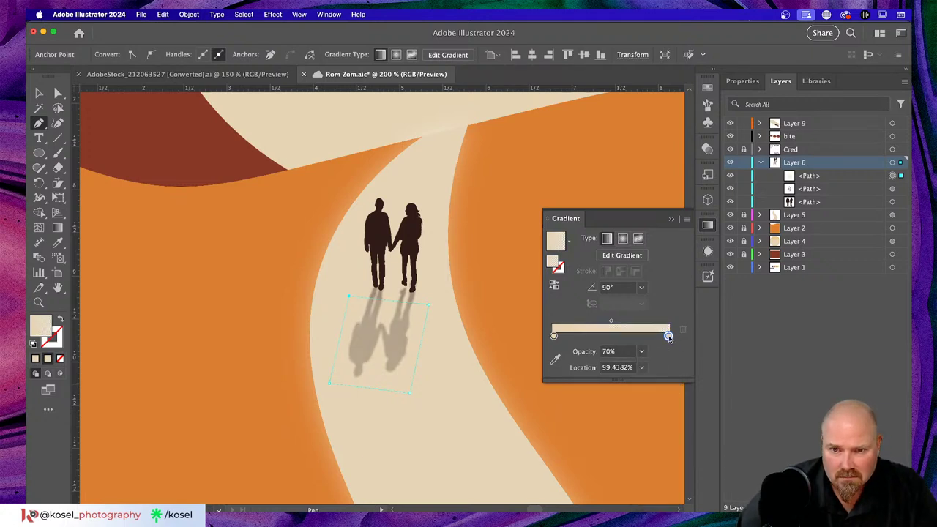
mouse_move(668, 337)
left_mouse_down()
mouse_move(558, 336)
mouse_move(670, 336)
left_mouse_up()
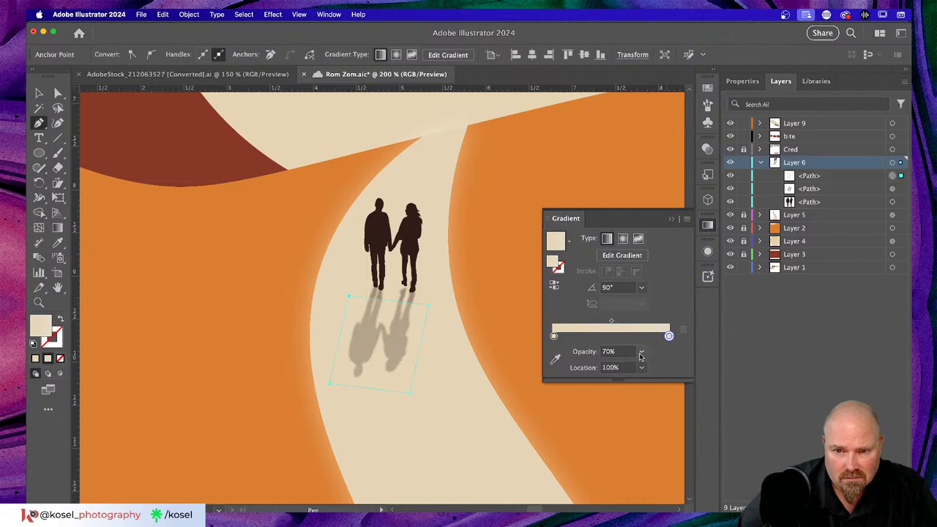
Settle the right stop at 20% opacity and the left at 100%, then deselect
left_click(554, 336)
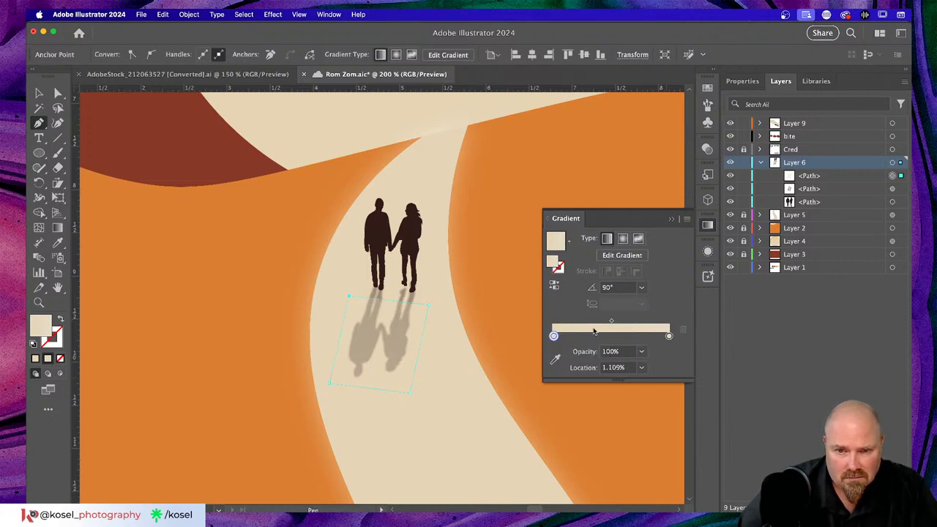
left_click(668, 337)
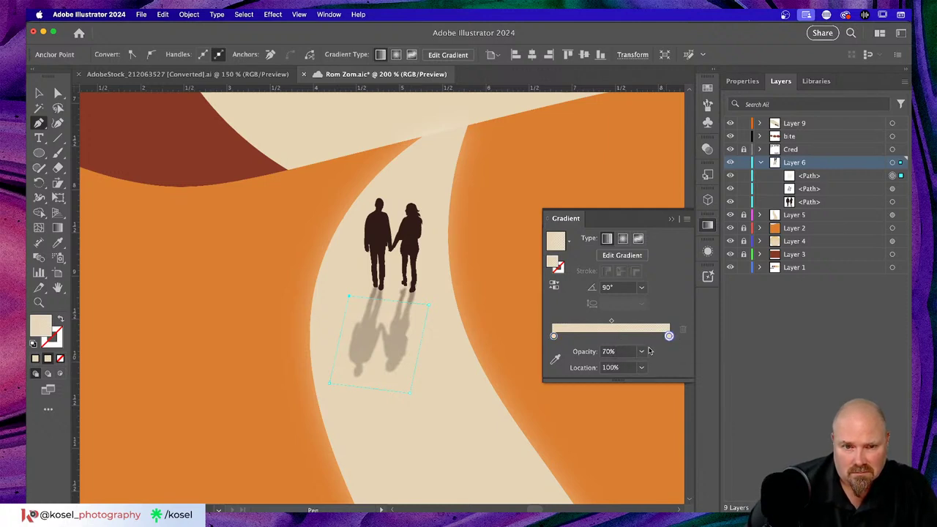
left_click(642, 352)
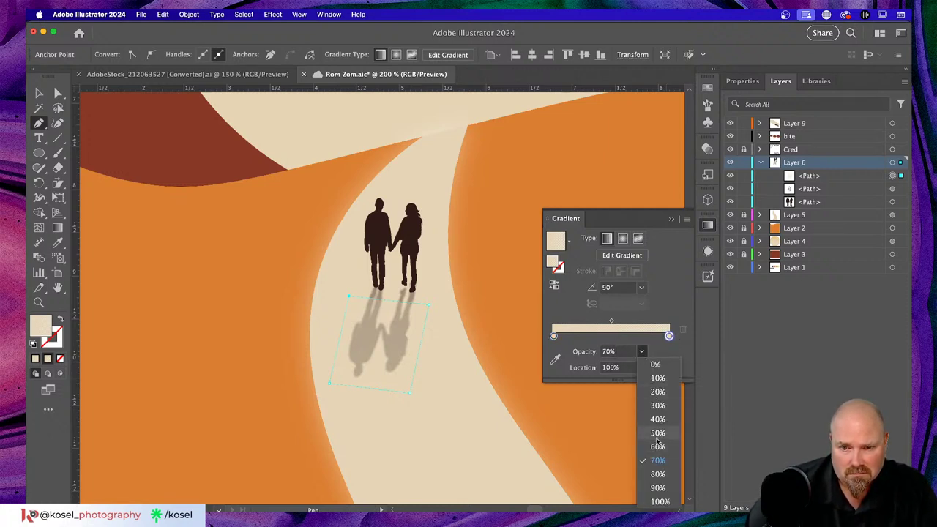
left_click(658, 474)
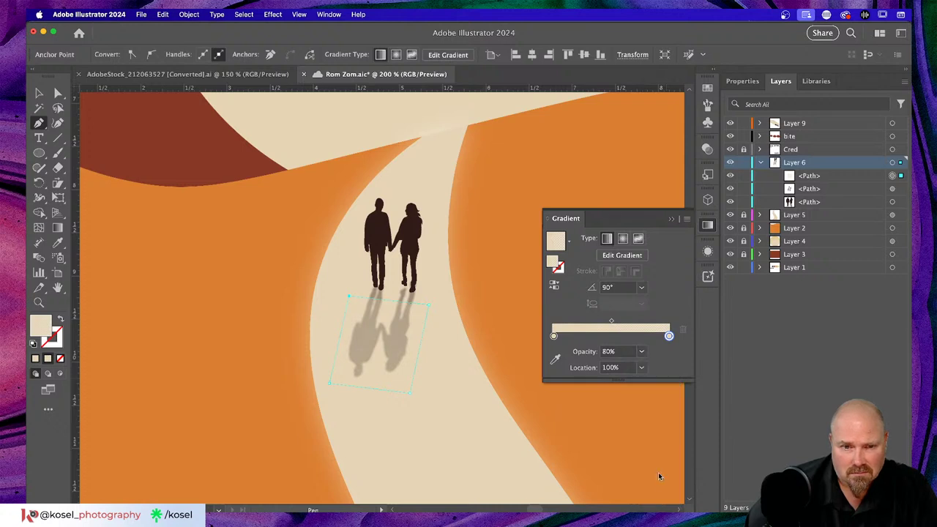
double_click(670, 336)
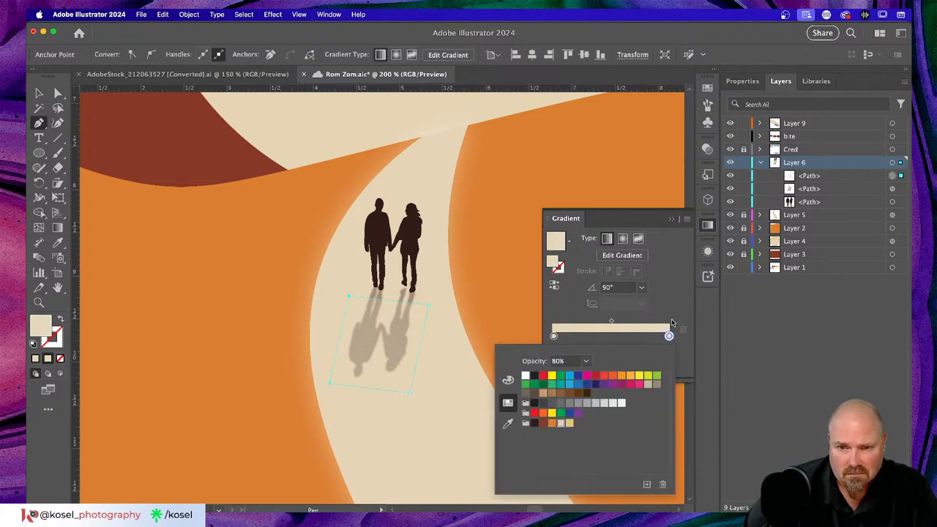
left_click(671, 337)
left_click(642, 352)
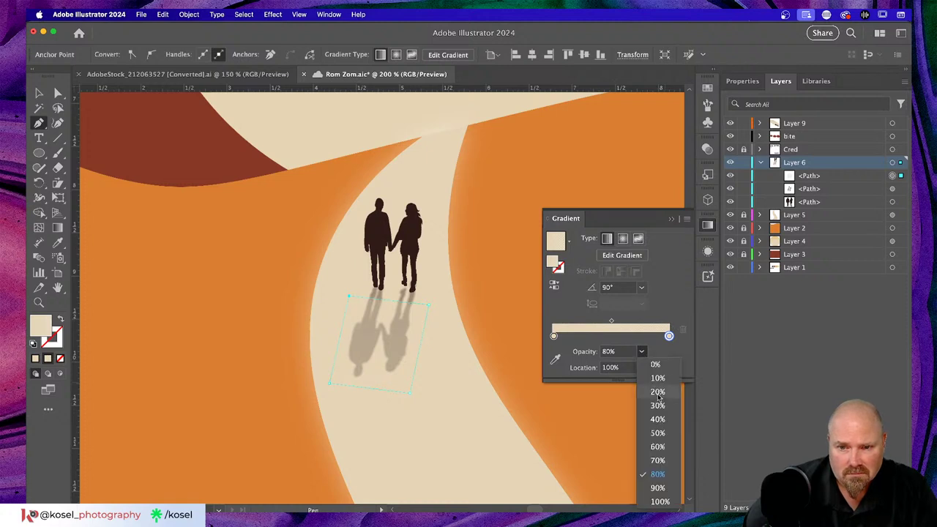
left_click(658, 398)
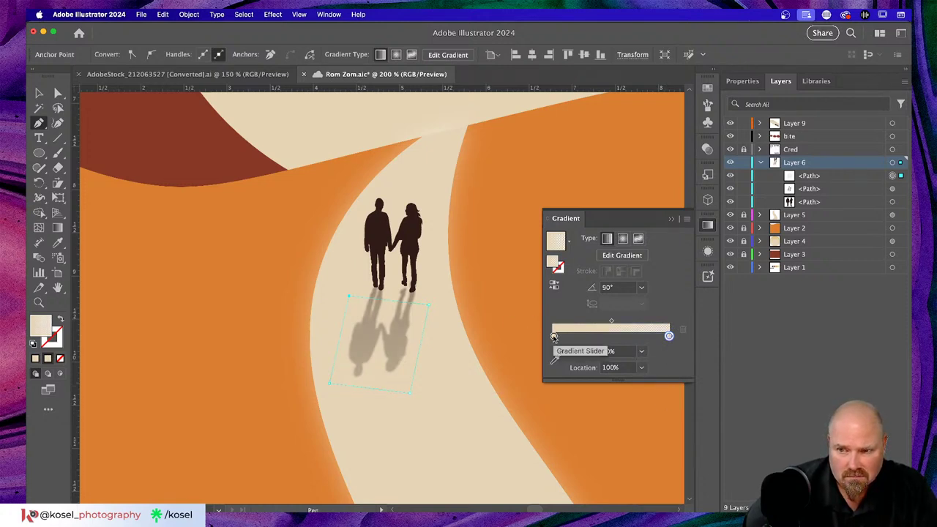
left_click(554, 336)
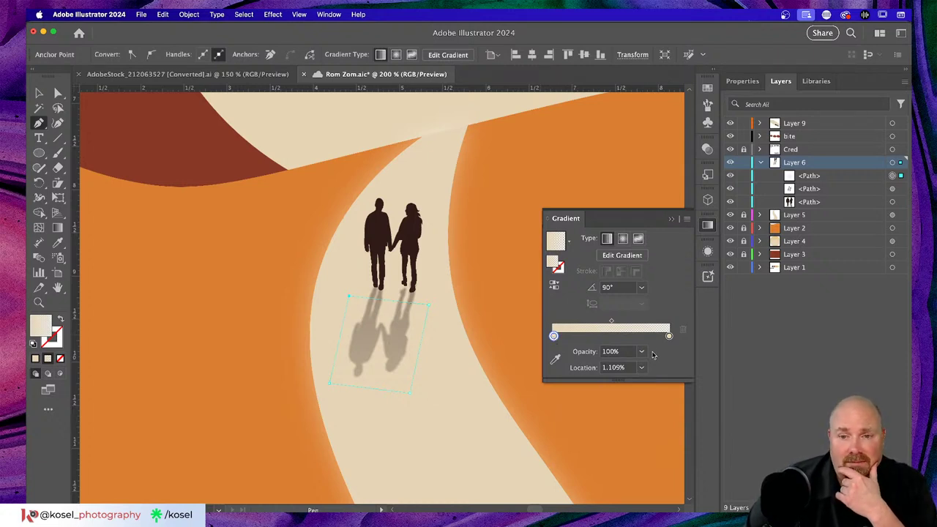
left_click(642, 352)
left_click(657, 420)
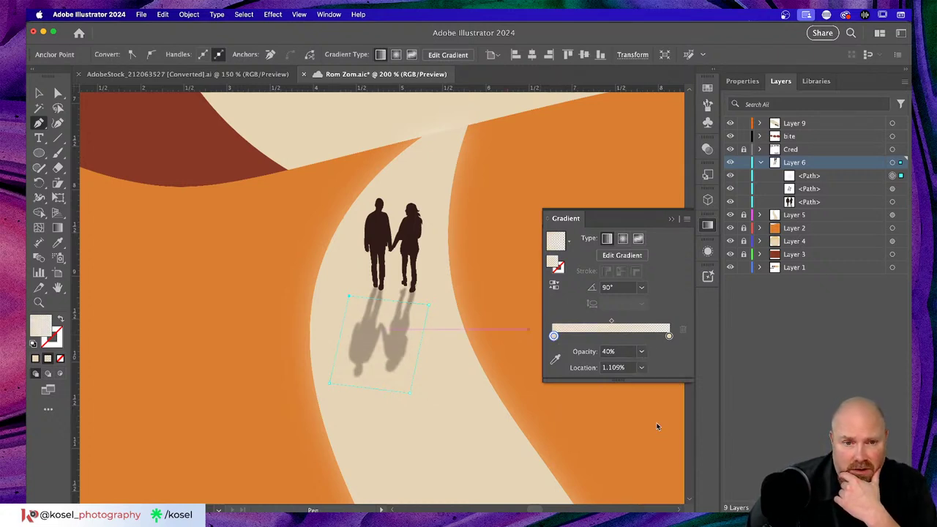
left_click(642, 352)
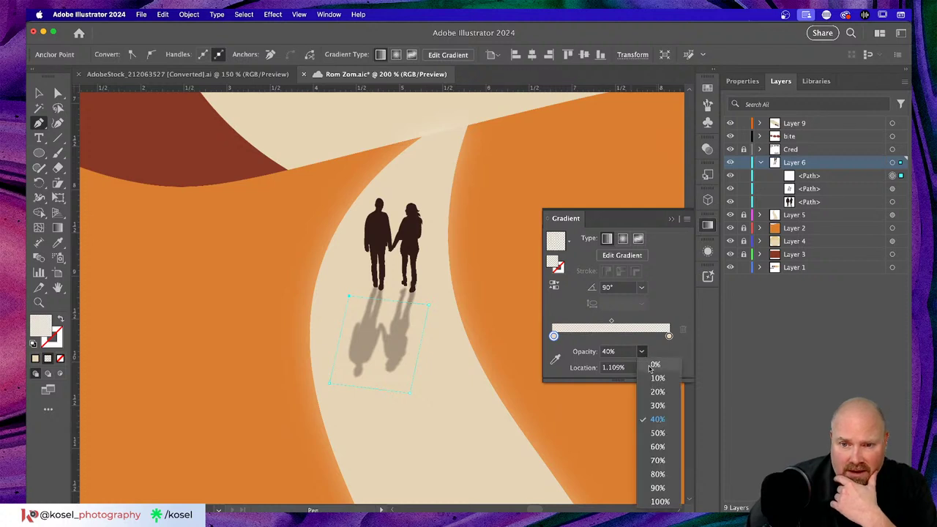
left_click(658, 502)
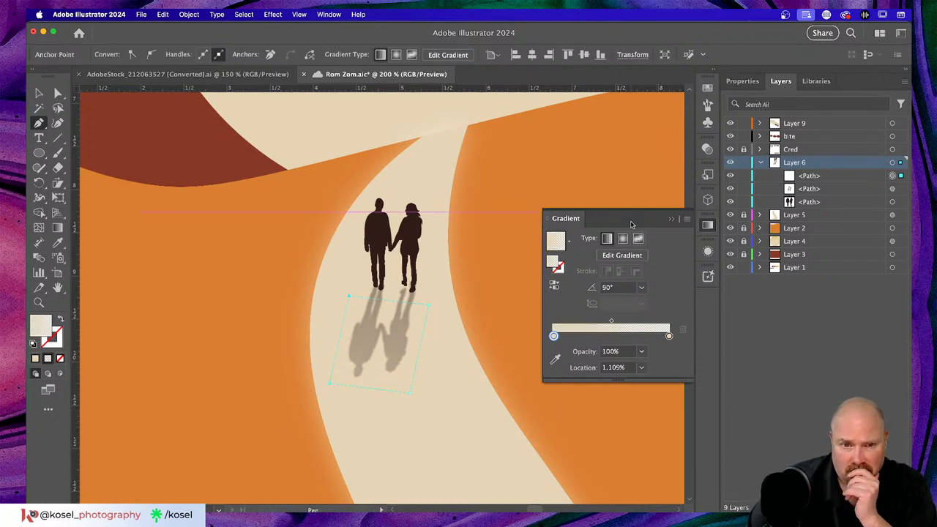
left_click(39, 93)
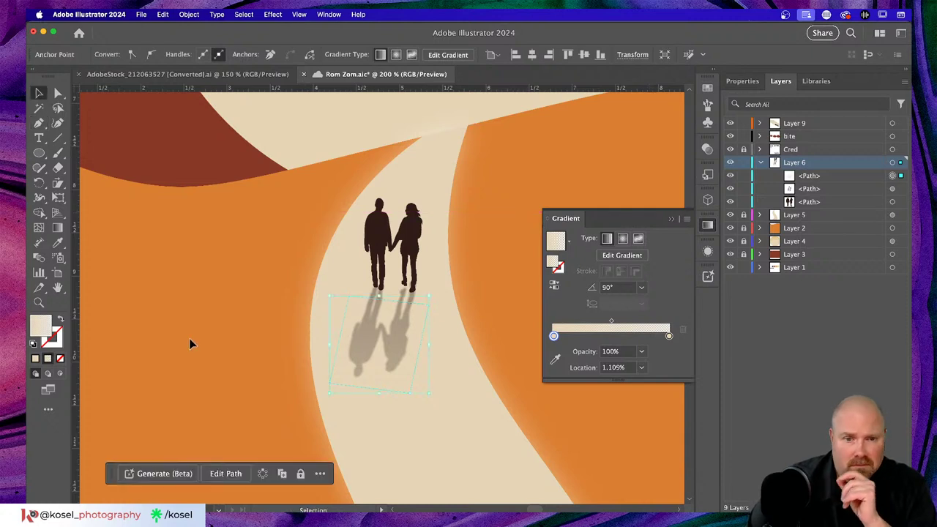
left_click(449, 440)
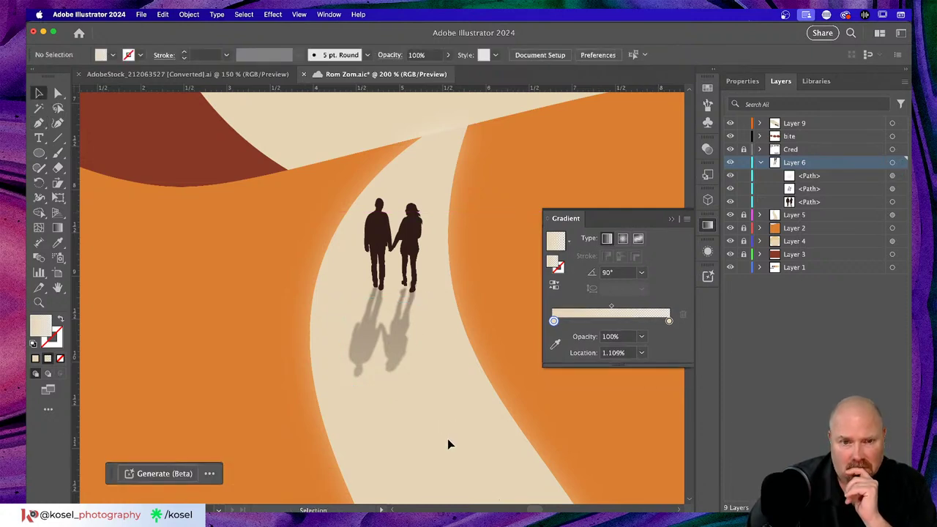
Adjust the overall Opacity slider in the Appearance panel
left_click(708, 252)
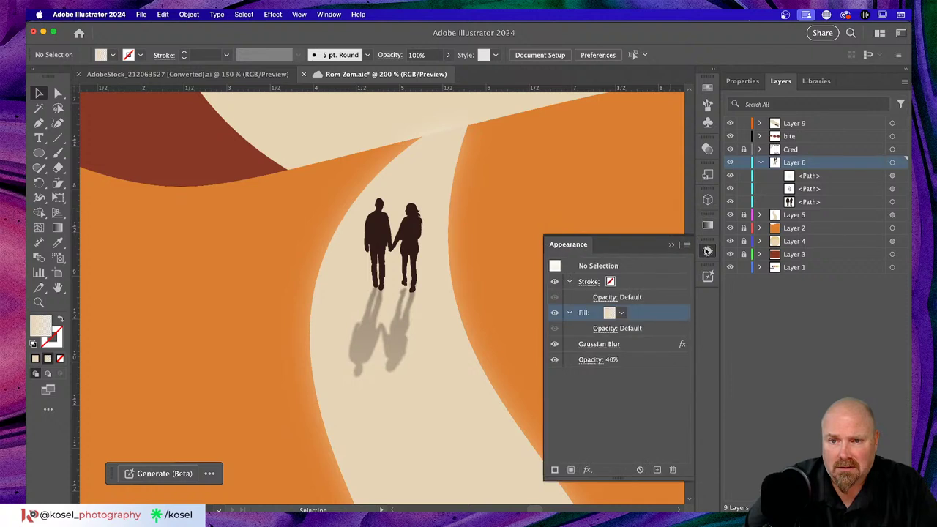
left_click(592, 359)
left_click(590, 384)
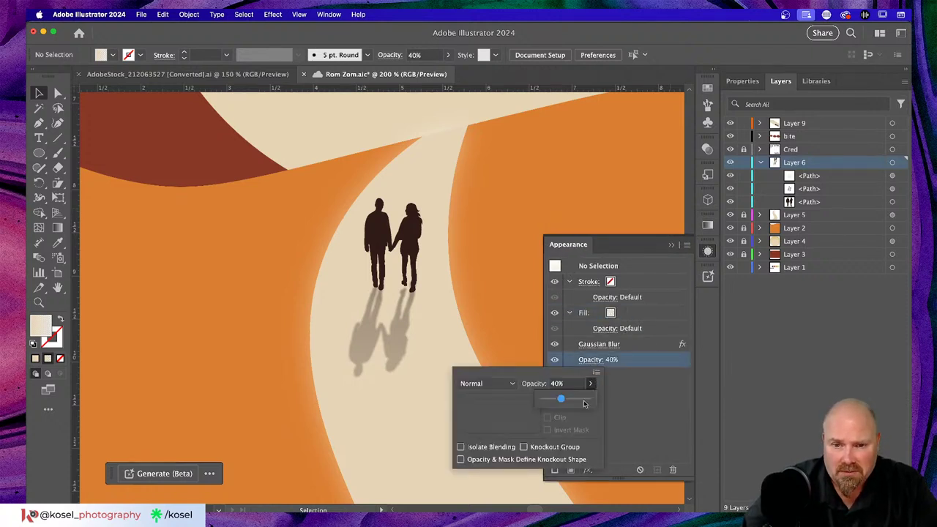
mouse_move(563, 399)
left_mouse_down()
mouse_move(550, 400)
mouse_move(579, 400)
mouse_move(565, 399)
left_mouse_up()
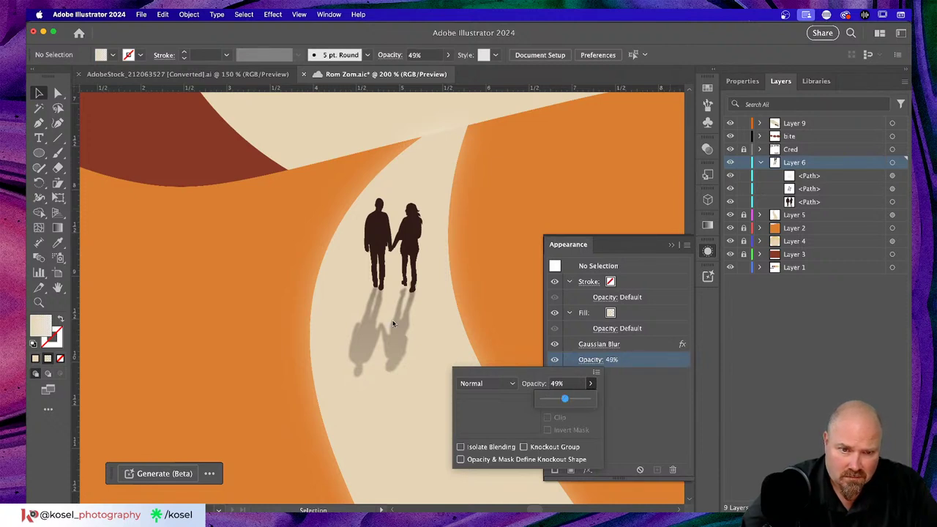
left_click(813, 195)
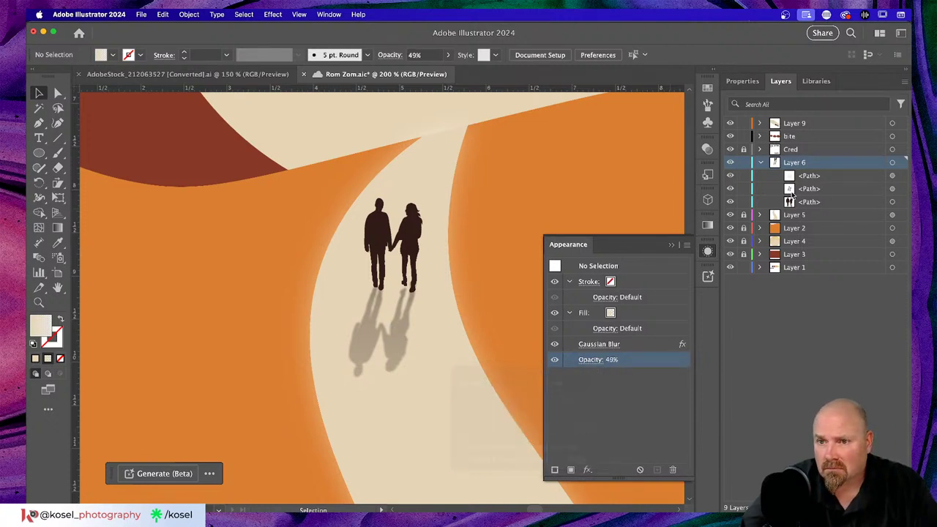
Target the shadow path in Layers, lower its opacity from 40% to 25%, and deselect
left_click(793, 190)
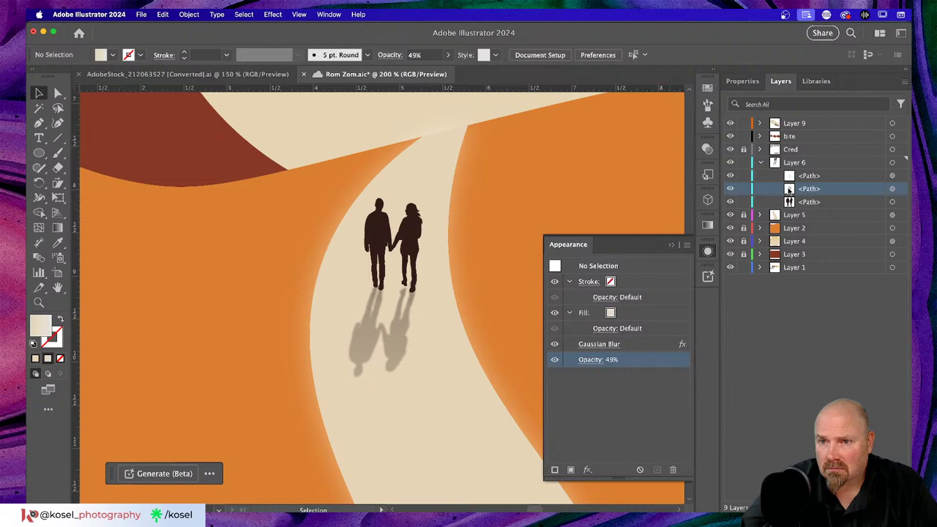
left_click(894, 189)
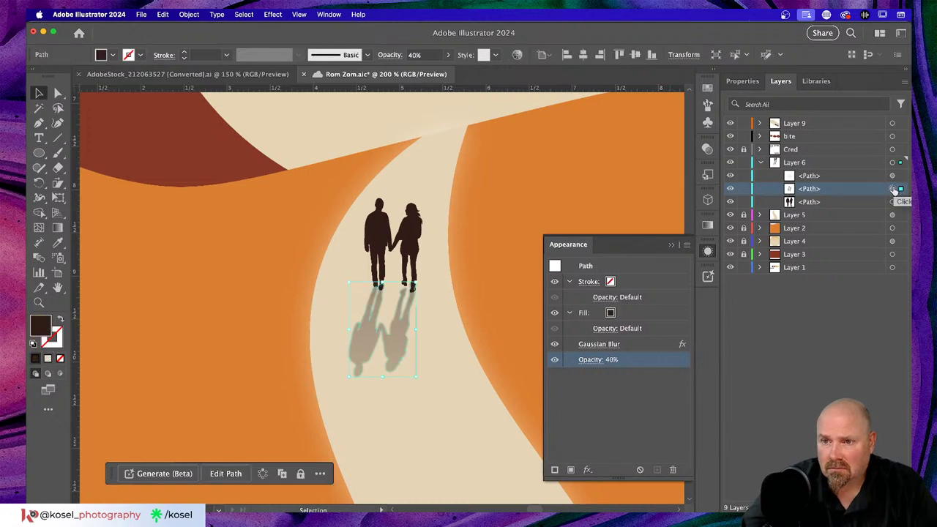
left_click(602, 359)
left_click(590, 383)
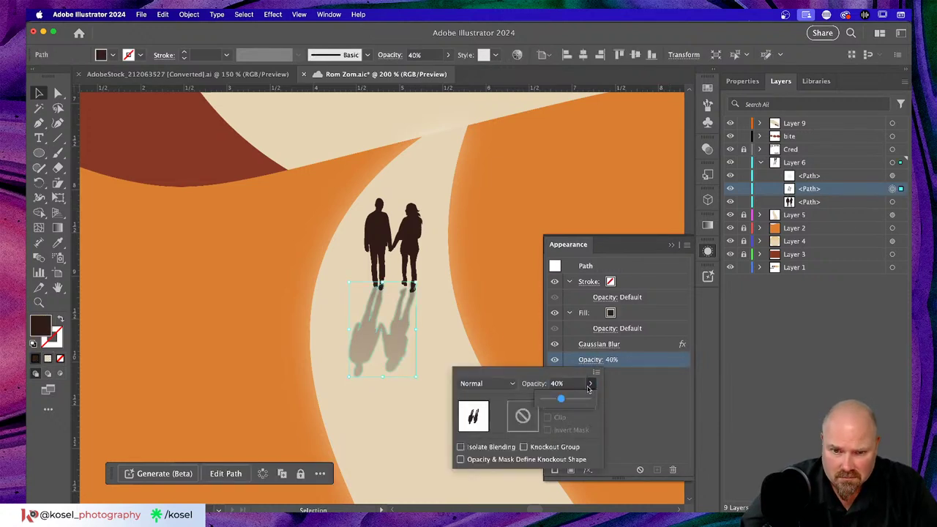
left_click_drag(563, 401, 553, 400)
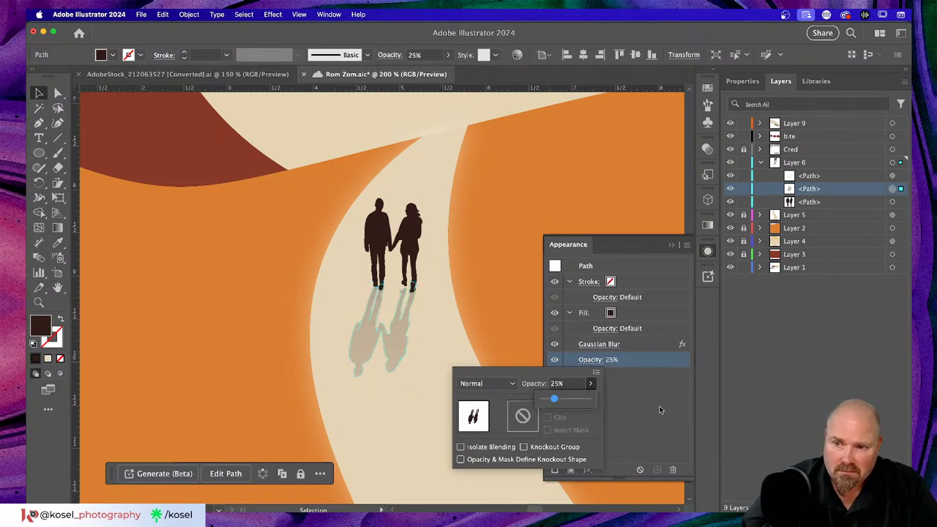
left_click(760, 379)
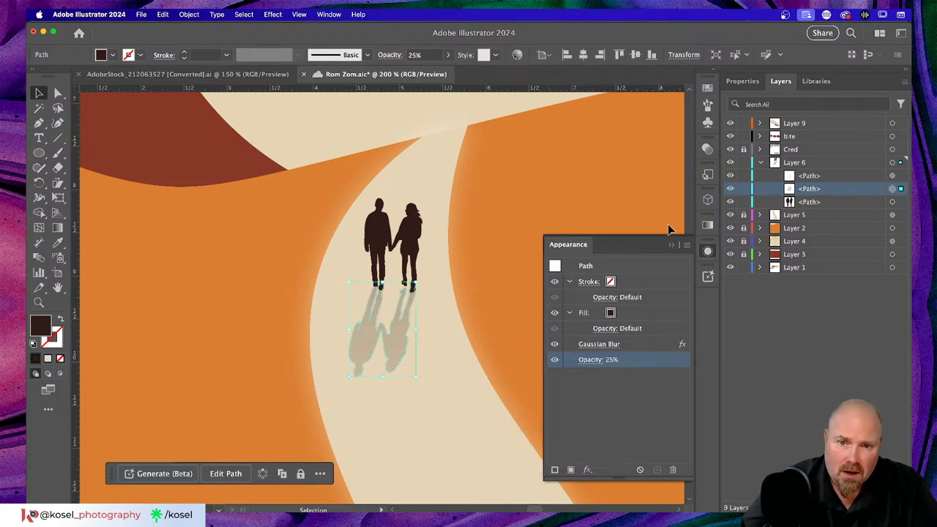
left_click(672, 246)
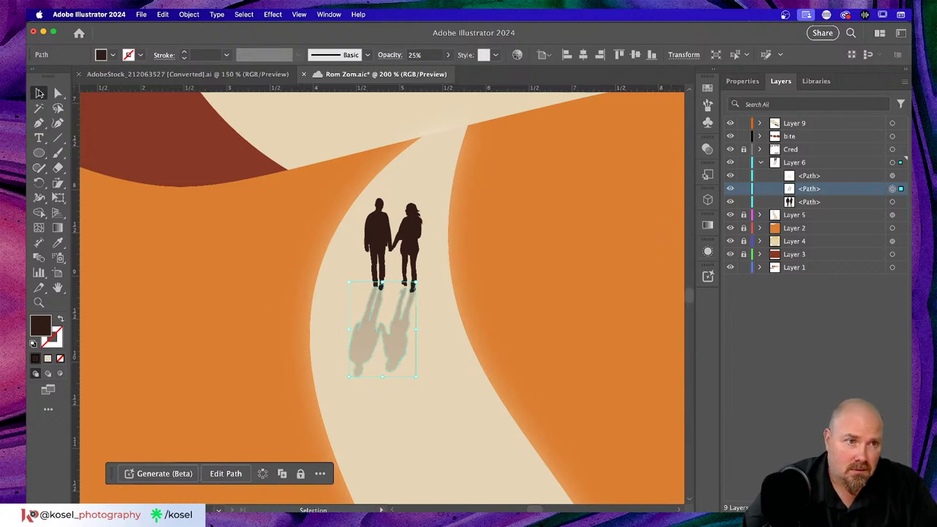
left_click(208, 242)
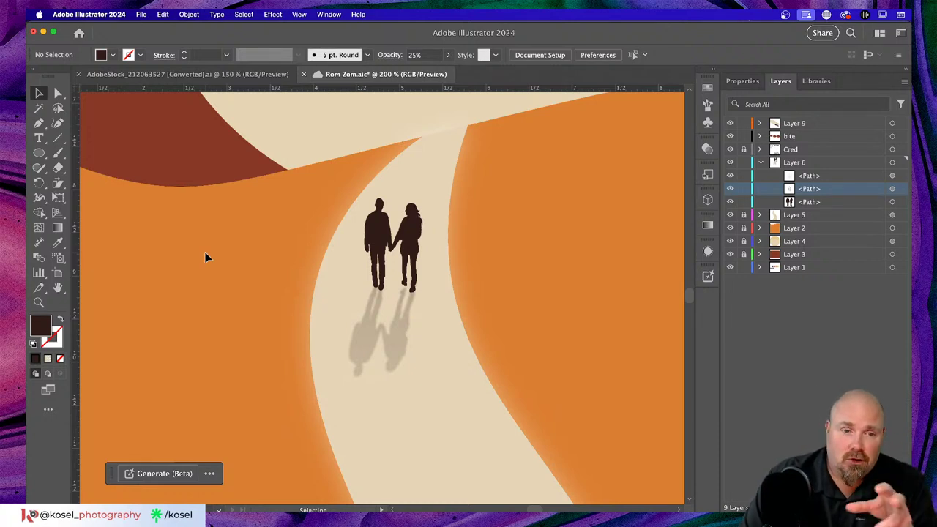
Fit the whole Light Trail poster artboard in the window with Cmd+0
key("super+0")
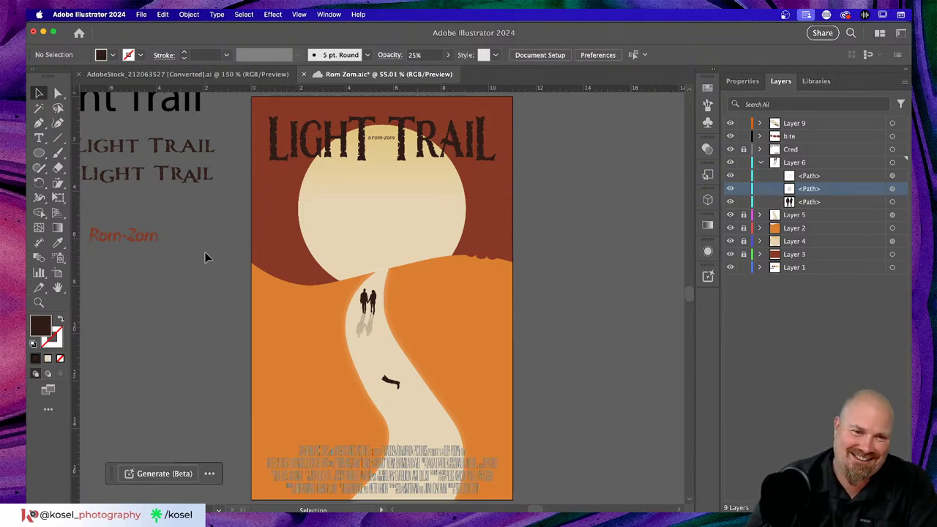
Review the poster zoomed out and back in, then save the Rom Zom document
scroll(495, 279, "up", 1)
scroll(495, 279, "down", 1)
scroll(495, 279, "up", 1)
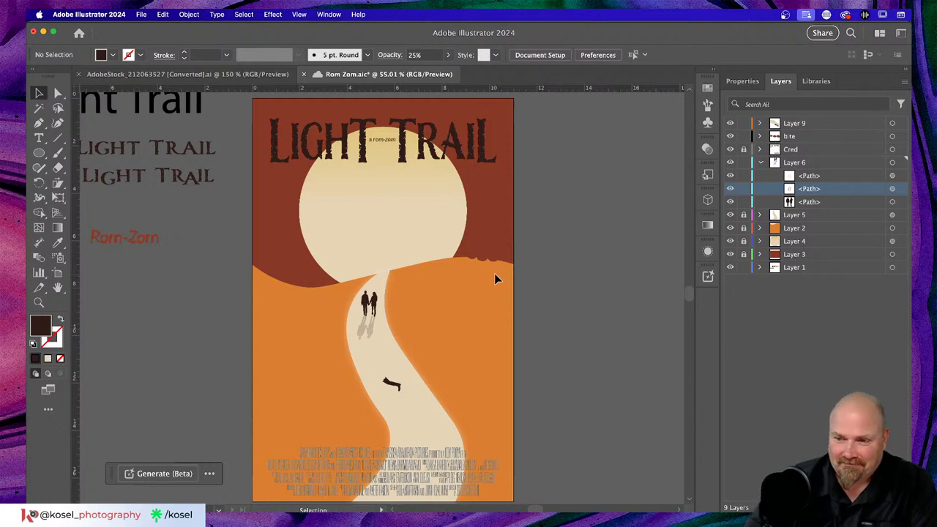
key("super+minus")
key("super+minus")
key("super+plus")
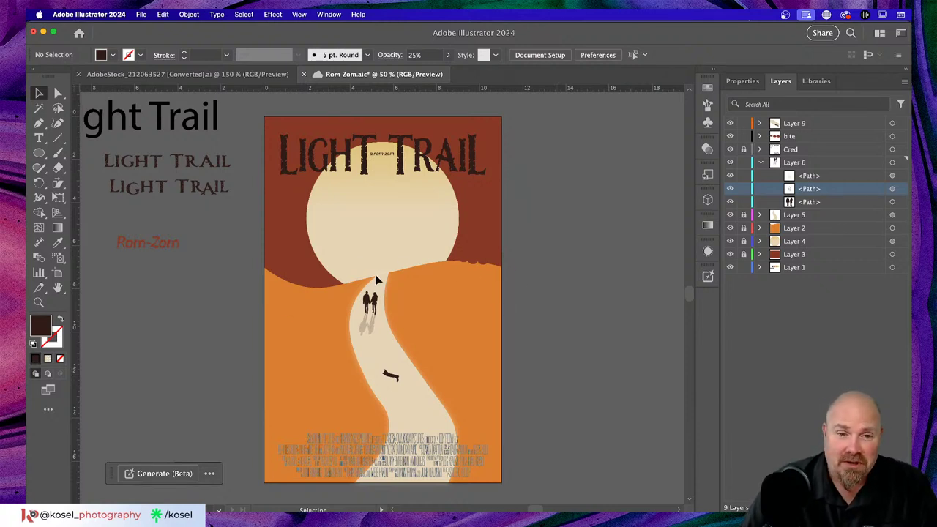
key("super+s")
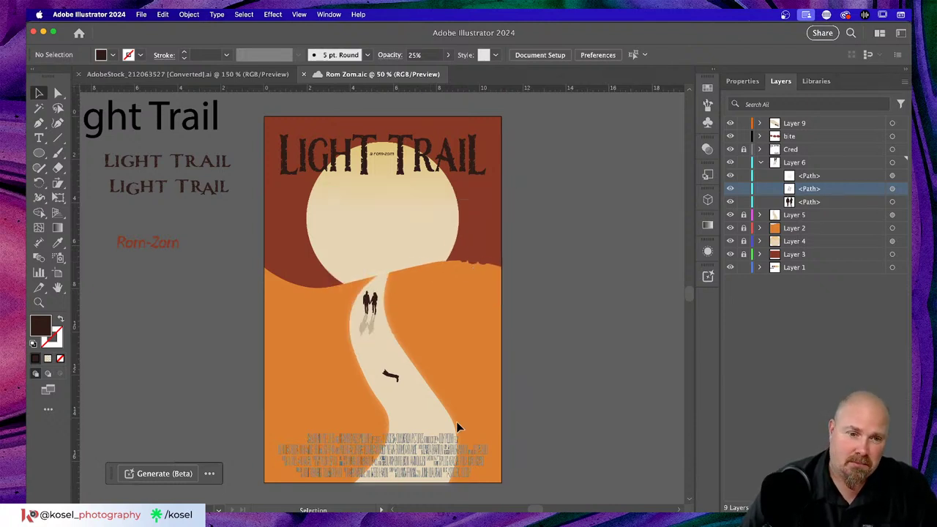
Move Layer 9's small dark creature lower down the winding path toward the credits
left_click_drag(415, 385, 396, 382)
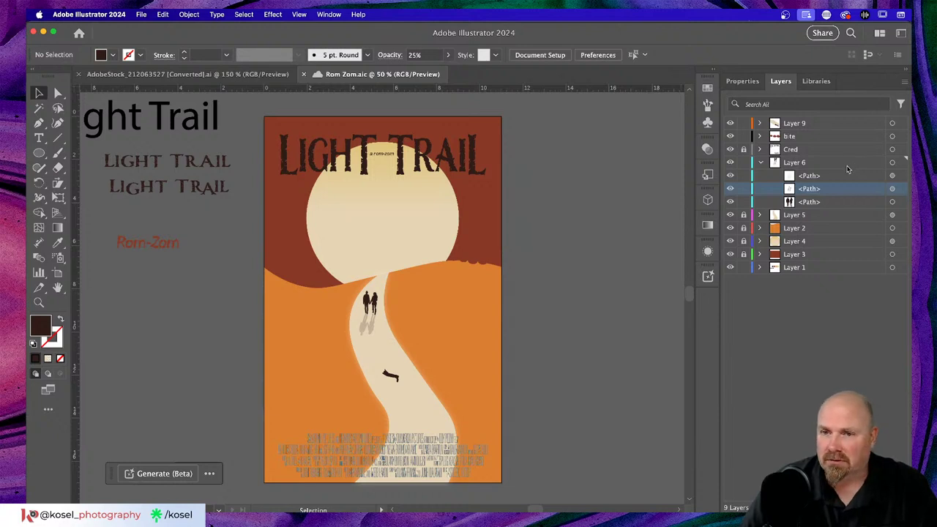
left_click(820, 124)
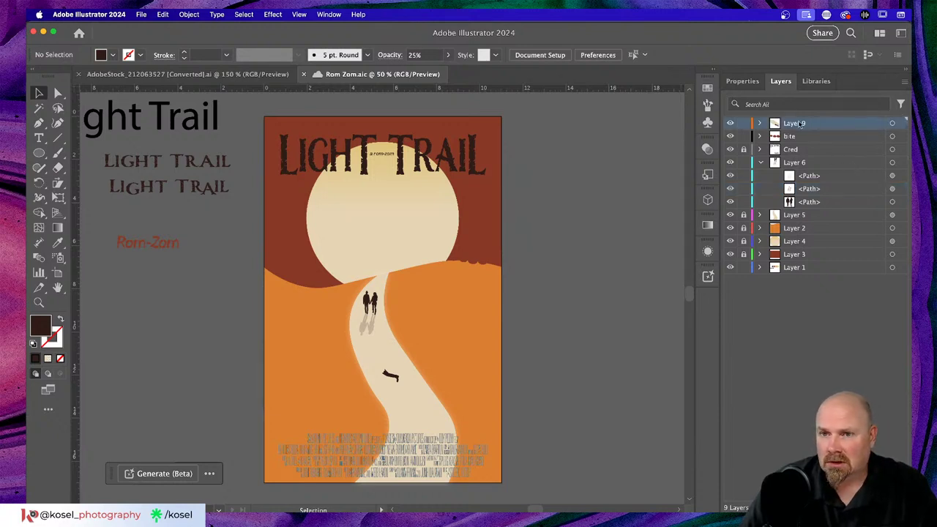
left_click(892, 124)
left_click_drag(374, 370, 395, 410)
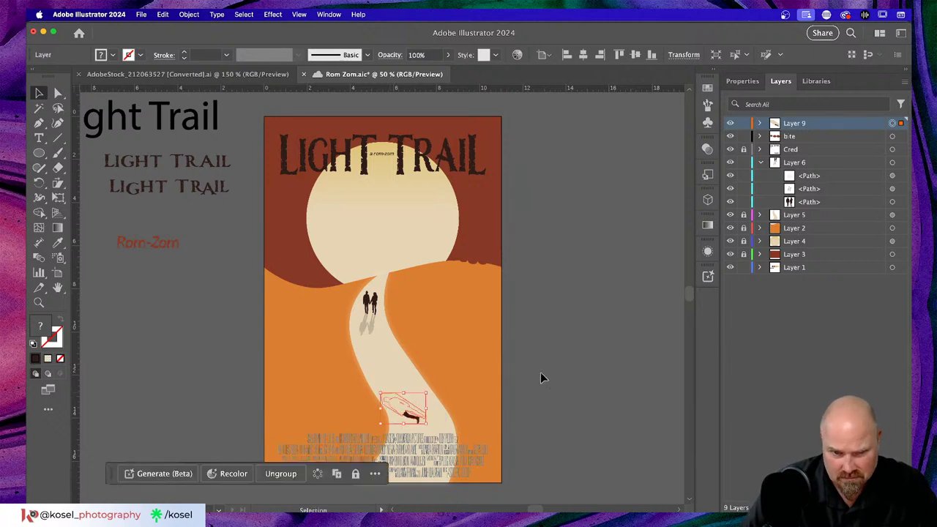
left_click(592, 390)
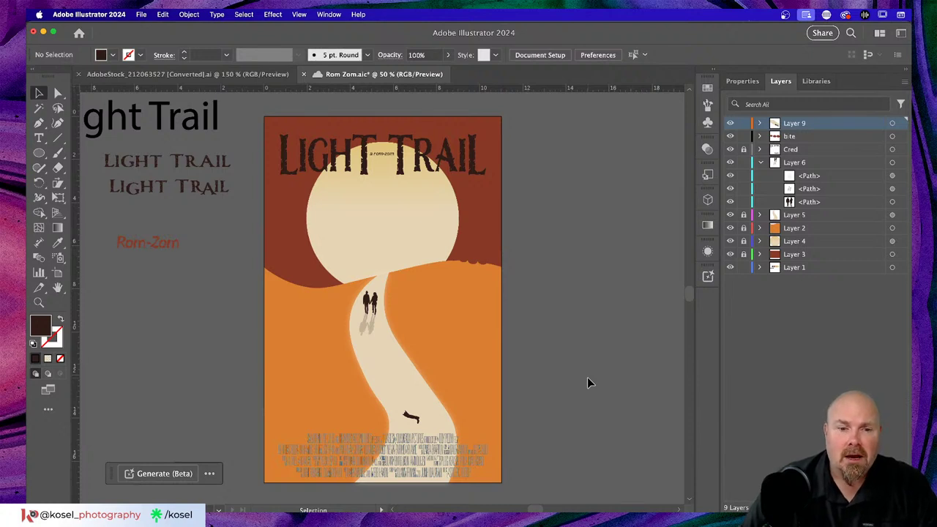
scroll(587, 378, "down", 1)
scroll(587, 378, "down", 1)
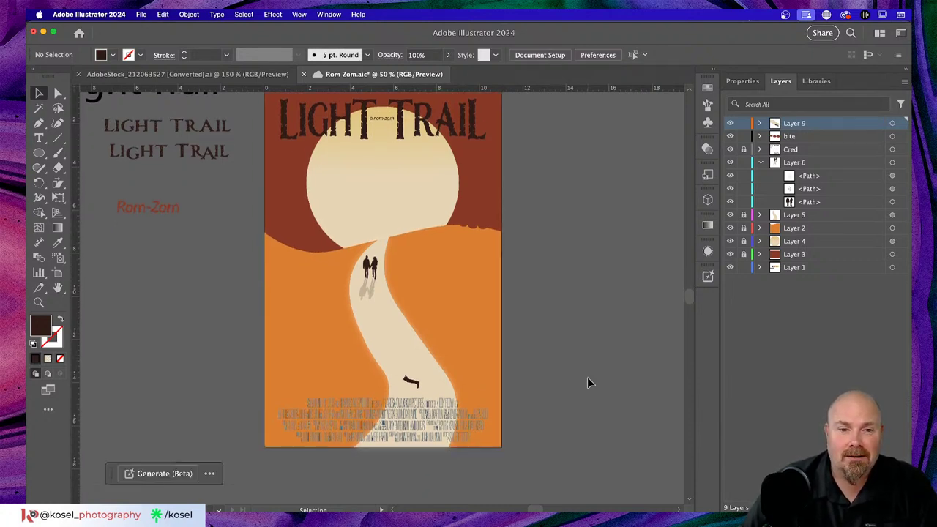
scroll(587, 378, "up", 1)
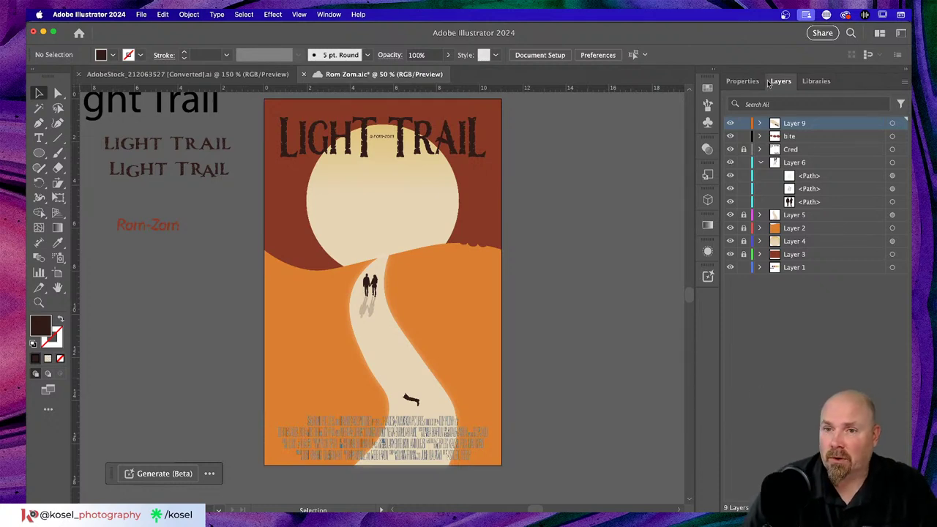
key("super+minus")
key("super+minus")
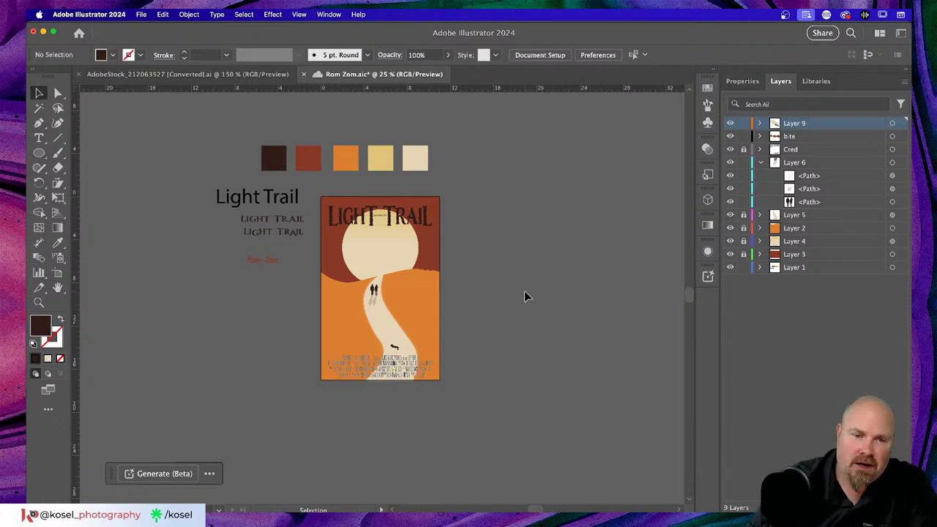
key("super+equal")
key("super+equal")
key("super+equal")
key("super+equal")
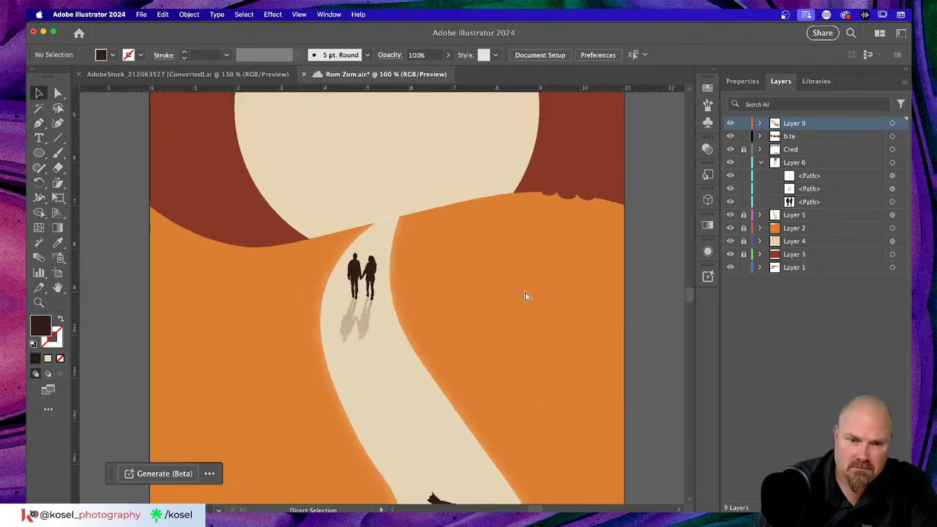
scroll(396, 301, "down", 2)
scroll(396, 301, "down", 2)
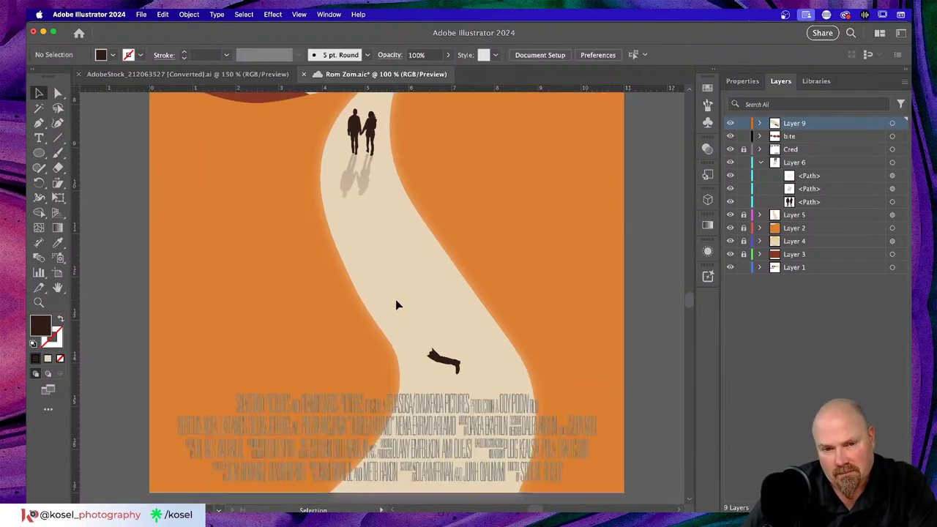
scroll(408, 298, "down", 2)
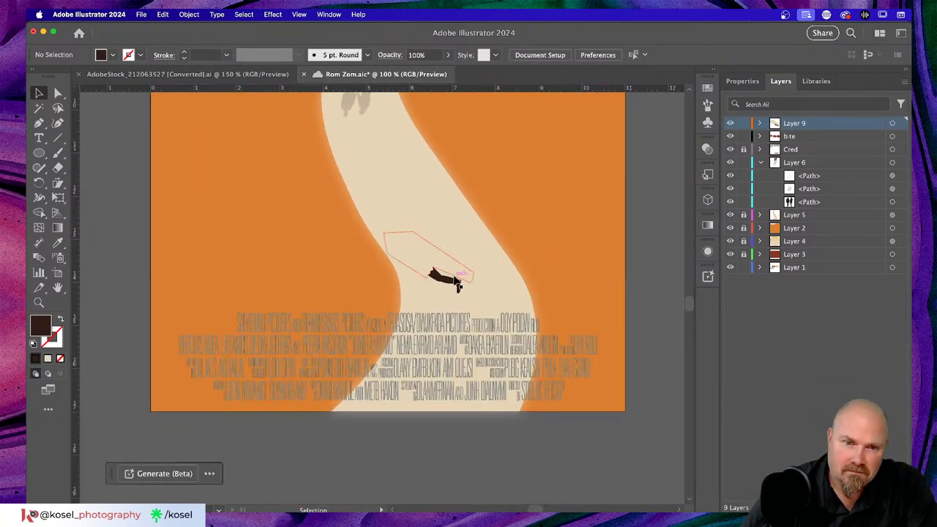
left_click(454, 284)
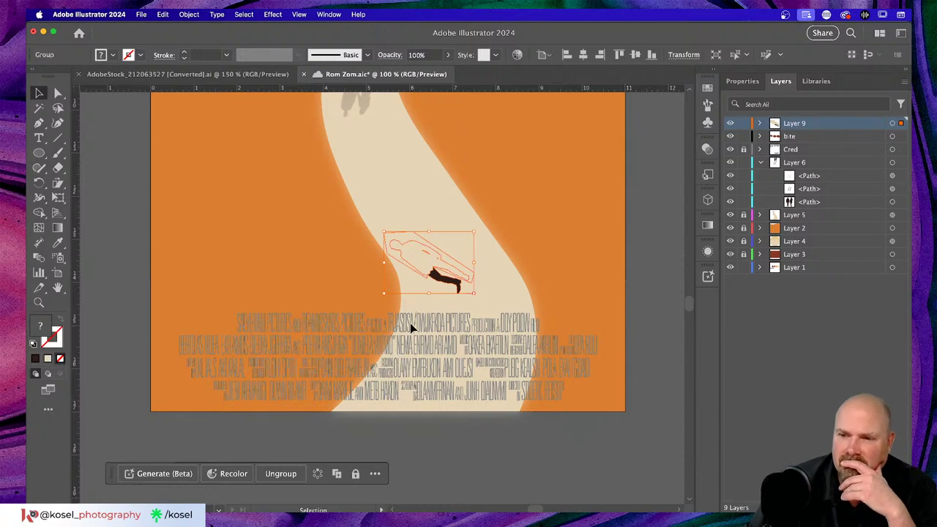
left_click(264, 272)
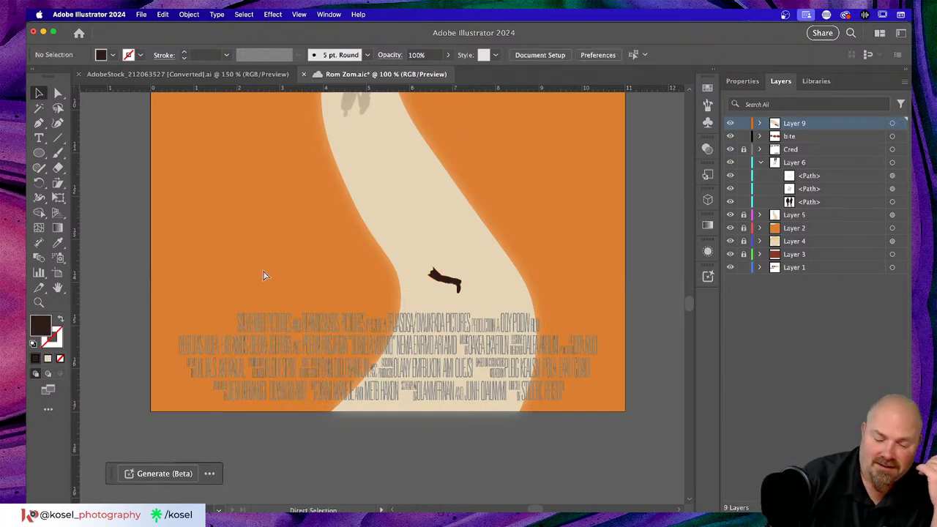
key("super+0")
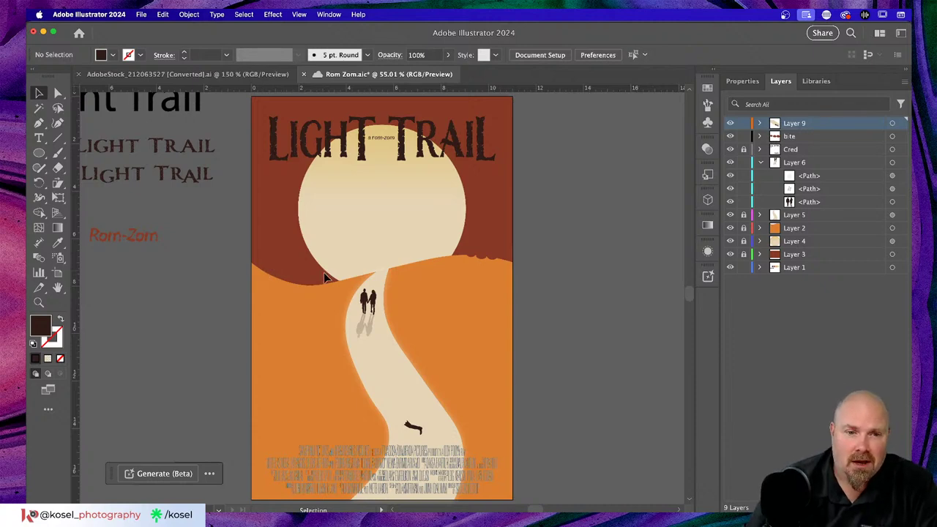
key("super+equal")
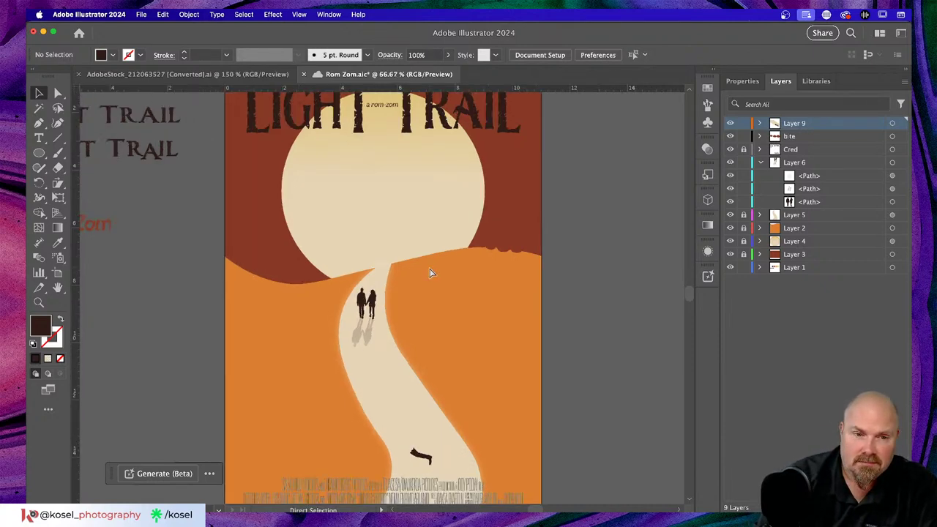
key("super+minus")
key("super+minus")
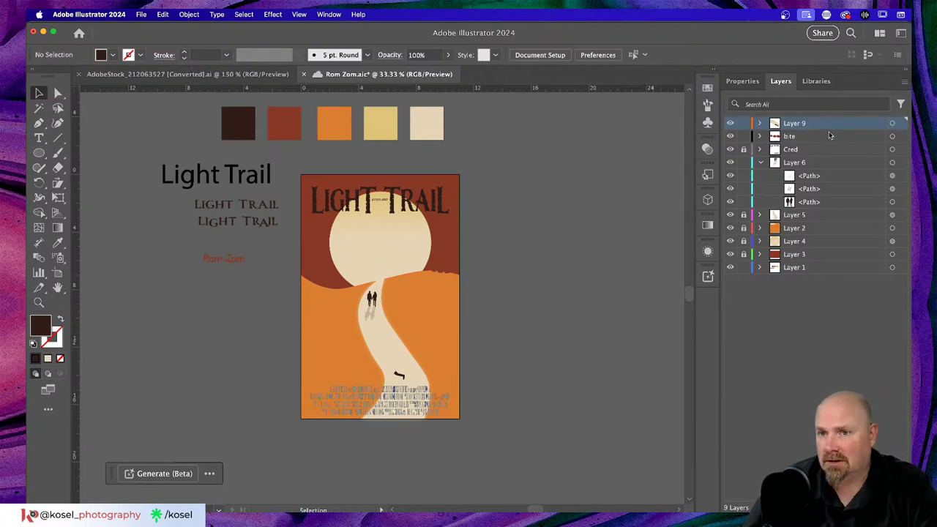
Toggle the Cred layer's visibility off and on, leaving the title and credits visible
left_click(730, 150)
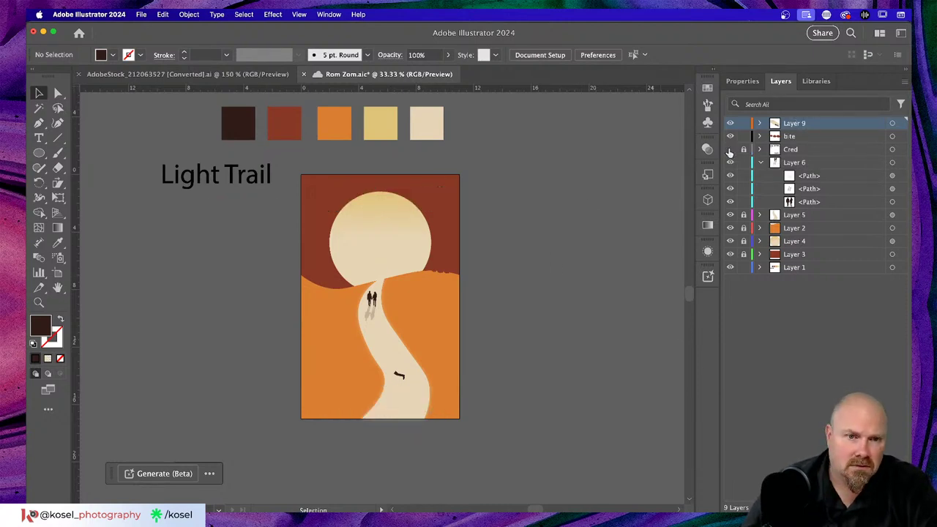
left_click(730, 150)
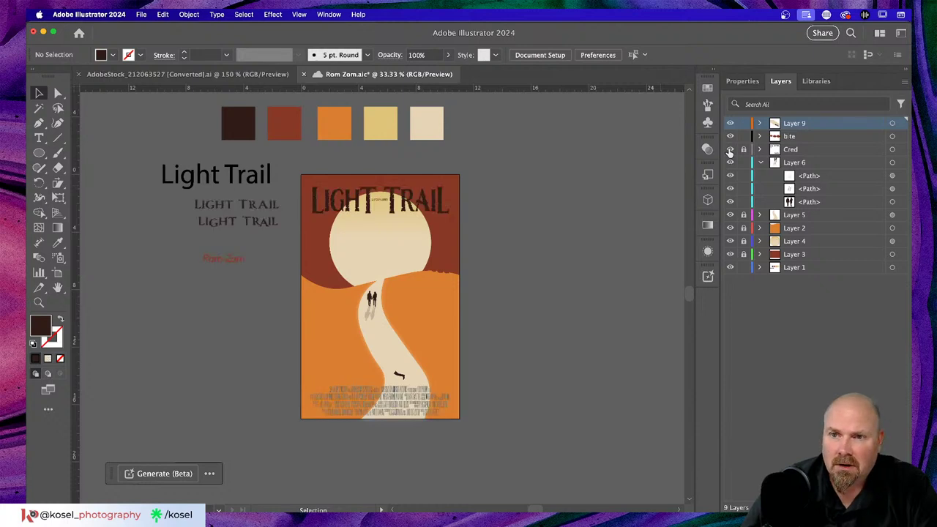
left_click(730, 150)
left_click(730, 150)
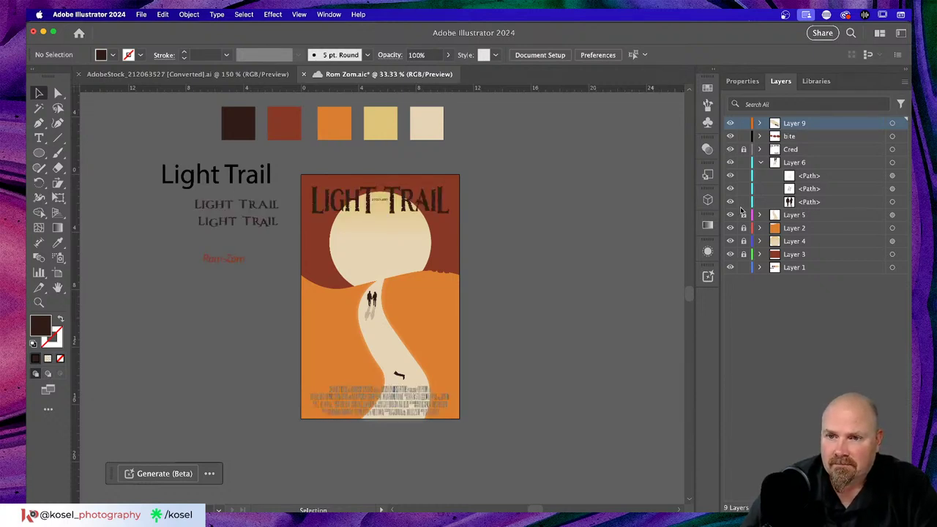
Unlock Layer 5, Layer 2, Layer 4 and Layer 3
left_click(744, 215)
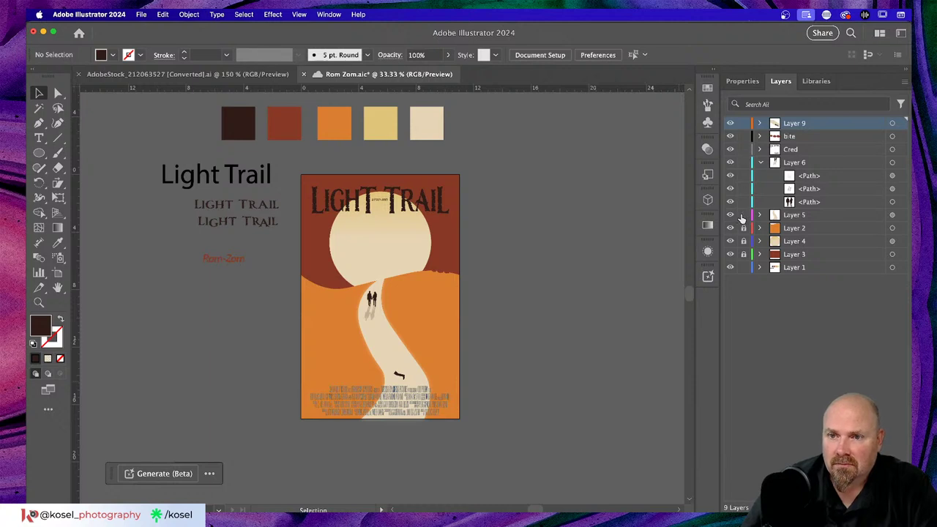
left_click(744, 228)
left_click(744, 241)
left_click(744, 255)
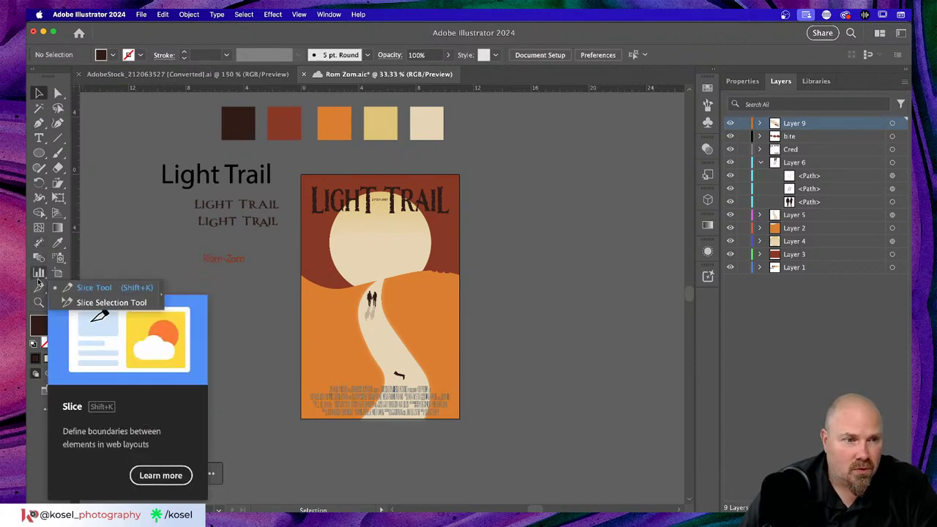
Confirm the poster's Artboard Options and Option-drag a copy of the artboard to the right
left_click(38, 273)
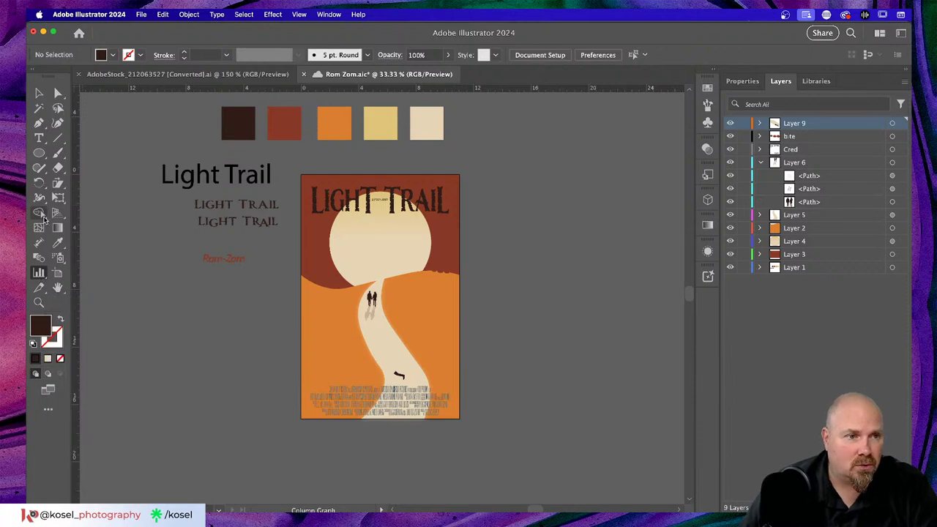
left_click(59, 275)
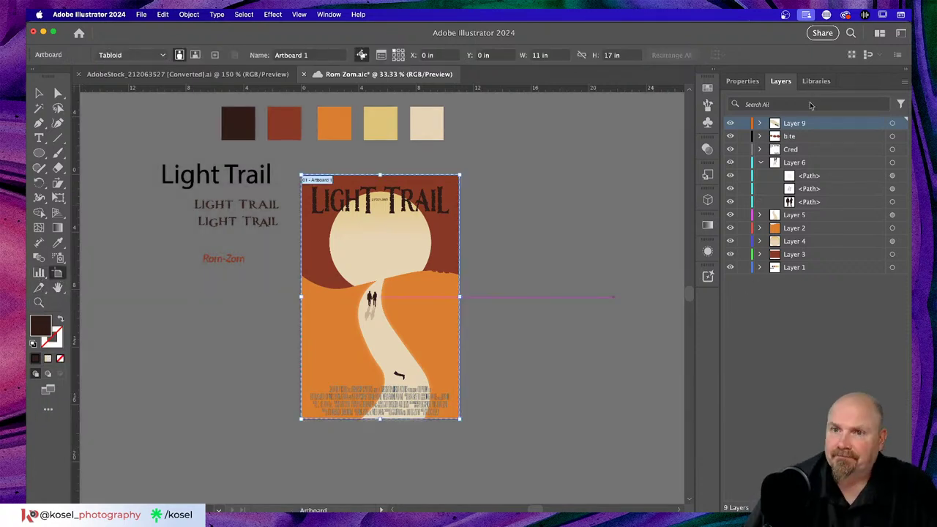
left_click(741, 82)
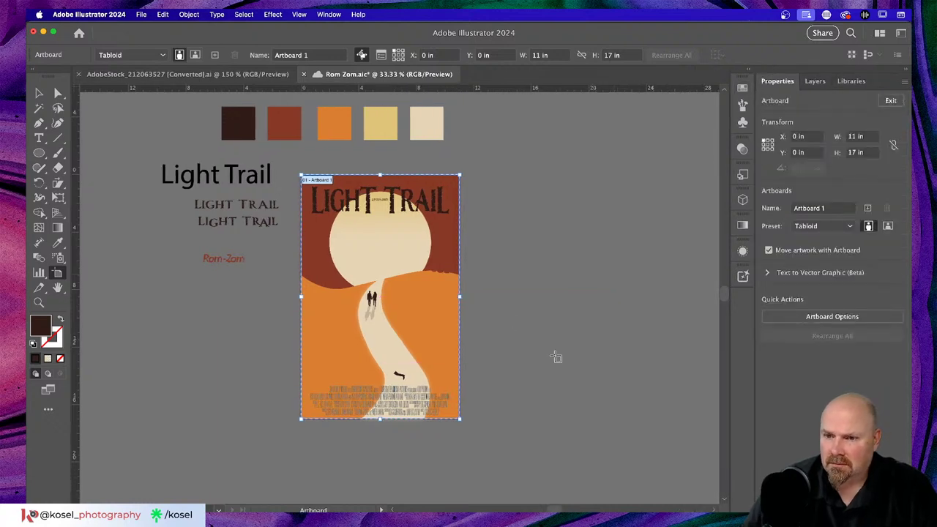
left_click(828, 317)
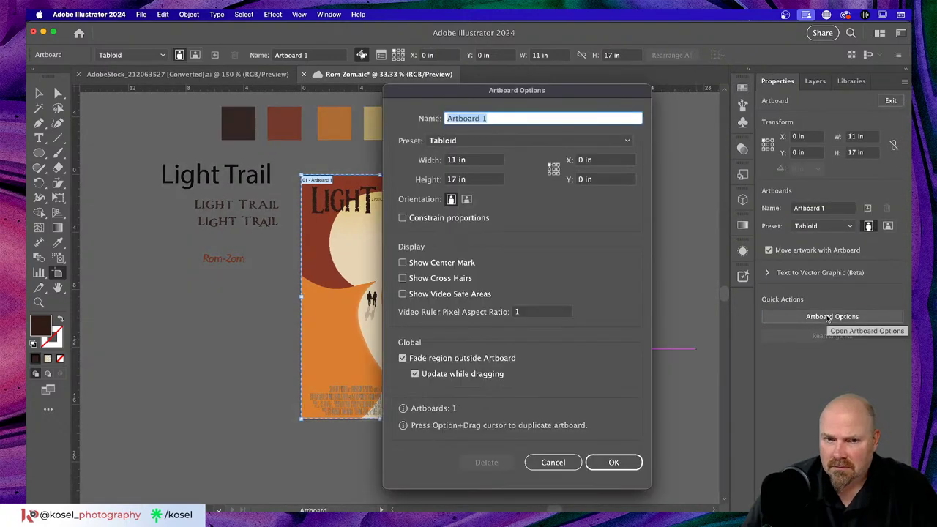
left_click(612, 461)
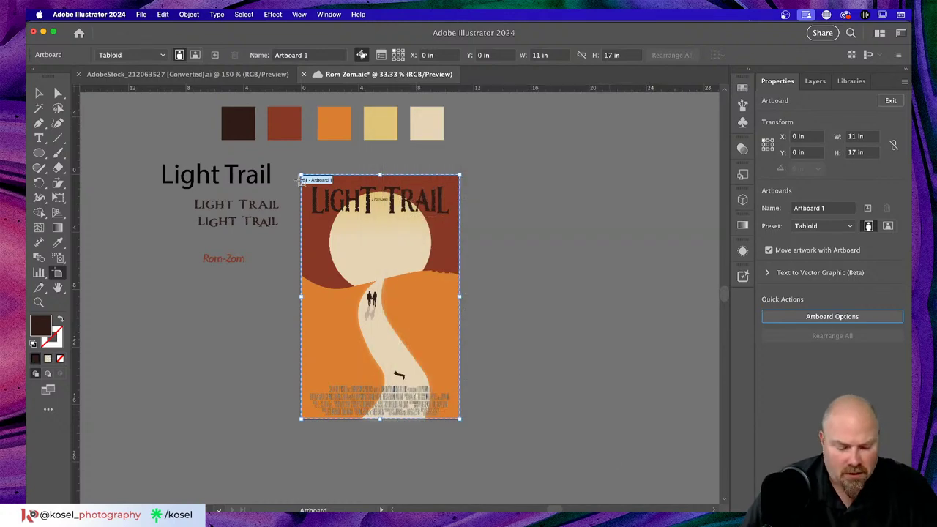
left_click_drag(335, 182, 550, 178)
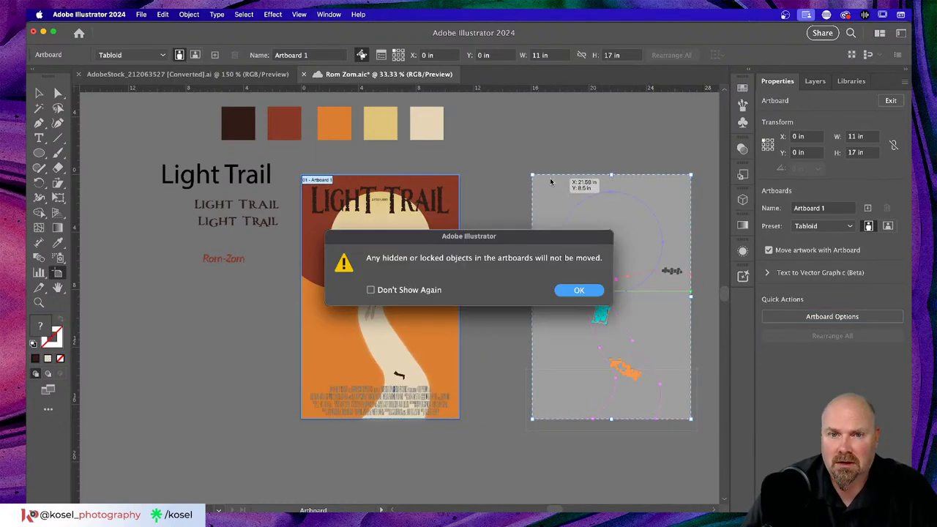
left_click(569, 293)
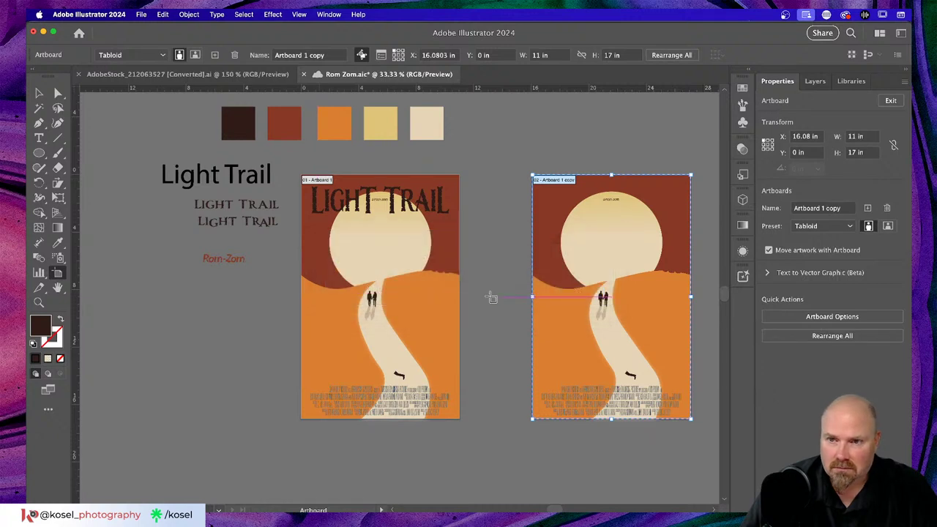
Delete the faulty artboard copy and unlock the LighT TraiL title inside the Cred layer
left_click(819, 81)
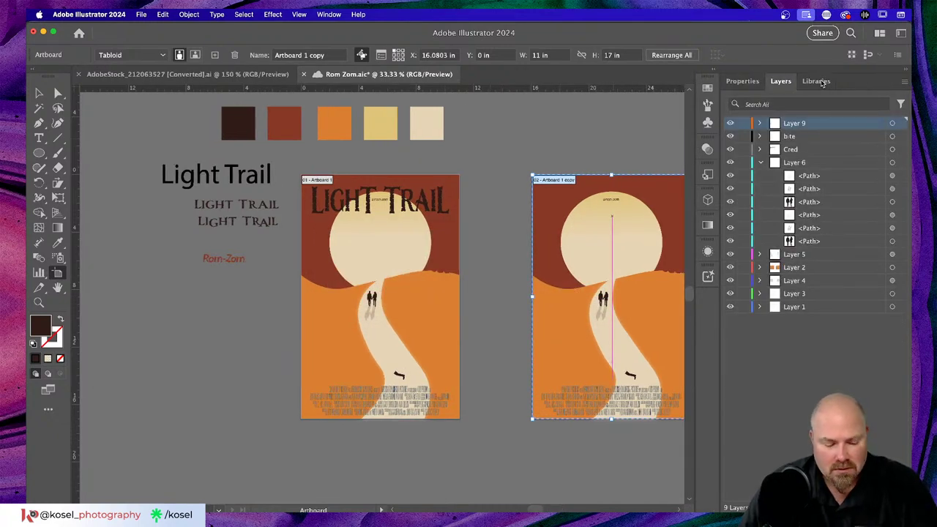
key("Delete")
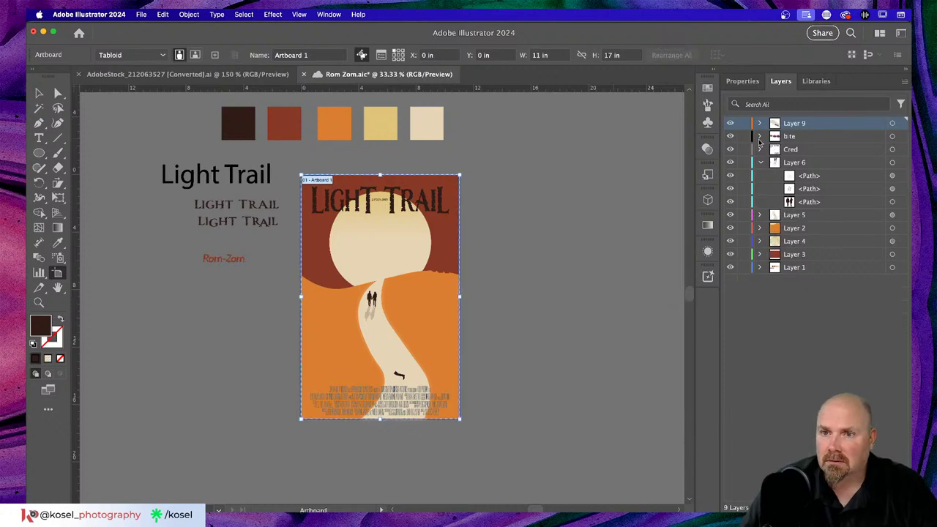
left_click(760, 149)
left_click(743, 177)
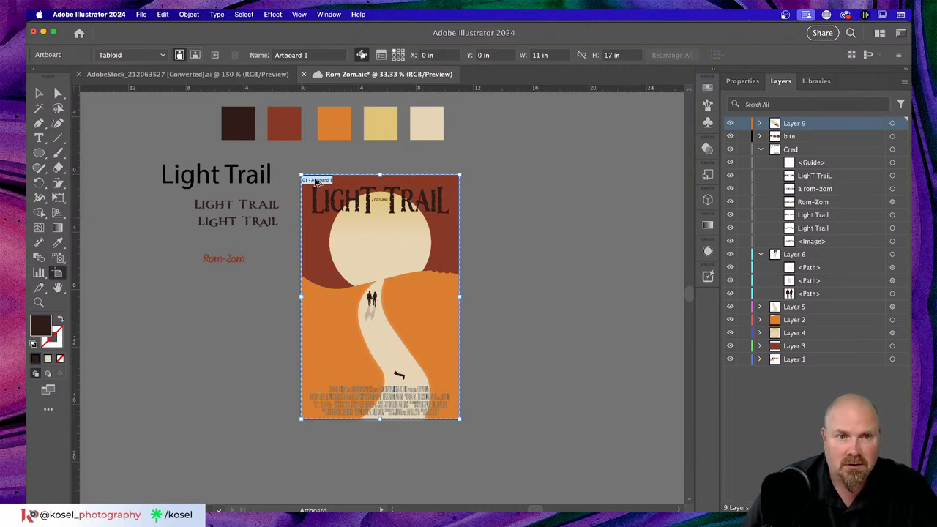
Option-drag two copies of the poster artboard so three posters sit in a row
left_click_drag(314, 180, 519, 183)
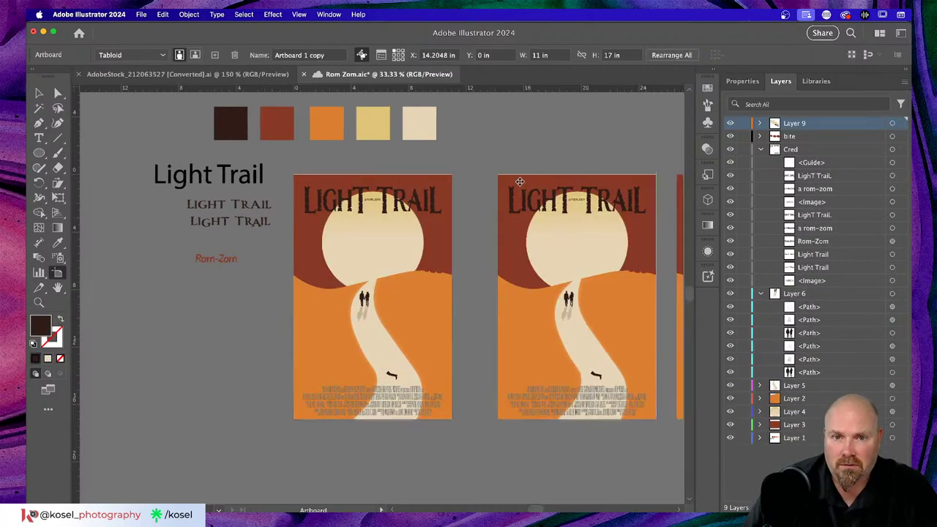
scroll(519, 183, "right", 5)
scroll(519, 183, "right", 3)
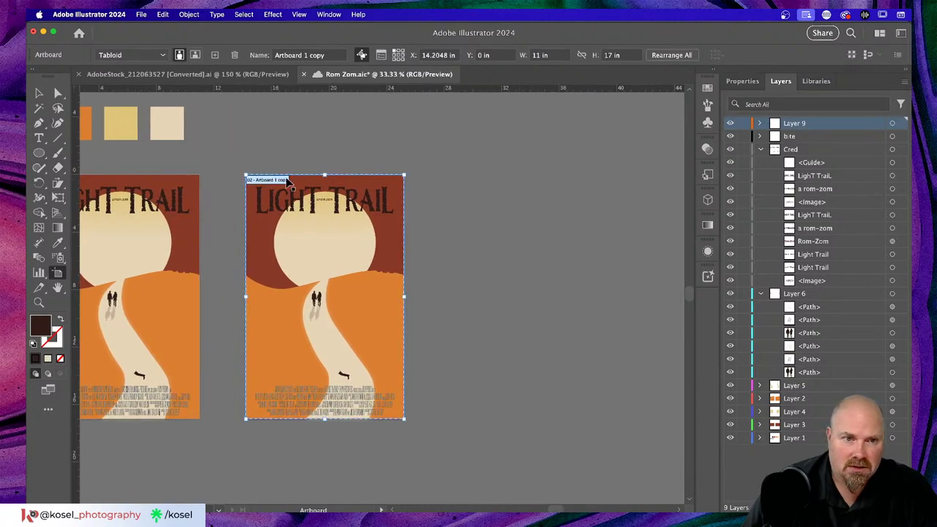
left_click_drag(277, 181, 479, 183)
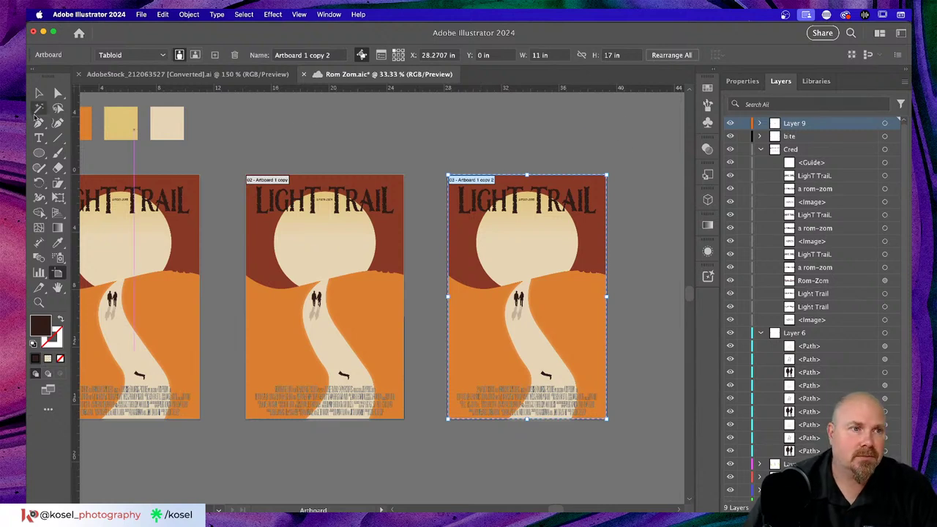
Lock the third poster's credits image in Layers, then select all of that poster's artwork
left_click(39, 93)
left_click_drag(431, 164, 630, 440)
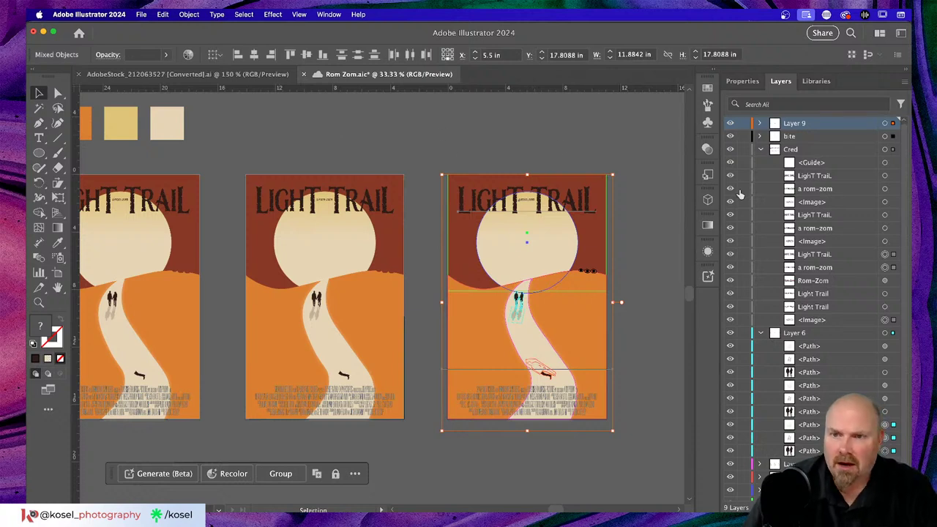
left_click(550, 404)
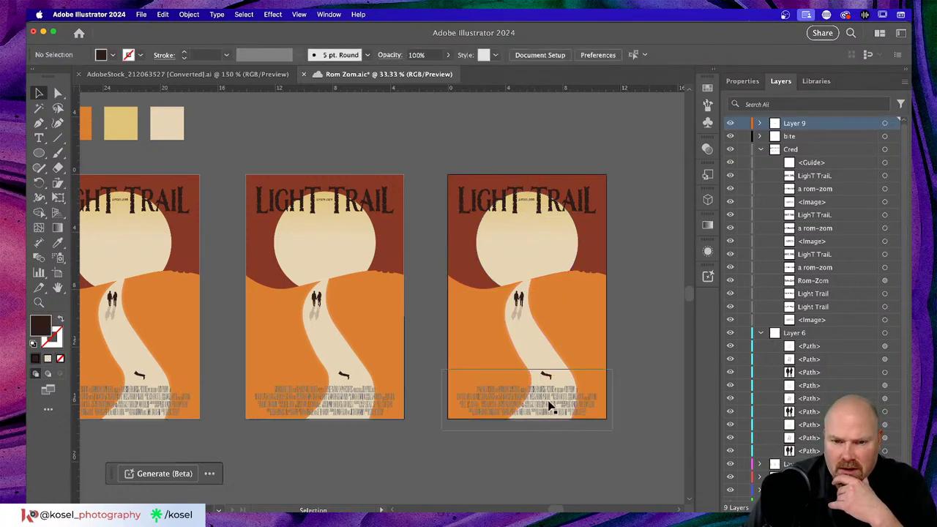
left_click(743, 321)
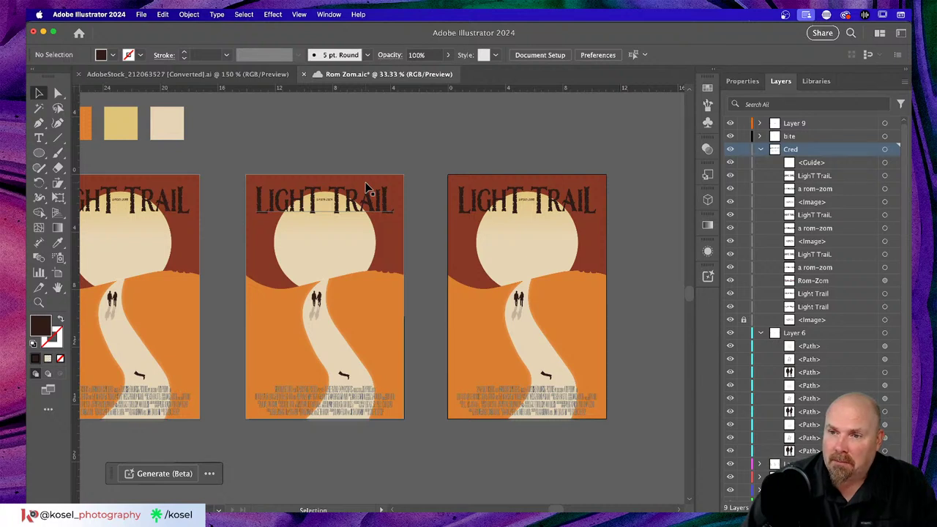
scroll(366, 186, "right", 3)
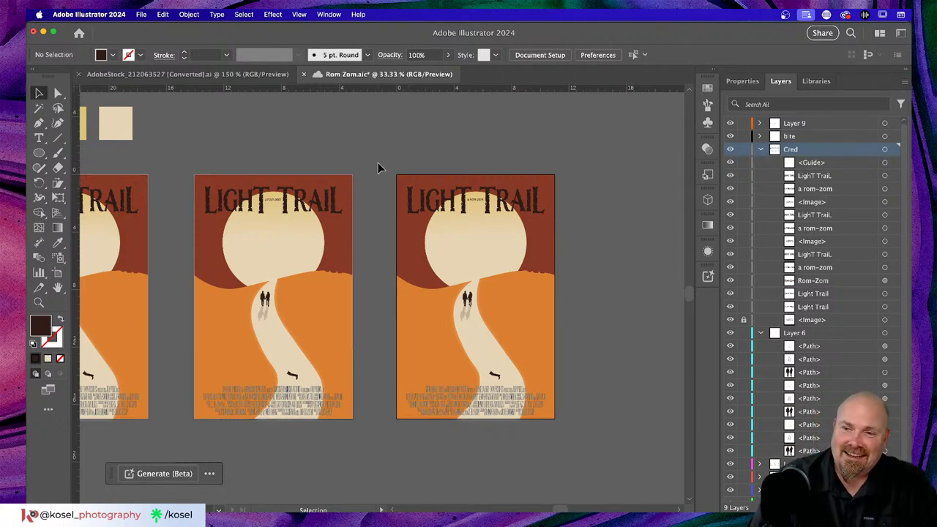
left_click_drag(379, 168, 598, 451)
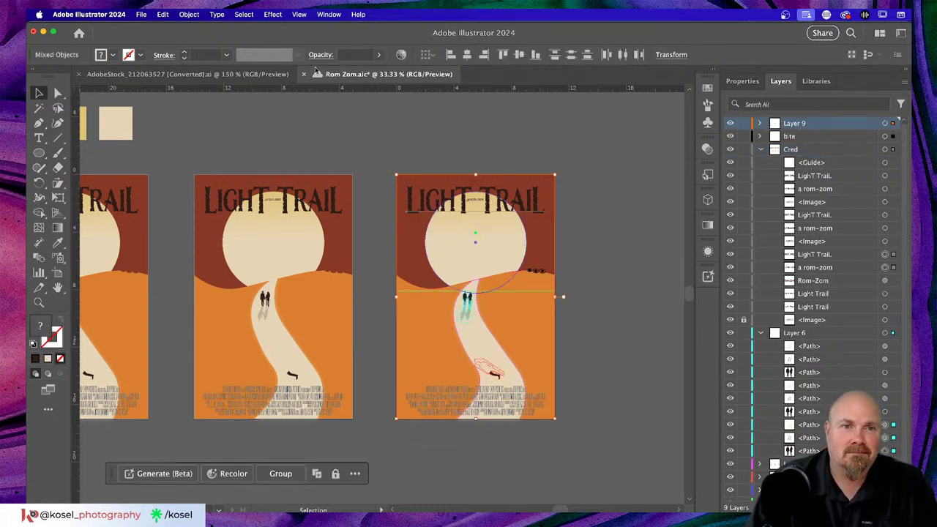
Generate Generative Recolor variations for the third poster from the prompt 'Zombie Romance'
left_click(402, 55)
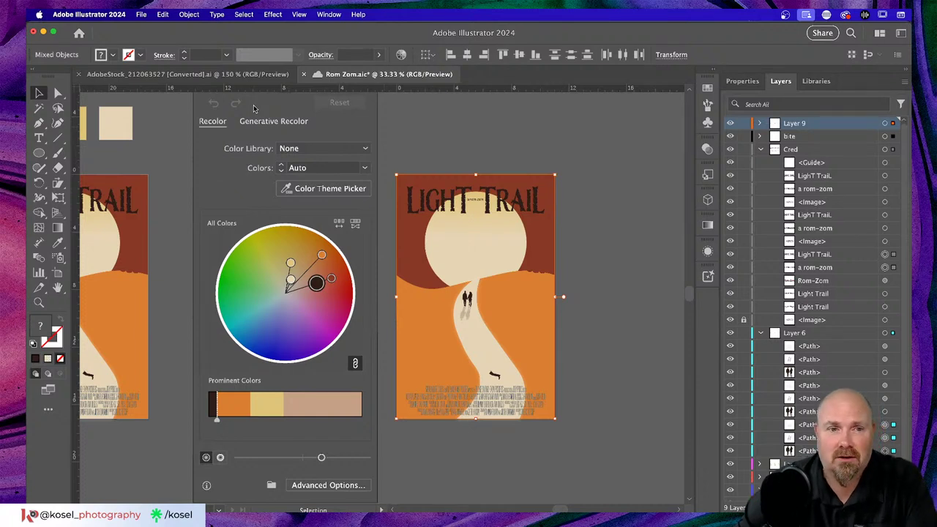
left_click(287, 121)
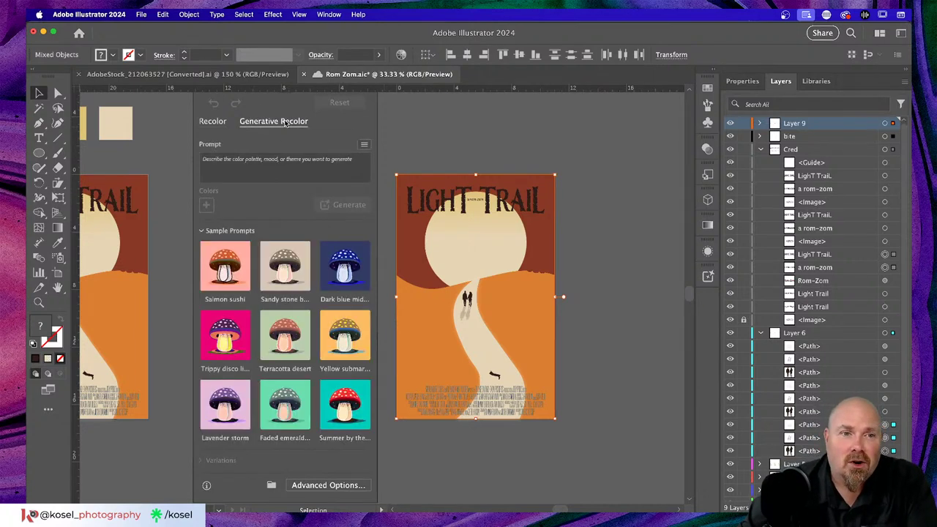
left_click(250, 160)
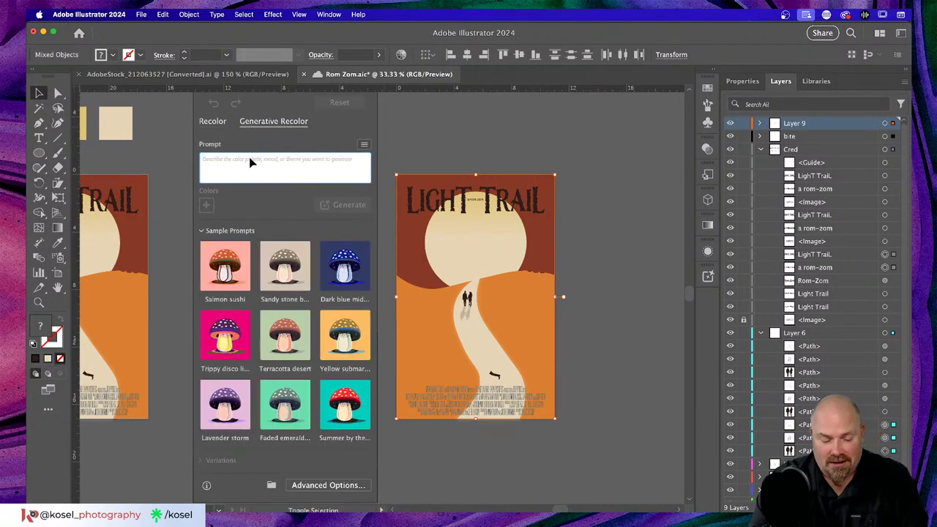
type("Zombi")
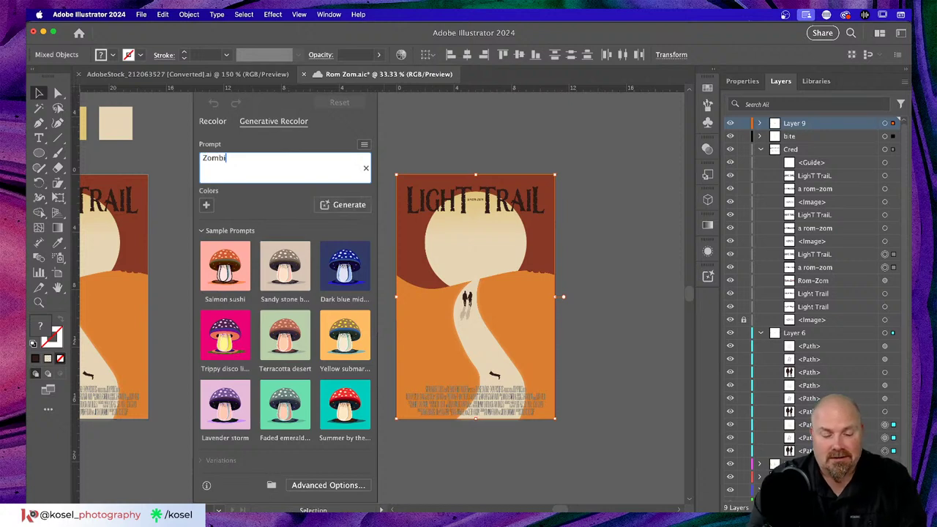
type("e")
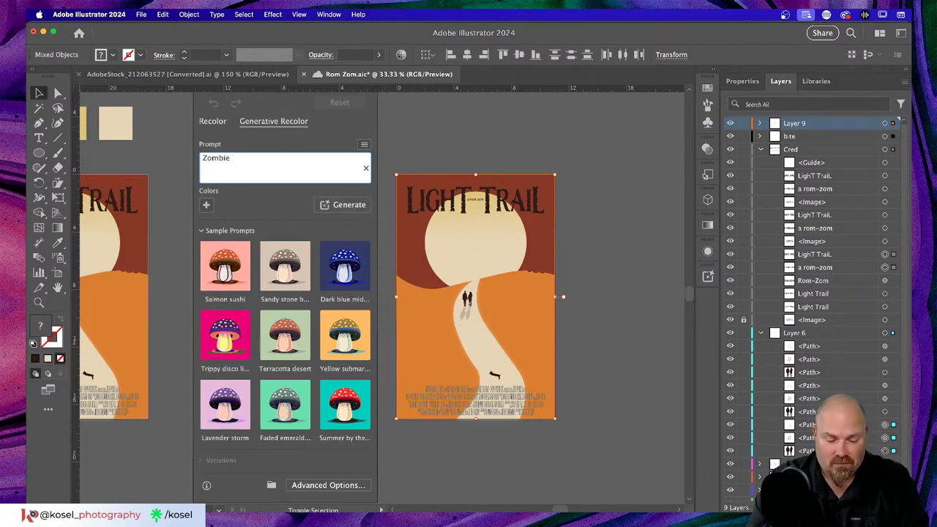
type(" Romance")
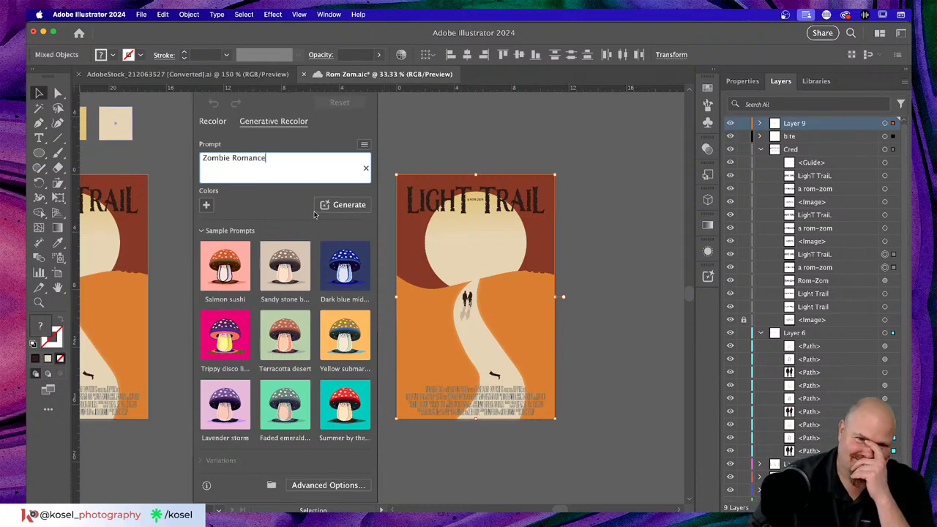
left_click(351, 209)
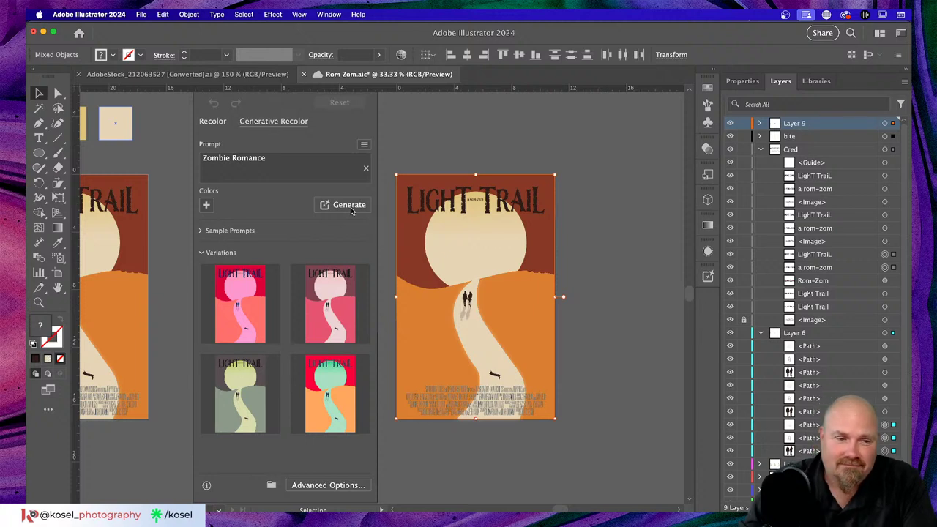
Preview the variations and apply the pink one to the third poster
left_click(240, 394)
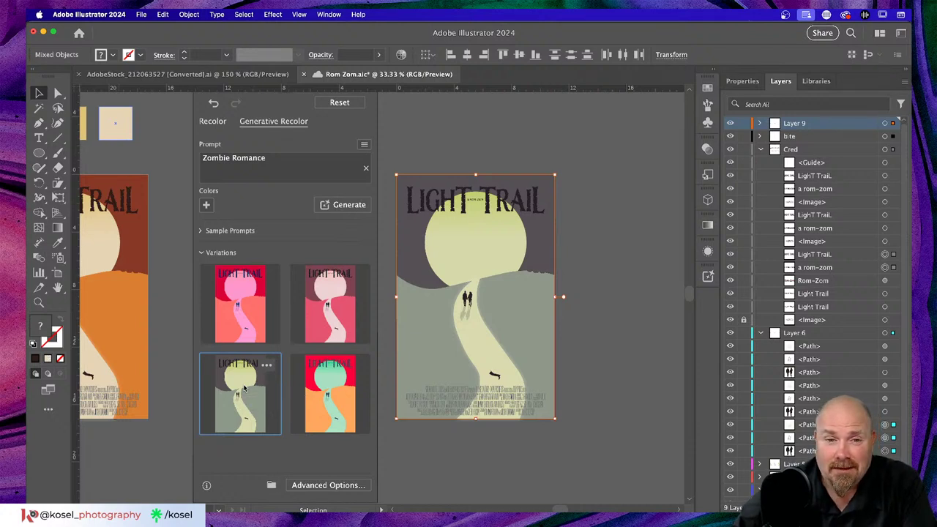
left_click(340, 312)
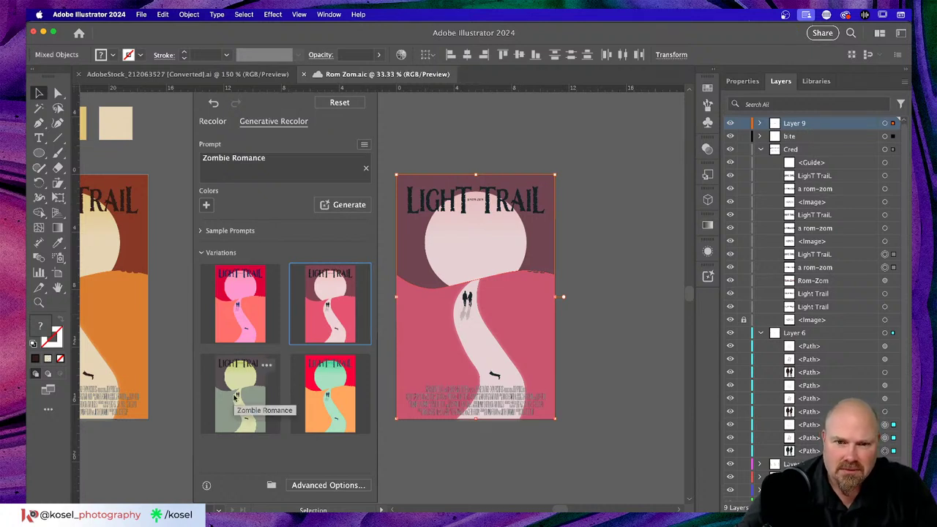
left_click(246, 397)
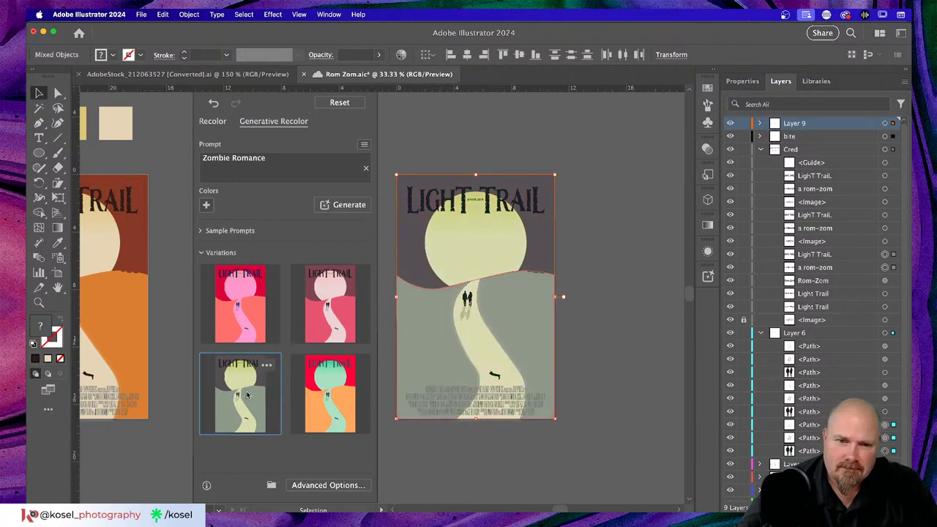
left_click(340, 309)
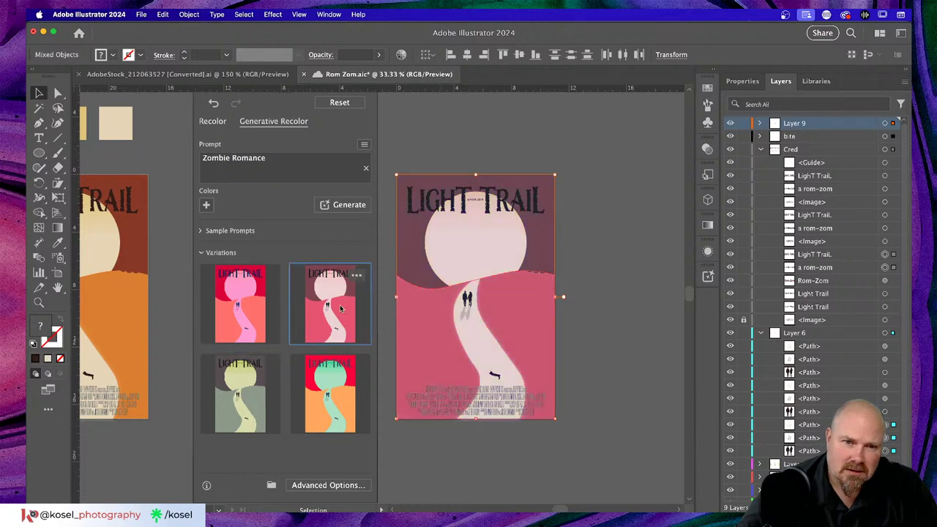
left_click(630, 280)
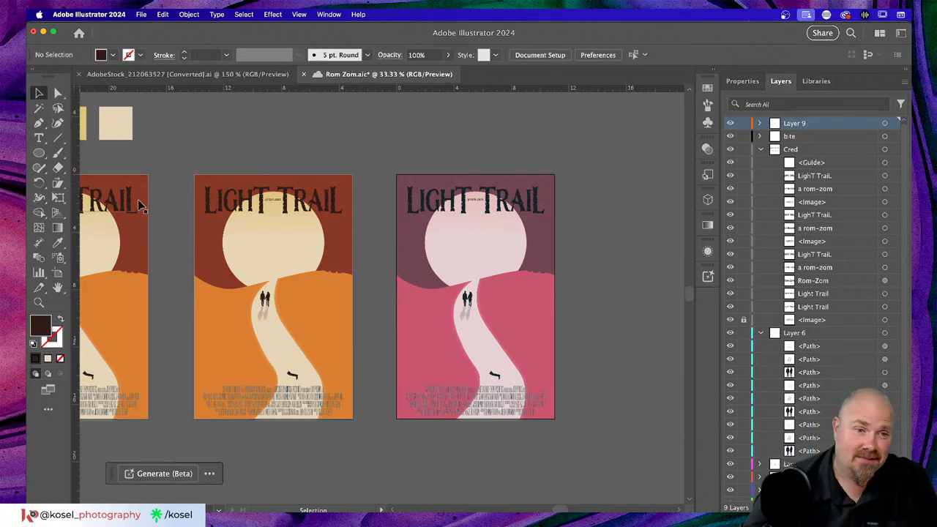
Select the middle orange poster's artwork and open Recolor Artwork for it
scroll(583, 268, "left", 5)
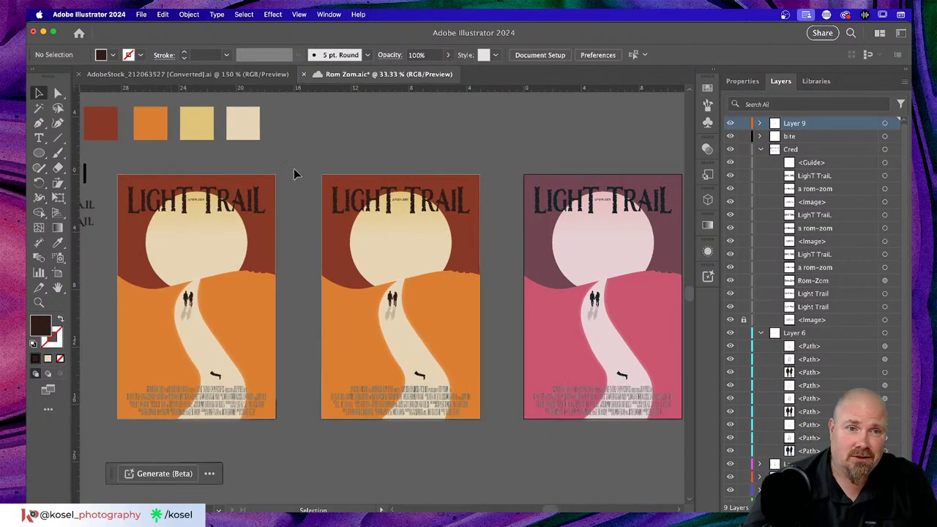
left_click_drag(306, 178, 497, 453)
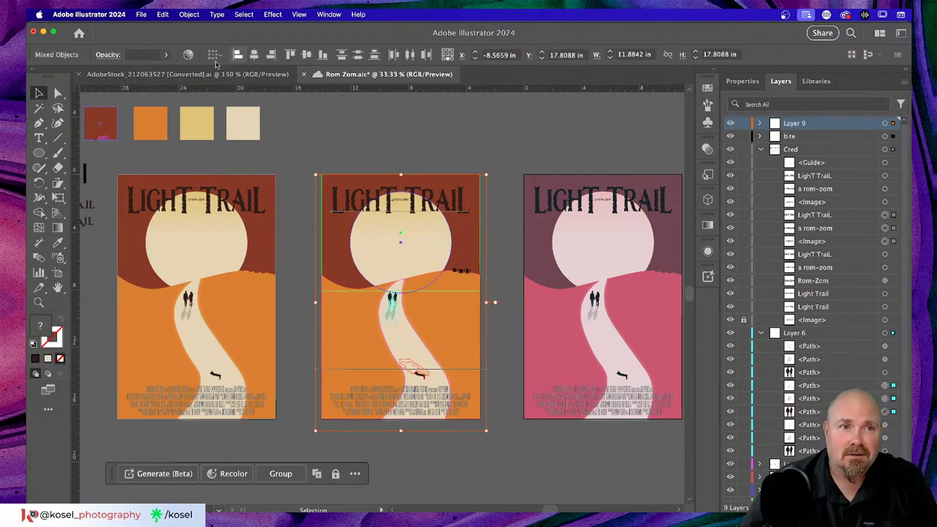
left_click(188, 55)
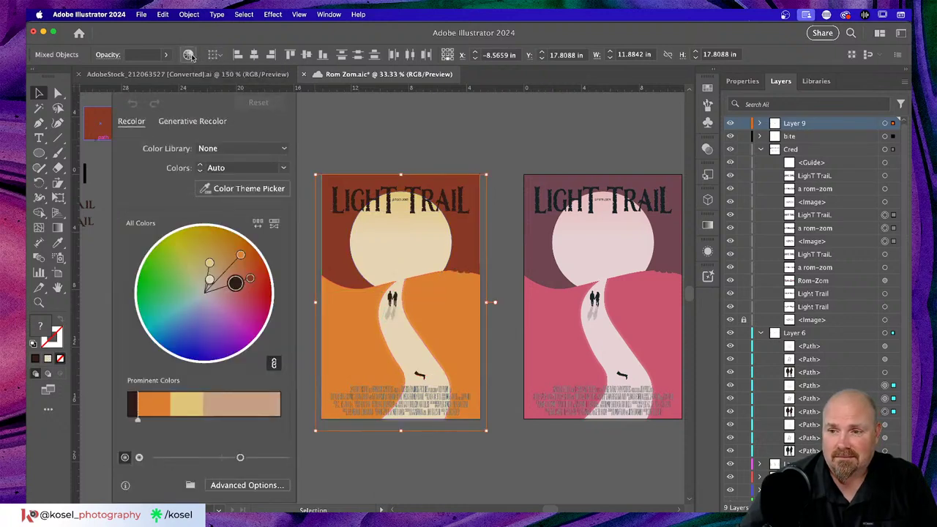
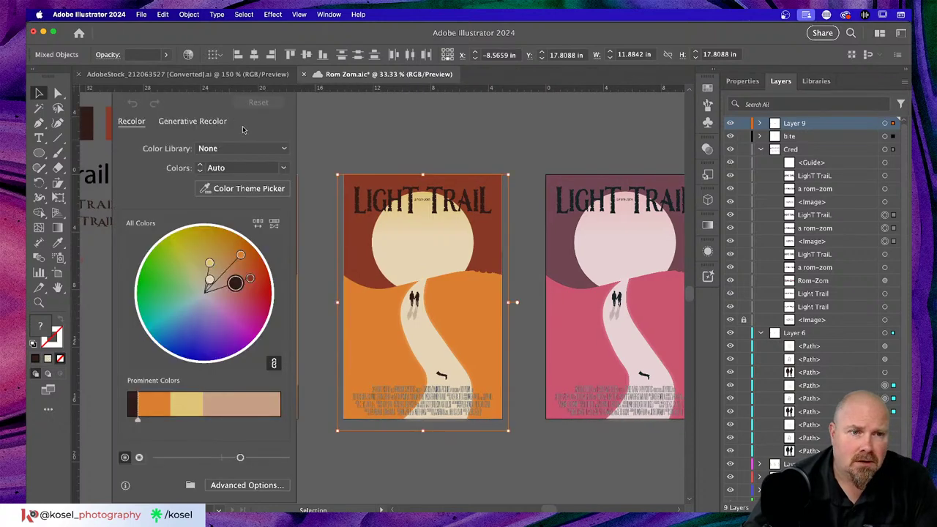
Generate recolour variations in Generative Recolor from the 'Dark blue midnight' sample prompt
left_click(194, 122)
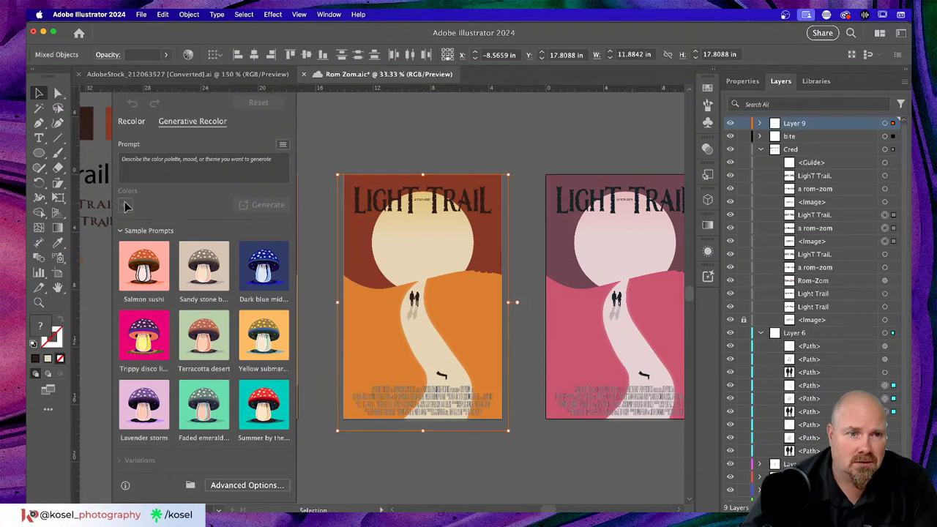
left_click(168, 162)
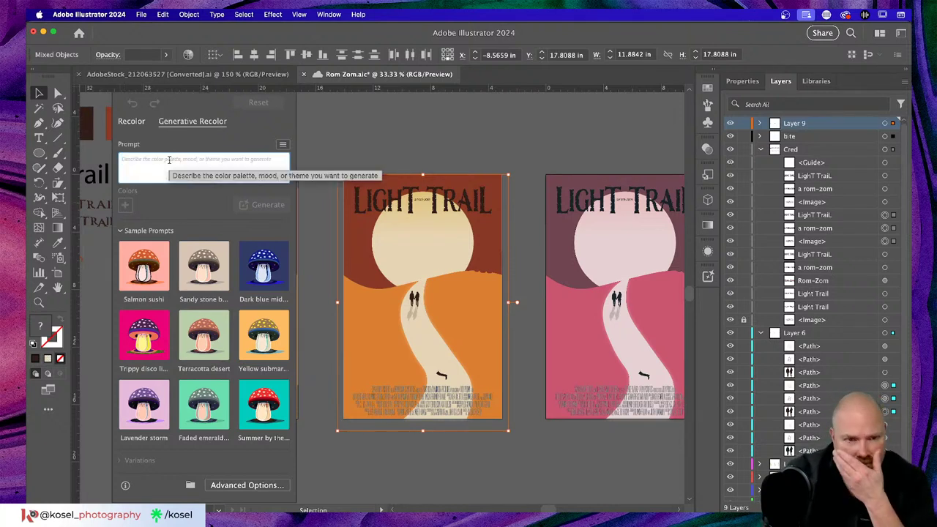
left_click(265, 267)
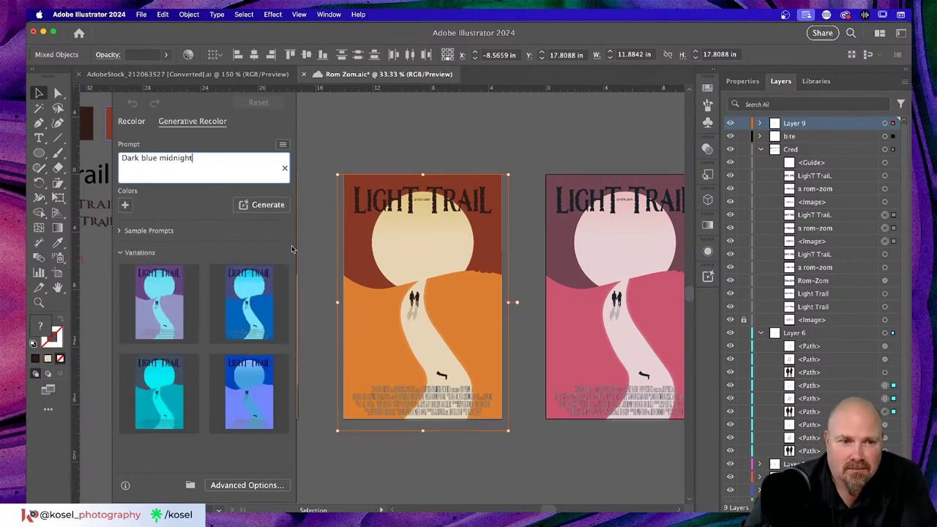
Compare the blue and teal variations, apply the first purple one, and show the samples again
left_click(262, 396)
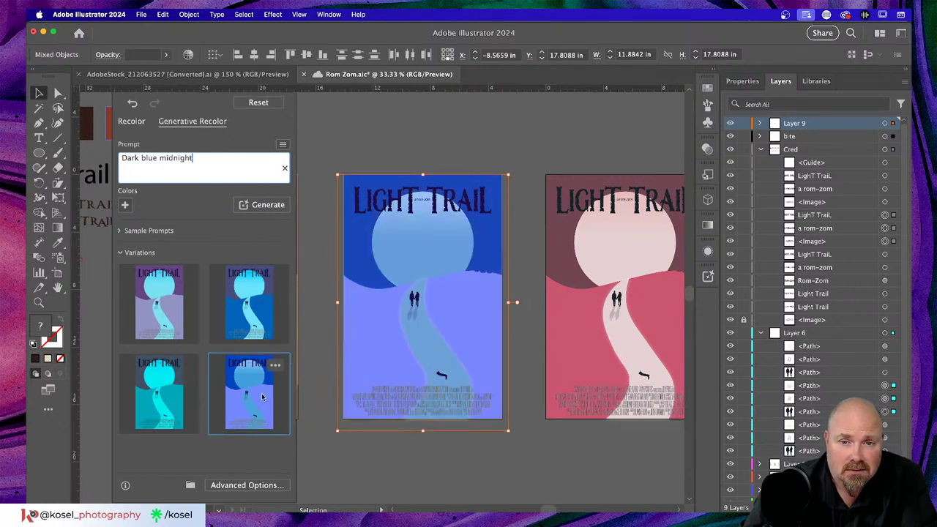
left_click(167, 396)
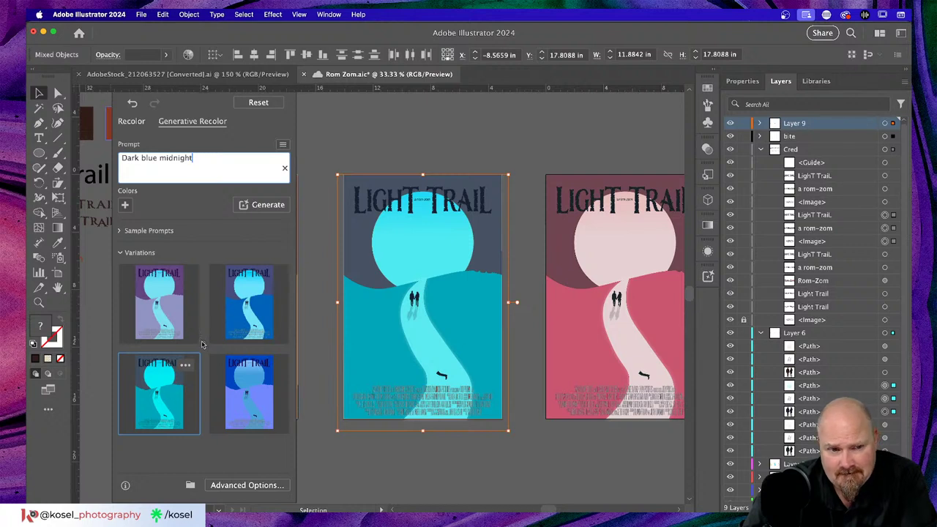
left_click(247, 301)
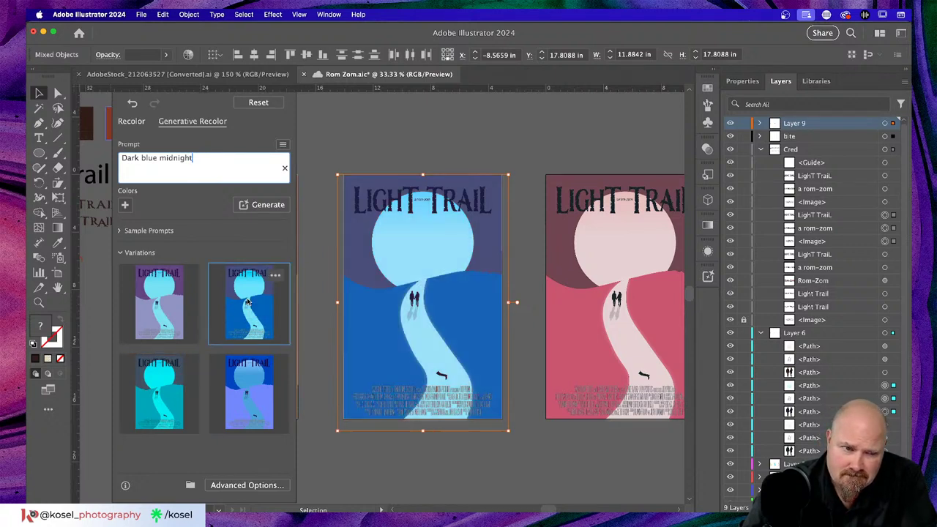
left_click(186, 311)
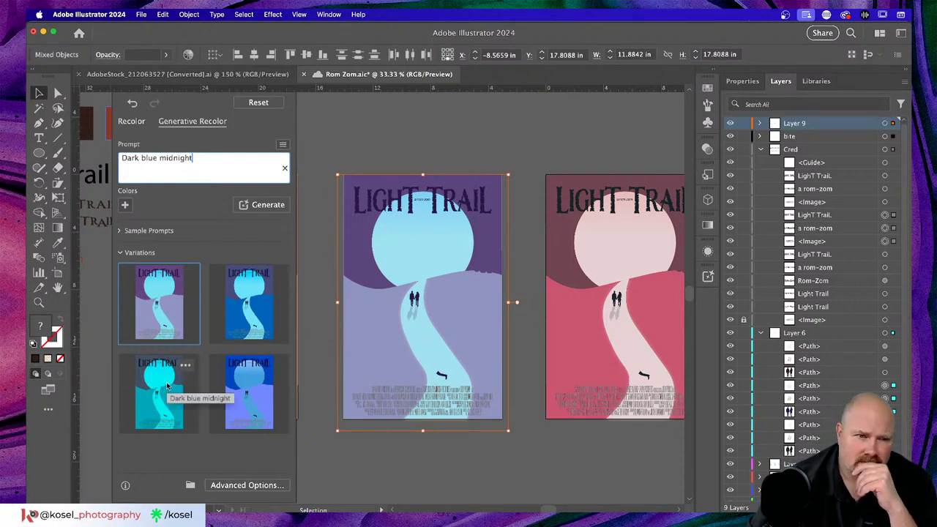
left_click(121, 231)
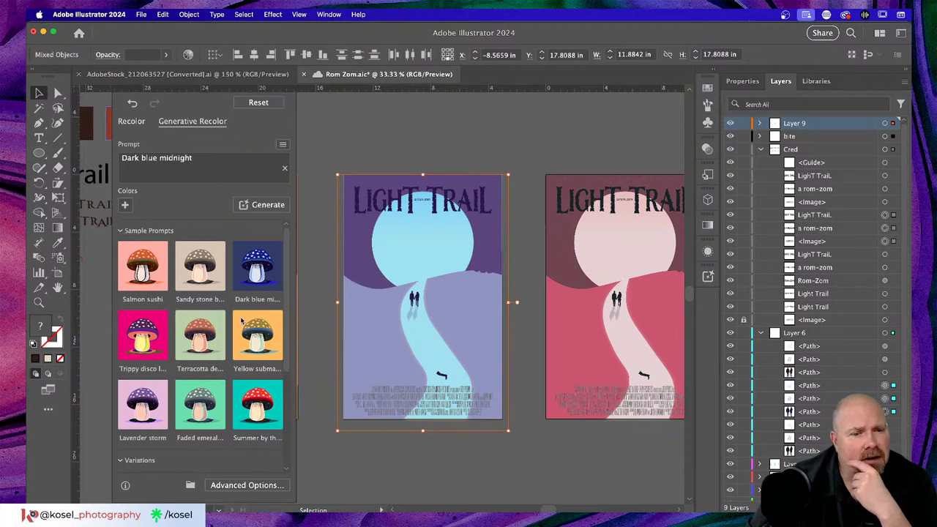
Preview 'Summer by the sea' variations, then reset to the original orange and red and zoom out
scroll(242, 322, "down", 4)
scroll(238, 320, "up", 2)
scroll(238, 320, "up", 2)
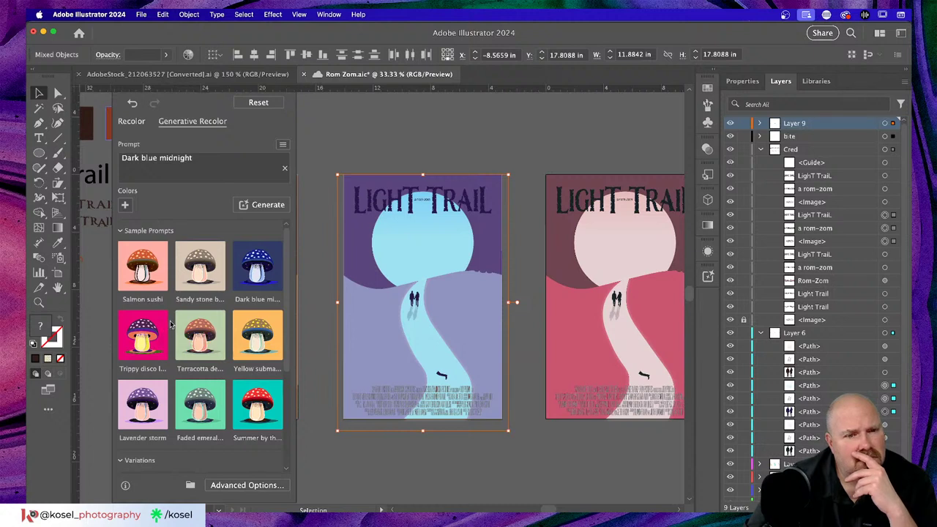
left_click(259, 388)
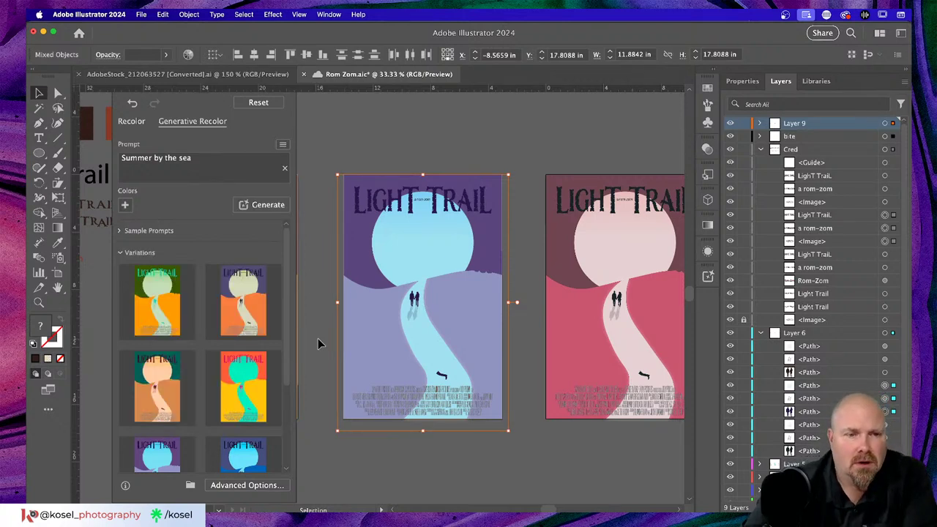
left_click(246, 309)
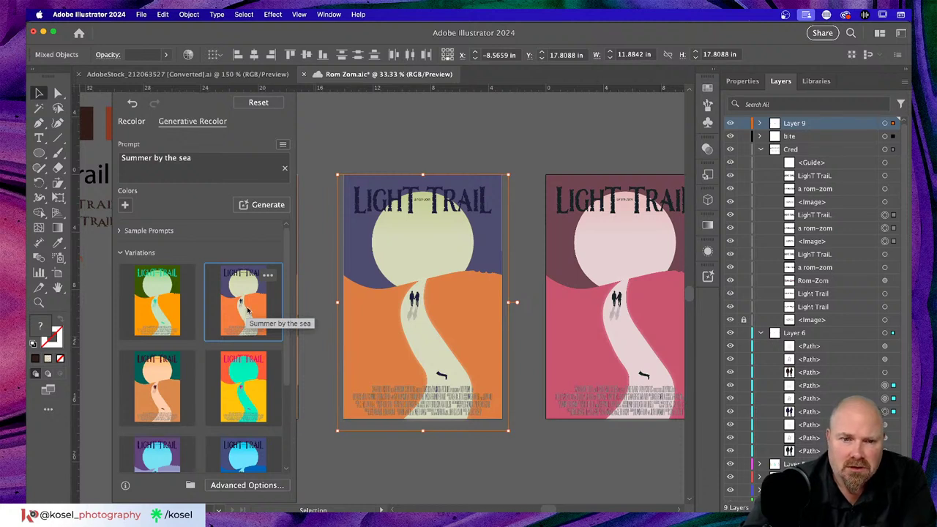
left_click(163, 398)
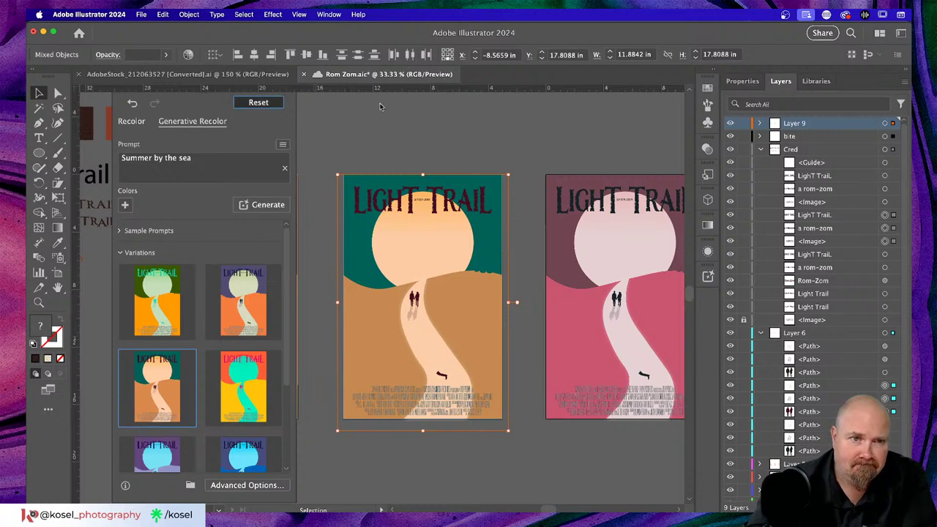
left_click(349, 133)
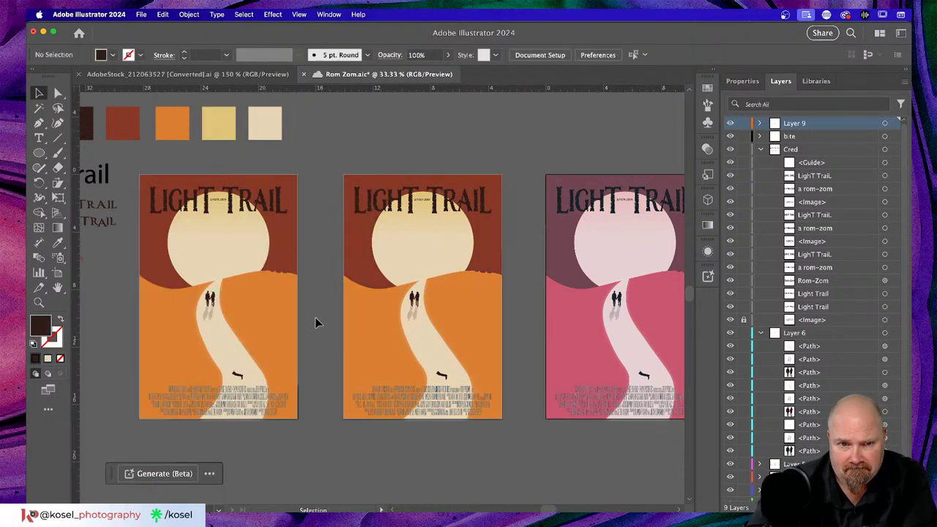
key("super+minus")
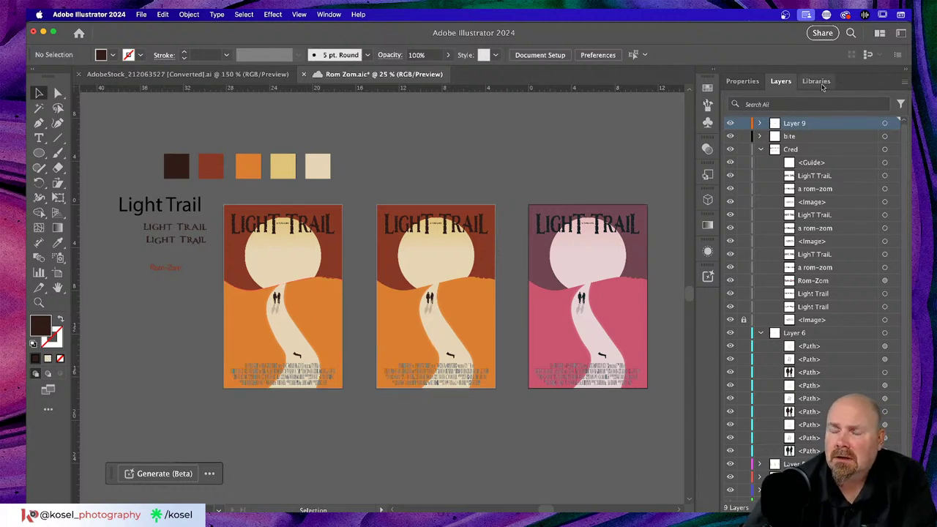
Place AdobeStock_627574393.png from the Downloads folder onto the first Light Trail poster
key("alt+super+l")
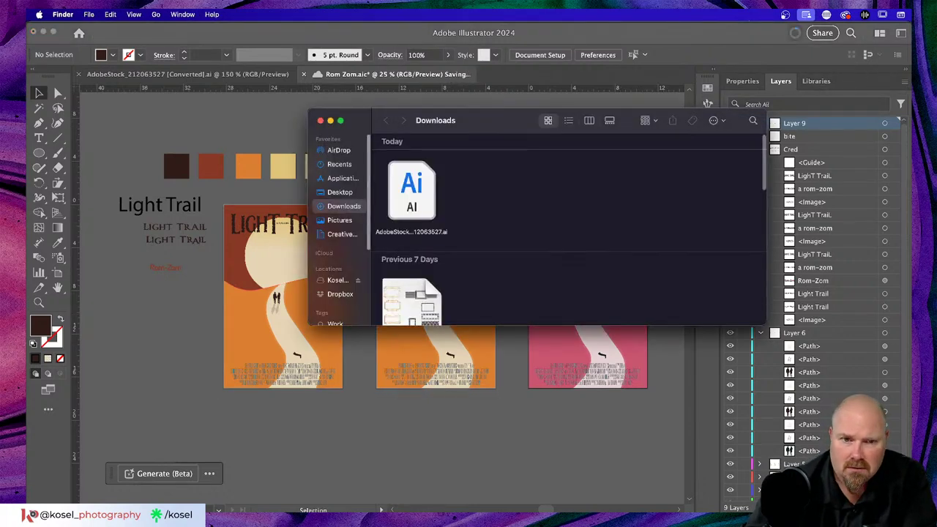
key("super+w")
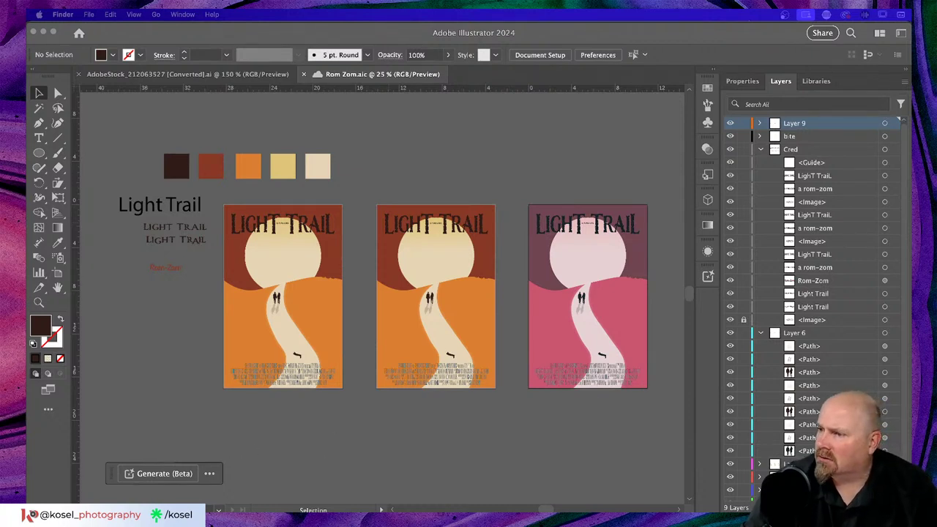
left_click_drag(936, 318, 277, 311)
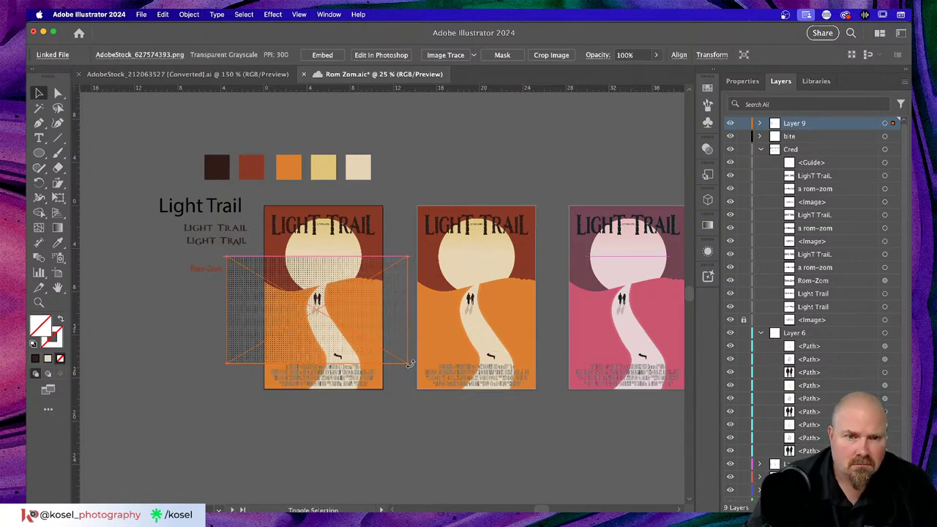
Rotate the dot texture 90° and position it over the first poster
left_click_drag(409, 366, 379, 235)
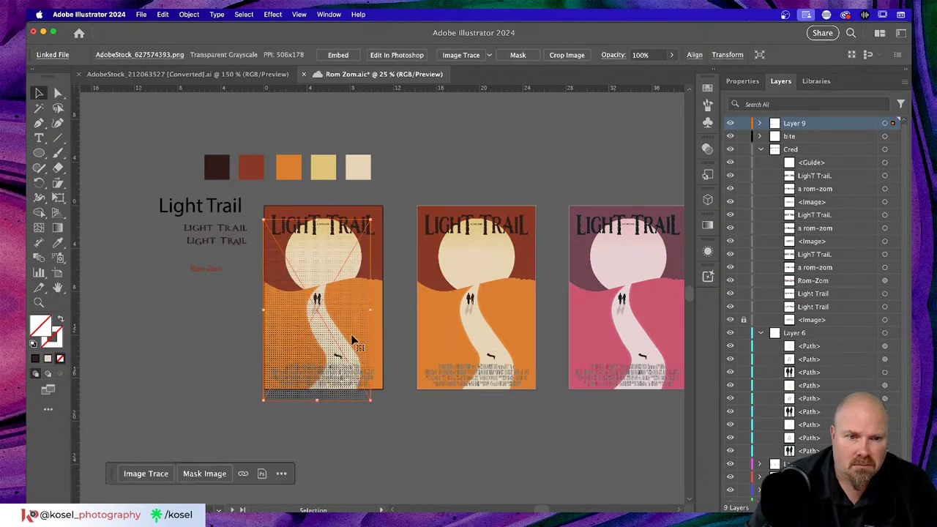
mouse_move(353, 334)
left_mouse_down()
mouse_move(354, 318)
mouse_move(353, 329)
left_mouse_up()
key("super+1")
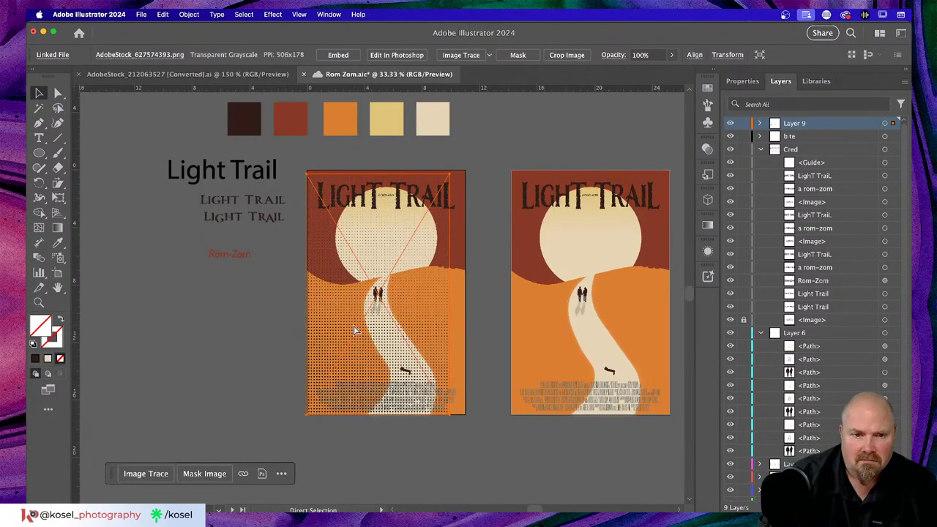
scroll(351, 327, "down", 5)
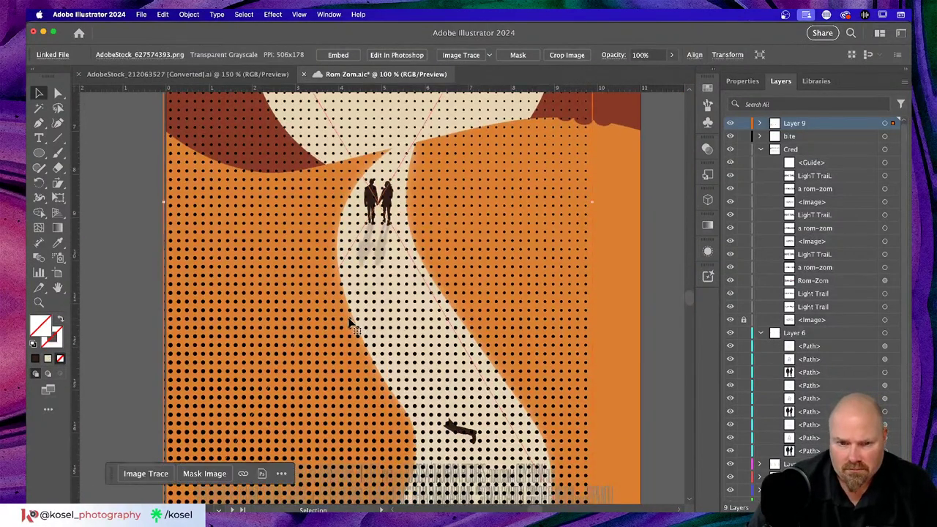
scroll(329, 376, "down", 2)
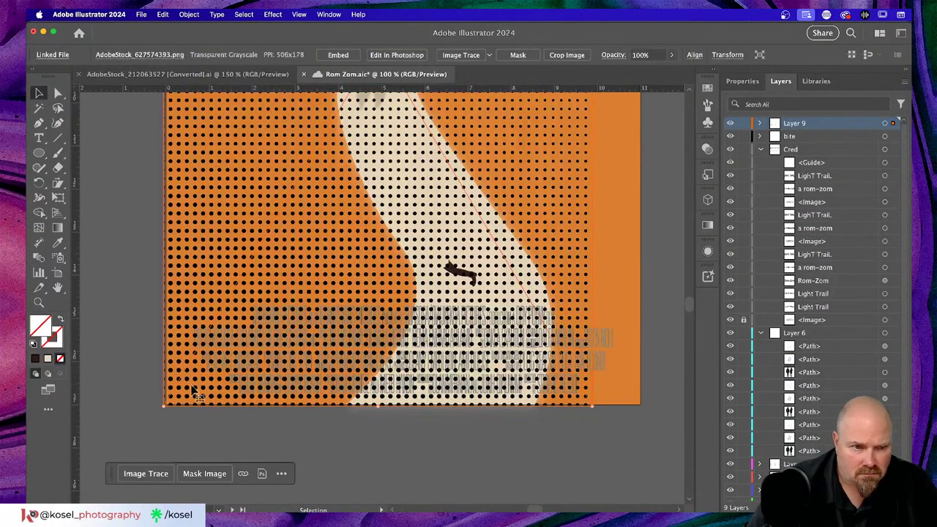
left_click_drag(186, 387, 192, 386)
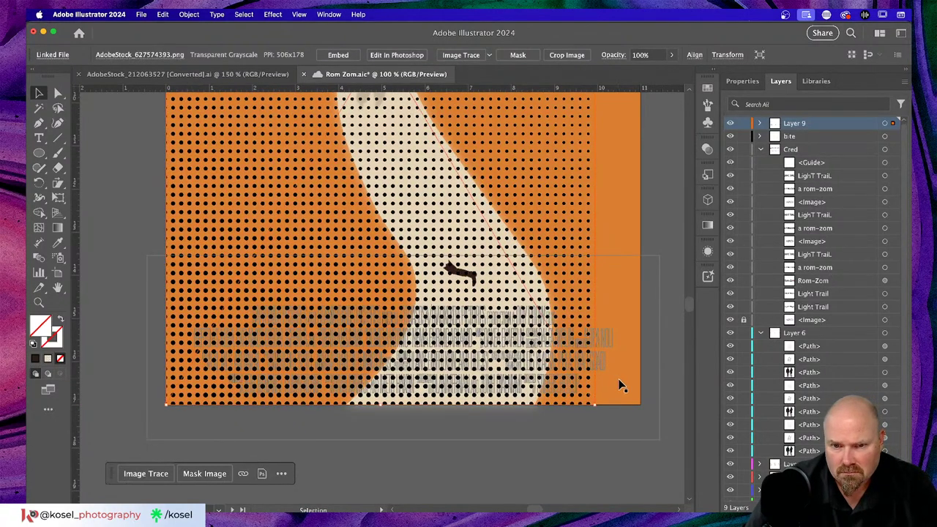
Stretch the texture to 11 in wide so it reaches the poster's edges, then fit to view
scroll(617, 379, "up", 2)
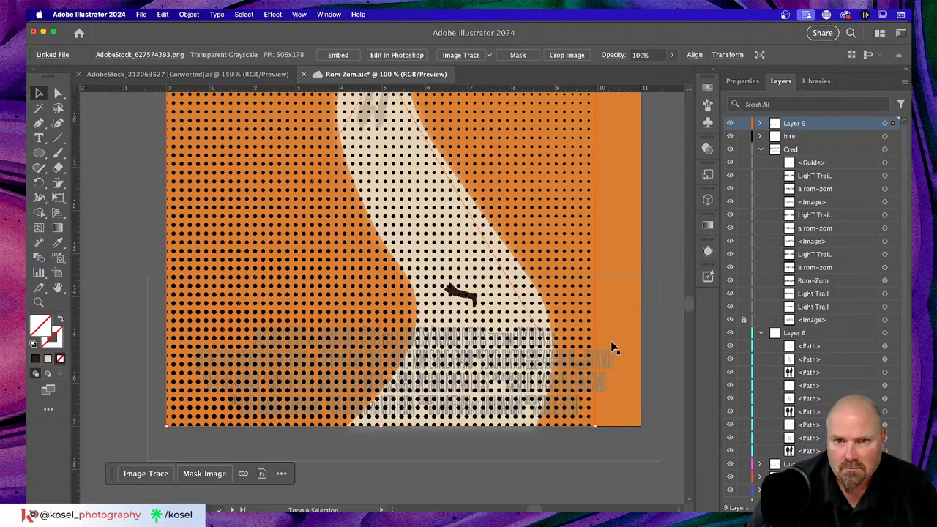
scroll(613, 349, "up", 5)
scroll(614, 349, "up", 3)
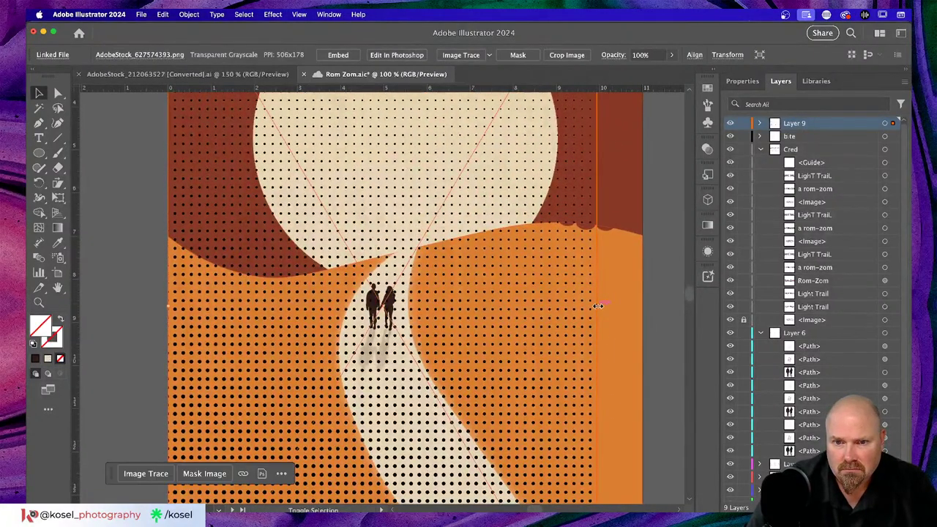
left_click_drag(596, 303, 624, 306)
left_click_drag(638, 305, 644, 305)
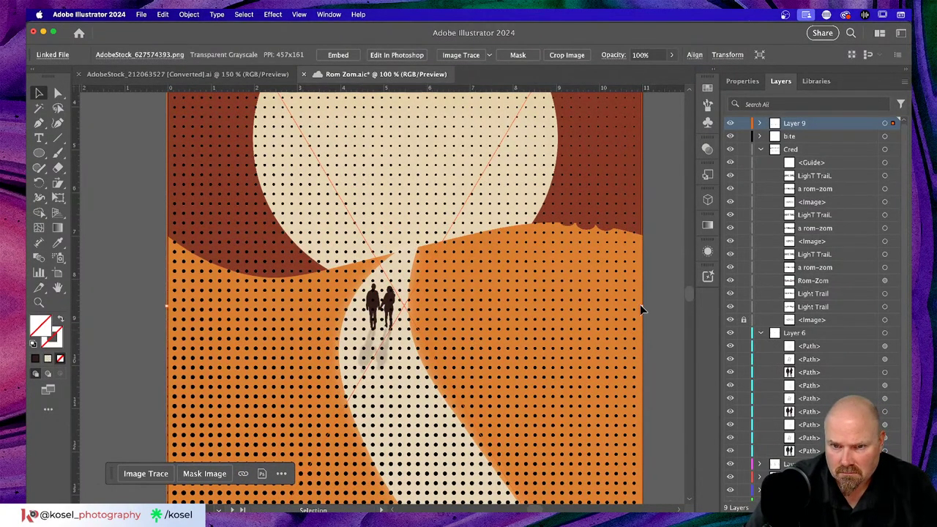
left_click_drag(642, 306, 644, 306)
scroll(468, 324, "up", 5)
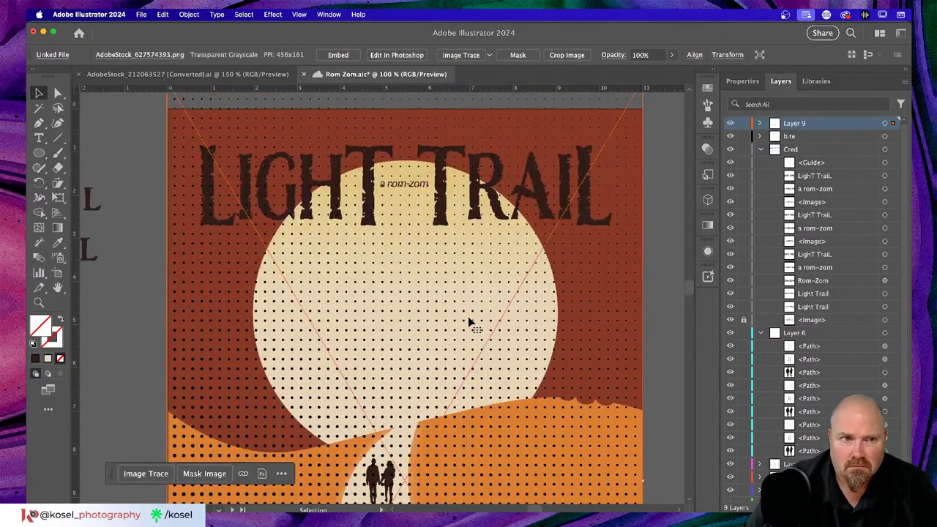
scroll(469, 323, "down", 12)
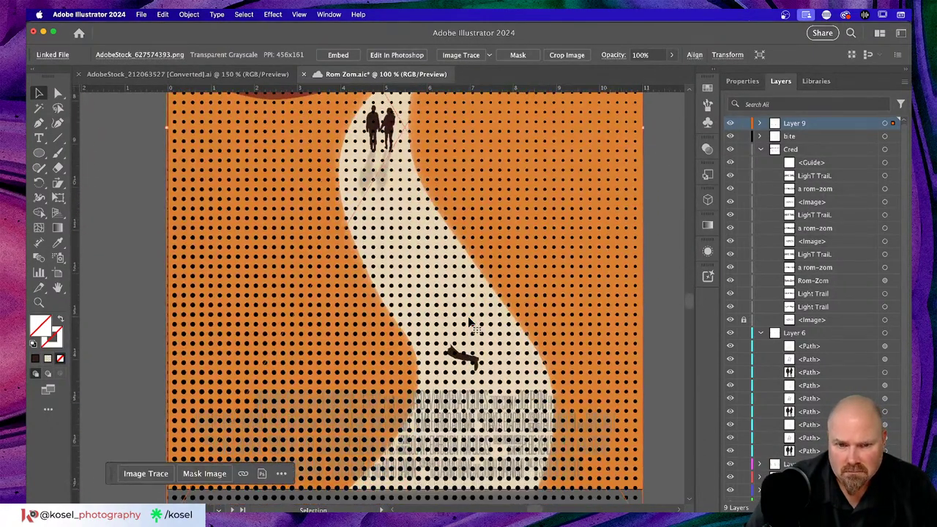
scroll(471, 322, "down", 4)
scroll(471, 324, "up", 3)
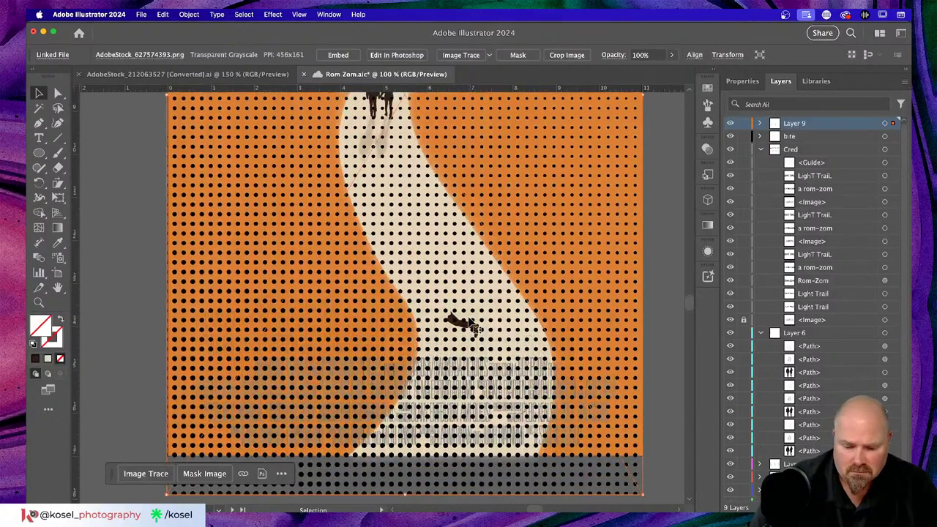
key("super+0")
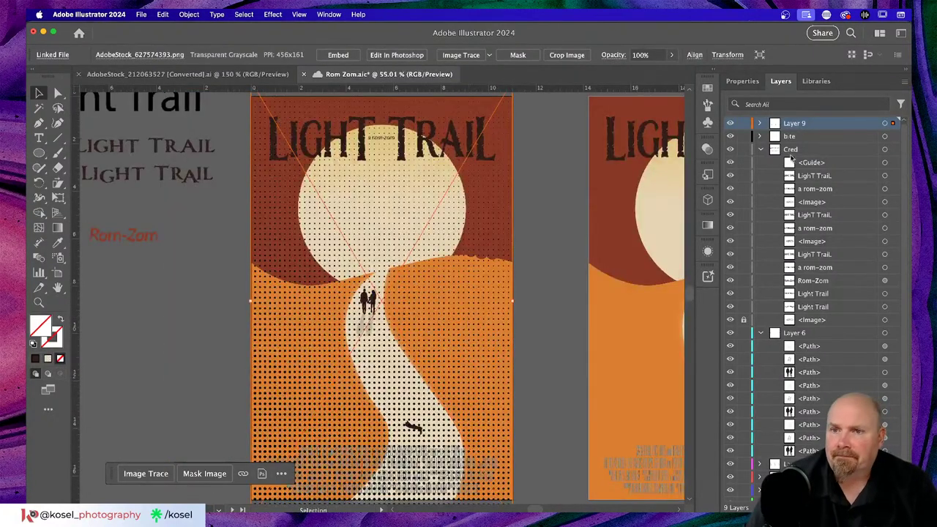
Set the dot texture's opacity to 5% in the Appearance panel
left_click(707, 251)
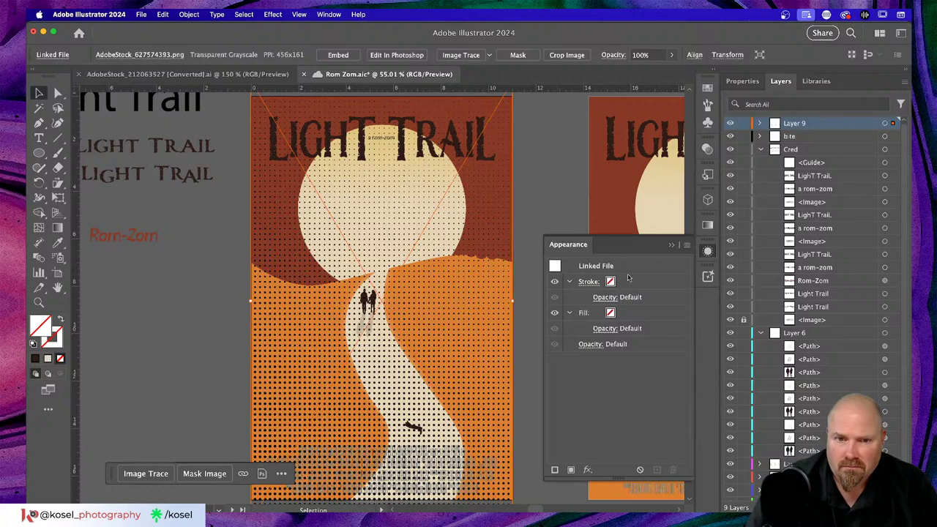
left_click(587, 346)
left_click(586, 346)
left_click(590, 368)
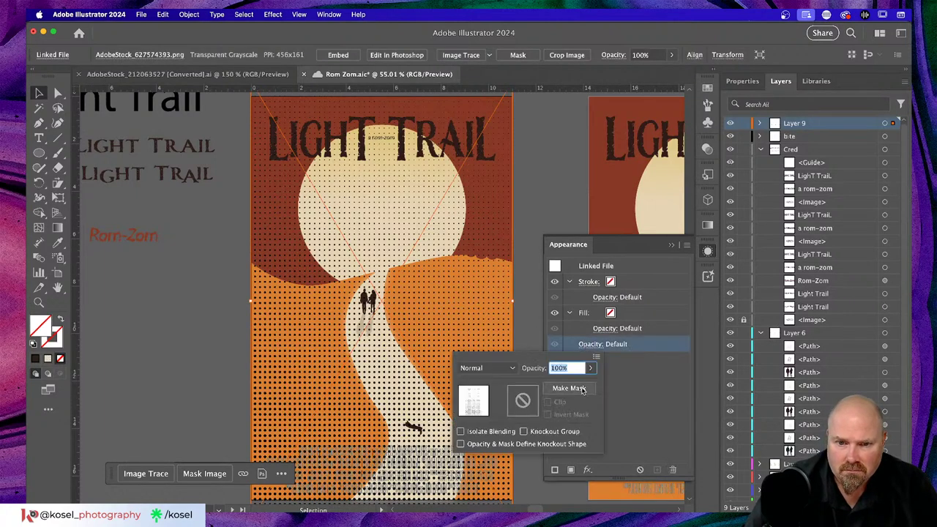
left_click_drag(588, 386, 545, 386)
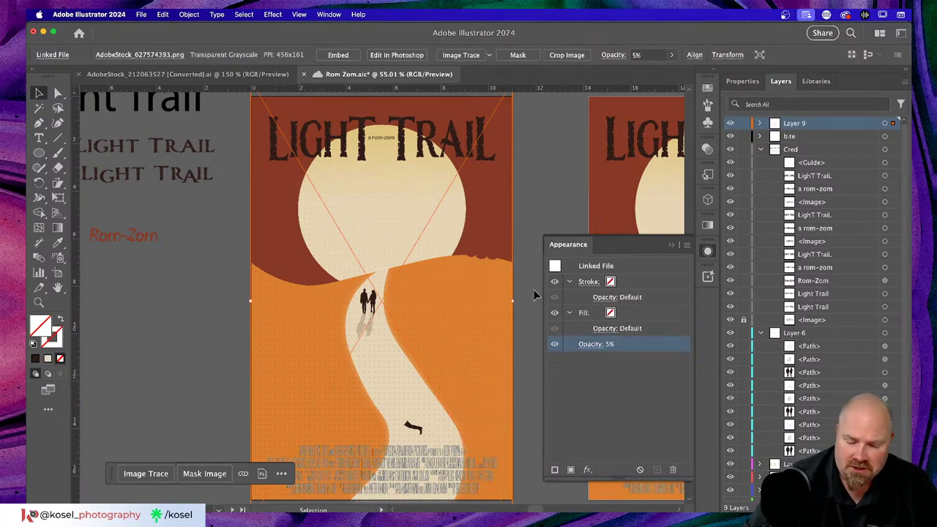
Deselect, close the Appearance panel, save, and zoom out to show all three posters
left_click(534, 289)
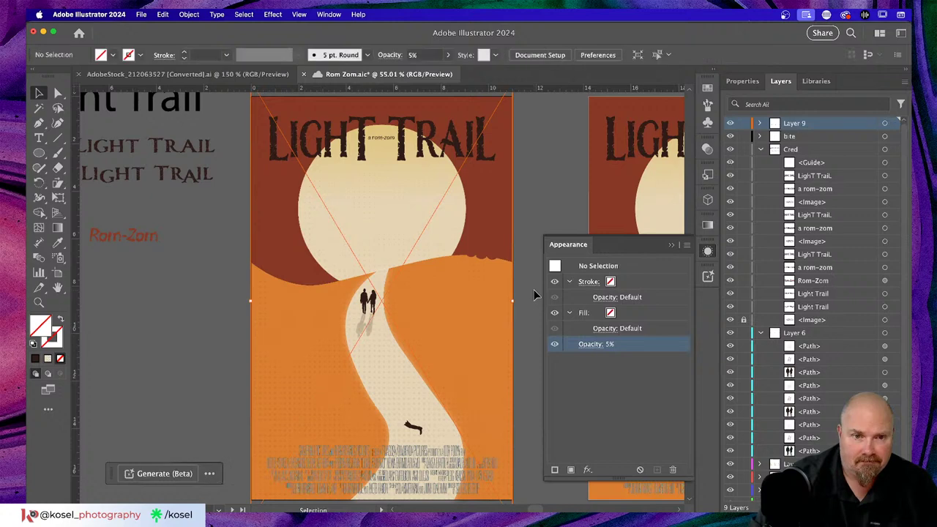
left_click(668, 246)
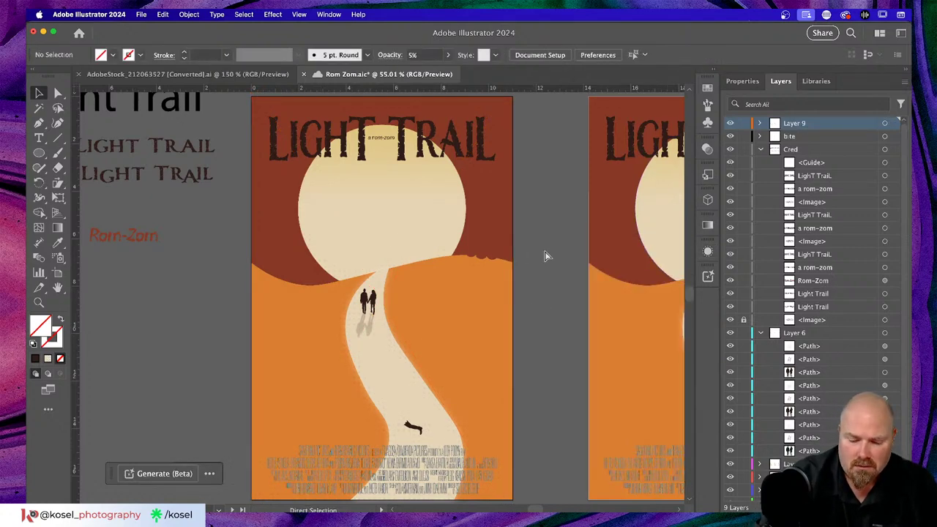
key("super+minus")
key("super+s")
key("super+minus")
scroll(539, 286, "right", 5)
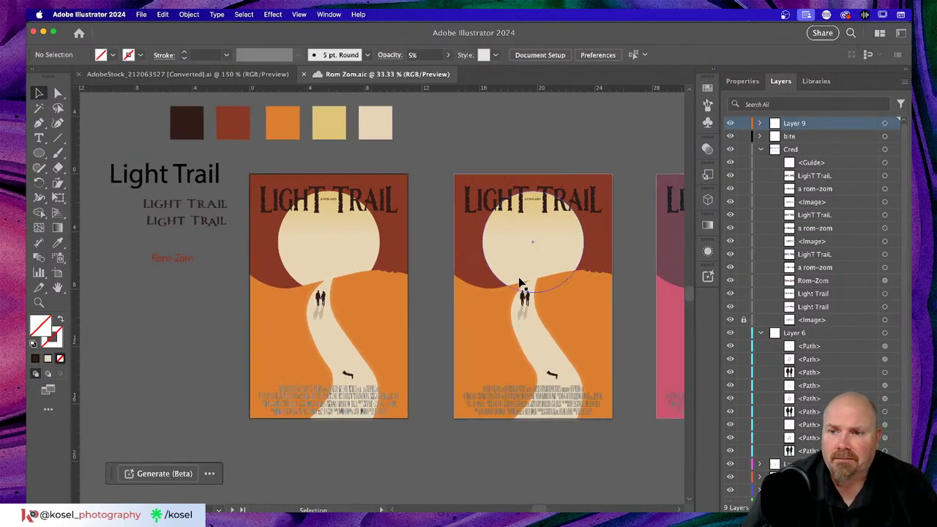
scroll(506, 286, "right", 3)
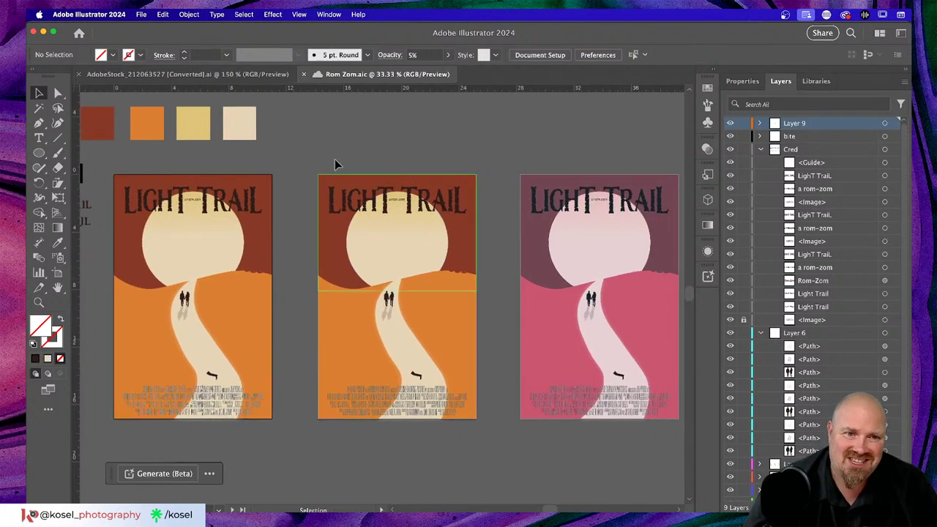
Select the middle poster and generate Generative Recolor variations from the prompt 'Deep sea'
left_click_drag(302, 167, 498, 444)
left_click(233, 473)
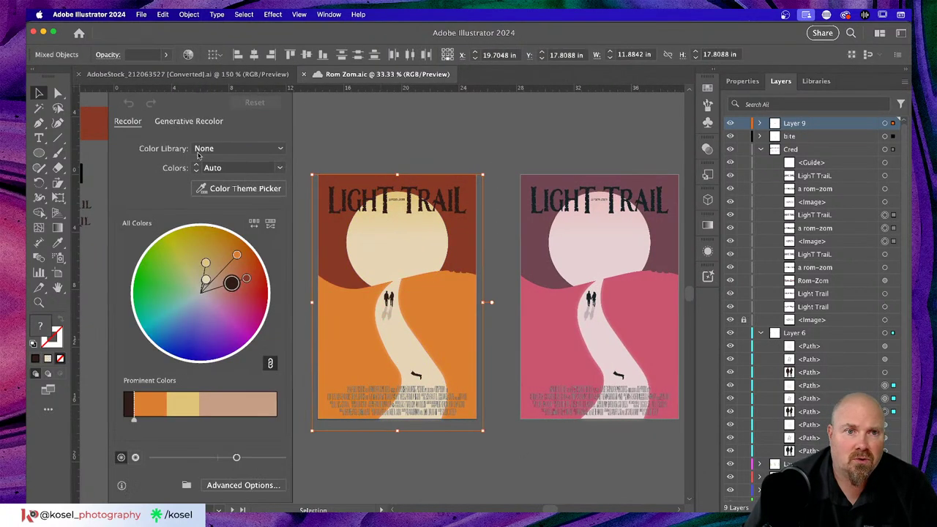
left_click(201, 121)
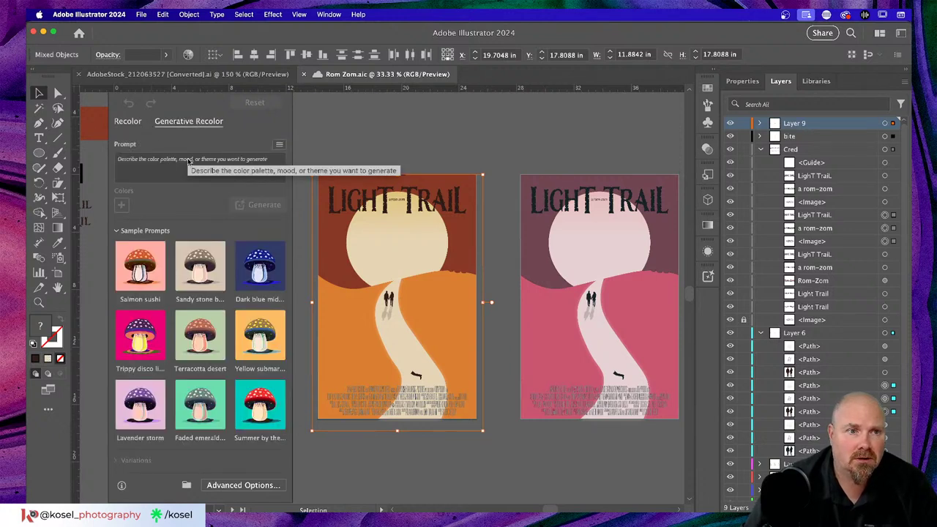
left_click(188, 159)
type("Dee")
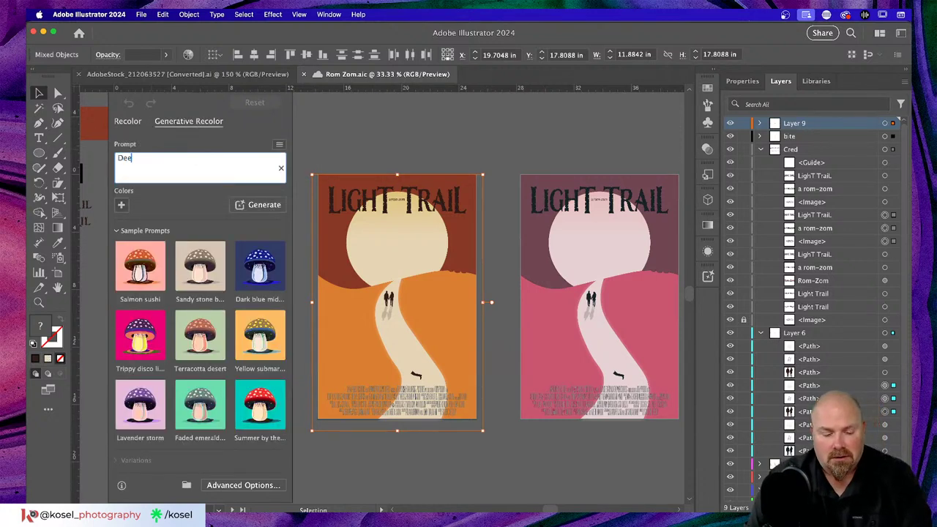
type("p sea")
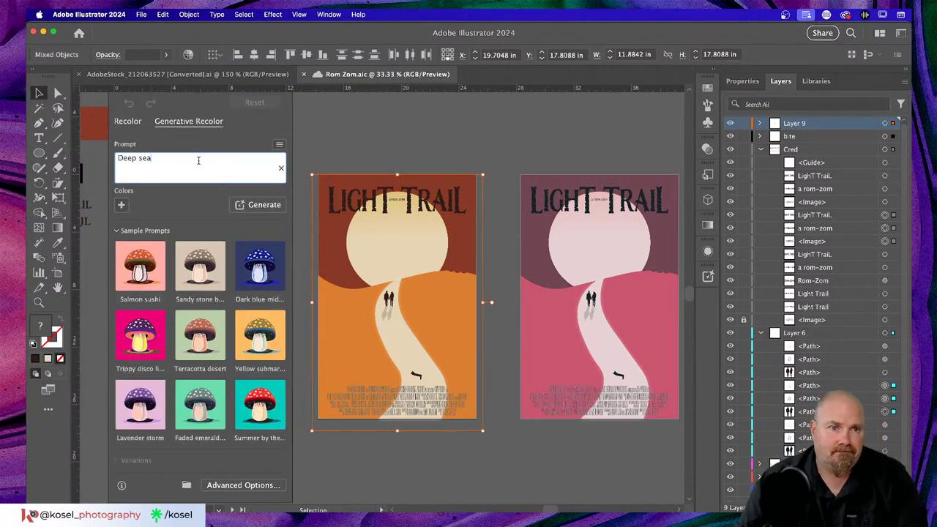
left_click(265, 206)
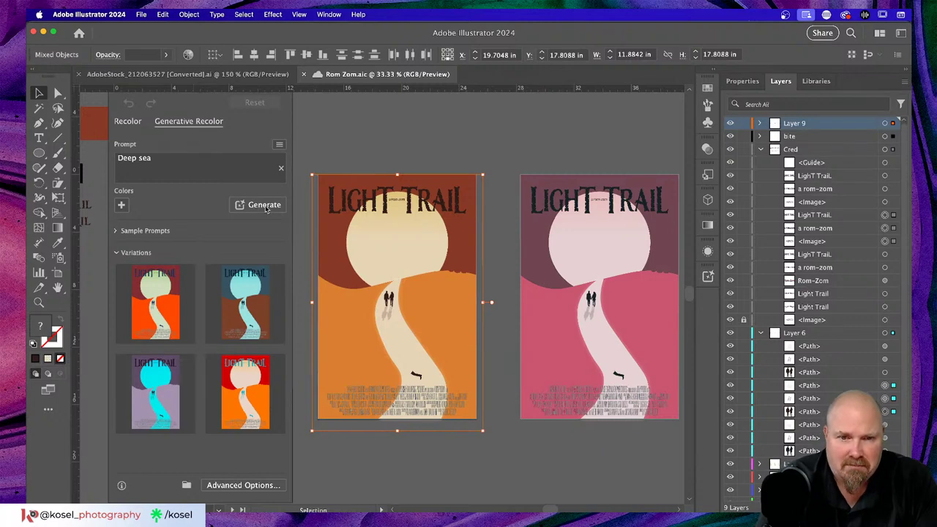
Compare the Deep sea variations and settle on the blue and brown one
scroll(347, 155, "left", 3)
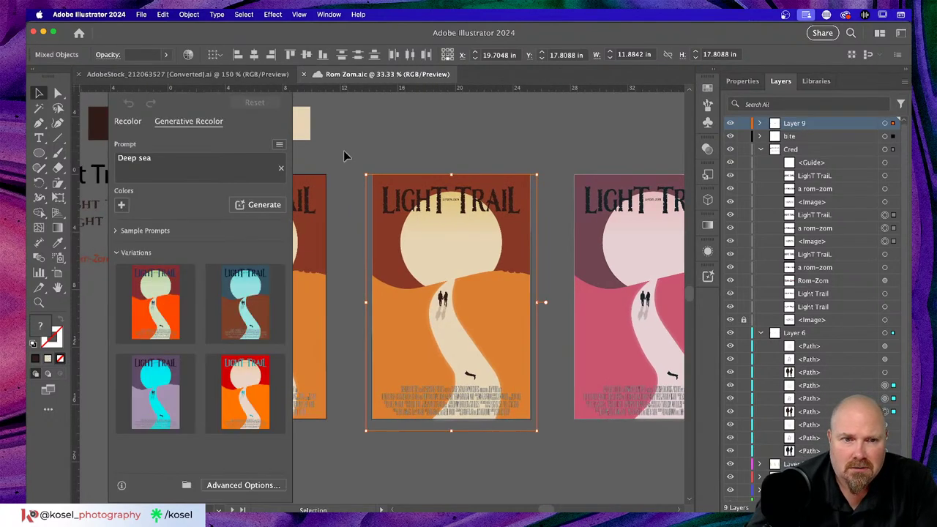
left_click(156, 322)
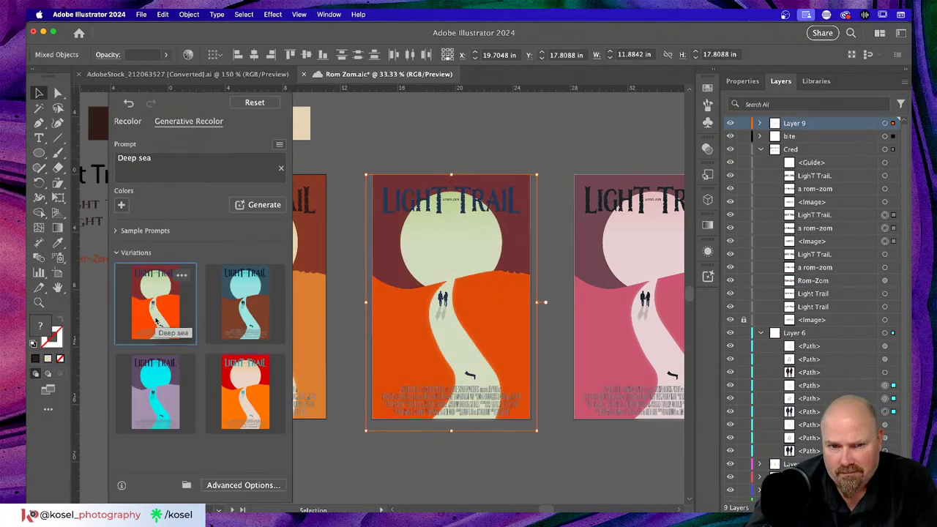
left_click(226, 310)
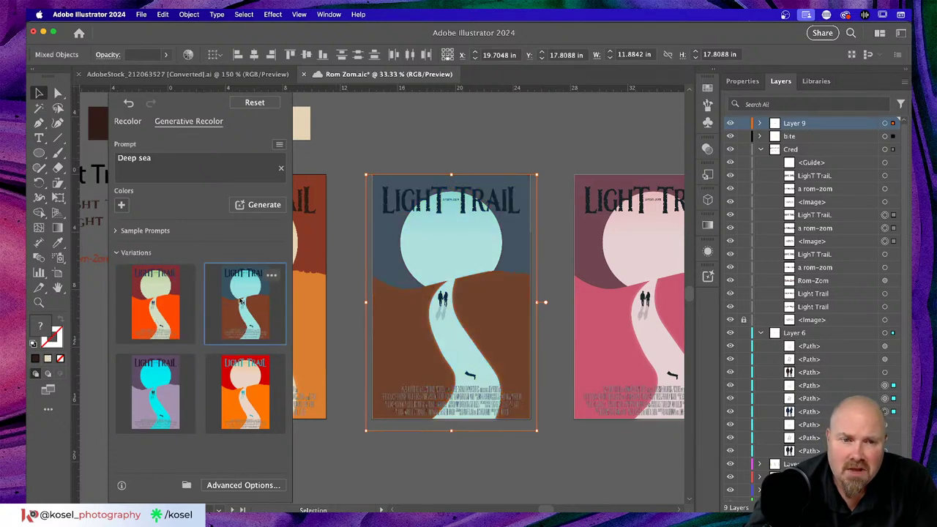
left_click(162, 378)
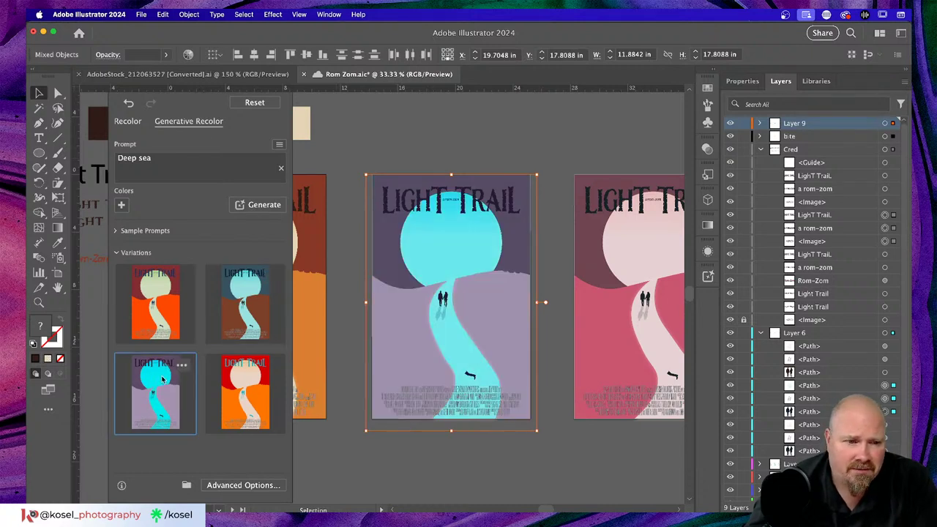
left_click(262, 393)
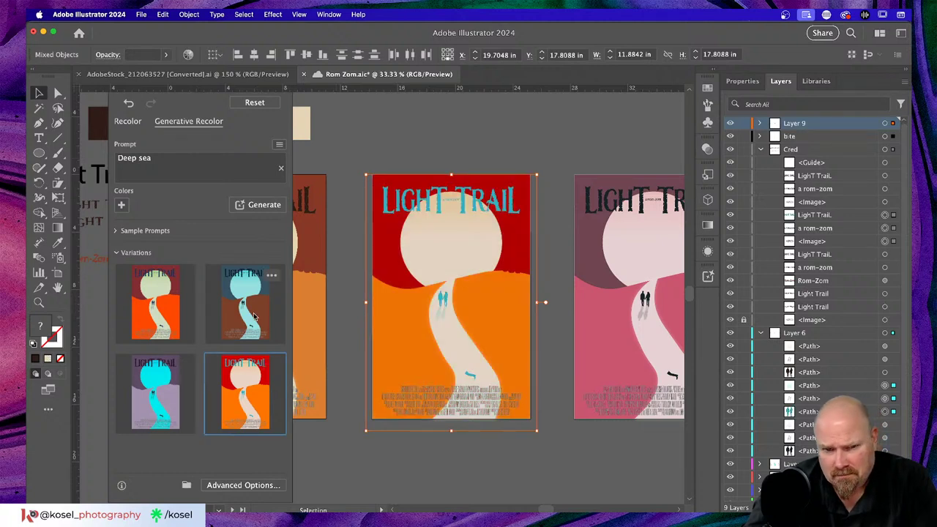
left_click(255, 317)
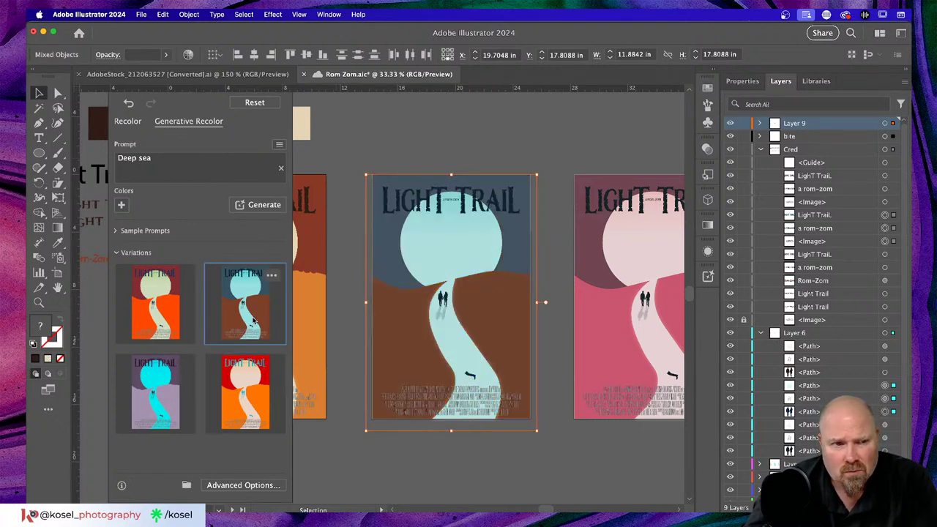
left_click(127, 122)
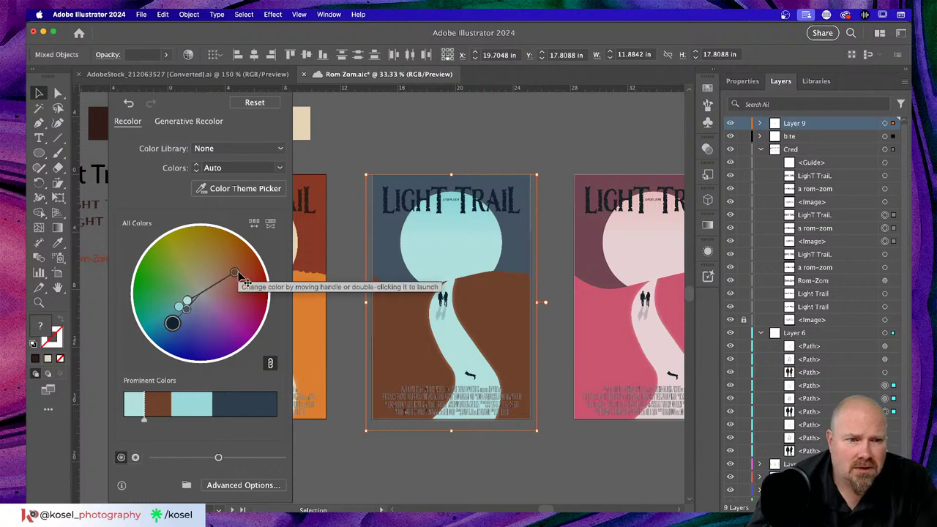
Unlink the harmony colours and shift the brown hills colour to deep maroon
left_click(269, 363)
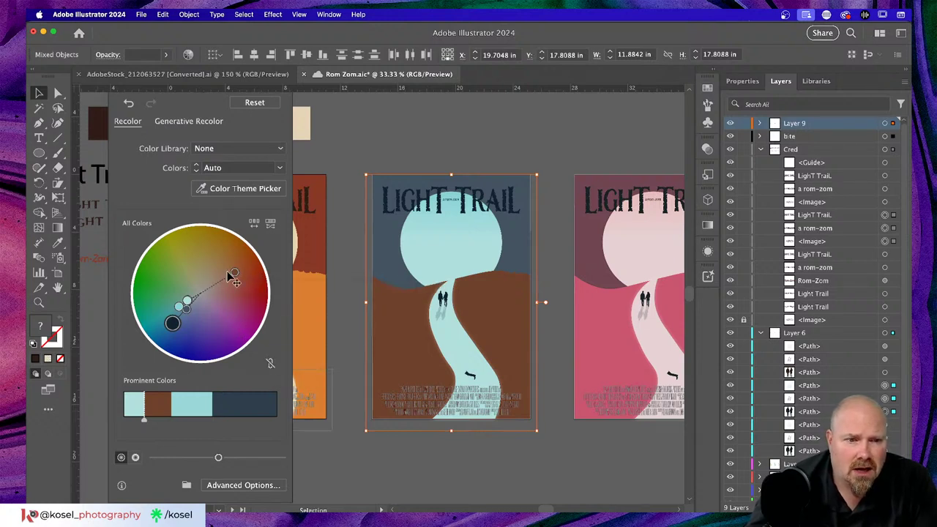
left_click_drag(233, 274, 246, 310)
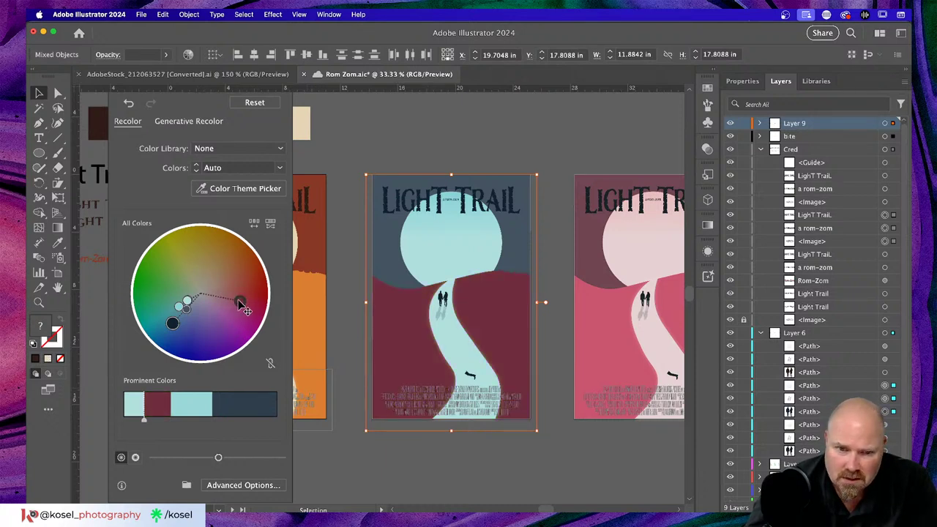
left_click_drag(246, 311, 241, 318)
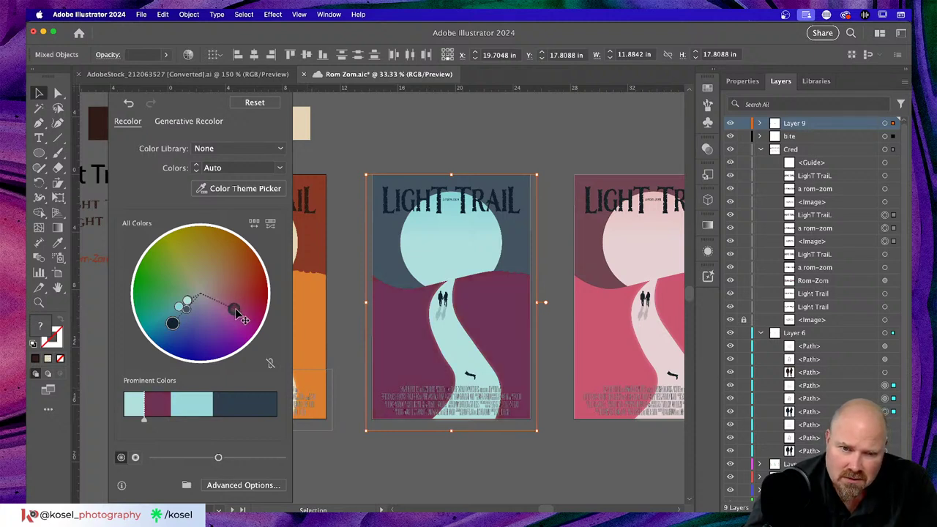
mouse_move(237, 312)
left_mouse_down()
mouse_move(242, 302)
mouse_move(246, 308)
left_mouse_up()
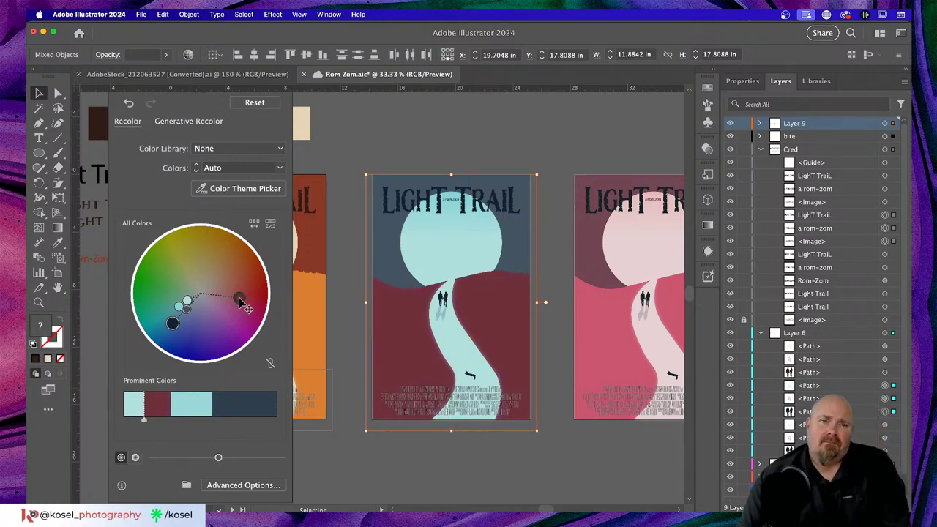
left_click_drag(246, 309, 237, 301)
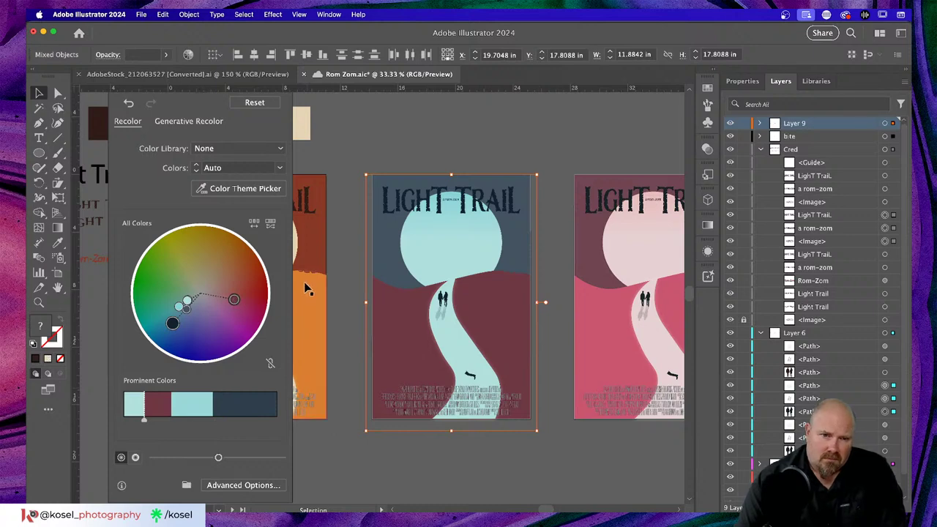
left_click(350, 289)
scroll(355, 308, "left", 2)
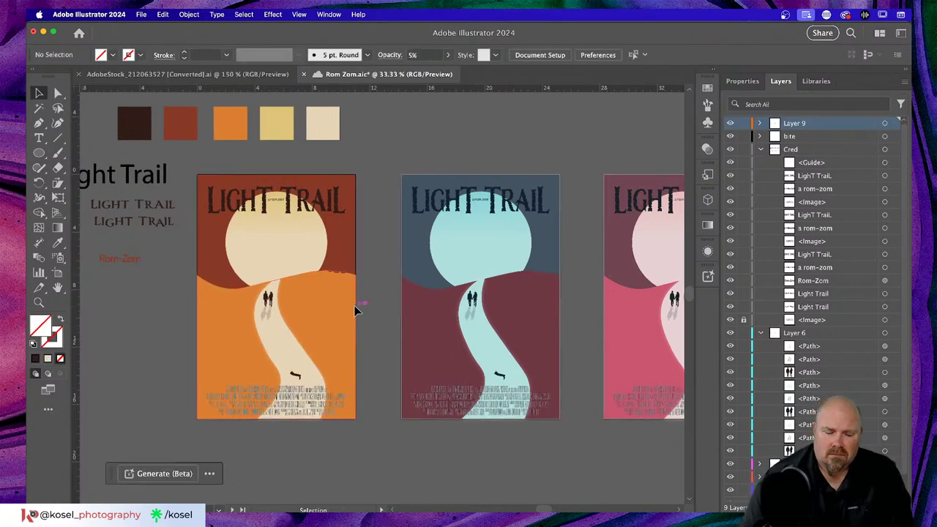
key("super+equal")
key("super+minus")
key("super+minus")
key("super+minus")
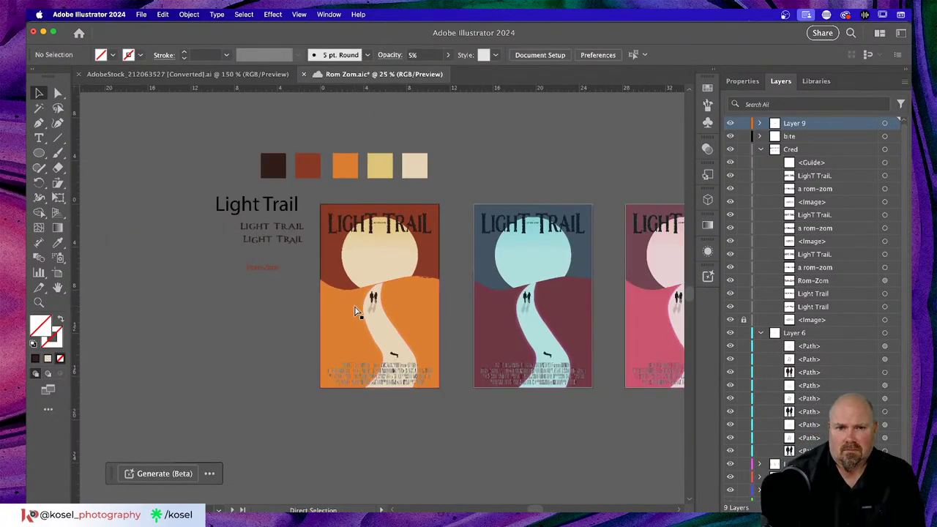
scroll(335, 319, "right", 1)
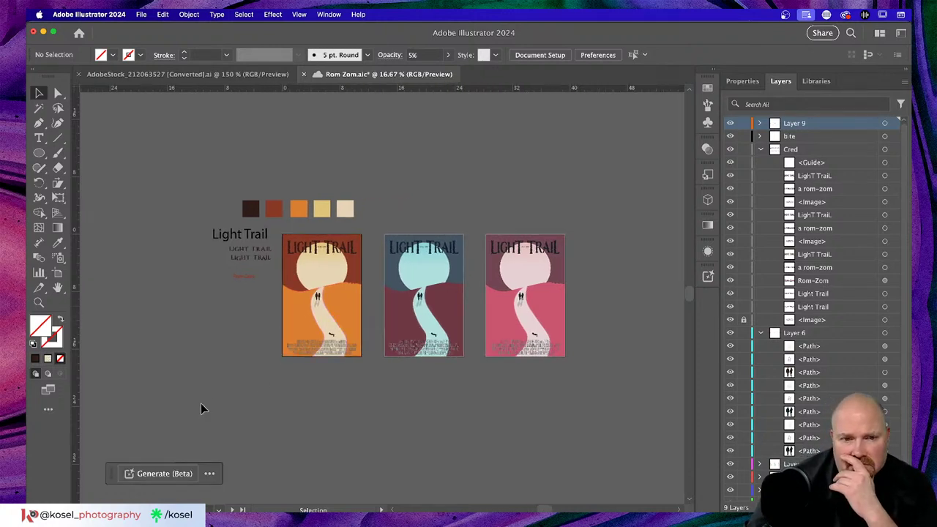
scroll(207, 401, "left", 4)
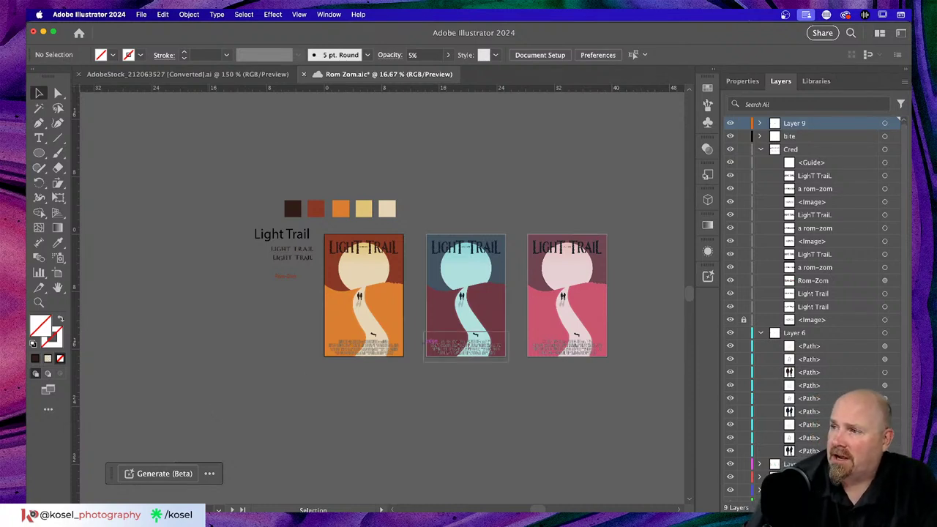
key("super+s")
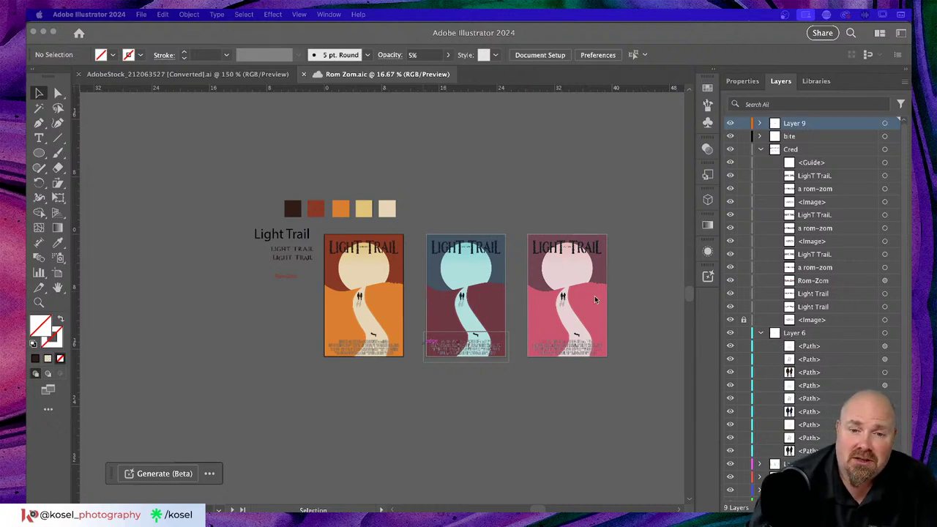
key("super+Tab")
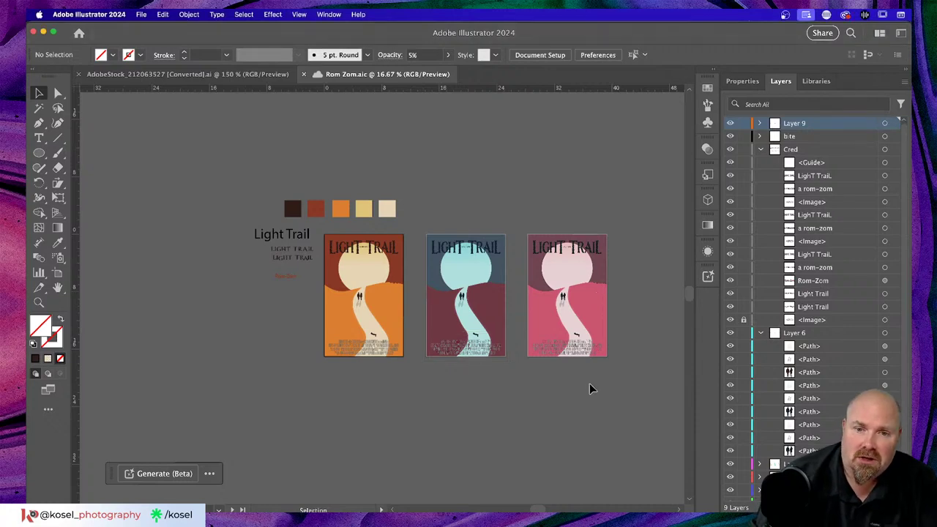
key("a")
key("super+equal")
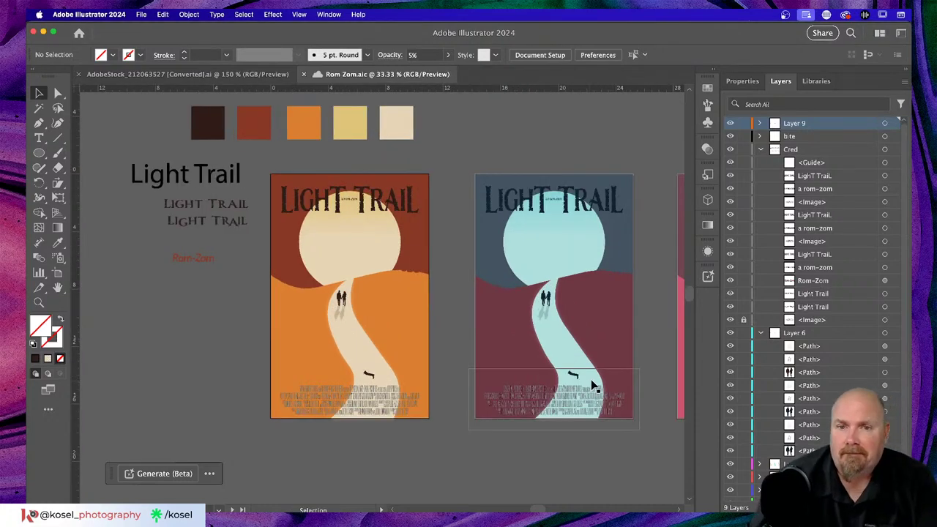
scroll(590, 382, "right", 5)
scroll(586, 381, "right", 3)
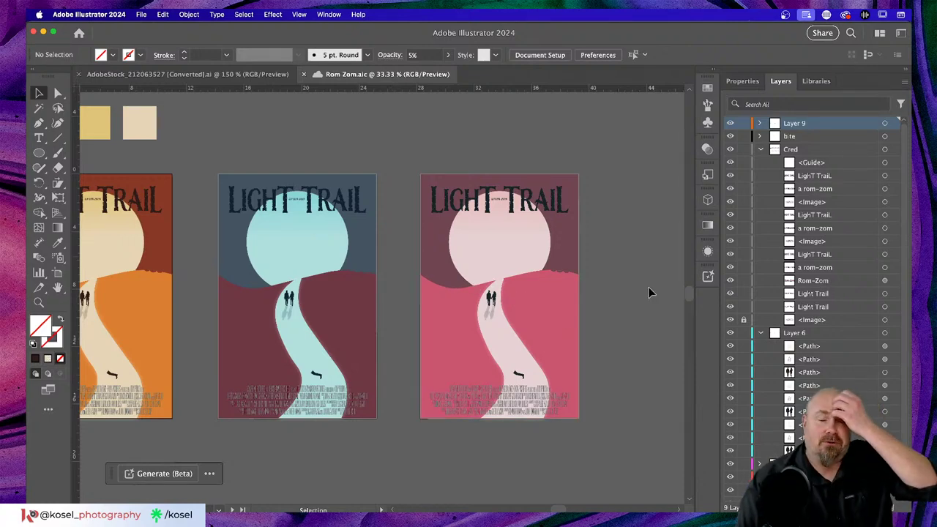
scroll(649, 293, "left", 3)
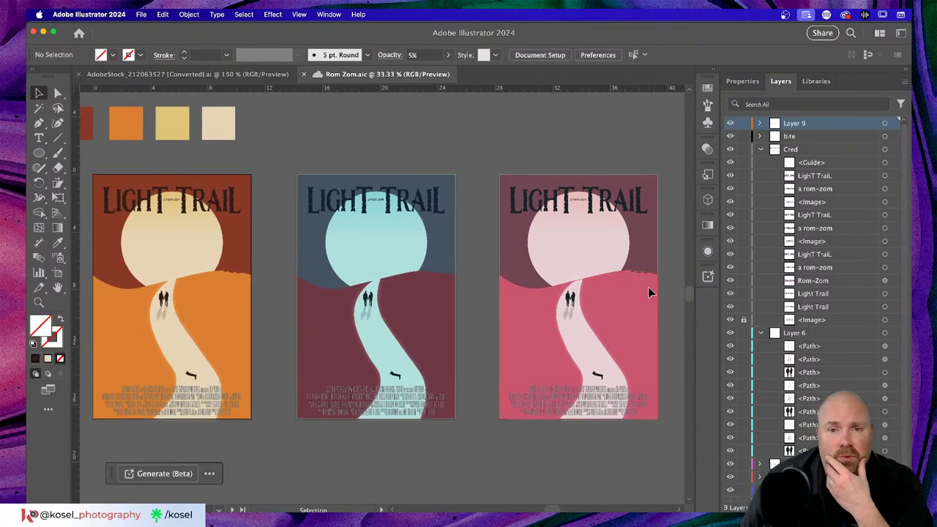
scroll(648, 293, "left", 1)
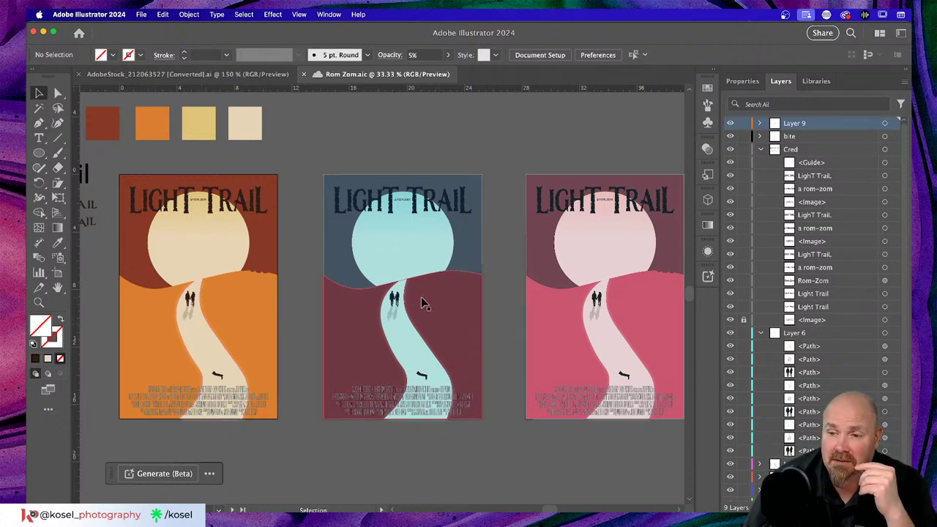
scroll(614, 300, "right", 2)
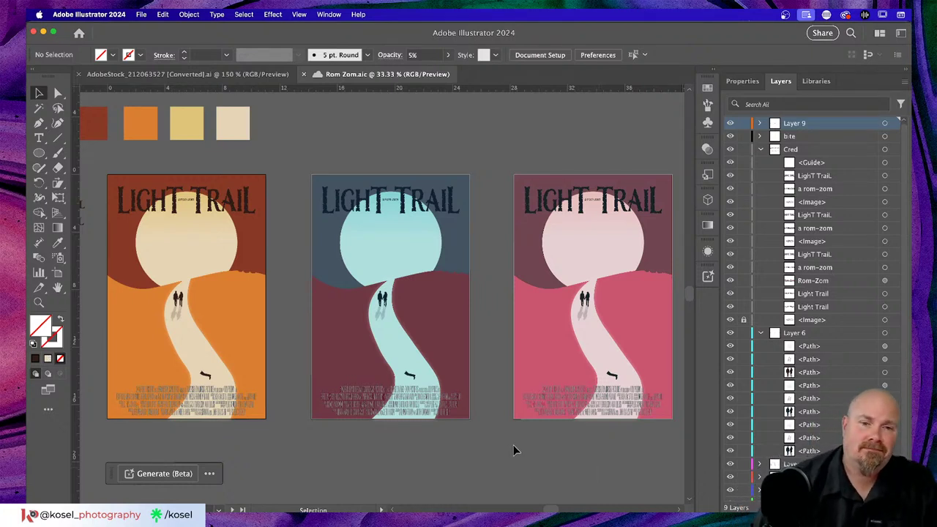
scroll(513, 447, "down", 2)
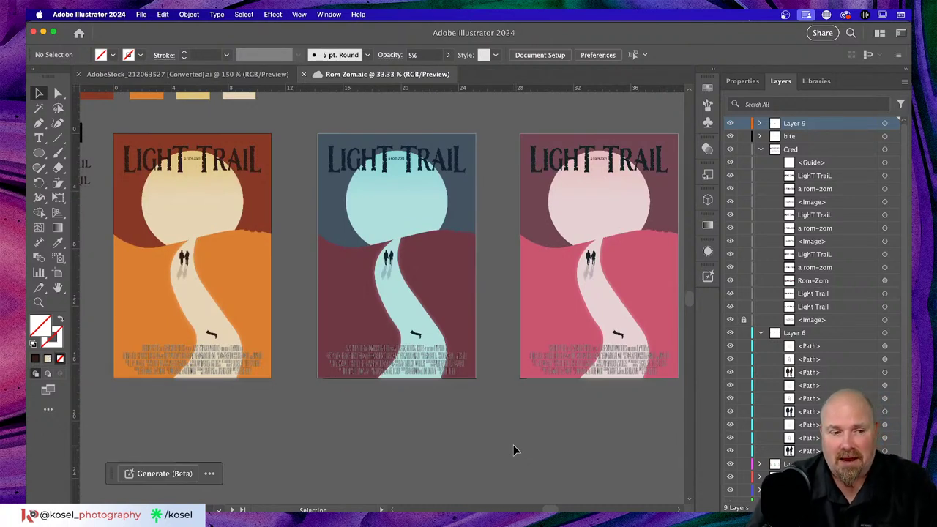
scroll(484, 433, "up", 2)
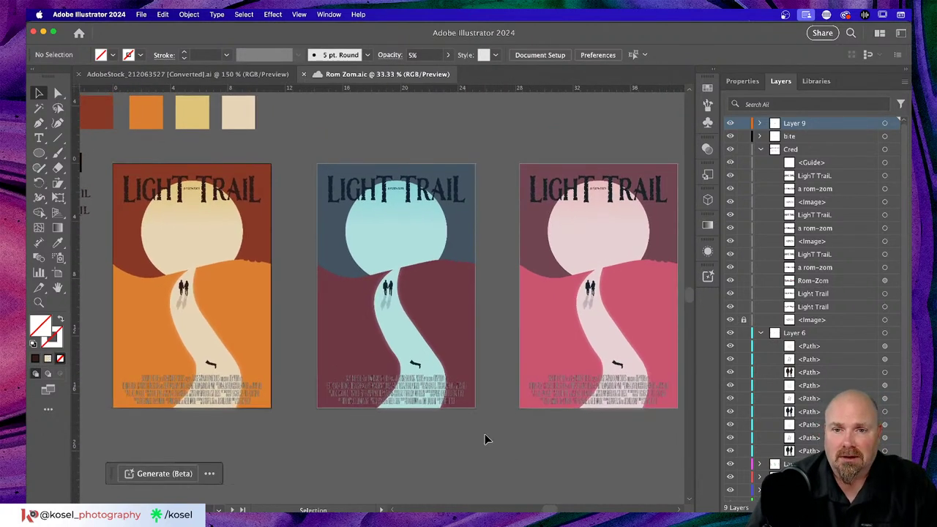
scroll(485, 439, "up", 1)
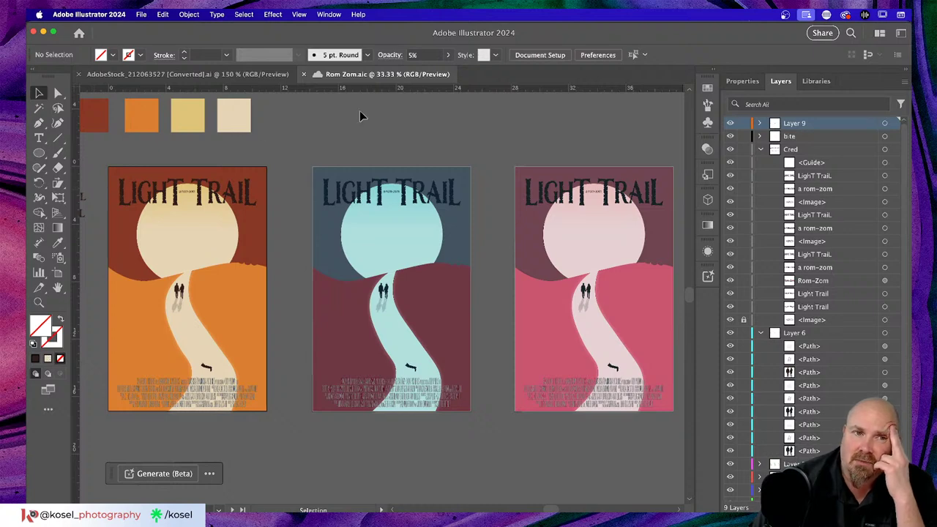
Start Save As on the computer and browse into the Live Stream work folder
left_click(142, 14)
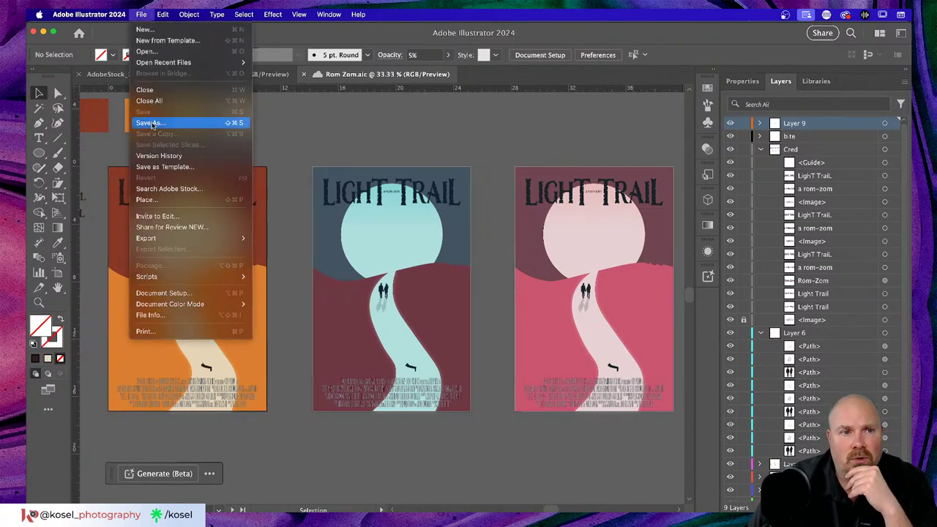
left_click(151, 123)
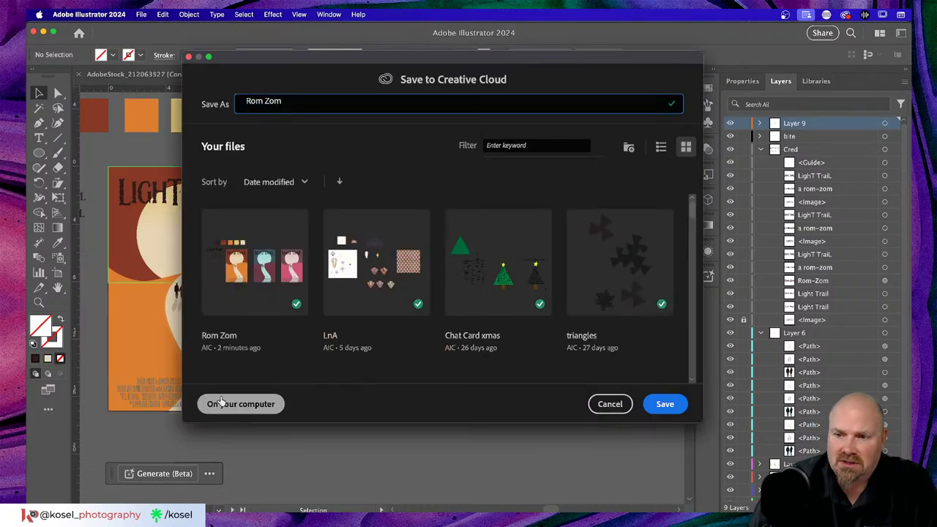
left_click(222, 401)
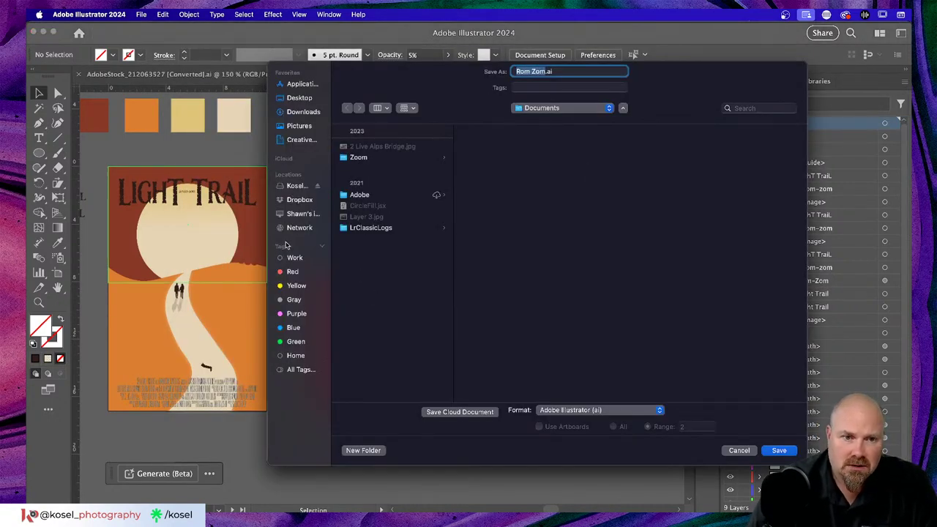
left_click(296, 188)
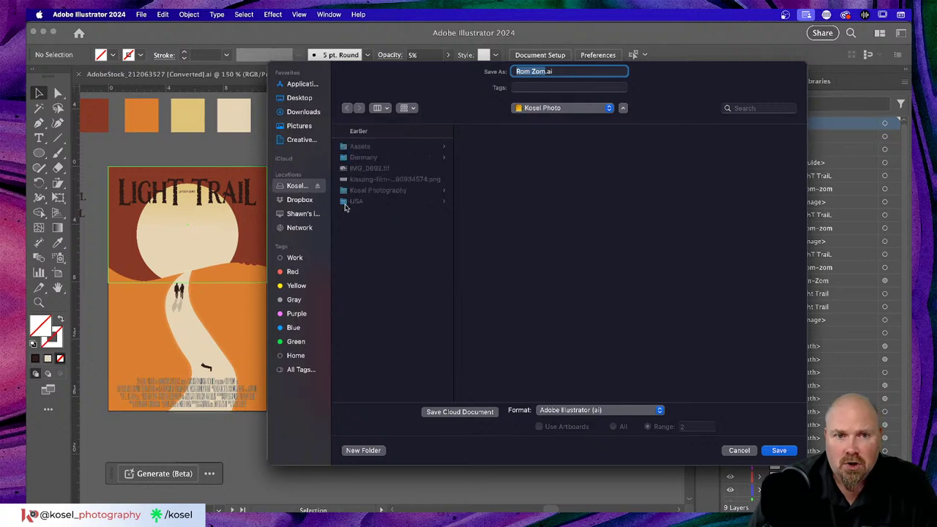
left_click(370, 189)
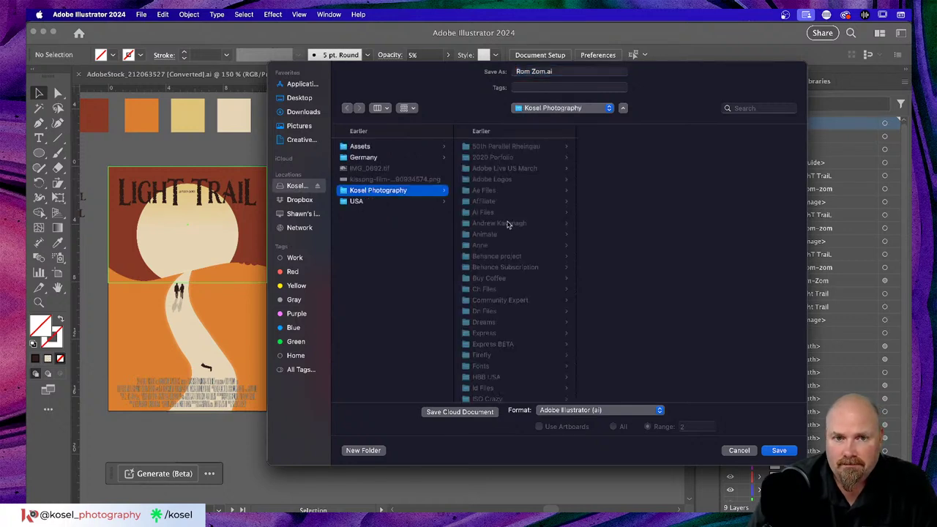
scroll(513, 308, "down", 5)
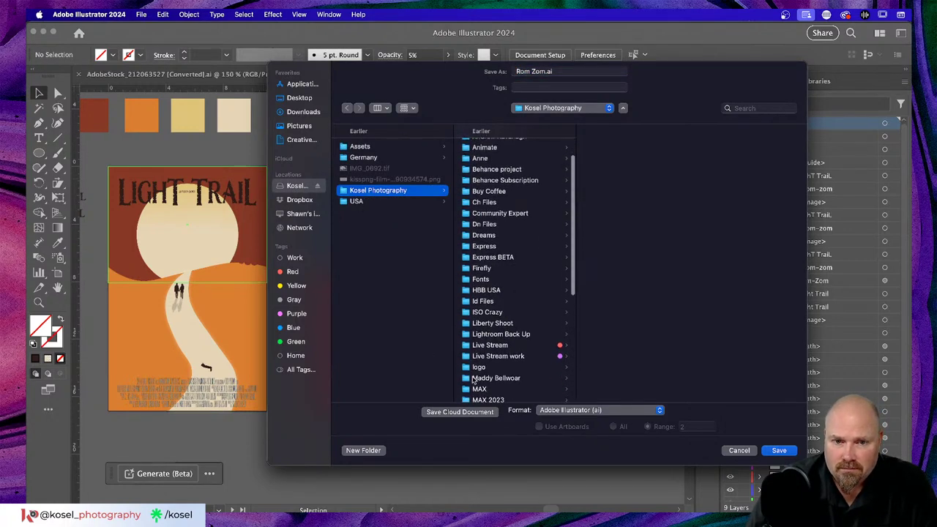
left_click(495, 357)
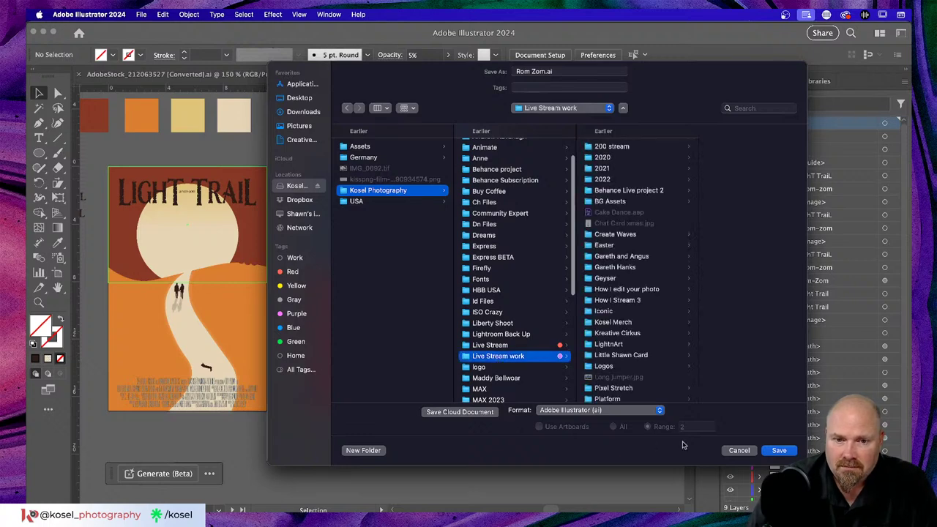
Save the document as Rom Zom.ai in the LightnArt folder, confirming Illustrator Options
left_click(364, 451)
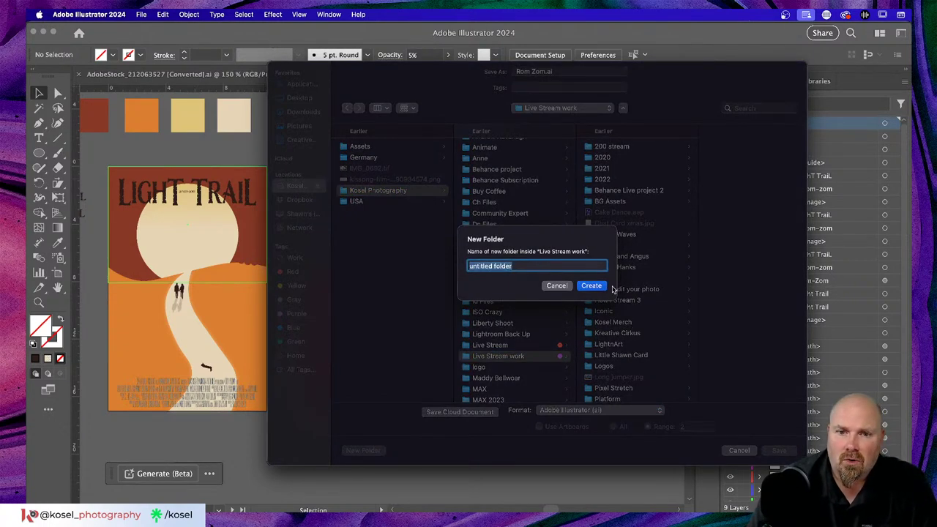
left_click(558, 285)
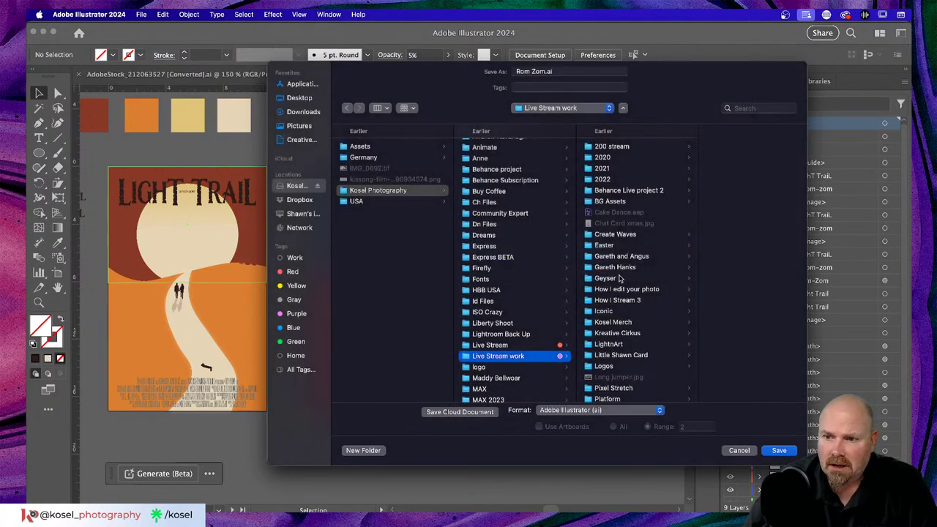
scroll(620, 278, "down", 3)
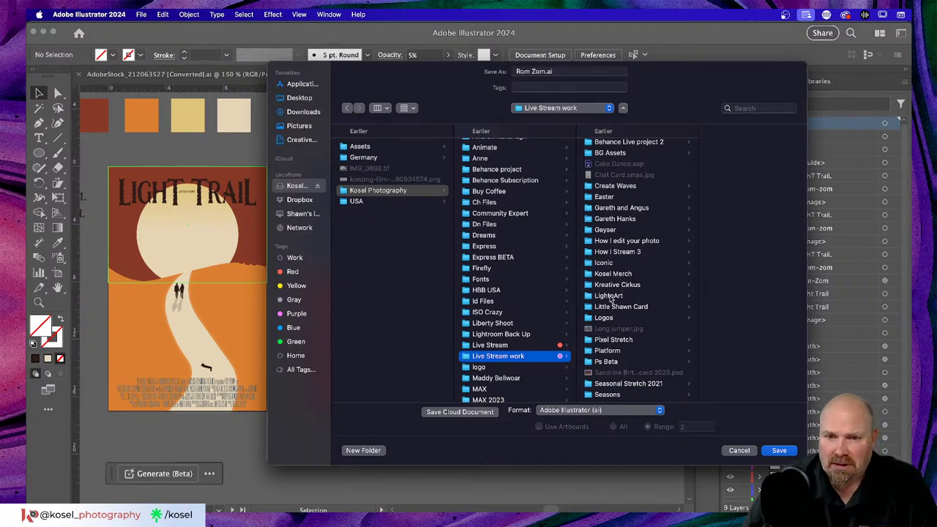
left_click(621, 296)
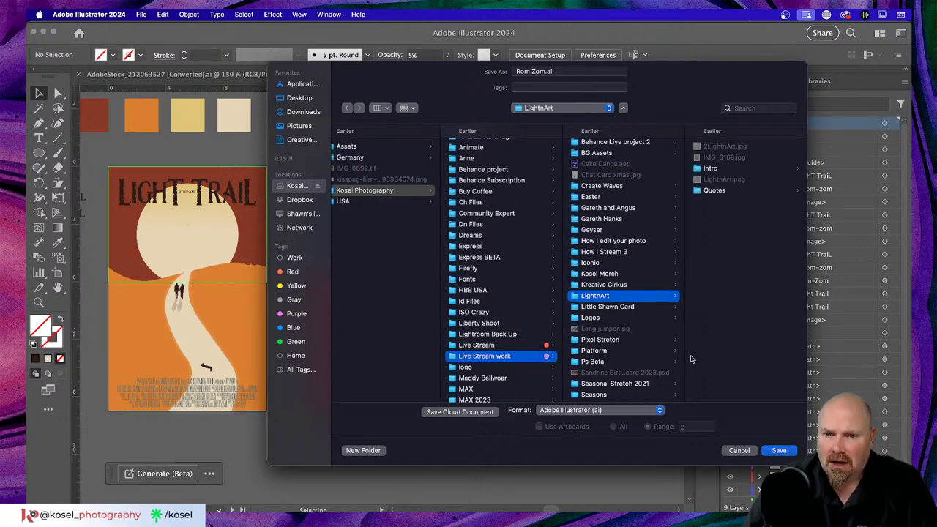
left_click(783, 453)
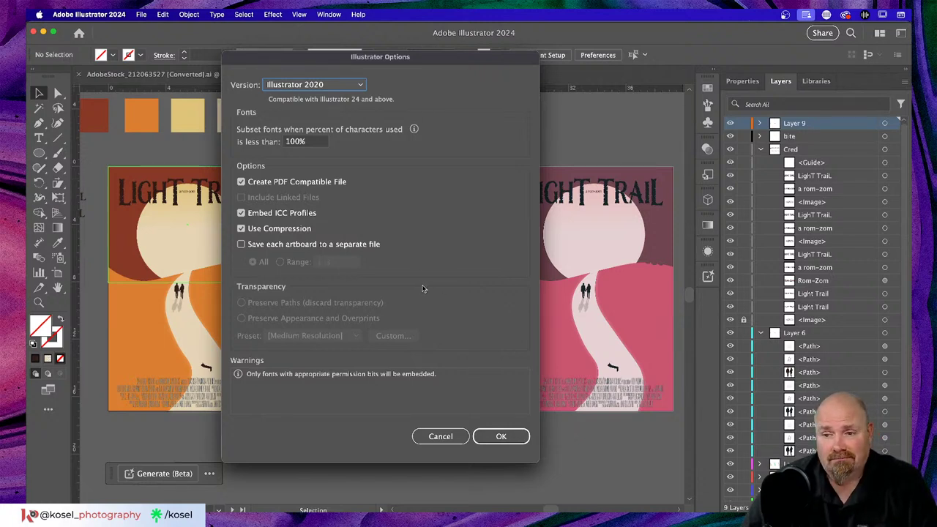
left_click(502, 438)
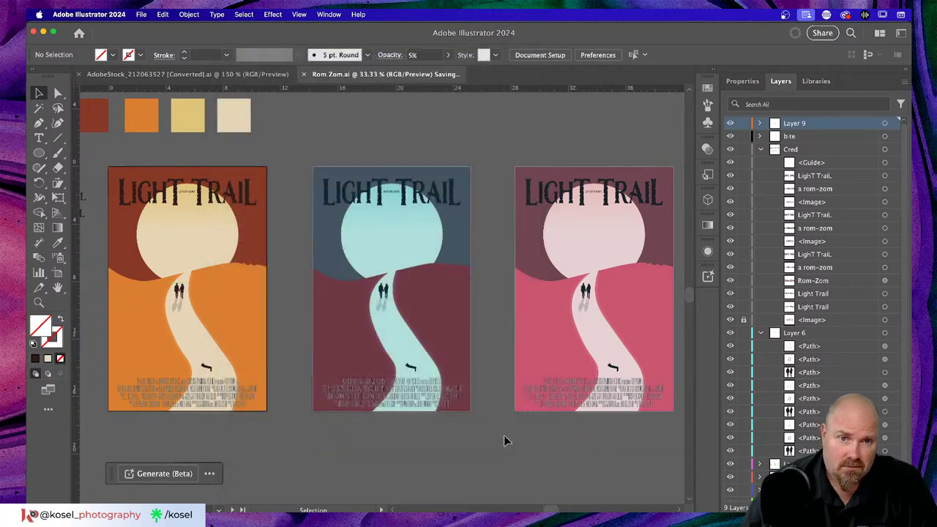
scroll(504, 440, "left", 2)
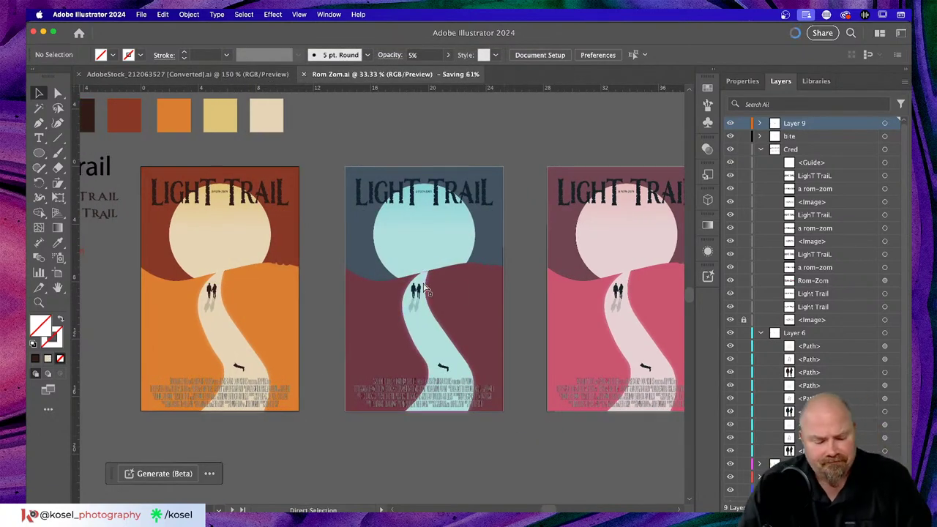
key("super+Tab")
key("super+Tab")
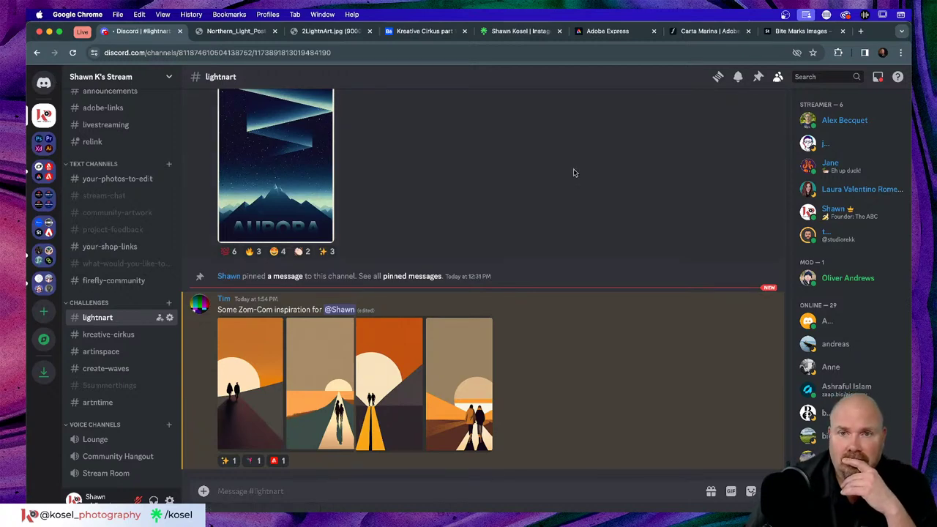
Upload Rom Zom.ai from Finder onto the Adobe Express home page in Chrome
left_click(607, 30)
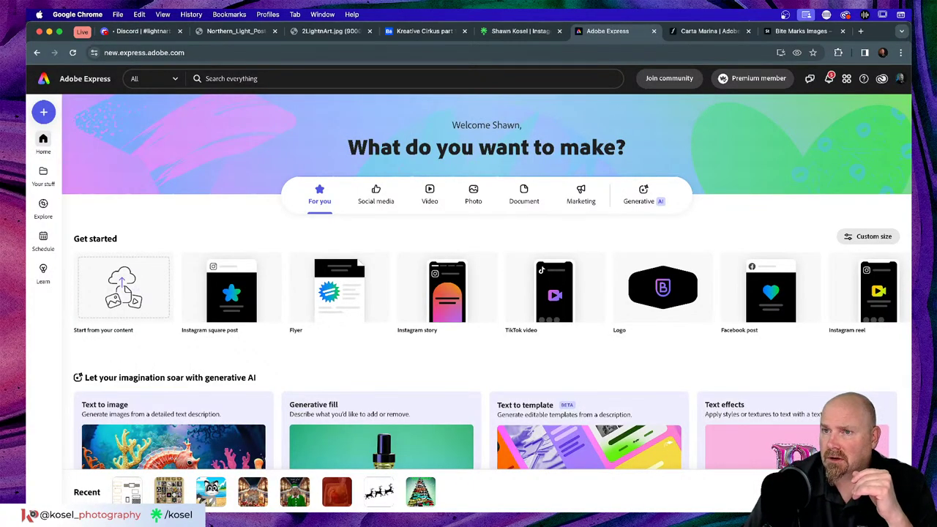
key("super+Tab")
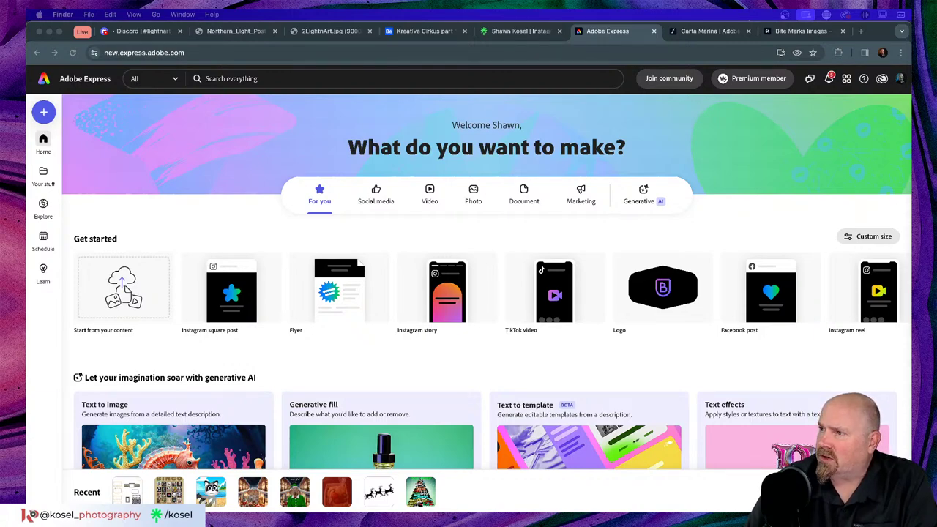
left_click_drag(930, 315, 368, 293)
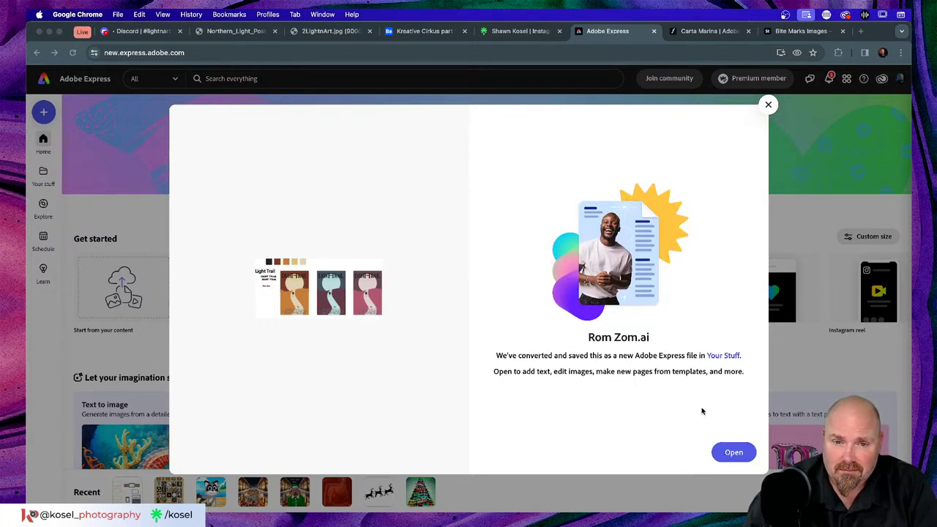
Open the converted Rom Zom design, view all three pages, and enter page 1
left_click(738, 455)
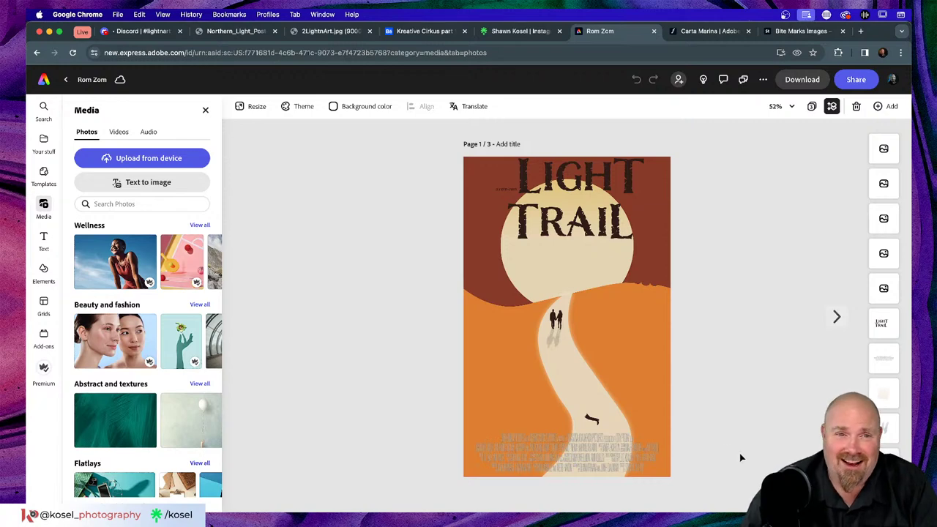
left_click(812, 107)
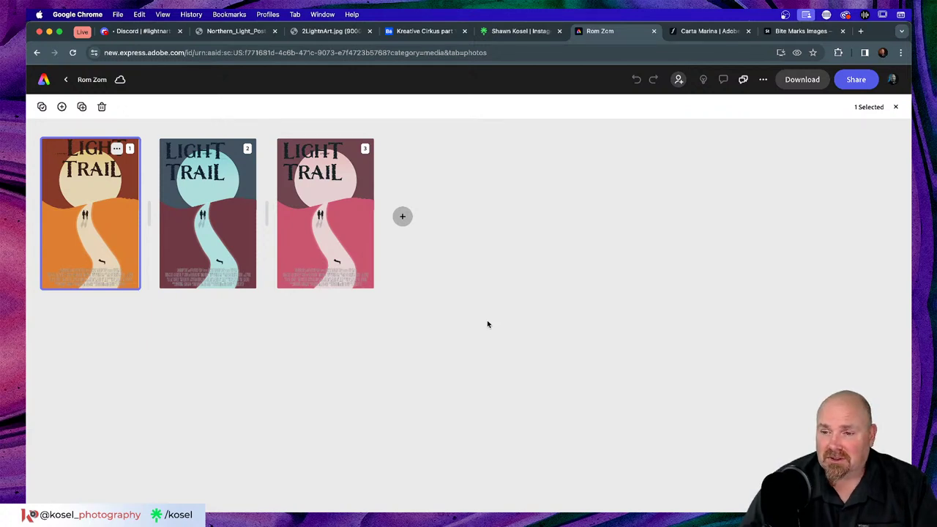
double_click(110, 210)
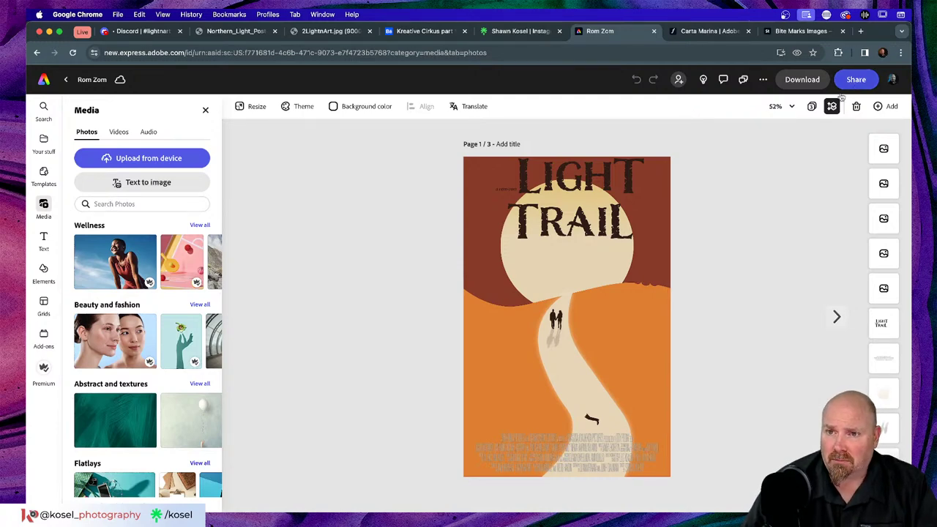
Confirm page 1 measures 11 × 17 in, then select the LIGHT TRAIL title
left_click(813, 108)
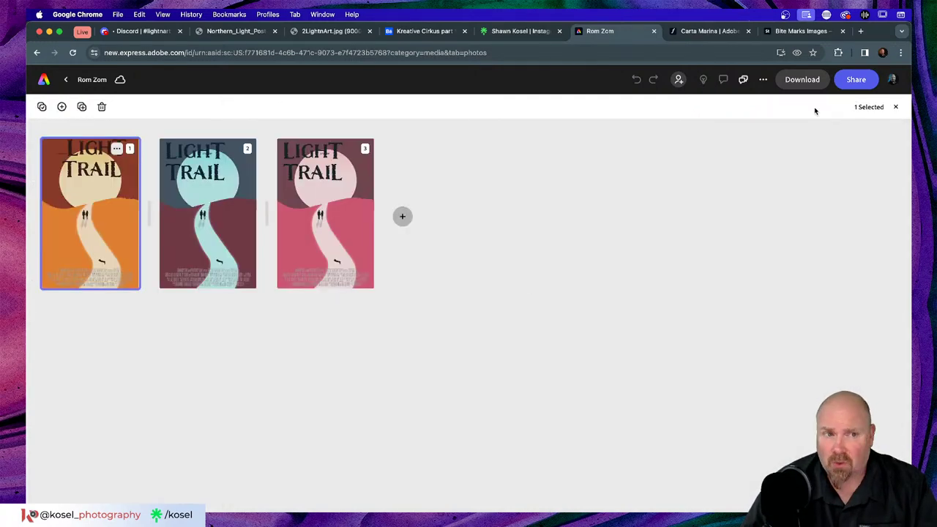
double_click(106, 215)
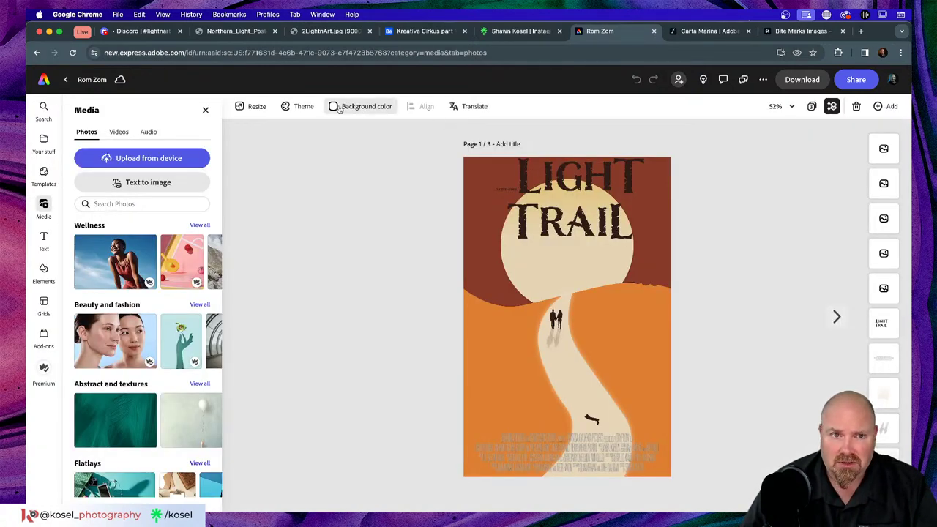
left_click(257, 107)
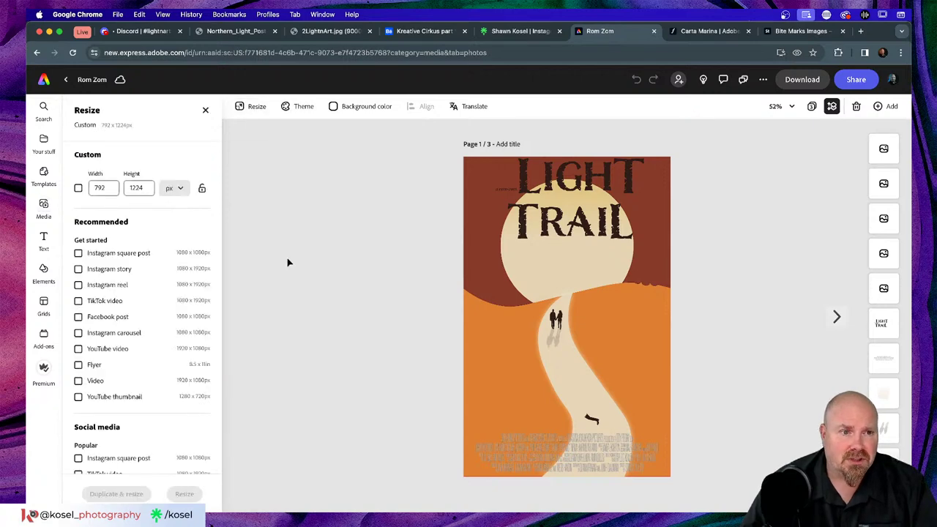
left_click(174, 187)
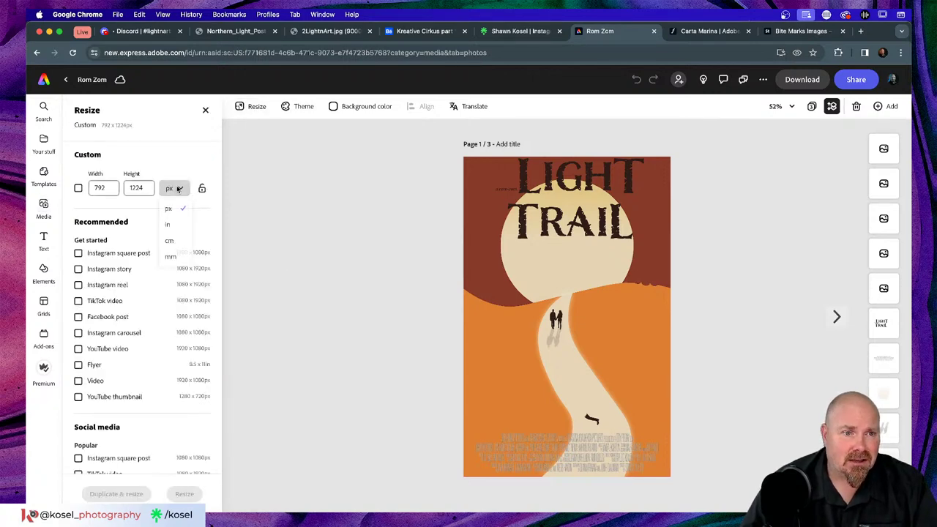
left_click(170, 229)
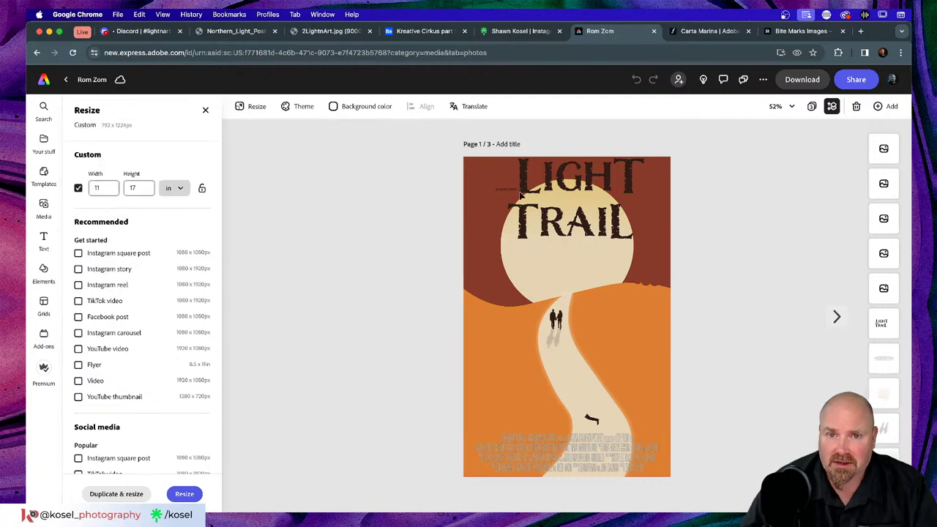
left_click(606, 172)
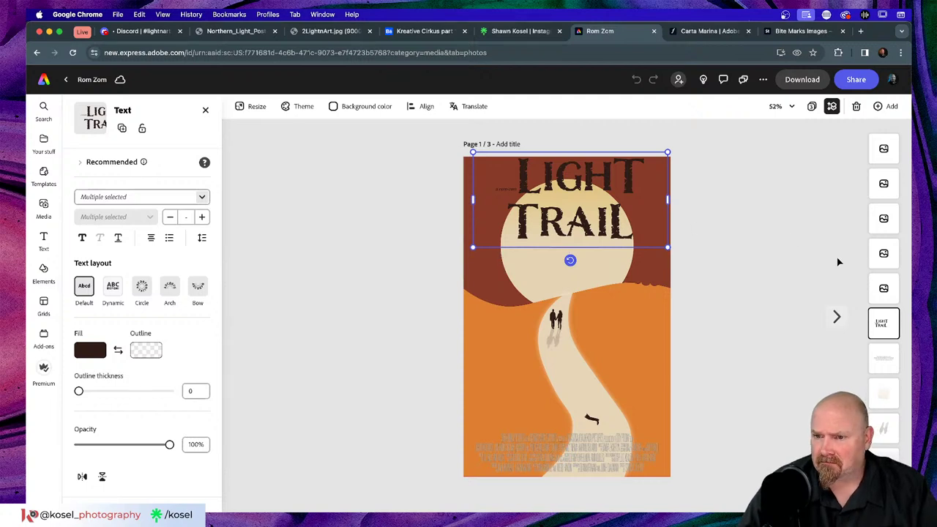
left_click(169, 220)
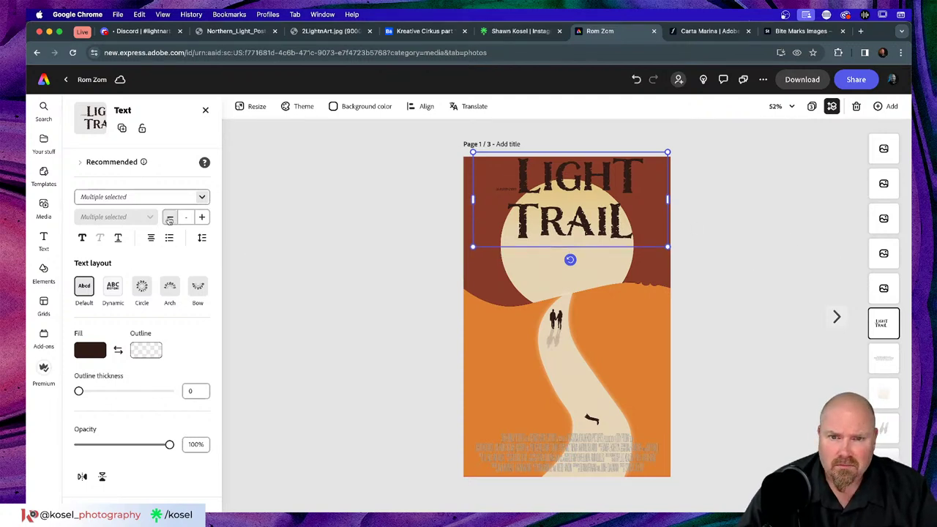
left_click(169, 219)
left_click(169, 219)
left_click(169, 220)
left_click(169, 219)
left_click(169, 220)
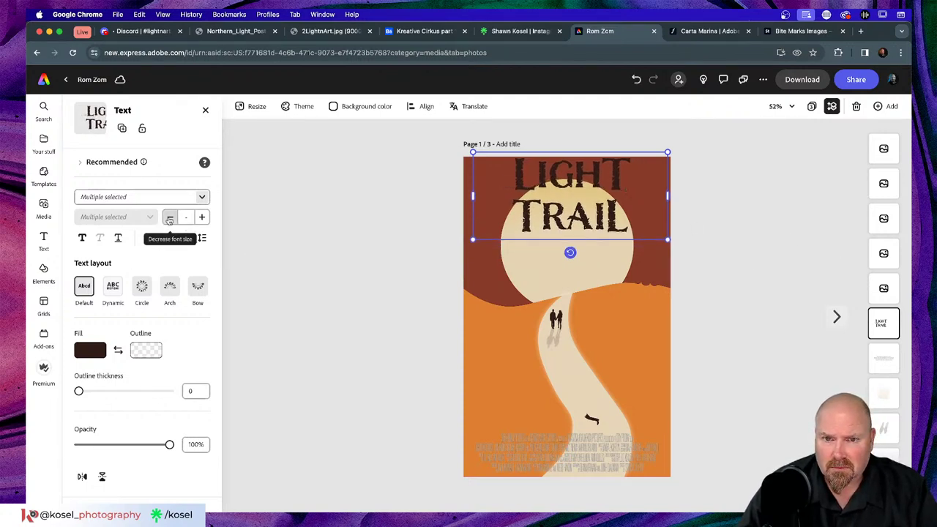
left_click(169, 220)
left_click(170, 220)
left_click(169, 220)
left_click(169, 220)
left_click(169, 220)
left_click(169, 219)
left_click(169, 219)
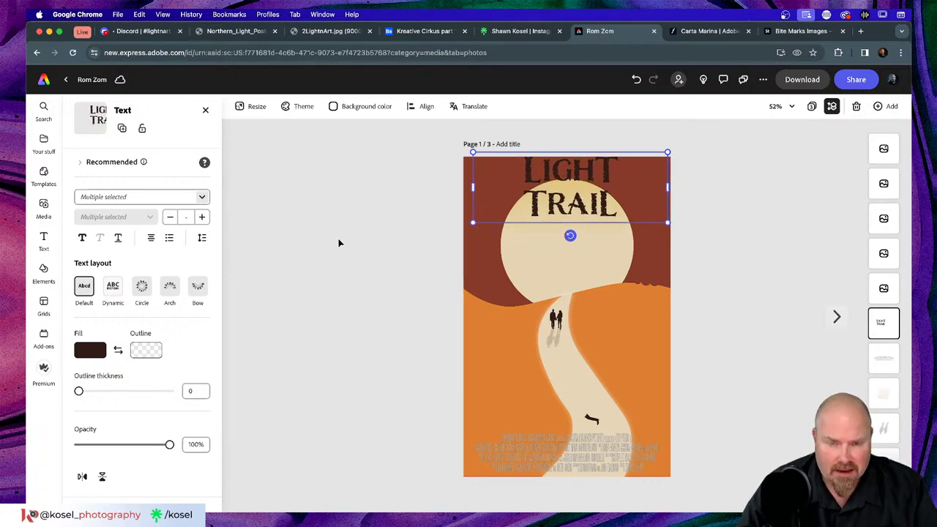
left_click_drag(571, 190, 563, 233)
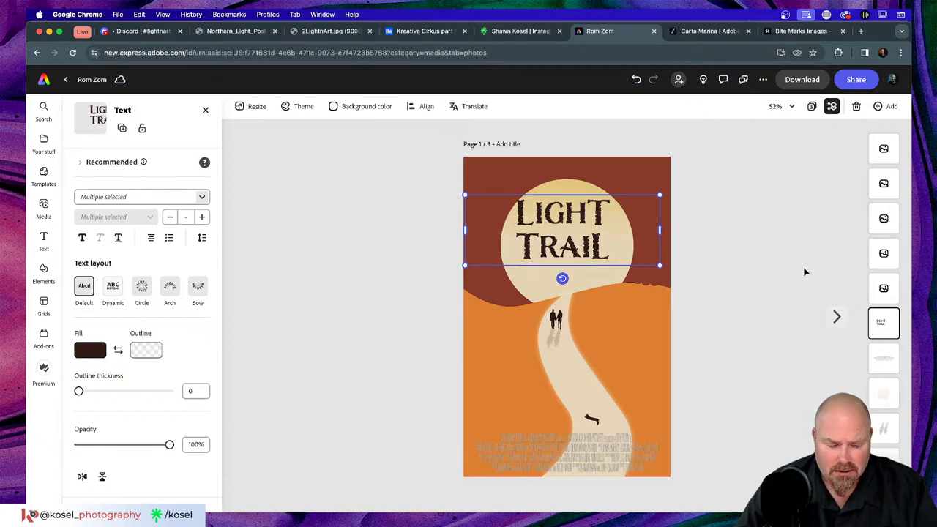
key("super+z")
key("super+z")
key("super+z")
key("super+z")
key("super+z")
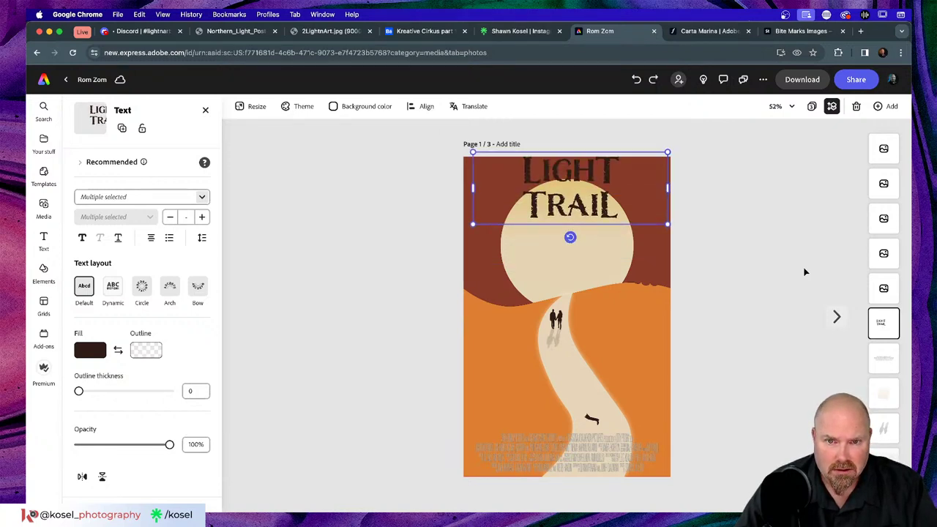
key("super+z")
key("super+z")
key("super+z")
key("super+z")
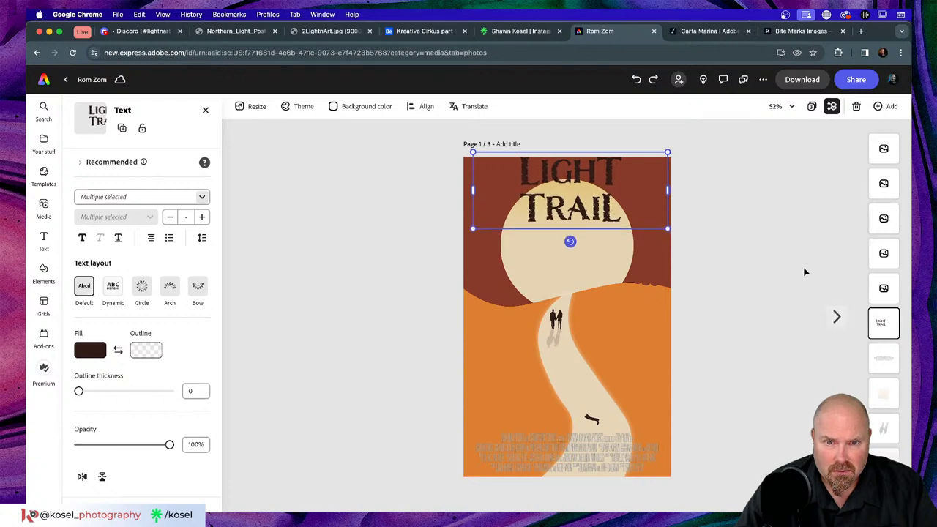
key("super+z")
key("super+z")
key("super+z")
key("super+z")
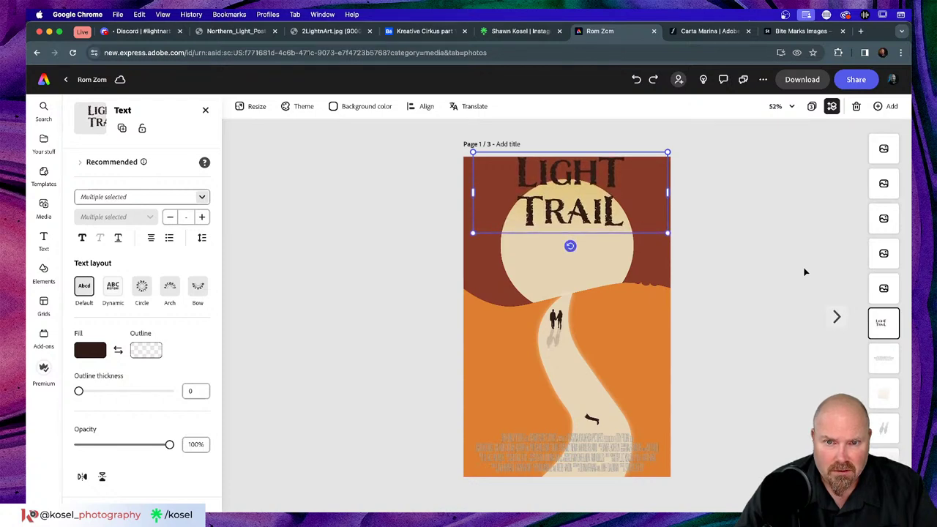
key("super+z")
key("super+z")
key("super+z")
key("super+z")
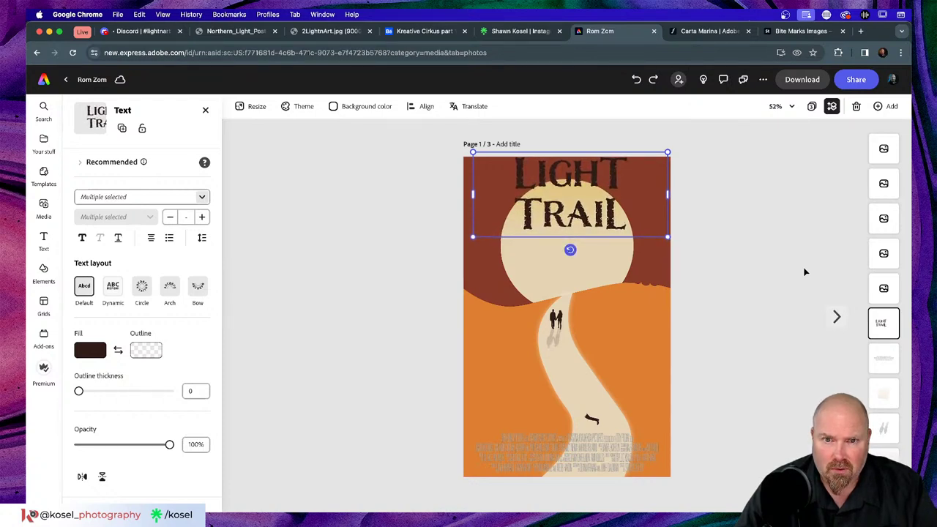
key("super+z")
key("super+z")
key("super+z")
key("super+z")
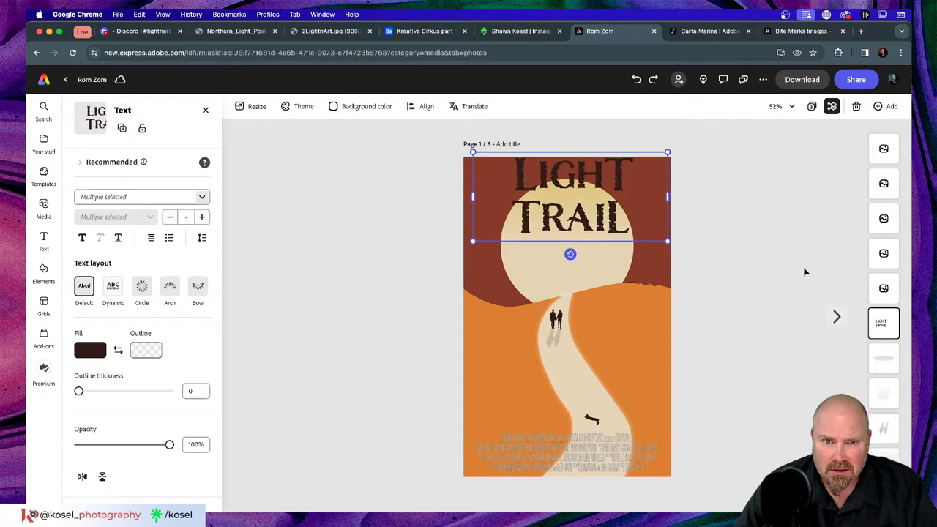
key("super+z")
key("super+z")
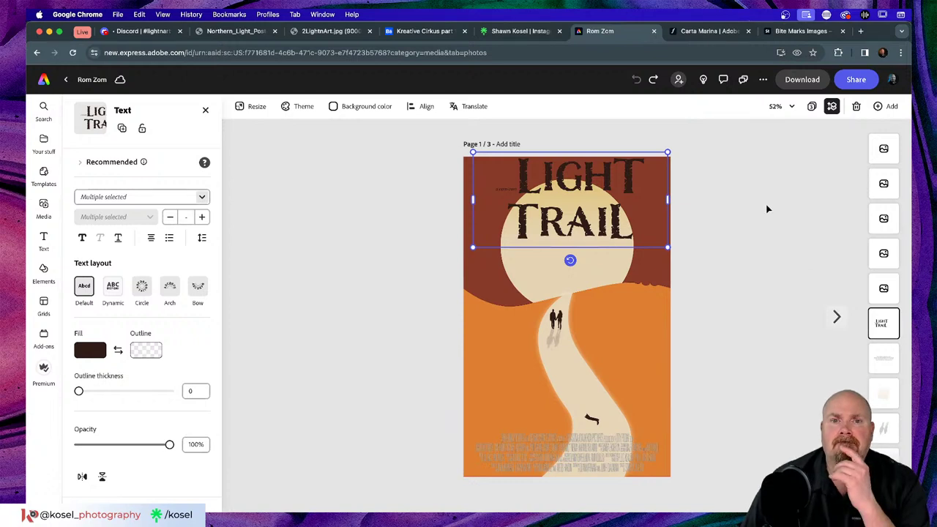
Widen the title box to one line and delete the stray tiny text beside LIGHT TRAIL
left_click_drag(668, 196, 789, 180)
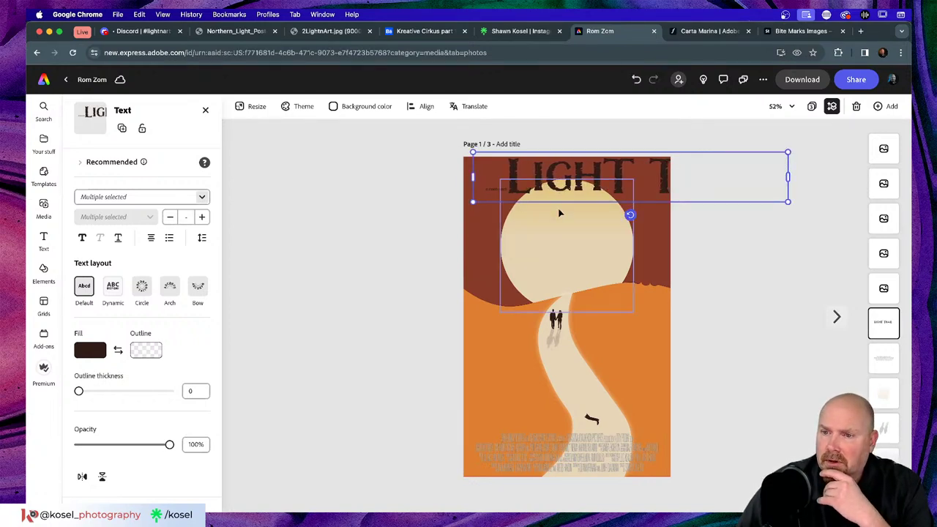
double_click(497, 188)
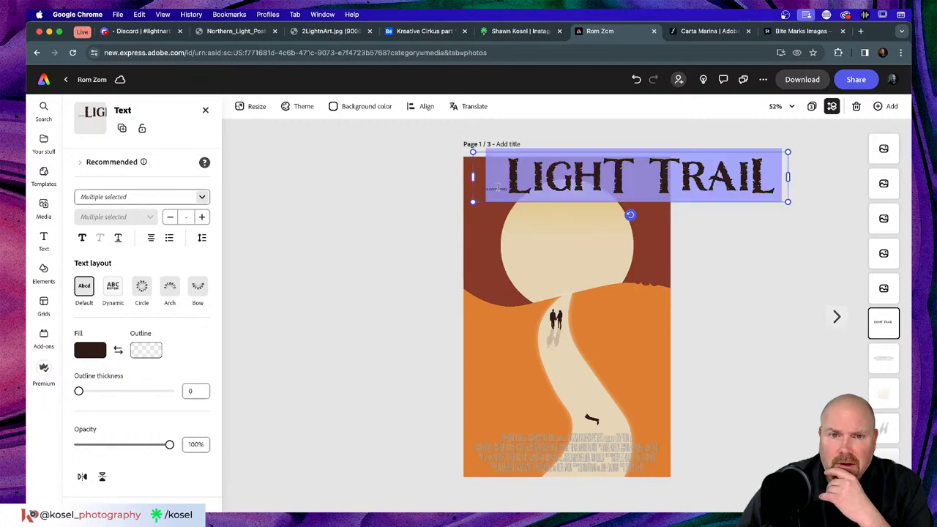
left_click(500, 191)
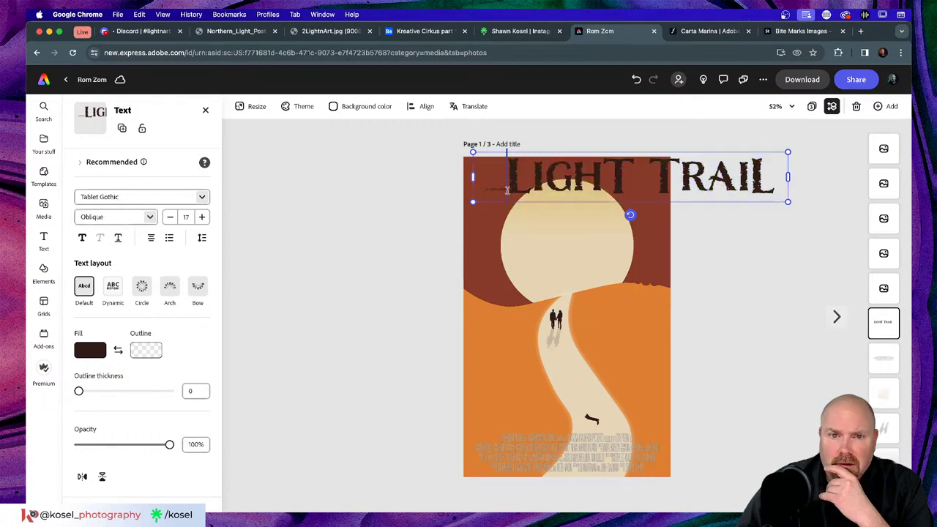
left_click_drag(507, 190, 466, 194)
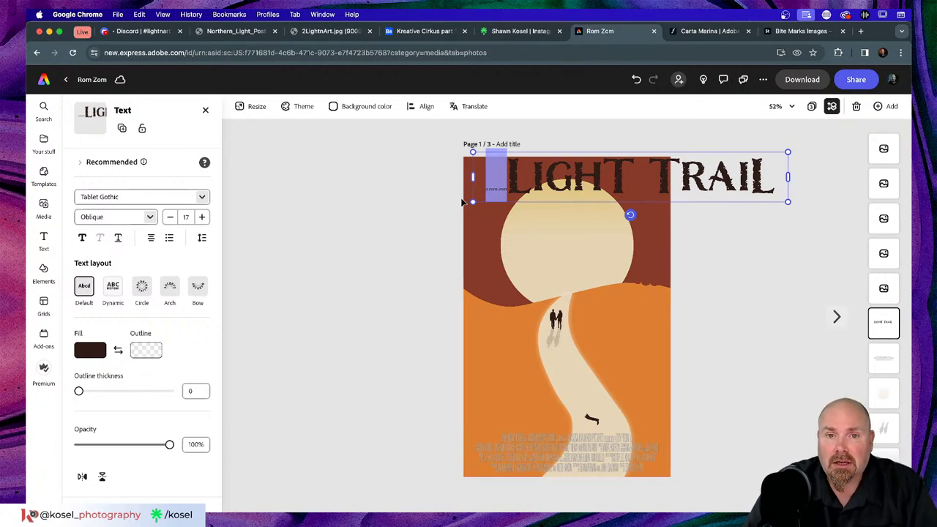
key("BackSpace")
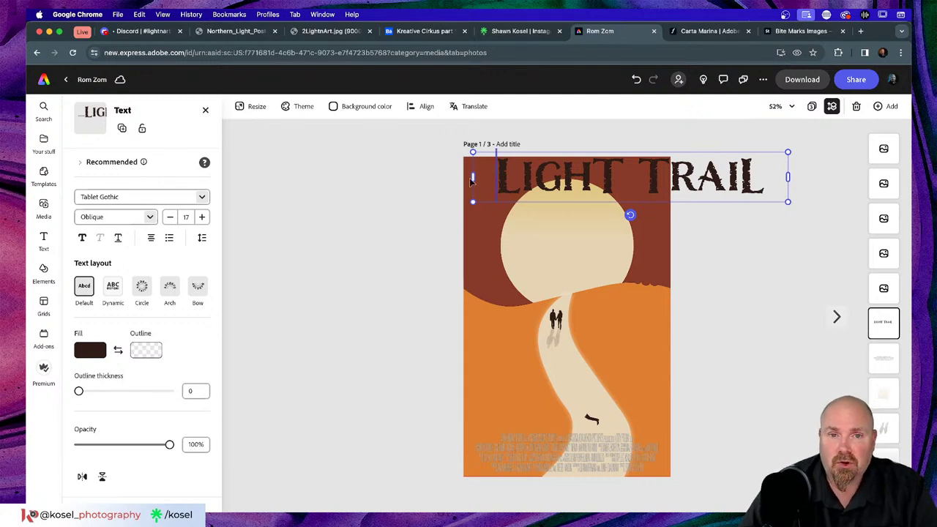
Shrink the title box to the poster width and center it horizontally
left_click_drag(473, 176, 507, 176)
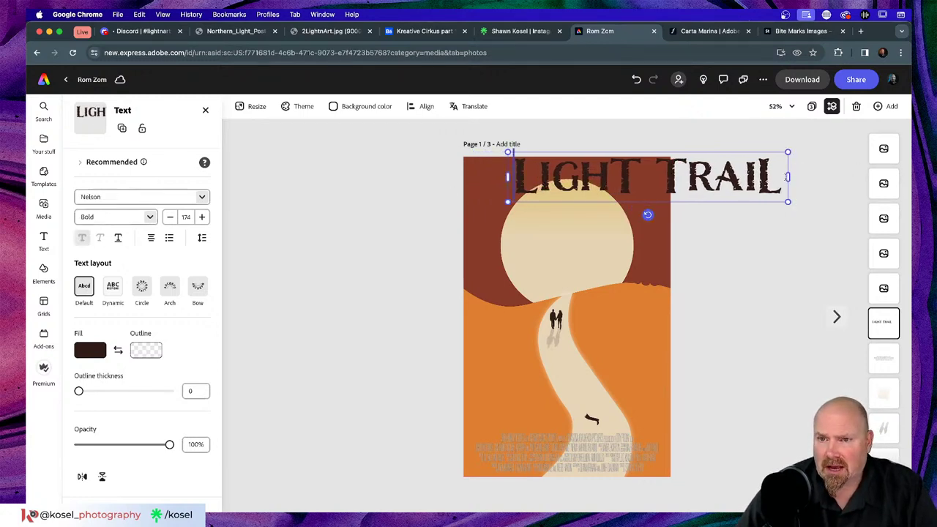
left_click_drag(788, 176, 785, 176)
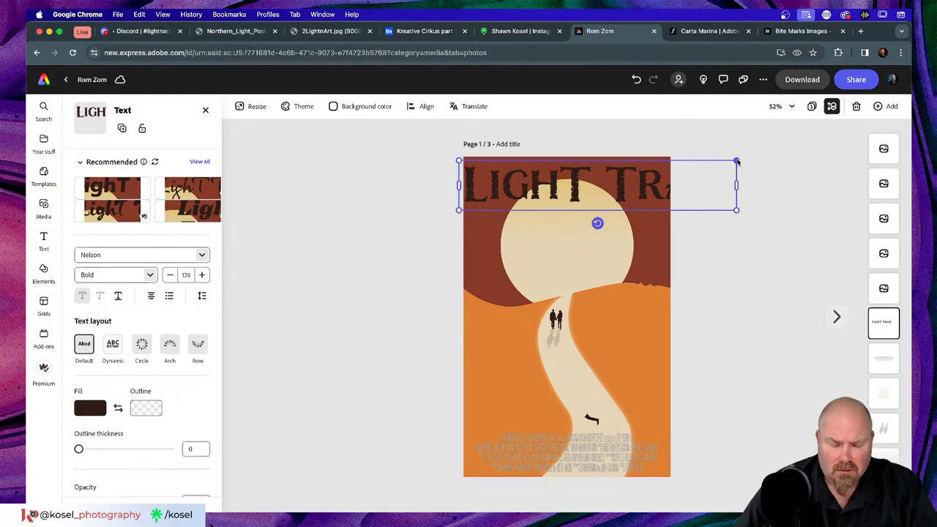
left_click_drag(737, 160, 668, 178)
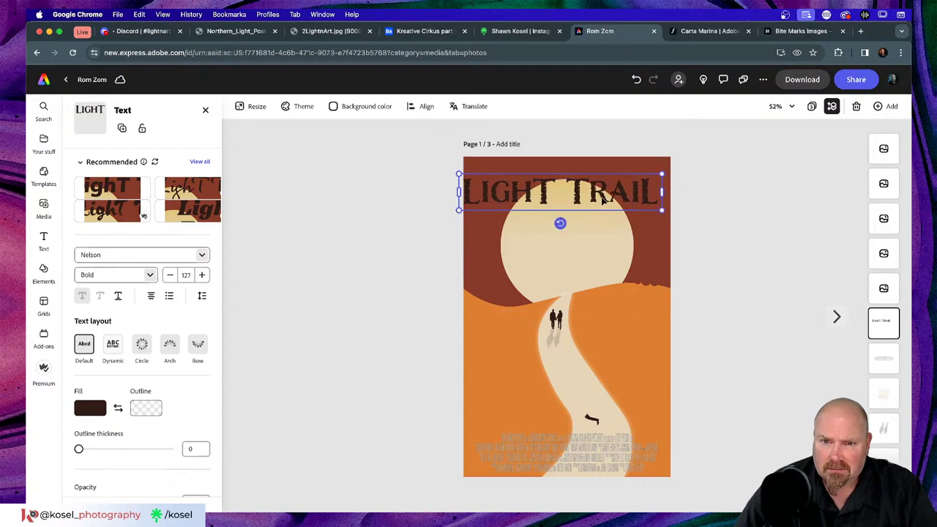
left_click(419, 106)
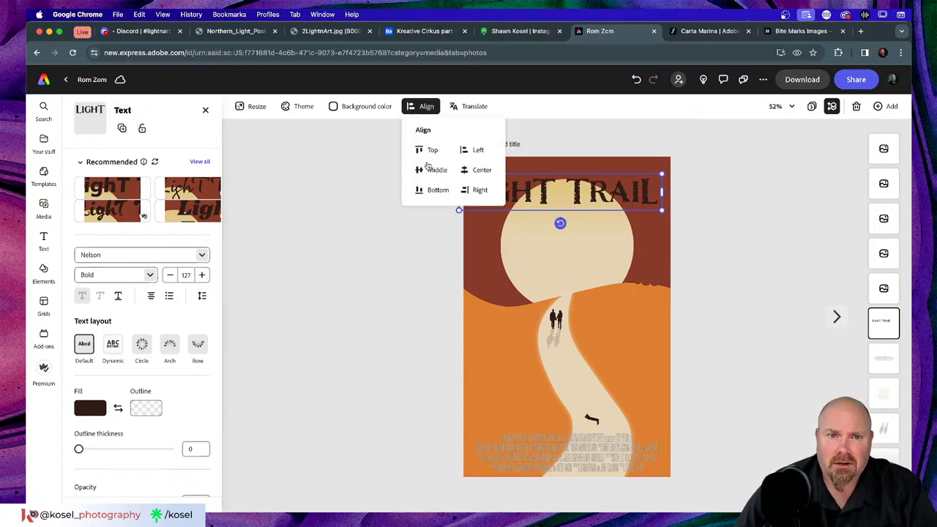
left_click(484, 170)
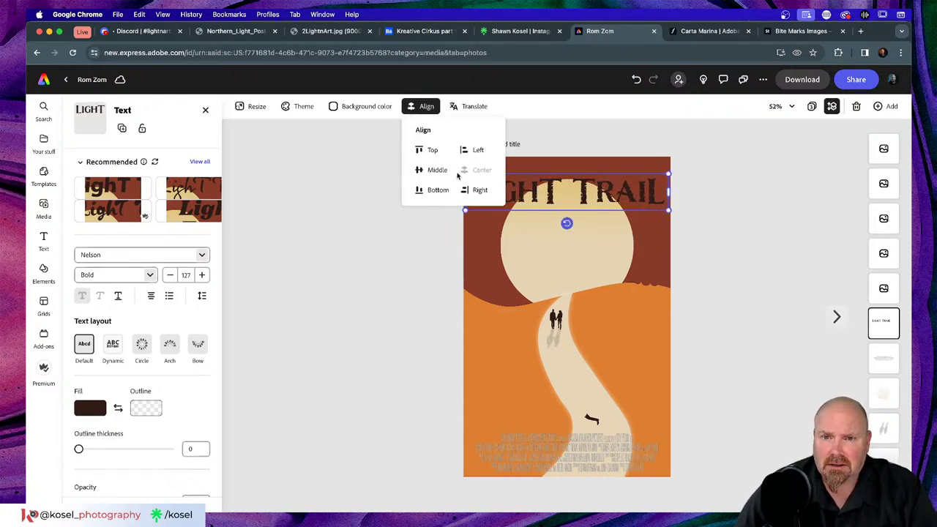
left_click(407, 279)
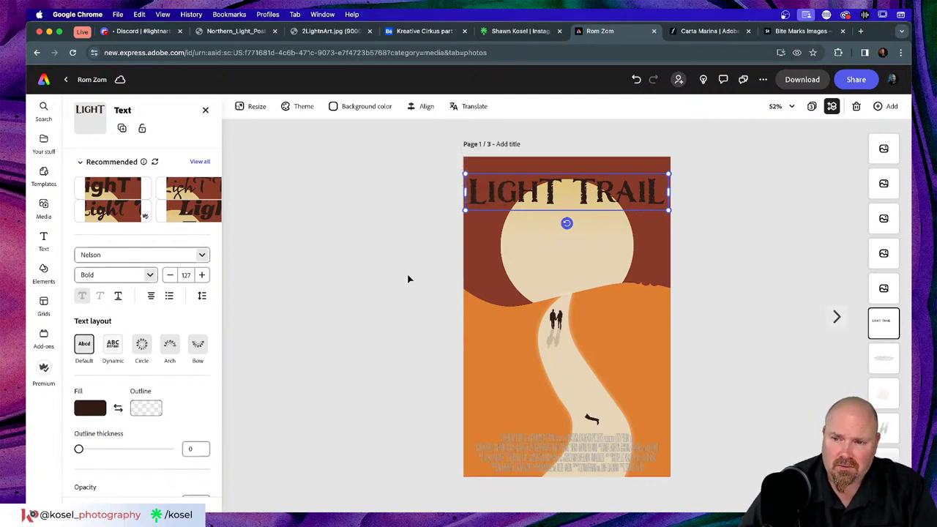
Add a new text box reading 'a rom-zom' to the poster
left_click(582, 277)
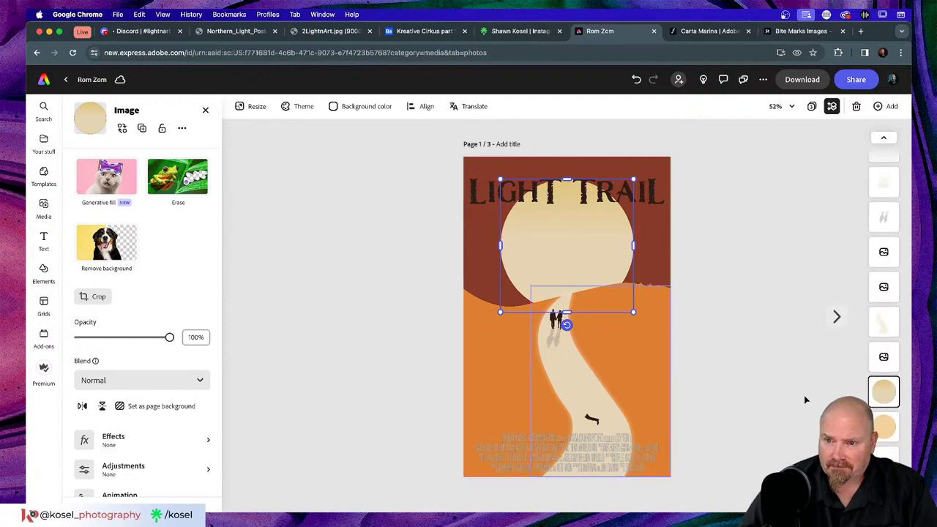
left_click(823, 395)
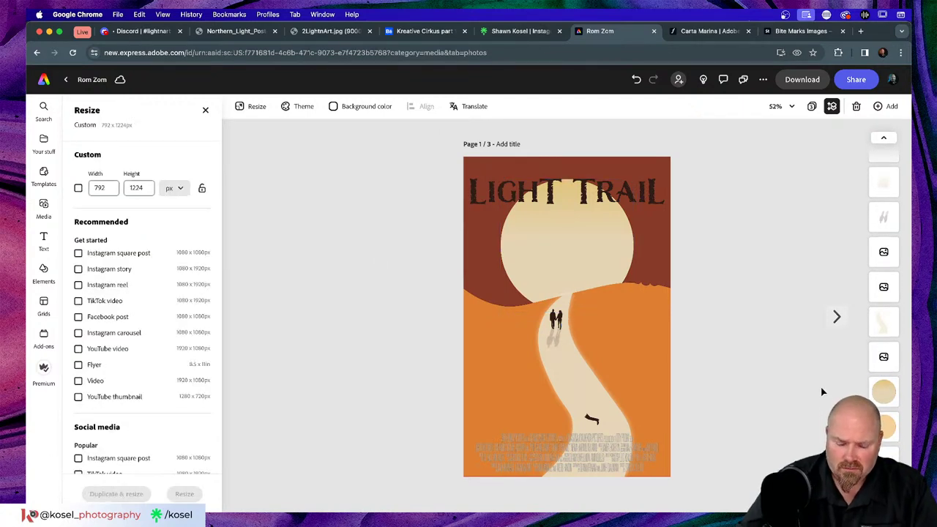
key("super+equal")
key("super+equal")
scroll(807, 375, "up", 5)
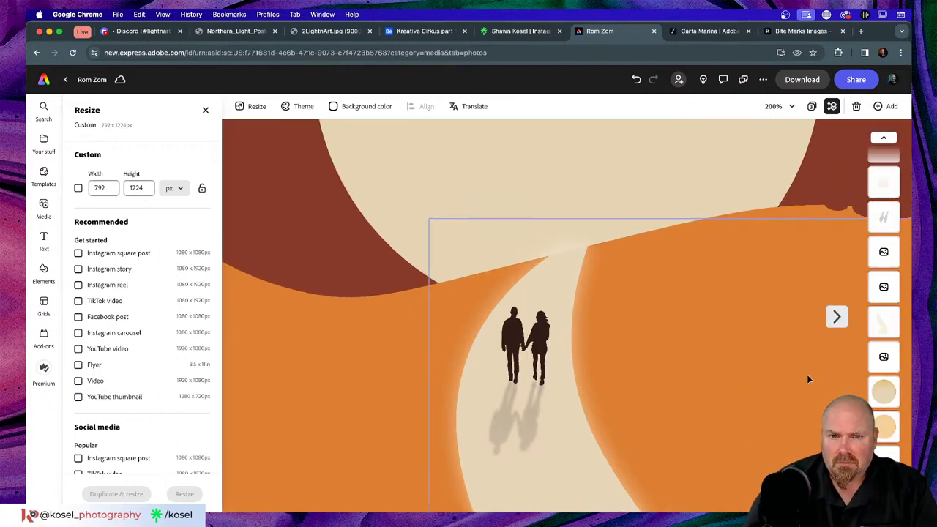
scroll(809, 377, "down", 2)
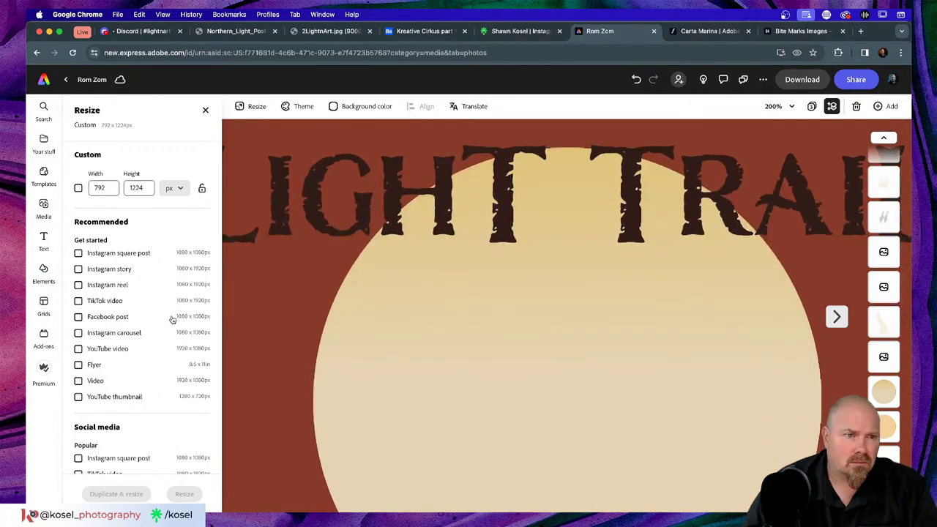
left_click(43, 240)
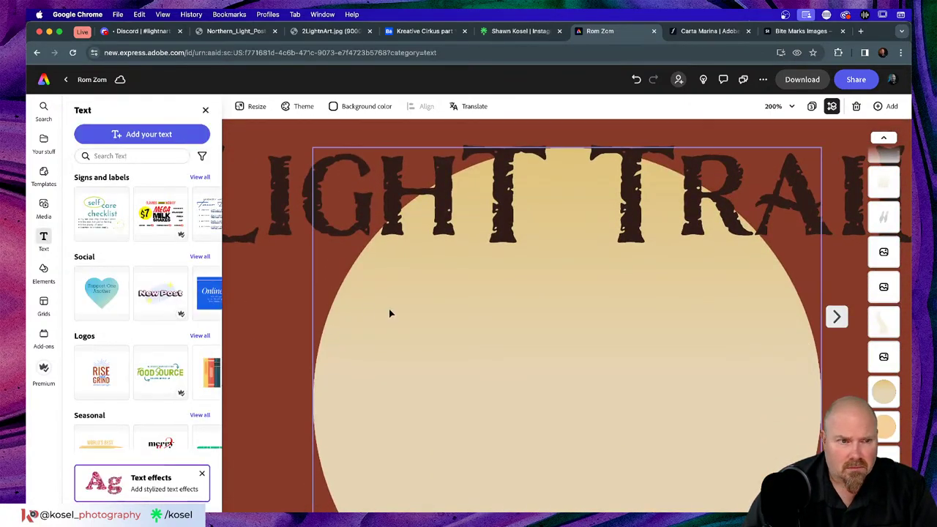
left_click(142, 134)
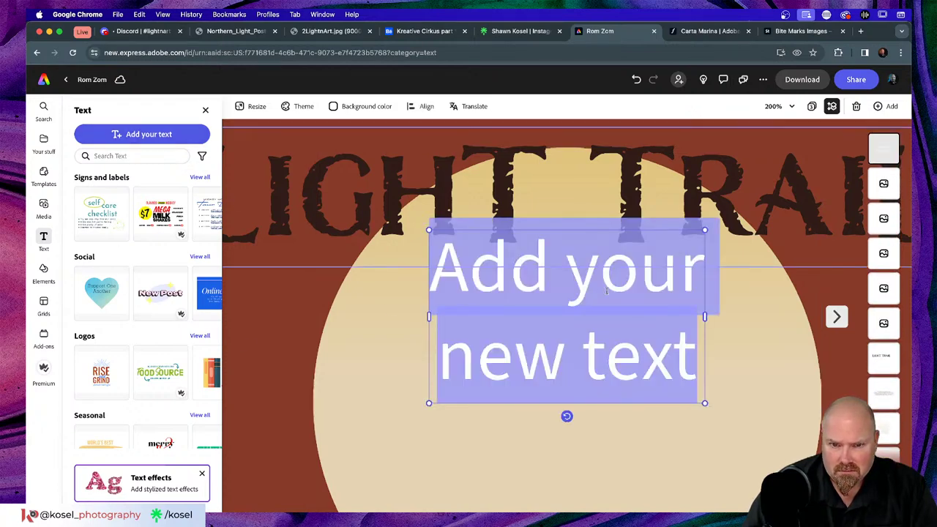
type("a")
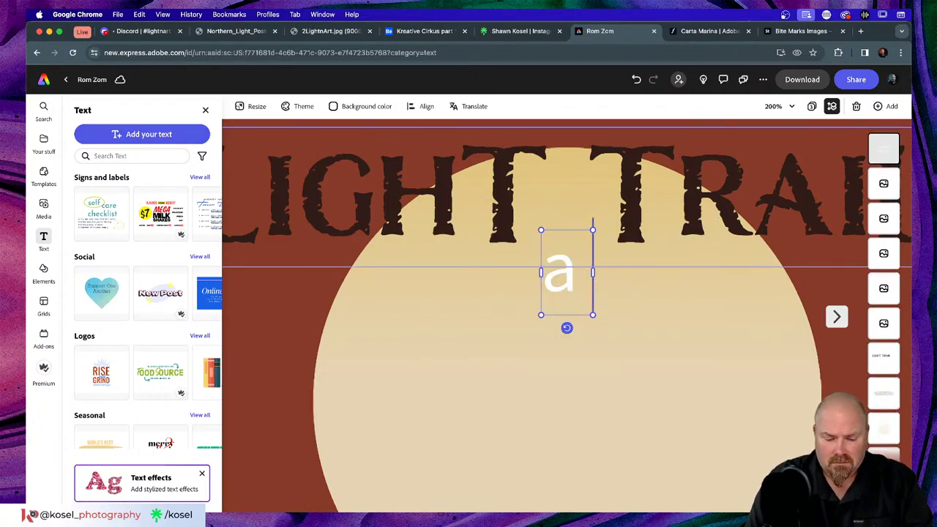
type(" rom-")
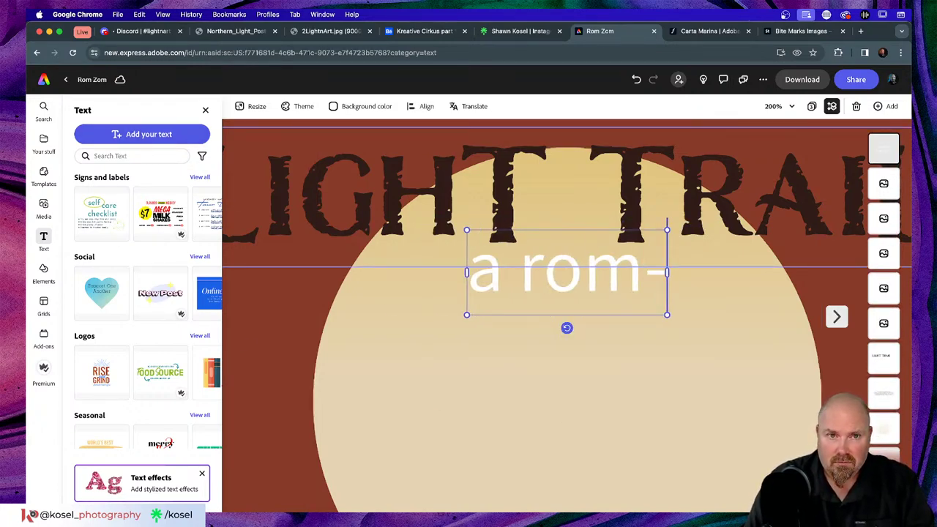
type("zom")
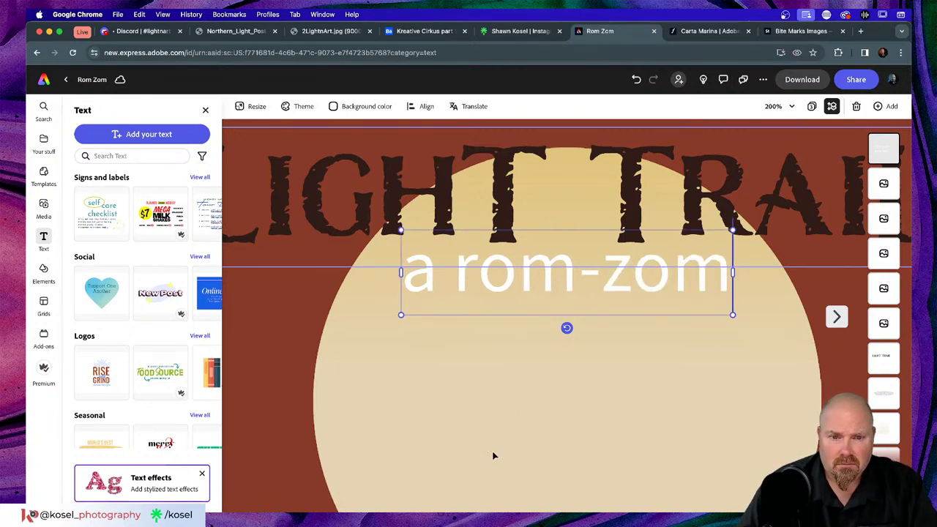
Fill the credit with the dark title colour, shrink it, and place it between the title words
left_click(561, 301)
left_click_drag(573, 287, 565, 405)
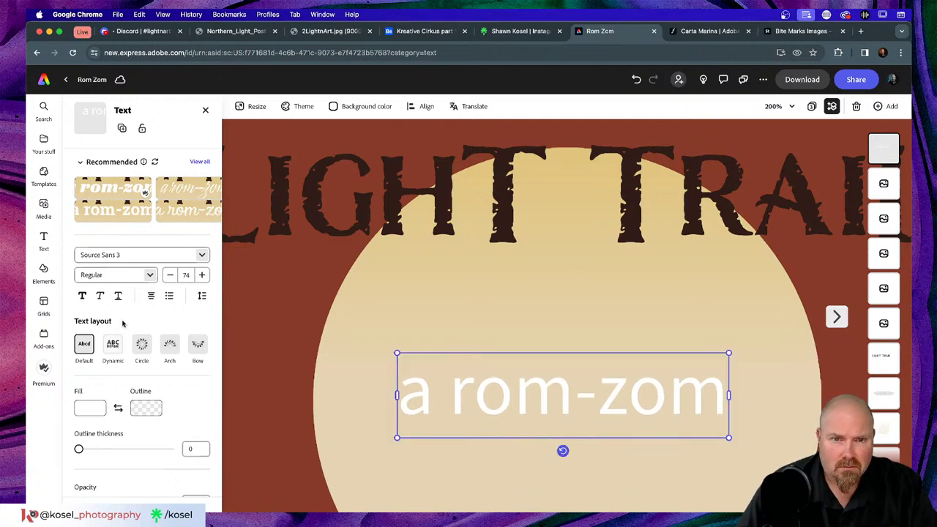
left_click(90, 408)
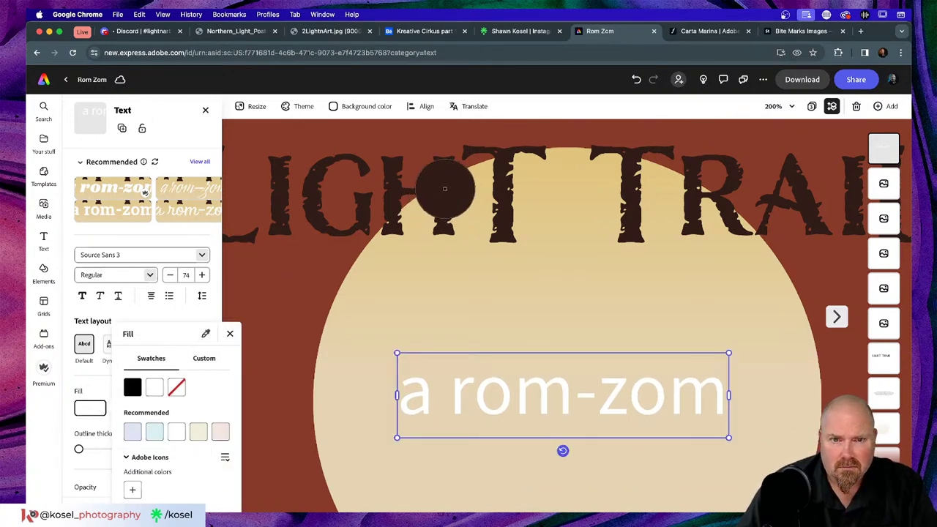
left_click(440, 193)
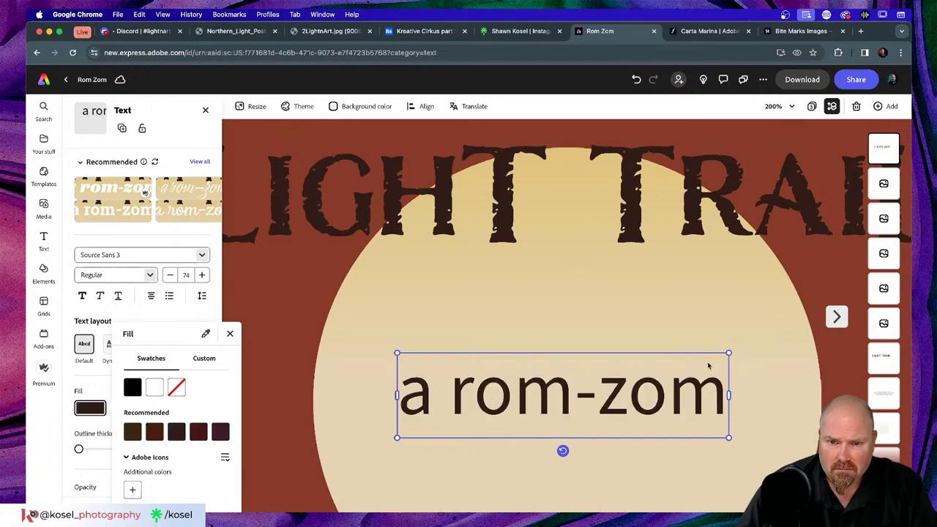
left_click_drag(728, 353, 591, 192)
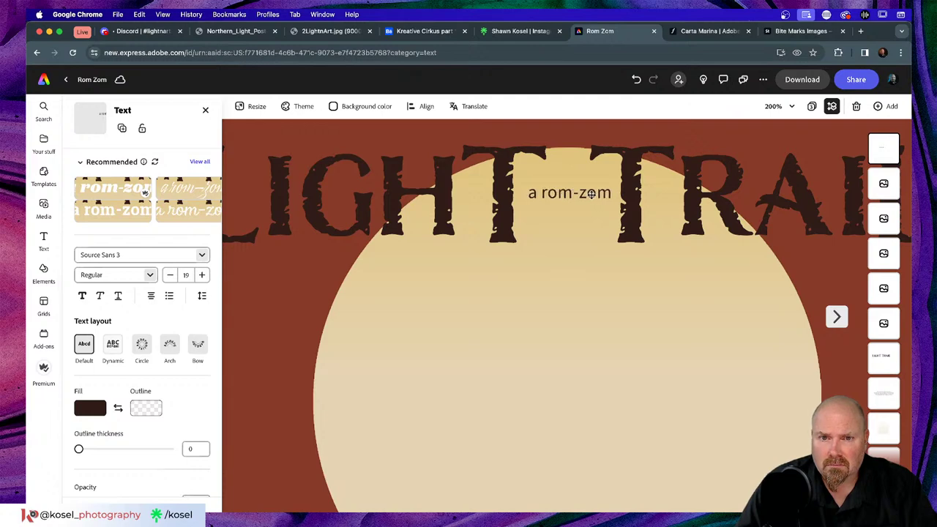
left_click_drag(592, 194, 592, 195)
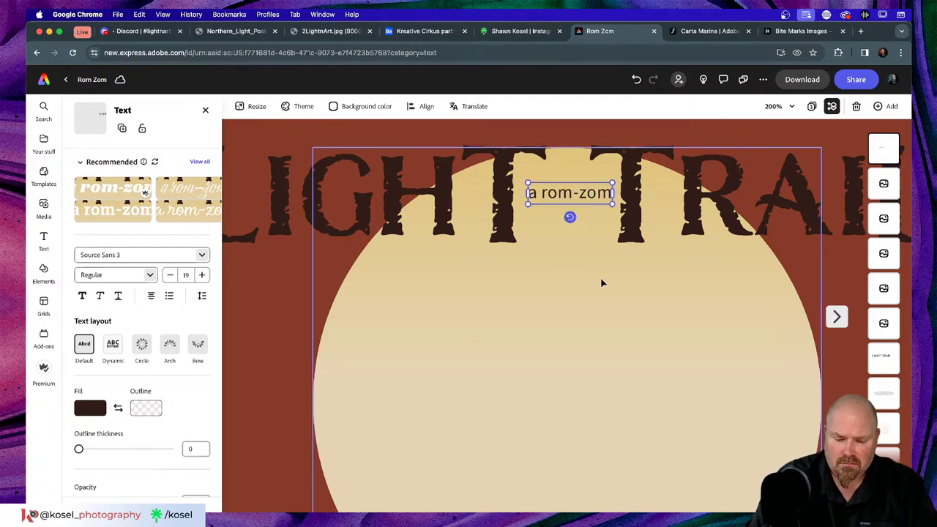
key("super+0")
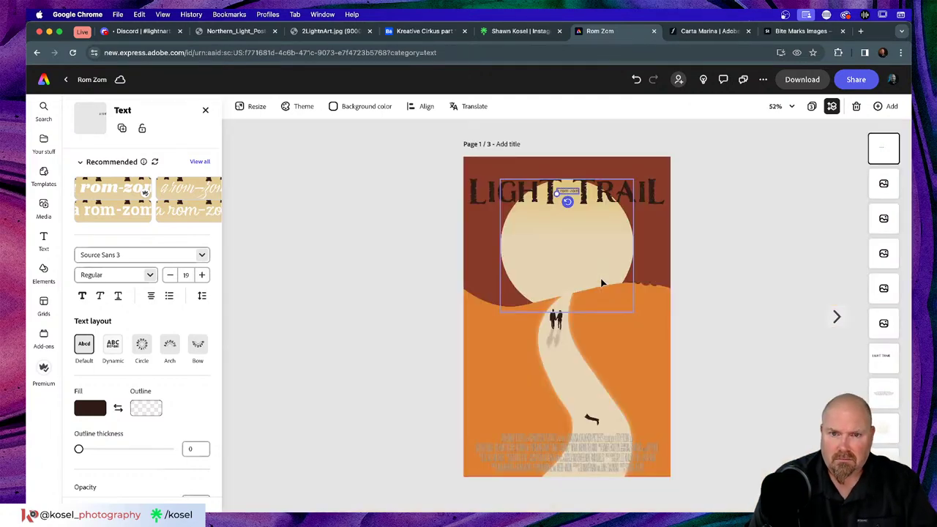
left_click(755, 284)
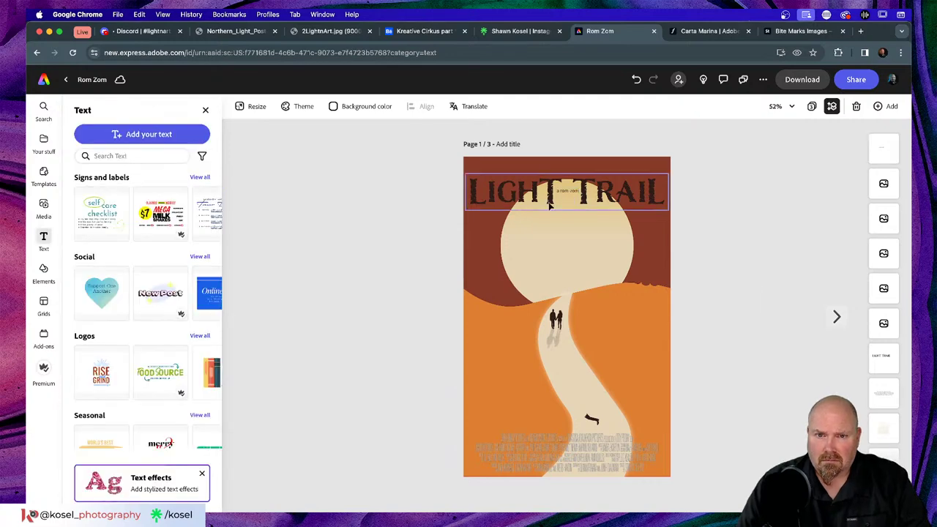
key("super+2")
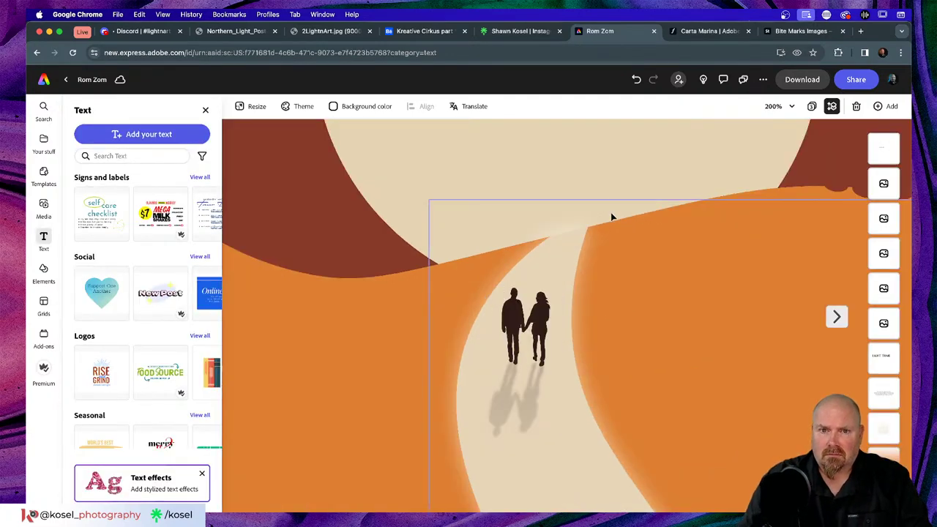
Group the LIGHT TRAIL title with the 'a rom-zom' credit line
scroll(597, 209, "up", 5)
left_click(579, 262)
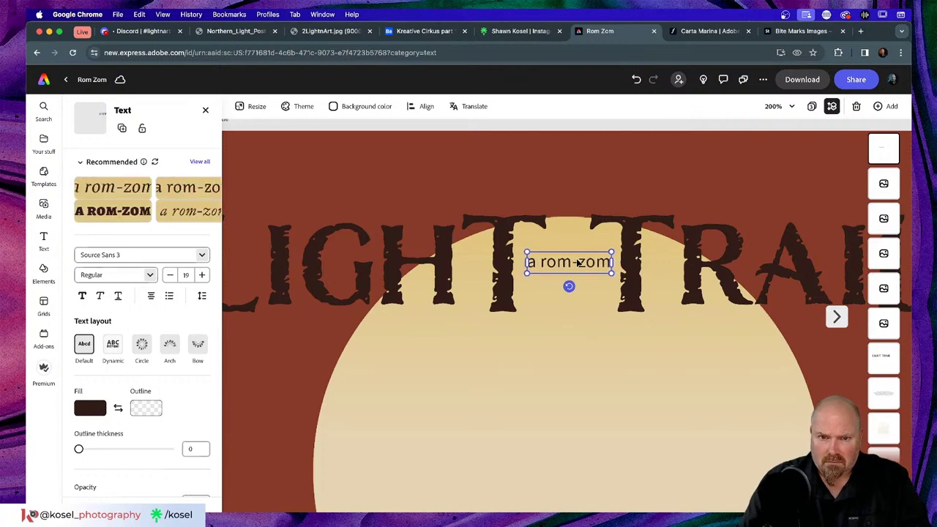
left_click(575, 146)
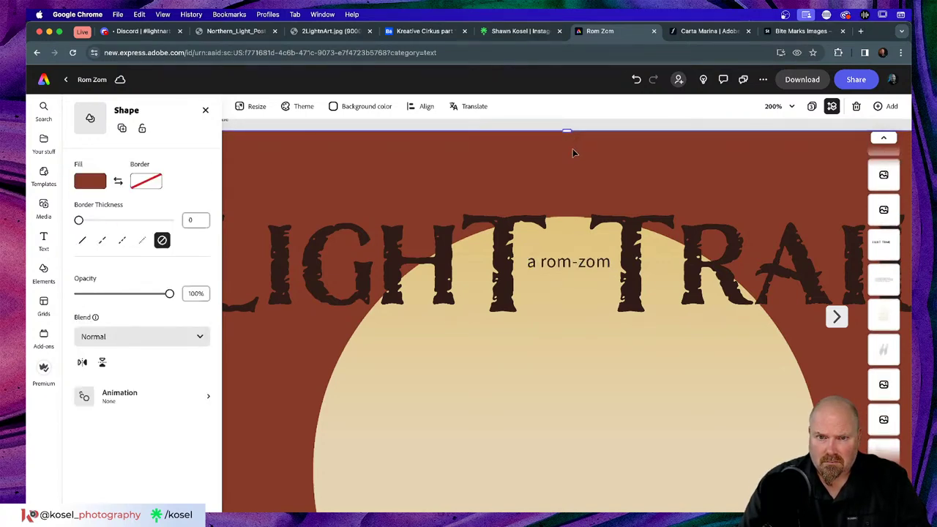
left_click(522, 290)
left_click(574, 264, "shift")
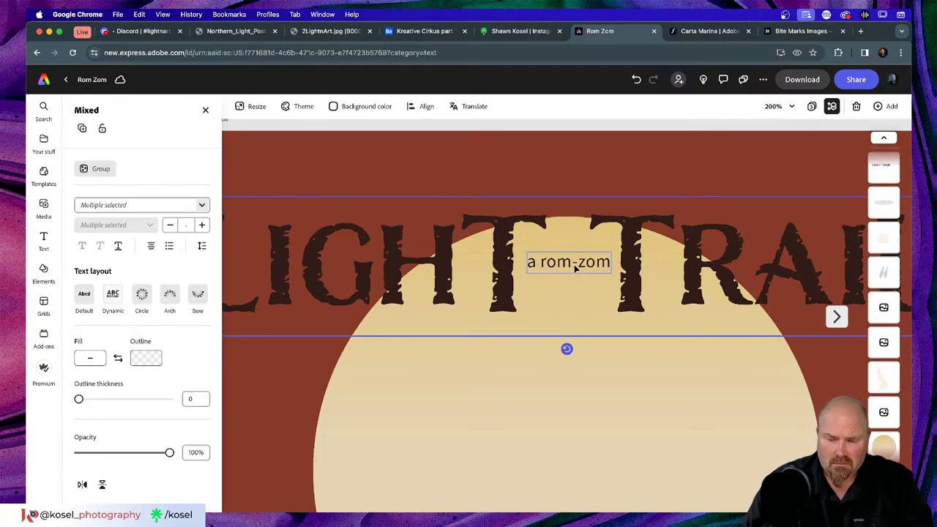
key("super+g")
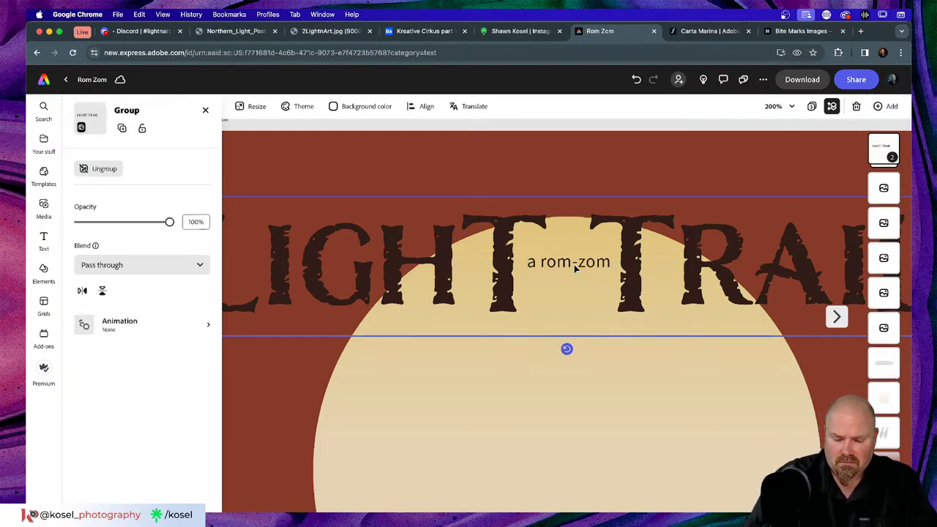
key("super+0")
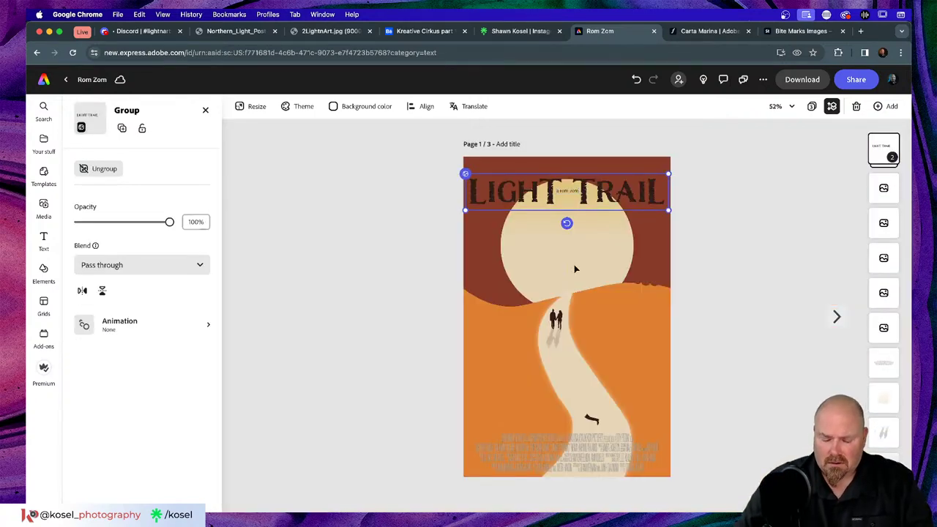
Nudge the title group down two steps, then switch to Illustrator
key("Down")
key("Down")
key("Down")
key("Down")
key("Down")
key("Down")
key("Down")
key("Down")
key("Down")
key("Down")
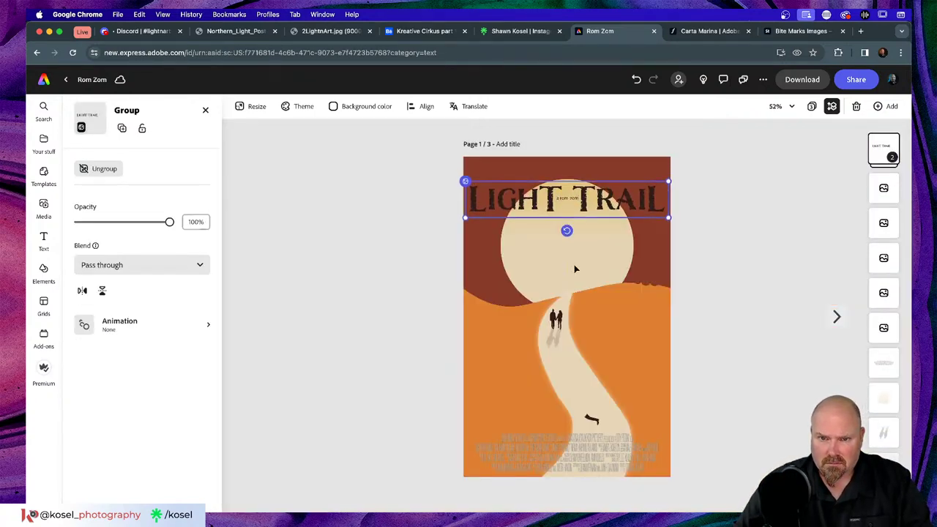
key("Down")
key("Down")
key("Down")
key("Down")
key("Down")
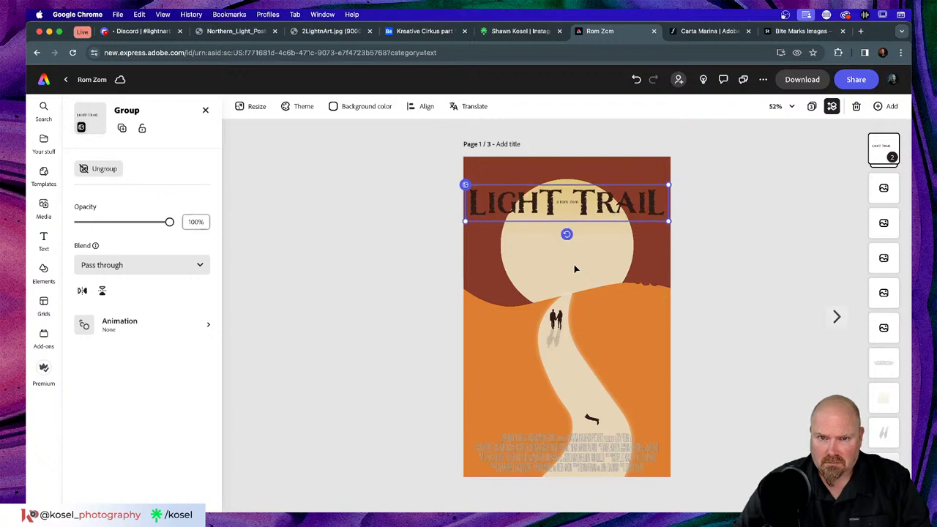
left_click(364, 254)
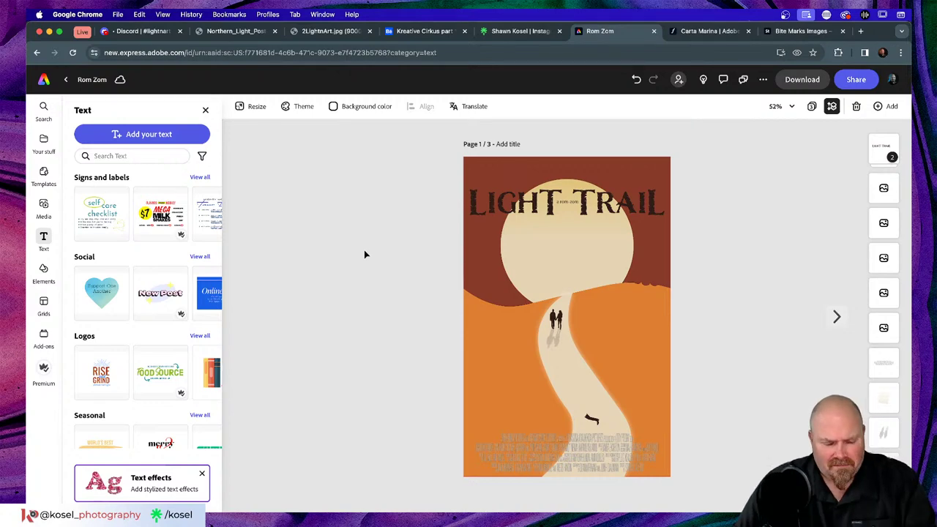
key("super+a")
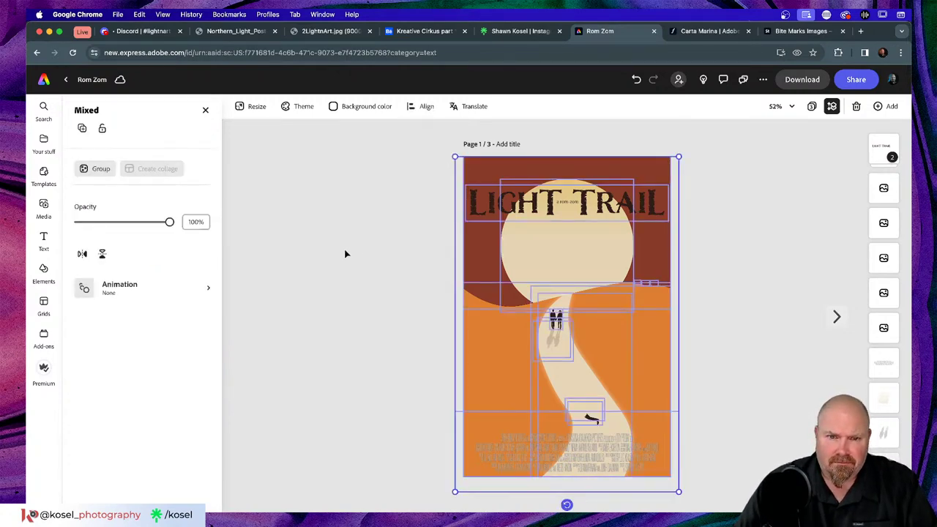
left_click(344, 248)
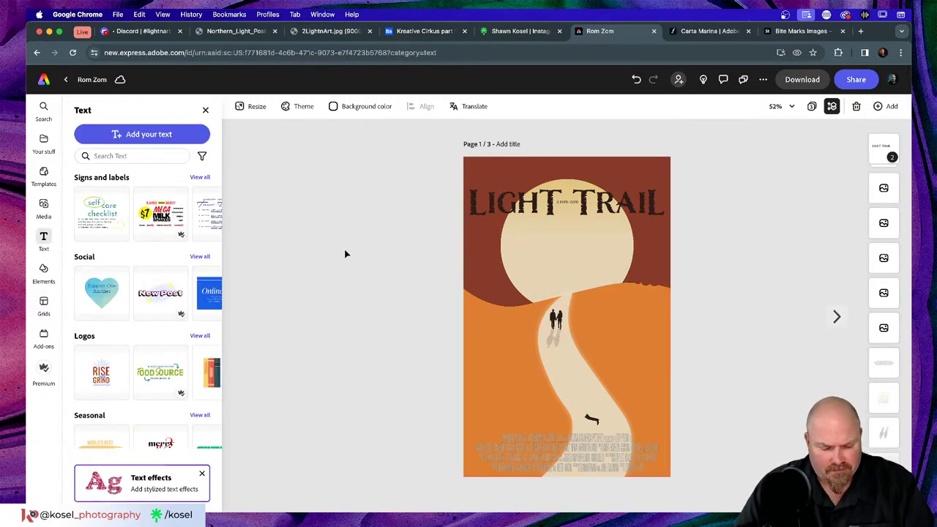
key("super+Tab")
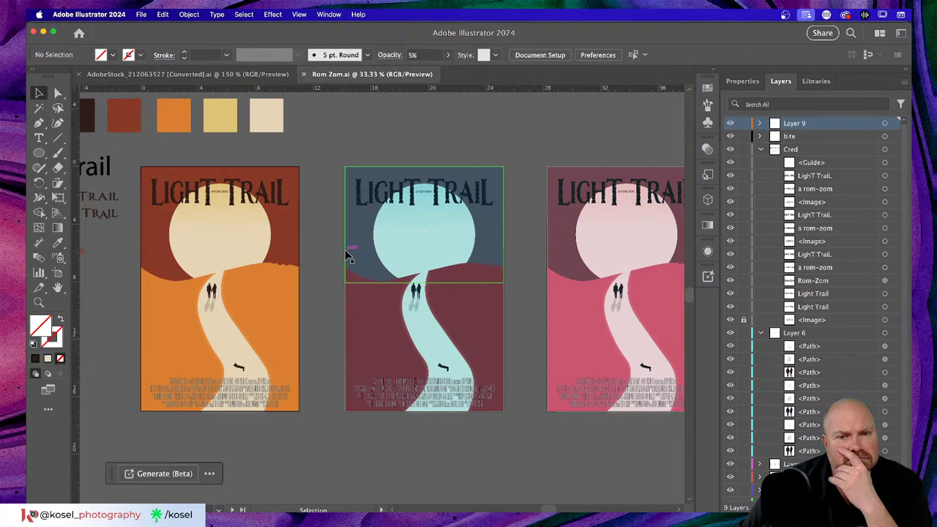
Select and deselect all Illustrator artwork without changes, then return to Chrome
key("a")
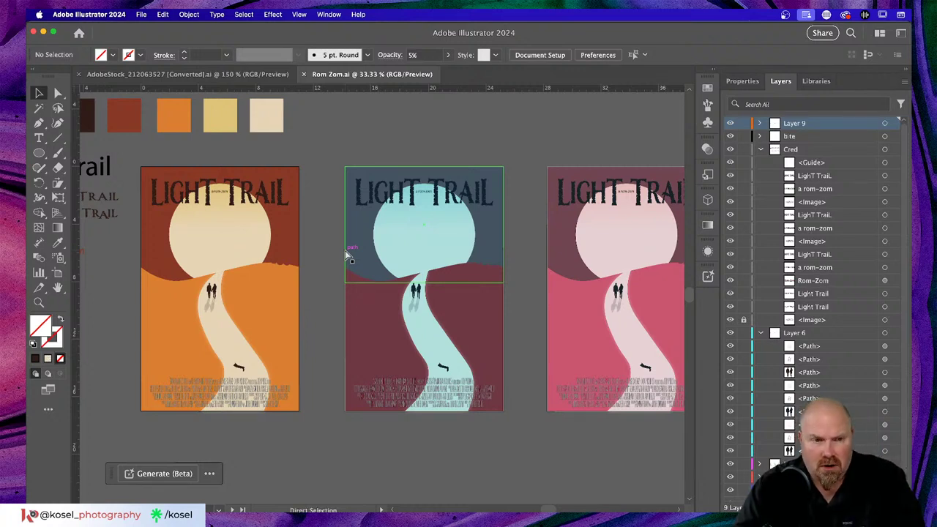
key("super+a")
key("v")
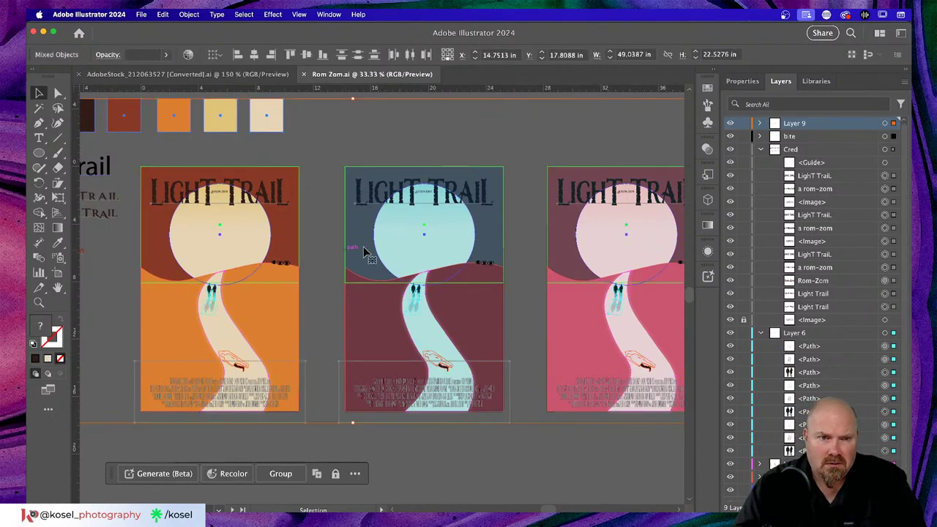
left_click(554, 139)
key("super+Tab")
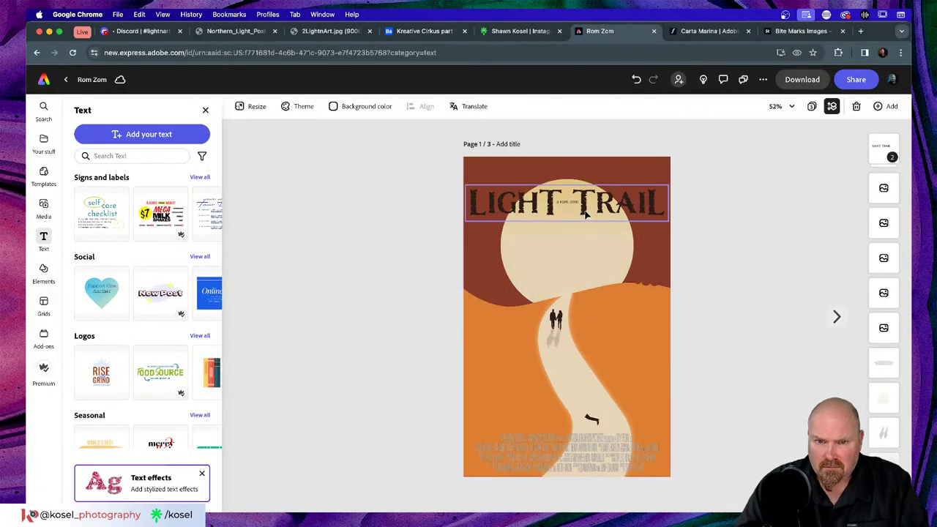
Move the bottom credits image above the title group in the Layers stack
left_click(586, 213)
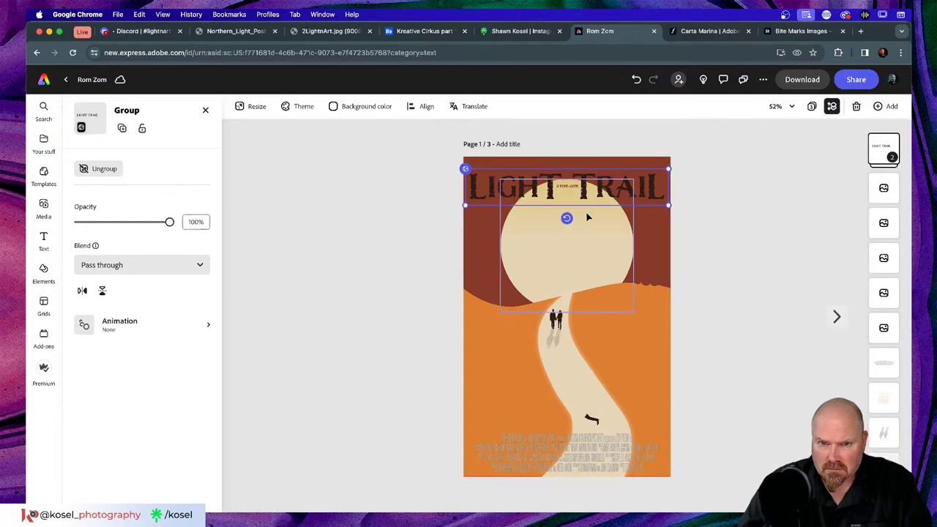
left_click(721, 237)
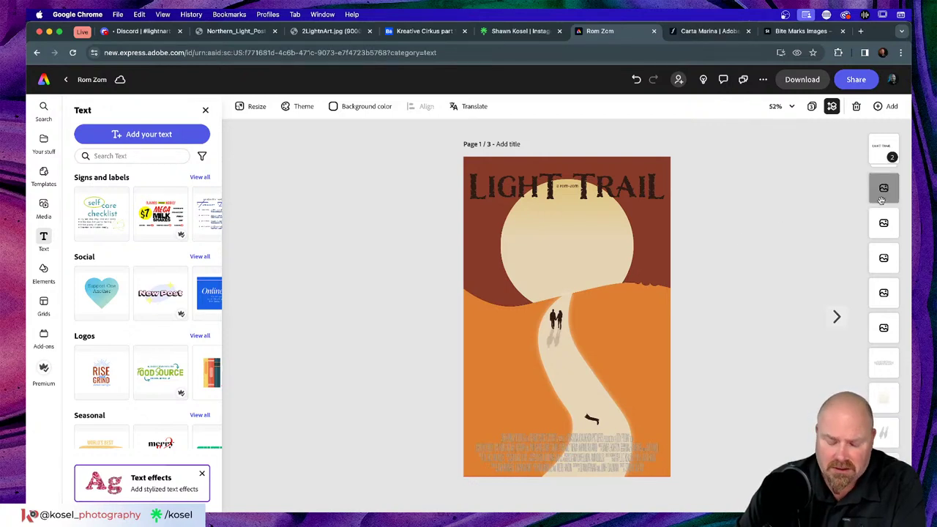
key("super+equal")
key("super+equal")
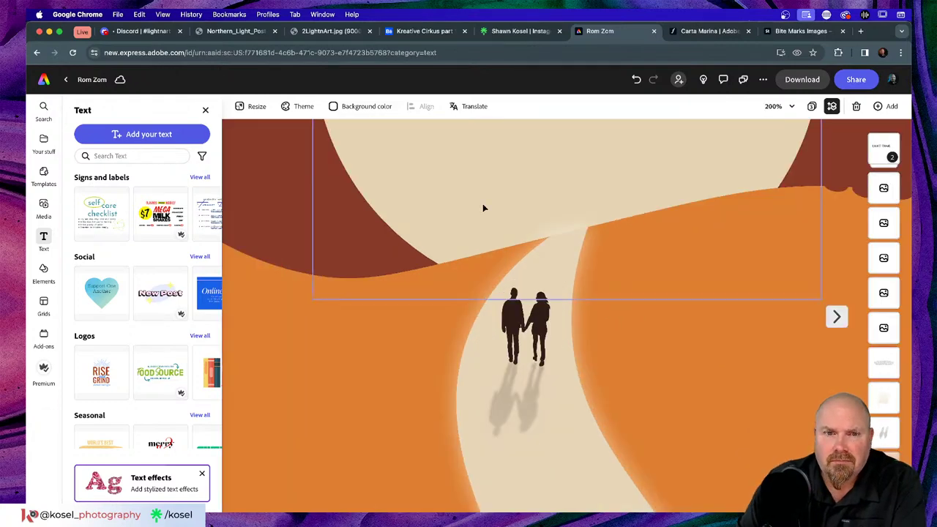
scroll(484, 209, "up", 10)
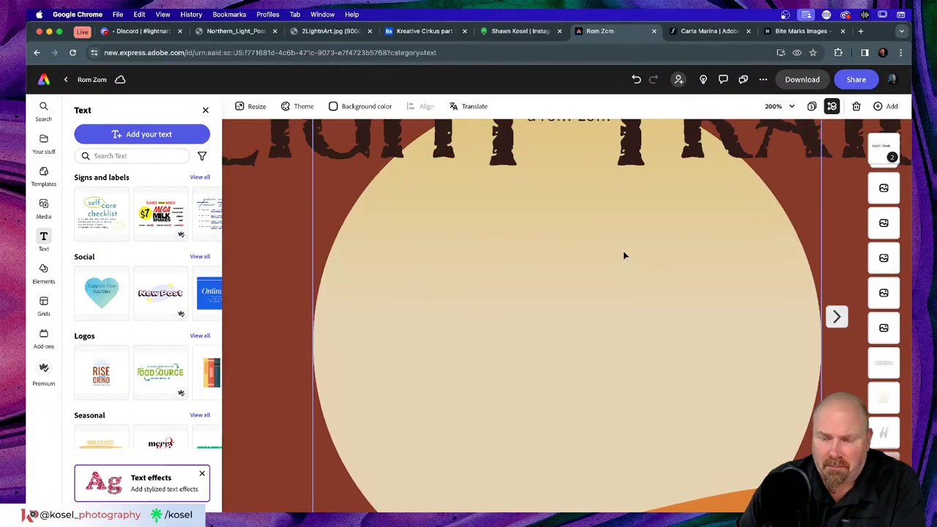
key("super+minus")
key("super+minus")
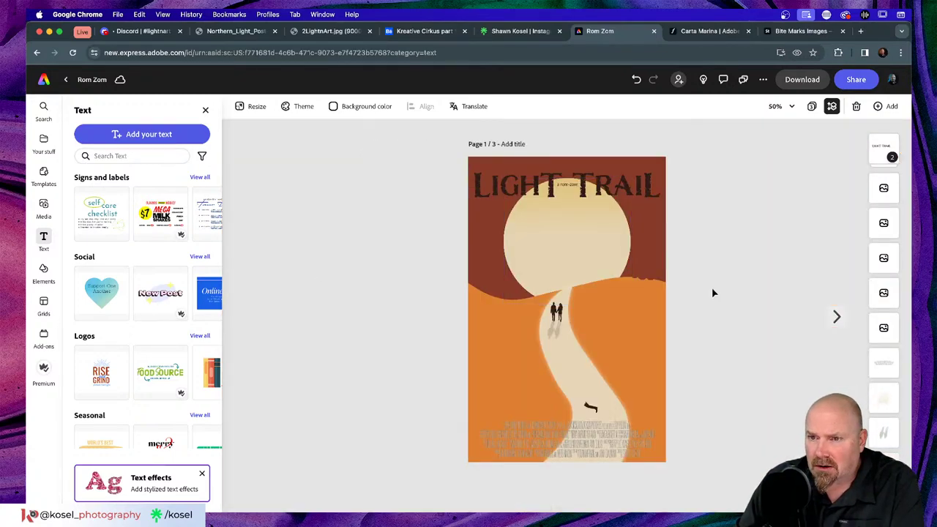
left_click(625, 438)
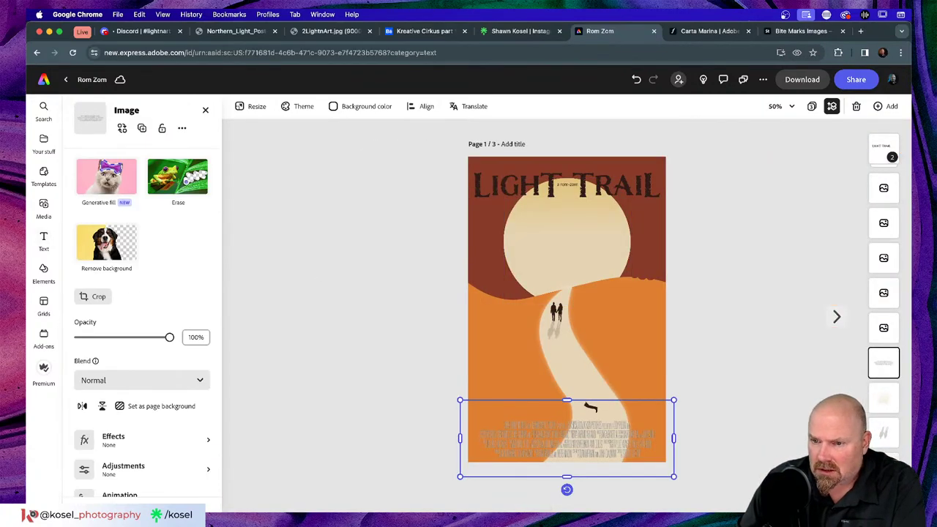
left_click_drag(880, 359, 881, 145)
left_click(749, 402)
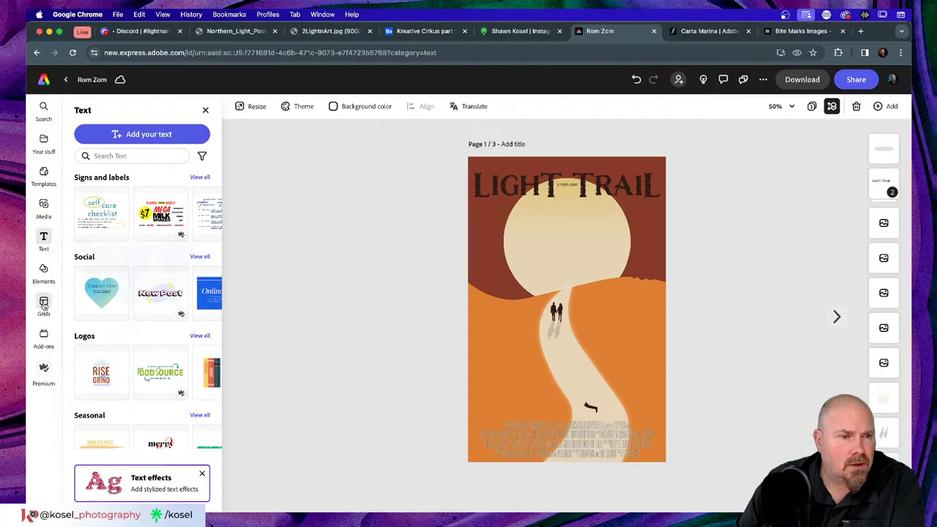
Search design assets for 'texture' and add a light grain texture to the poster
left_click(43, 272)
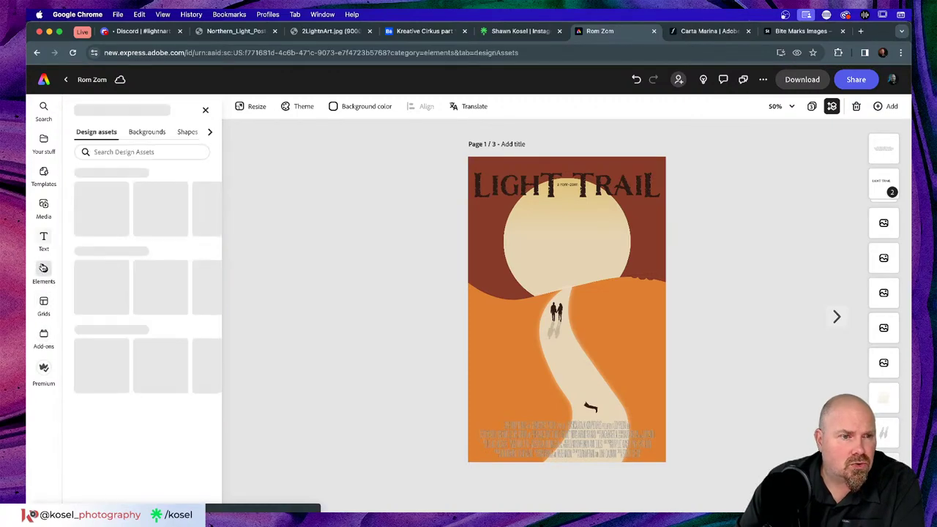
left_click(123, 151)
type("text")
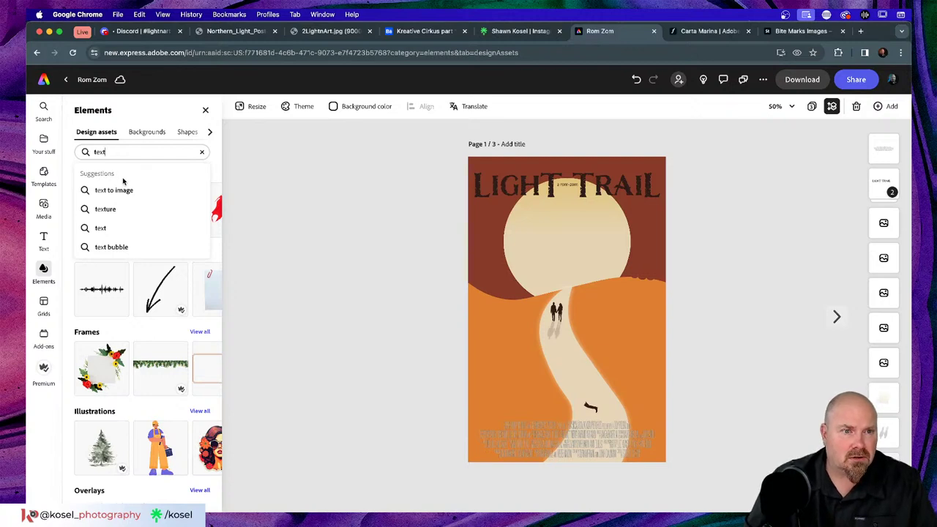
type("ure")
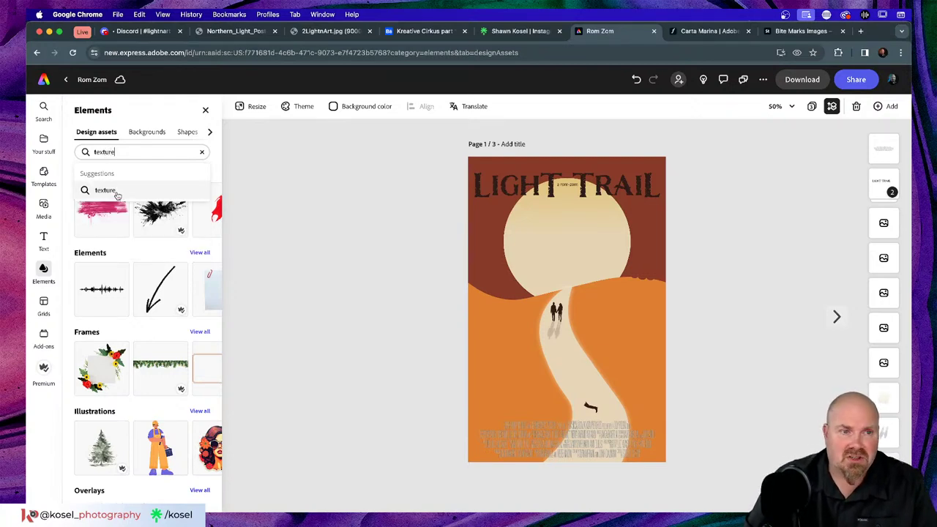
left_click(115, 192)
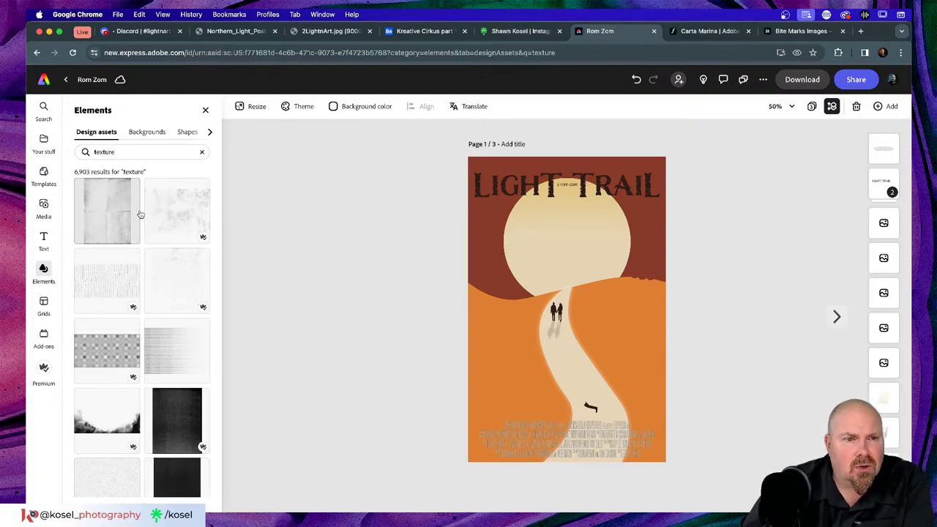
scroll(138, 211, "down", 5)
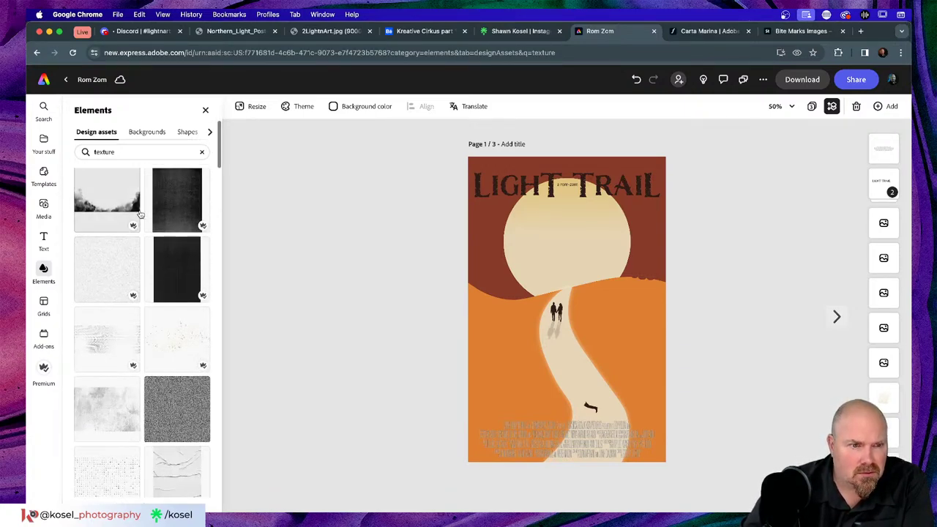
left_click(118, 266)
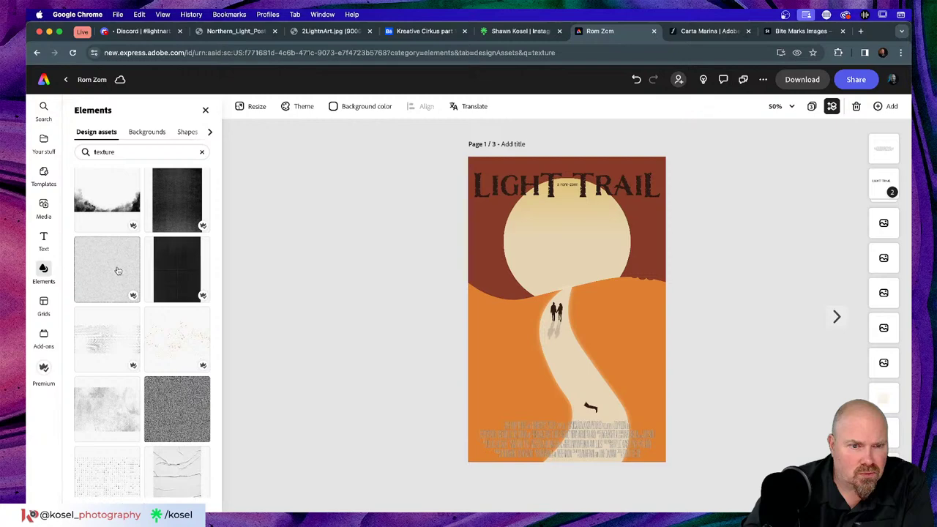
Enlarge the texture over the poster's top half and place a copy over the lower half
left_click(582, 301)
left_click_drag(596, 279, 674, 222)
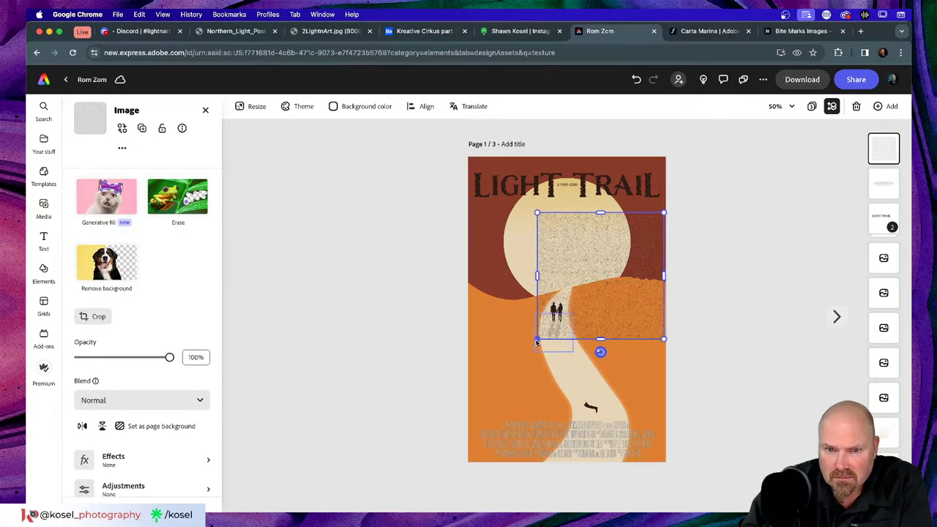
left_click_drag(537, 340, 444, 390)
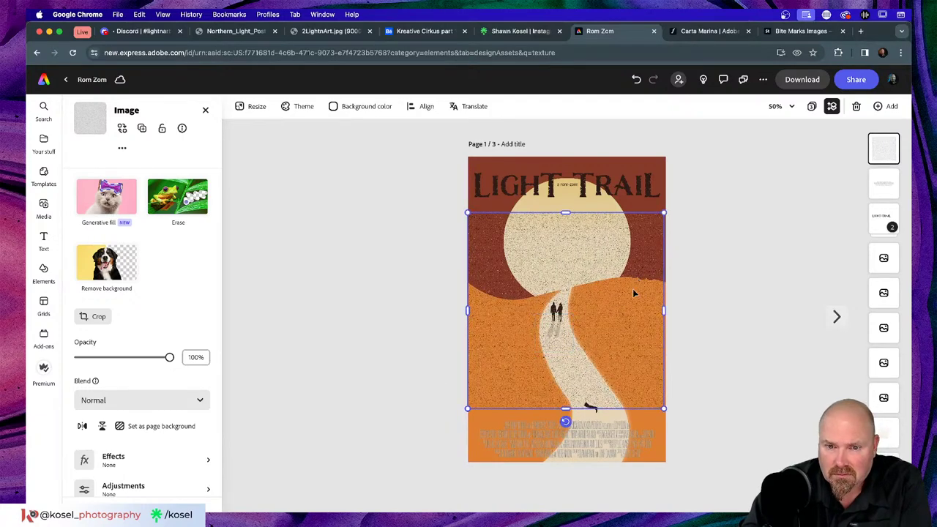
left_click_drag(634, 293, 627, 253)
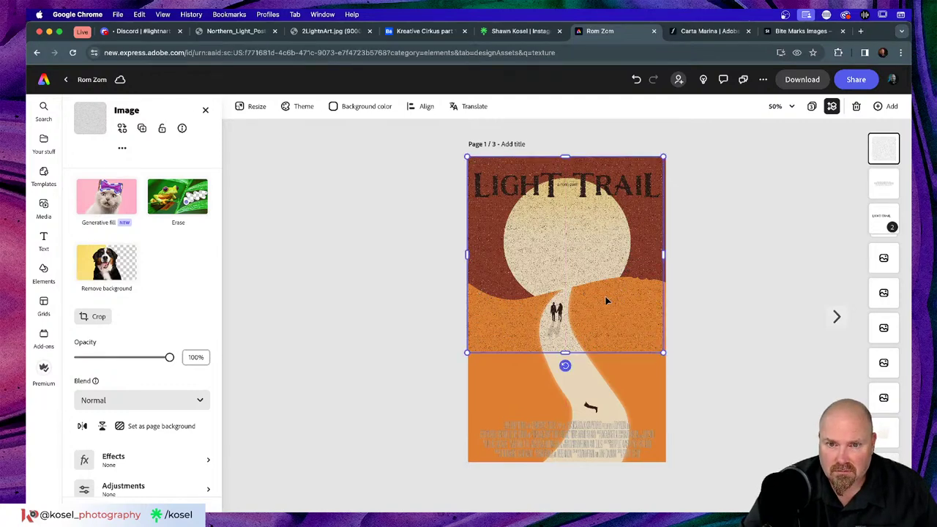
left_click_drag(606, 300, 595, 505)
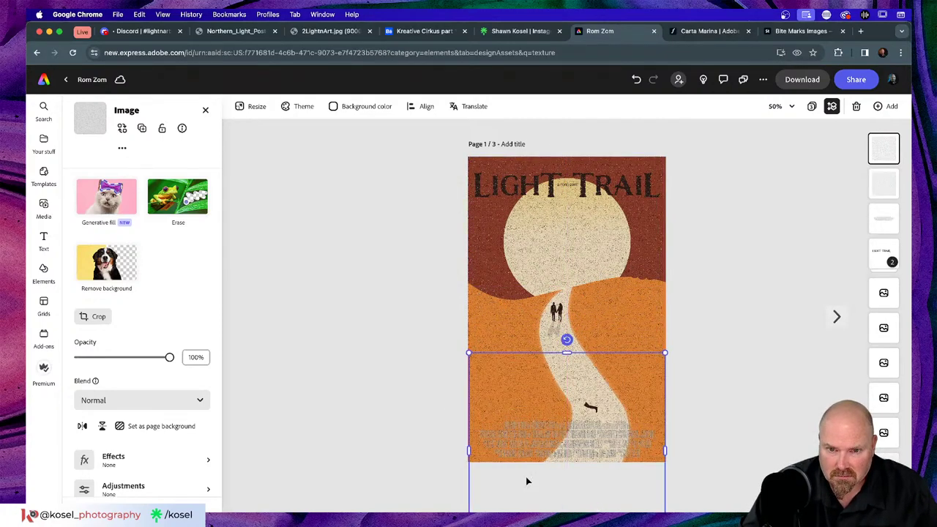
Stretch both texture tiles to the page's right edge and select them together
left_click(340, 407)
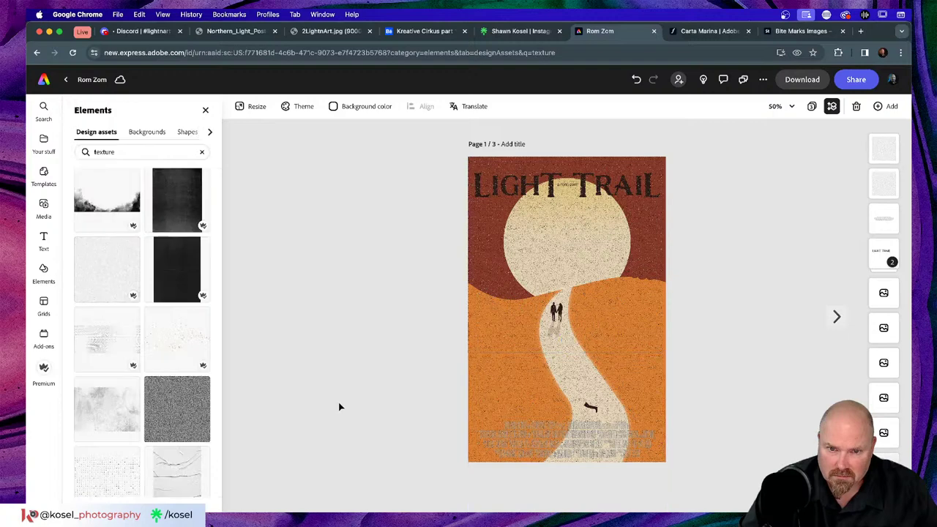
left_click(635, 330)
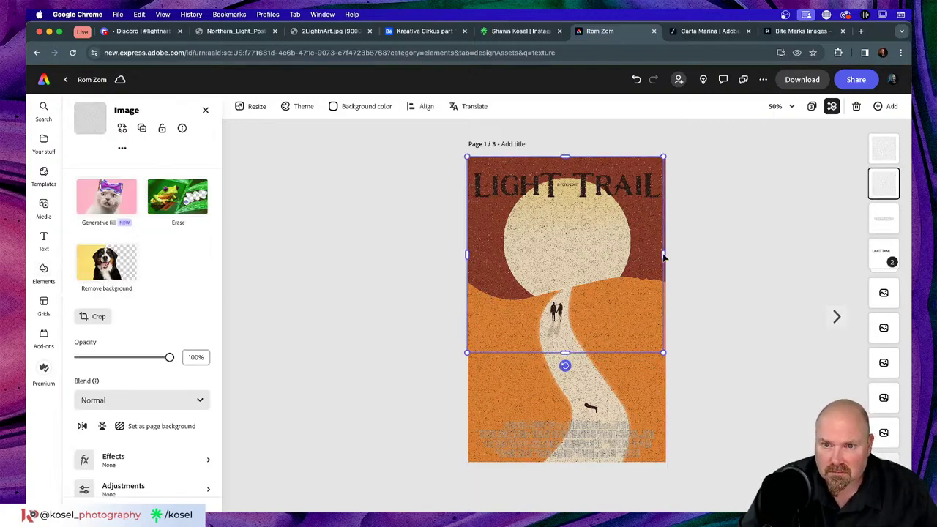
left_click_drag(661, 254, 670, 255)
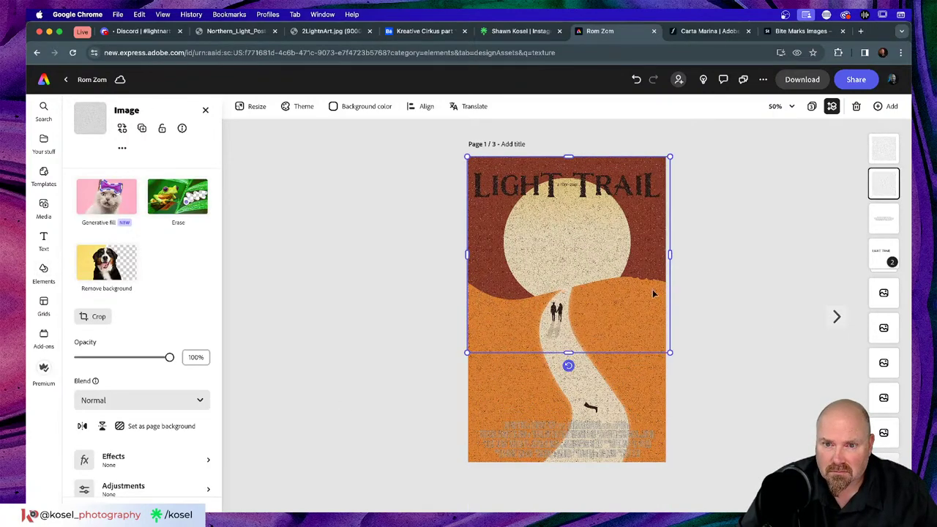
left_click(635, 396)
left_click_drag(642, 392, 640, 387)
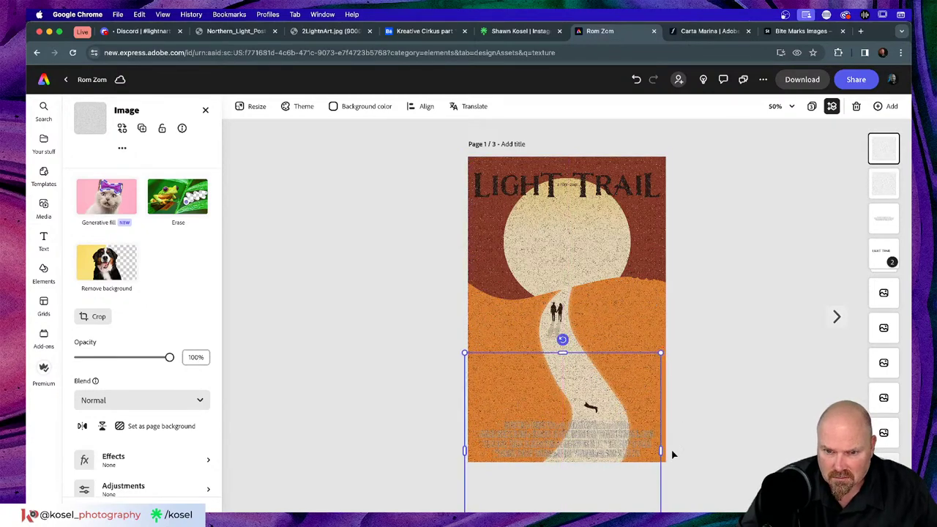
left_click_drag(661, 450, 670, 449)
left_click(487, 250)
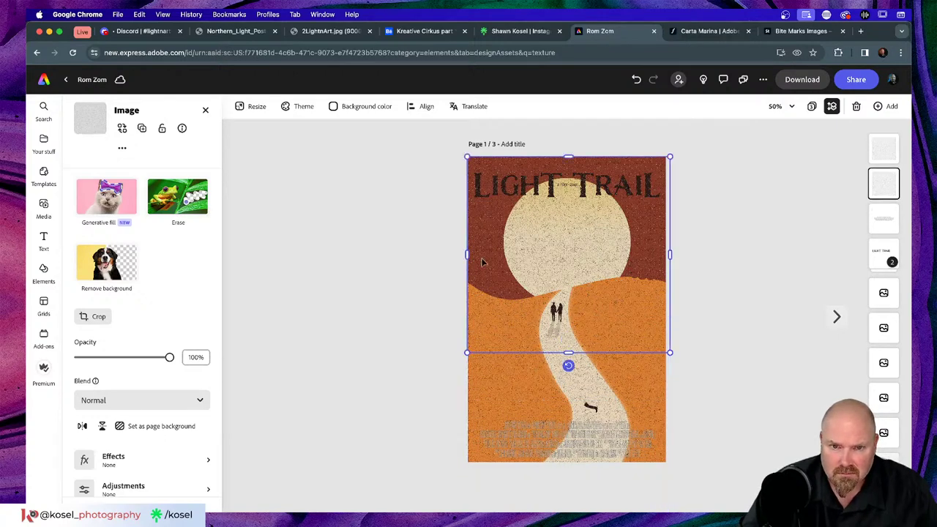
left_click(489, 405, "shift")
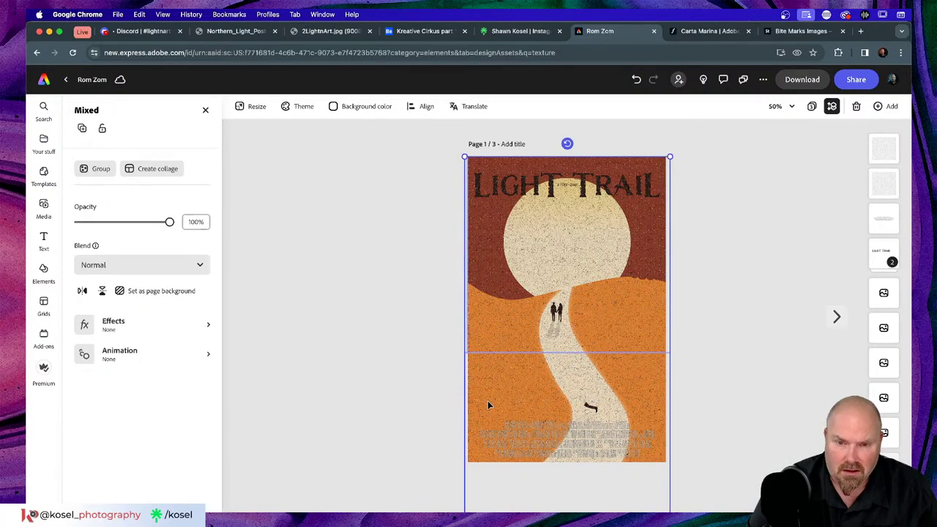
Group the textures below the title and credits, with Multiply blending at 22% opacity
key("super+g")
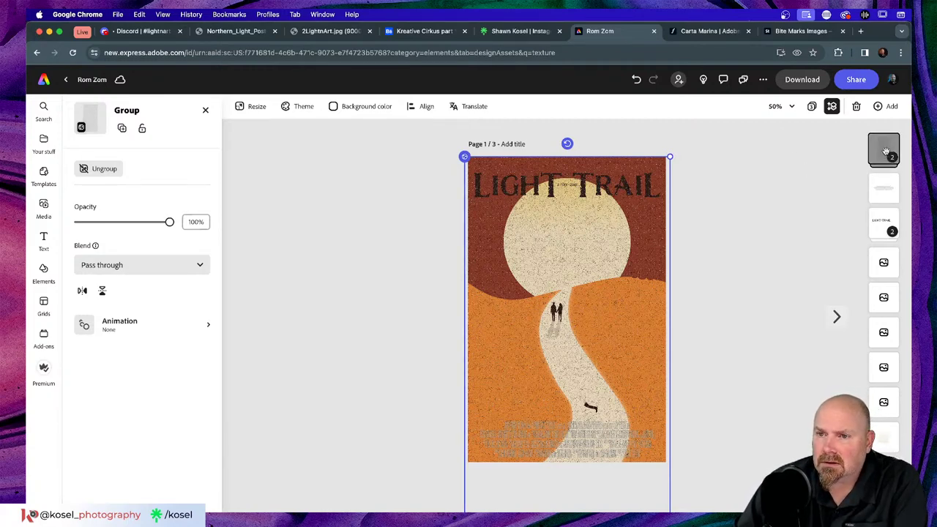
left_click_drag(884, 150, 884, 231)
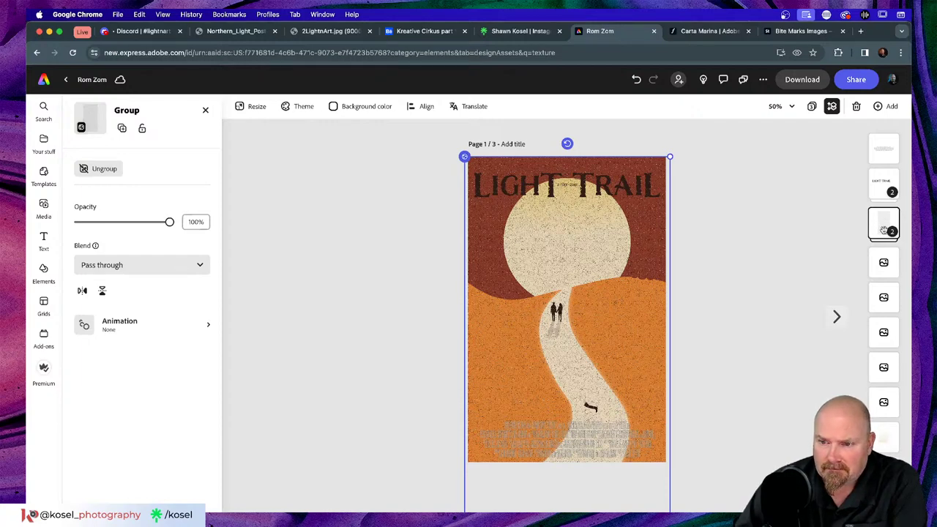
left_click(202, 269)
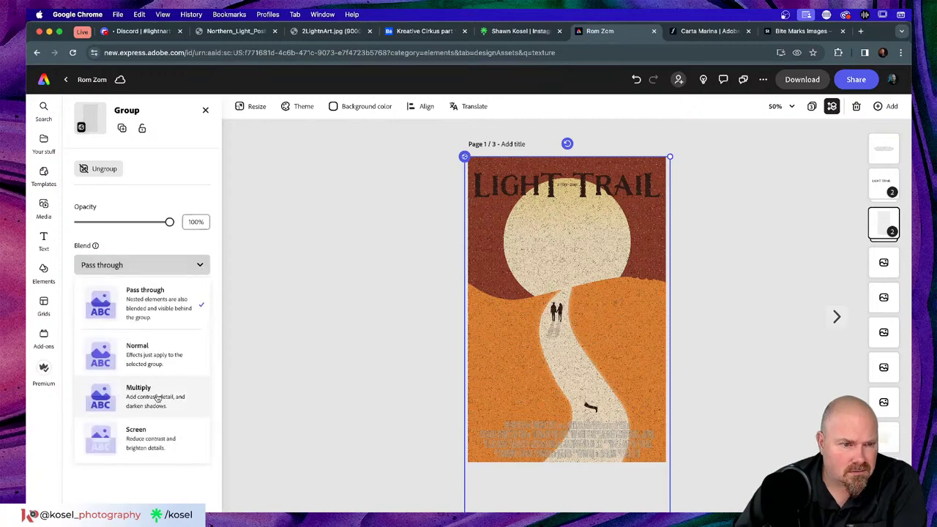
left_click(157, 396)
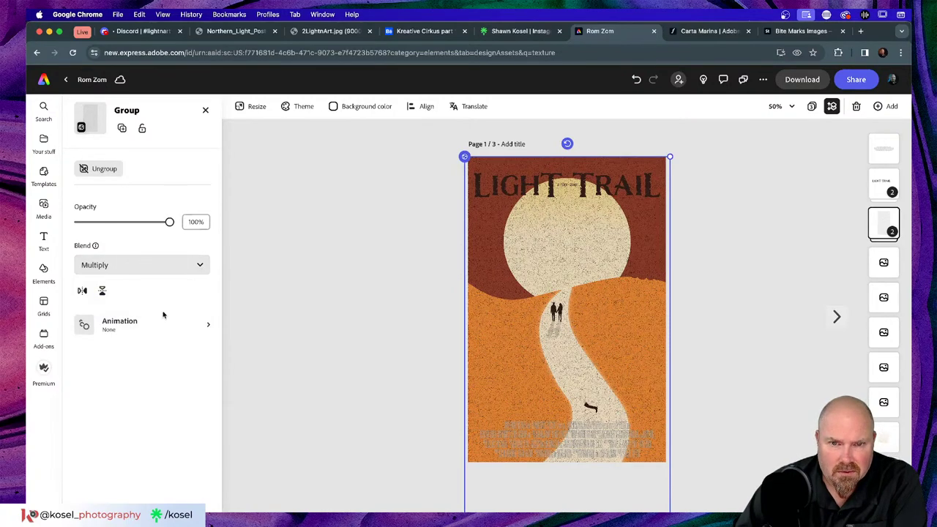
left_click_drag(169, 222, 98, 222)
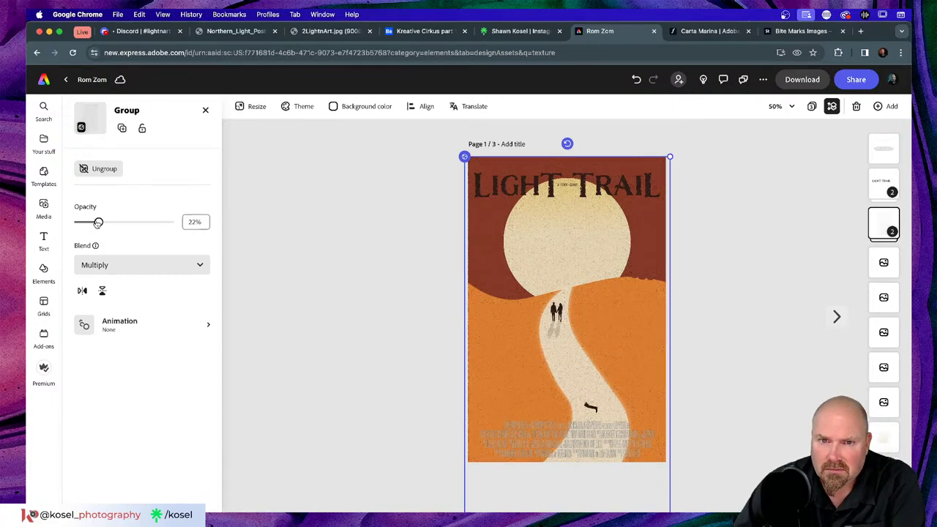
left_click(402, 274)
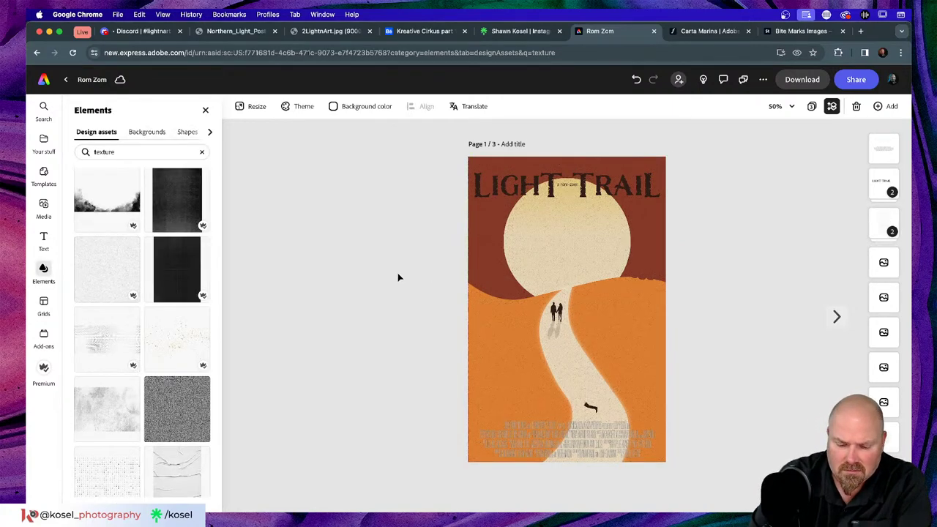
key("super+equal")
key("super+equal")
scroll(402, 273, "up", 10)
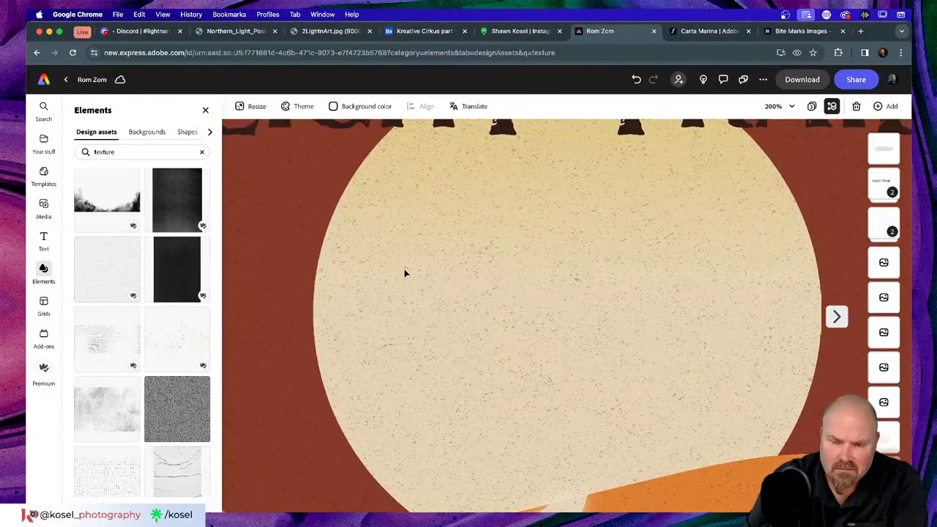
key("super+0")
key("super+minus")
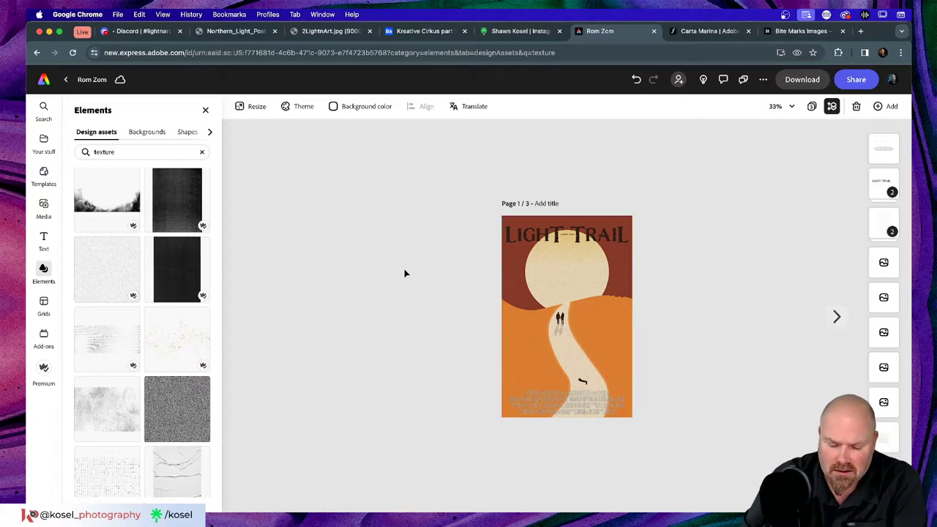
key("super+plus")
key("super+plus")
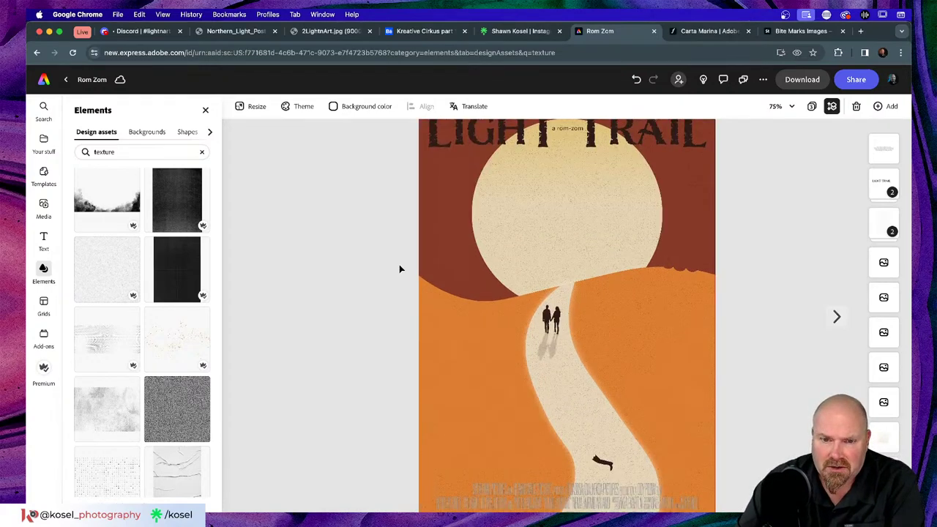
scroll(400, 269, "down", 2)
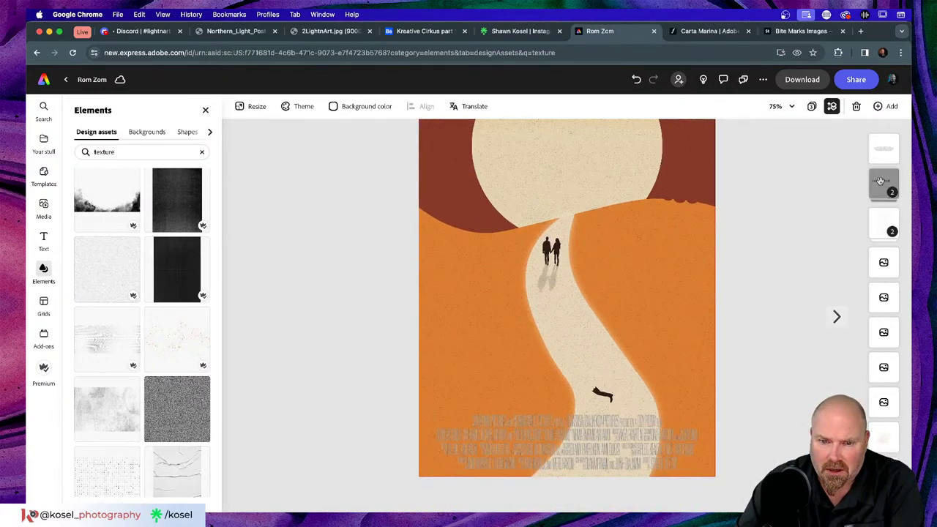
Drag the credits text image from Finder onto the poster and move it mid-poster
left_click(637, 424)
mouse_move(636, 435)
left_mouse_down()
mouse_move(636, 420)
mouse_move(635, 432)
left_mouse_up()
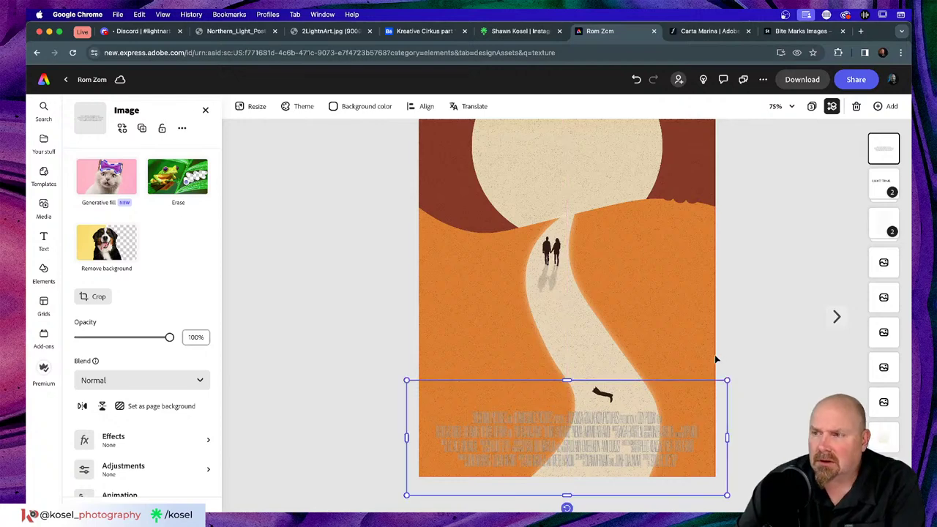
key("super+Tab")
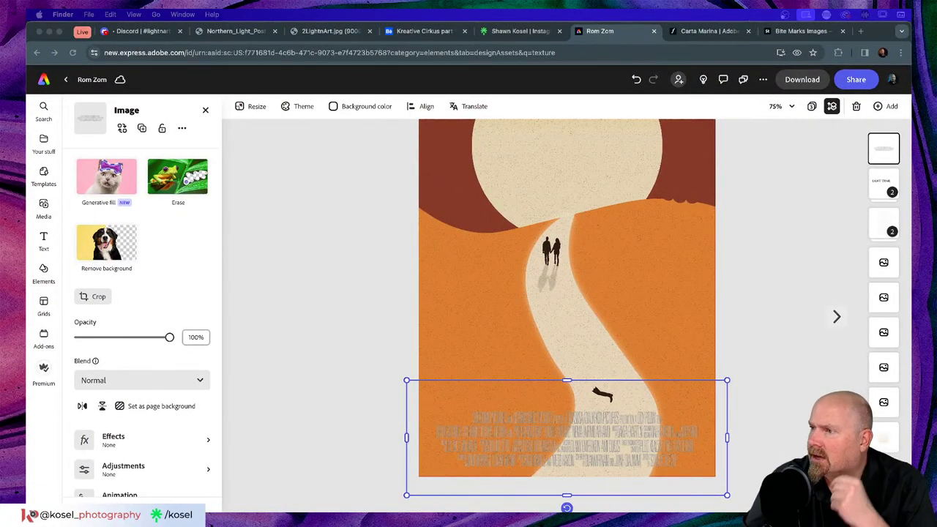
left_click_drag(607, 314, 565, 320)
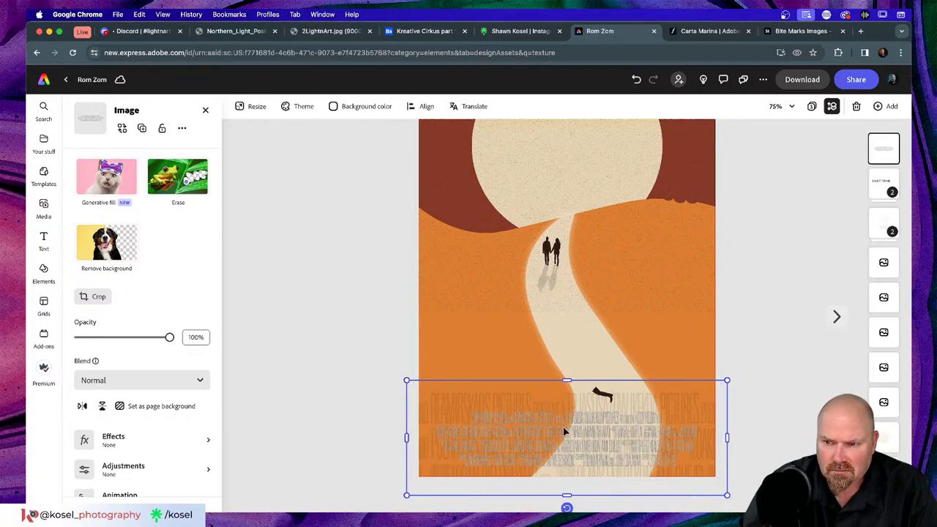
left_click_drag(569, 432, 570, 313)
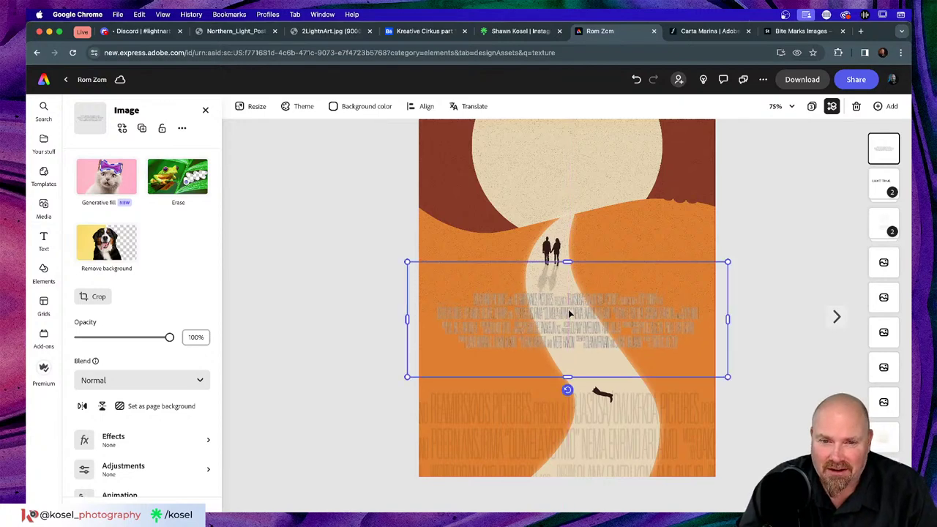
left_click(303, 407)
Nudge the credits texture group up slightly and move the credits image down to the poster bottom
left_click(505, 419)
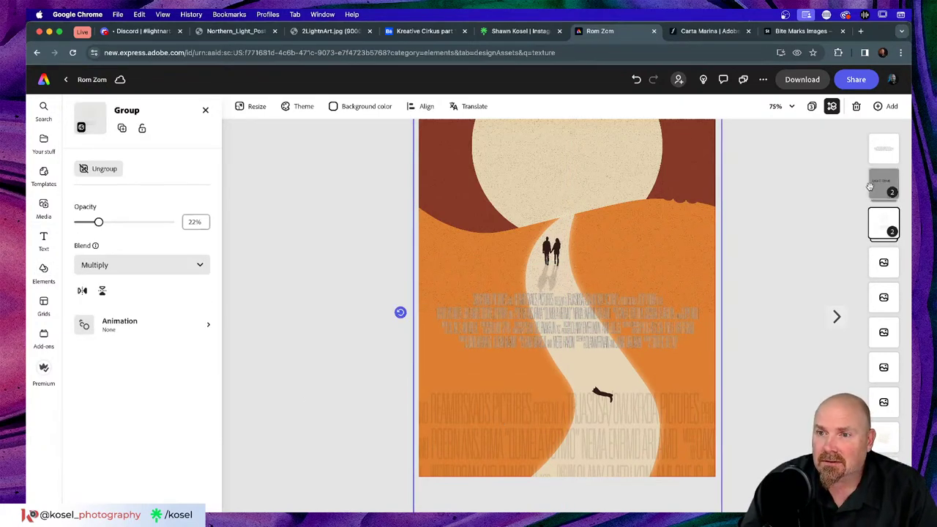
left_click(883, 150)
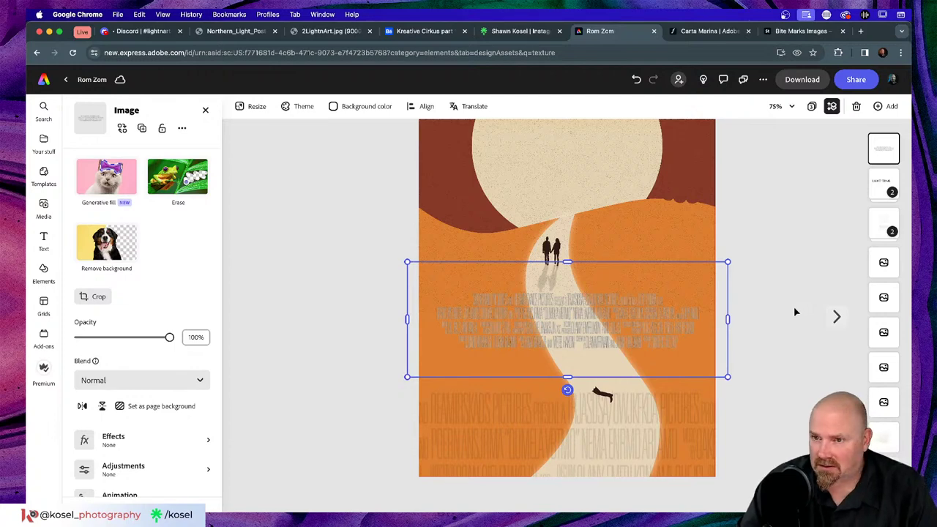
left_click(668, 437)
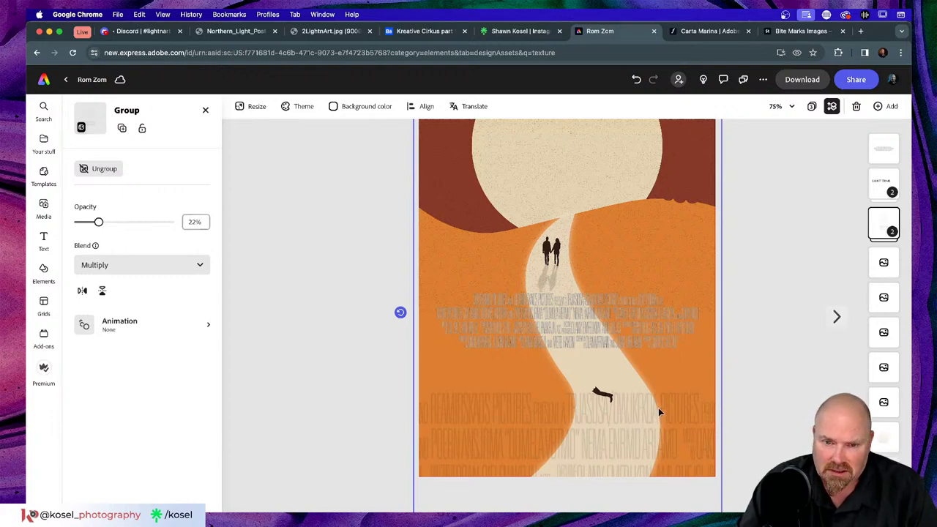
left_click_drag(659, 407, 659, 371)
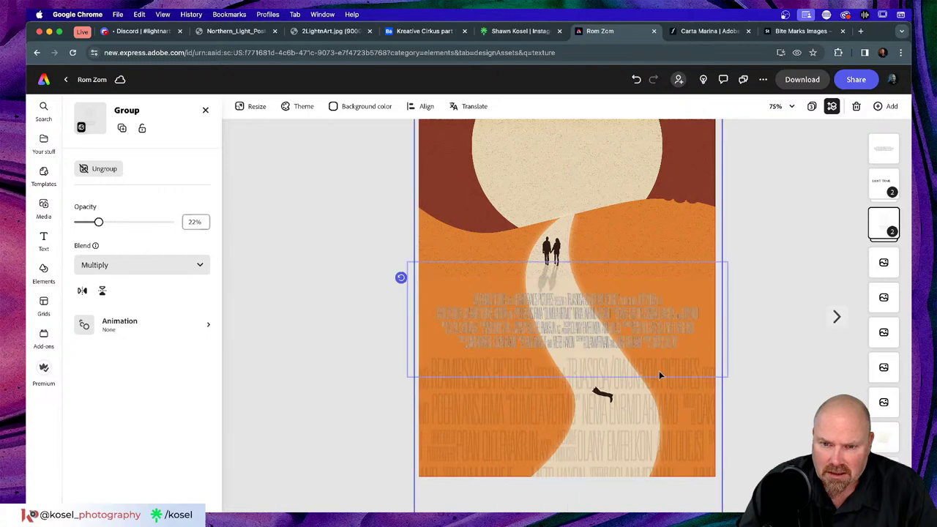
left_click(647, 418)
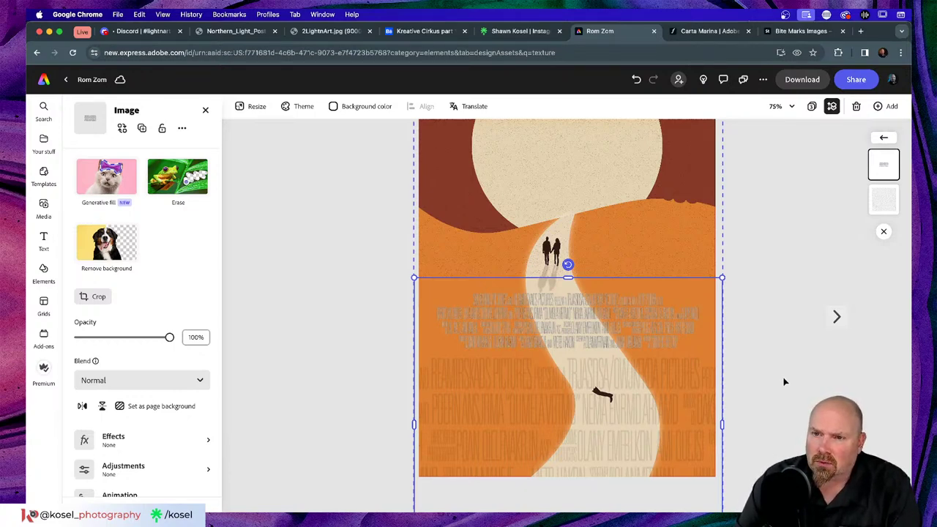
left_click(827, 221)
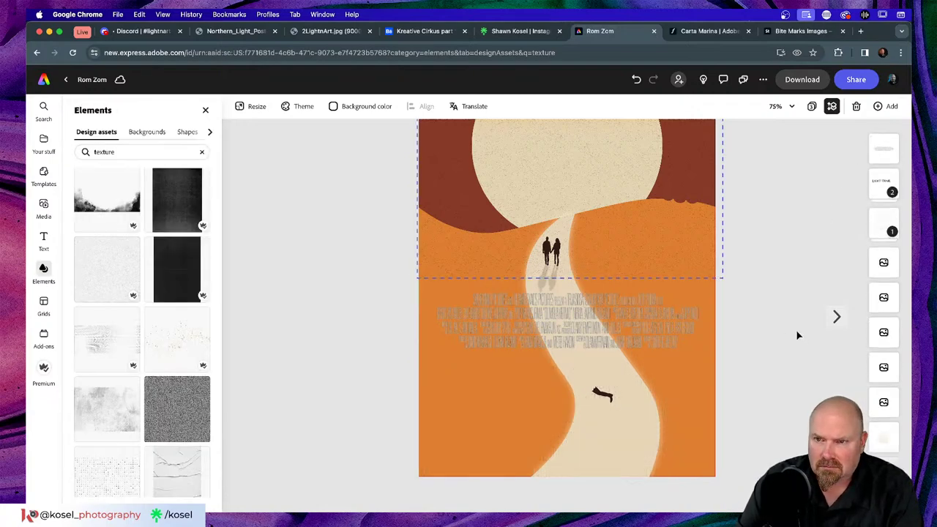
left_click(608, 321)
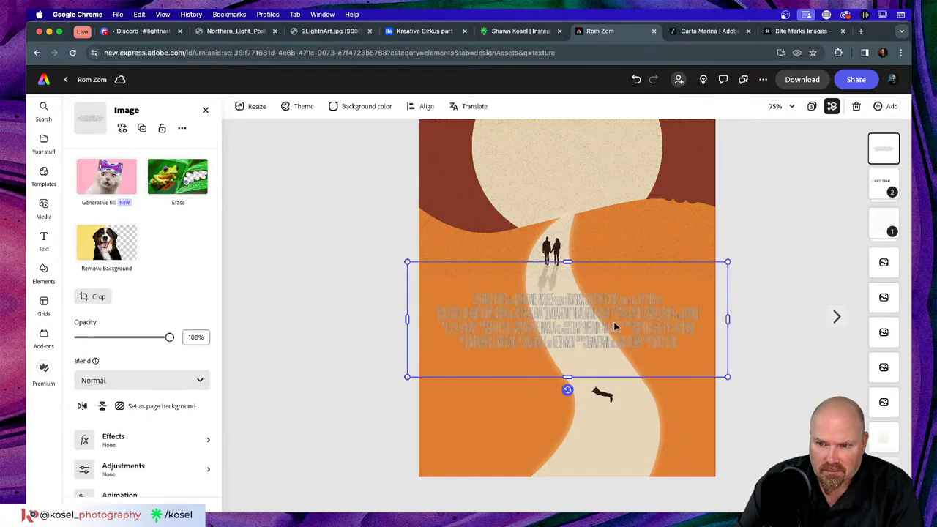
left_click_drag(613, 321, 612, 445)
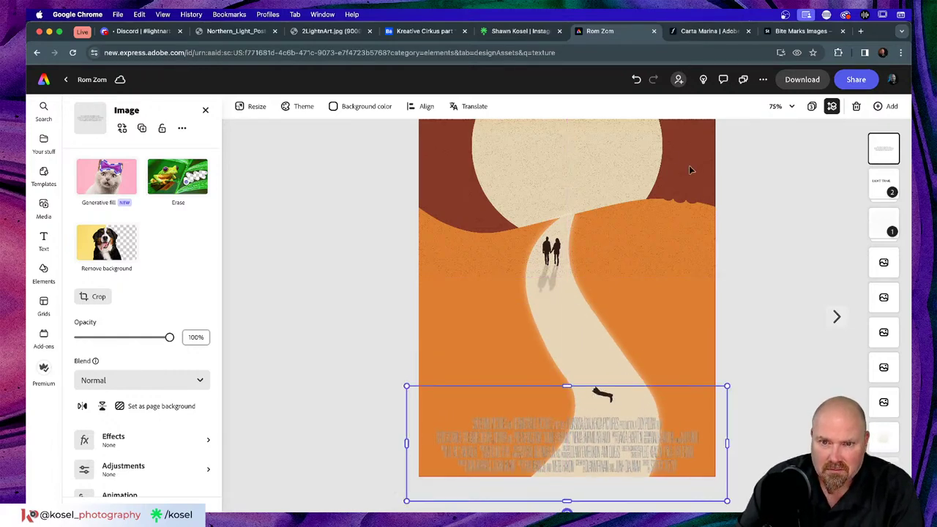
Move the top grain texture group down over the poster artwork
left_click(627, 208)
double_click(628, 209)
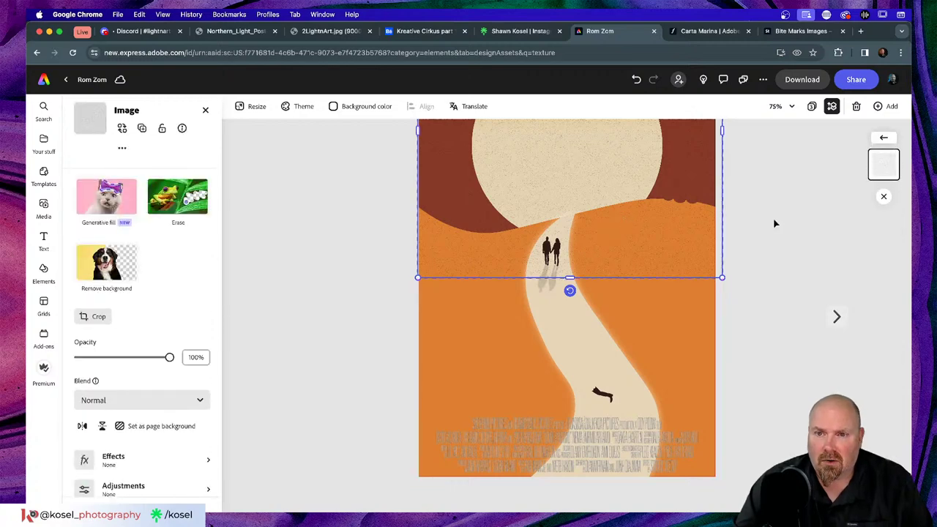
left_click(774, 220)
left_click(647, 231)
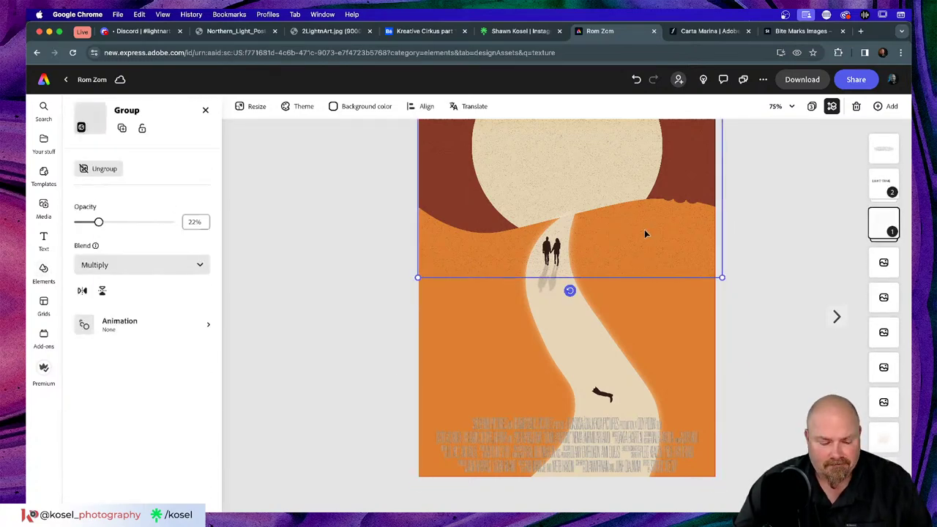
left_click_drag(644, 229, 644, 522)
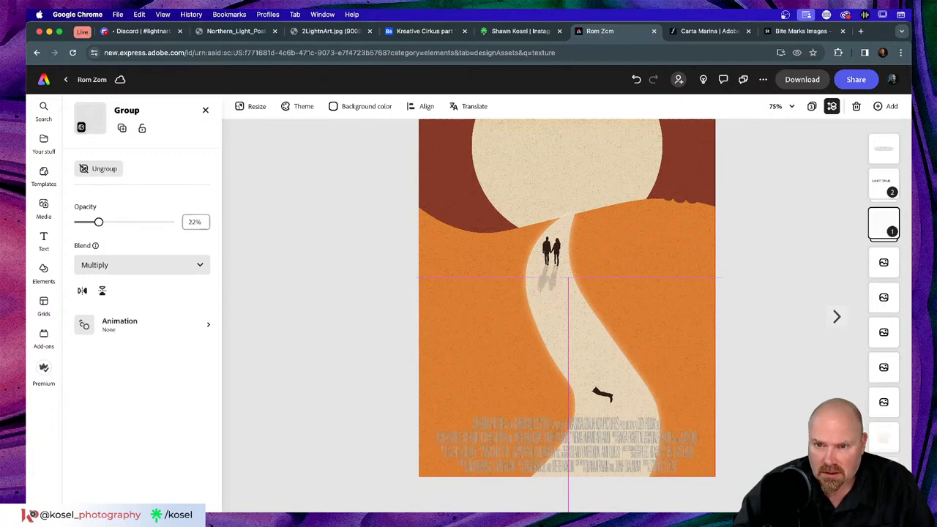
left_click(791, 199)
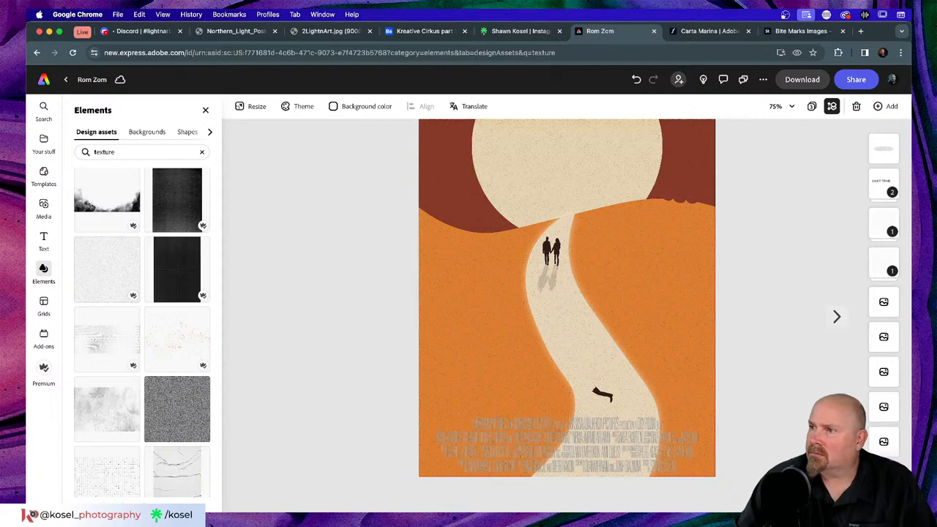
Add a new credits element and enlarge it by its corner handles
left_click_drag(590, 253, 586, 258)
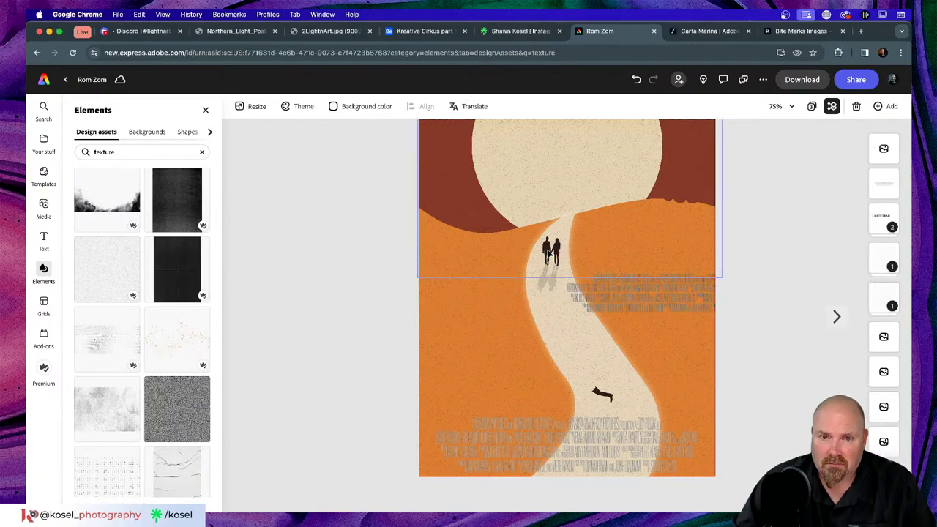
left_click_drag(638, 299, 544, 348)
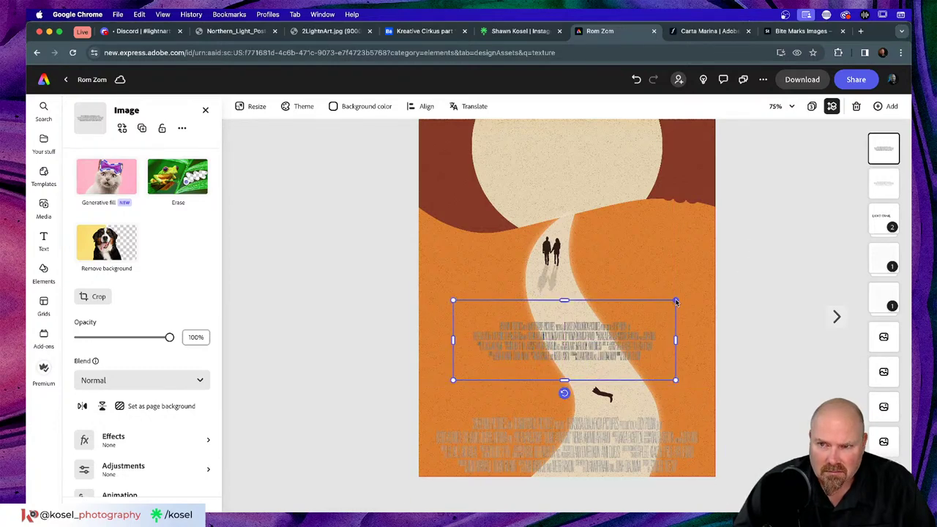
left_click_drag(676, 301, 711, 288)
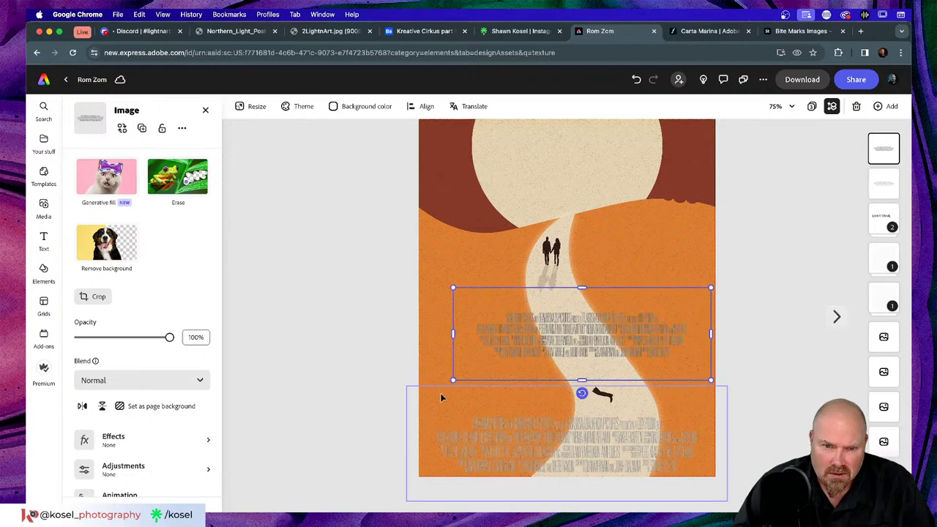
left_click_drag(454, 379, 421, 393)
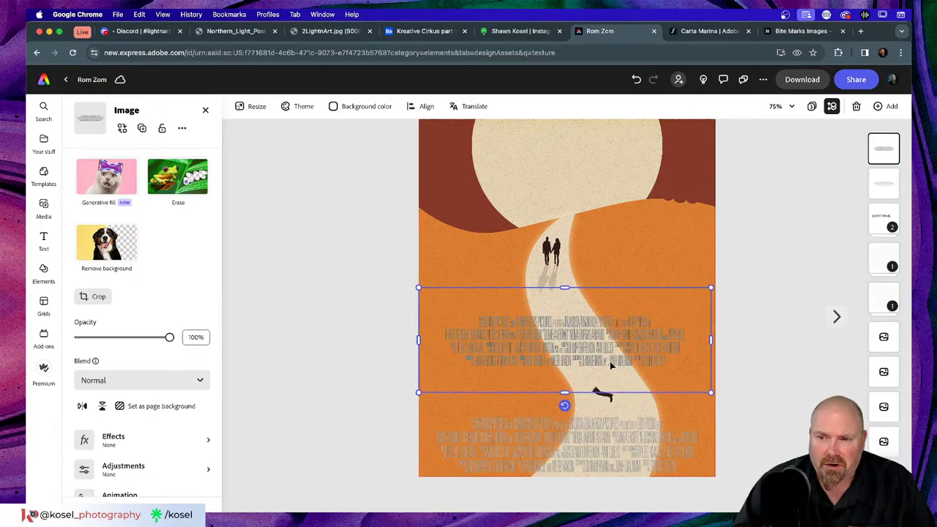
Delete the old credits, move the new block to the bottom, and centre it horizontally
left_click(600, 448)
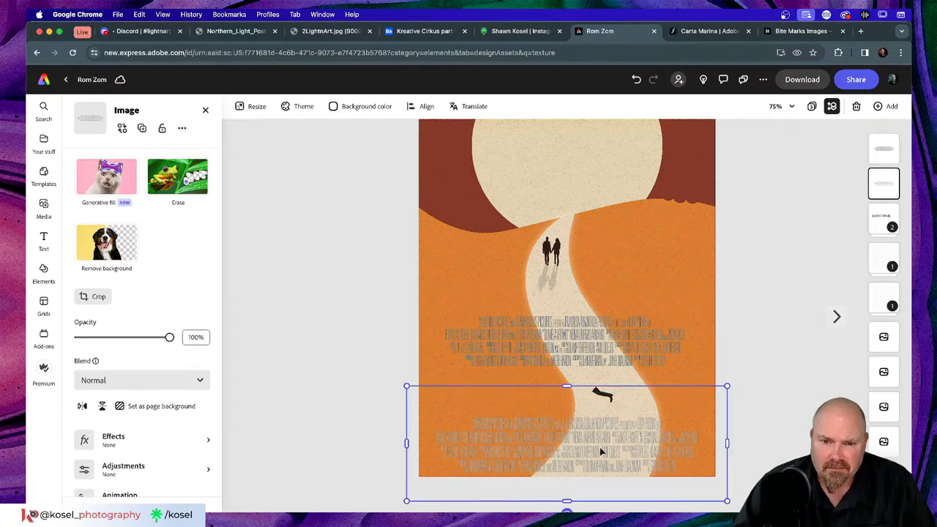
key("Delete")
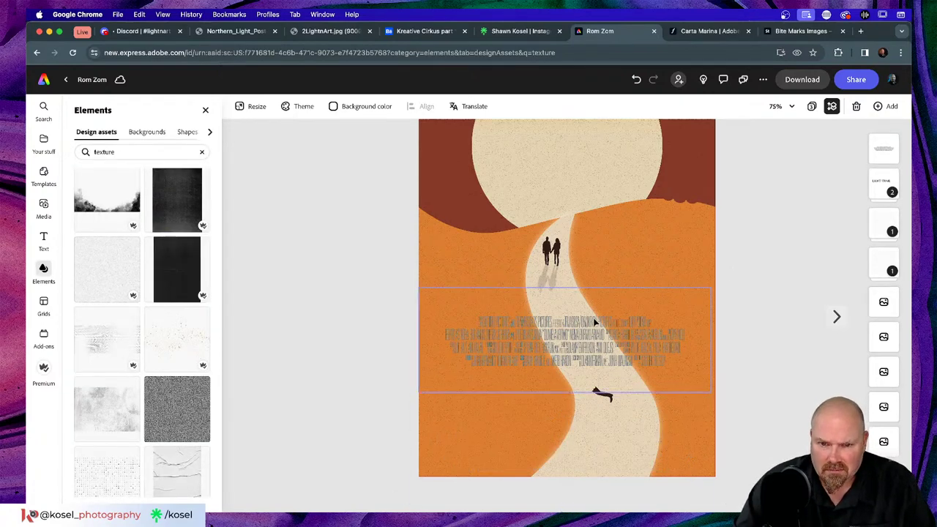
left_click(594, 333)
left_click_drag(594, 333, 584, 441)
left_click(422, 107)
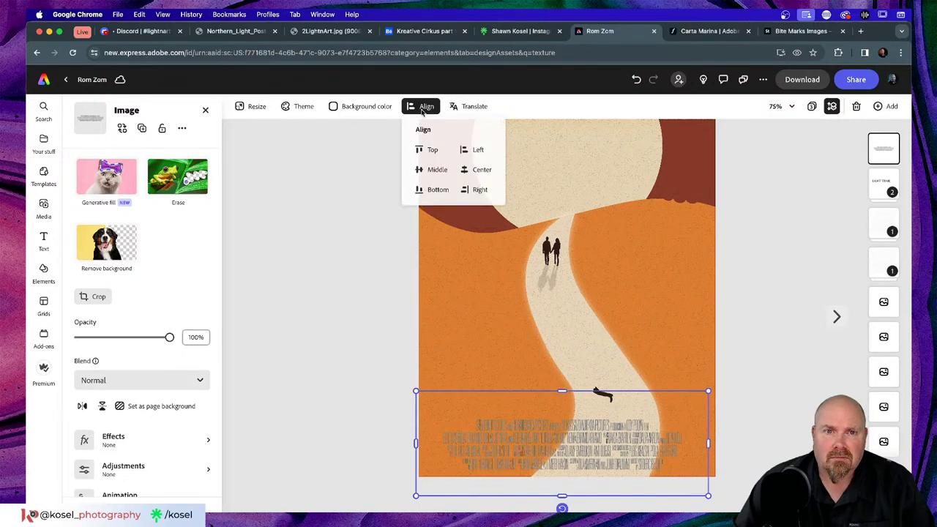
left_click(477, 169)
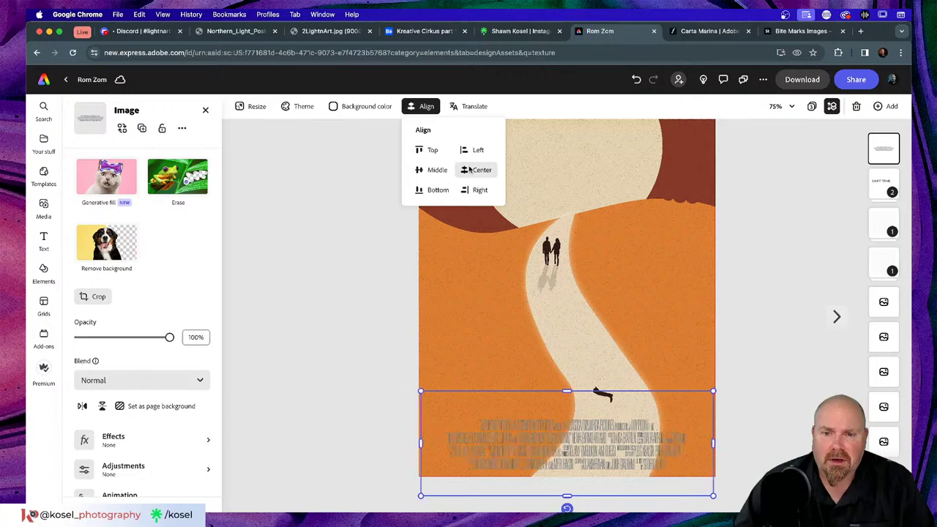
left_click(320, 259)
key("super+minus")
key("super+minus")
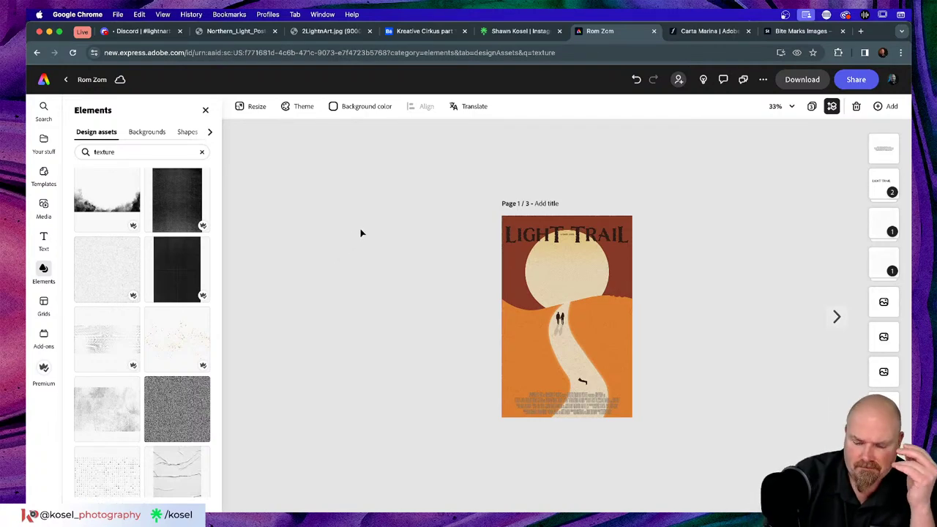
key("super+plus")
key("super+plus")
key("super+plus")
key("super+plus")
key("super+minus")
key("super+minus")
key("super+minus")
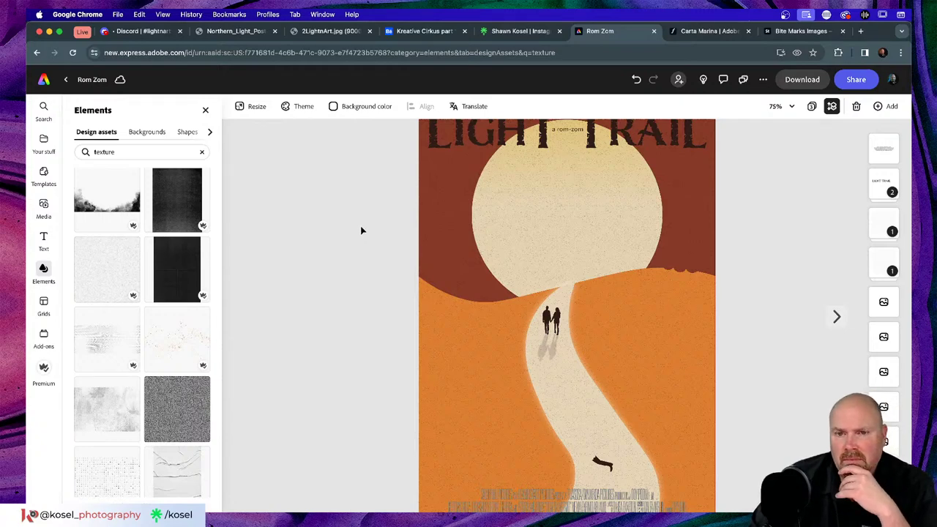
scroll(361, 230, "down", 2)
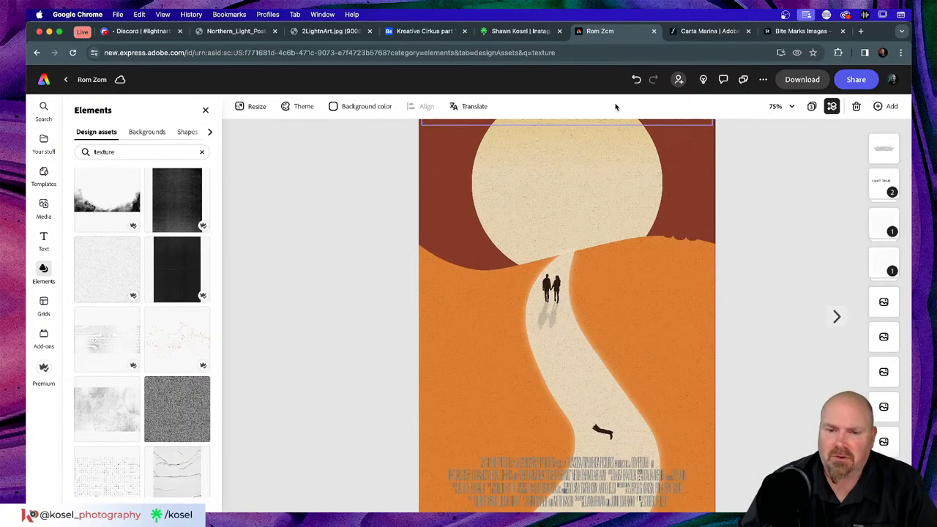
scroll(646, 279, "down", 1)
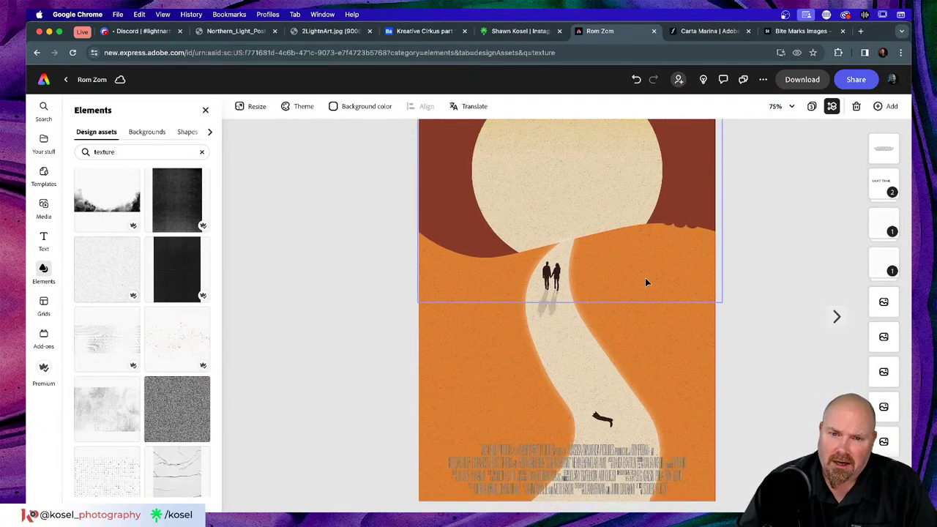
scroll(645, 277, "up", 3)
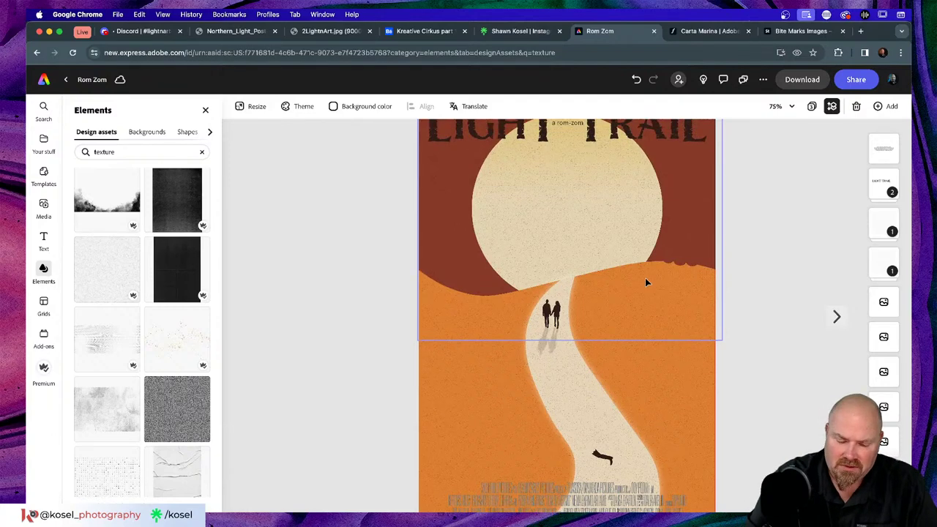
scroll(646, 278, "down", 3)
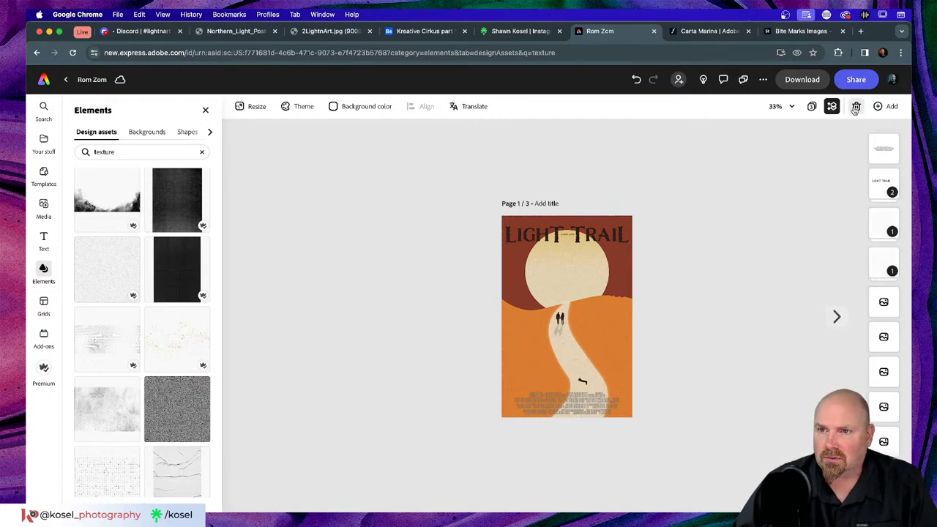
Duplicate the Light Trail poster as a new page
left_click(878, 108)
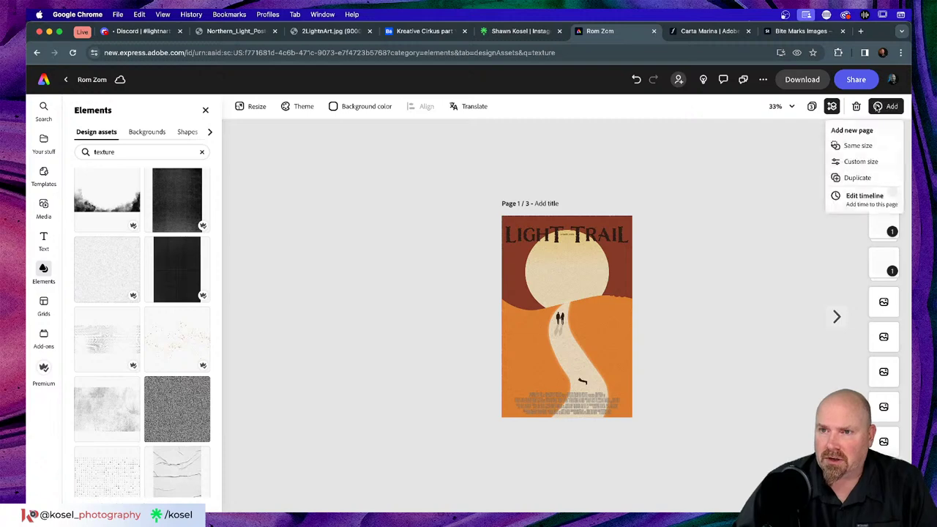
left_click(848, 178)
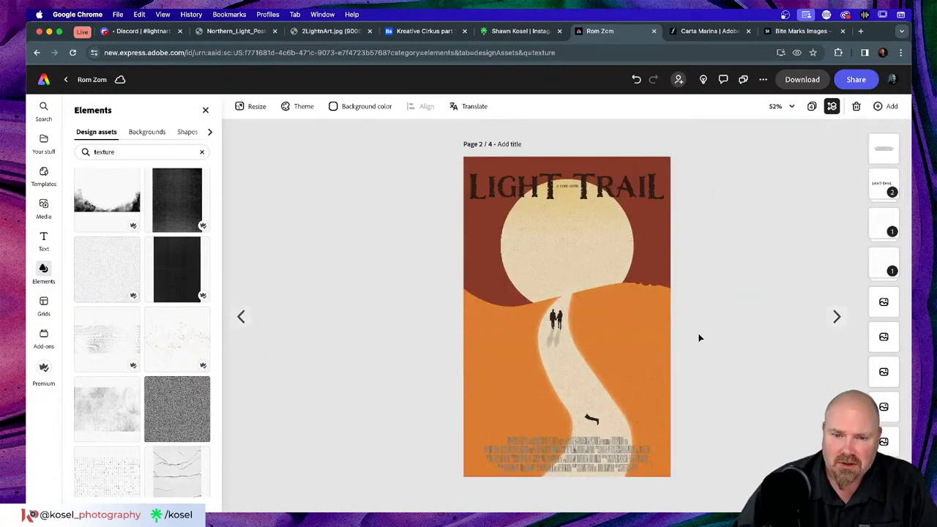
key("super+1")
key("super+minus")
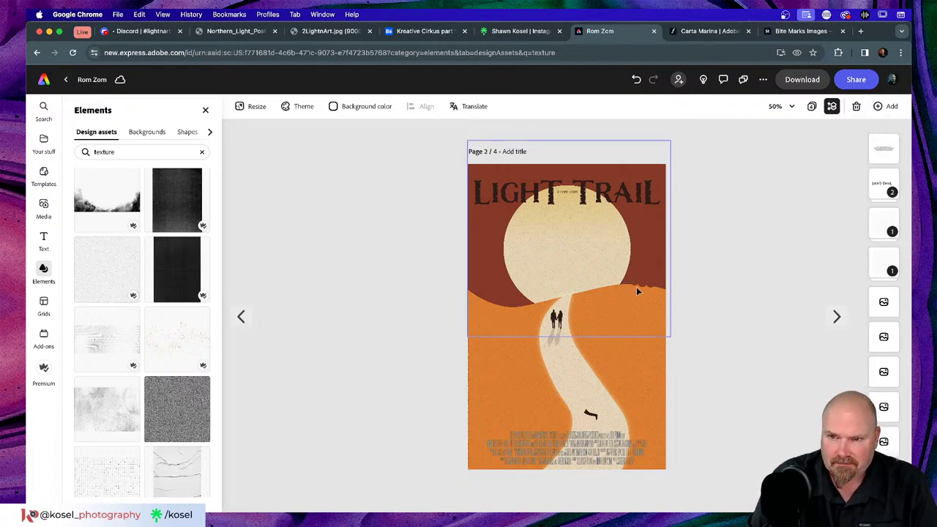
Lock both the lower and upper grain texture groups on the duplicated page
left_click(873, 227)
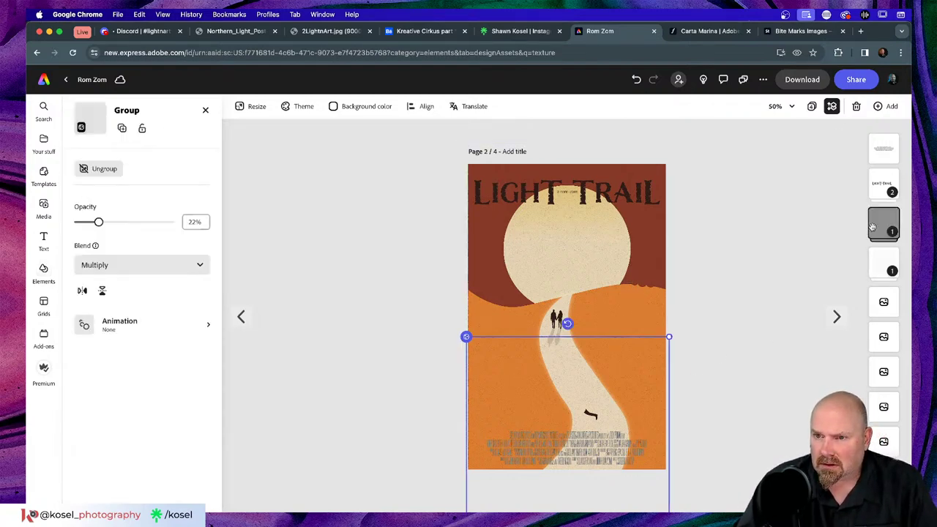
left_click(142, 128)
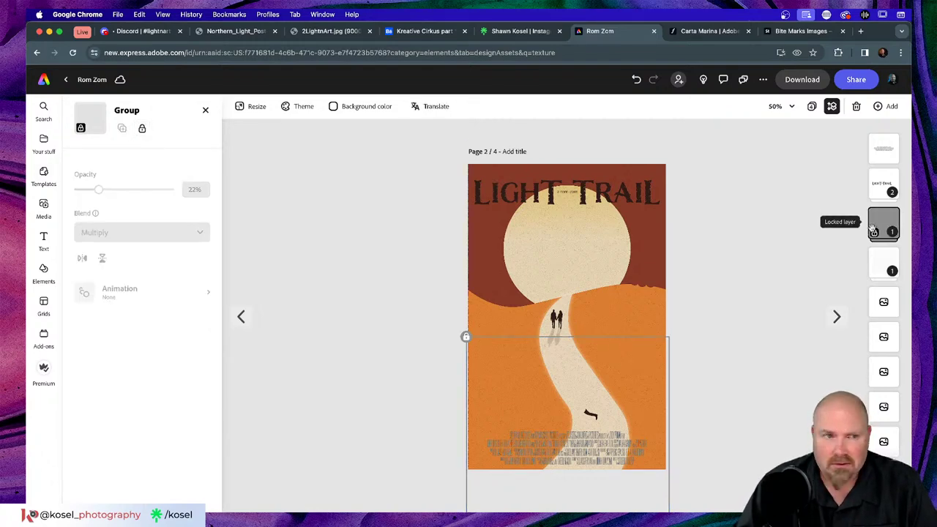
left_click(651, 237)
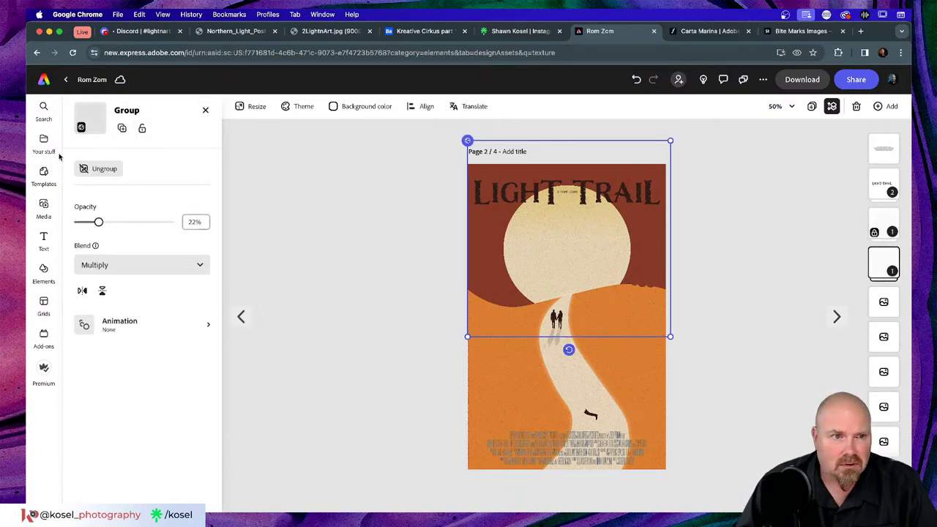
left_click(145, 129)
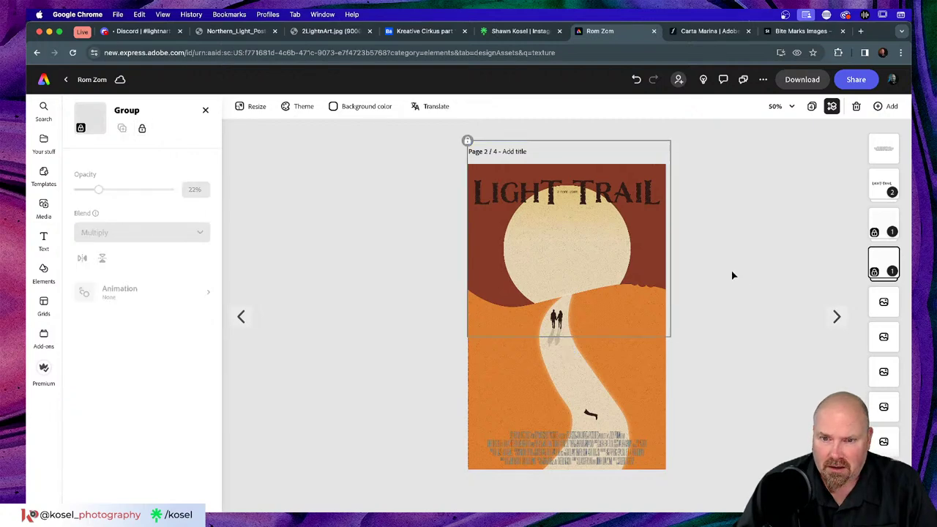
left_click(732, 275)
Inspect the shapes around the dog, then lock the credits image at the poster bottom
key("super+equal")
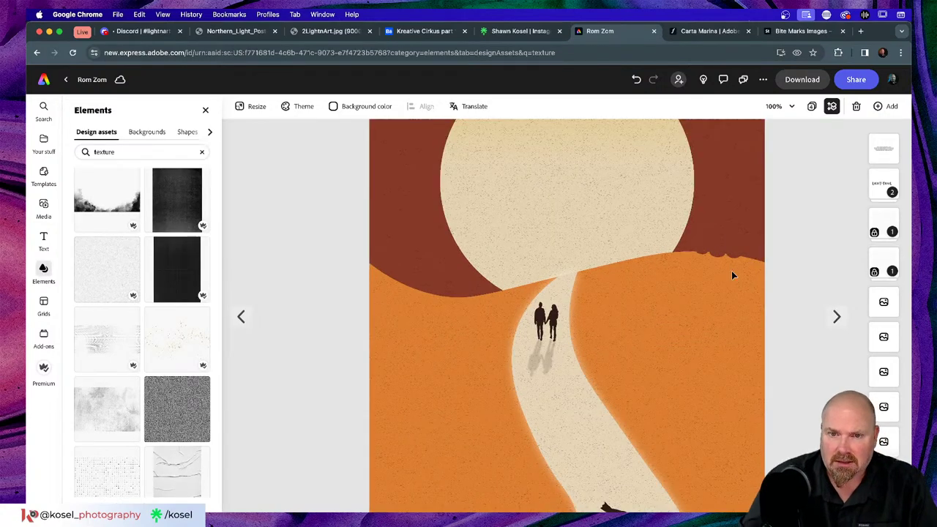
scroll(750, 249, "up", 3)
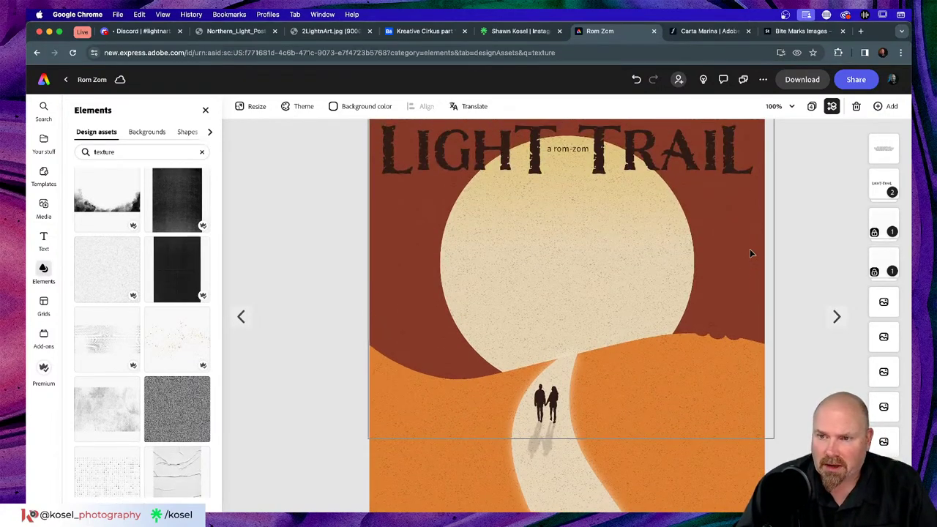
scroll(750, 249, "down", 3)
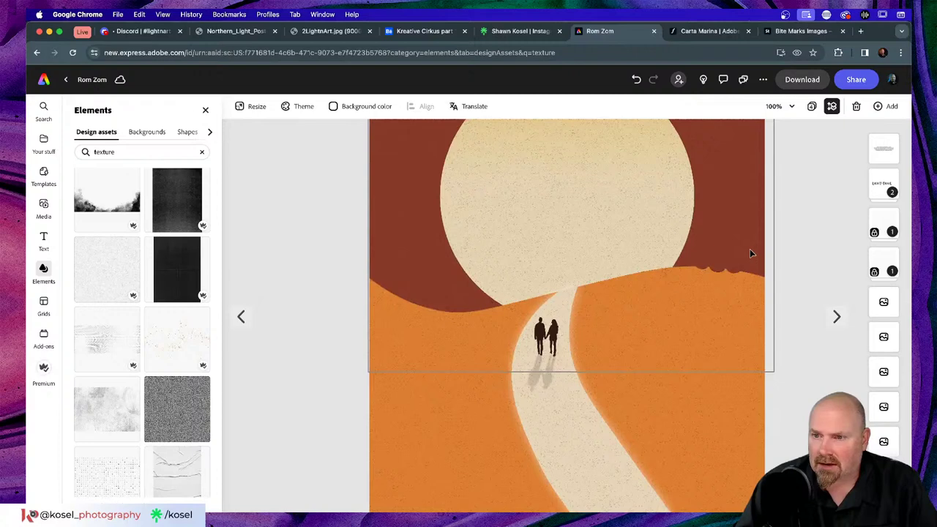
left_click(880, 305)
key("super+minus")
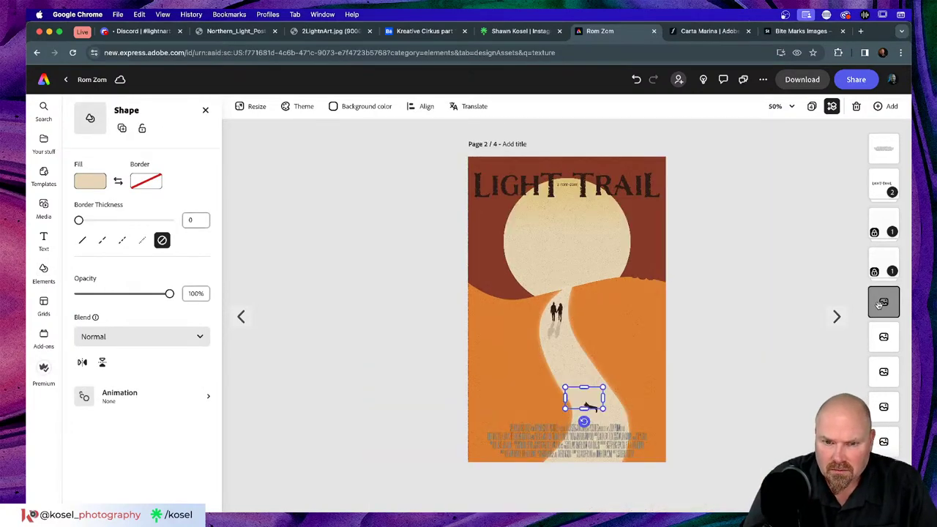
left_click(884, 337)
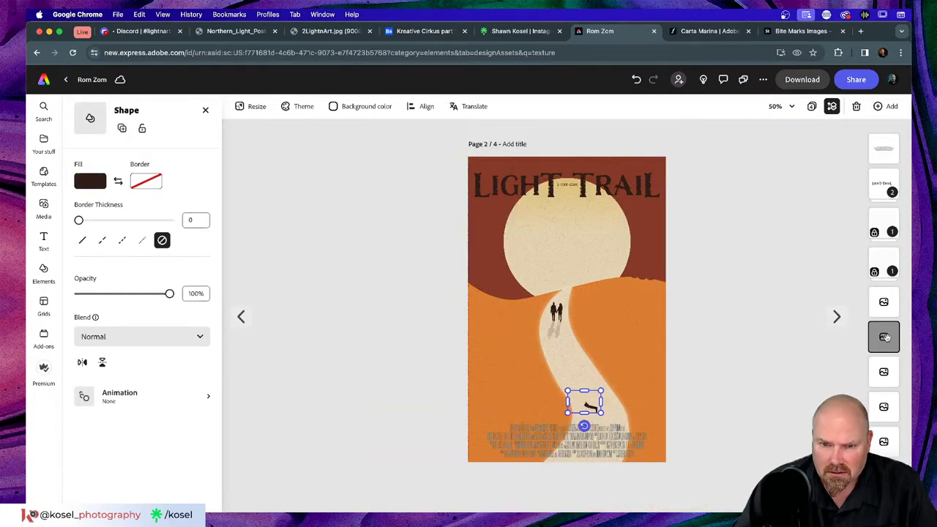
left_click(884, 302)
left_click(884, 336)
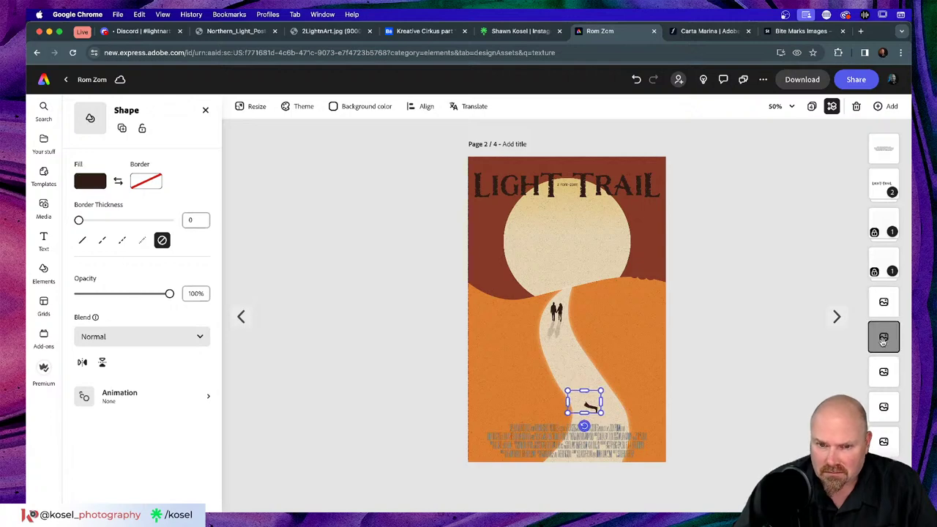
left_click(884, 371)
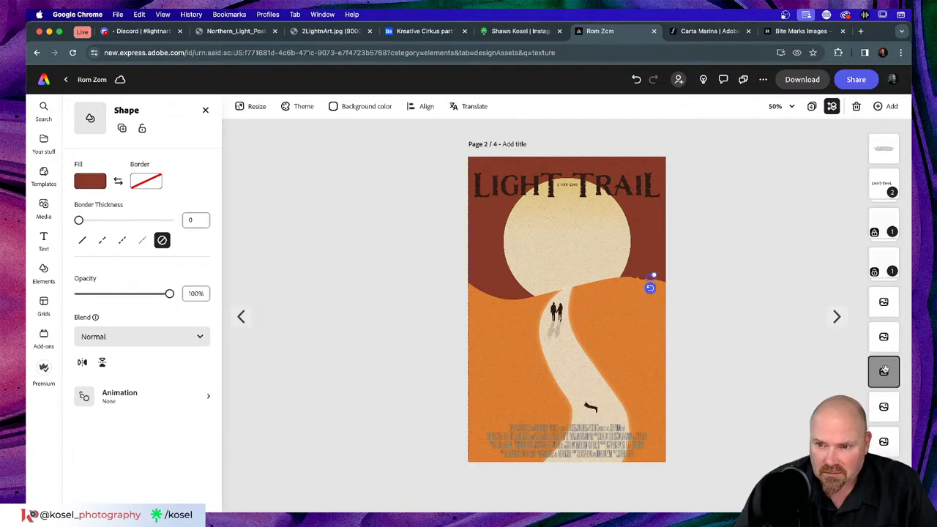
left_click(884, 301)
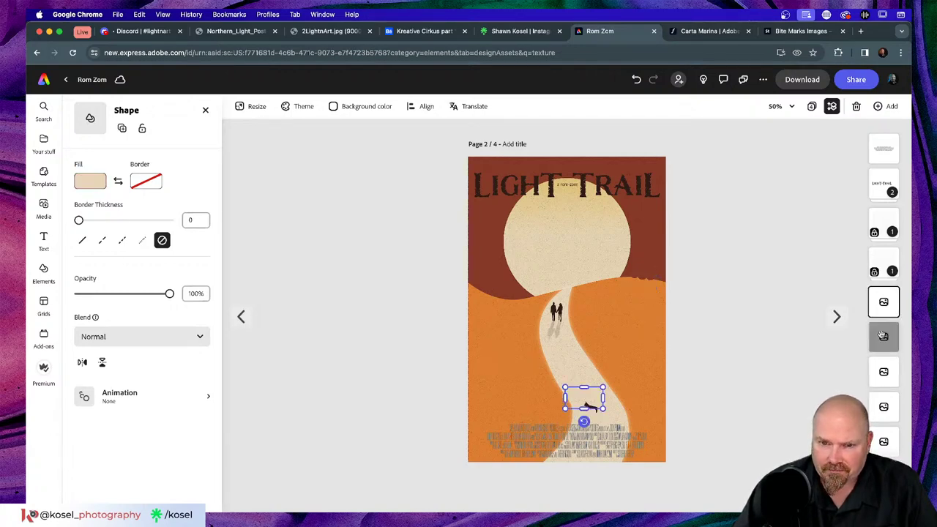
left_click(883, 336)
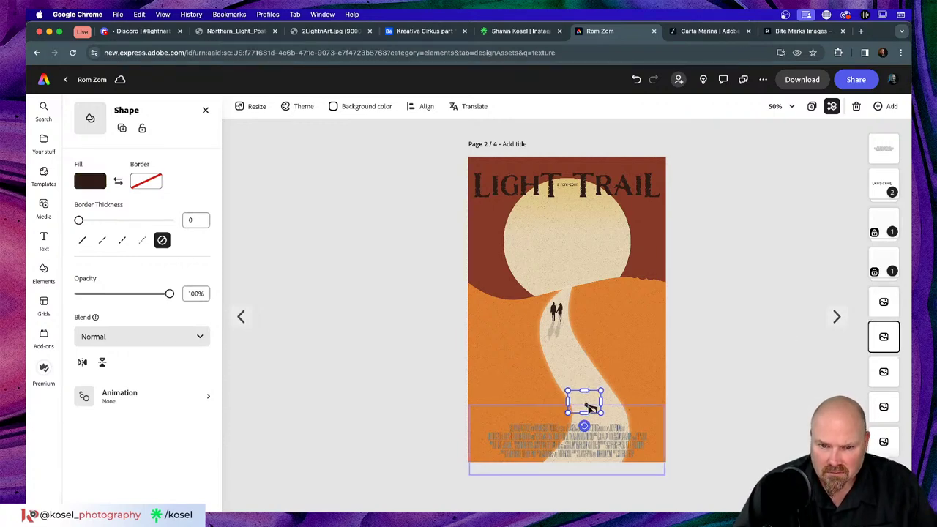
left_click(608, 451)
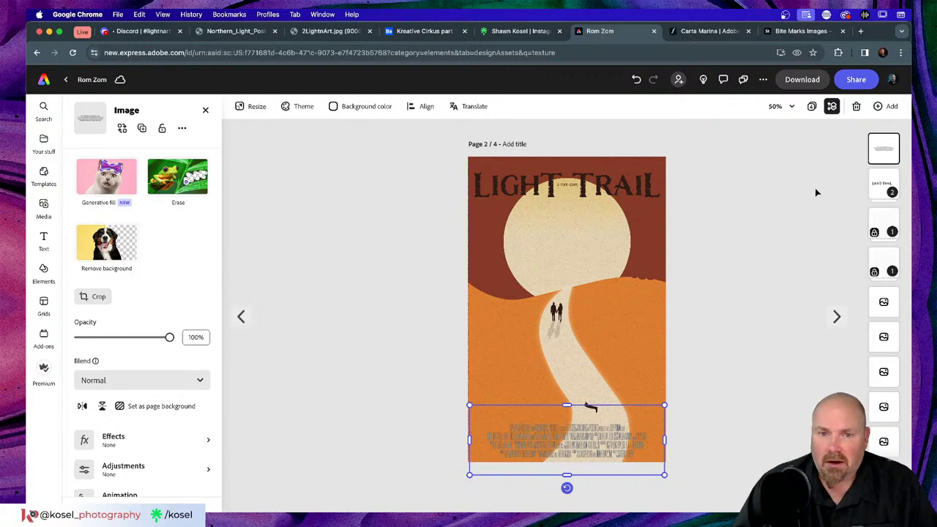
left_click(162, 128)
left_click(727, 294)
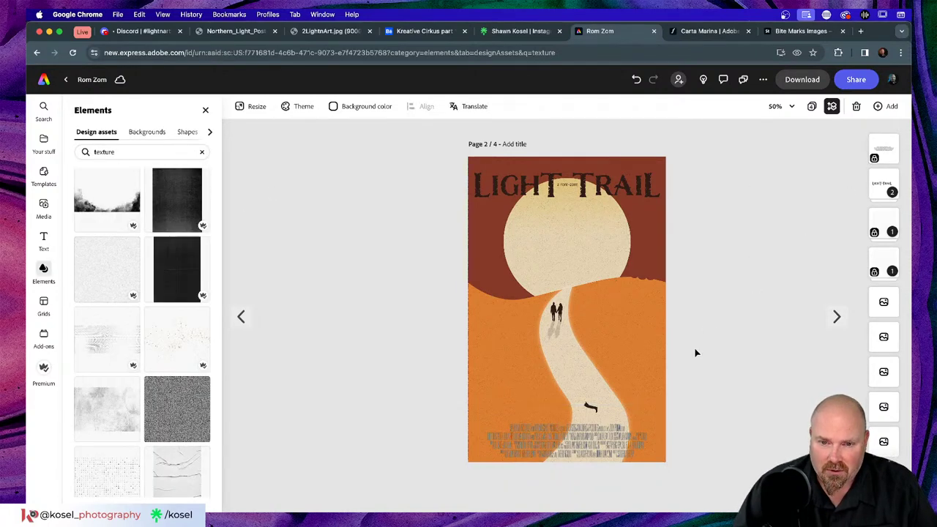
left_click(591, 409)
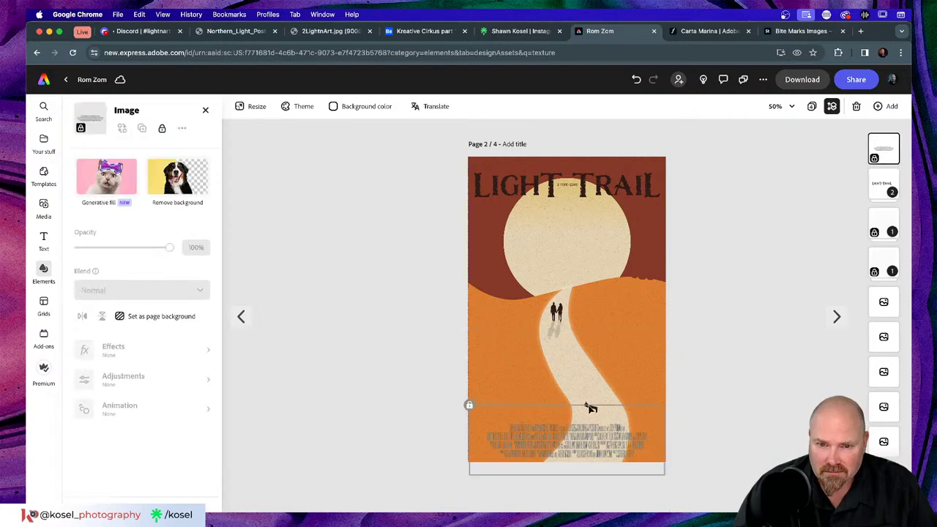
left_click(591, 408)
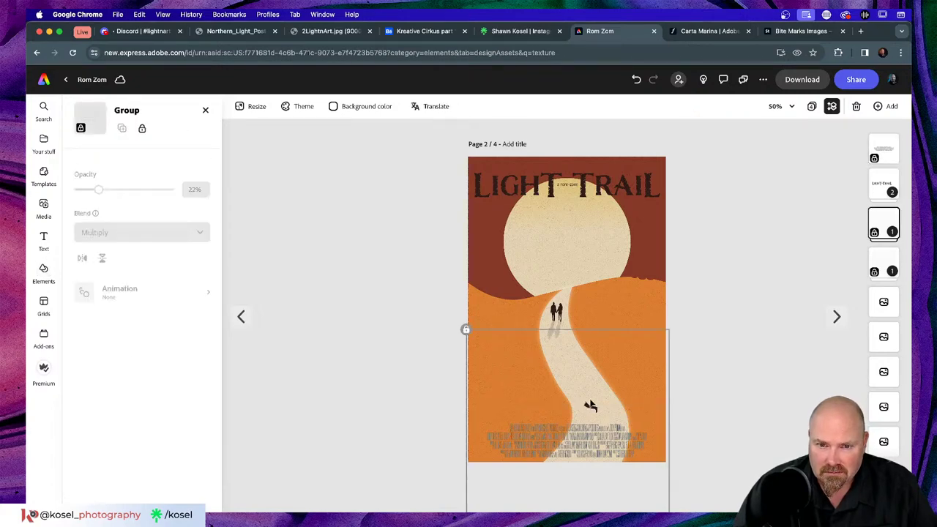
left_click(703, 375)
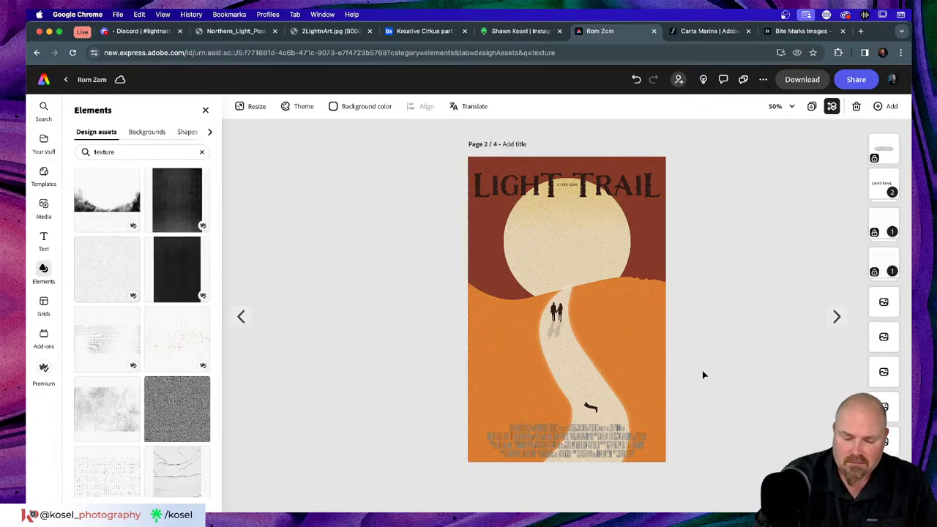
key("super+equal")
key("super+equal")
scroll(703, 375, "down", 5)
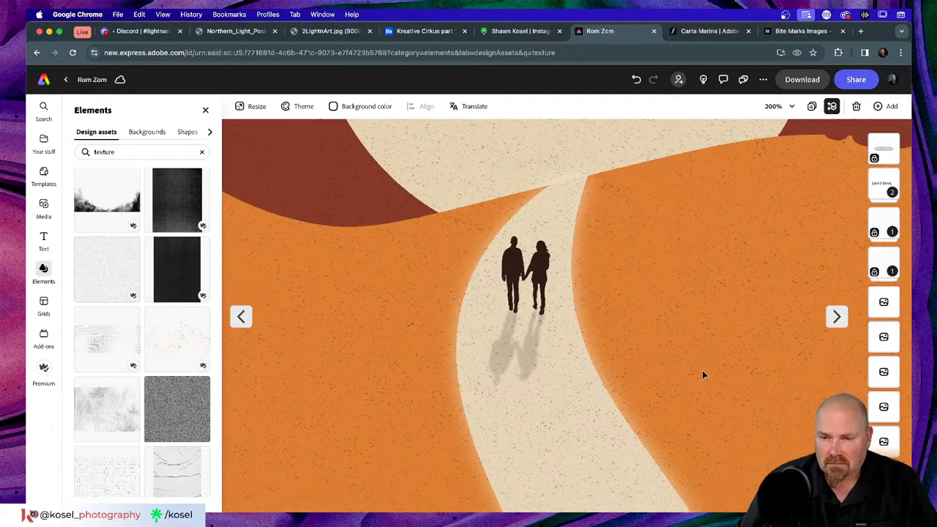
scroll(703, 375, "down", 2)
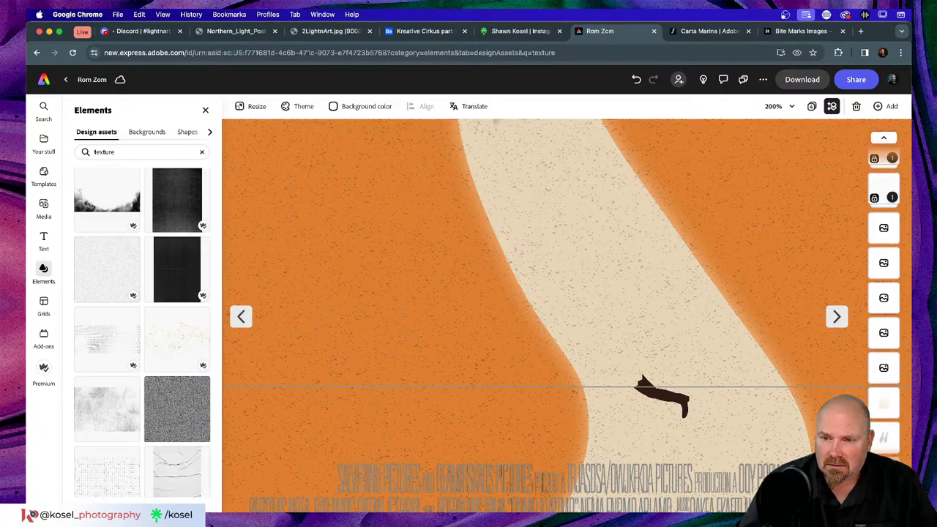
scroll(749, 279, "down", 5)
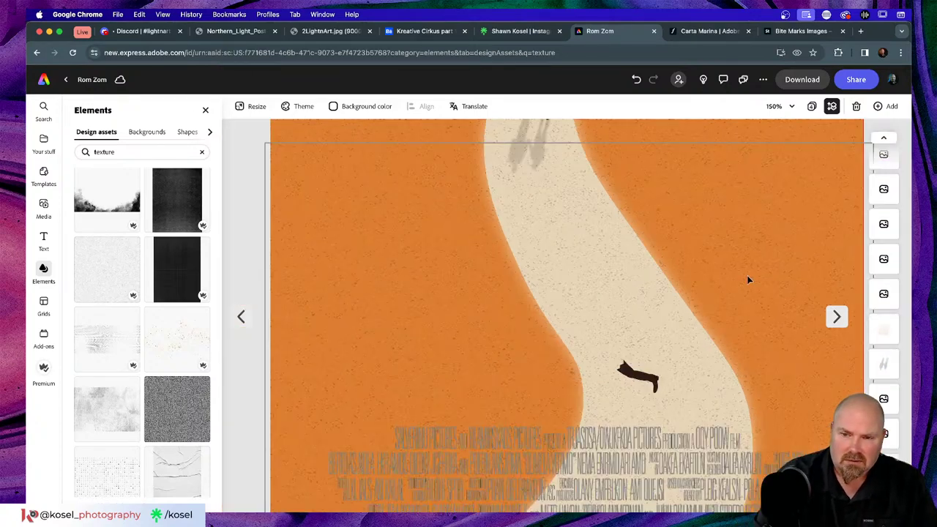
scroll(618, 268, "up", 3)
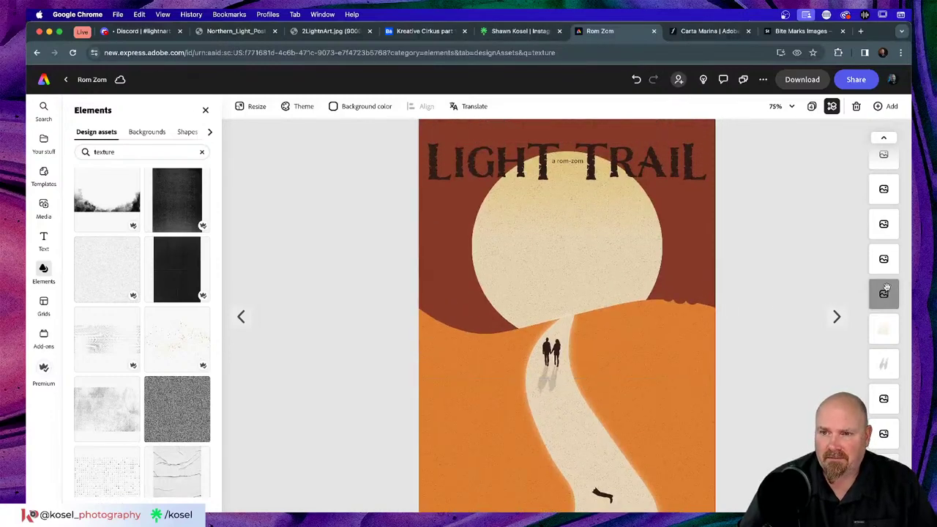
scroll(886, 291, "down", 2)
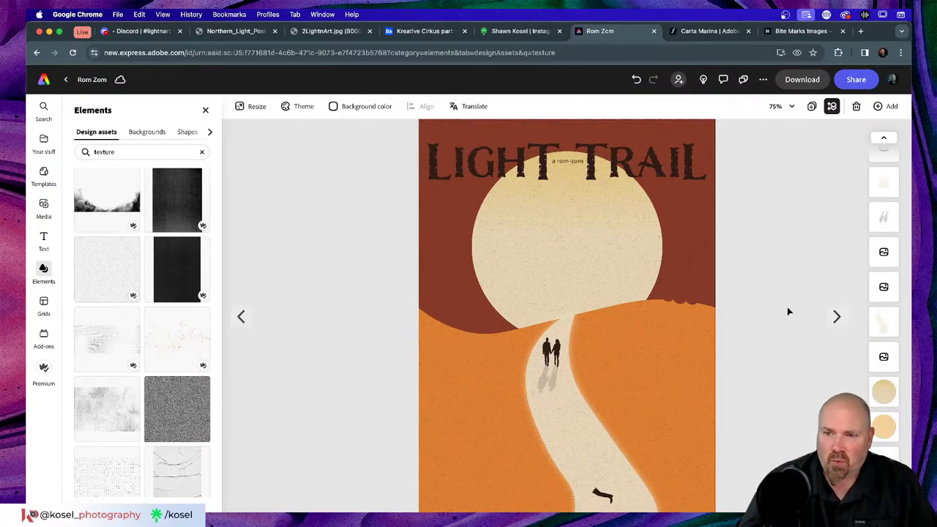
key("super+minus")
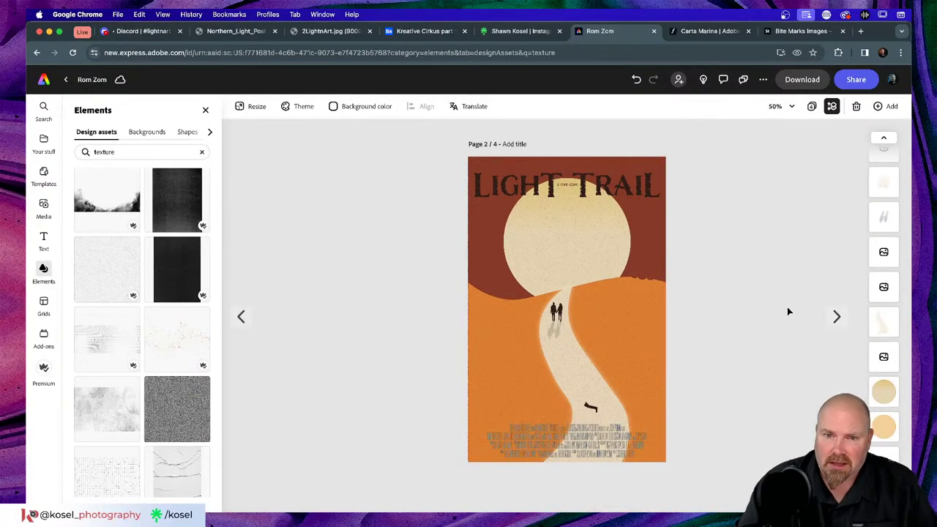
scroll(884, 298, "down", 2)
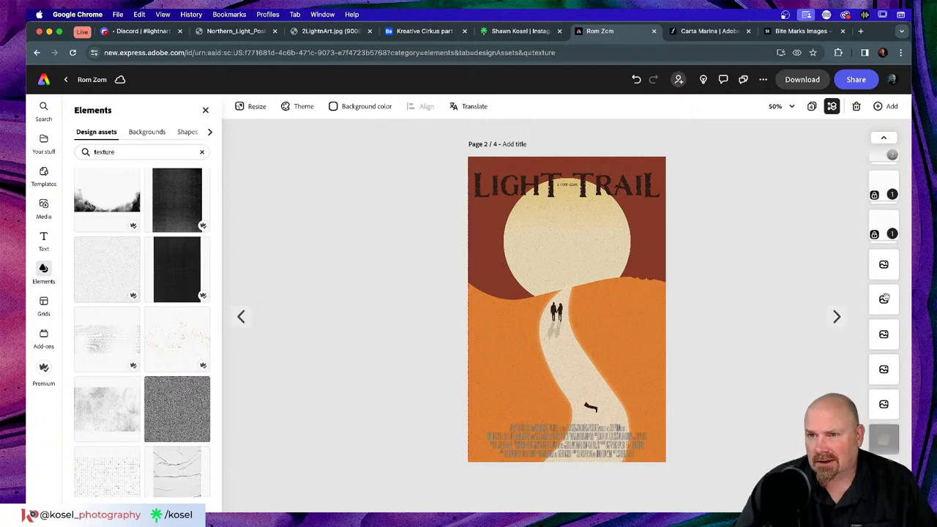
scroll(885, 298, "up", 1)
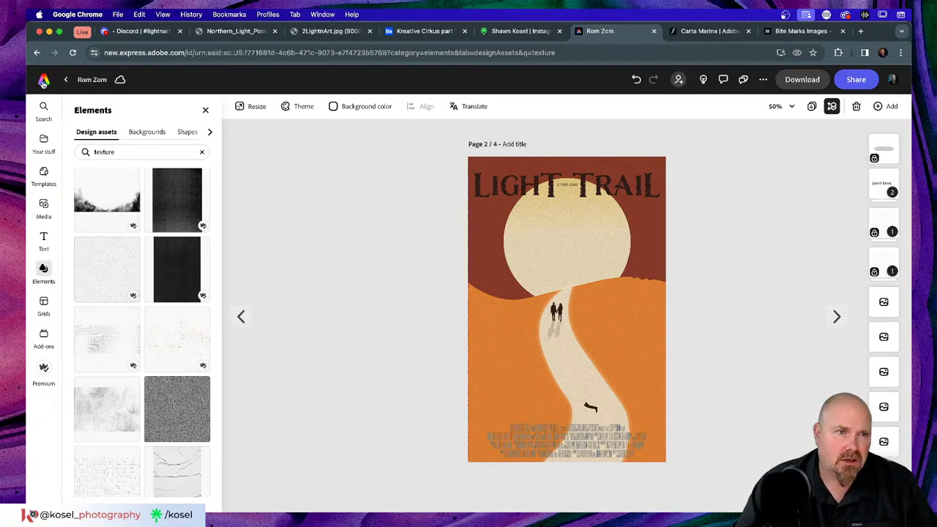
Go back to the home page, reload it, and reopen Rom Zom from Recent
left_click(43, 81)
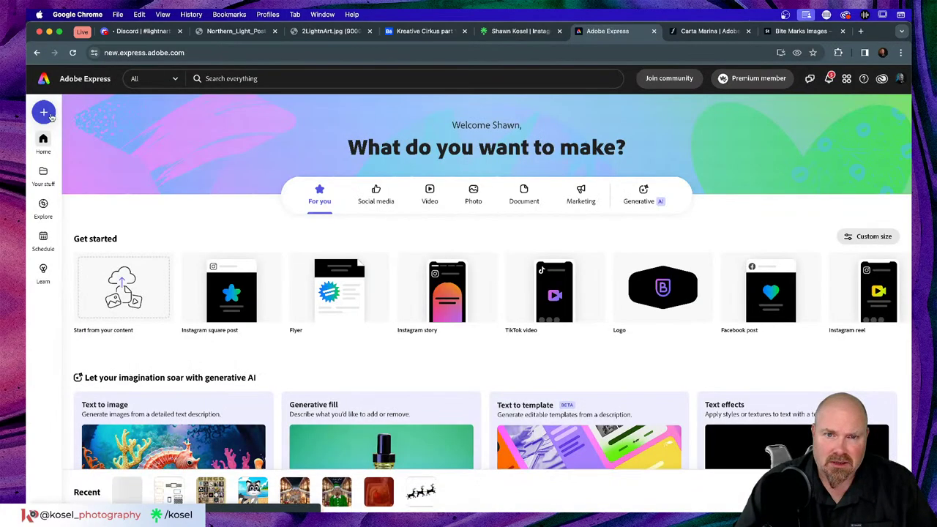
mouse_move(379, 320)
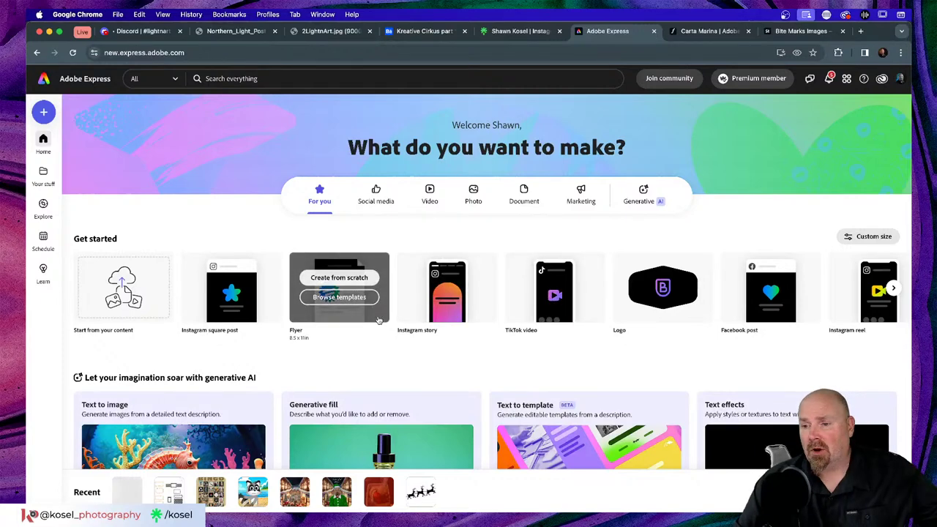
left_click(74, 53)
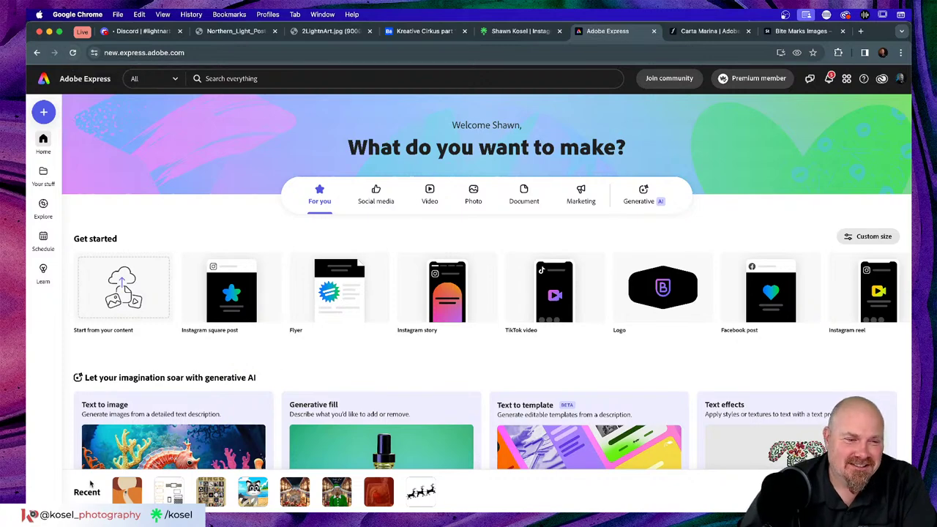
left_click(129, 492)
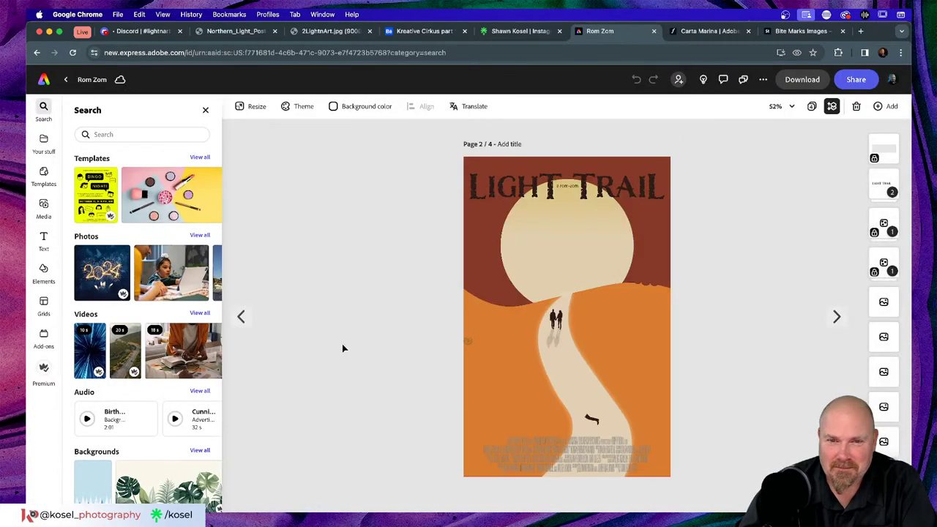
left_click(811, 106)
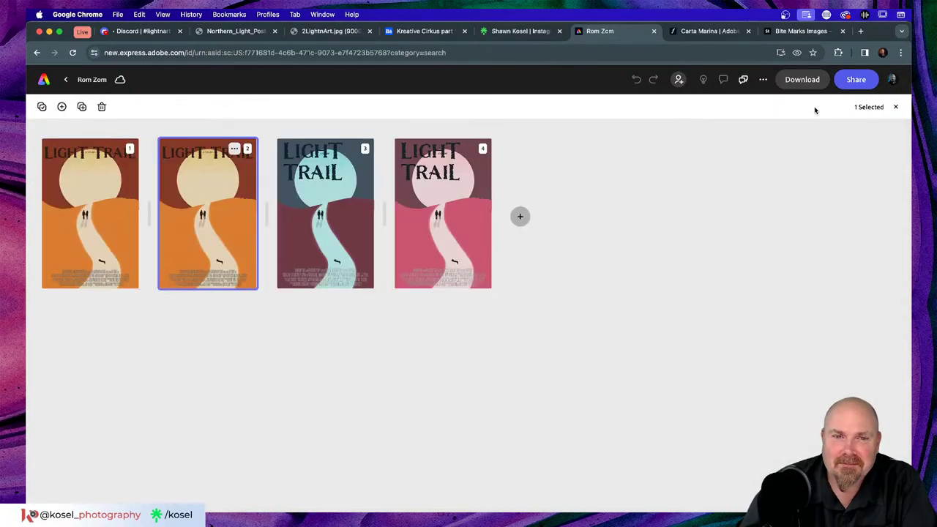
double_click(206, 196)
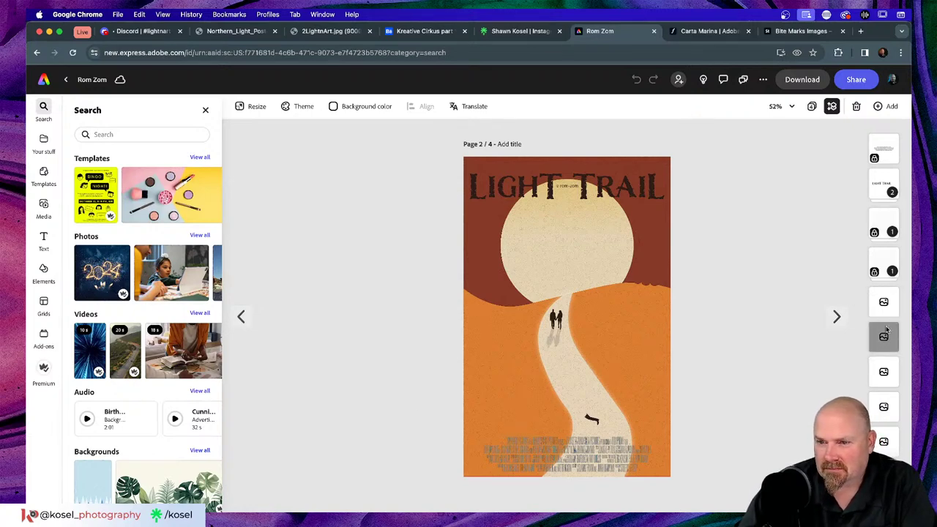
scroll(886, 330, "down", 5)
scroll(887, 330, "down", 5)
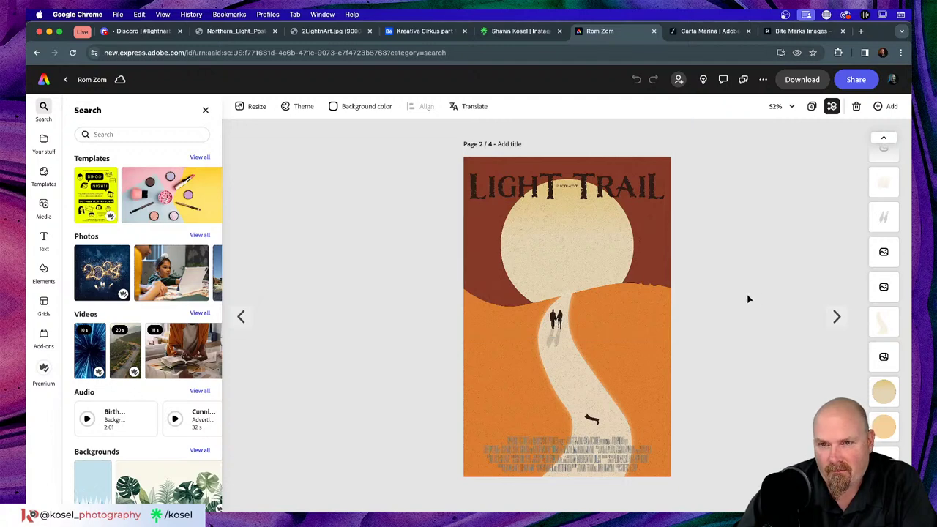
scroll(885, 286, "up", 5)
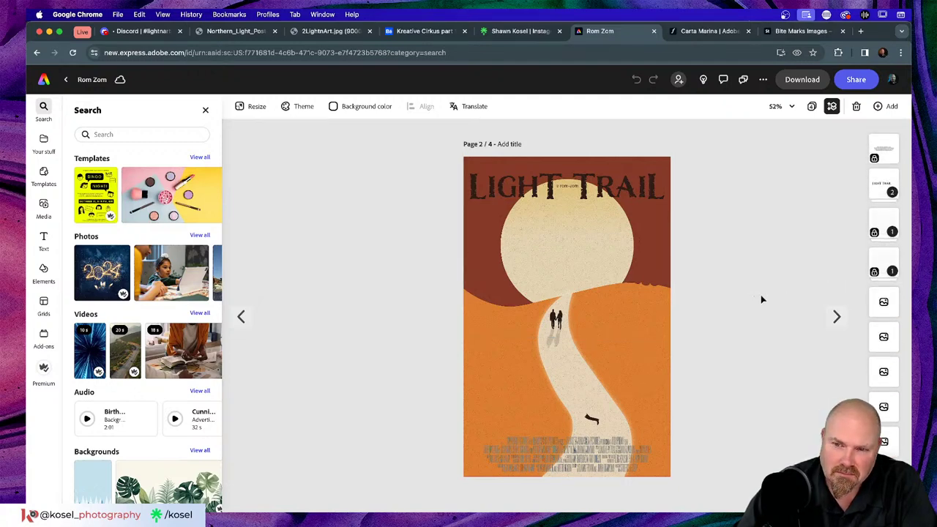
left_click(558, 242)
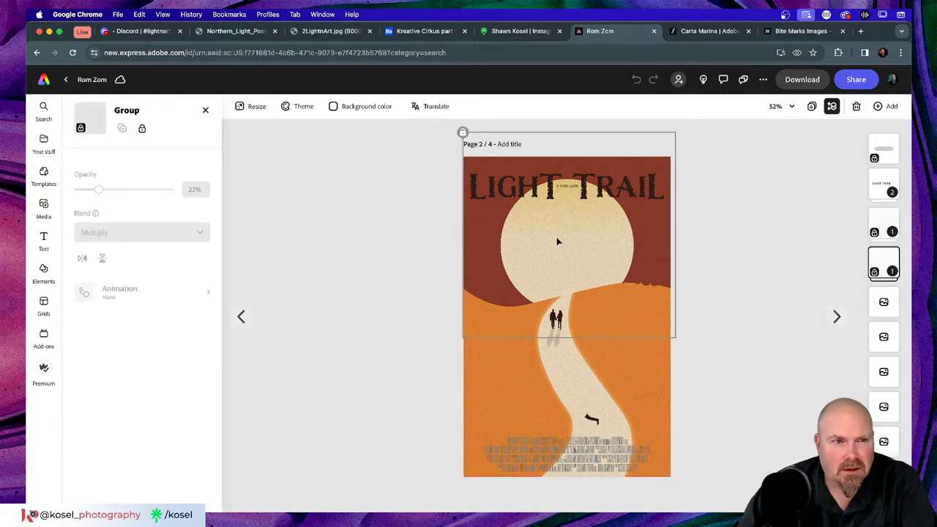
left_click(826, 243)
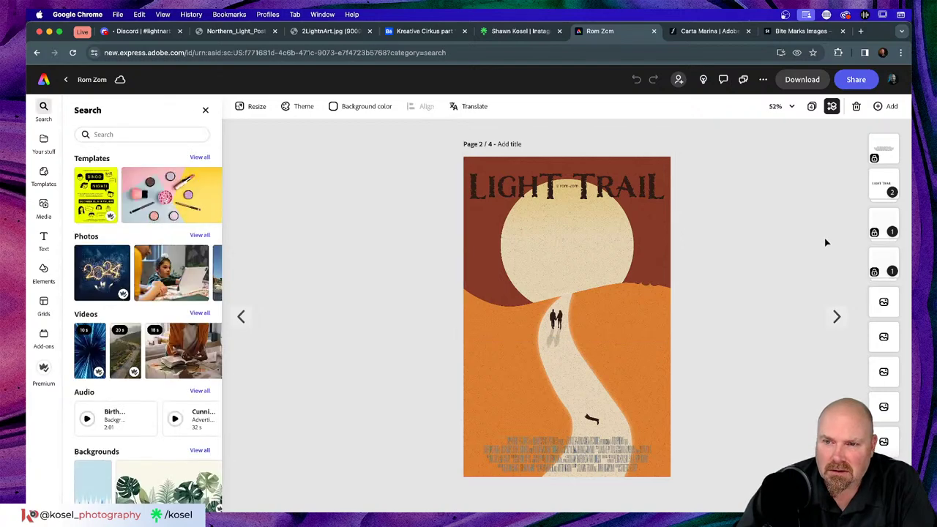
left_click(558, 279)
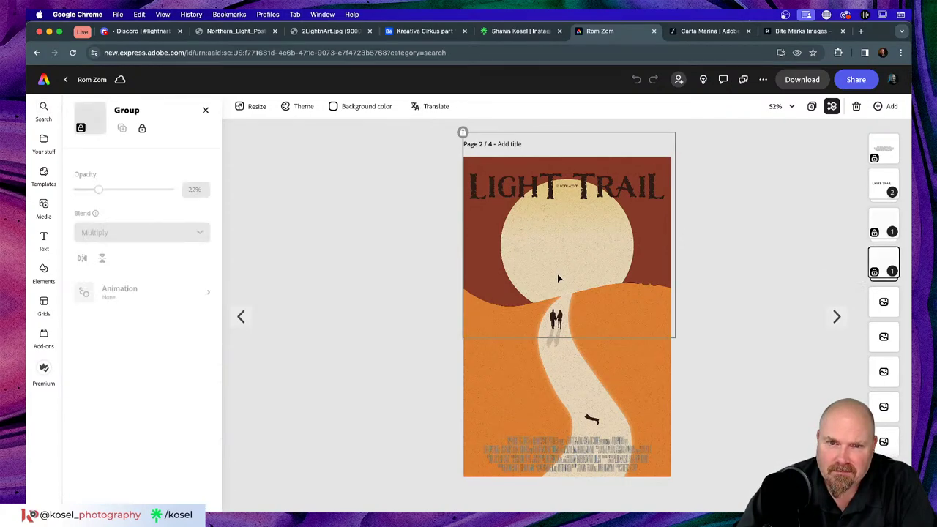
left_click(714, 272)
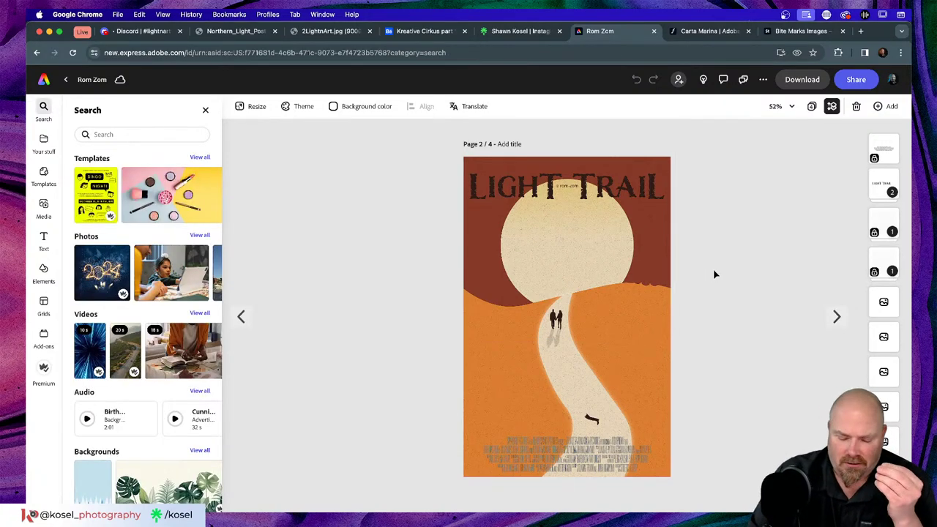
key("super+1")
key("super+2")
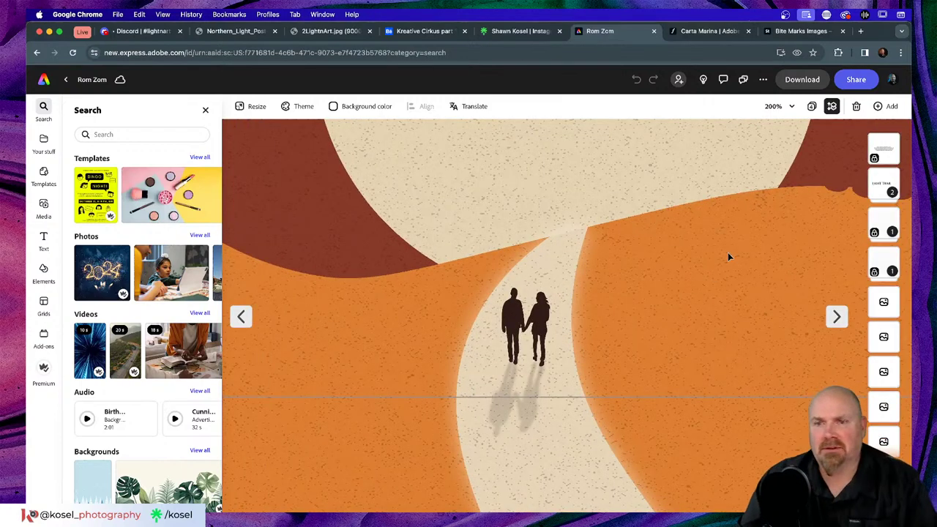
scroll(729, 256, "up", 3)
scroll(728, 252, "up", 5)
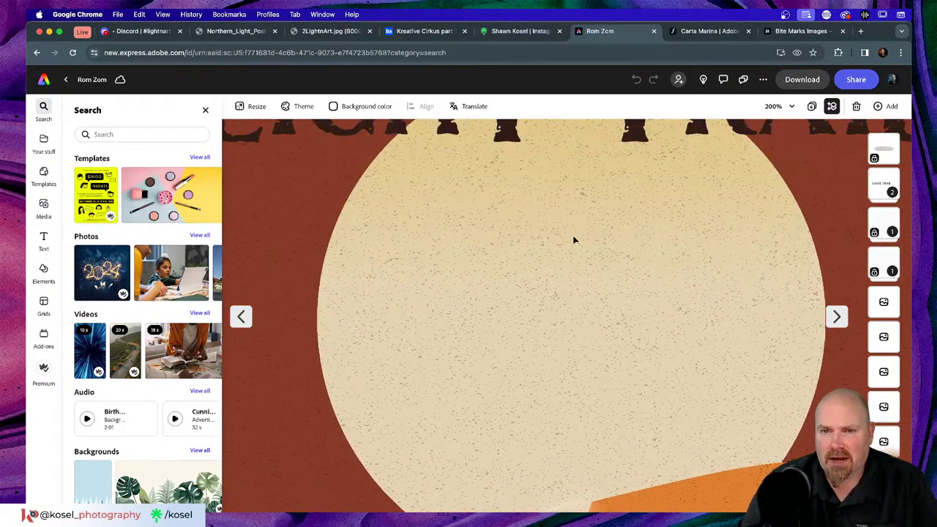
left_click(579, 239)
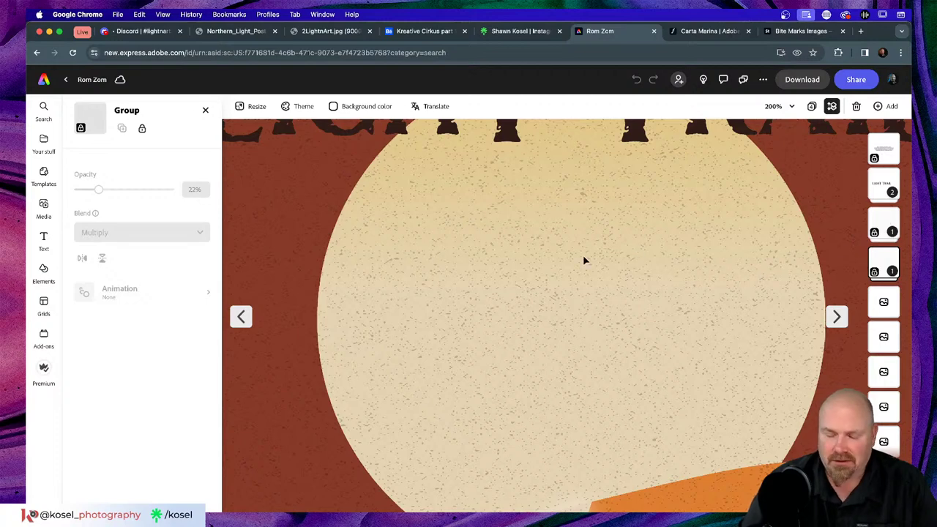
key("super+0")
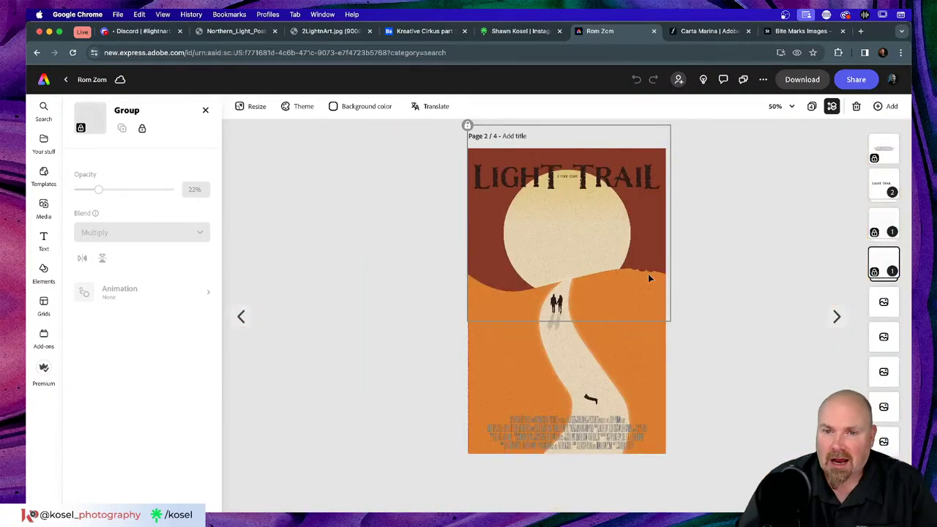
left_click(730, 271)
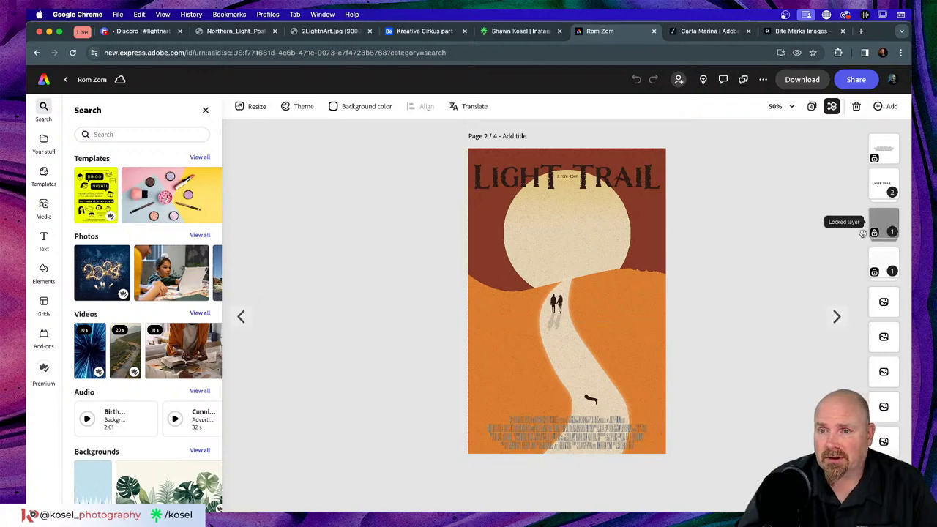
Unlock the upper and lower 22% Multiply grain groups on page 2, then deselect them
left_click(879, 265)
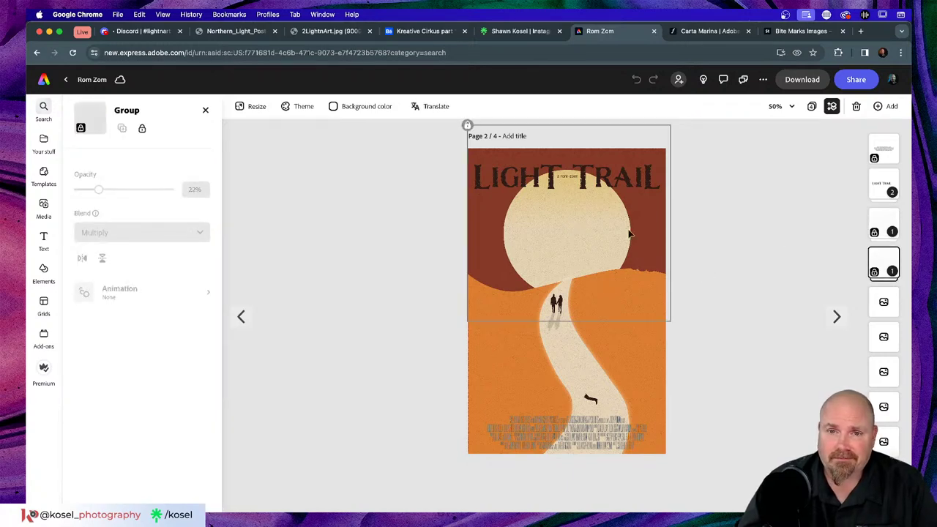
left_click(875, 271)
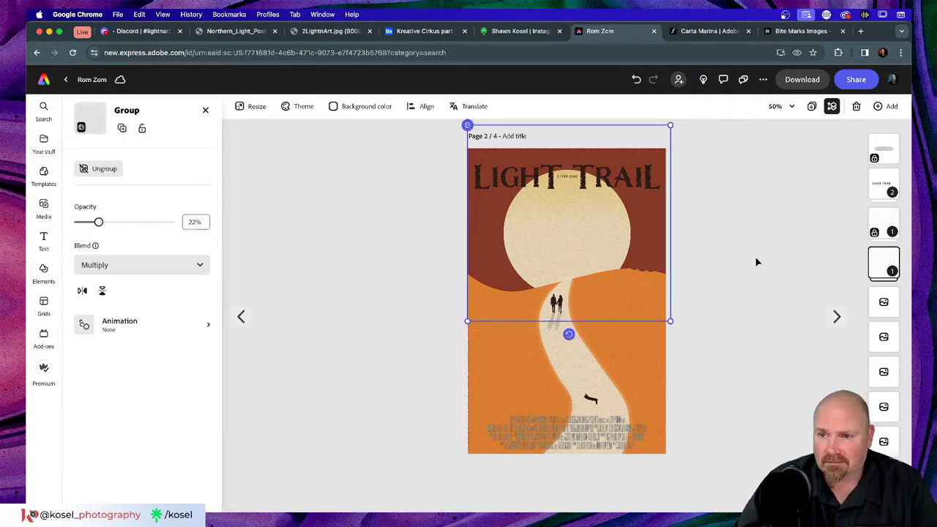
left_click(638, 374)
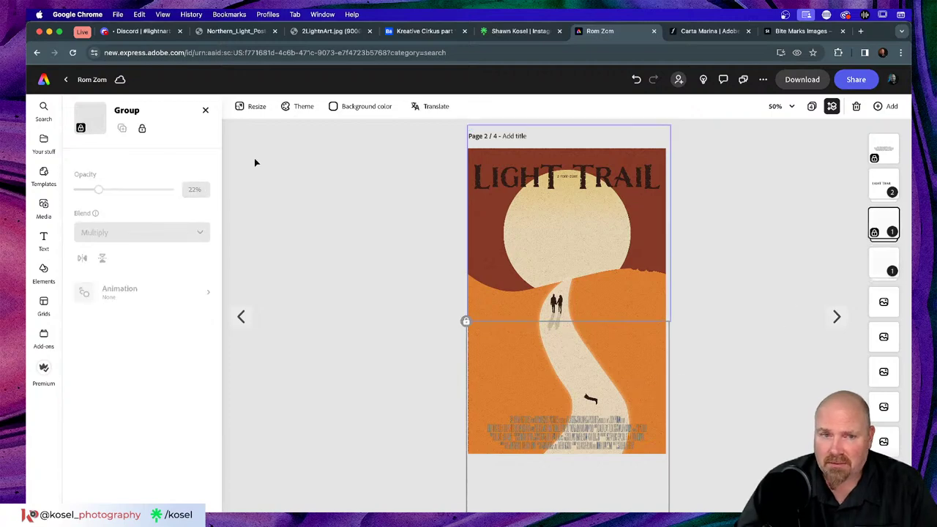
left_click(142, 128)
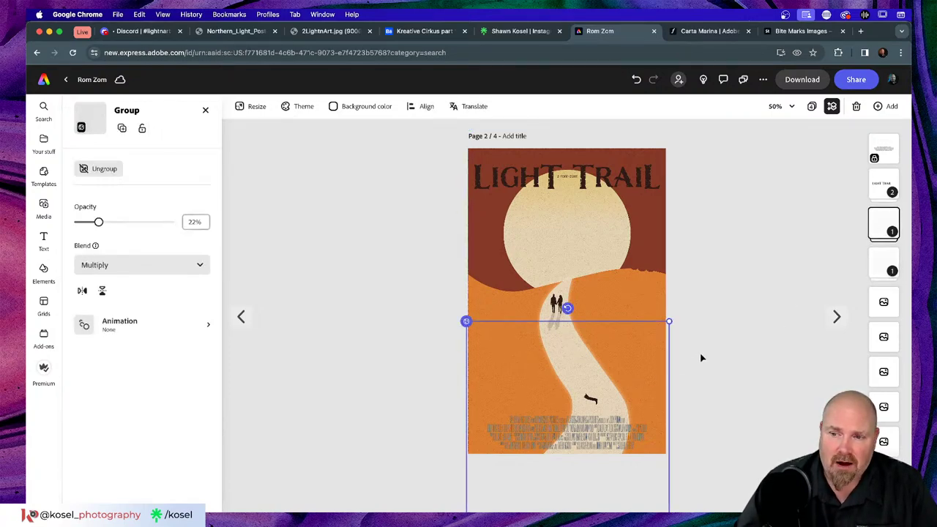
left_click(499, 269, "shift")
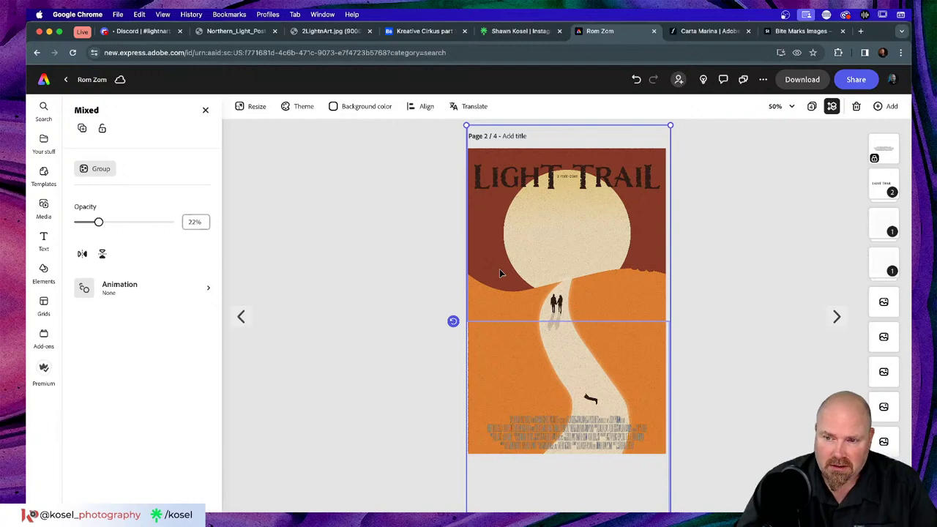
left_click(340, 274)
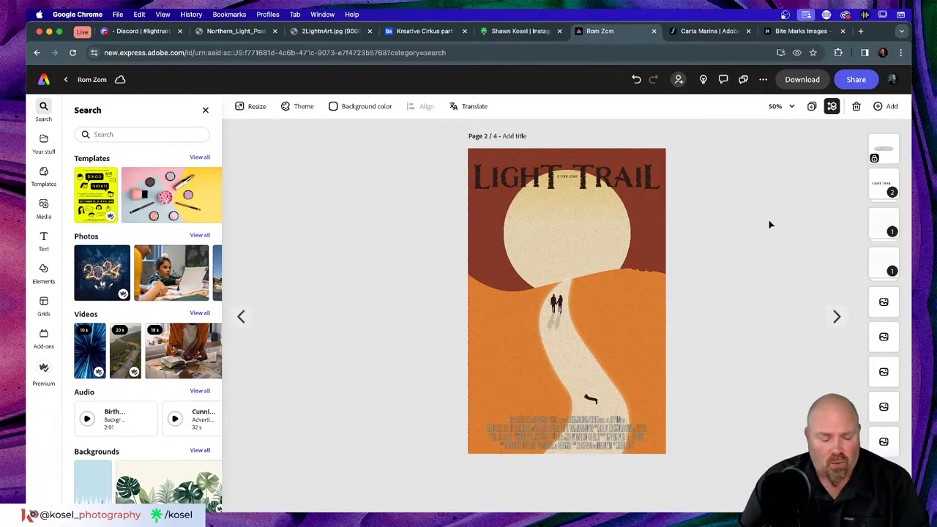
Switch to Illustrator and collapse the Cred and Layer 6 layers in Rom Zom.ai
key("super+Tab")
key("super+Tab")
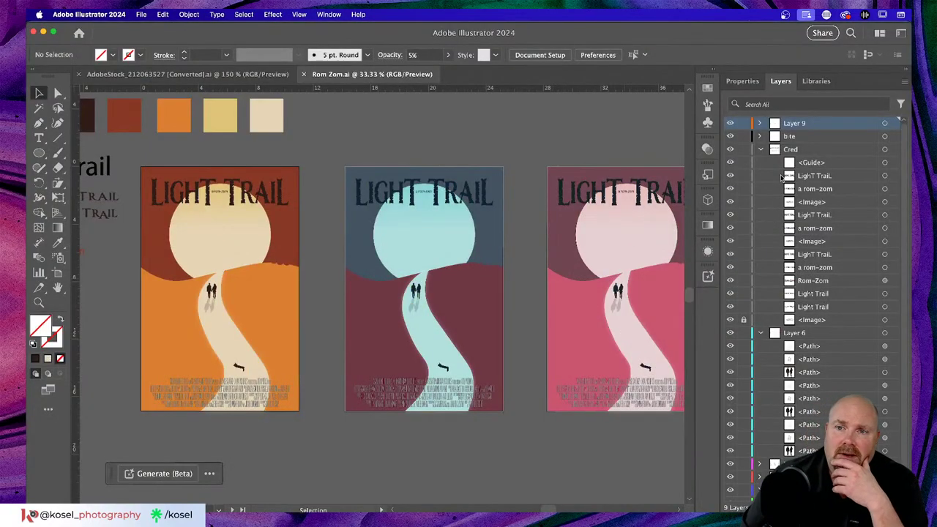
left_click(761, 150)
left_click(761, 163)
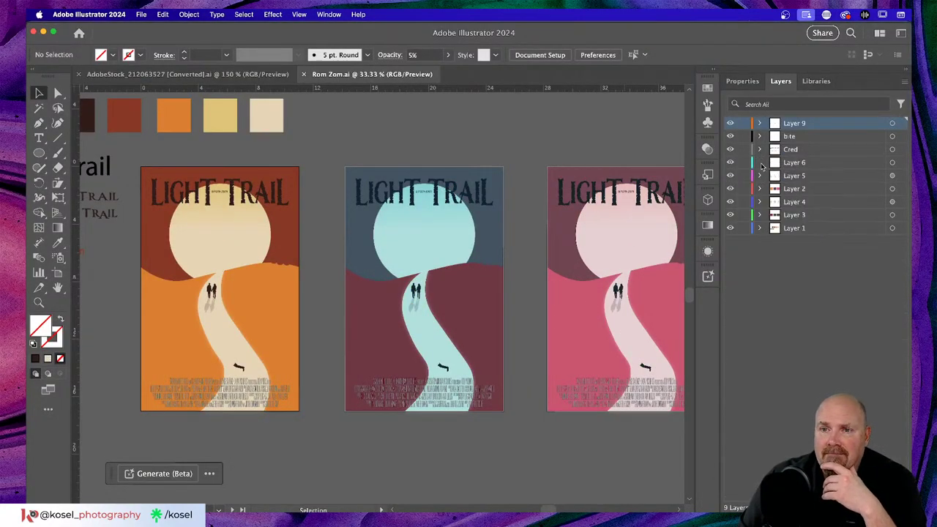
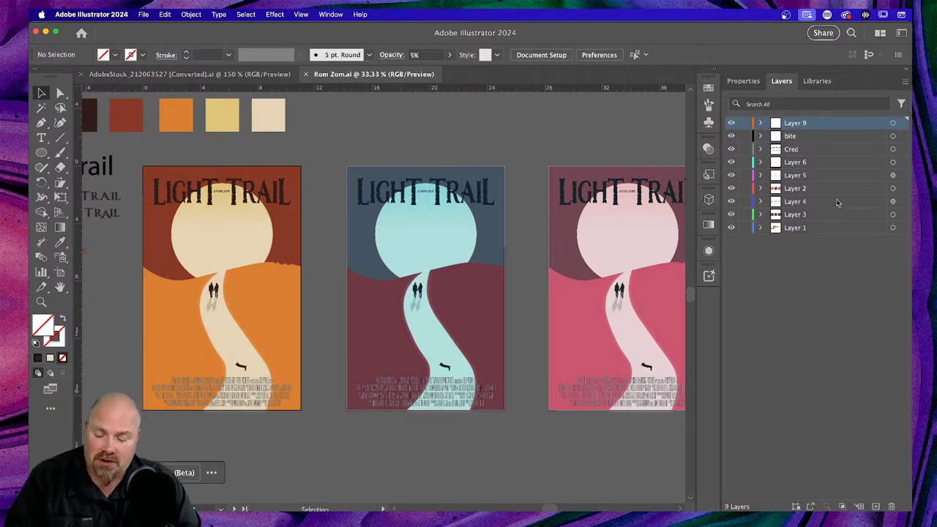
Switch from Illustrator to the orange Light Trail poster in Adobe Express in Chrome
key("super+Tab")
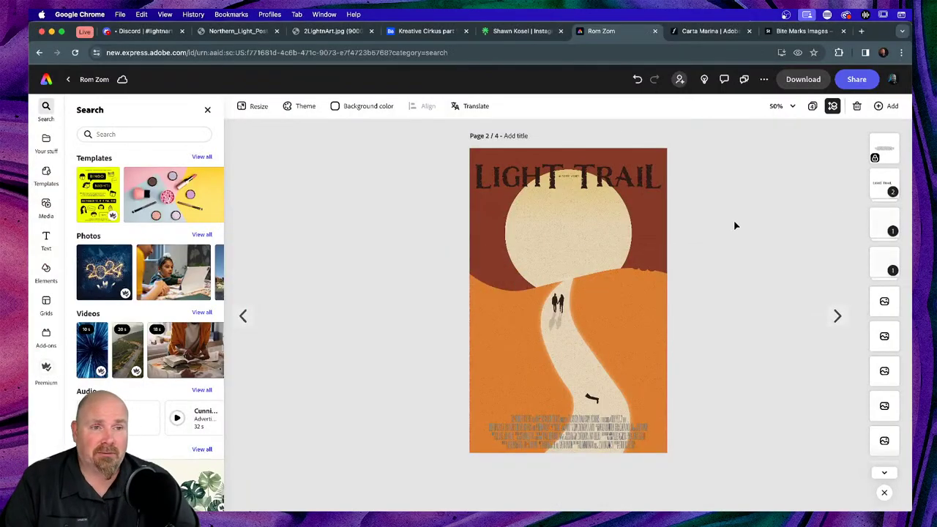
scroll(899, 273, "down", 4)
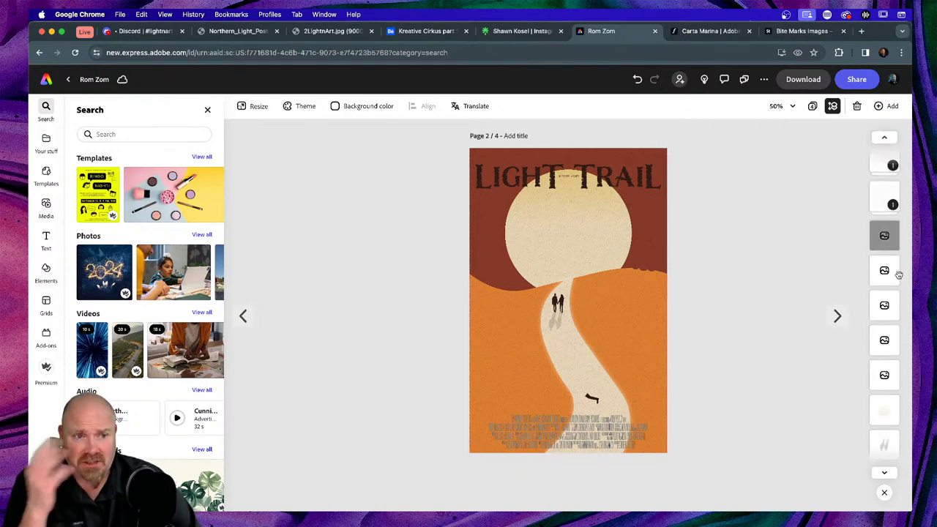
scroll(894, 273, "down", 1)
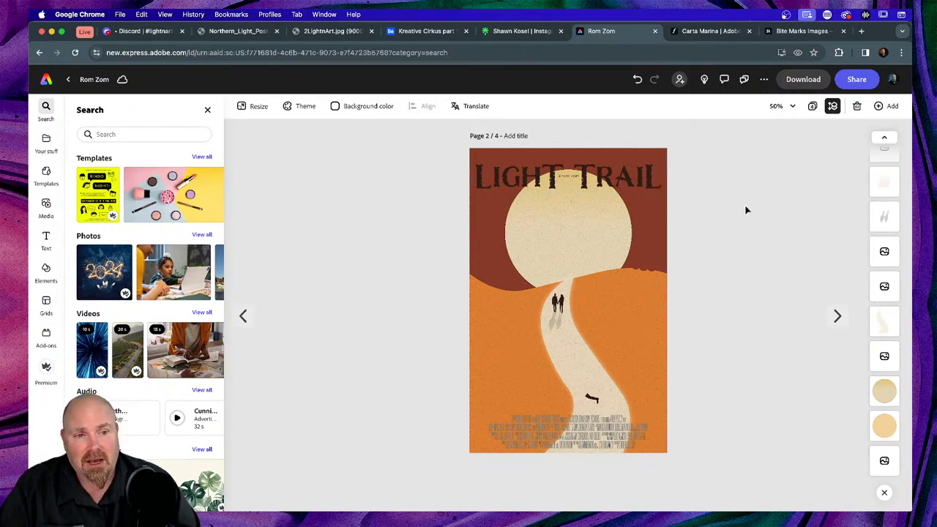
Give the LIGHT TRAIL title a Drop in entrance animation with Smooth personality
left_click(594, 187)
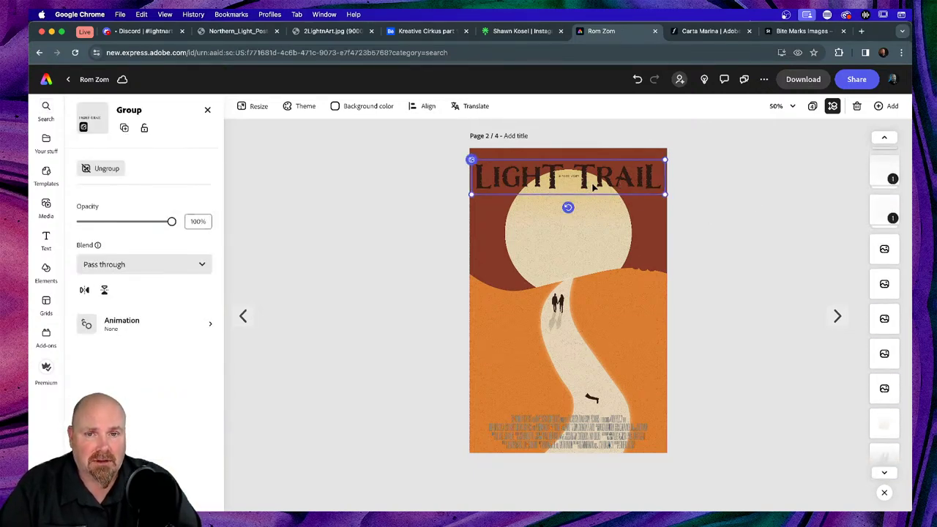
left_click(212, 325)
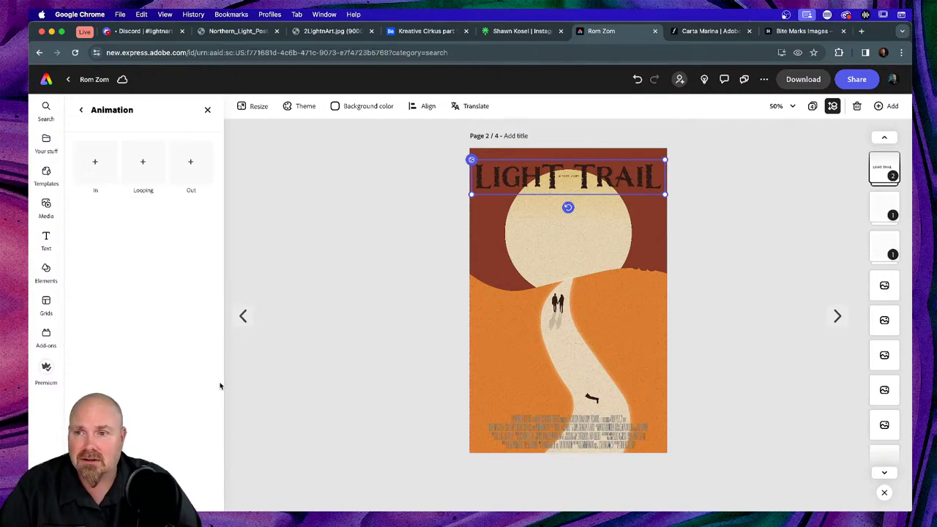
left_click(95, 161)
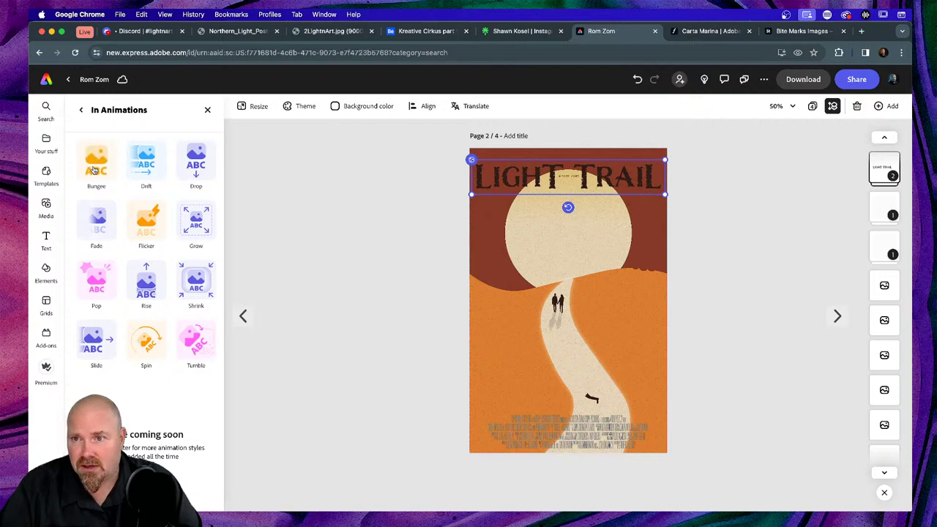
left_click(195, 163)
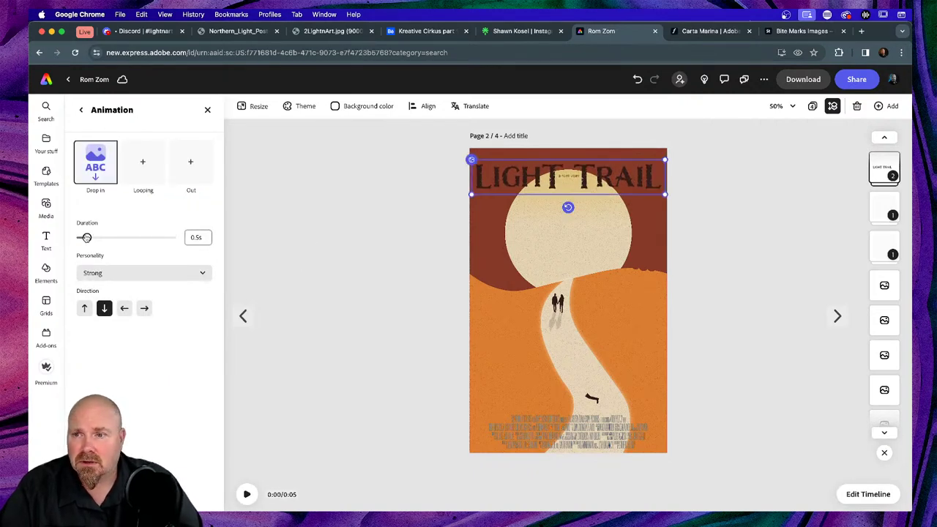
left_click(112, 273)
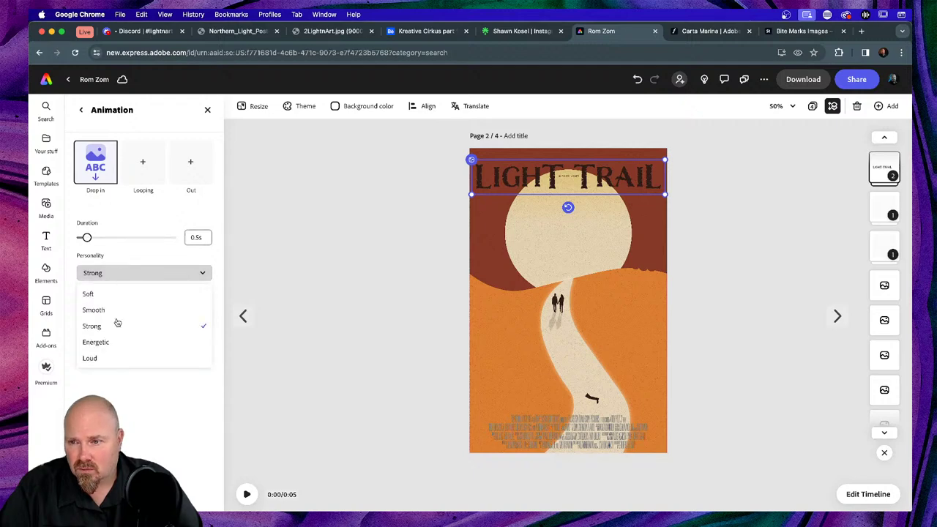
left_click(102, 309)
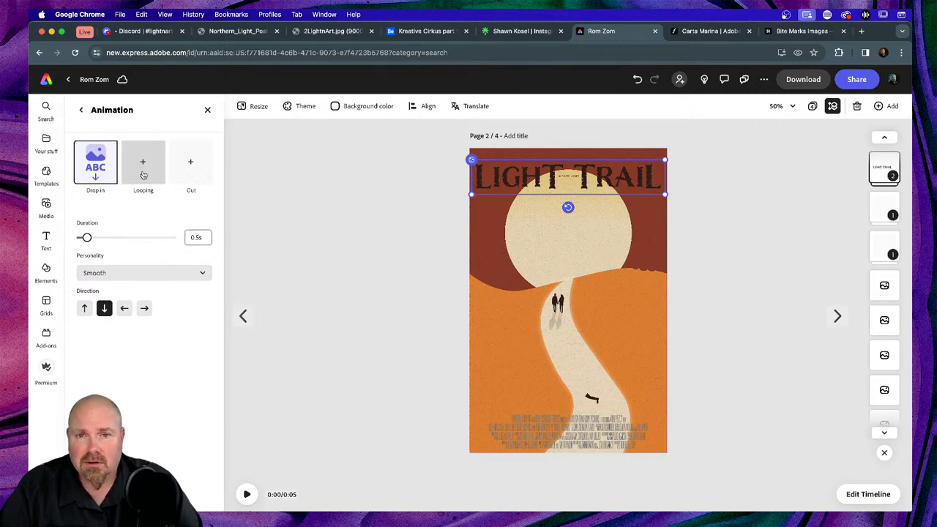
Add a Grow out exit animation to the LIGHT TRAIL title
left_click(191, 167)
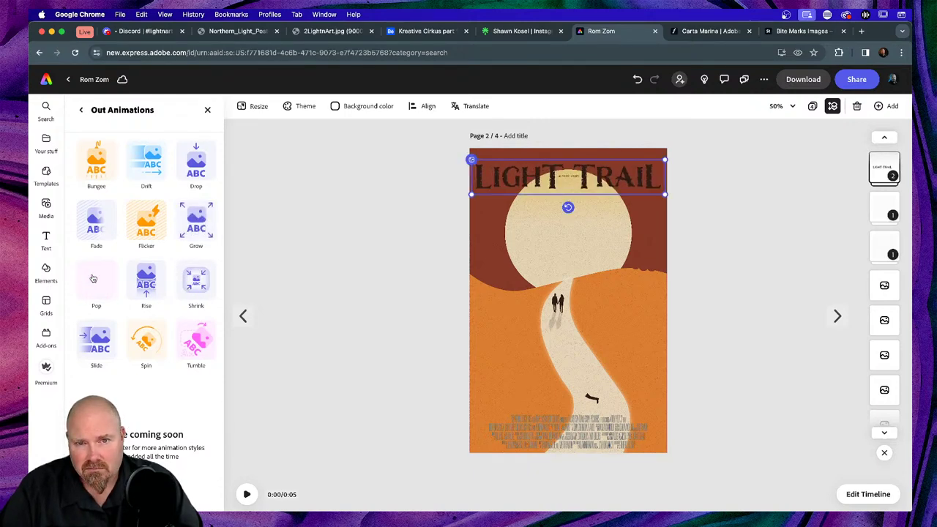
left_click(199, 223)
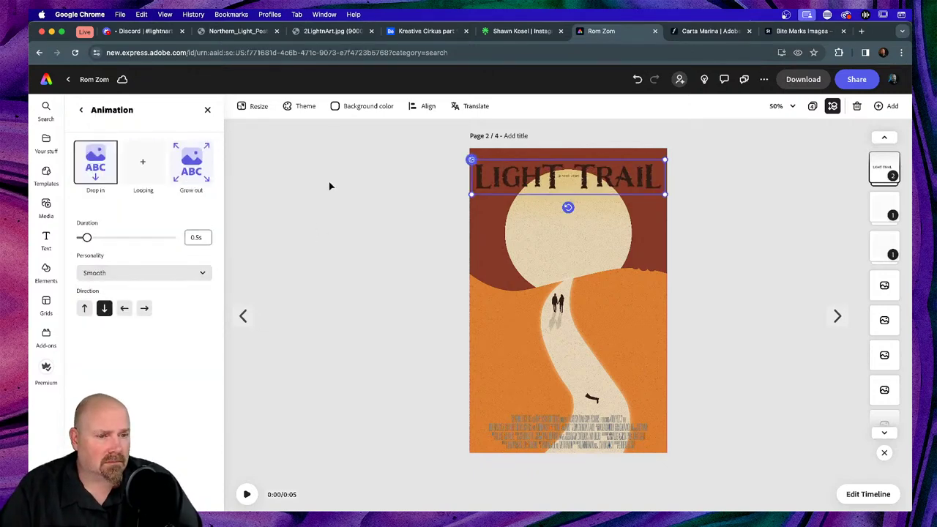
left_click(617, 239)
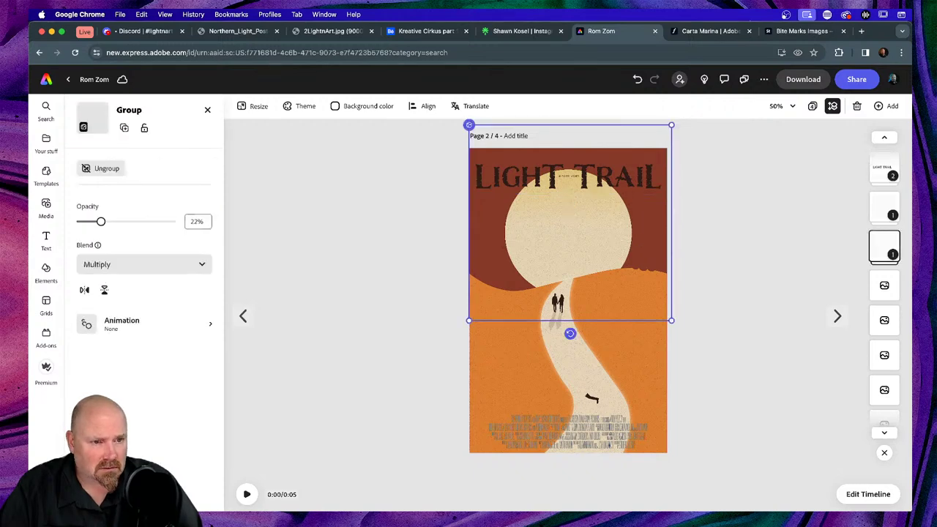
Move the sun image layer one slot down, below the flat circle
double_click(590, 264)
left_click(776, 255)
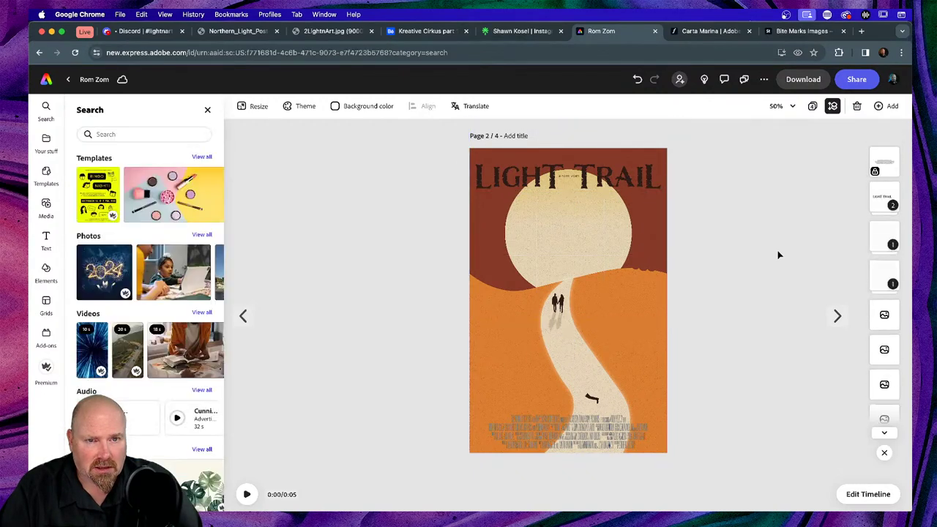
left_click(881, 301)
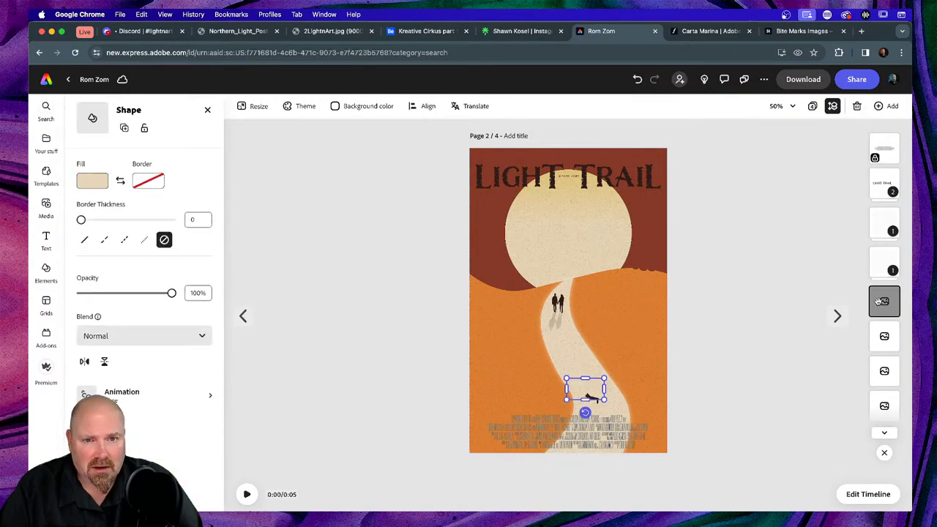
scroll(884, 301, "down", 5)
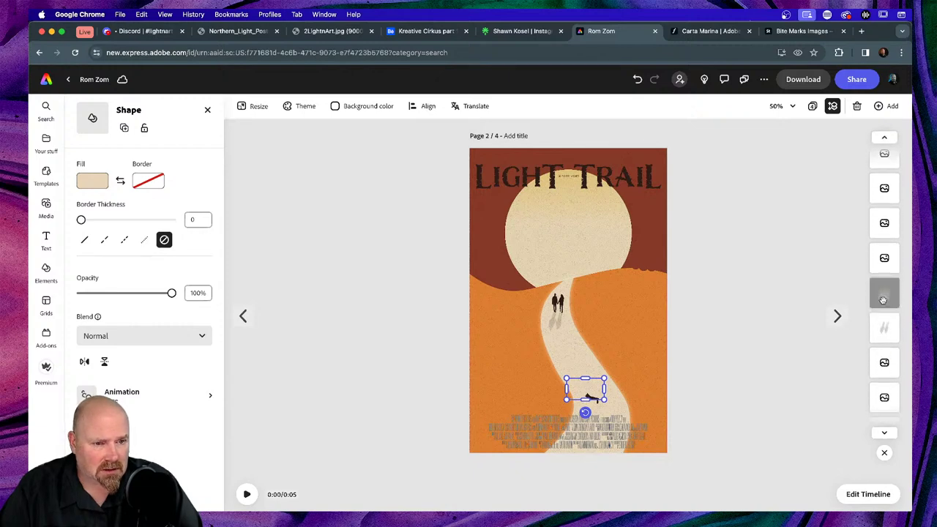
left_click(882, 349)
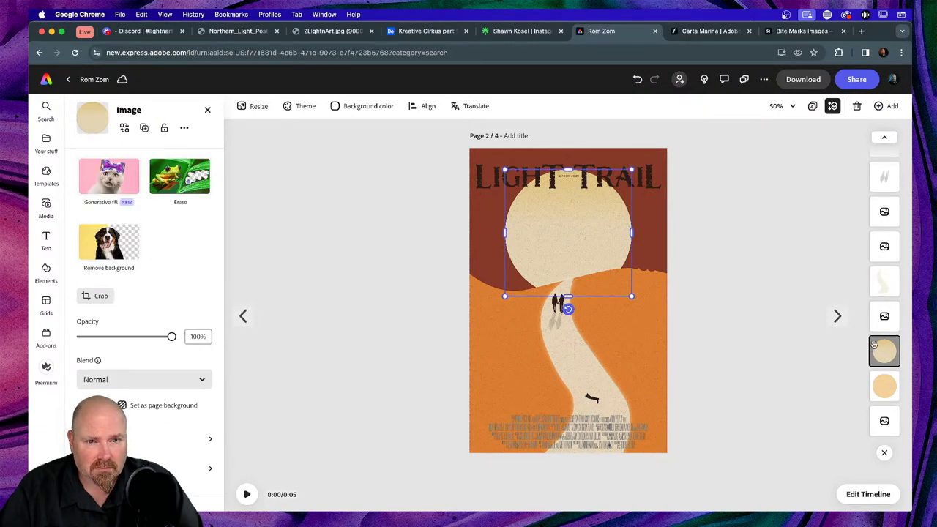
mouse_move(874, 344)
left_mouse_down()
mouse_move(884, 382)
mouse_move(881, 357)
left_mouse_up()
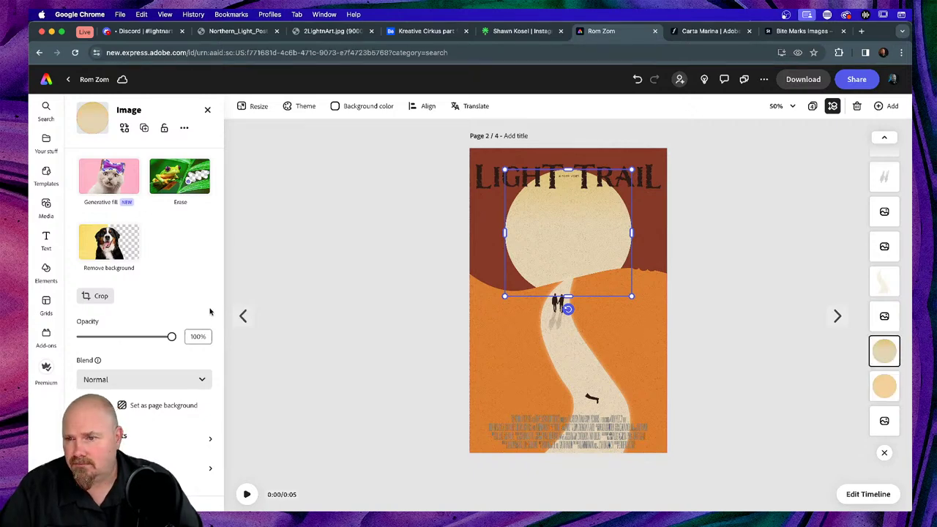
Give the sun image a Rise in entrance animation, 2.5s with a Soft feel
scroll(175, 446, "down", 1)
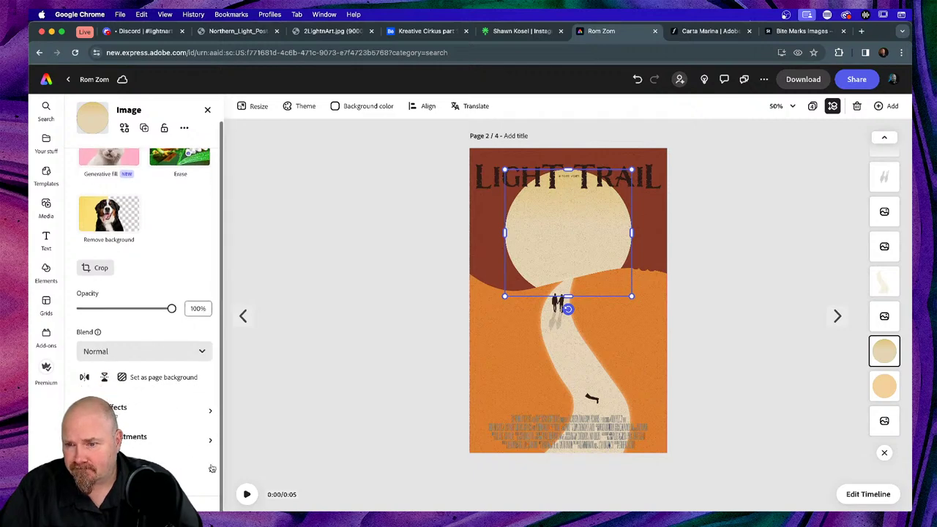
left_click(207, 471)
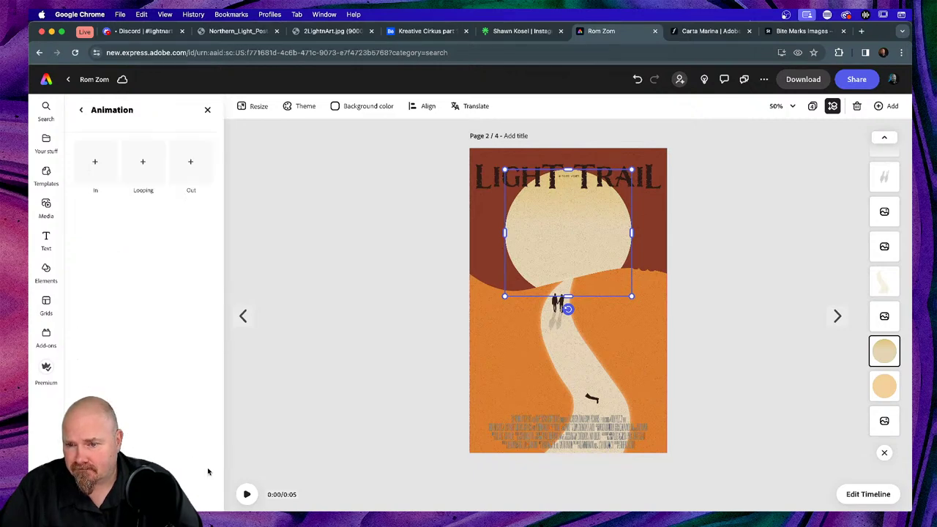
left_click(95, 161)
left_click(148, 283)
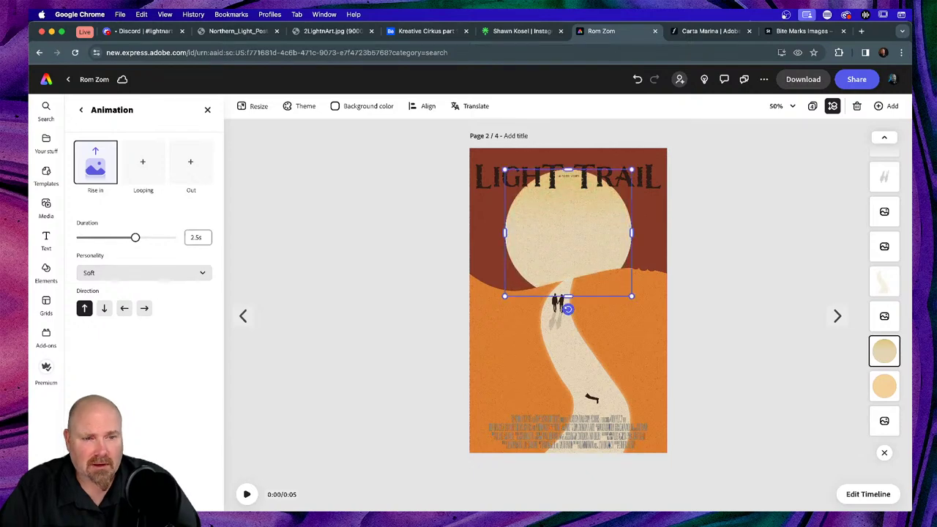
left_click(886, 386)
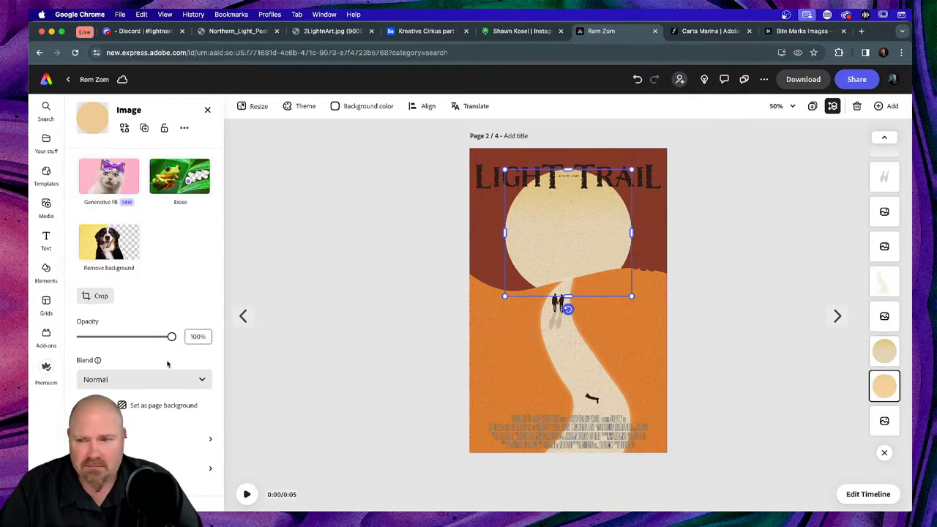
left_click(877, 378)
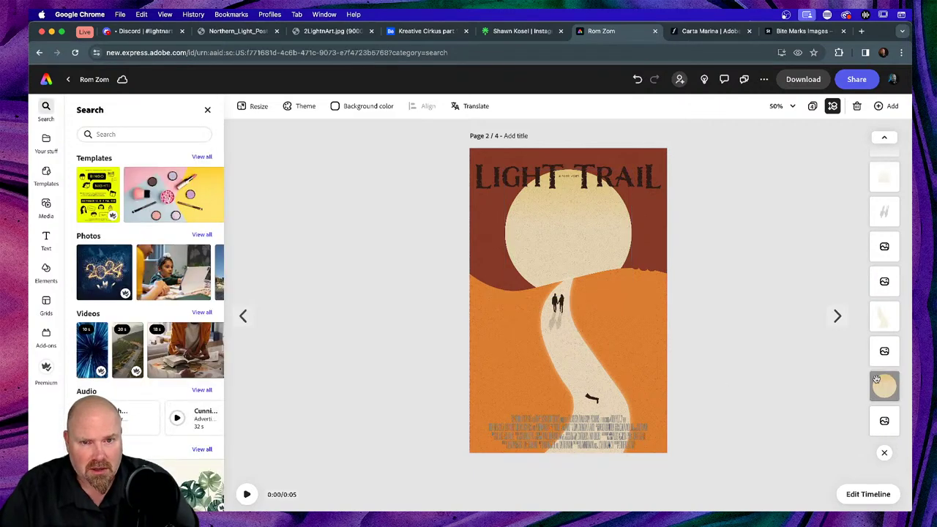
left_click(877, 377)
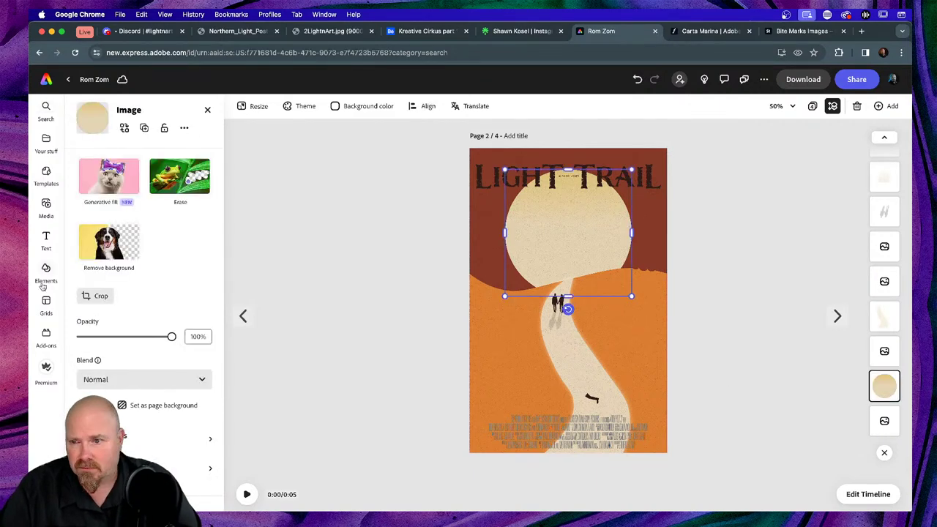
scroll(175, 453, "down", 1)
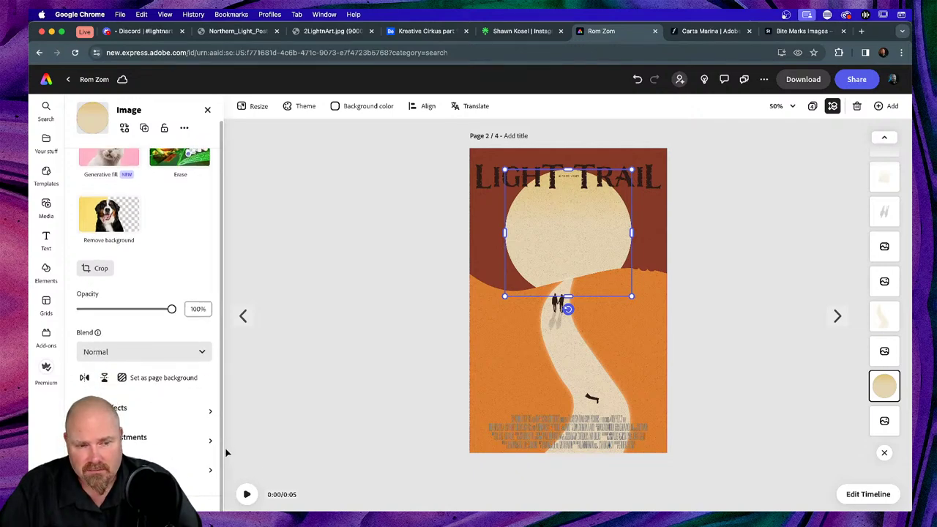
left_click(211, 469)
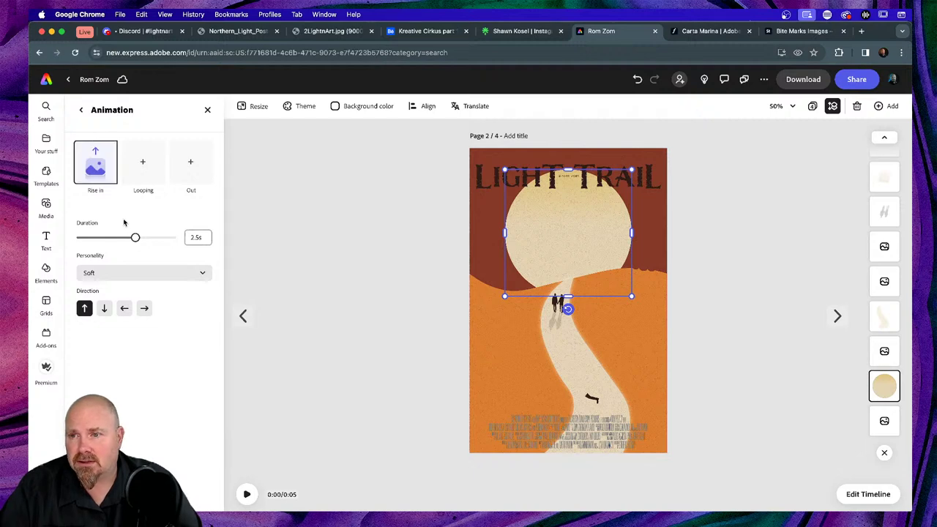
Review the sun's exit animation choices without adding one, then scroll the layers list up
left_click(191, 167)
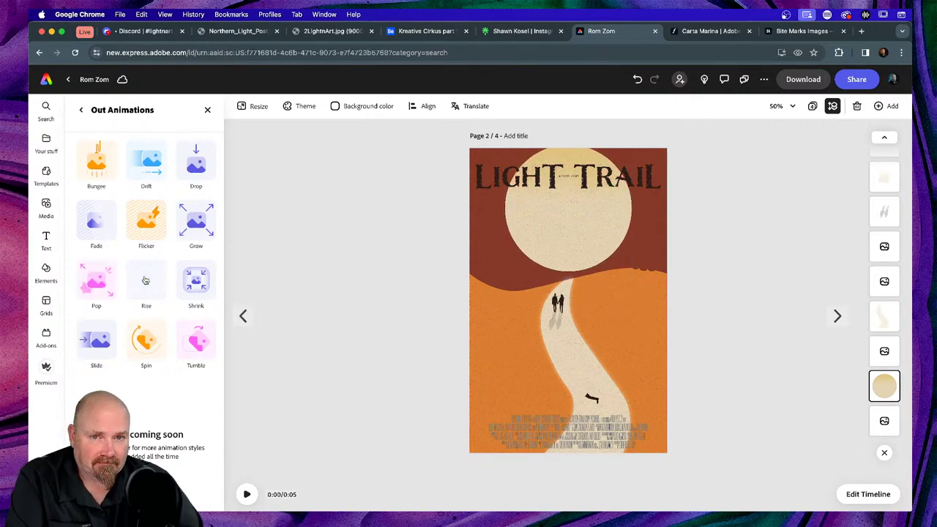
left_click(145, 280)
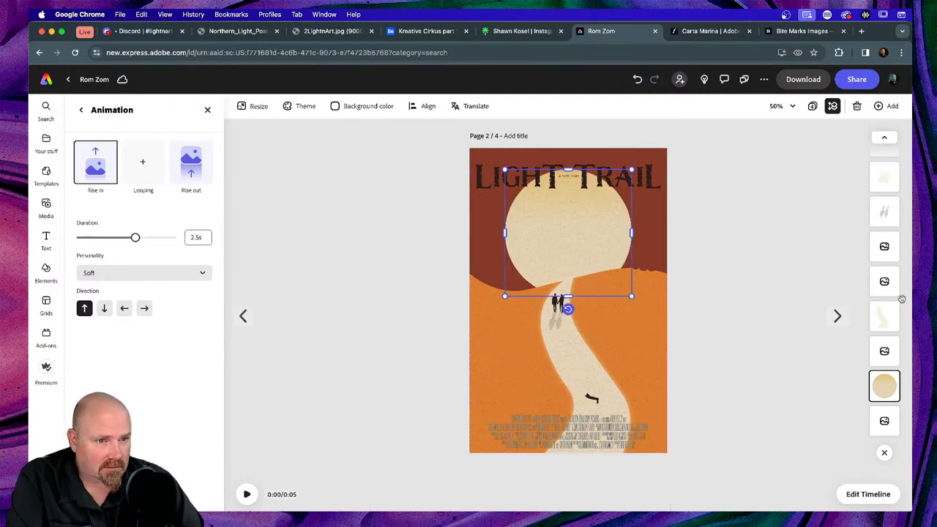
scroll(882, 307, "up", 3)
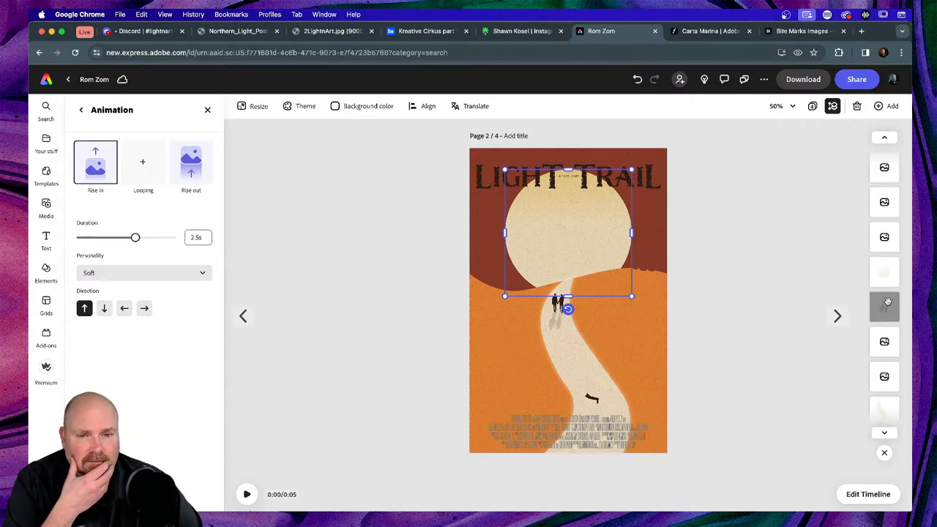
scroll(888, 302, "up", 2)
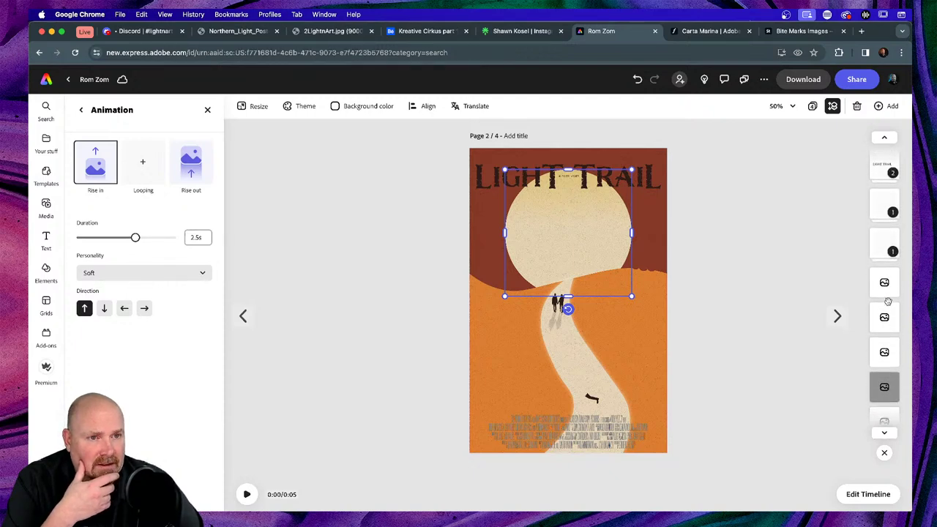
Apply a Jitter looping animation to the small dark shape on the trail
left_click(884, 243)
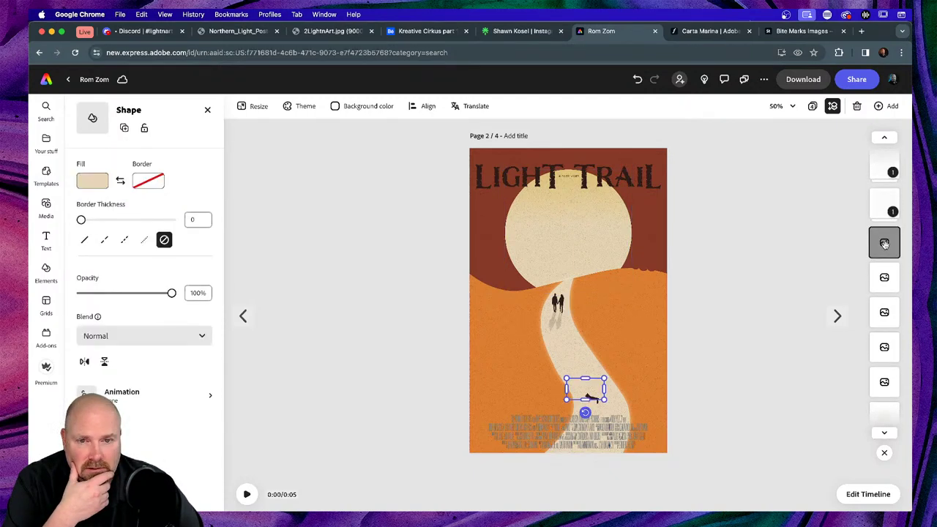
left_click(884, 276)
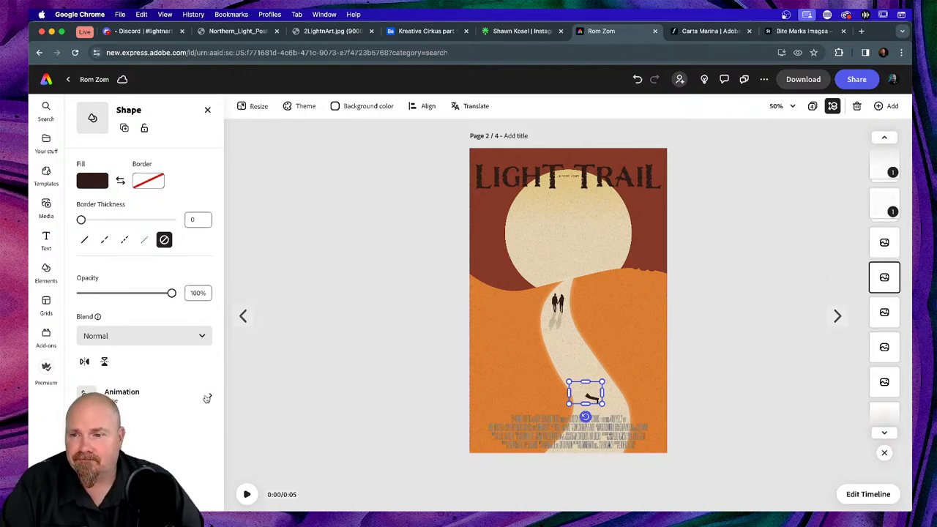
left_click(210, 396)
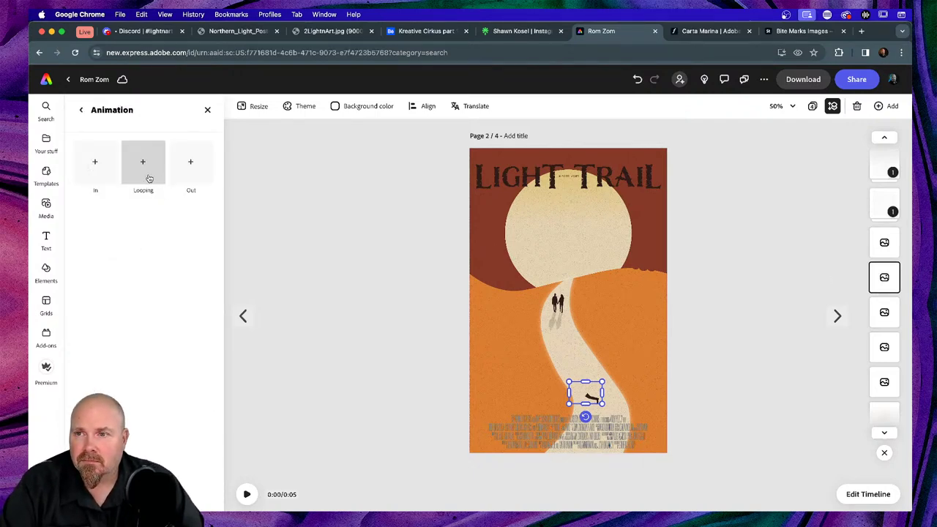
left_click(149, 178)
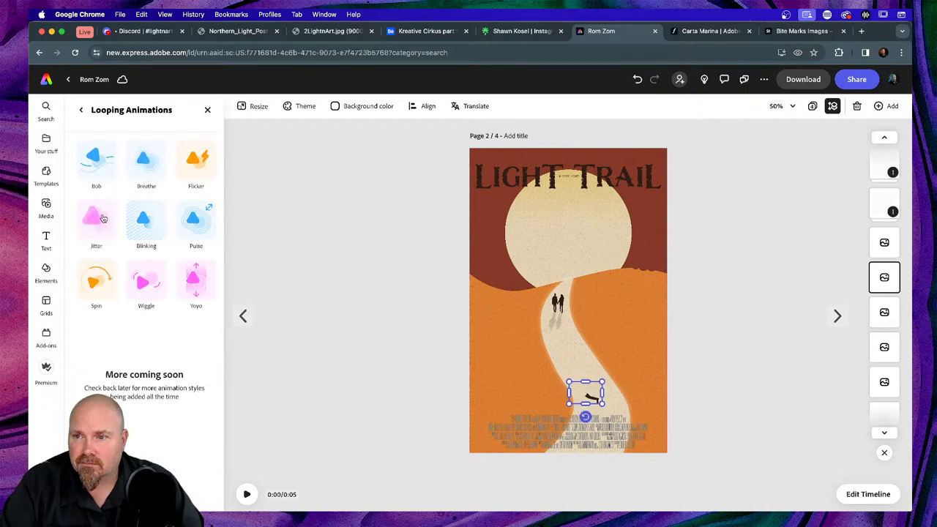
left_click(103, 219)
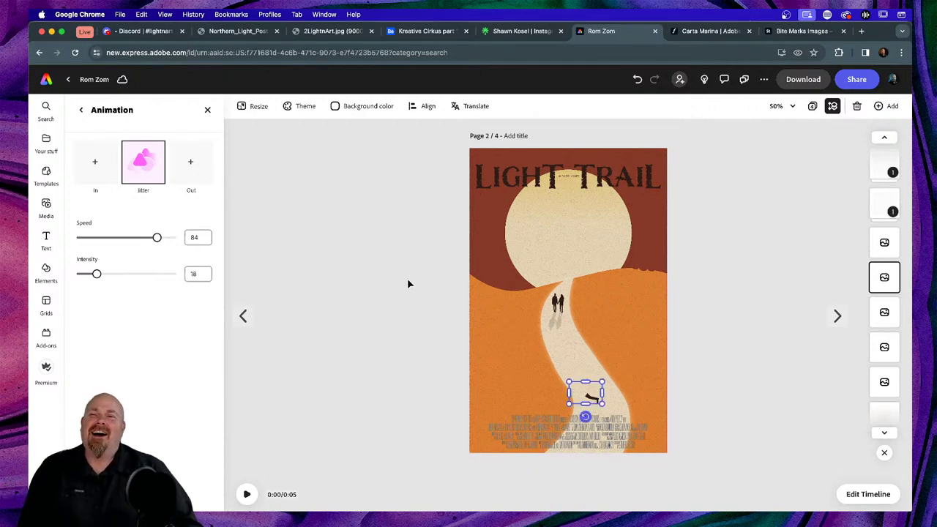
left_click(403, 325)
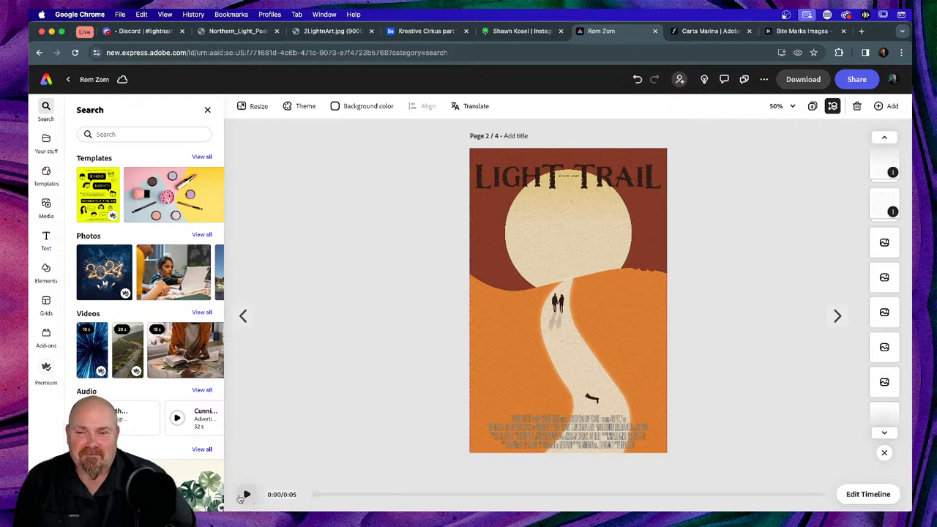
left_click(864, 494)
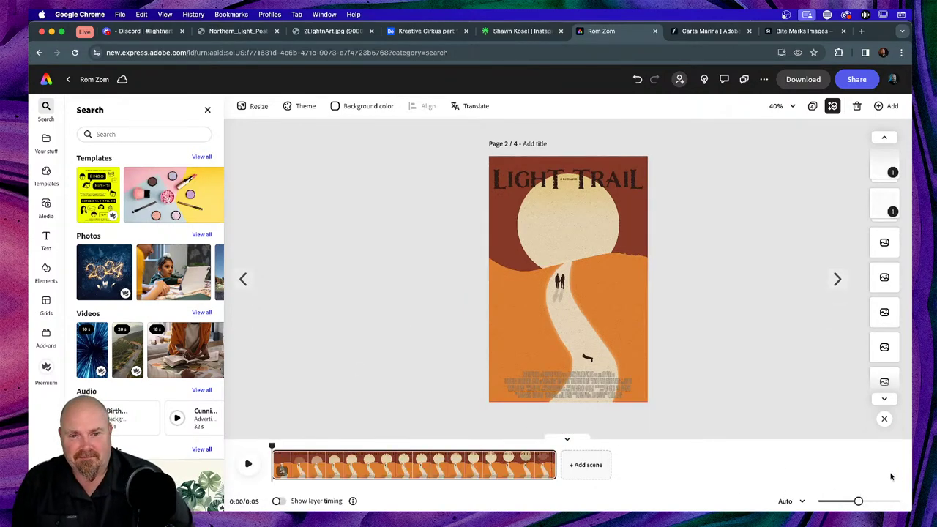
left_click(568, 439)
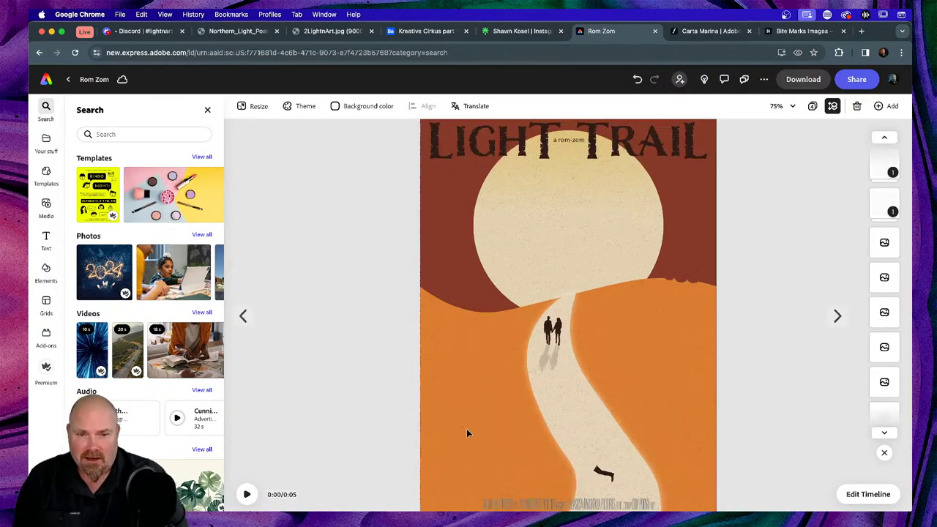
scroll(642, 367, "down", 2)
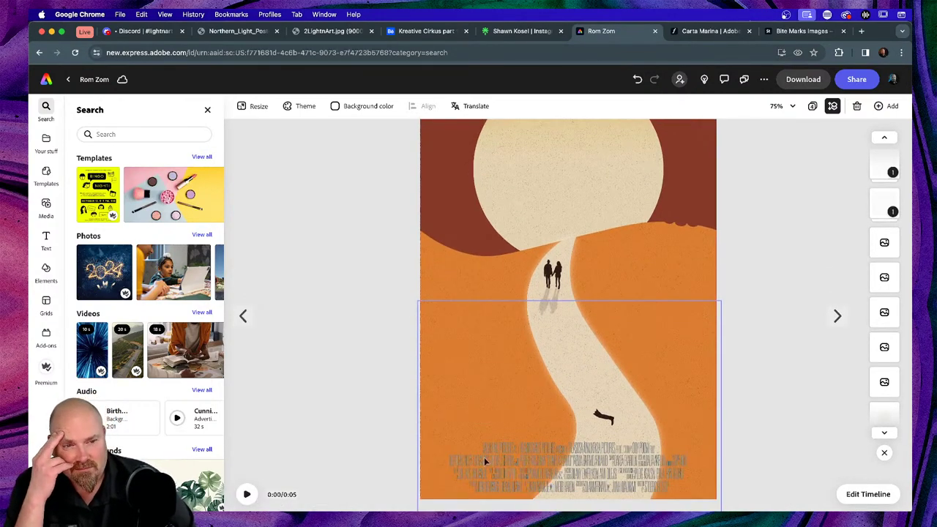
left_click(248, 494)
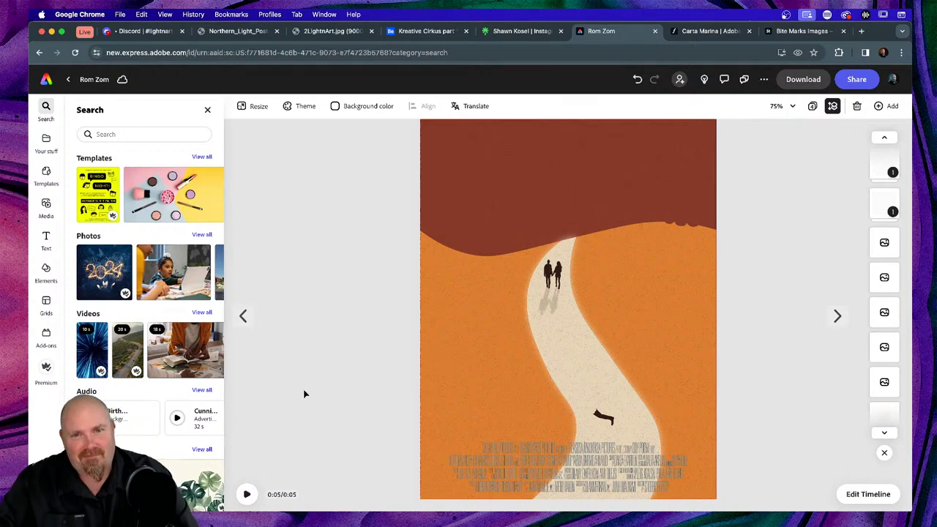
key("super+0")
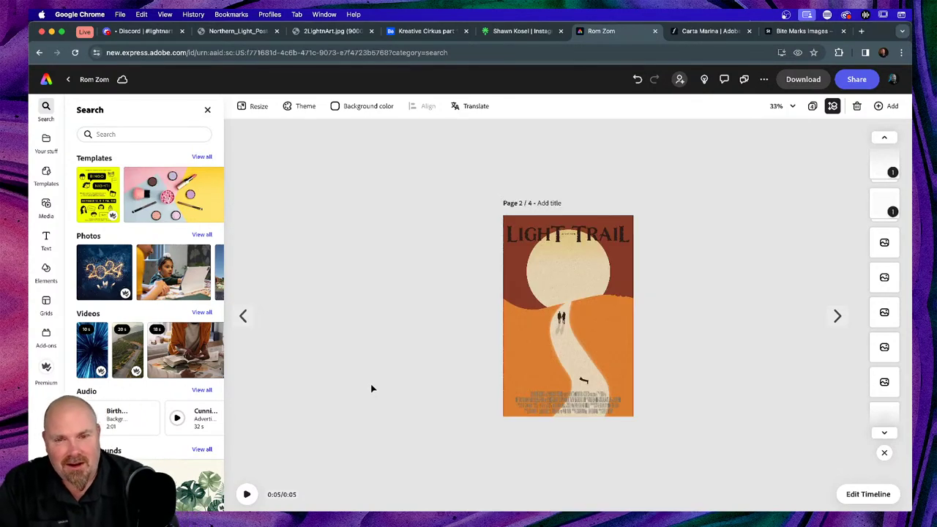
left_click(247, 495)
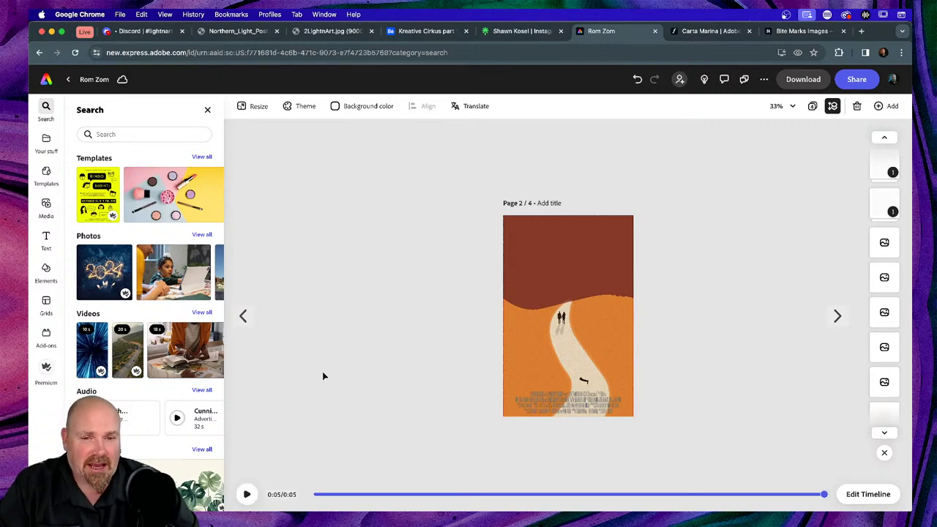
left_click(248, 493)
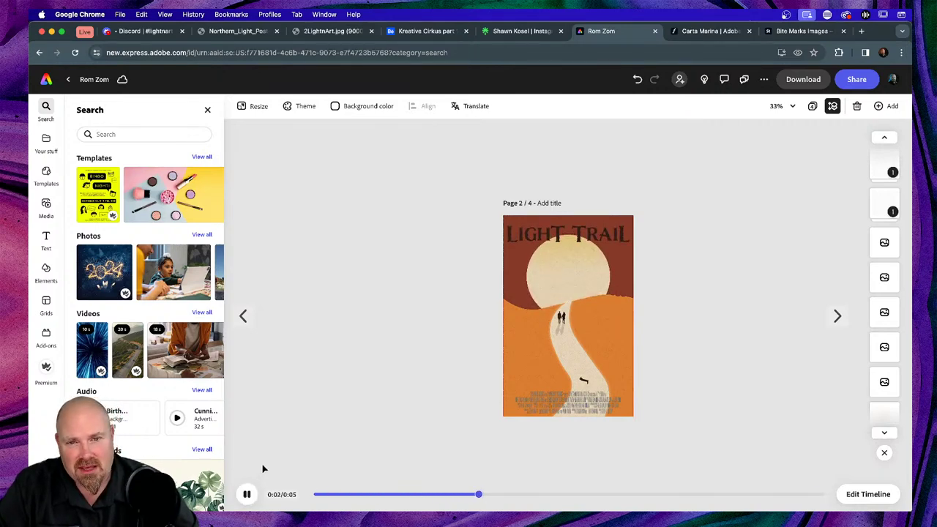
left_click(356, 412)
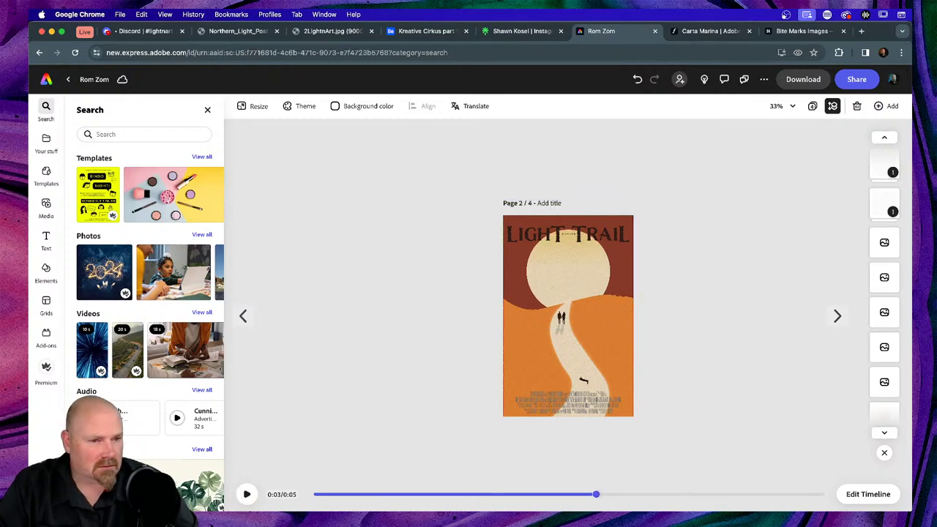
Remove the moon's Rise out exit and lengthen its Rise in to 2.96s
left_click(885, 386)
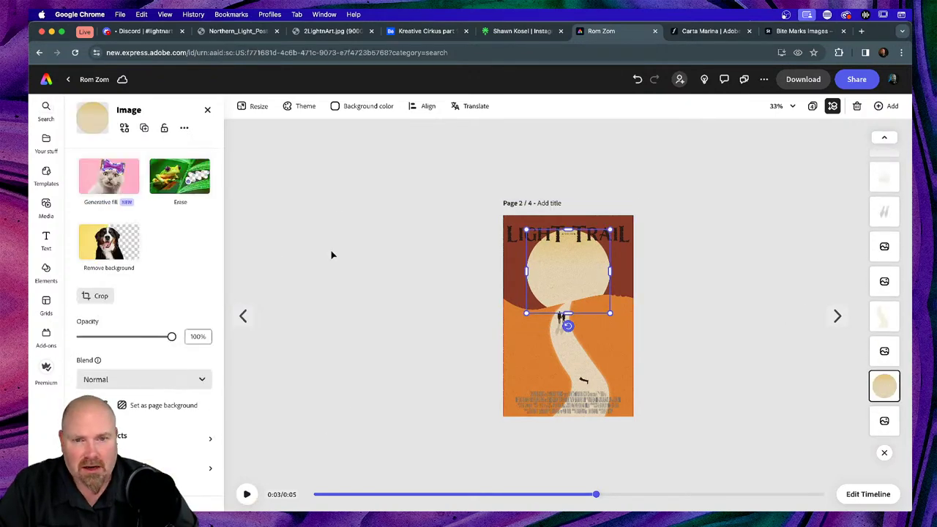
scroll(206, 445, "down", 2)
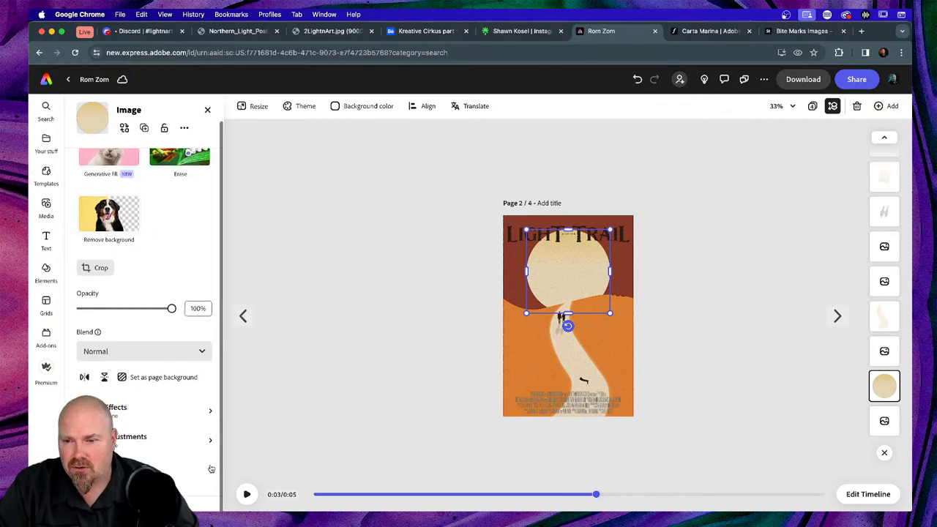
left_click(210, 468)
left_click(191, 161)
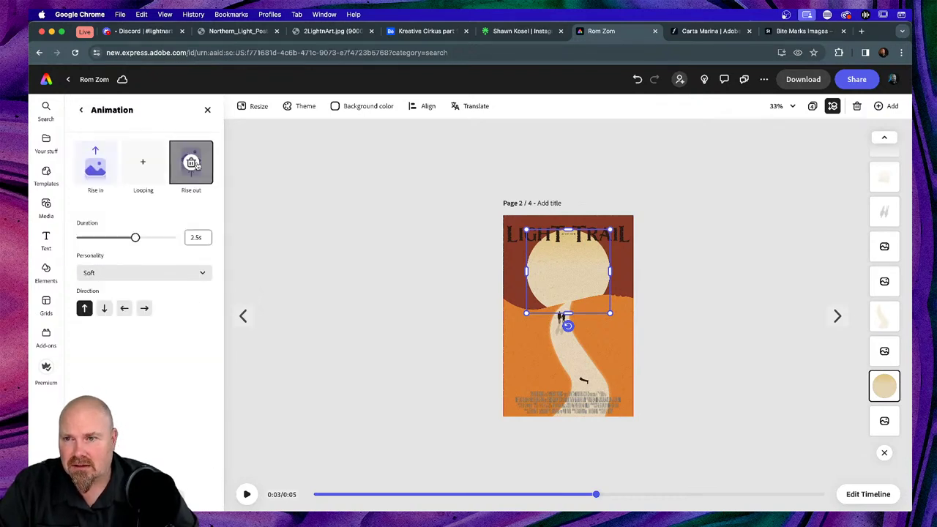
left_click(194, 162)
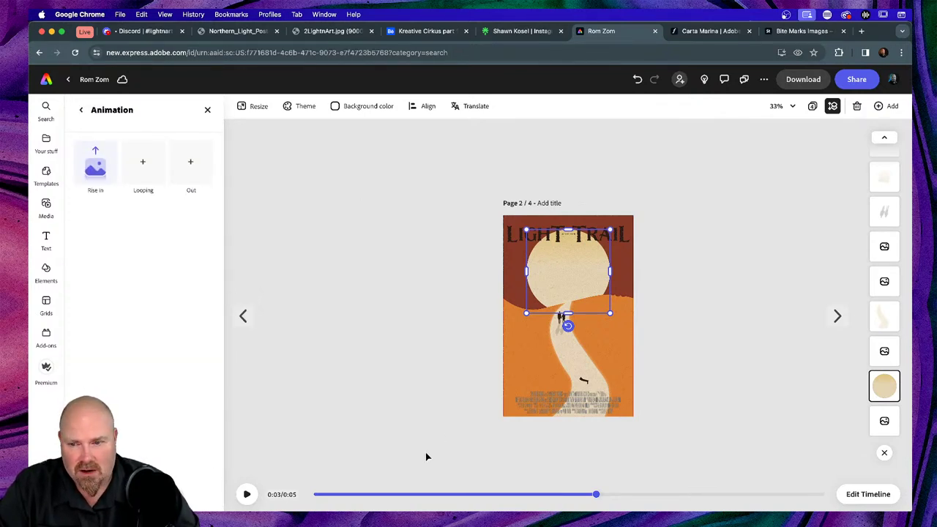
left_click(95, 163)
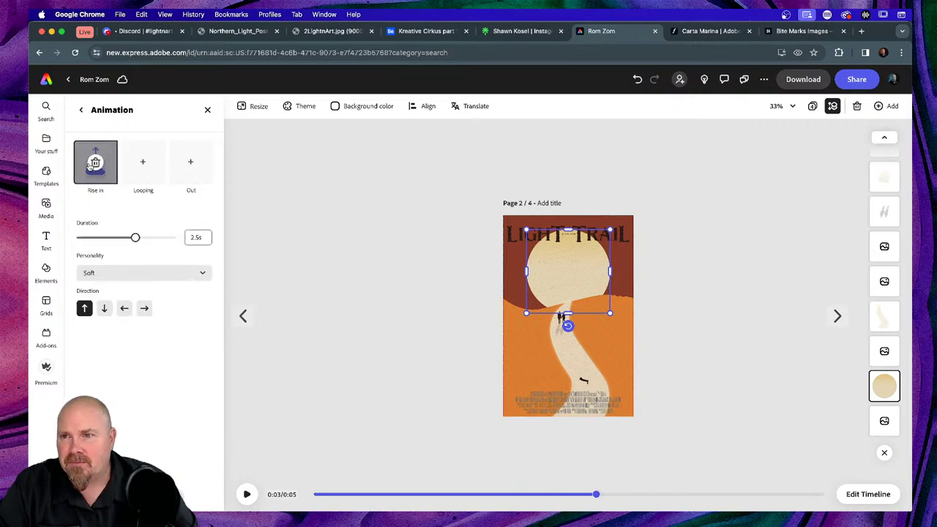
left_click_drag(135, 240, 148, 240)
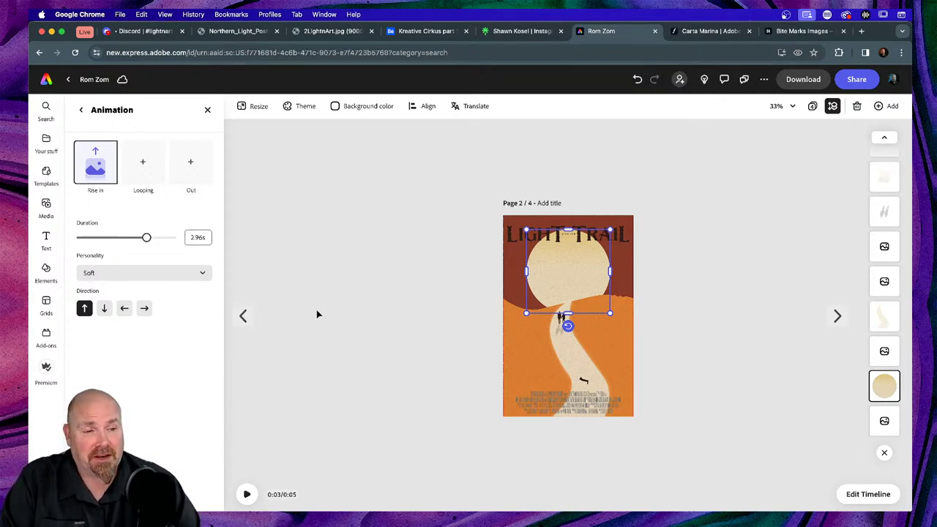
Preview the updated animation from the start, then deselect
left_click(247, 494)
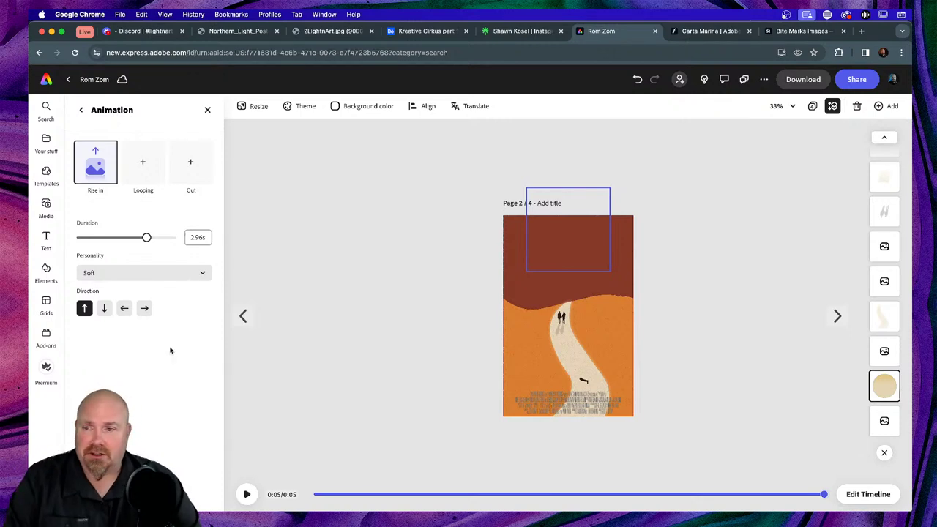
left_click(322, 496)
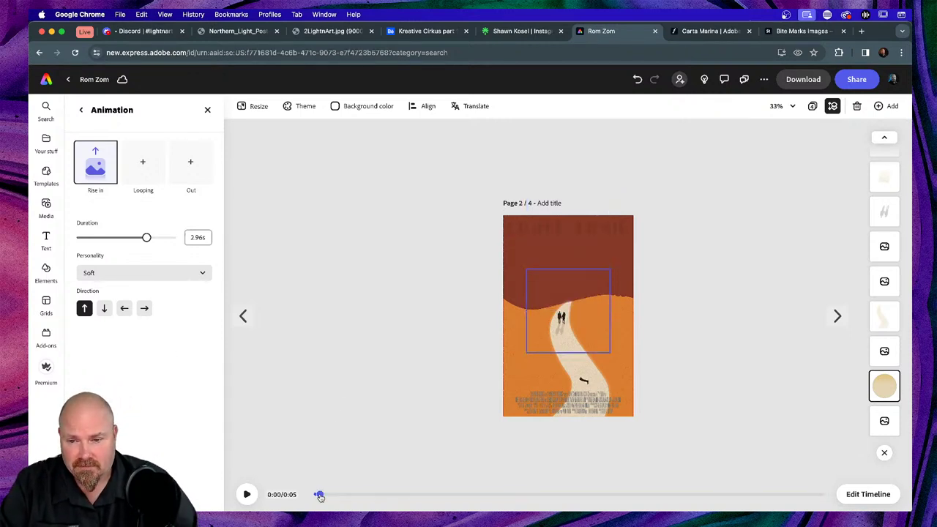
left_click(245, 494)
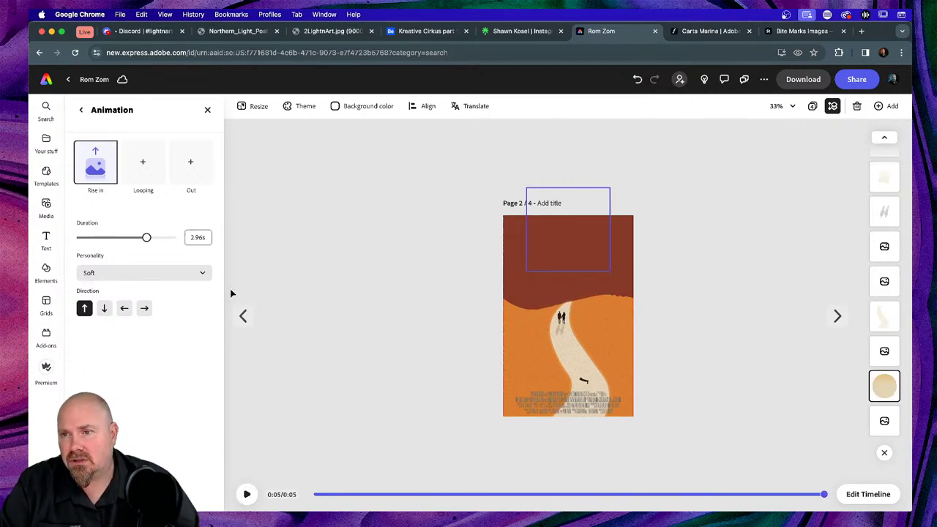
left_click(359, 266)
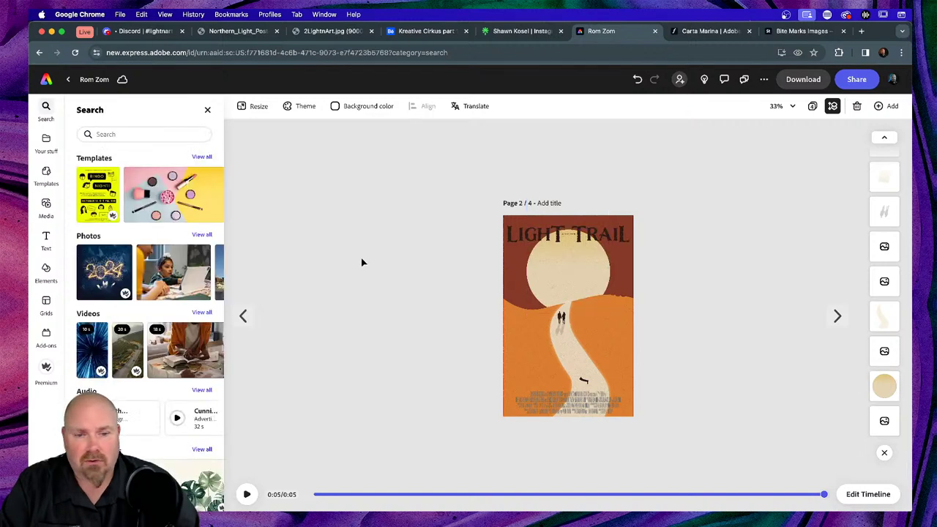
left_click(882, 494)
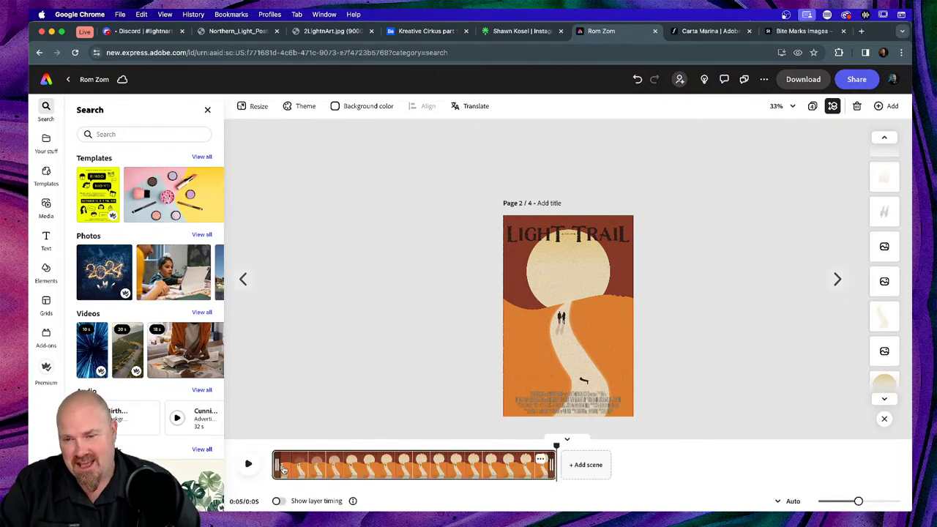
left_click(886, 383)
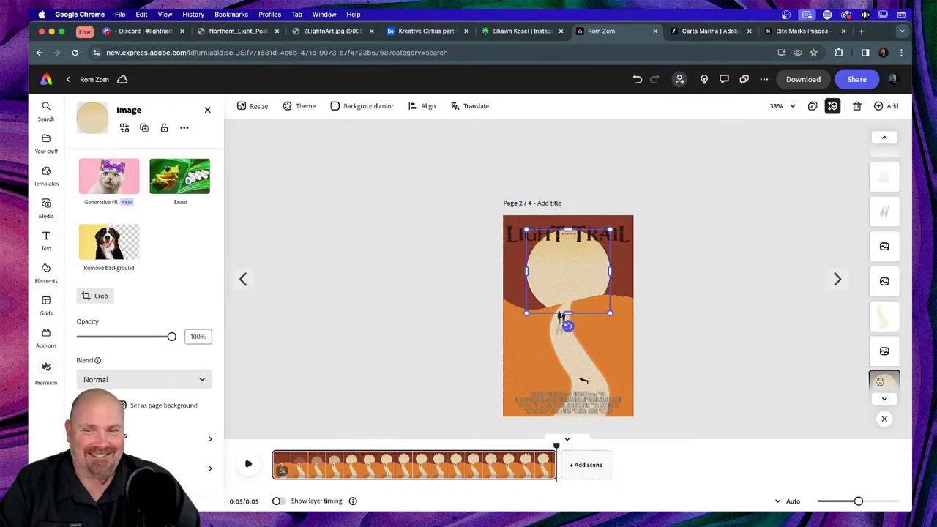
scroll(137, 443, "down", 1)
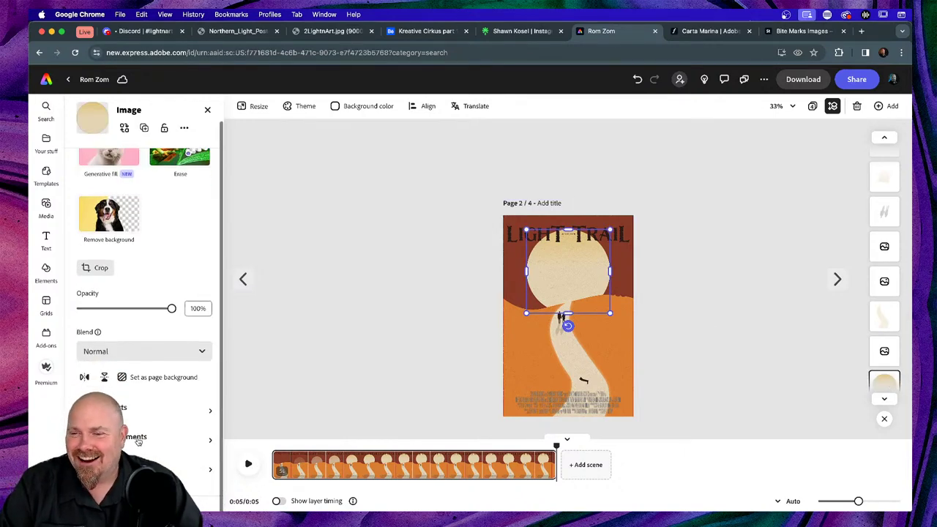
left_click(211, 470)
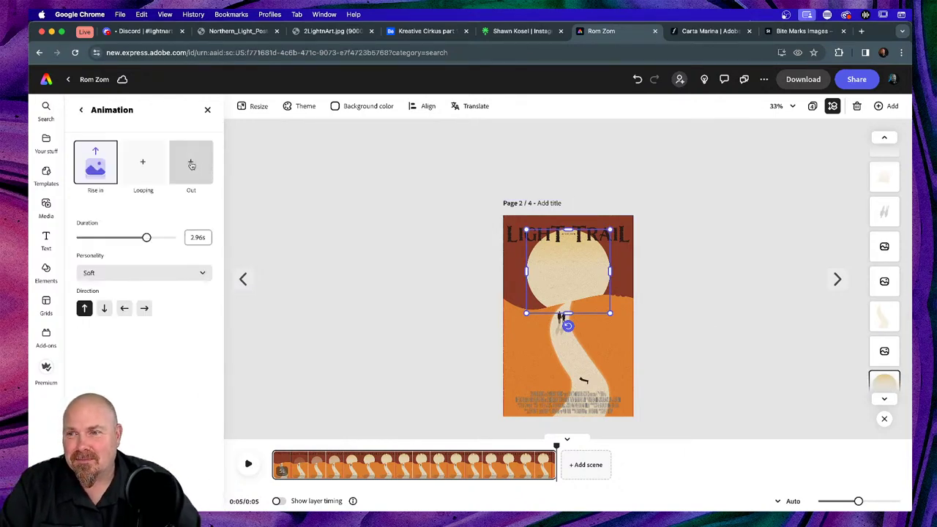
left_click(248, 464)
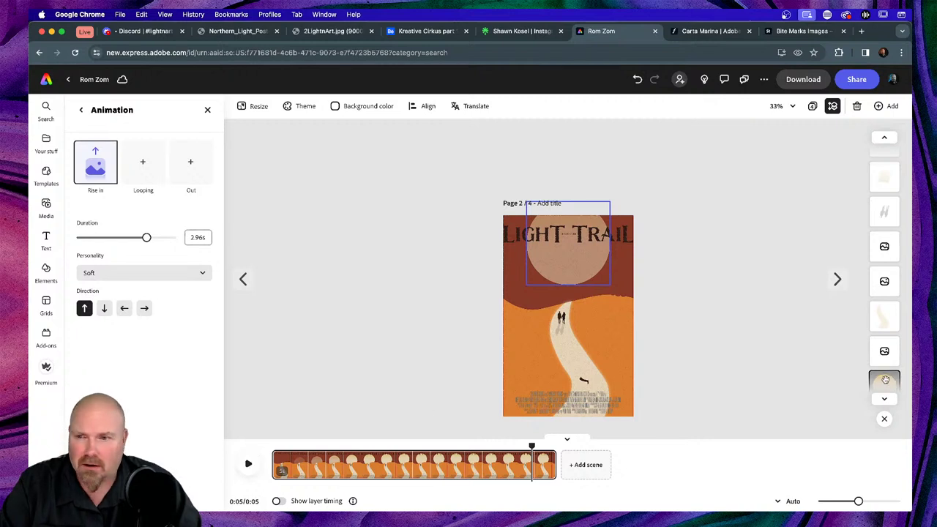
left_click(199, 164)
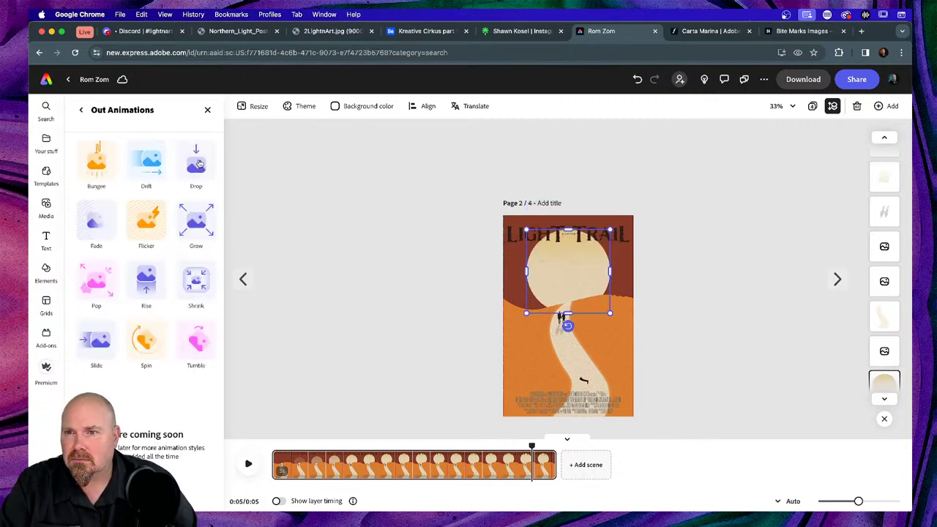
left_click(83, 110)
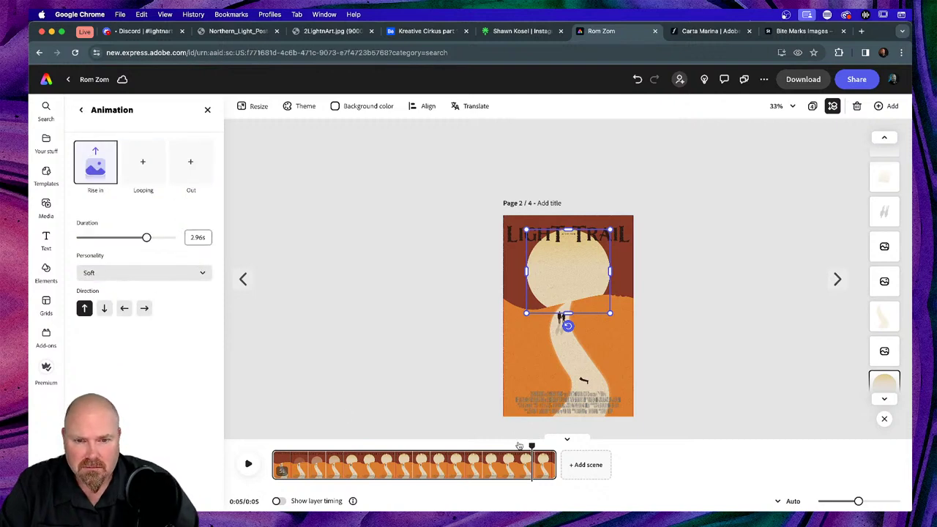
left_click_drag(532, 445, 221, 462)
left_click(249, 464)
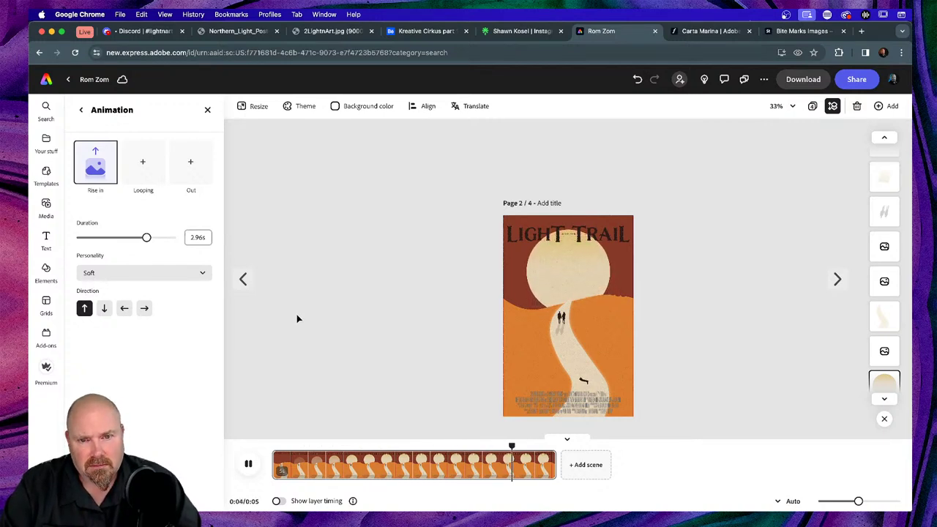
left_click(355, 318)
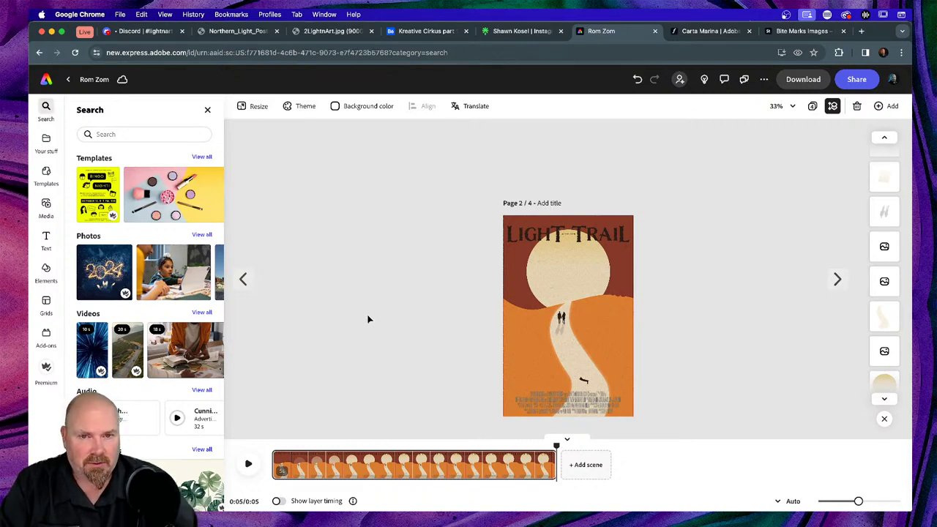
scroll(370, 319, "up", 5)
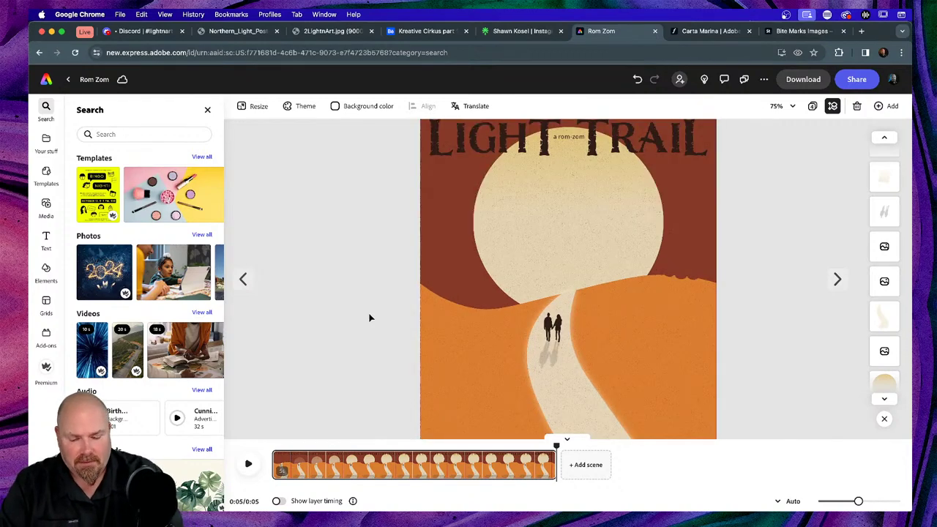
scroll(370, 318, "down", 5)
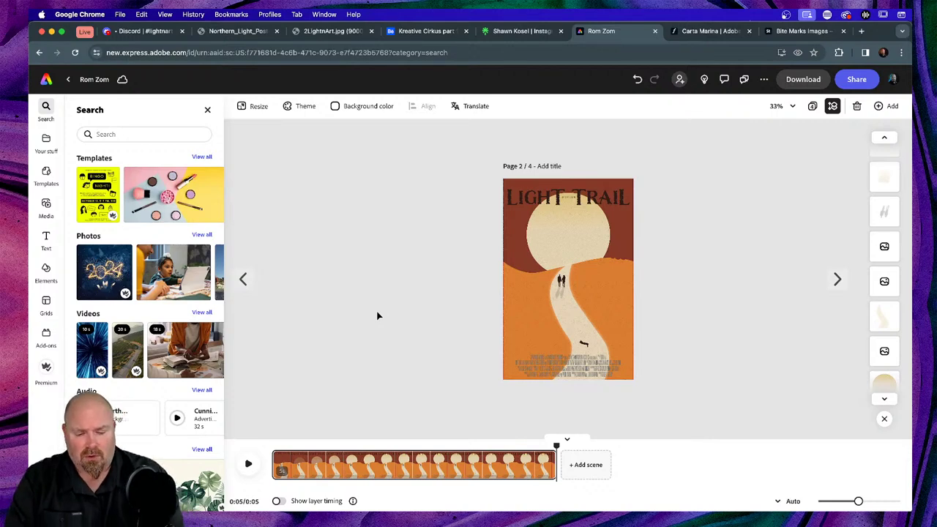
scroll(377, 314, "down", 2)
scroll(377, 315, "up", 5)
scroll(378, 315, "down", 4)
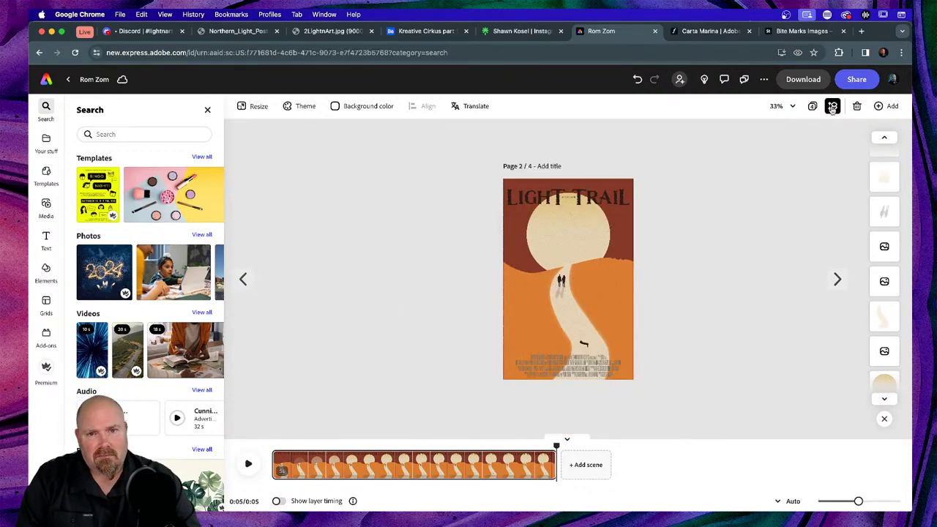
left_click(249, 465)
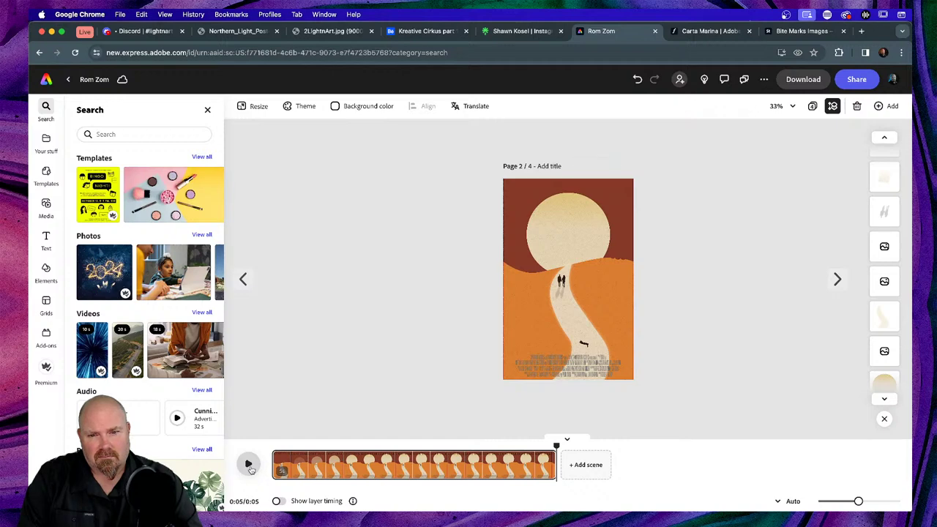
left_click(250, 468)
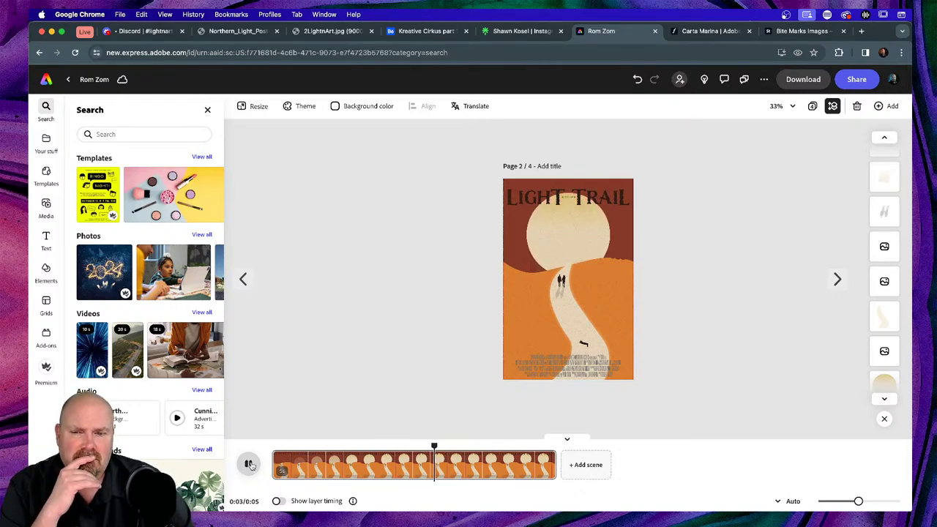
left_click(510, 457)
left_click_drag(461, 446, 272, 446)
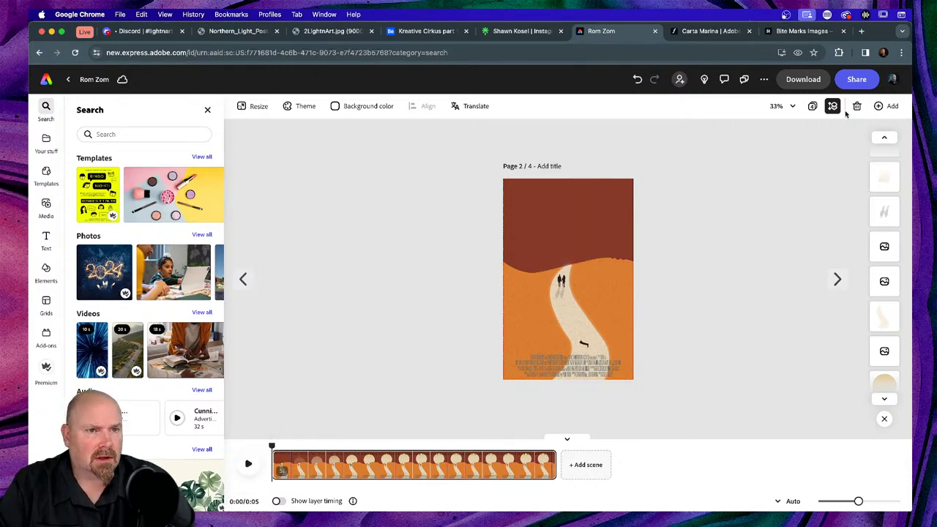
left_click(812, 106)
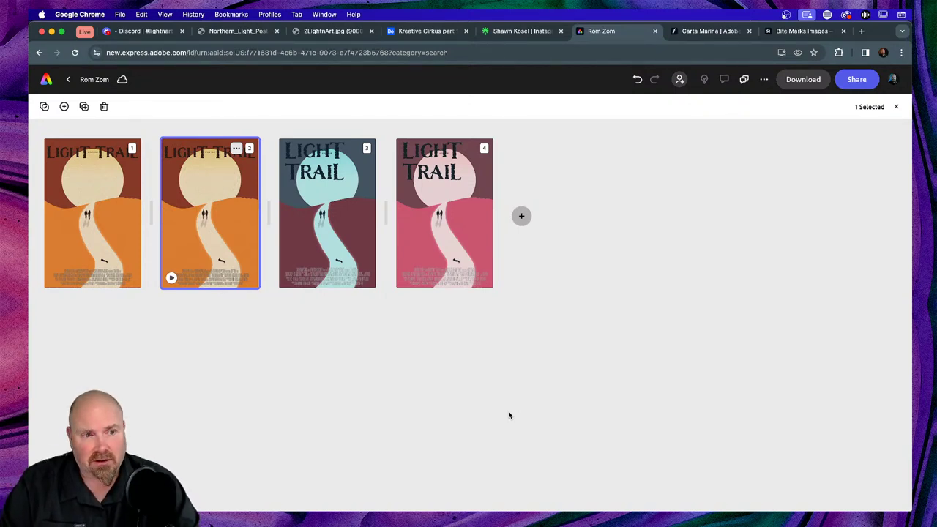
Switch to Illustrator 2024 and review the three Light Trail poster artboards
key("super+Tab")
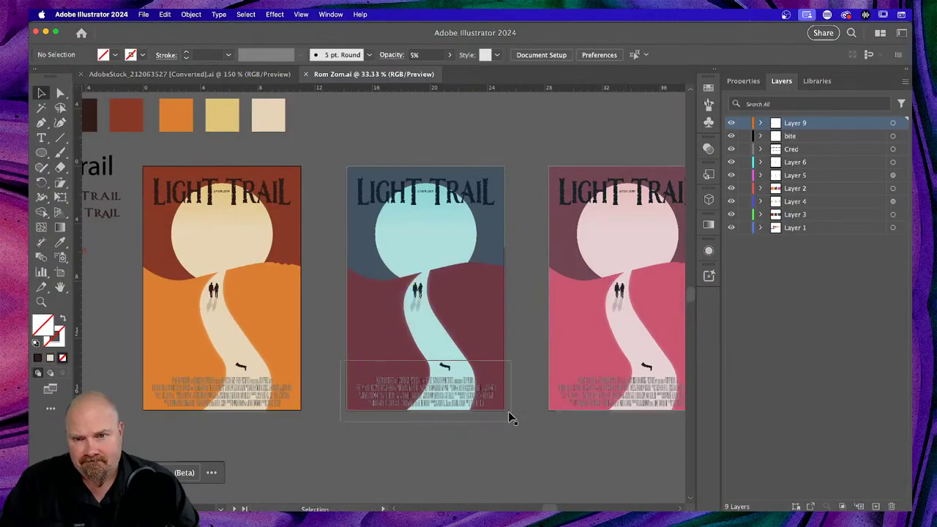
scroll(508, 412, "right", 2)
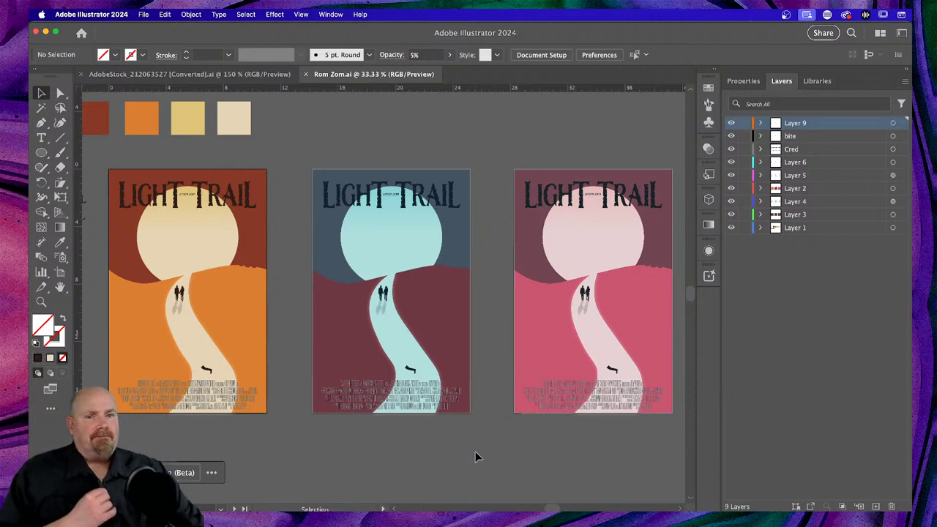
key("a")
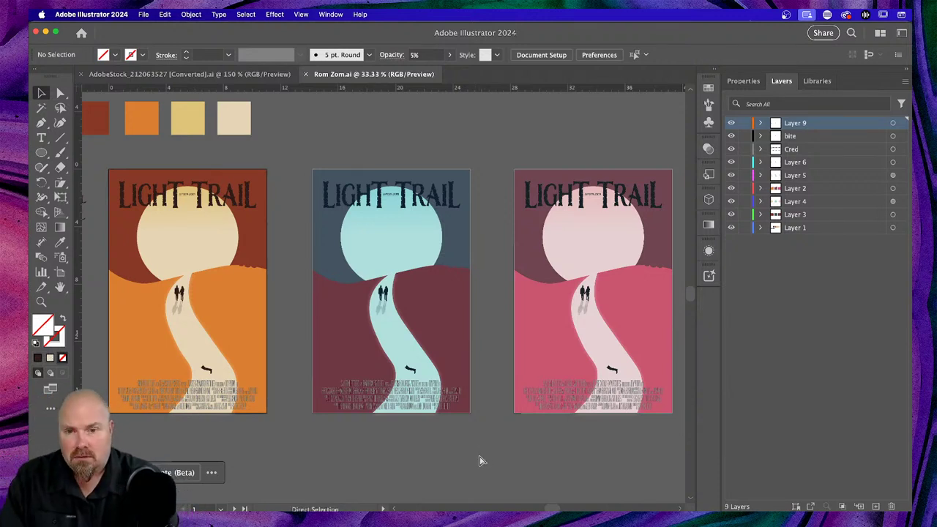
key("super")
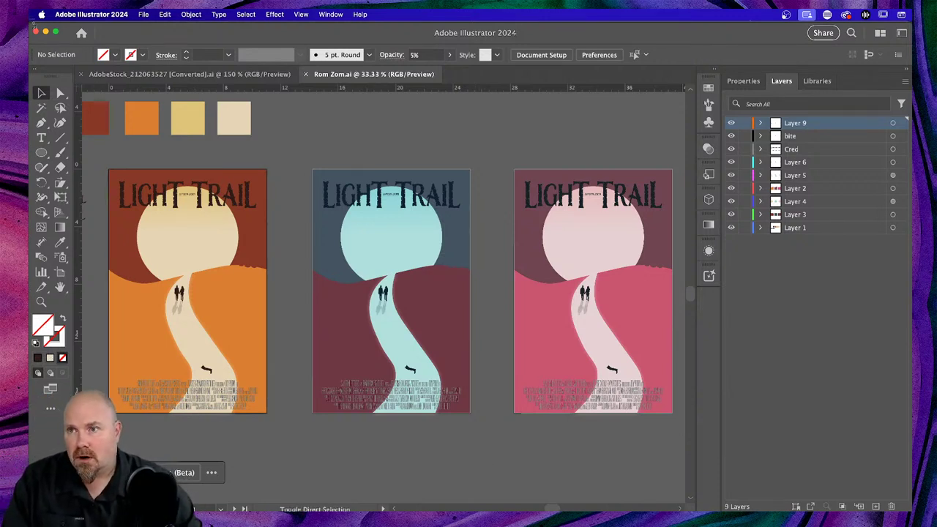
key("super+shift+5")
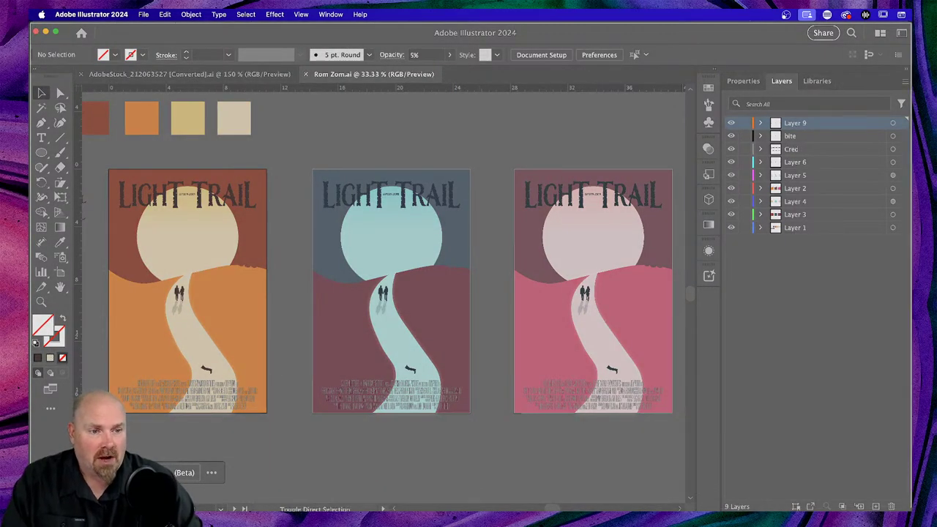
key("Escape")
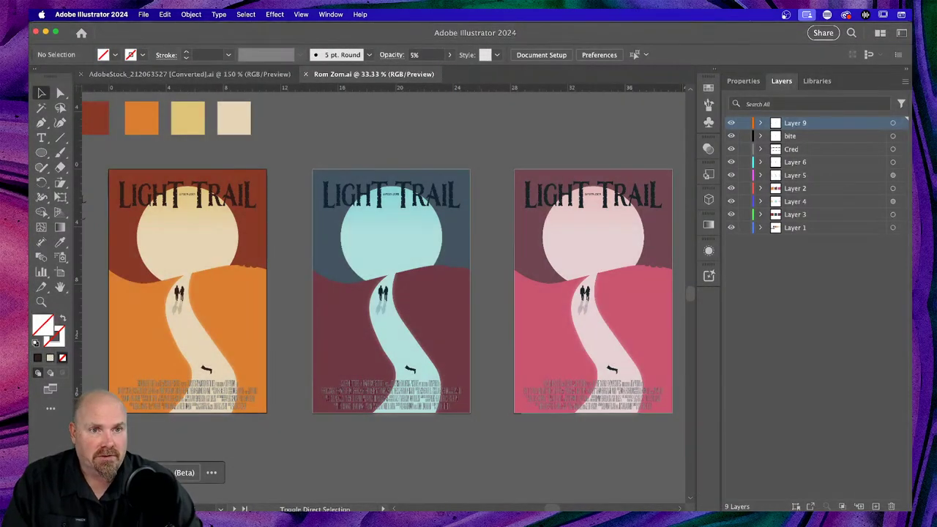
Show Illustrator's document Properties panel, then bring Photoshop 2024 to the front
left_click(739, 83)
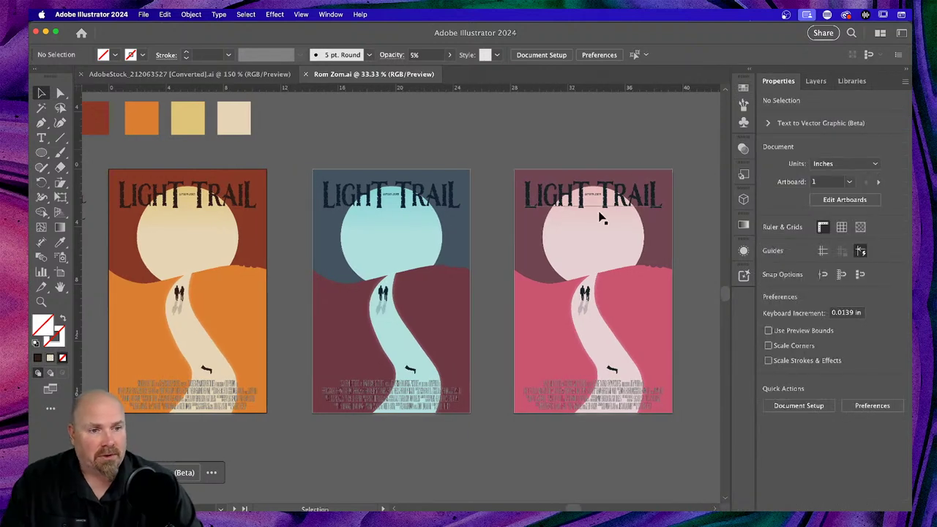
key("super+shift+5")
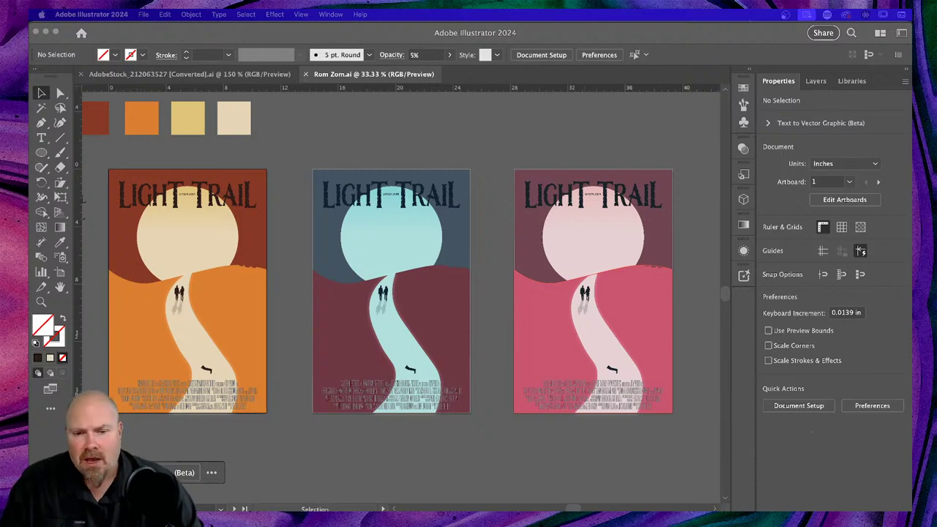
key("super+Tab")
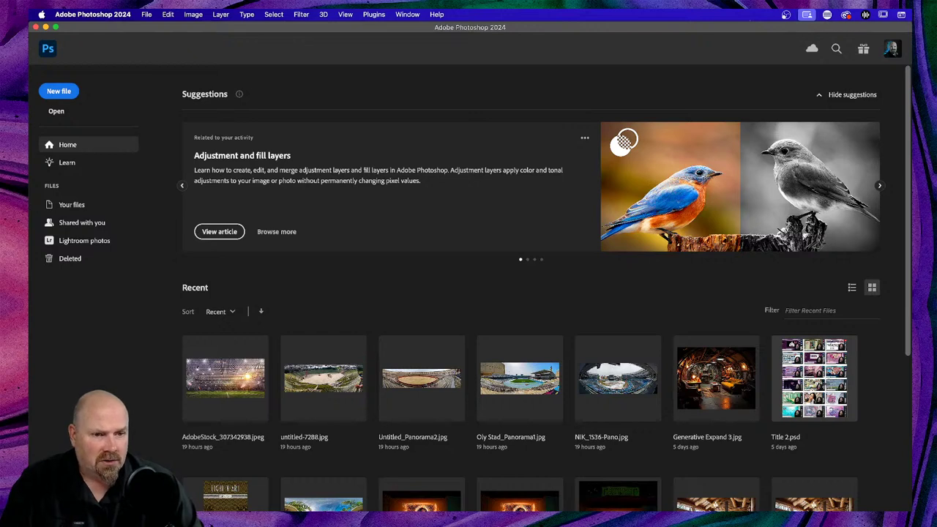
Open Title 2.psd and zoom to 25% on the thumbnail artboards
left_click(826, 382)
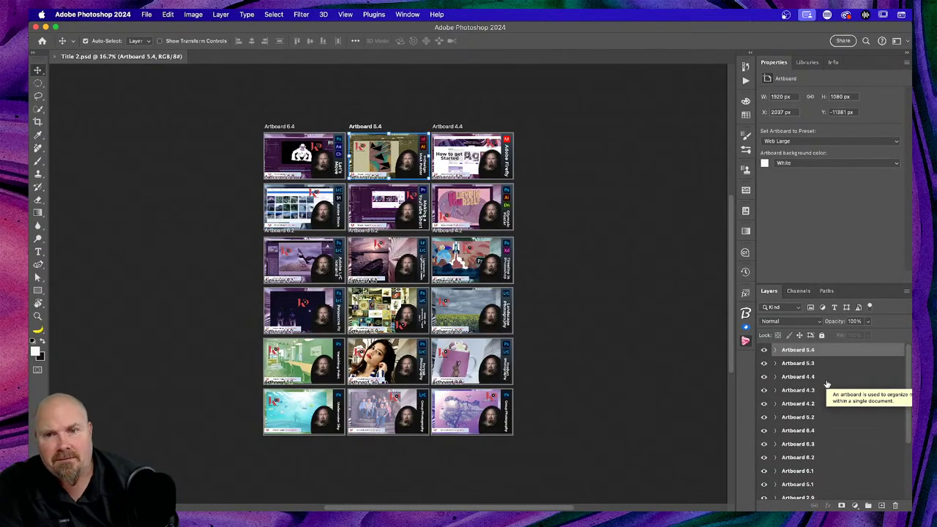
key("super+plus")
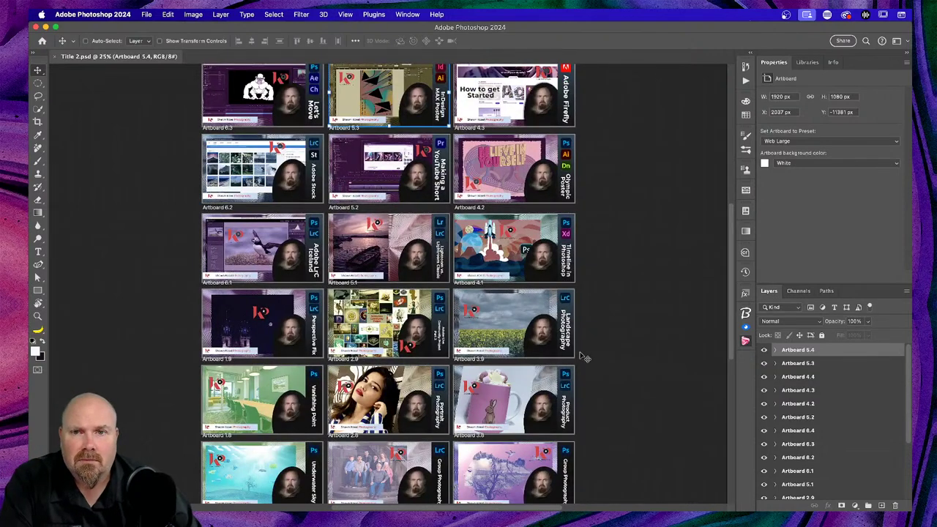
scroll(586, 357, "up", 2)
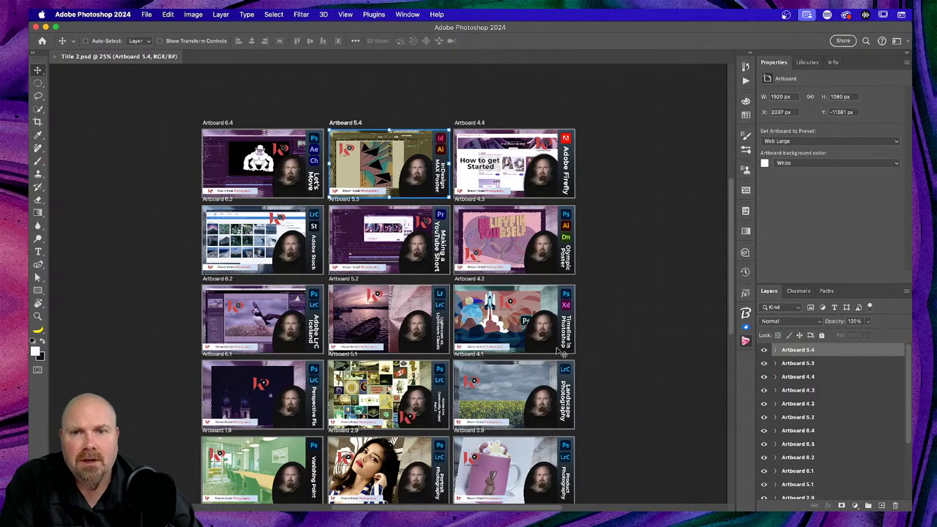
scroll(561, 353, "left", 2)
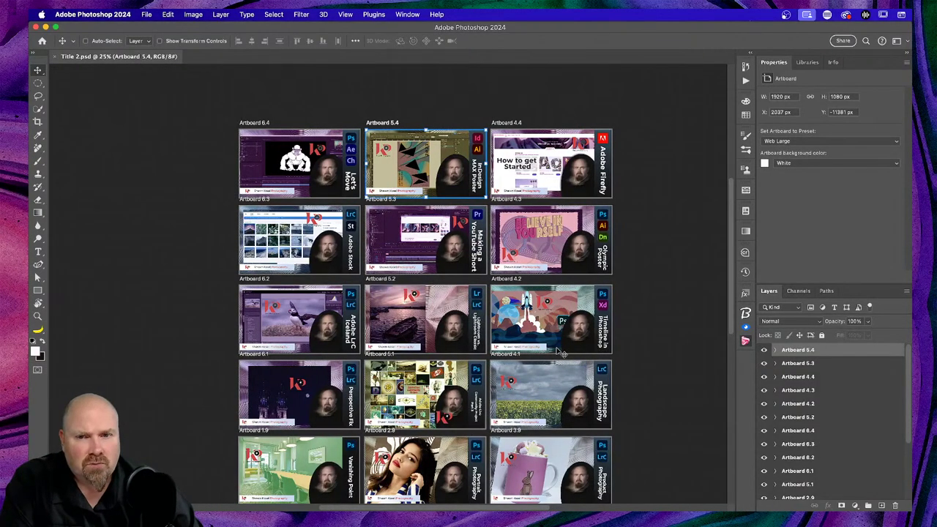
Expand Artboard 5.4's layer group and collapse Properties to show its layers
left_click(777, 351)
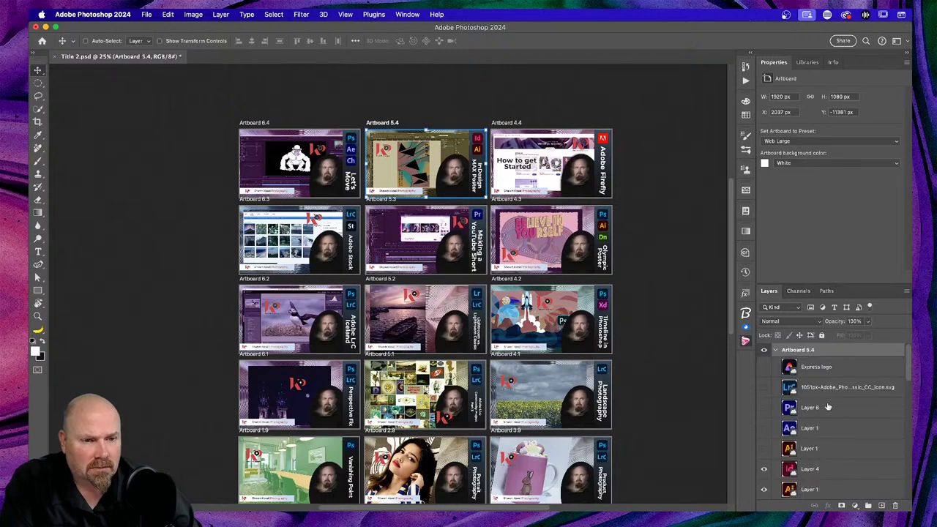
double_click(782, 64)
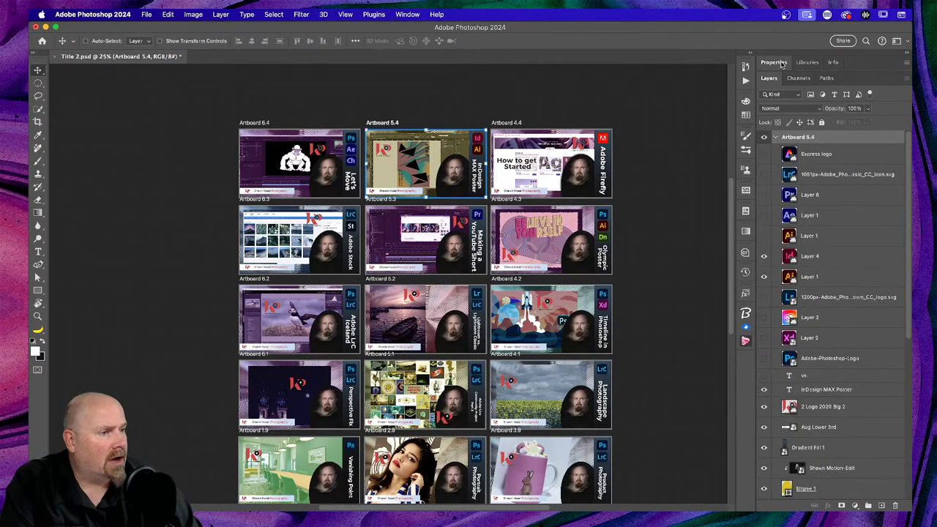
scroll(846, 418, "down", 3)
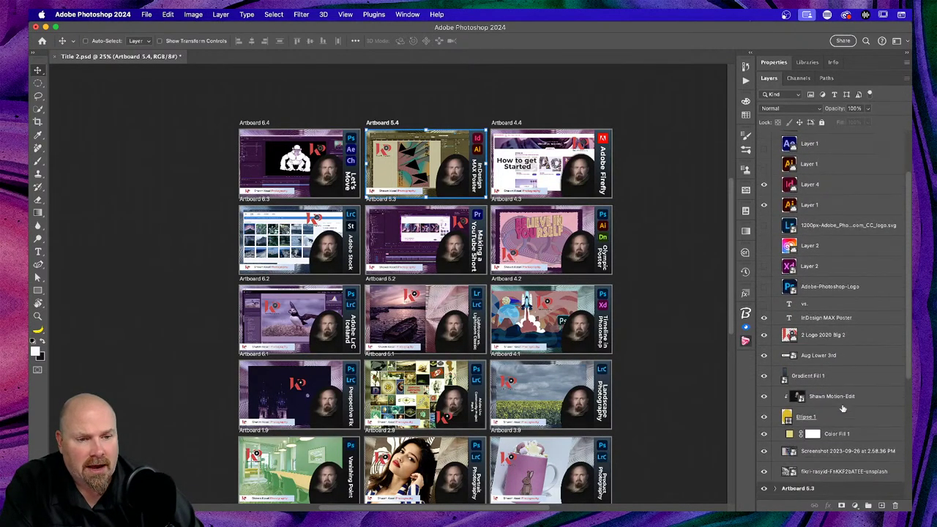
Replace the Screenshot 2023-09-26 layer with the new Light Trail posters screenshot from Finder
left_click(854, 454)
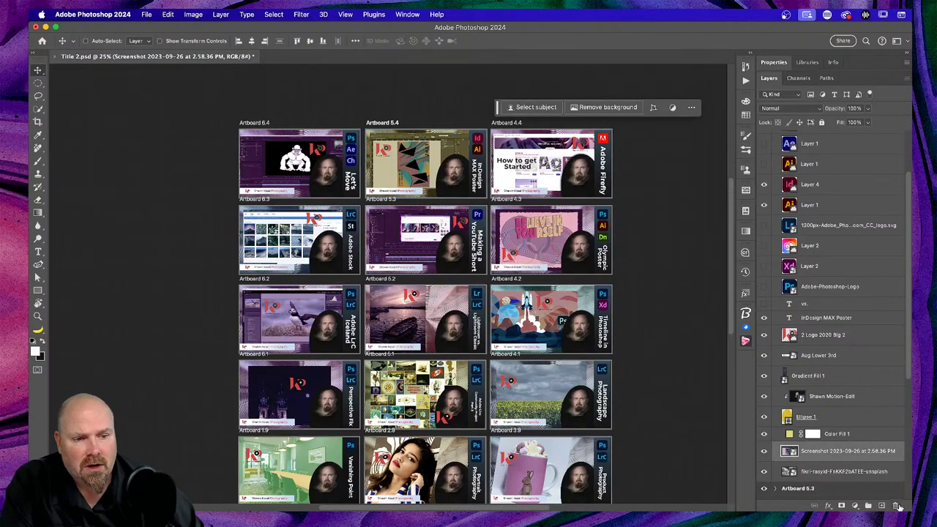
left_click(896, 506)
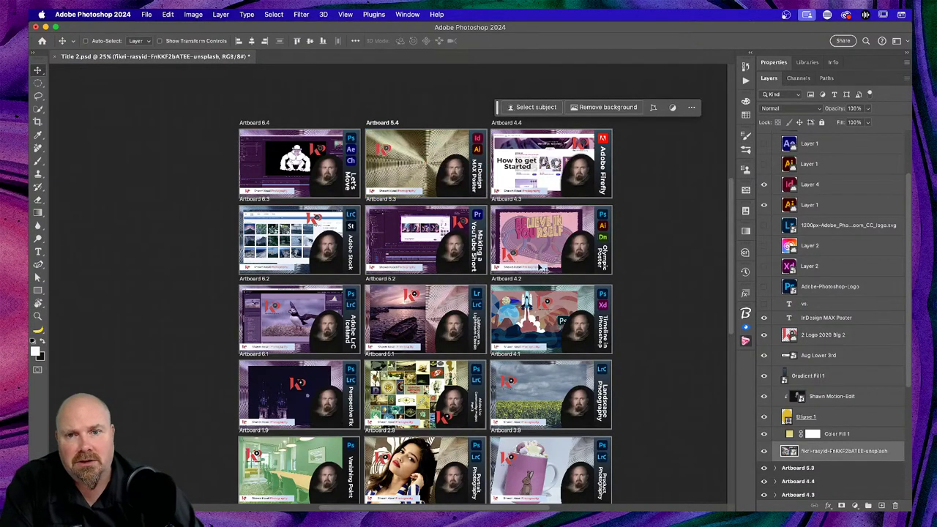
key("super+Tab")
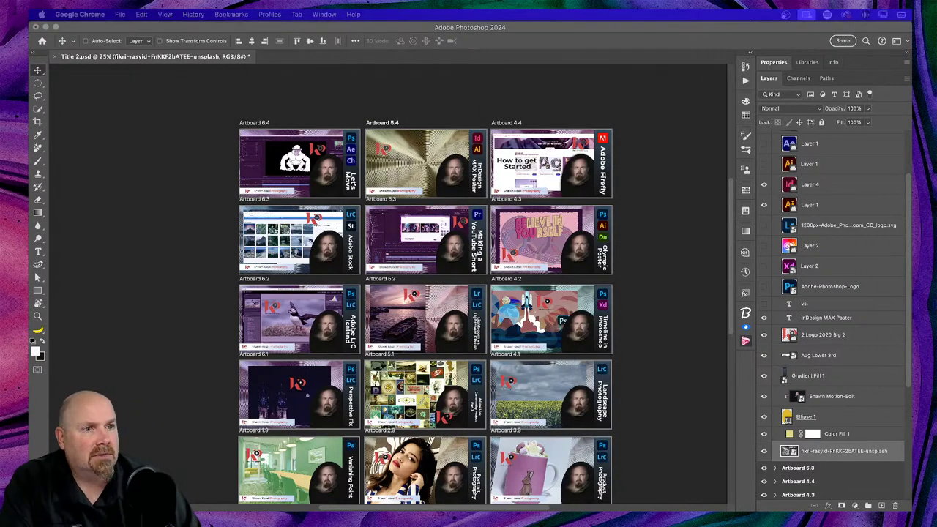
key("super+Tab")
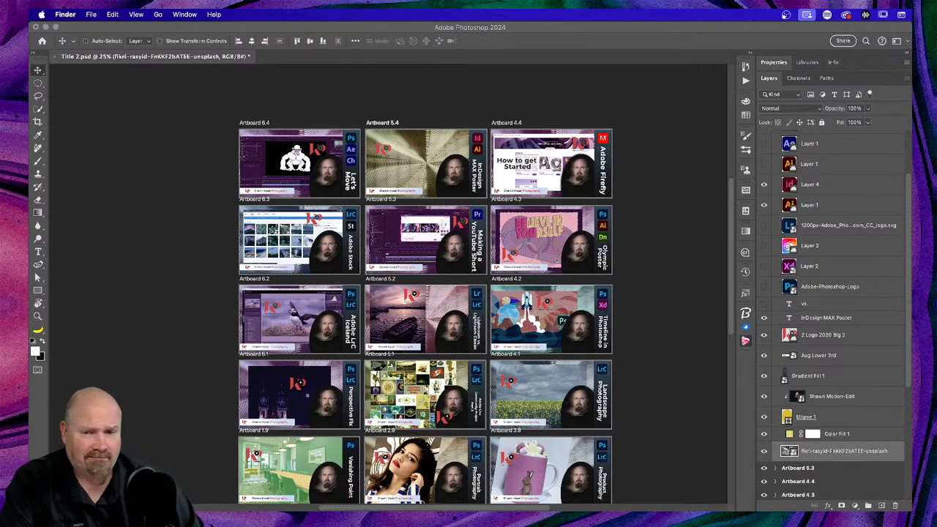
left_click(406, 160)
Free Transform the new screenshot: nudge it left and scale it down slightly to fit
key("super+t")
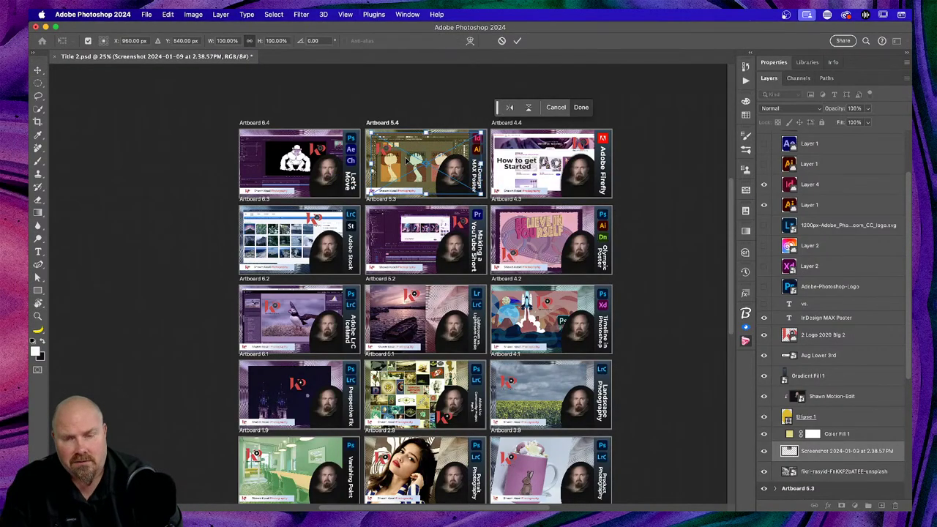
key("super+equal")
key("super+equal")
key("super+equal")
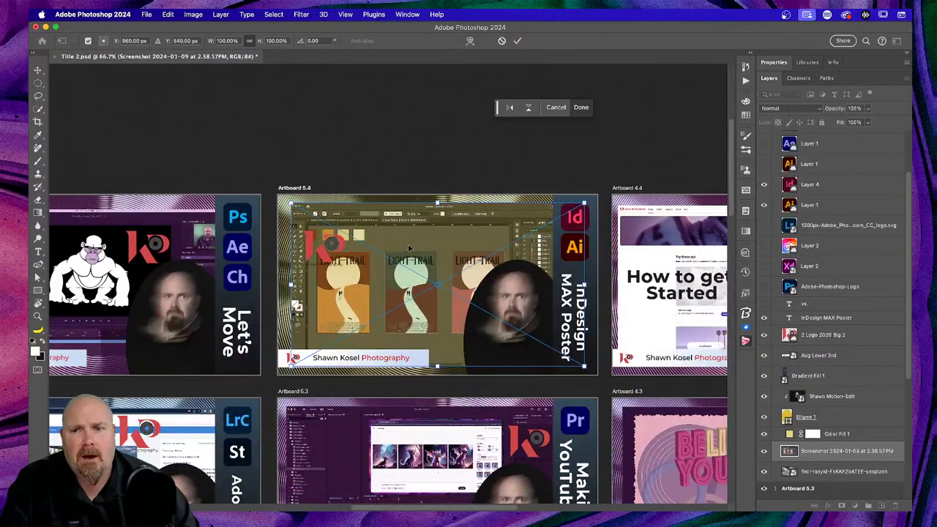
left_click_drag(409, 248, 403, 248)
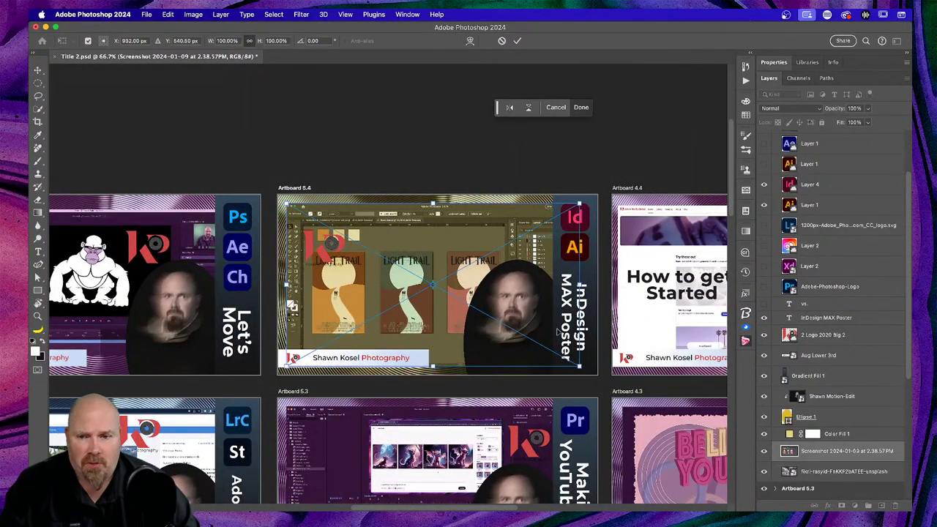
left_click_drag(580, 364, 558, 355)
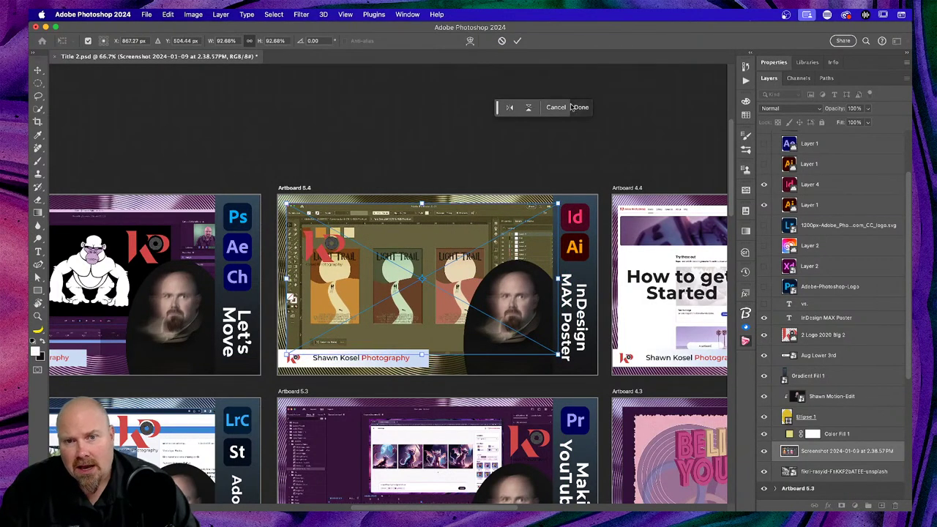
left_click(517, 40)
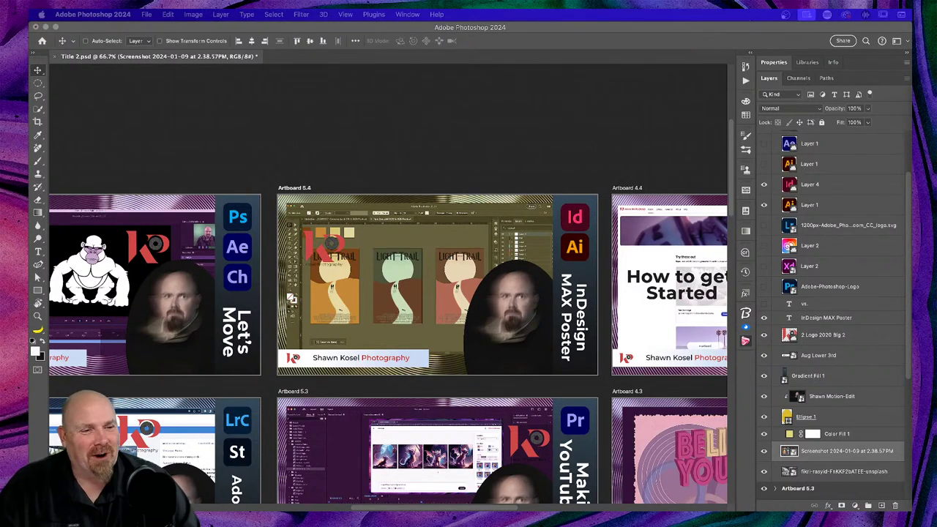
key("super+Tab")
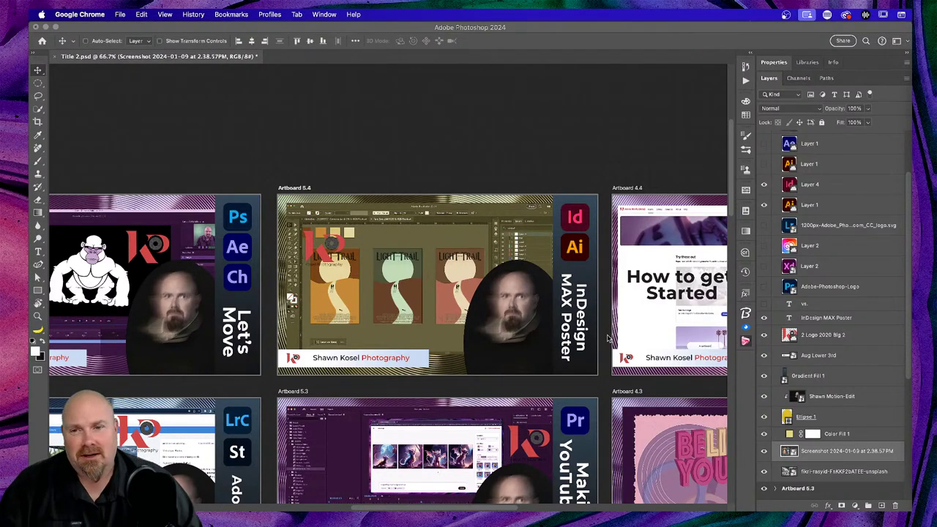
left_click(847, 335)
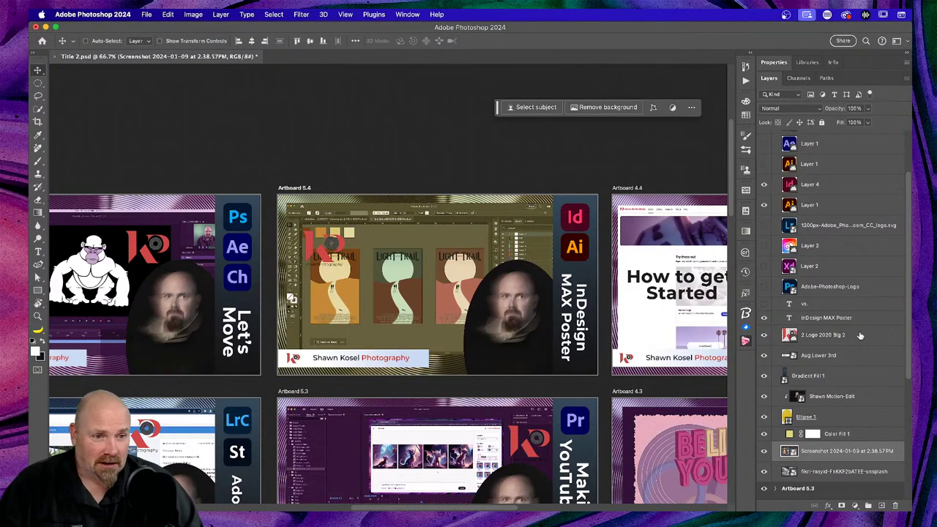
Move the K logo to Artboard 5.4's top centre and show the Express logo
left_click(860, 334)
left_click_drag(329, 262, 461, 237)
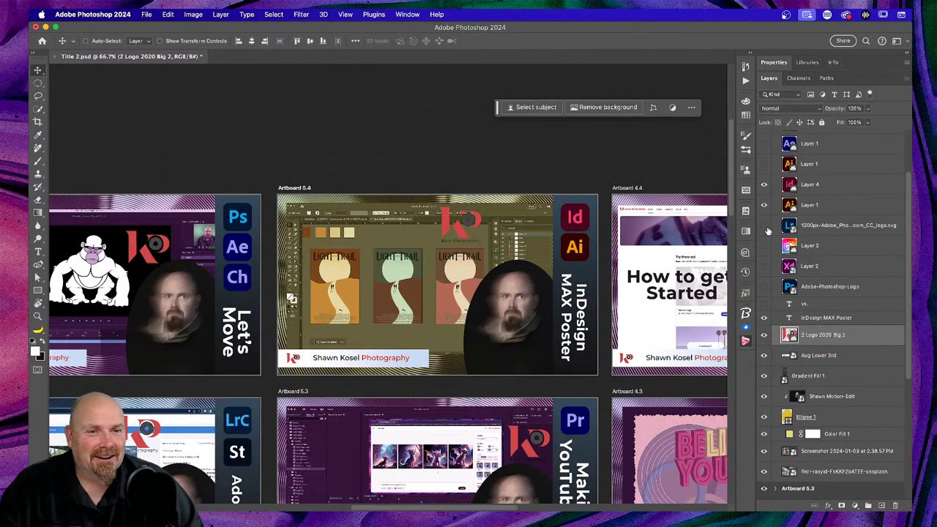
scroll(768, 258, "up", 3)
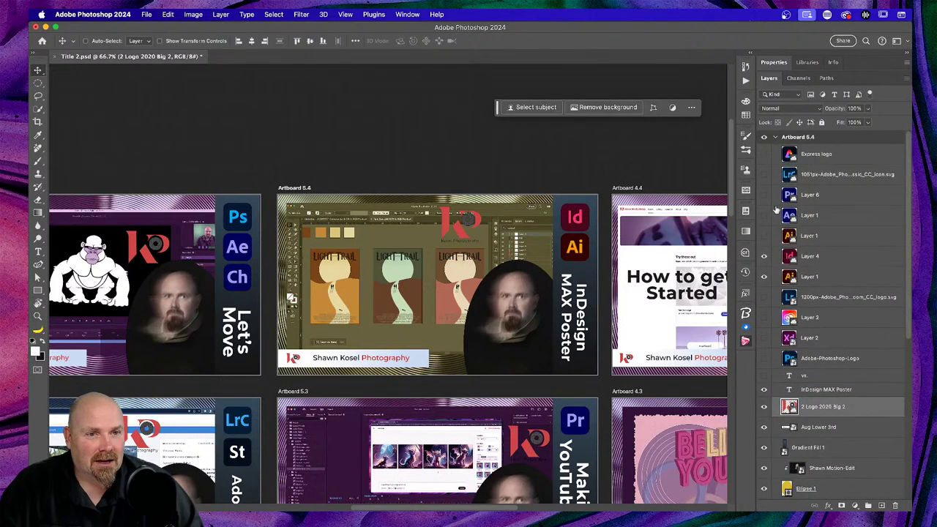
left_click(764, 154)
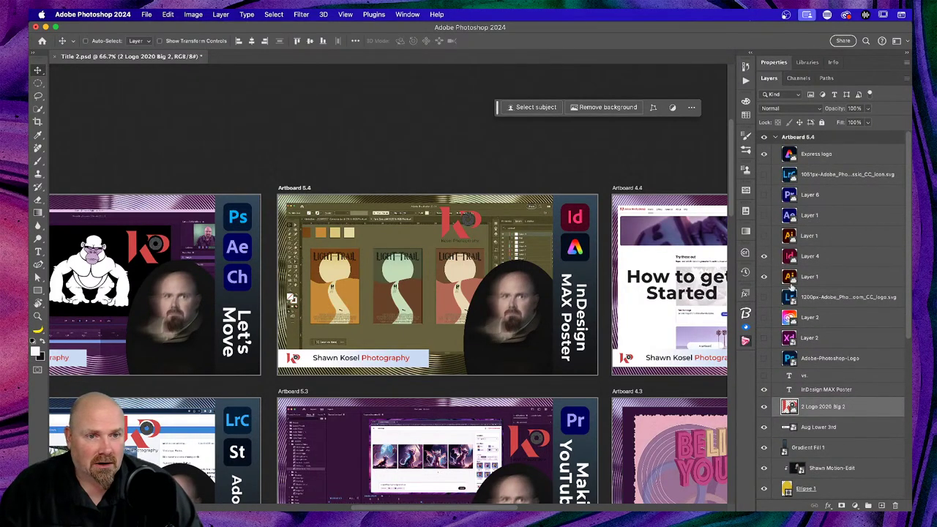
Move the Ai icon into the top slot and hide the InDesign icon layer
left_click(828, 236)
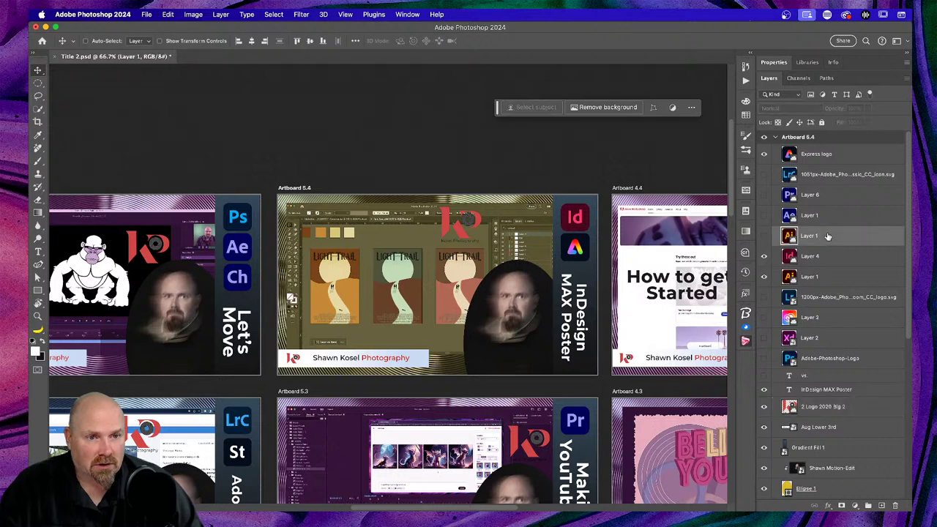
left_click(821, 278)
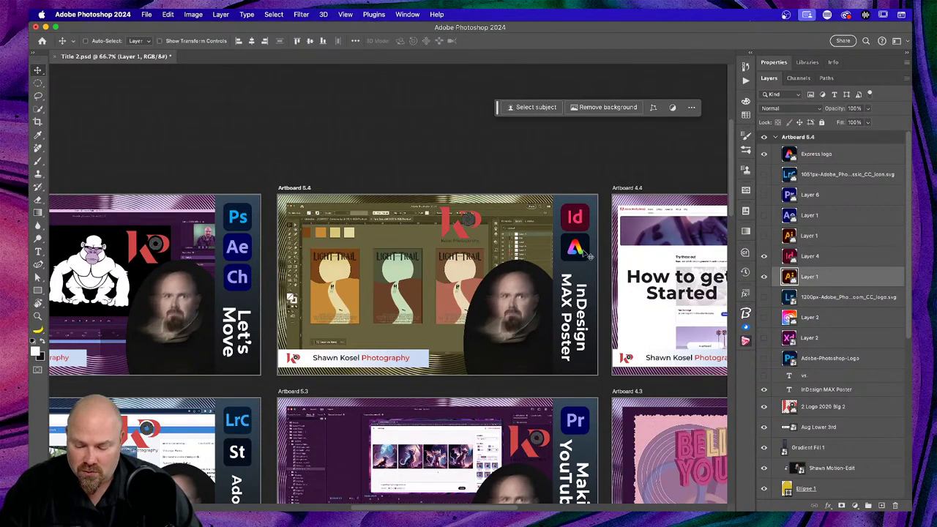
left_click_drag(590, 256, 584, 225)
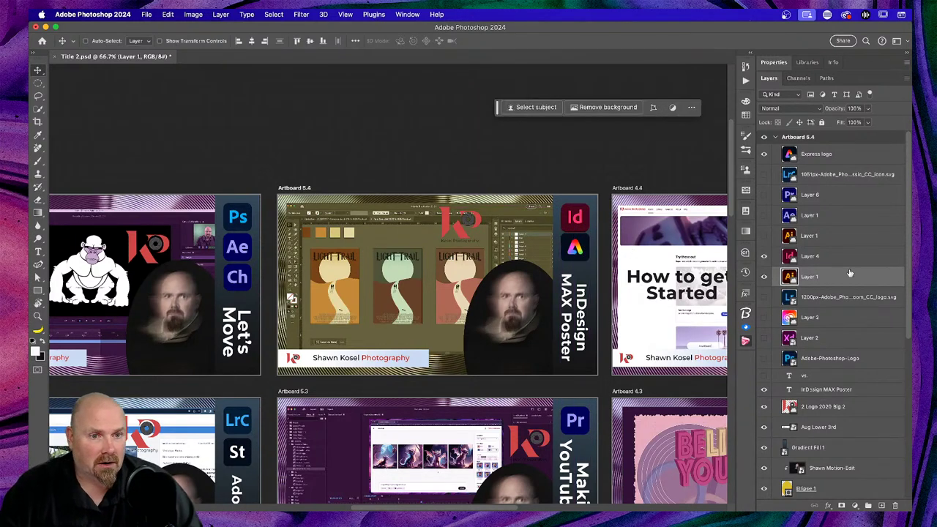
left_click(763, 257)
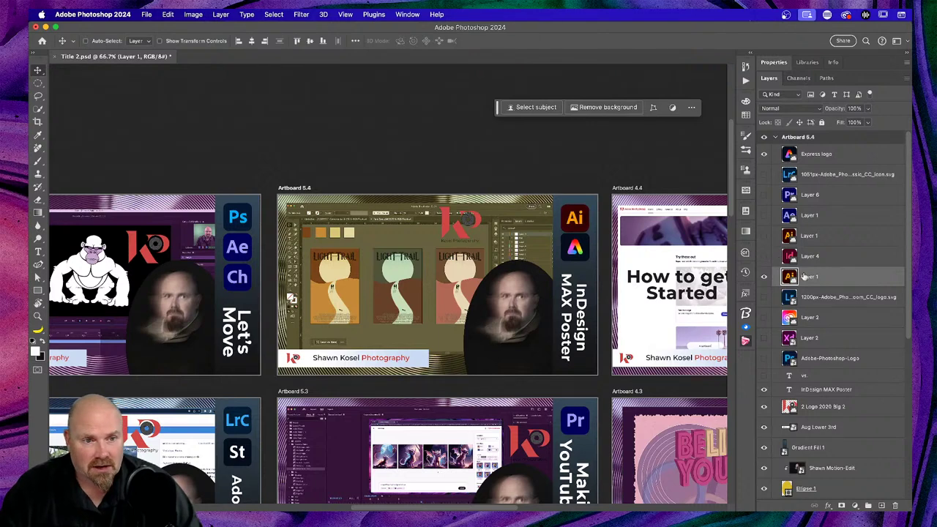
scroll(778, 269, "down", 5)
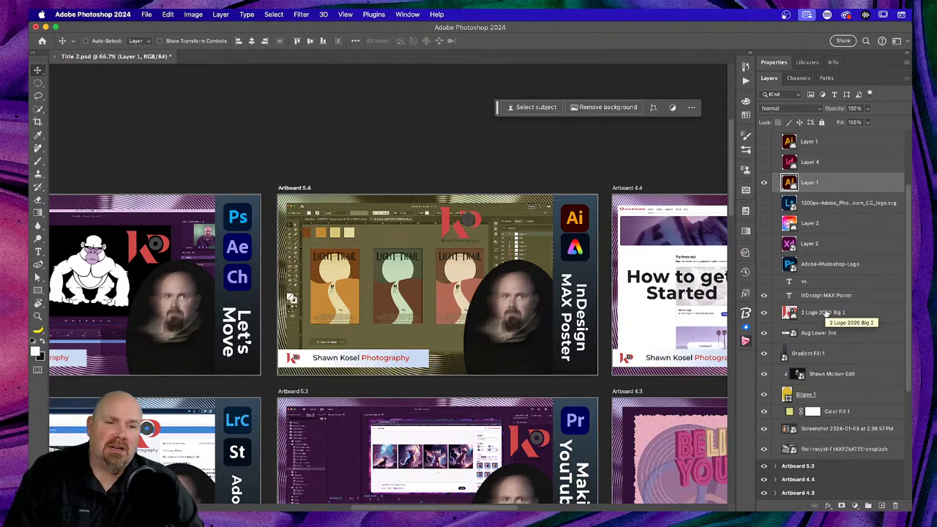
Replace the vertical 'InDesign MAX Poster' title text with 'Light-n-Art Movie Poster' and commit it
left_click(814, 296)
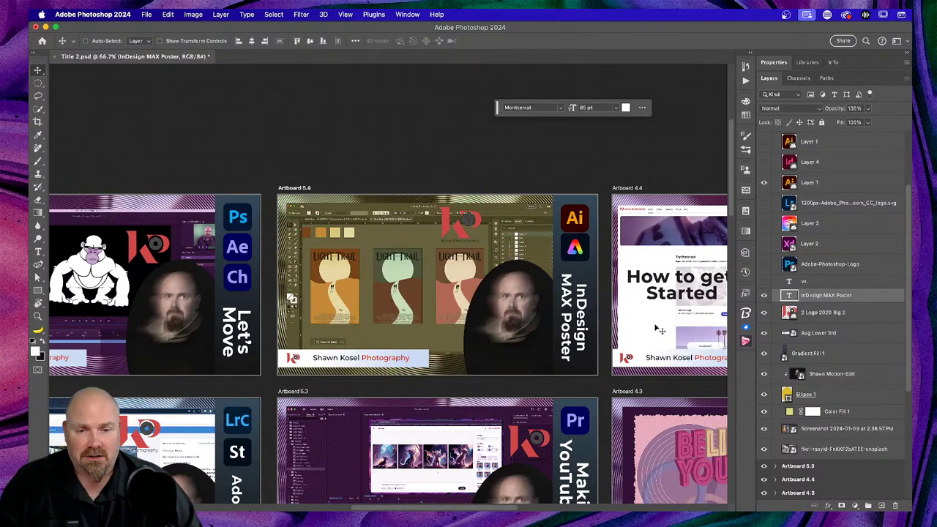
key("t")
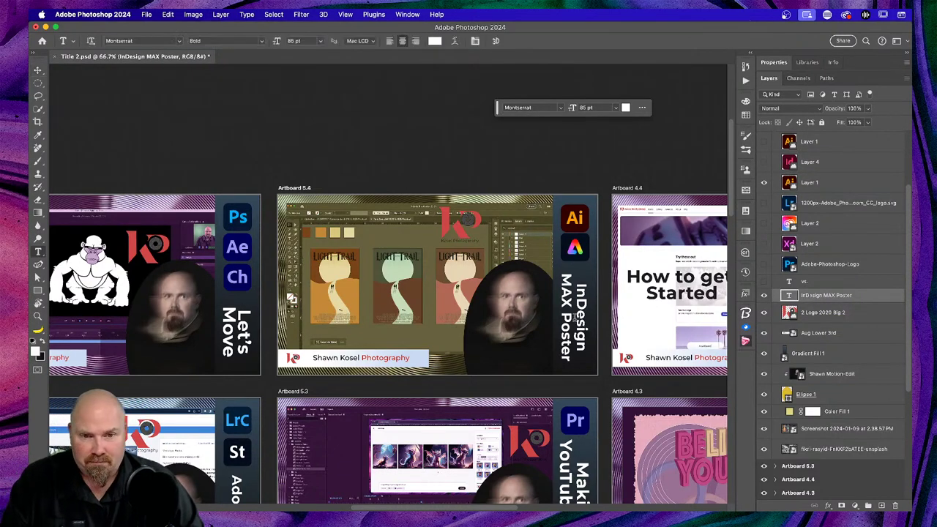
left_click(580, 316)
key("super+a")
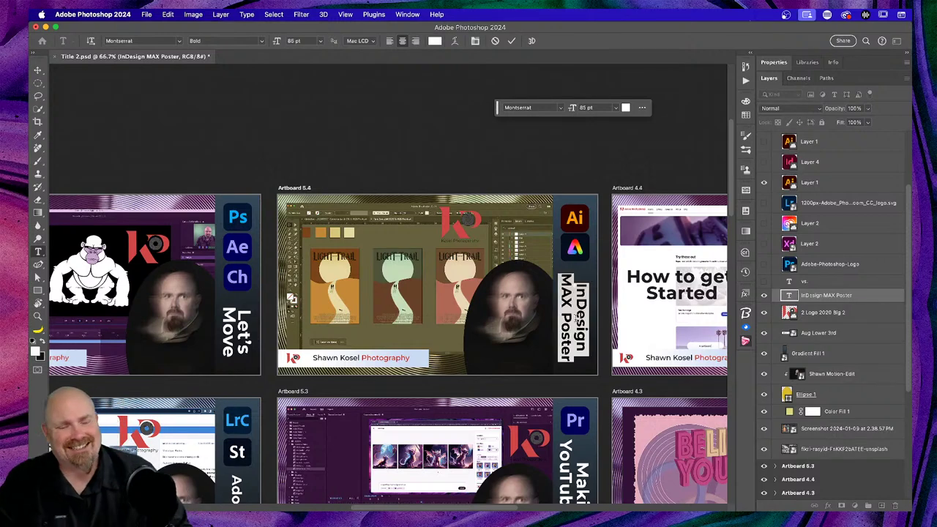
type("Light")
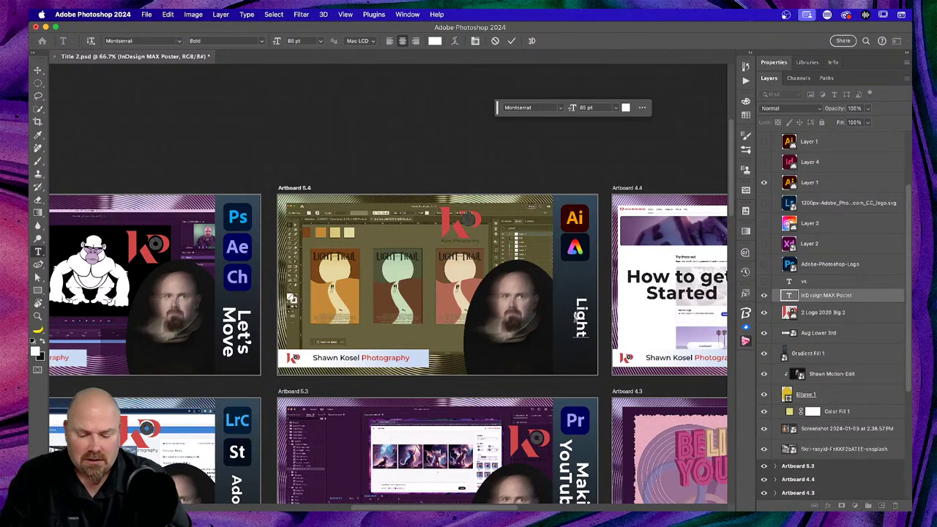
type(" n-Art")
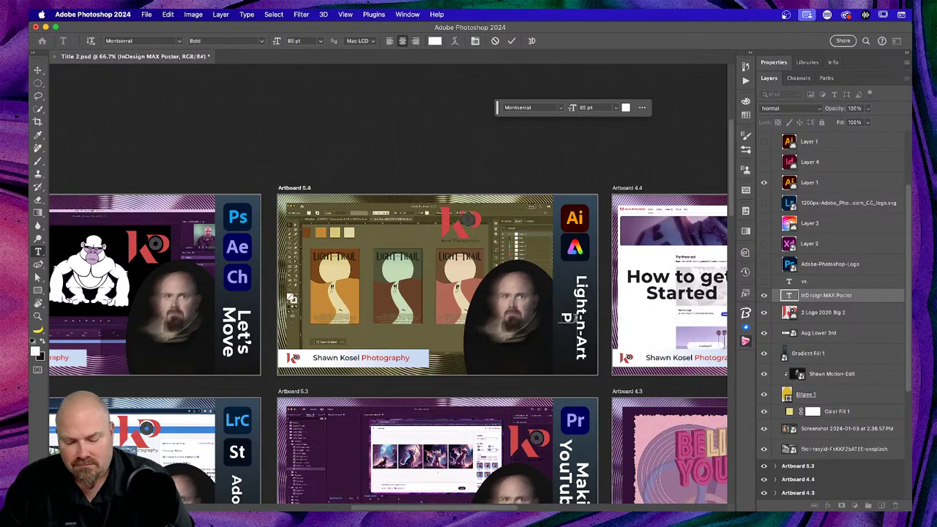
type("Movie")
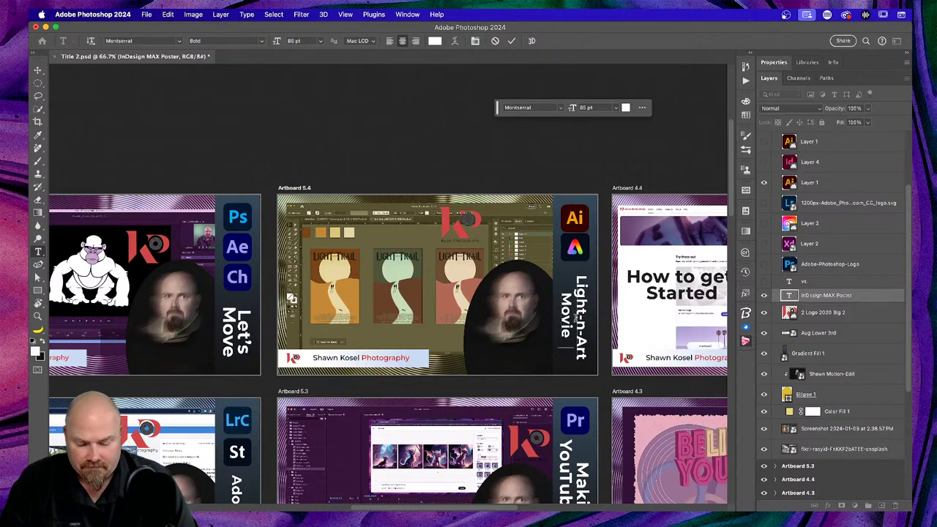
type(" Poster")
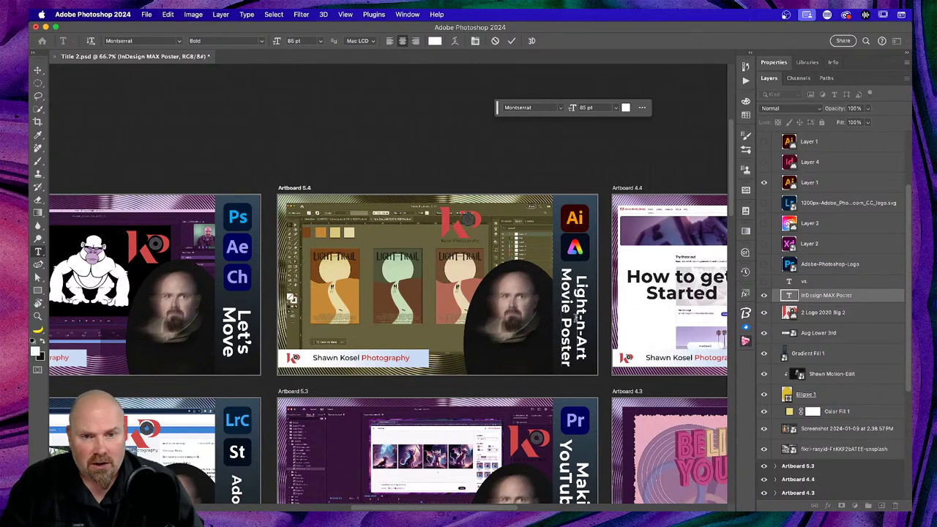
left_click(39, 69)
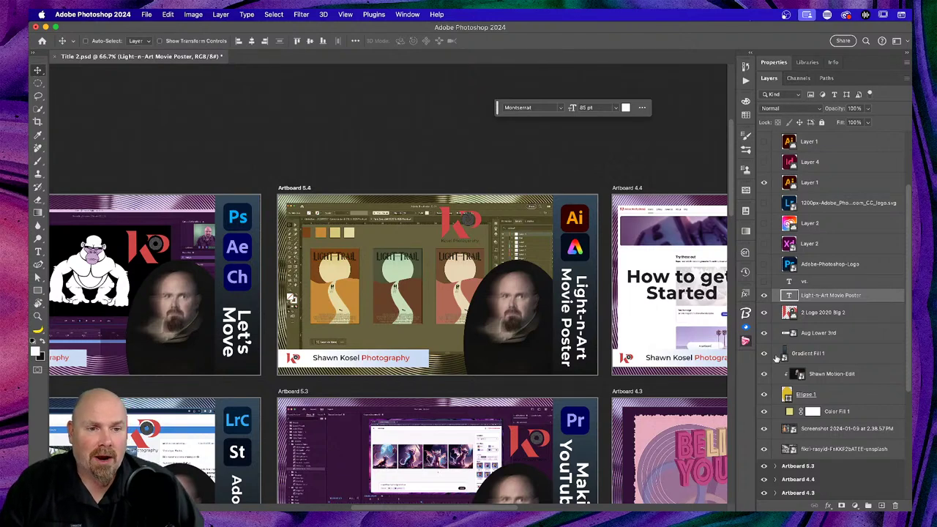
Align the title within a selection of the dark right-hand strip, then deselect
left_click(38, 83)
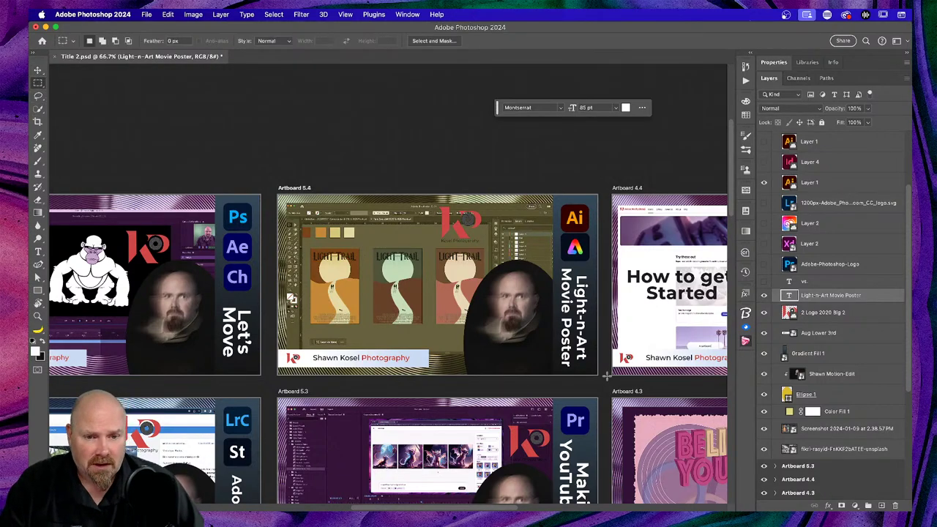
left_click_drag(597, 375, 553, 262)
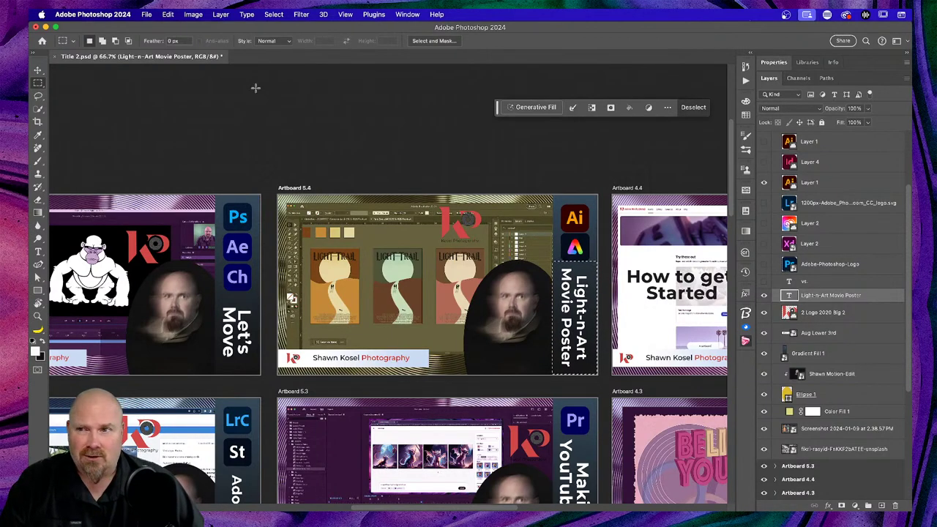
key("v")
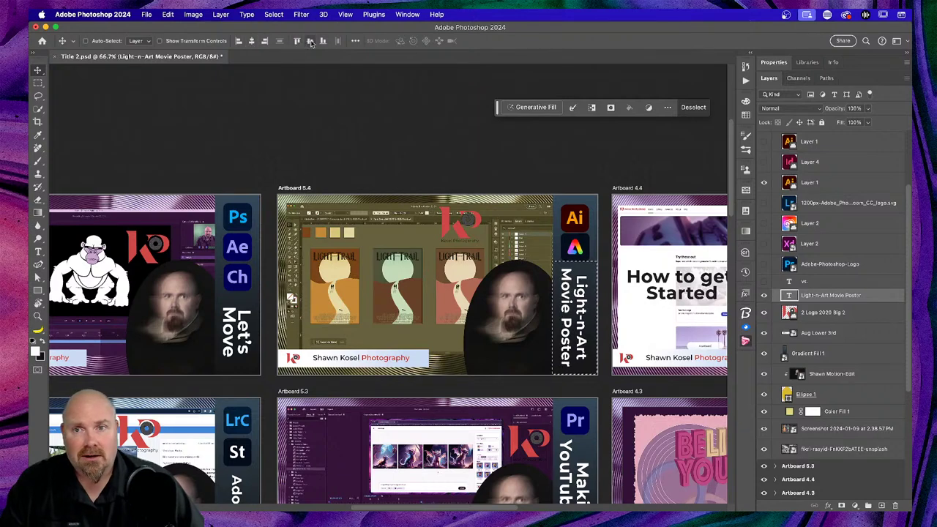
key("super+d")
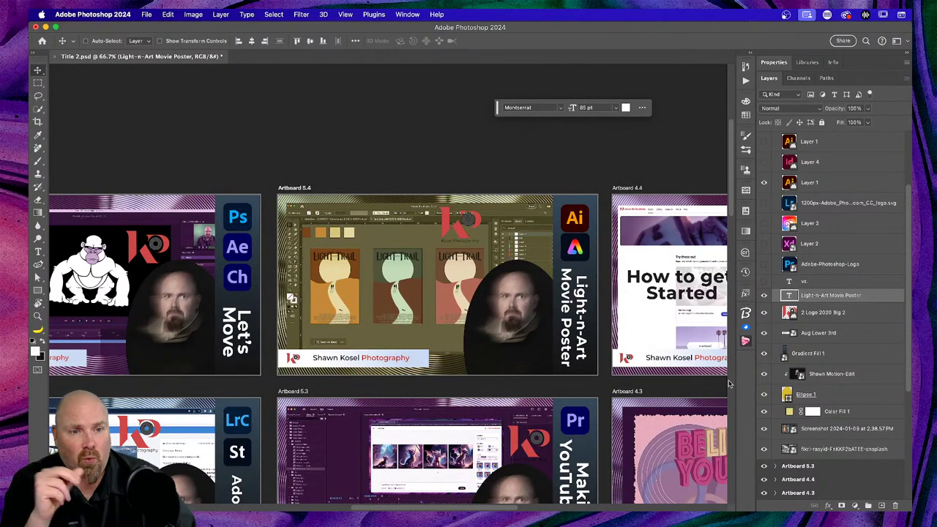
Recolour the Color Fill 1 tint from yellow to periwinkle blue (8083e2)
double_click(790, 412)
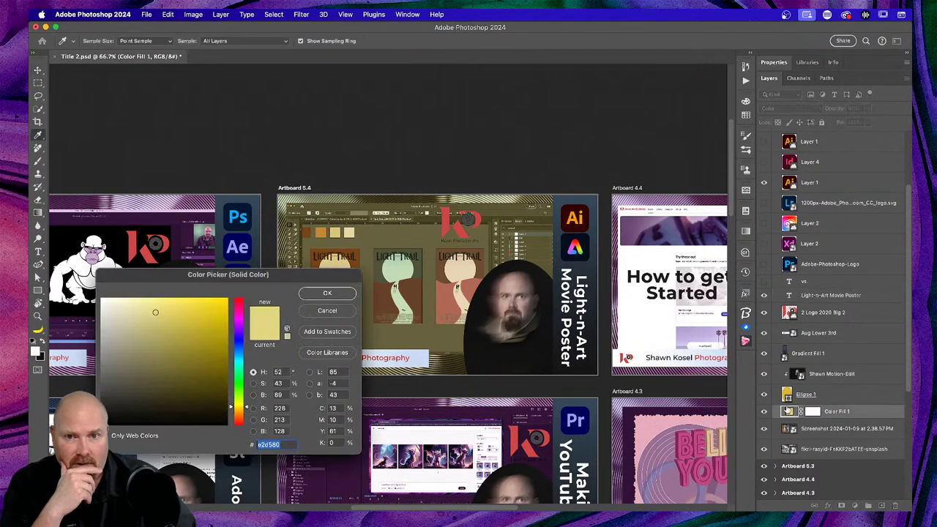
left_click_drag(279, 283, 383, 110)
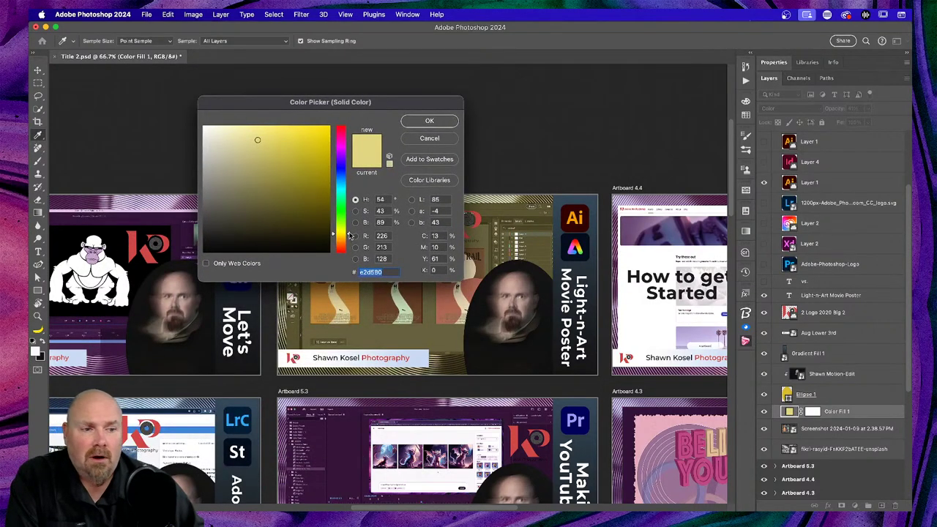
left_click_drag(350, 235, 349, 168)
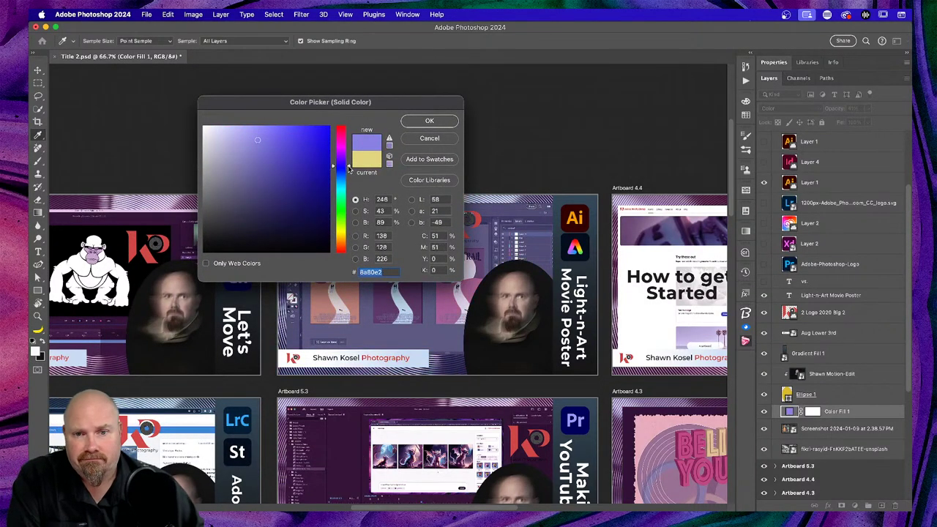
left_click_drag(333, 107, 211, 71)
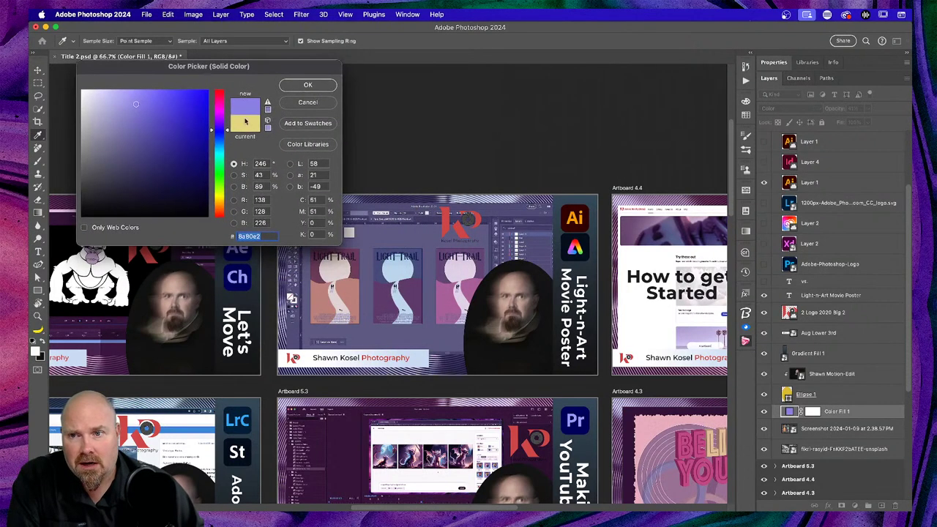
mouse_move(226, 134)
left_mouse_down()
mouse_move(226, 145)
mouse_move(226, 133)
left_mouse_up()
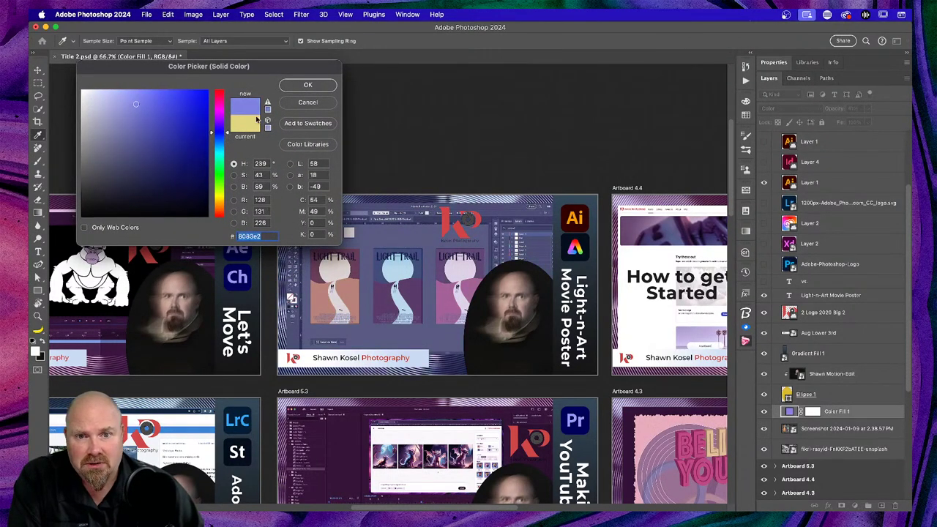
left_click(301, 86)
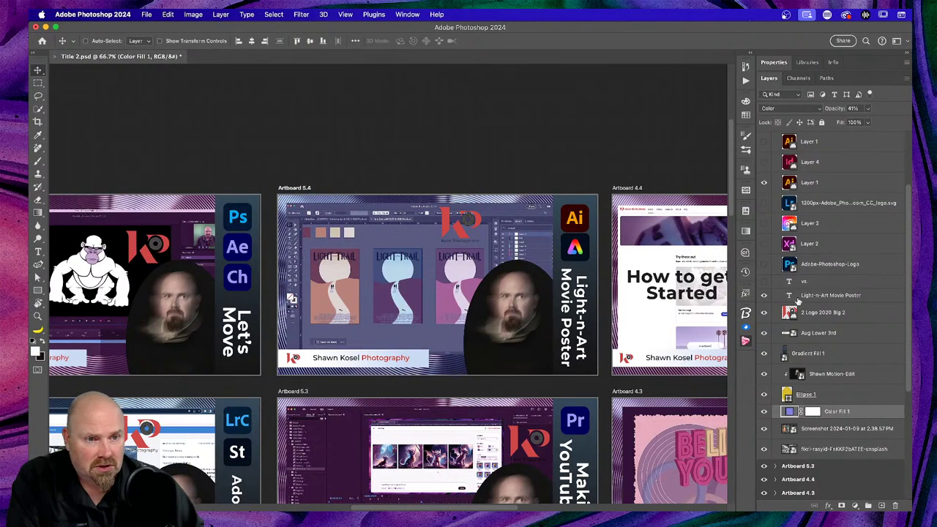
Nudge the 2 Logo 2020 Big 2 logo slightly left, then collapse and select Artboard 5.4
left_click(830, 315)
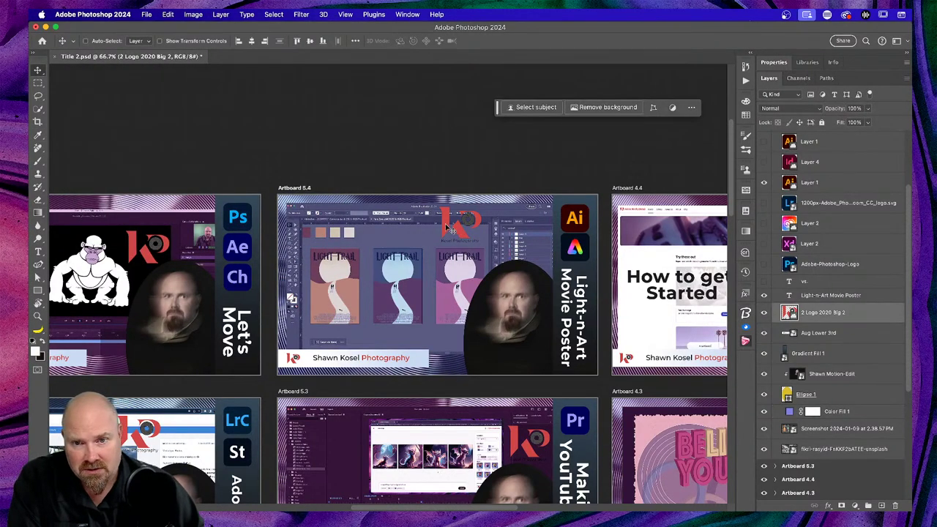
left_click_drag(447, 227, 426, 230)
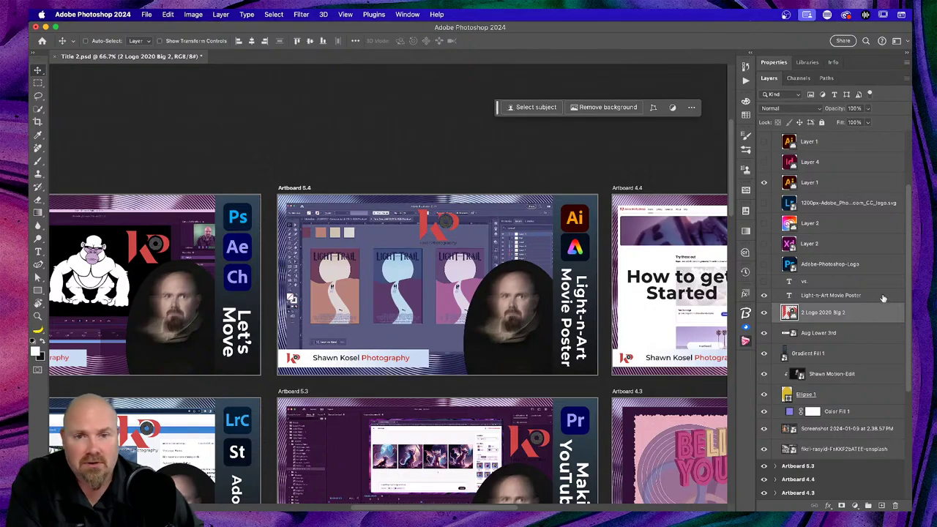
scroll(874, 289, "up", 3)
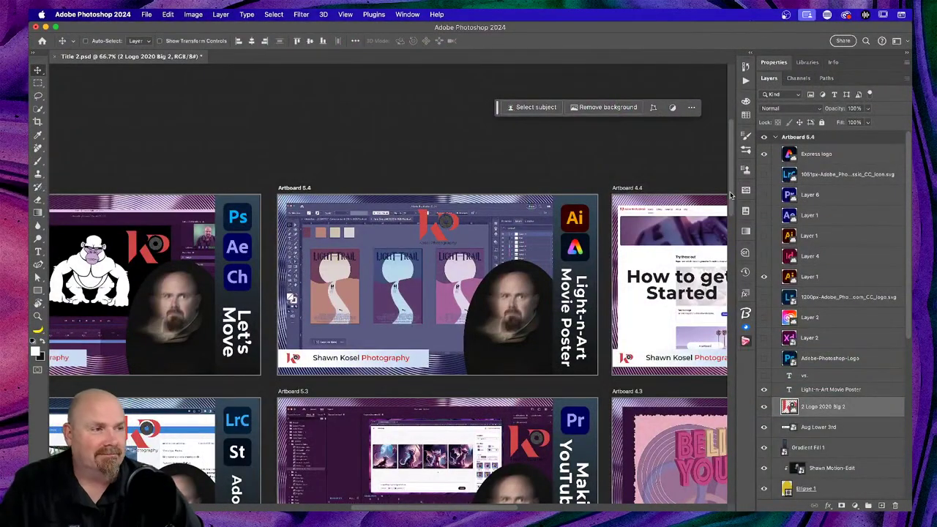
scroll(566, 276, "down", 5)
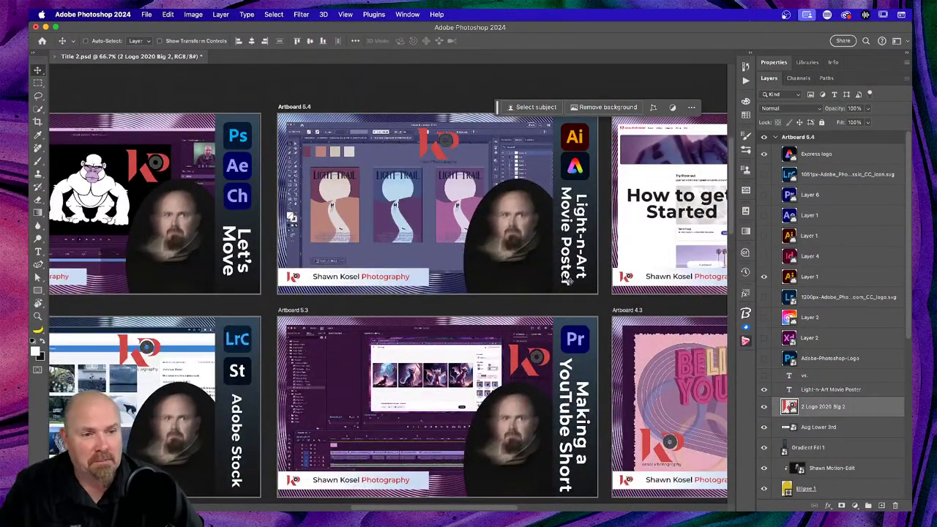
scroll(537, 268, "up", 1)
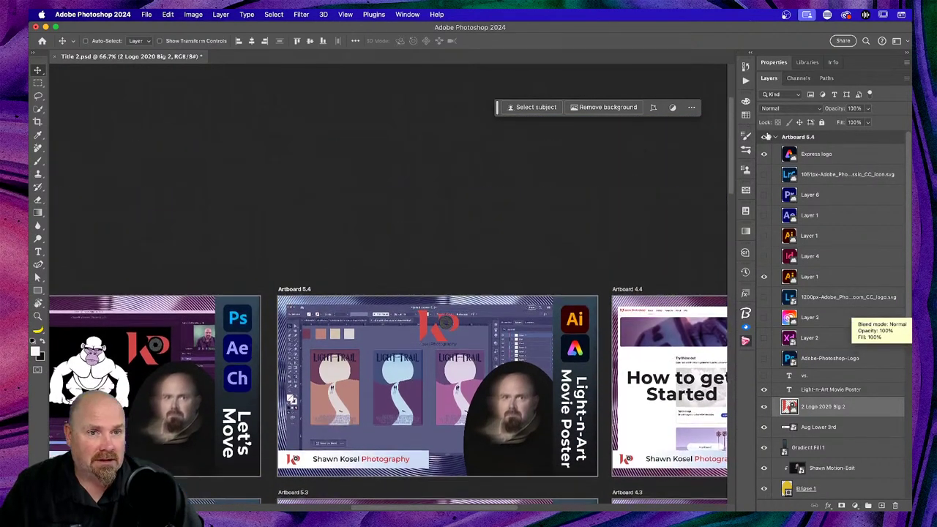
left_click(809, 138)
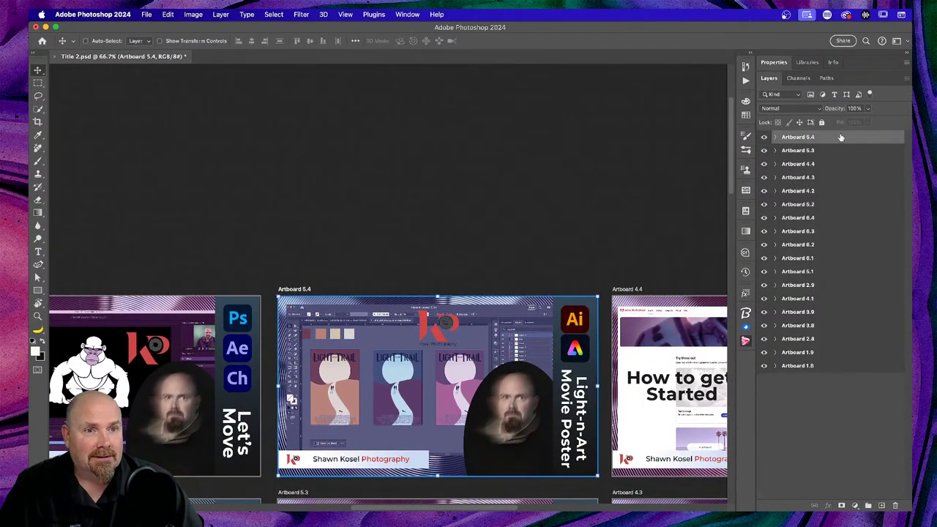
Quick Export Artboard 5.4 as an image saved to the Desktop
right_click(840, 137)
left_click(861, 141)
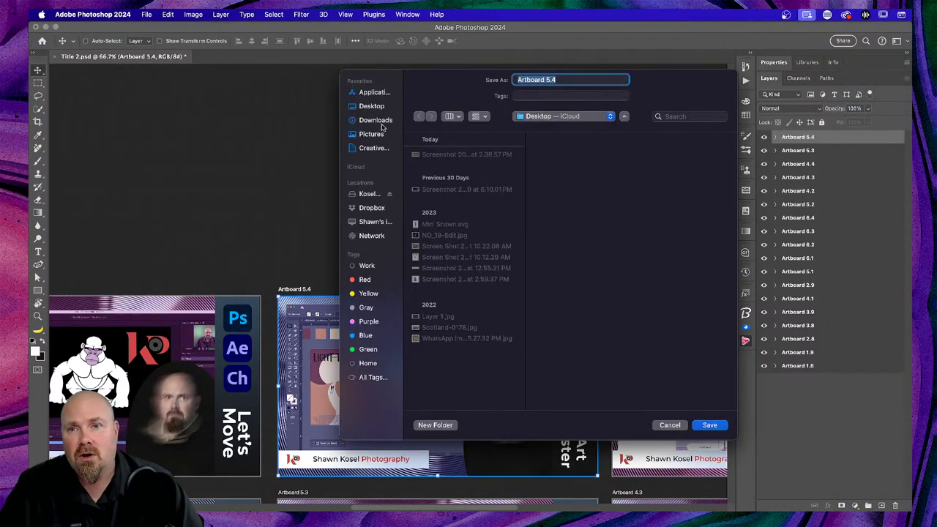
left_click(370, 106)
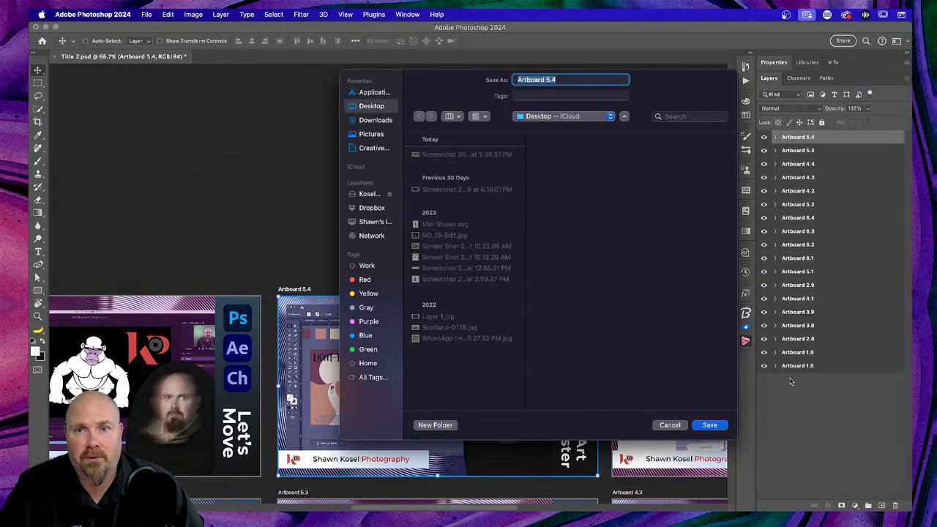
left_click(718, 431)
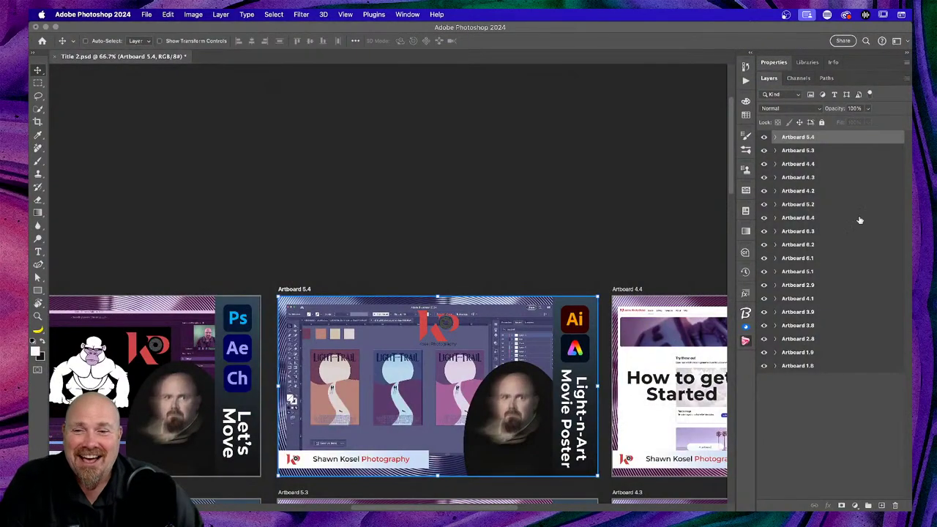
Leave the Photoshop artboards and bring Chrome's Behance Live page to the front
scroll(359, 255, "down", 10)
scroll(384, 258, "up", 5)
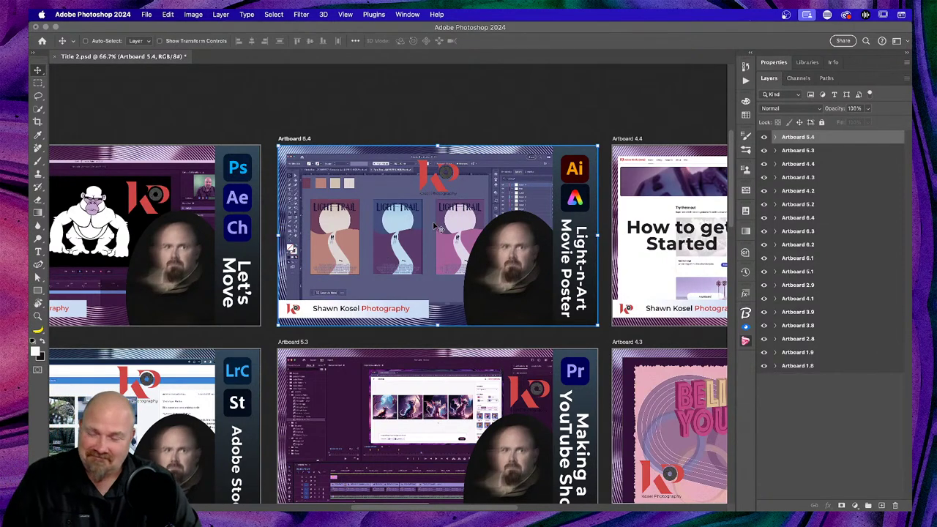
key("super+Tab")
key("super+Tab")
key("super+Tab")
key("super+Tab")
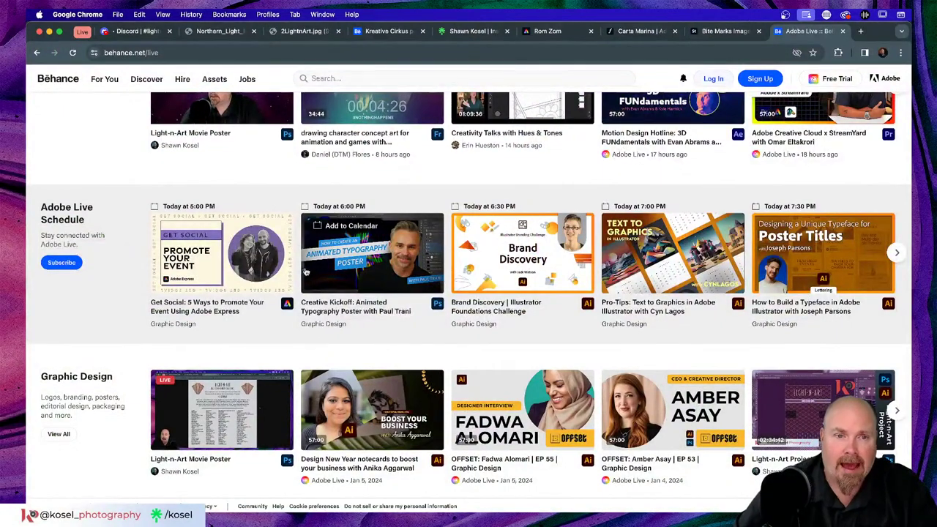
mouse_move(396, 265)
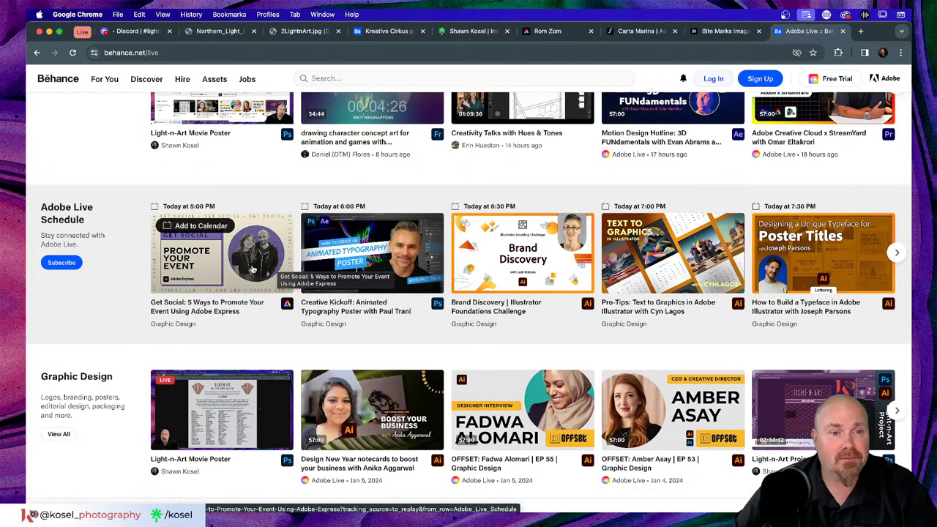
mouse_move(248, 271)
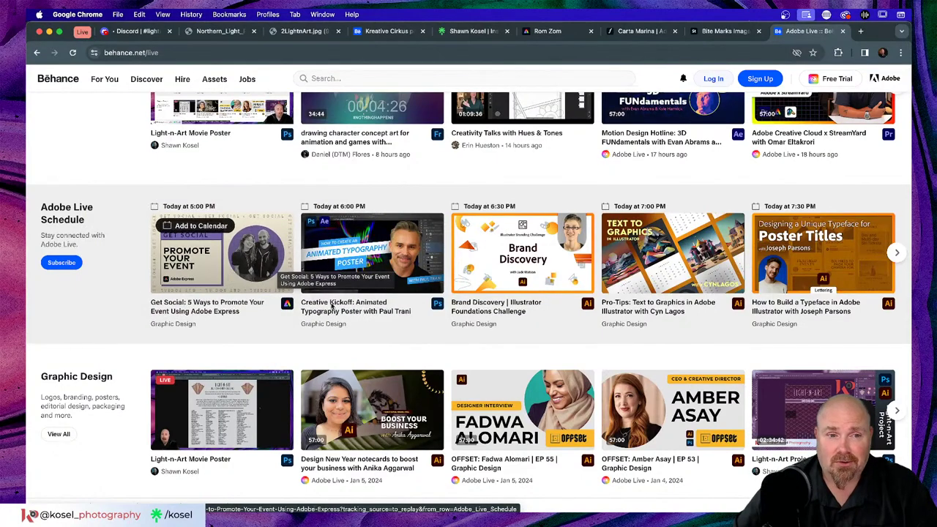
mouse_move(574, 272)
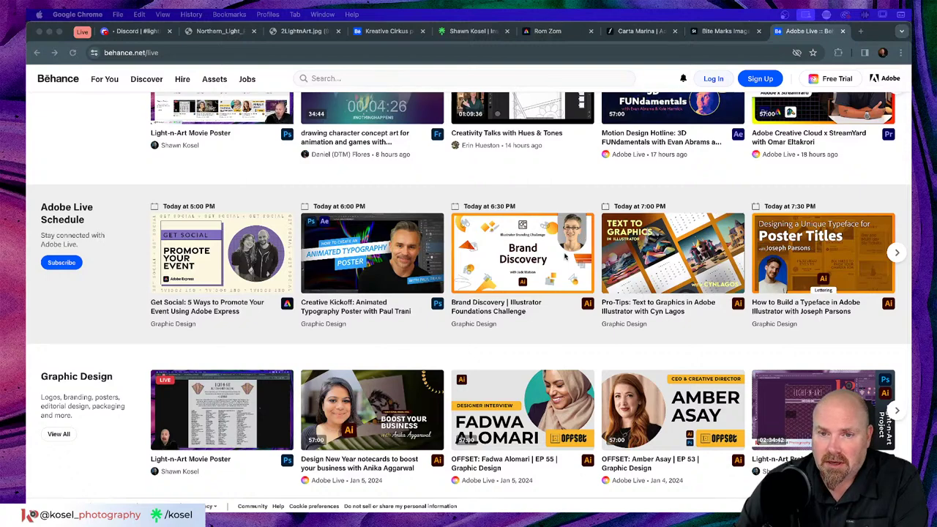
Scroll the Adobe Live Schedule carousel to later streams like Aaron Draplin and Creative Dezine
scroll(568, 255, "right", 5)
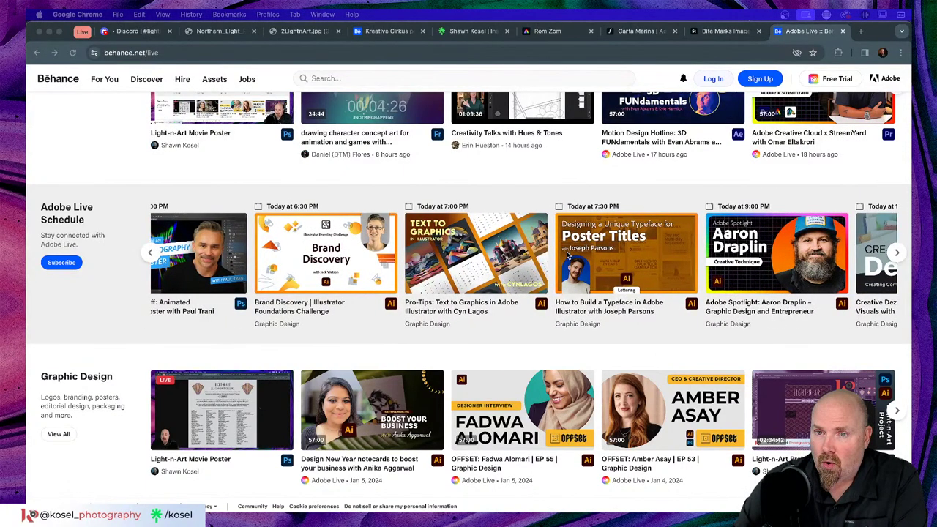
scroll(567, 255, "right", 6)
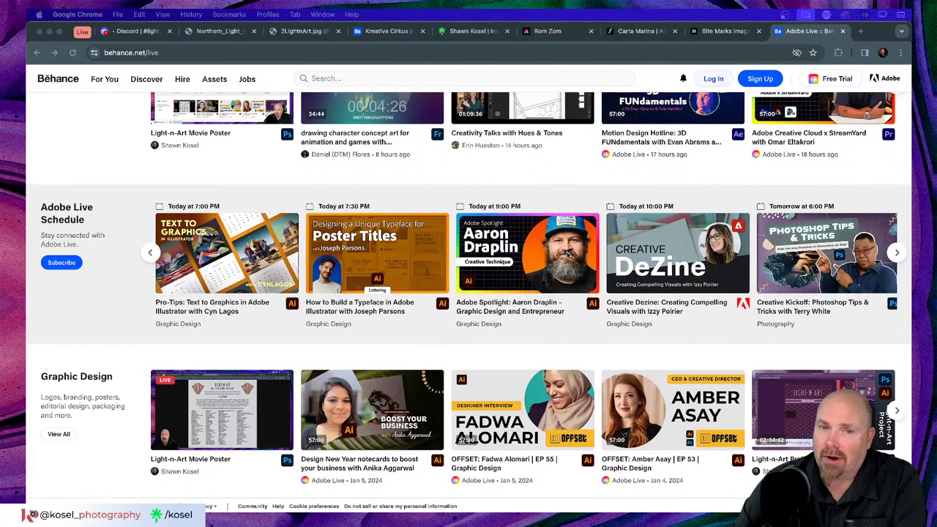
scroll(568, 255, "right", 1)
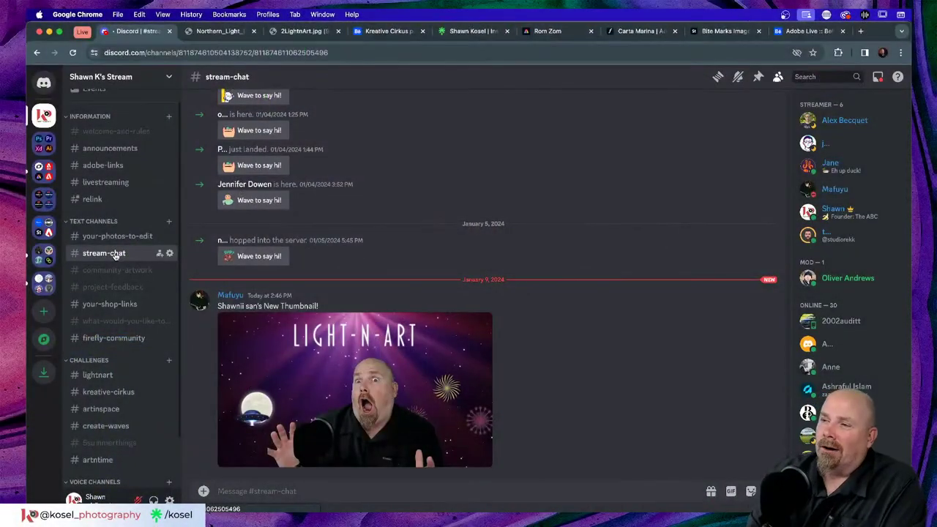
left_click(298, 406)
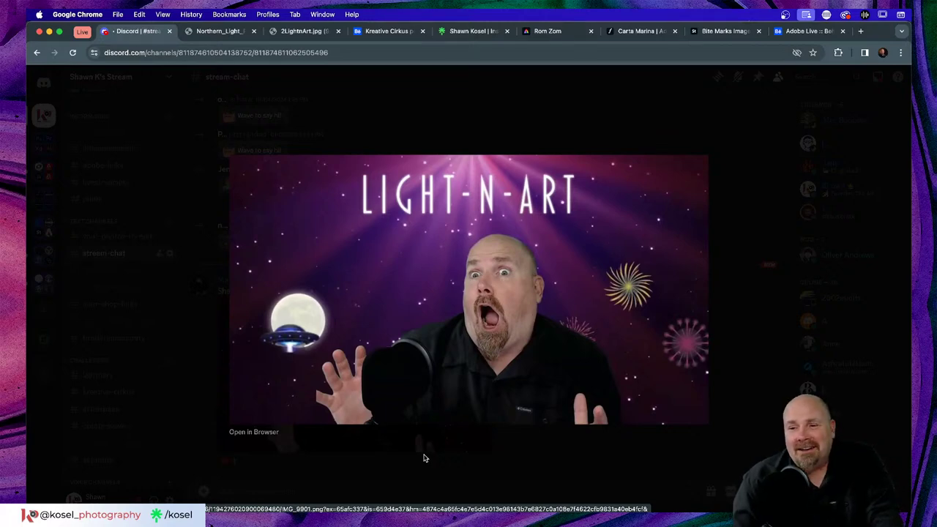
left_click(508, 130)
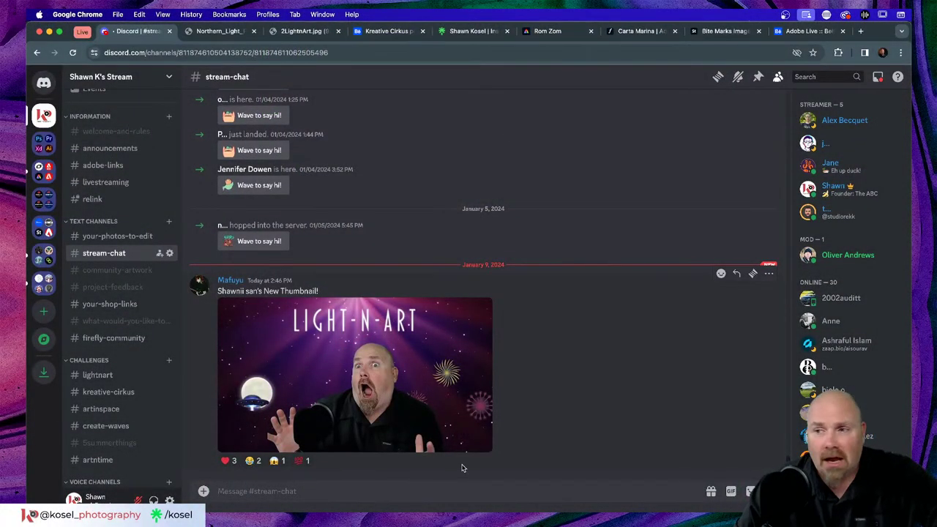
Enlarge the posted Light-n-Art thumbnail and copy the image to the clipboard
left_click(334, 344)
right_click(459, 301)
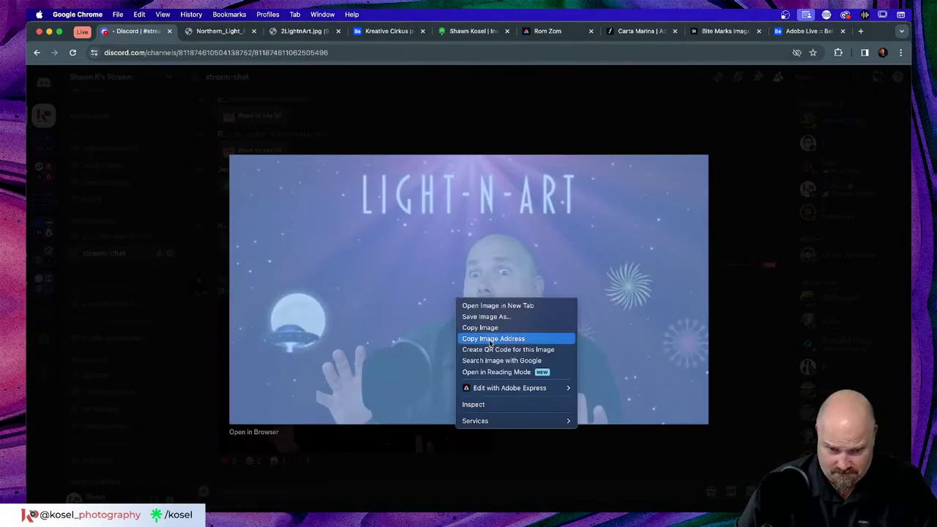
left_click(469, 329)
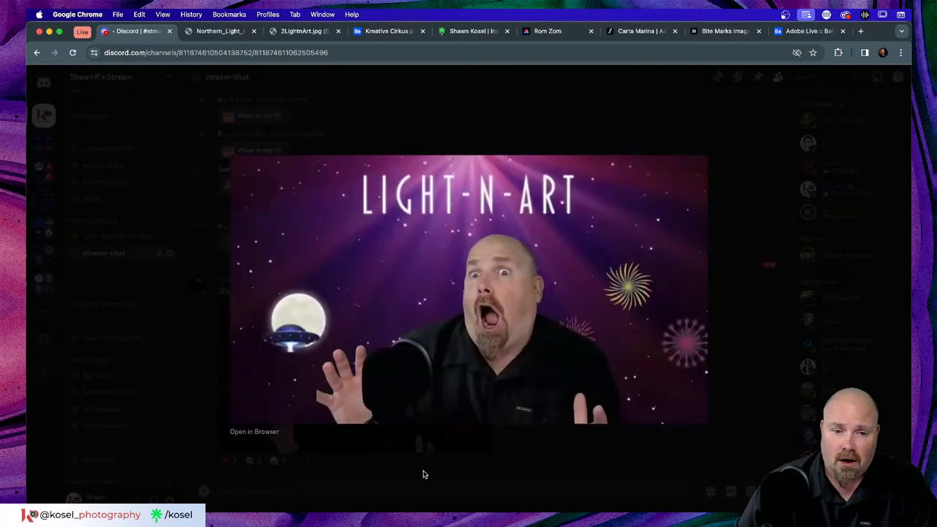
left_click(422, 473)
right_click(338, 357)
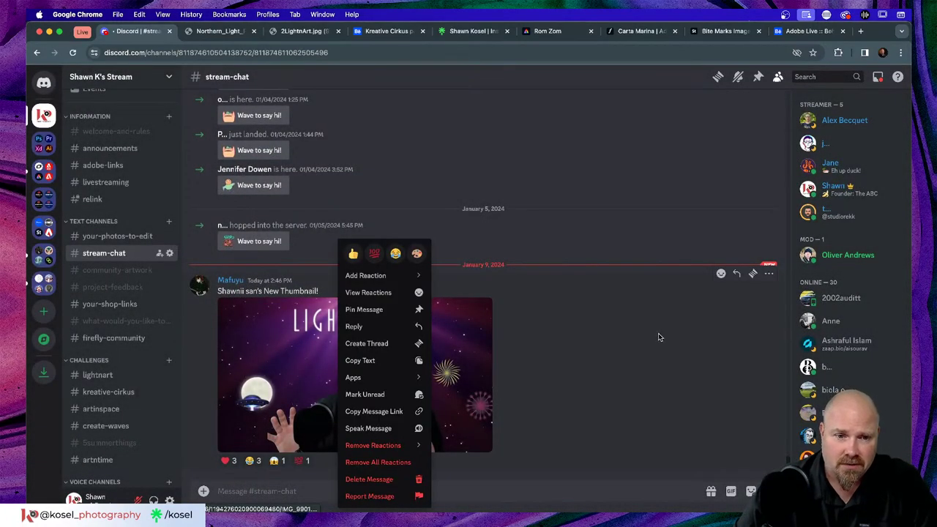
key("Escape")
Save the thumbnail image as IMG_9901 into the Downloads folder
left_click(476, 322)
right_click(485, 311)
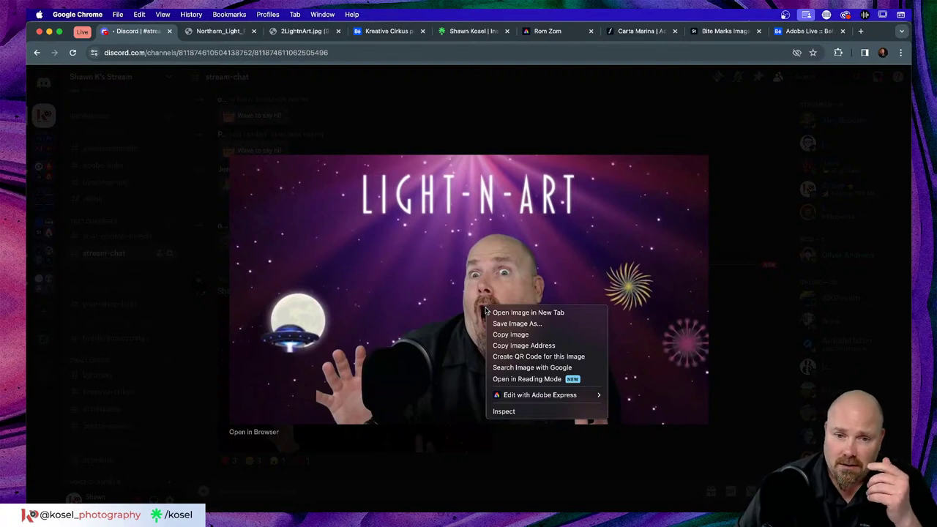
left_click(523, 324)
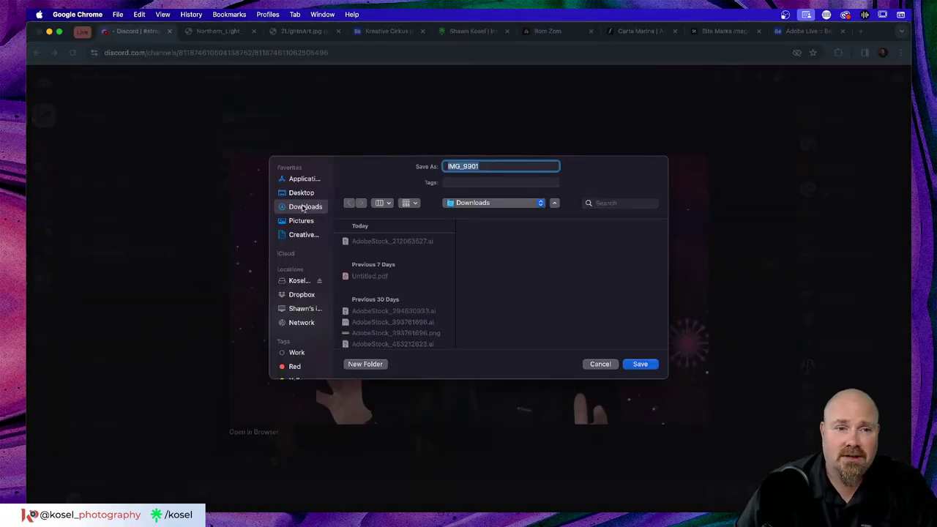
left_click(641, 364)
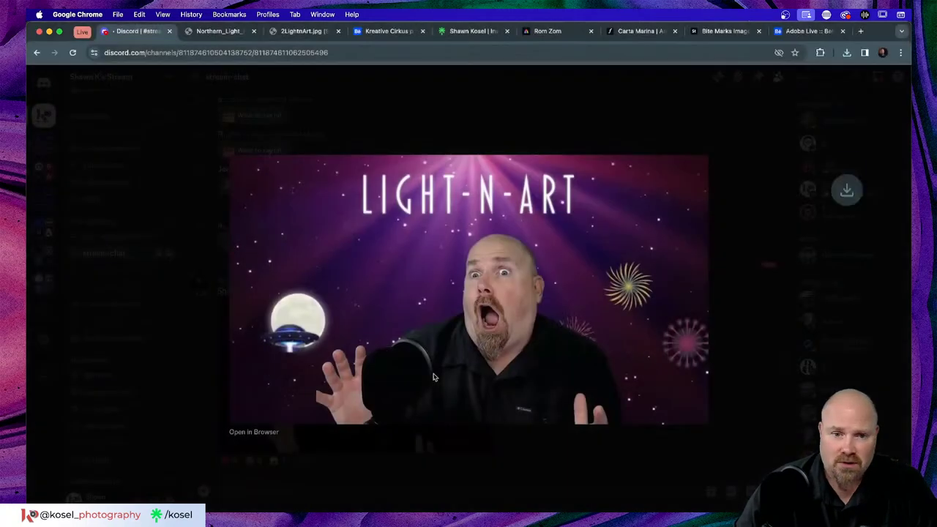
left_click(510, 504)
key("super+Tab")
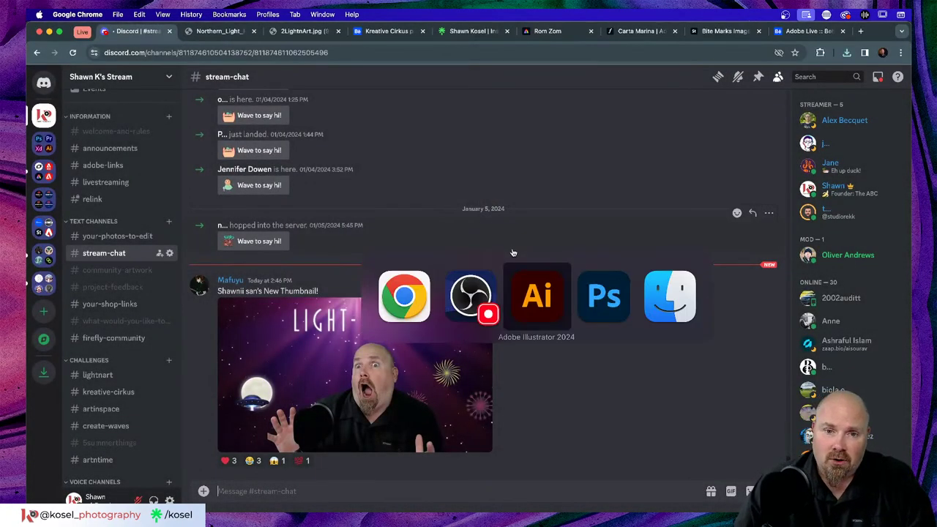
Back in Photoshop, expand Artboard 5.4 in the Layers panel
key("super+Tab")
scroll(431, 192, "right", 3)
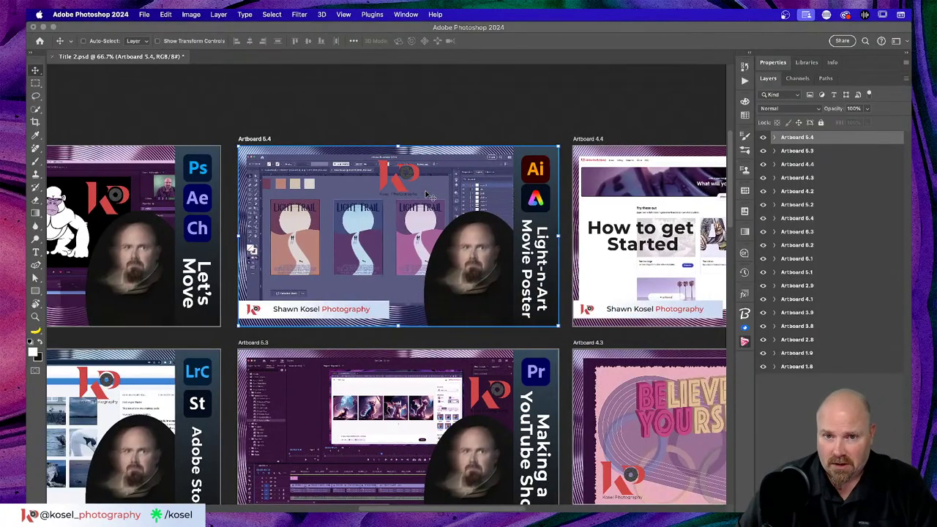
left_click(775, 138)
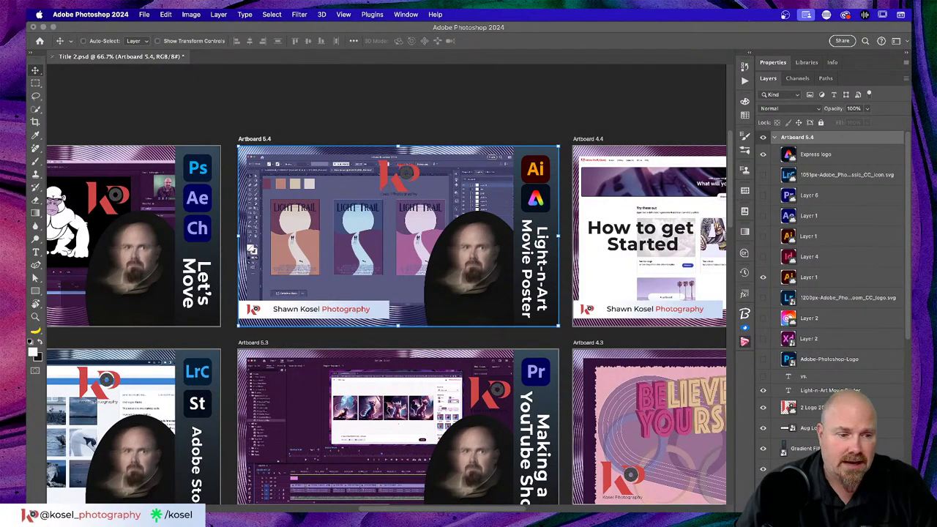
Check IMG_9901.webp in Finder's Downloads, then close the Downloads window
key("super+Tab")
scroll(340, 139, "up", 5)
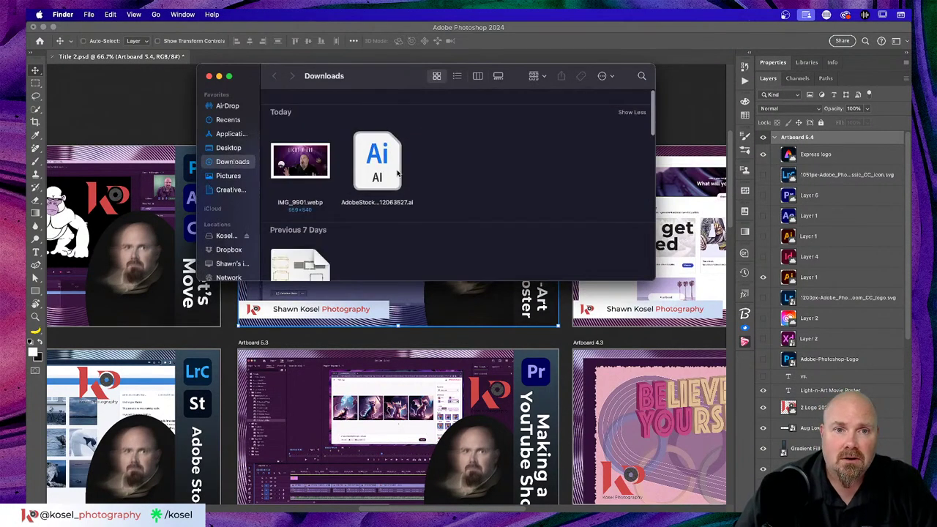
right_click(307, 136)
mouse_move(331, 153)
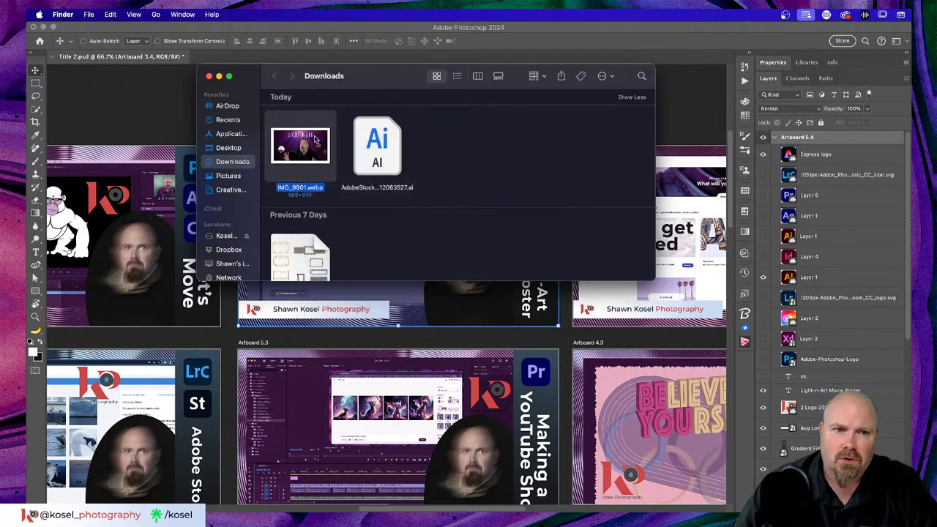
right_click(313, 136)
left_click(510, 157)
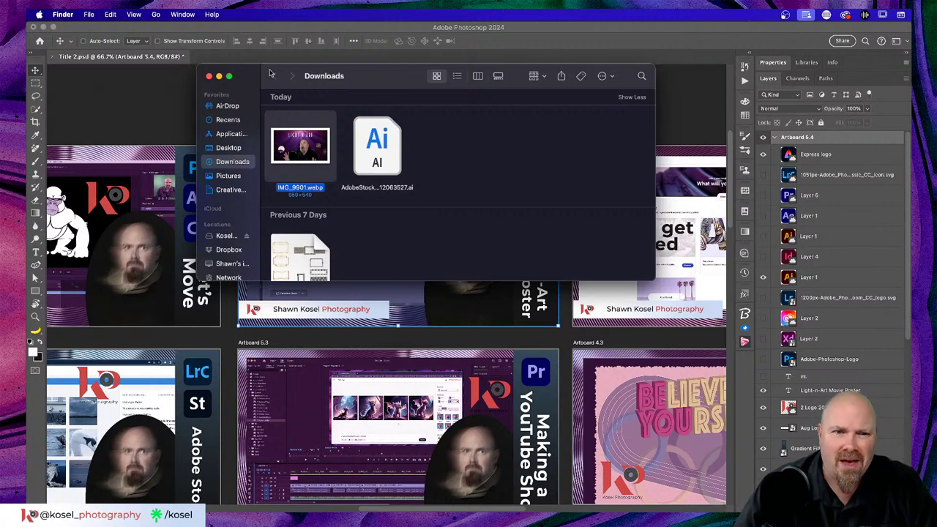
left_click(209, 76)
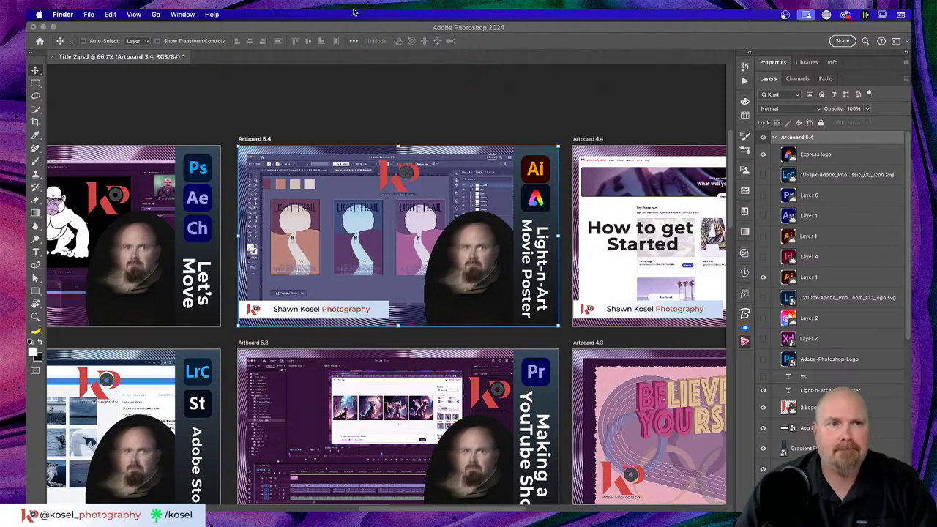
key("super+Tab")
key("super+Tab")
key("super+Tab")
key("super+Tab")
key("super+Tab")
key("super+Tab")
key("super+Tab")
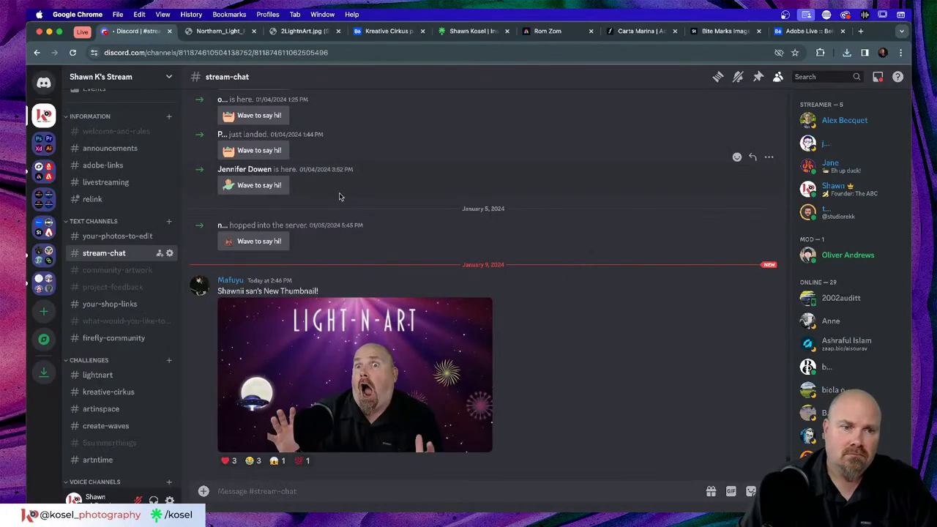
Screenshot the full-size LIGHT-N-ART thumbnail in its own tab, then close the tab
left_click(345, 426)
left_click(254, 433)
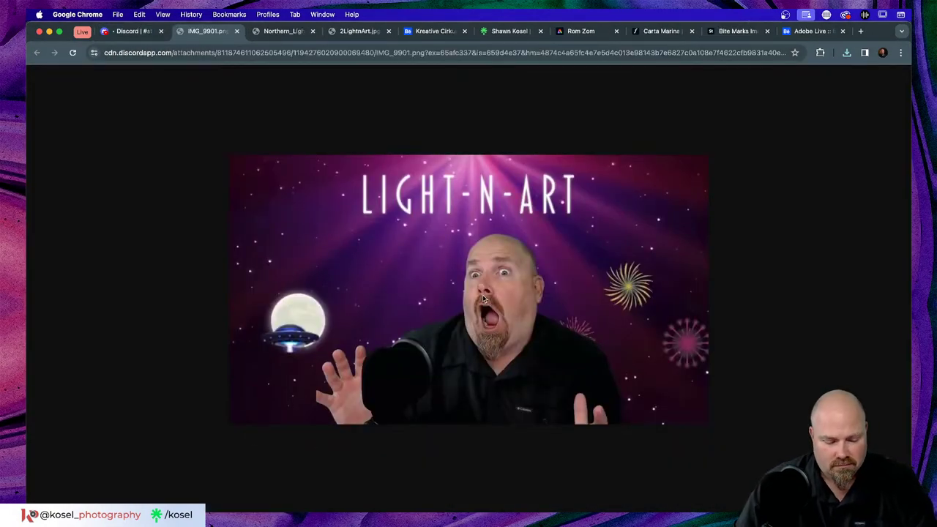
key("super+shift+4")
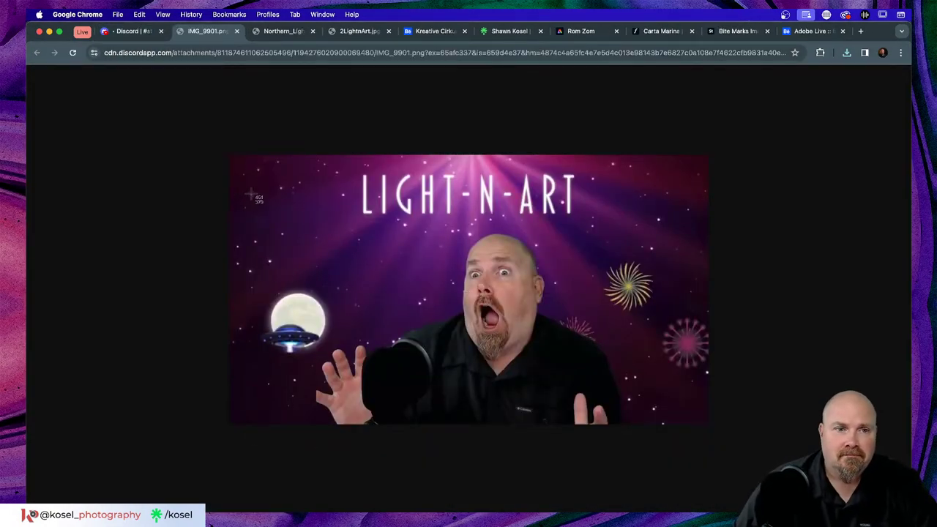
left_click_drag(254, 158, 707, 436)
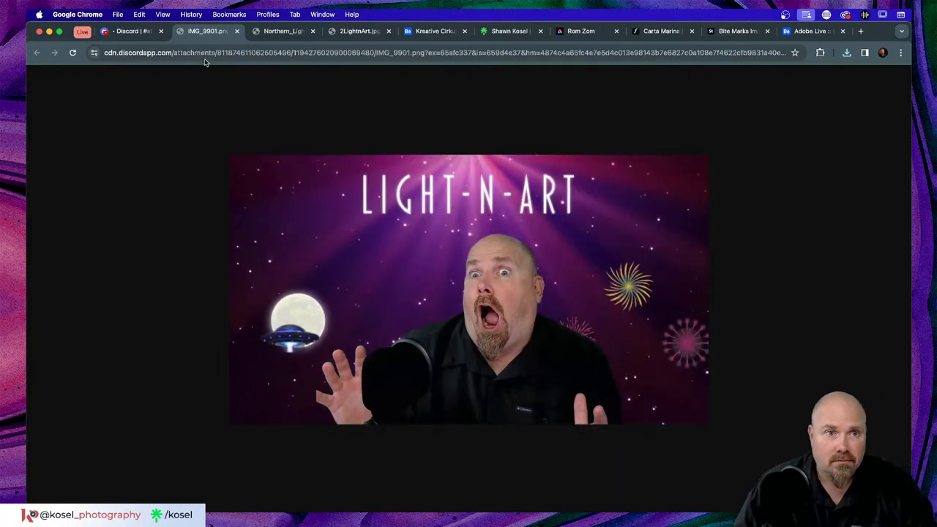
left_click(236, 31)
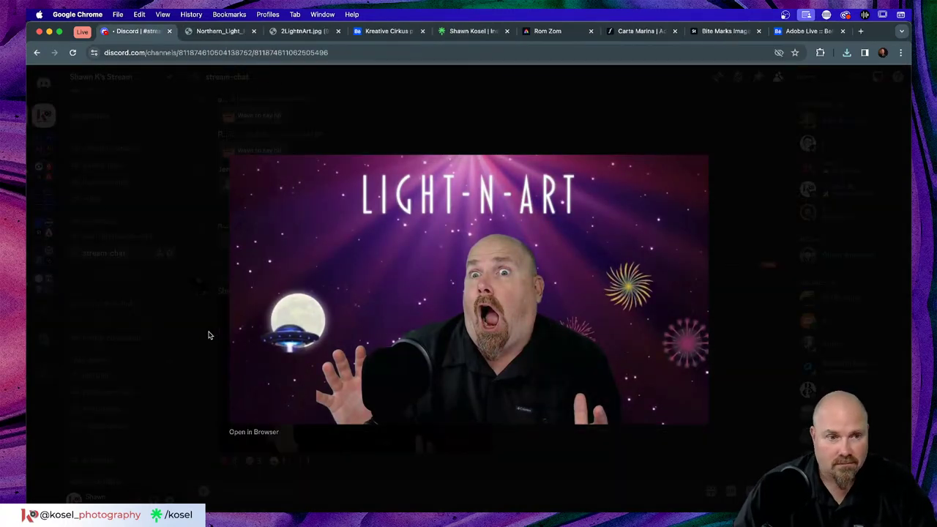
left_click(207, 376)
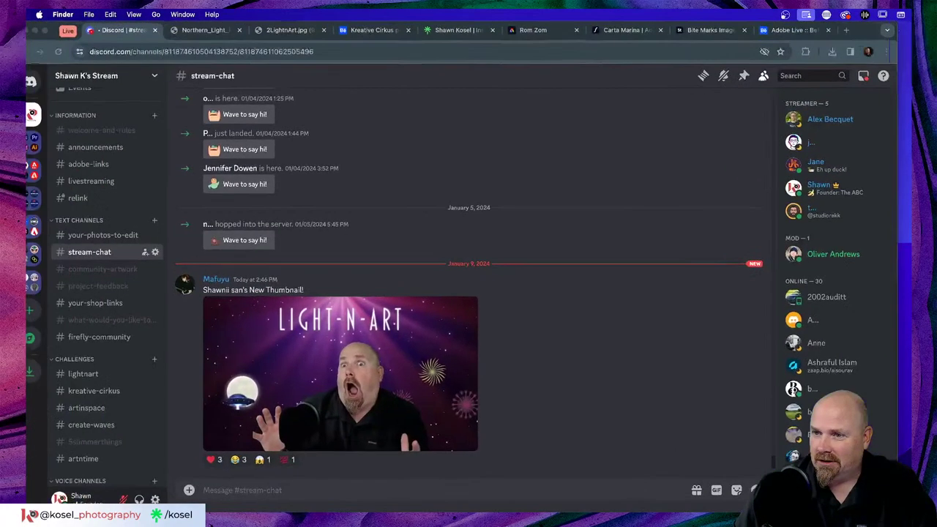
Open the new screenshot file in Photoshop 2024
right_click(840, 210)
mouse_move(858, 225)
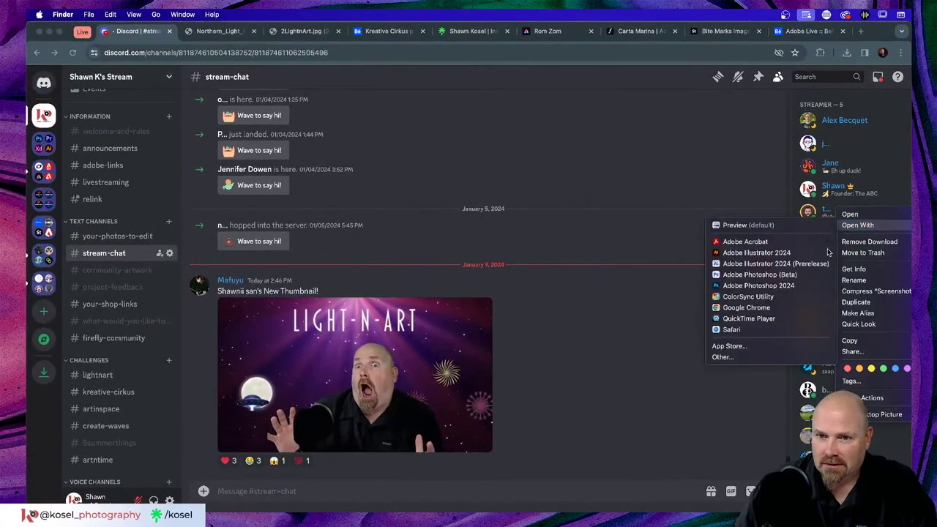
left_click(751, 287)
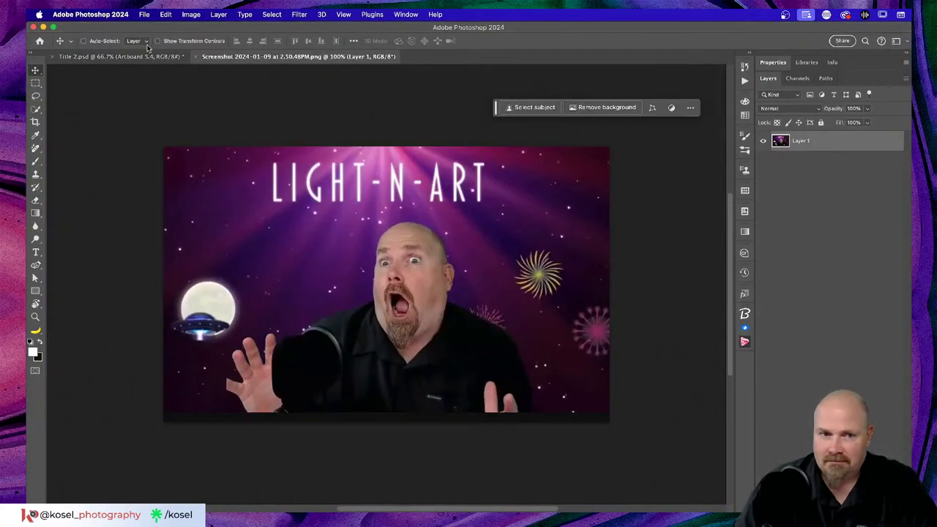
Select the person with Select Subject (Cloud) and copy them onto a new layer
key("super+1")
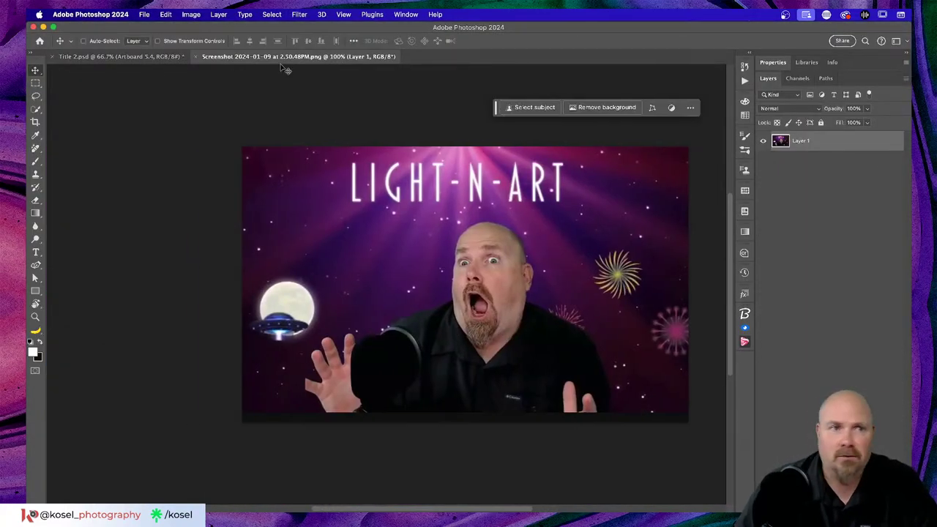
left_click(36, 97)
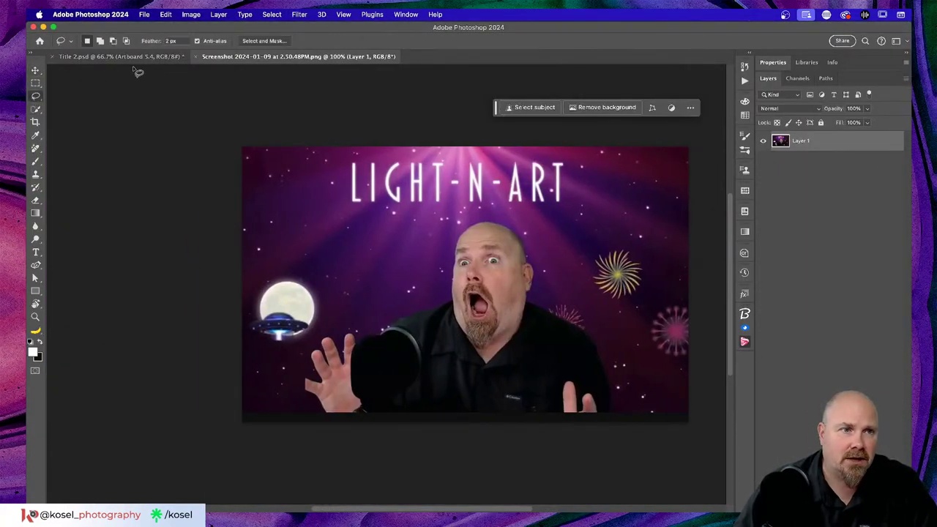
left_click(36, 110)
left_click(346, 41)
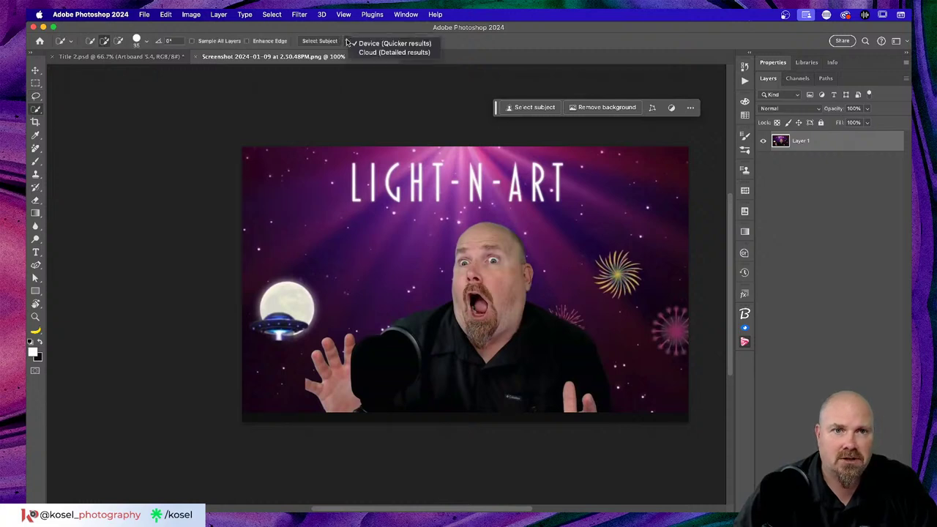
left_click(377, 53)
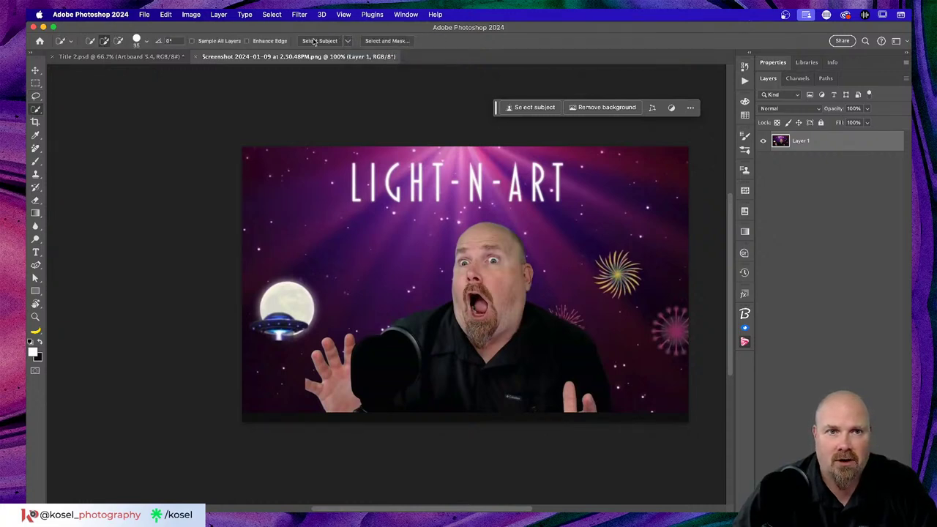
left_click(311, 41)
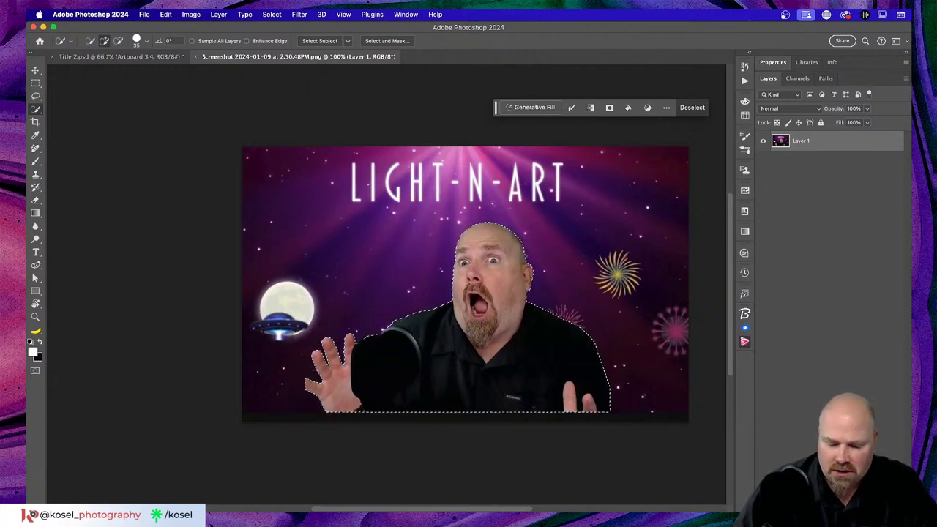
key("super+j")
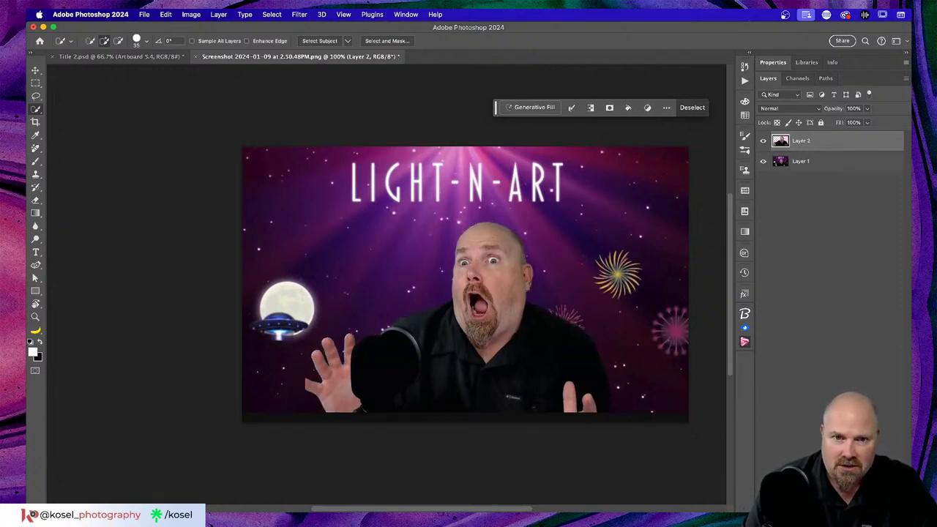
Add a new layer above Layer 1 and fill it with black
left_click(793, 166)
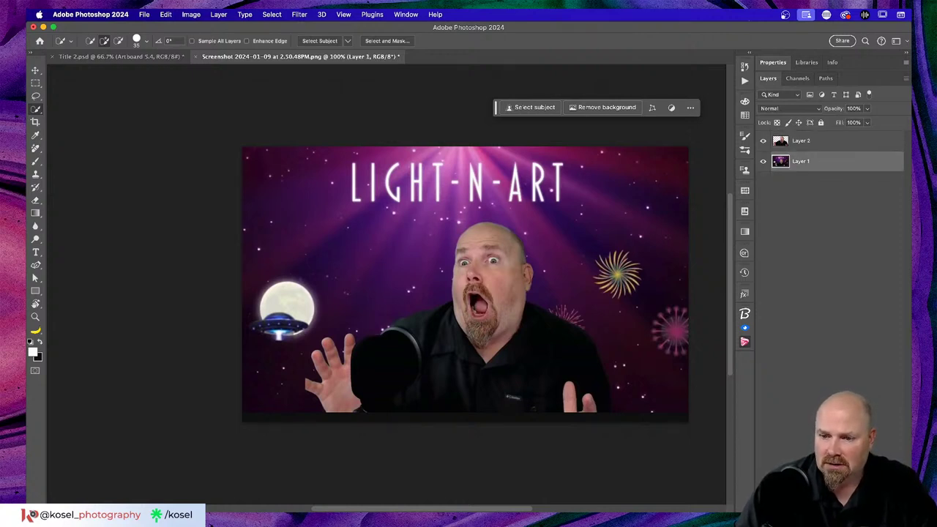
key("super+alt+shift+n")
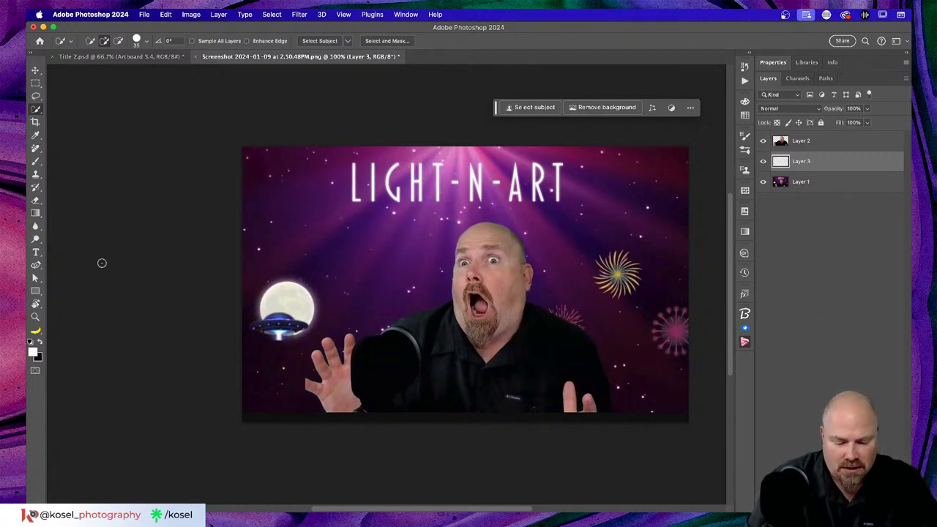
key("x")
key("alt+BackSpace")
Switch away from Photoshop to Finder and then to Google Chrome
scroll(102, 263, "up", 3)
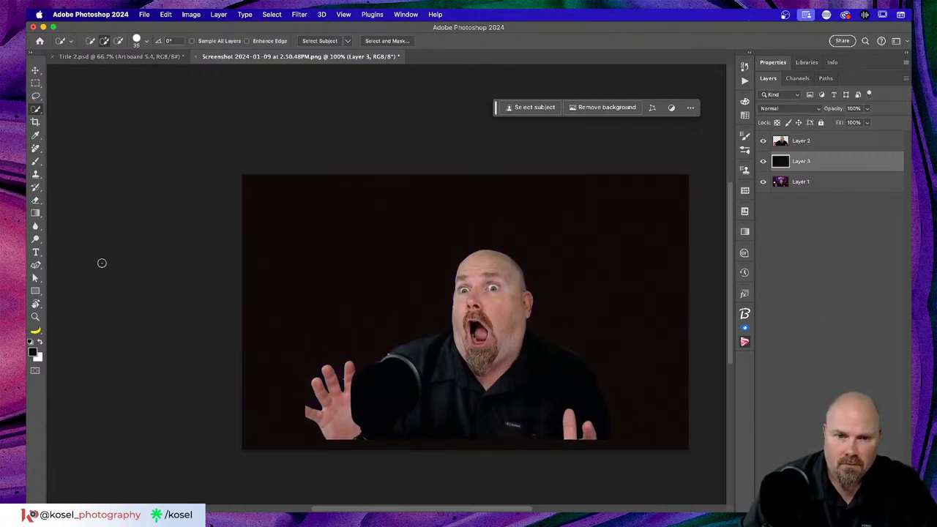
scroll(440, 302, "down", 3)
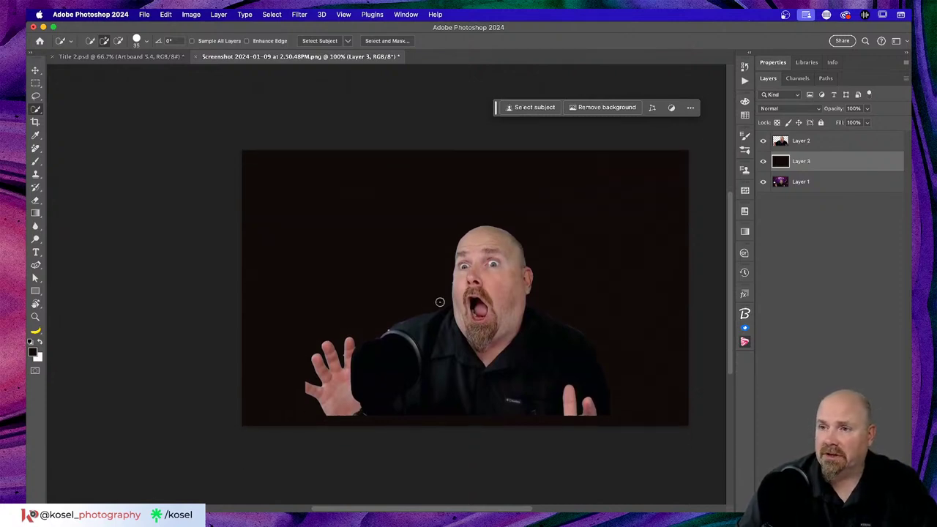
key("super+Tab")
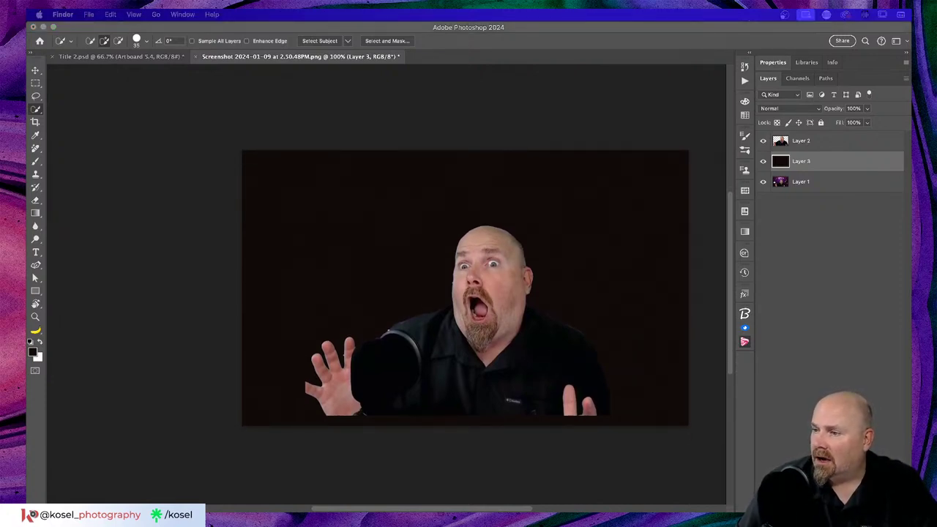
key("super+Tab")
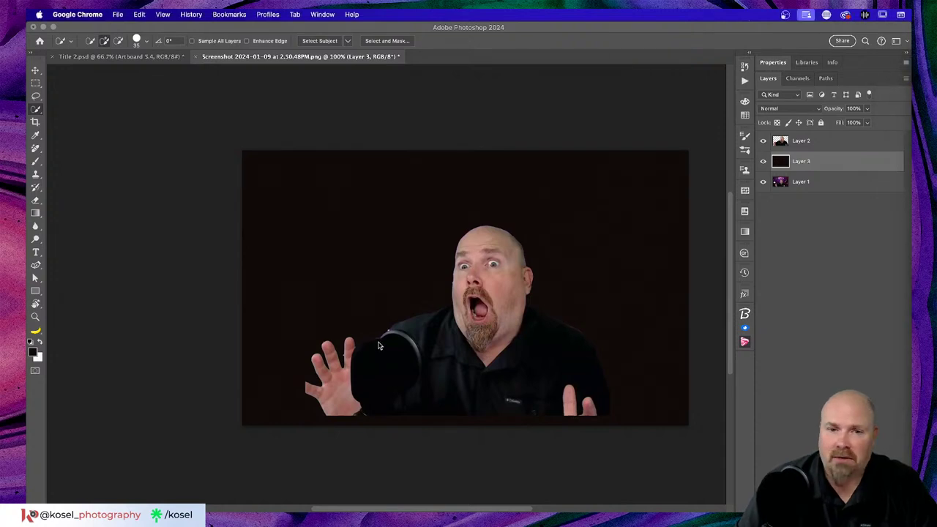
scroll(321, 280, "right", 5)
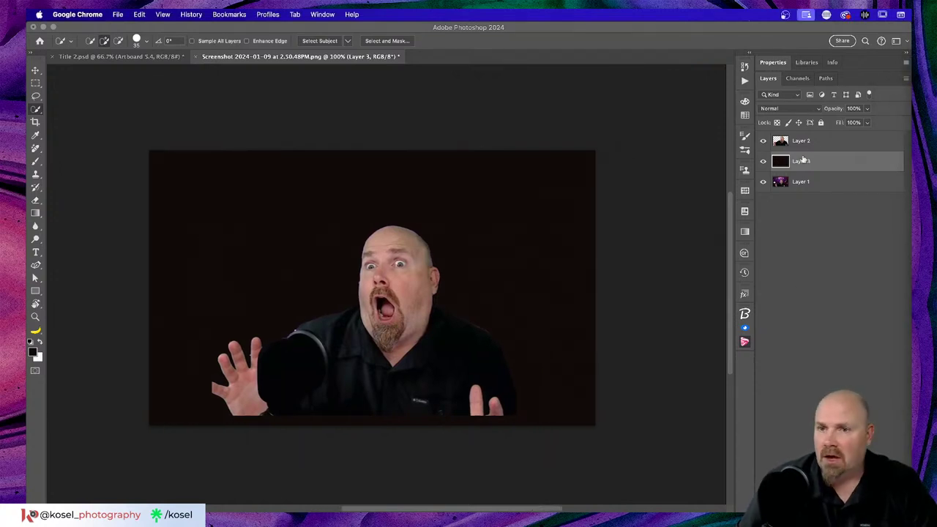
Select the person cutout Layer 2, then check the Shawn Motion-Edit layer in Title 2.psd
left_click(837, 142)
left_click(838, 143)
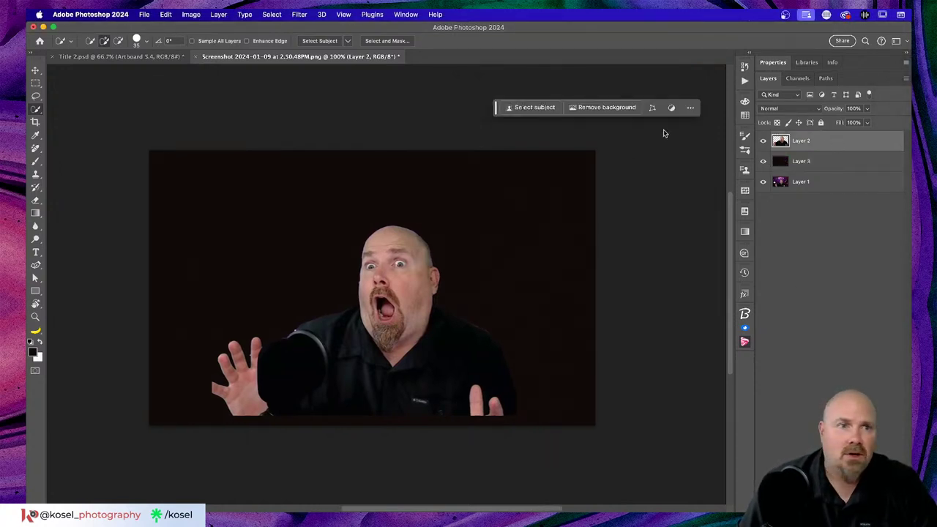
left_click(426, 79)
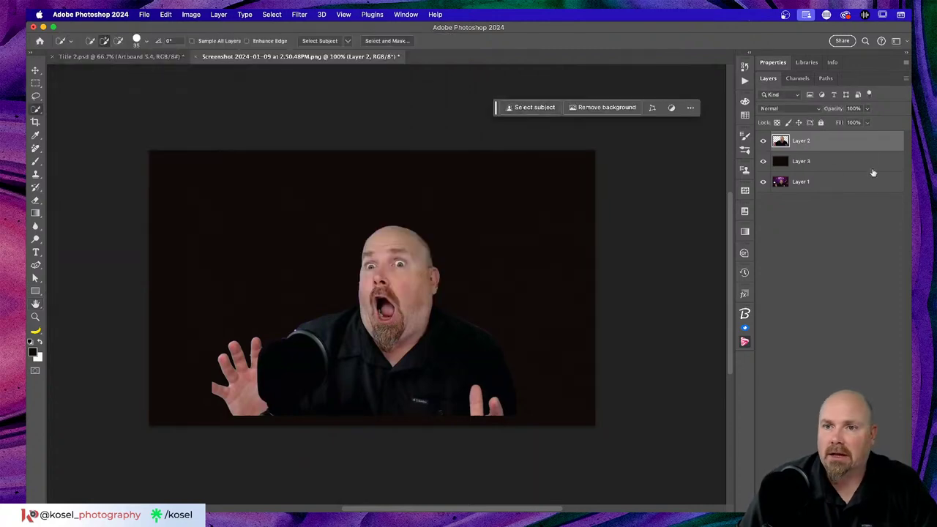
left_click(112, 61)
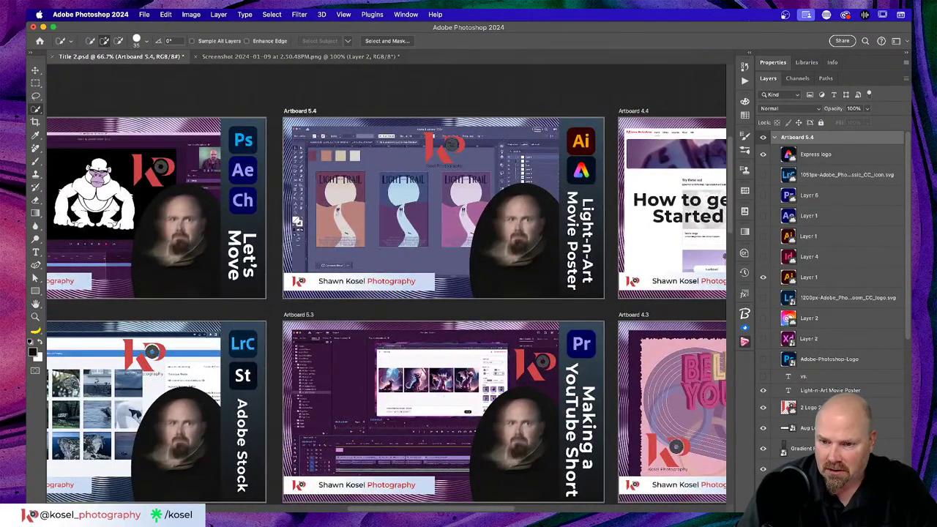
left_click(820, 465)
scroll(830, 293, "down", 3)
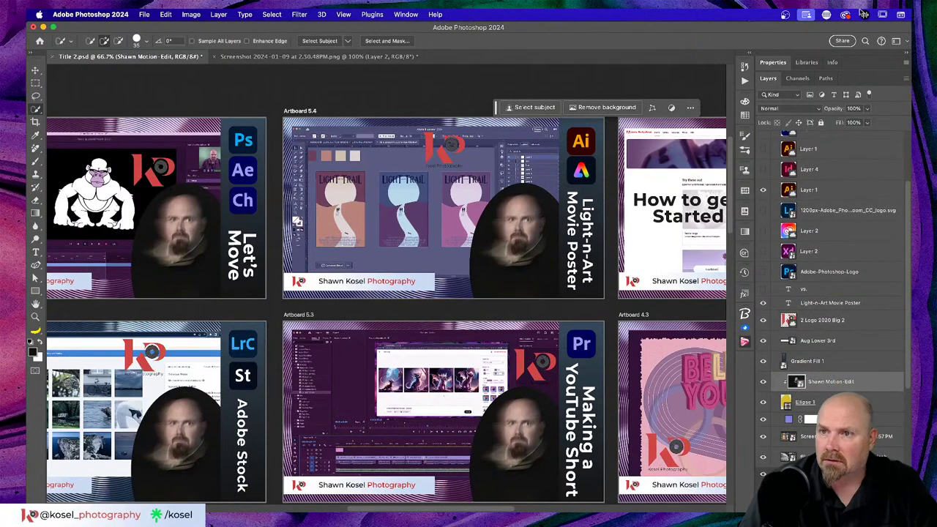
Drag the cutout into Title 2.psd and move it to the artboard's right side
left_click(318, 56)
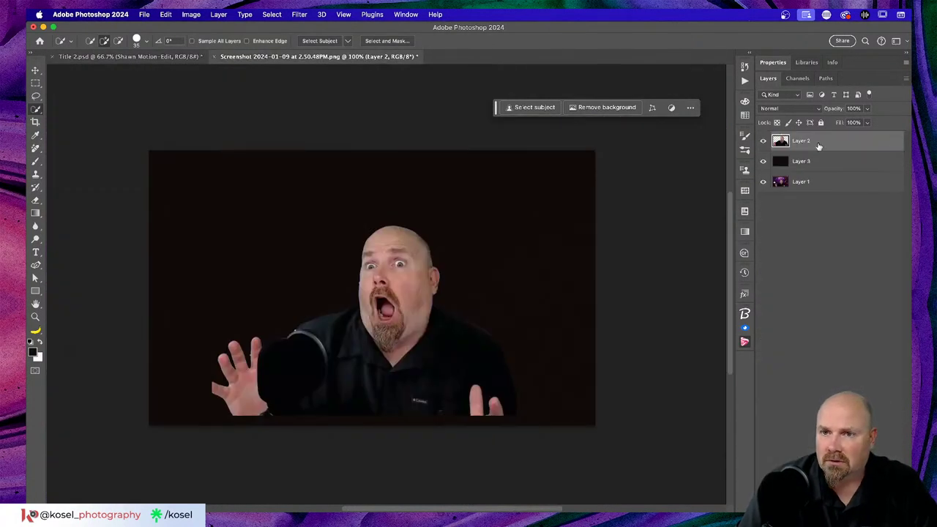
left_click_drag(819, 147, 388, 213)
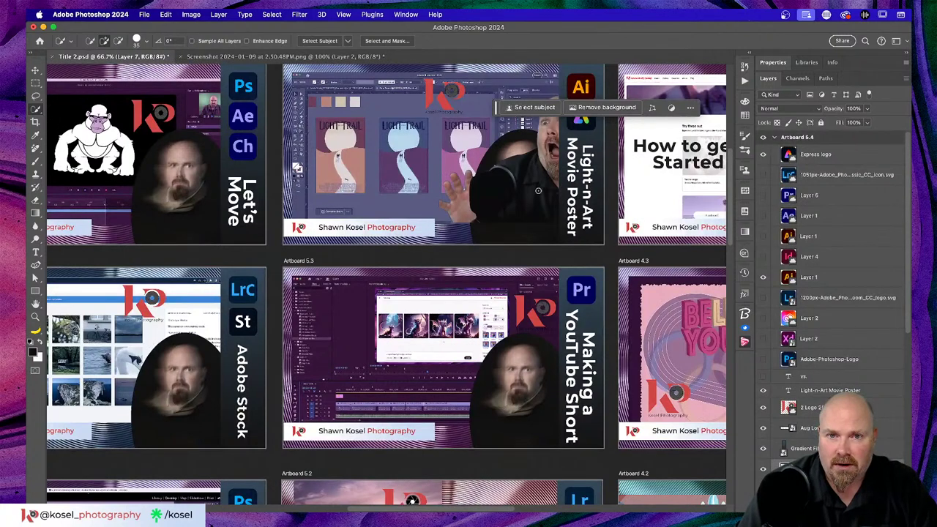
key("v")
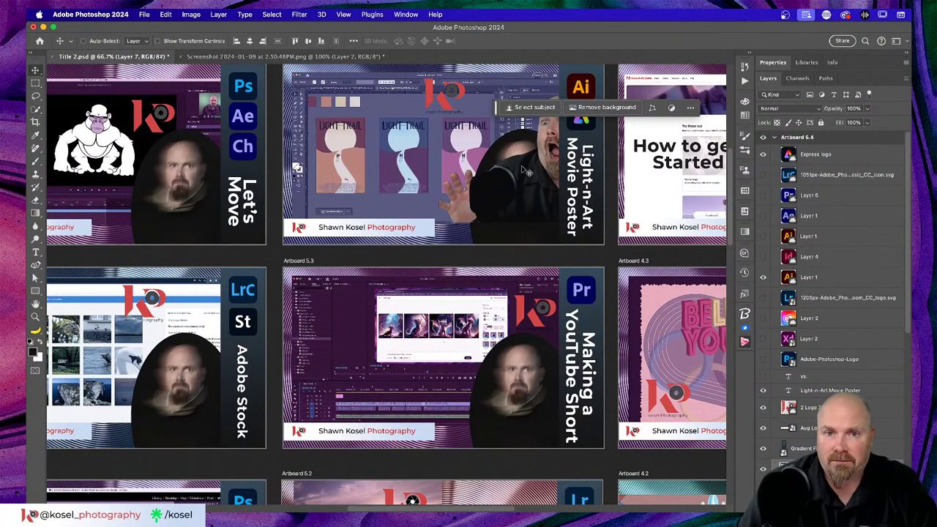
left_click_drag(544, 187, 513, 233)
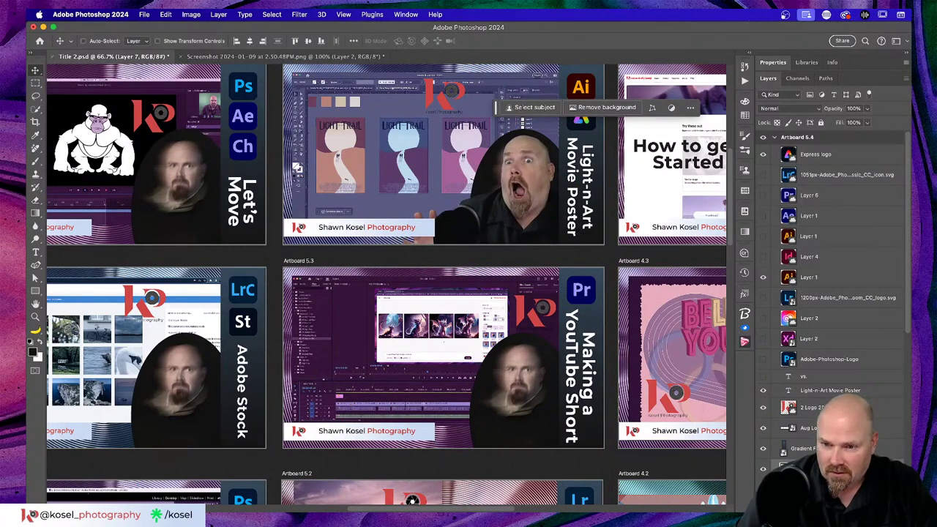
Clip the cutout under Shawn Motion-Edit, hide that layer, and add a layer above Ellipse 1
left_click_drag(836, 347, 832, 373)
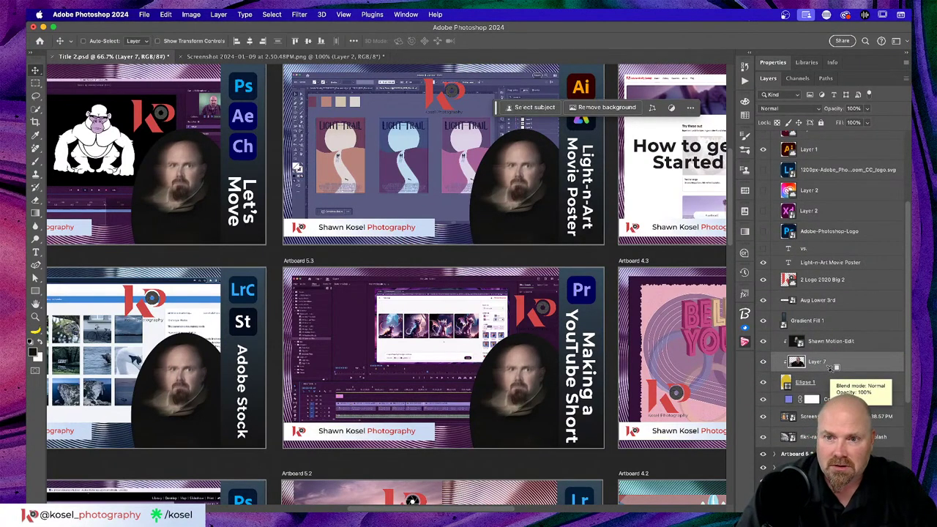
left_click(762, 342)
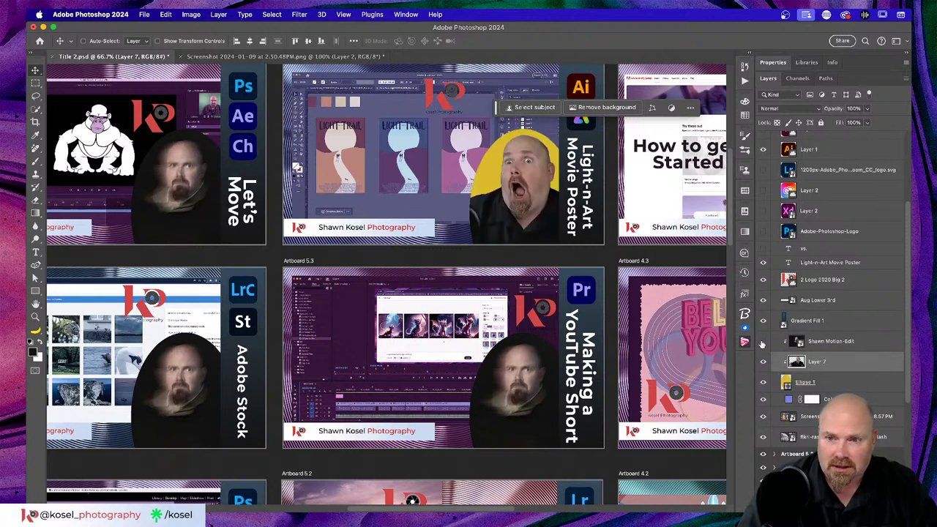
left_click(845, 382)
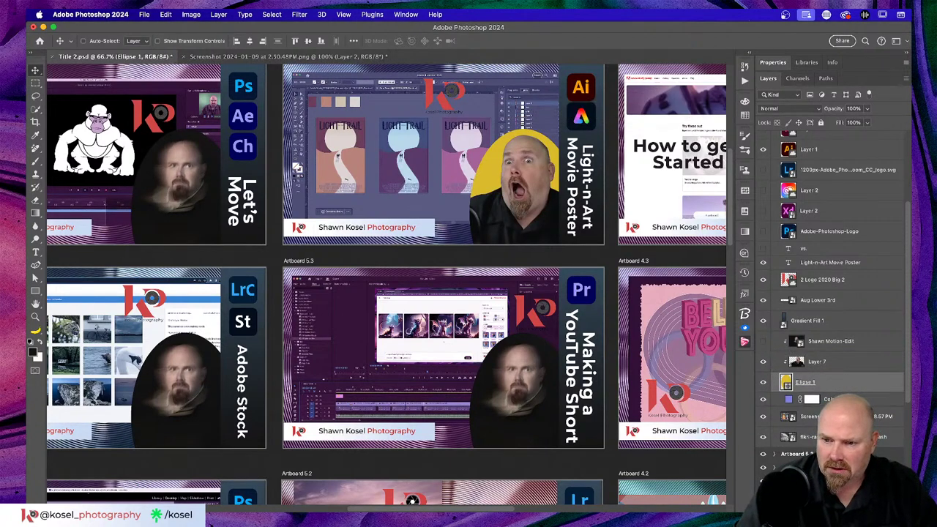
key("super+shift+alt+n")
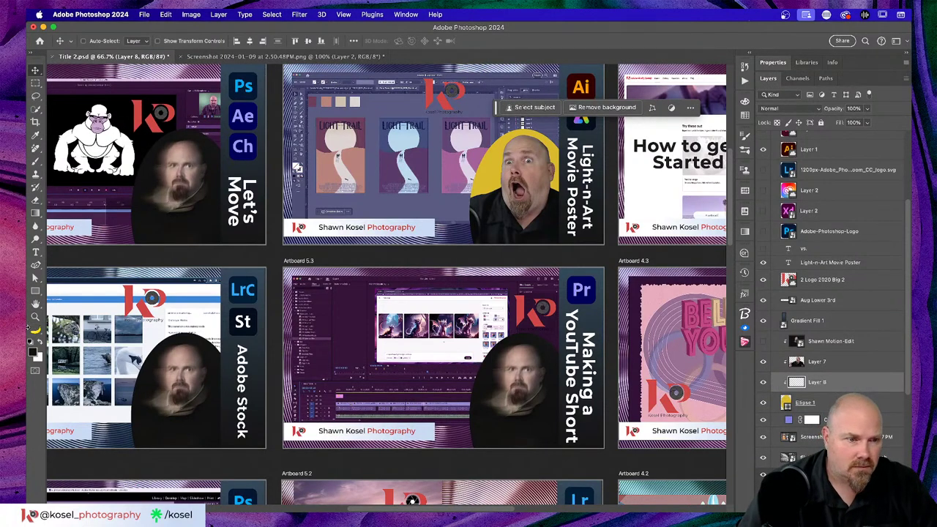
Fill the new Layer 8 with dark grey 303030
left_click(32, 351)
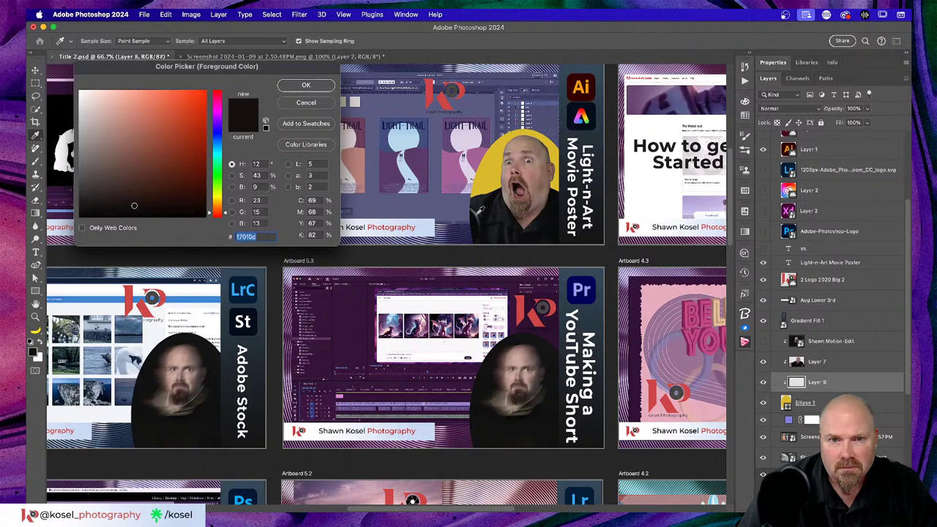
left_click(480, 210)
left_click_drag(86, 199, 77, 193)
left_click(285, 85)
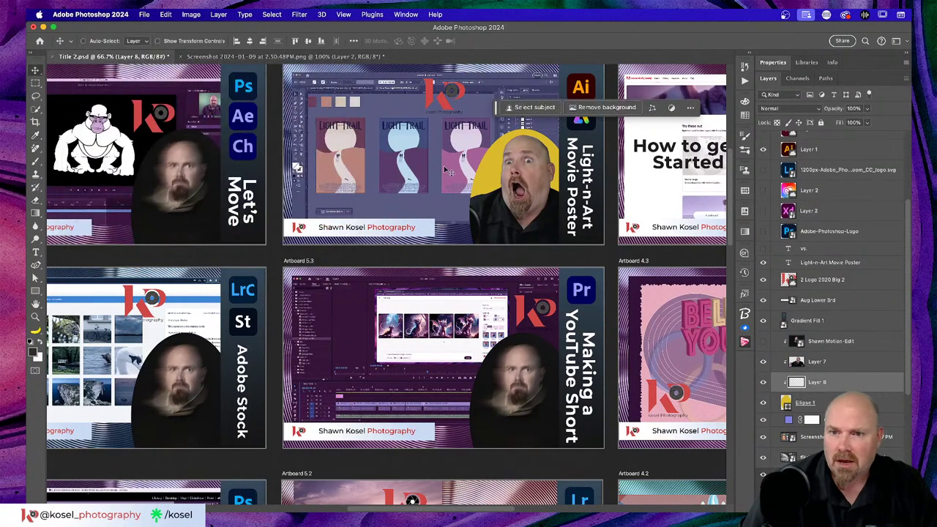
key("alt+BackSpace")
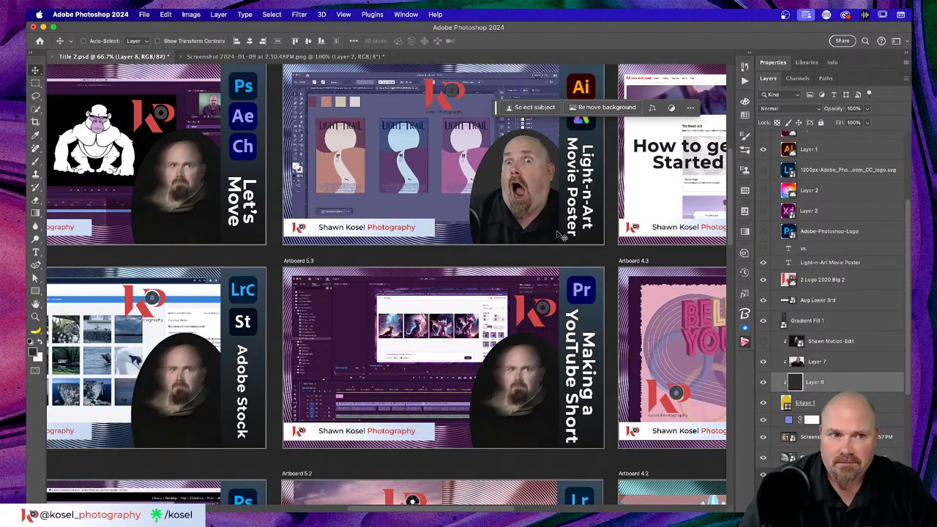
Sample a colour from the artwork with the Eyedropper and clip Layer 8 as a clipping mask
key("i")
left_click(568, 142)
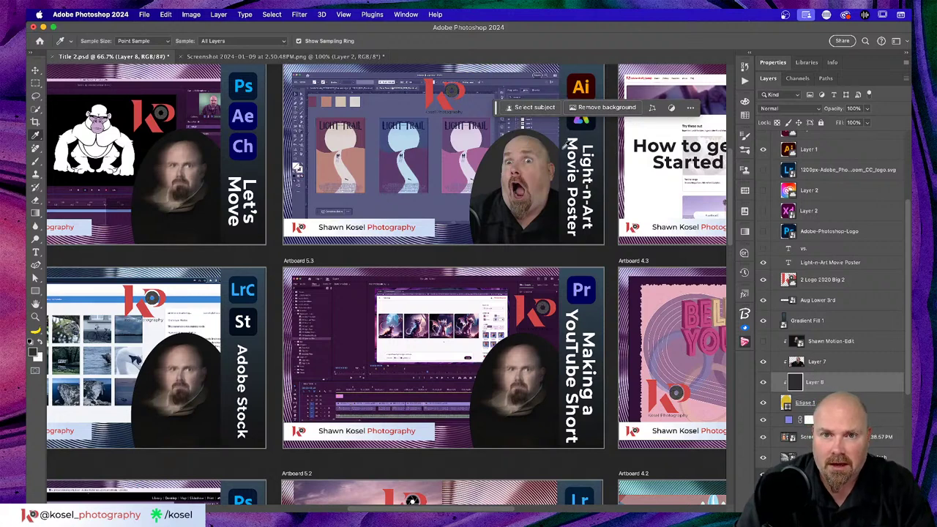
left_click(779, 371, "alt")
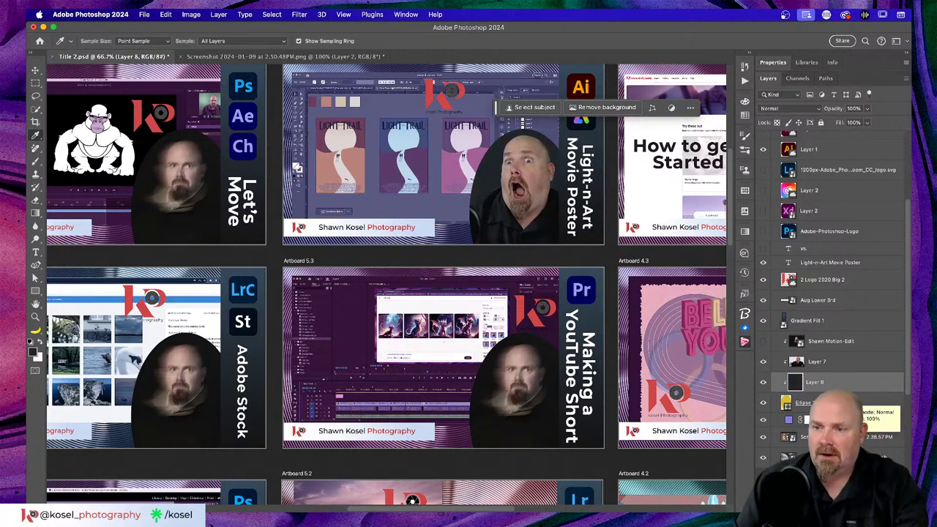
scroll(539, 263, "up", 2)
scroll(537, 264, "up", 1)
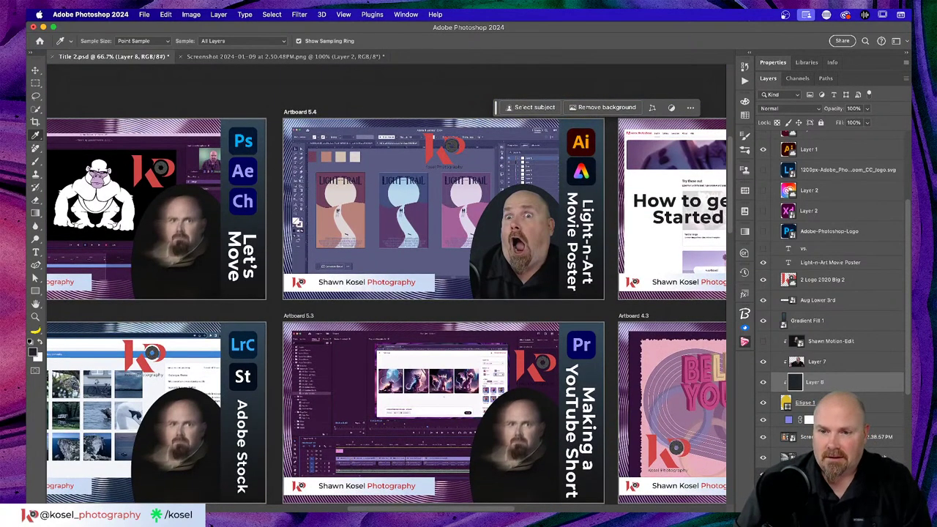
Select Layer 7 and nudge the shocked-man face into place inside the dark circle
left_click(860, 364)
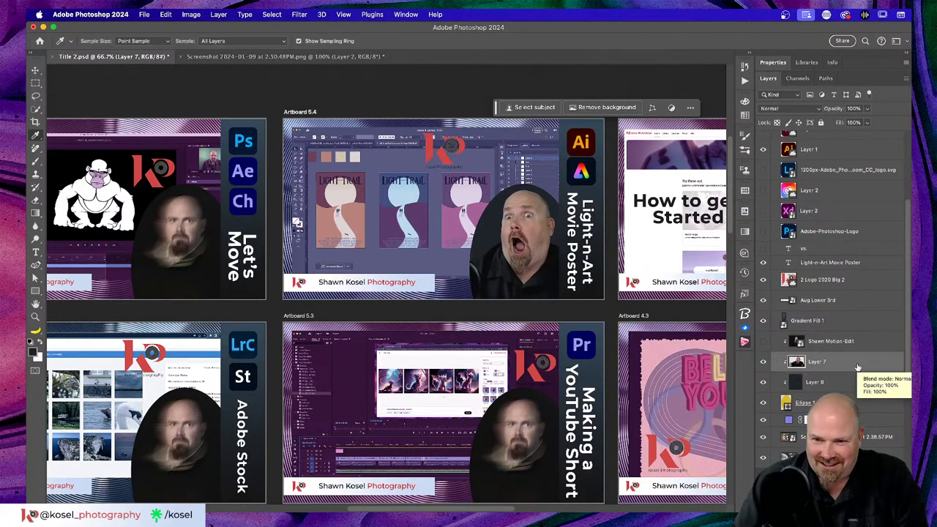
key("v")
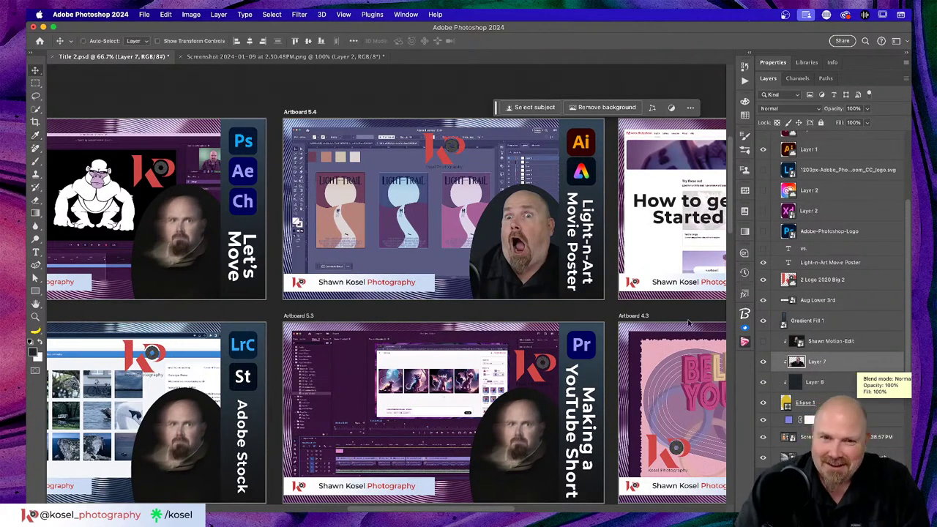
left_click_drag(534, 257, 528, 261)
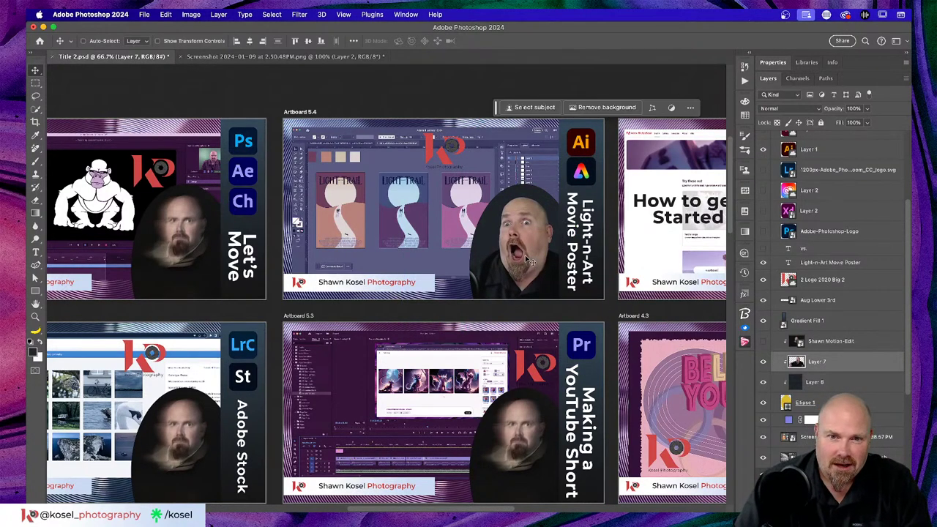
left_click_drag(530, 262, 525, 253)
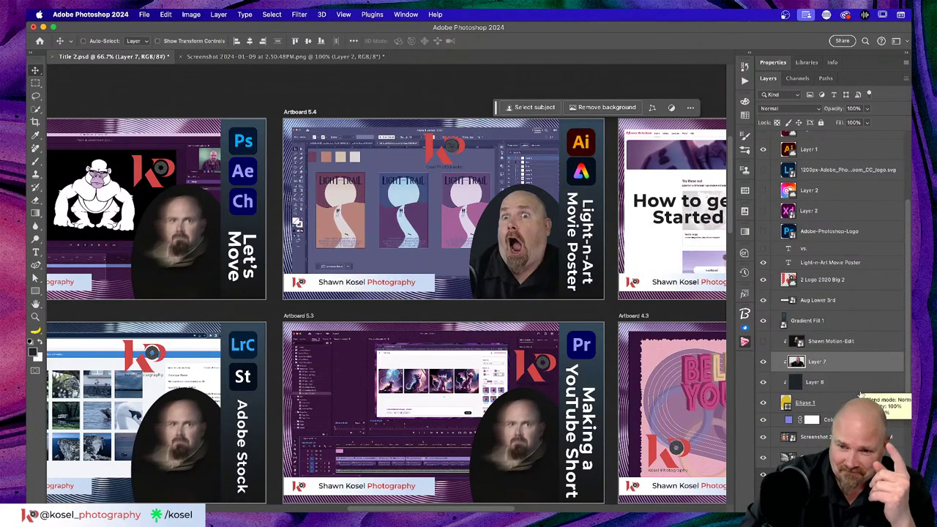
Add a clipped Layer 9 above Layer 7 and fill it with medium blue
key("super+shift+alt+n")
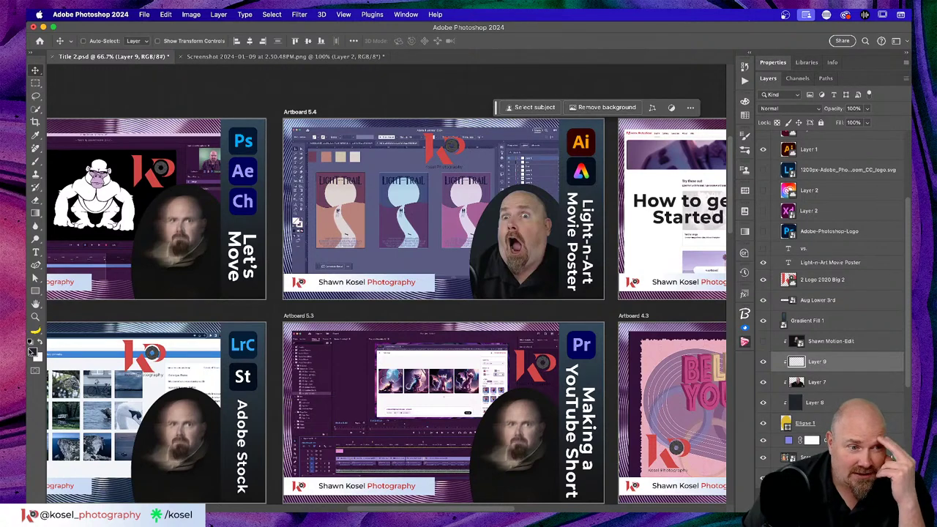
left_click(32, 351)
mouse_move(167, 147)
left_mouse_down()
mouse_move(173, 104)
mouse_move(179, 120)
left_mouse_up()
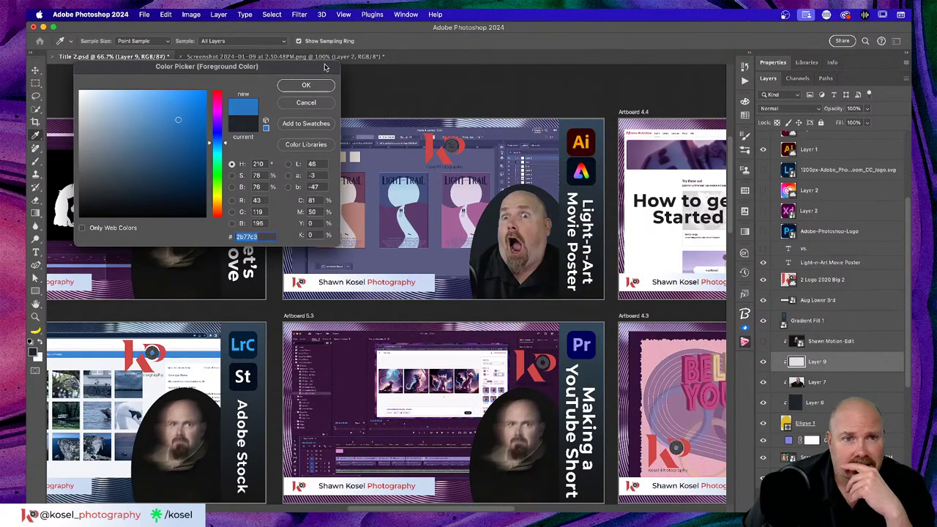
left_click(307, 86)
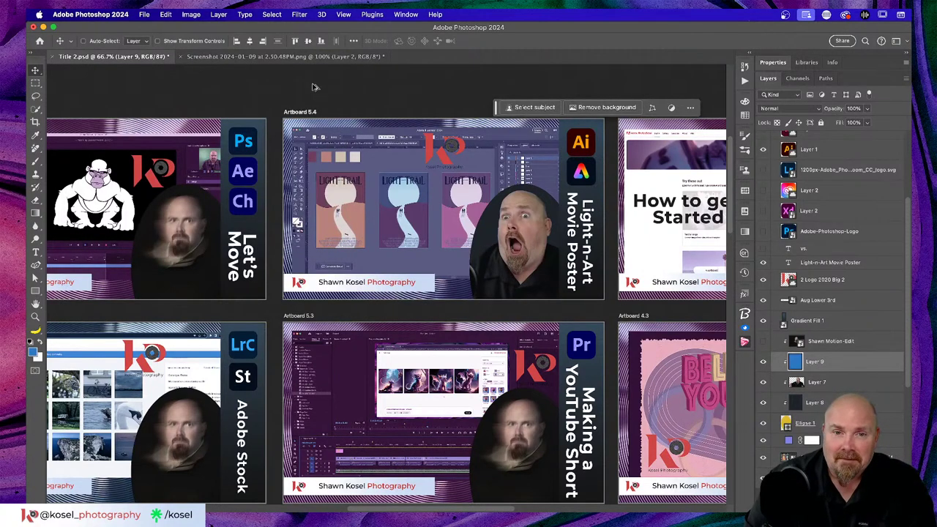
key("alt+BackSpace")
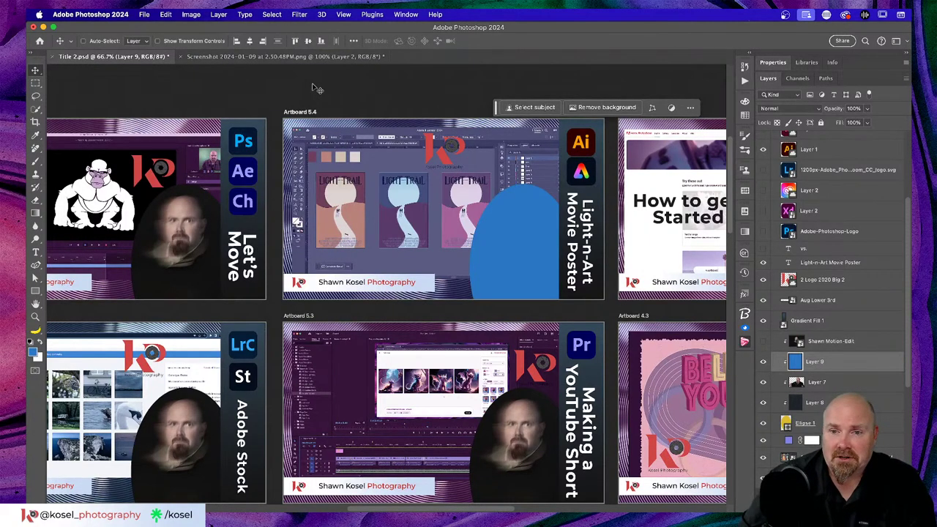
Set Layer 9's blend mode to Soft Light after briefly comparing Overlay
left_click(803, 108)
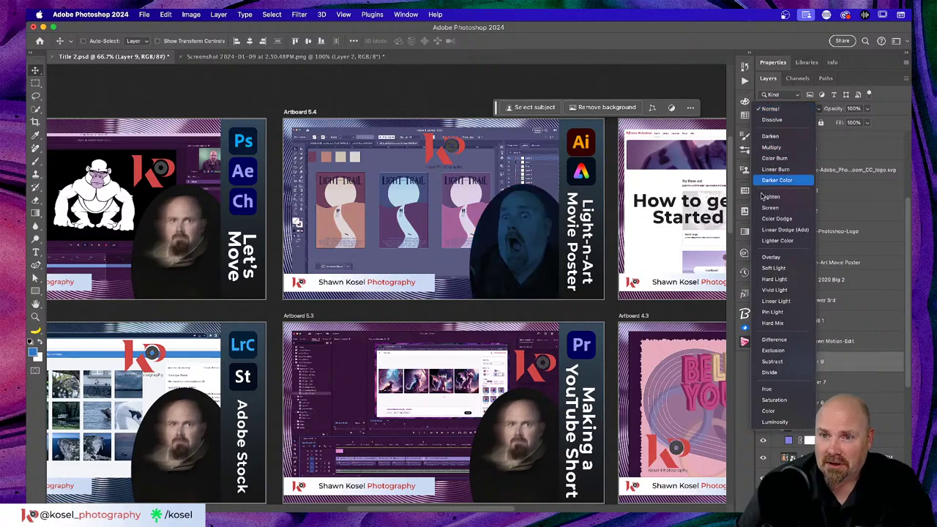
left_click(781, 269)
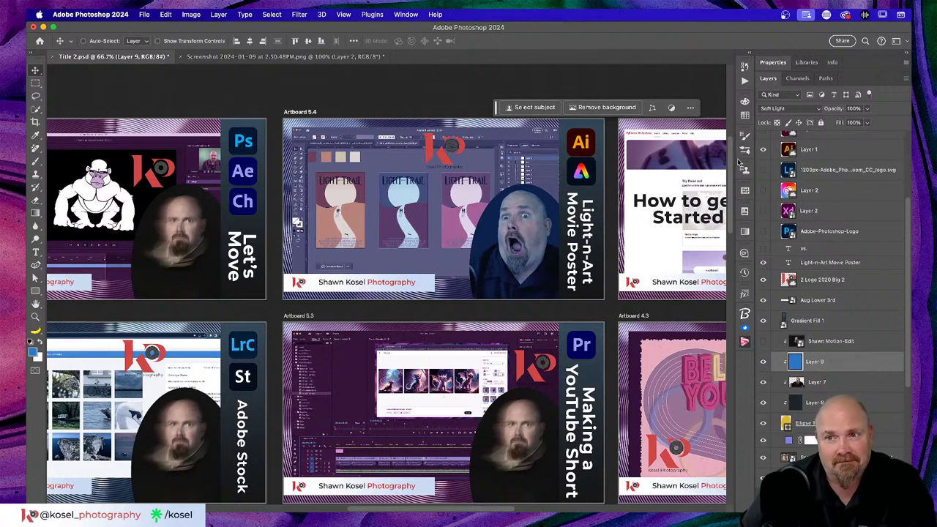
left_click(791, 109)
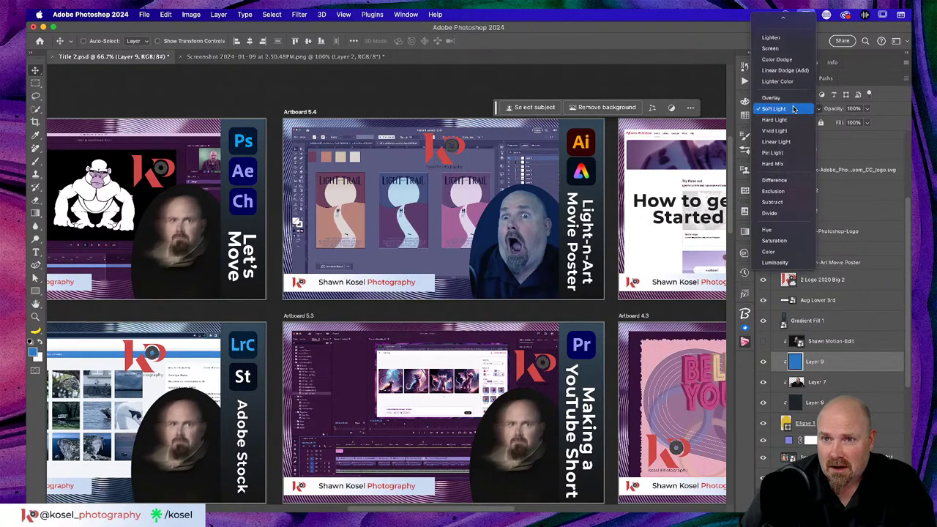
left_click(789, 99)
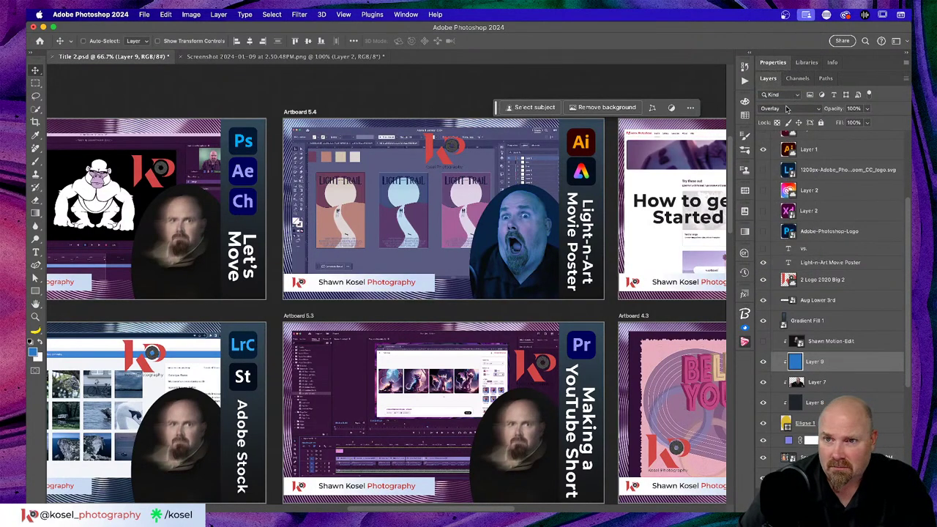
left_click(788, 109)
left_click(788, 120)
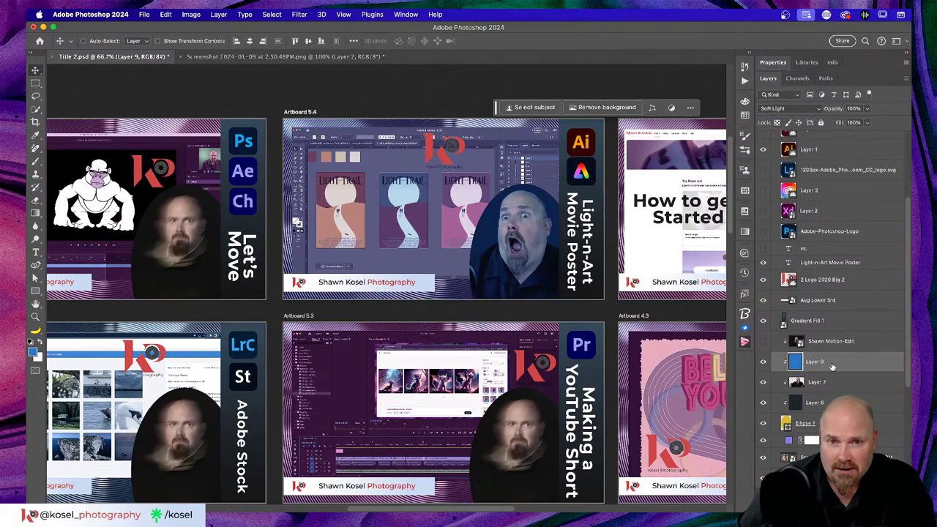
mouse_move(832, 366)
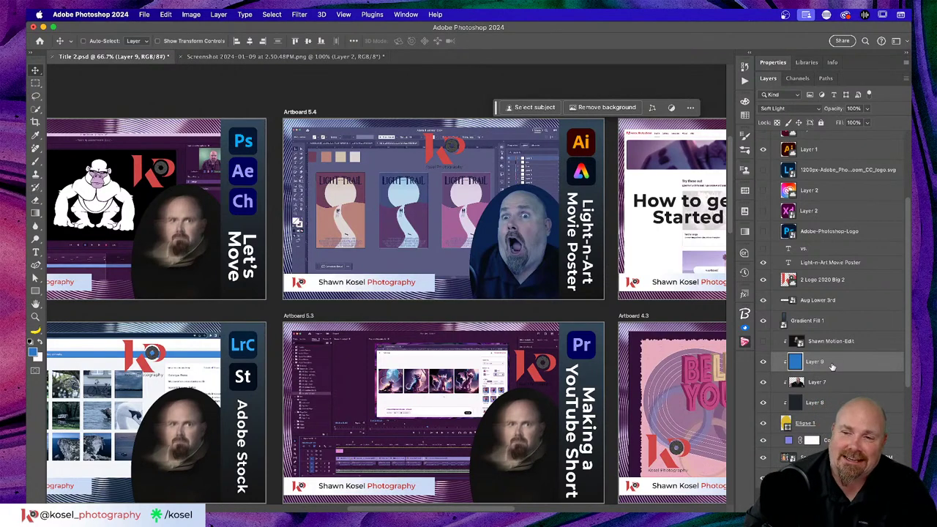
Scroll to the top of the Layers panel and collapse and select Artboard 5.4
scroll(832, 366, "up", 1)
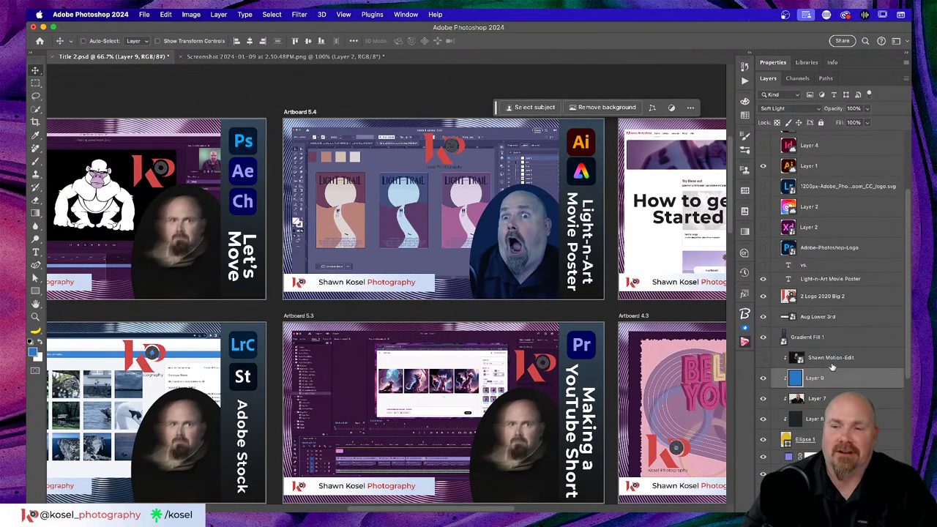
scroll(832, 366, "up", 5)
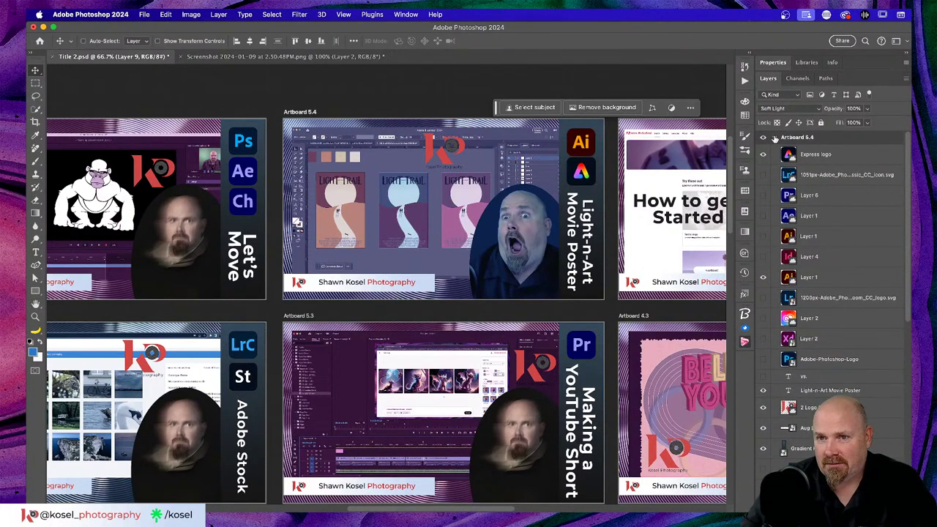
left_click(775, 138)
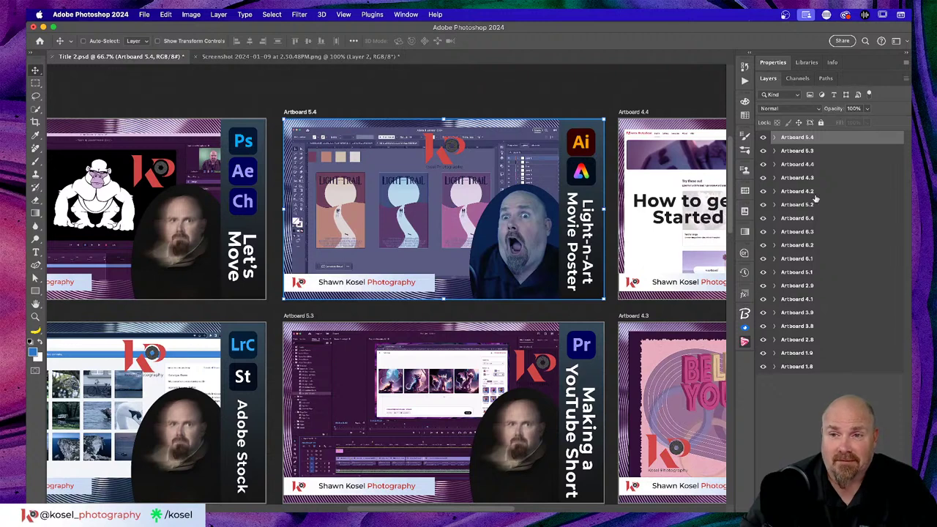
Quick Export Artboard 5.4 as a JPG, adding '1' to the end of the file name
right_click(831, 140)
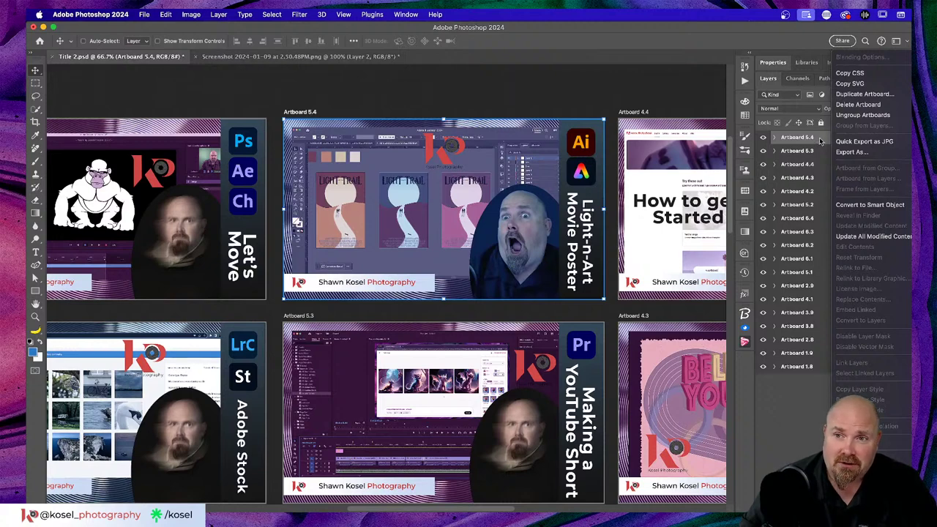
left_click(850, 142)
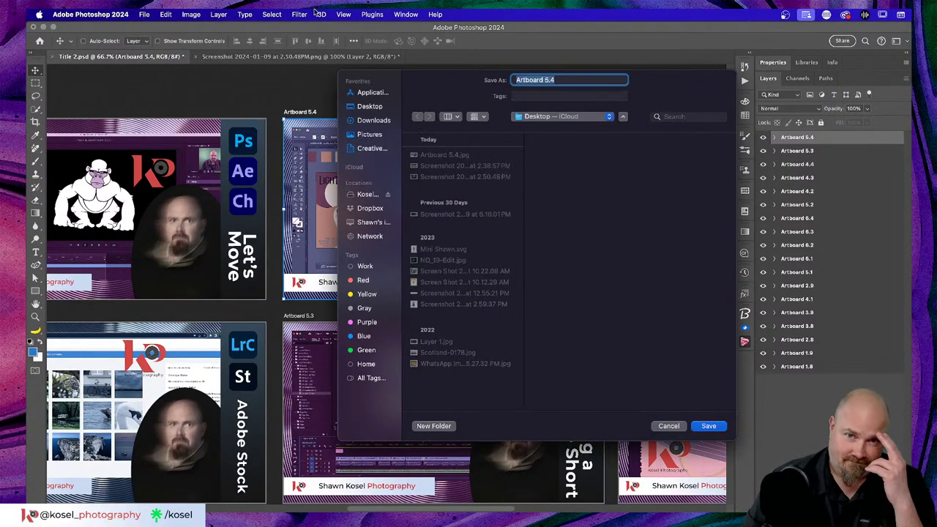
left_click(578, 80)
type("1")
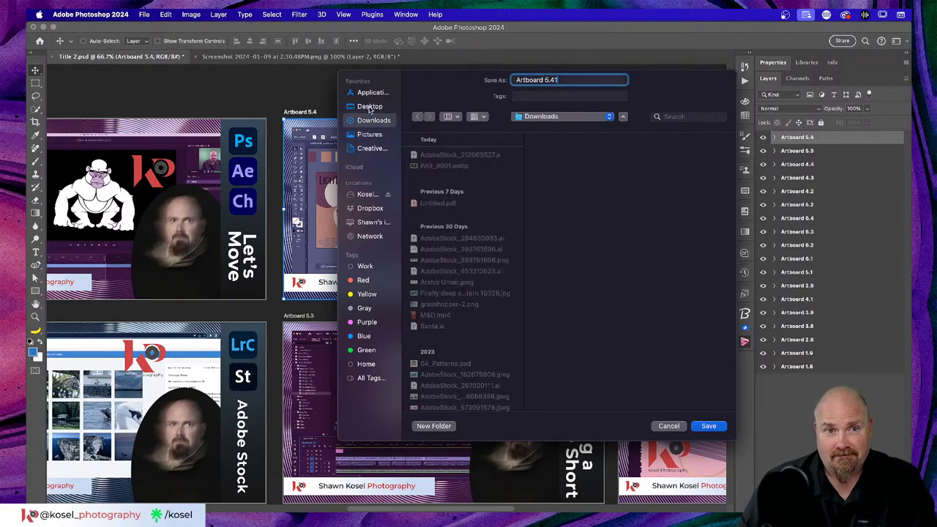
left_click(370, 108)
left_click(709, 431)
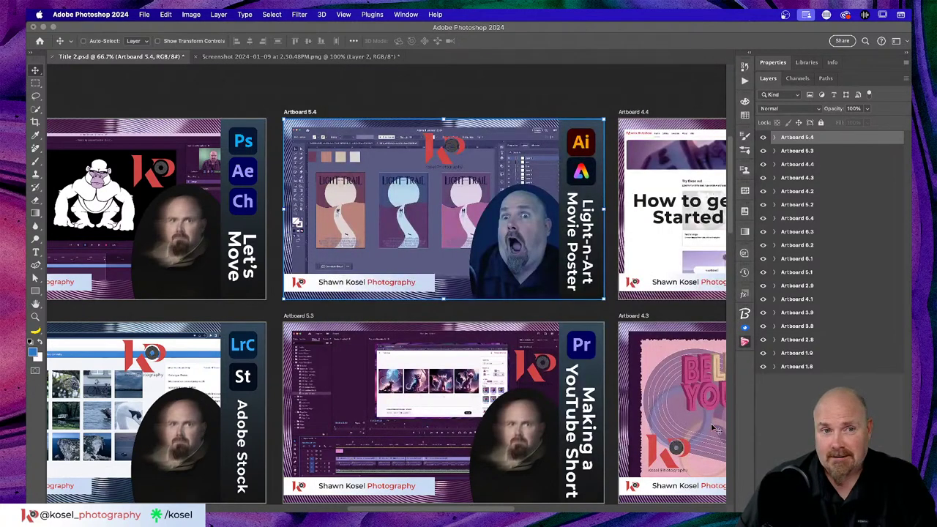
Preview the exported Artboard 5.41.jpg in Finder with Quick Look, then close the preview
key("super+Tab")
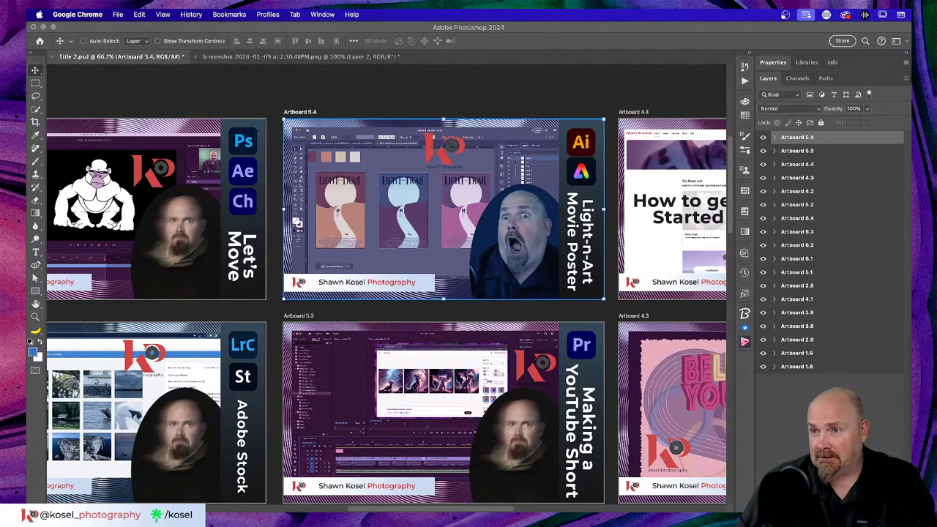
key("super+Tab")
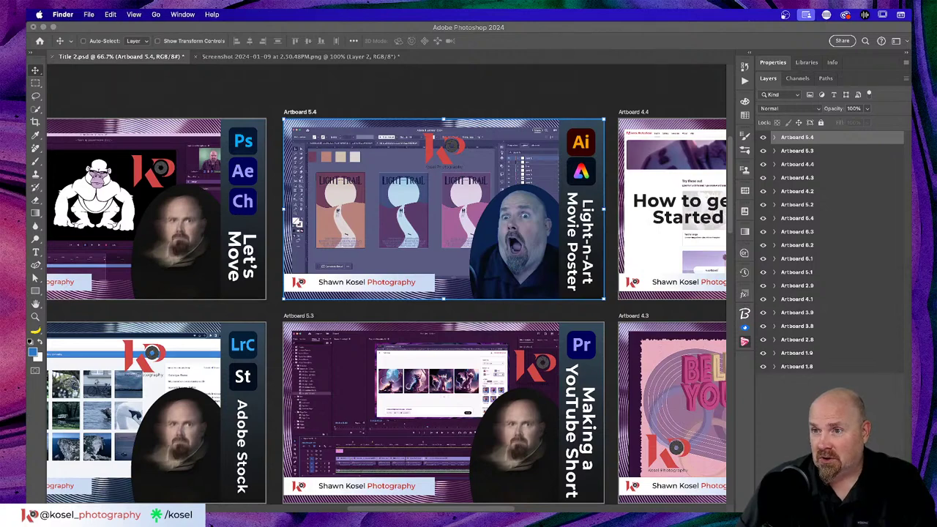
key("space")
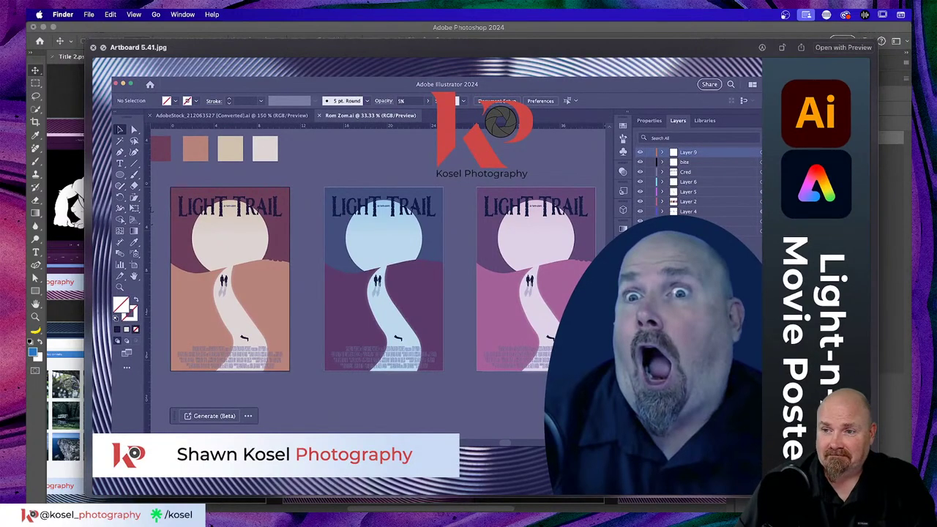
key("super+Tab")
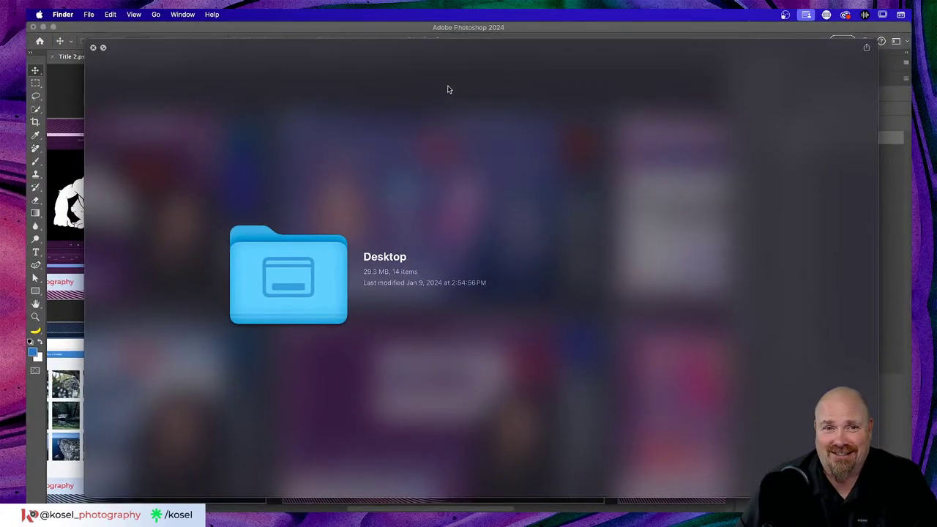
key("space")
Return to the Photoshop thumbnail document, then bring up the application switcher
left_click(451, 90)
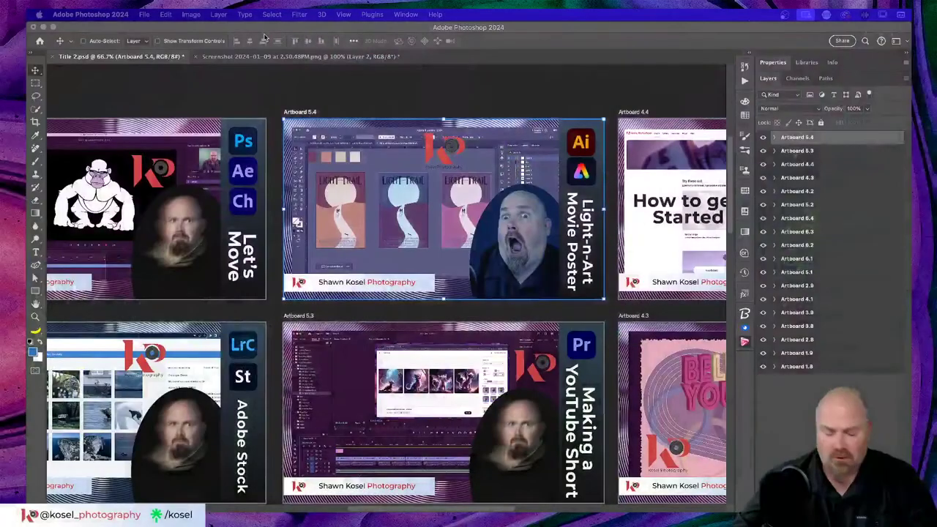
key("super+Tab")
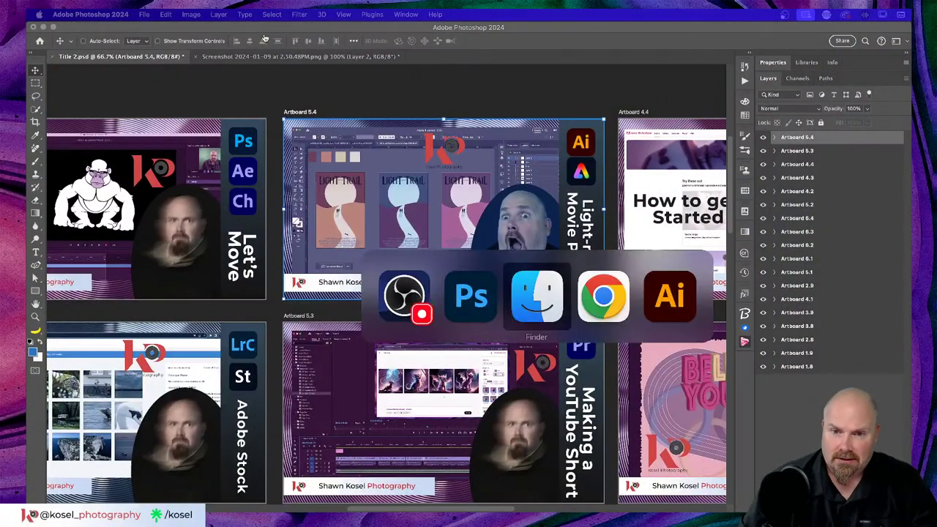
Switch to Chrome, open a new tab, and show the overflow bookmarks
key("super+Tab")
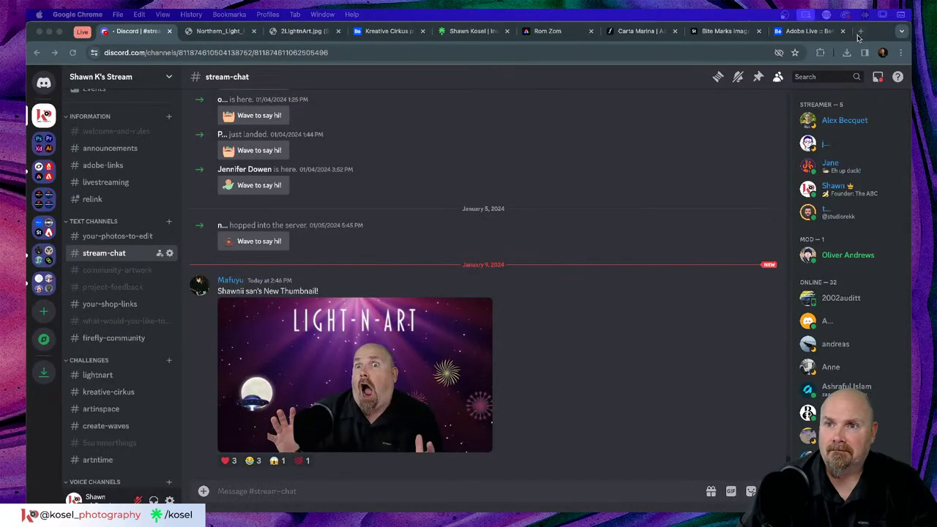
left_click(860, 31)
left_click(832, 71)
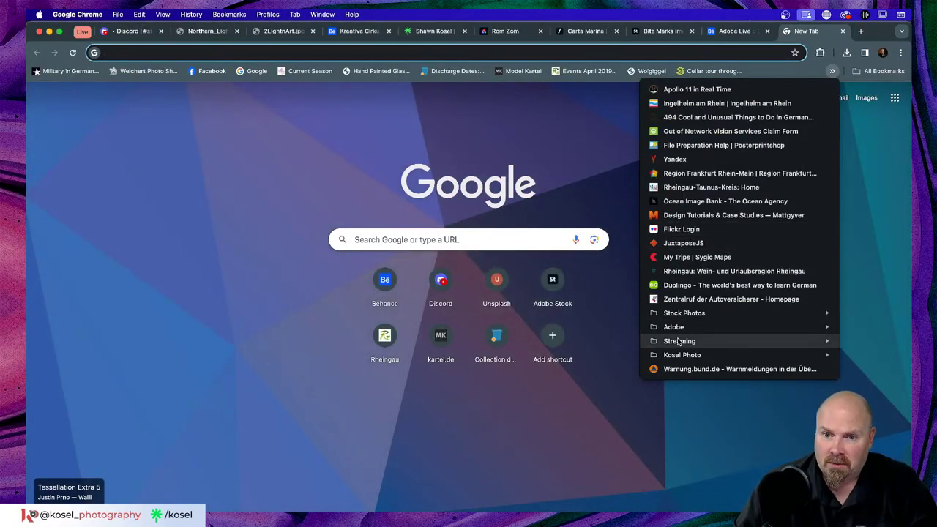
Open the photographer's YouTube channel from the Streaming bookmarks folder
mouse_move(680, 341)
left_click(872, 355)
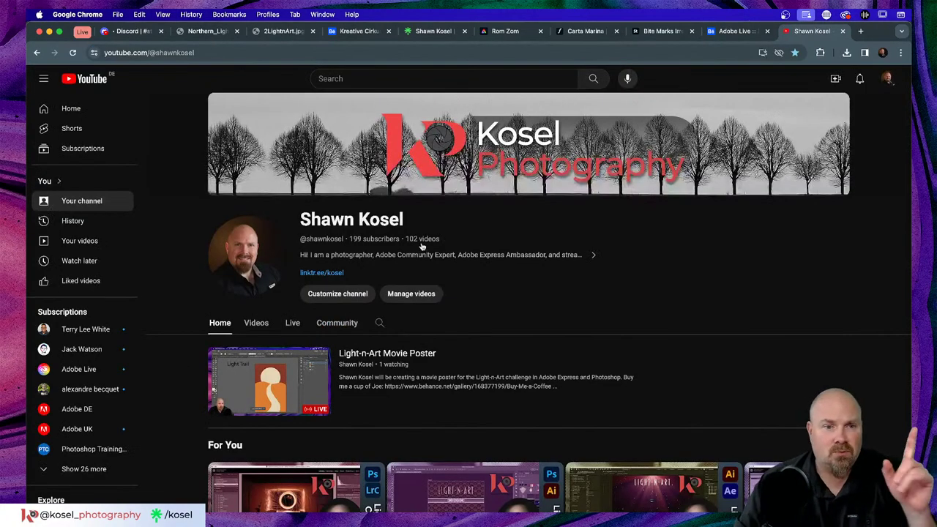
scroll(583, 282, "down", 5)
scroll(584, 282, "up", 5)
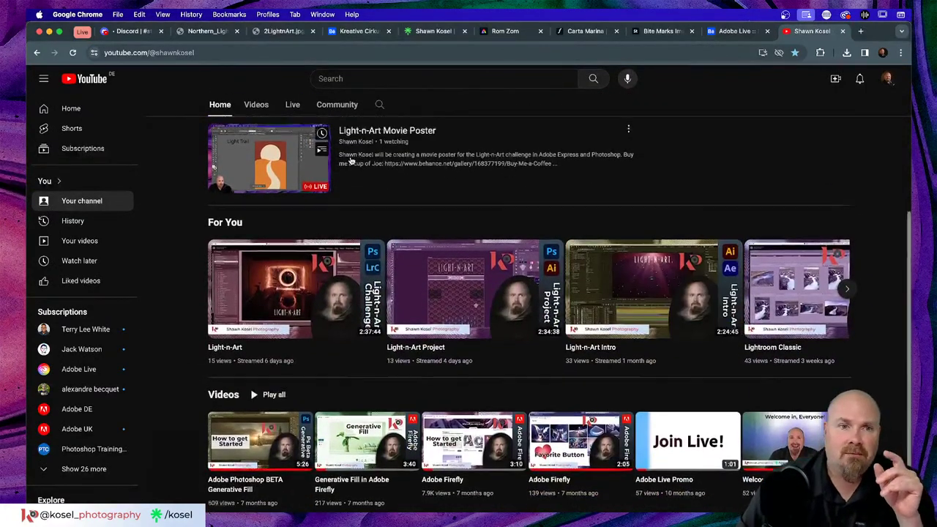
Show the channel's Live listing, with the live Light-n-Art Movie Poster stream ahead of Light-n-Art Project
left_click(292, 220)
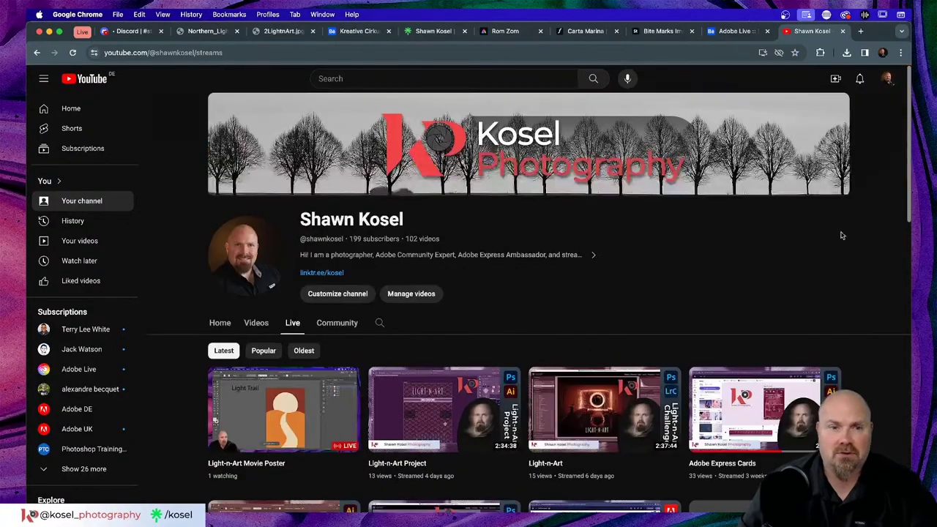
scroll(432, 219, "down", 3)
mouse_move(444, 271)
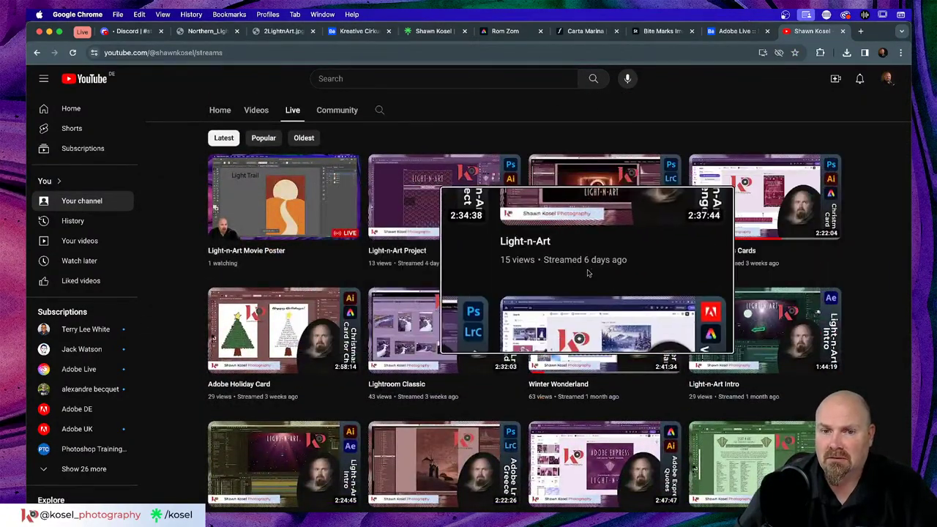
mouse_move(698, 260)
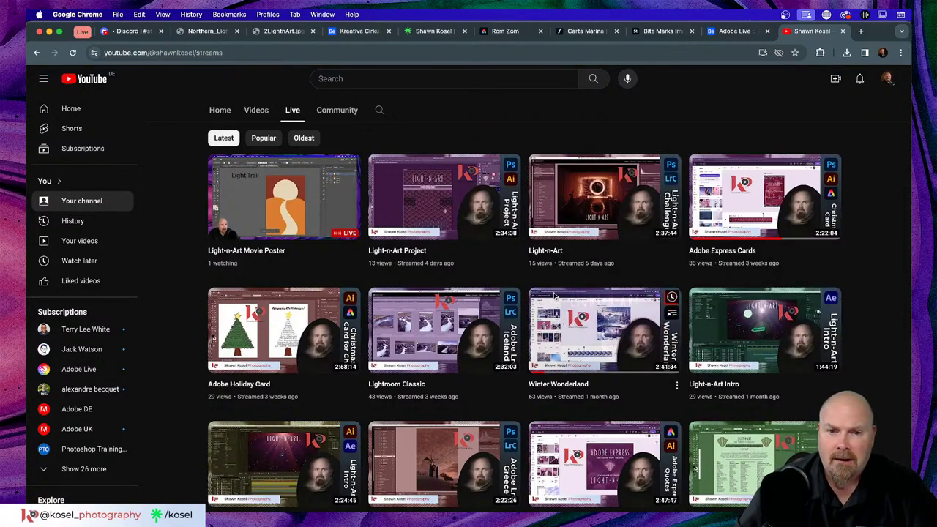
scroll(564, 258, "down", 2)
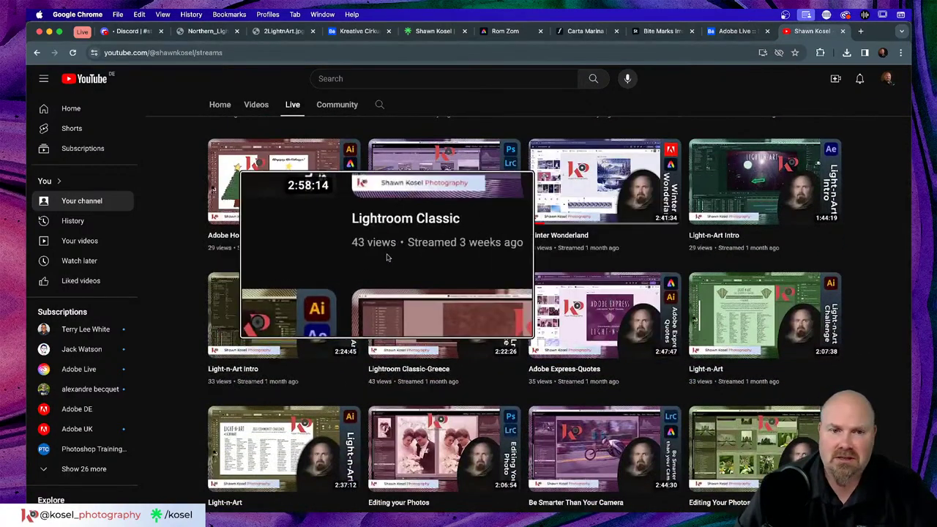
mouse_move(496, 322)
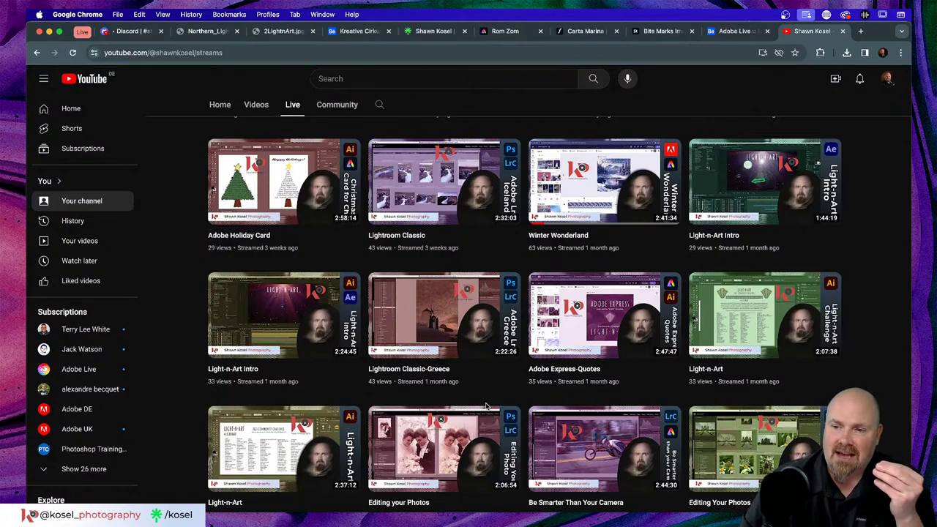
scroll(491, 407, "up", 10)
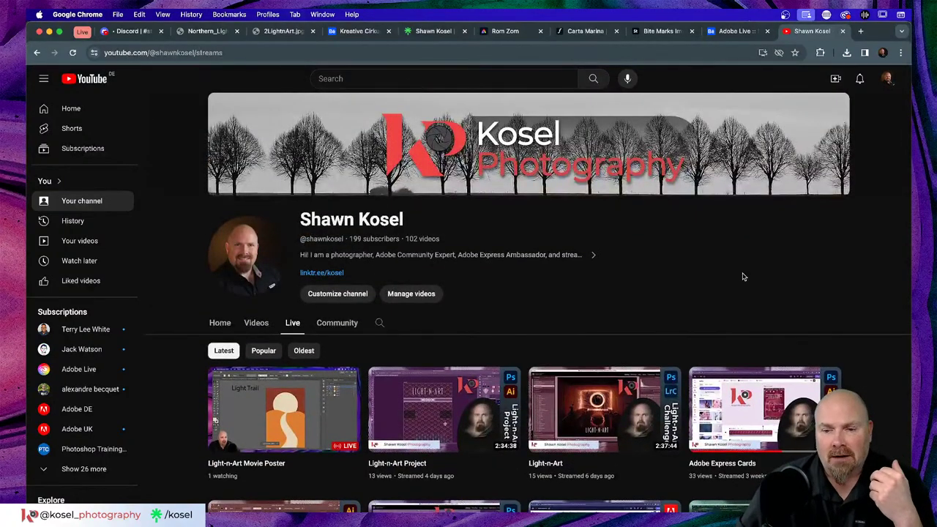
scroll(744, 275, "down", 2)
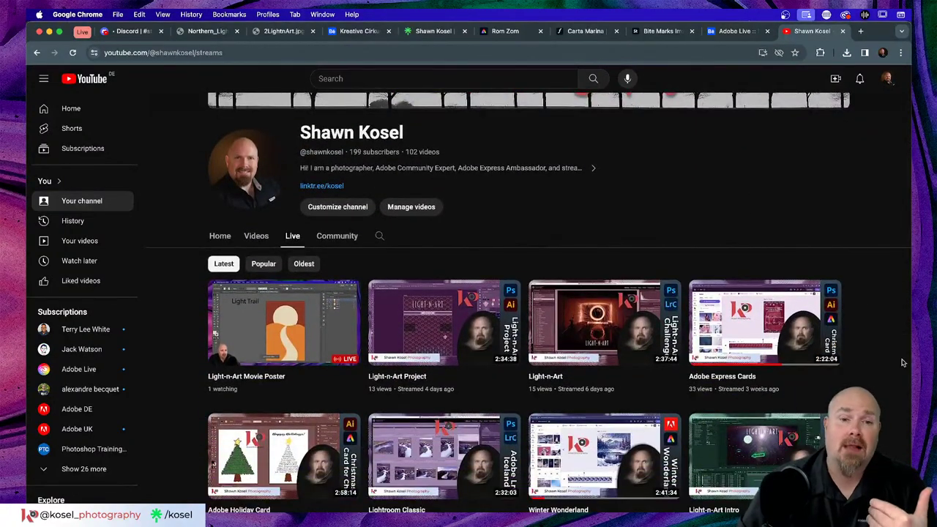
Browse the channel Home page's featured live Light-n-Art Movie Poster stream and For You videos
left_click(219, 236)
scroll(529, 366, "down", 3)
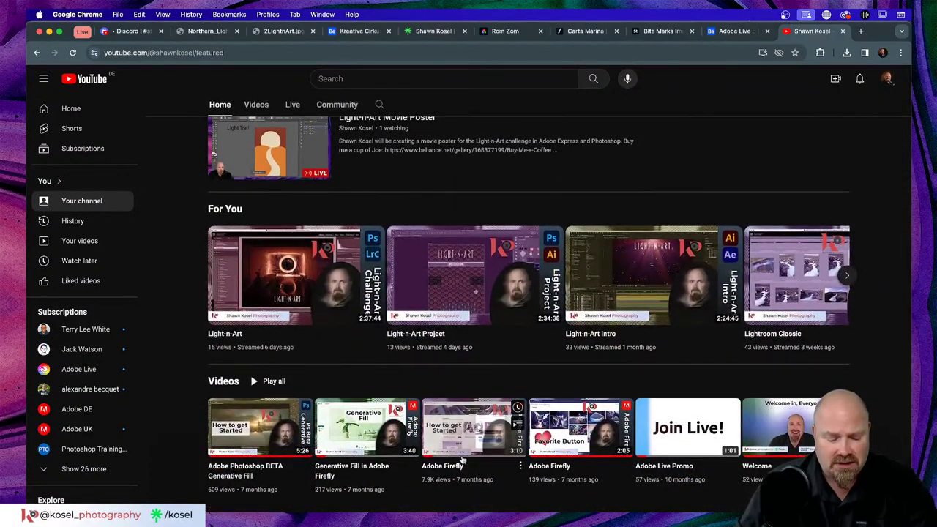
mouse_move(464, 454)
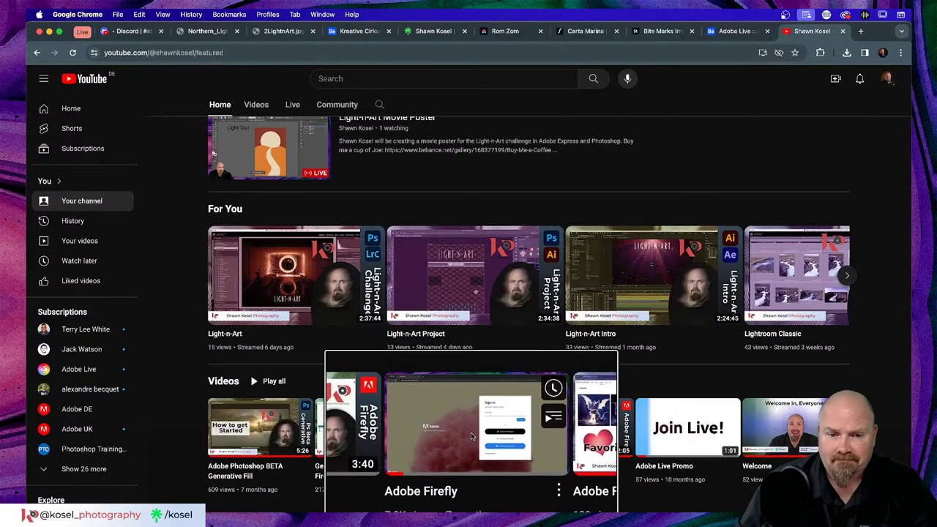
mouse_move(421, 432)
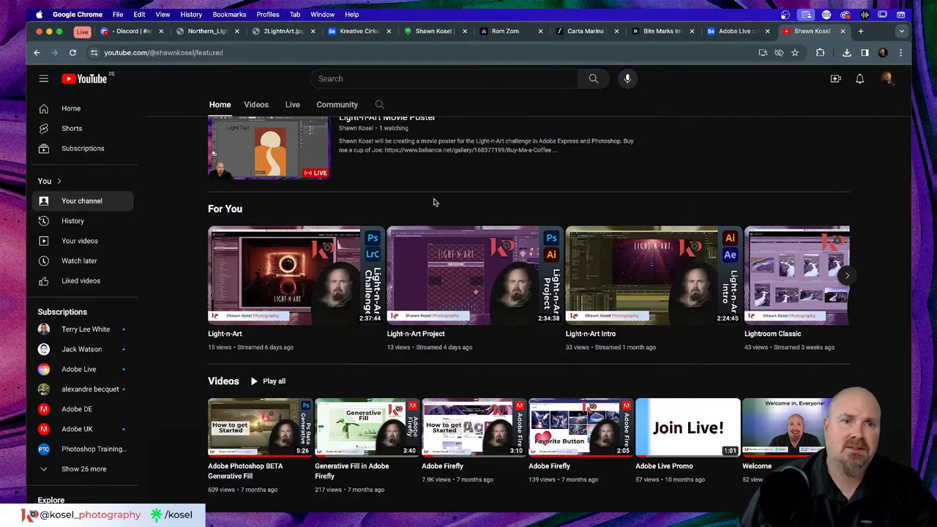
scroll(434, 201, "up", 4)
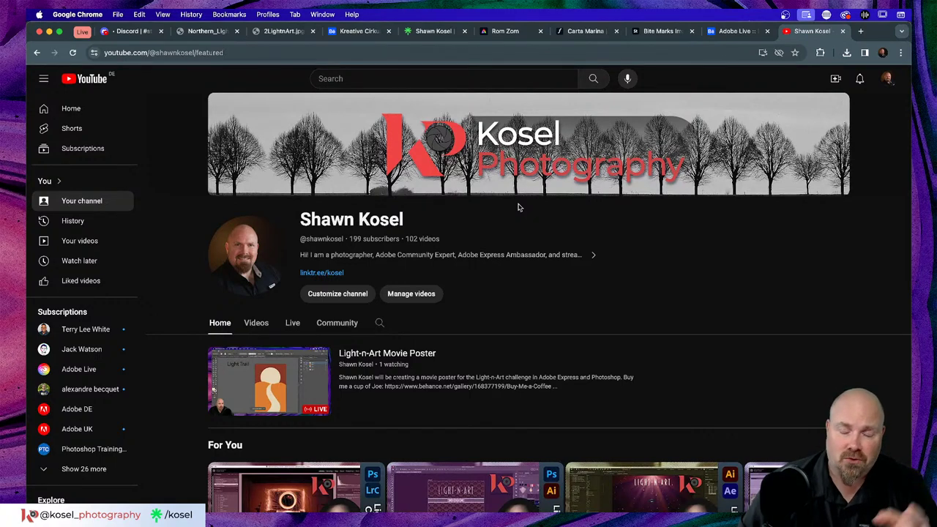
scroll(519, 208, "down", 3)
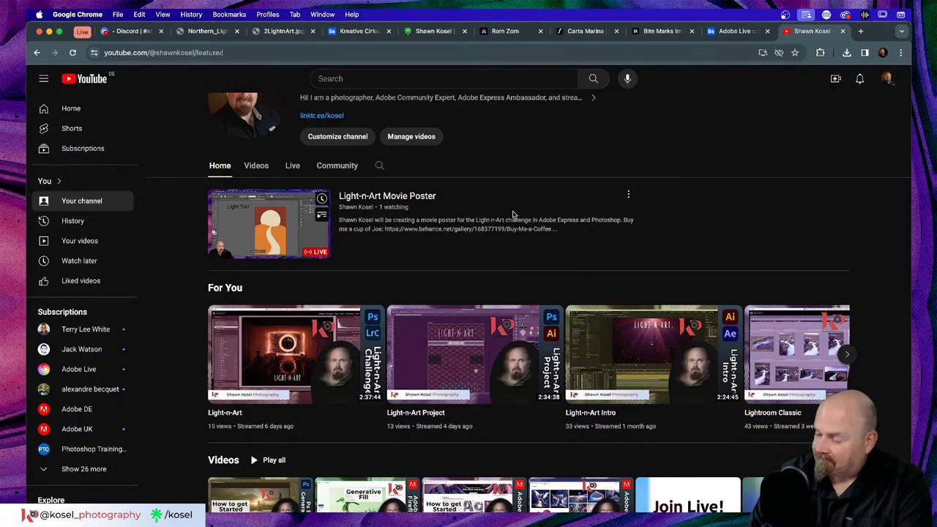
scroll(513, 214, "up", 4)
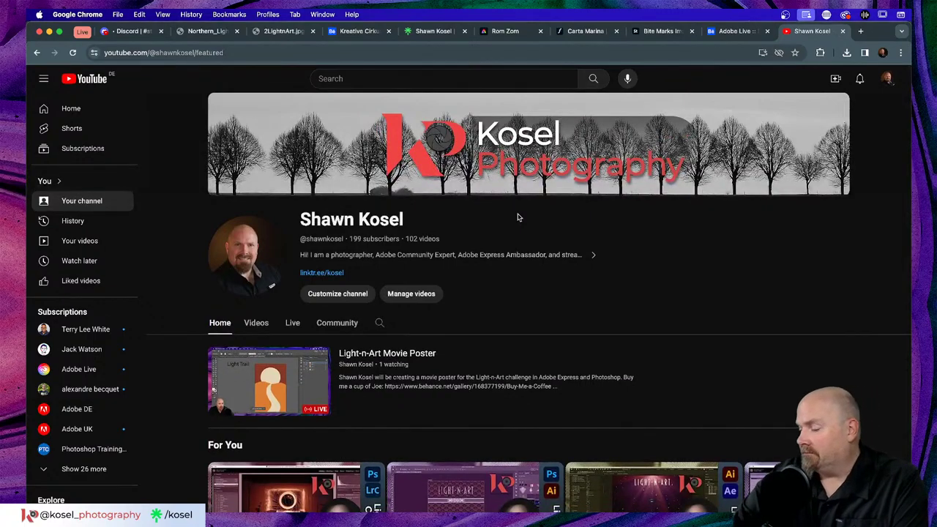